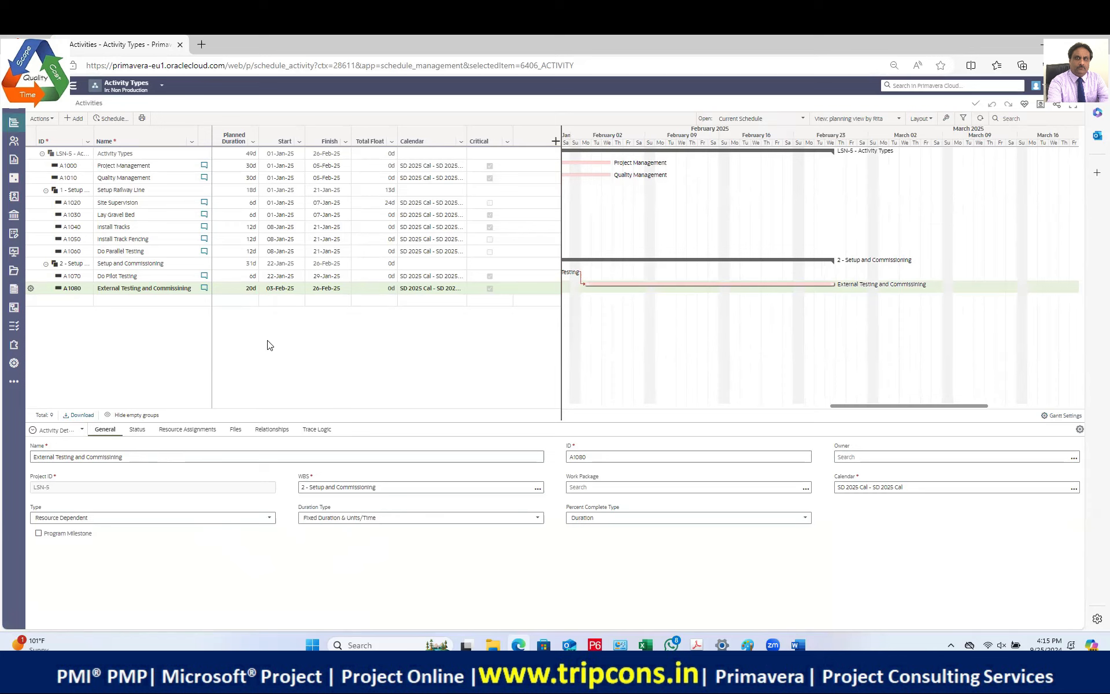
Step: Show External Testing and Commissioning's resource assignments, then switch to the Primavera_Notes Word document
click(203, 429)
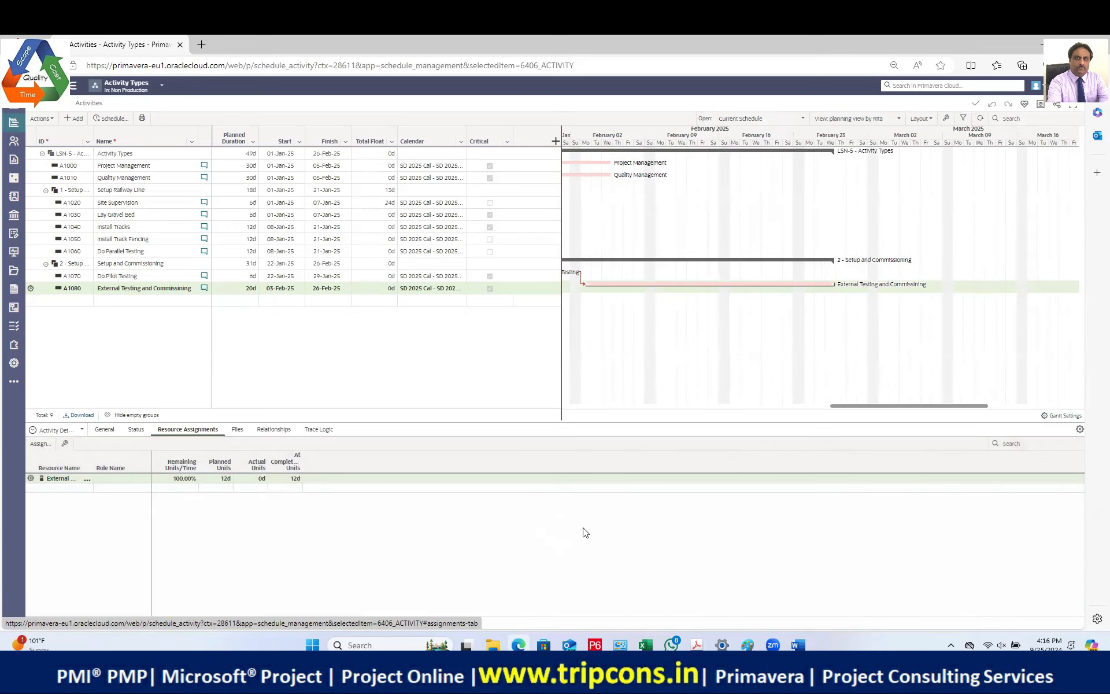
click(797, 645)
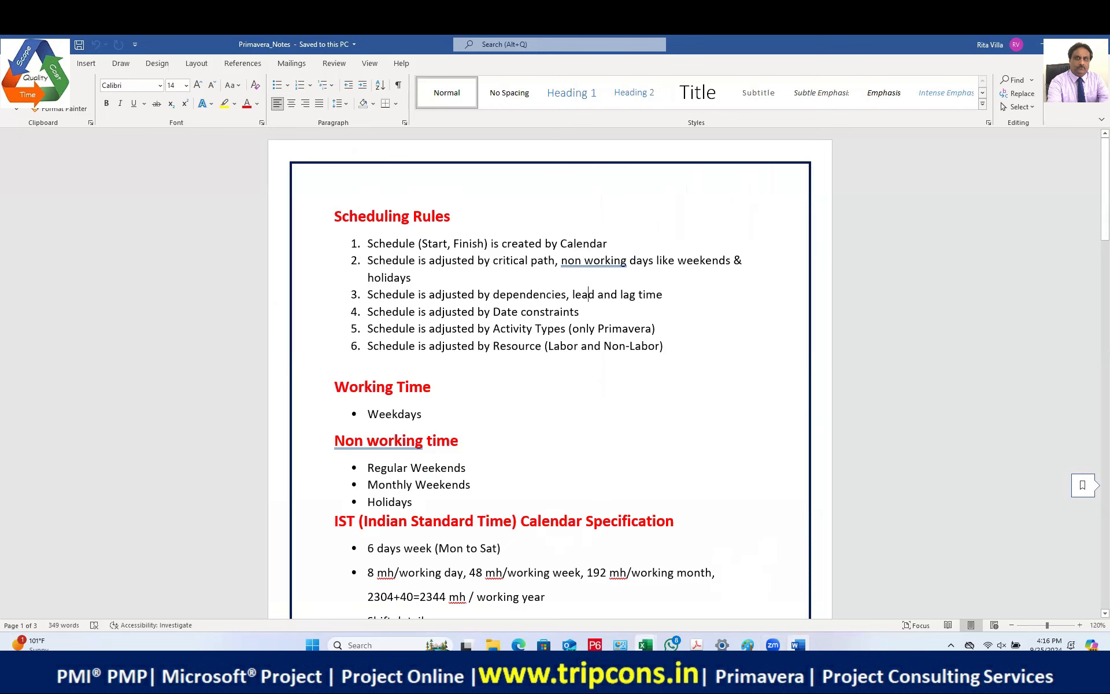
Step: Switch from Word back to the Primavera Cloud Activities page in Edge
click(519, 645)
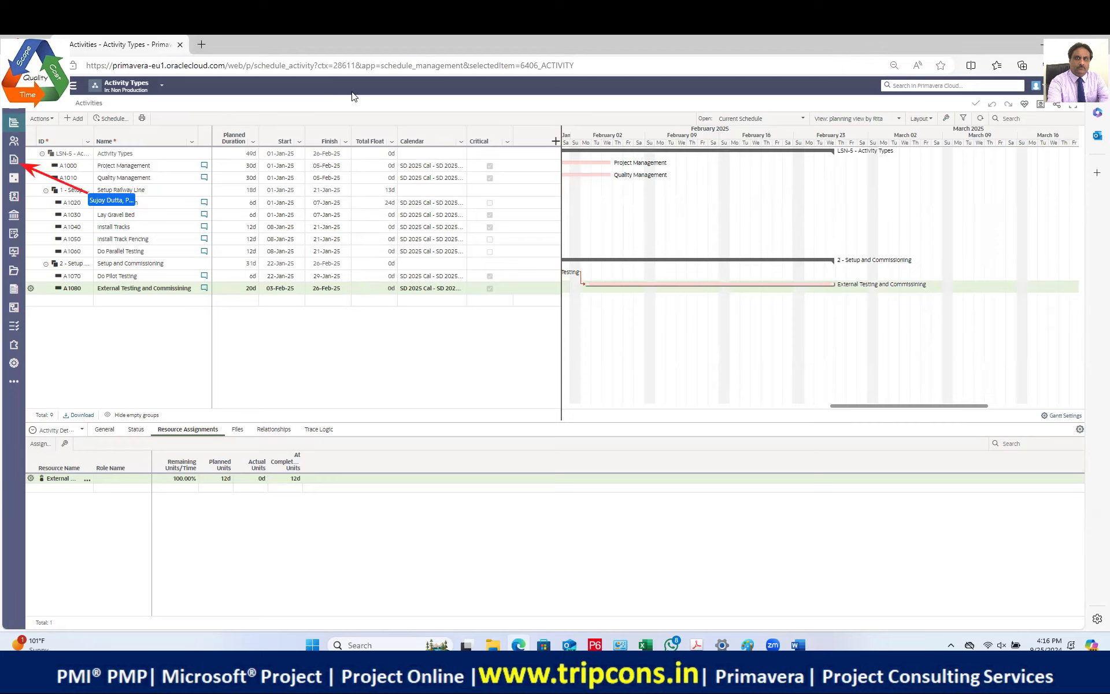
Step: Open the Activity Types Report List and preview the other sidebar menus
click(13, 160)
mouse_move(16, 166)
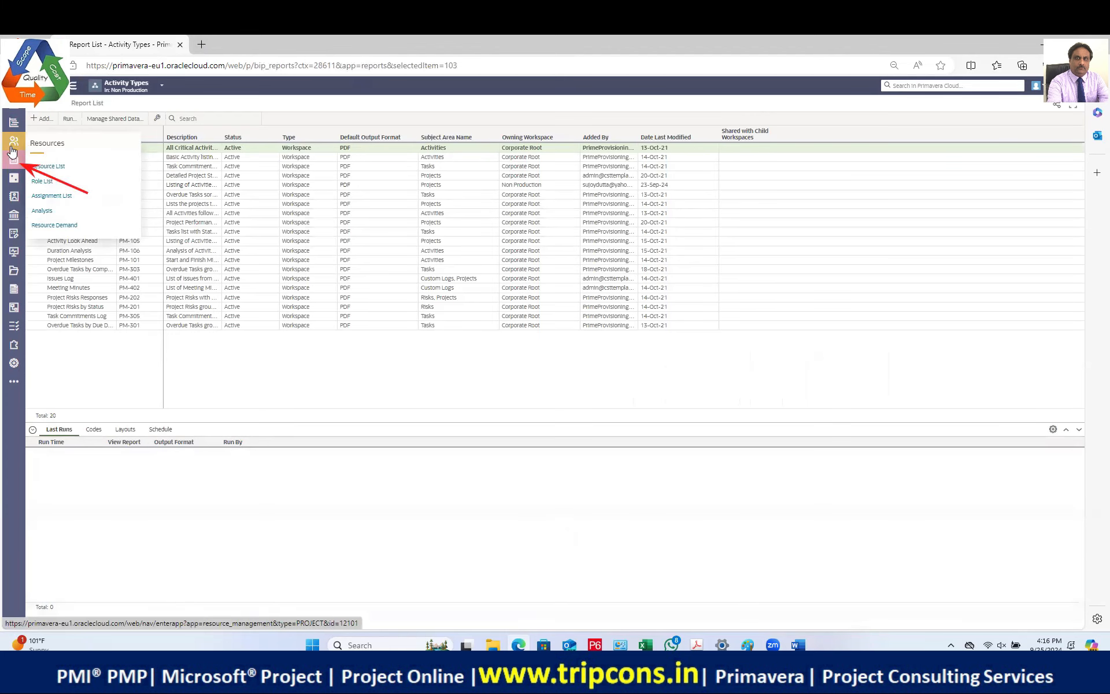
mouse_move(15, 220)
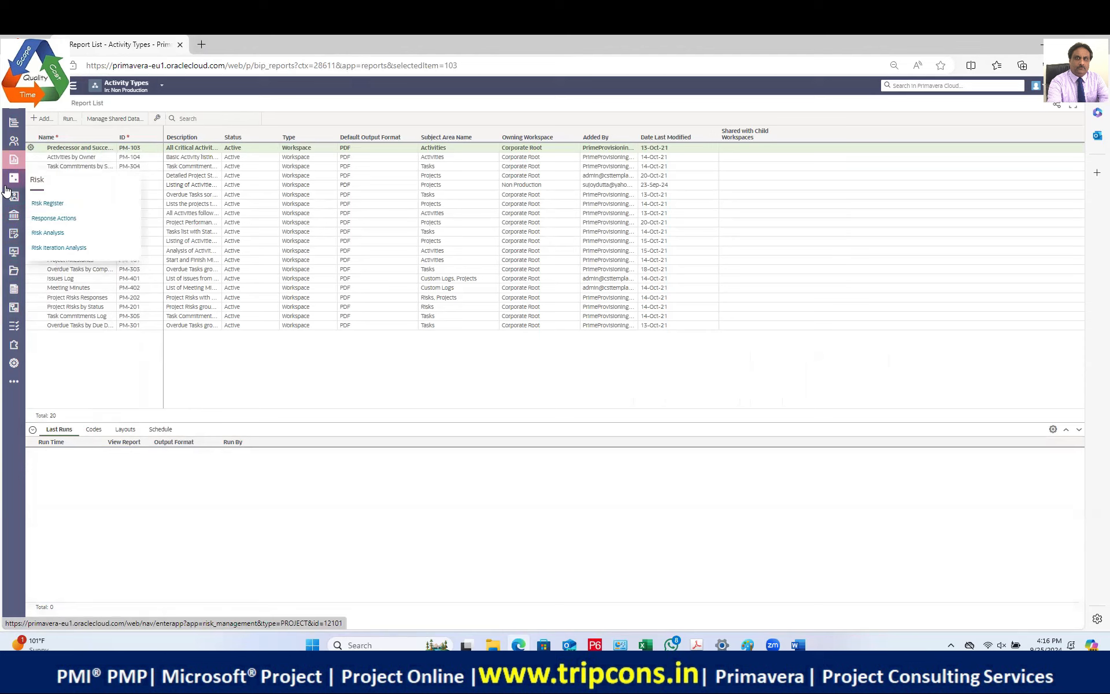
mouse_move(15, 347)
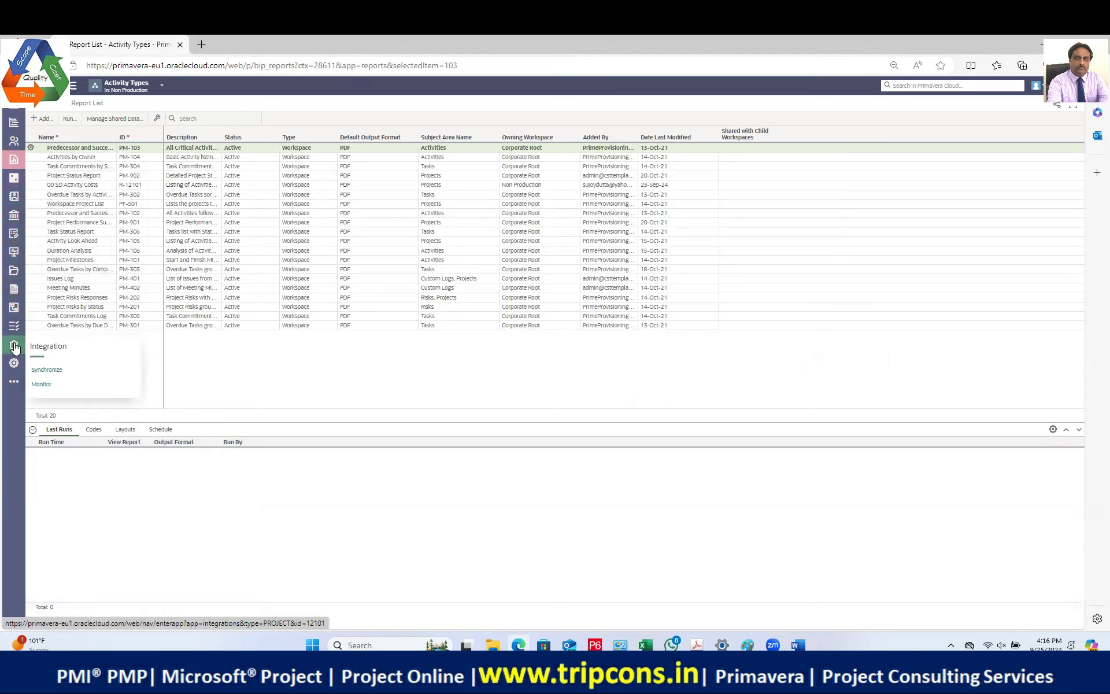
mouse_move(15, 325)
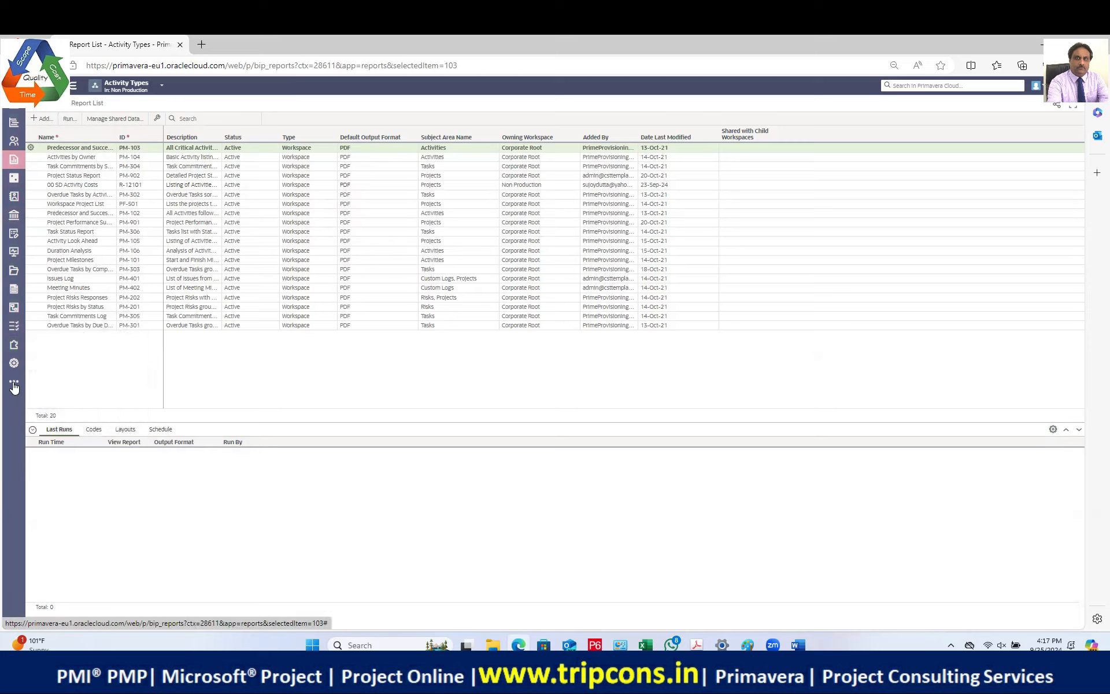
mouse_move(16, 125)
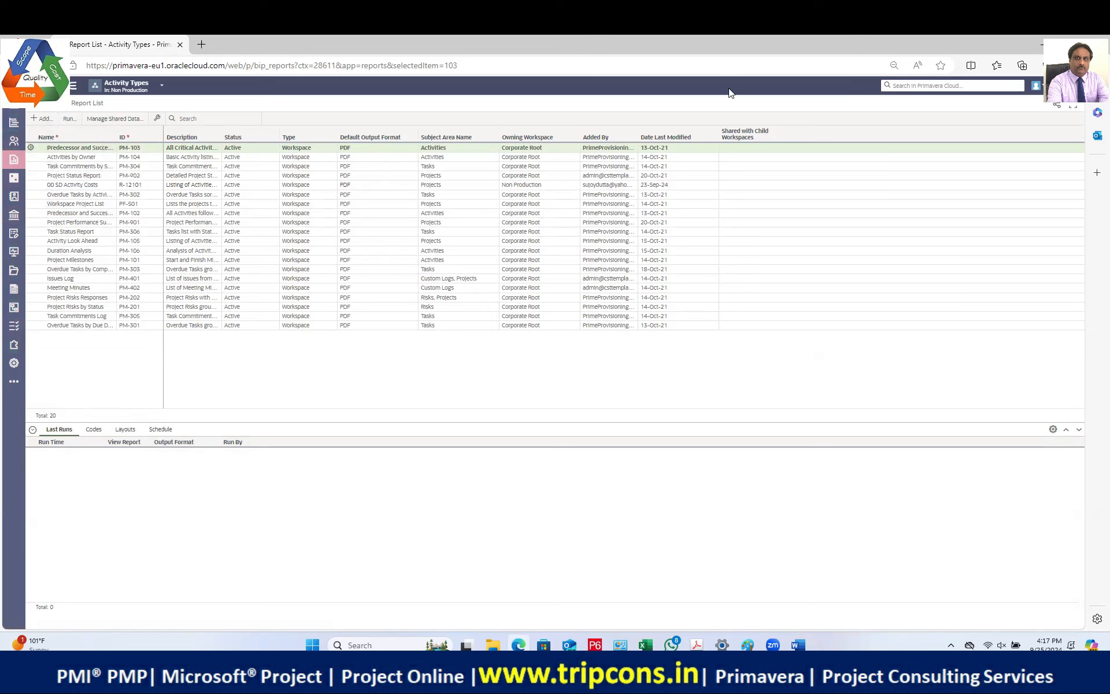
Step: Switch to the Non Production workspace through the object selector's Workspaces list
click(141, 89)
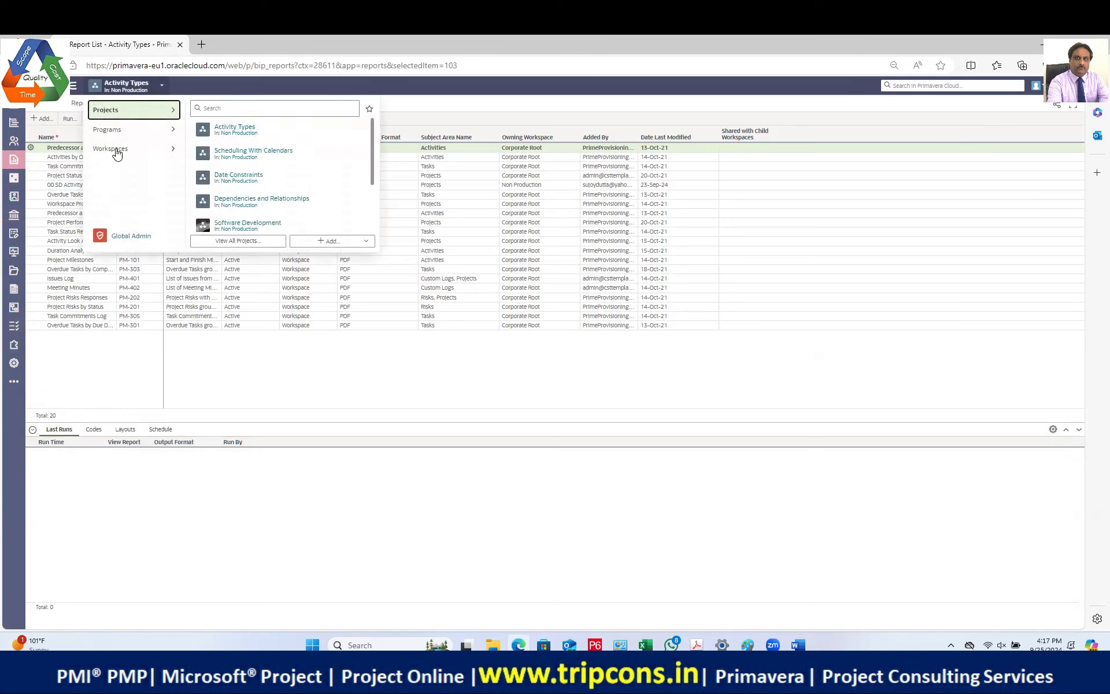
click(143, 154)
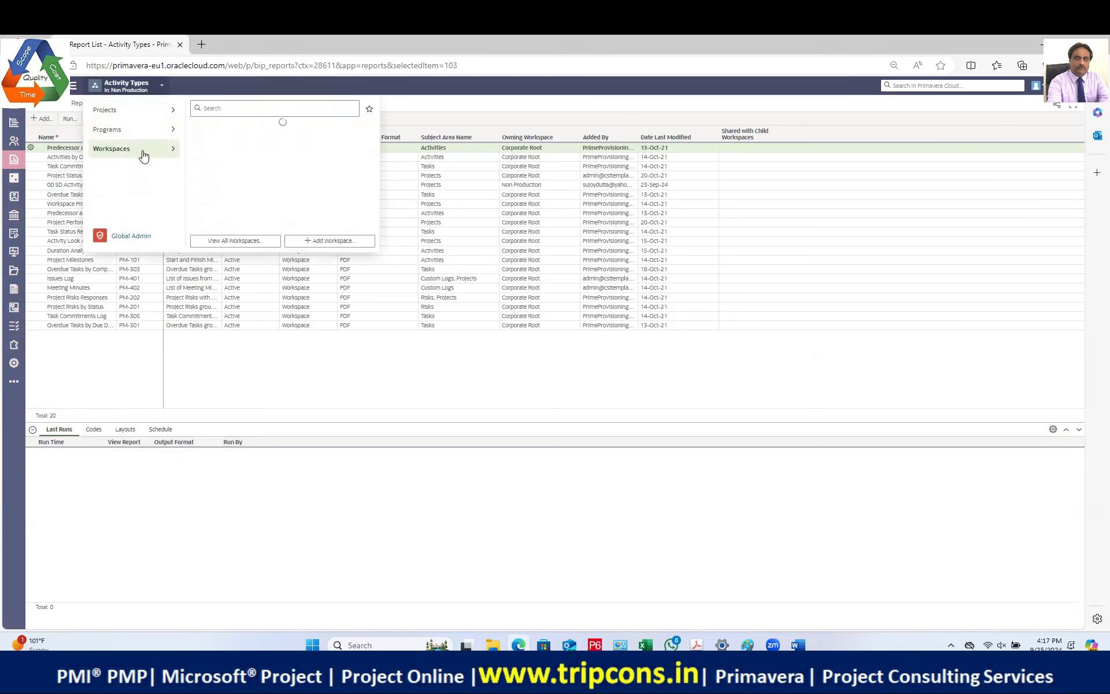
click(239, 154)
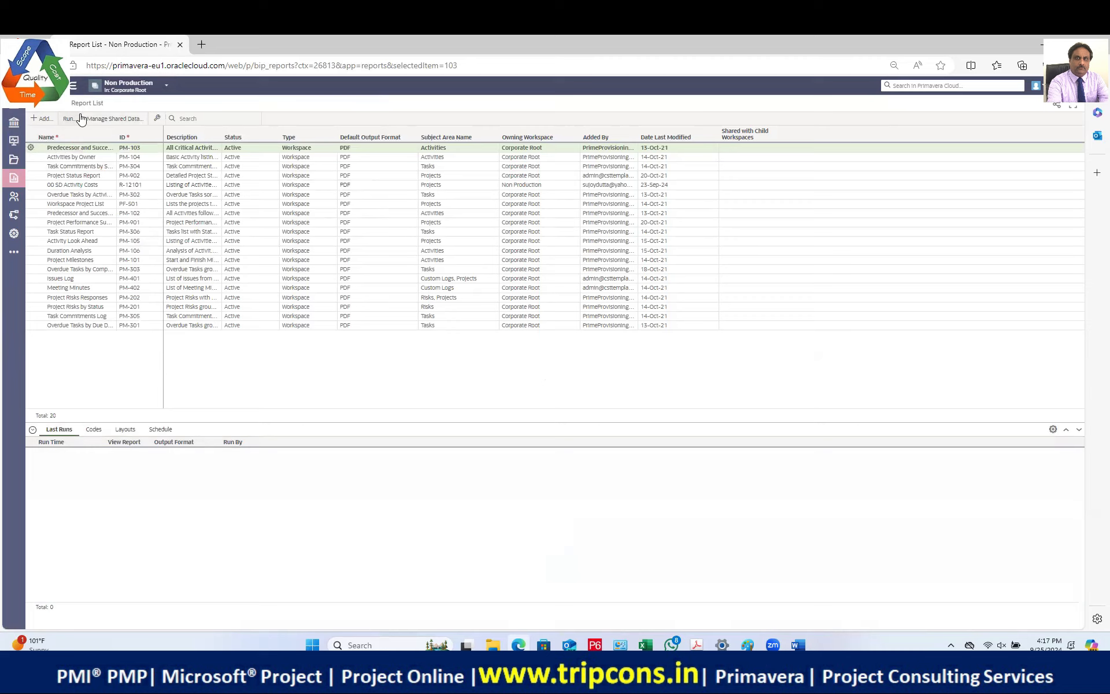
Step: Return to Get Started and open the global admin Application Settings page
click(36, 86)
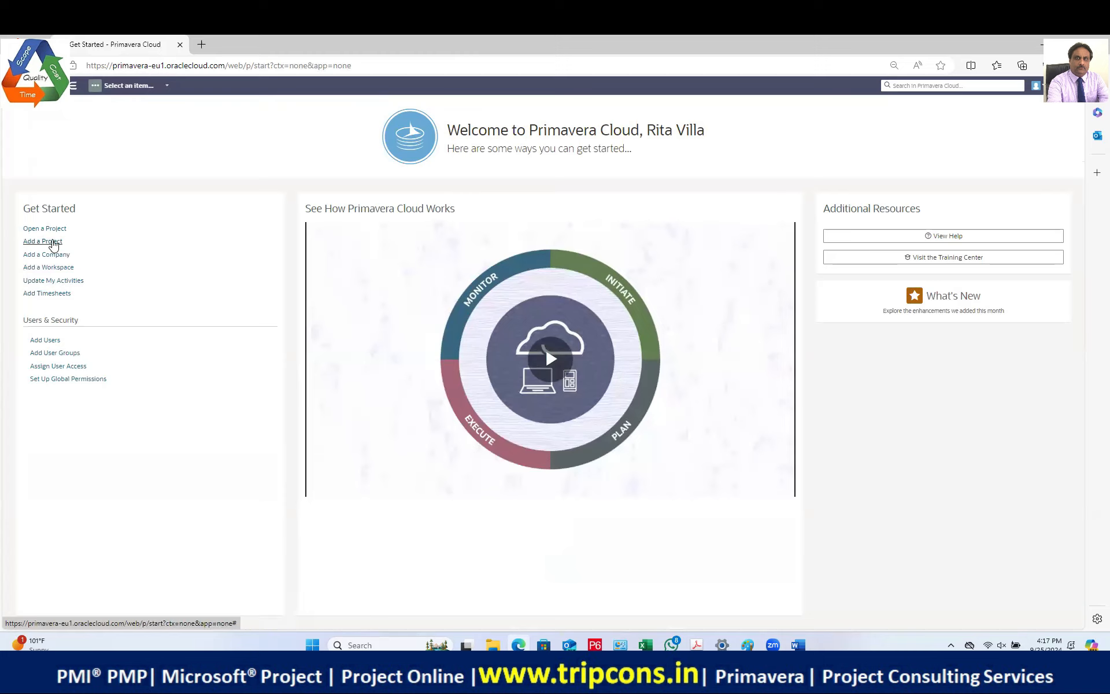
click(105, 91)
click(125, 116)
click(14, 141)
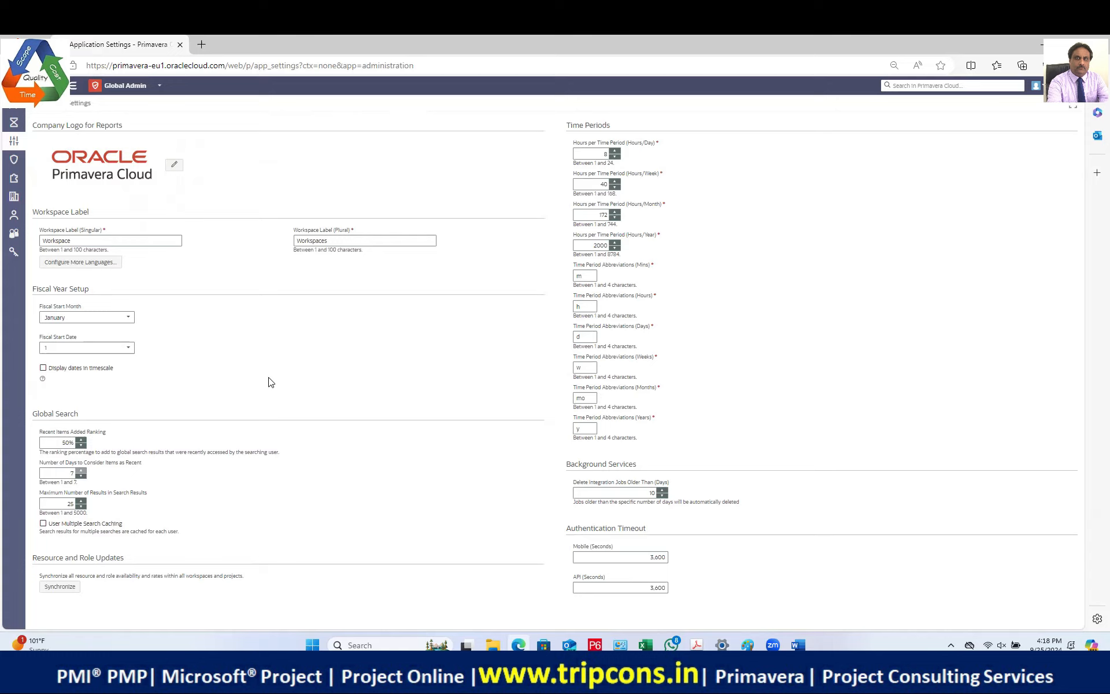
click(15, 200)
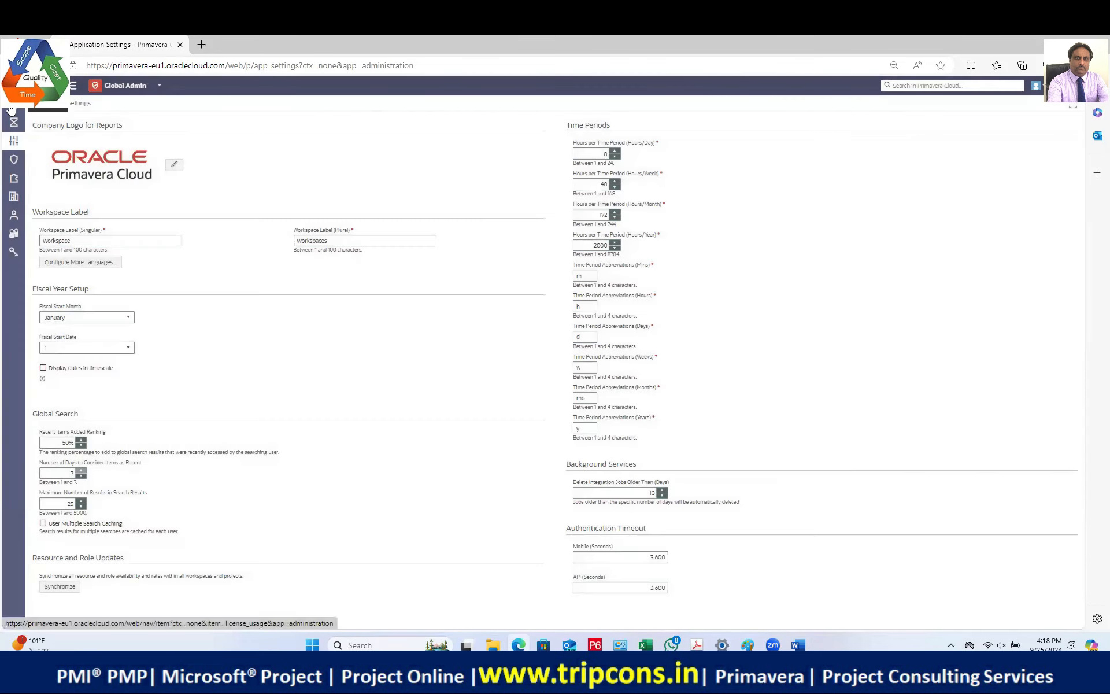
click(11, 110)
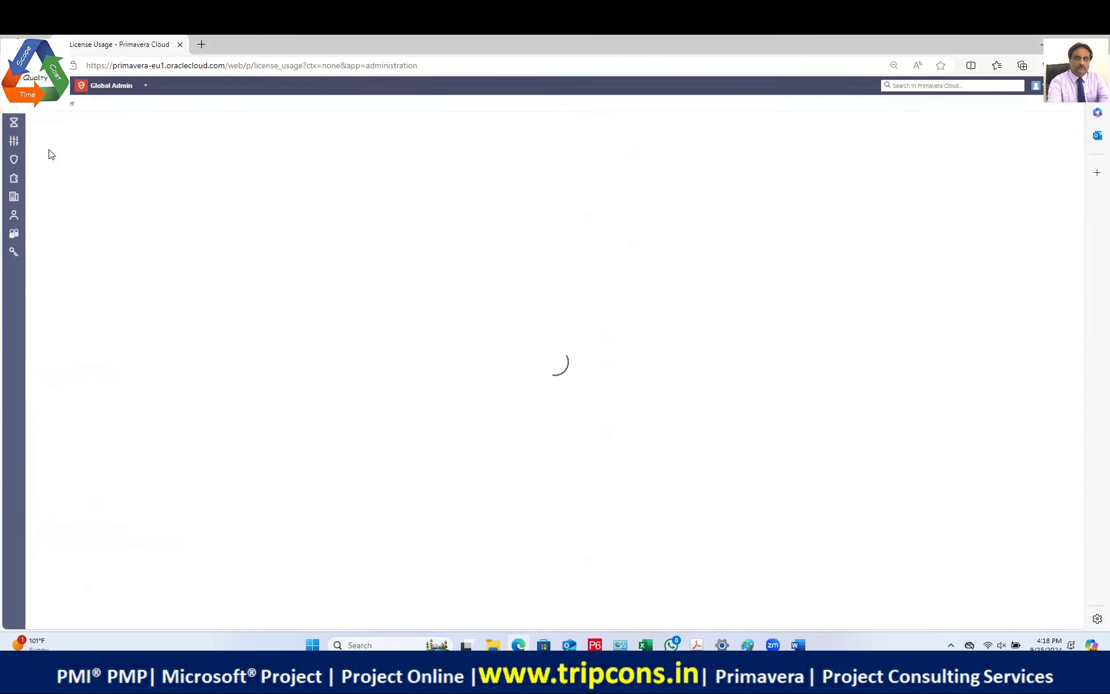
click(14, 143)
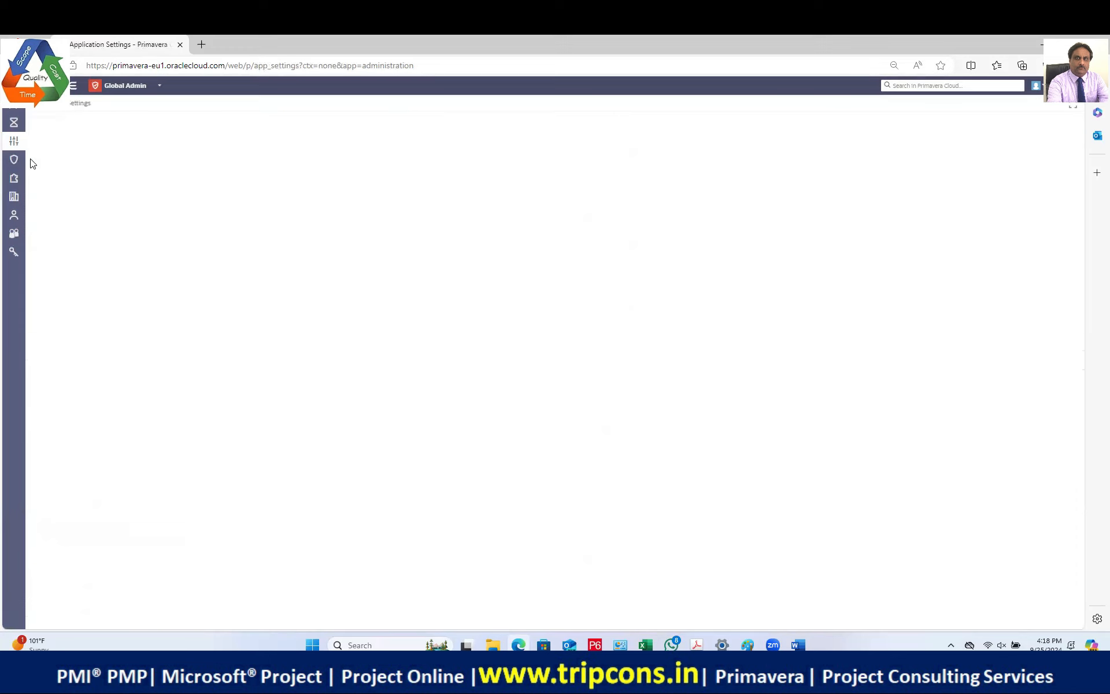
click(45, 86)
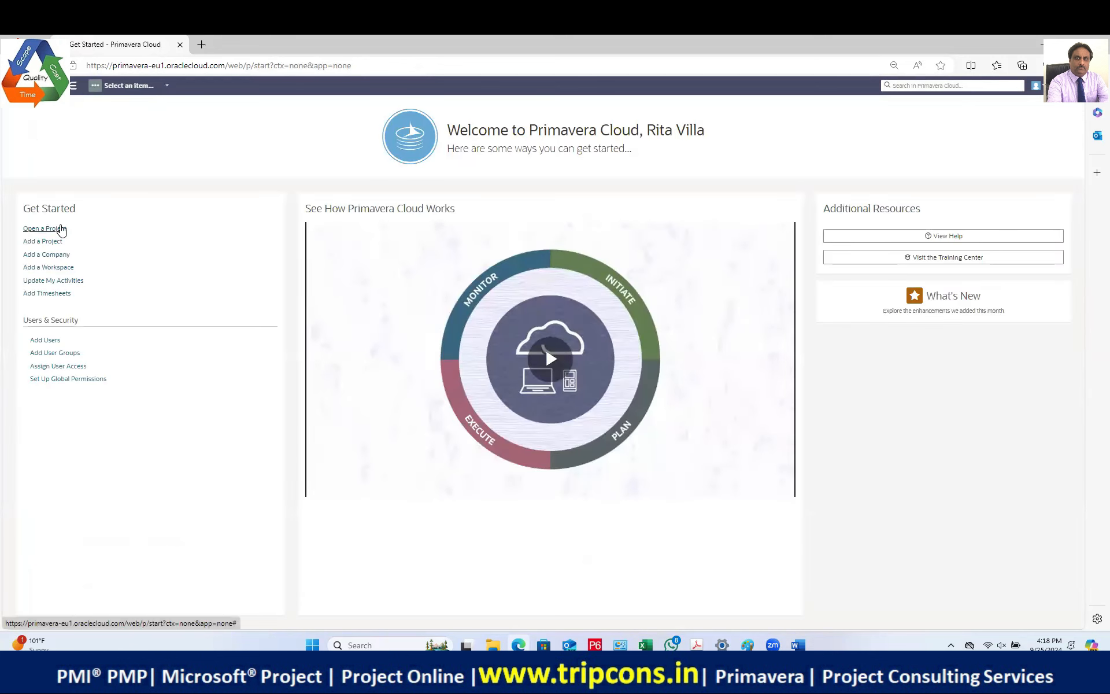
Step: Open the Activity Types project from recent projects and show its Summary & Settings
click(58, 229)
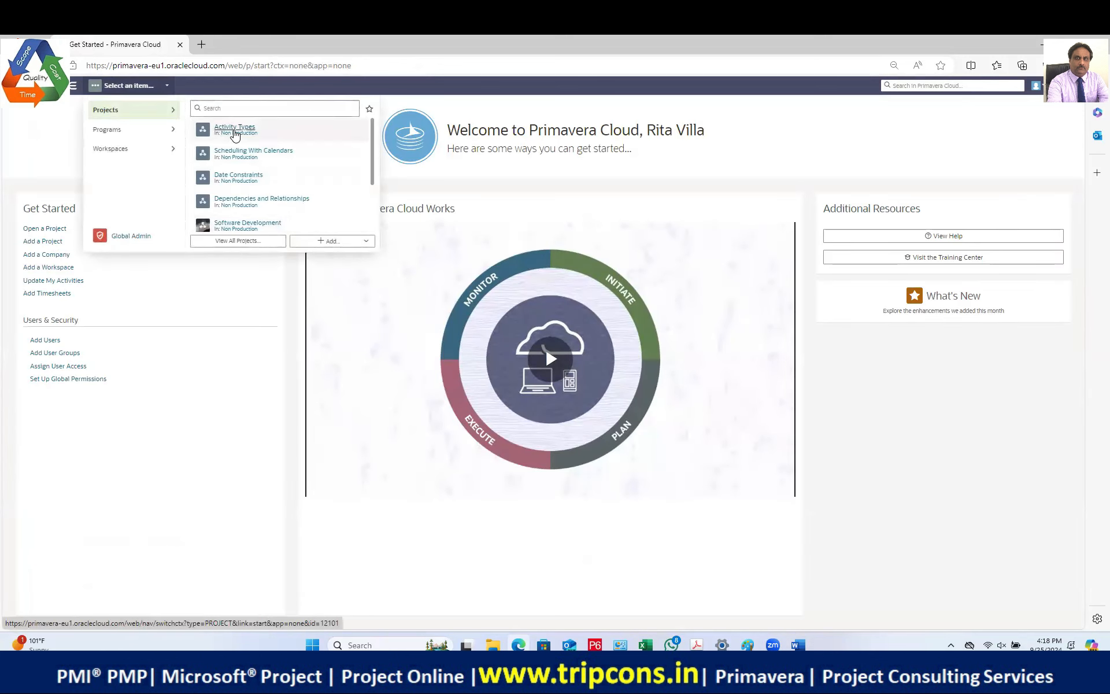
click(270, 164)
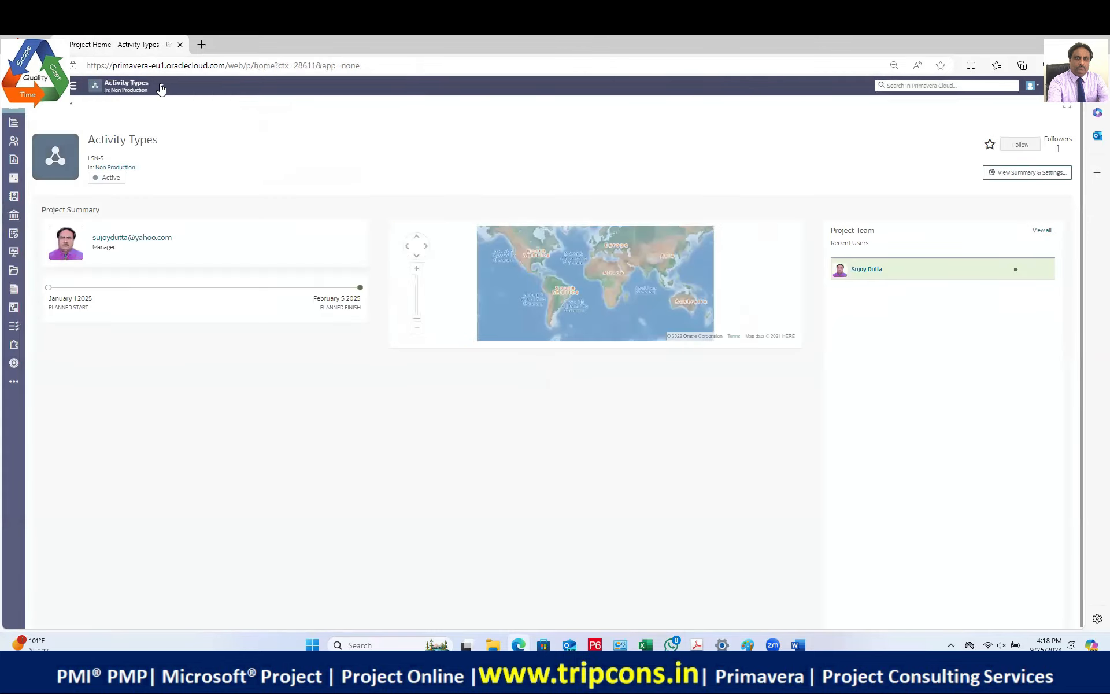
click(12, 363)
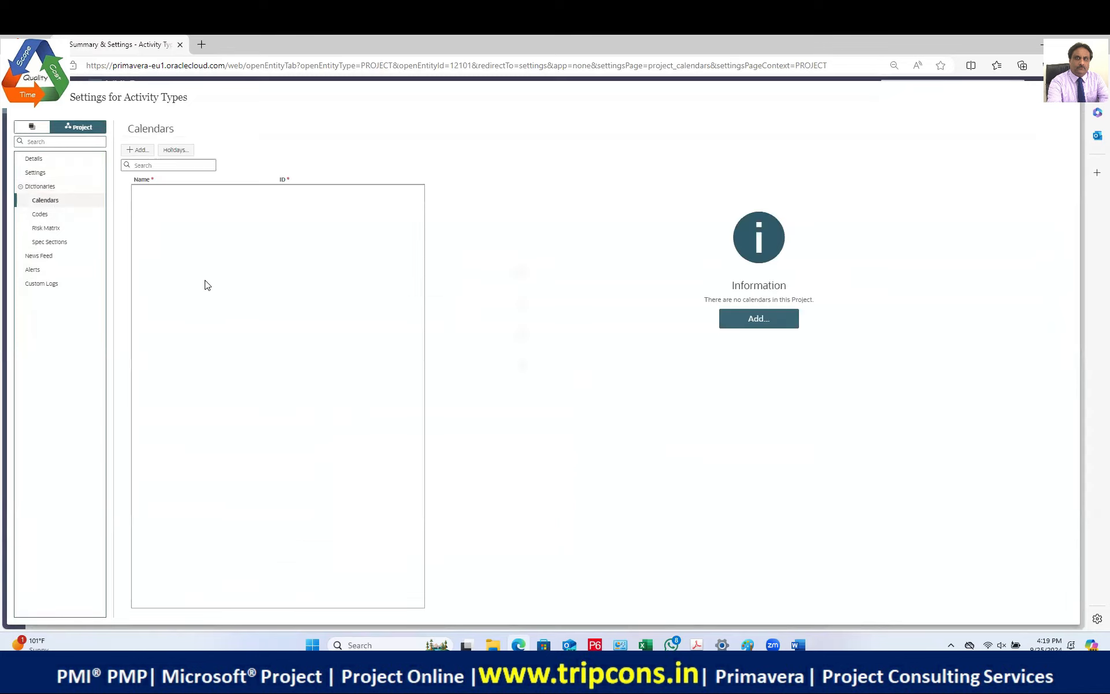
Step: Switch to the Non Production workspace settings and show its calendars list
click(32, 126)
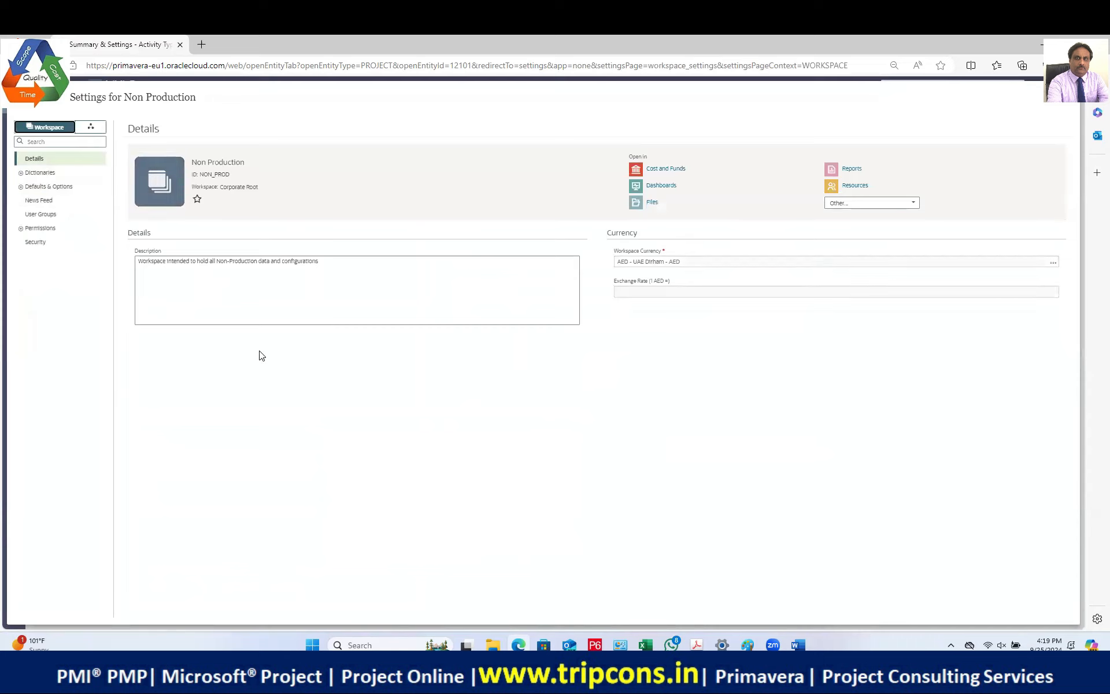
click(21, 173)
click(45, 200)
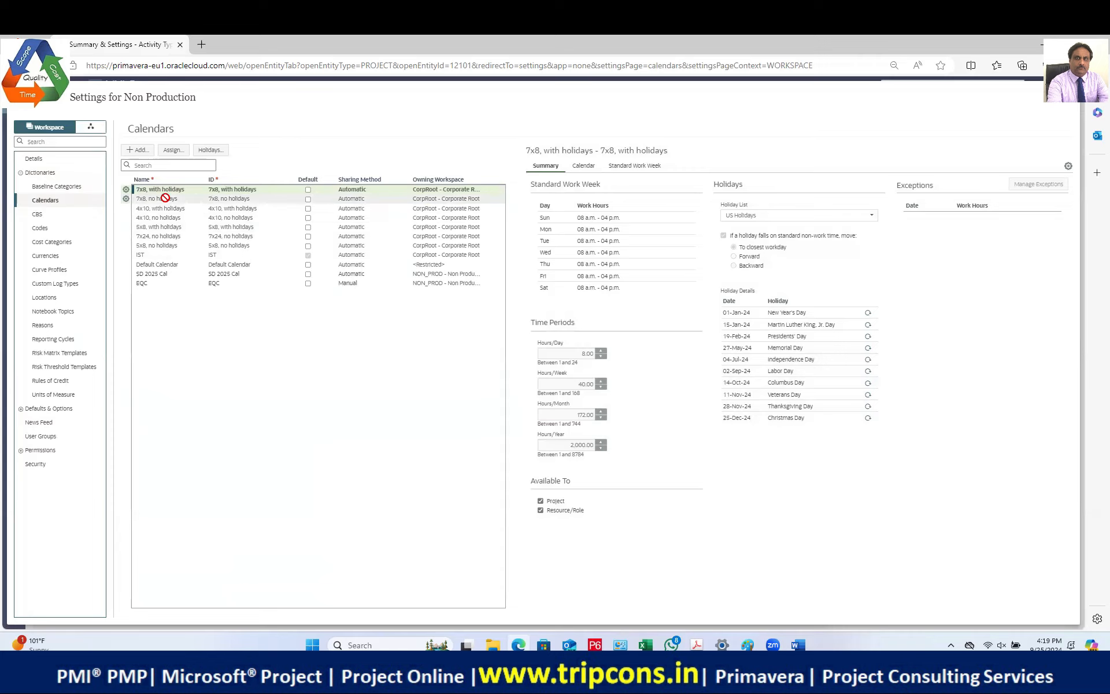
Step: Select the IST calendar to review its Mon–Sat split 8-hour days, 48 hours per week
click(163, 254)
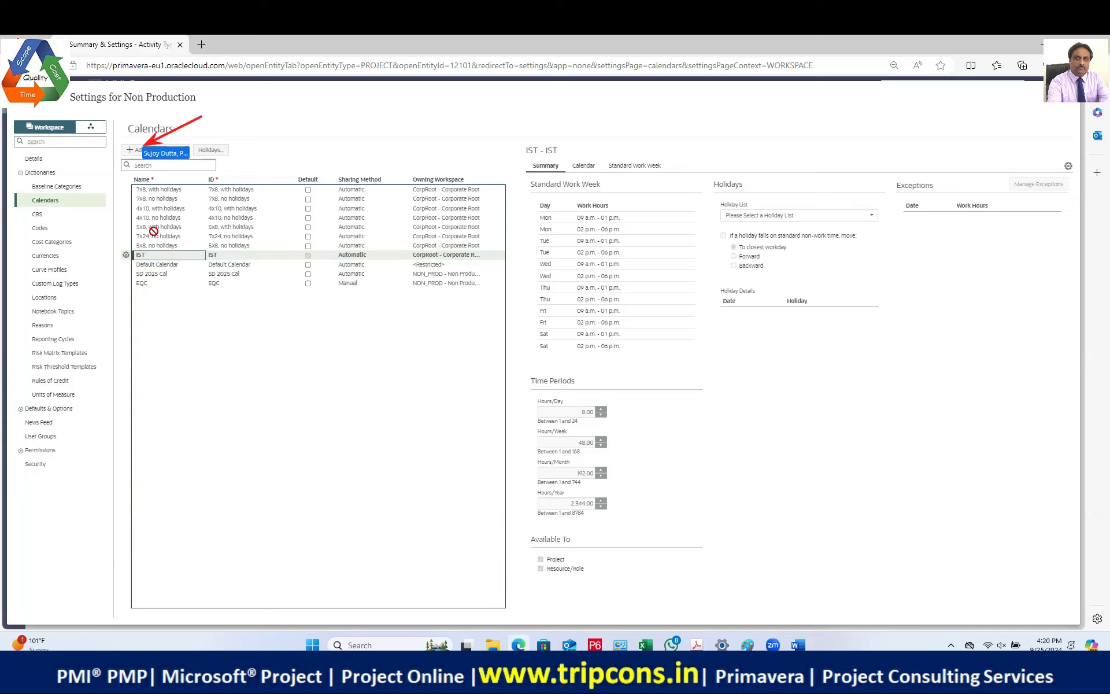
Step: Add a workspace calendar named 'UAE 1', copying the name into the ID and trimming it to 'UAE'
click(139, 150)
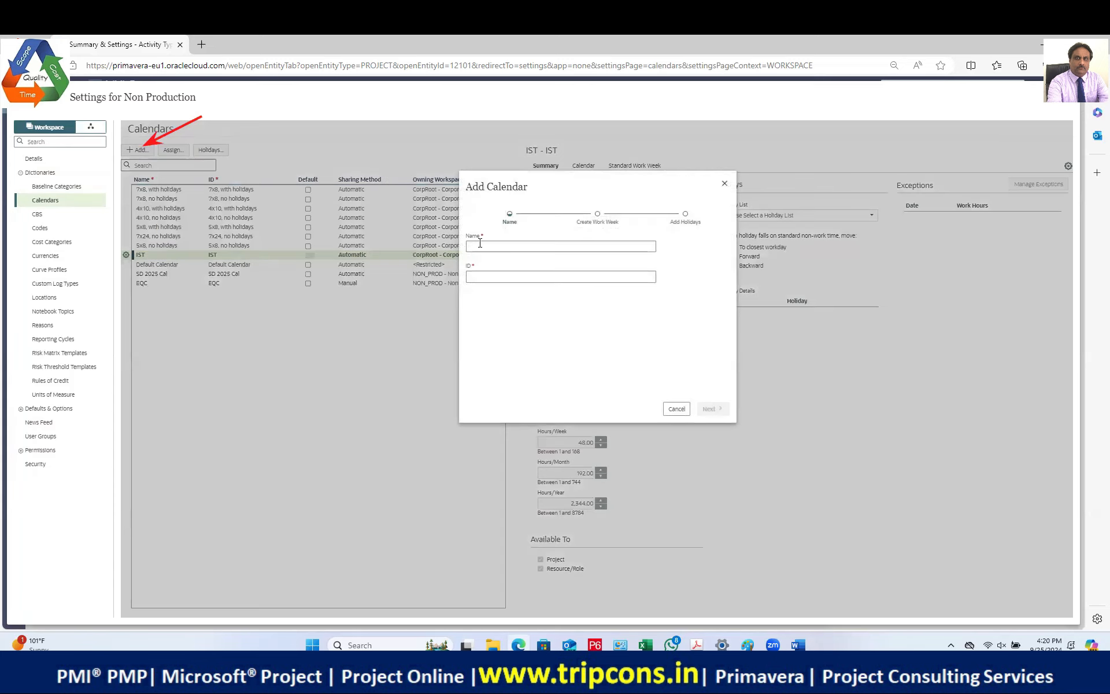
click(480, 245)
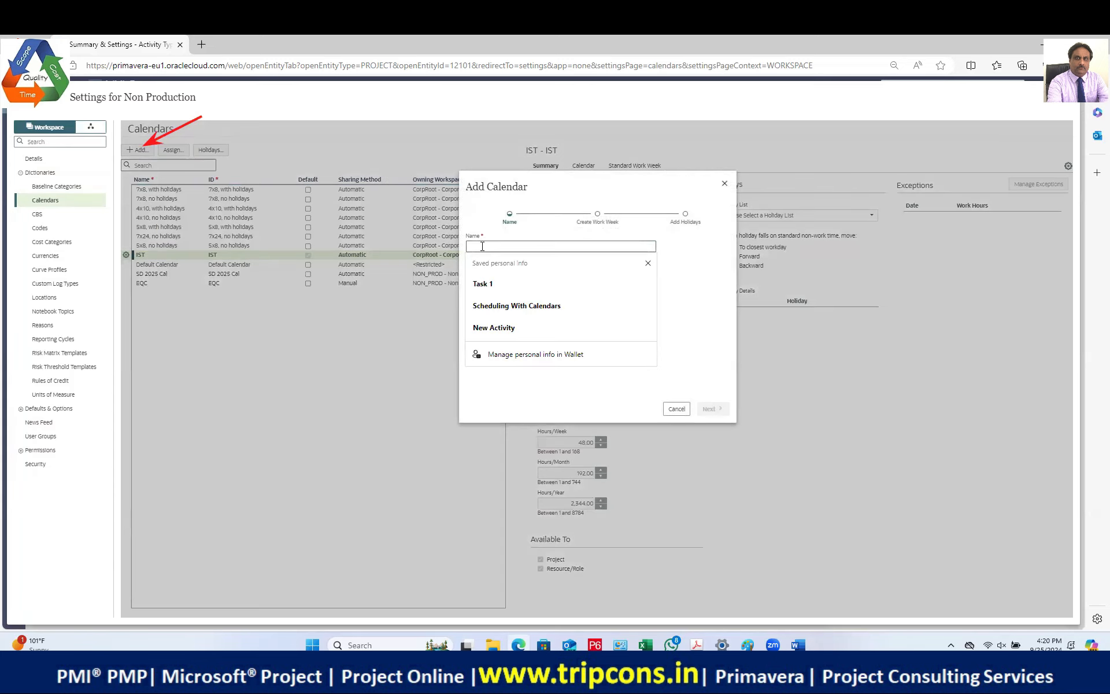
text(uae 1)
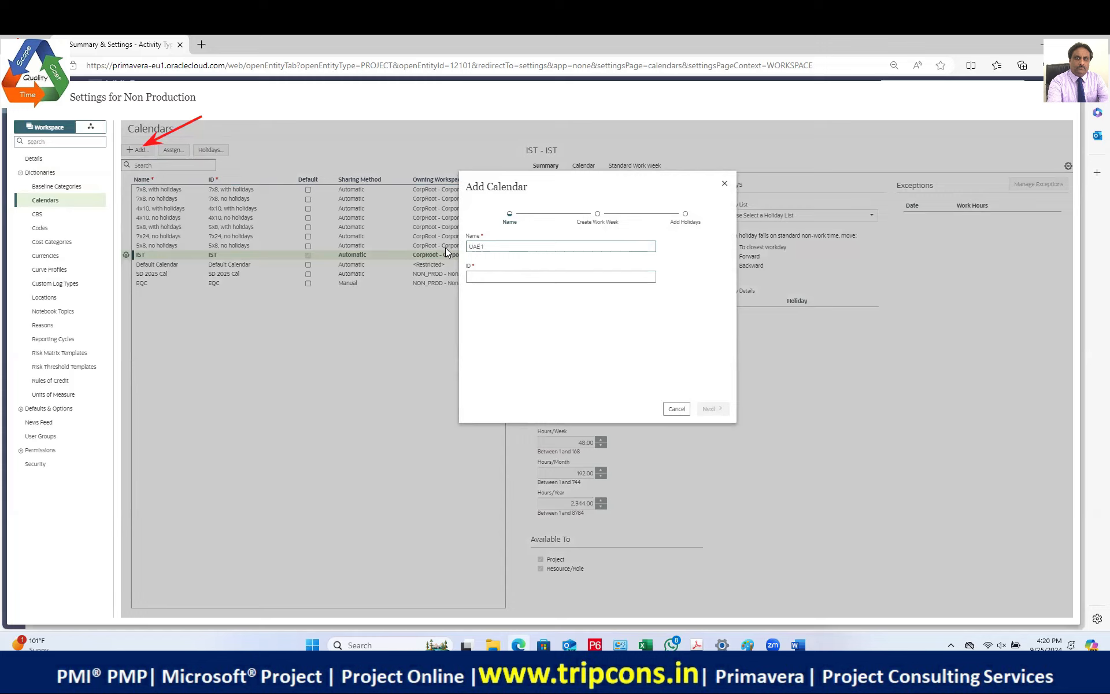
drag(486, 246, 454, 244)
key(ctrl+c)
click(501, 275)
key(ctrl+v)
key(ctrl+v)
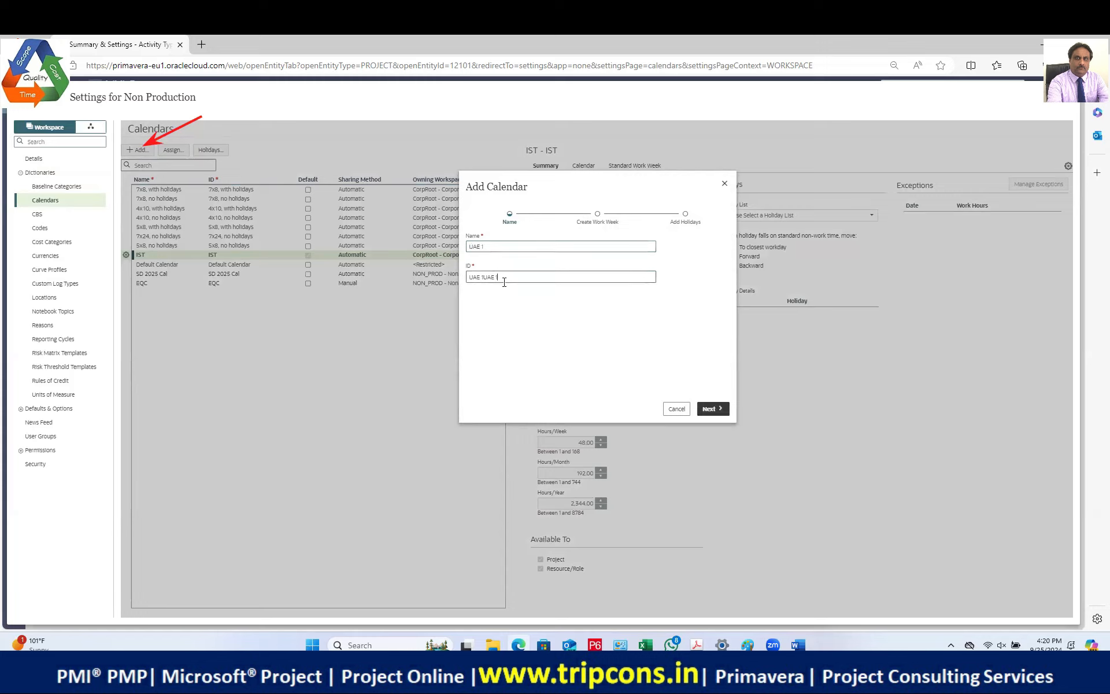
key(BackSpace)
key(BackSpace)
key(BackSpace)
key(BackSpace)
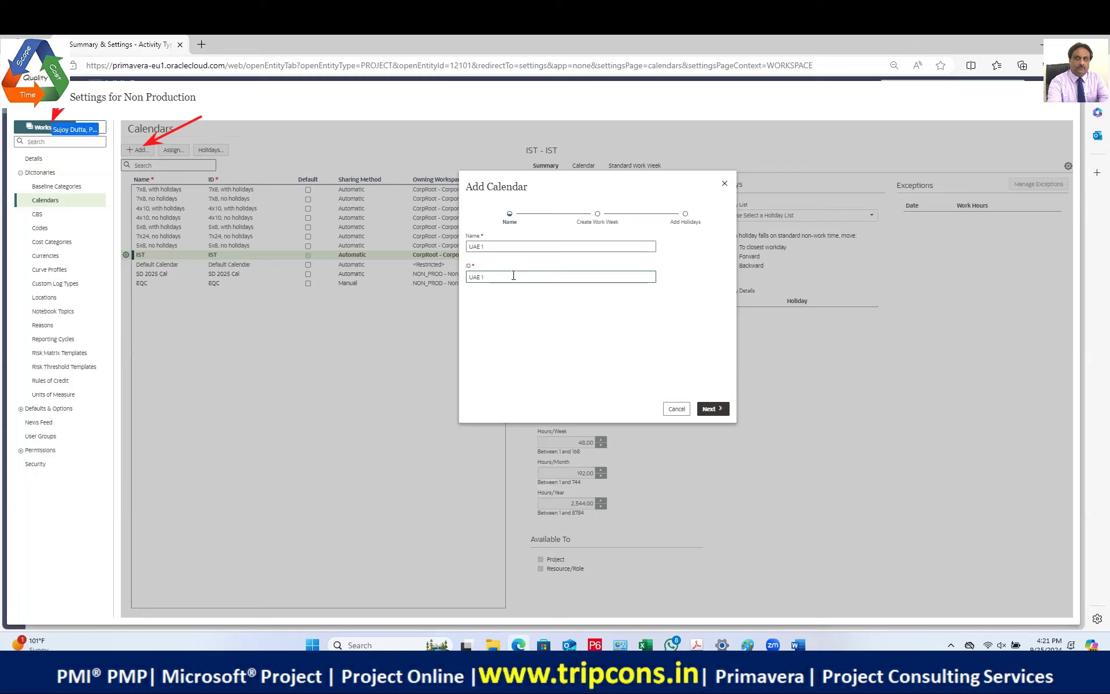
text(1)
key(BackSpace)
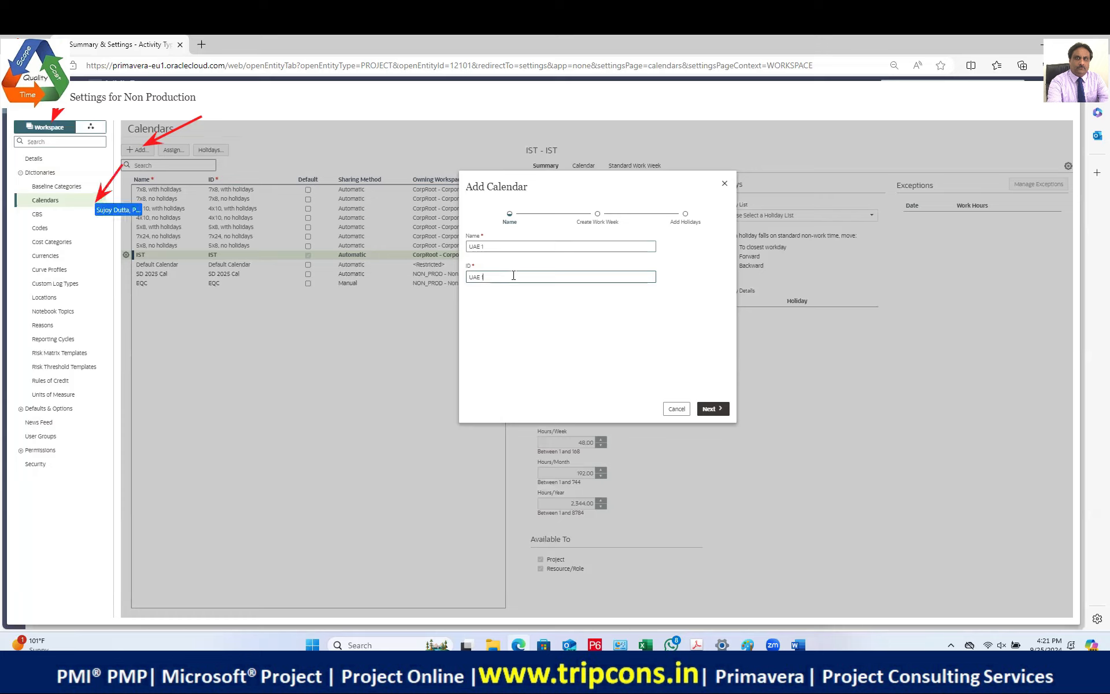
key(BackSpace)
Step: Continue to the work week and change Saturday from 0h to 8h
click(710, 409)
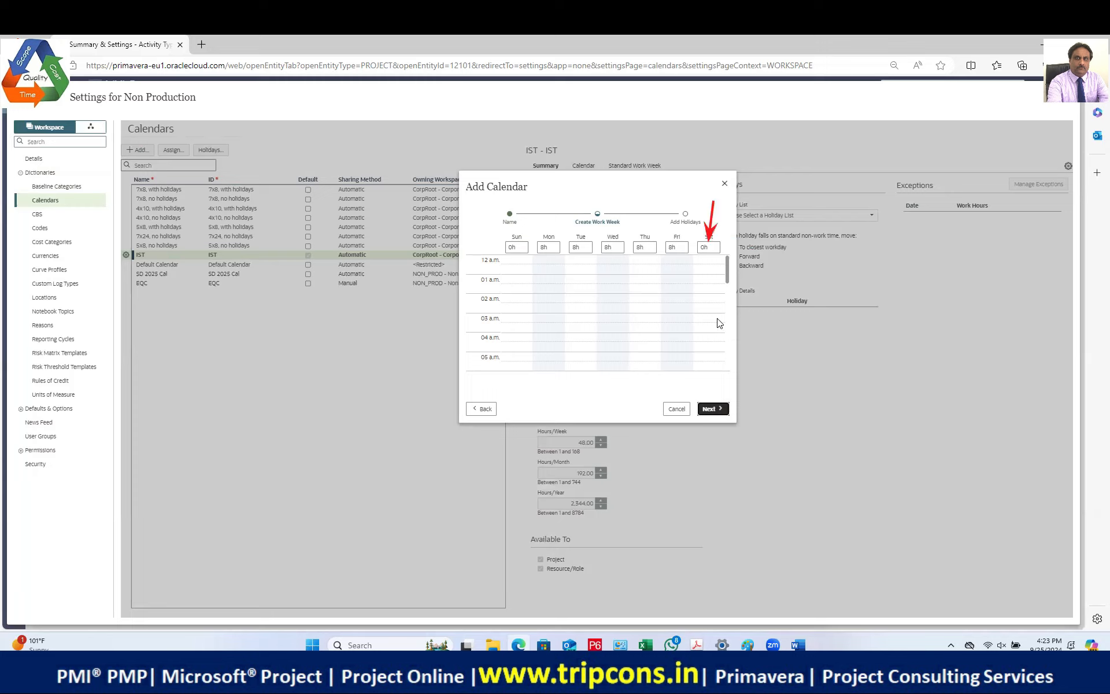
click(704, 249)
key(BackSpace)
text(8)
click(707, 410)
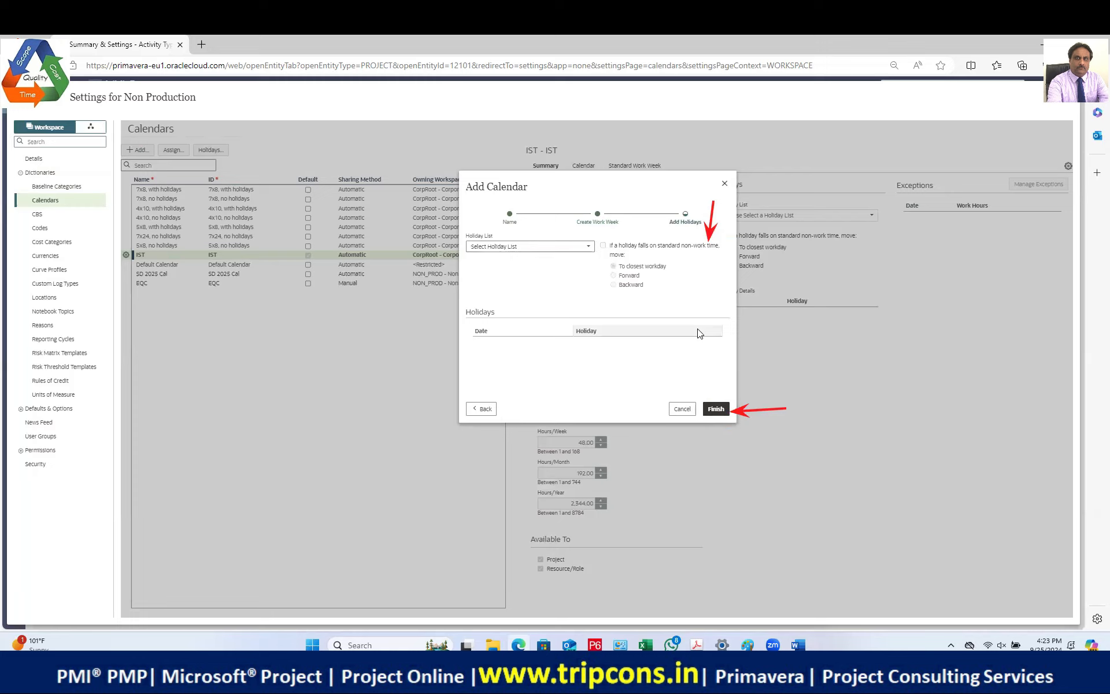
click(478, 410)
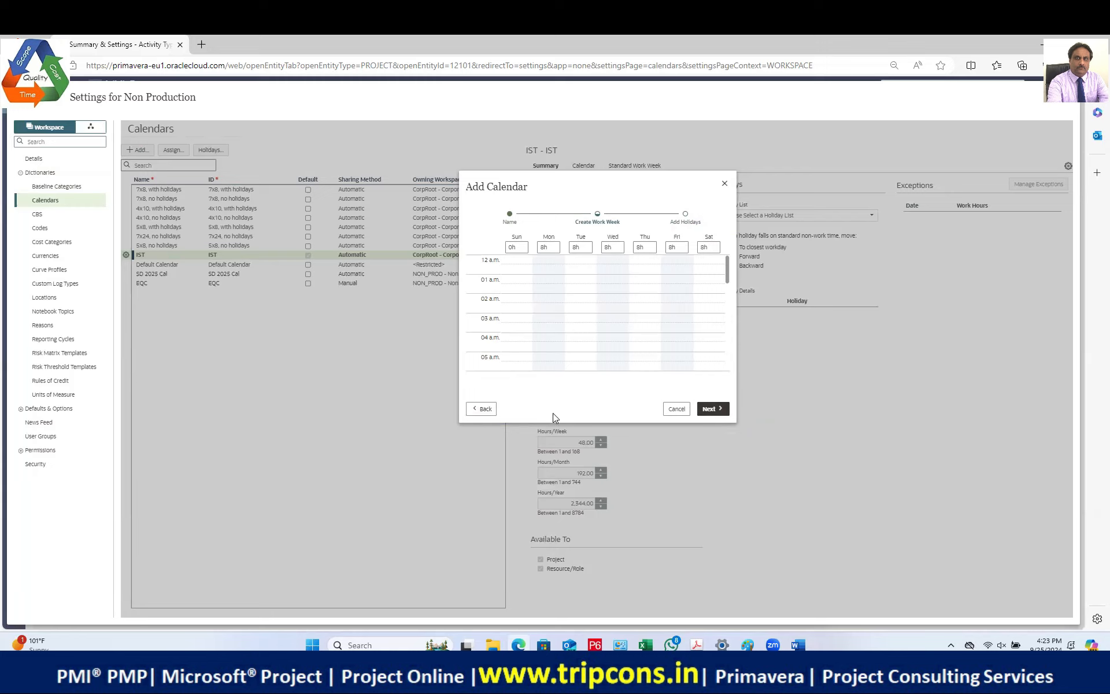
double_click(545, 440)
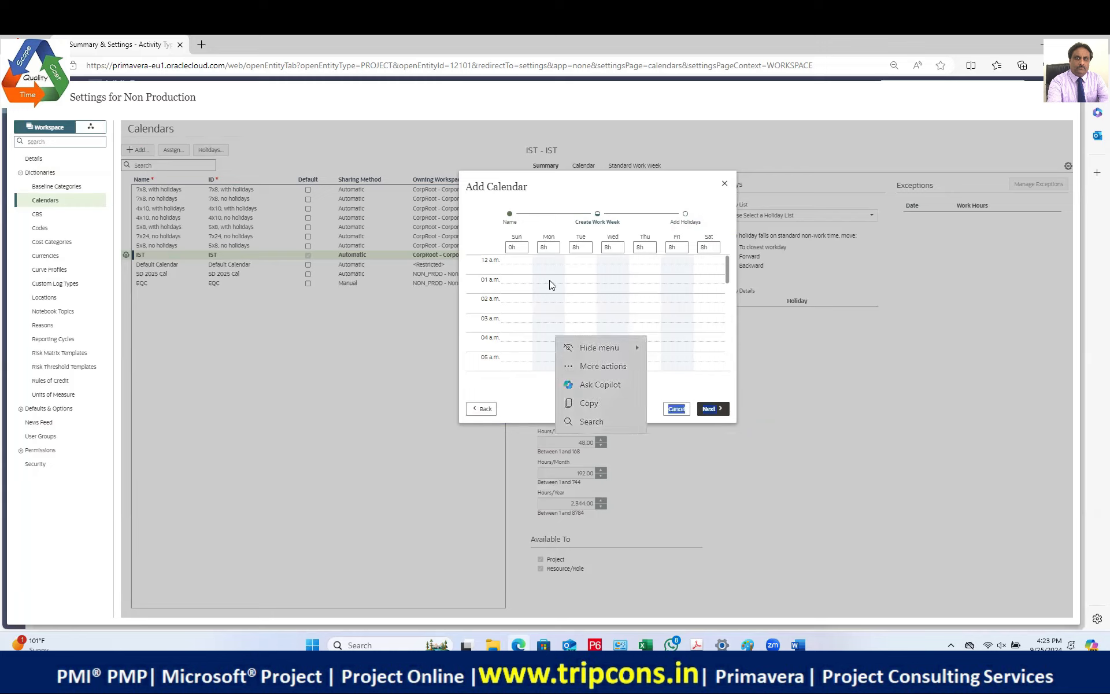
click(877, 360)
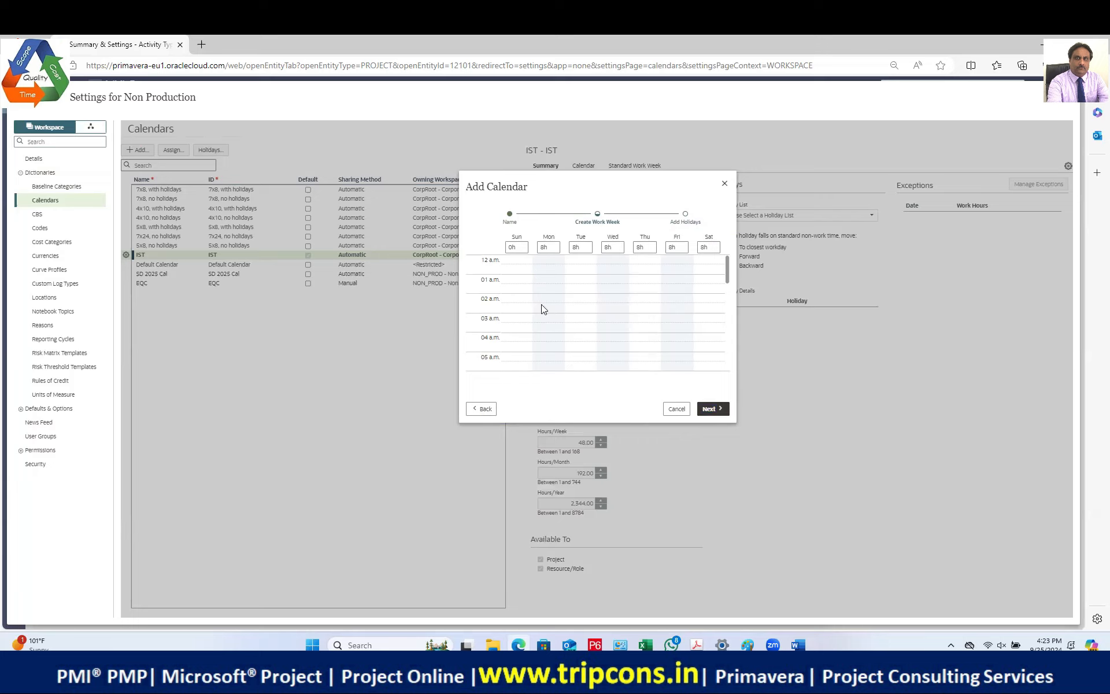
click(546, 283)
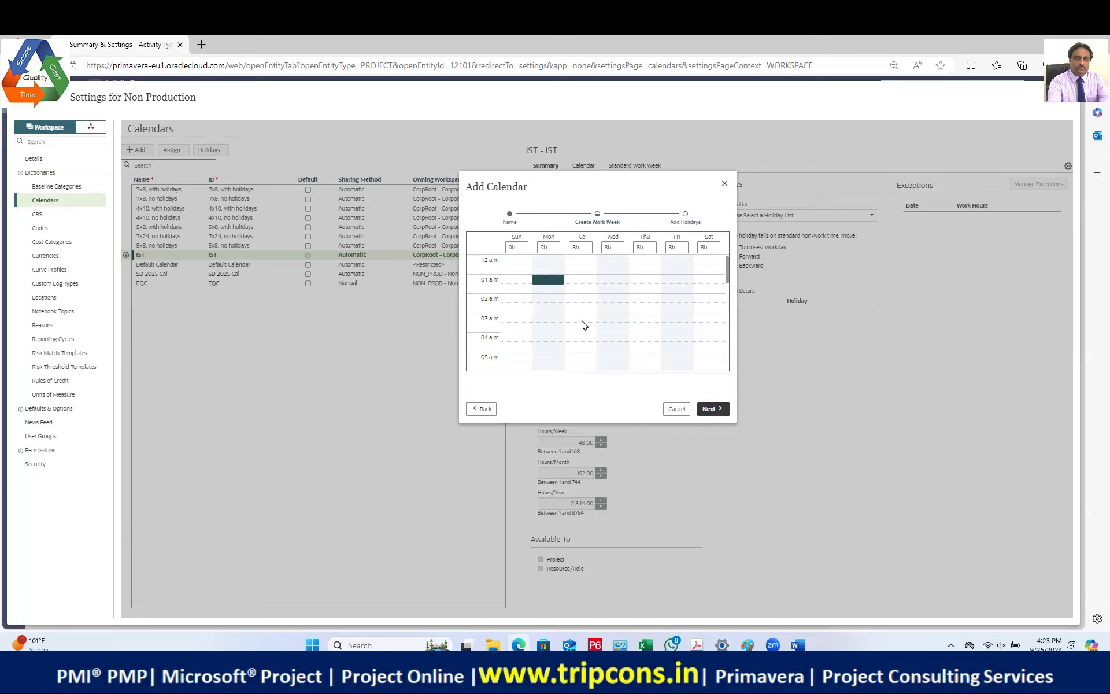
click(559, 280)
drag(726, 266, 729, 304)
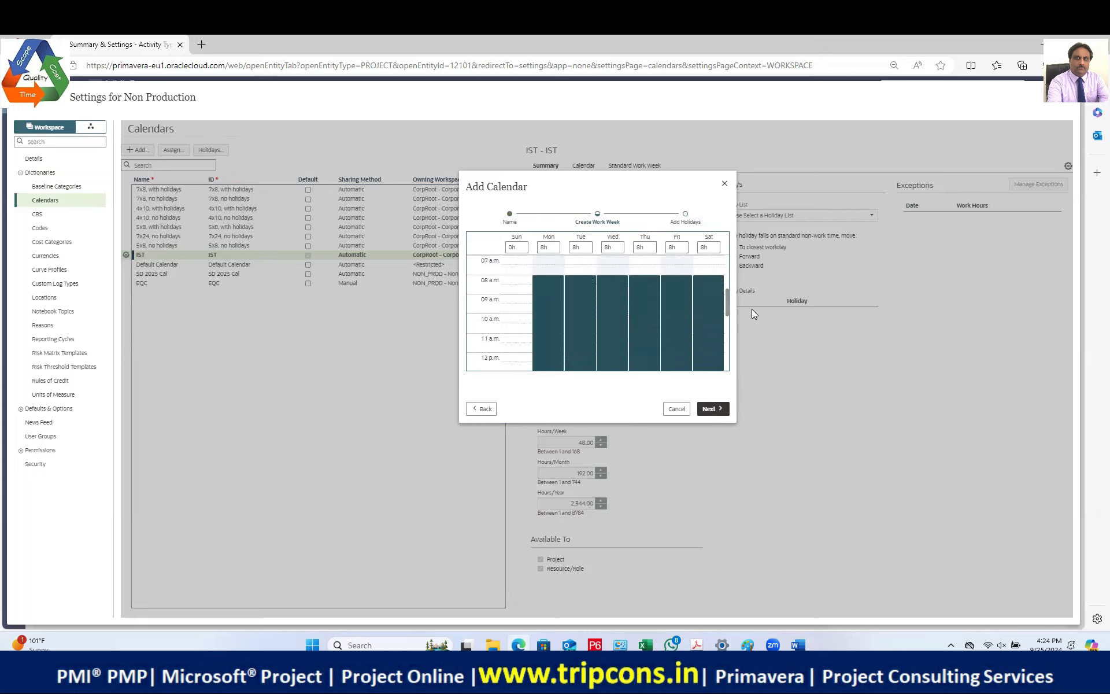
drag(730, 300, 729, 315)
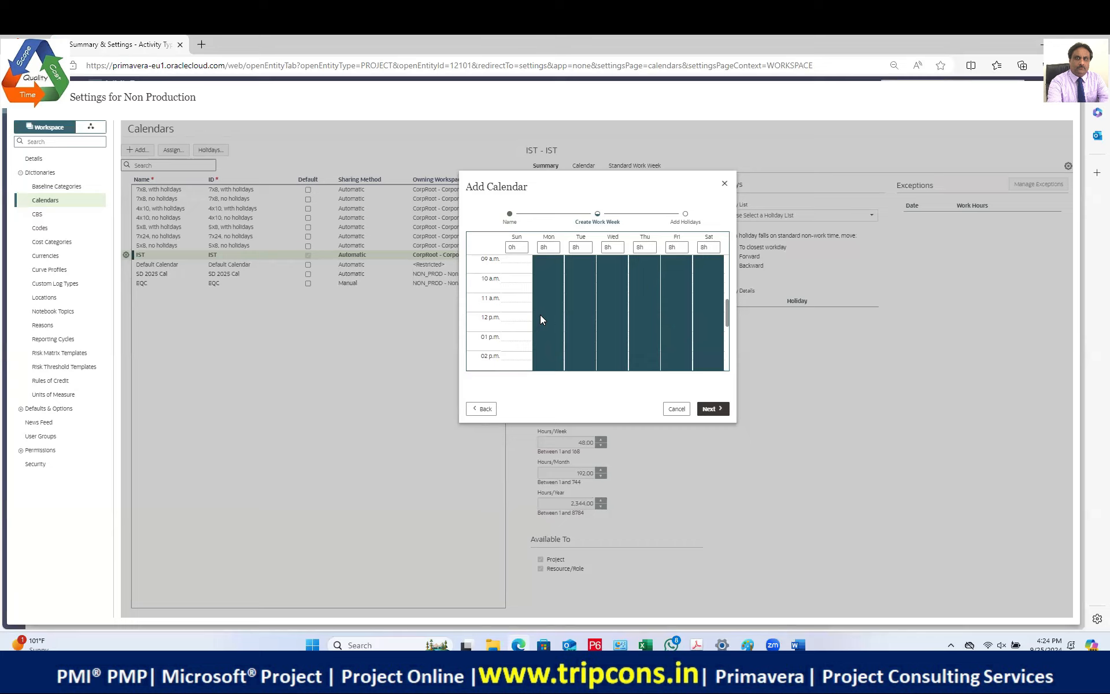
Step: Shorten each Monday–Saturday work block to 8 a.m.–12 p.m., giving 4h per day
scroll(545, 316, up, 1)
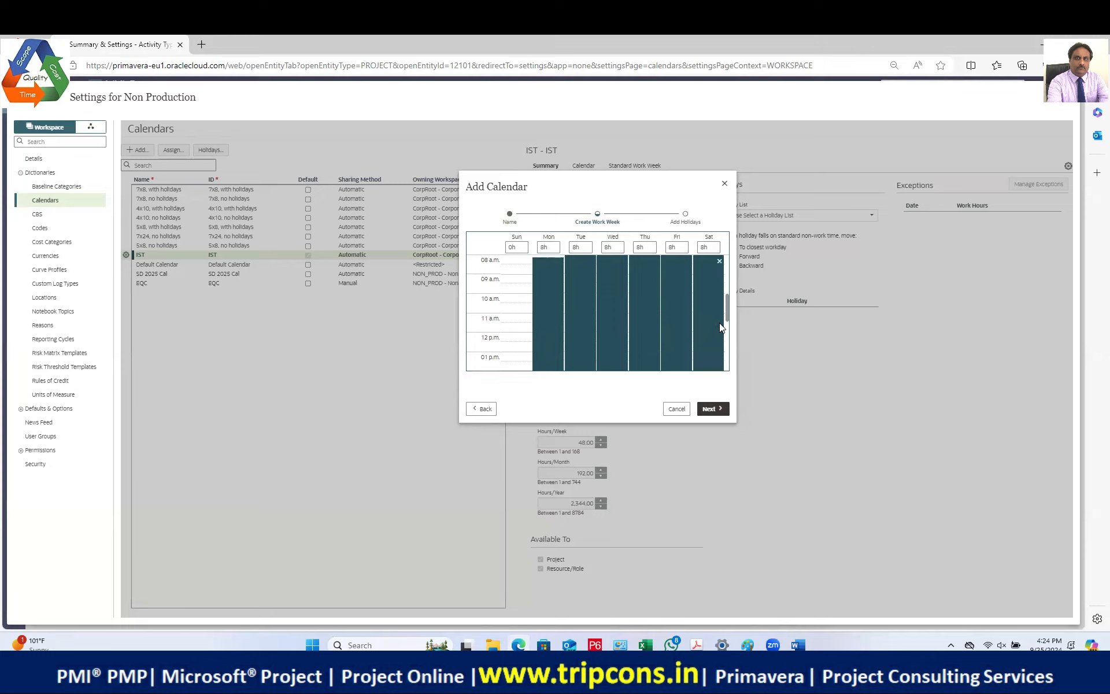
mouse_move(726, 308)
mouse_down()
mouse_move(724, 347)
mouse_move(720, 319)
mouse_up()
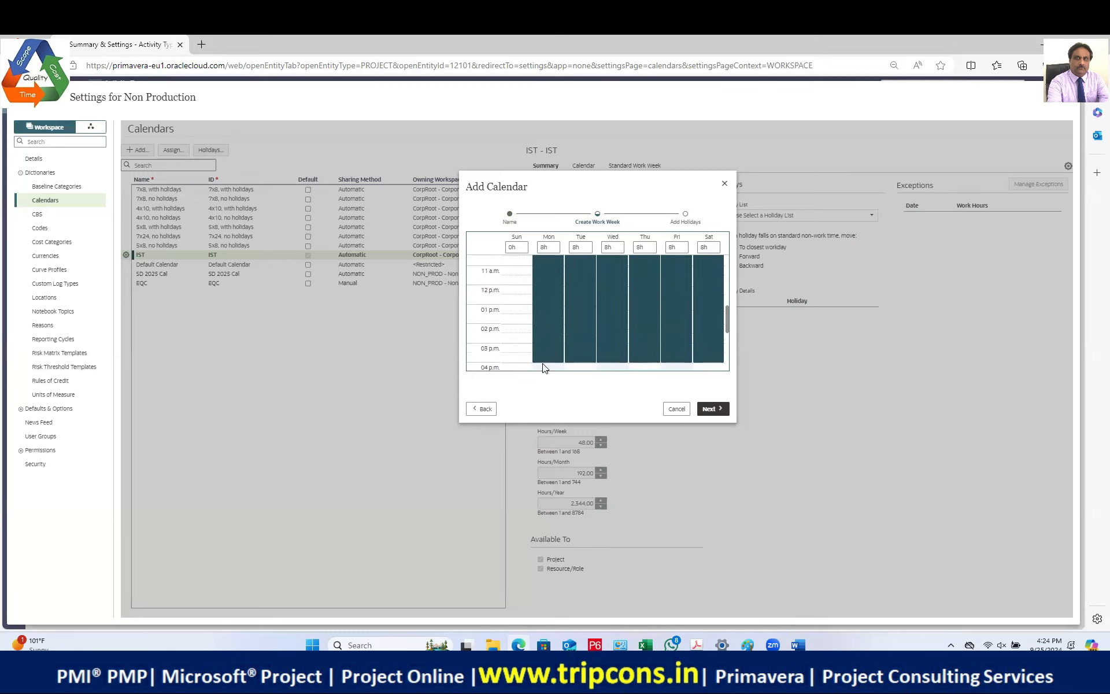
drag(547, 360, 548, 325)
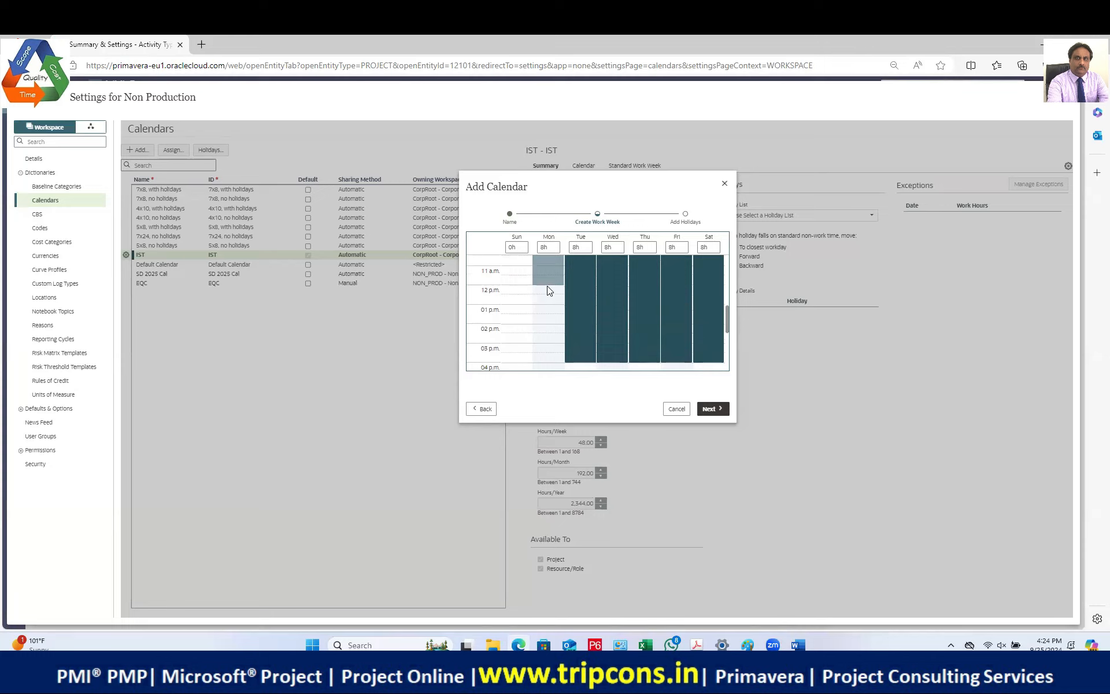
drag(546, 286, 546, 286)
drag(579, 361, 577, 312)
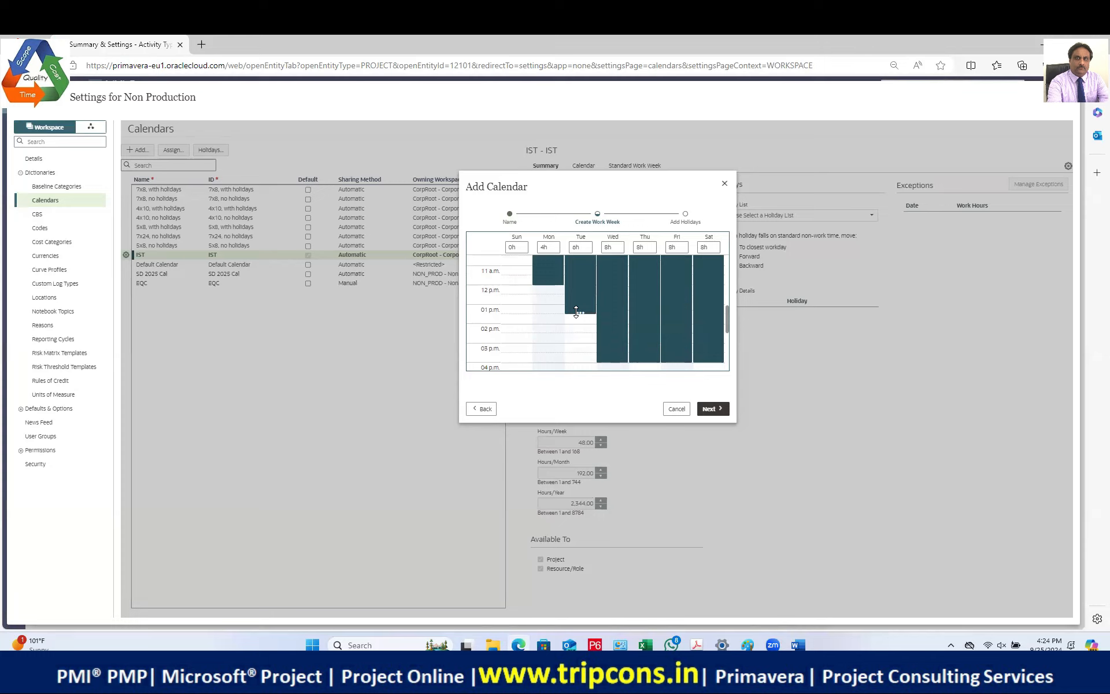
drag(576, 312, 576, 285)
drag(612, 358, 614, 289)
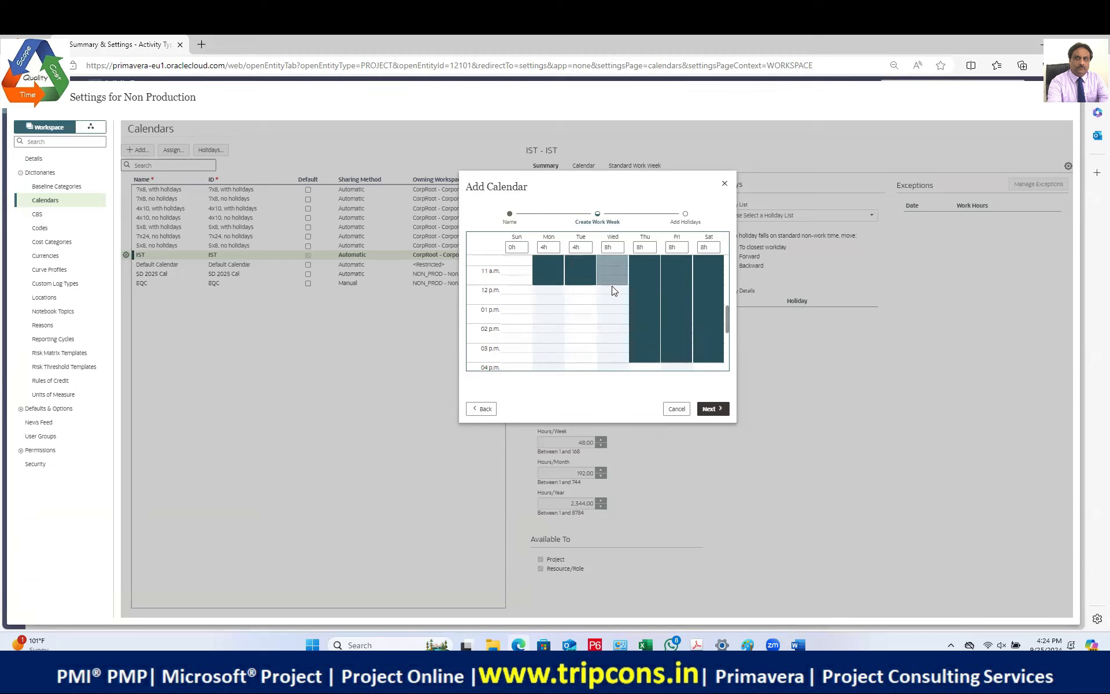
drag(645, 361, 646, 285)
drag(672, 354, 674, 285)
drag(710, 362, 711, 286)
scroll(663, 301, up, 4)
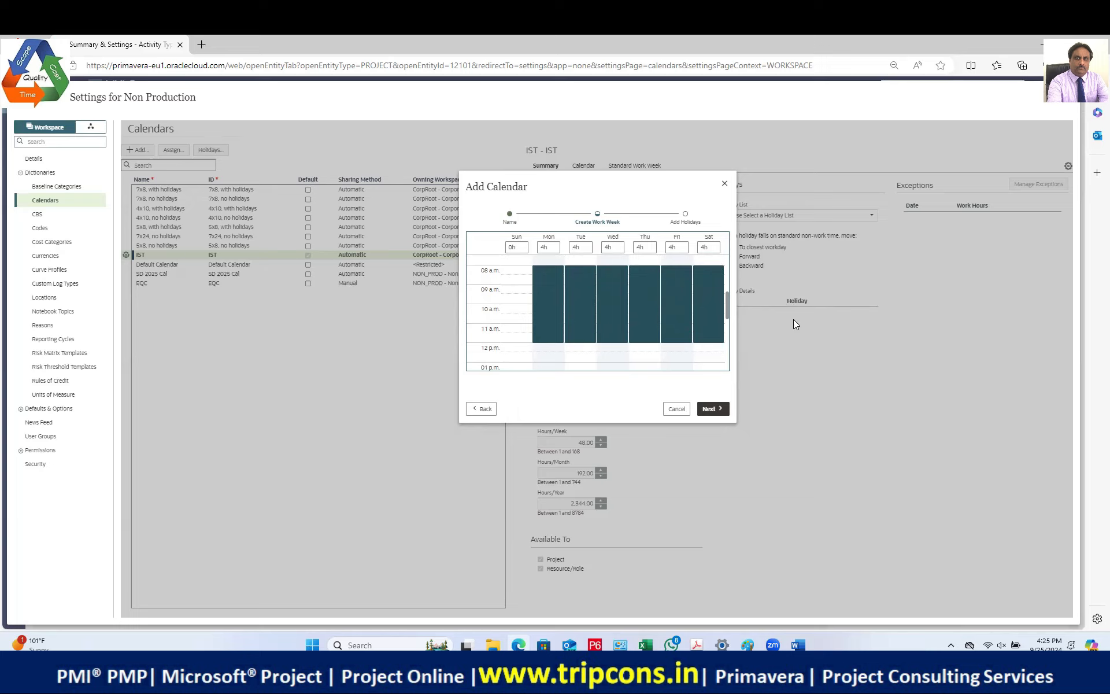
Step: Add a 1 p.m.–5 p.m. afternoon block on Monday, bringing it to 8h
drag(726, 300, 726, 308)
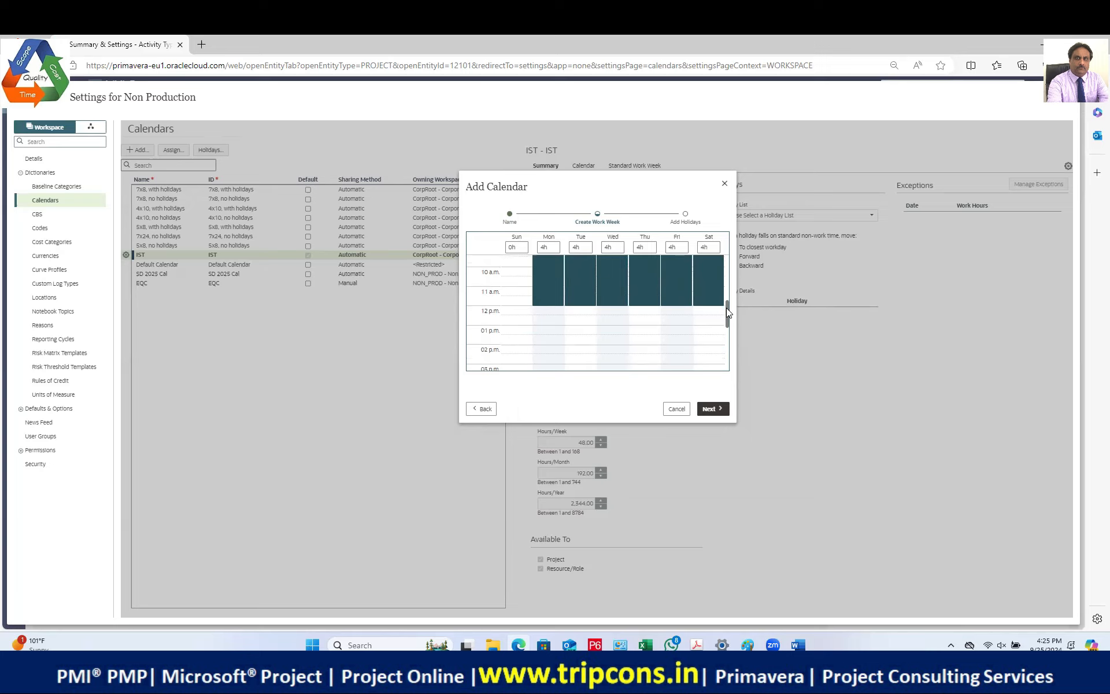
click(549, 341)
drag(725, 314, 729, 338)
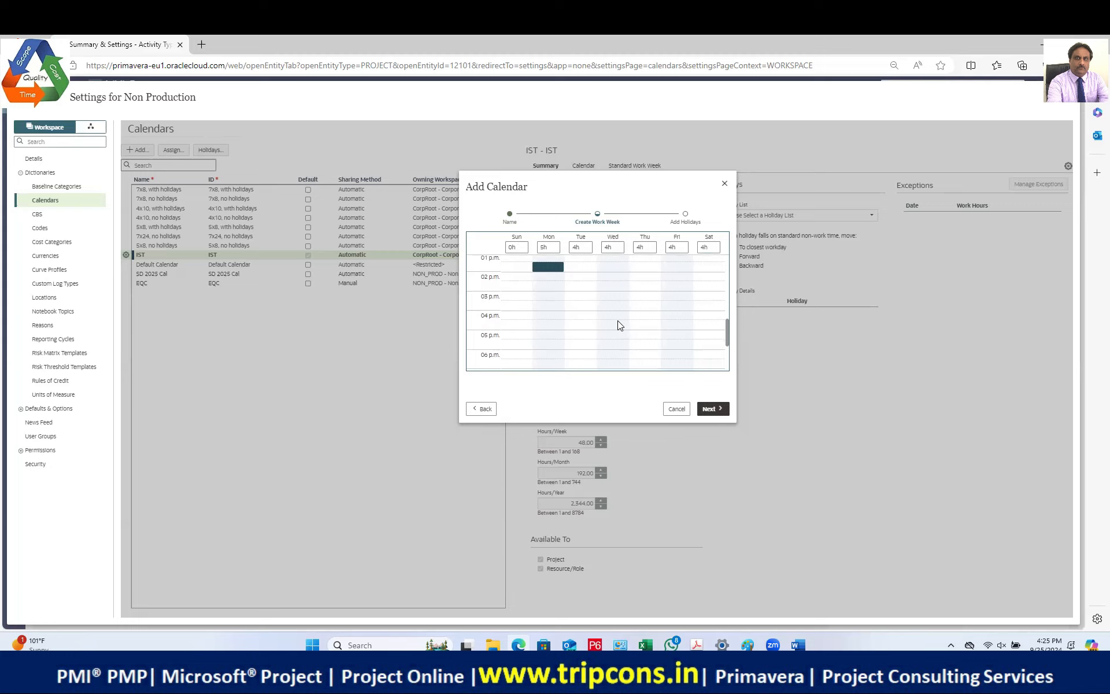
mouse_move(550, 266)
drag(549, 271, 548, 307)
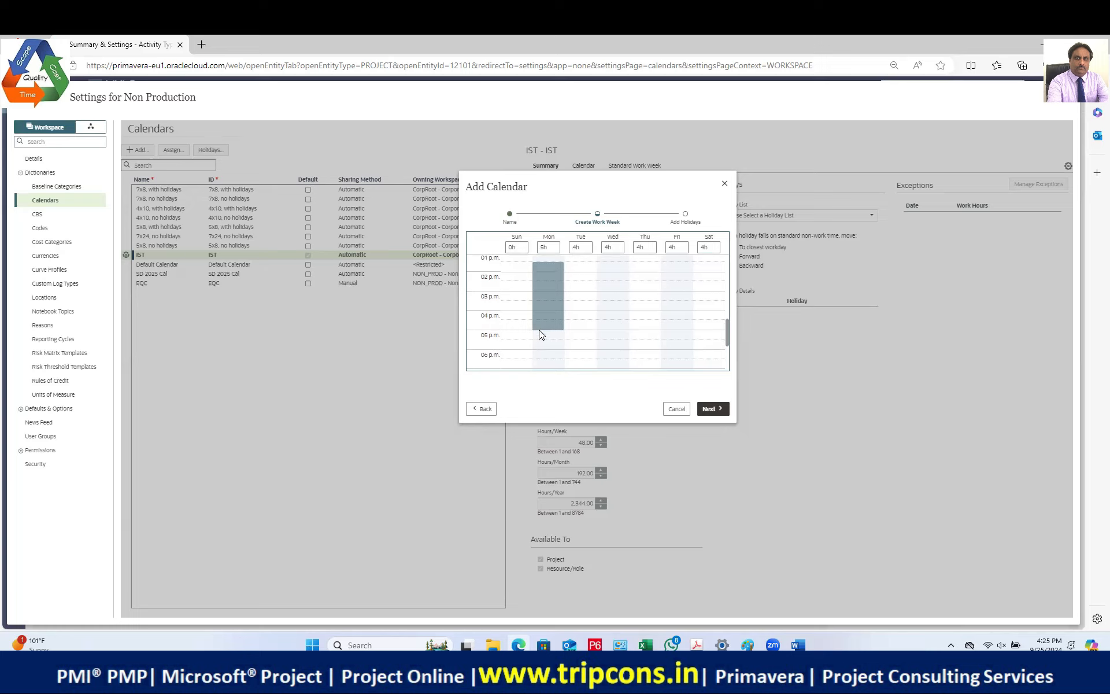
drag(542, 343, 542, 341)
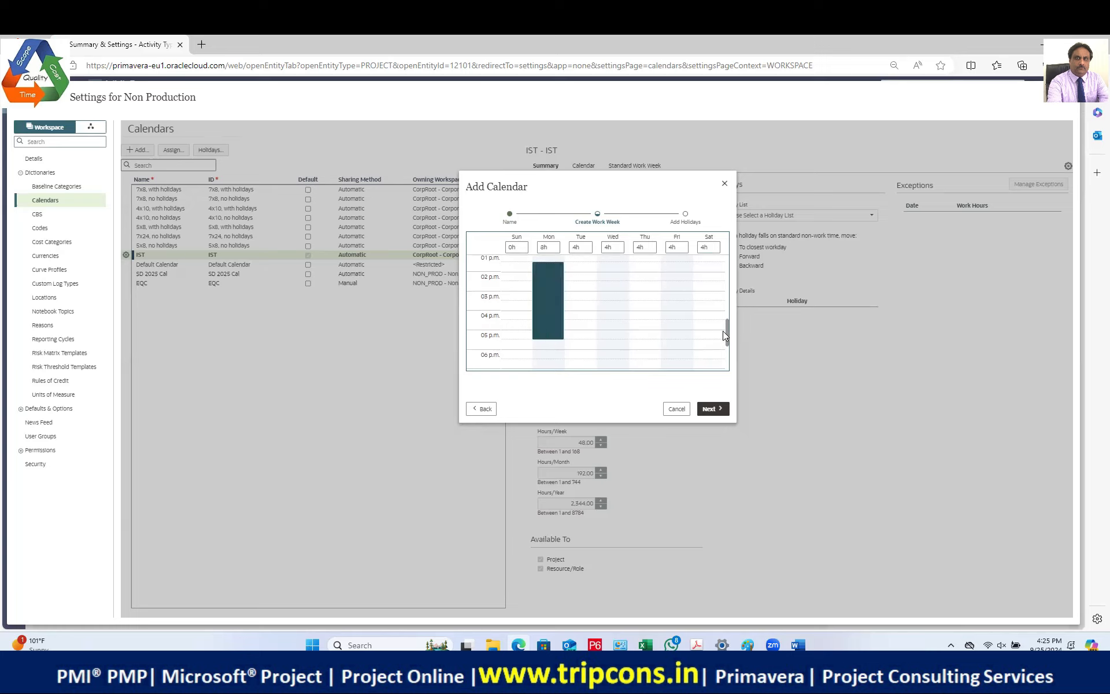
drag(726, 333, 726, 322)
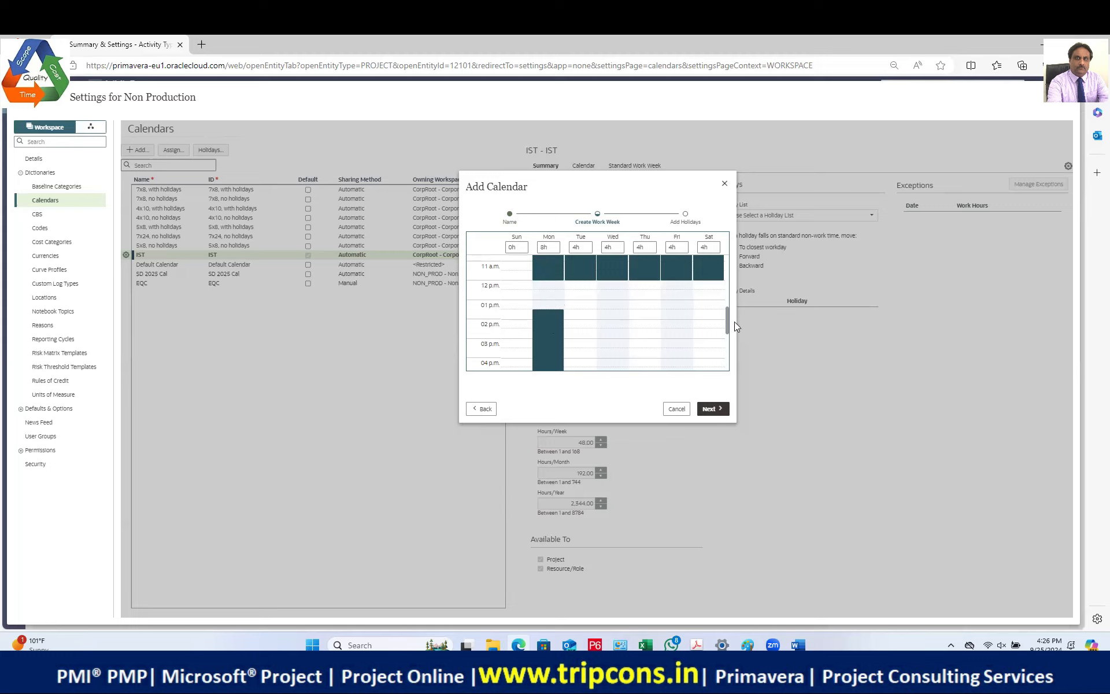
drag(727, 316, 726, 321)
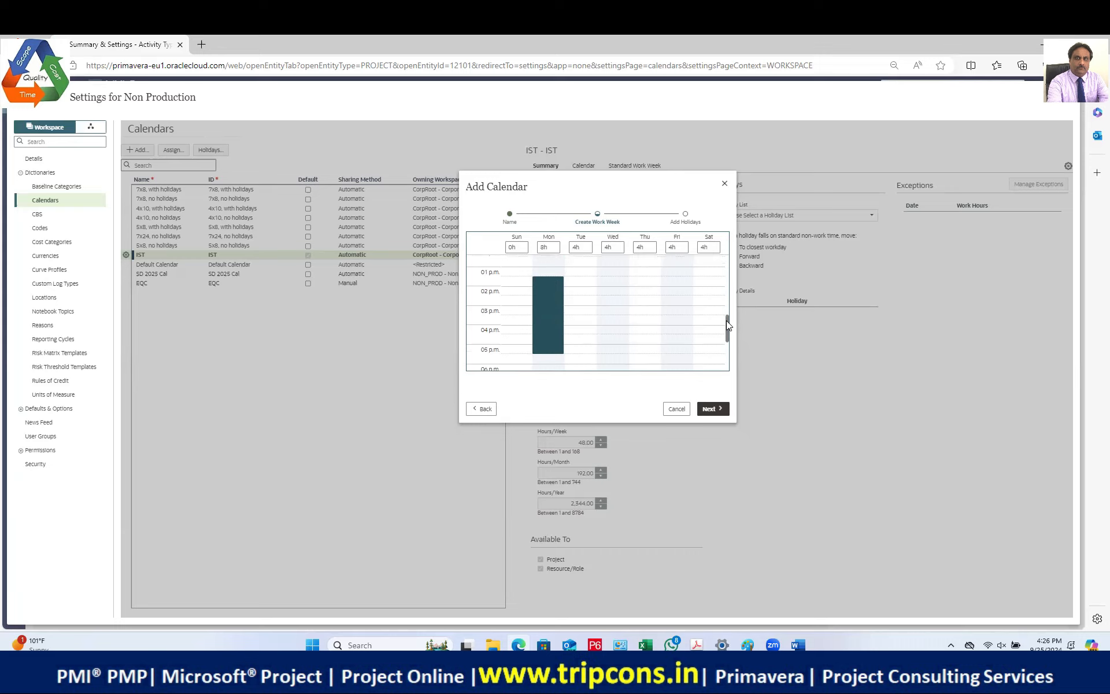
scroll(635, 327, up, 1)
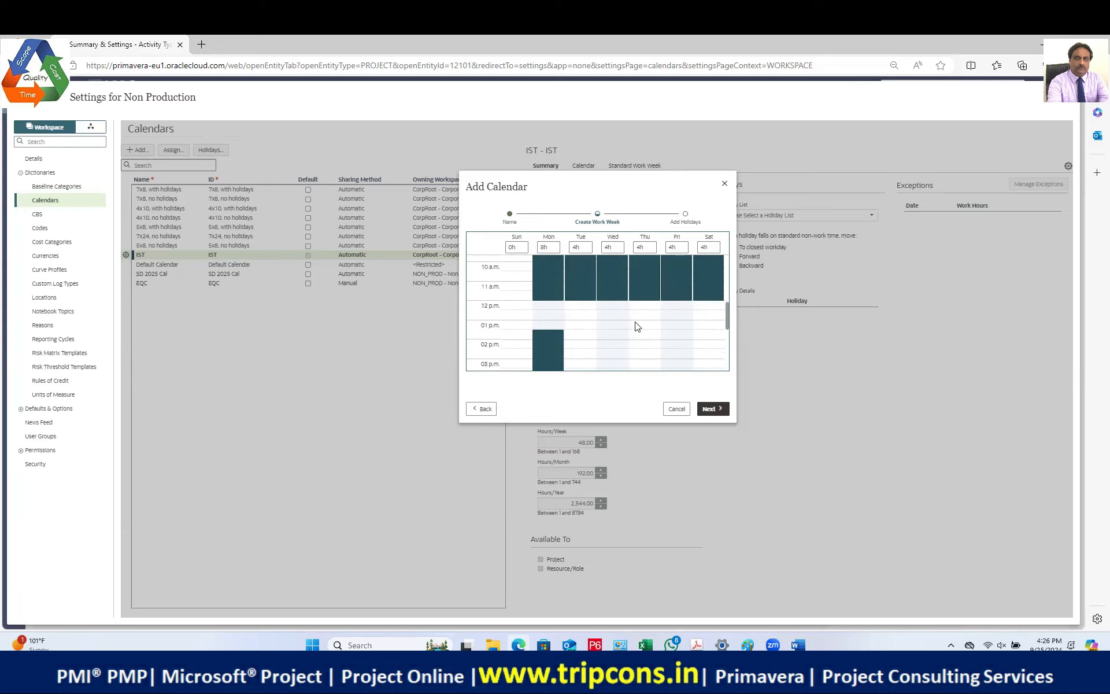
scroll(642, 328, down, 1)
Step: Add 1 p.m. to 5 p.m. afternoon work blocks to Tuesday and Wednesday
drag(726, 321, 703, 321)
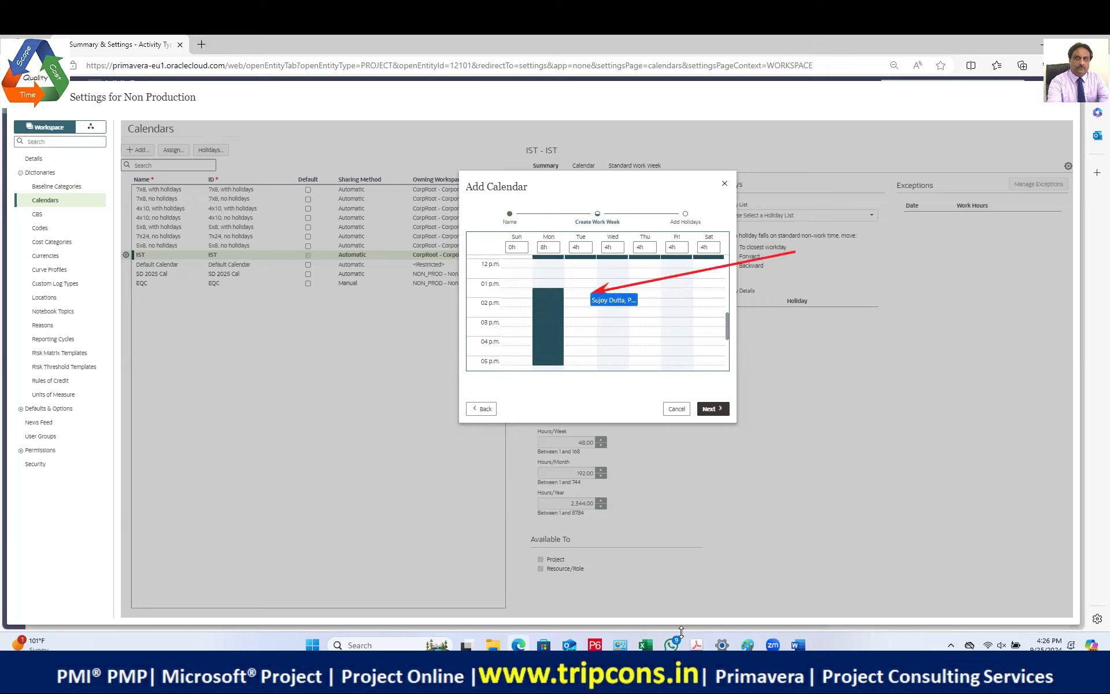
click(580, 292)
drag(581, 294, 586, 370)
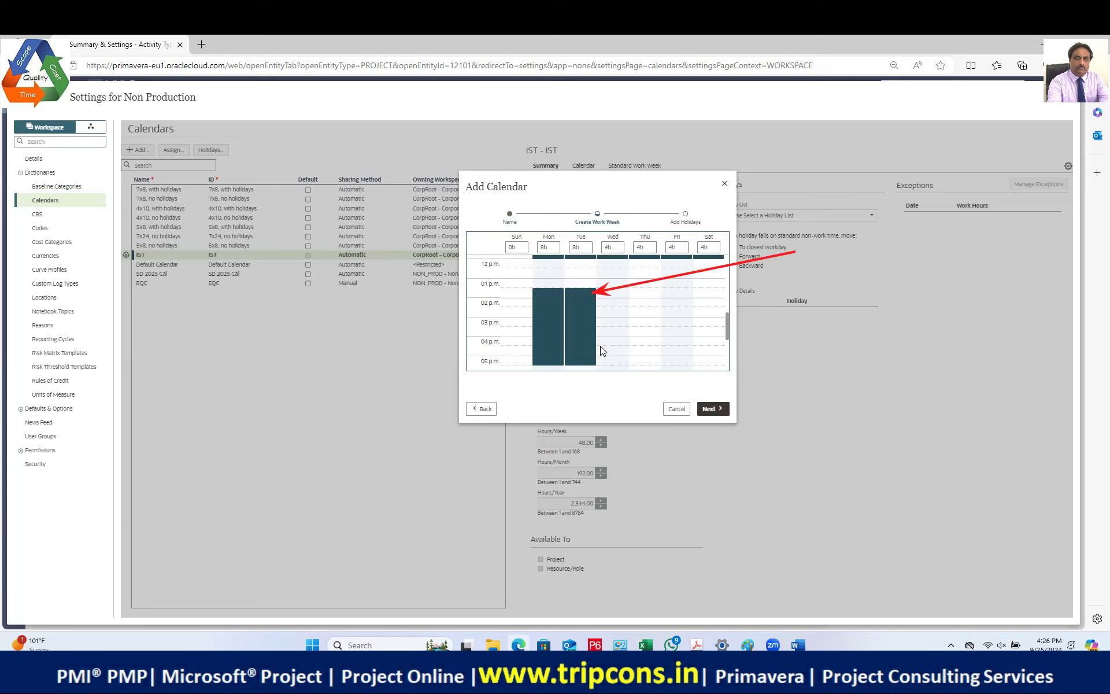
drag(727, 326, 727, 336)
scroll(621, 331, up, 3)
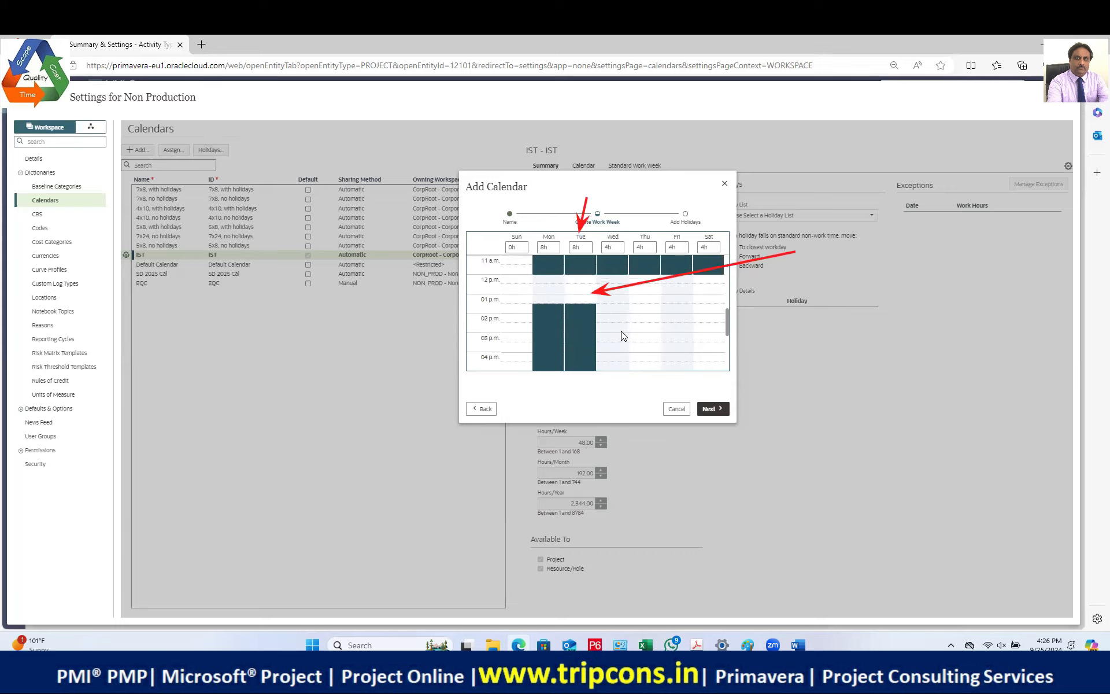
click(611, 310)
mouse_move(616, 313)
mouse_down()
mouse_move(620, 380)
mouse_move(658, 355)
mouse_move(704, 341)
mouse_move(631, 379)
mouse_move(717, 345)
mouse_move(627, 384)
mouse_move(643, 363)
mouse_move(618, 375)
mouse_move(657, 366)
mouse_move(680, 379)
mouse_move(726, 327)
mouse_up()
mouse_move(604, 296)
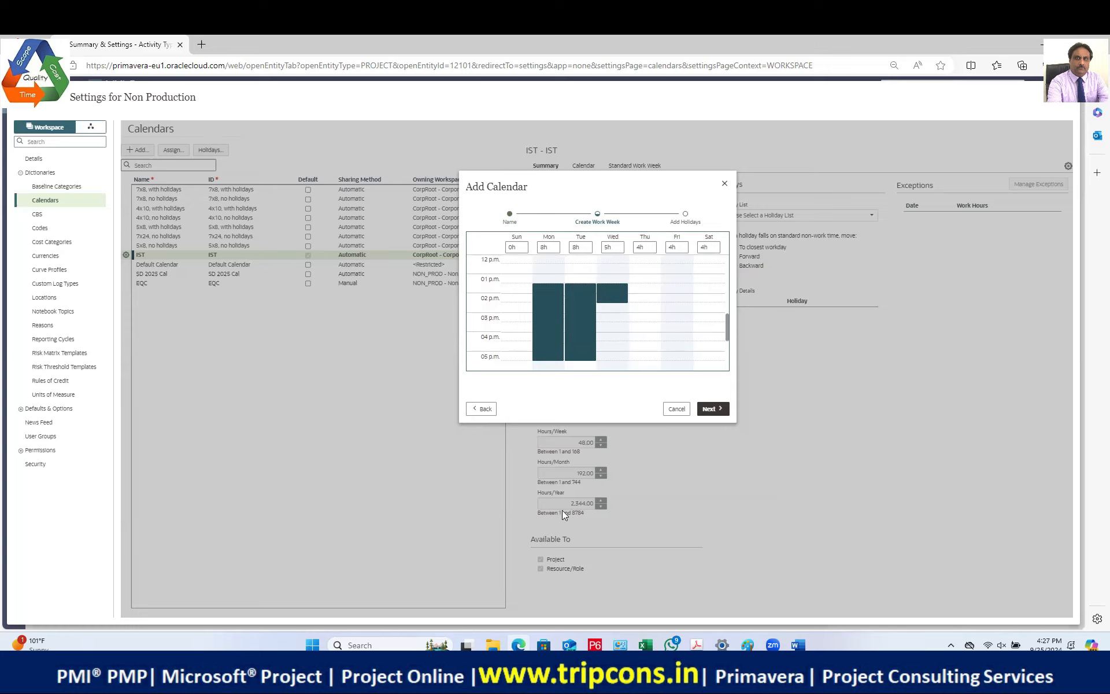
drag(611, 301, 608, 359)
Step: Add the same 1–5 p.m. block to Thursday, Friday and Saturday, making each day 8 hours
drag(645, 287, 643, 361)
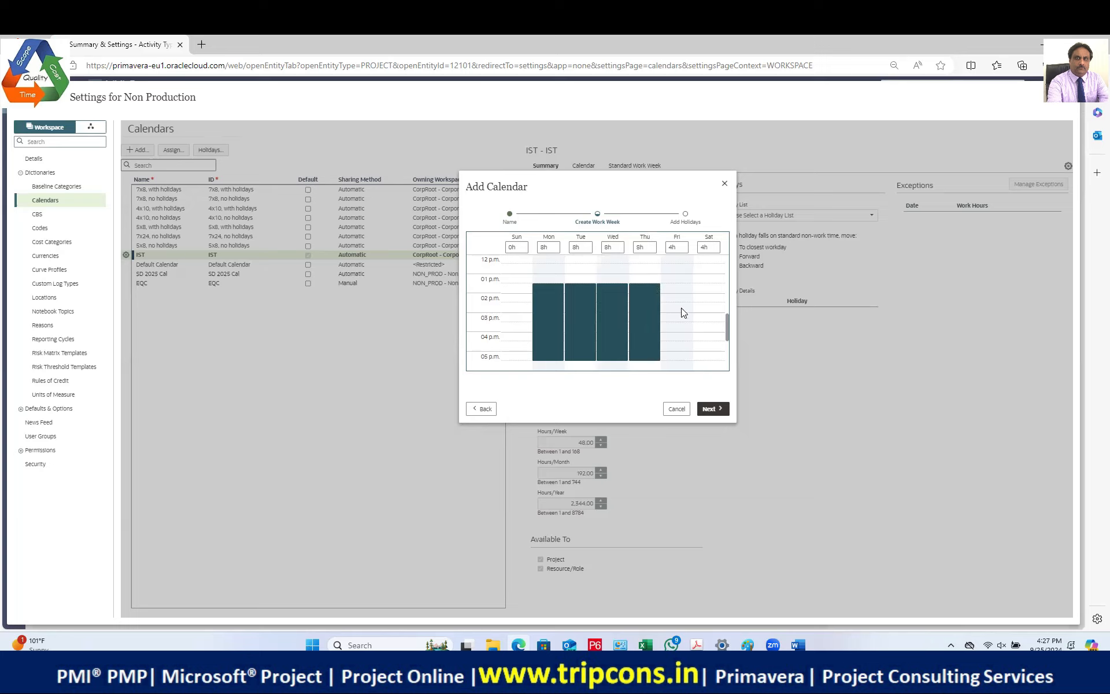
click(677, 285)
drag(676, 342, 674, 359)
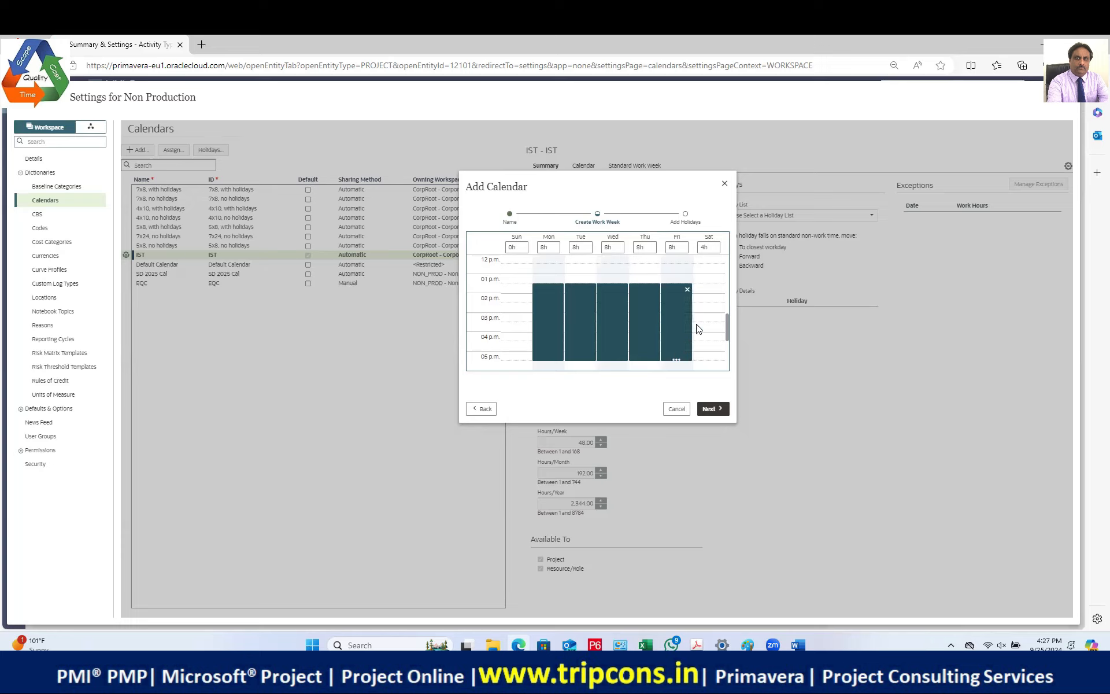
click(710, 290)
drag(706, 293, 708, 362)
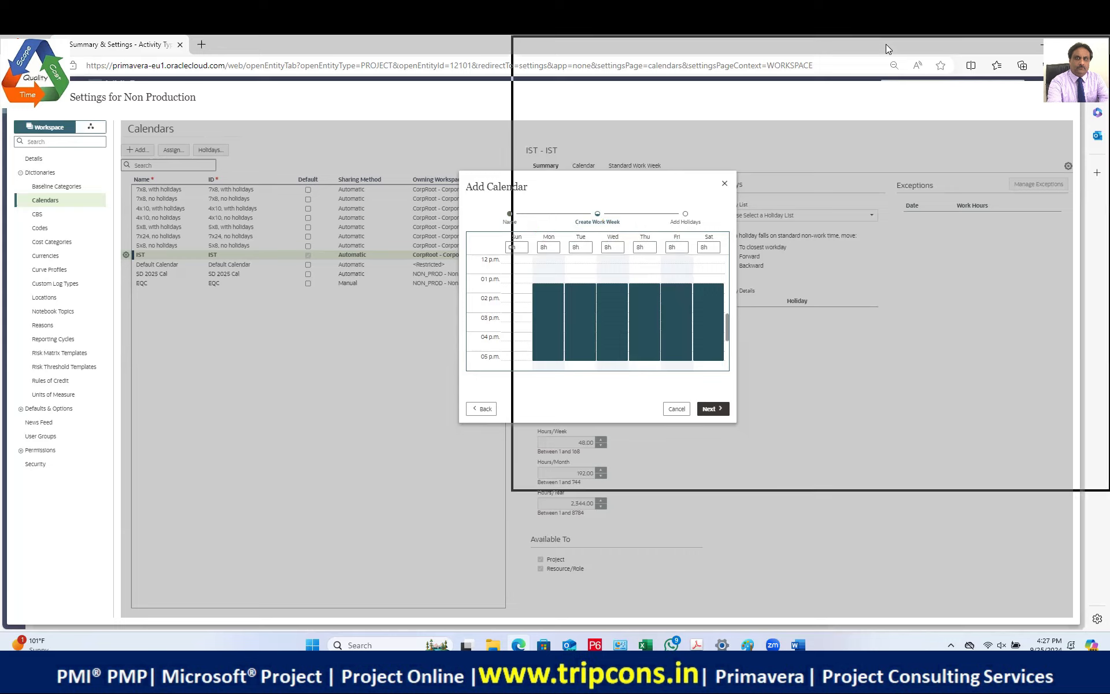
key(alt+Tab)
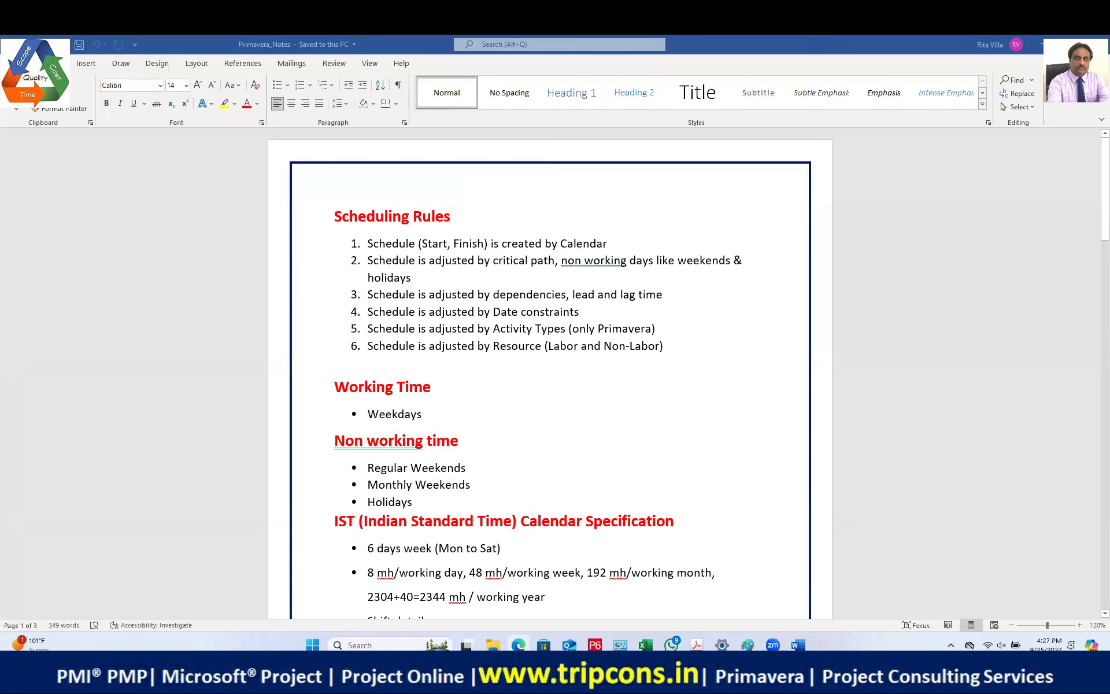
key(alt+Tab)
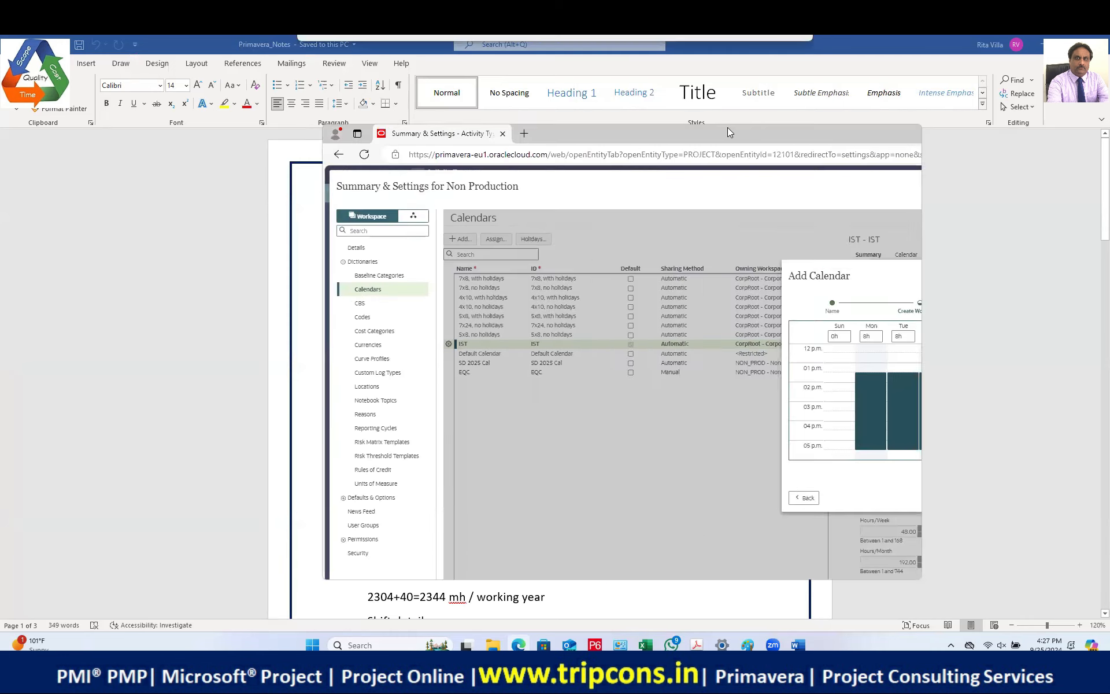
click(881, 136)
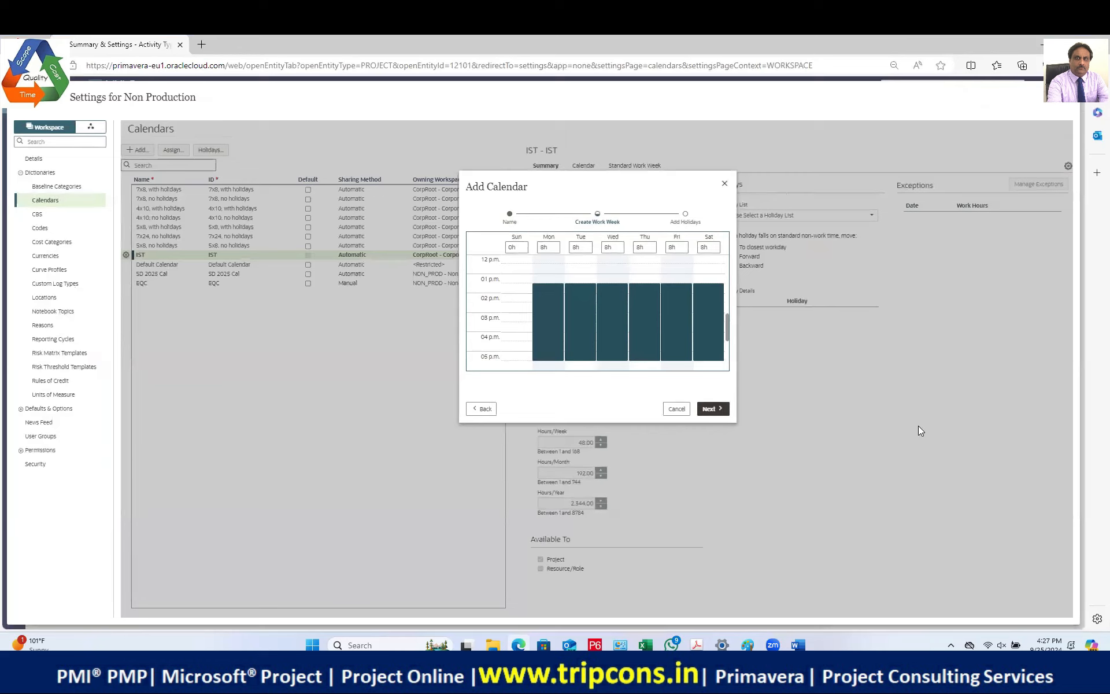
key(super+p)
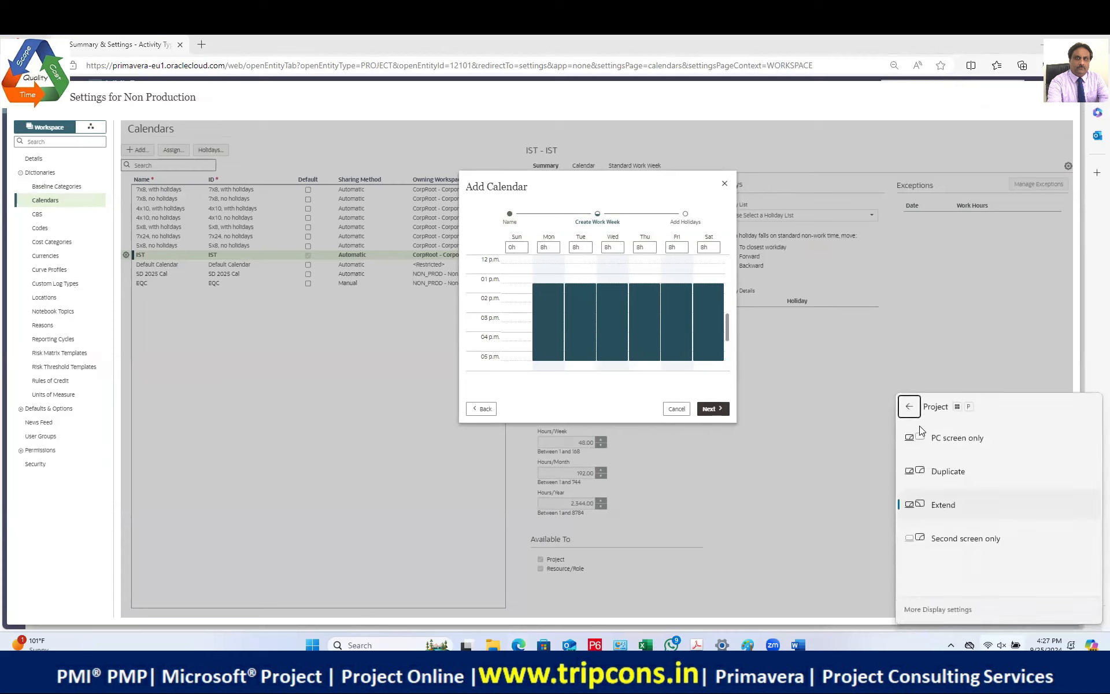
Step: Dismiss the Windows display projection flyout and return to the calendar's work-week grid
click(555, 349)
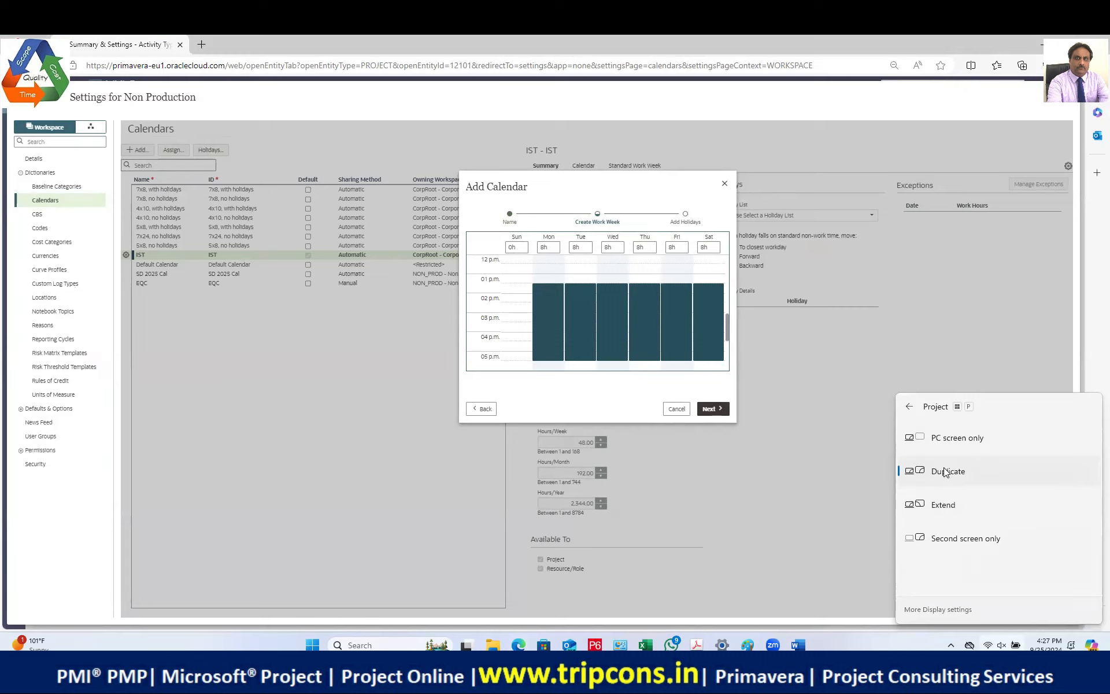
click(796, 426)
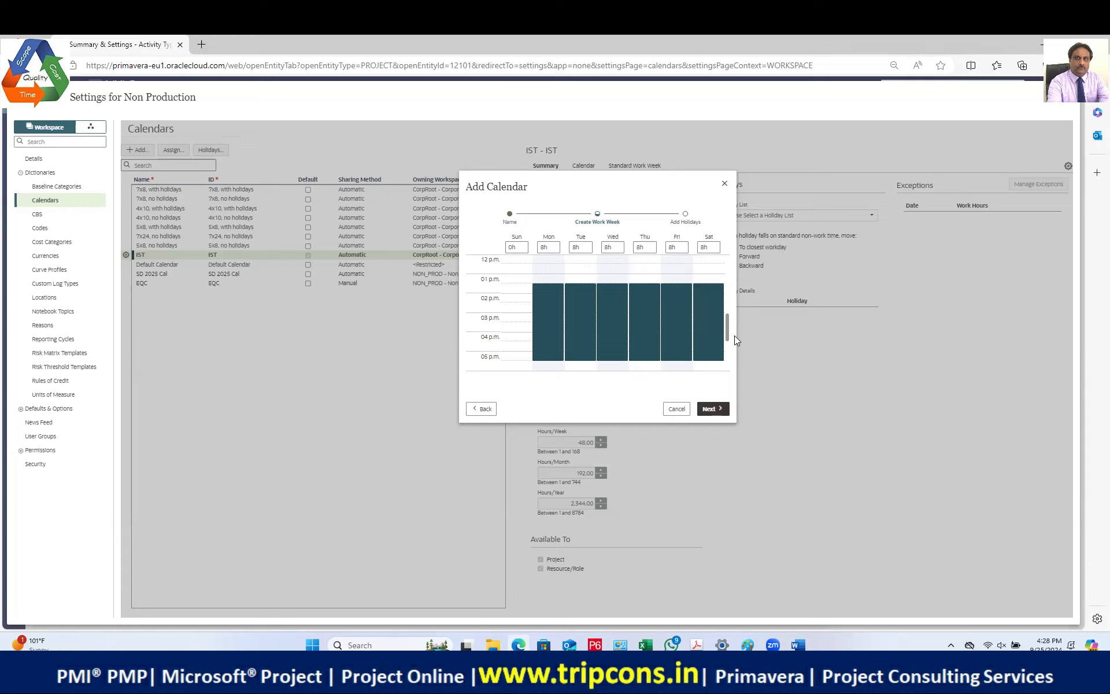
drag(726, 319, 726, 320)
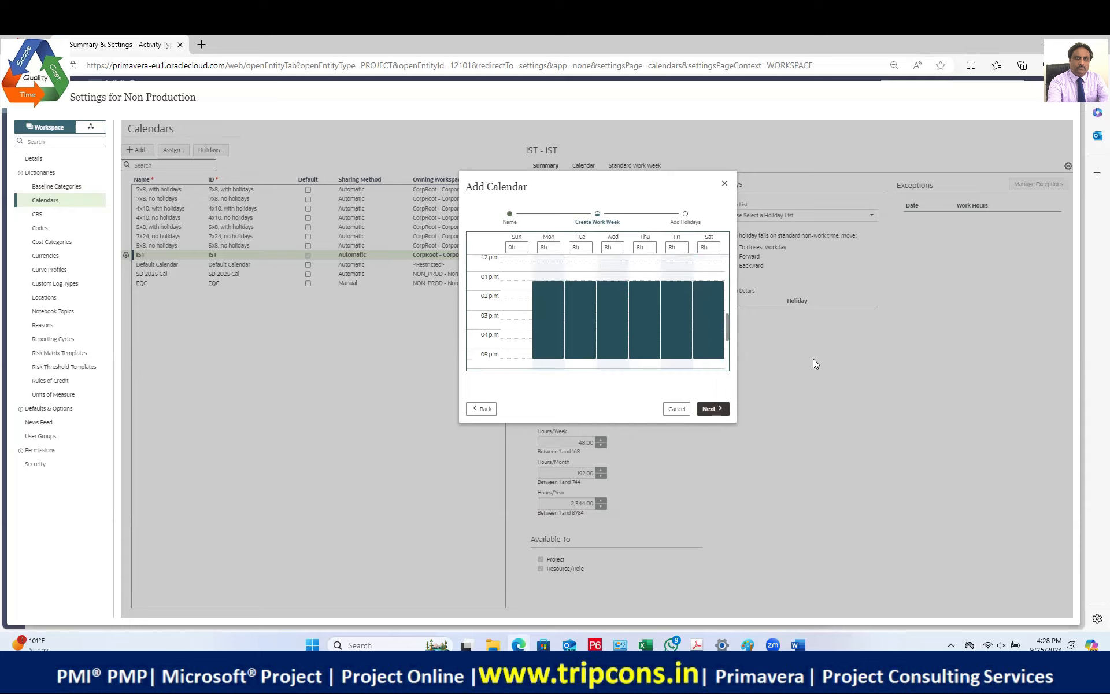
drag(727, 325, 738, 334)
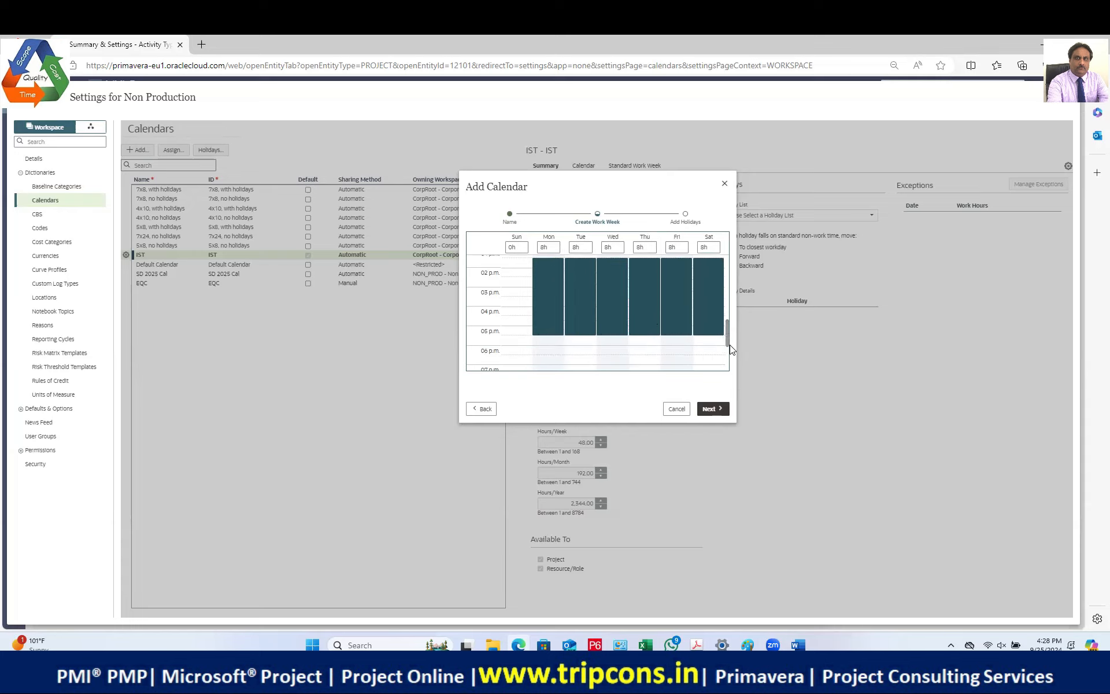
drag(726, 336, 727, 265)
scroll(648, 301, down, 3)
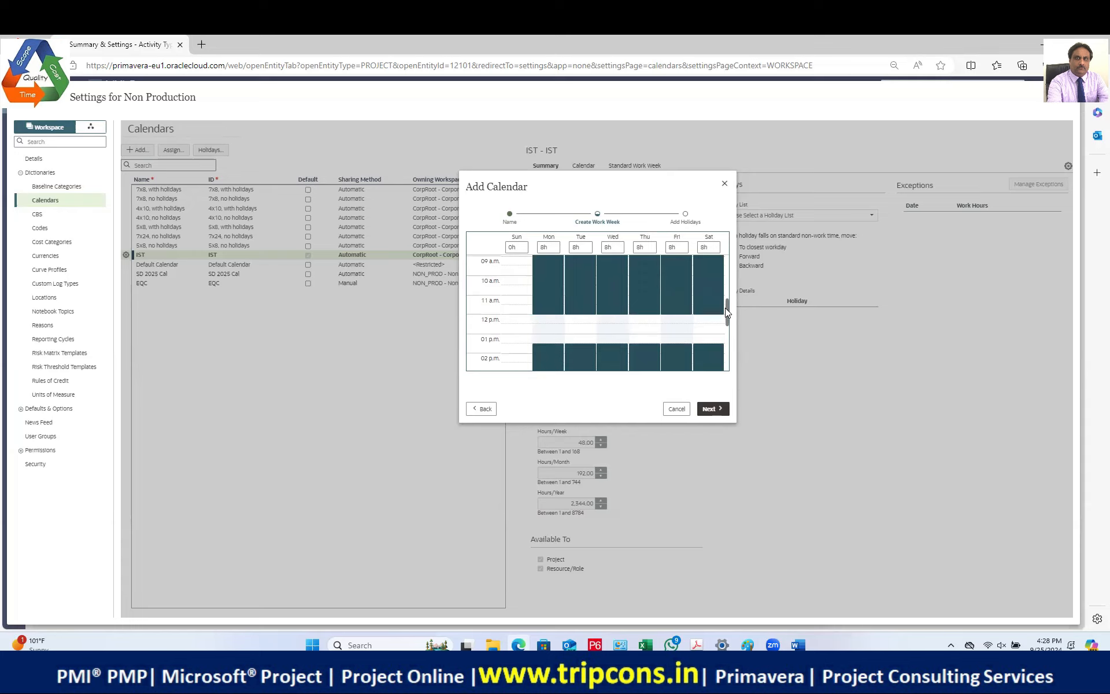
drag(725, 308, 724, 306)
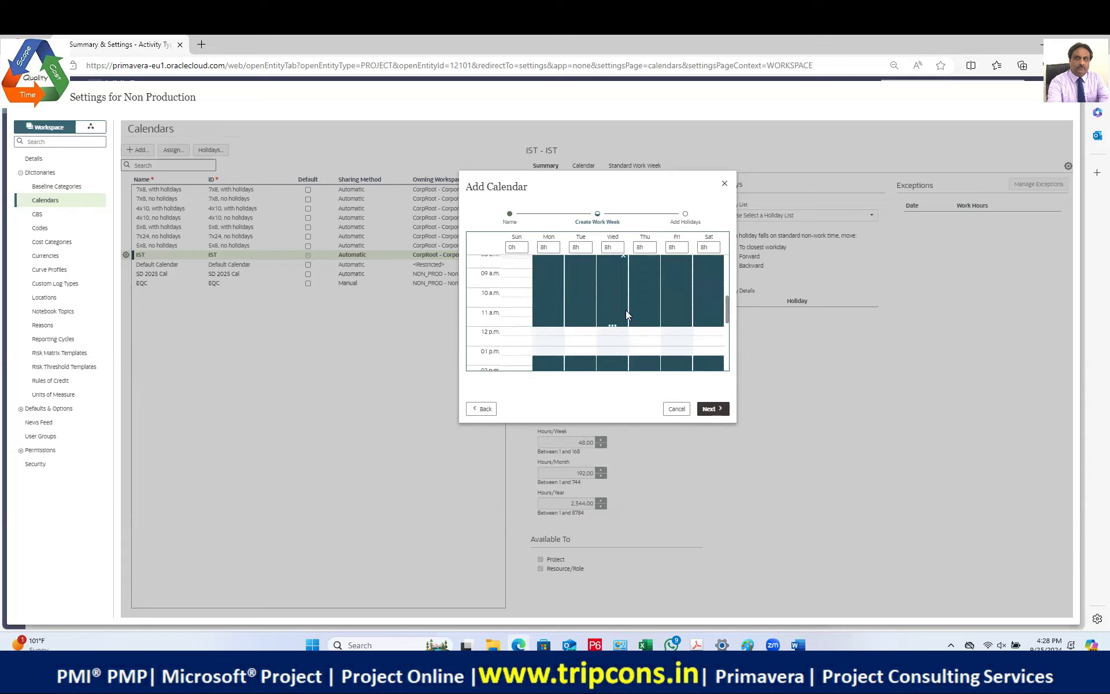
drag(730, 310, 730, 330)
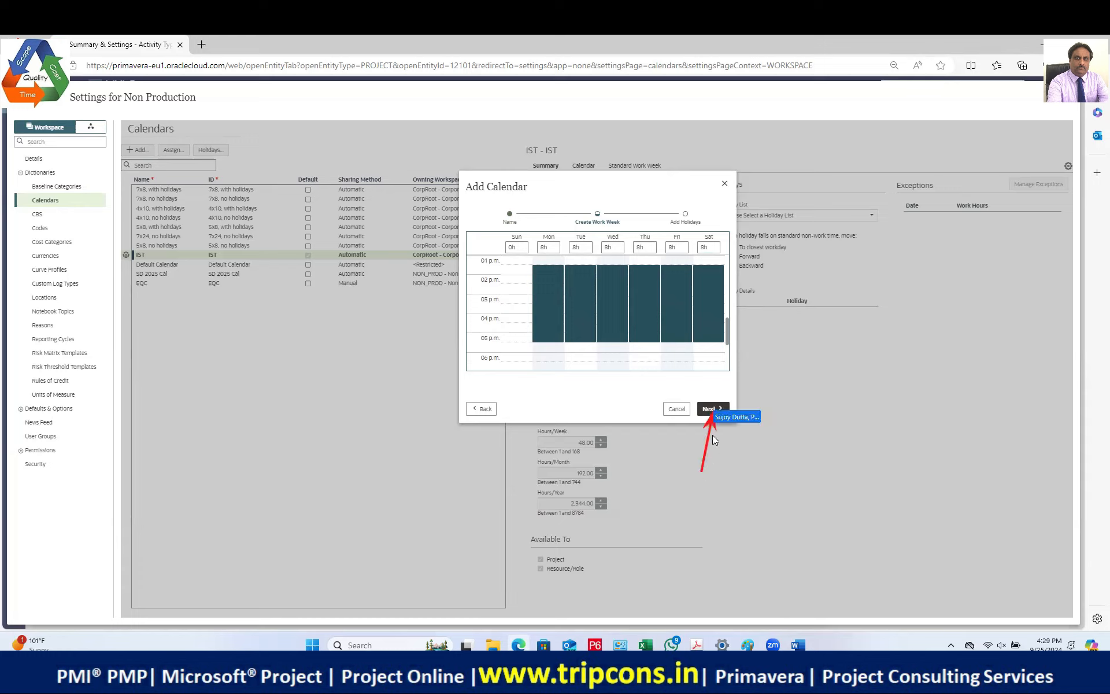
Step: Move on to the Add Holidays step and finish creating the UAE 1 calendar
click(710, 410)
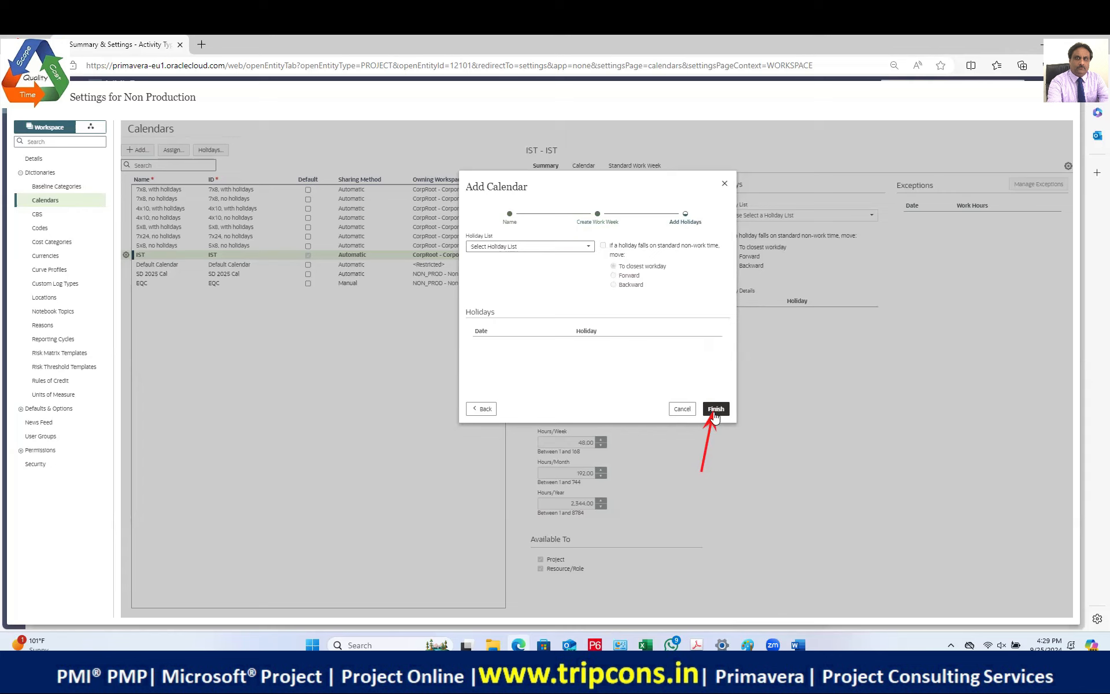
click(715, 410)
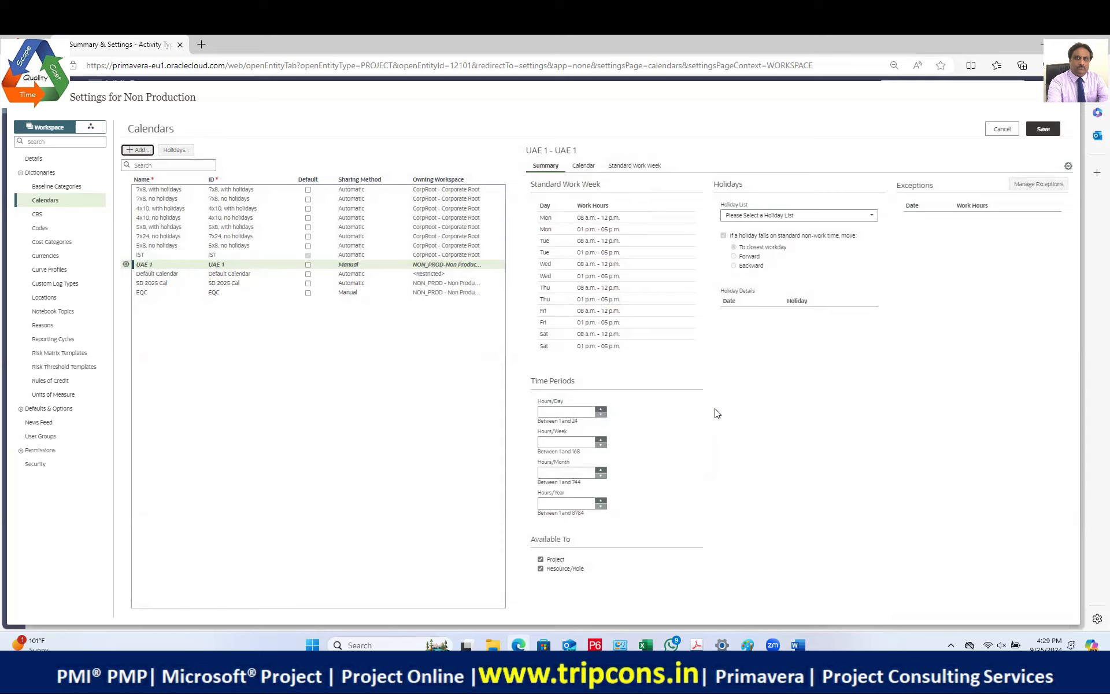
Step: Enter 8 hours/day, 48 hours/week and 192 hours/month, leaving hours/year at 23
click(568, 412)
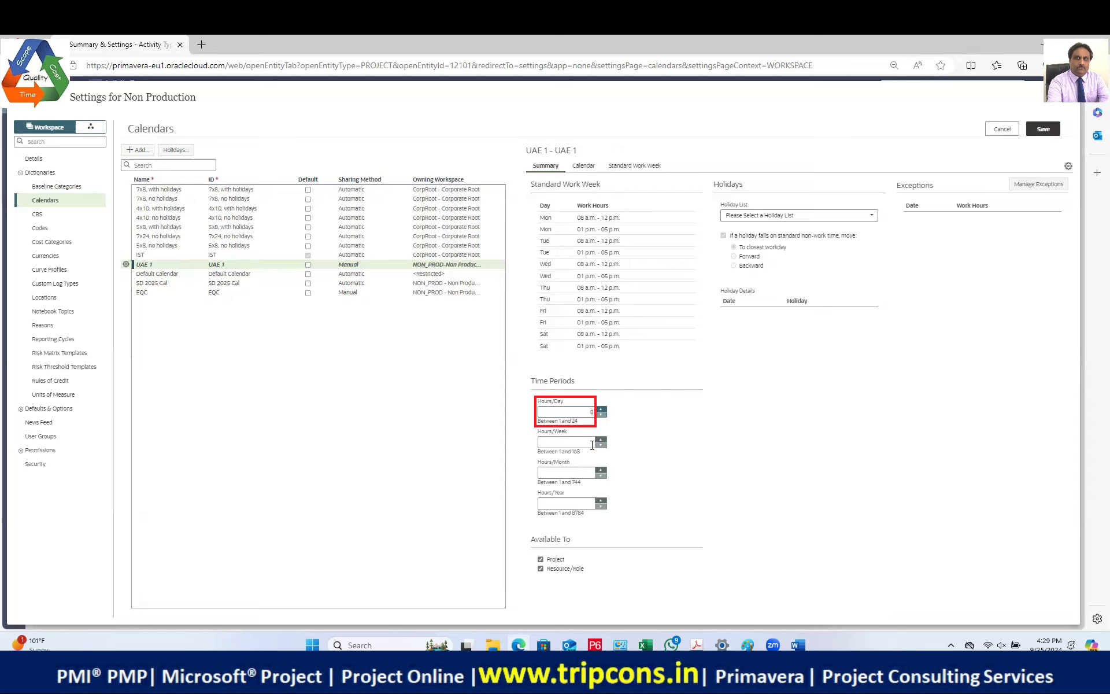
click(592, 444)
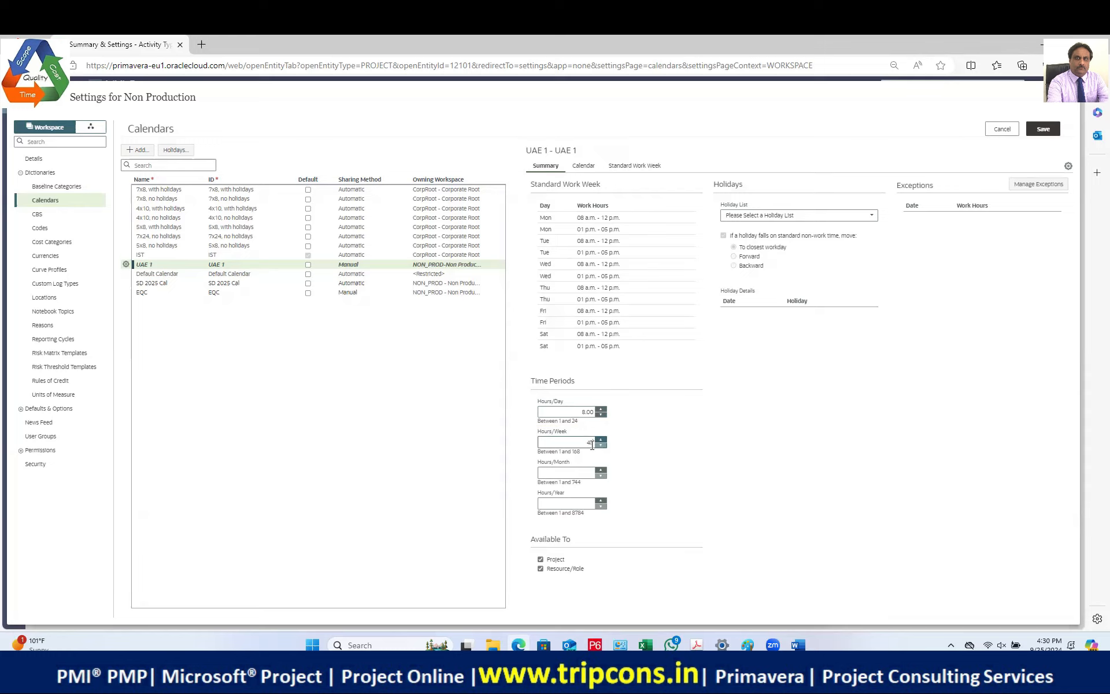
click(579, 473)
click(564, 504)
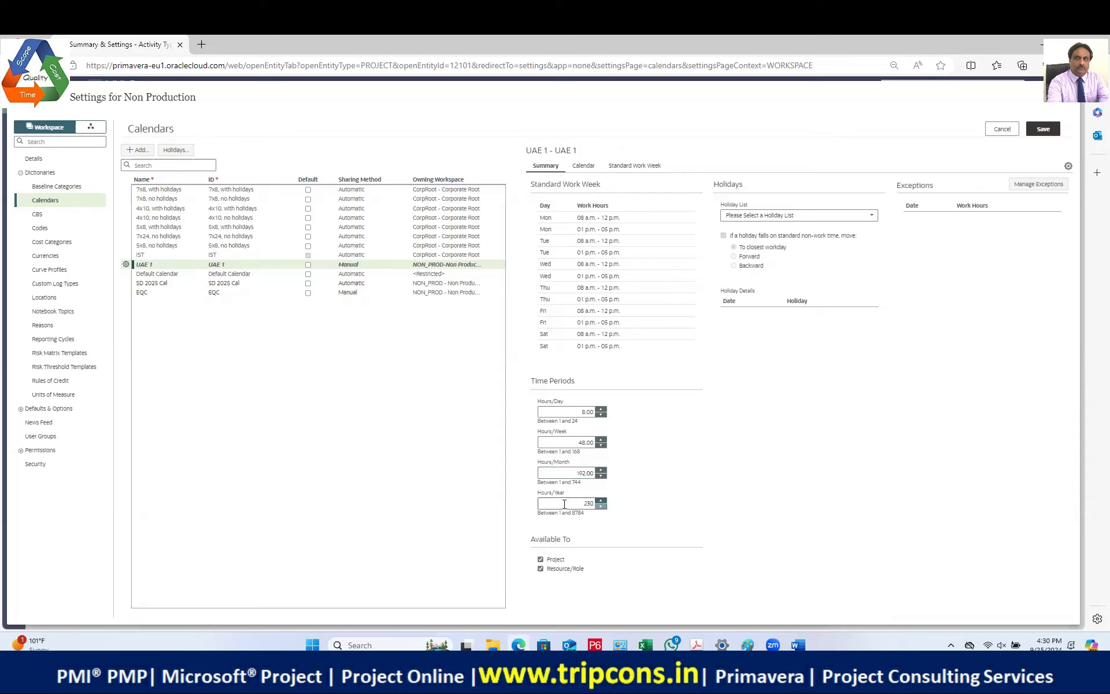
text(2304)
key(BackSpace)
key(BackSpace)
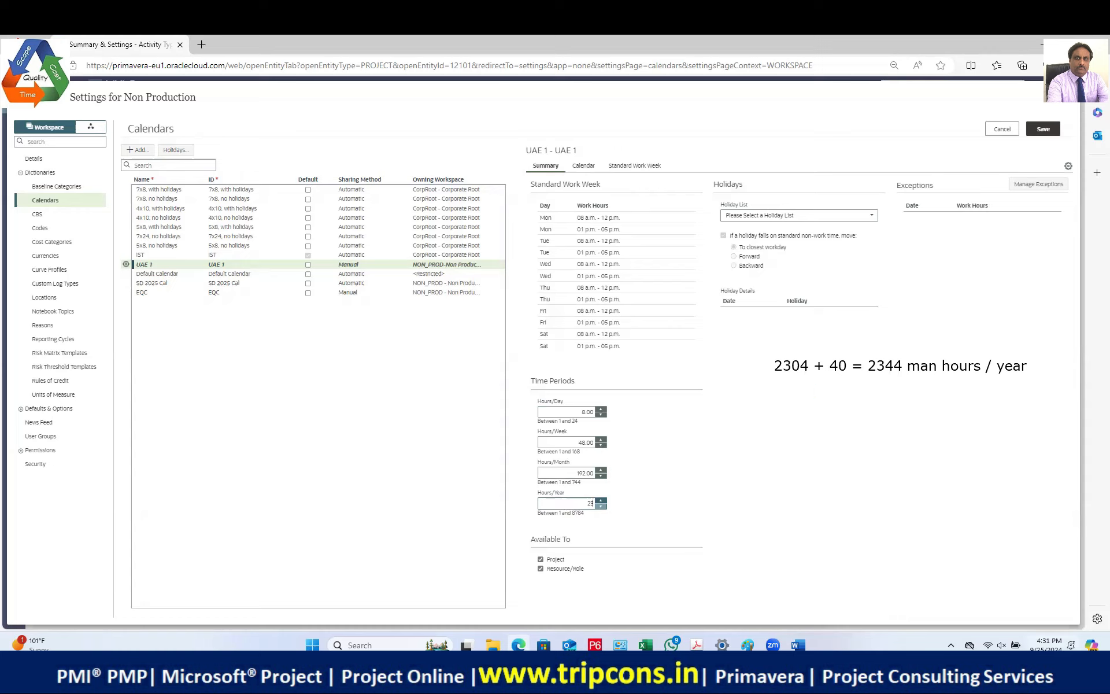
Step: Bring up the Windows calendar and page ahead to November 2024
key(super+n)
click(1088, 407)
click(1088, 407)
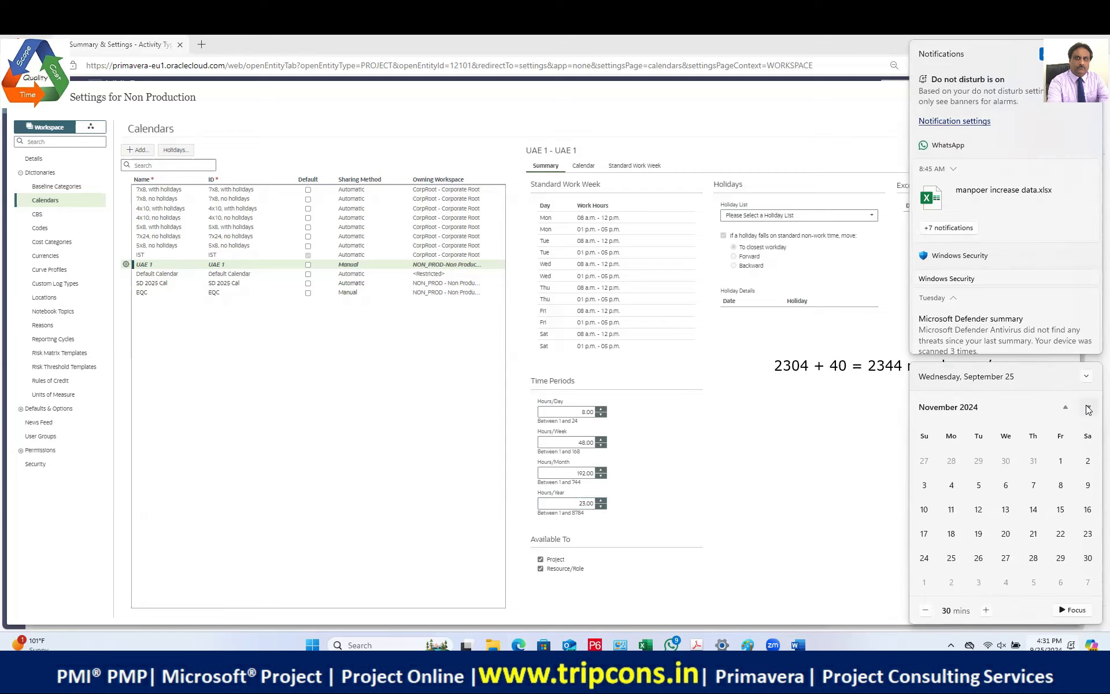
Step: Page the Windows calendar from December 2024 through May 2025, then collapse it
click(1090, 409)
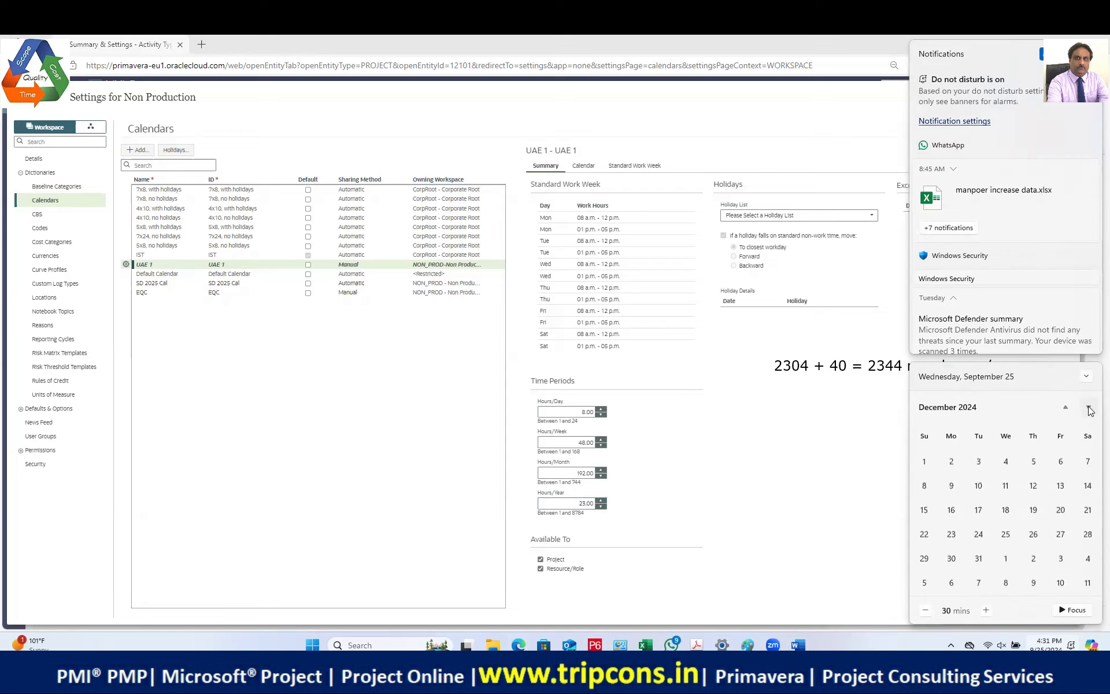
click(1089, 410)
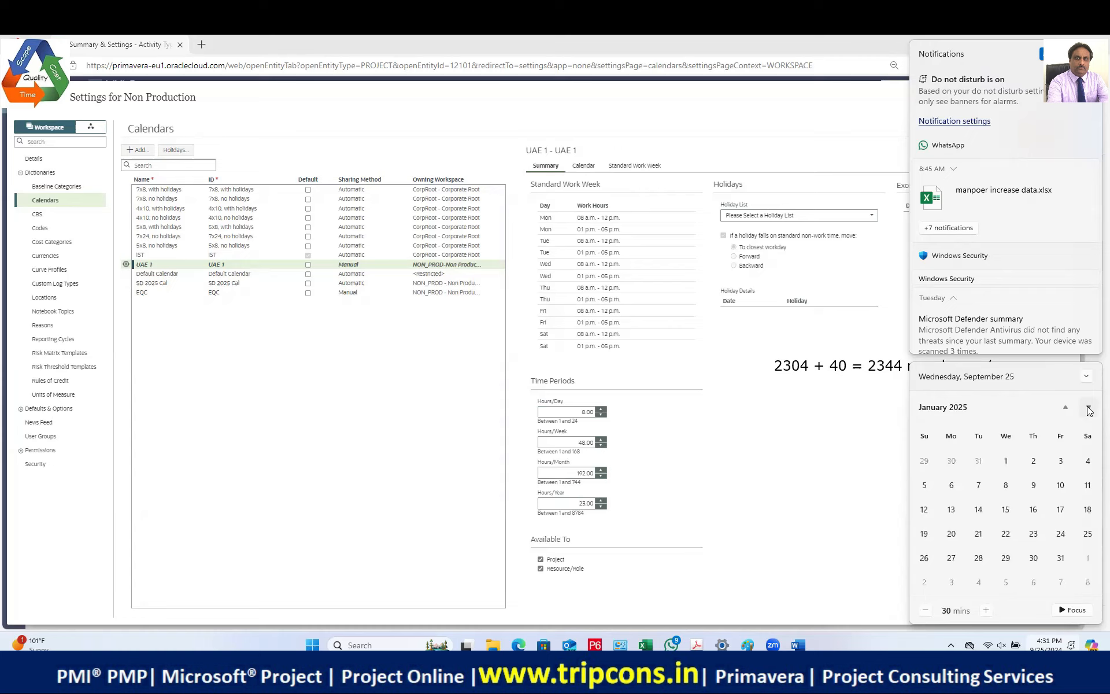
click(1090, 410)
click(1090, 410)
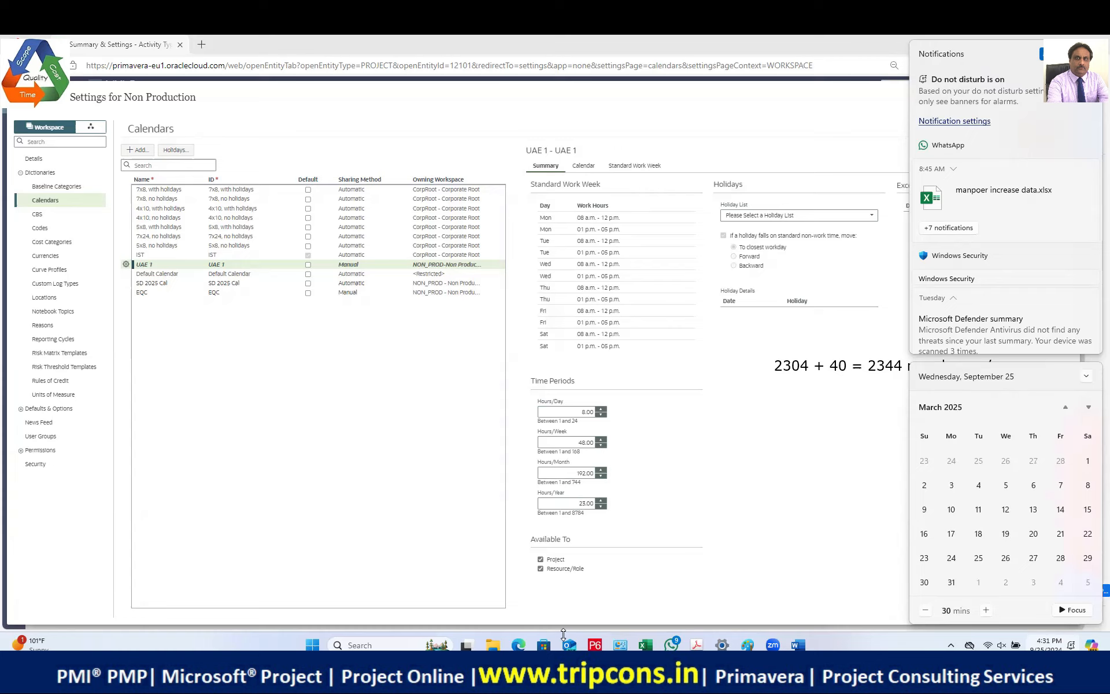
click(1089, 407)
click(1089, 408)
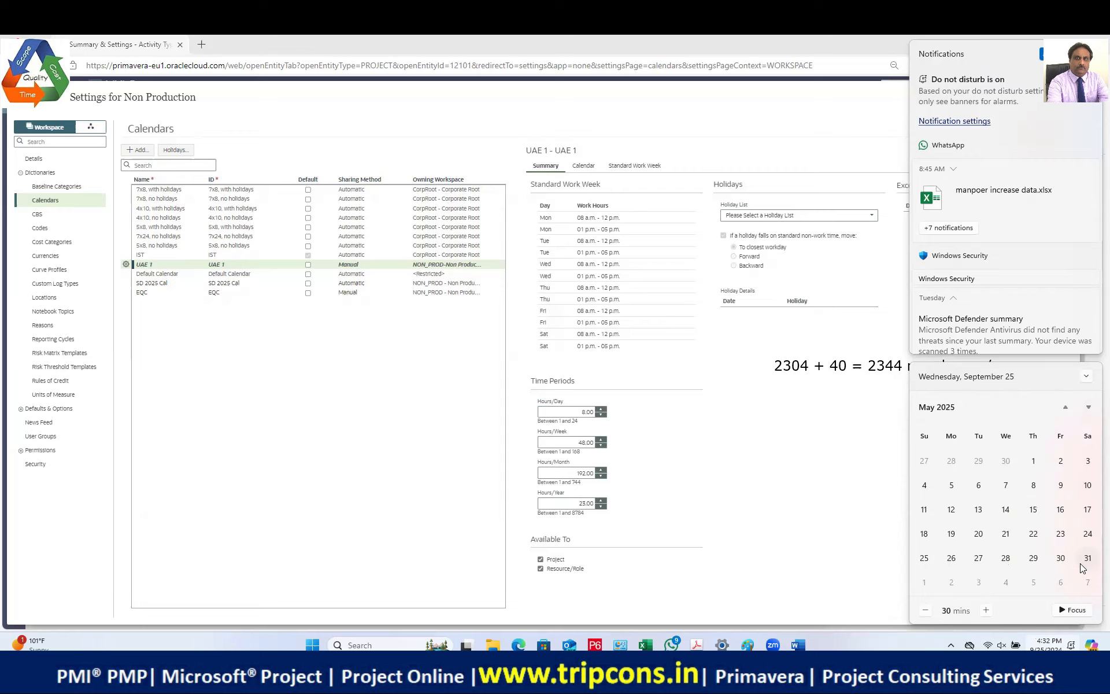
click(1086, 376)
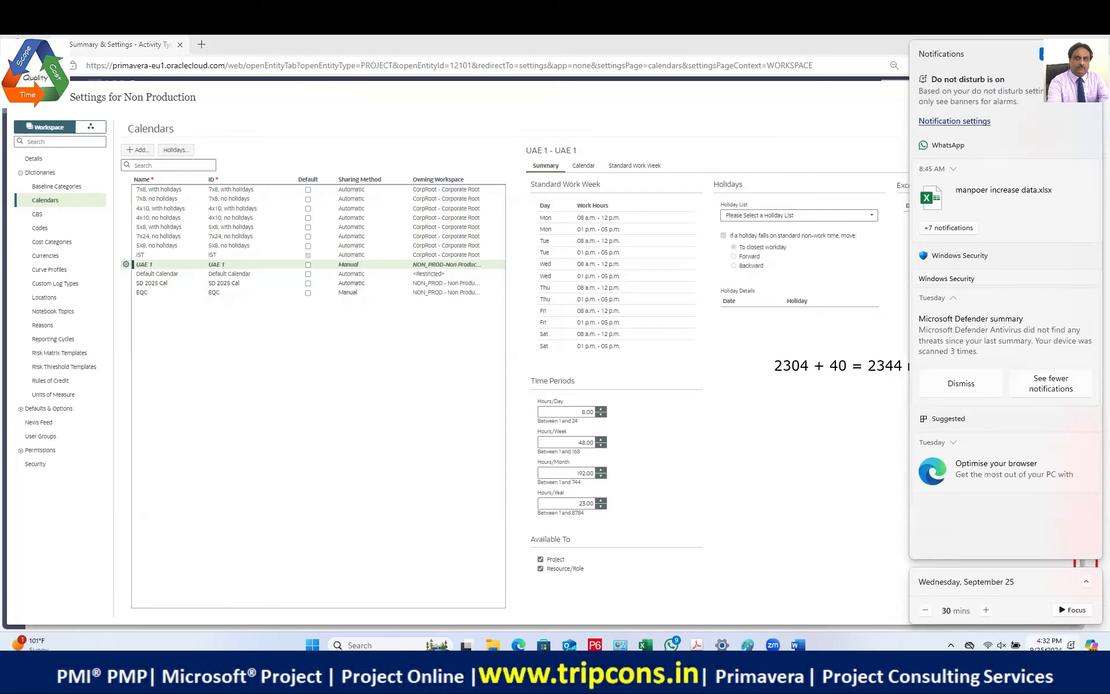
Step: Close the notification centre to bring UAE 1's time periods back into view
click(1015, 644)
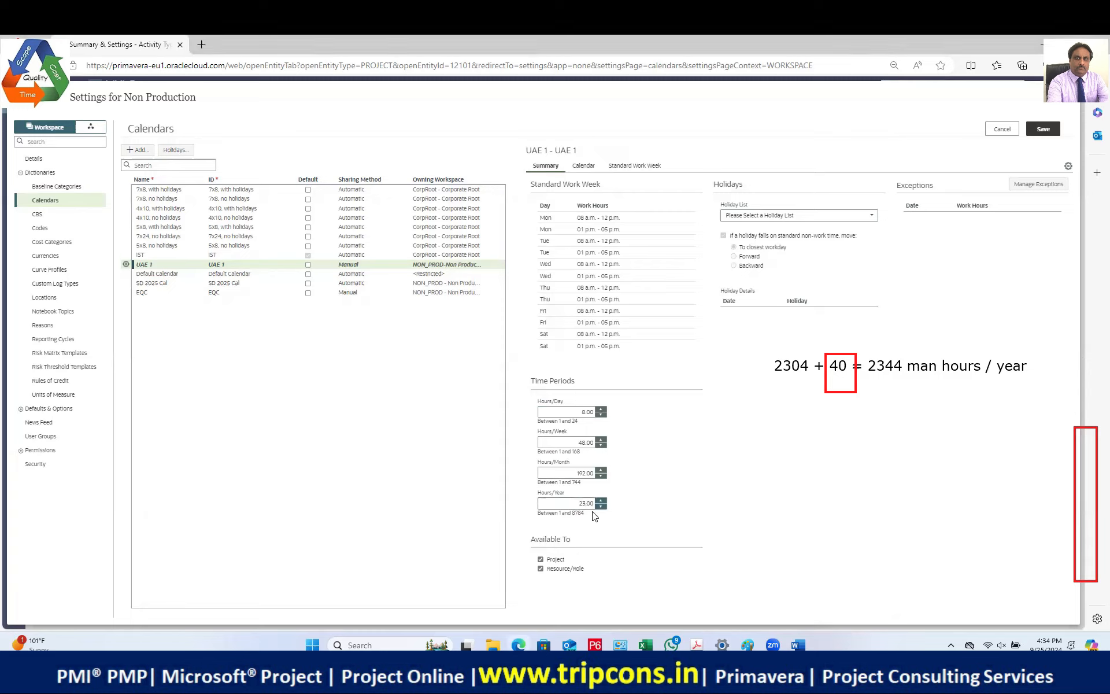
Step: Complete the UAE 1 hours/year field so it reads 2344
text(44)
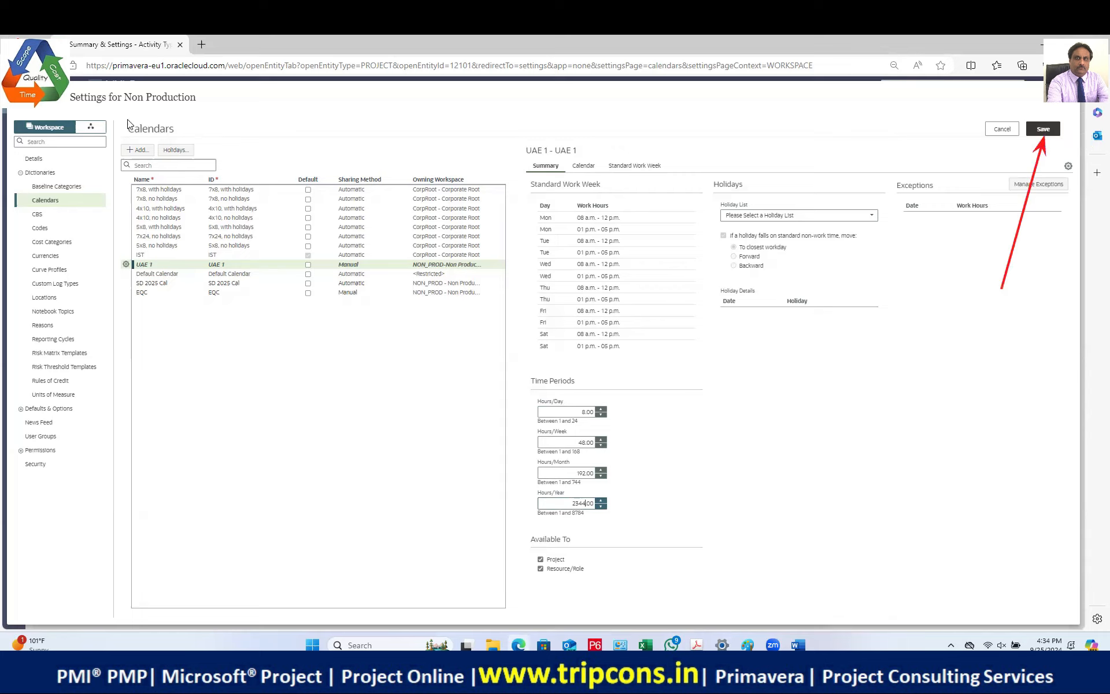
Step: Save UAE 1 and view its Sep 22–28 2024 week calendar grid
click(1046, 136)
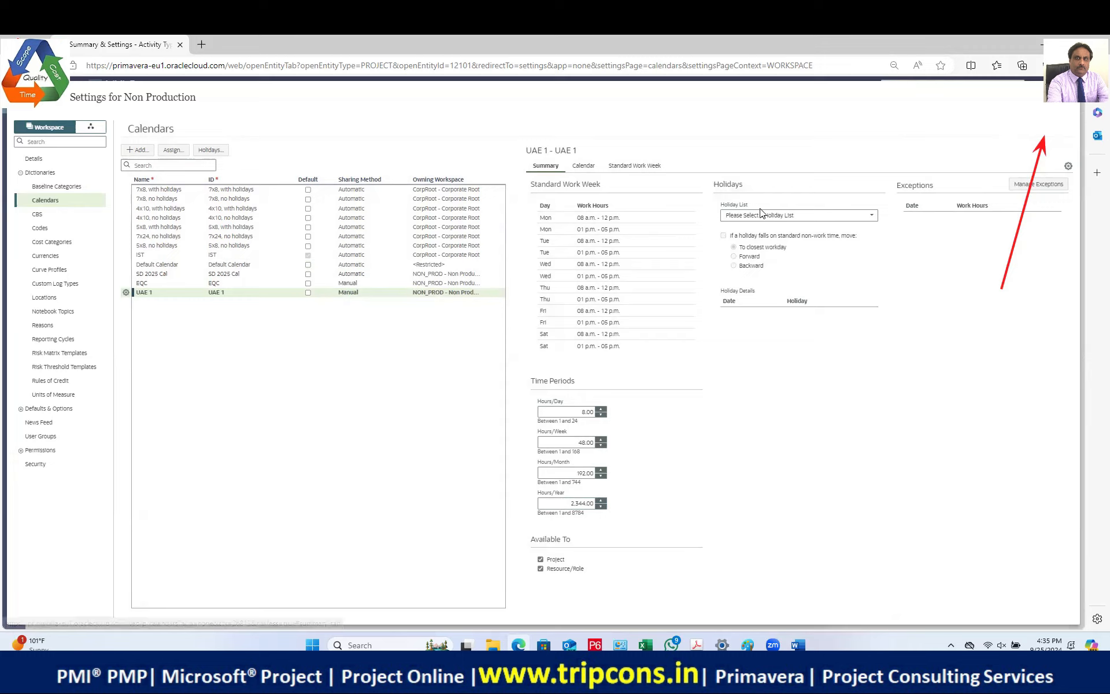
click(584, 167)
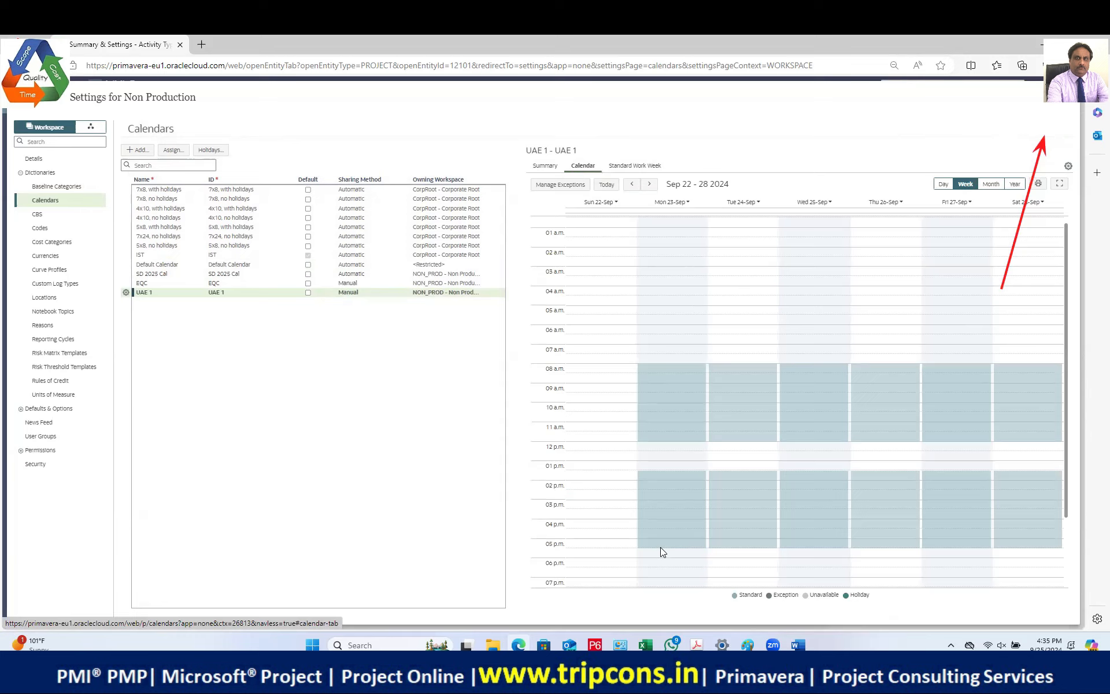
Step: Switch from the UAE 1 summary back to the week calendar view and scroll through it
click(546, 166)
click(582, 166)
drag(1065, 371, 1066, 384)
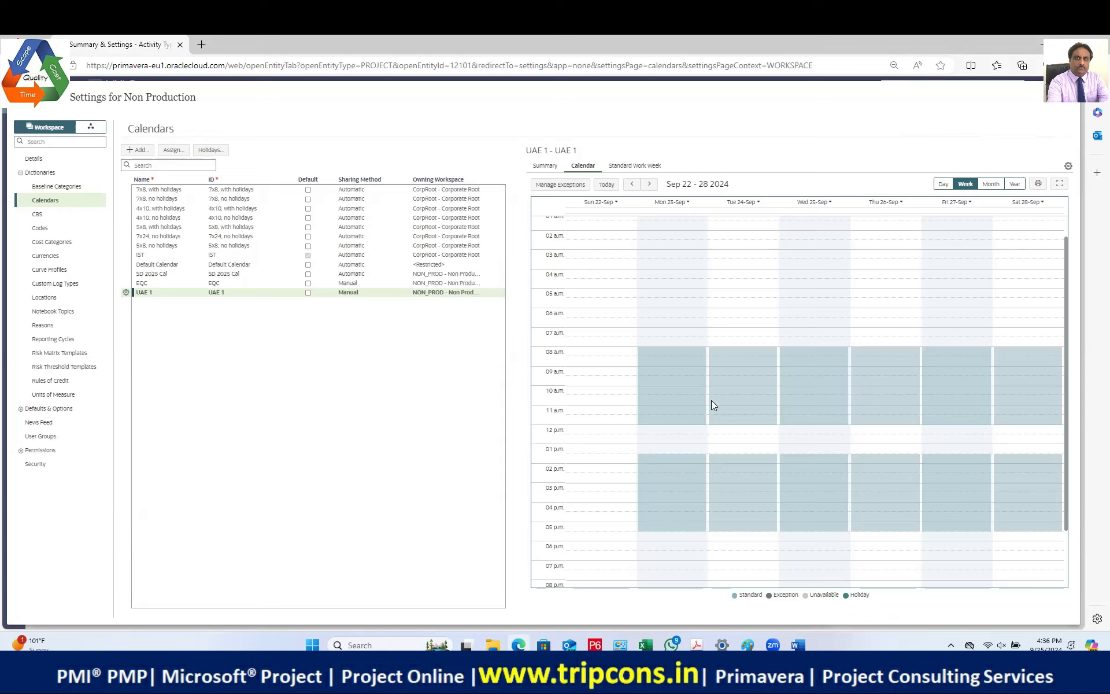
Step: Check the Standard Work Week: Monday–Saturday 8 hours in two shifts, Sunday 0 hours
click(634, 165)
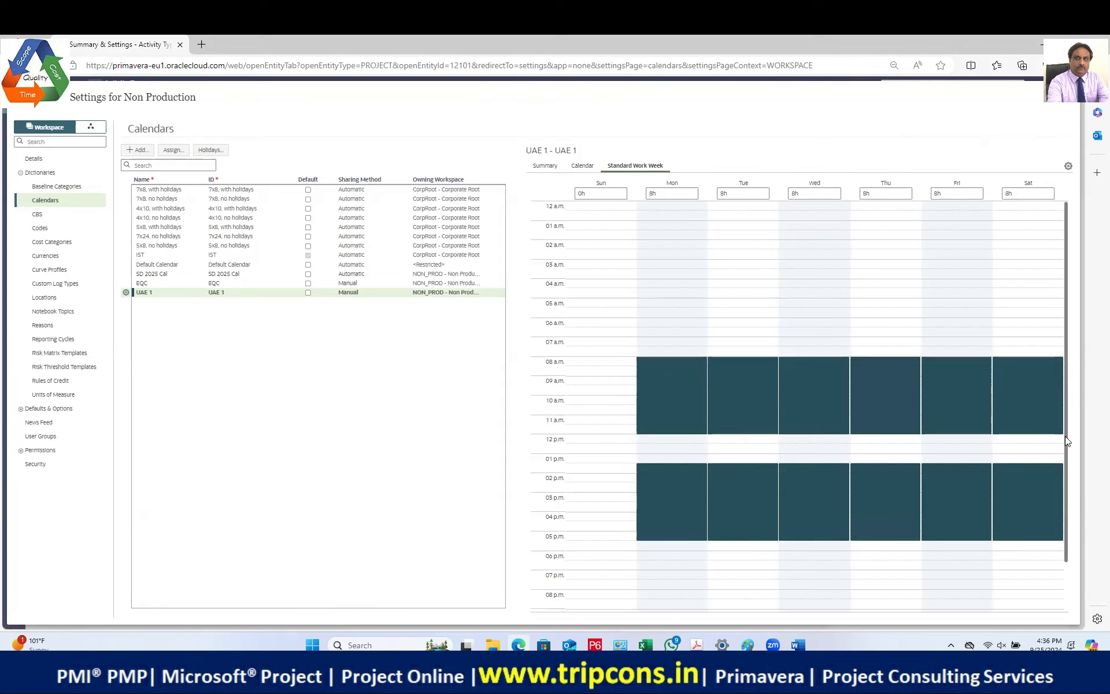
drag(1064, 436, 1062, 479)
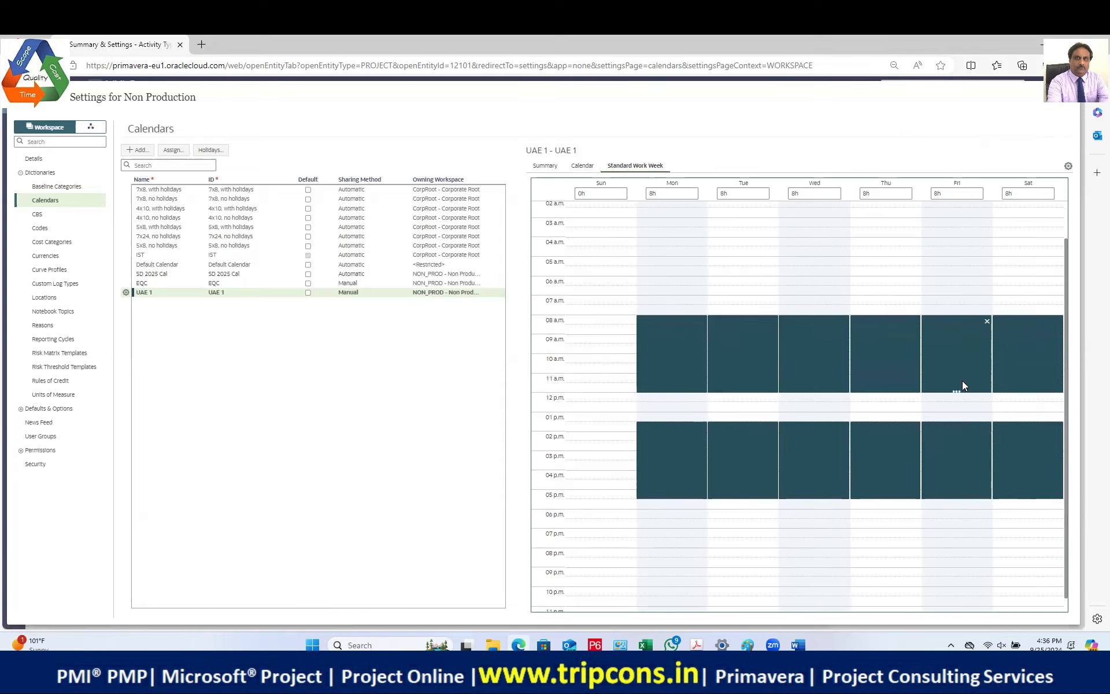
scroll(965, 470, down, 1)
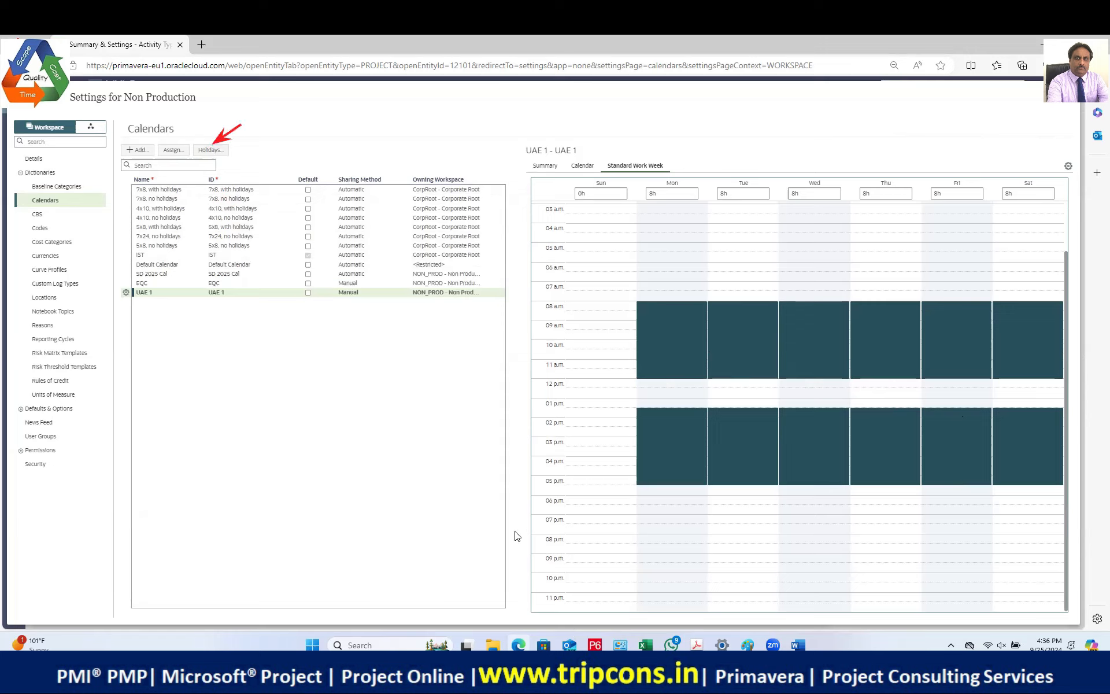
Step: Add a holiday list named UAE HOLIDAY 1 and save it
click(209, 151)
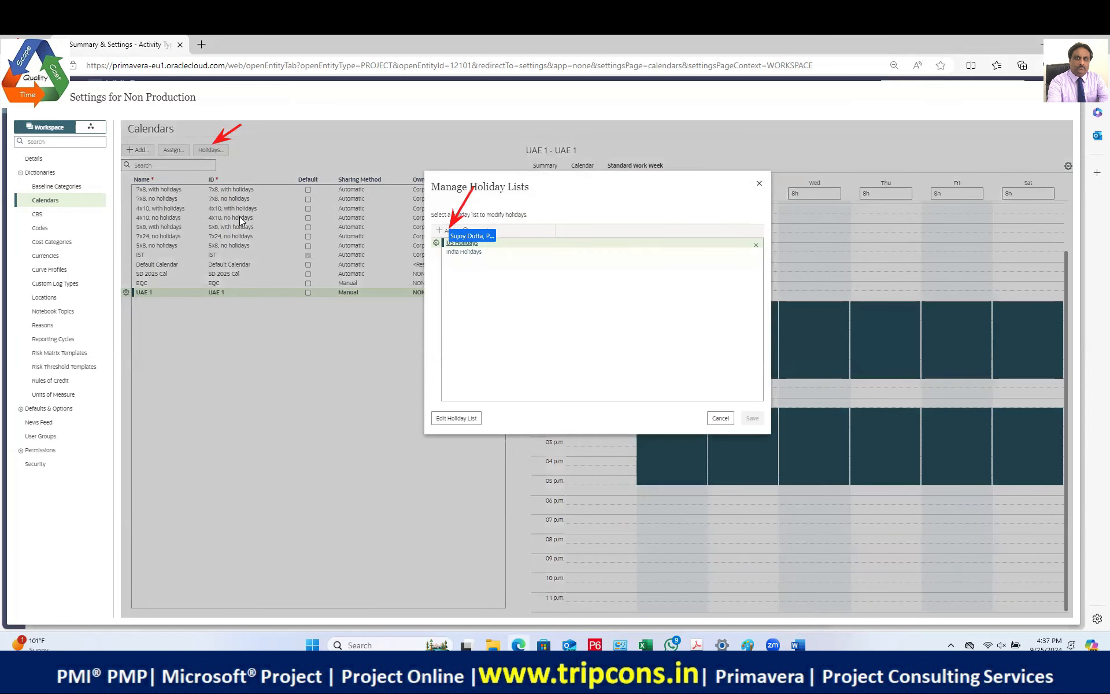
click(444, 231)
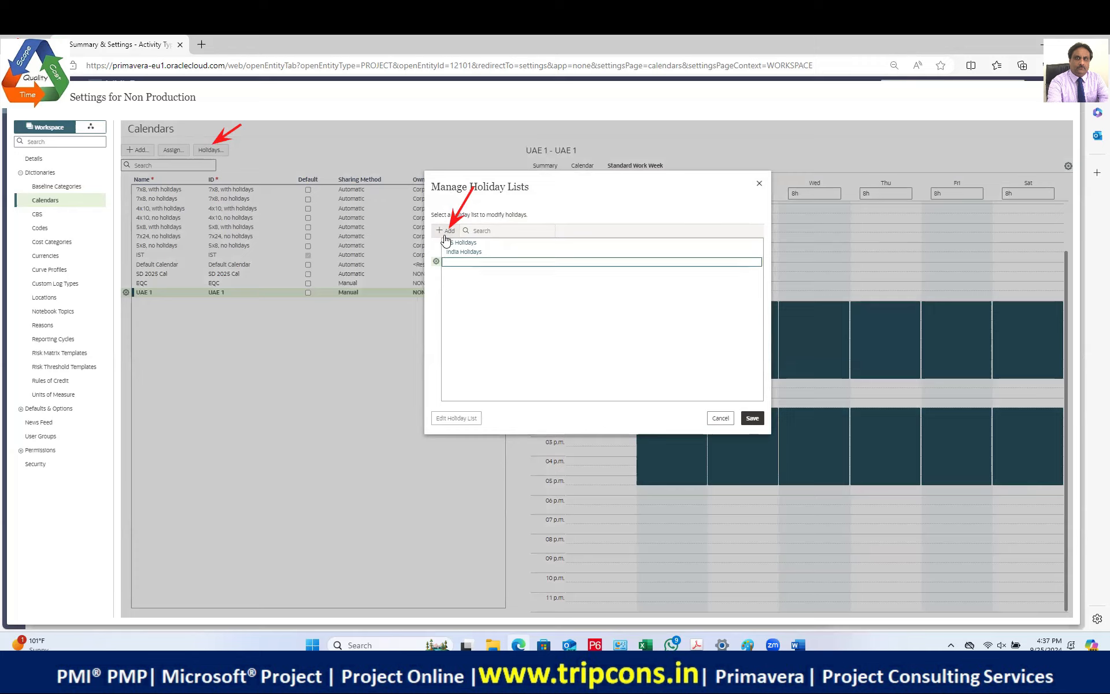
text(AE HOLIDAY 1)
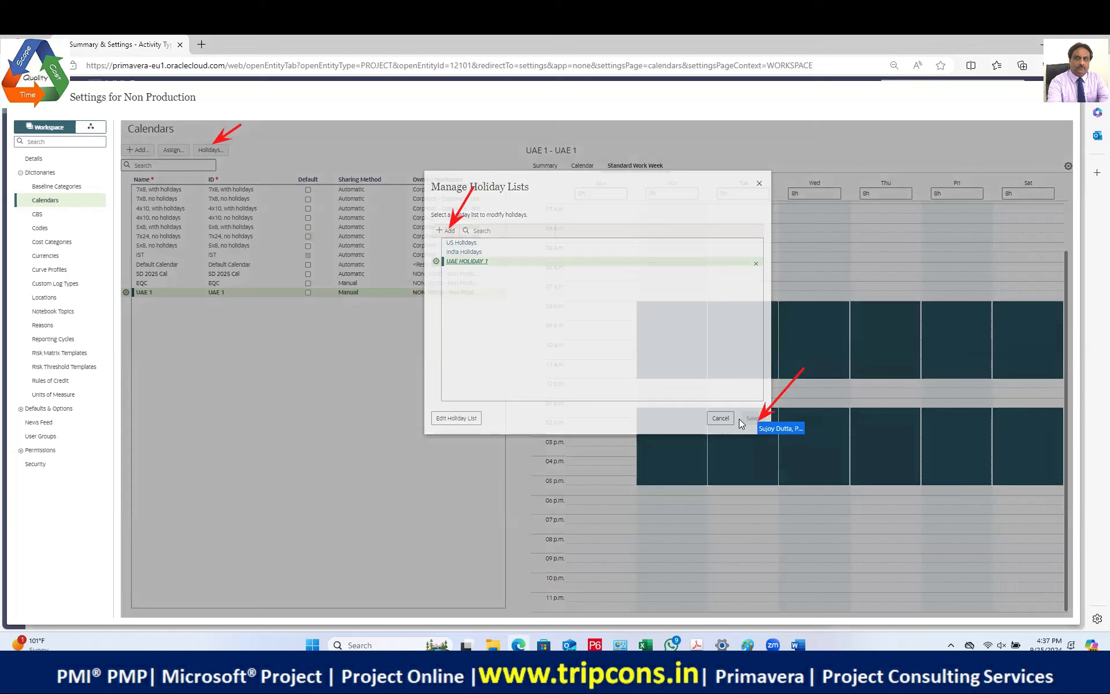
click(741, 418)
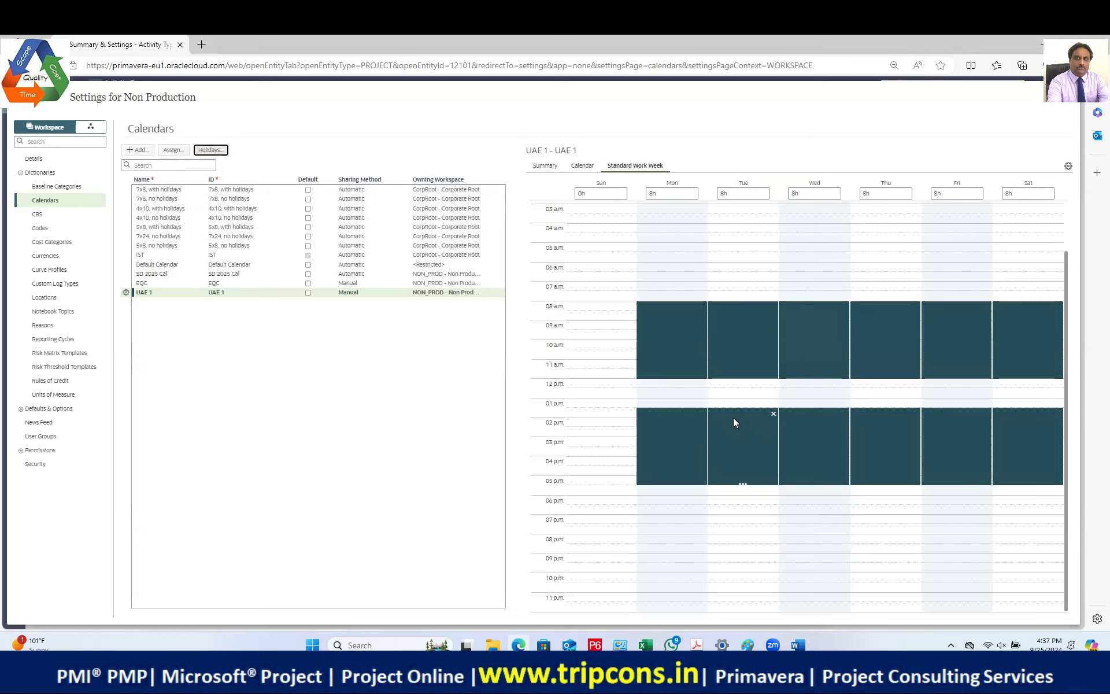
Step: Show the UAE 1 calendar summary and open the UAE HOLIDAY 1 list's holidays
click(545, 166)
click(871, 215)
click(176, 150)
click(484, 261)
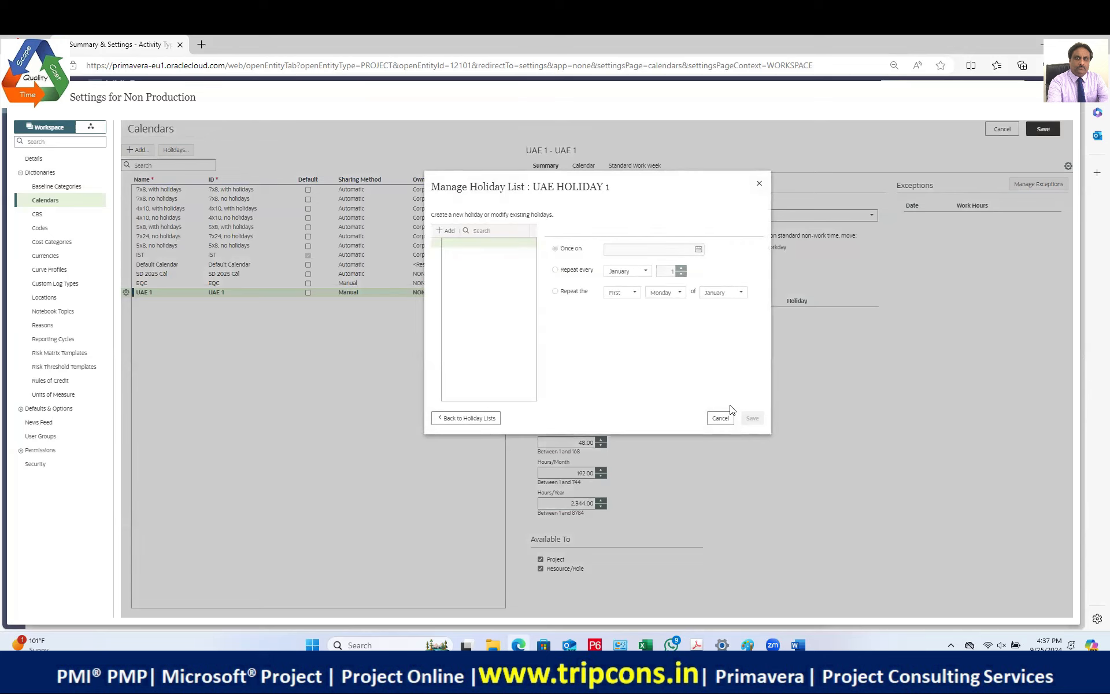
Step: Cancel the holiday editor, select the UAE 1 calendar, and reopen its UAE HOLIDAY 1 list
click(720, 418)
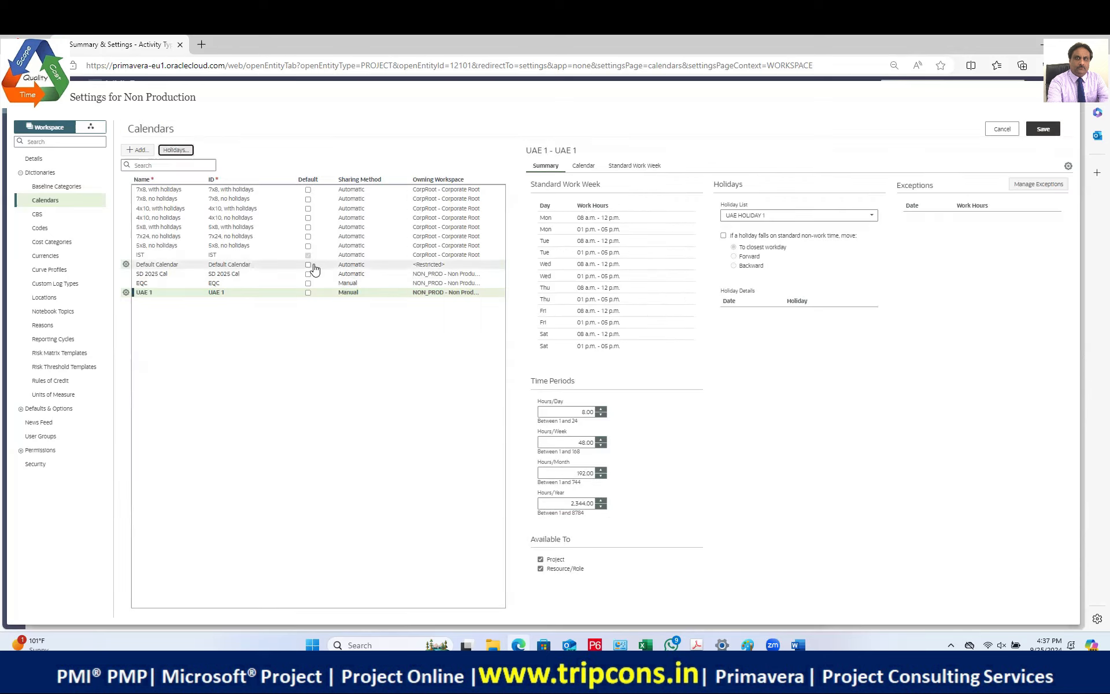
click(159, 294)
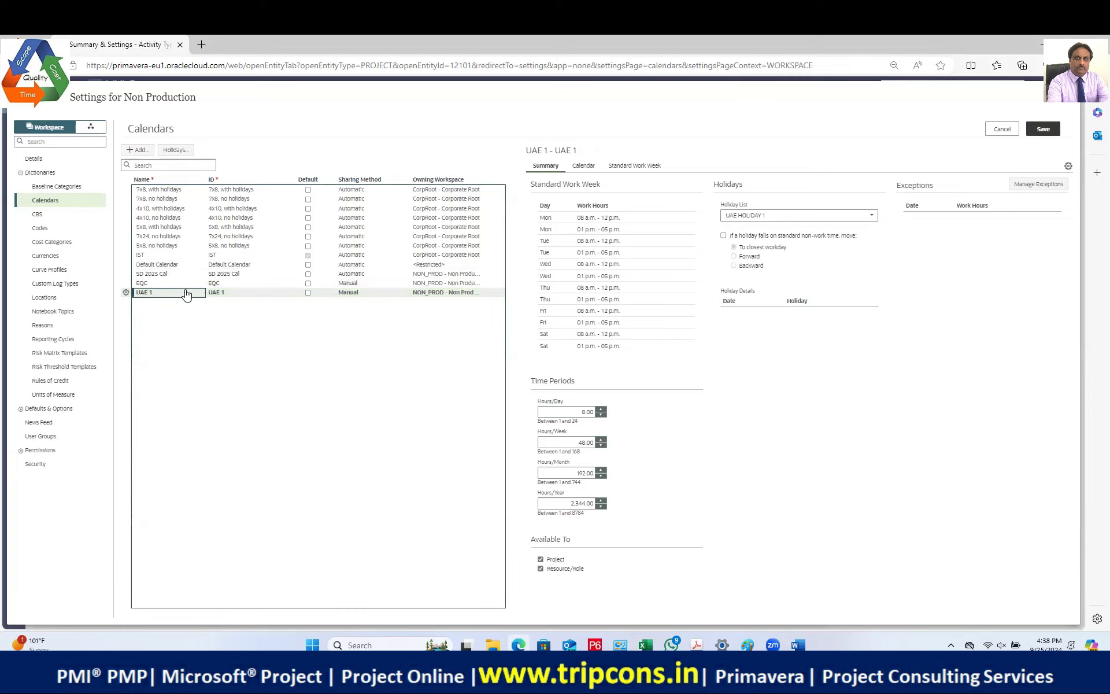
click(175, 149)
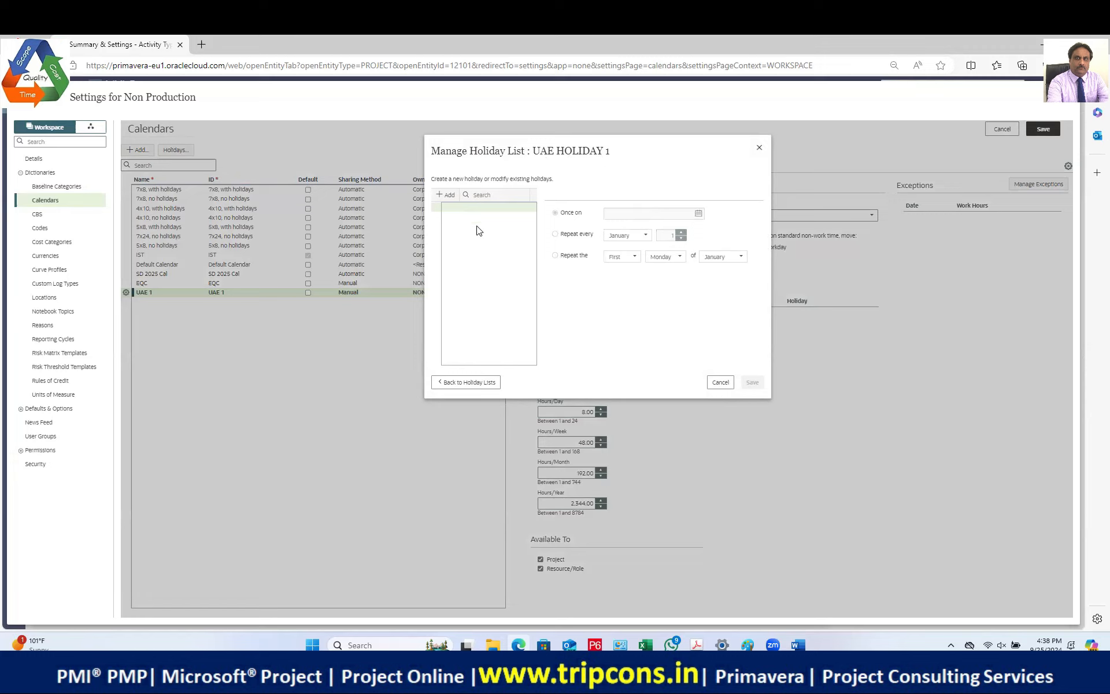
Step: Add holiday 'UAE National Day' repeating every year on 2 December
click(446, 195)
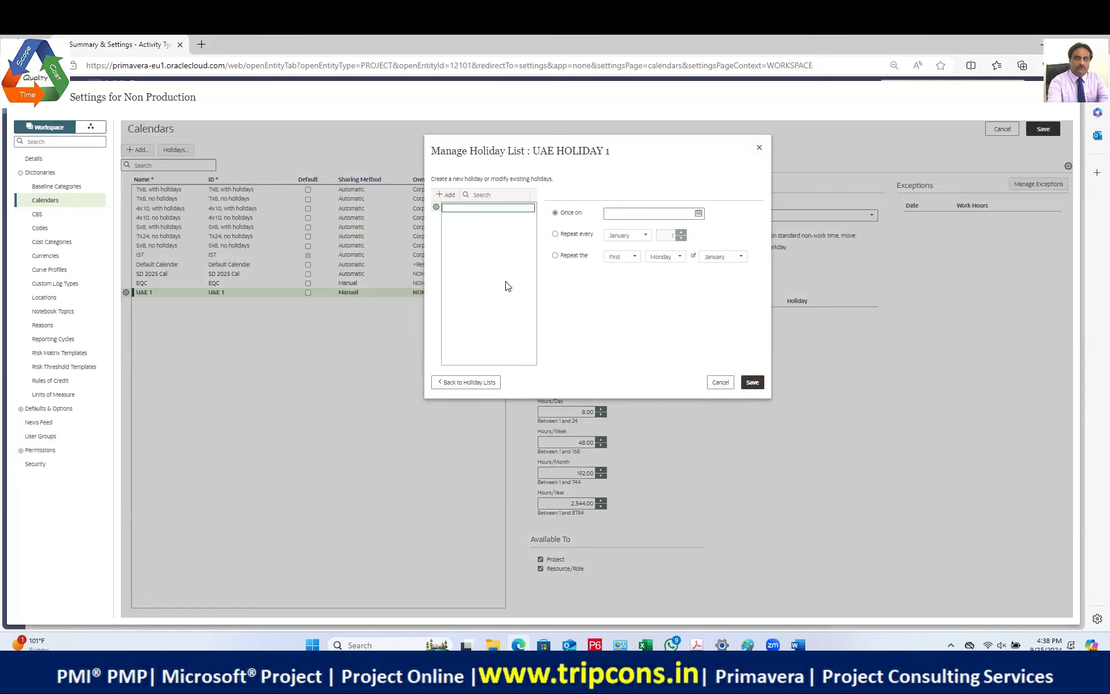
text(UA)
text(E Nation)
text(al Day)
click(555, 234)
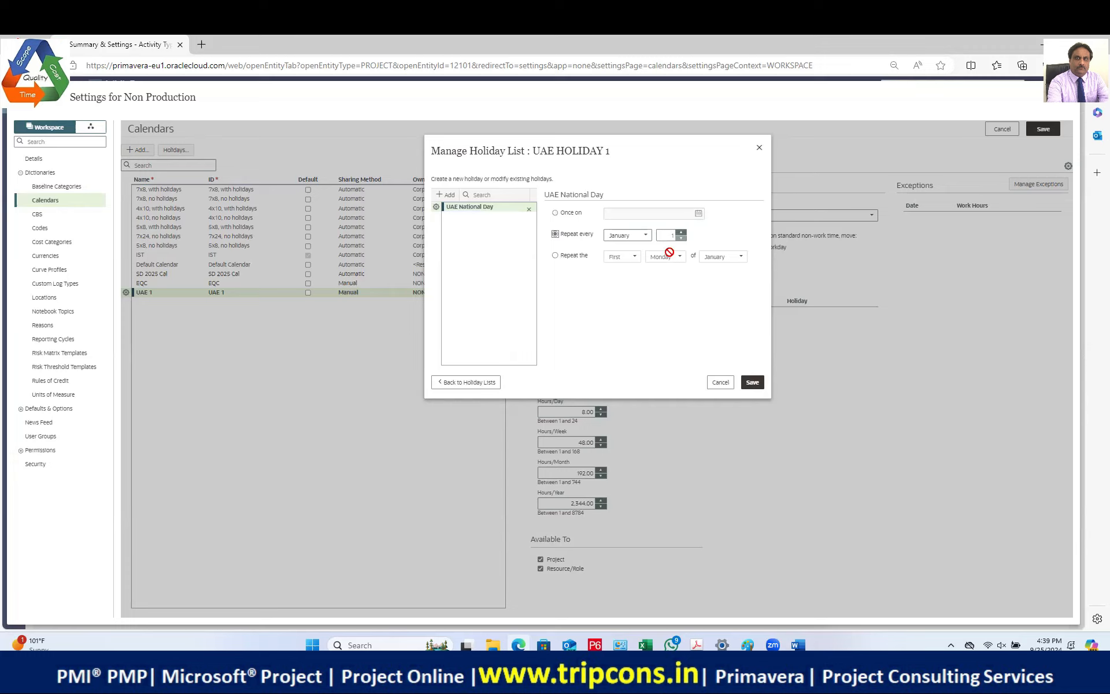
scroll(630, 338, down, 2)
click(629, 335)
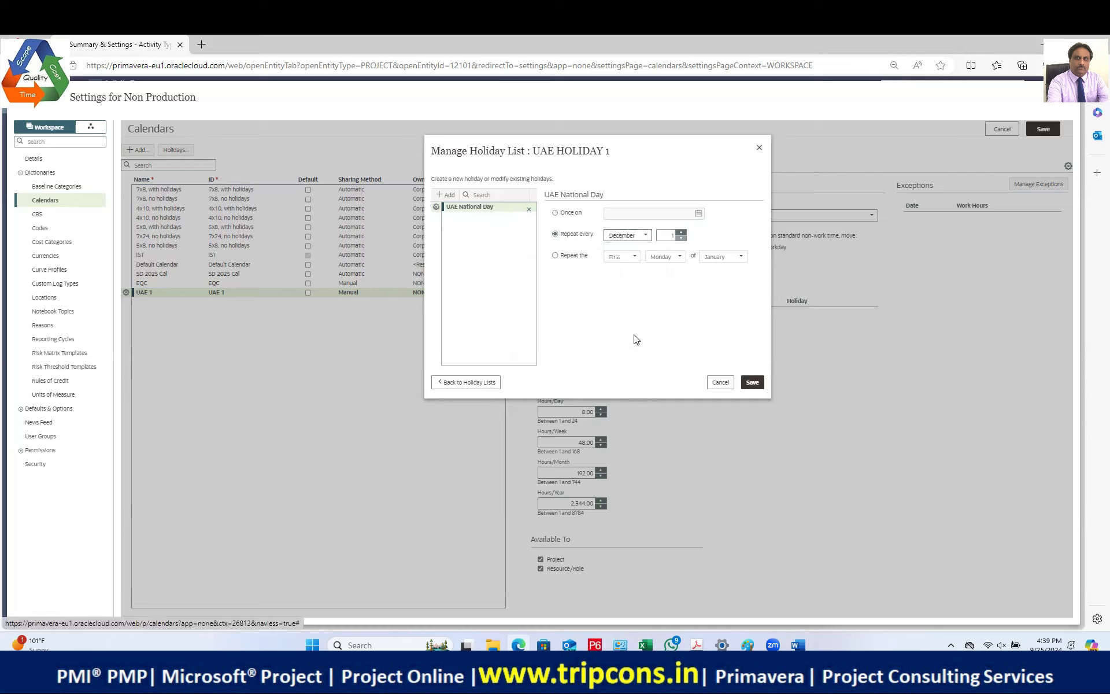
click(677, 235)
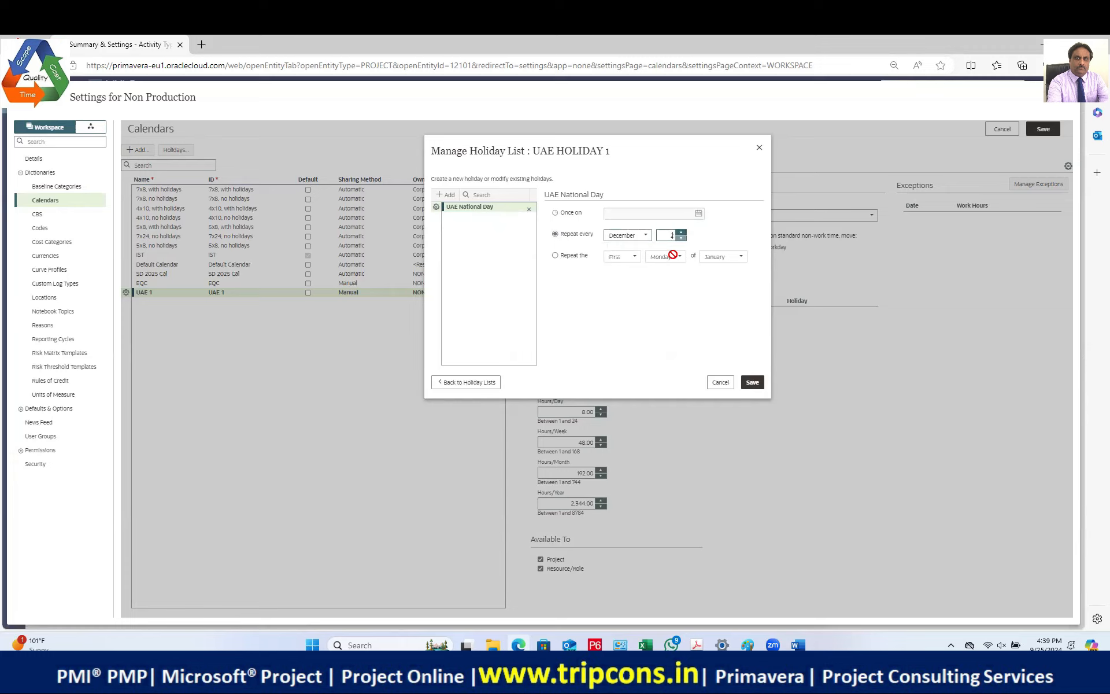
click(500, 208)
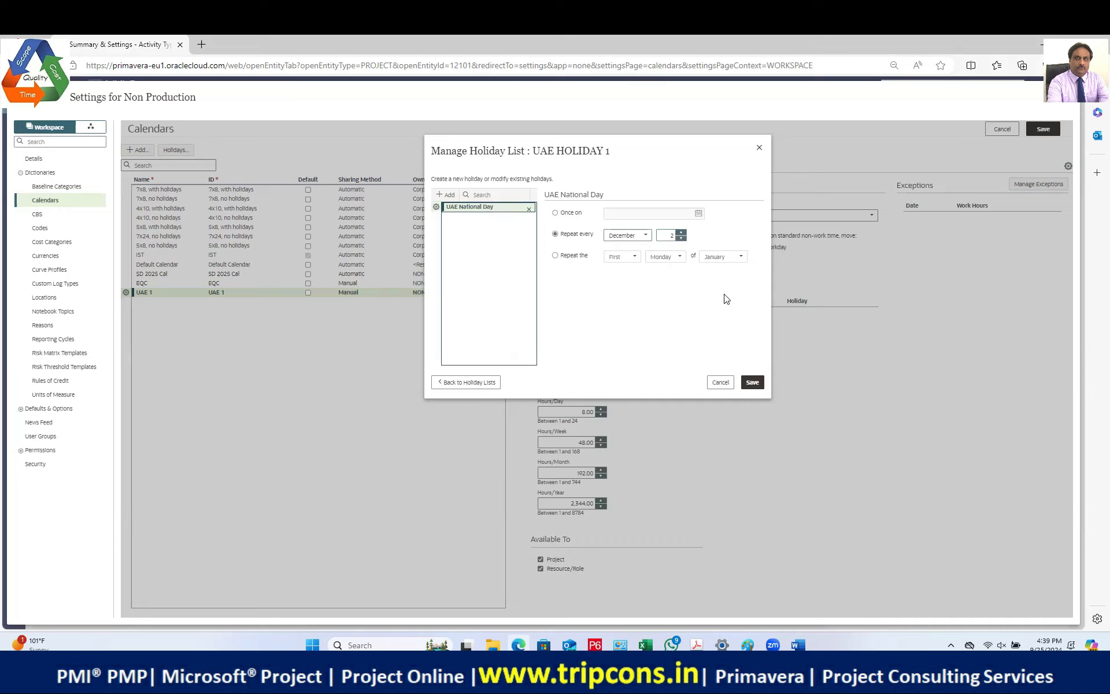
click(752, 383)
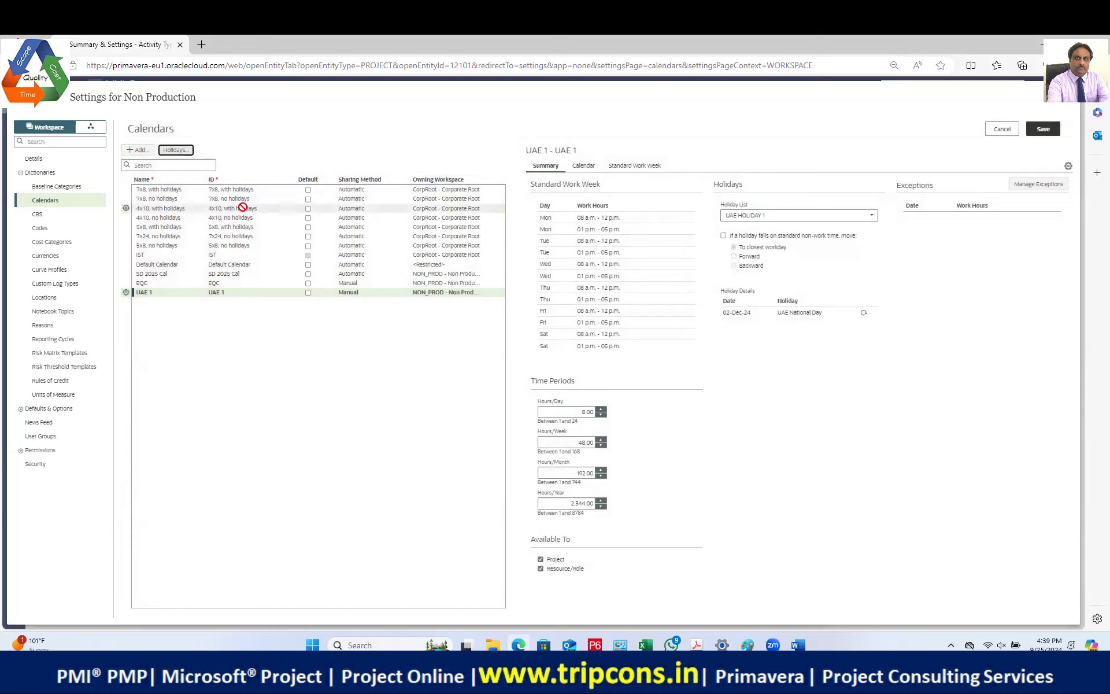
Step: Reopen UAE HOLIDAY 1 and rename the holiday to 'UAE National Day 1'
click(176, 151)
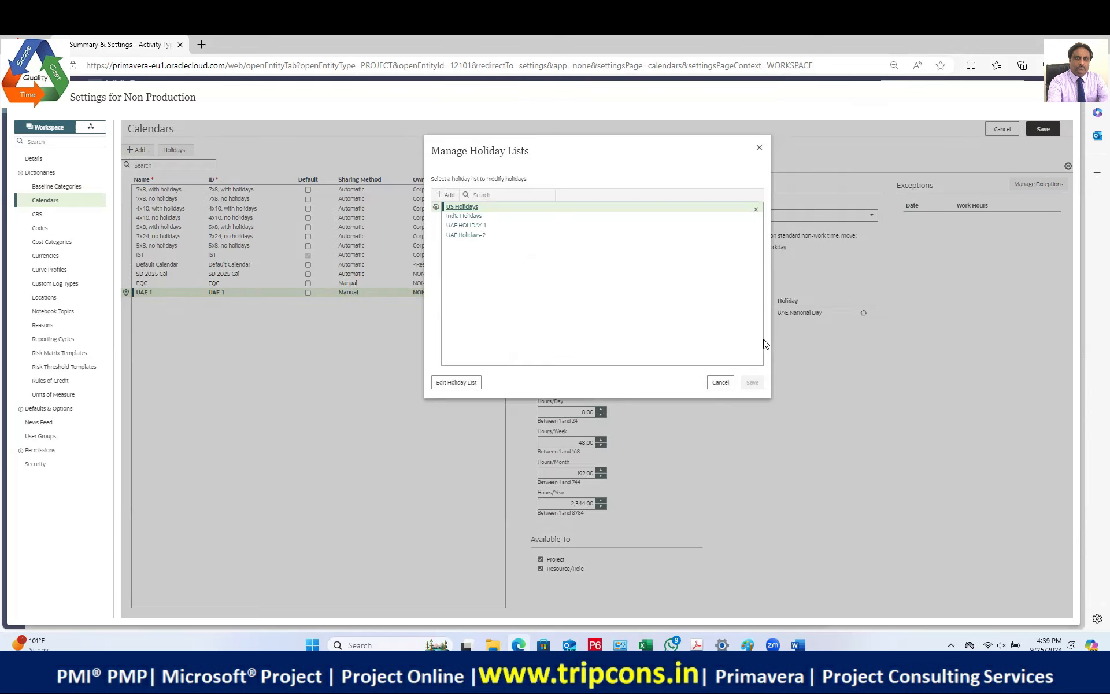
click(466, 225)
click(497, 208)
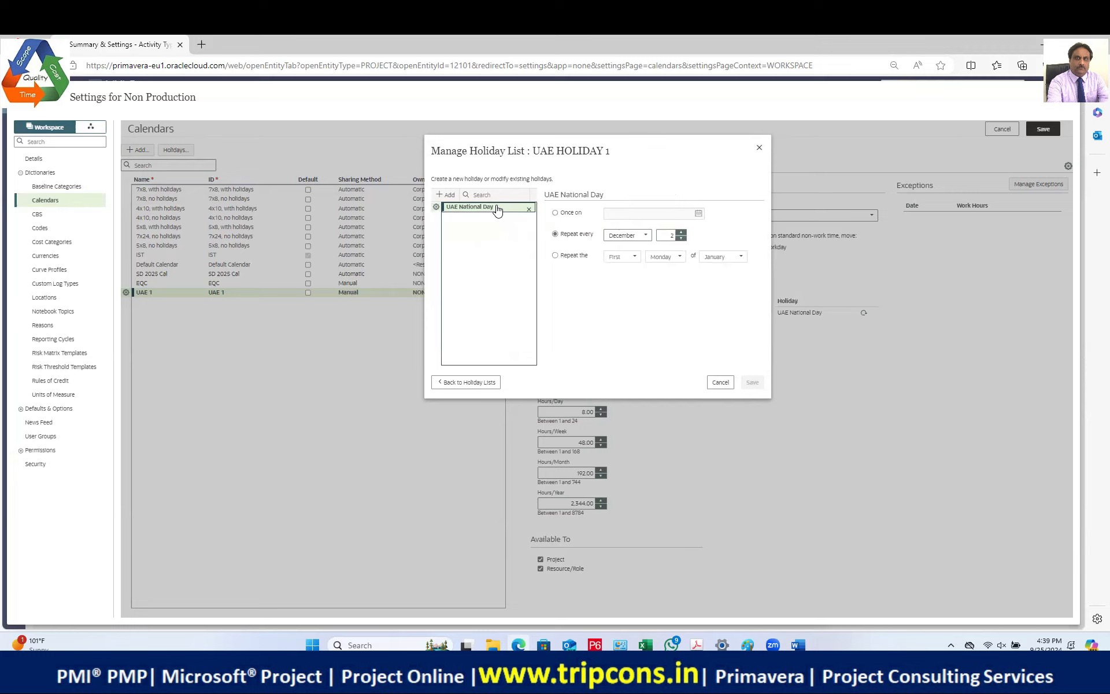
click(497, 209)
click(496, 209)
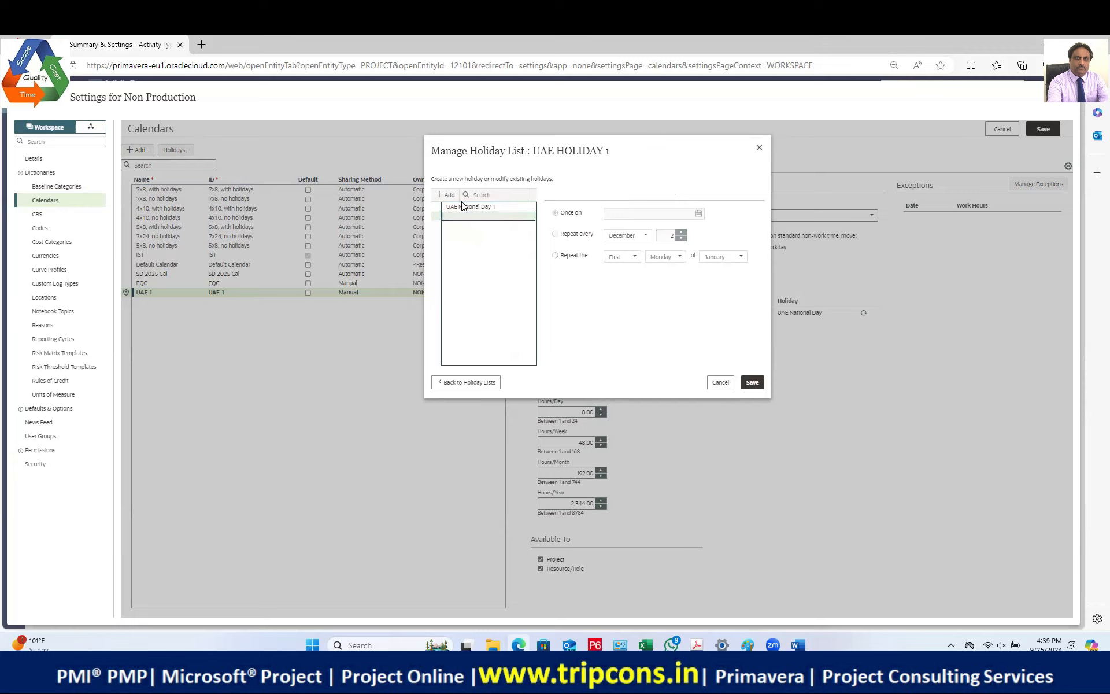
Step: Add 'UAE National Day 2' repeating every 3 December and check both holiday dates
click(445, 195)
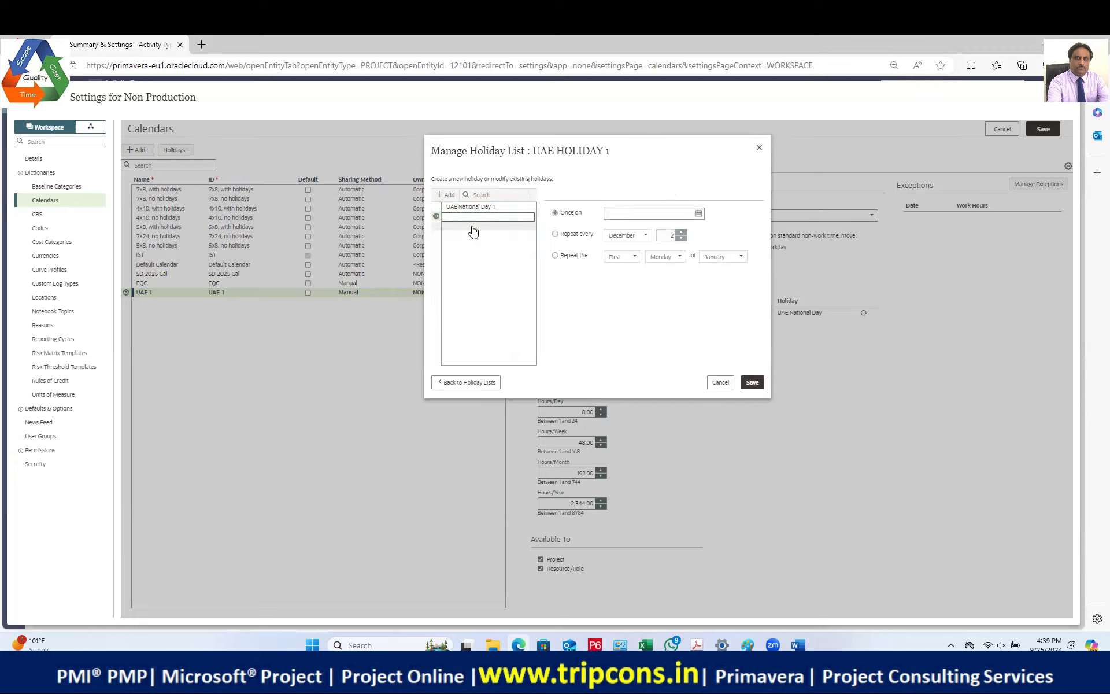
text(UAE National Day 1)
click(555, 234)
click(681, 232)
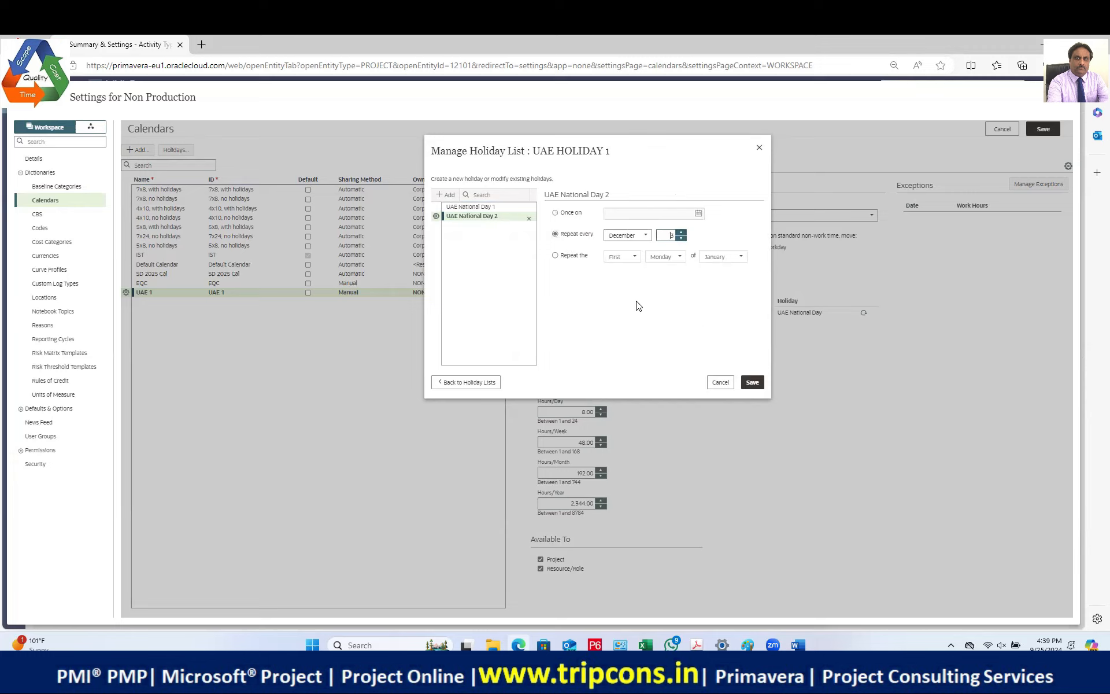
click(495, 227)
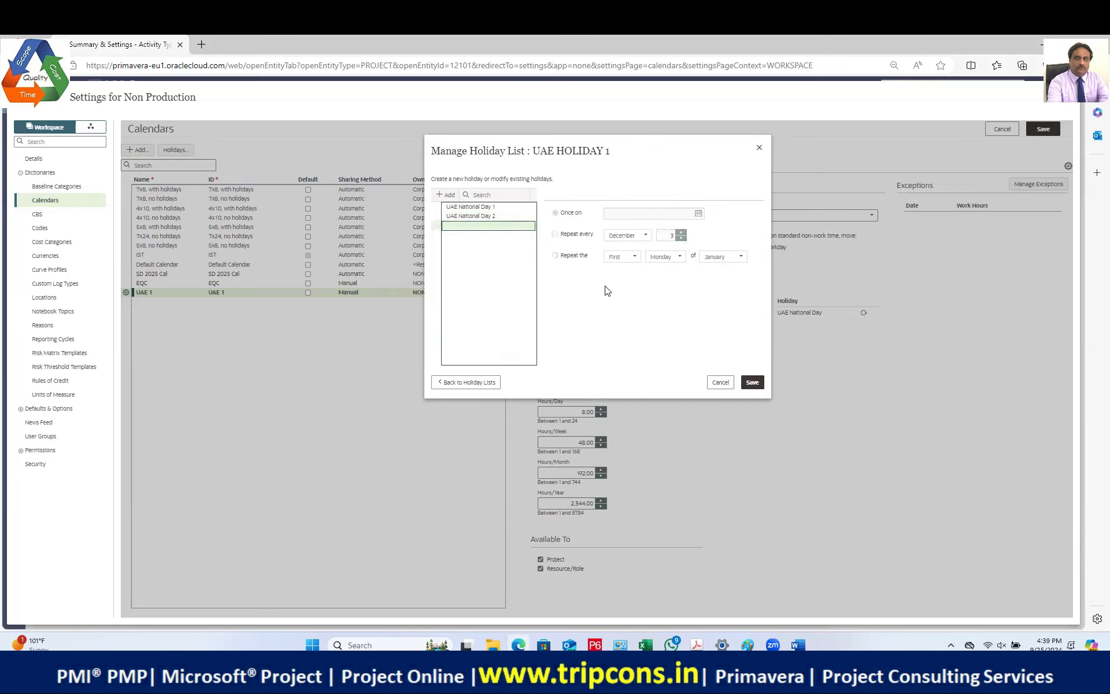
click(489, 216)
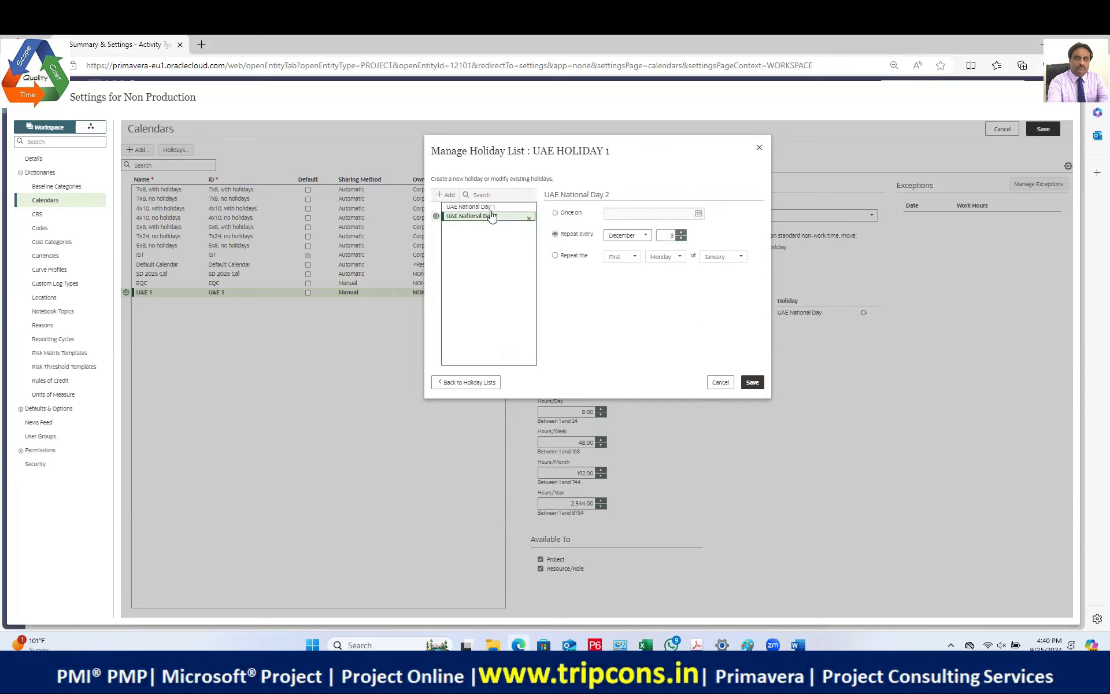
click(491, 207)
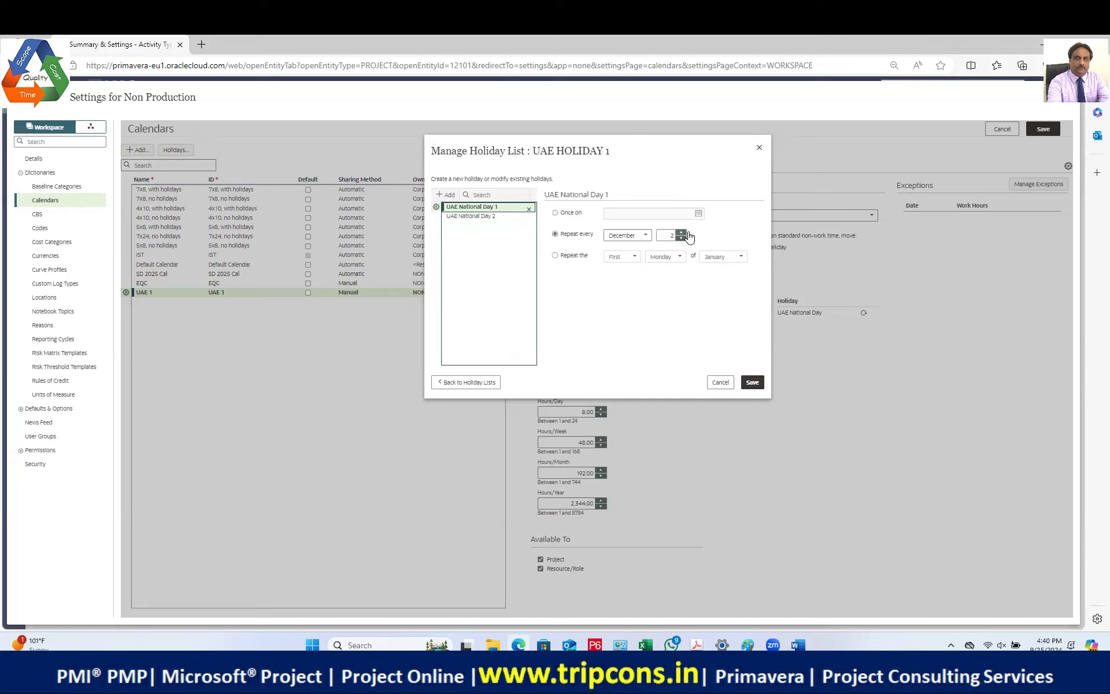
click(488, 216)
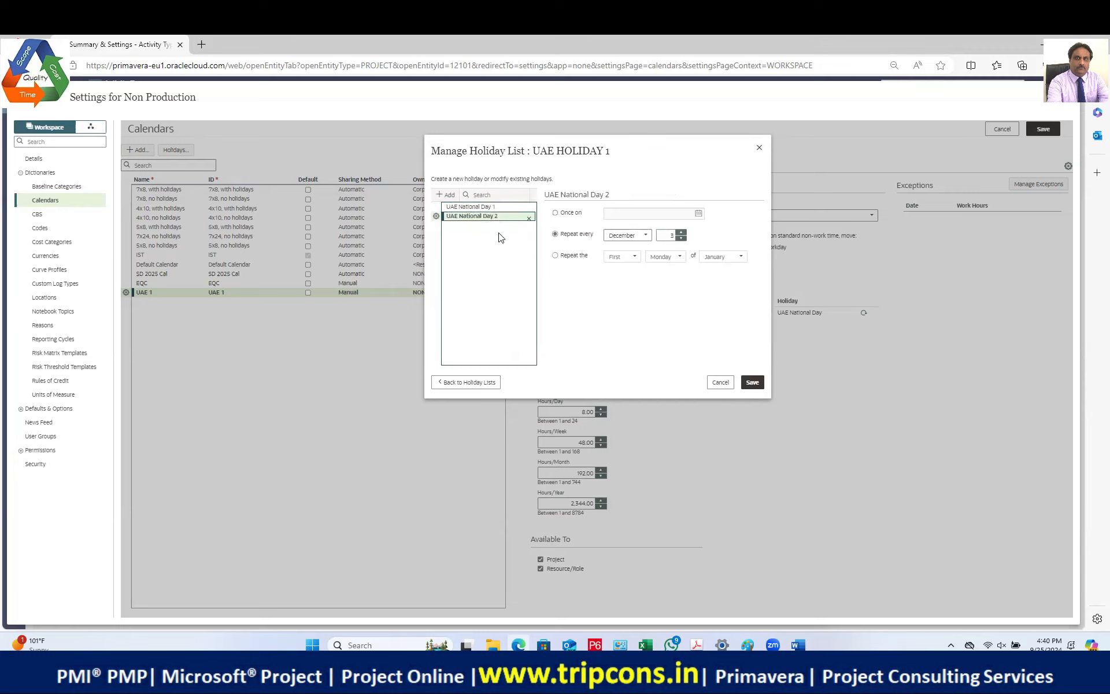
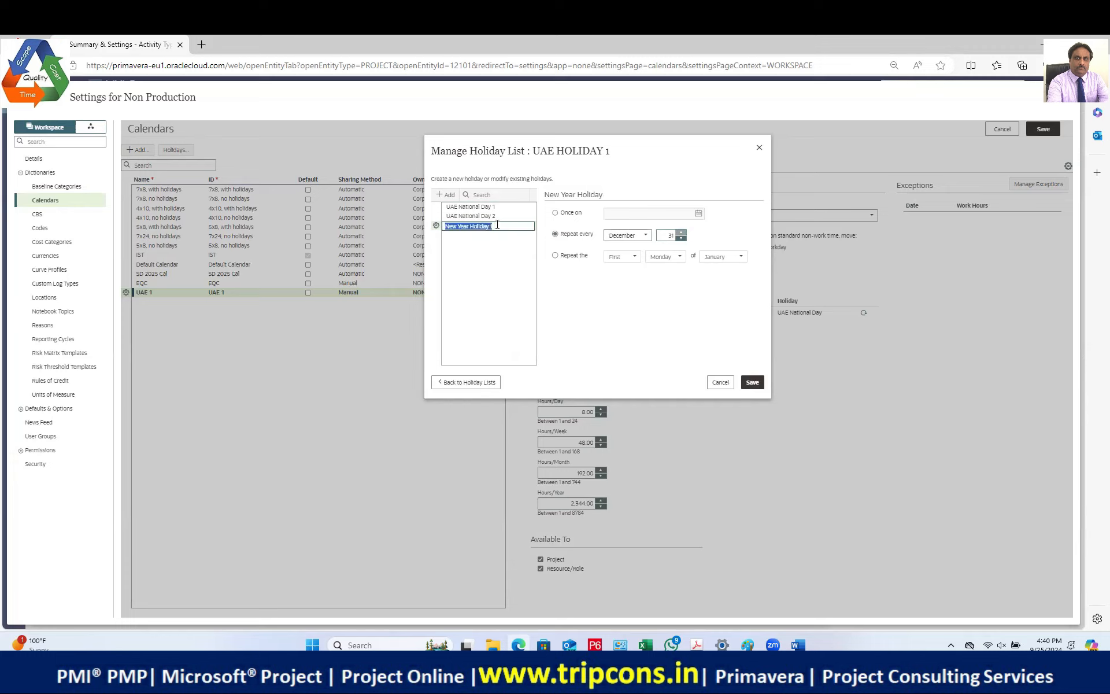
Step: Rename the third holiday to 'New Year celebration 1'
text(UAE National Day 1)
click(487, 239)
click(485, 236)
click(486, 226)
click(490, 227)
click(506, 226)
drag(505, 226, 433, 228)
text(New Year celebration 1)
key(Return)
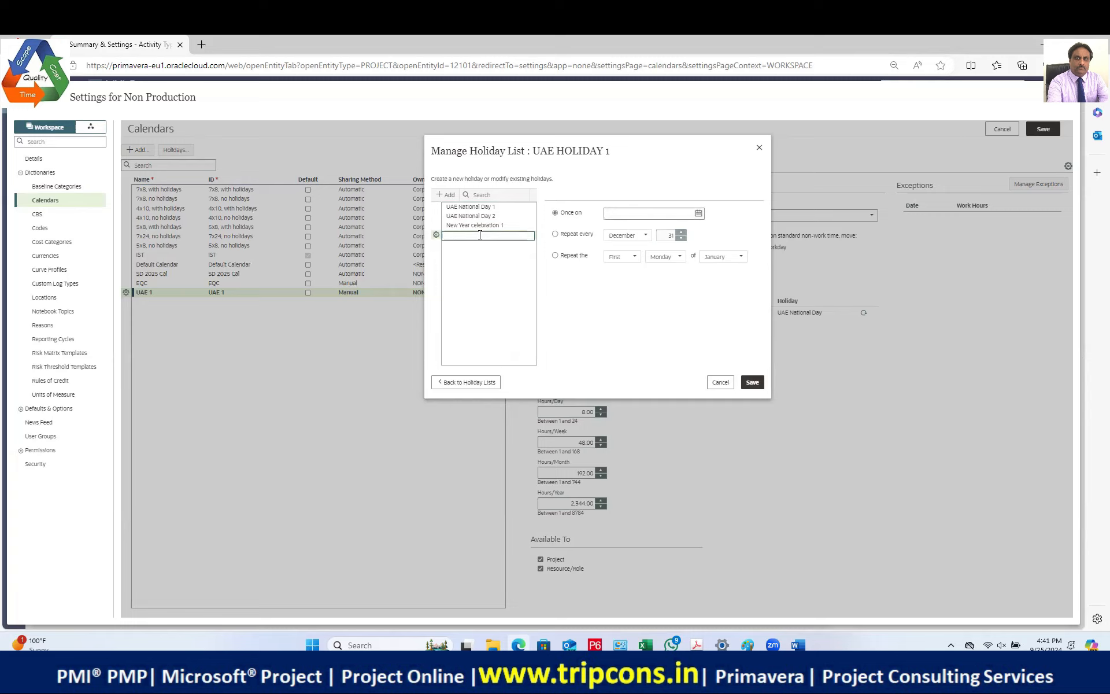
Step: Add 'New Year celebration 2' repeating every year on 1 January
text(New Year celebration 1)
click(574, 237)
click(646, 236)
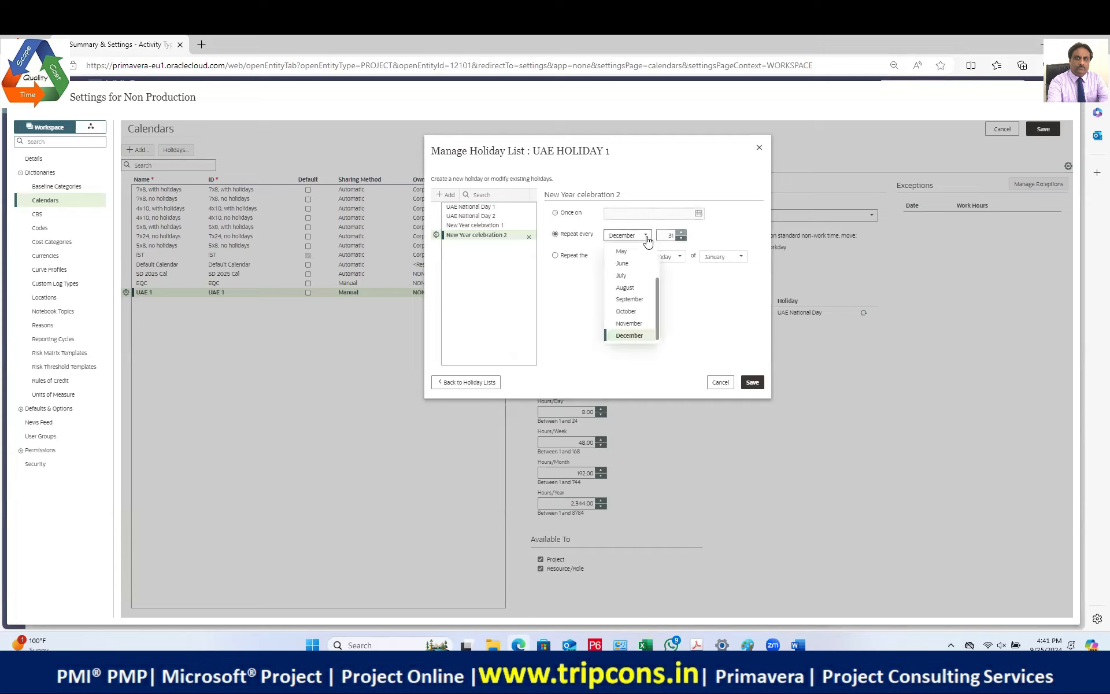
drag(657, 328, 650, 242)
click(643, 252)
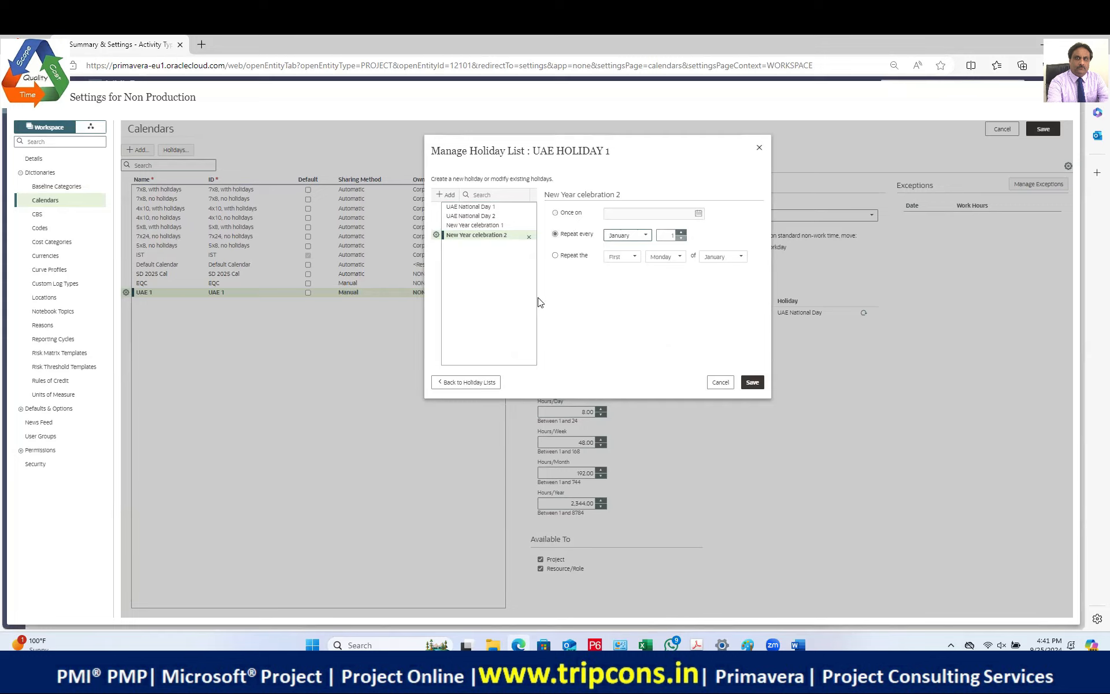
click(489, 245)
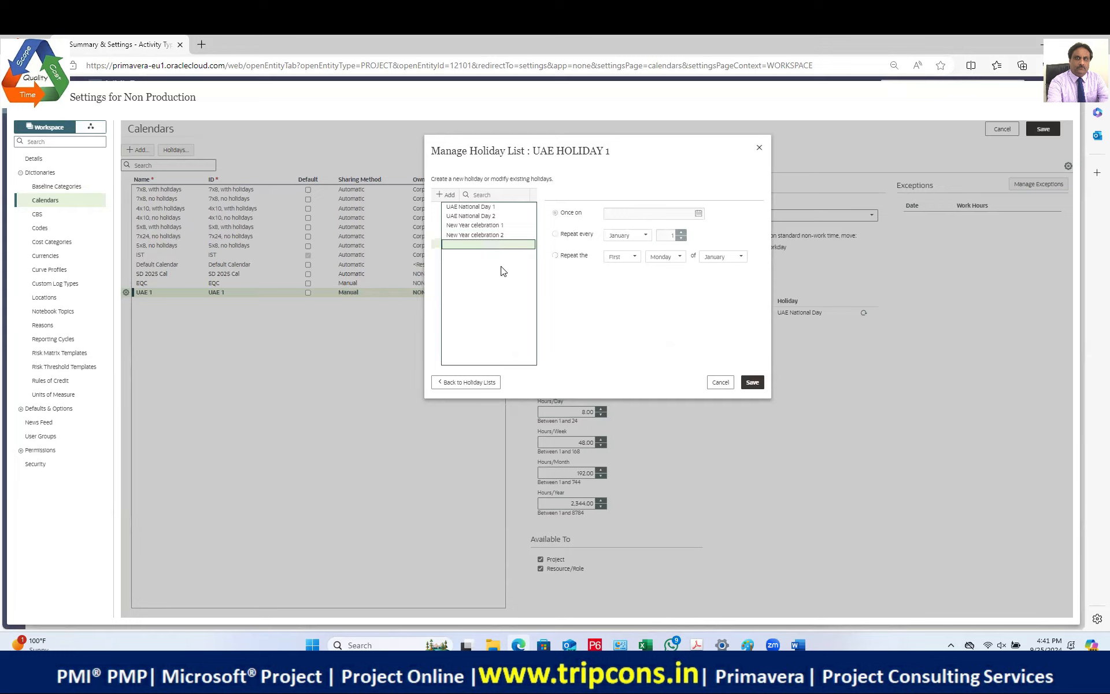
Step: Add a new holiday named 'EID UL FITr', correcting the mistyped name
click(475, 246)
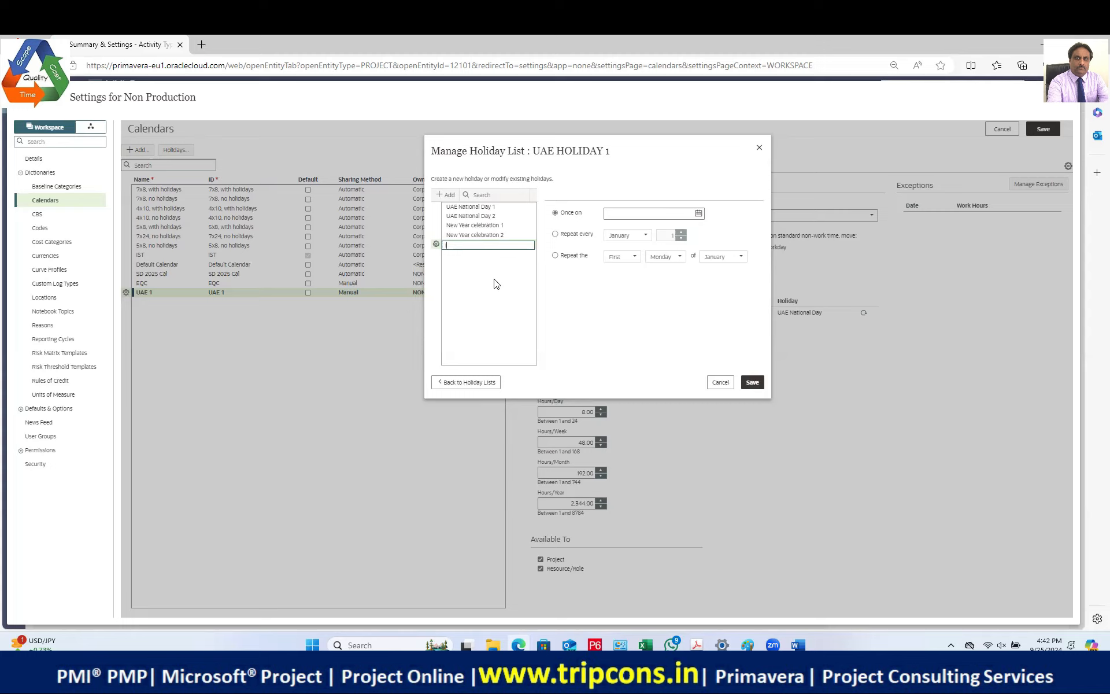
text(E)
text(D)
text(EIDUL)
text(L FI)
text(T)
key(Return)
text(ER)
click(501, 248)
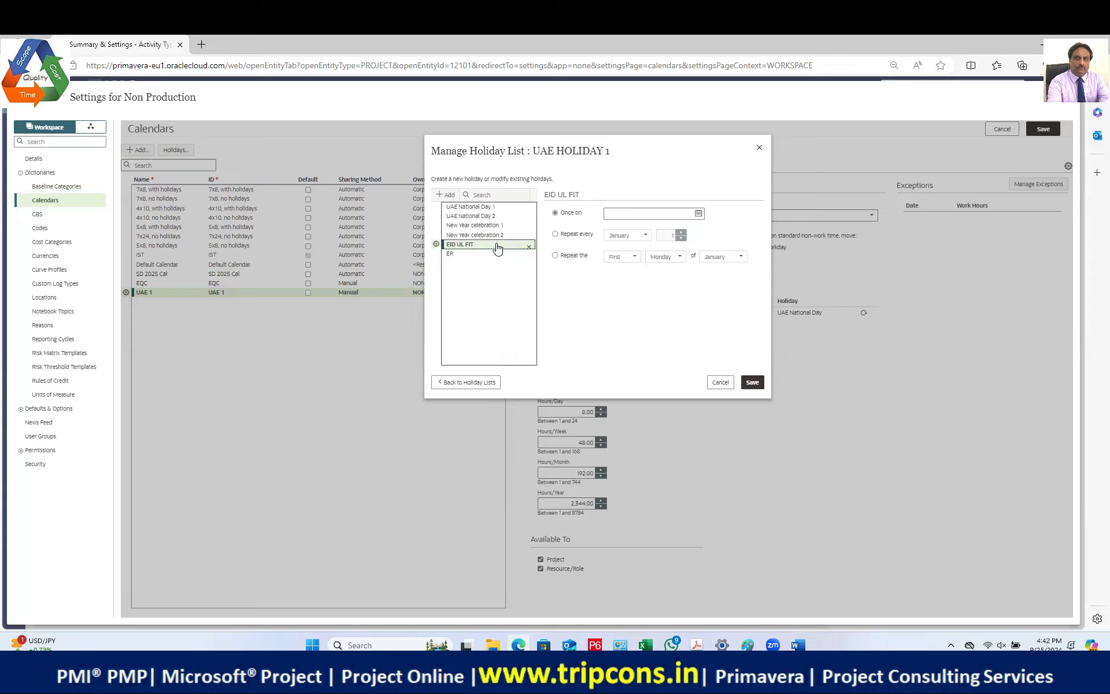
click(493, 246)
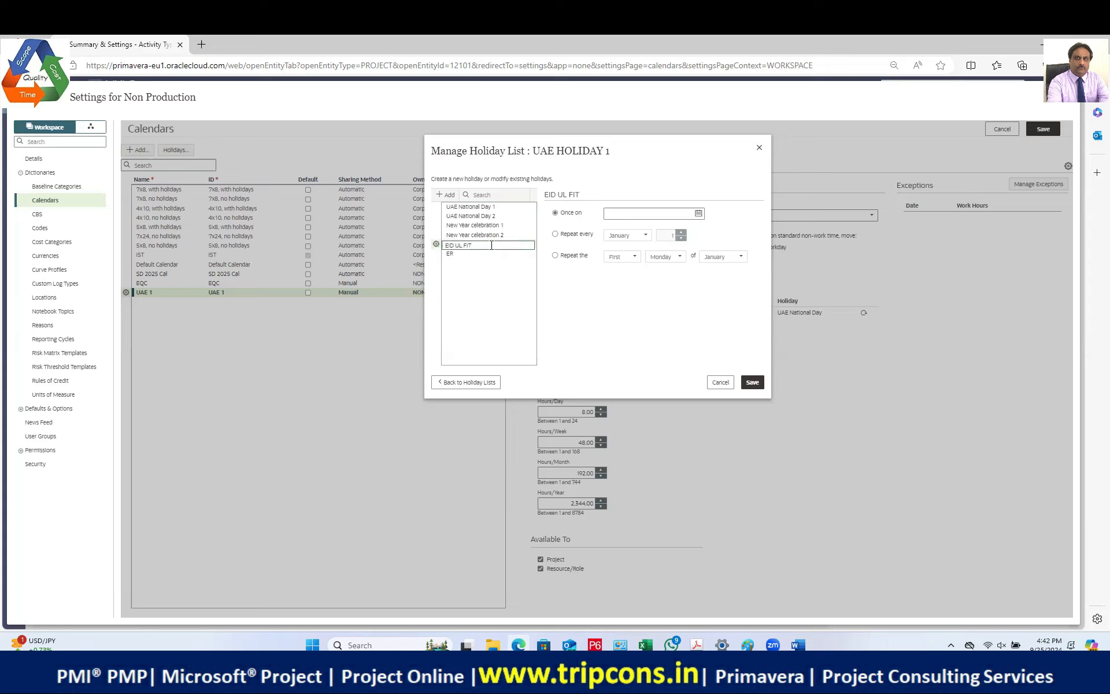
text(r)
click(565, 297)
Step: Rename the Eid holiday to 'EID UL FITr 2024' and make it a one-time date
click(555, 233)
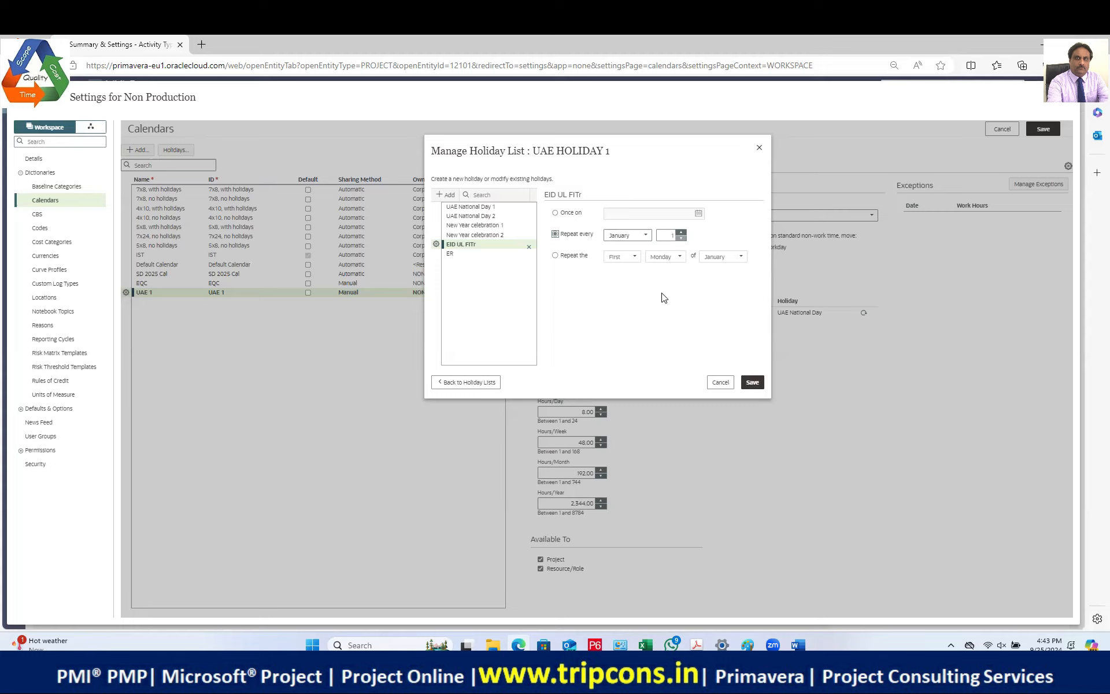
double_click(493, 244)
click(494, 243)
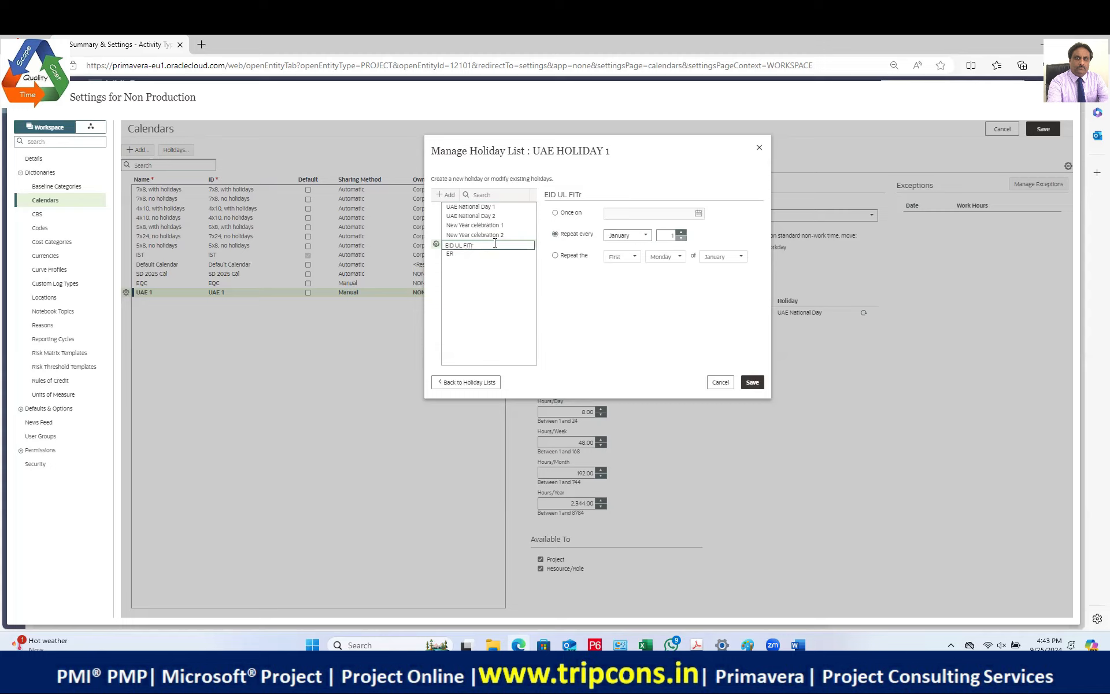
text(2024)
key(Return)
click(555, 213)
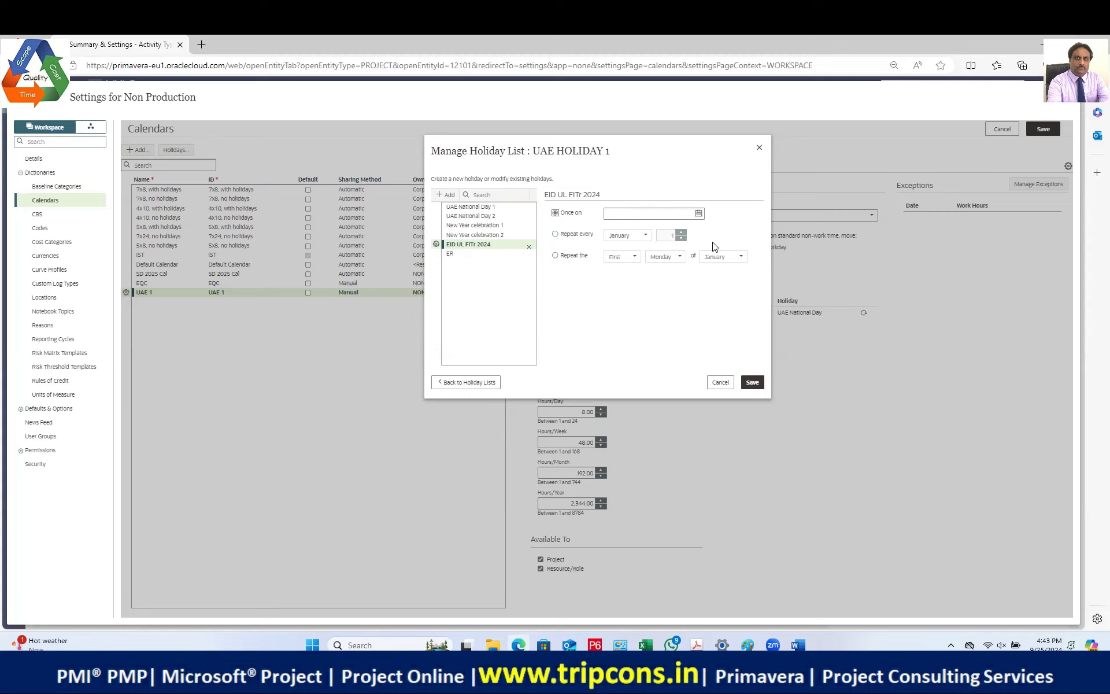
Step: Change the Eid holiday's year so its name reads 'EID UL FITr 2025'
double_click(497, 245)
click(497, 243)
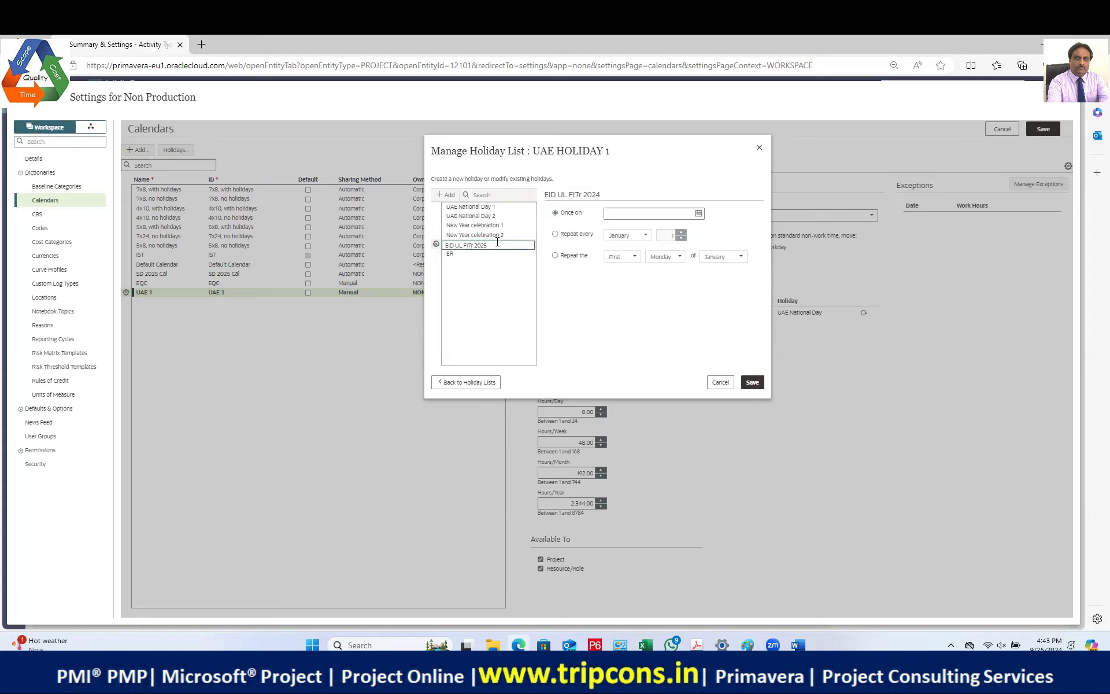
key(Return)
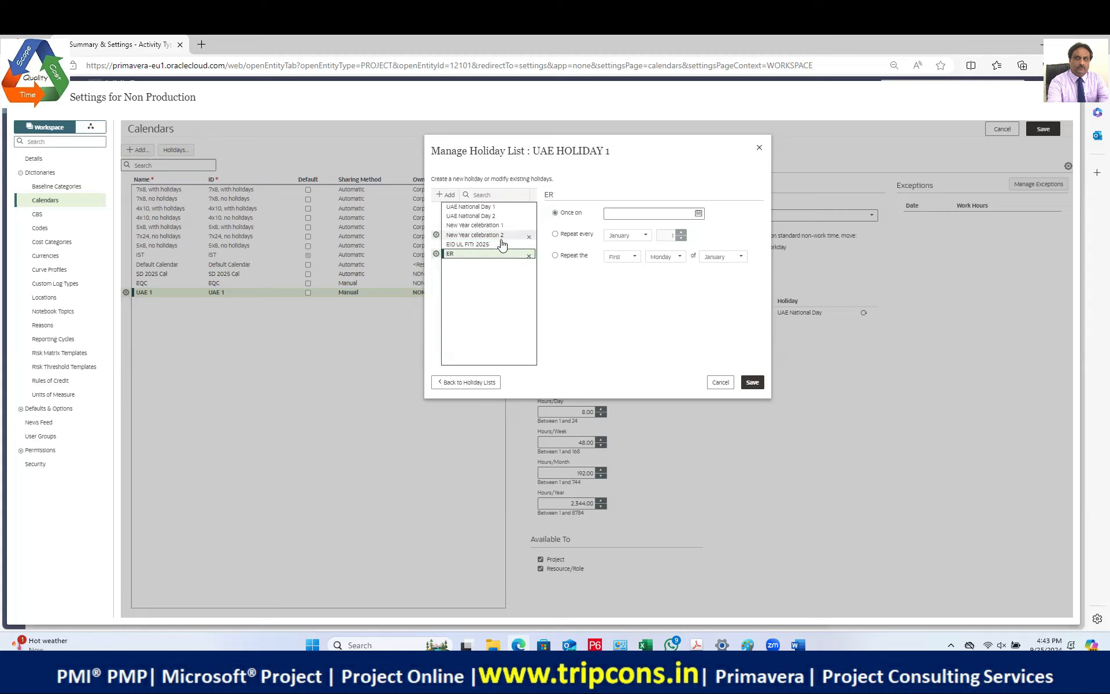
click(500, 243)
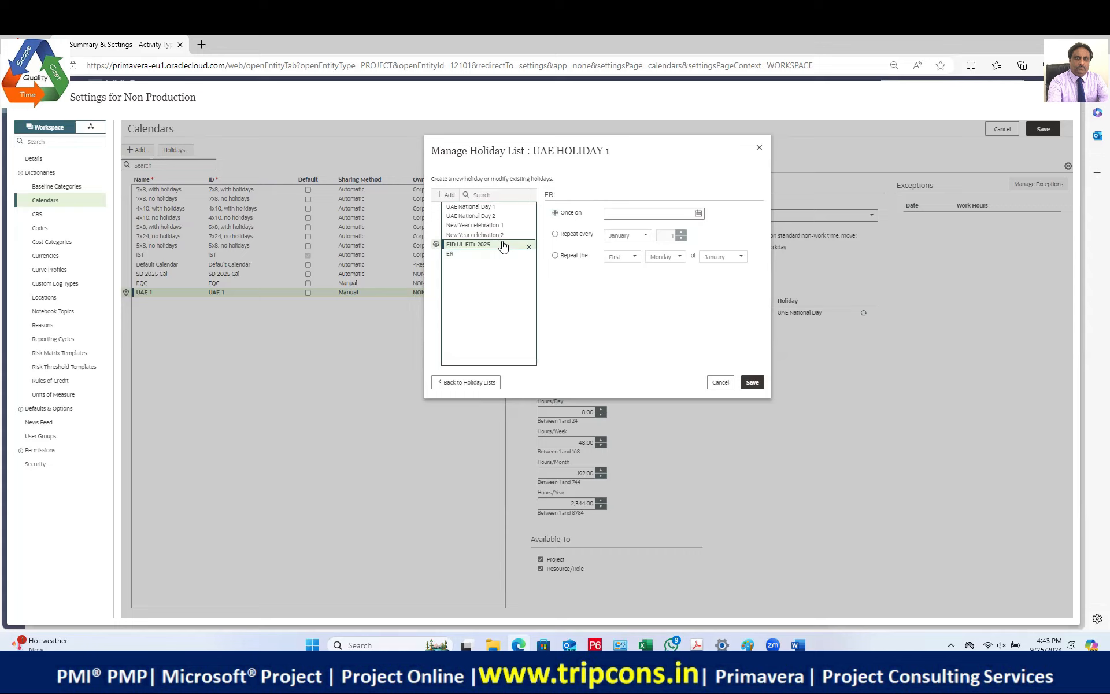
Step: Bring up the Once on date picker and page forward to April 2025
click(699, 214)
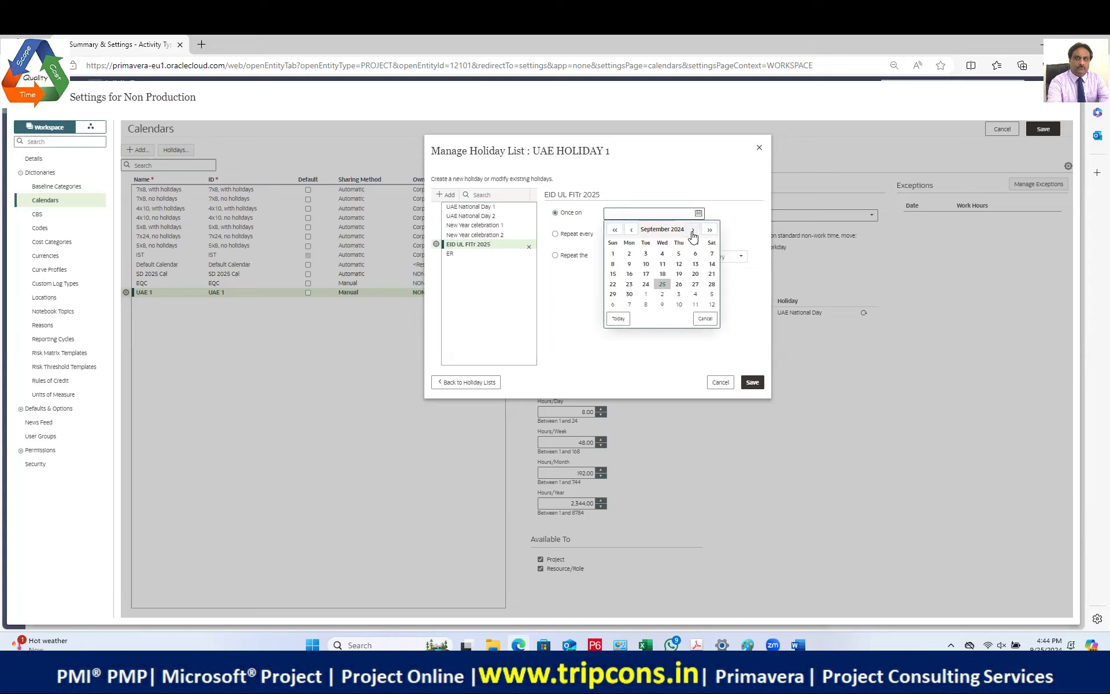
click(694, 230)
click(694, 230)
click(694, 230)
click(693, 230)
click(694, 232)
click(694, 231)
click(693, 231)
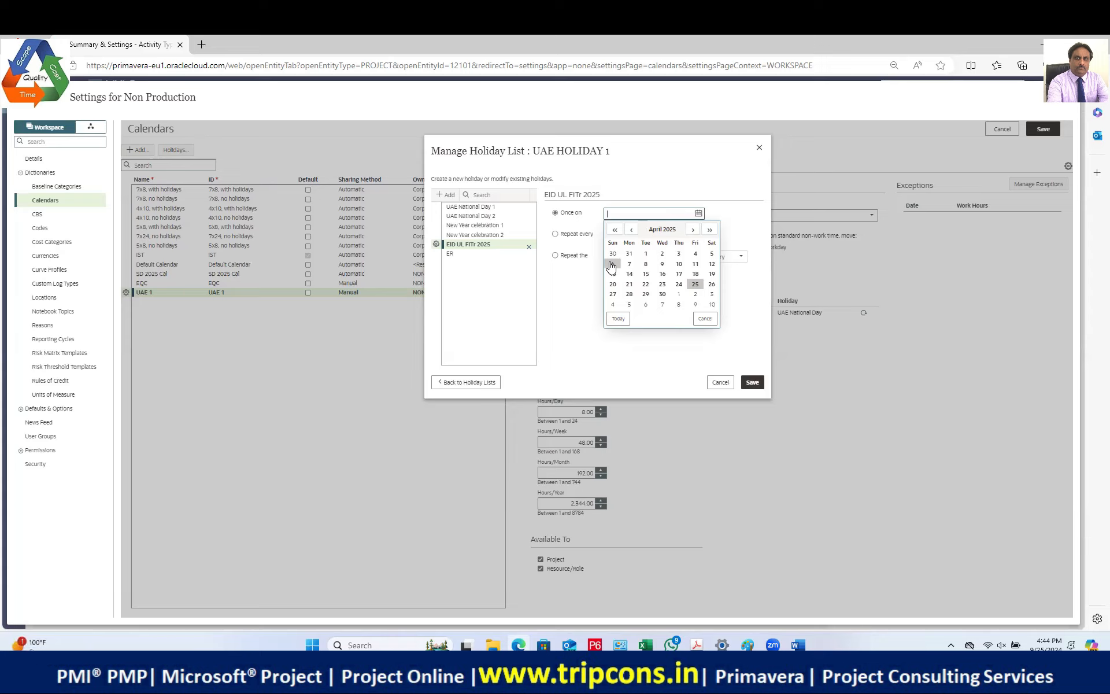
Step: Set the Eid date to 10-Apr-25 and begin renaming the ER holiday to 'eID uL aDHA'
click(678, 264)
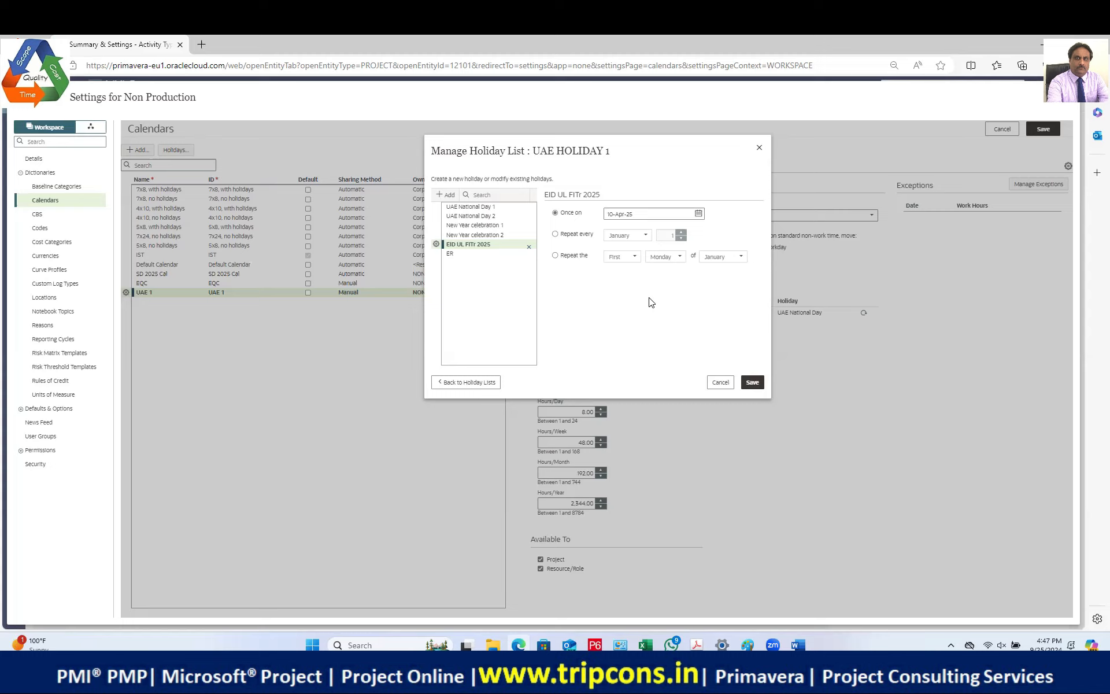
double_click(475, 254)
text(eID)
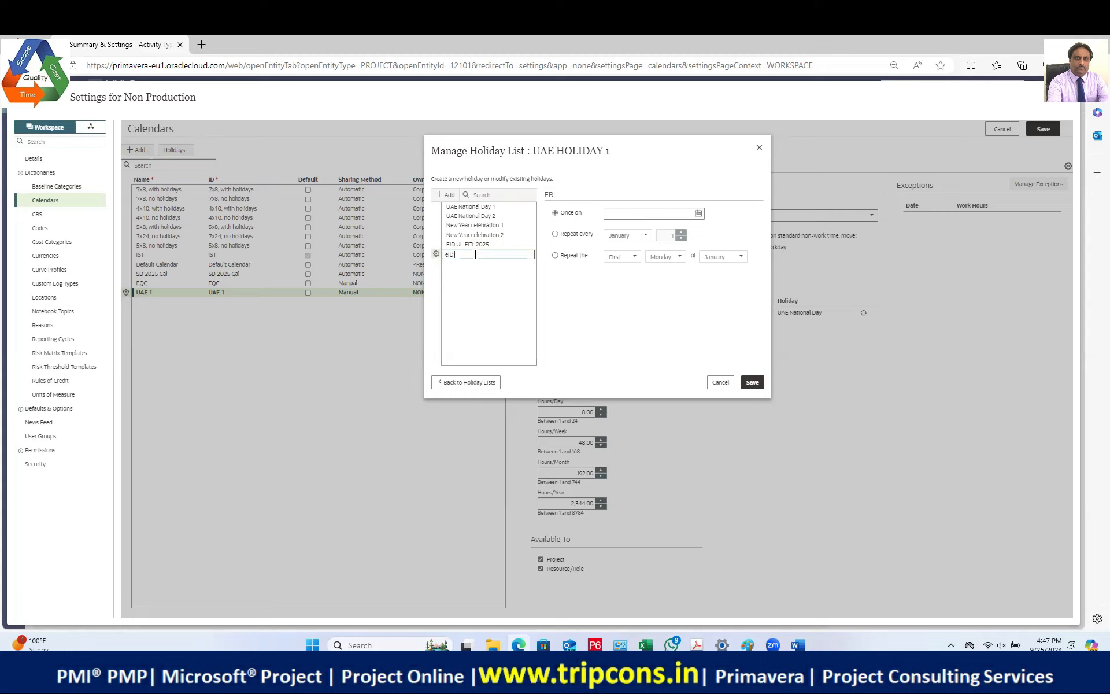
text( uL aDHA)
Step: Clear the mistyped sixth holiday name, leaving the field blank
key(ctrl+a)
key(BackSpace)
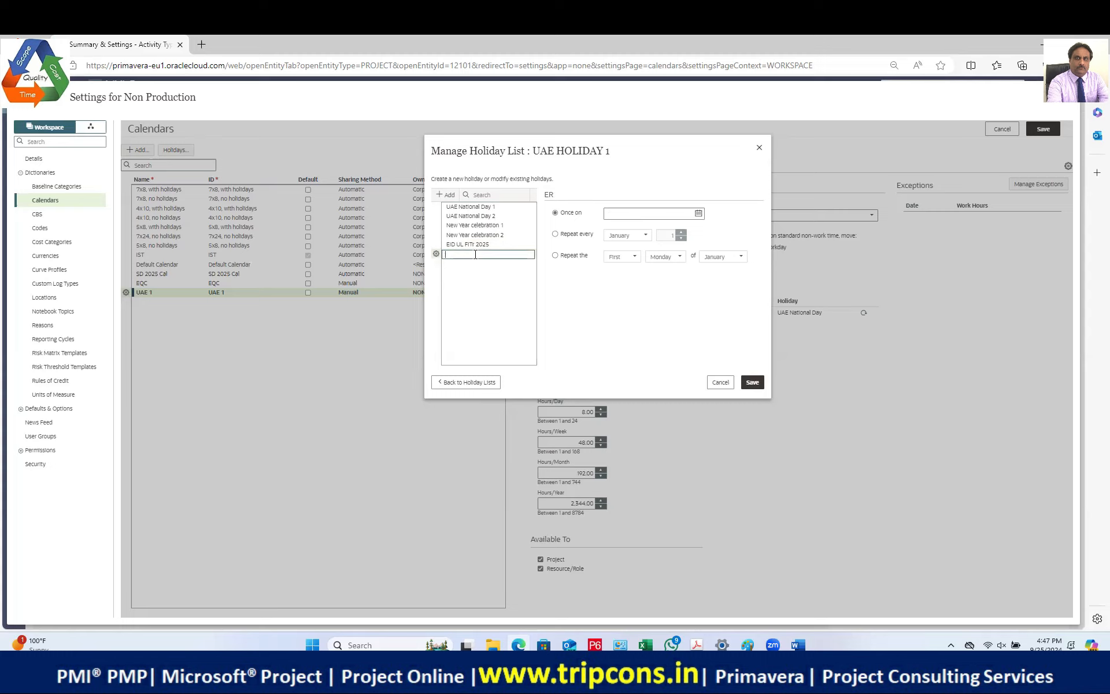
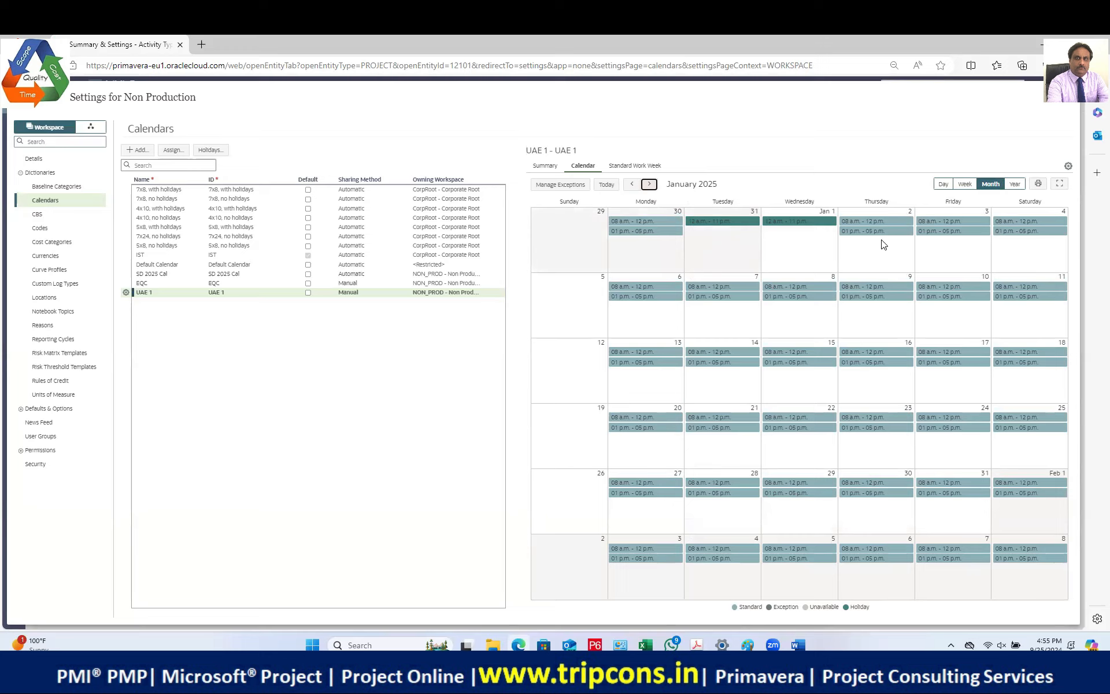
Step: View the UAE 1 calendar's Apr 06–12, 2025 week with the 10 April holiday, then close Settings
click(649, 184)
click(649, 184)
click(649, 184)
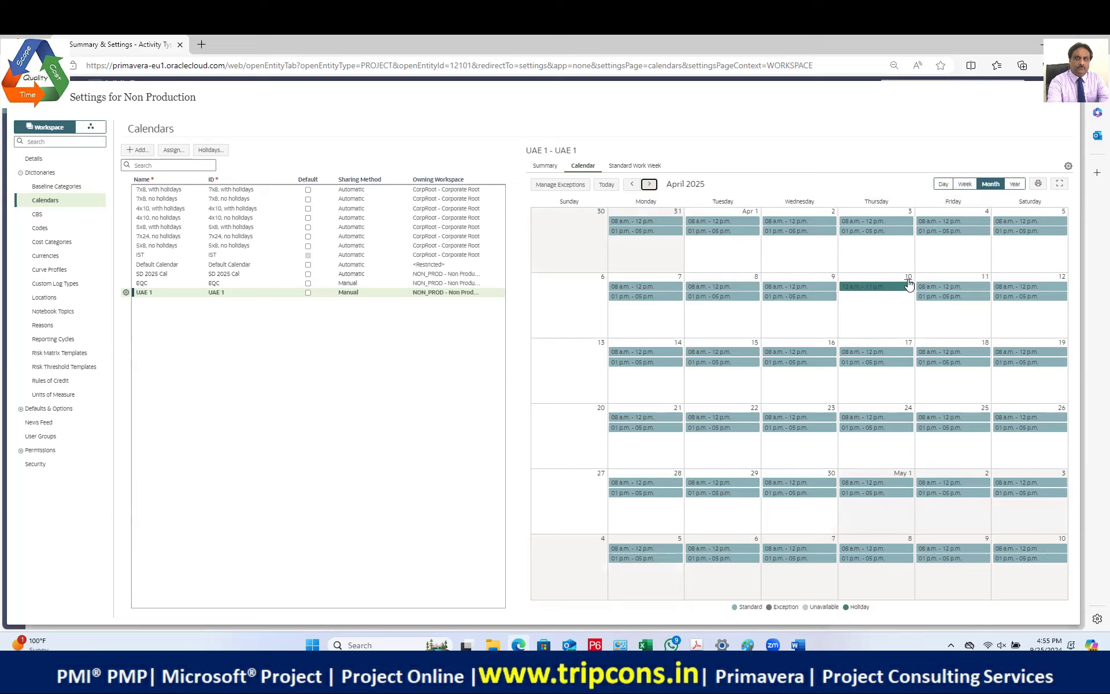
click(965, 184)
click(632, 184)
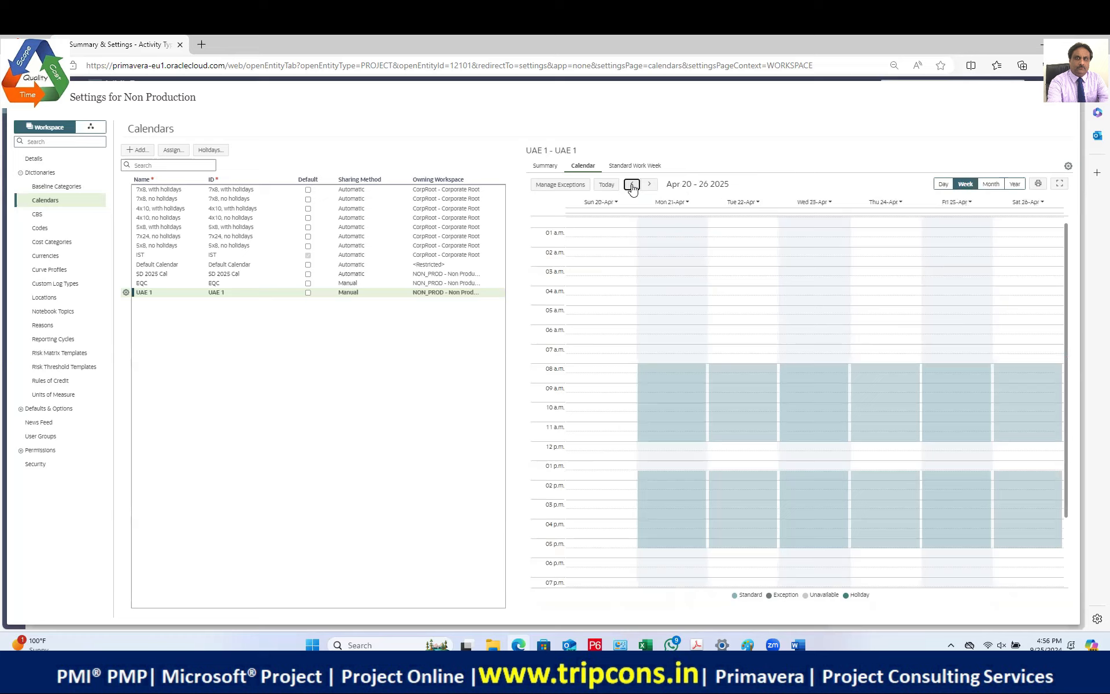
click(632, 185)
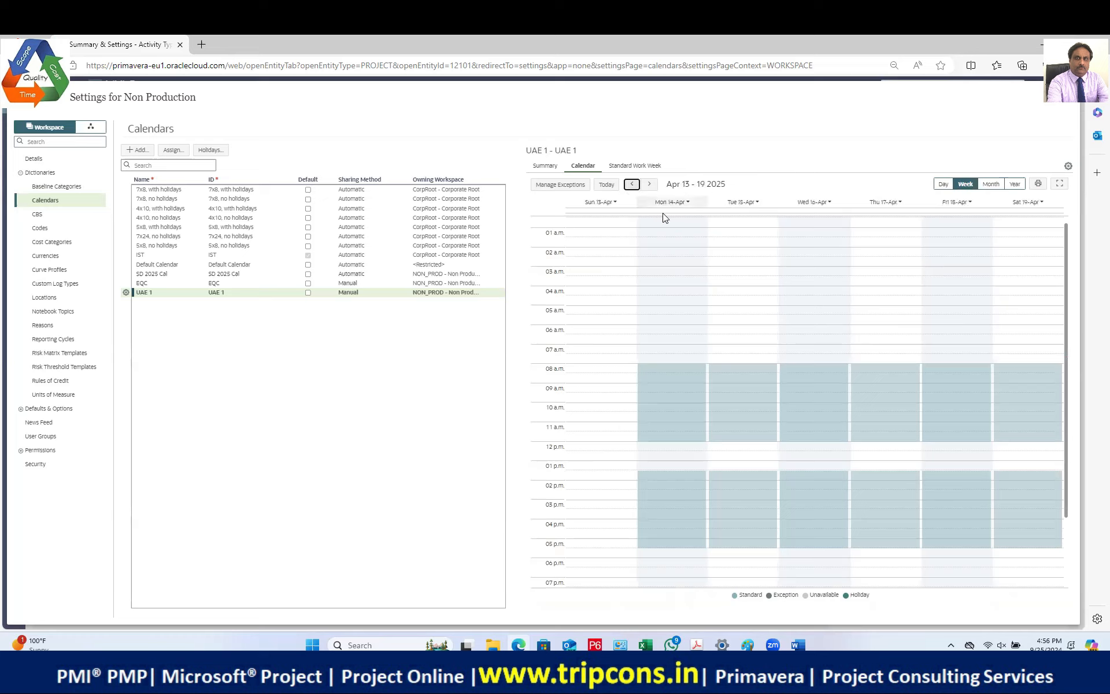
click(632, 183)
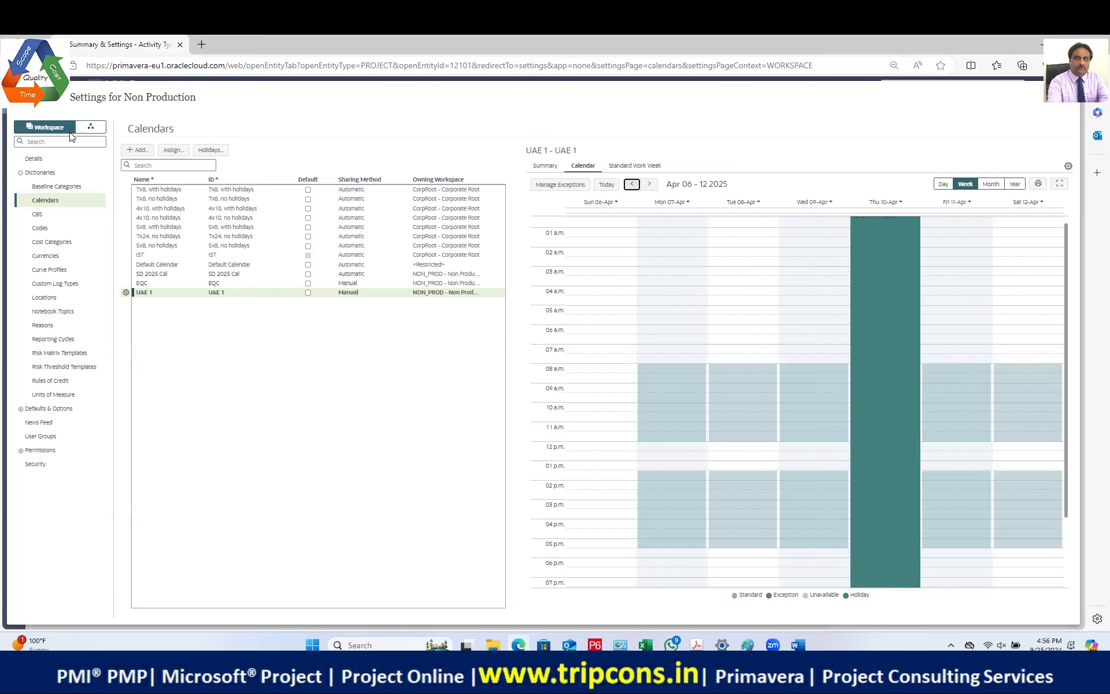
click(1063, 108)
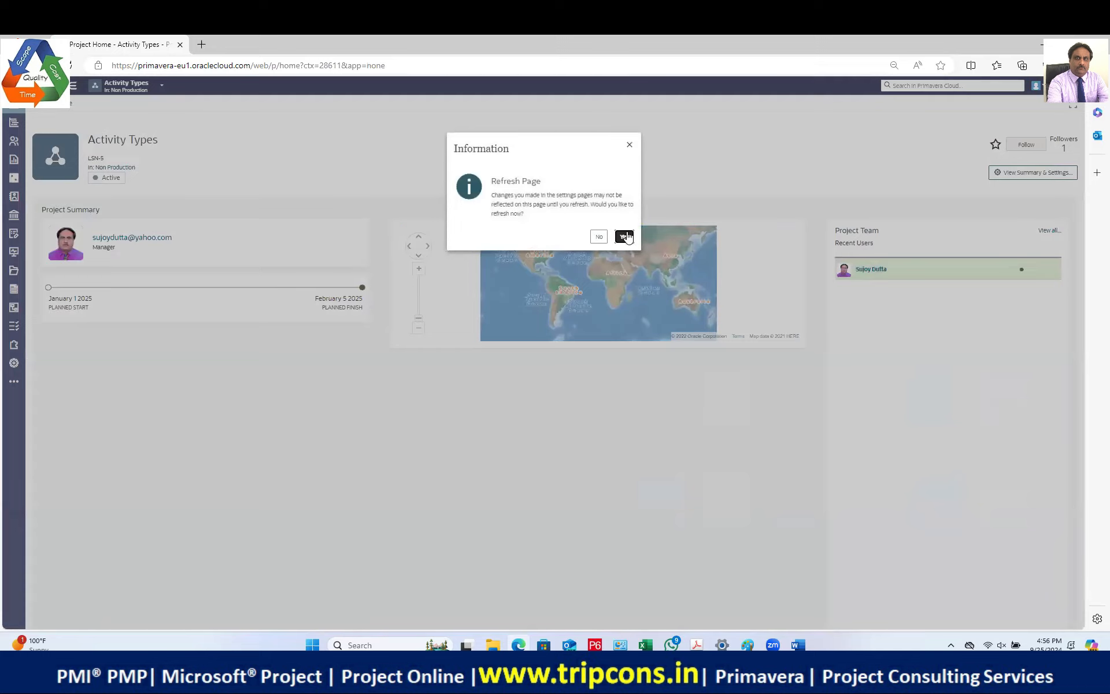
Step: Refresh the project home and switch to the Scheduling With Calendars project
click(626, 236)
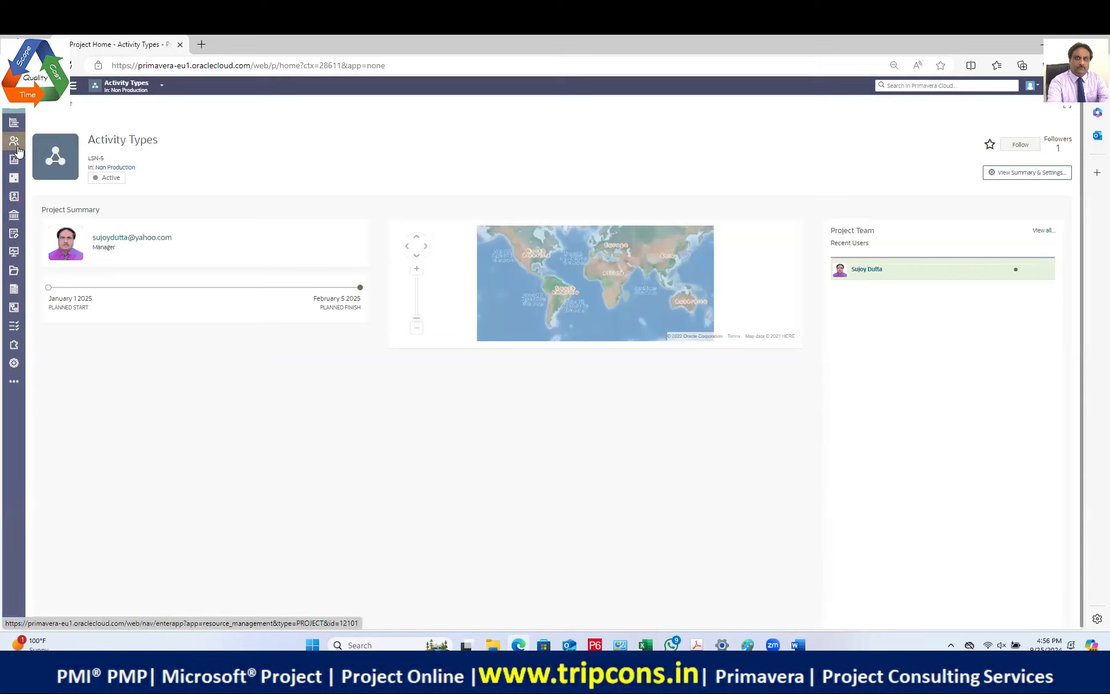
mouse_move(15, 123)
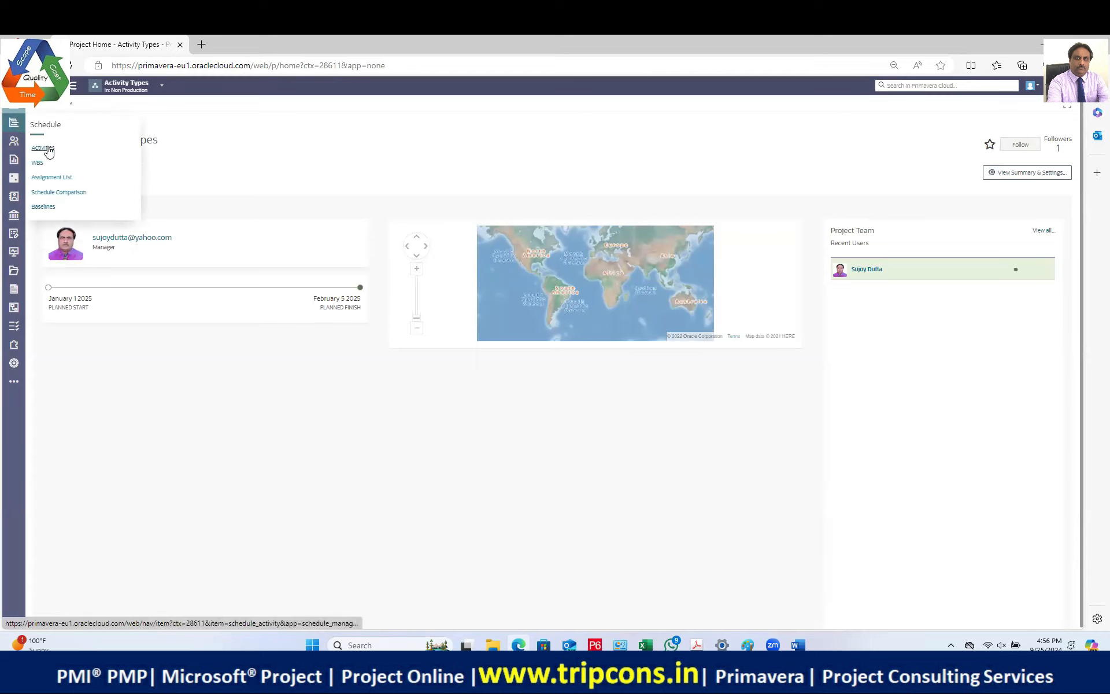
click(160, 86)
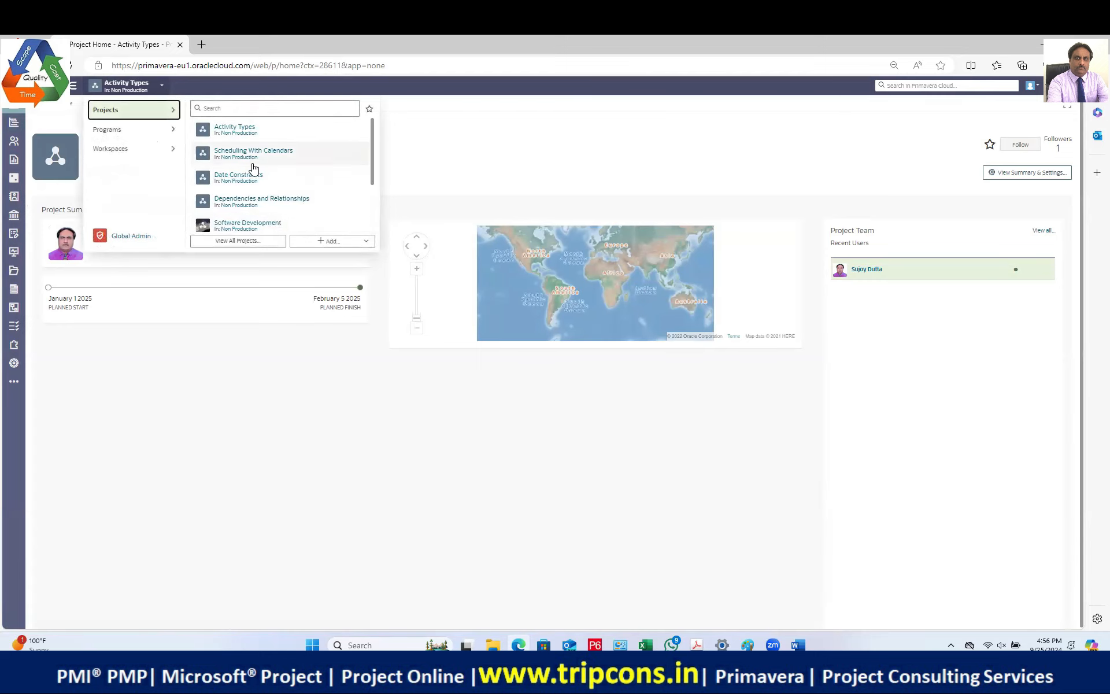
click(255, 152)
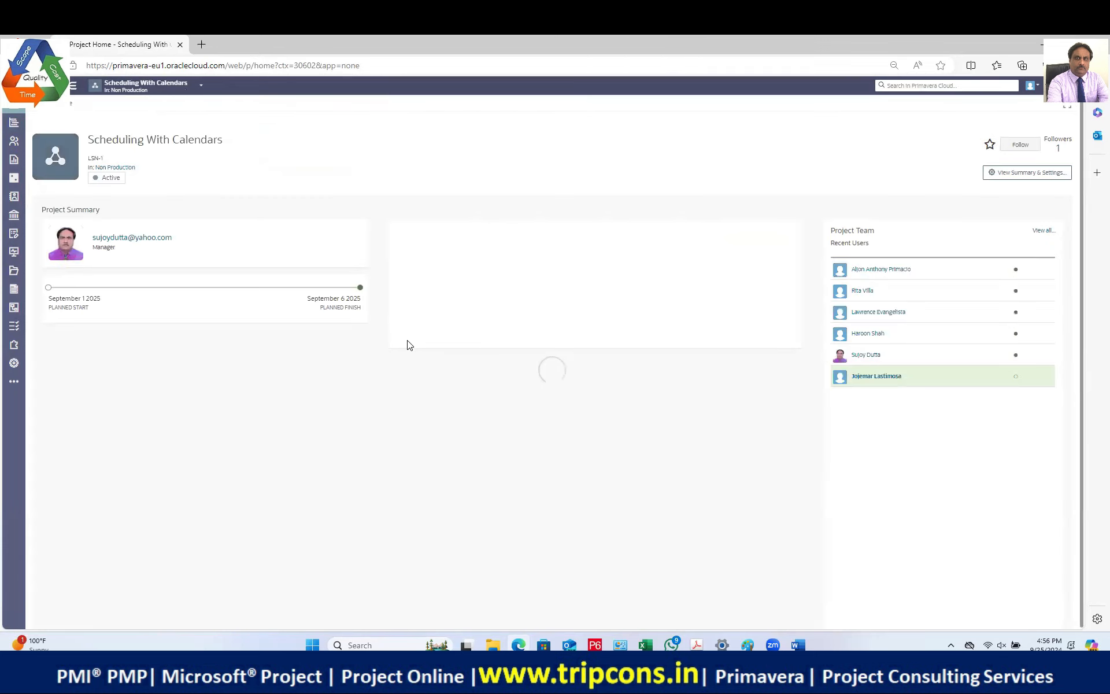
Step: Open the project's activity list, then its Summary & Settings details page
click(17, 126)
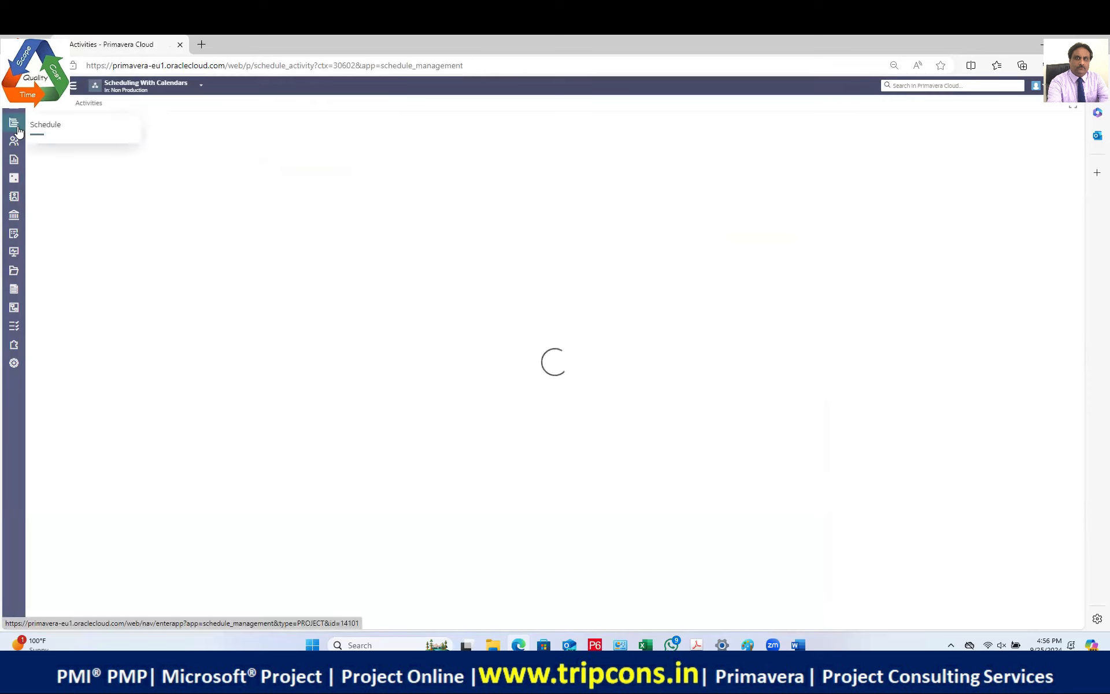
mouse_move(17, 134)
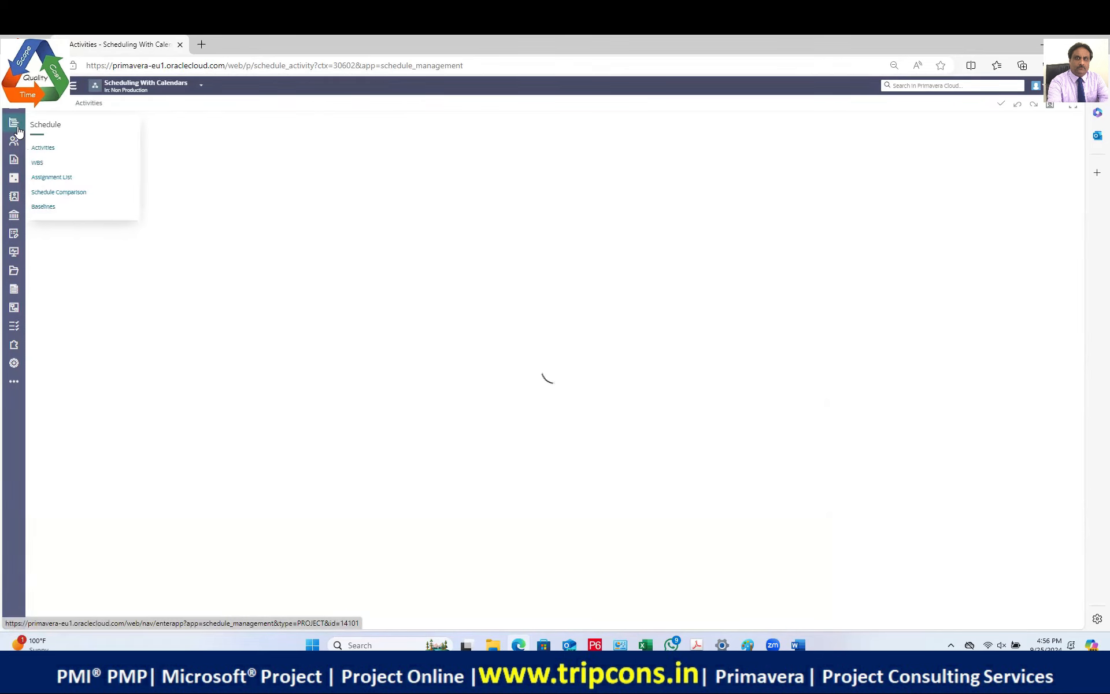
click(40, 148)
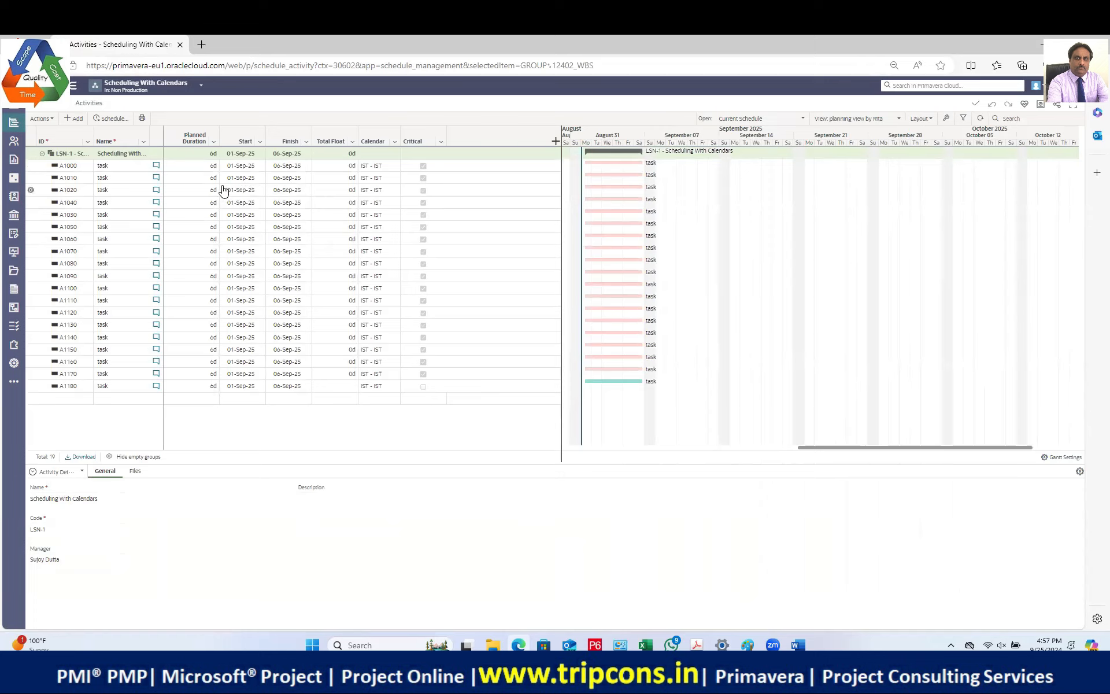
click(14, 363)
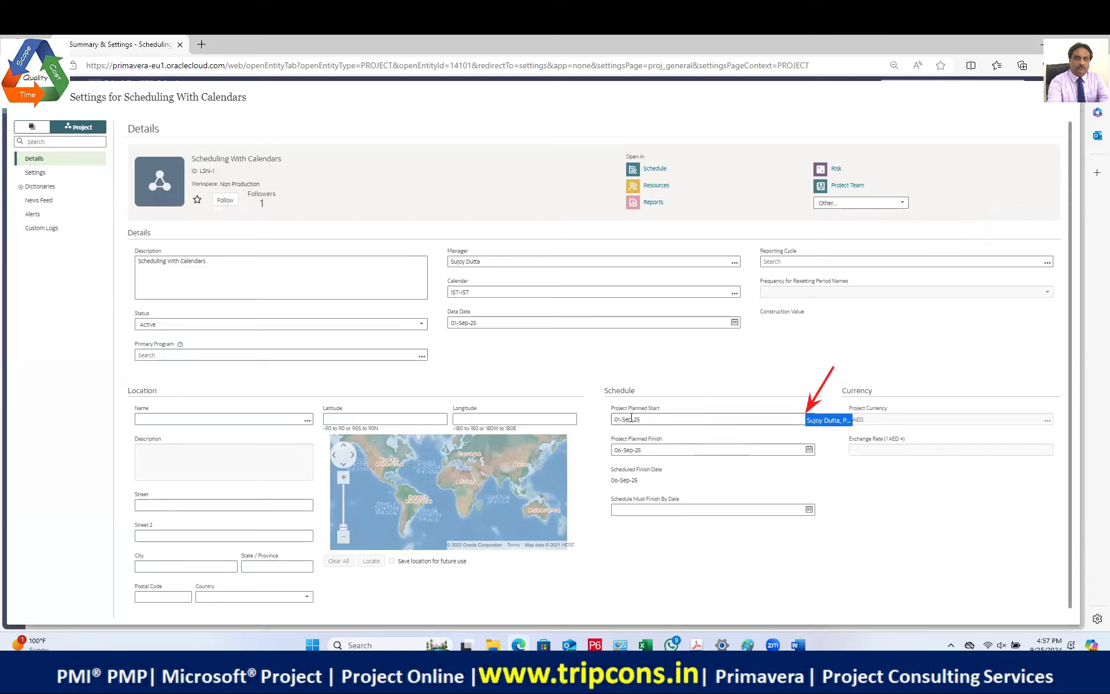
Step: Change the project planned start date to 01-Oct-24
key(BackSpace)
key(BackSpace)
key(BackSpace)
text(Jan)
key(BackSpace)
key(BackSpace)
key(BackSpace)
text(Oct)
click(658, 418)
key(BackSpace)
text(4)
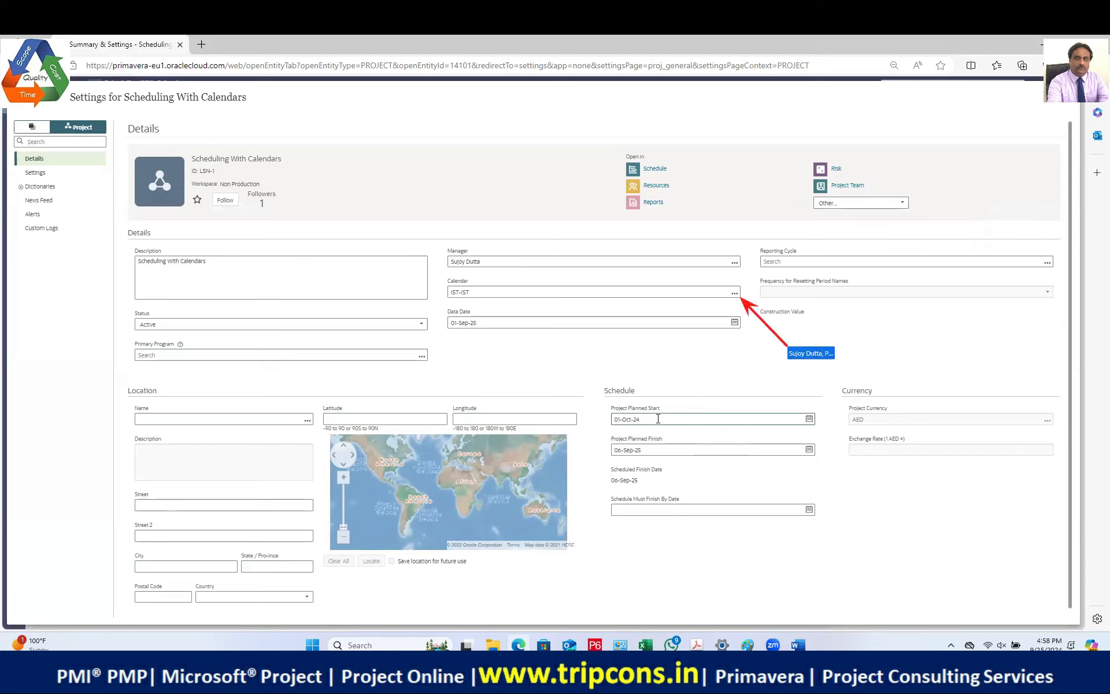
Step: Set the project calendar to UAE 1 and page the data date picker back a month
click(734, 293)
click(543, 350)
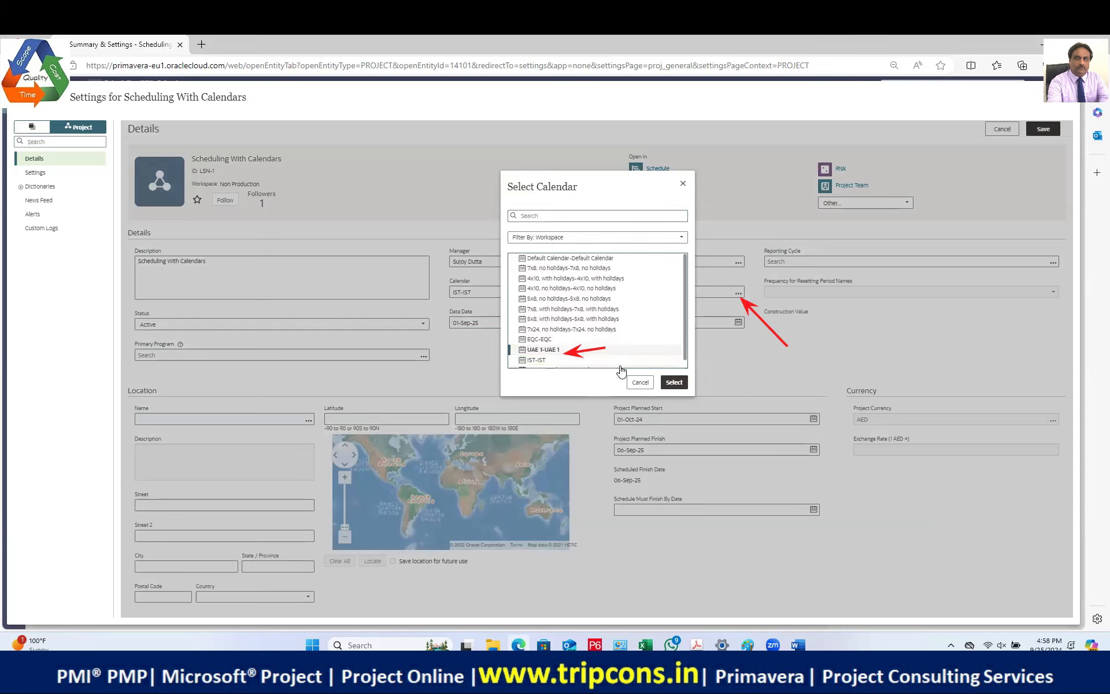
click(674, 382)
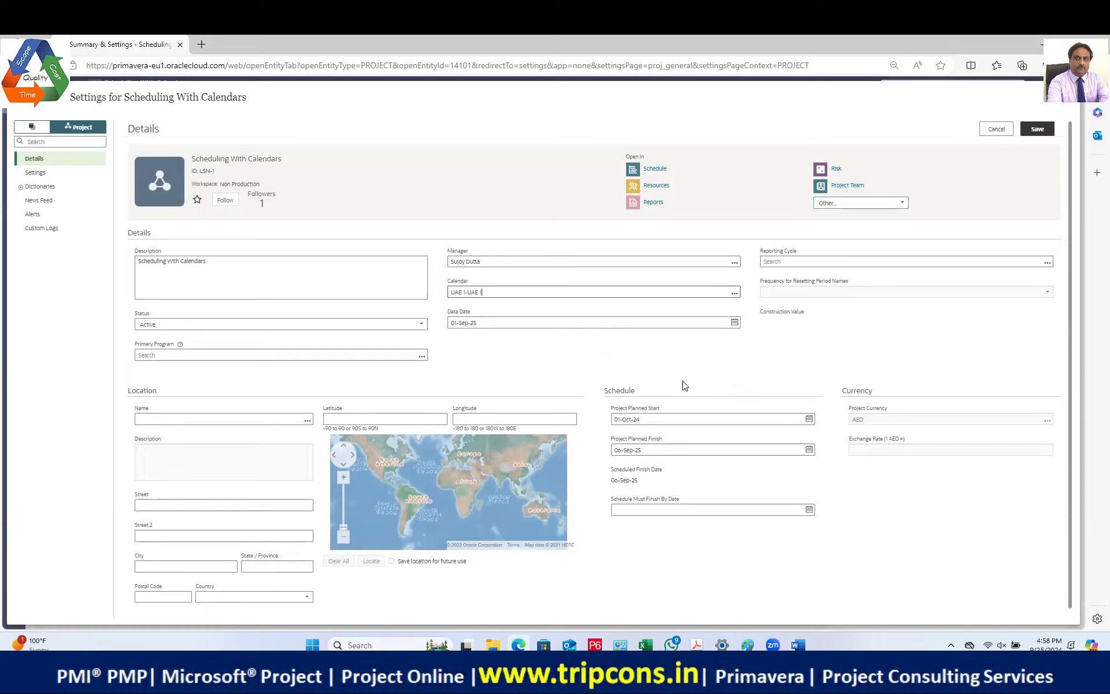
click(734, 322)
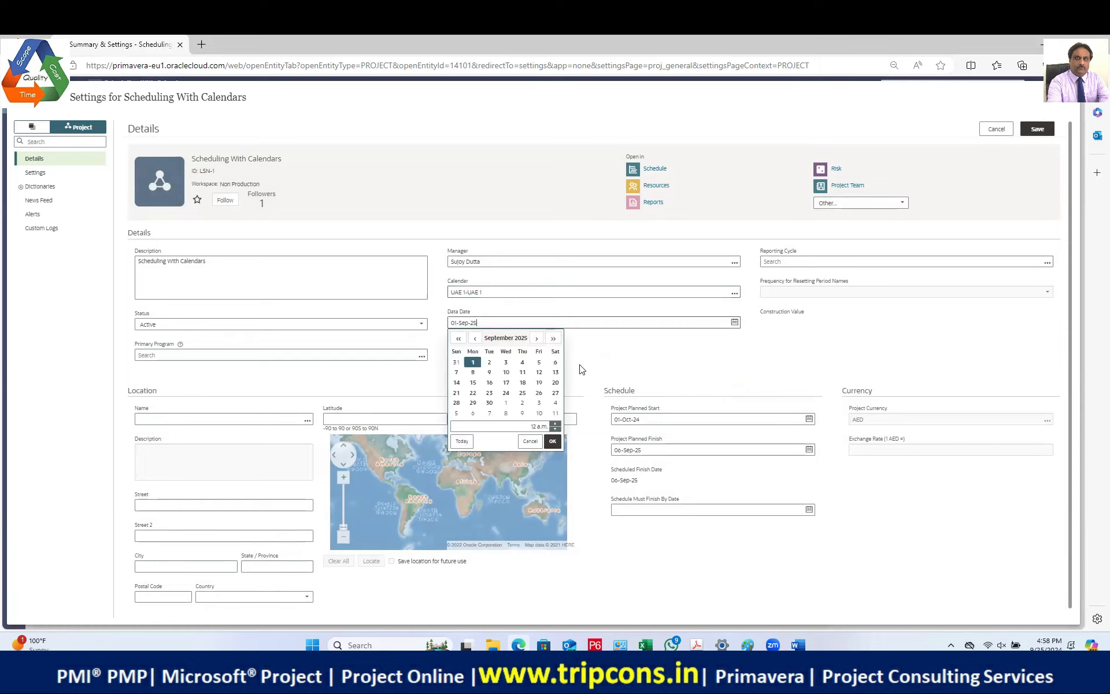
click(474, 338)
click(474, 339)
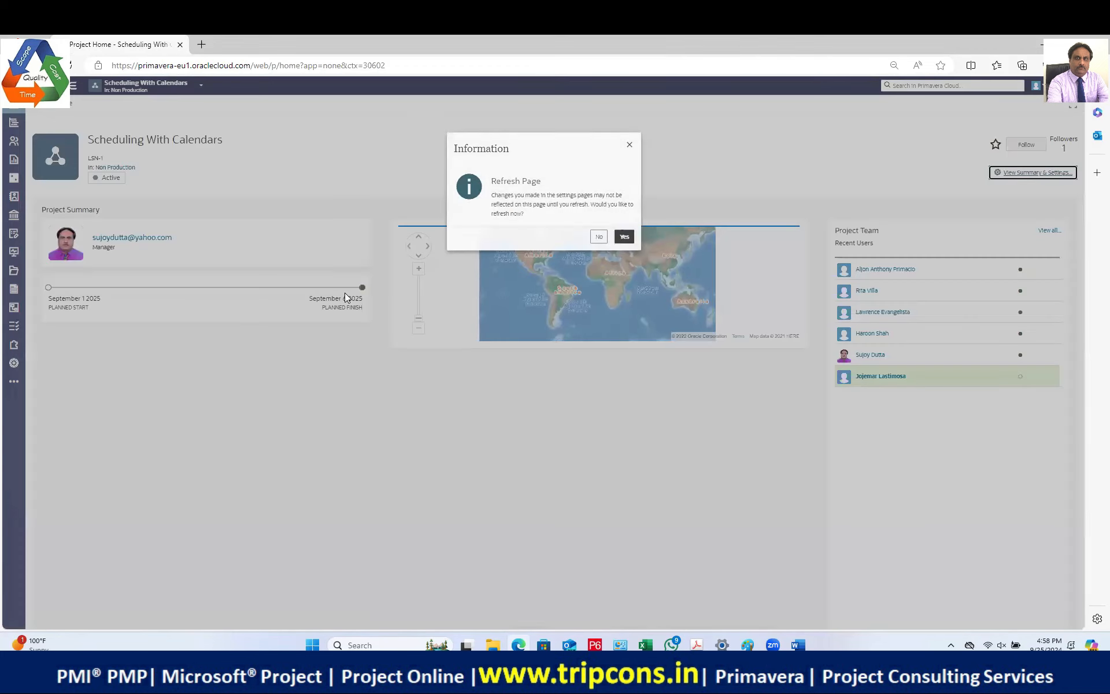
Step: Refresh the project home, then schedule the activities from data date 01-Oct-24
click(625, 238)
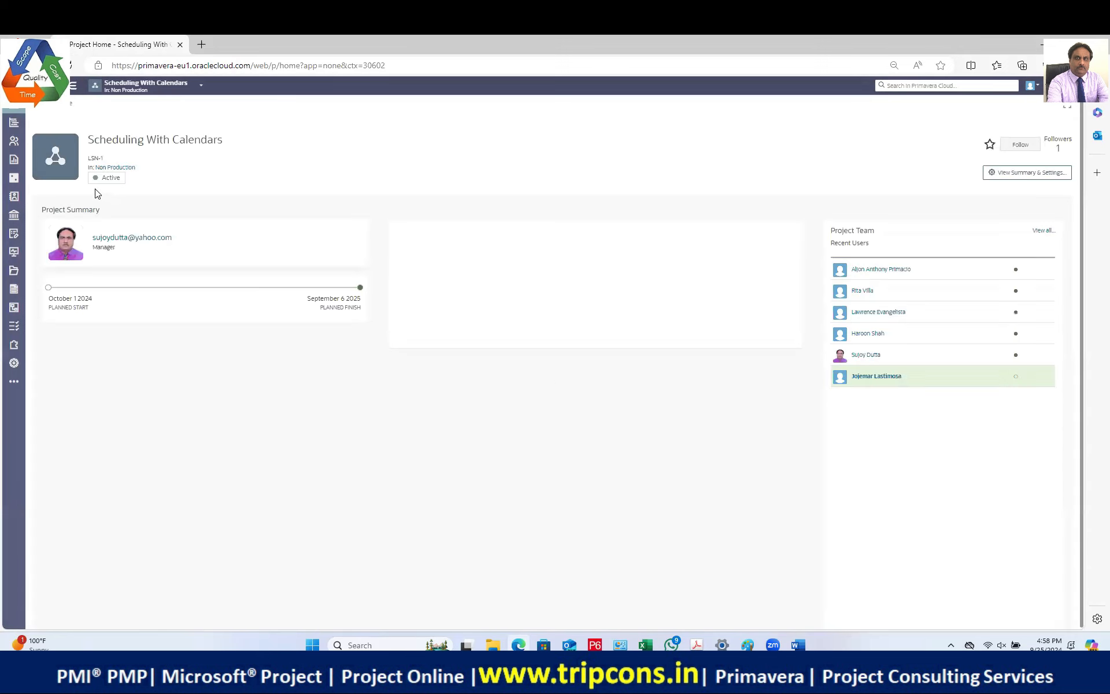
mouse_move(13, 124)
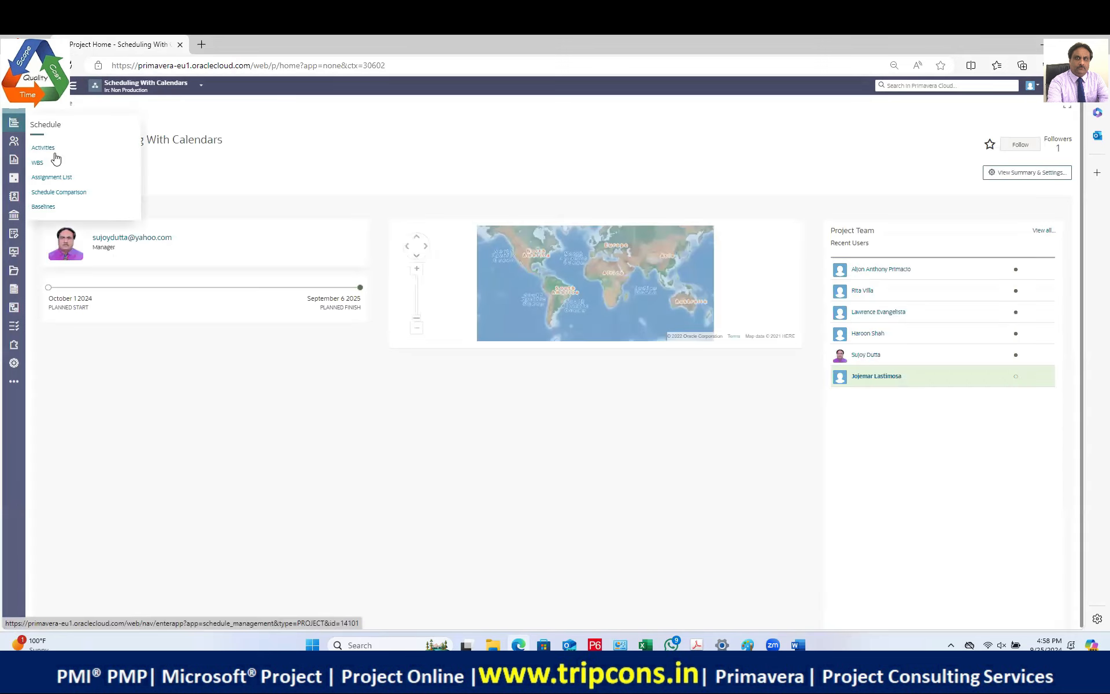
click(14, 122)
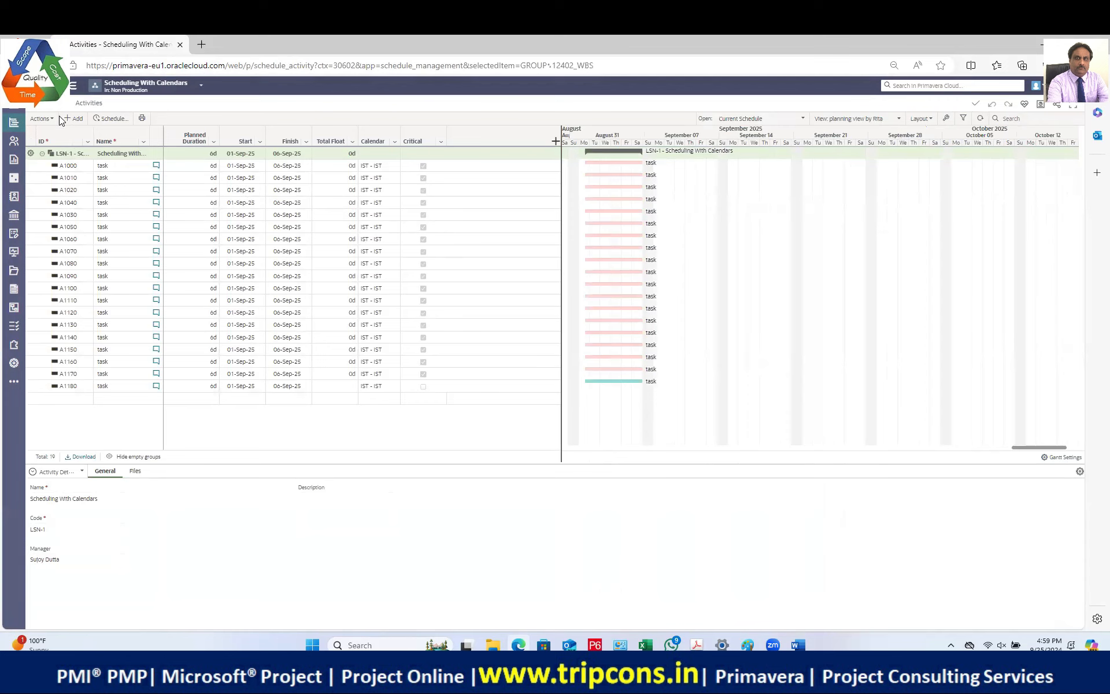
click(53, 122)
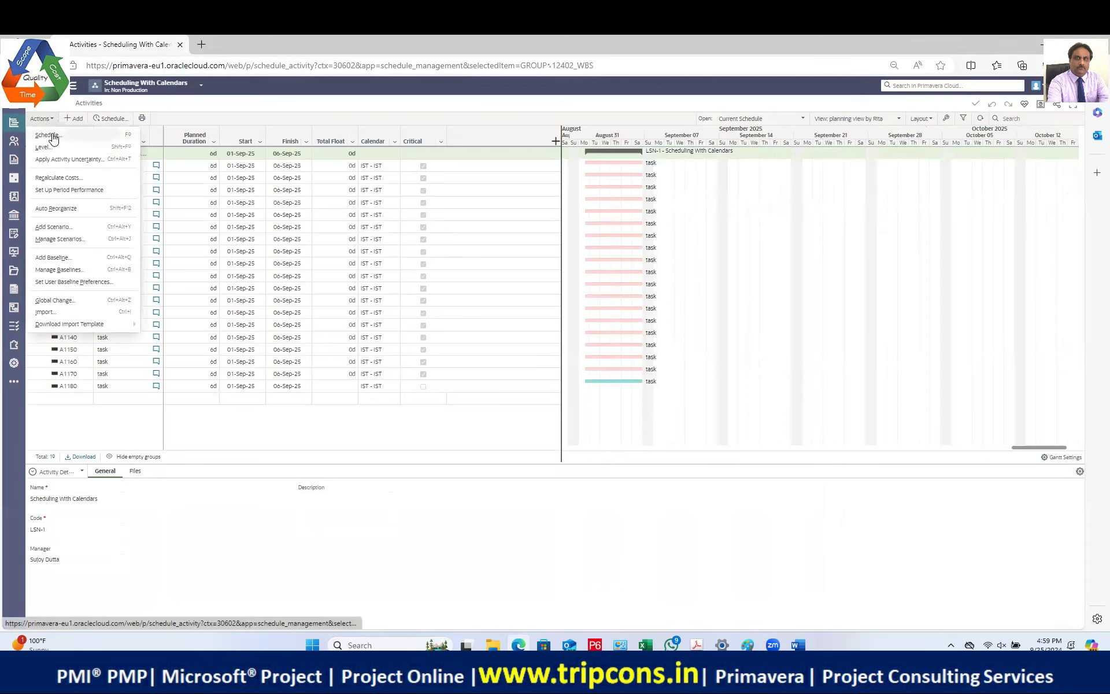
click(49, 135)
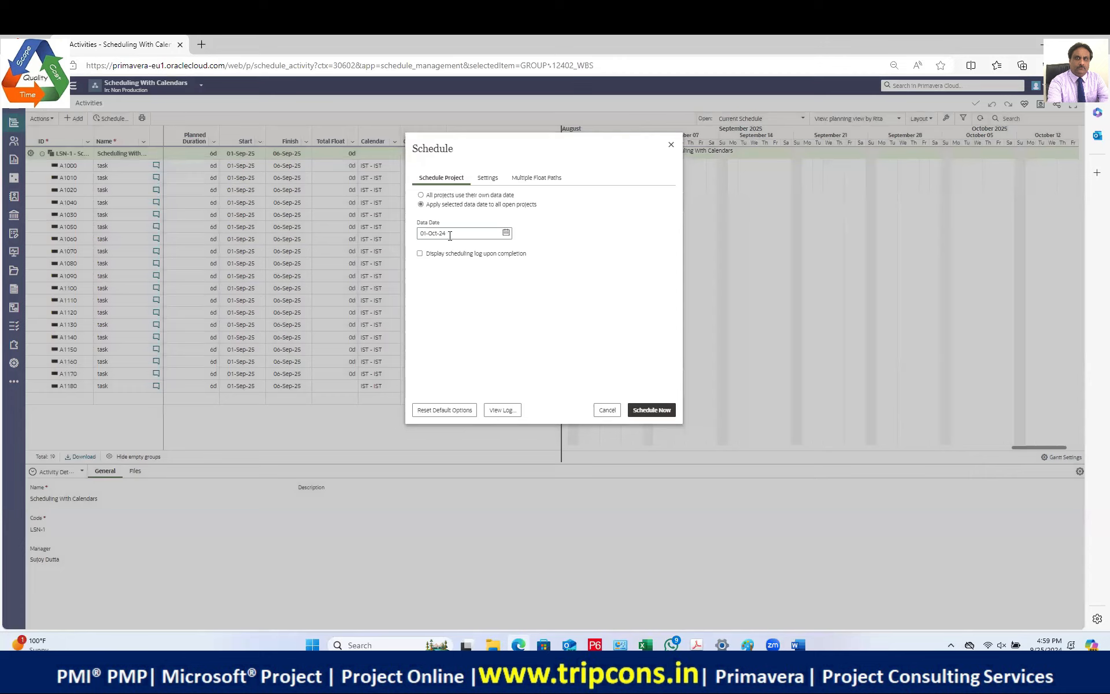
click(651, 410)
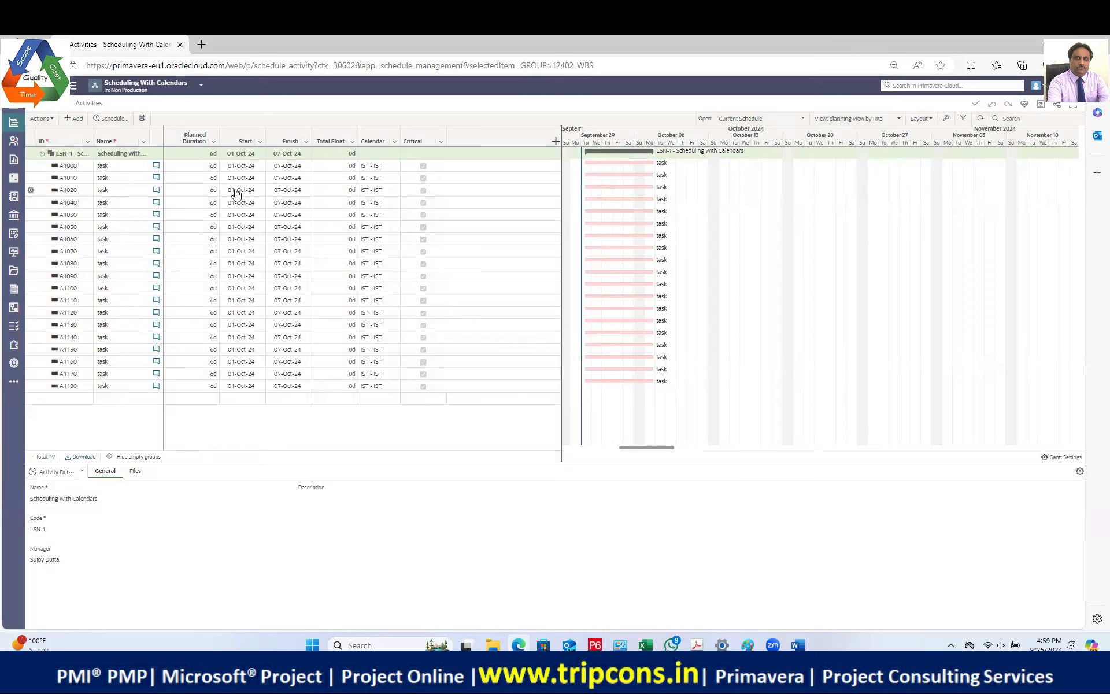
Step: Enter 1 as A1000's planned duration and reschedule the project
click(192, 168)
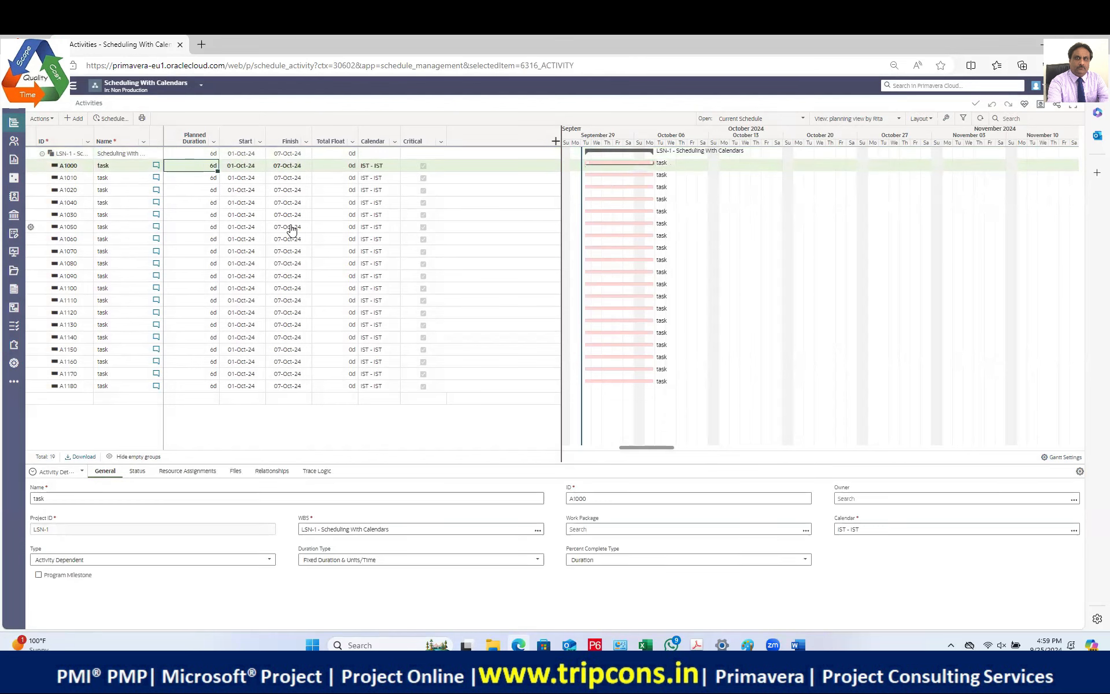
text(1)
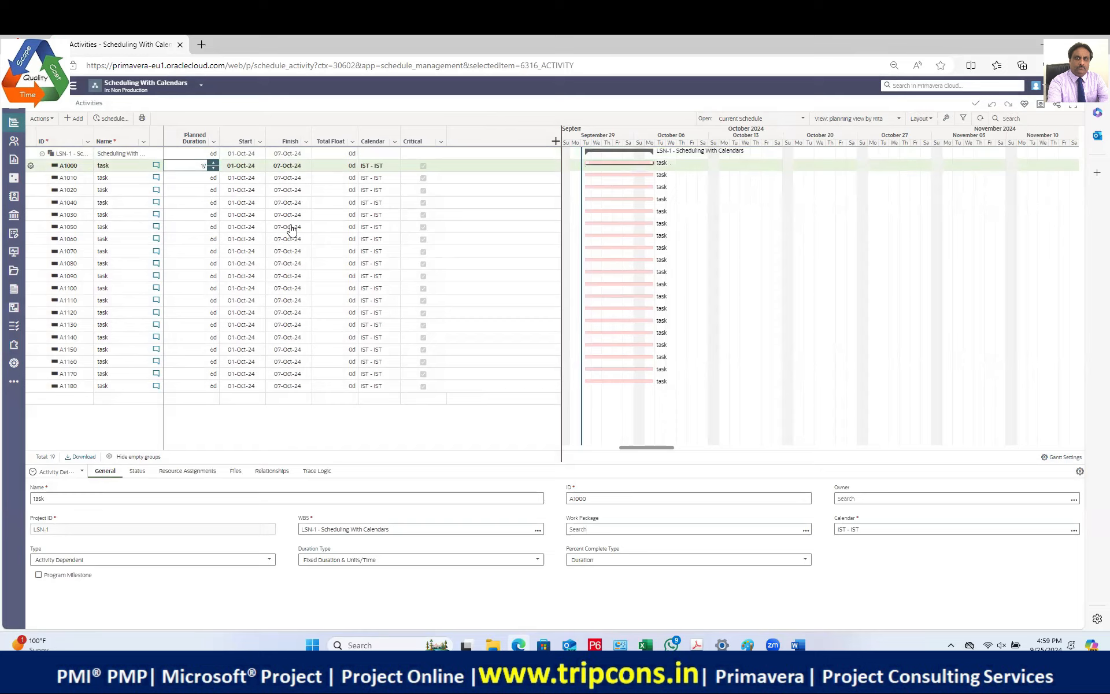
key(Return)
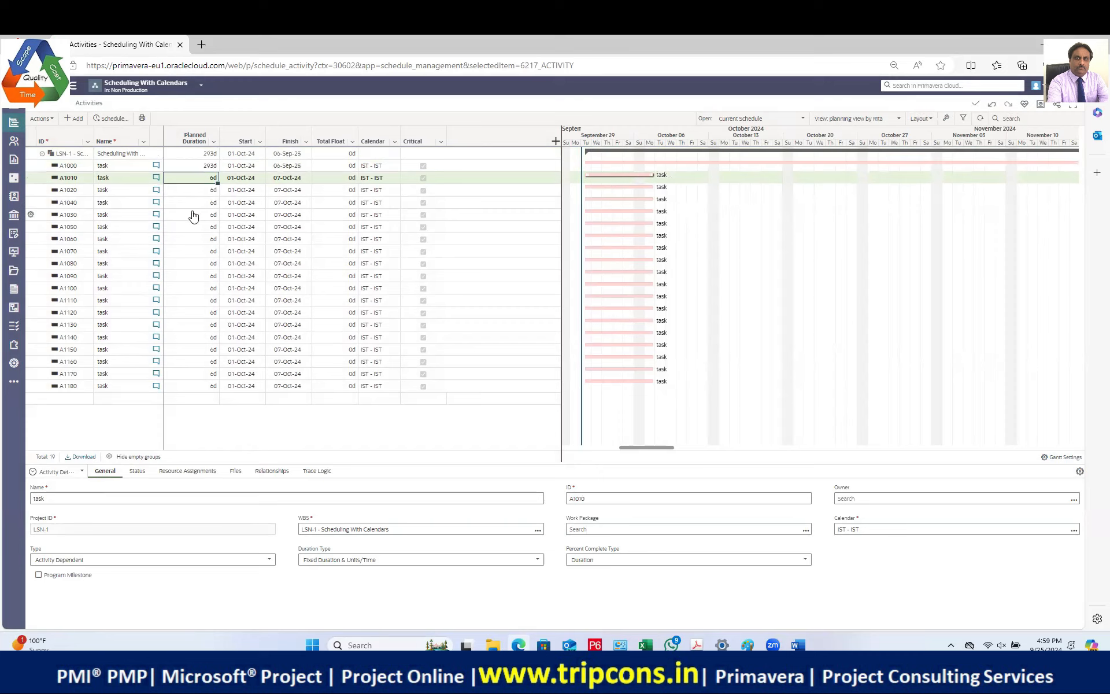
click(111, 119)
click(716, 357)
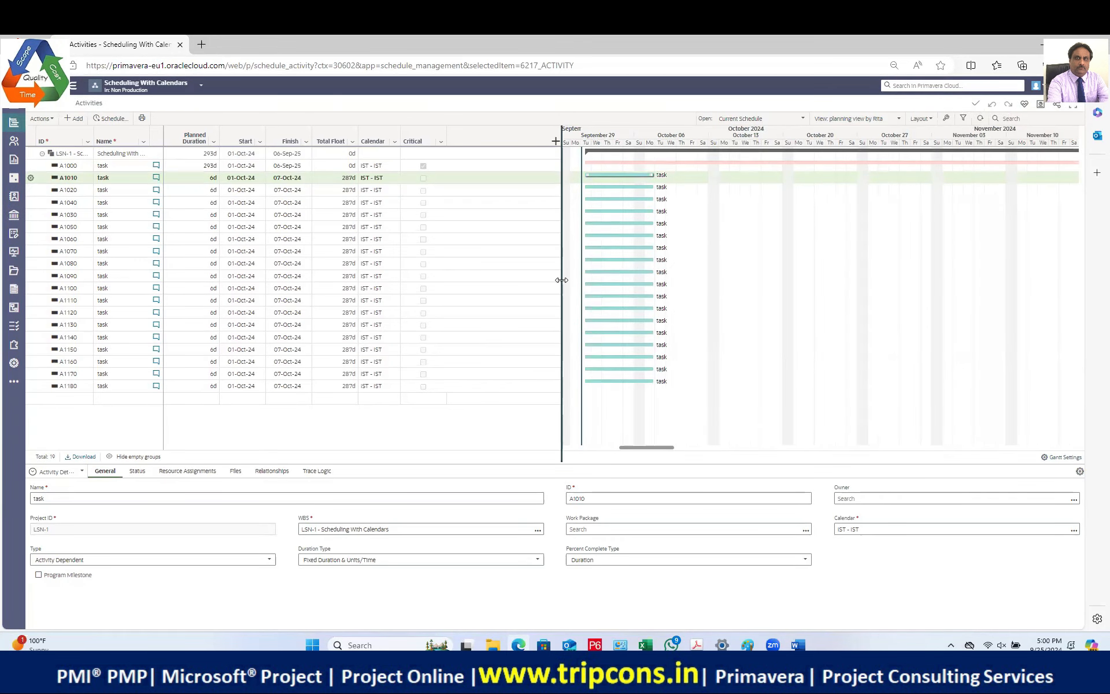
Step: Widen the Gantt chart beside the grid and return to the project home page
drag(562, 279, 480, 261)
drag(608, 447, 675, 456)
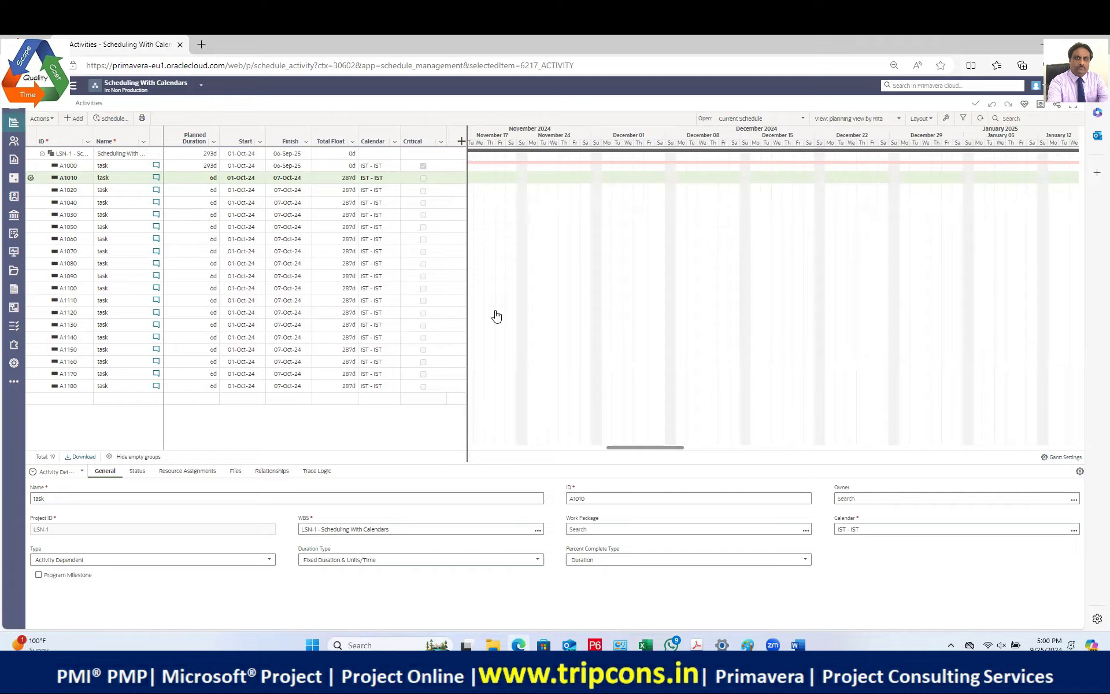
click(13, 104)
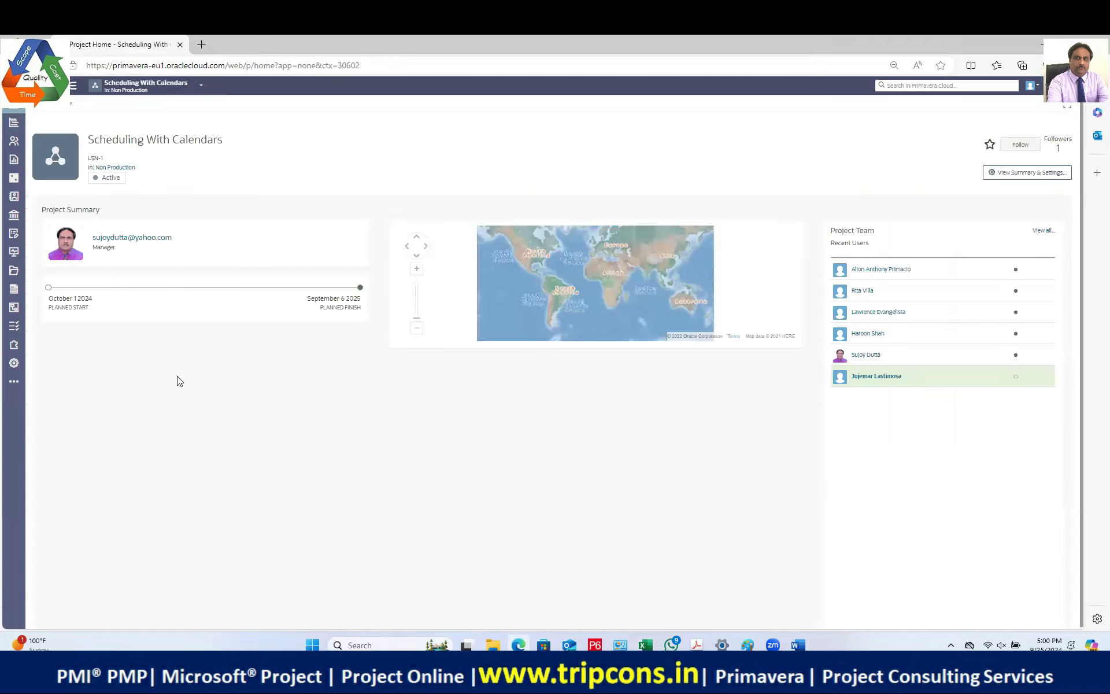
Step: Save the UAE 1 calendar under workspace Dictionaries > Calendars and refresh the project home
click(14, 381)
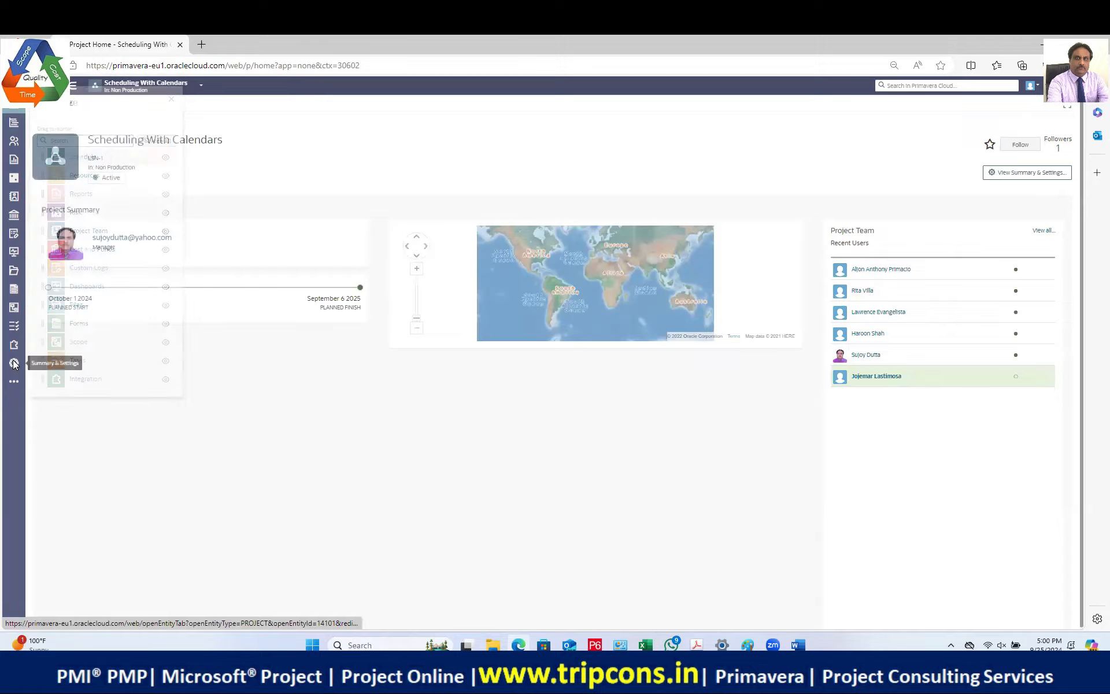
click(14, 363)
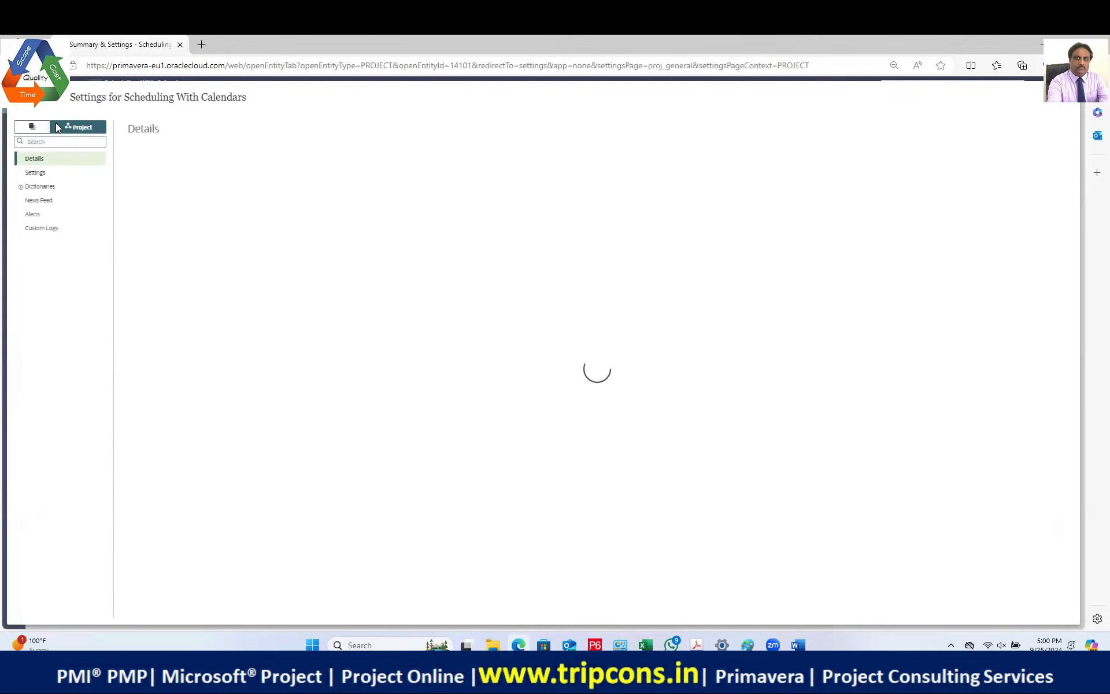
click(29, 126)
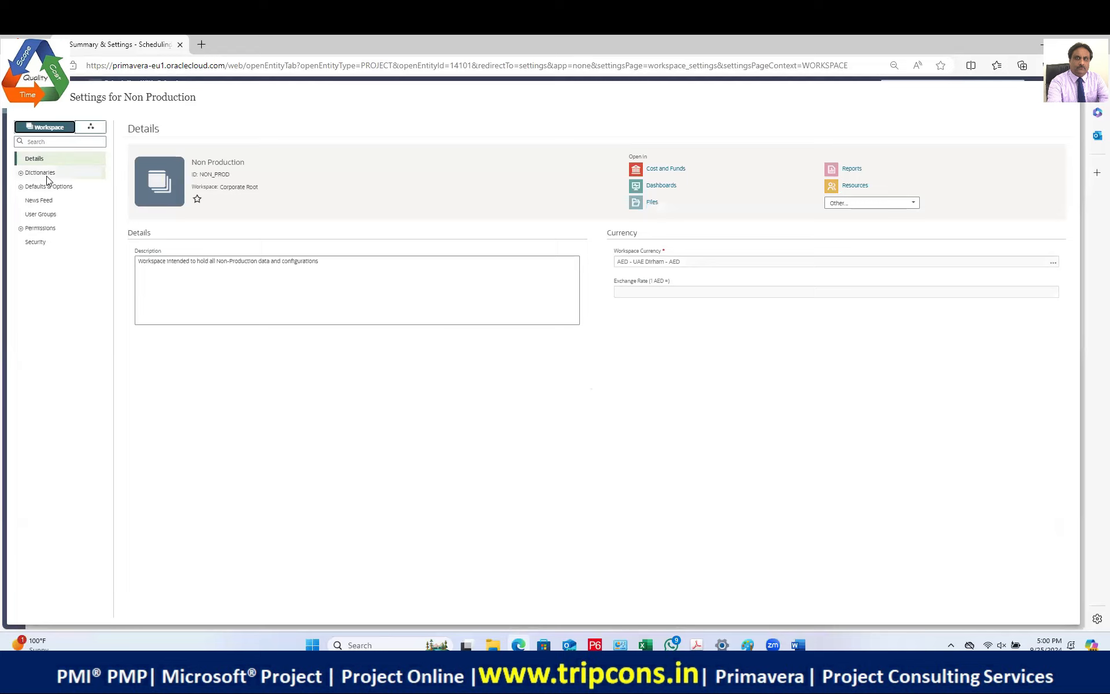
click(21, 173)
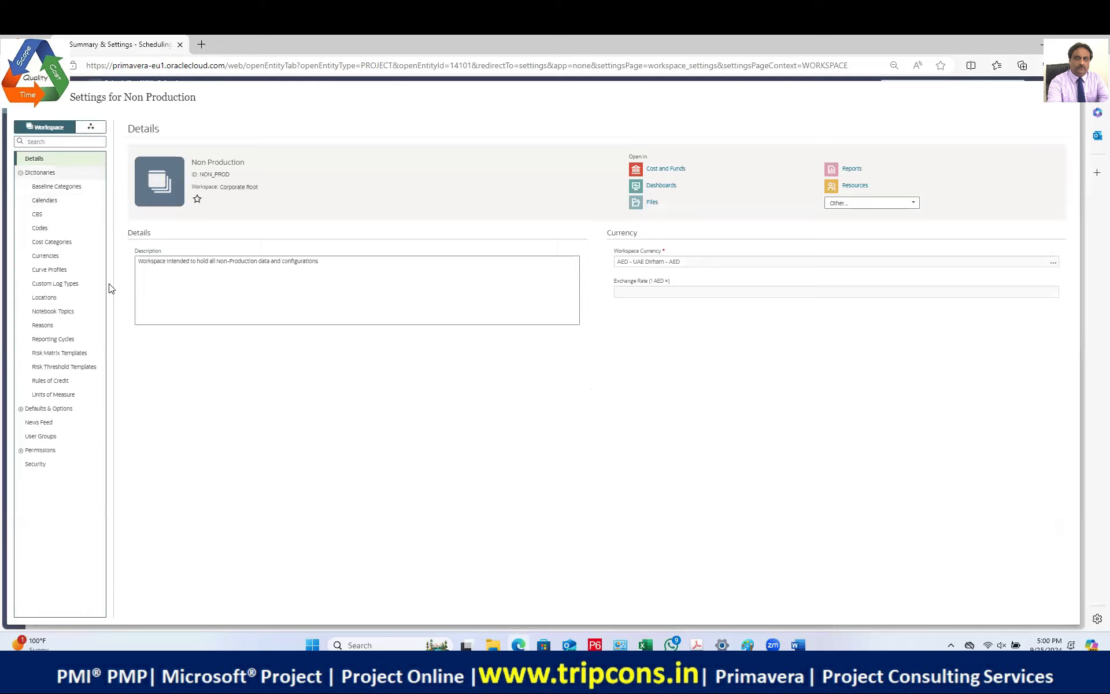
click(45, 203)
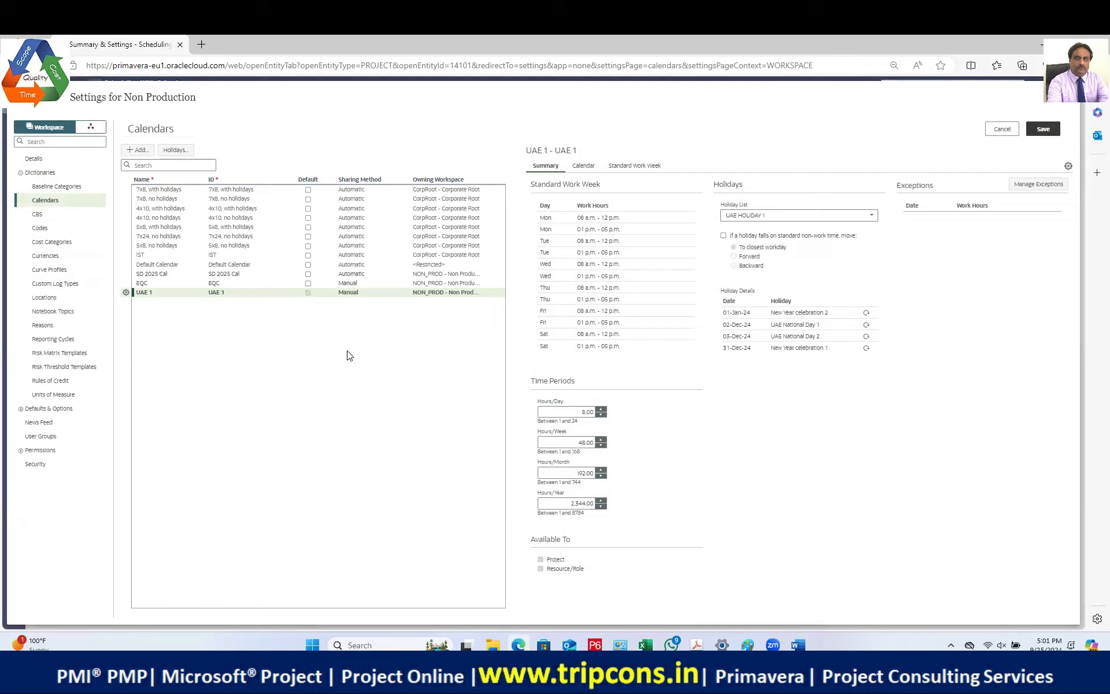
click(1042, 128)
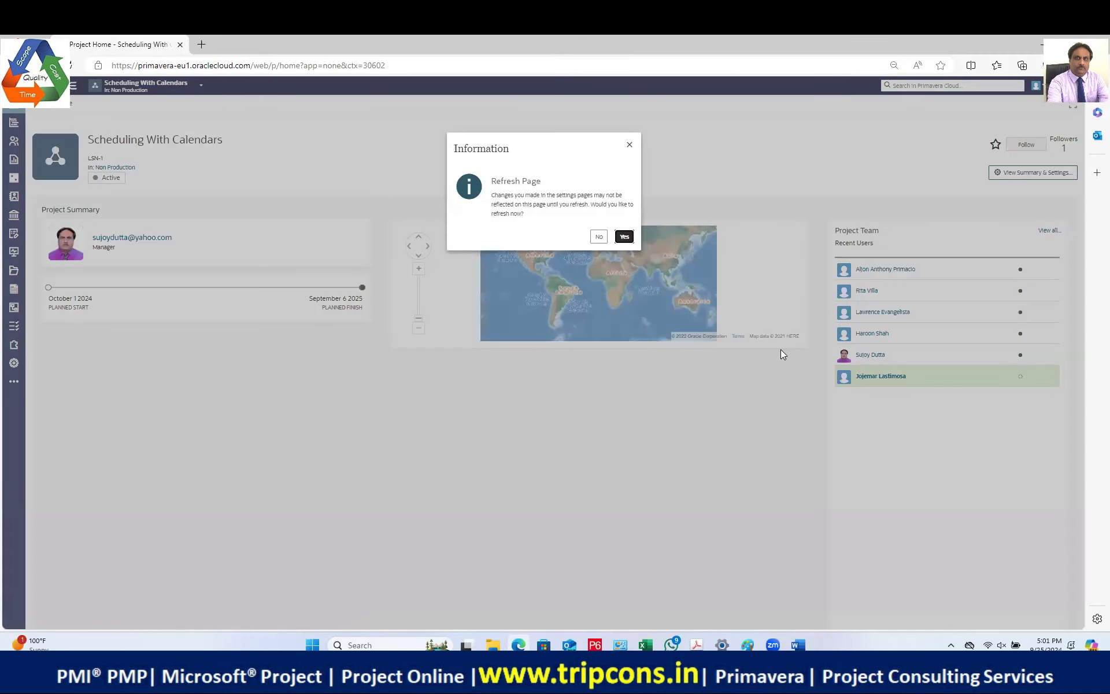
click(624, 237)
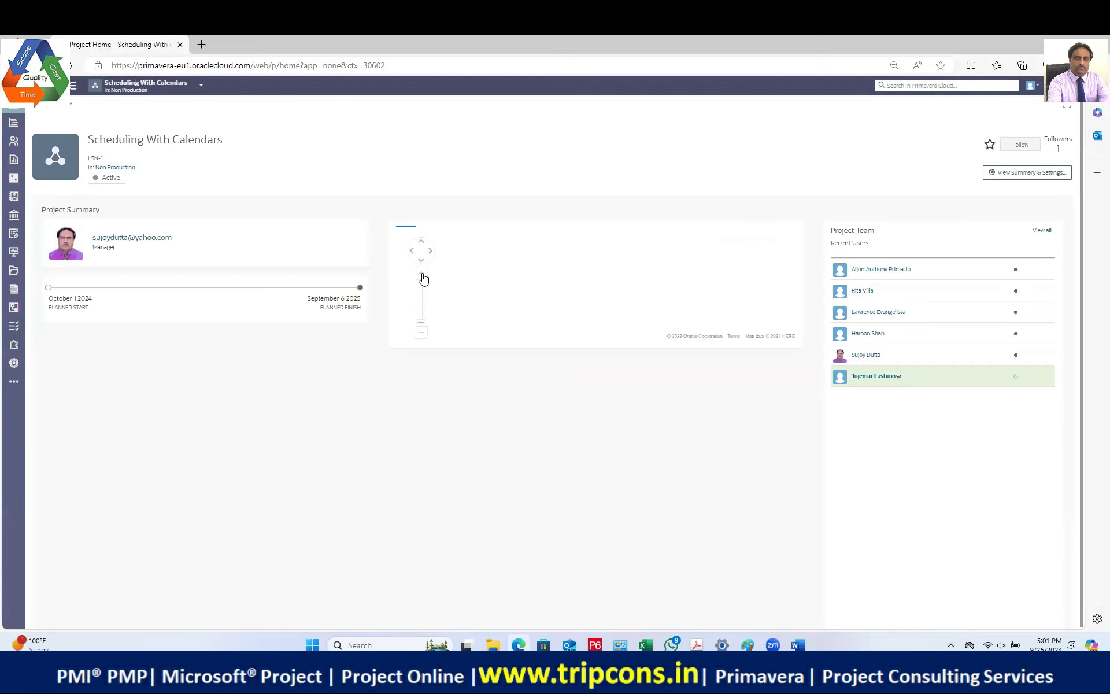
Step: Assign the UAE 1 calendar to activity A1000, pushing its finish to 16-Sep-25
mouse_move(13, 125)
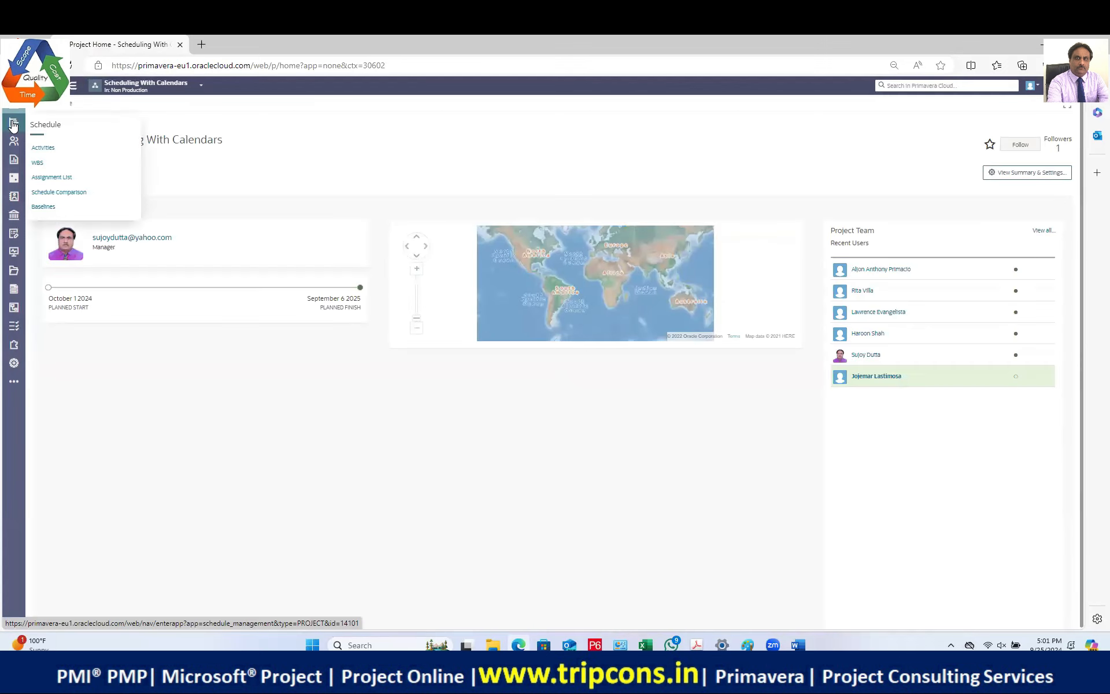
click(43, 148)
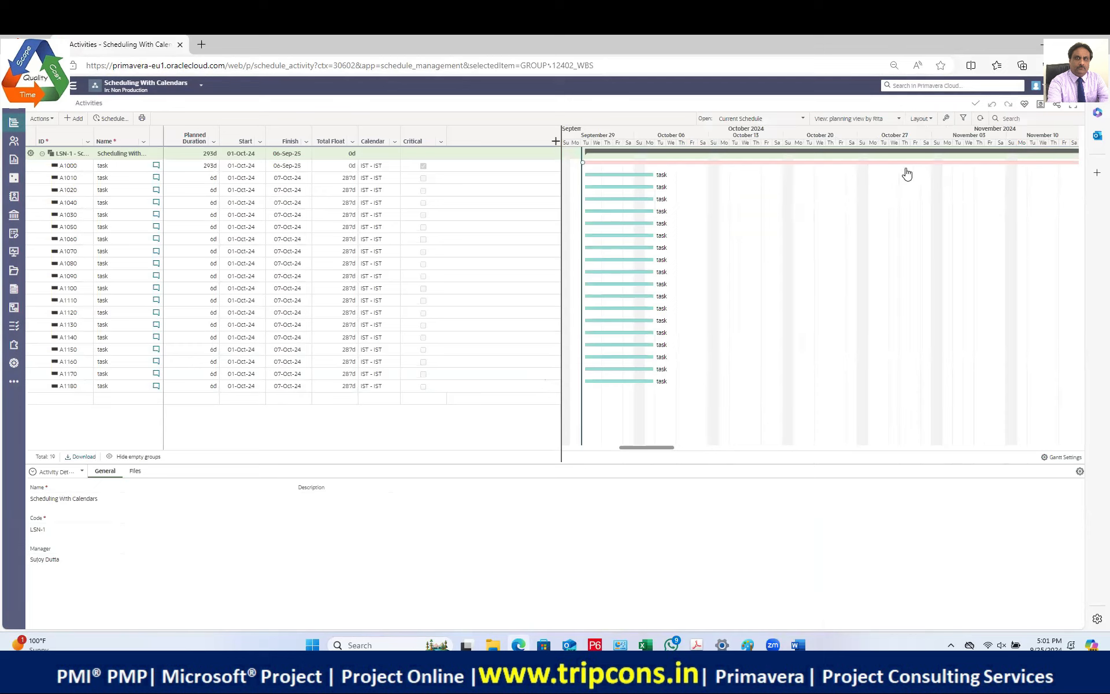
click(379, 168)
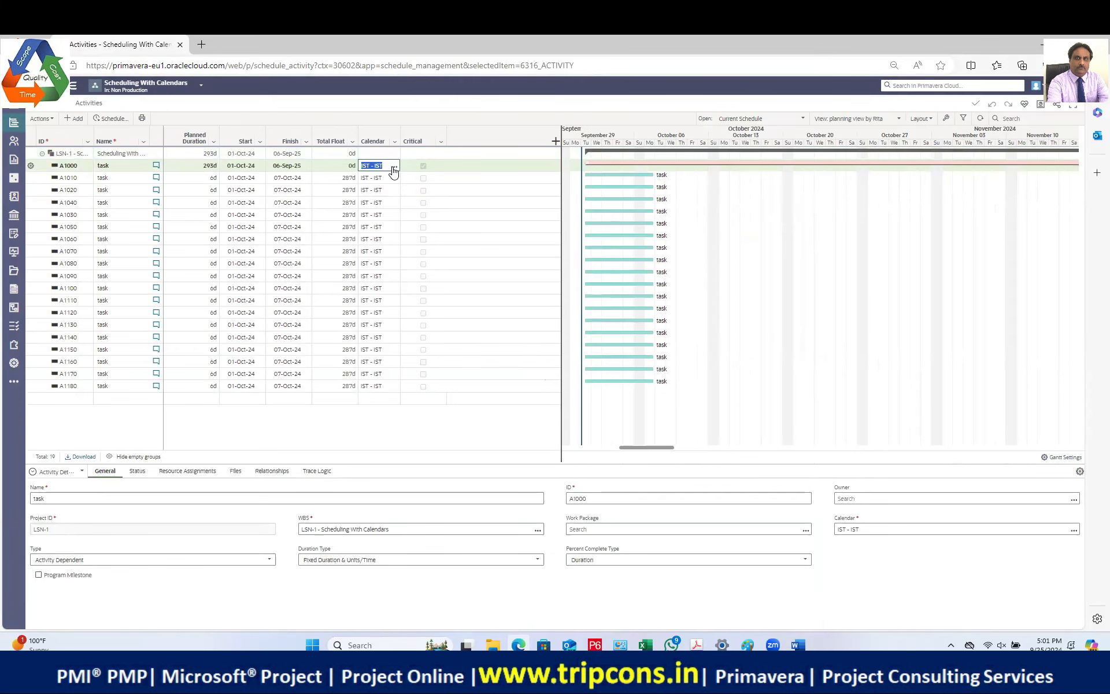
click(393, 167)
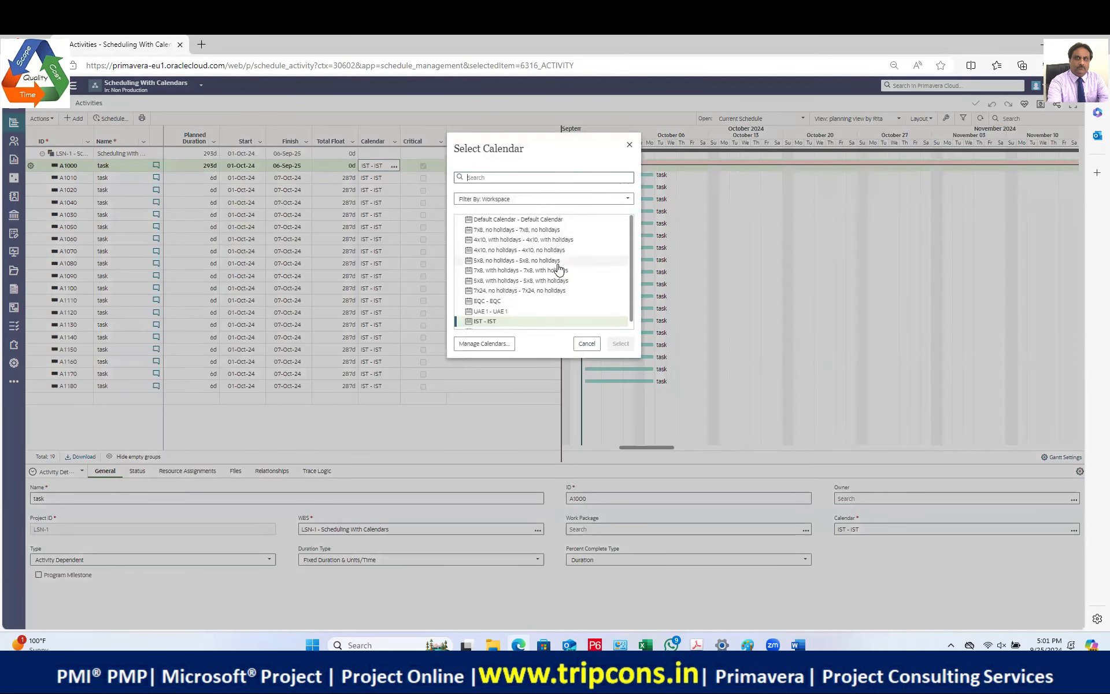
click(502, 312)
click(621, 343)
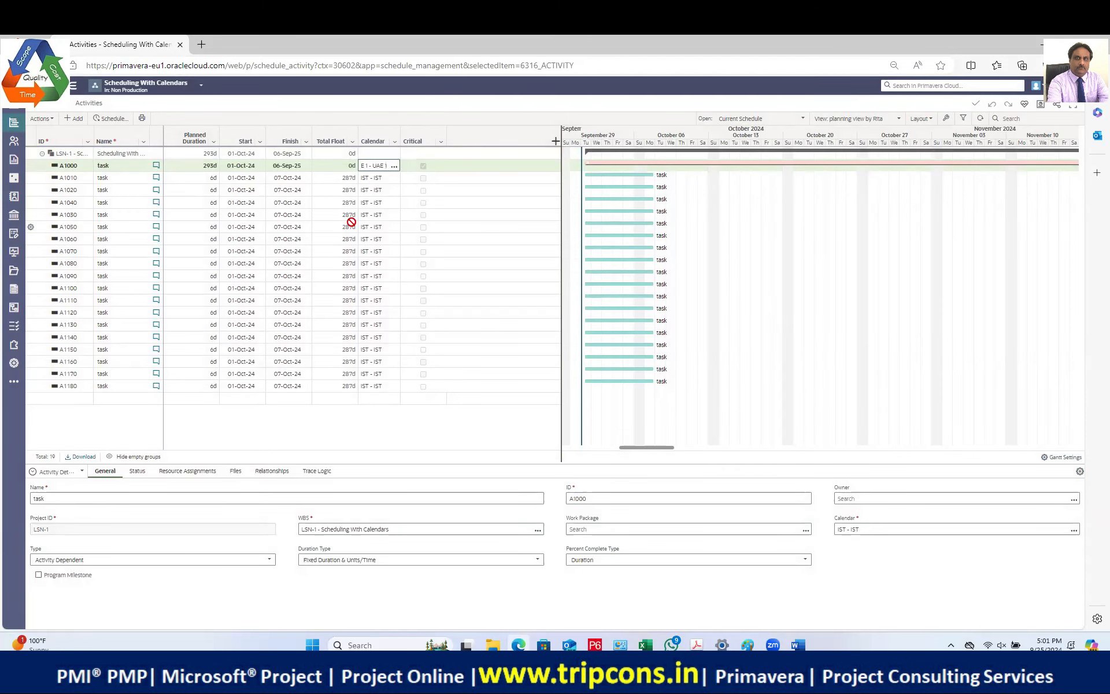
click(440, 203)
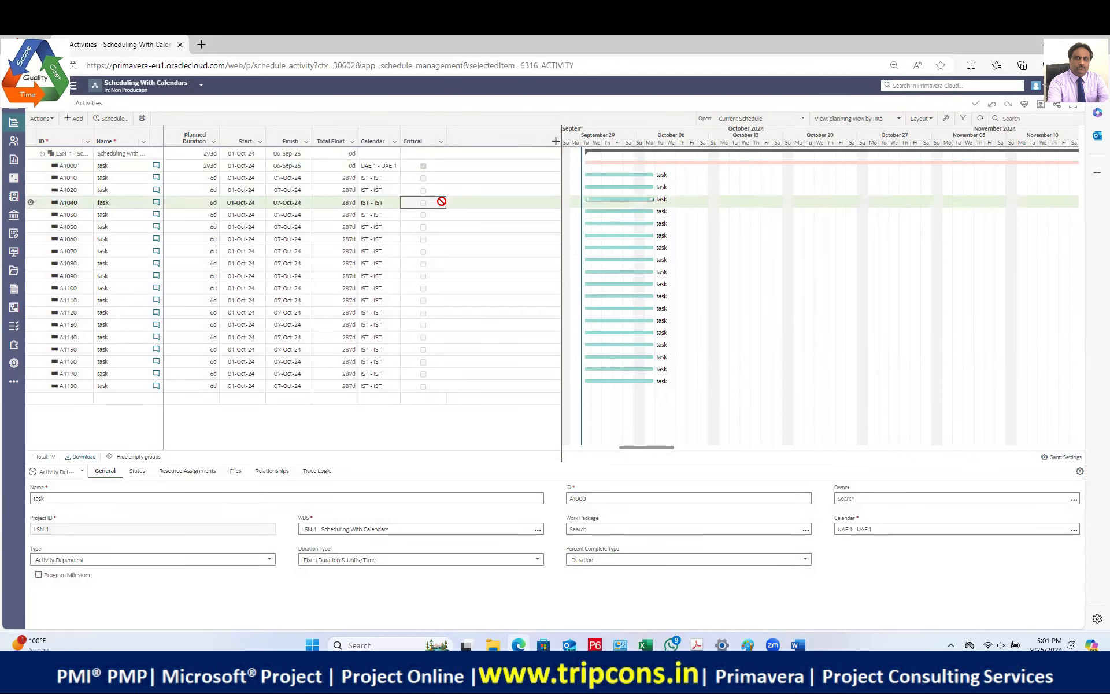
click(386, 167)
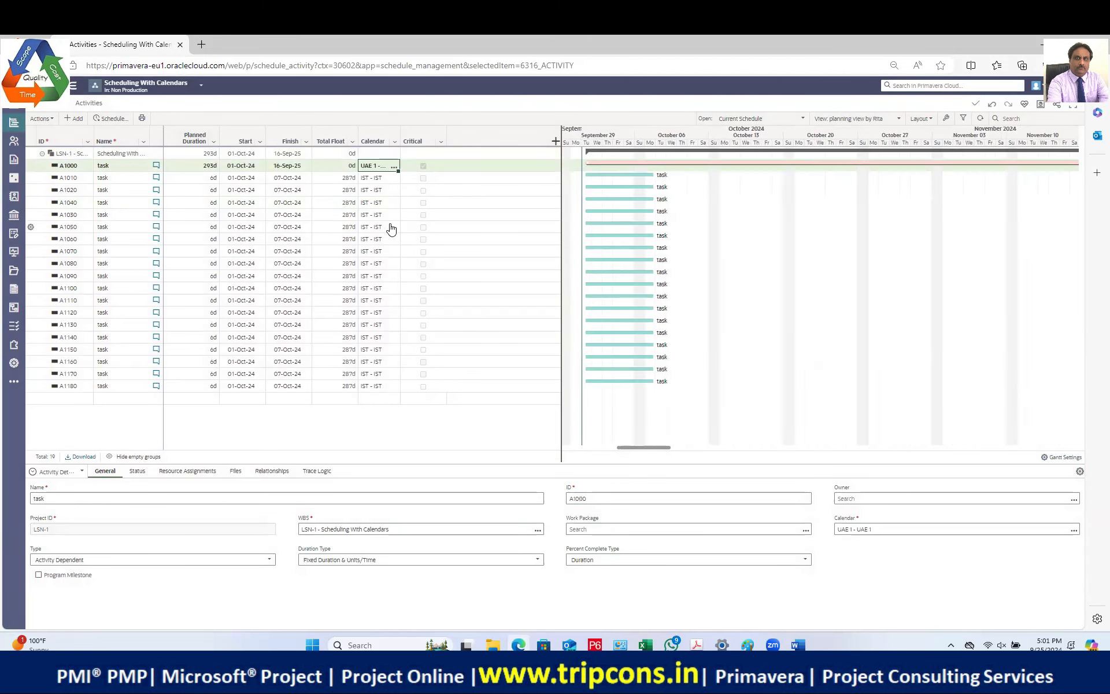
Step: Delete activities A1010 through A1180, then reschedule the remaining A1000 from 01-Oct-24
click(70, 181)
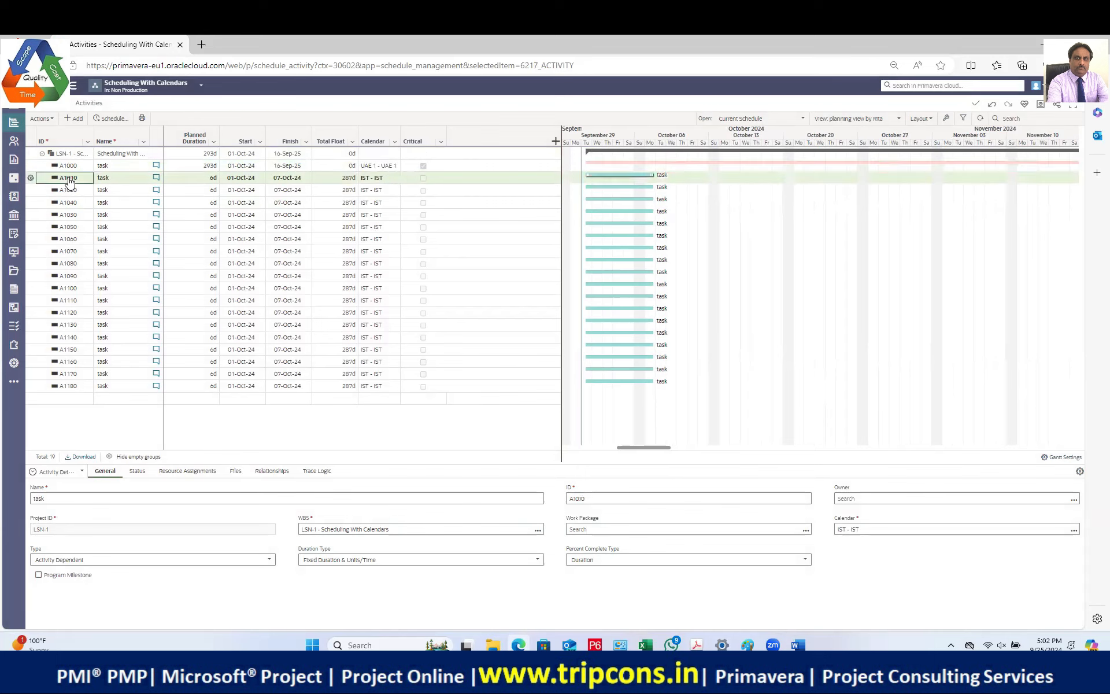
key(shift+Down)
key(shift+Down)
key(shift+Down)
key(shift+Down)
key(shift+Down)
key(shift+Down)
key(shift+Down)
key(shift+Down)
key(shift+Down)
key(shift+Down)
key(shift+Down)
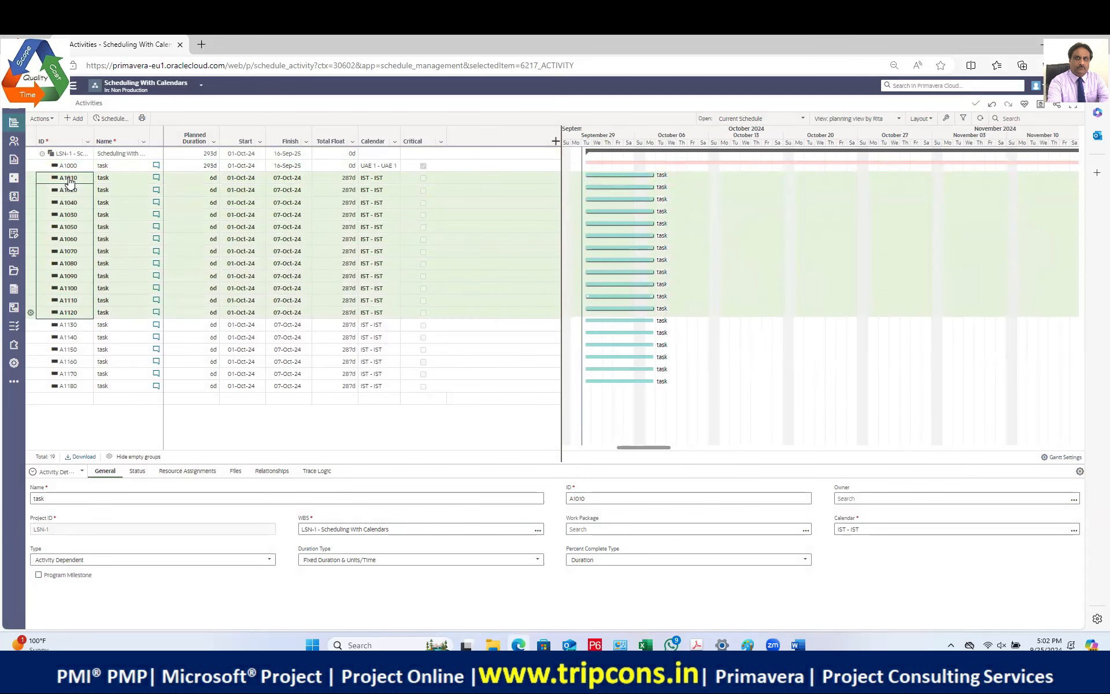
key(shift+Down)
key(shift+Down)
key(shift+Down)
key(shift+Down)
key(shift+Down)
key(Delete)
click(624, 255)
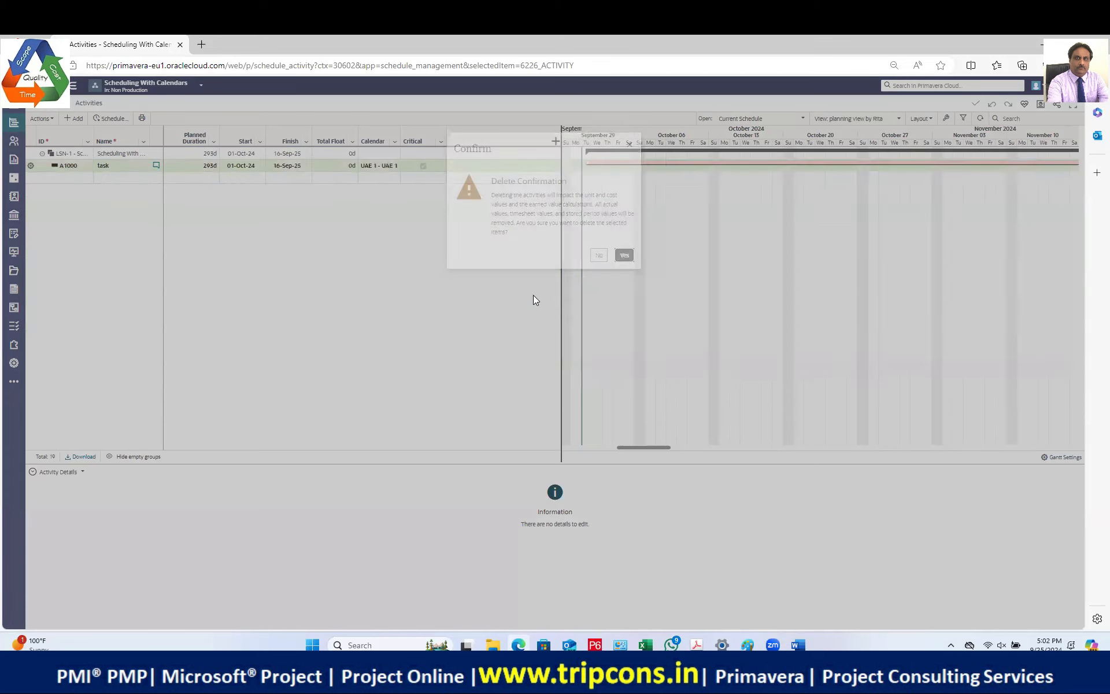
click(95, 122)
click(649, 404)
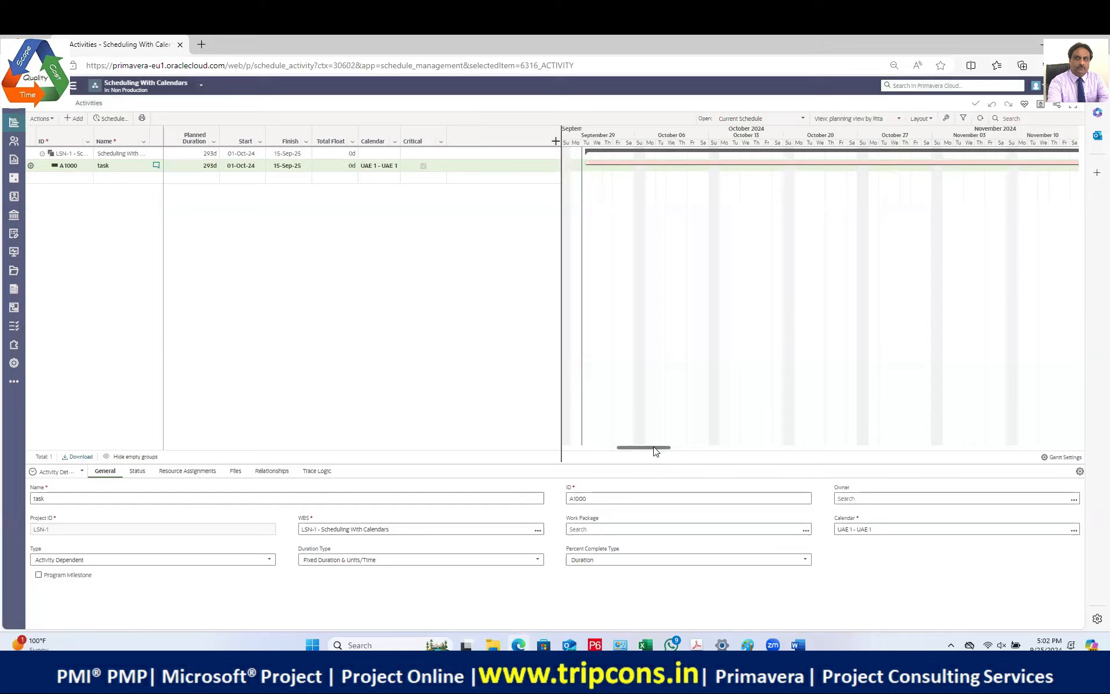
Step: Scroll the Gantt chart right to see A1000's bar running to 15-Sep-25
drag(659, 448, 717, 451)
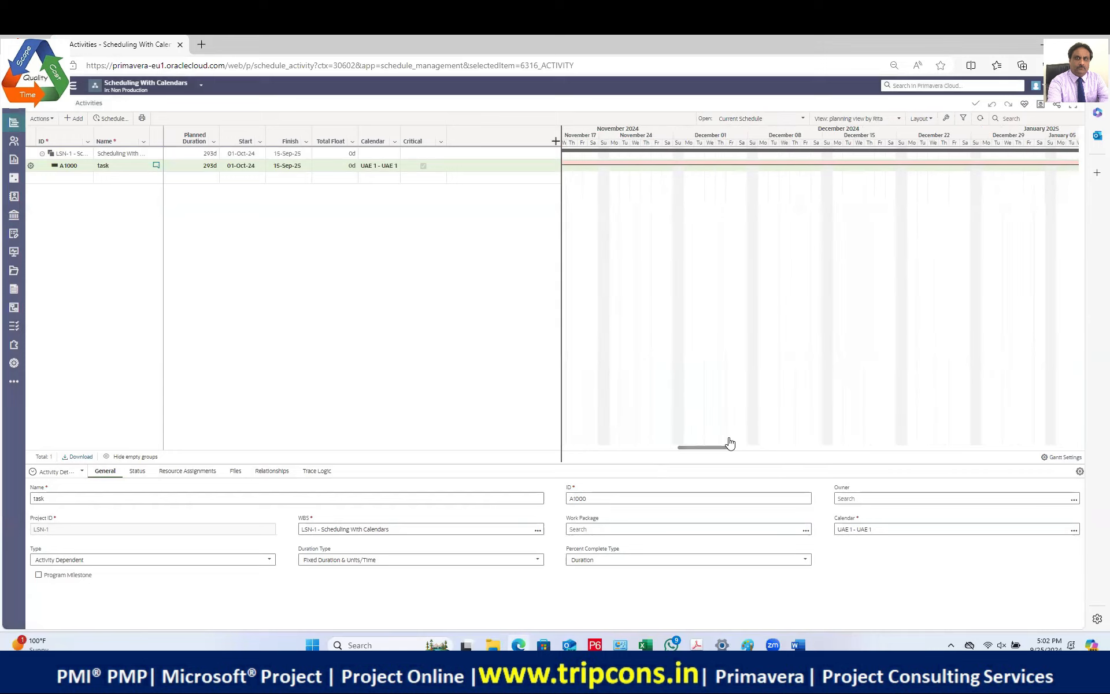
drag(719, 449, 1078, 452)
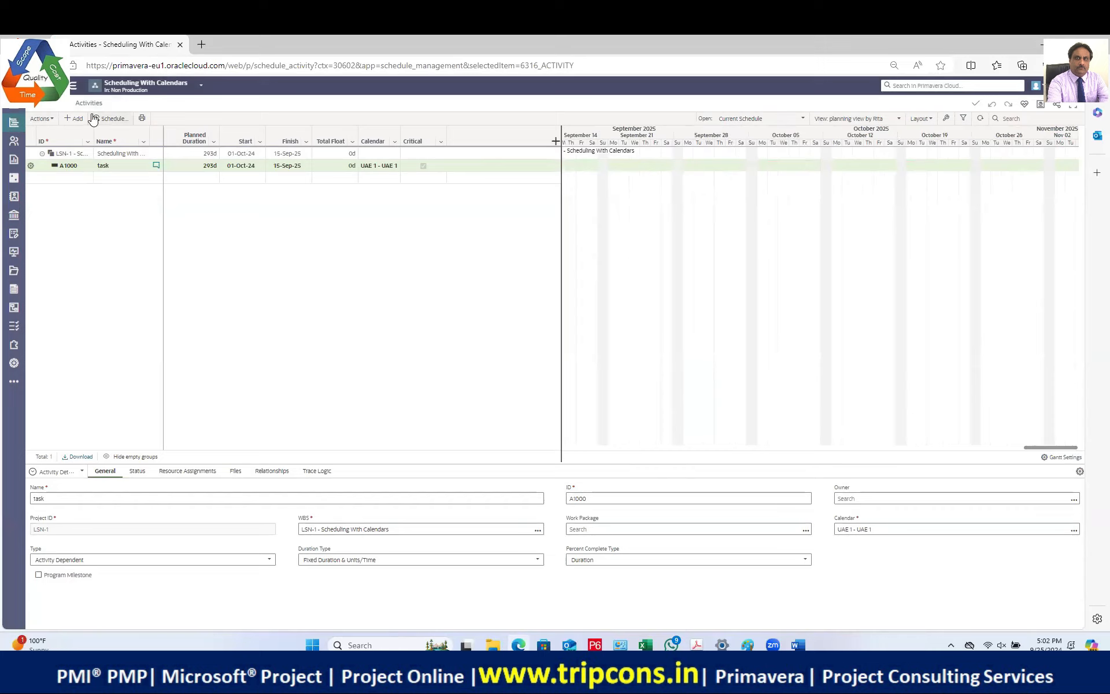
Step: Display the UAE 1 workspace calendar's details: 48 hours/week and four UAE holidays
click(14, 362)
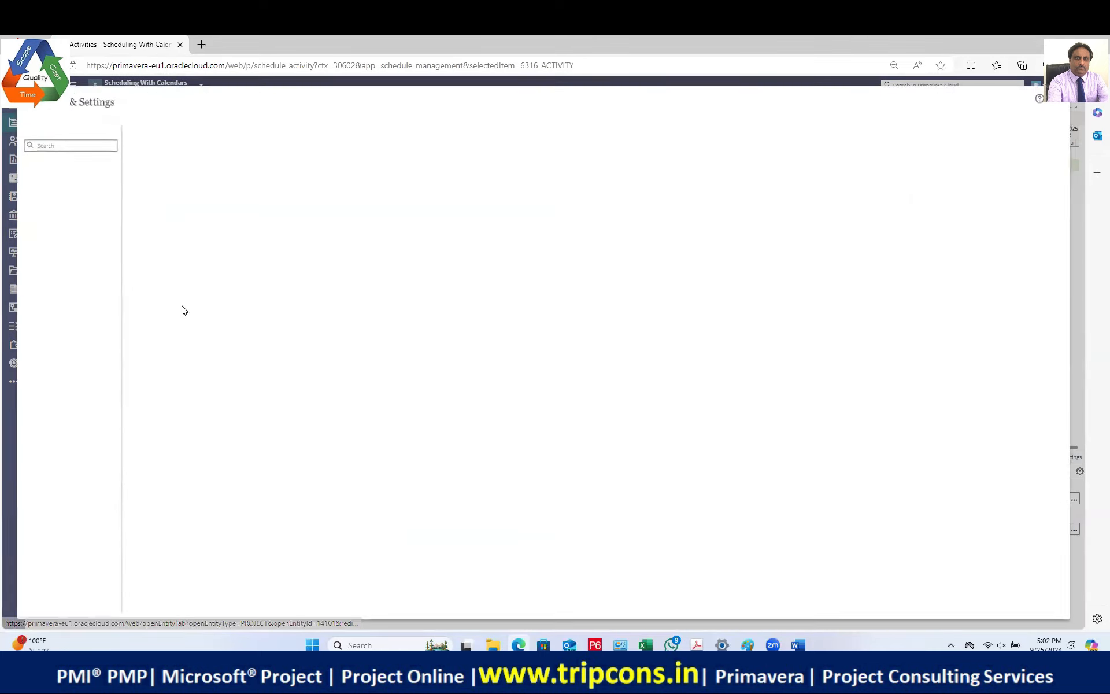
click(21, 187)
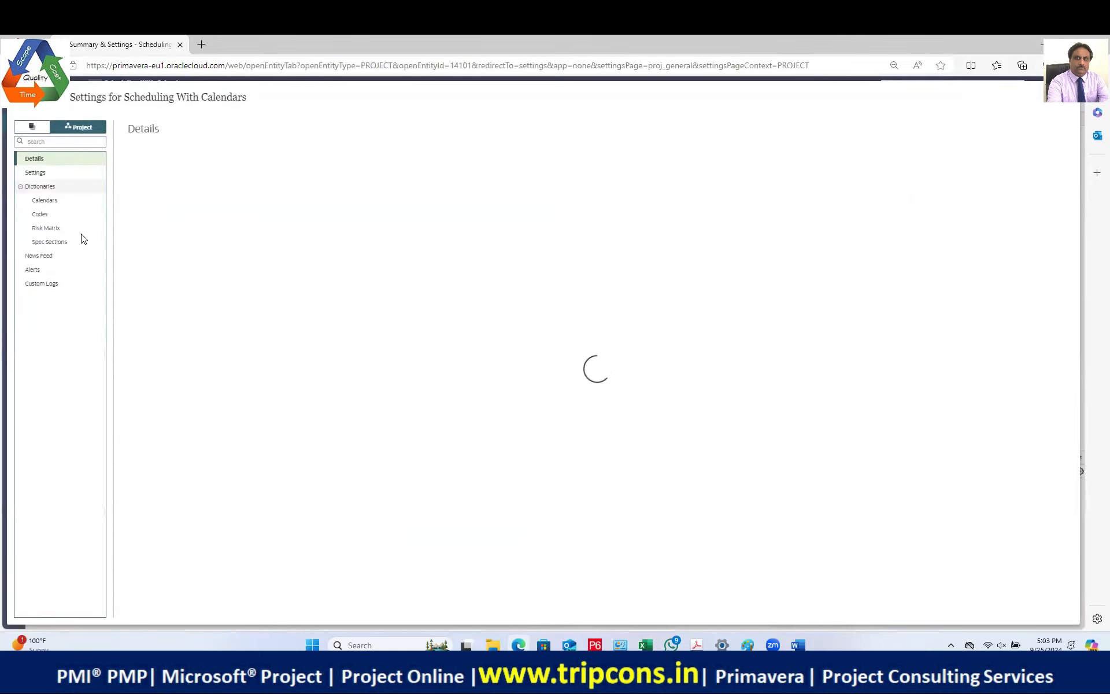
click(32, 127)
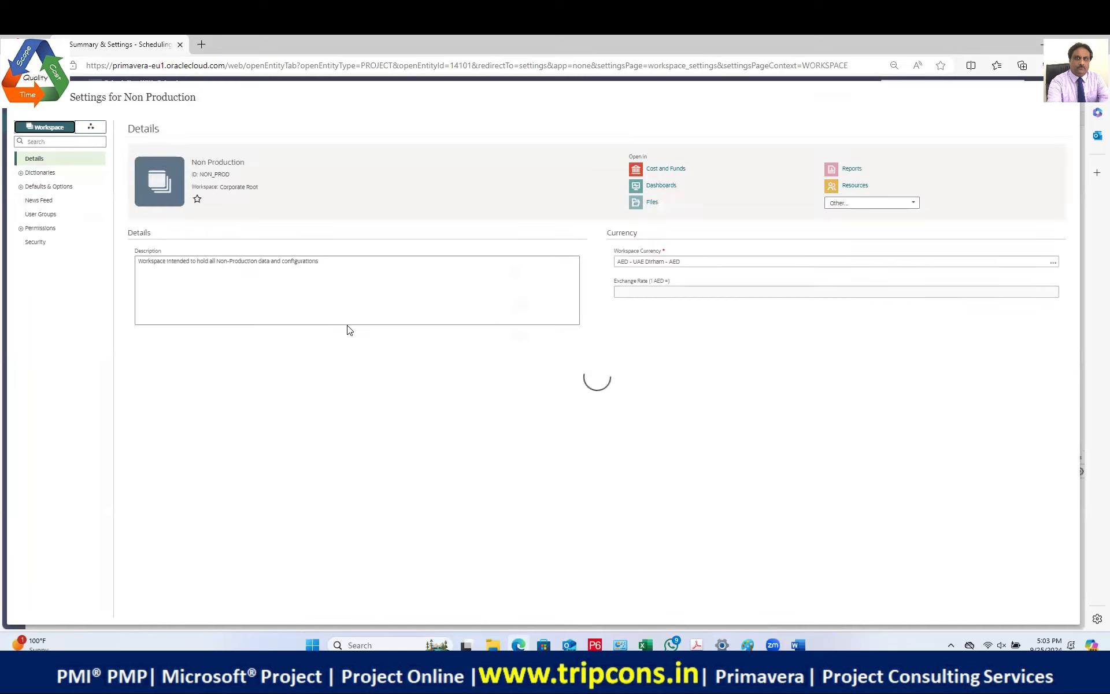
click(21, 173)
click(45, 201)
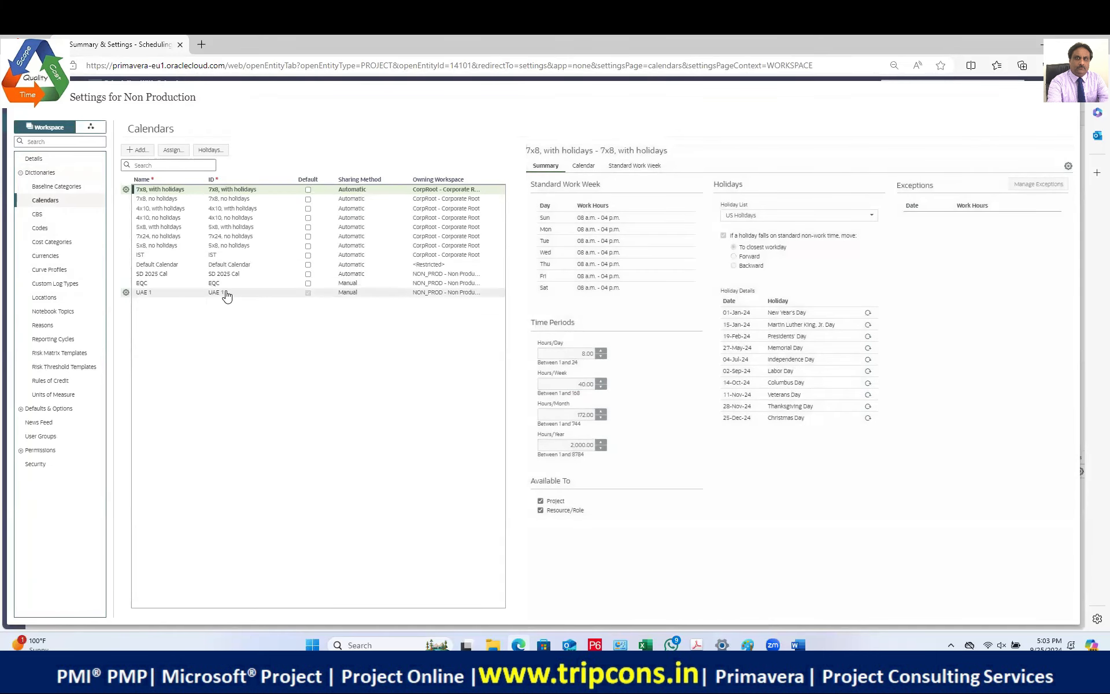
click(226, 293)
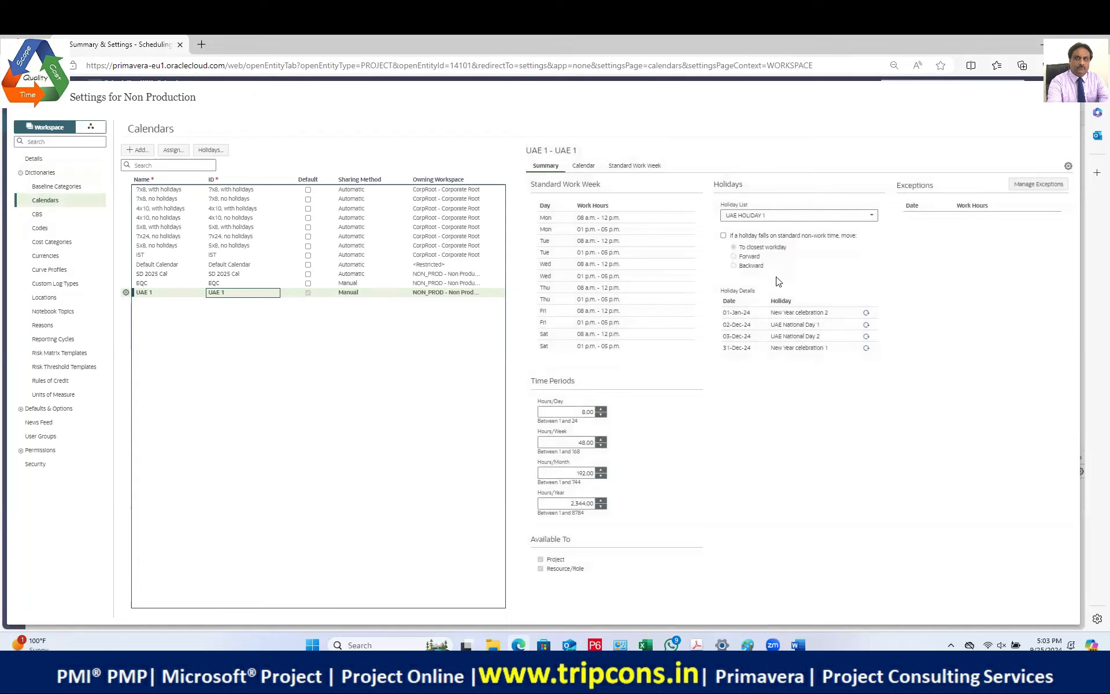
Step: Review the UAE HOLIDAY 1 dates for New Year celebration 1 and 2 and EID UL FITr 2025, then close the list
click(211, 151)
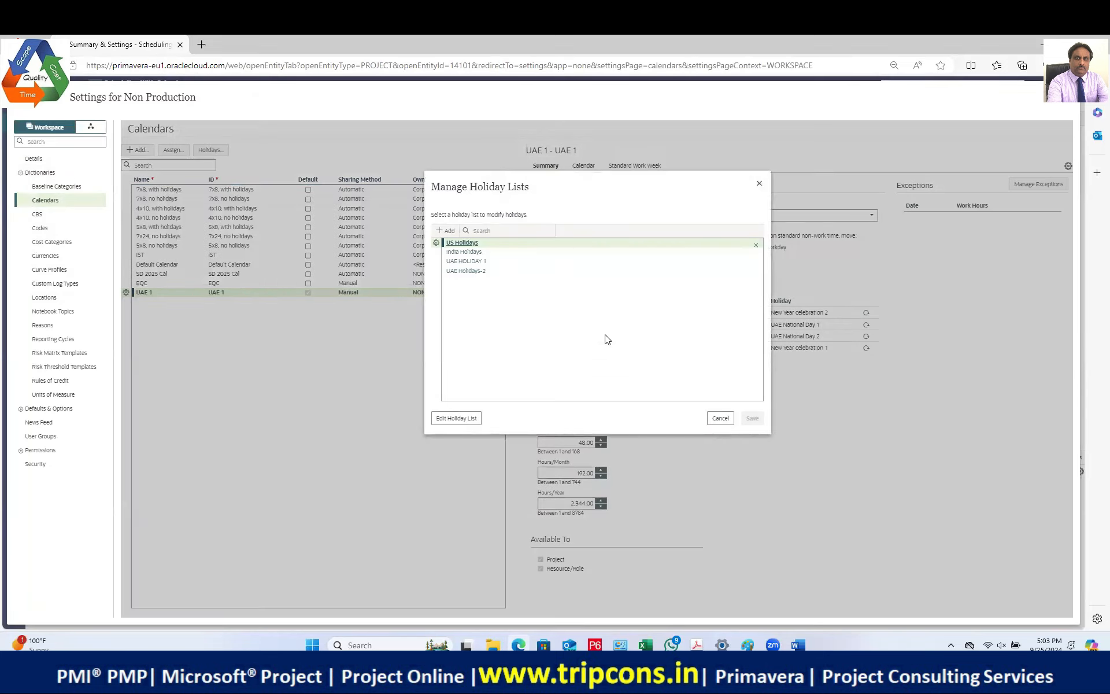
click(482, 261)
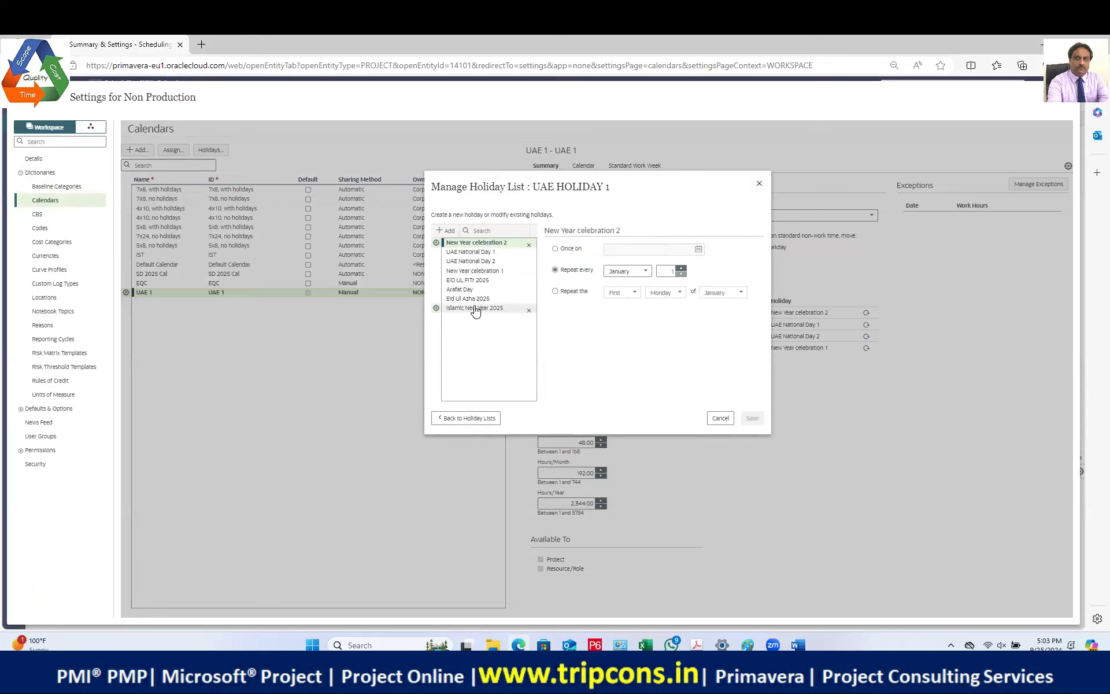
click(475, 270)
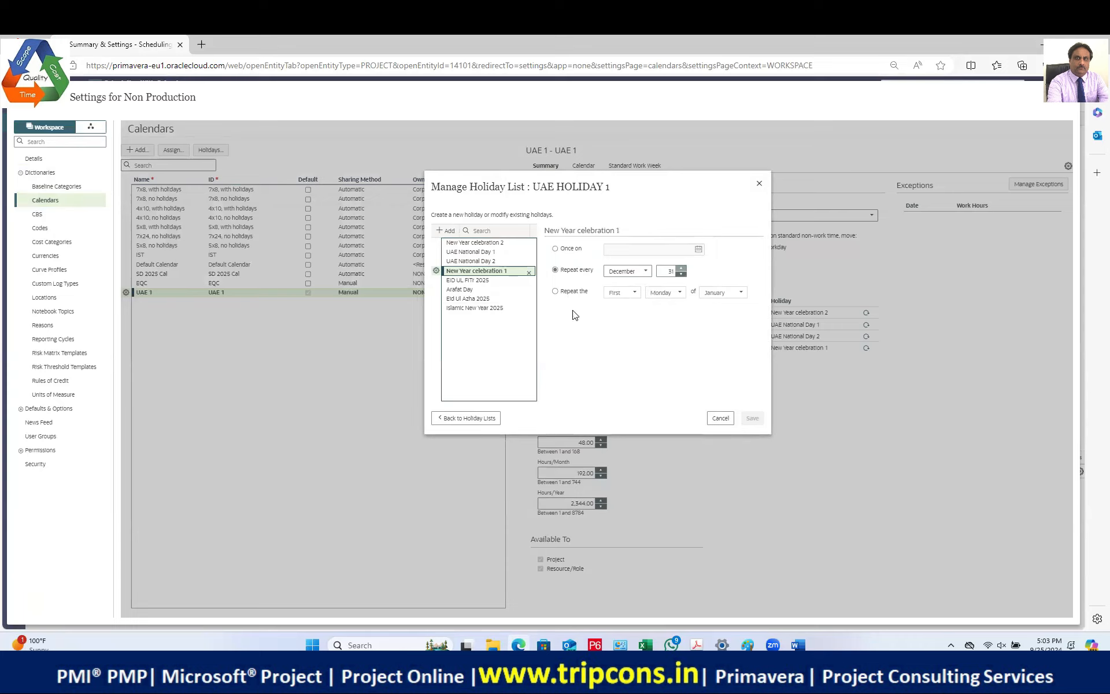
click(496, 244)
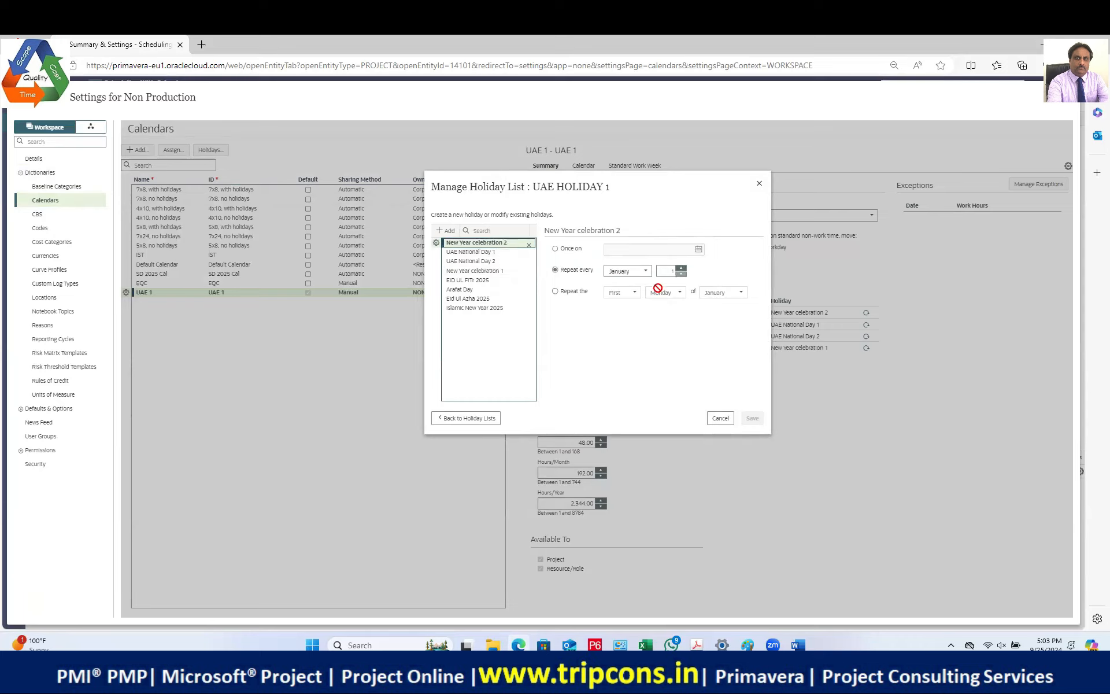
click(475, 271)
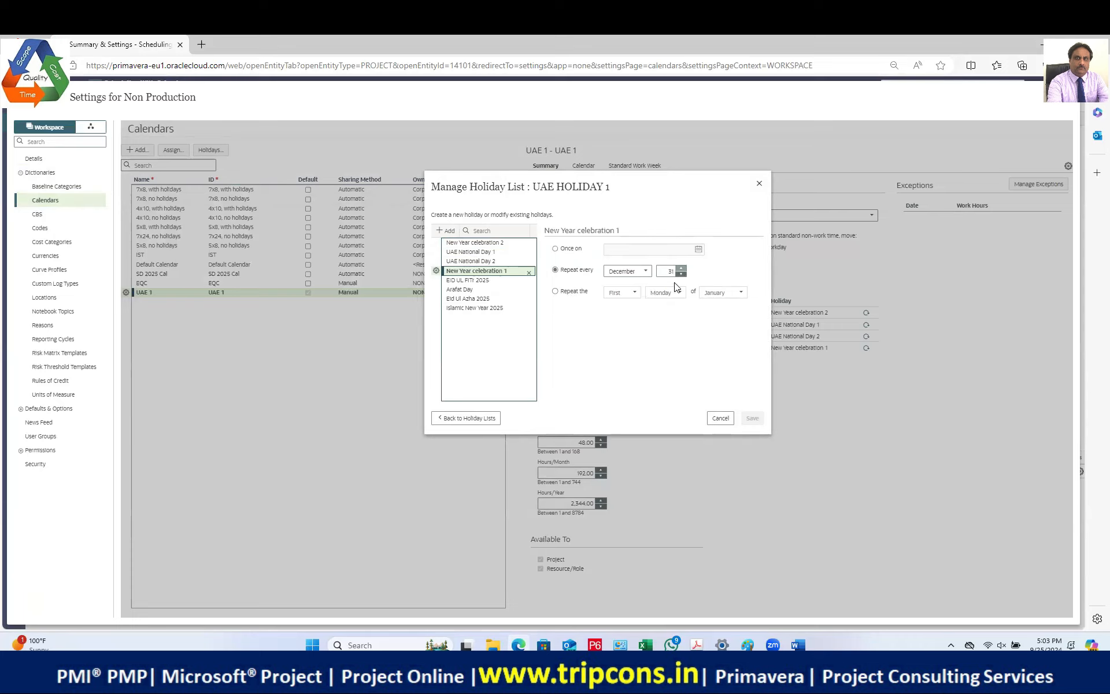
click(485, 283)
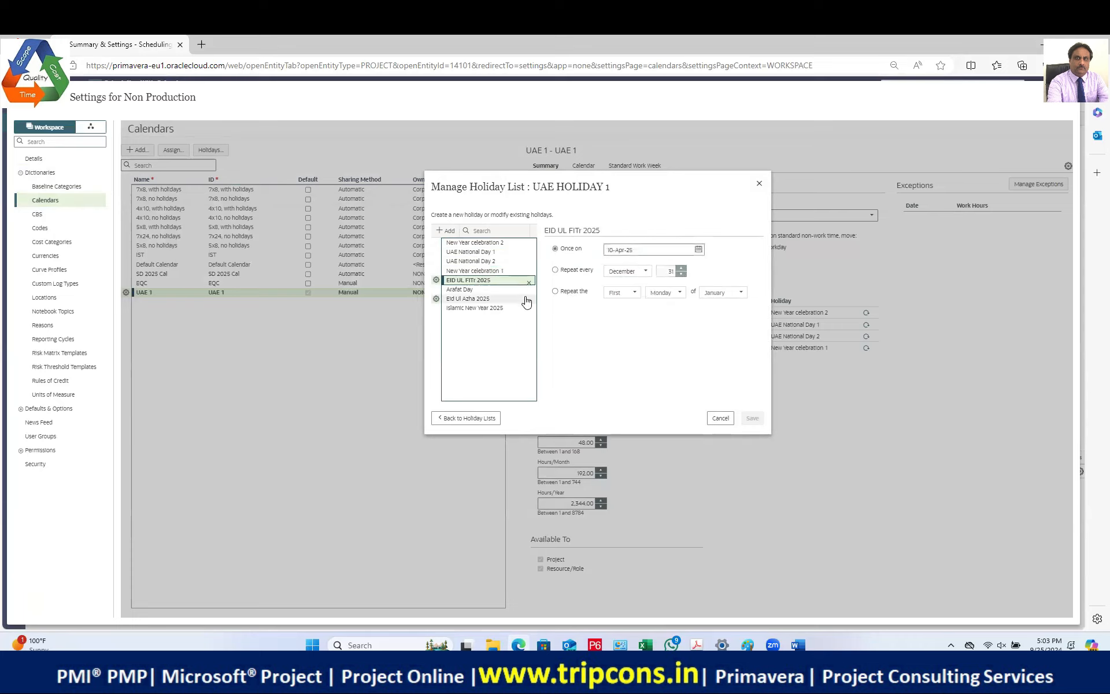
click(759, 183)
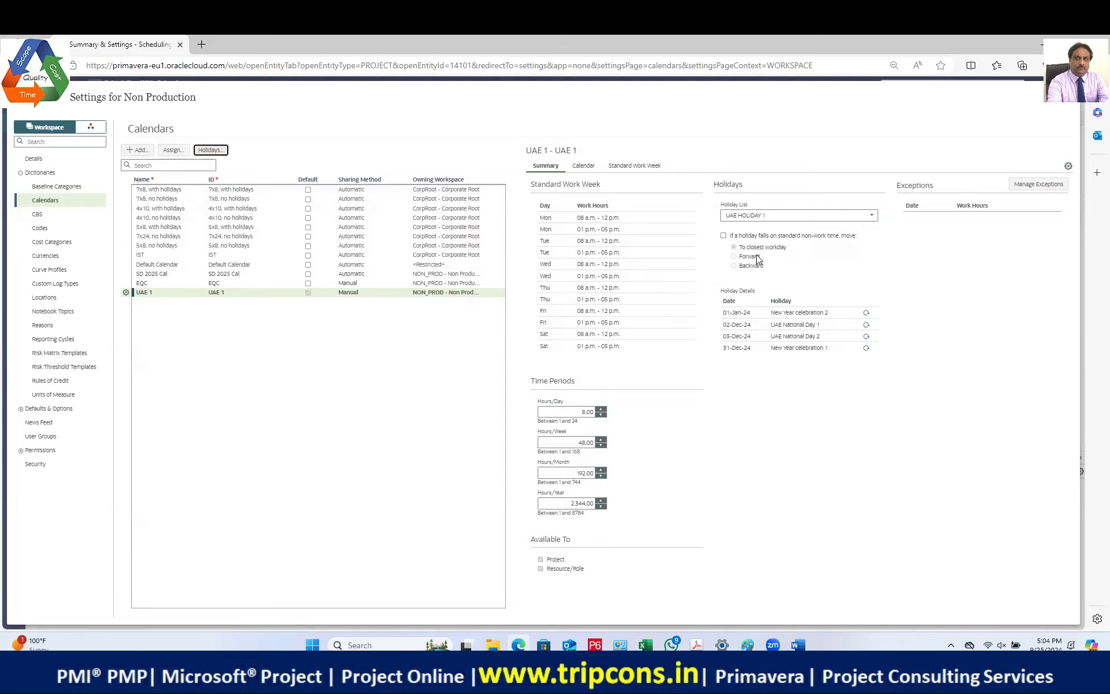
Step: Show UAE 1's calendar month by month to December 2024, then as a year view advanced to 2026
click(584, 167)
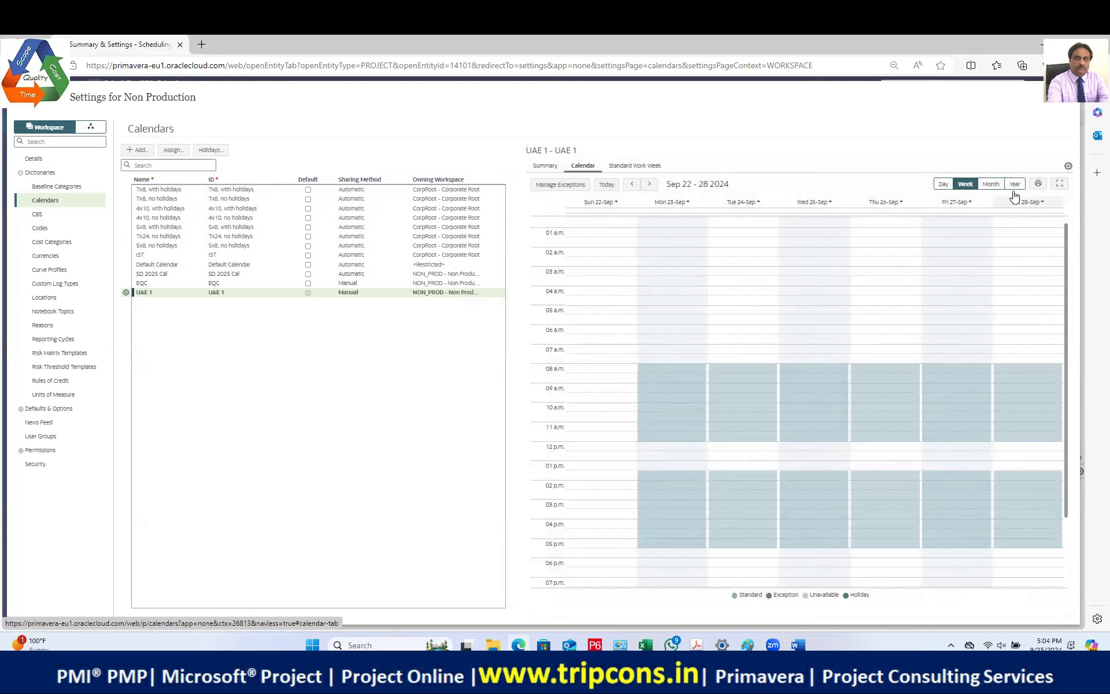
click(990, 184)
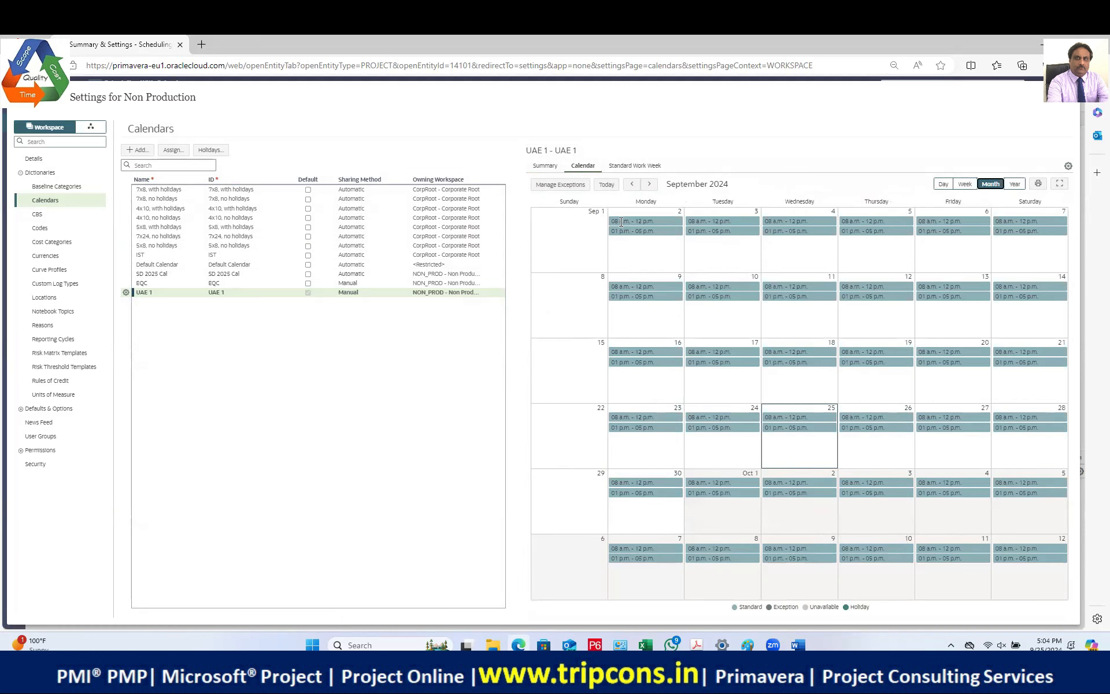
click(649, 184)
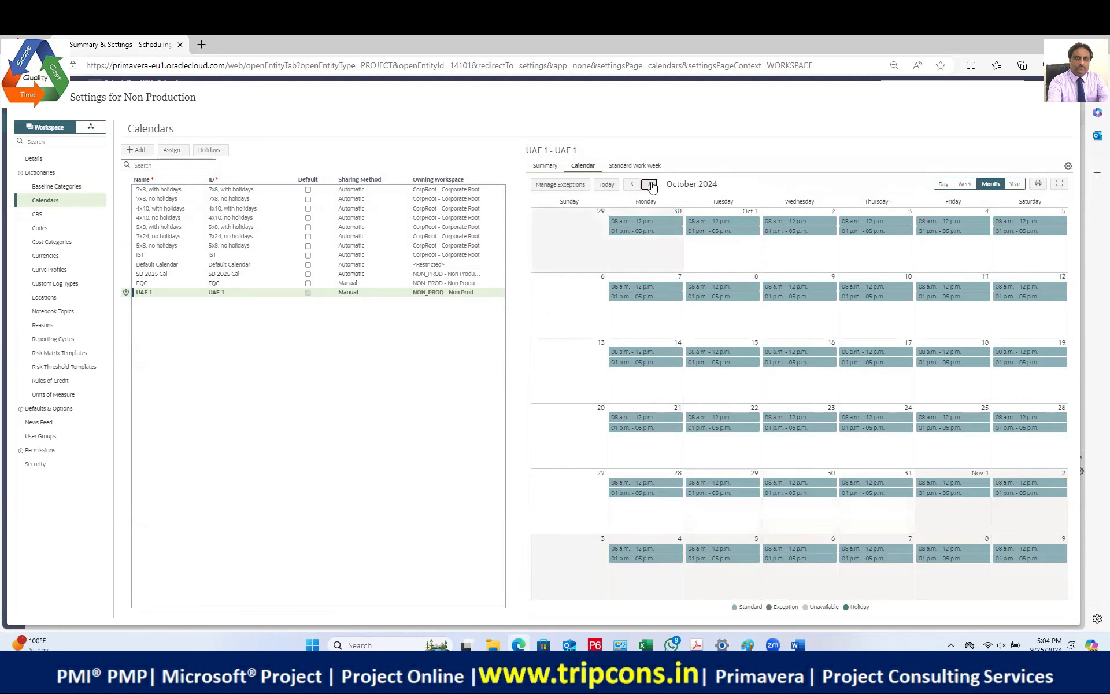
click(650, 184)
click(650, 184)
click(649, 184)
click(1014, 183)
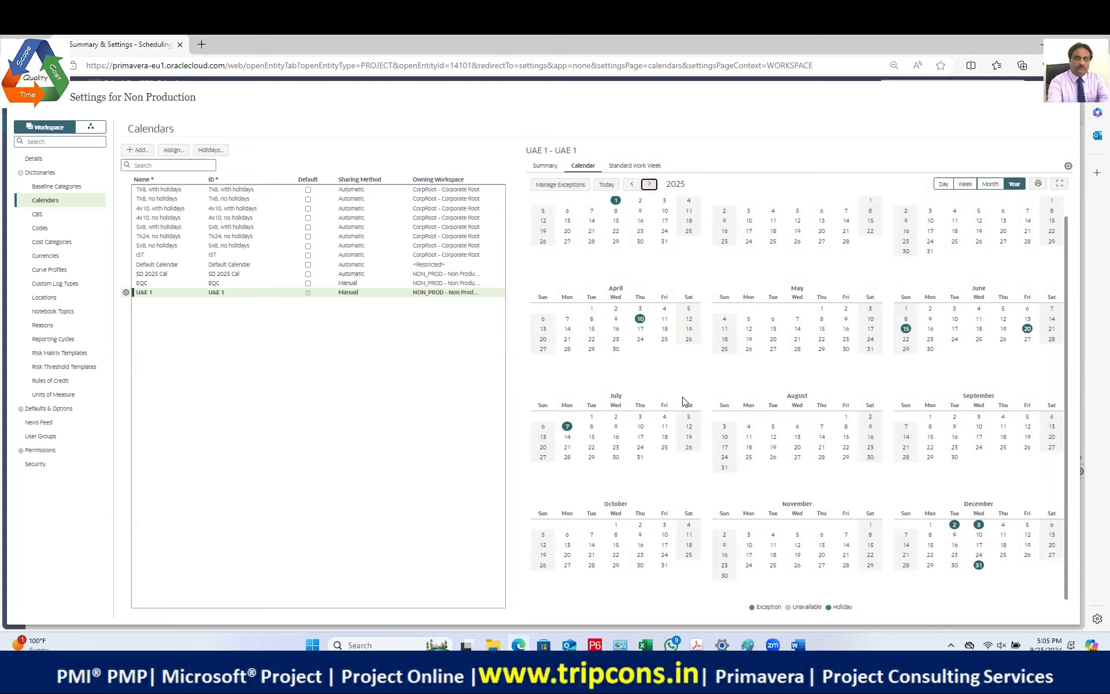
click(648, 184)
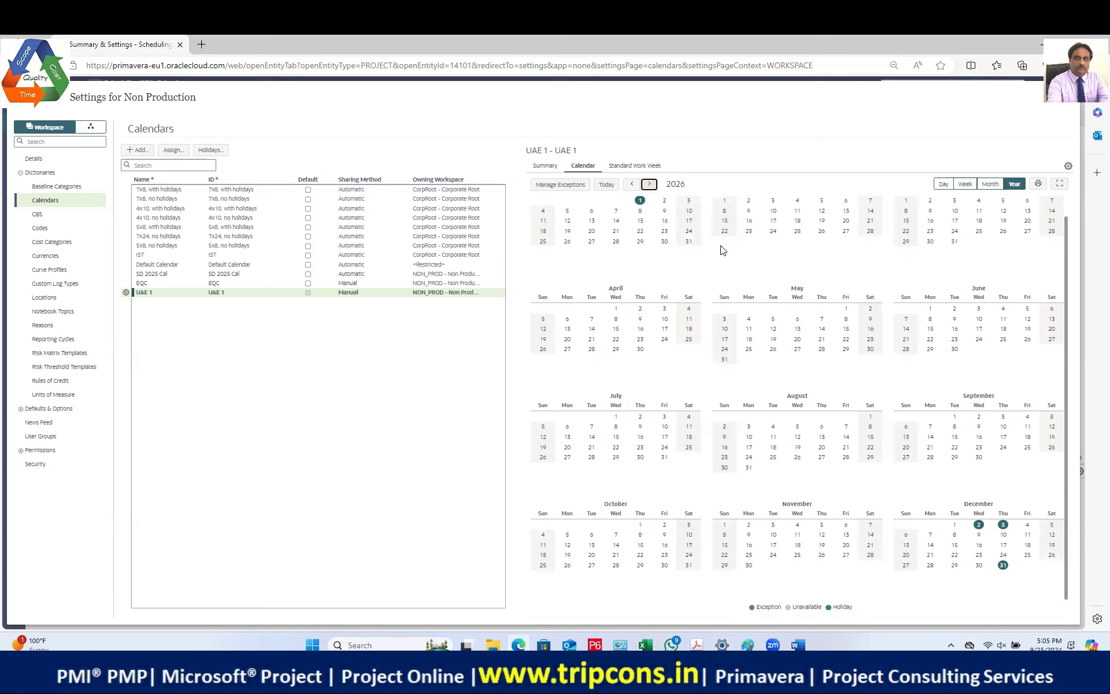
Step: Page the year calendar through 2027 and 2028, then exit settings back to Activities
click(648, 184)
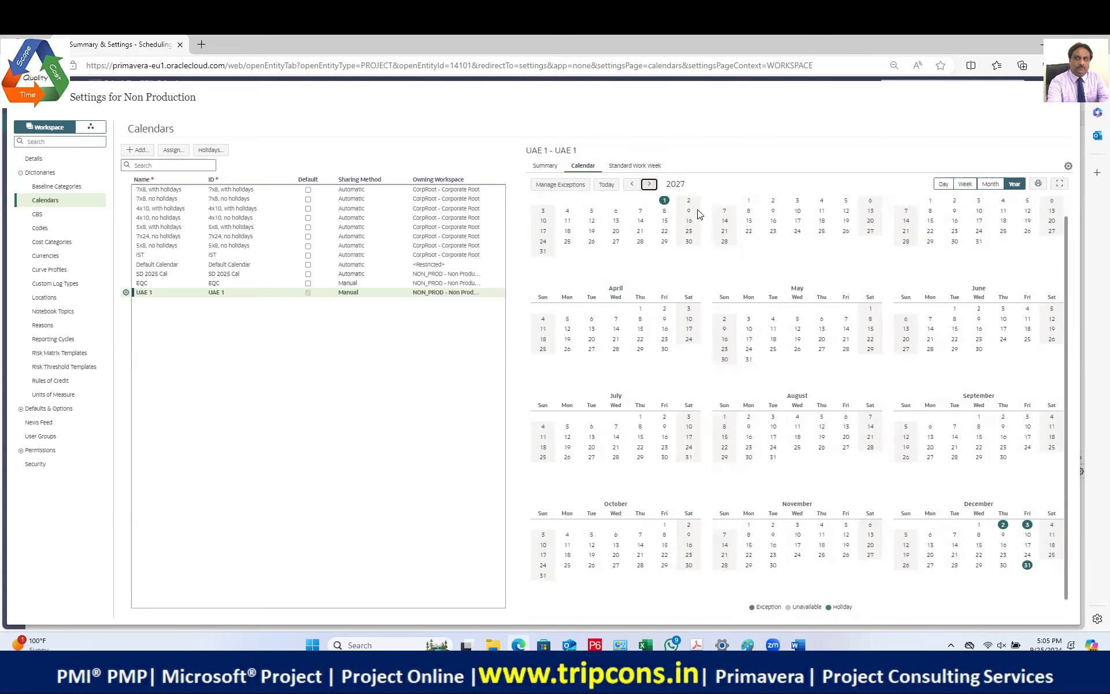
click(648, 183)
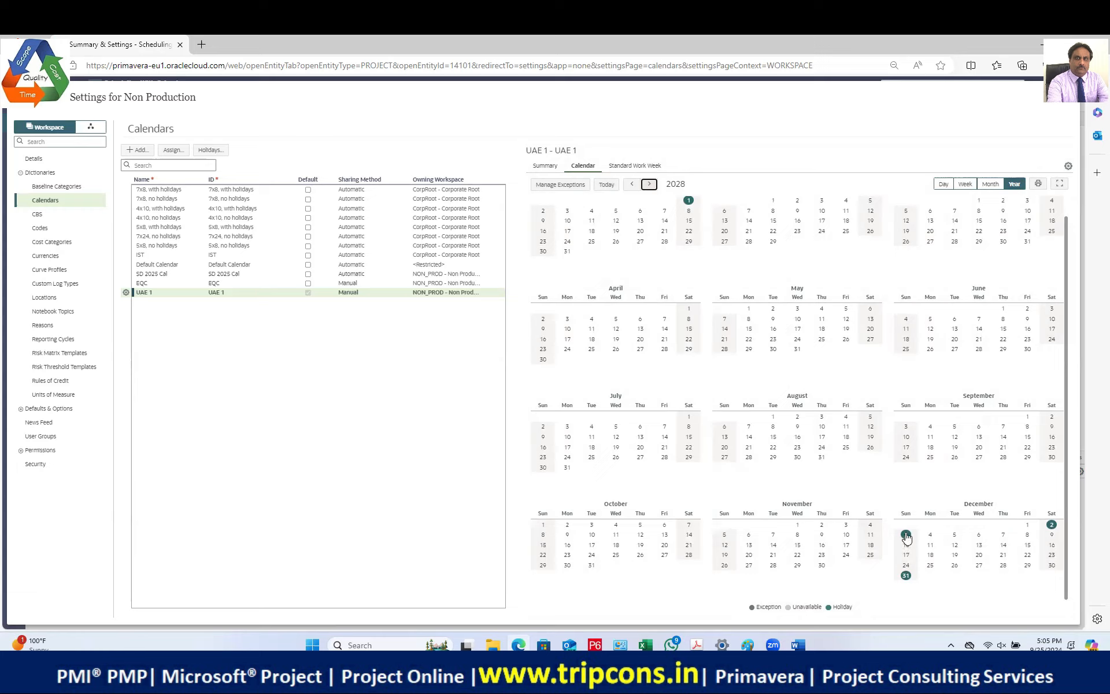
click(649, 184)
click(1067, 97)
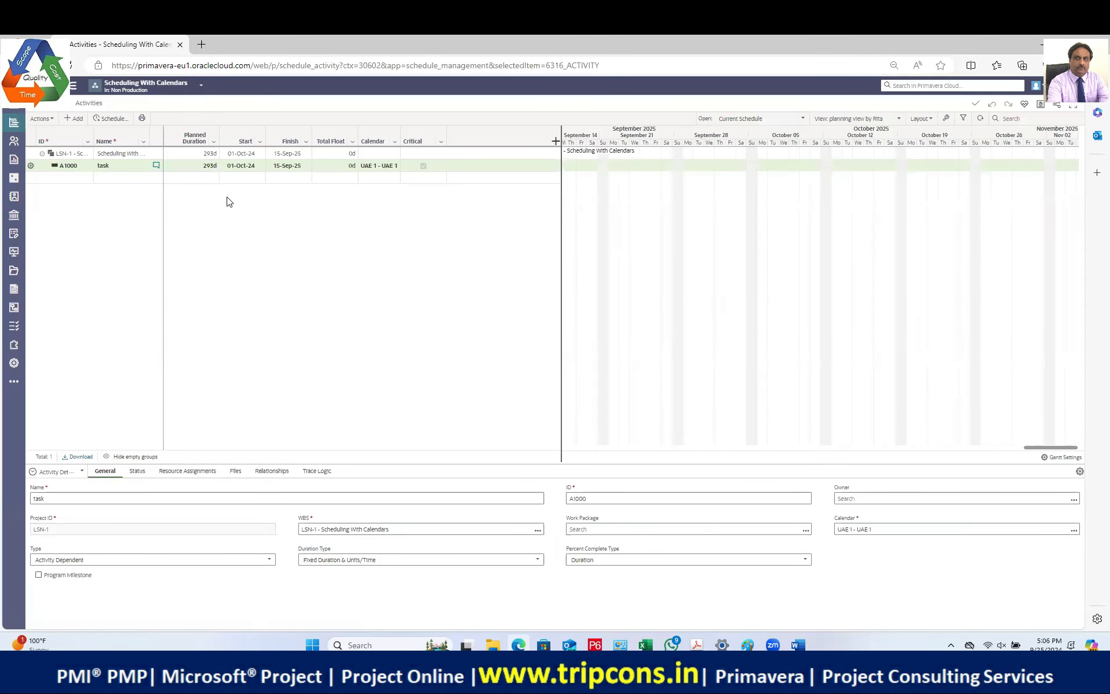
Step: Set A1000's planned duration to 2y so it finishes 27-Aug-26
click(198, 168)
click(71, 65)
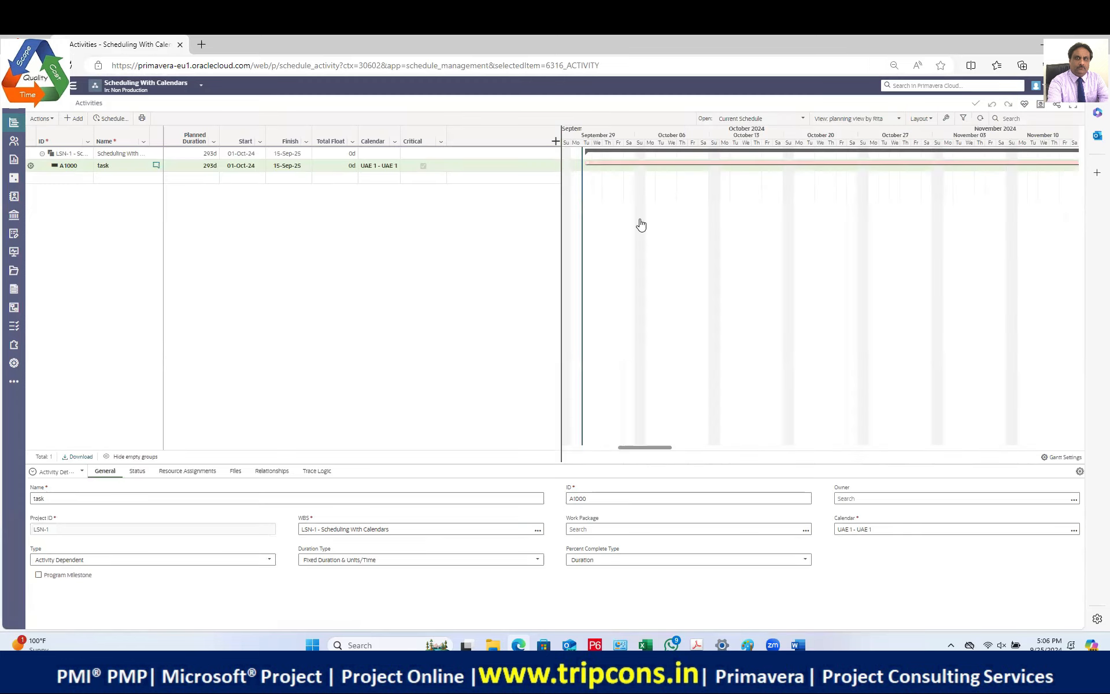
click(209, 166)
text(2y)
key(Return)
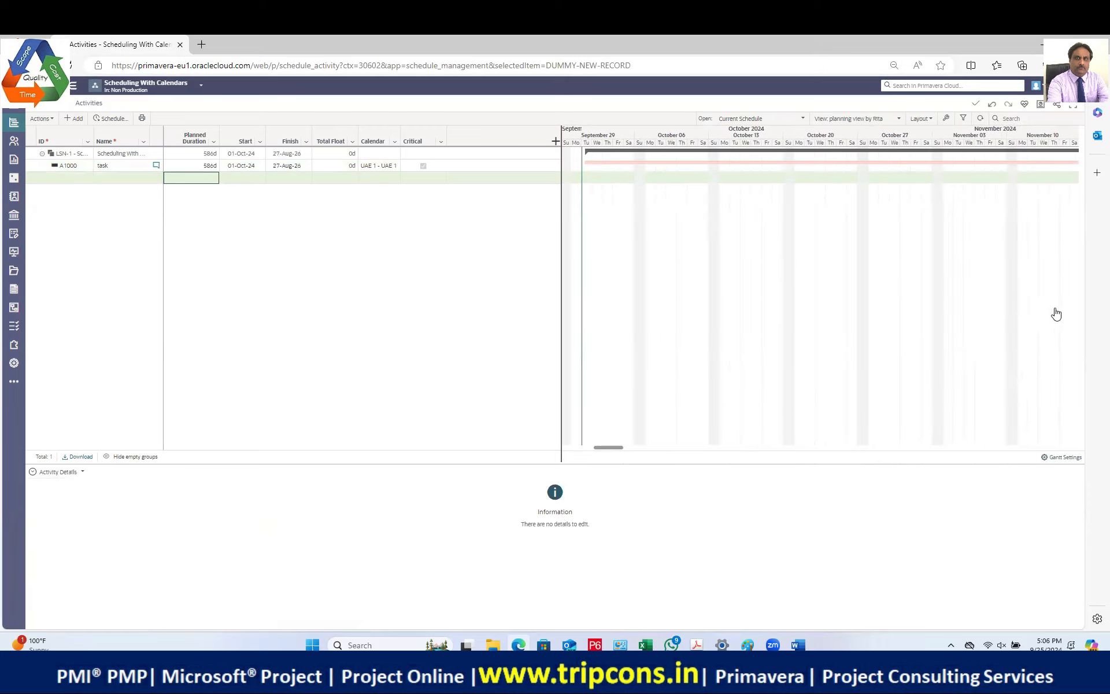
Step: Check the layout options and select A1000 to show its details
drag(616, 450, 663, 451)
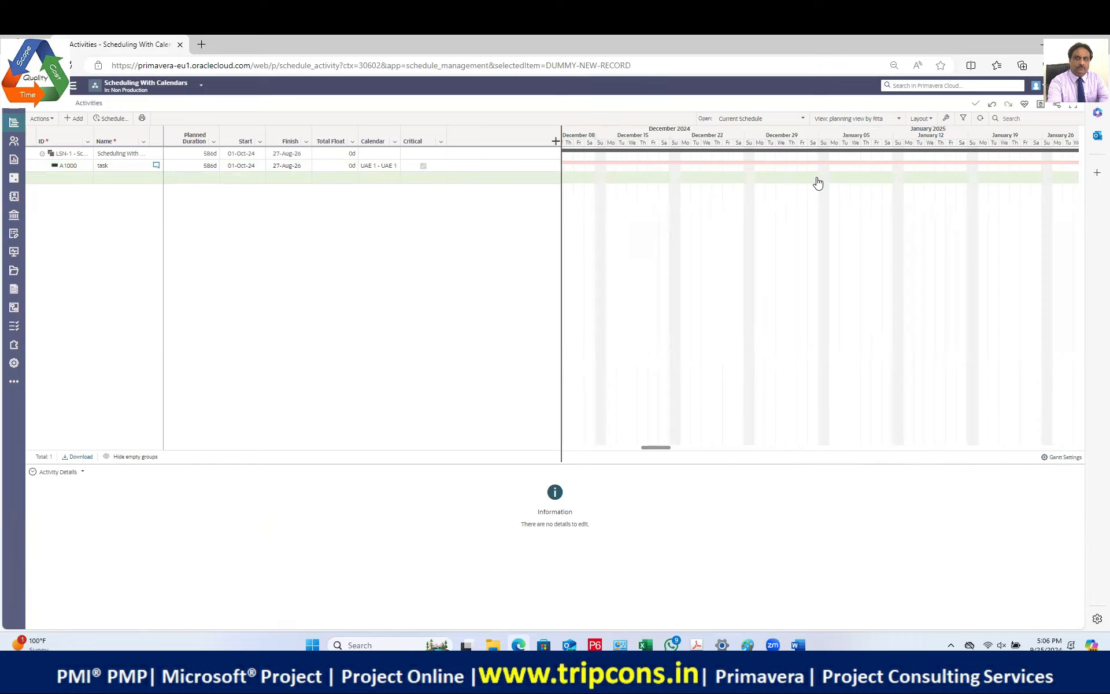
click(925, 119)
click(121, 166)
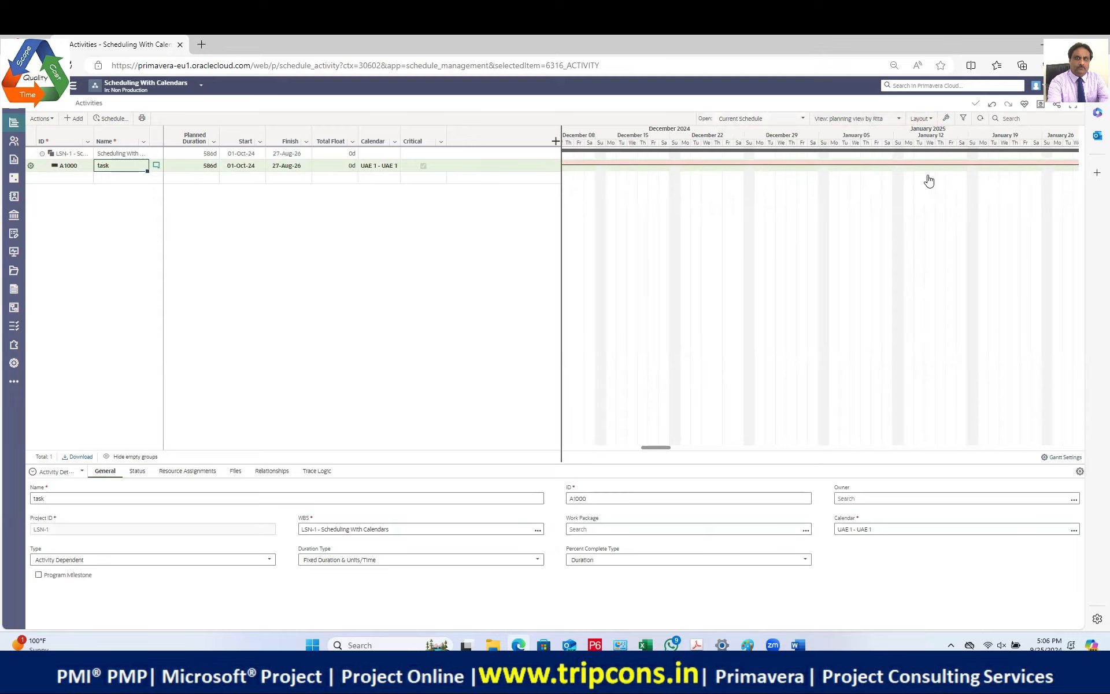
Step: Go to the project's Calendars settings, then switch to the Non Production workspace settings
drag(666, 449, 675, 450)
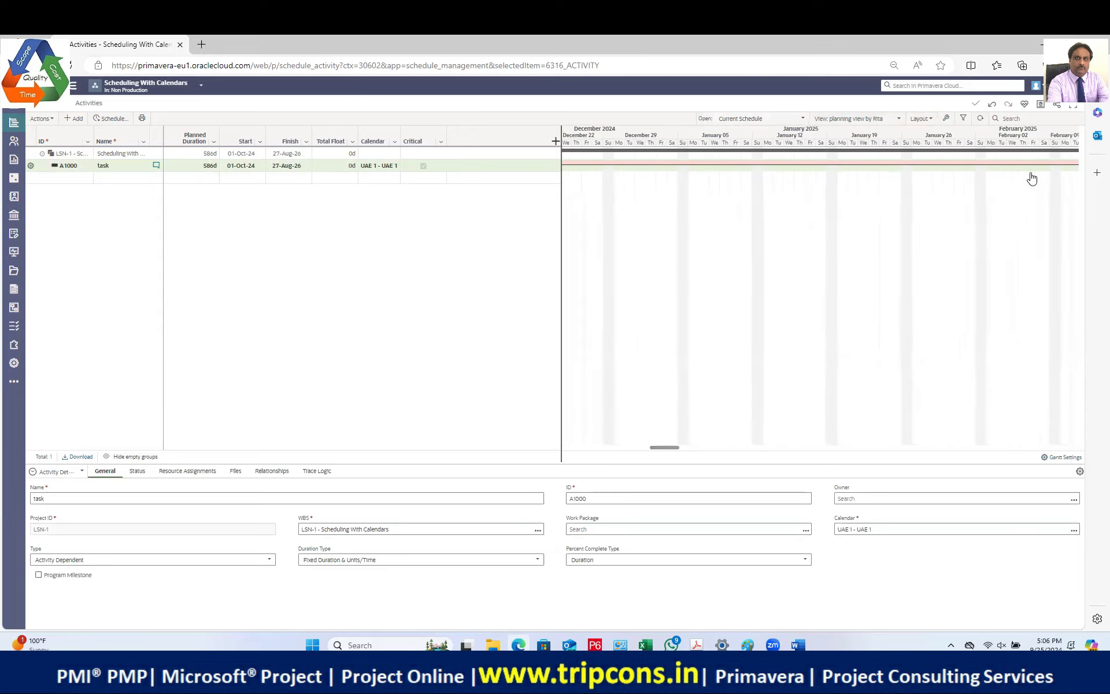
click(14, 362)
click(20, 186)
click(45, 200)
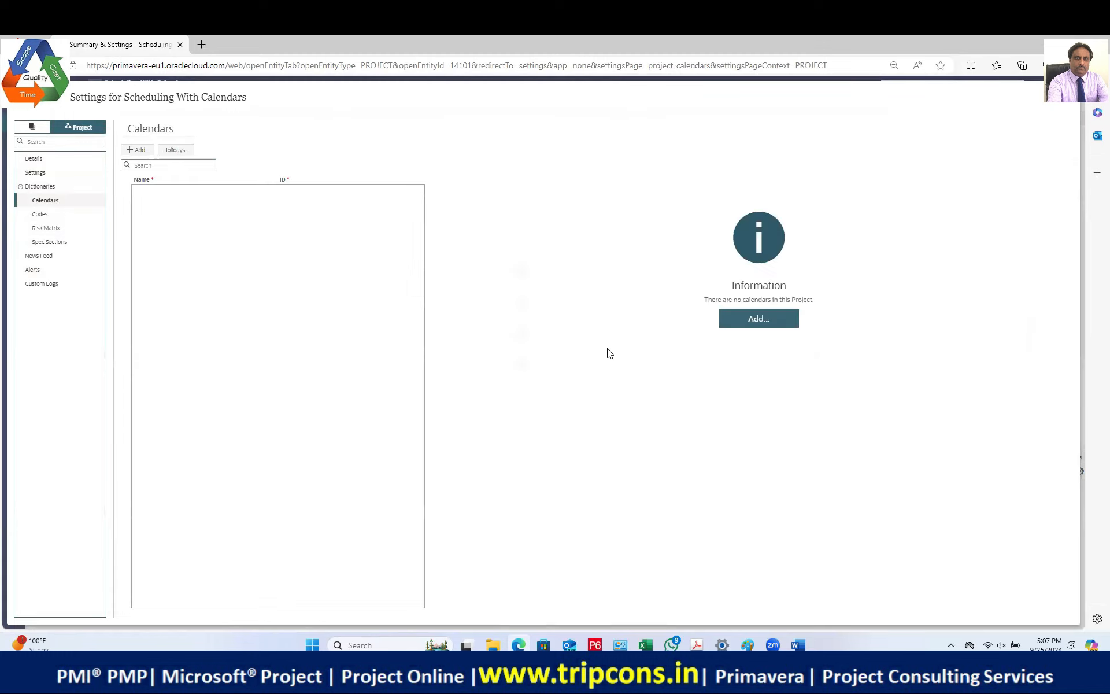
click(32, 126)
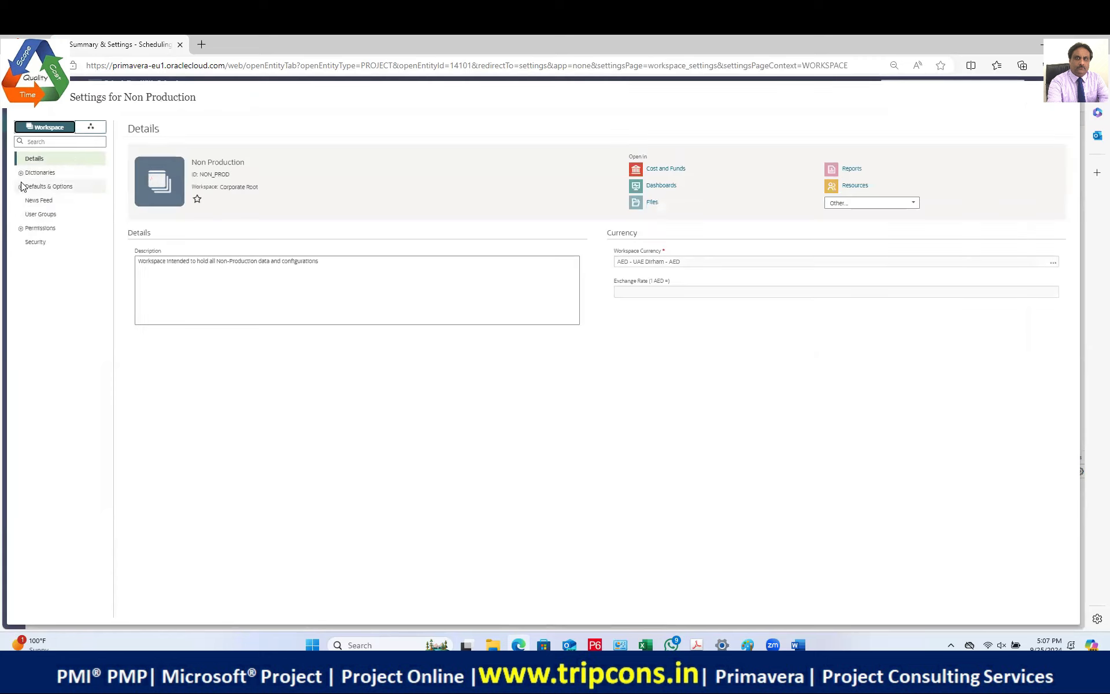
Step: Set the sharing method of workspace calendars UAE 1 and EQC to Automatic and save
click(21, 173)
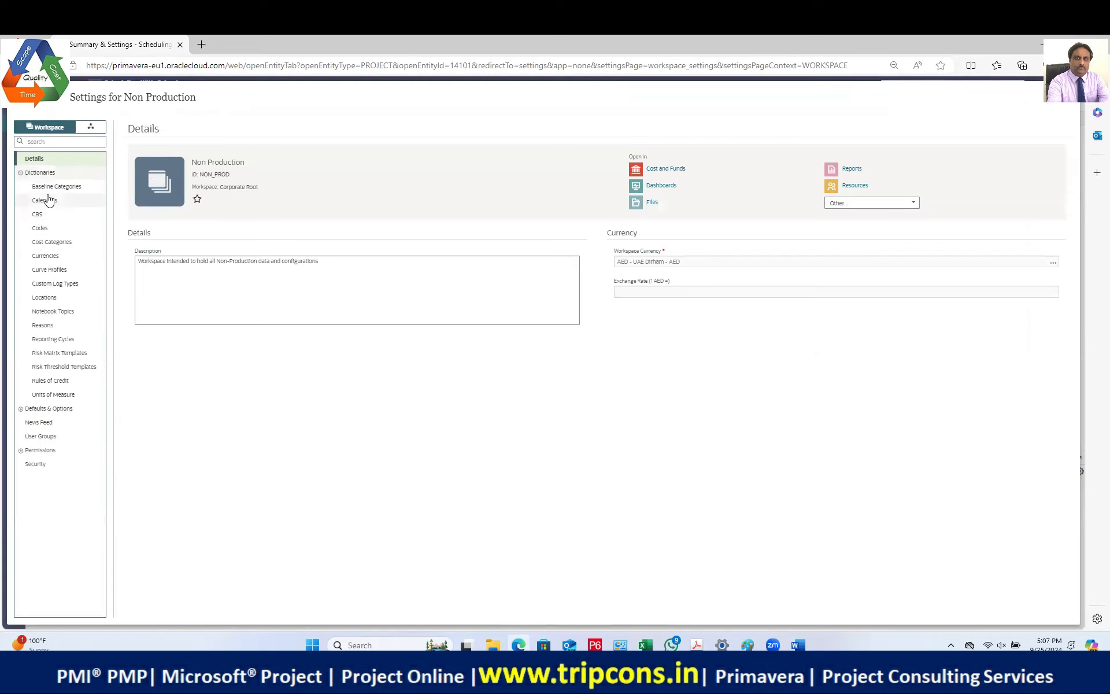
click(48, 200)
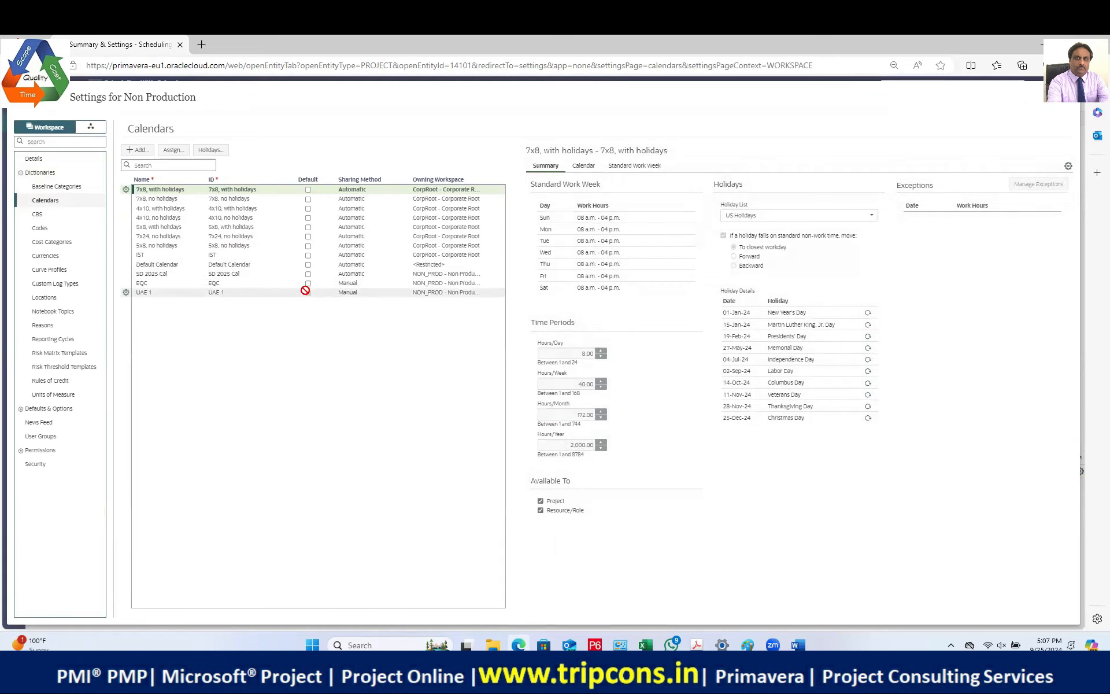
click(362, 292)
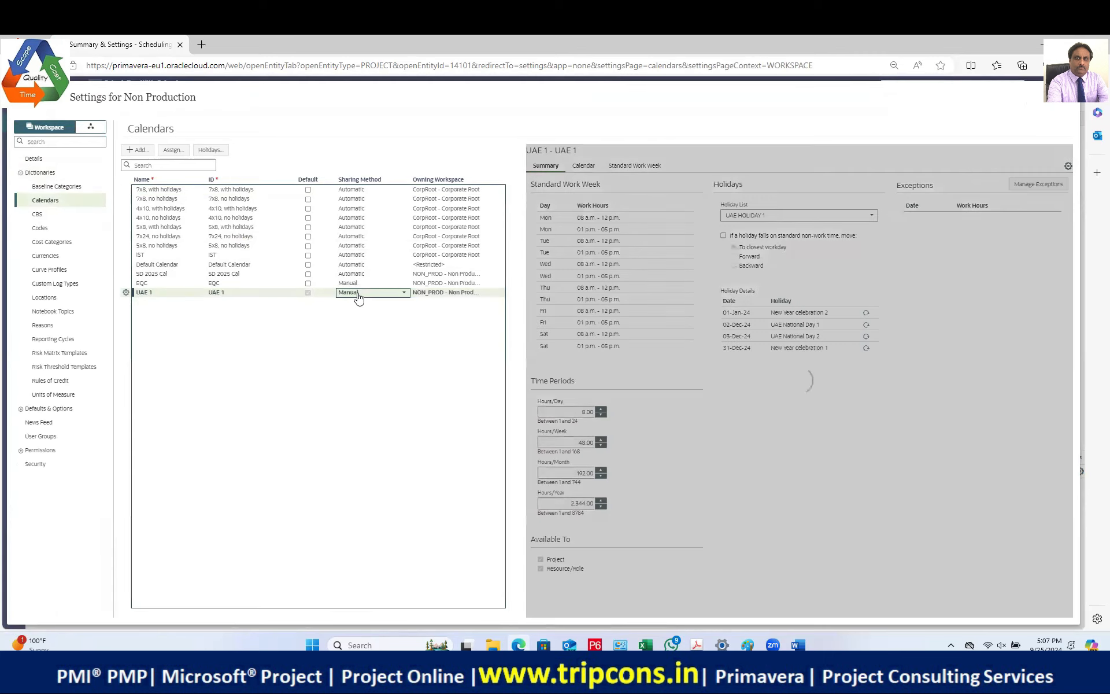
click(404, 296)
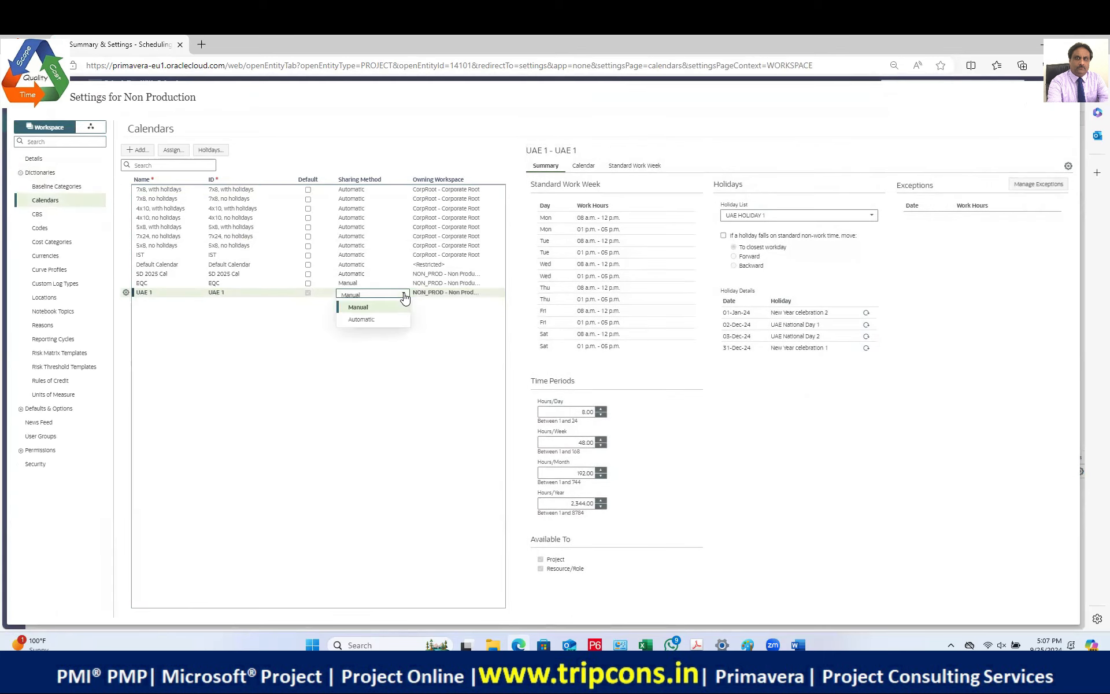
click(362, 319)
click(362, 283)
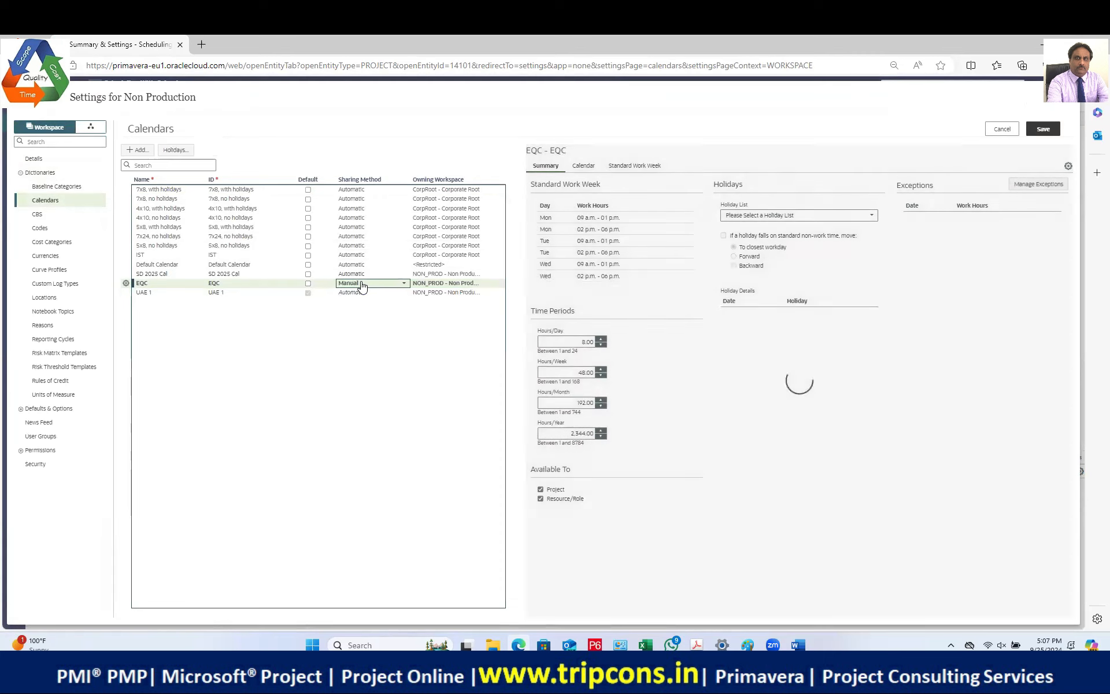
click(361, 284)
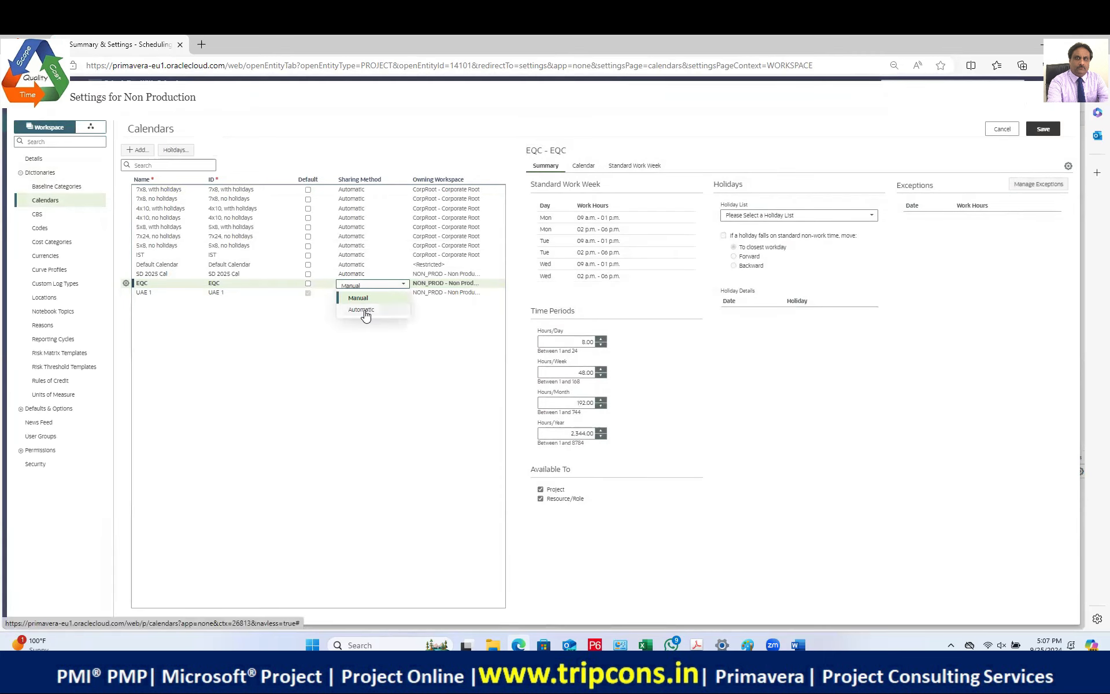
click(363, 311)
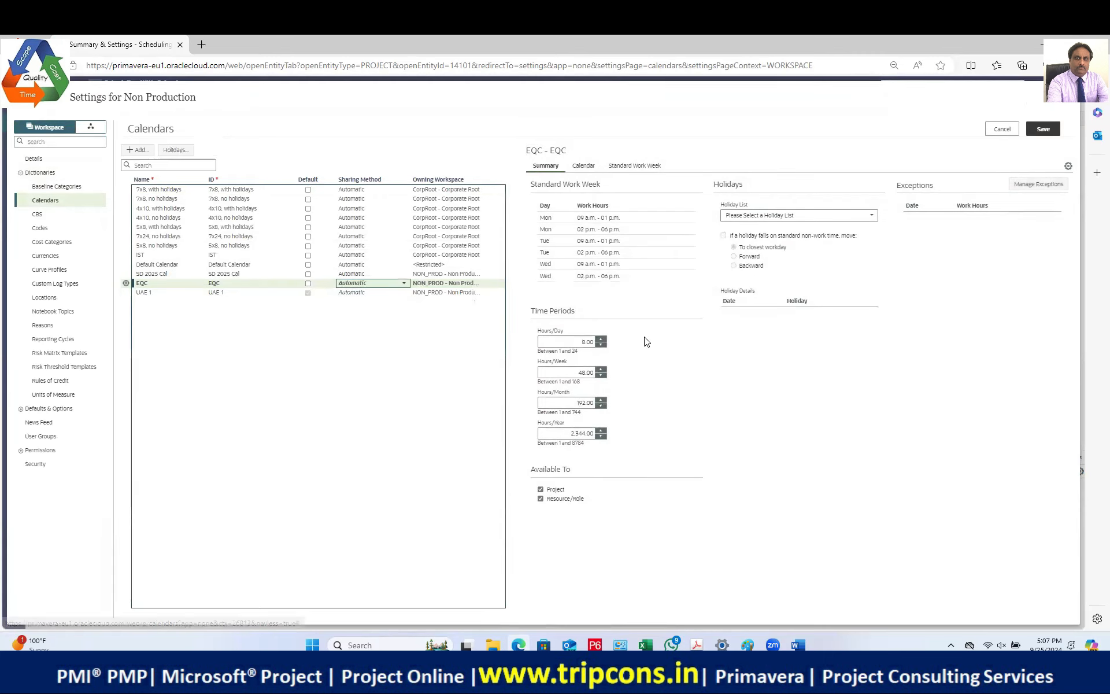
click(1041, 132)
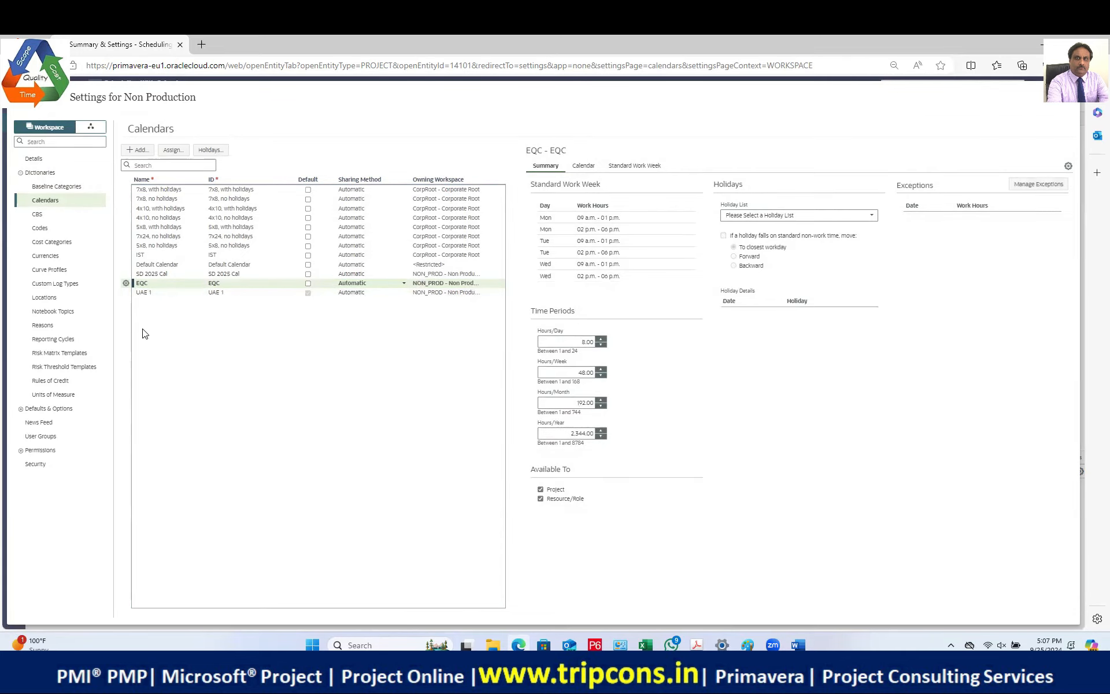
Step: View the project calendars and details, then return to Activities and confirm the page refresh
click(91, 127)
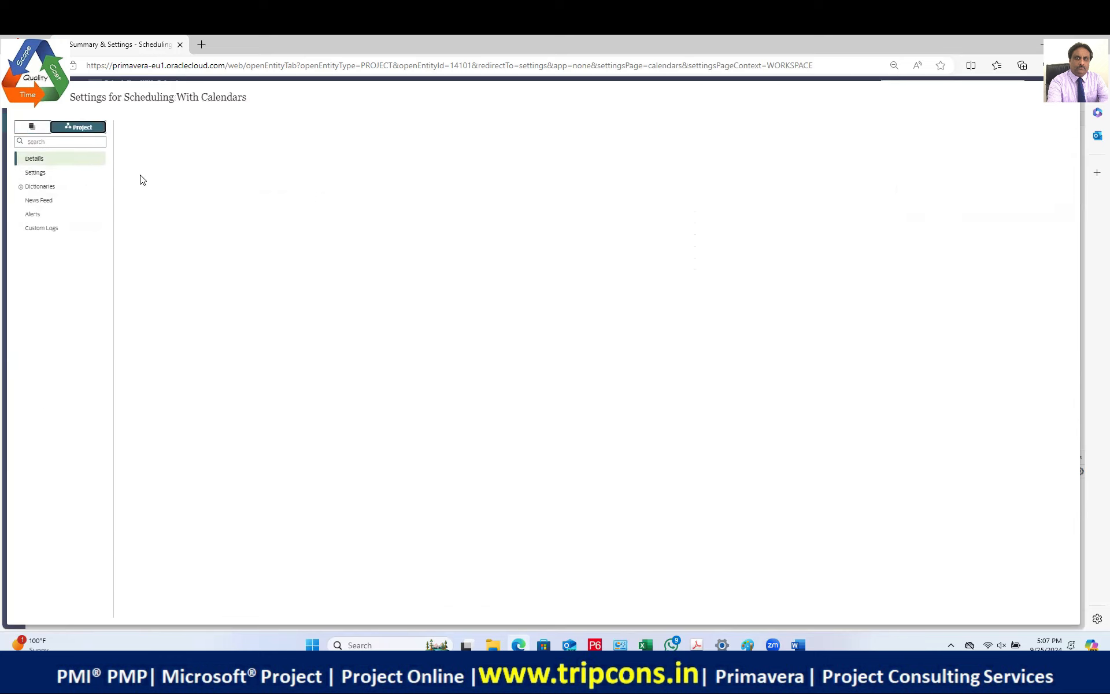
click(21, 186)
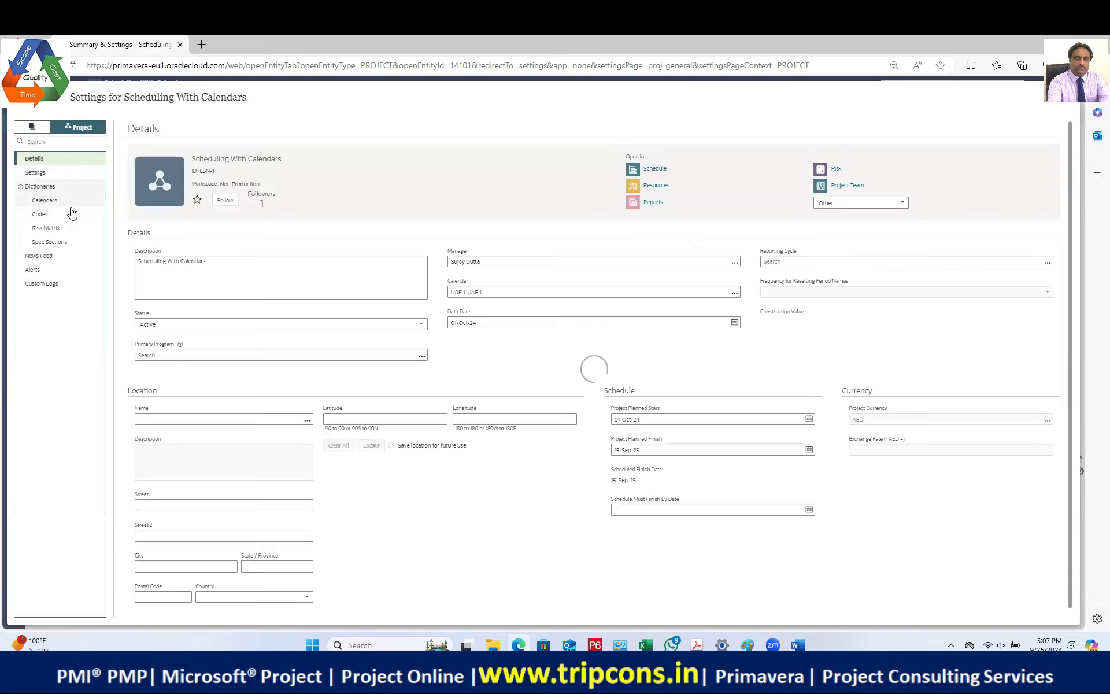
click(46, 200)
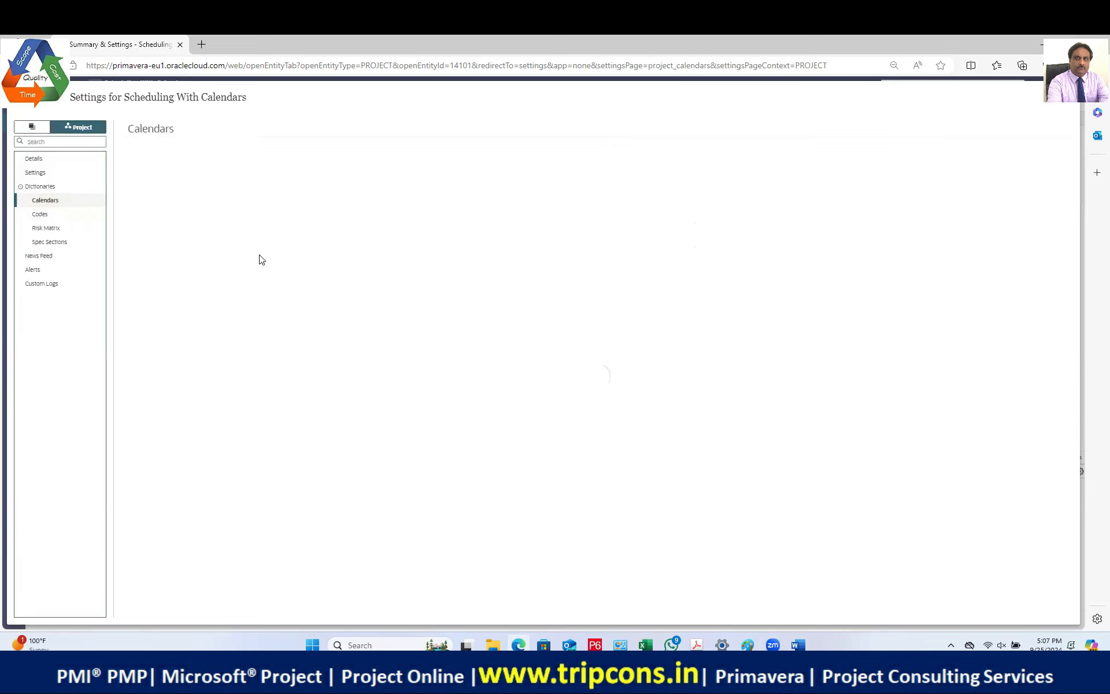
click(39, 158)
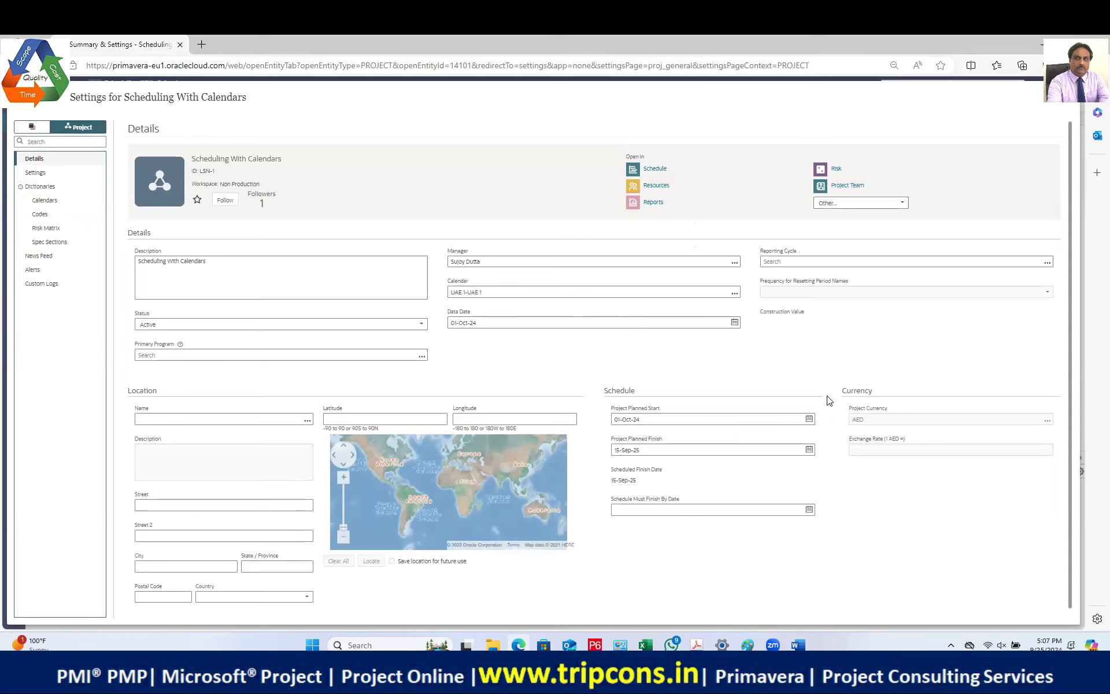
click(1055, 100)
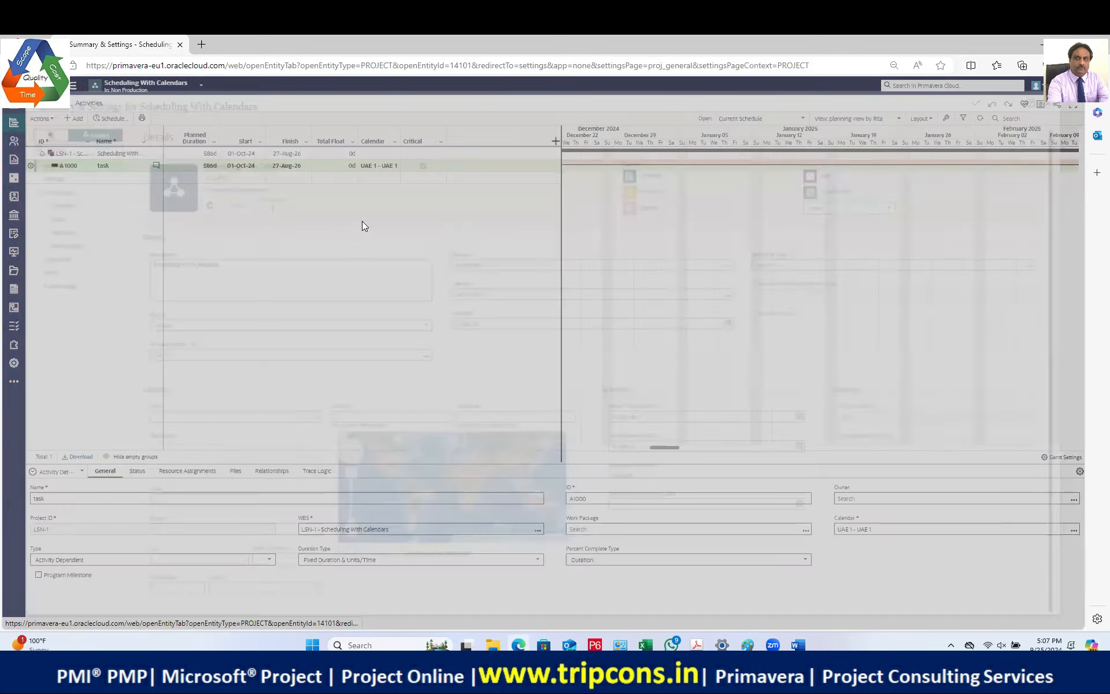
click(624, 237)
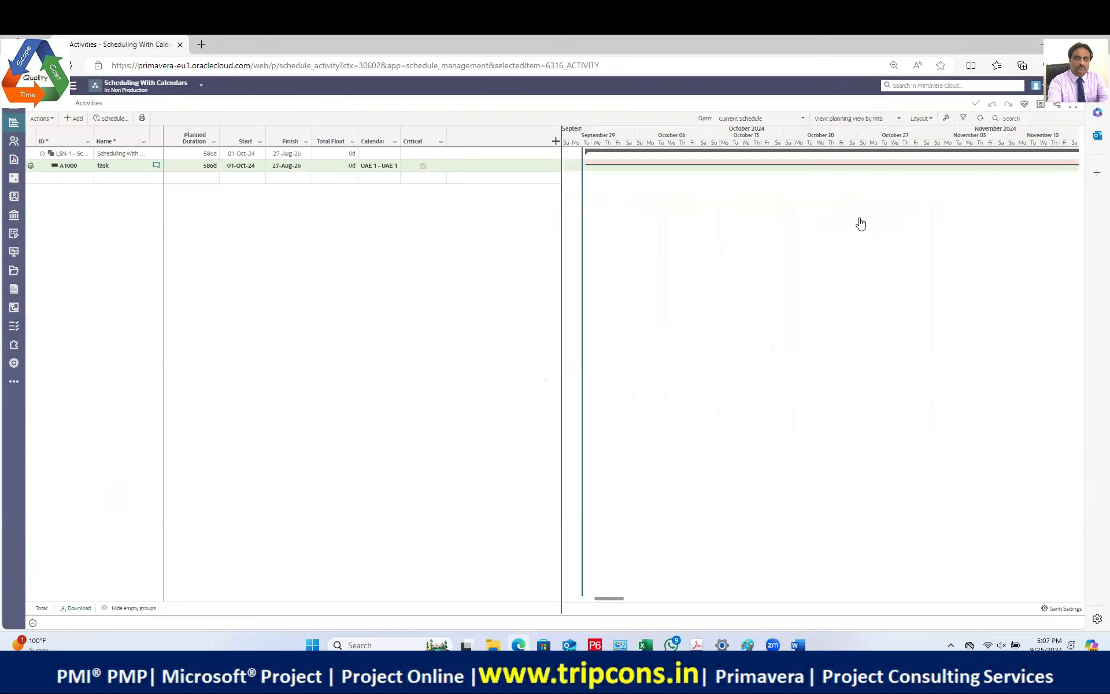
drag(609, 447, 668, 448)
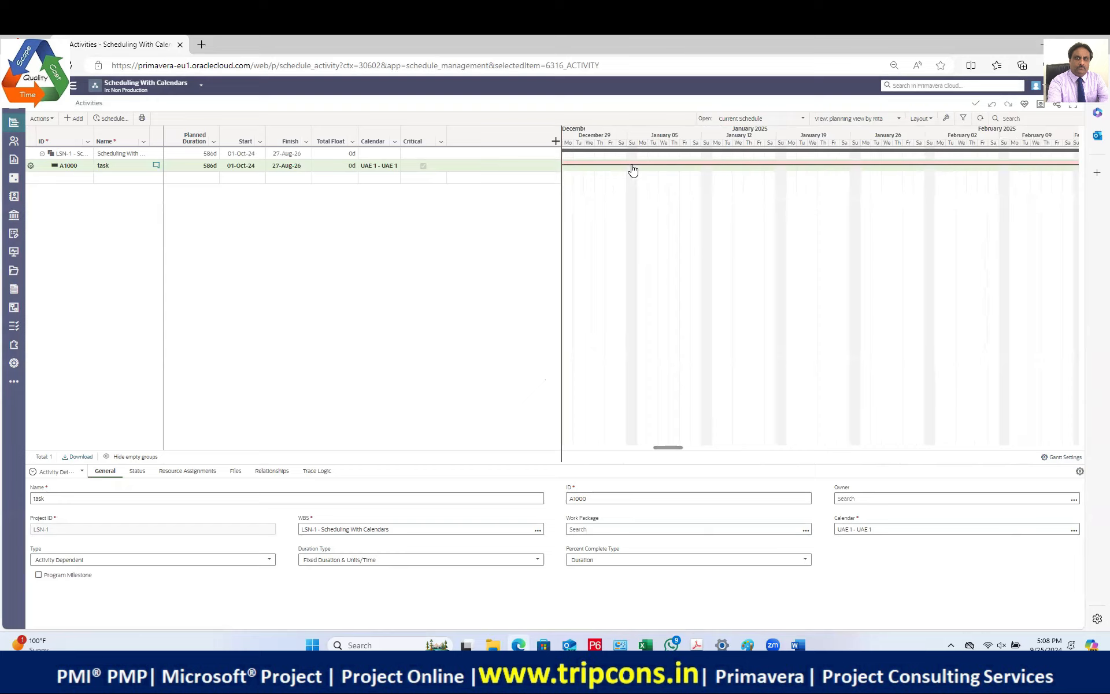
click(756, 121)
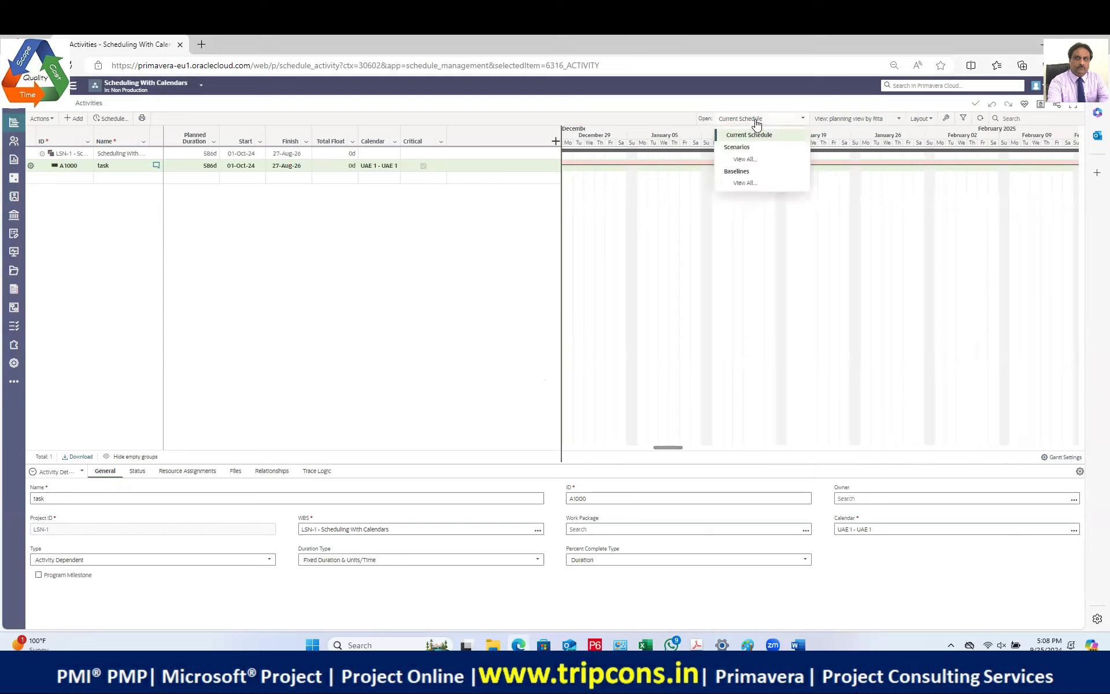
click(391, 113)
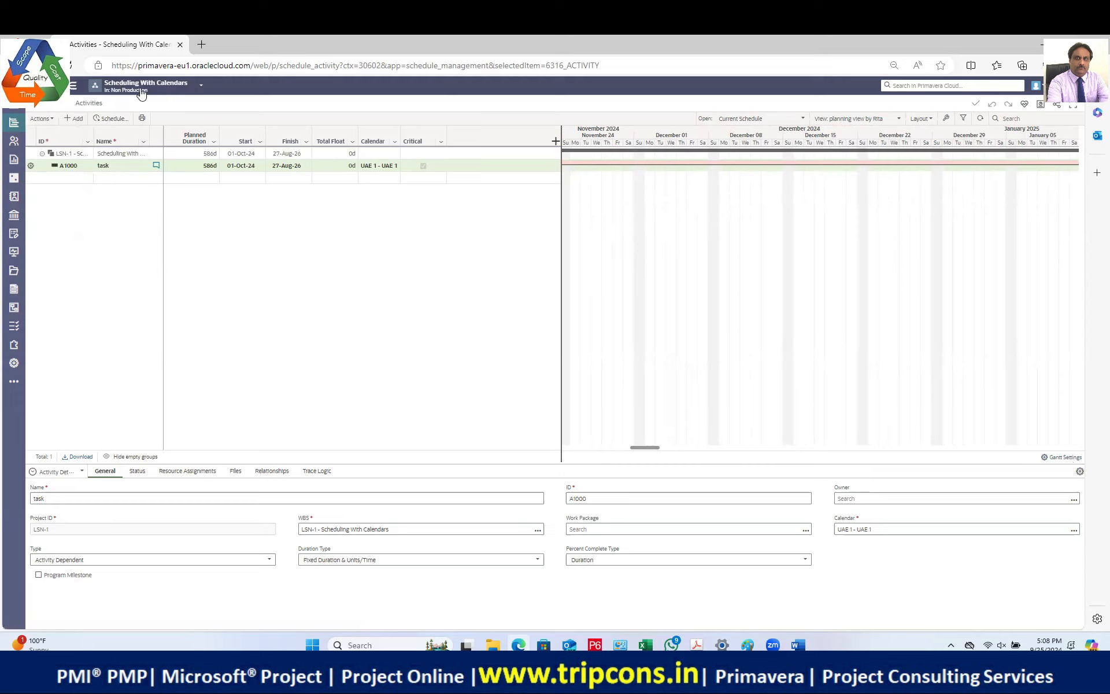
click(201, 87)
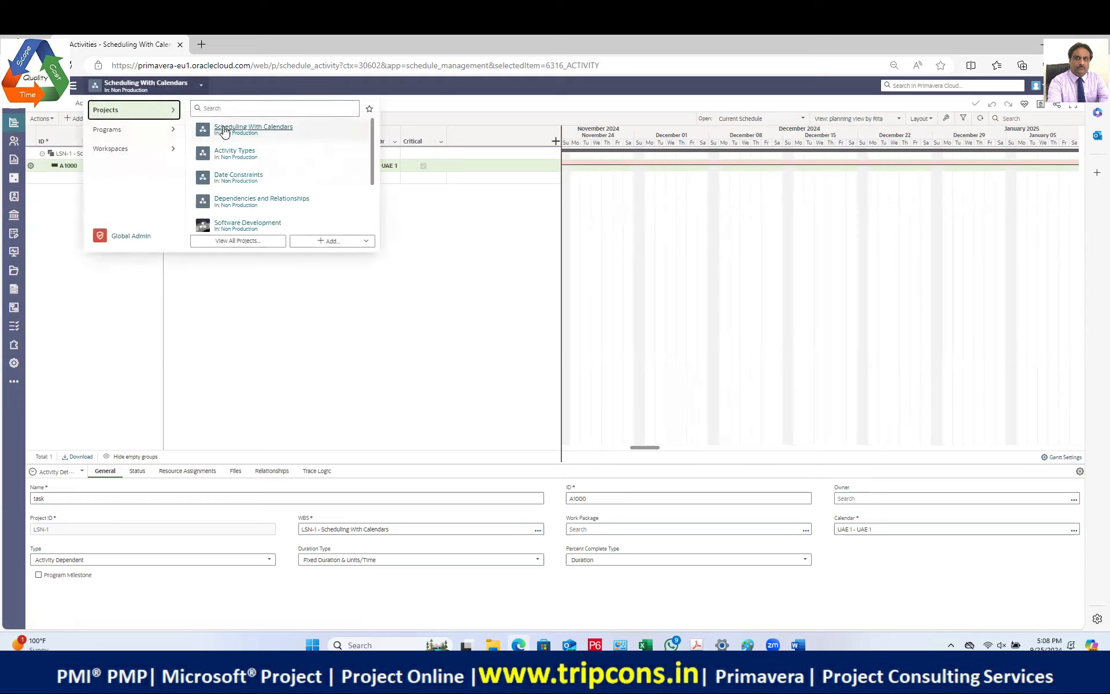
click(248, 174)
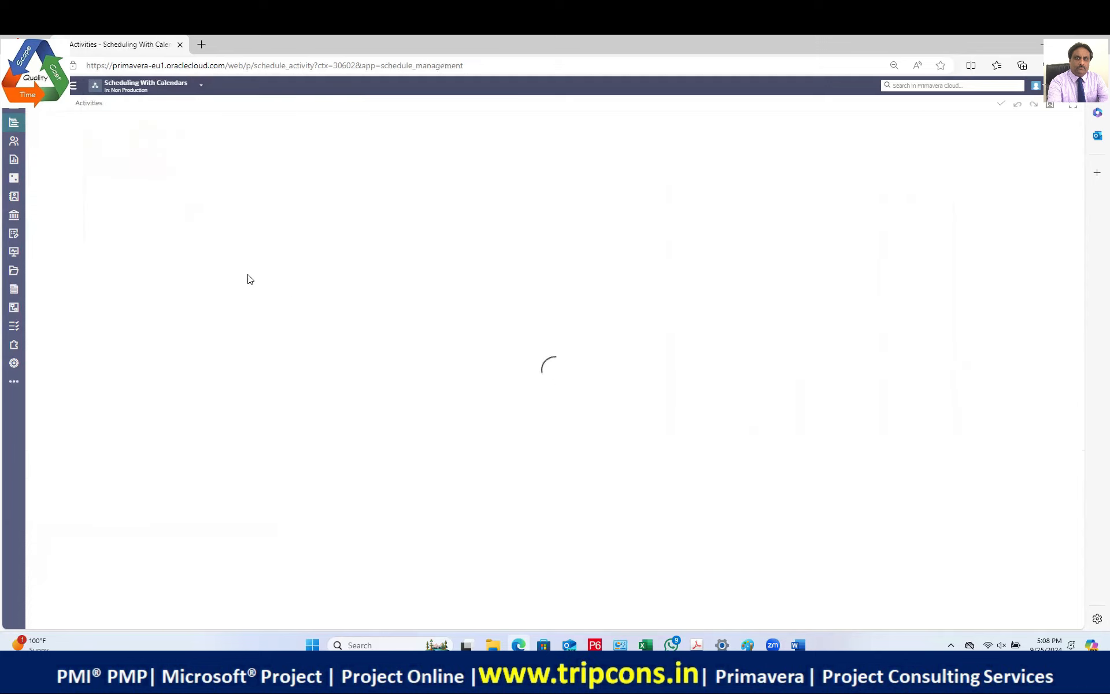
click(110, 166)
drag(611, 447, 632, 442)
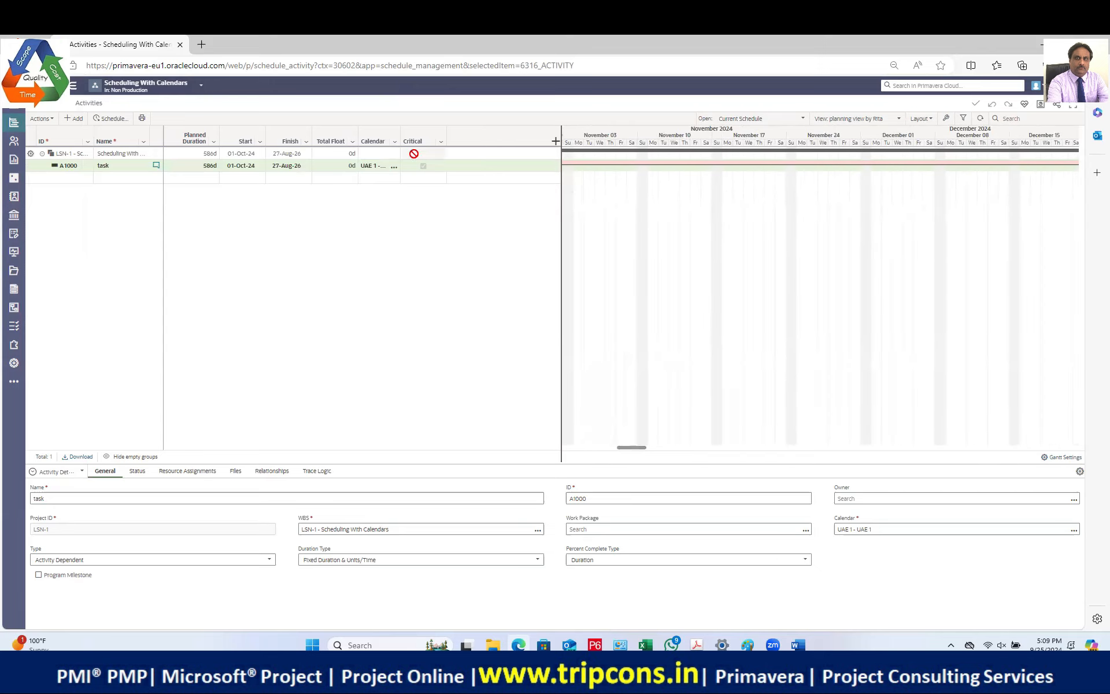
Step: Assign the 7x24, no holidays calendar to the task
click(376, 166)
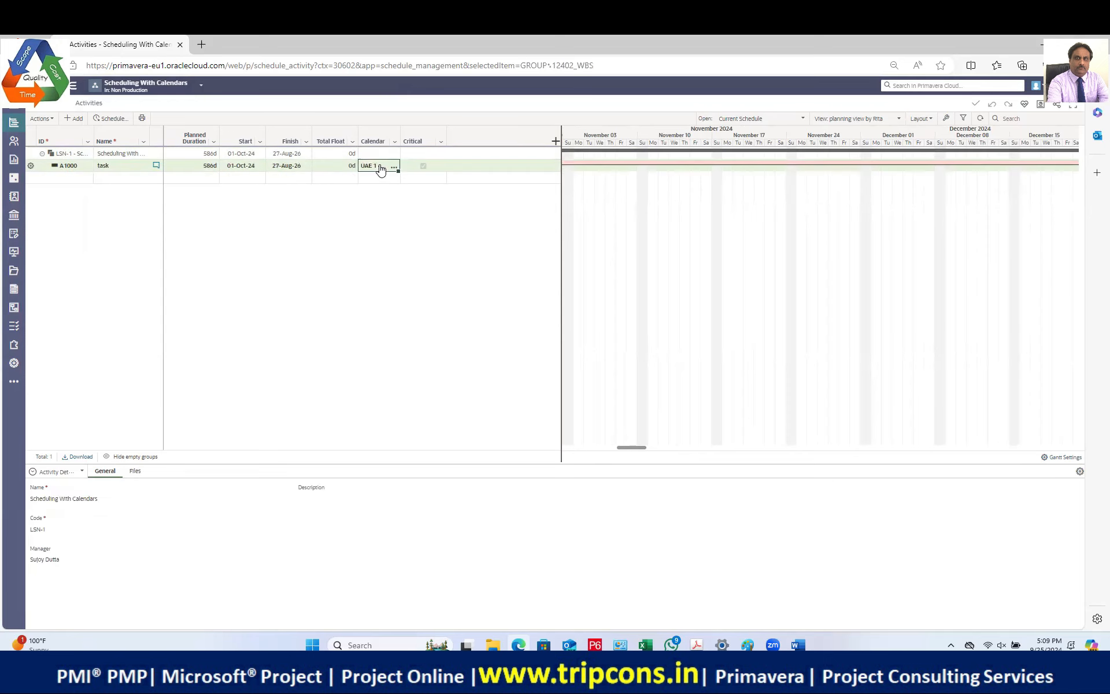
click(393, 167)
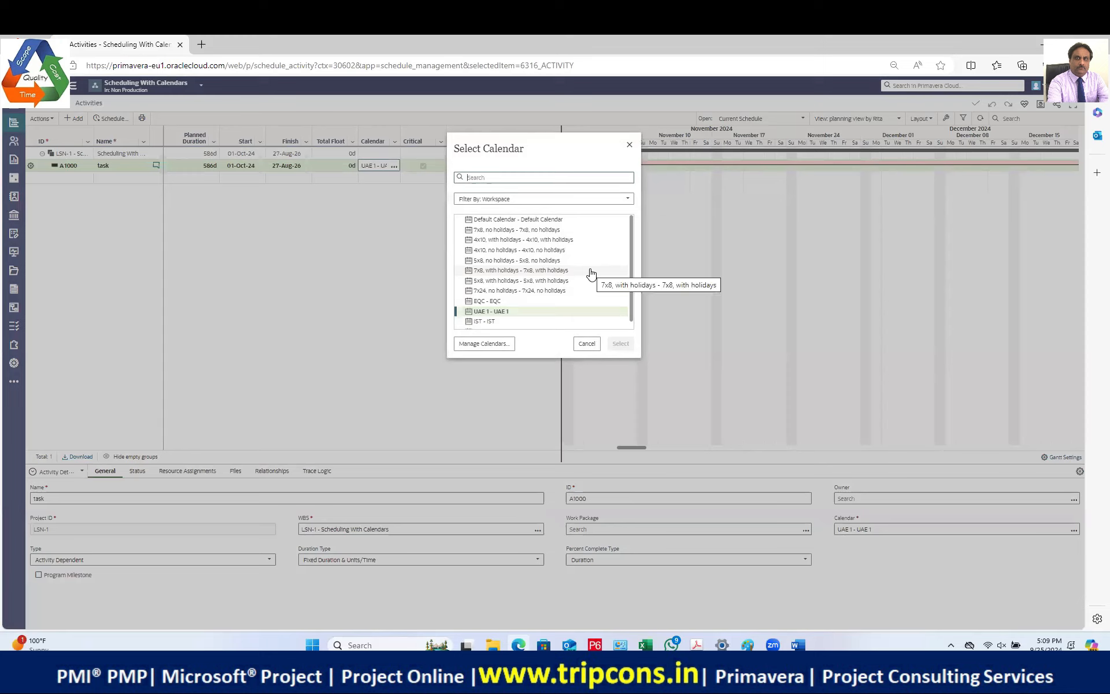
click(476, 293)
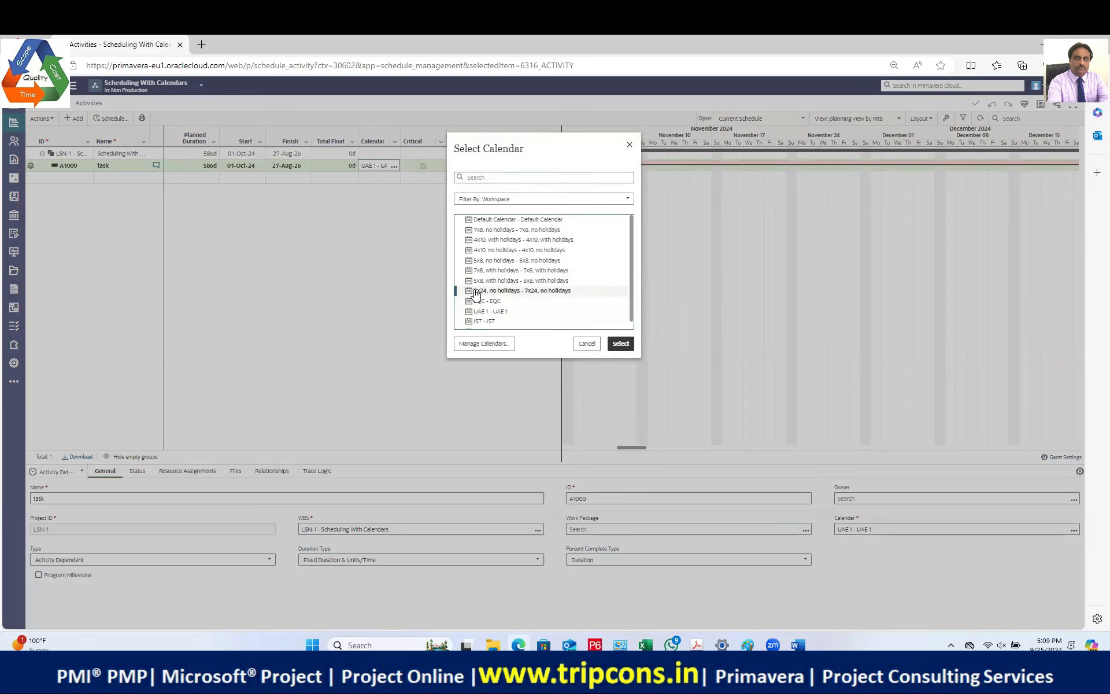
click(620, 344)
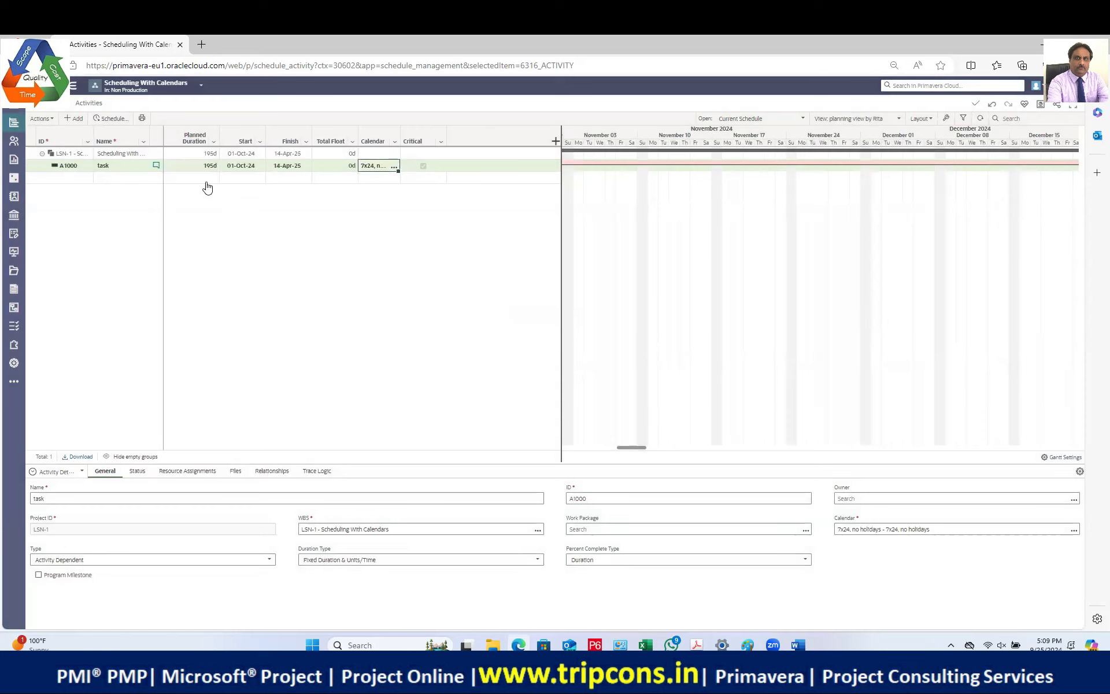
Step: Switch the task's calendar back to UAE 1
click(394, 166)
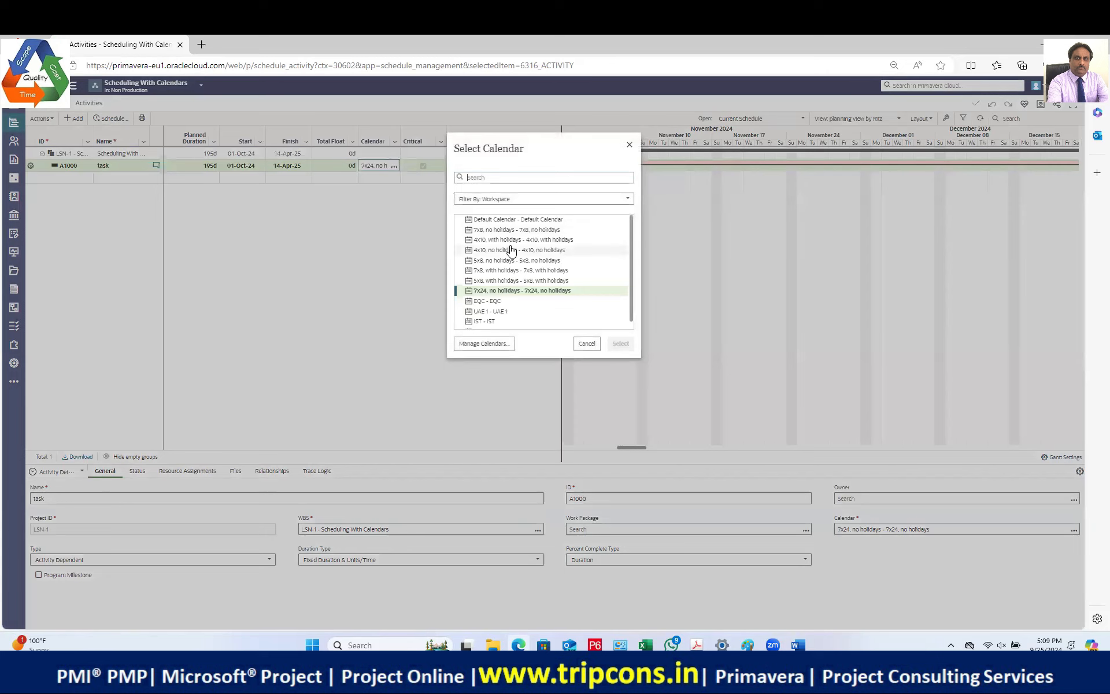
click(501, 311)
click(621, 344)
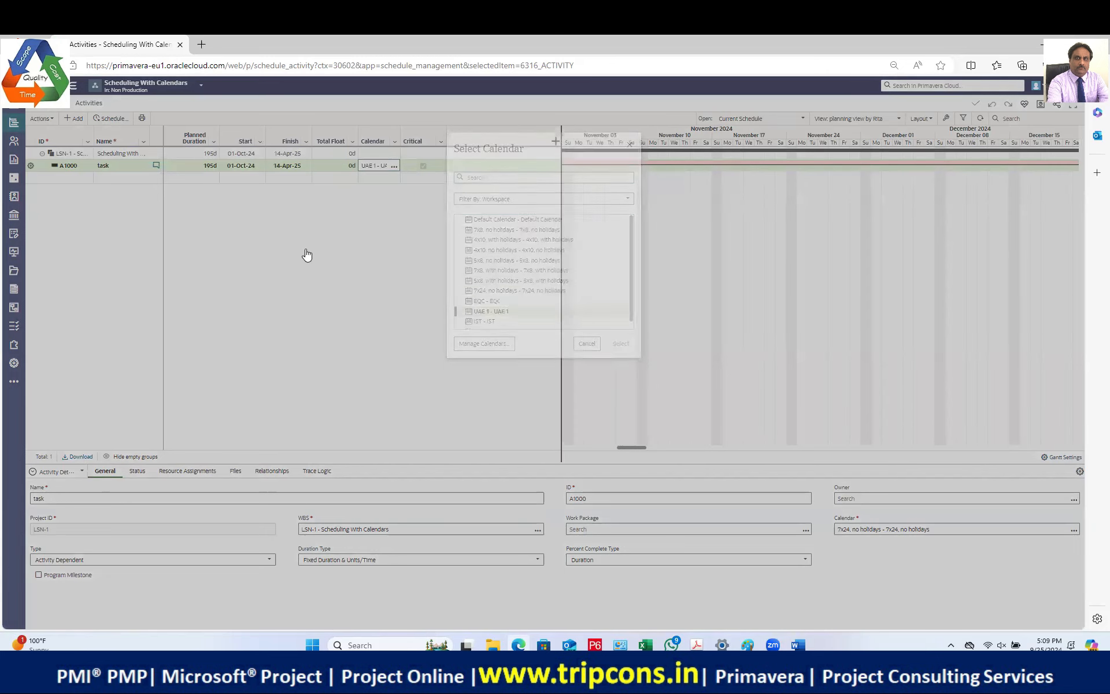
Step: Set the task's planned duration to 6d, finishing 07-Oct-24
click(207, 168)
text(6d)
key(Return)
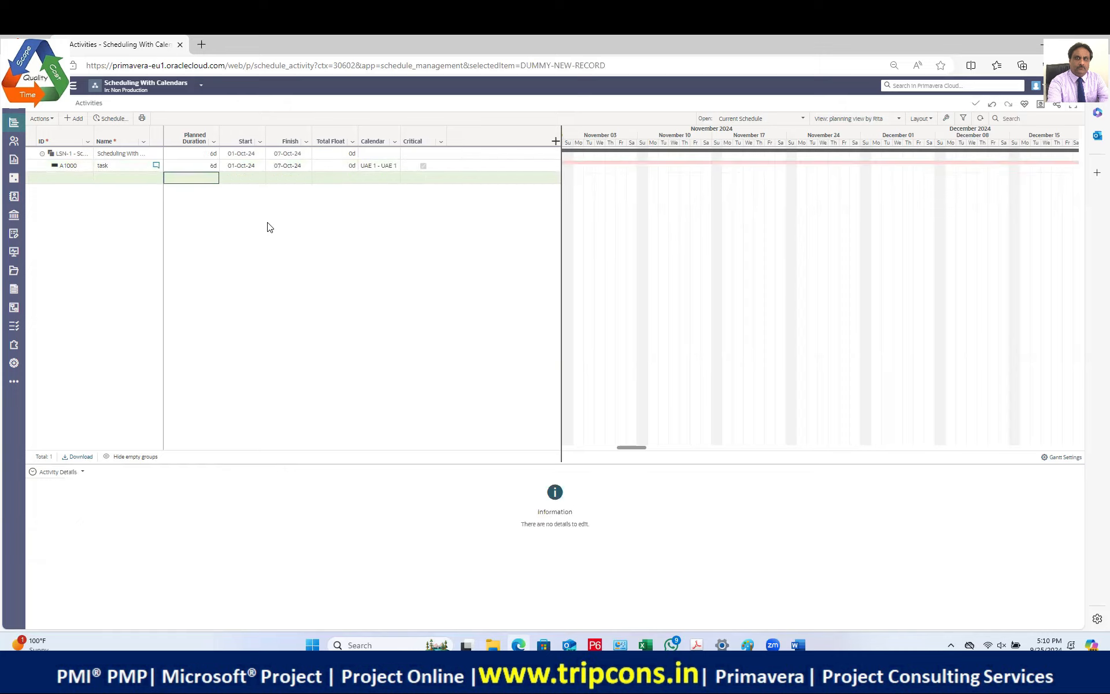
click(196, 169)
drag(681, 181, 1049, 181)
Step: Open the Non Production workspace Calendars, dismiss the empty Assign dialog, and select UAE 1
click(14, 364)
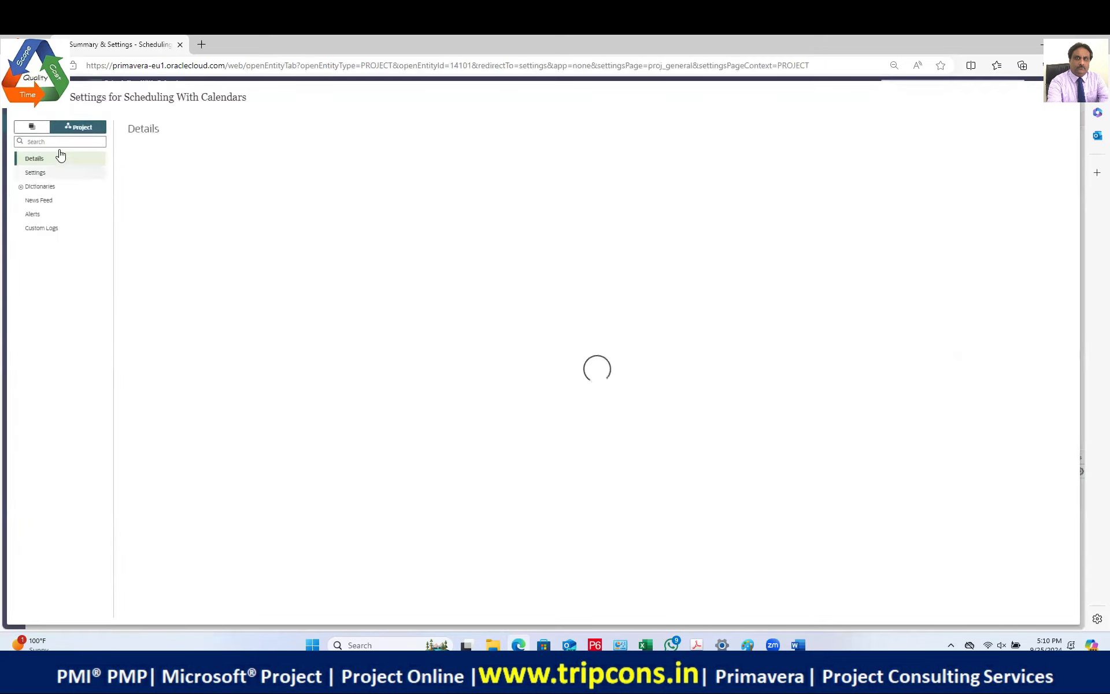
click(31, 126)
click(40, 172)
click(45, 200)
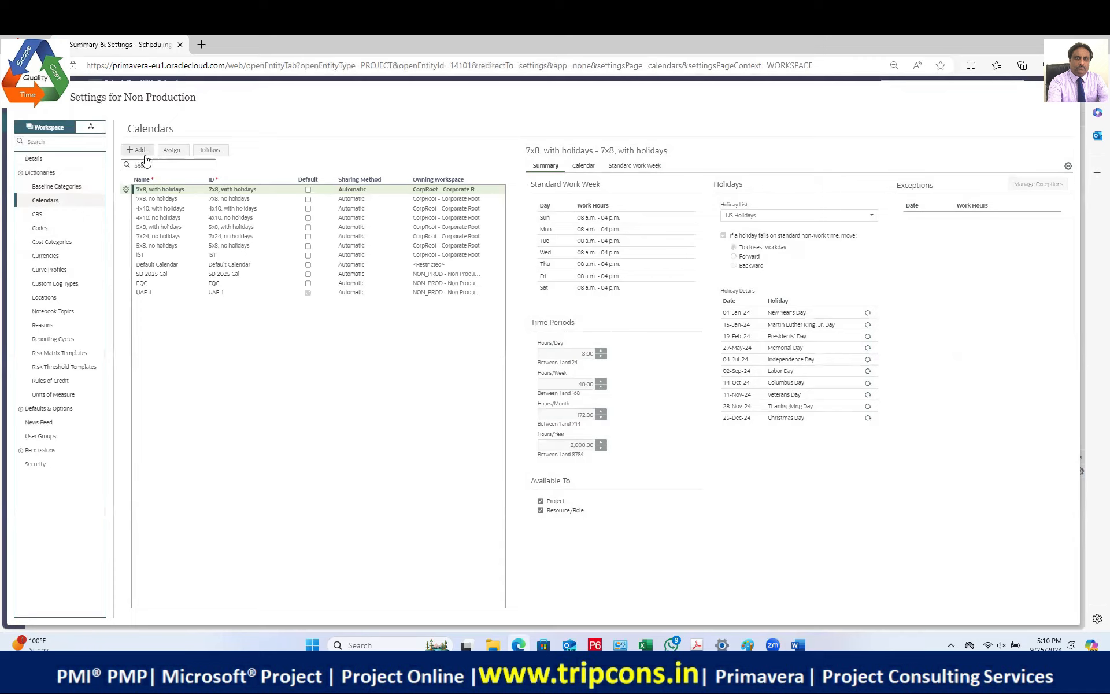
click(169, 153)
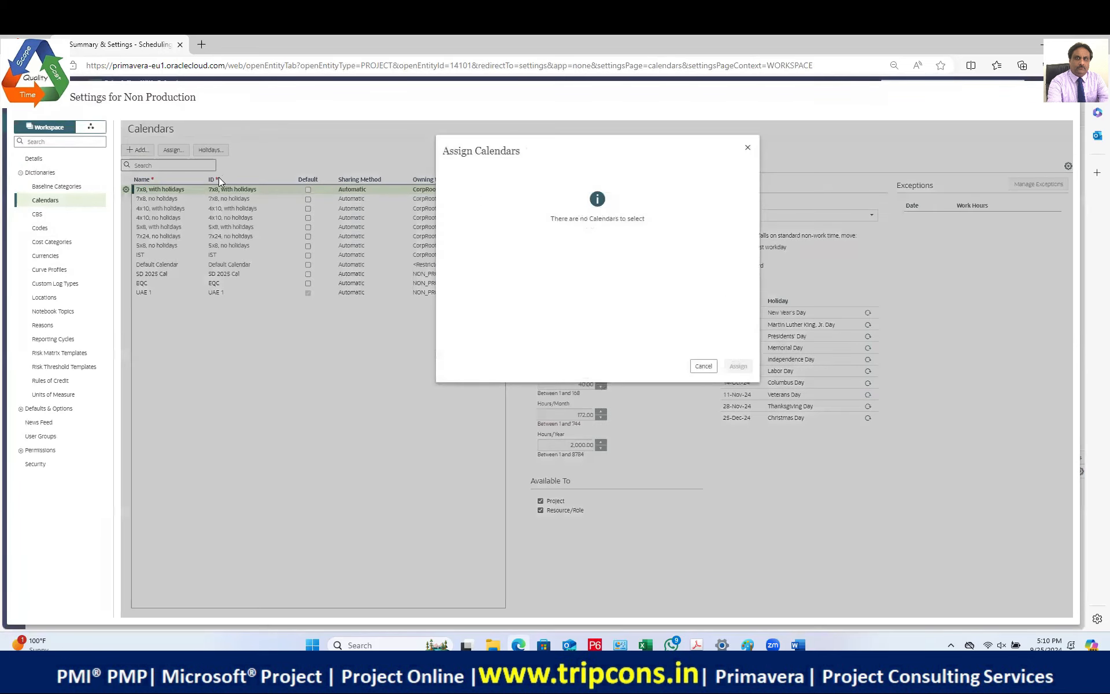
click(706, 365)
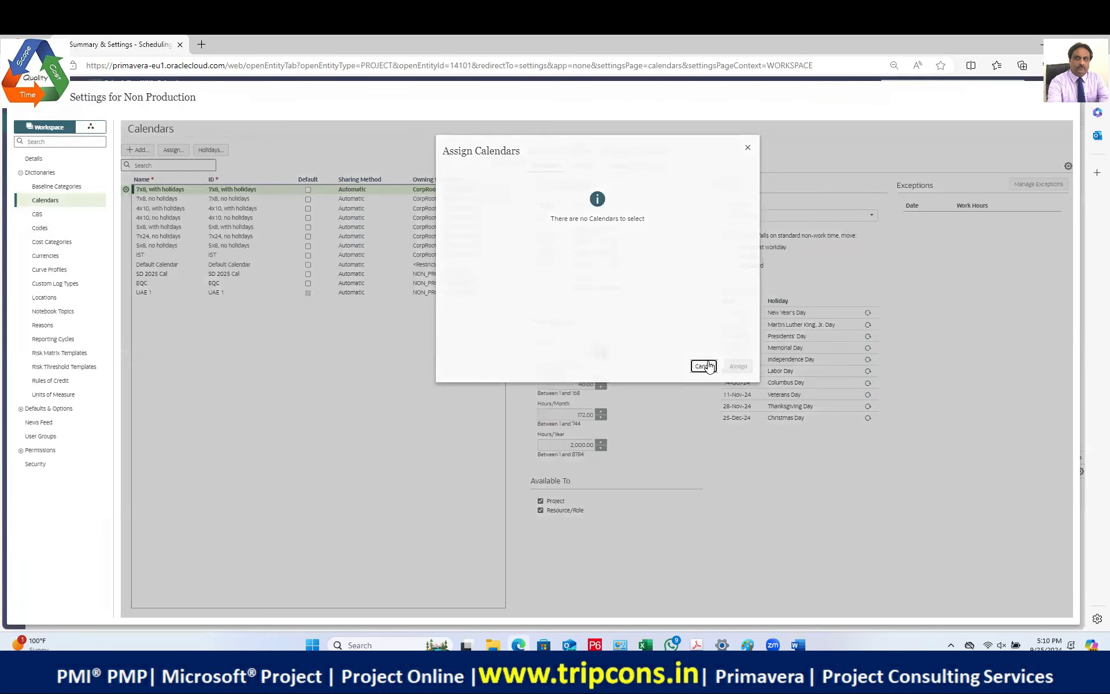
click(150, 292)
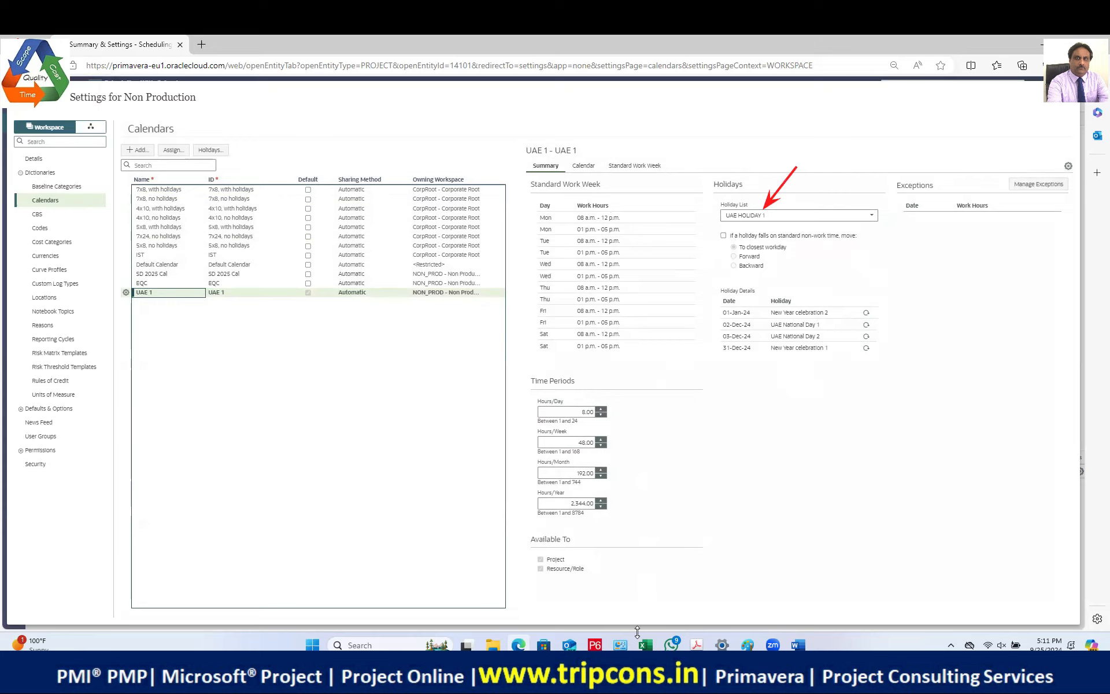
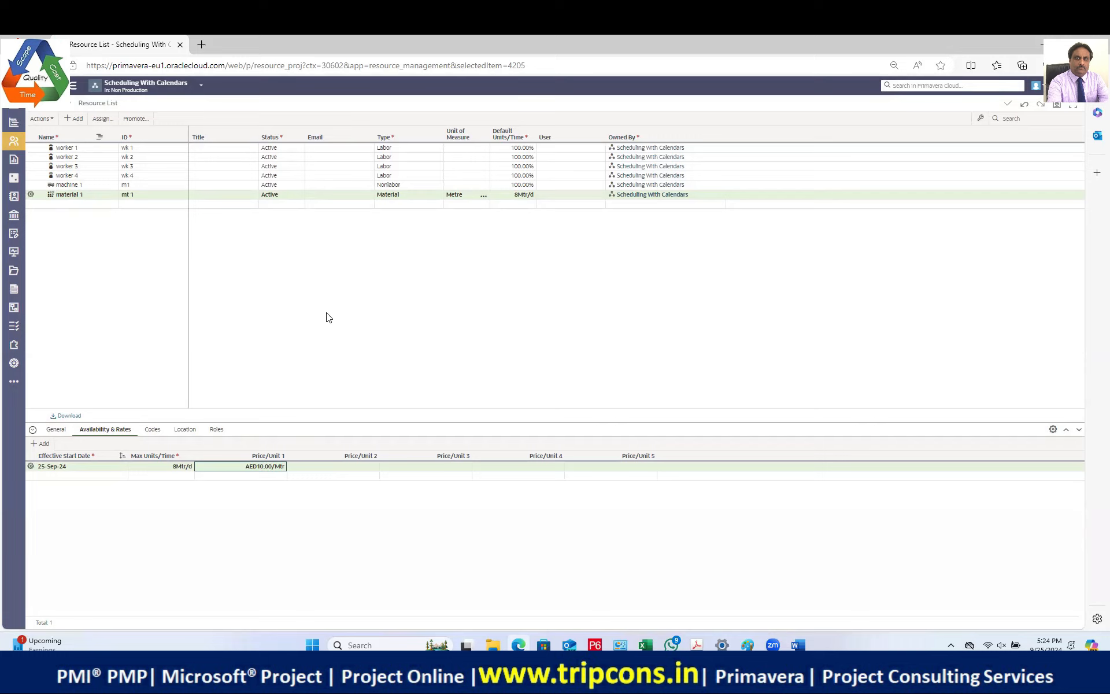
Step: Leave the resource list for the Scheduling With Calendars project home page
click(296, 325)
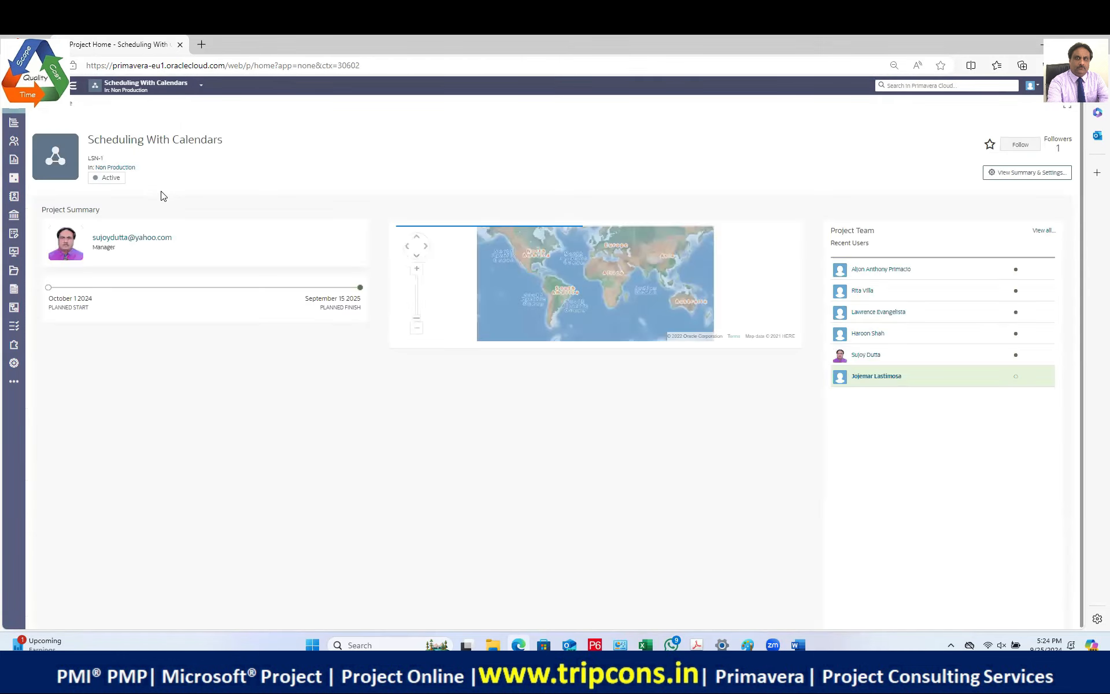
Step: Switch to the Activity Types project and show its activities list
click(194, 86)
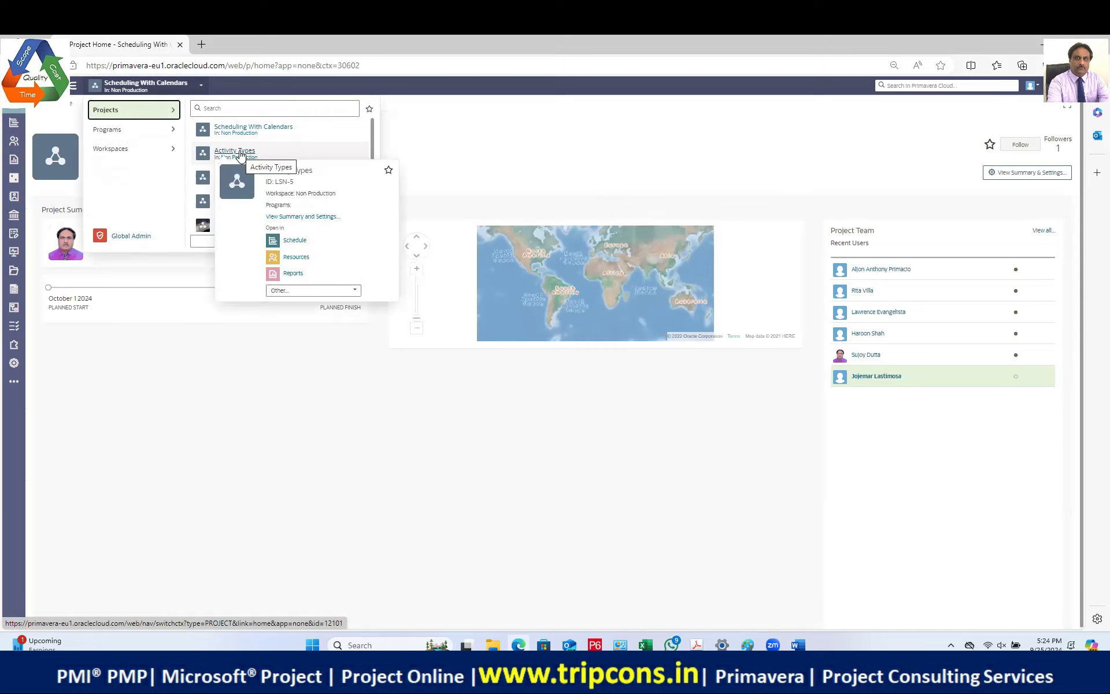
click(240, 155)
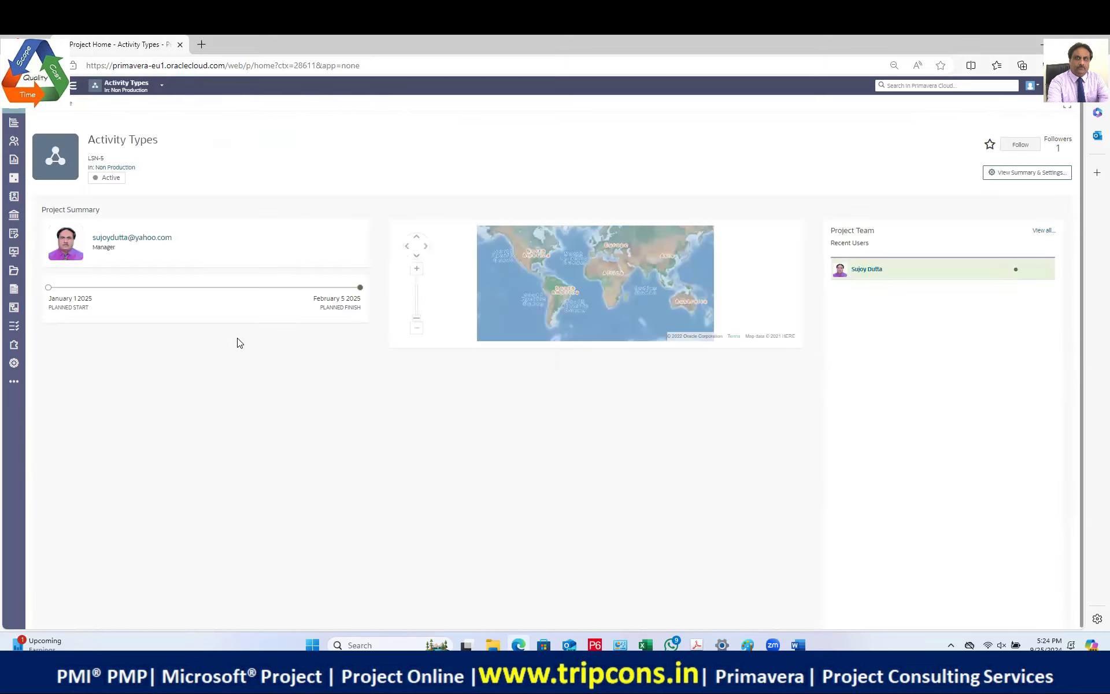
click(49, 141)
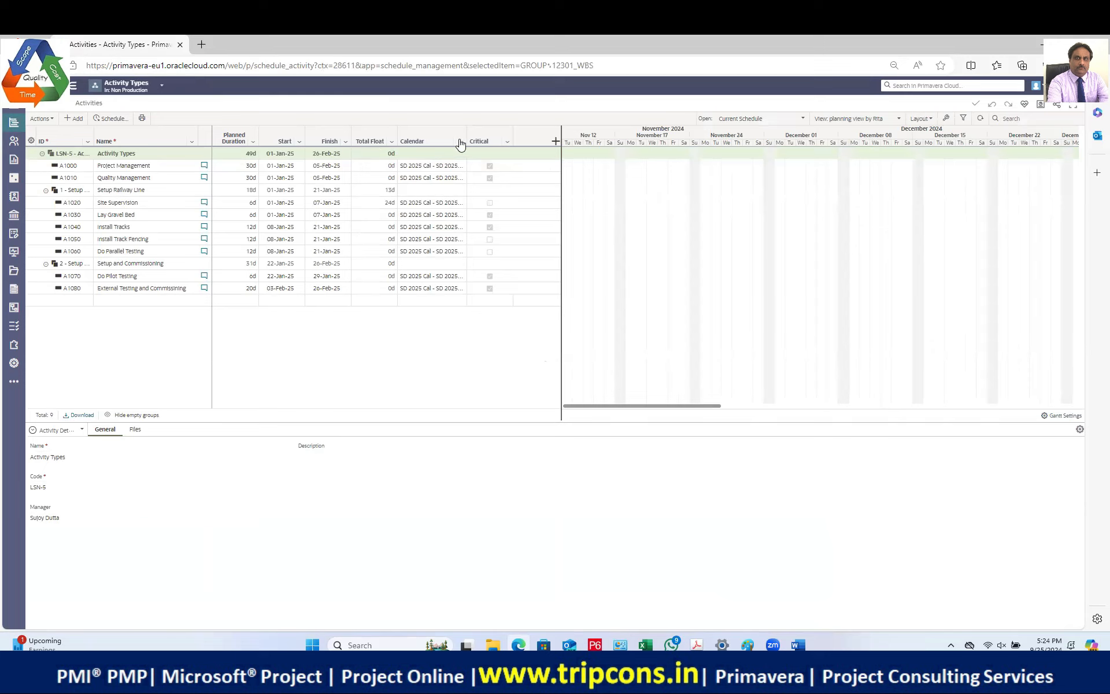
Step: Hide the Calendar column and select activity A1000 Project Management
click(431, 141)
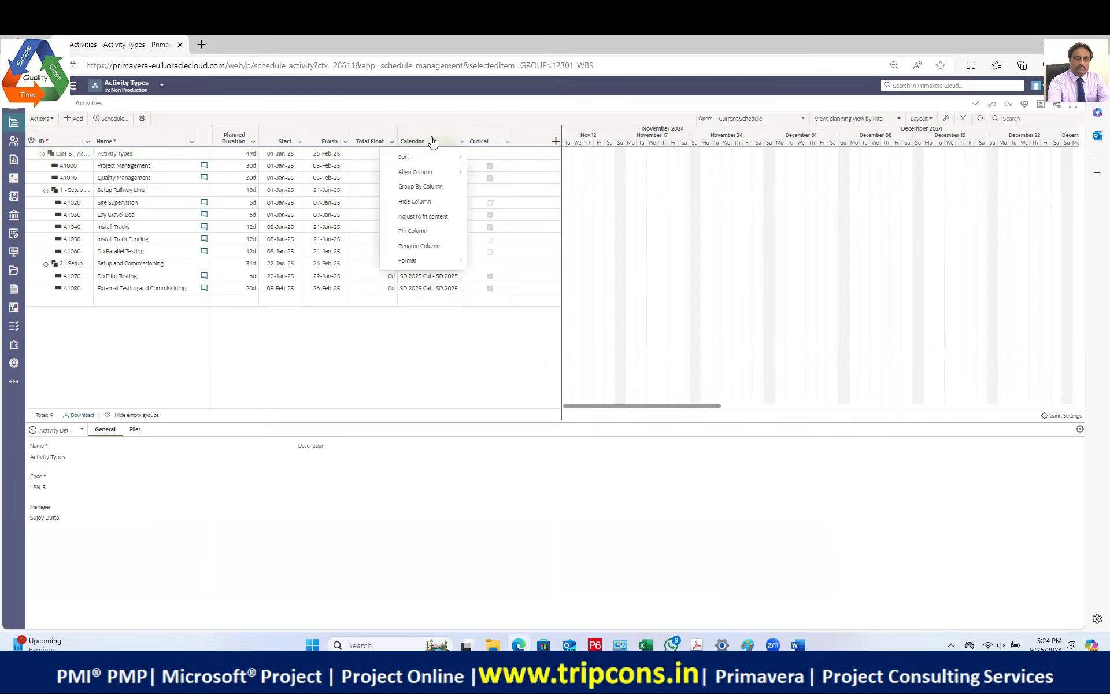
click(423, 206)
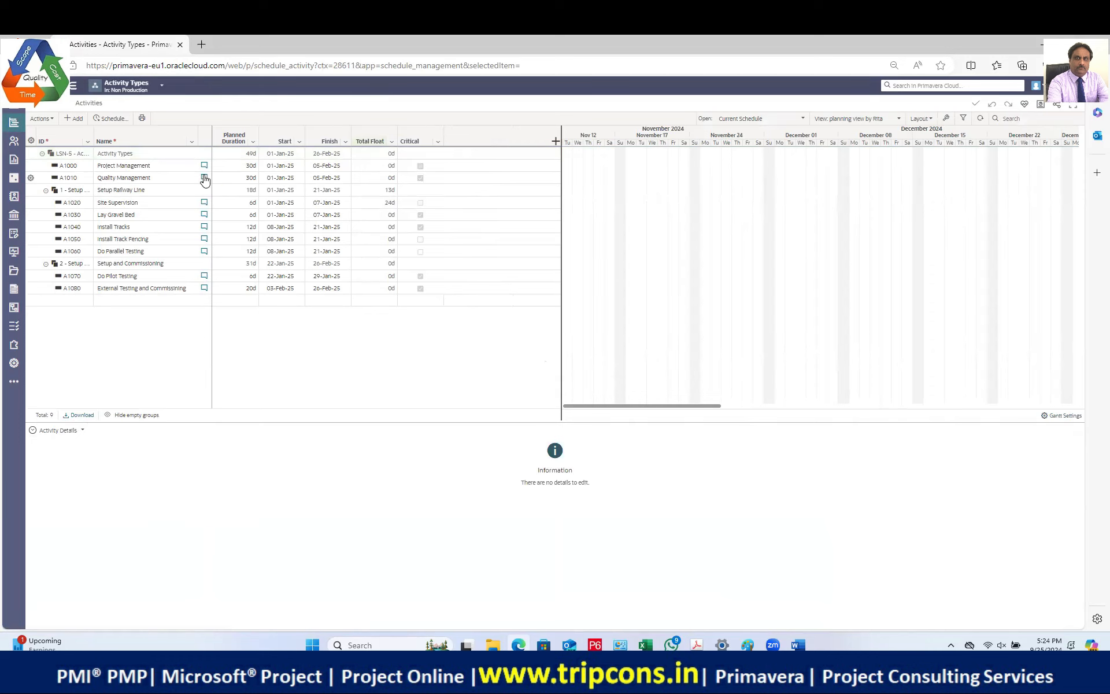
click(167, 166)
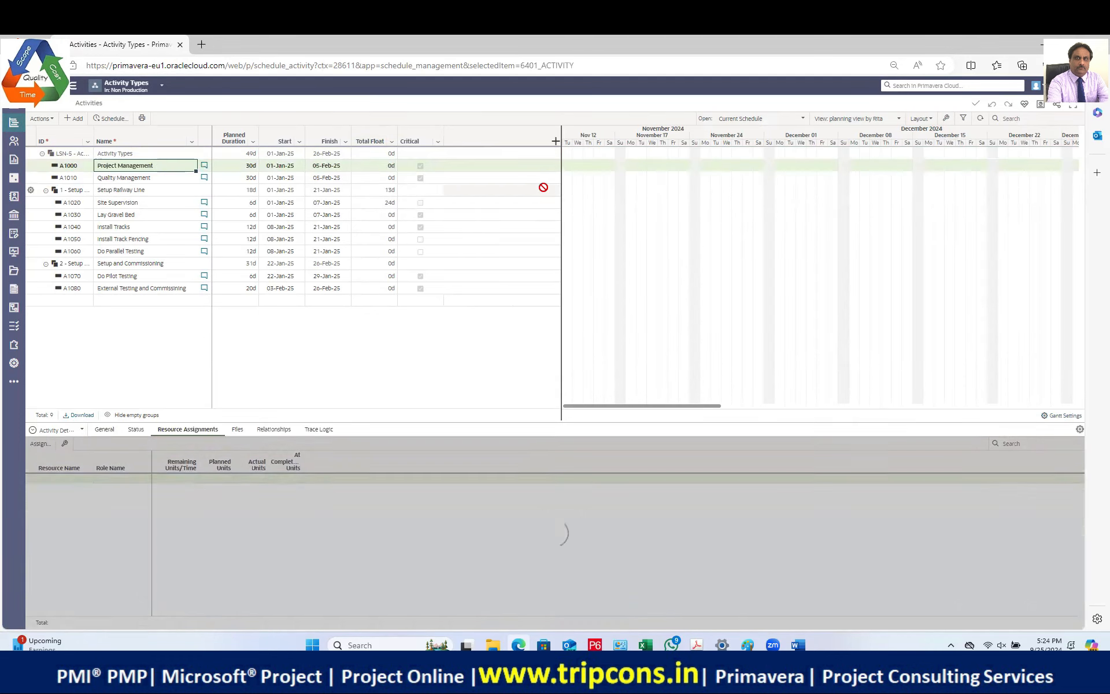
click(587, 179)
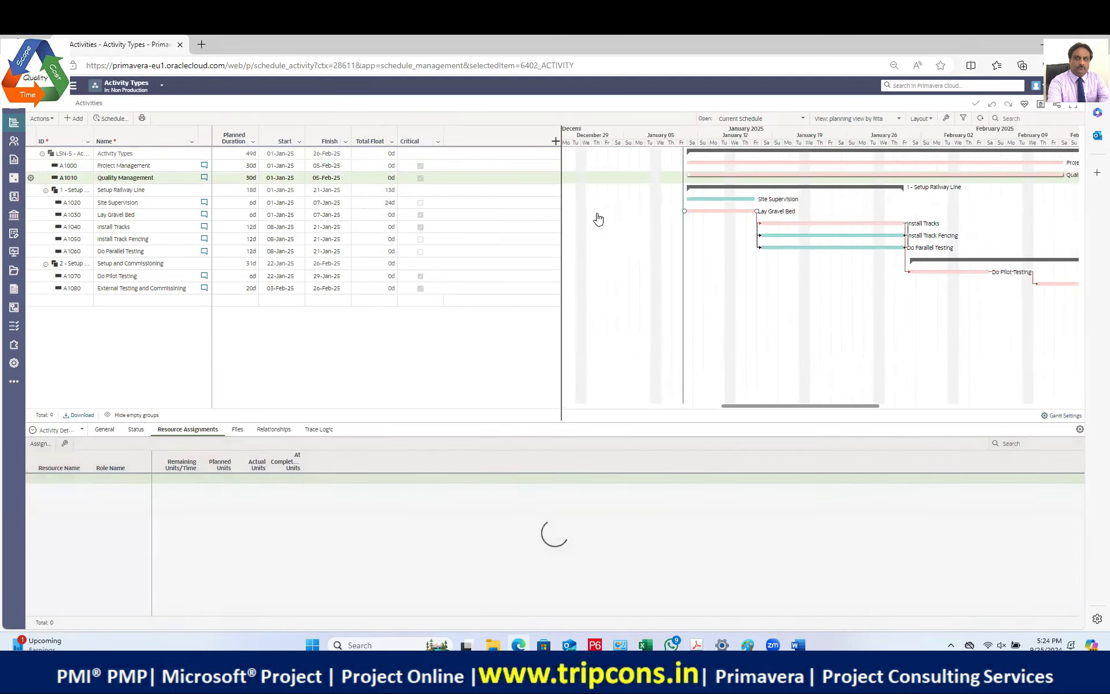
click(157, 167)
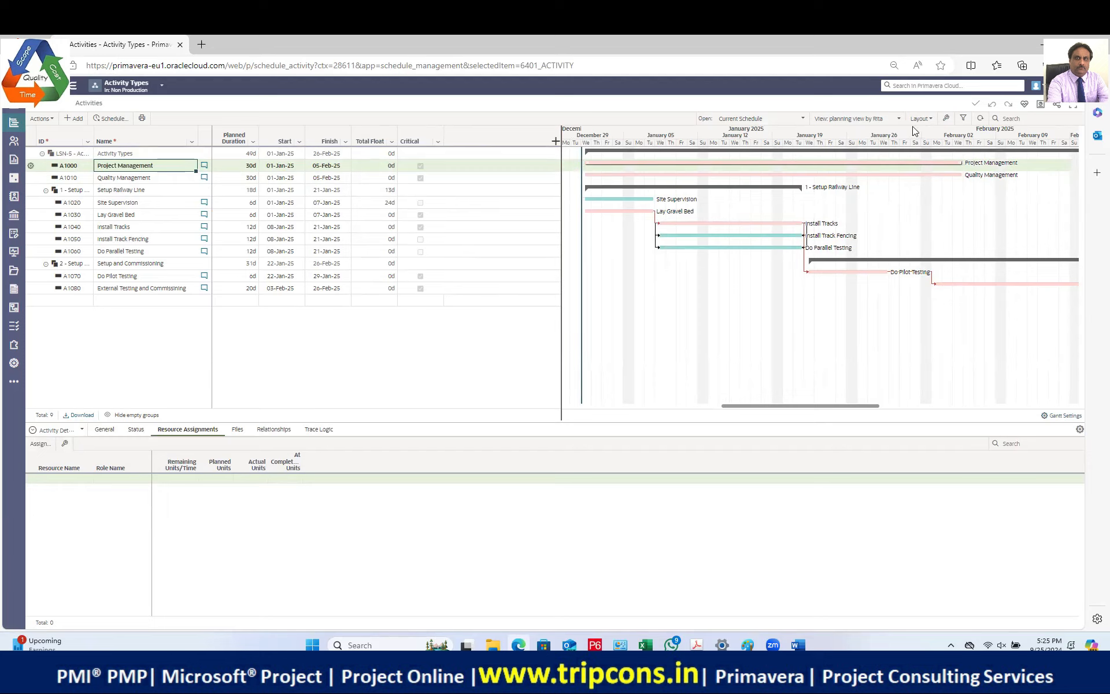
Step: Hide the Gantt chart and switch the grid to the Project Cost Budgeting view
click(888, 123)
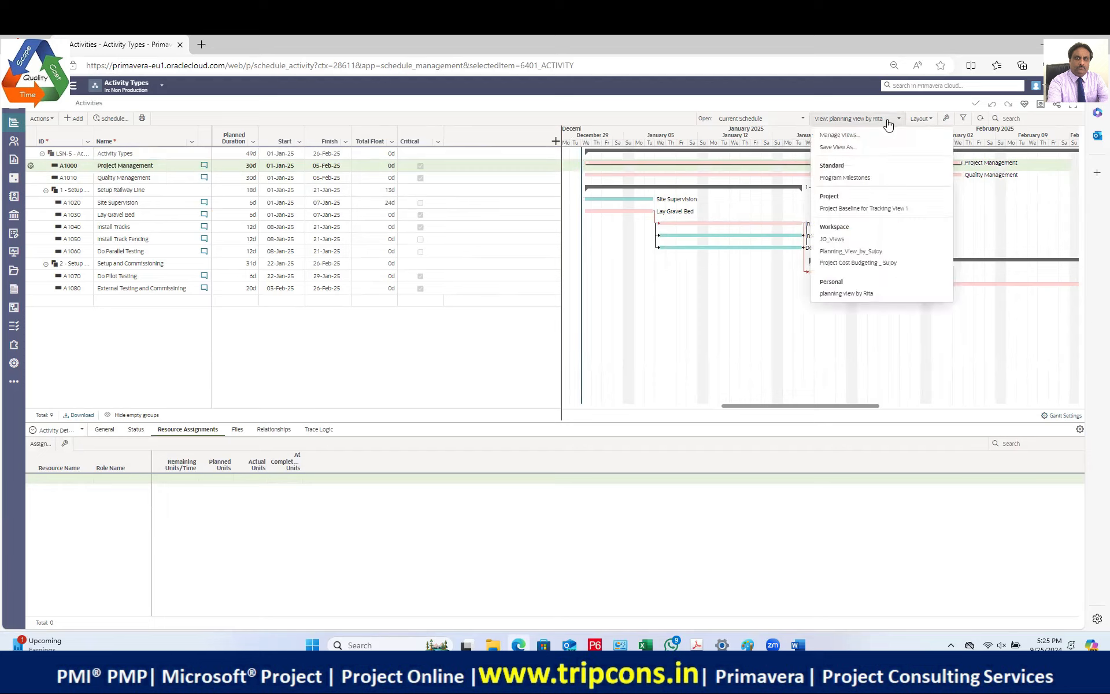
click(921, 119)
click(929, 147)
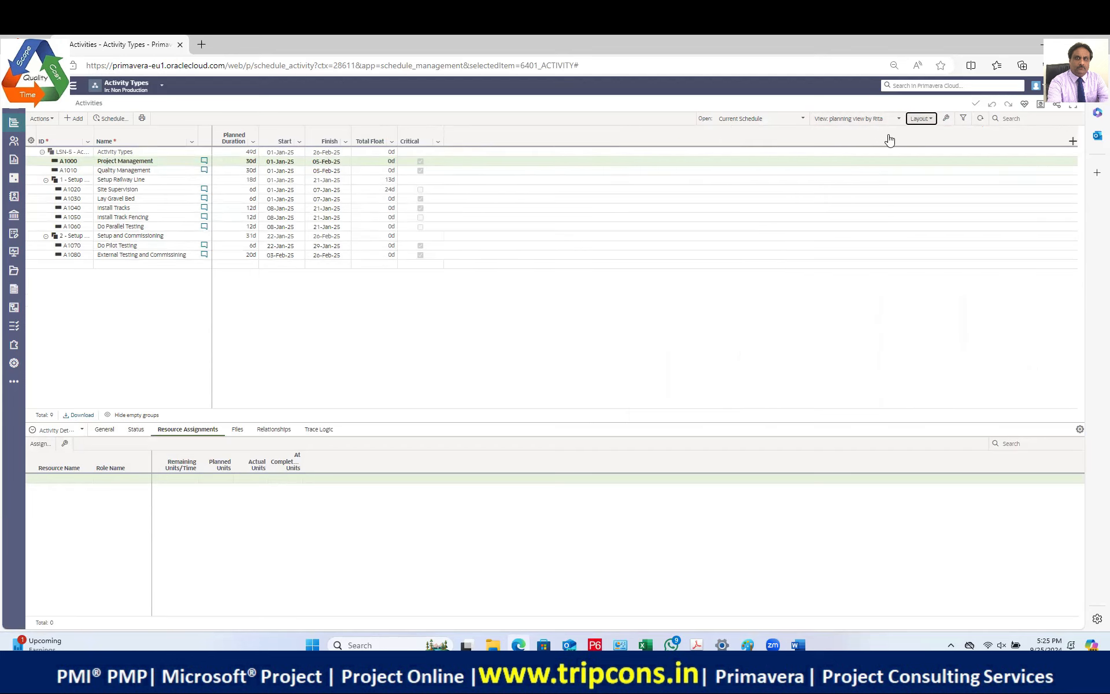
click(873, 122)
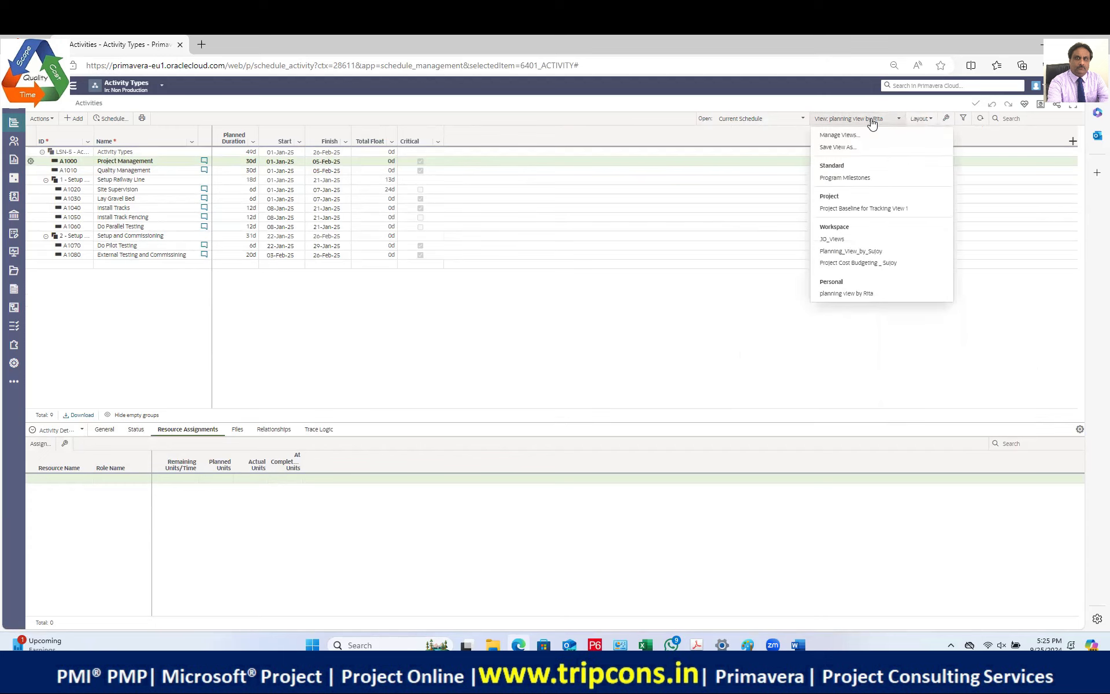
click(854, 252)
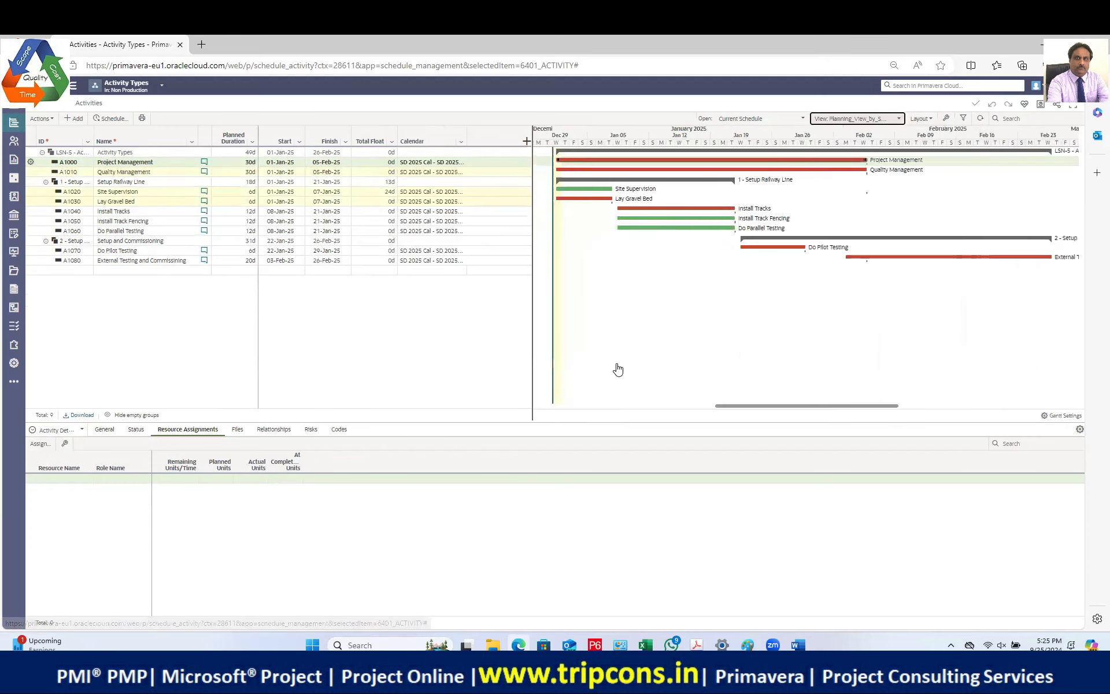
click(899, 119)
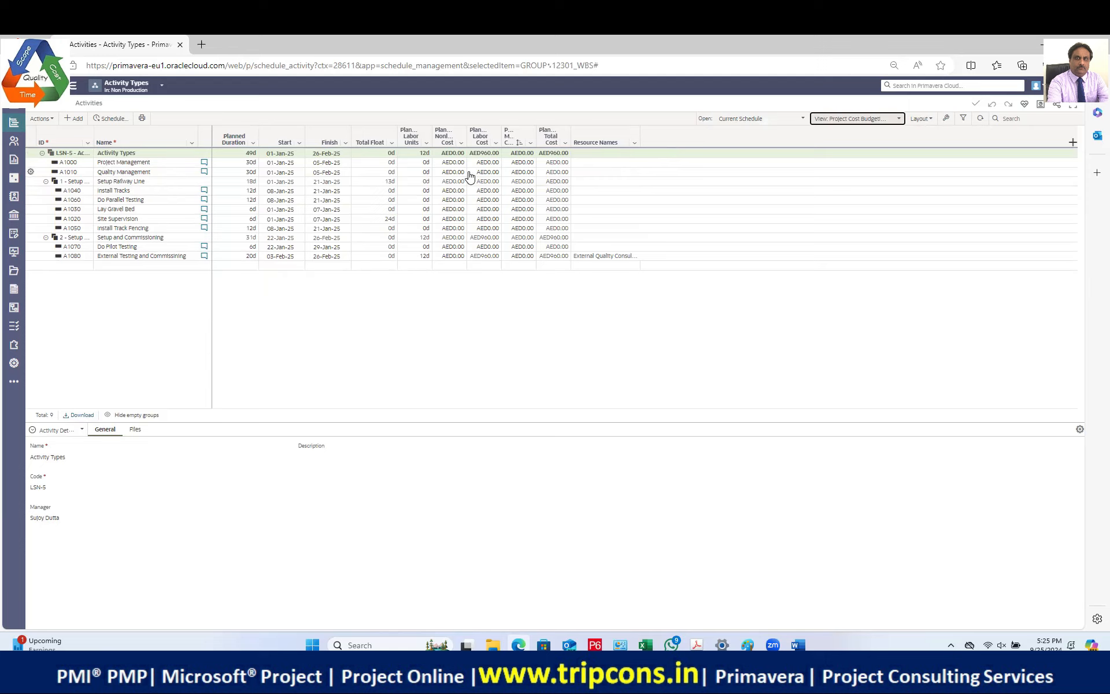
Step: Widen the Planned Total, Material, Labor and Nonlabor Cost columns
drag(571, 133, 654, 133)
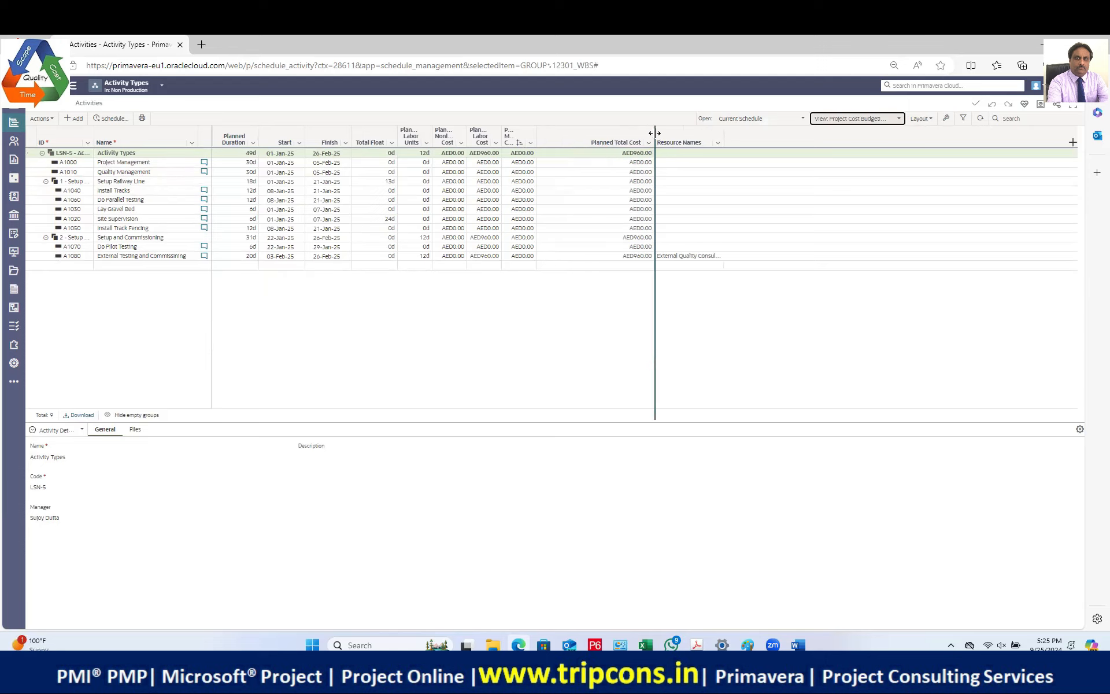
click(540, 140)
drag(536, 134, 585, 133)
drag(501, 133, 568, 131)
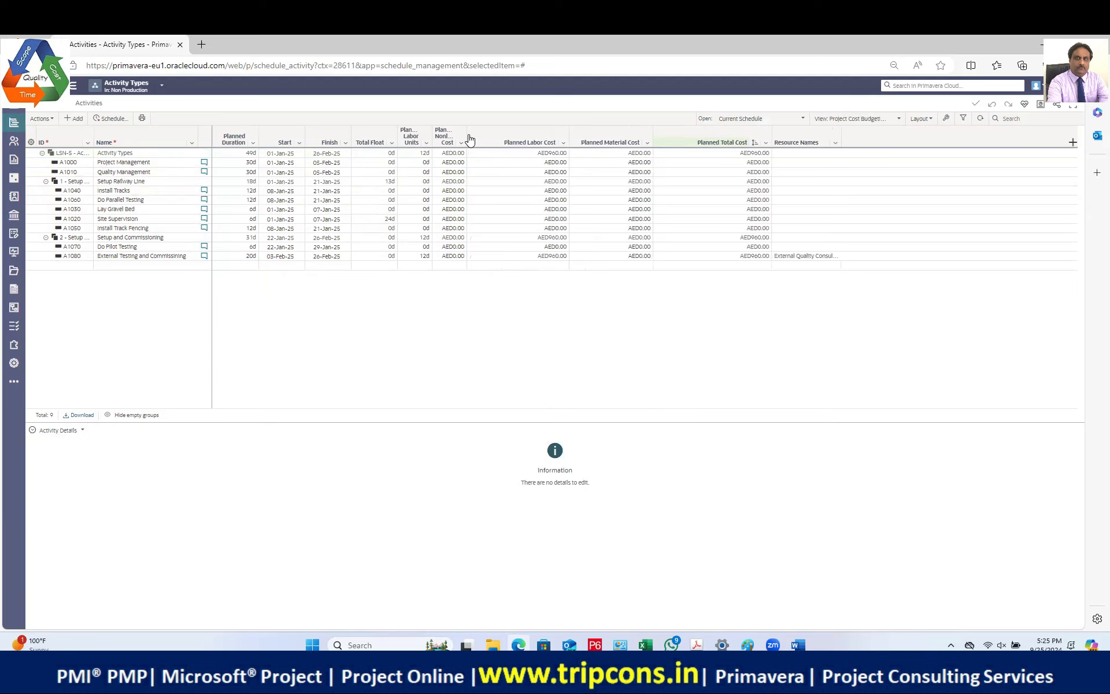
drag(470, 138, 521, 134)
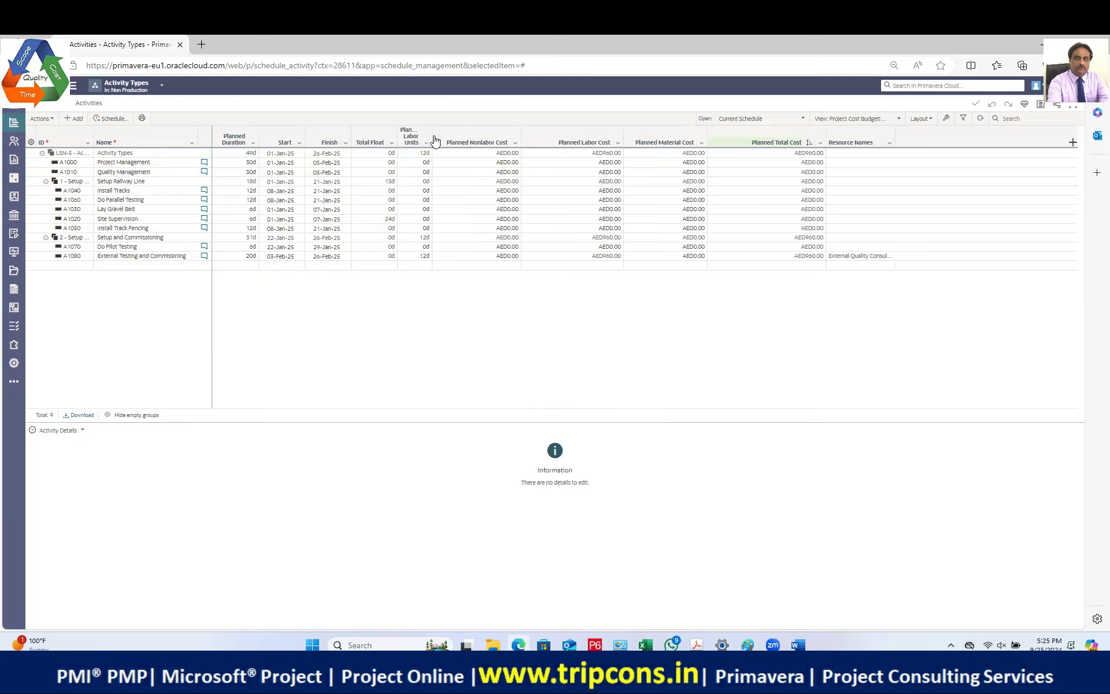
Step: Order columns Labor Units, Labor Cost, Nonlabor Cost, Material Cost, Total Cost, then select A1000
mouse_move(434, 137)
mouse_down()
mouse_move(501, 141)
mouse_move(441, 141)
mouse_up()
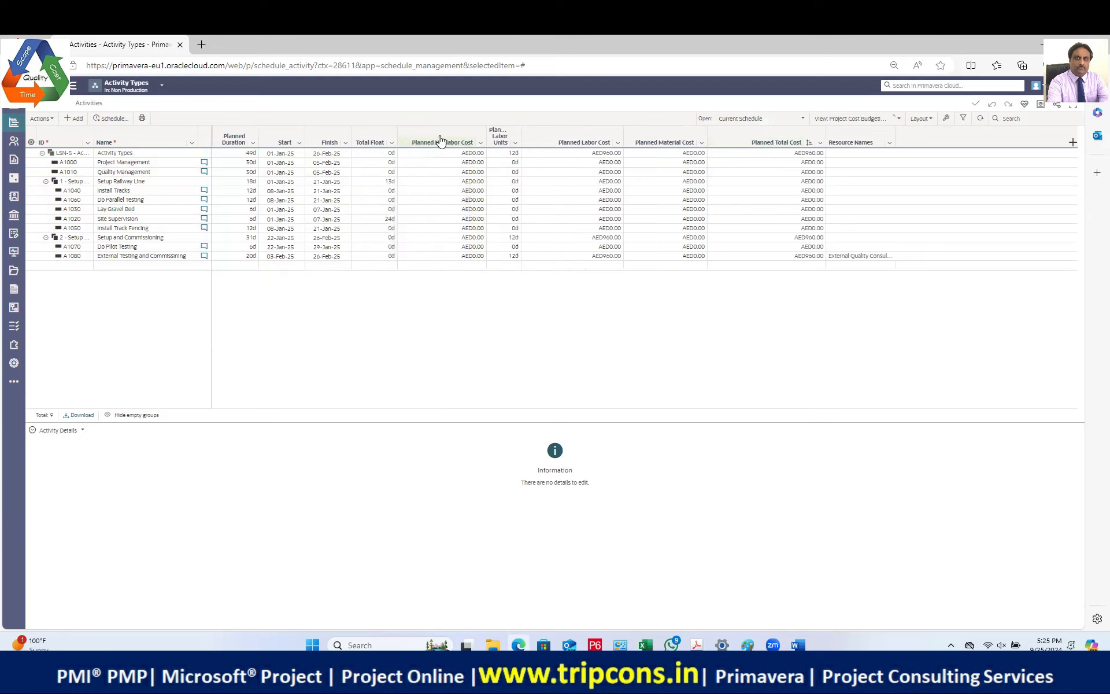
drag(520, 136, 572, 138)
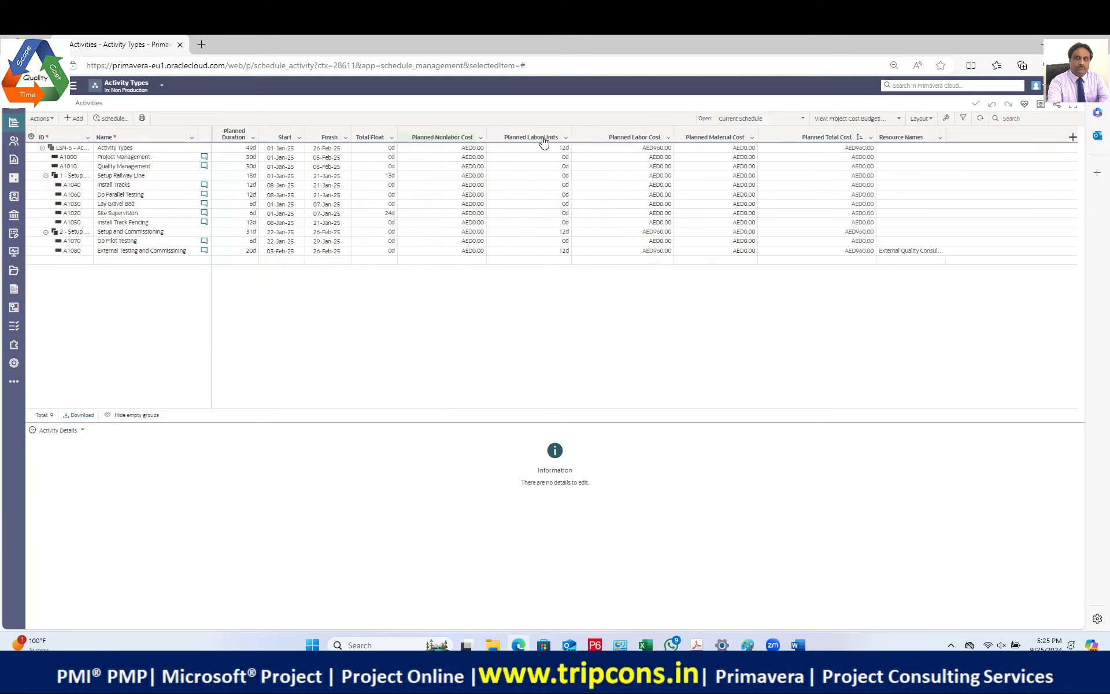
mouse_move(456, 137)
mouse_down()
mouse_move(448, 130)
mouse_move(508, 176)
mouse_up()
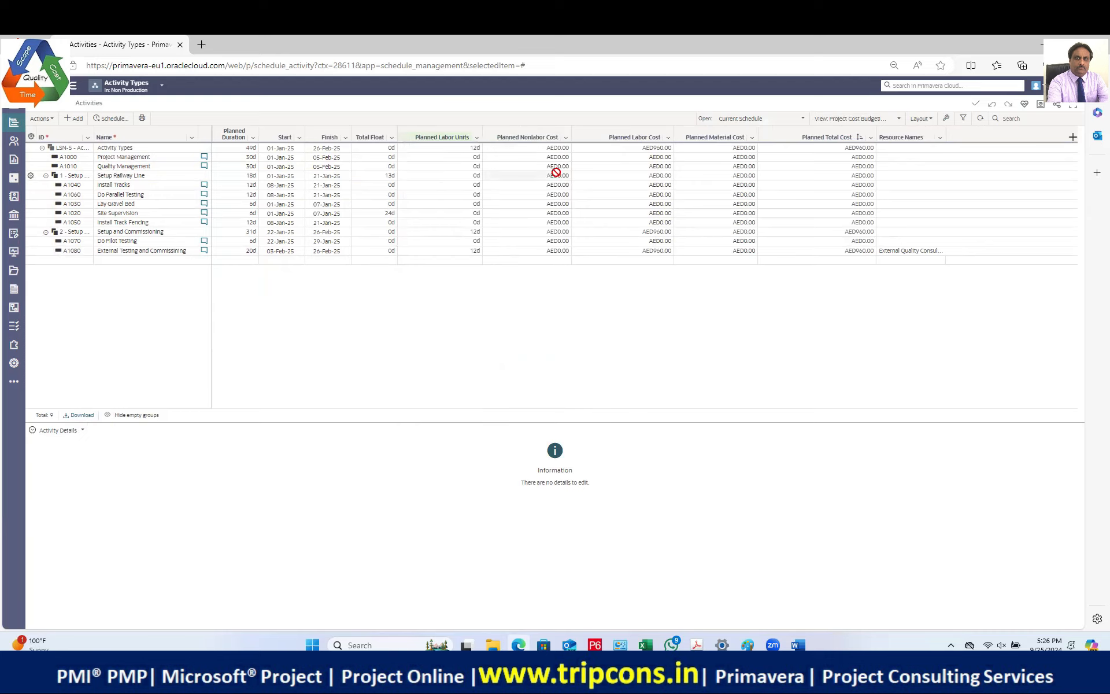
drag(646, 135, 542, 134)
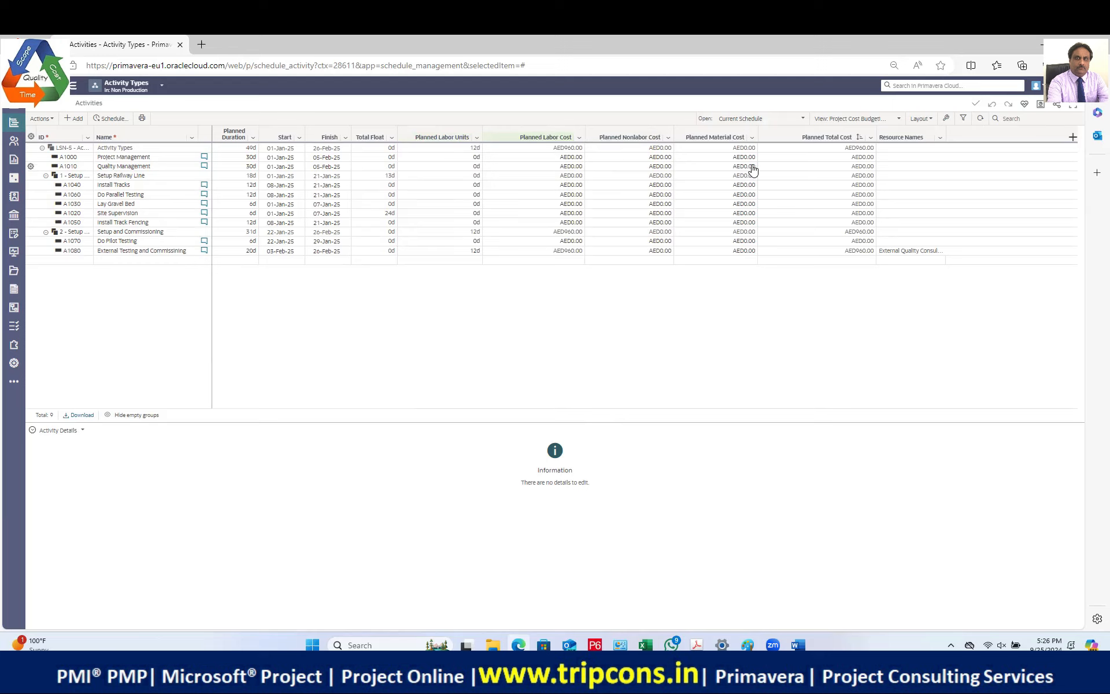
click(162, 159)
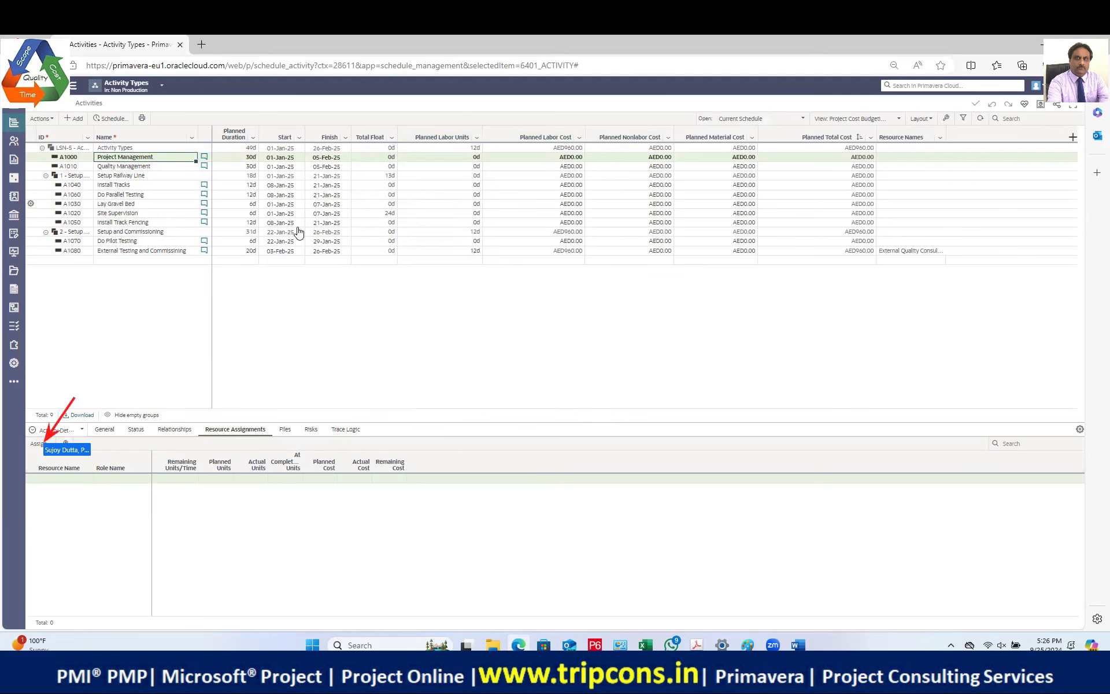
Step: Browse all workspace resources for A1000's assignment, expanding the E&C Resources group
click(33, 445)
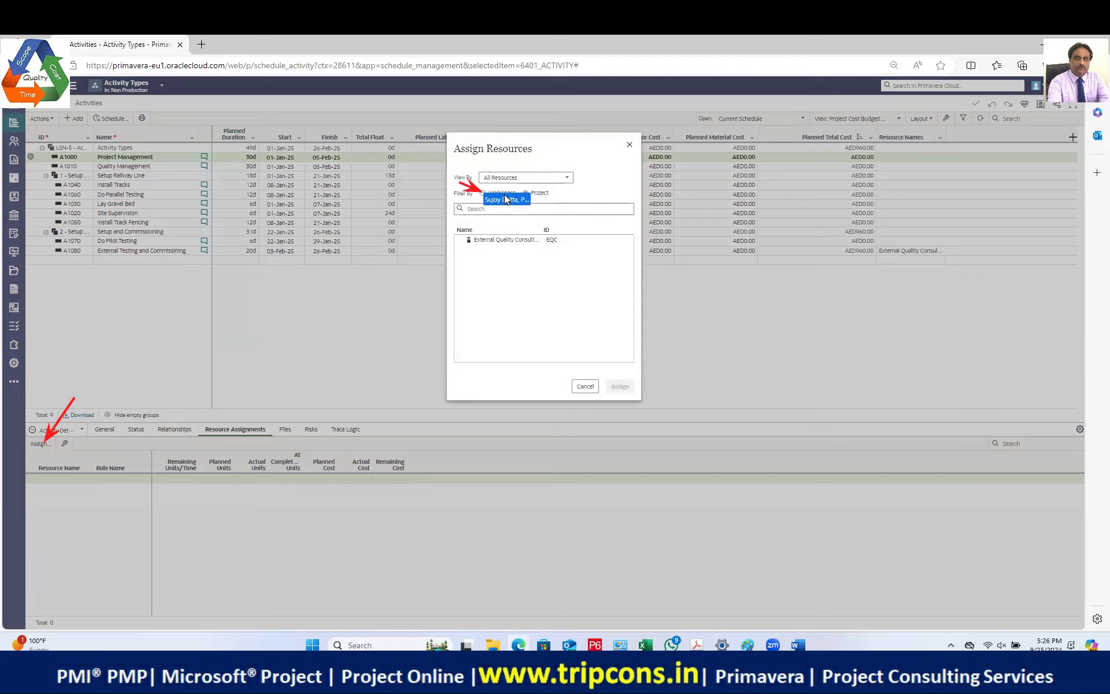
click(504, 196)
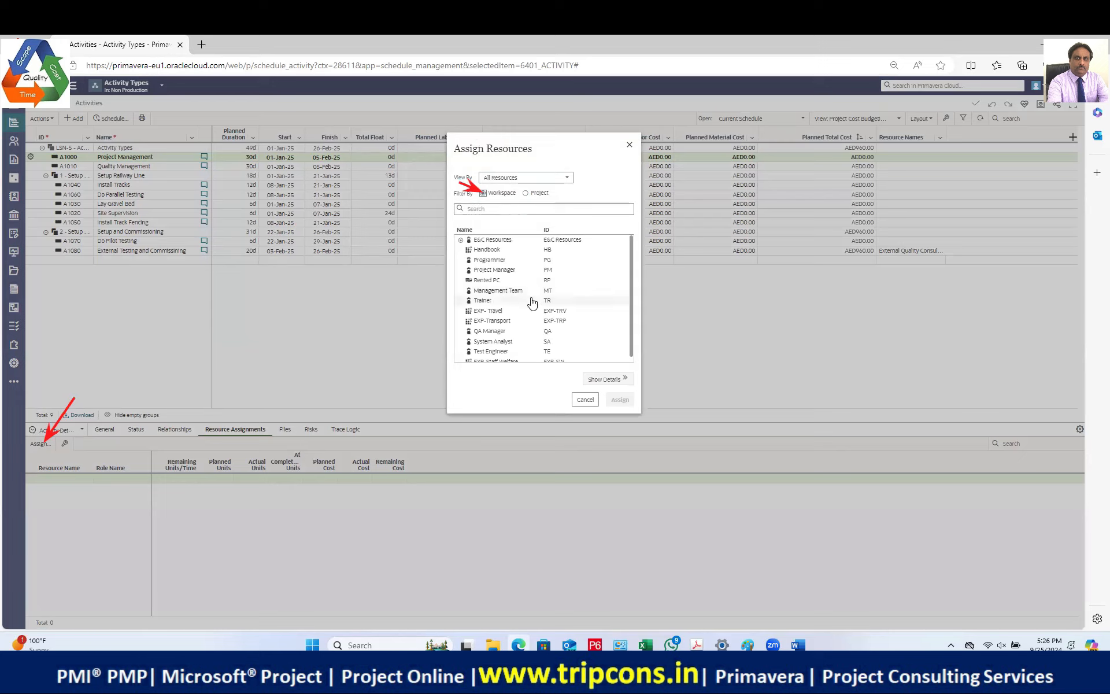
scroll(532, 303, down, 1)
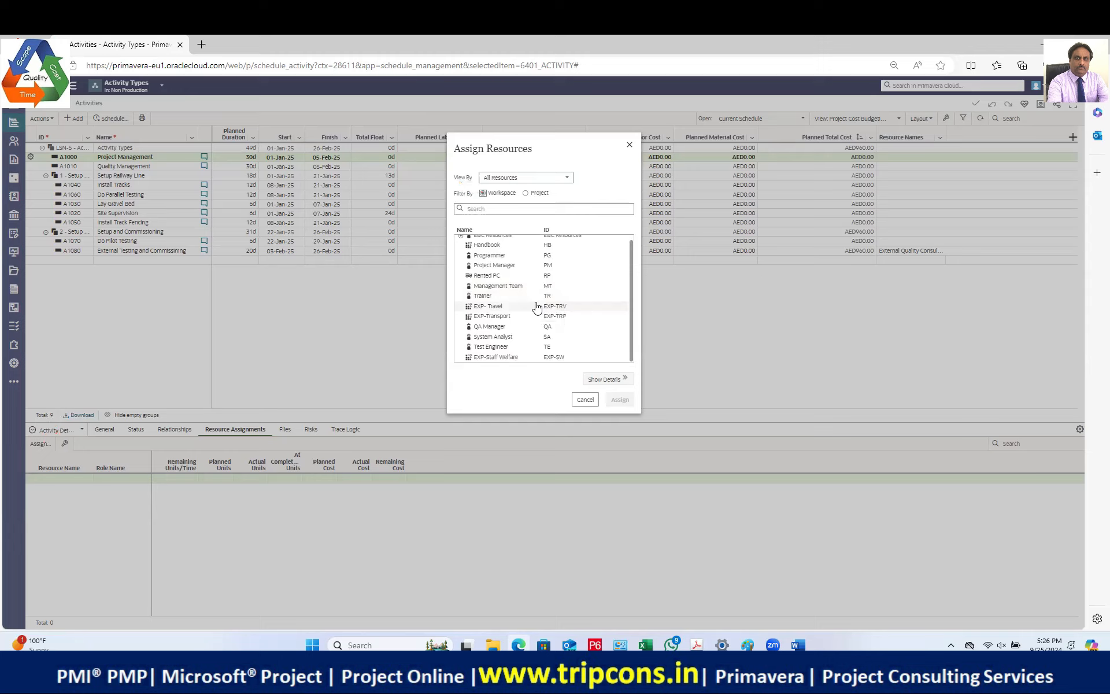
scroll(537, 307, up, 1)
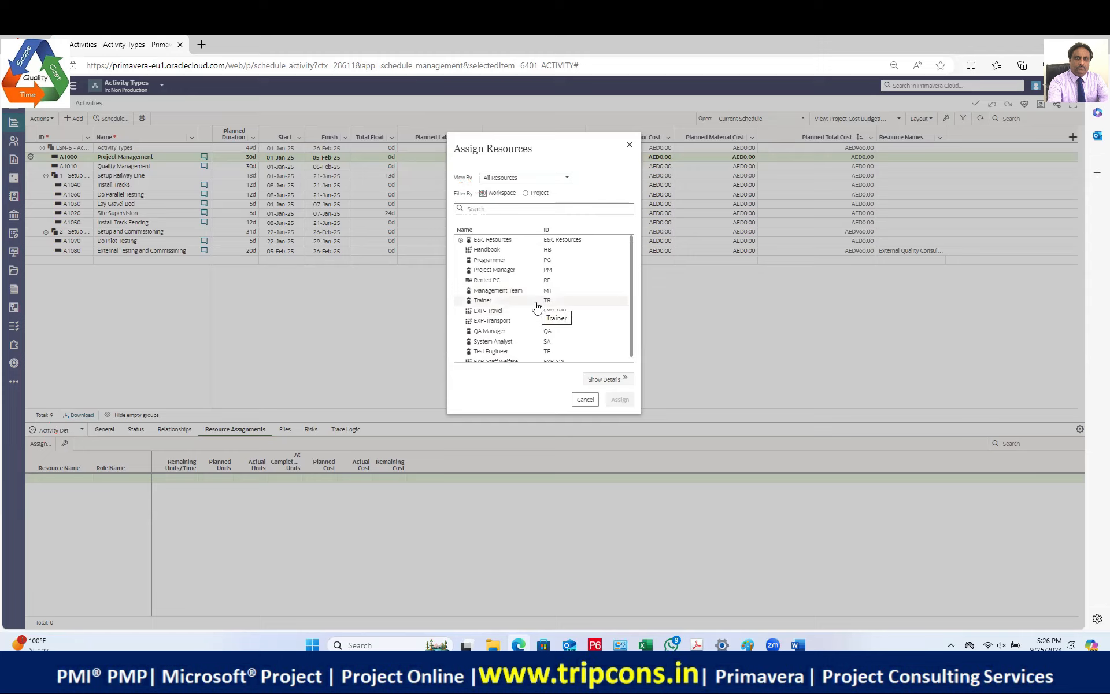
click(460, 240)
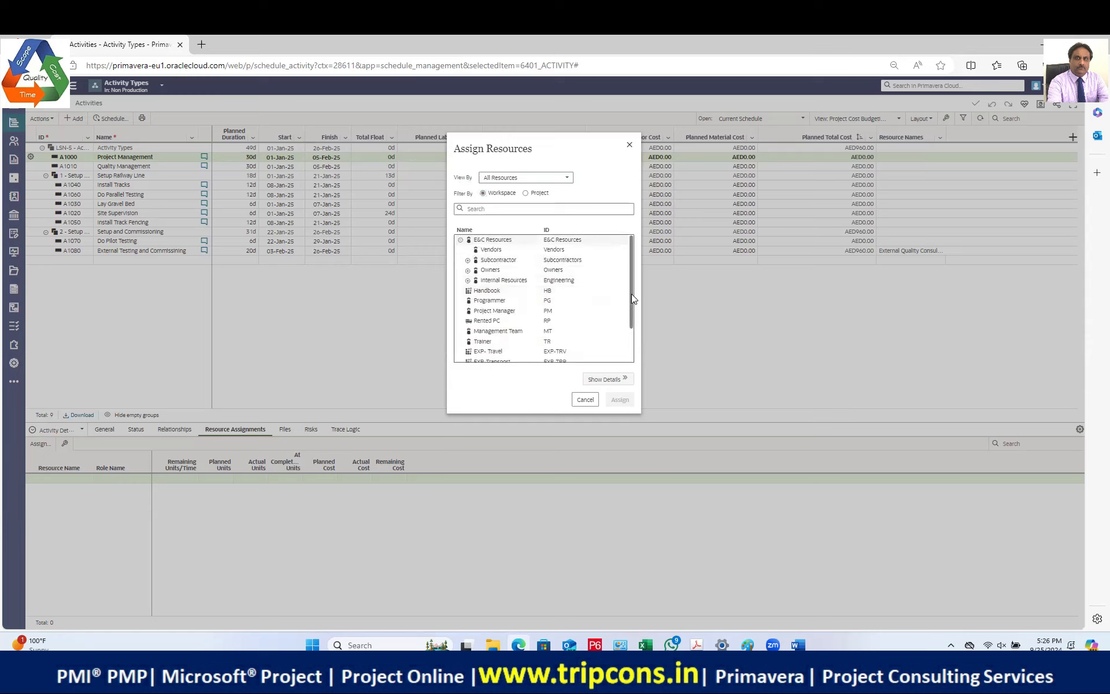
drag(631, 282, 626, 324)
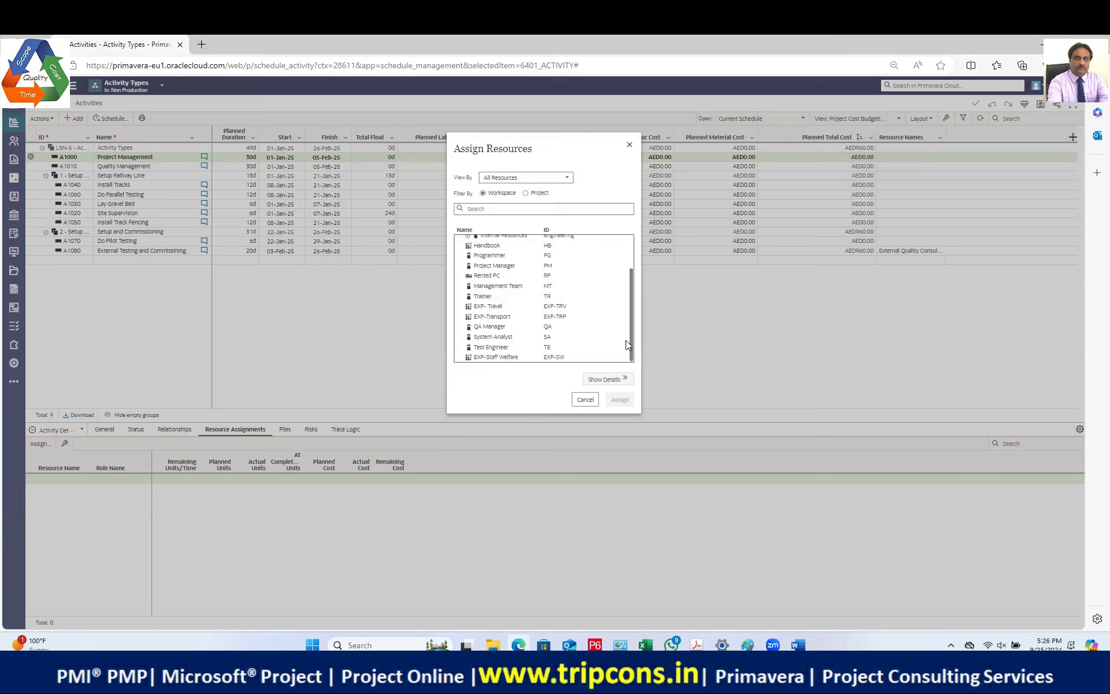
scroll(503, 334, up, 2)
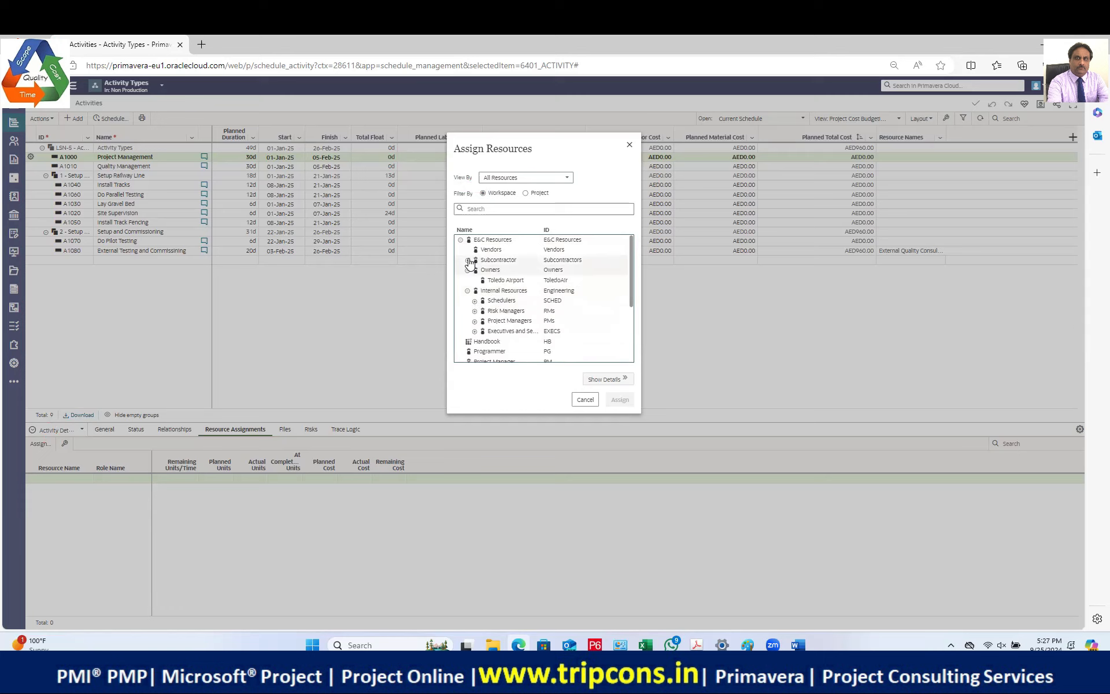
Step: Expand Subcontractor, cancel with nothing assigned, and go to Summary & Settings
click(467, 260)
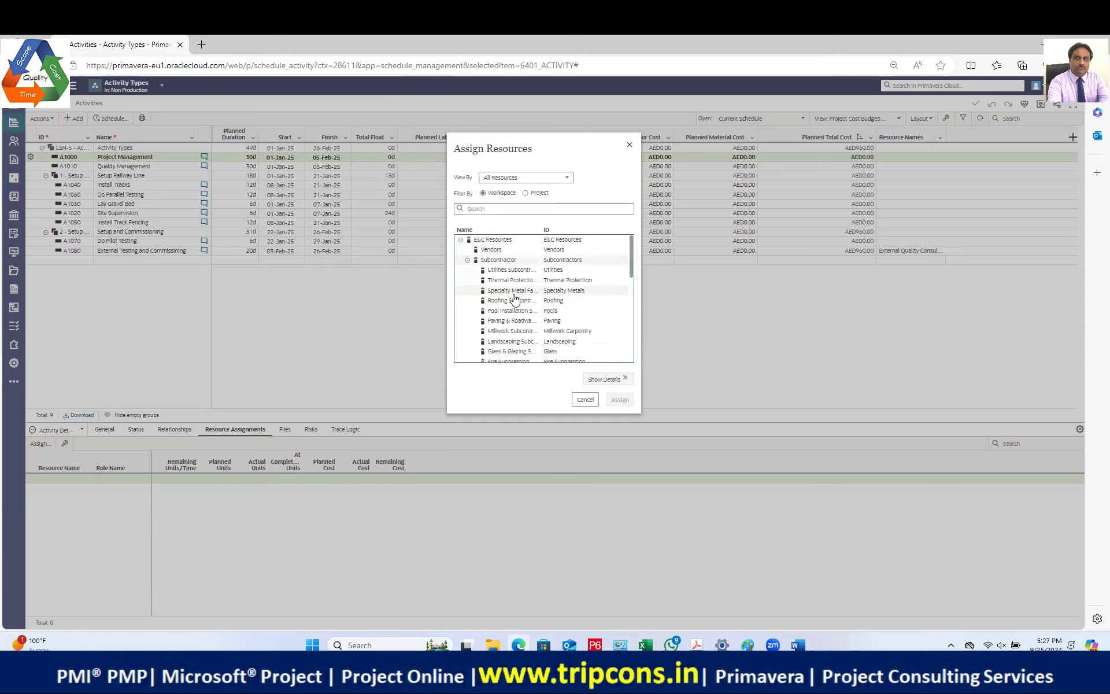
click(584, 399)
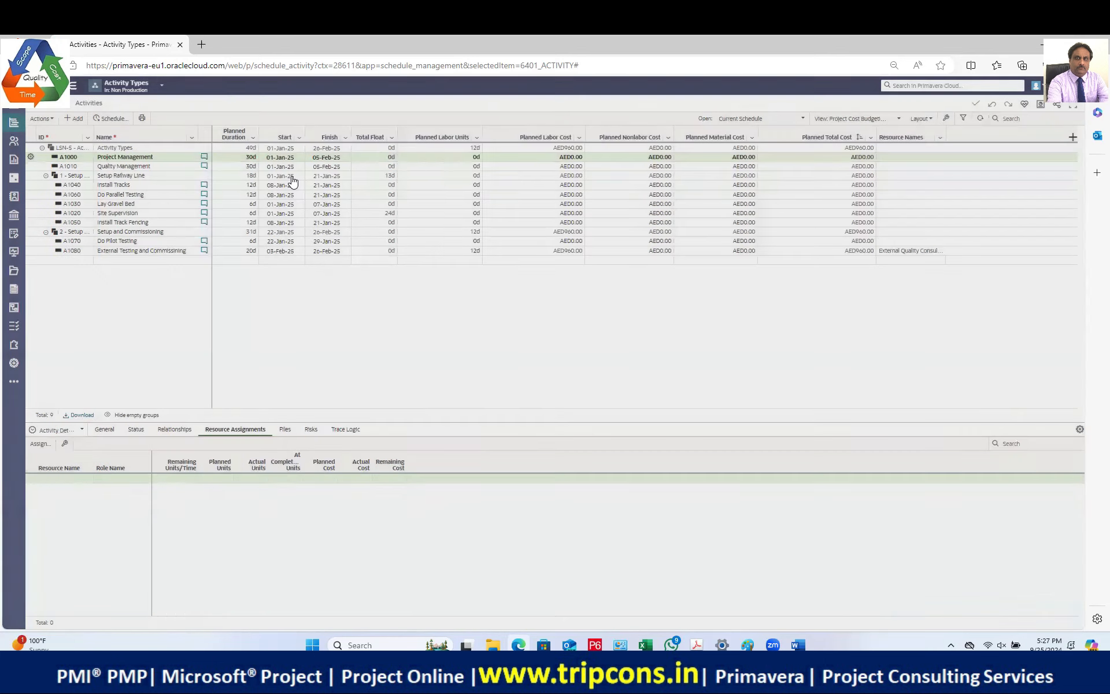
click(14, 365)
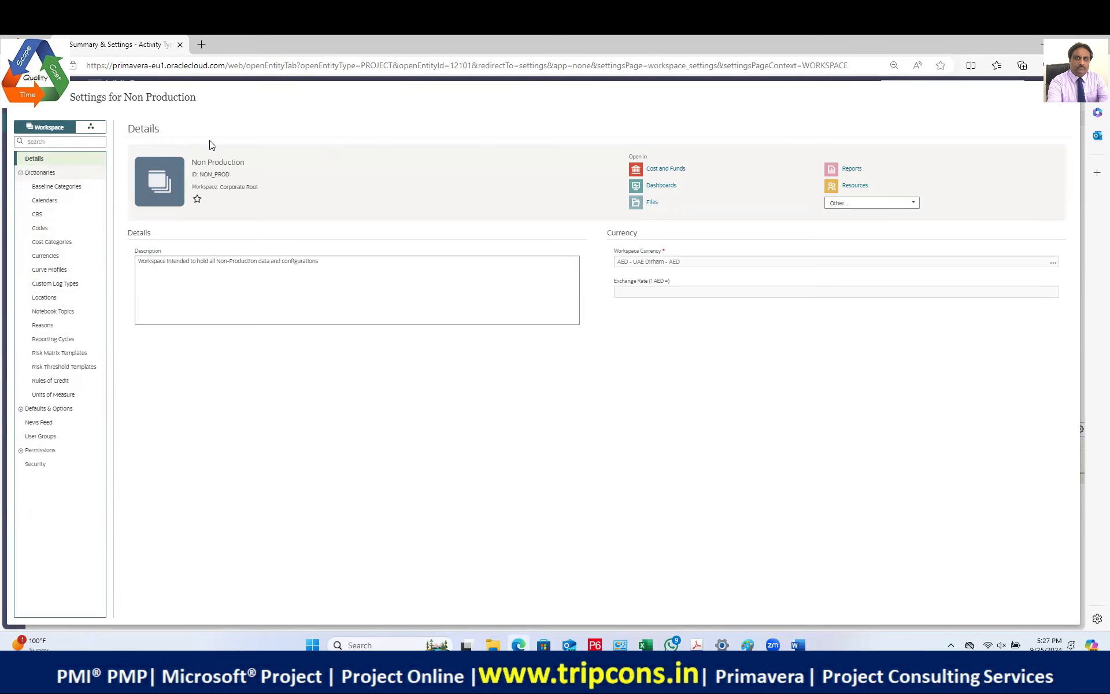
Step: Close the settings page and show the Activity Types Resource List
click(1063, 100)
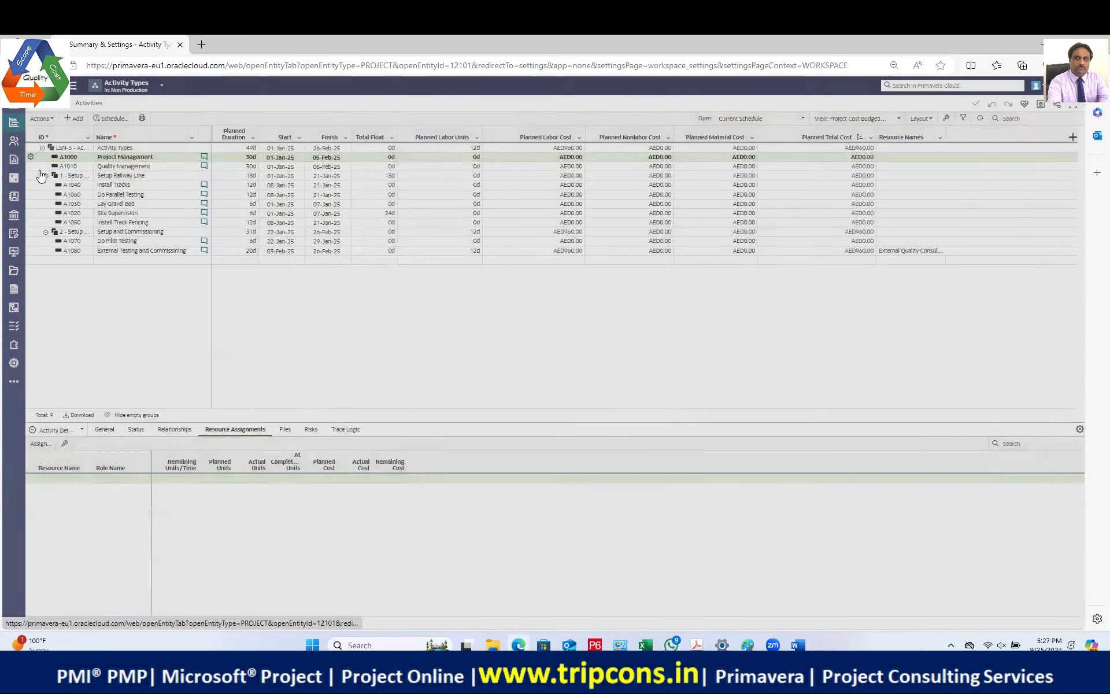
mouse_move(16, 144)
click(48, 166)
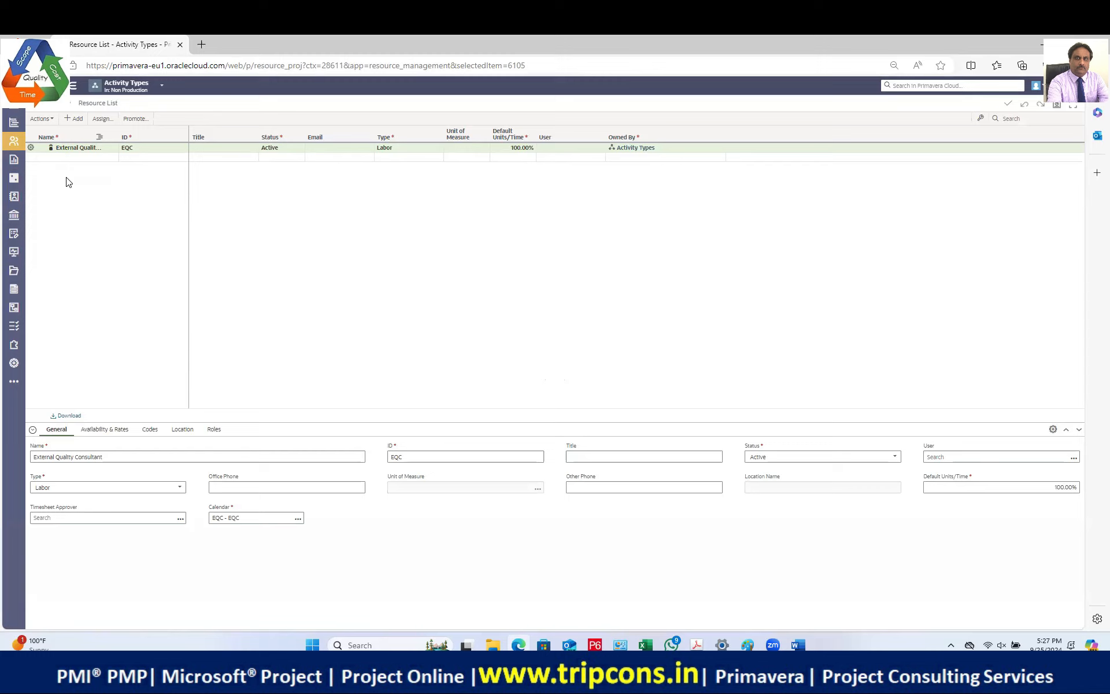
mouse_move(14, 146)
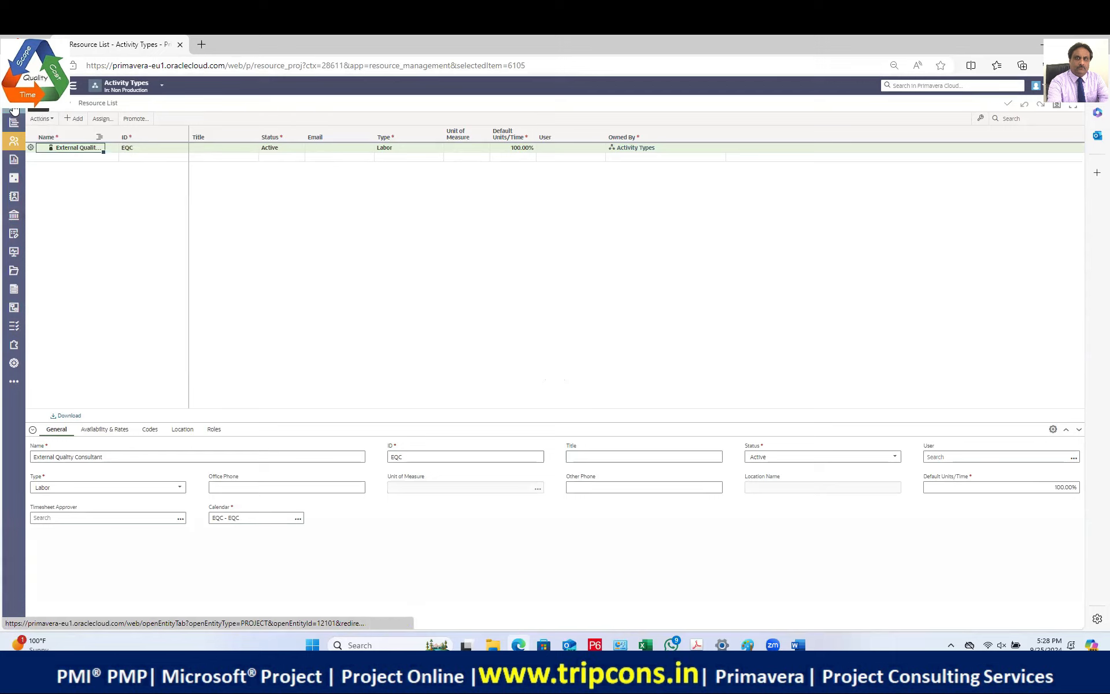
click(14, 364)
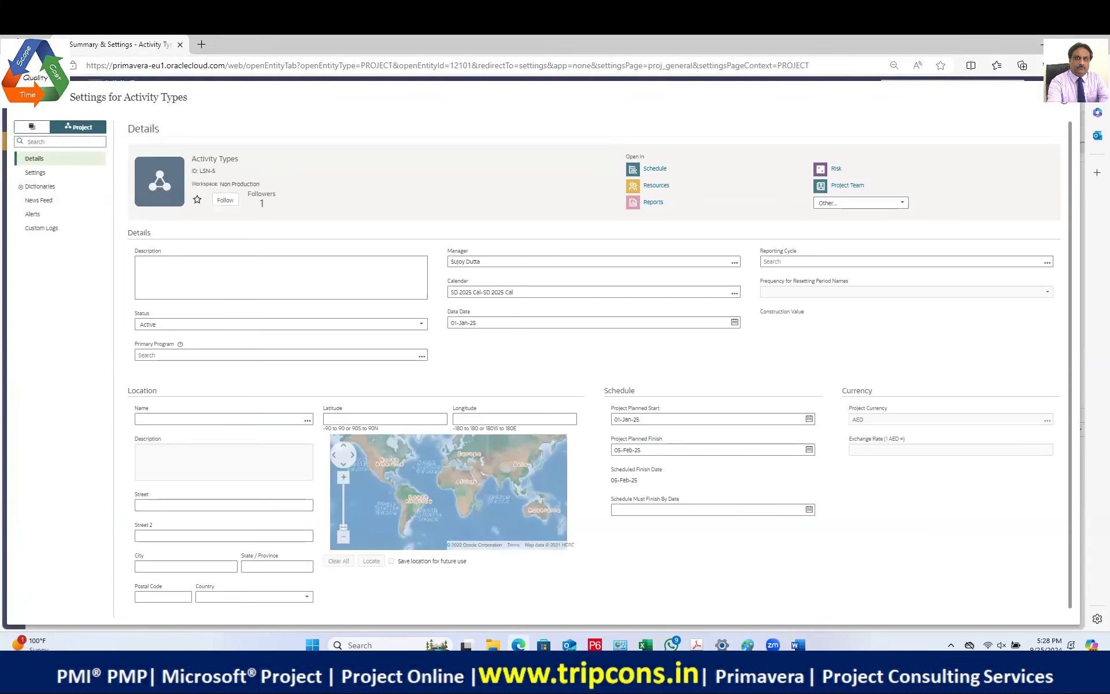
click(36, 125)
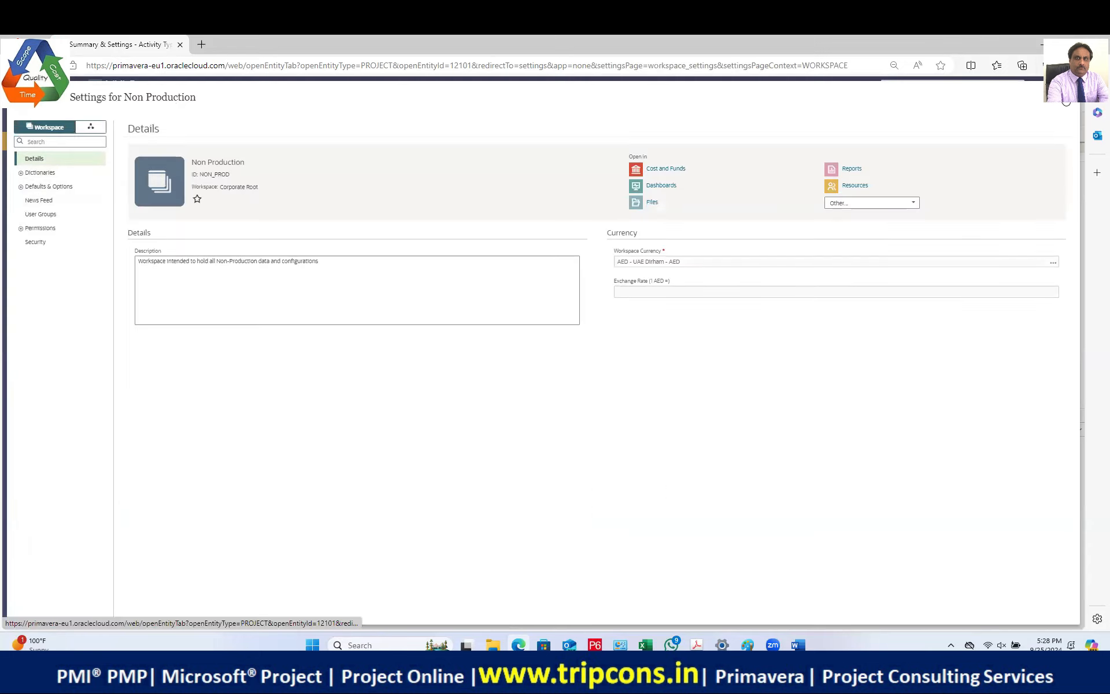
click(855, 185)
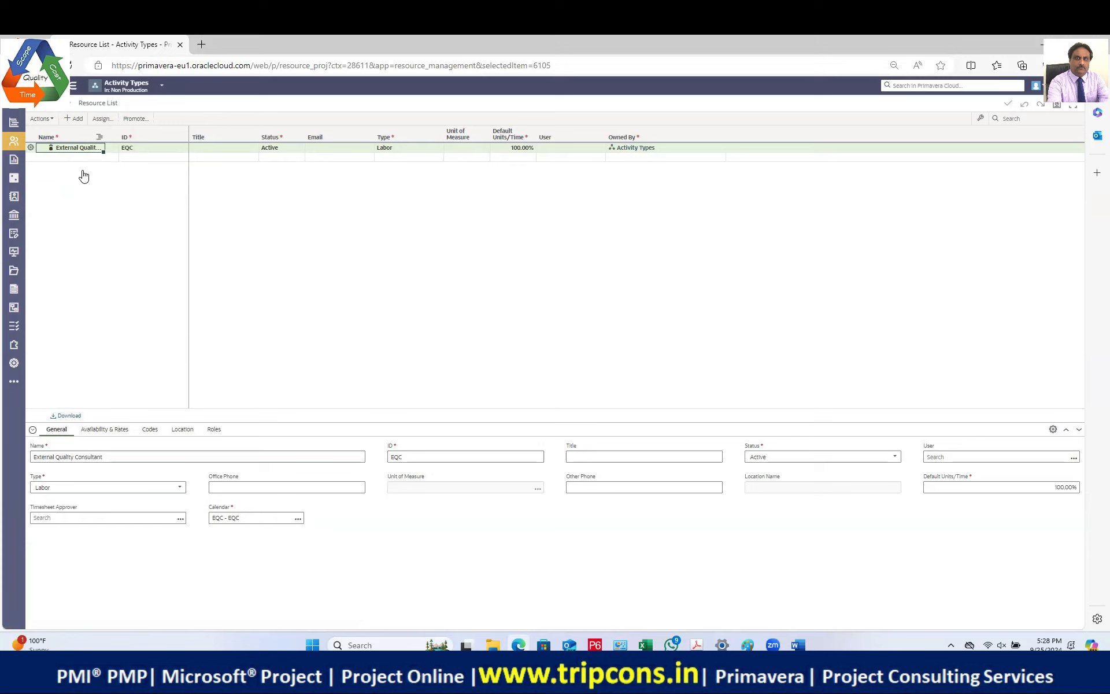
Step: Switch to the Scheduling With Calendars project and show its activities
click(160, 87)
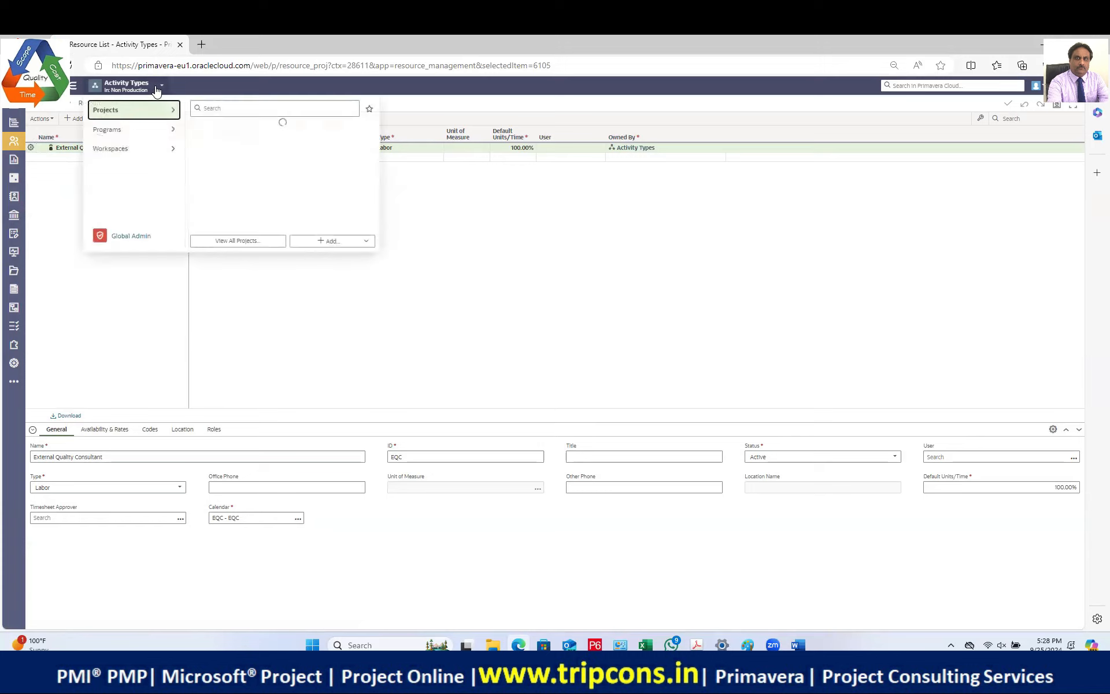
click(252, 155)
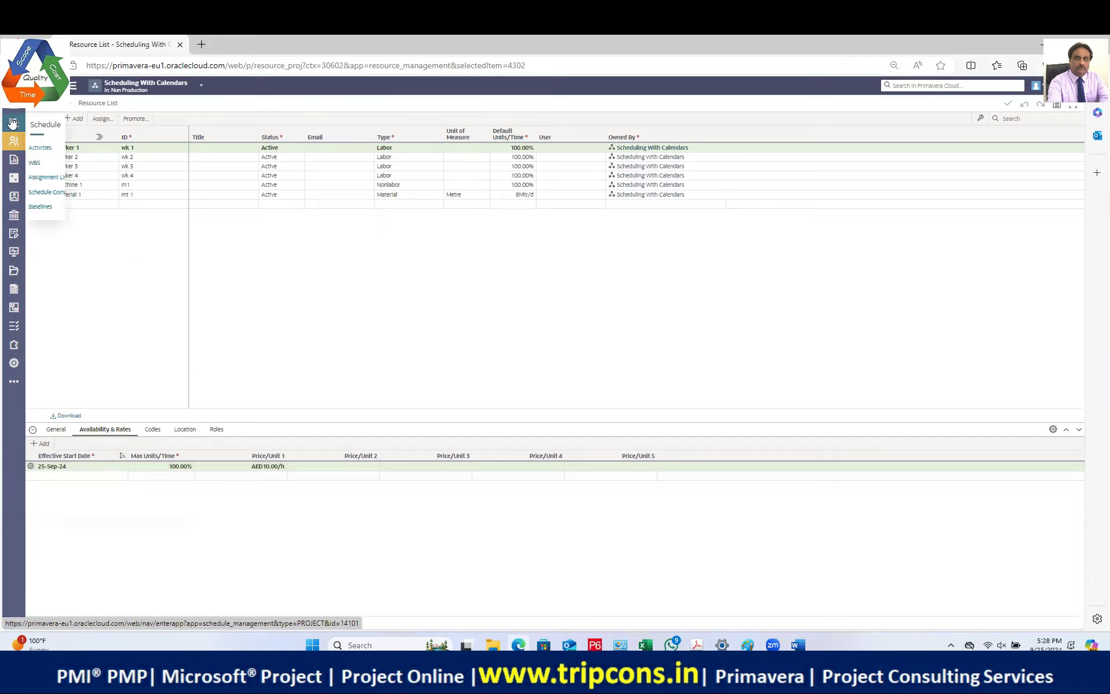
click(36, 146)
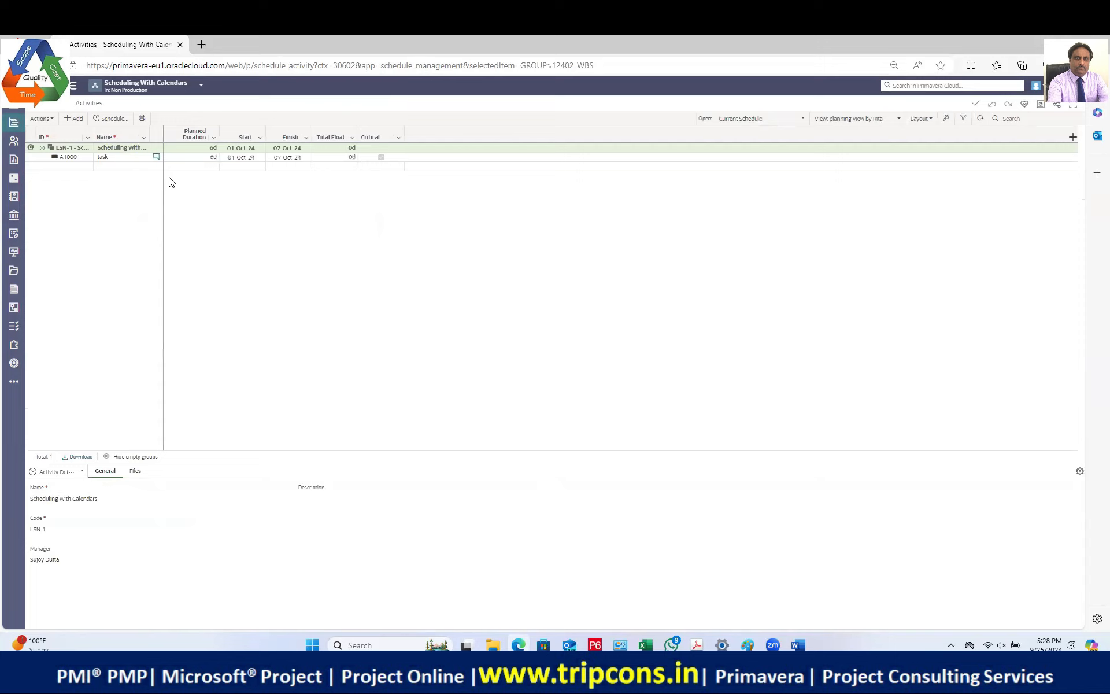
Step: Apply the Project Cost Budgeting view and widen the planned labor units and cost columns
click(890, 123)
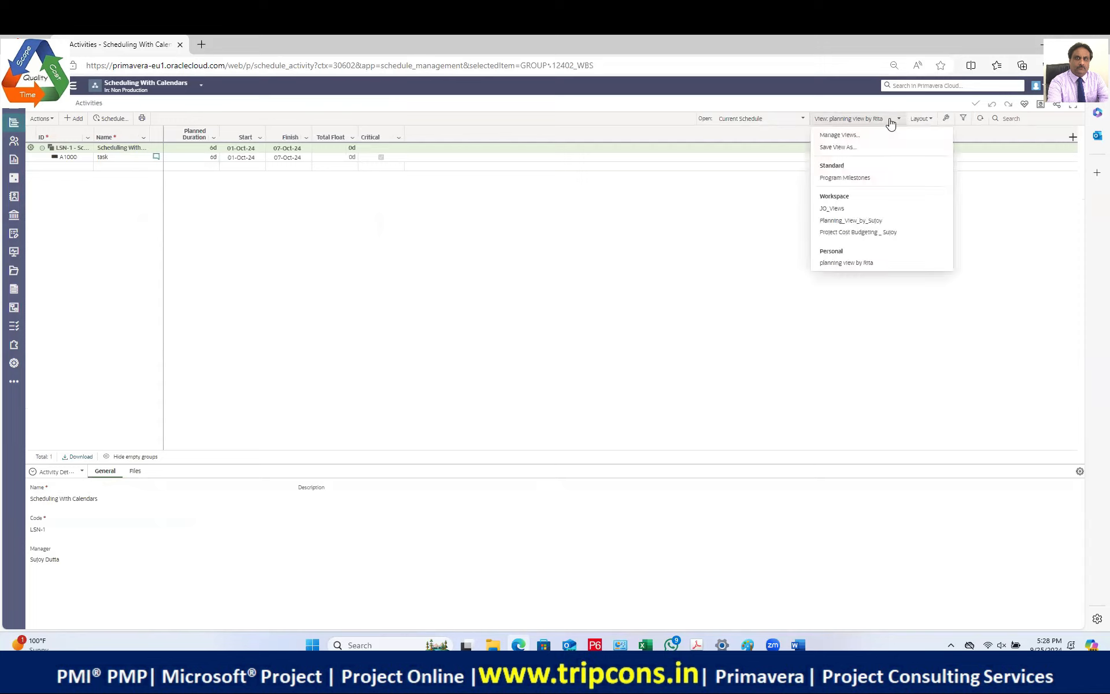
click(868, 232)
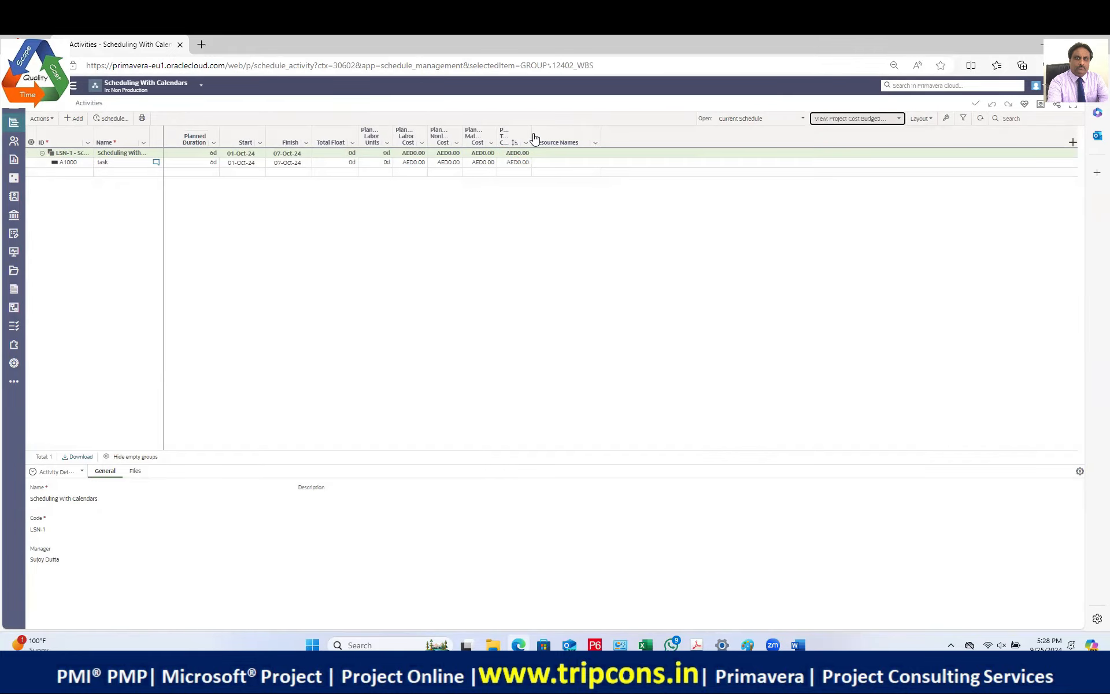
drag(575, 133, 578, 136)
drag(496, 137, 555, 137)
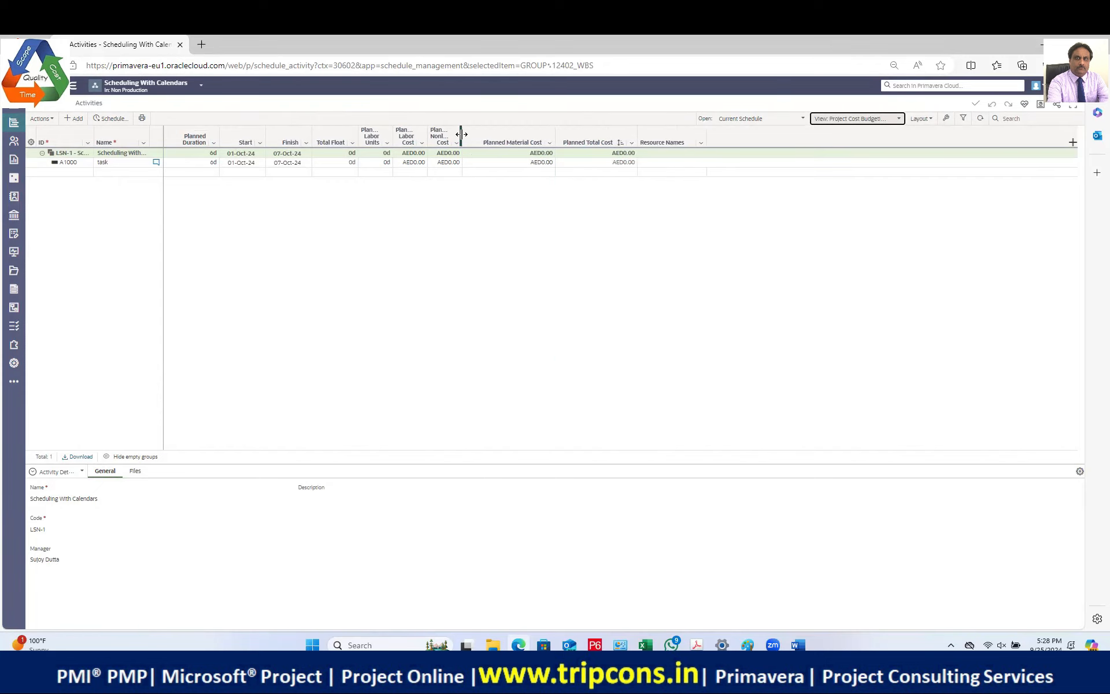
drag(461, 137, 521, 137)
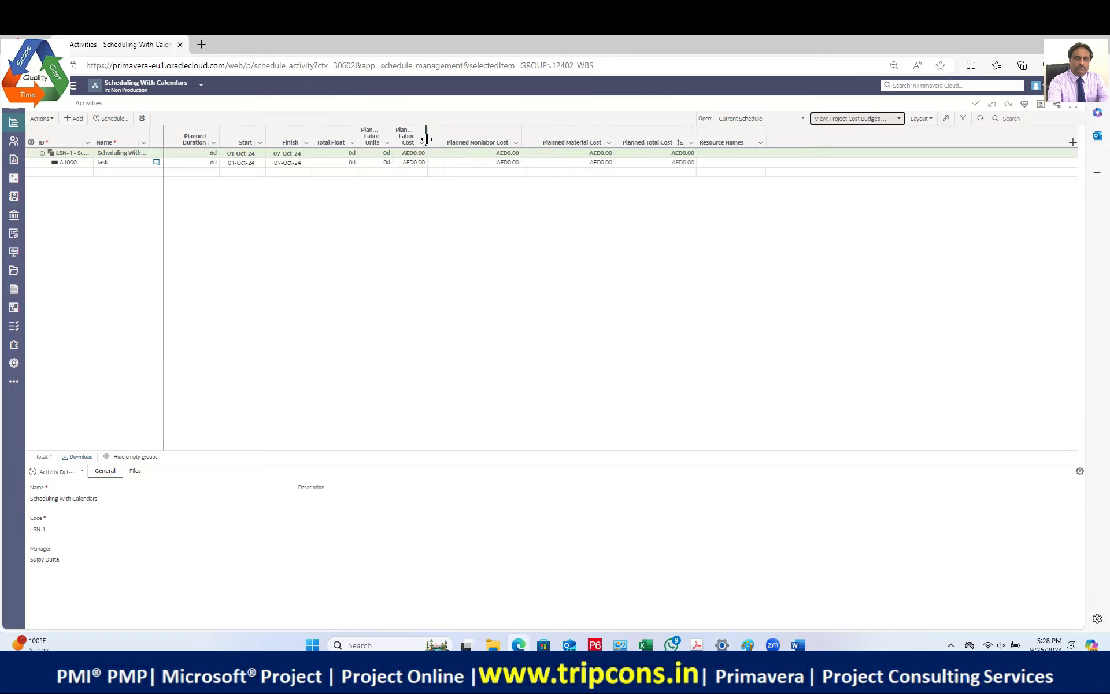
drag(427, 137, 497, 136)
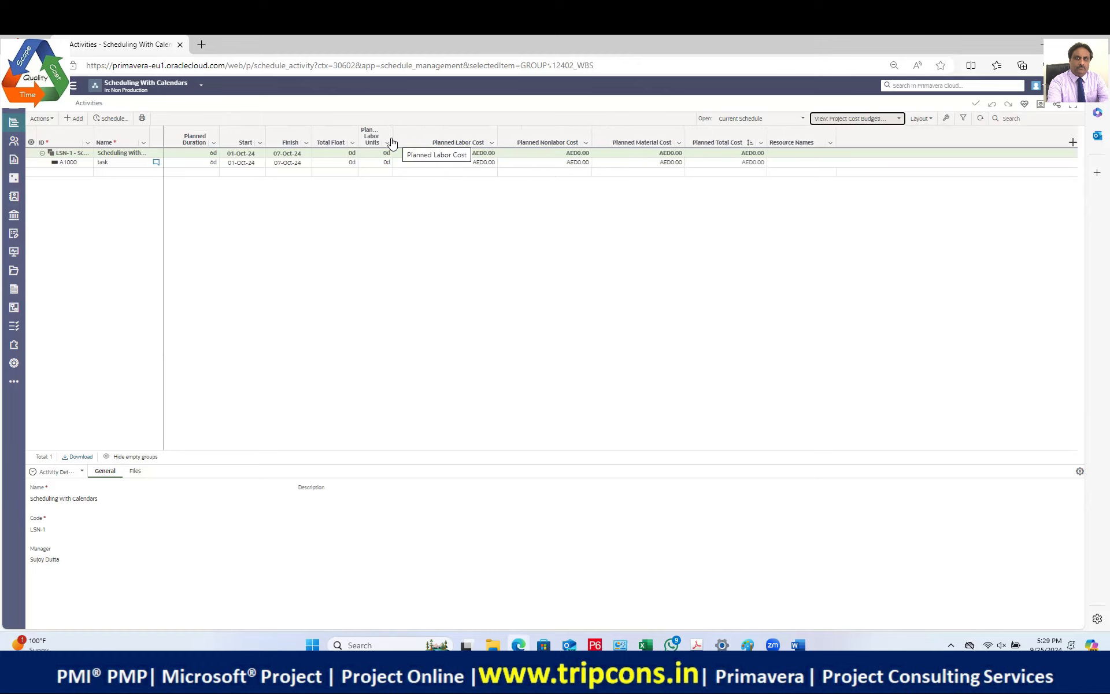
drag(391, 141, 469, 141)
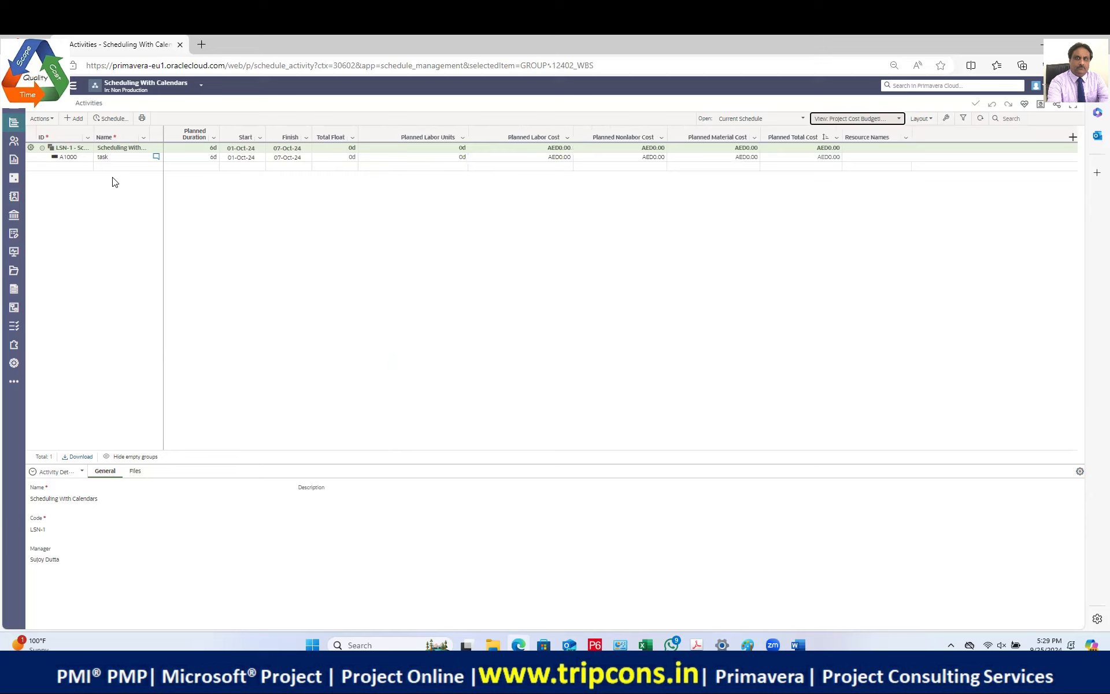
Step: Change A1000's planned duration to 10d, finishing 11-Oct-24, and show its resource assignments
click(122, 158)
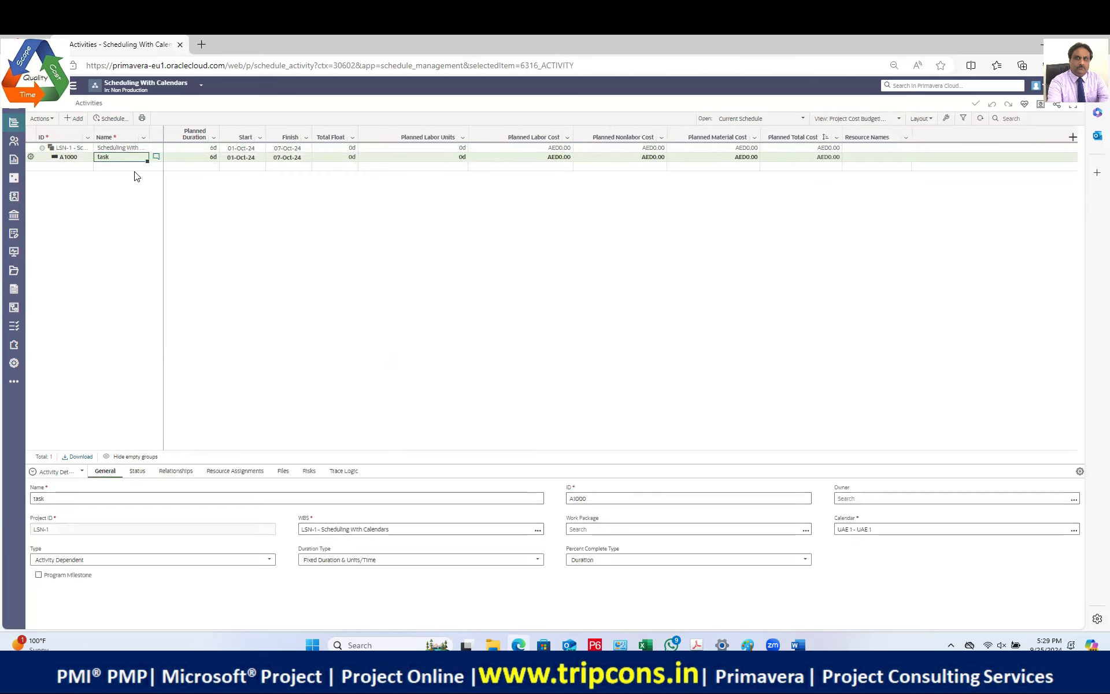
click(199, 159)
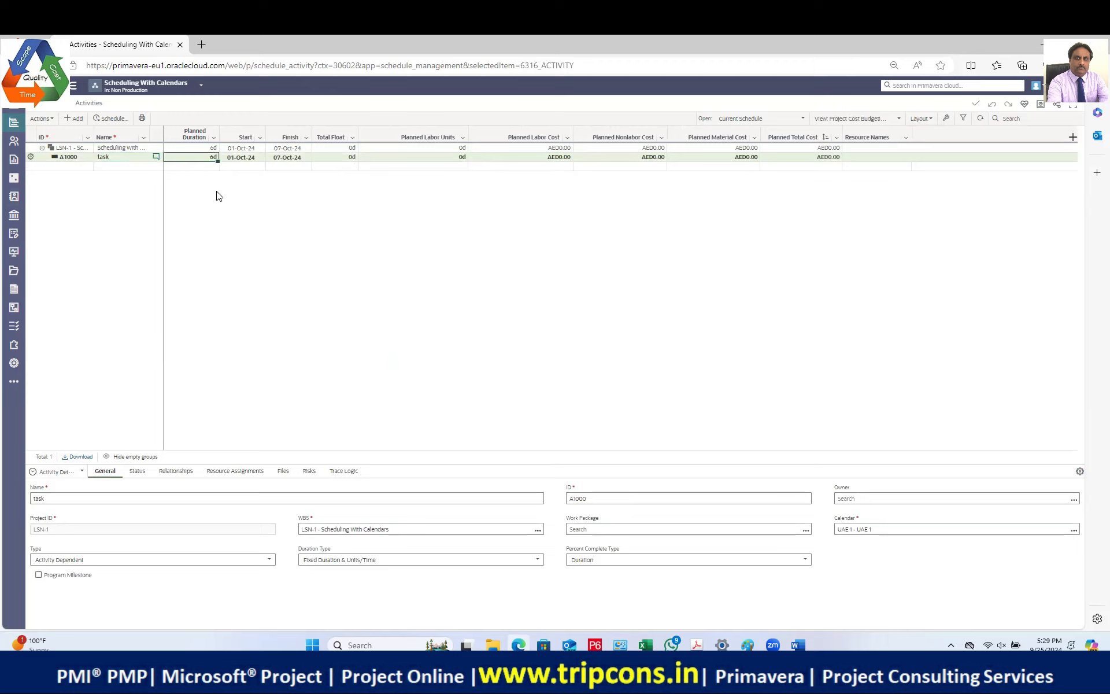
key(BackSpace)
text(10)
key(Return)
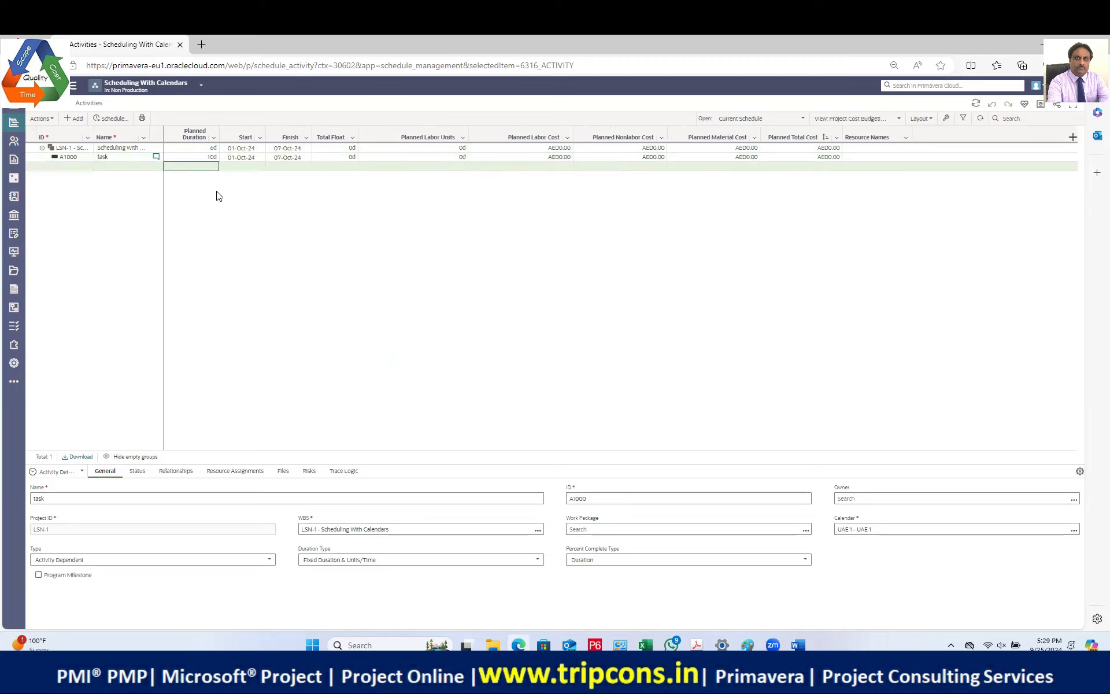
click(201, 158)
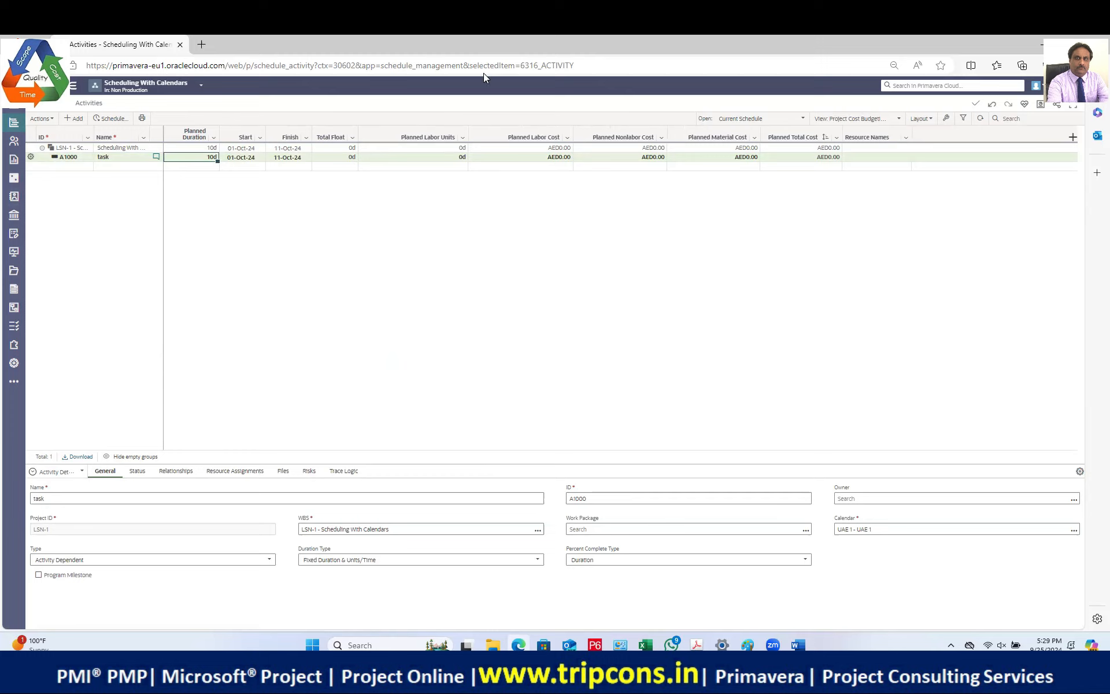
click(235, 471)
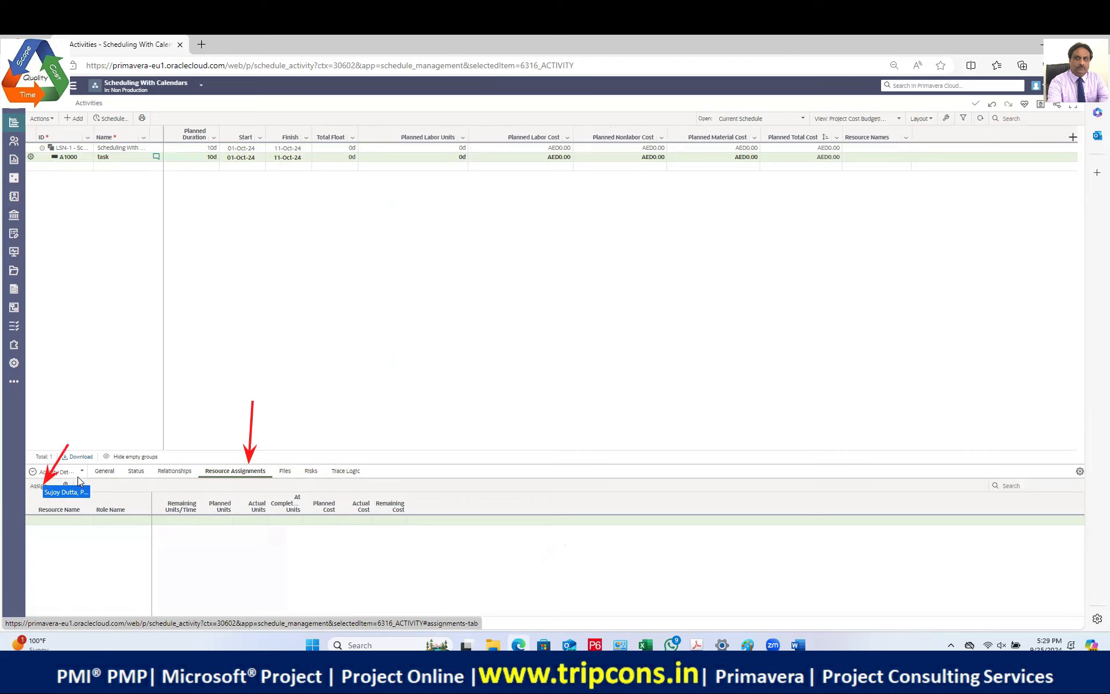
Step: Assign worker 1 from the project resource list to A1000, giving AED800.00 planned labor cost
click(38, 485)
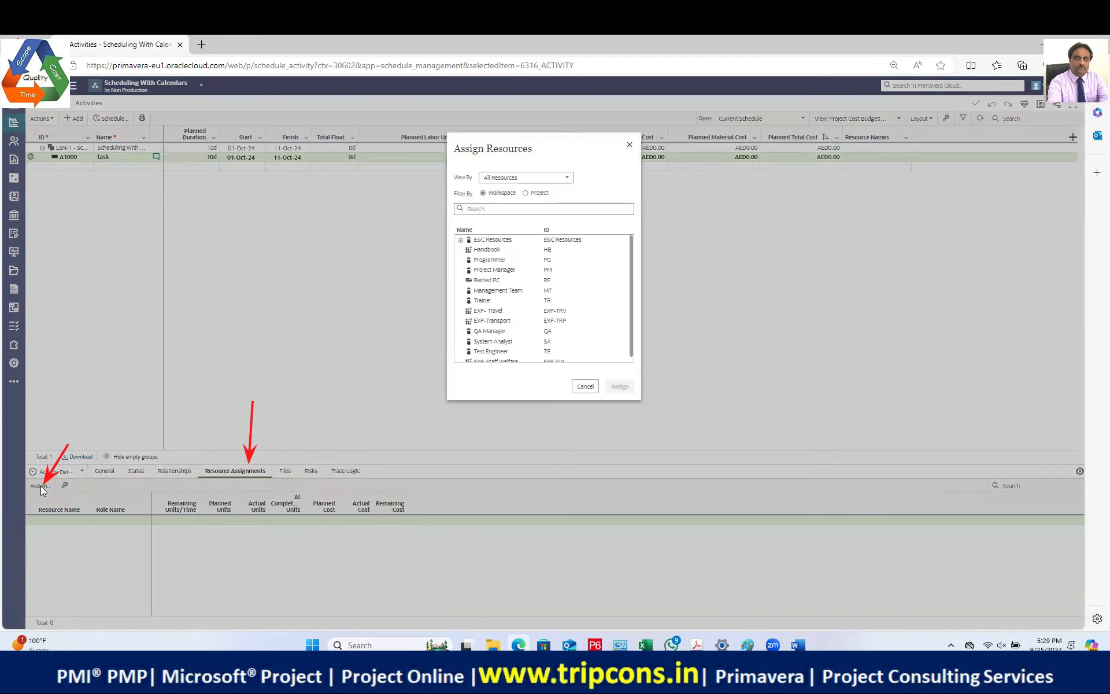
click(525, 192)
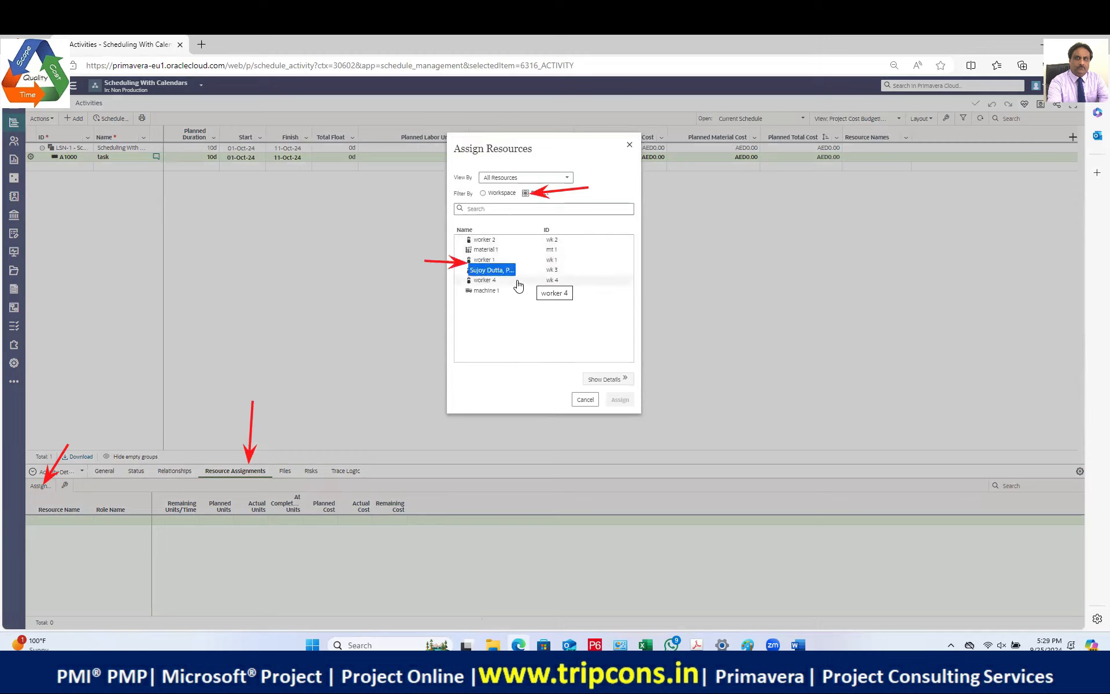
click(484, 260)
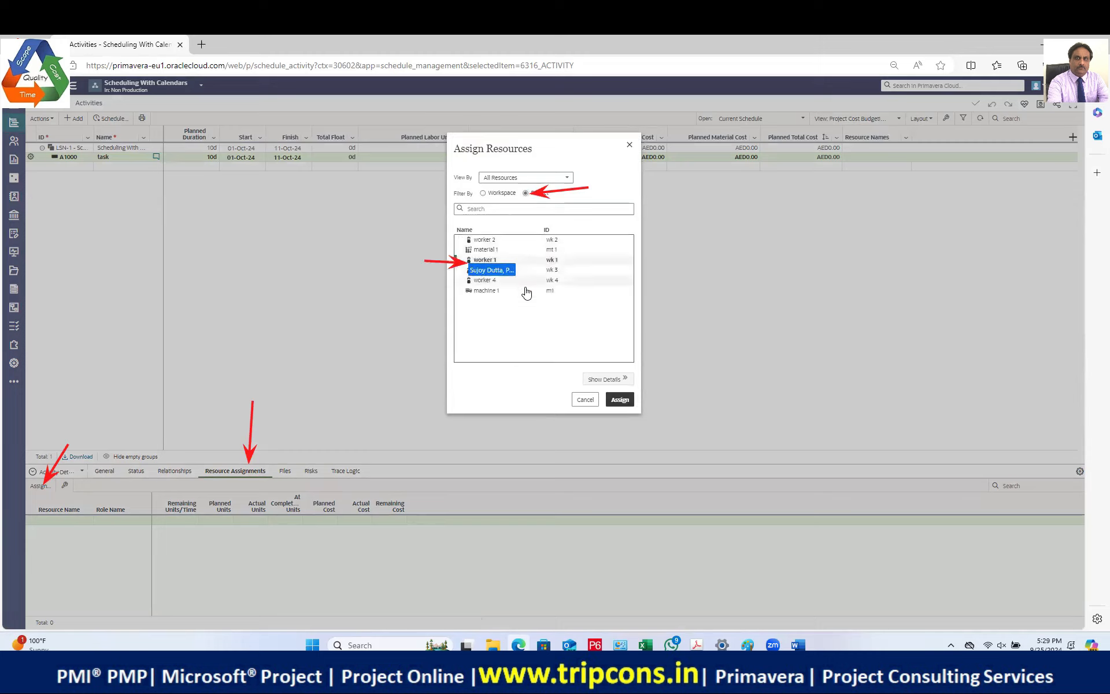
click(613, 405)
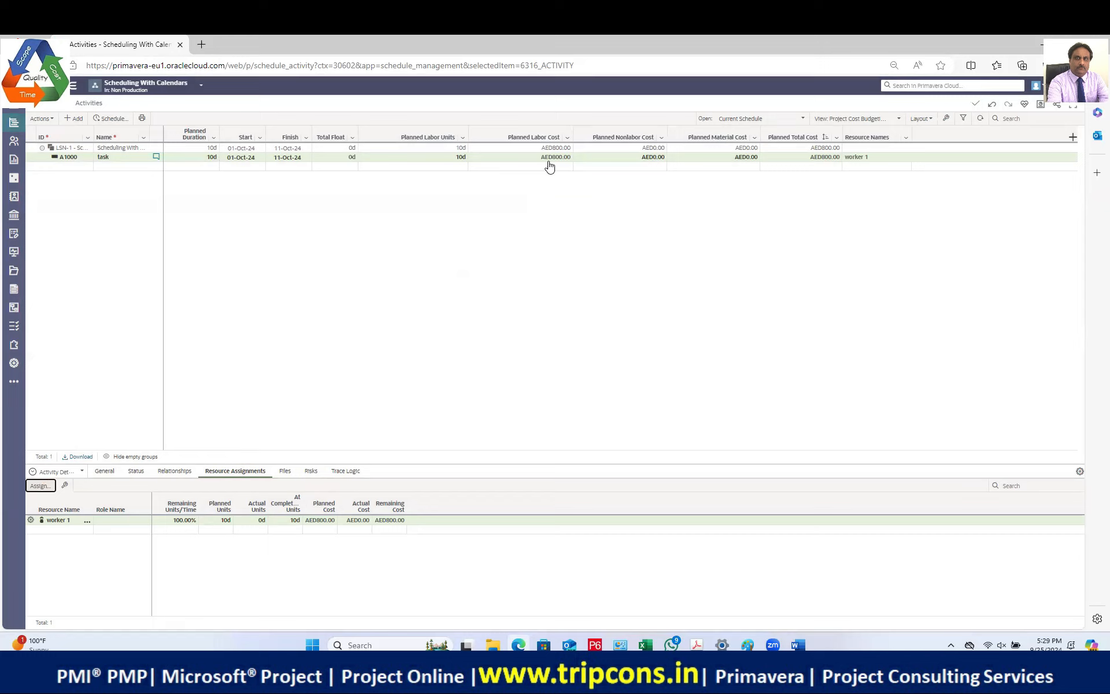
Step: Widen the Remaining Units/Time, Planned Units, Actual Units and Actual Cost columns to show worker 1's values
mouse_move(338, 505)
mouse_down()
mouse_move(362, 506)
mouse_move(303, 506)
mouse_move(341, 506)
mouse_up()
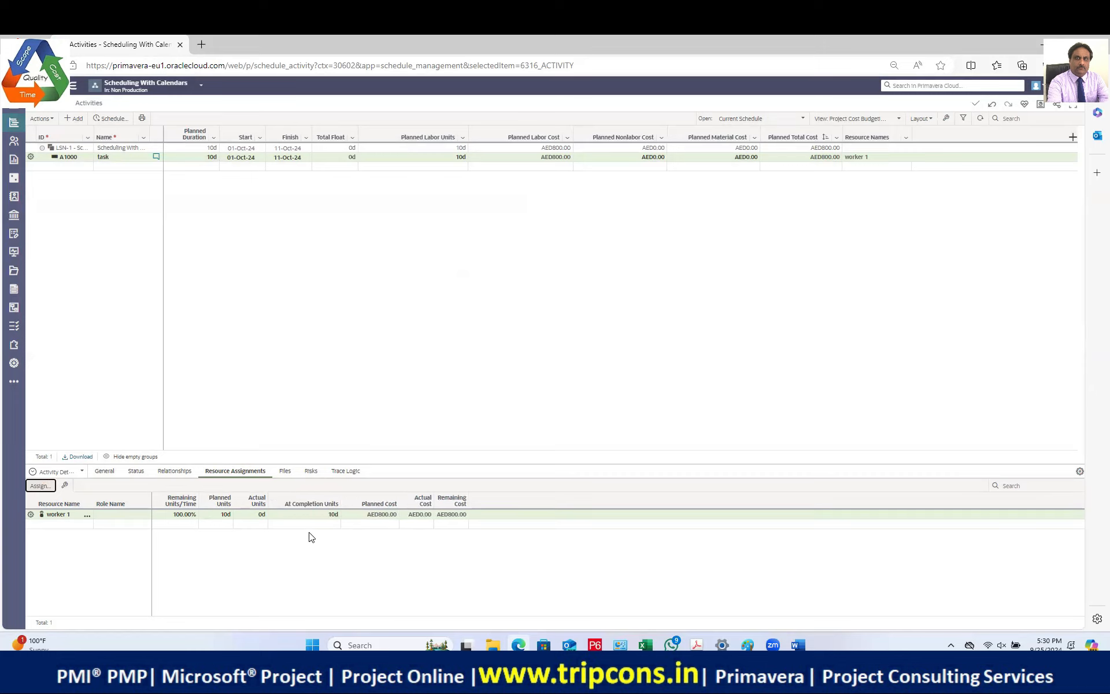
drag(266, 499, 292, 501)
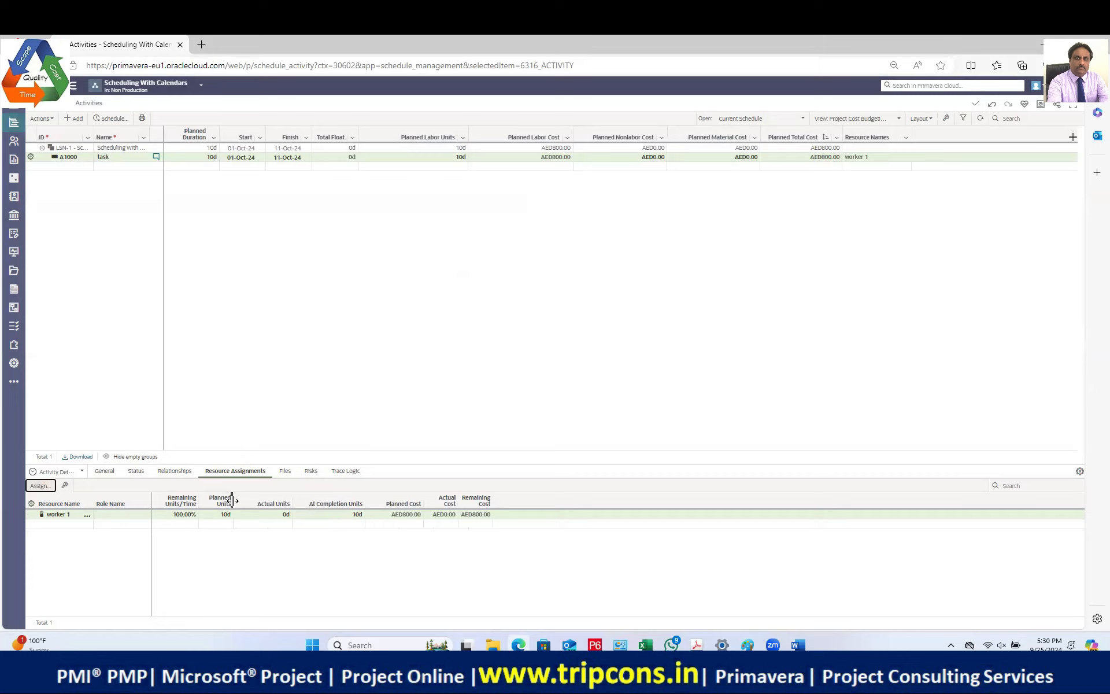
drag(232, 501, 268, 501)
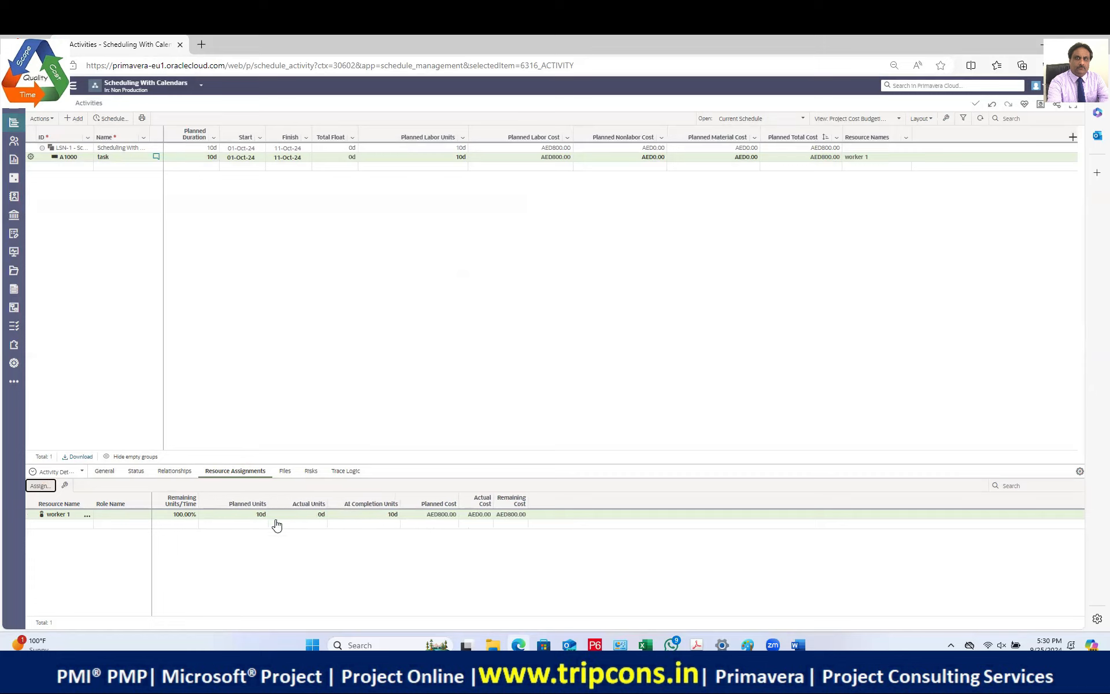
drag(198, 501, 220, 500)
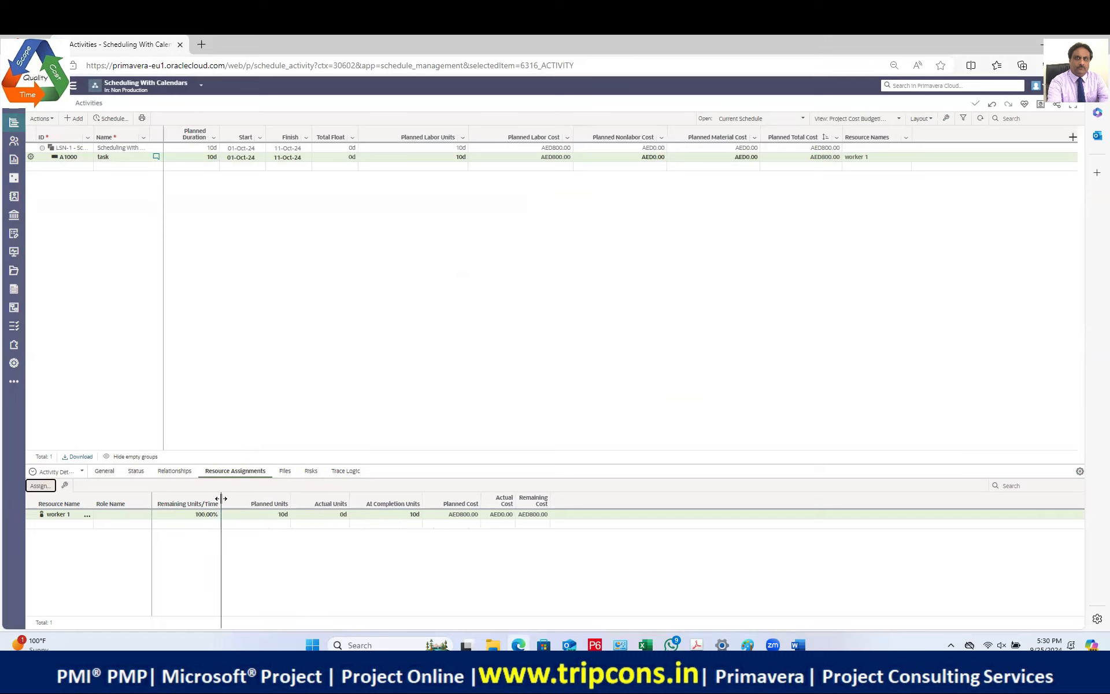
click(415, 516)
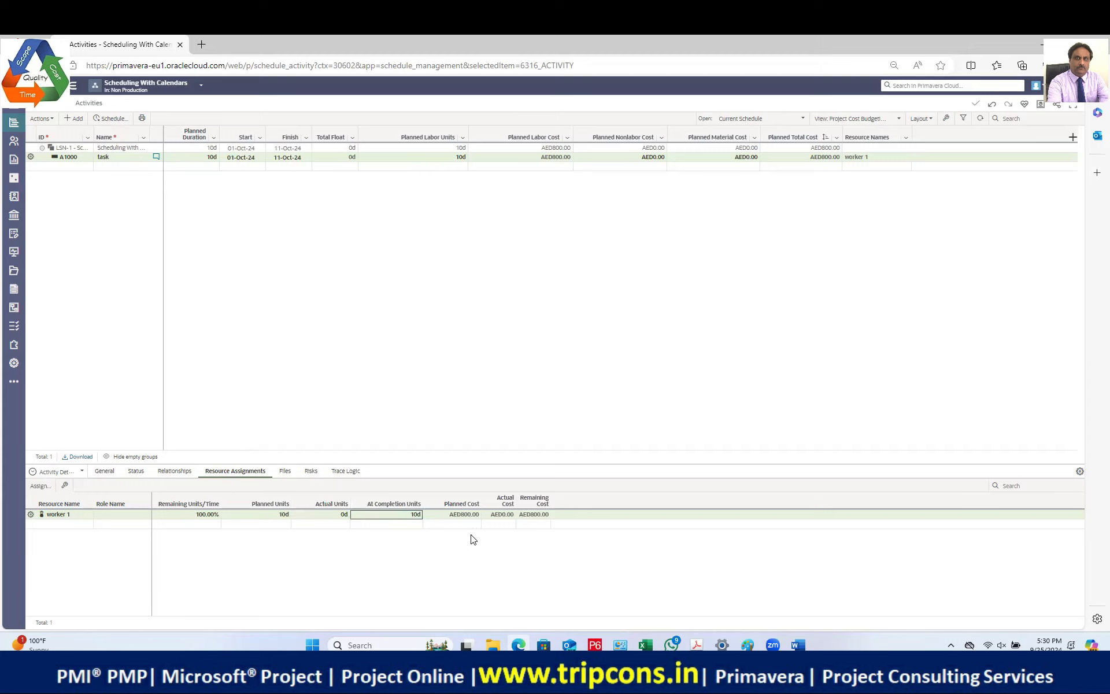
drag(514, 503, 603, 512)
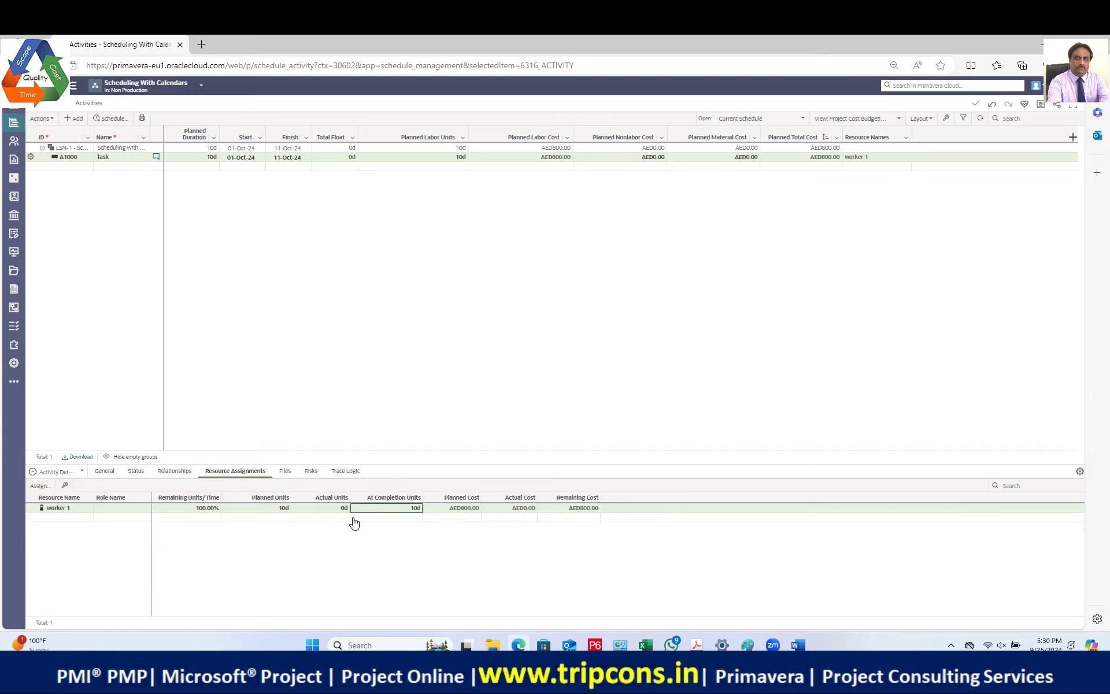
click(281, 510)
click(14, 367)
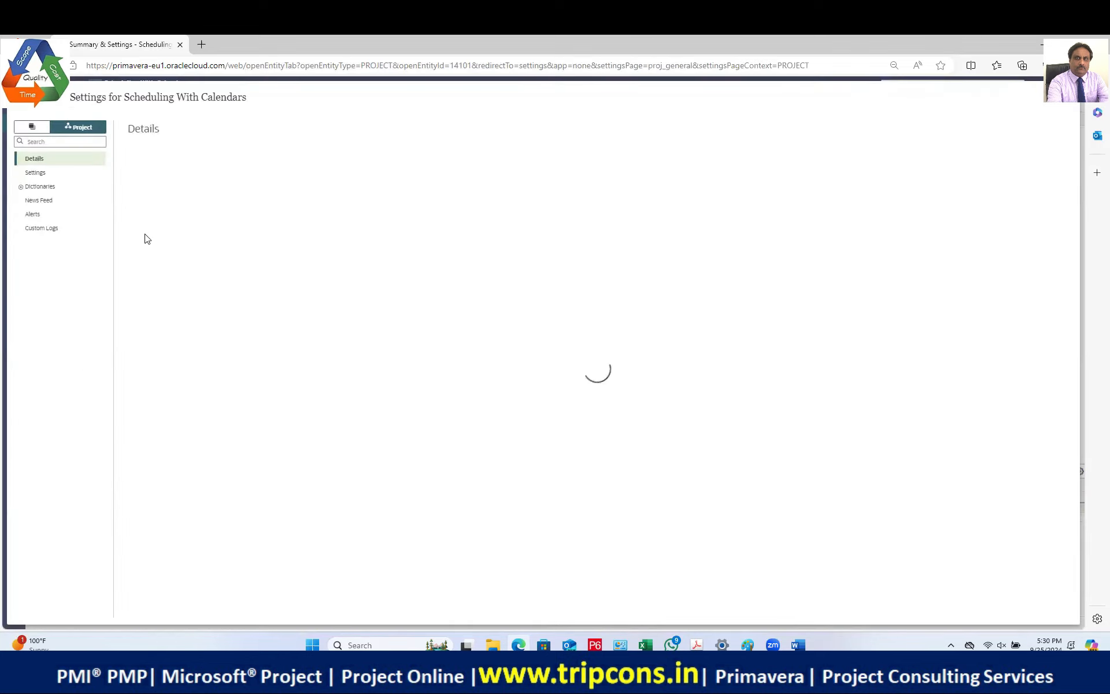
click(34, 173)
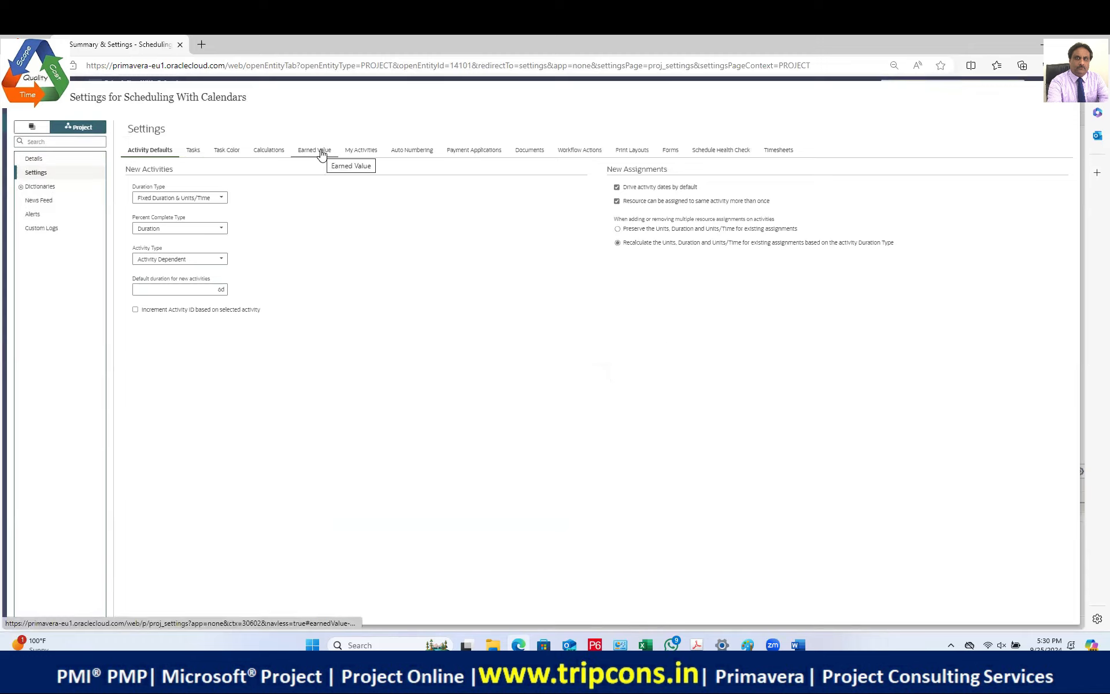
click(274, 151)
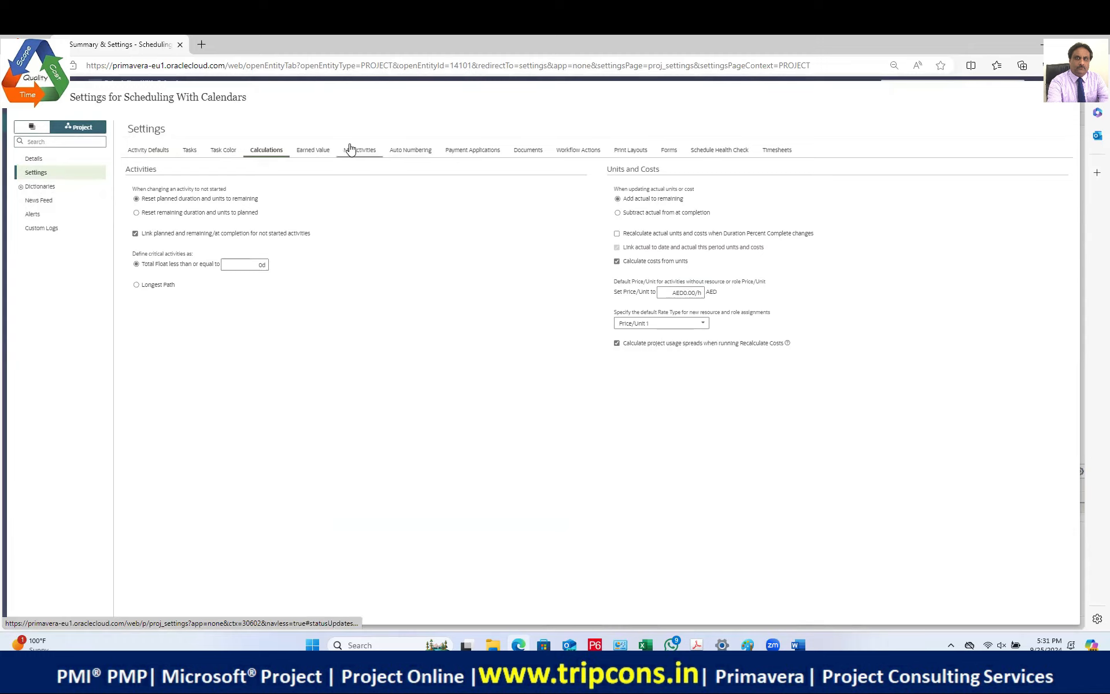
click(315, 150)
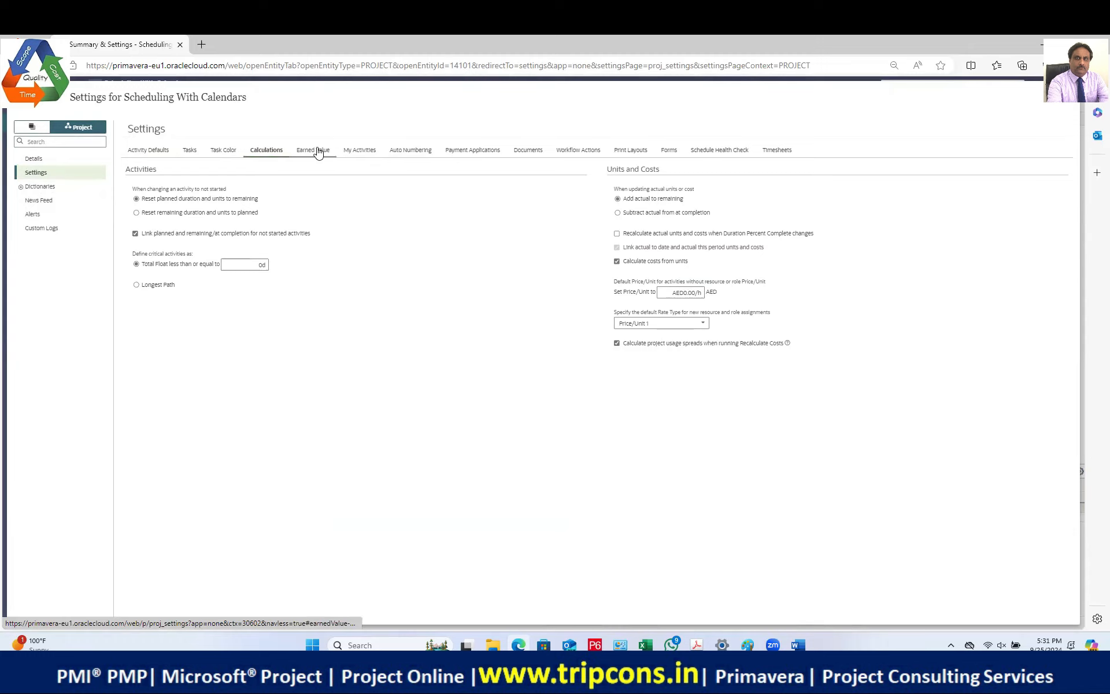
click(160, 152)
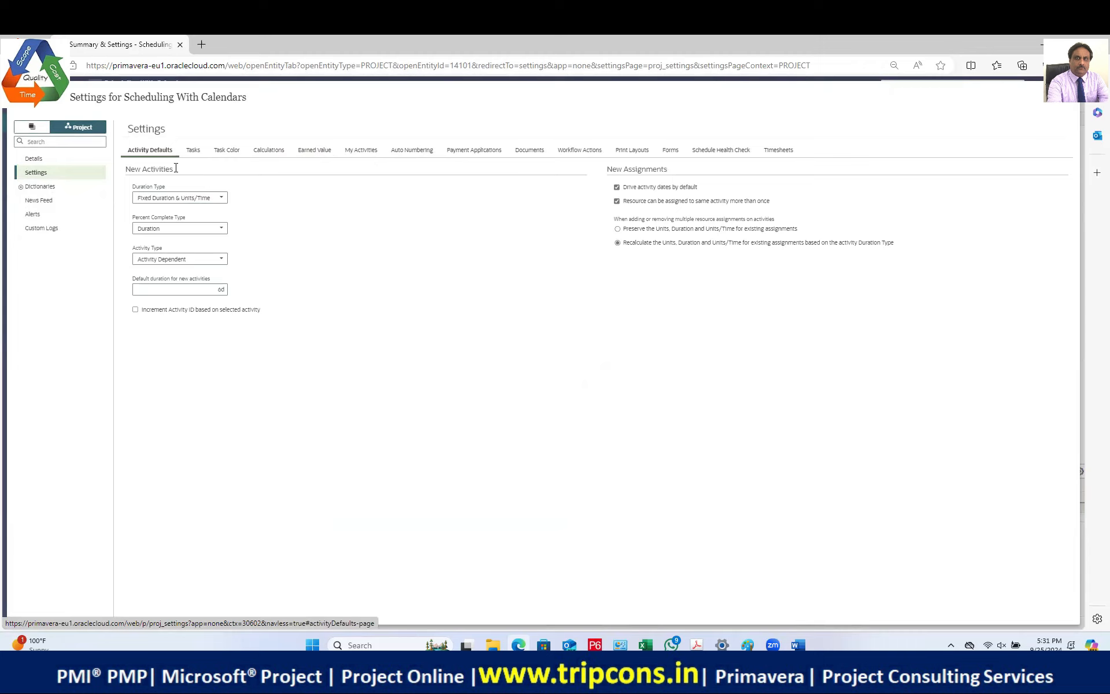
click(36, 158)
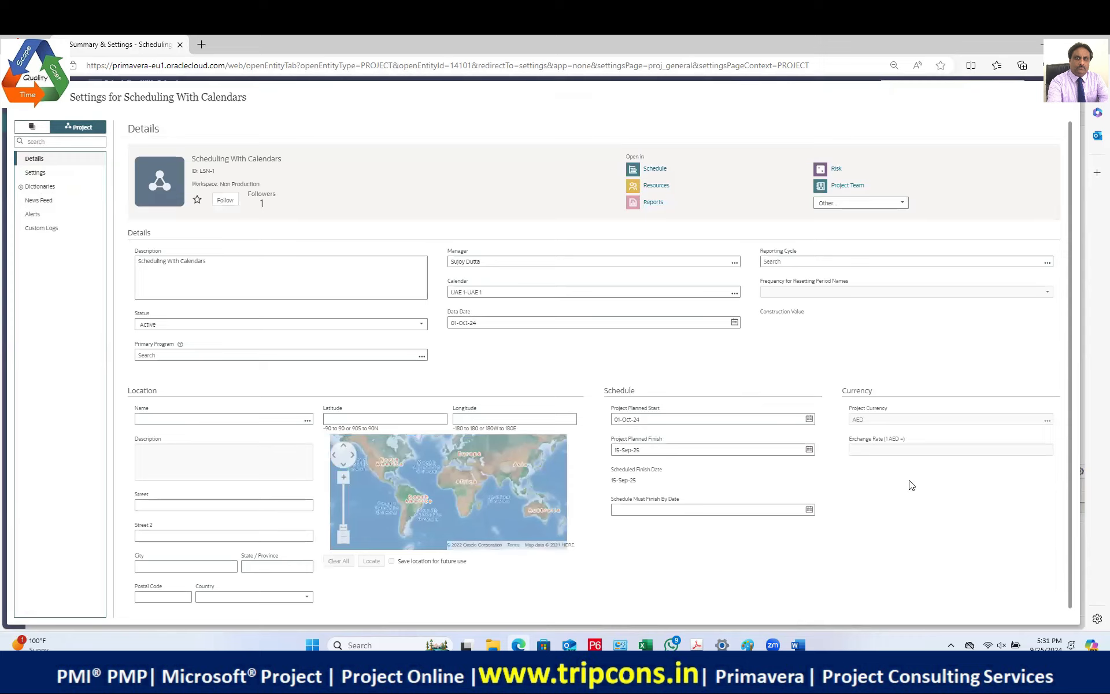
scroll(910, 487, down, 1)
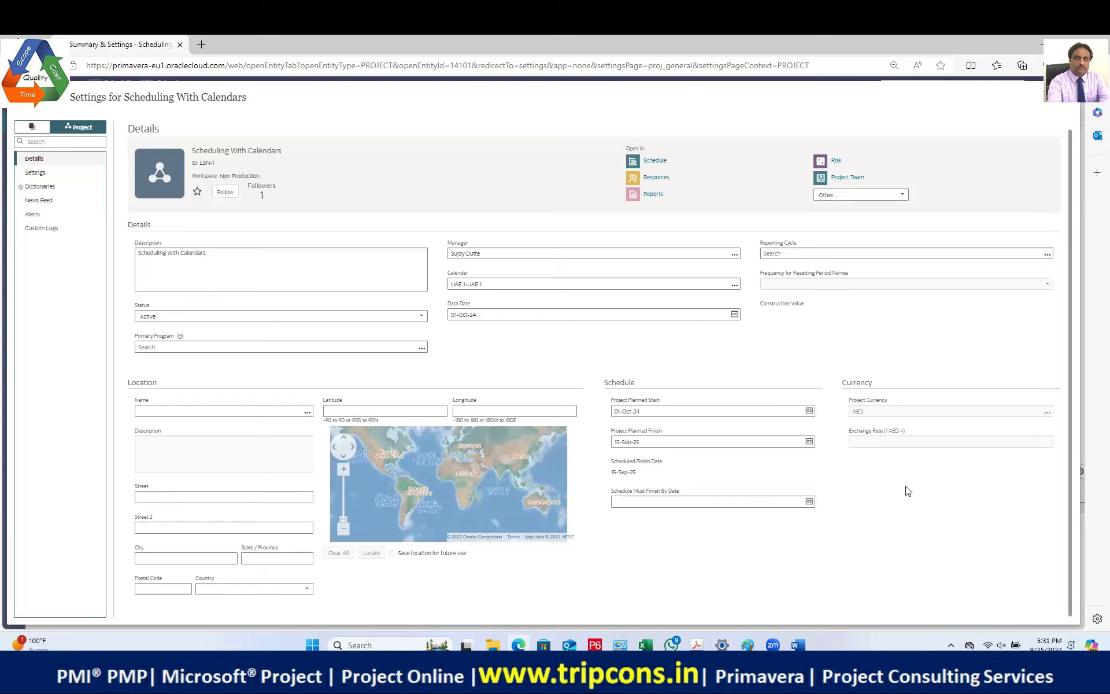
click(30, 175)
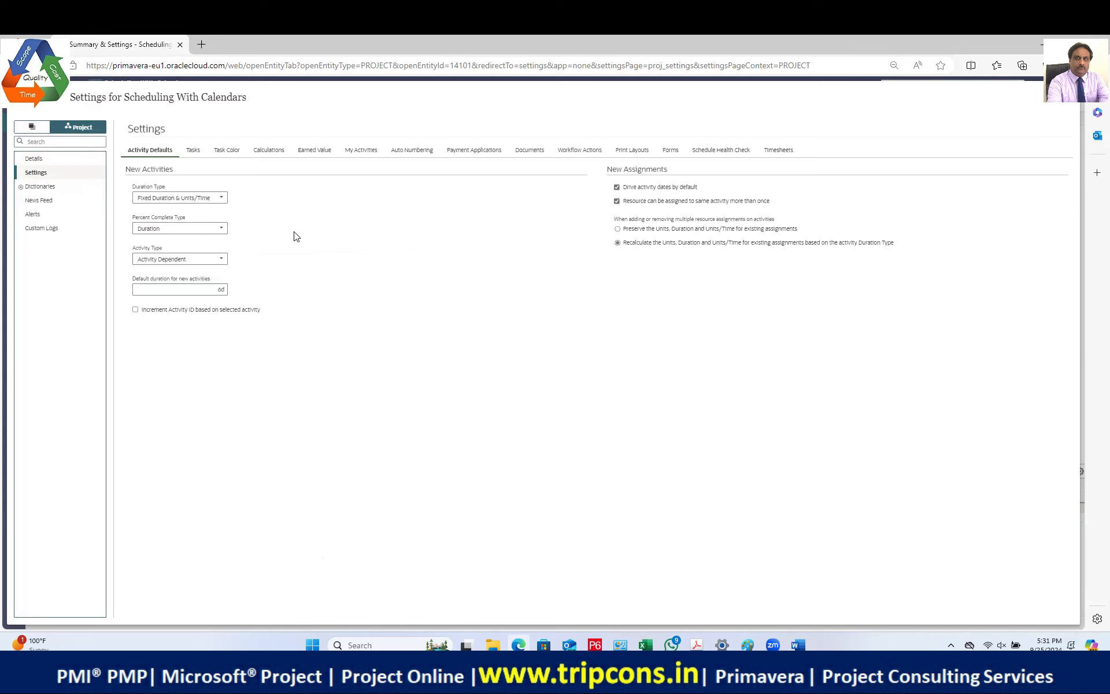
click(199, 152)
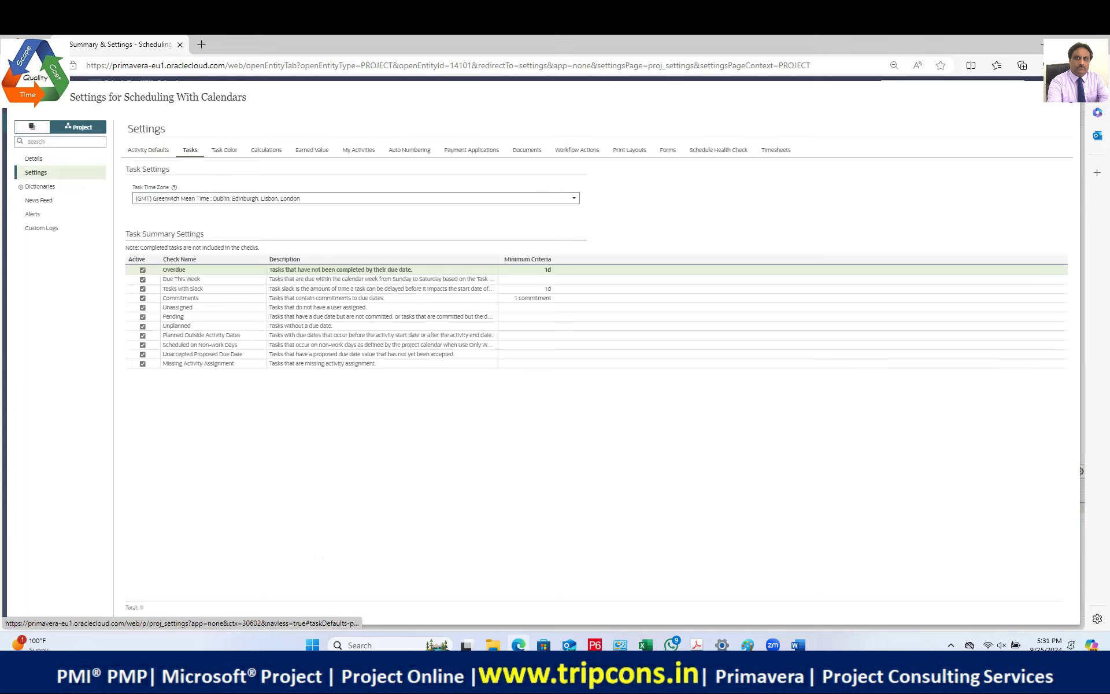
click(1070, 98)
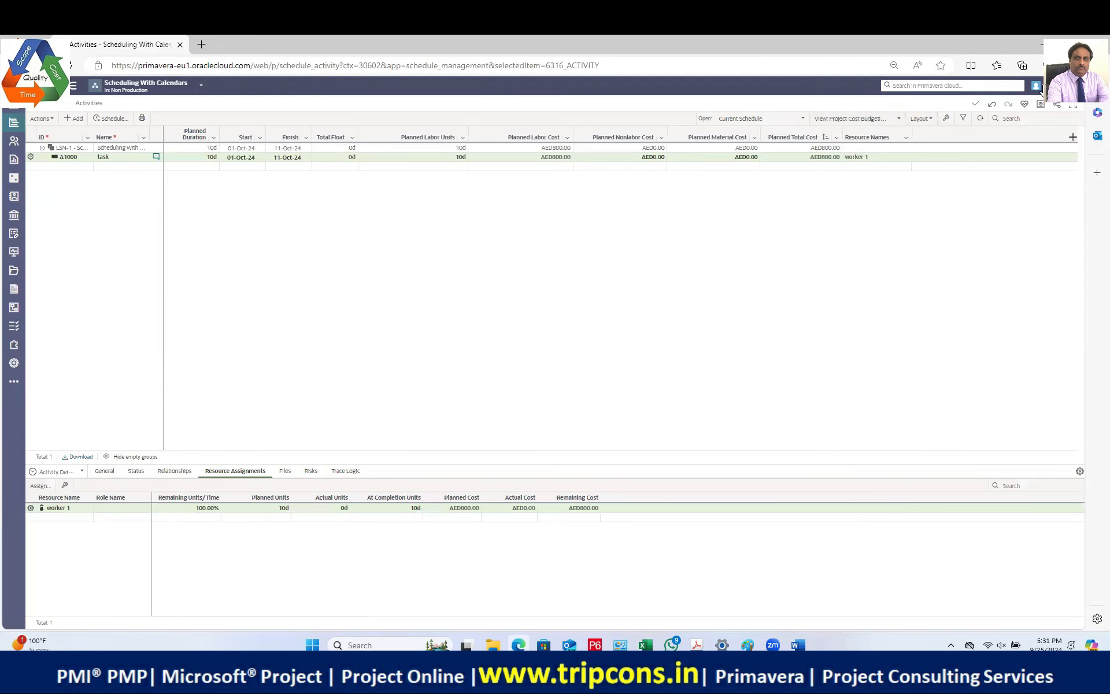
Step: In Preferences, set Units/Time Format to Show as Units/Duration and Display Units in to Hour
click(1038, 87)
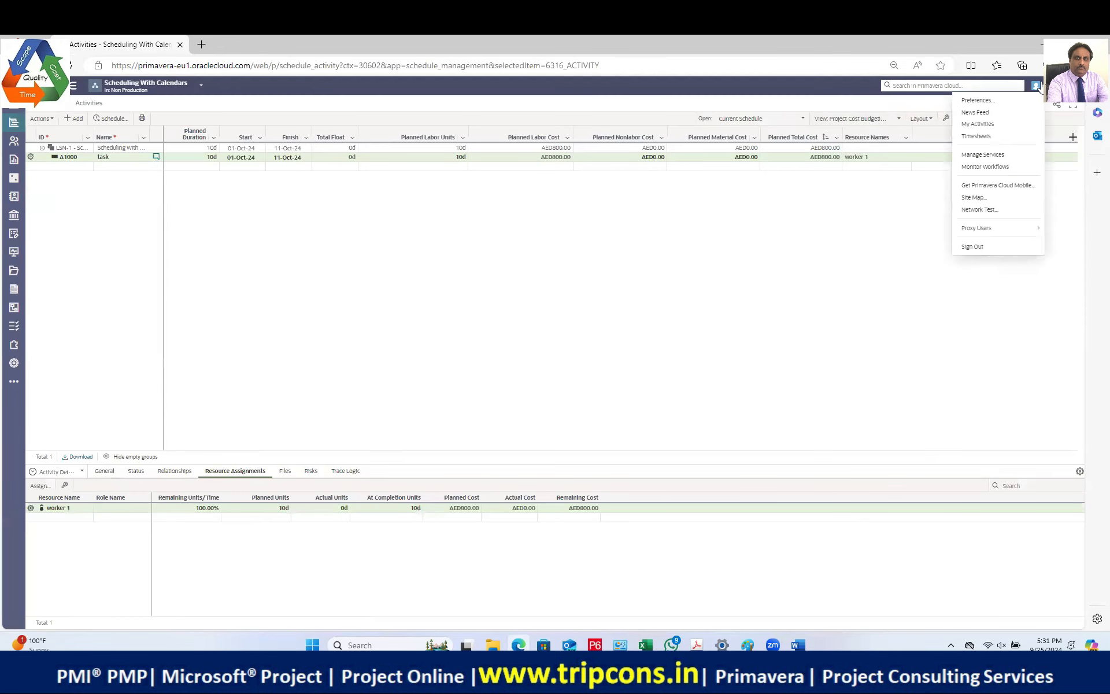
click(983, 102)
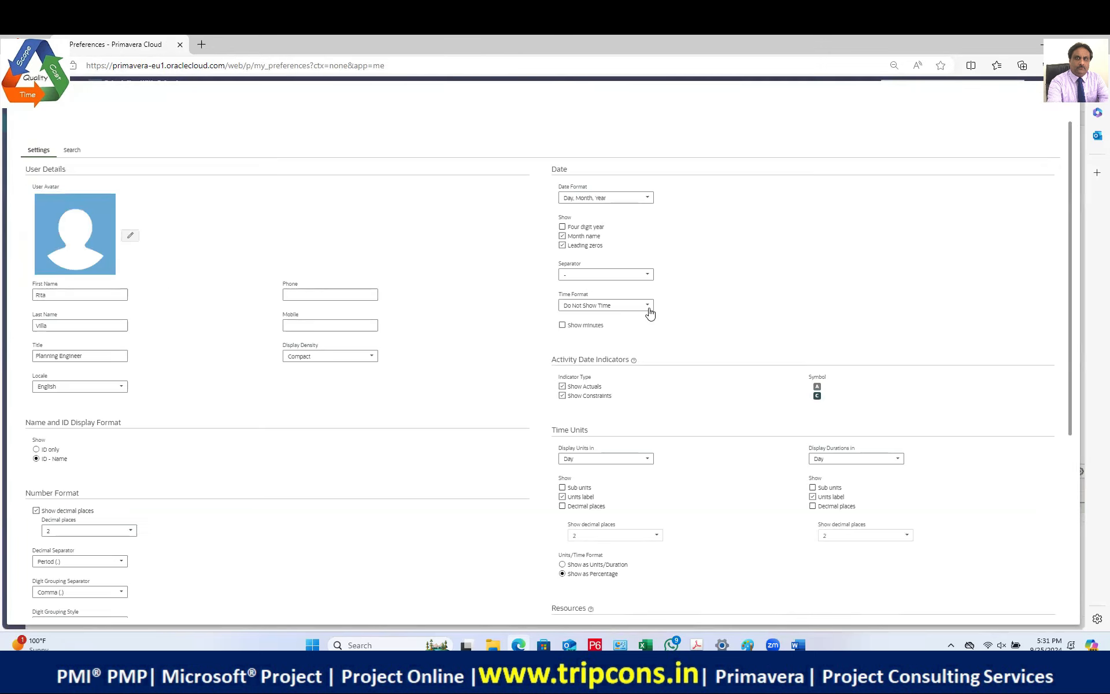
scroll(695, 519, down, 2)
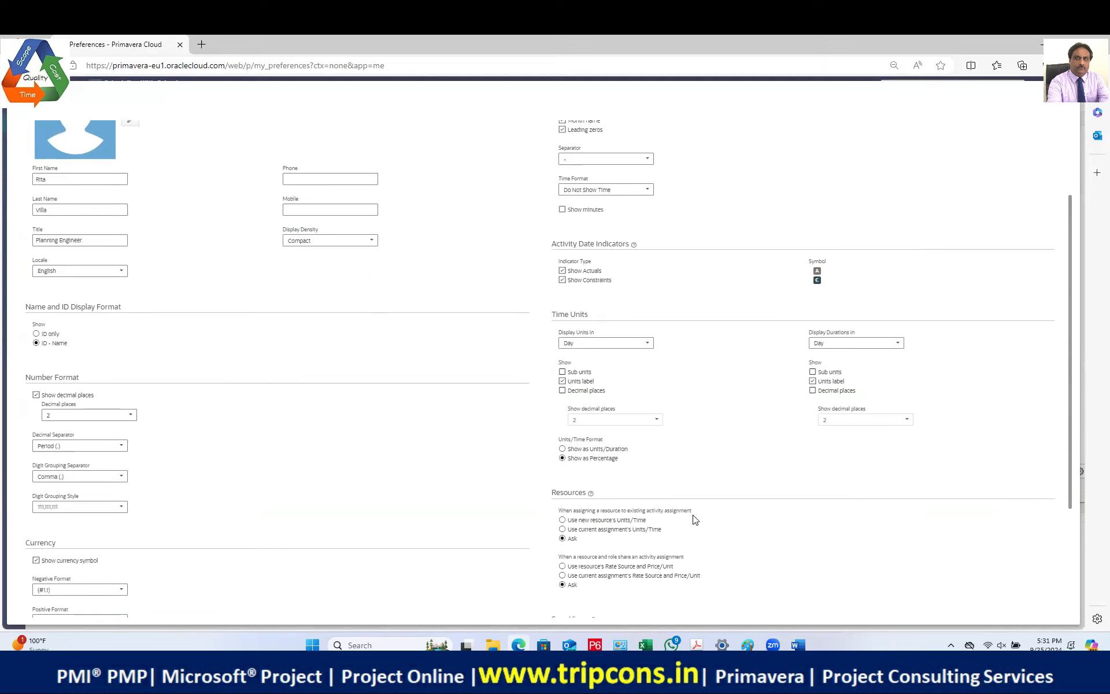
click(561, 450)
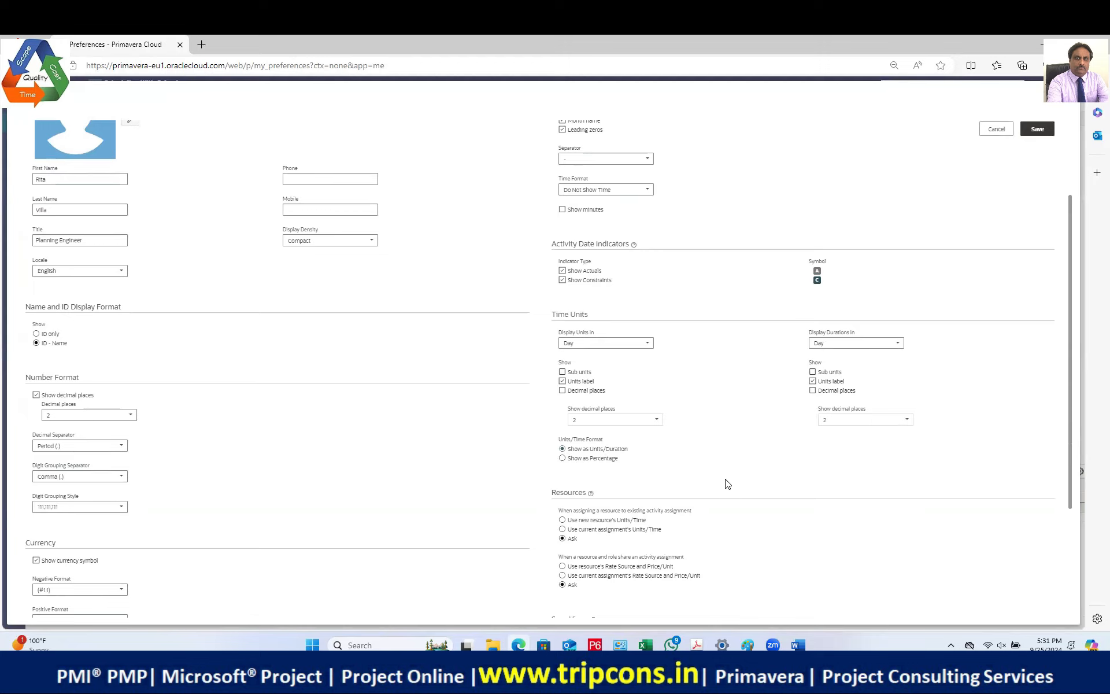
scroll(727, 483, up, 1)
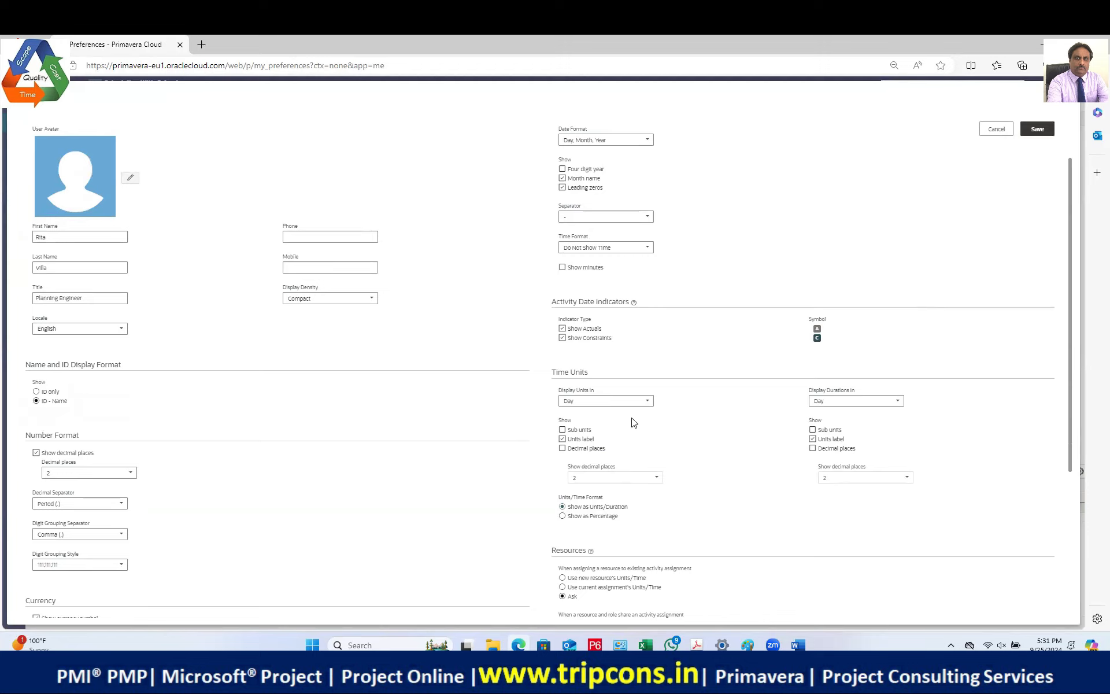
click(609, 405)
click(577, 417)
Step: Save the preferences and check worker 1's A1000 assignment now reads 8h/d and 80h
click(1038, 130)
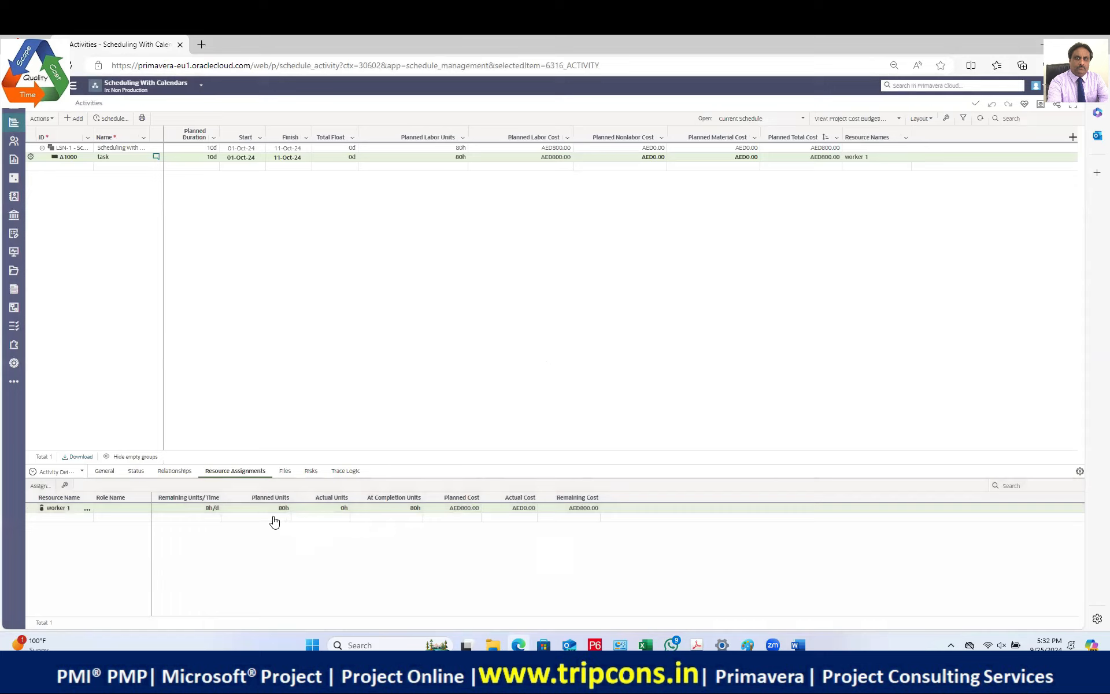
click(212, 509)
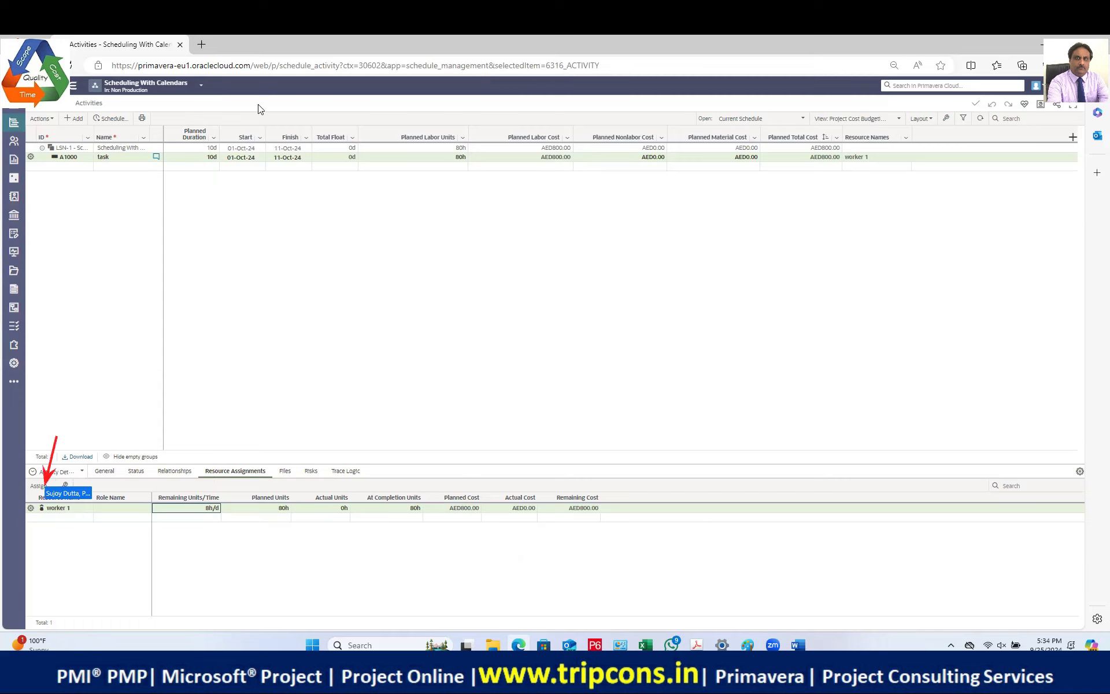
Step: Assign machine 1 to A1000, raising planned total cost to AED1,600.00
click(41, 485)
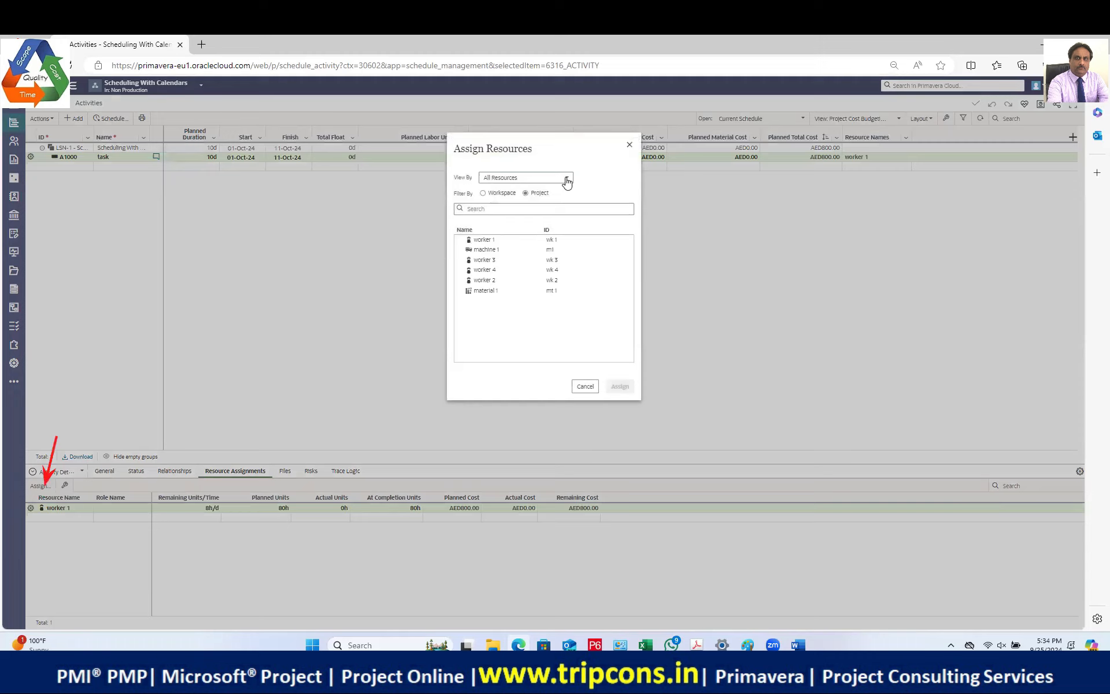
click(493, 250)
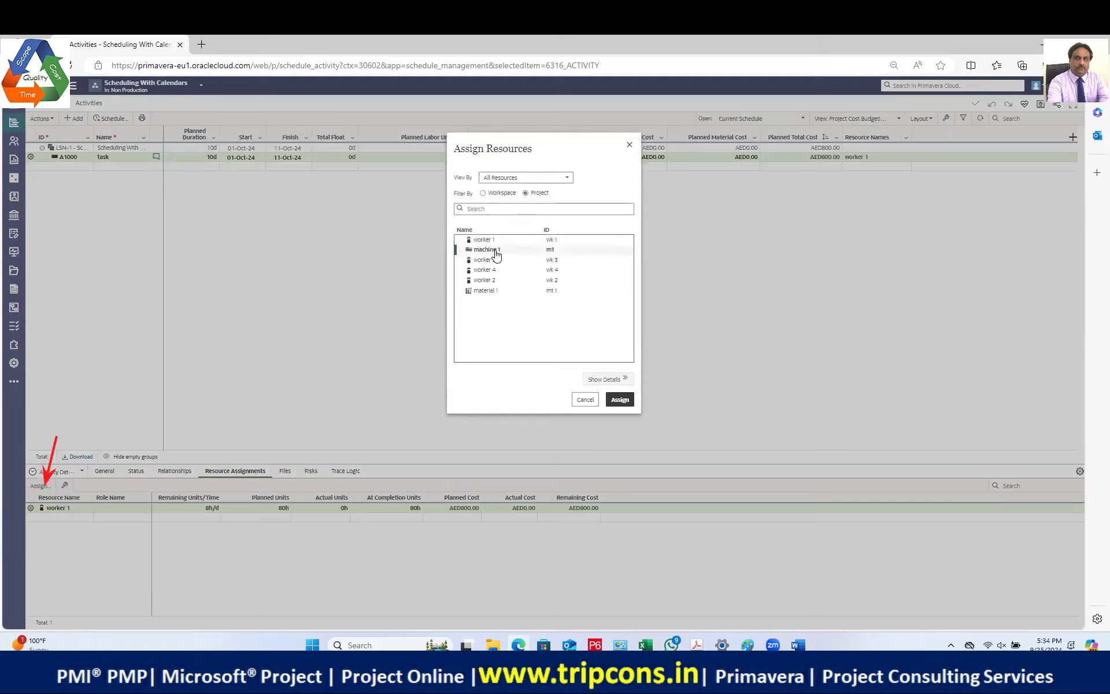
click(619, 400)
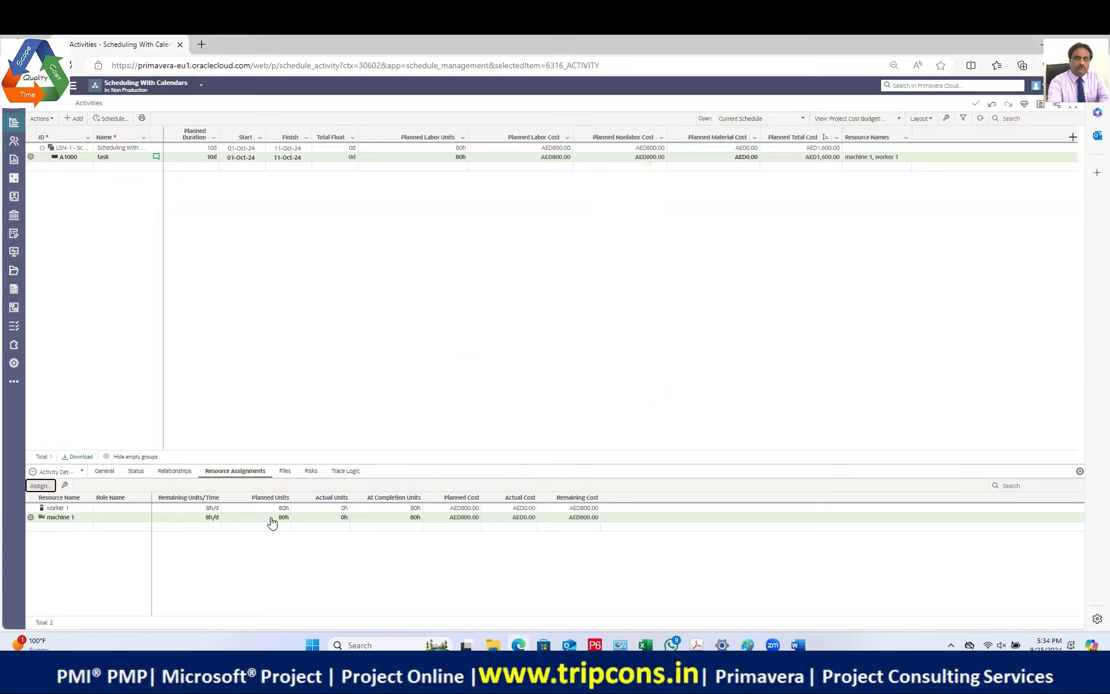
Step: Assign material 1 to A1000 as its third resource at 80Mtr
click(41, 485)
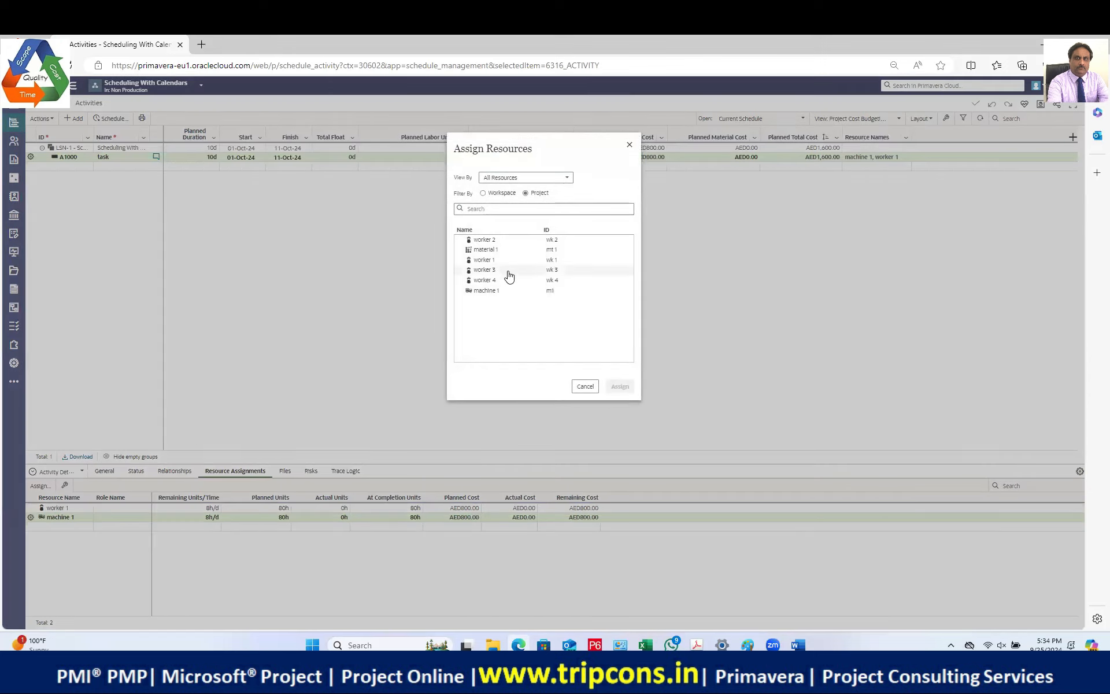
click(508, 249)
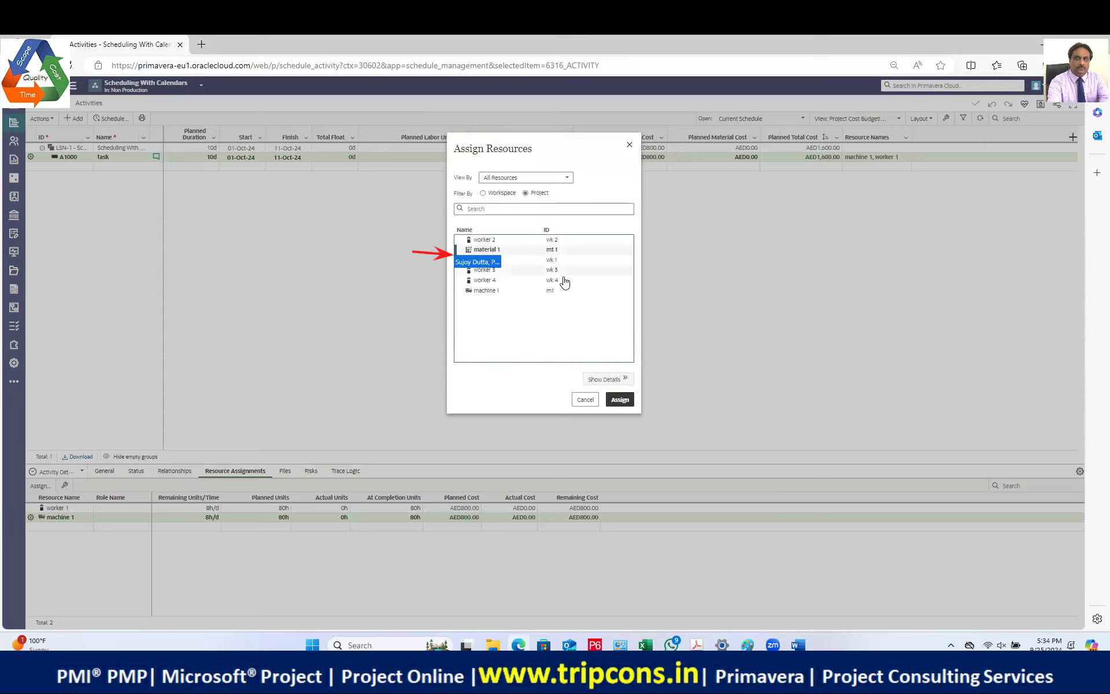
click(619, 399)
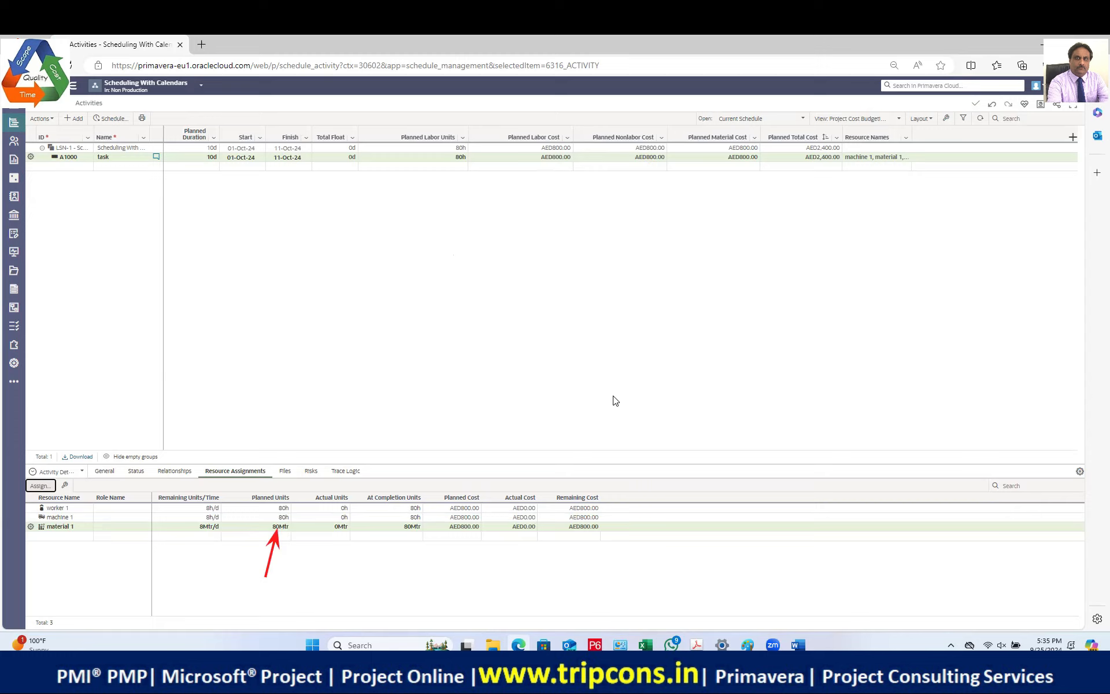
Step: Change material 1's planned units to 100Mtr, costing AED1,000.00
click(273, 527)
click(272, 527)
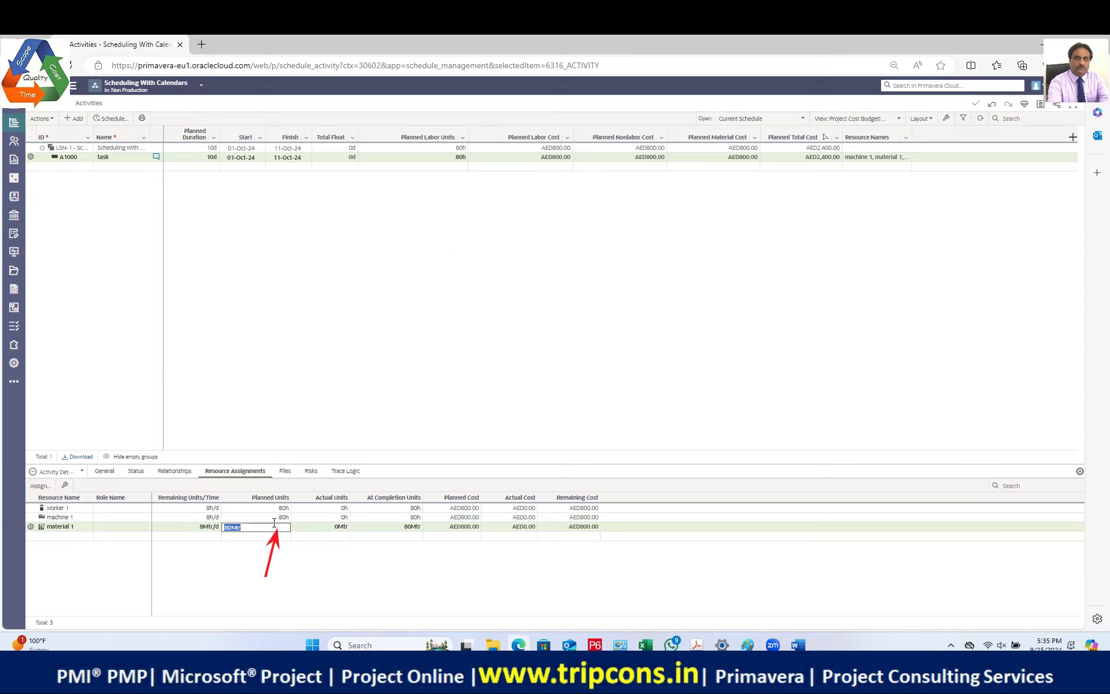
text(100)
click(241, 554)
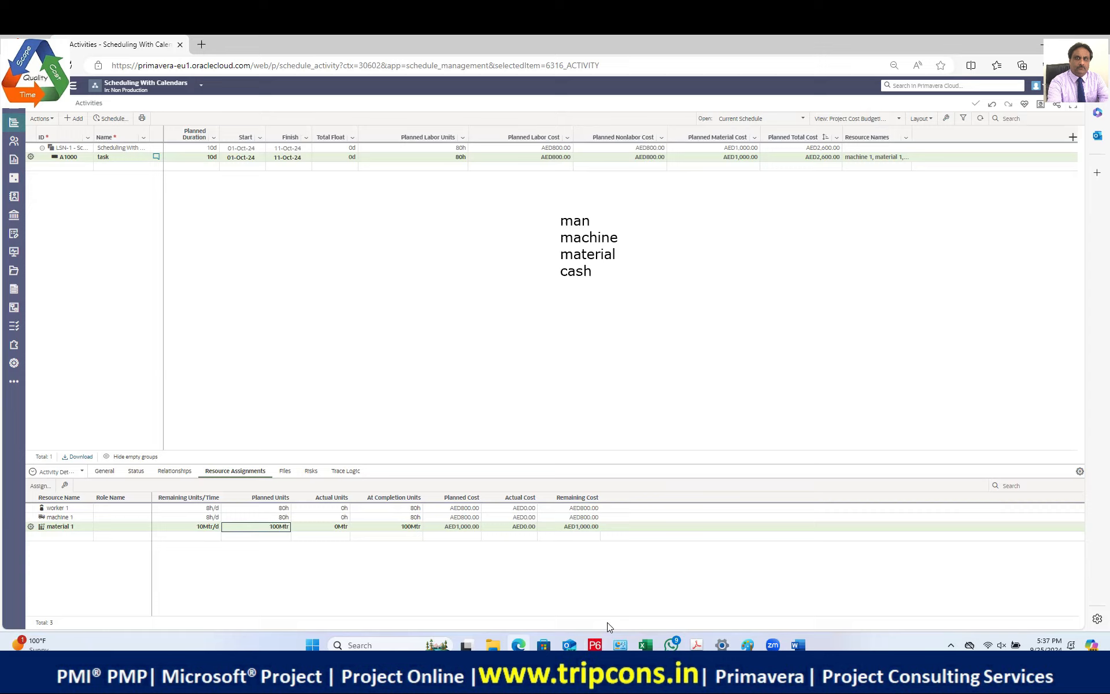
Step: Launch P6 Professional and log in with the admin password
click(593, 645)
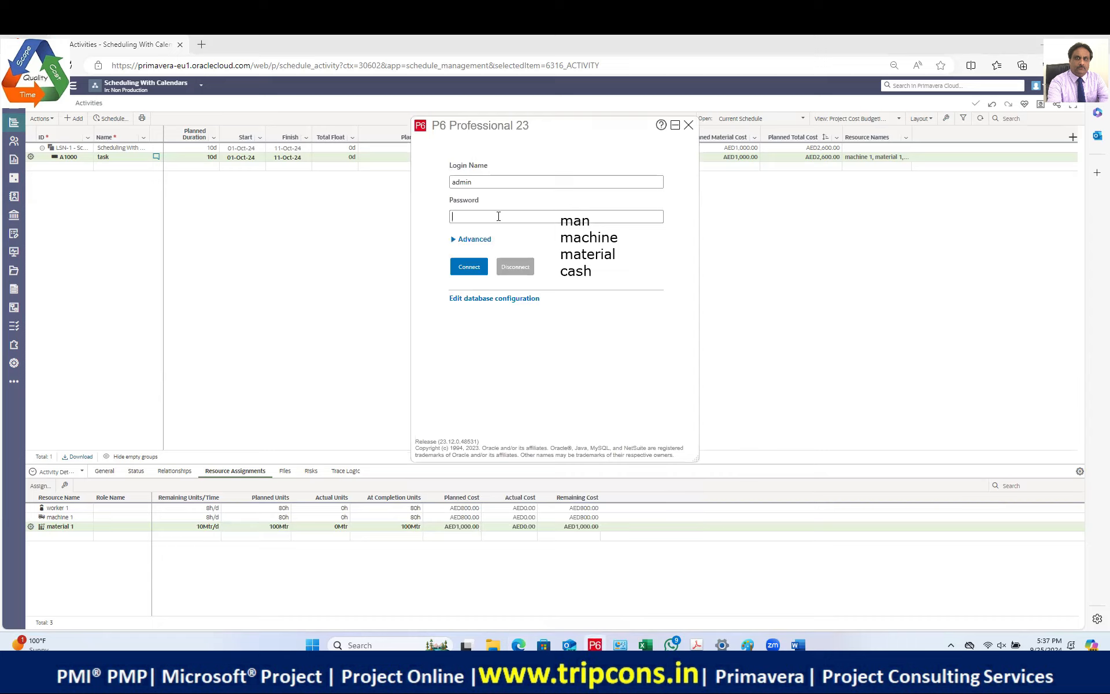
text(admin123)
key(Return)
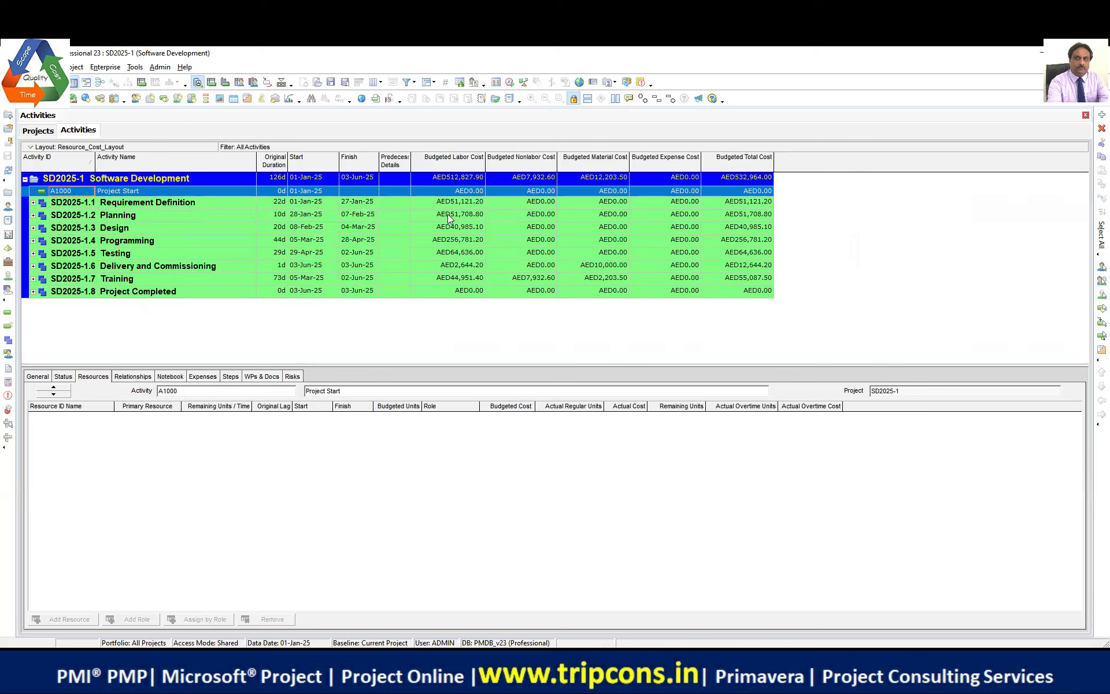
Step: Expand the Training WBS, select A1420 Train Users, sort its resources by name and view its expenses
double_click(43, 280)
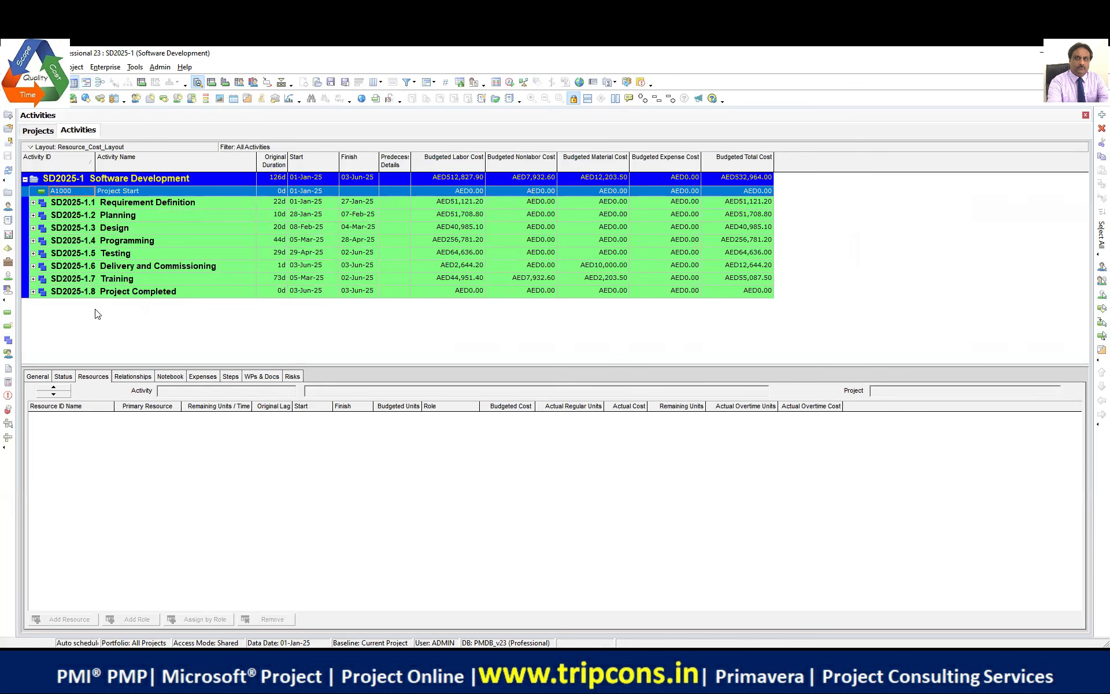
click(137, 324)
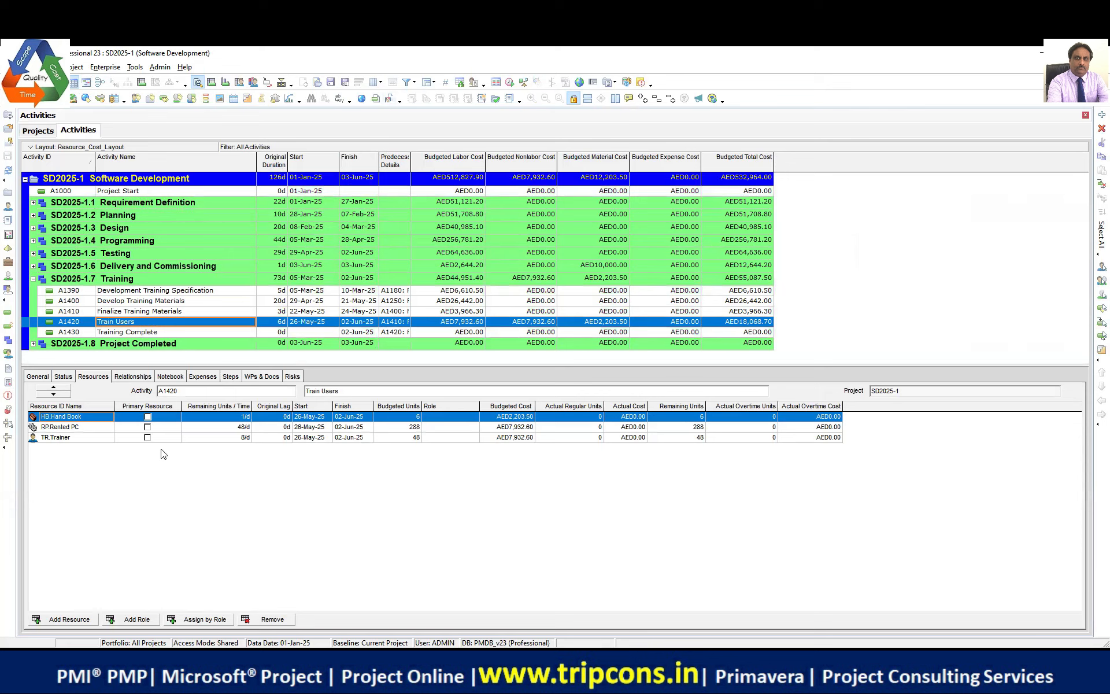
drag(24, 406, 92, 451)
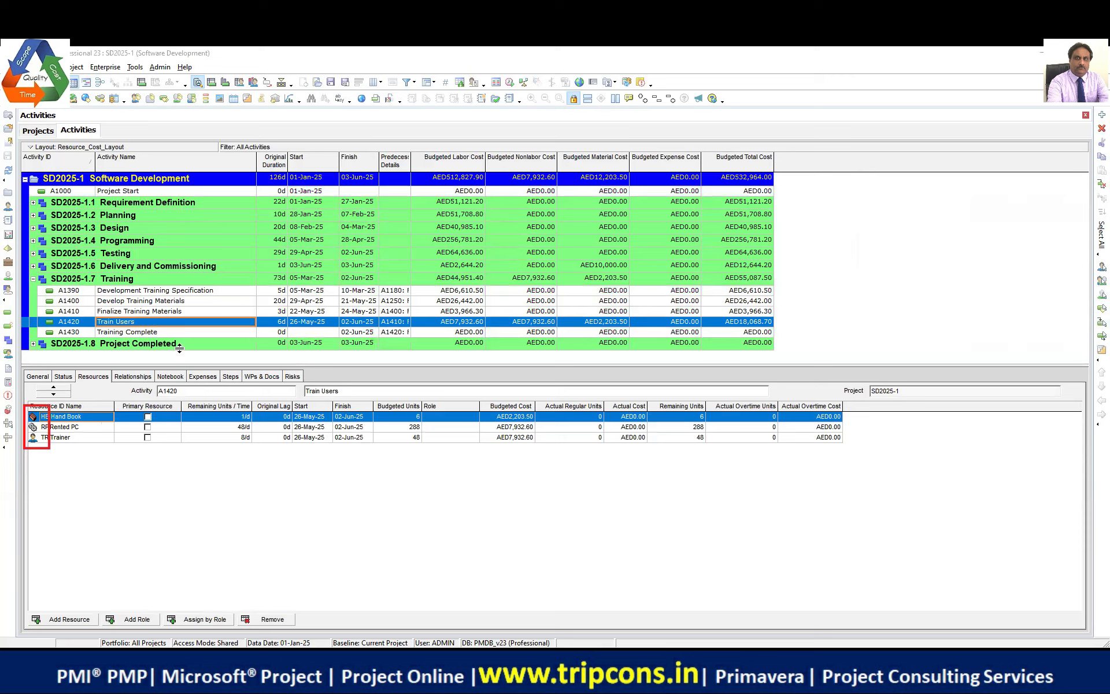
click(97, 407)
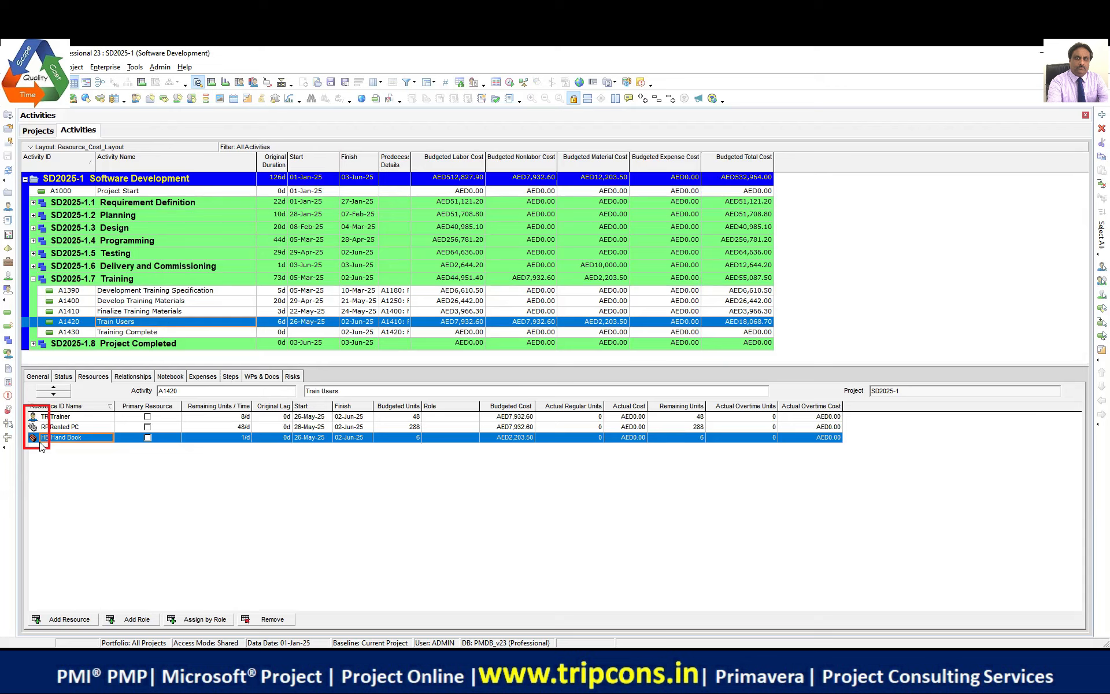
click(202, 376)
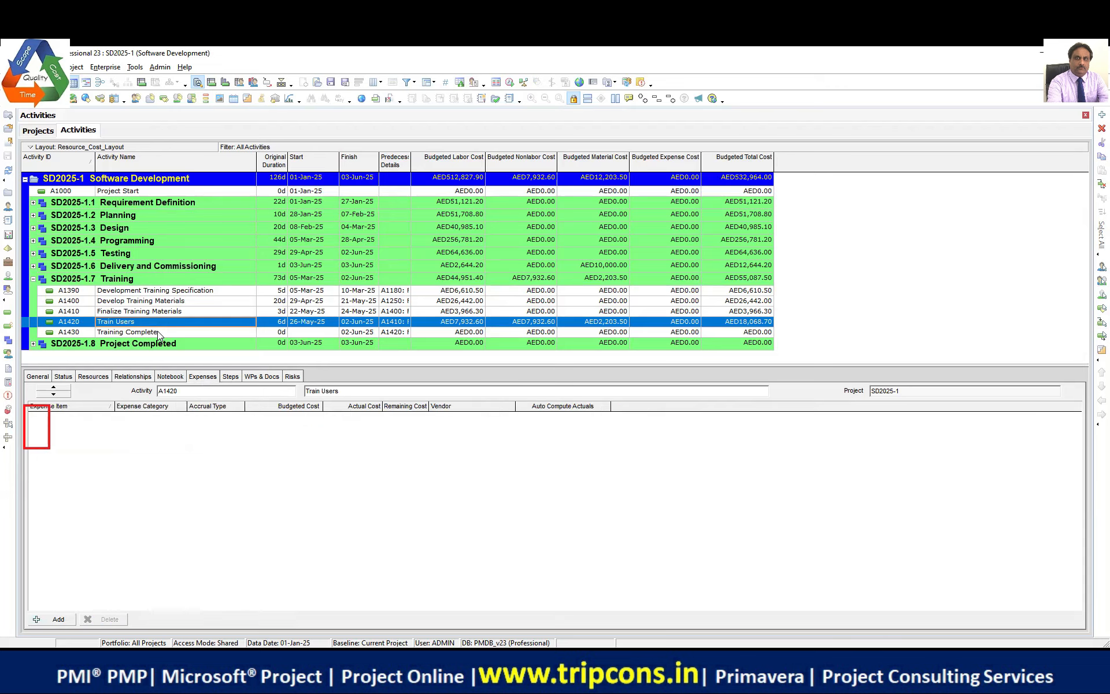
Step: Select activity A1380 Setup and Commissioning On Site and show its resource assignments
click(33, 266)
click(174, 278)
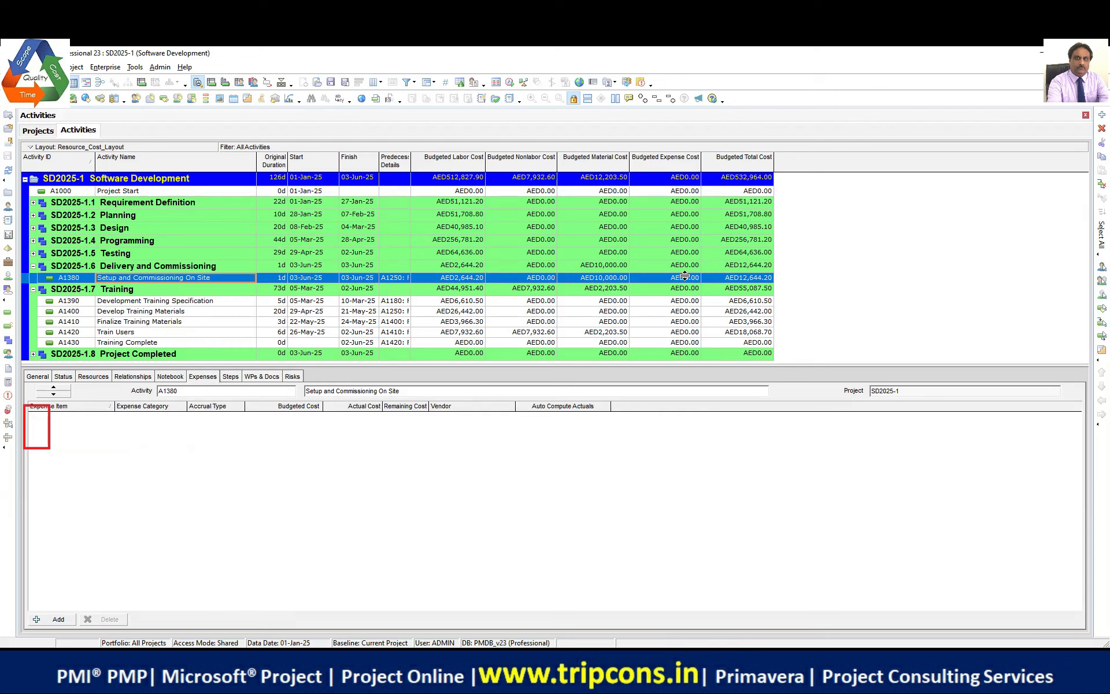
click(94, 376)
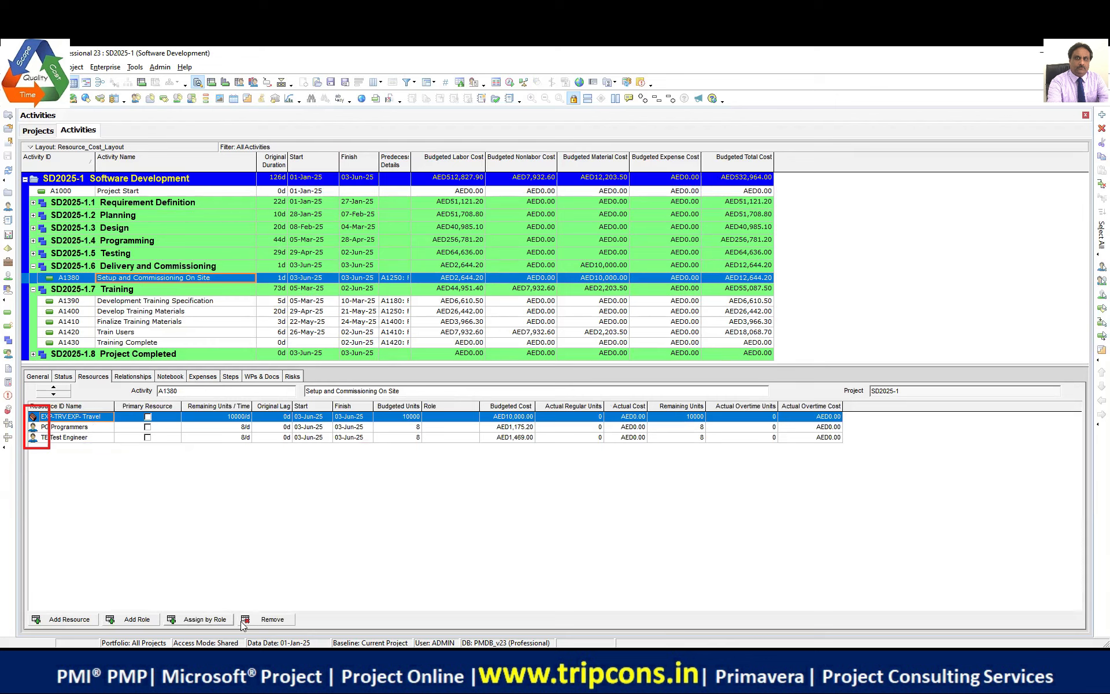
Step: Delete A1380's EXP-TRV Travel resource and add an expense named Travel Cost
click(271, 619)
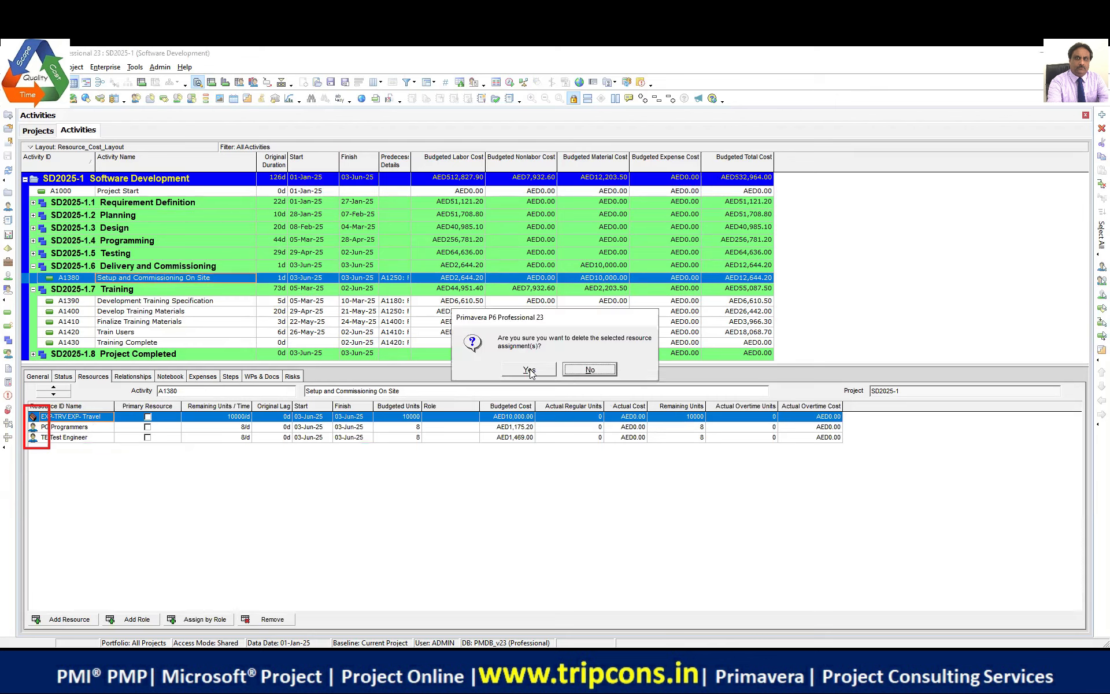
key(Return)
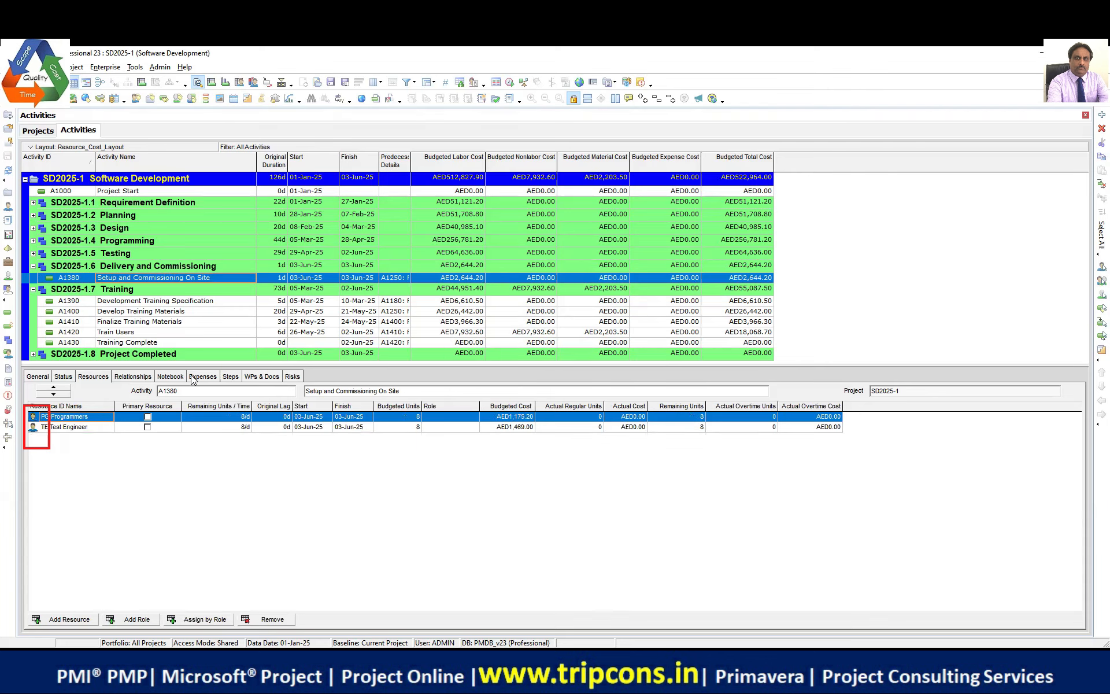
click(210, 379)
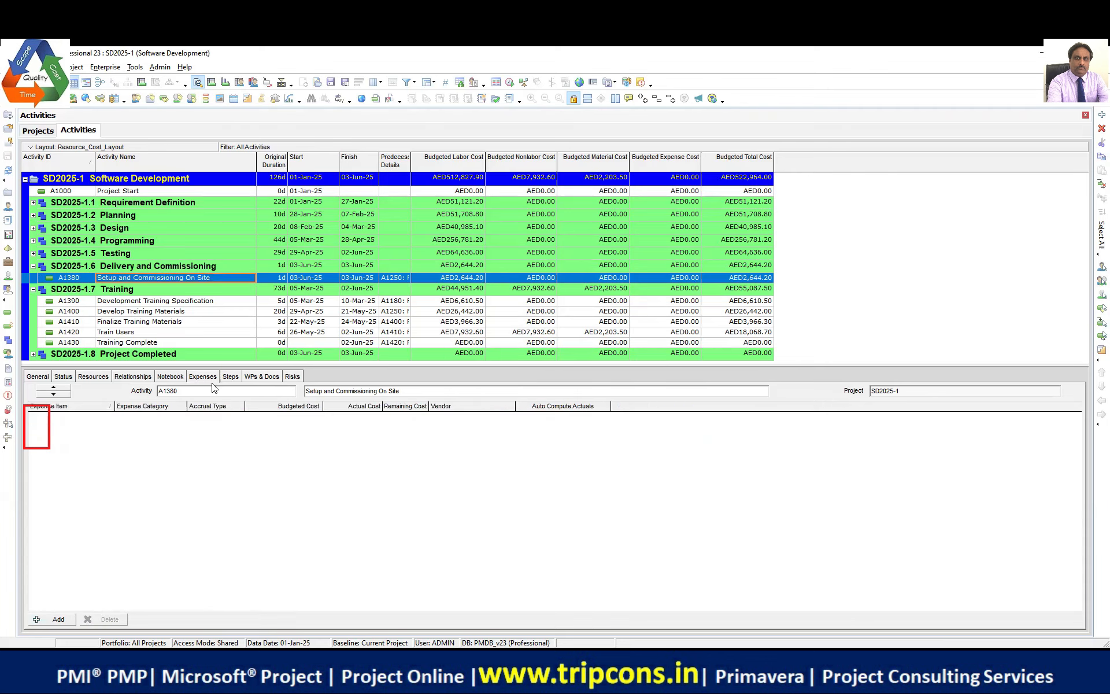
click(55, 618)
text(Travel Cost)
key(Return)
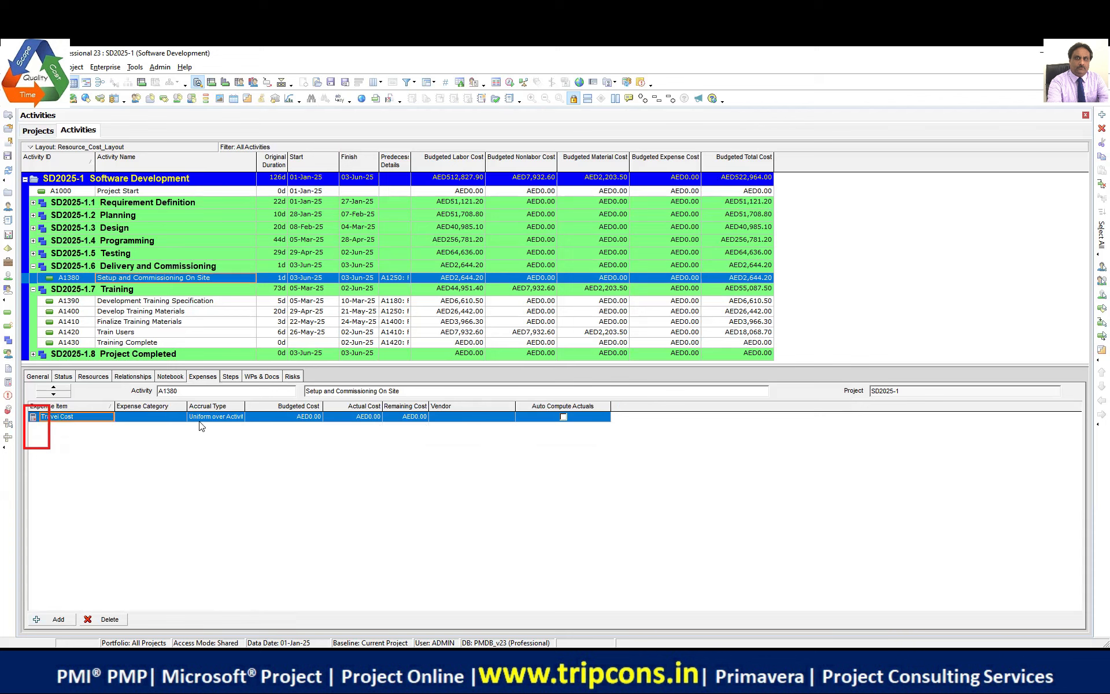
Step: Give the Travel Cost expense category Travel and a budgeted cost of AED10,000
click(173, 417)
click(180, 417)
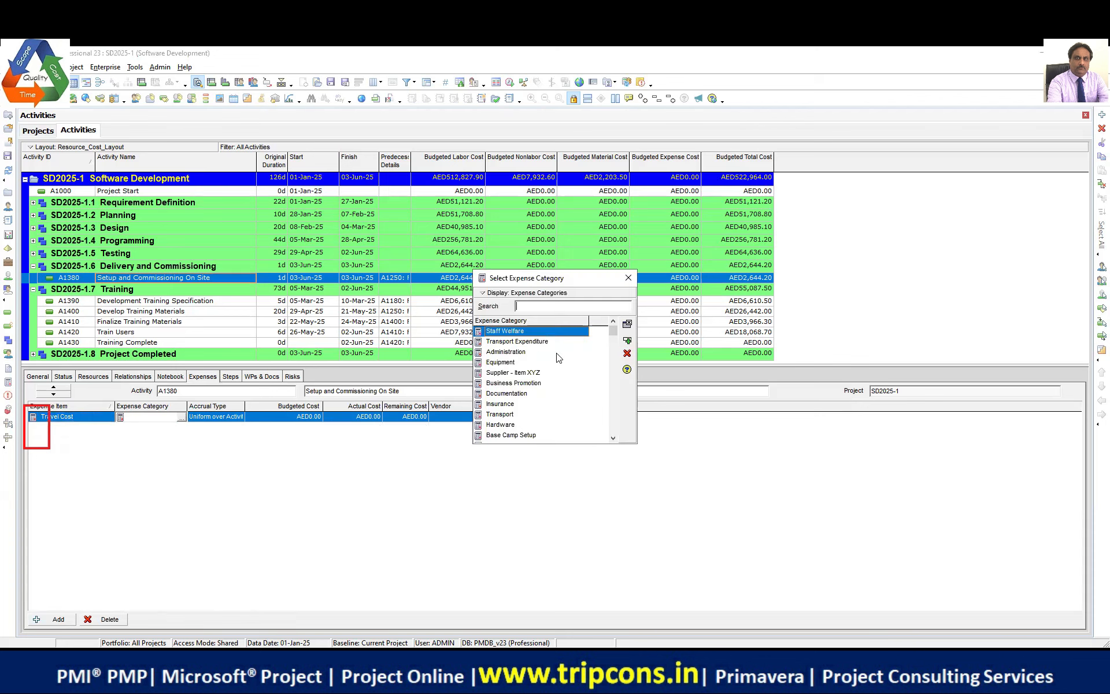
text(trav)
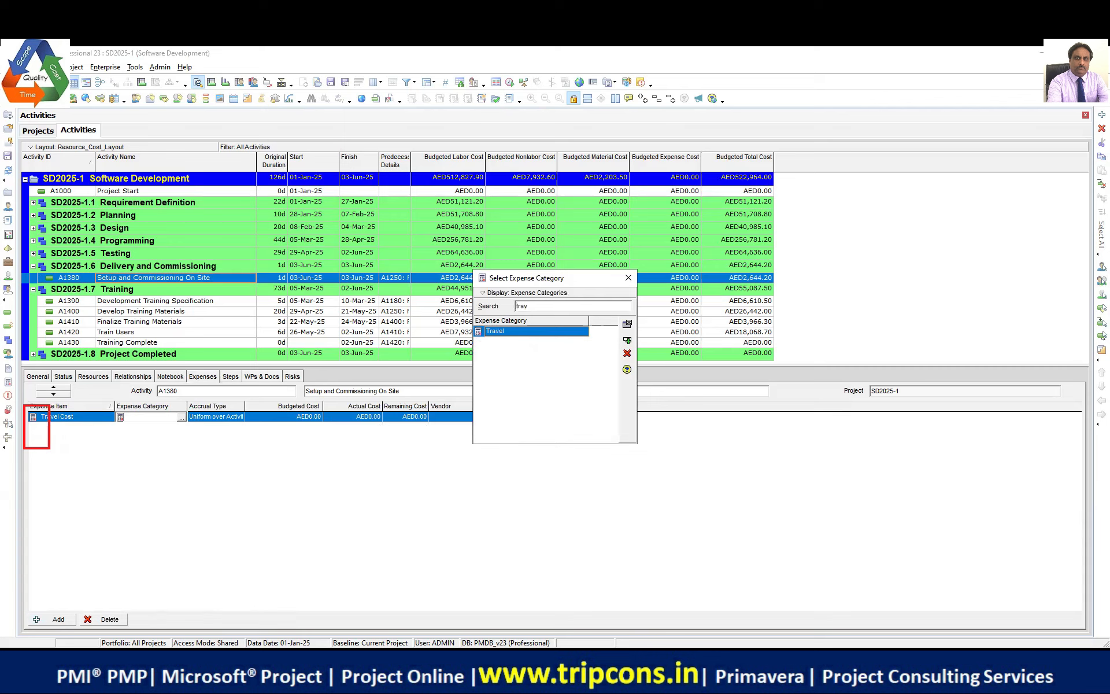
click(626, 340)
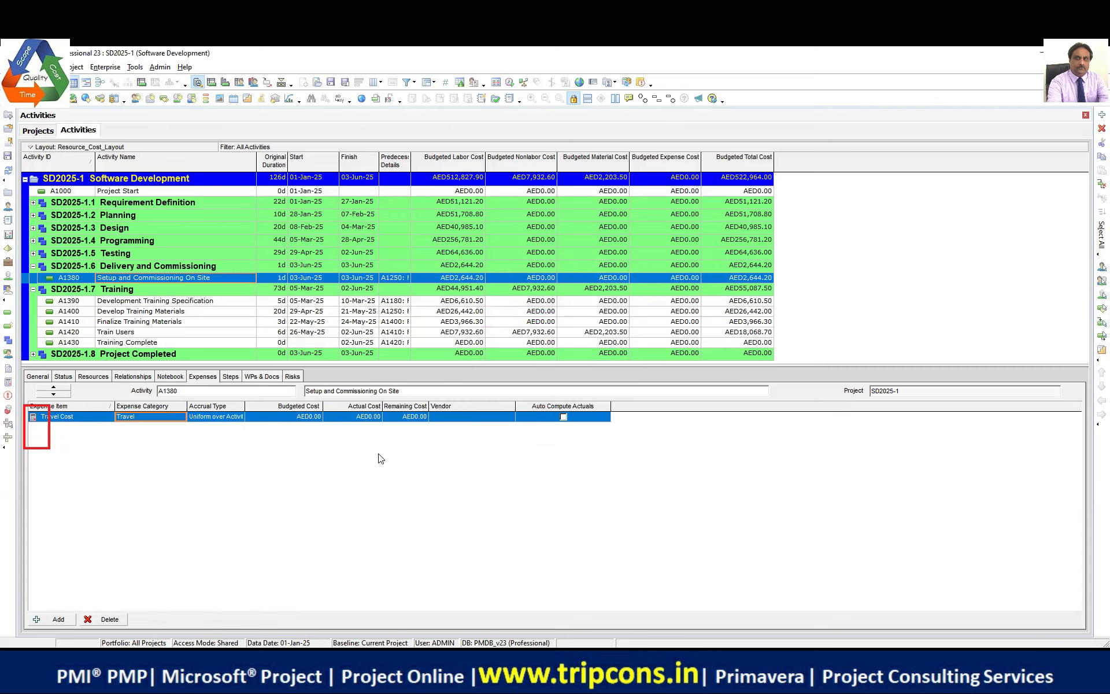
drag(324, 404, 405, 405)
click(360, 419)
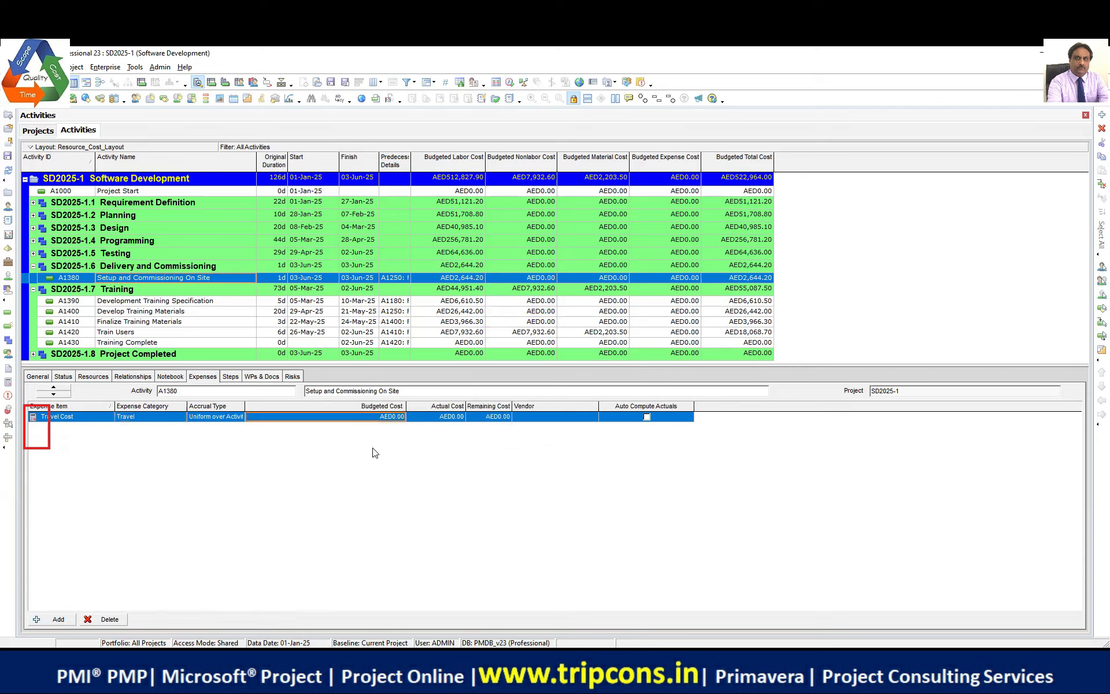
text(10,0)
text(00)
key(Return)
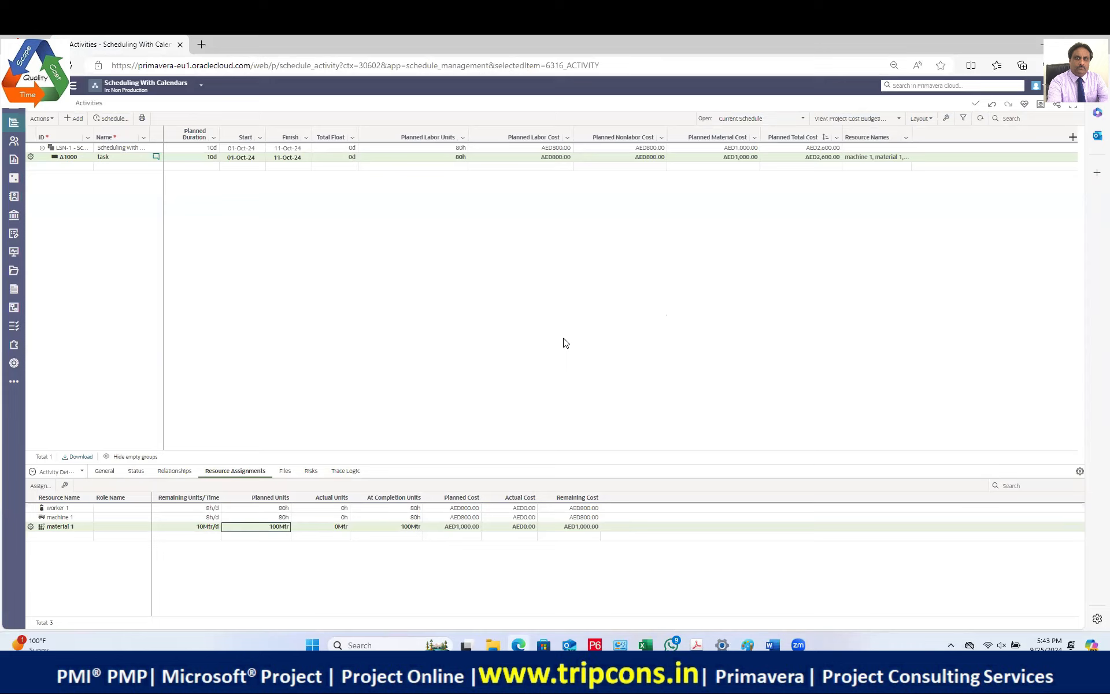
Step: Switch to Primavera Cloud and show the project's Resource List with workers 1–4, machine 1 and material 1
click(566, 343)
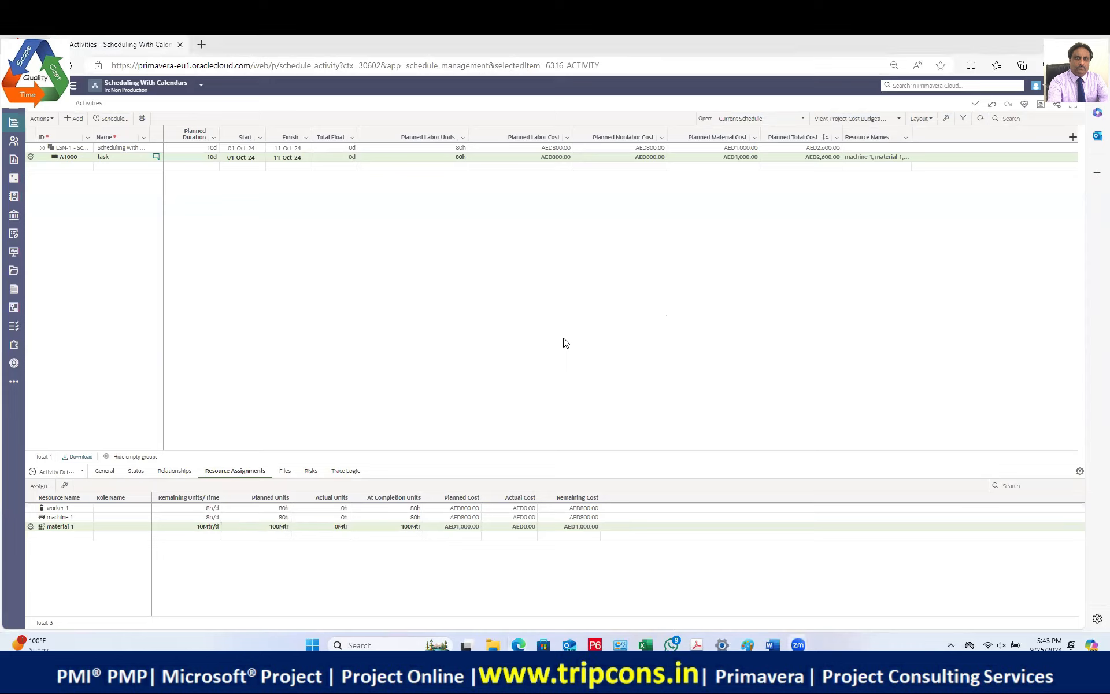
click(592, 369)
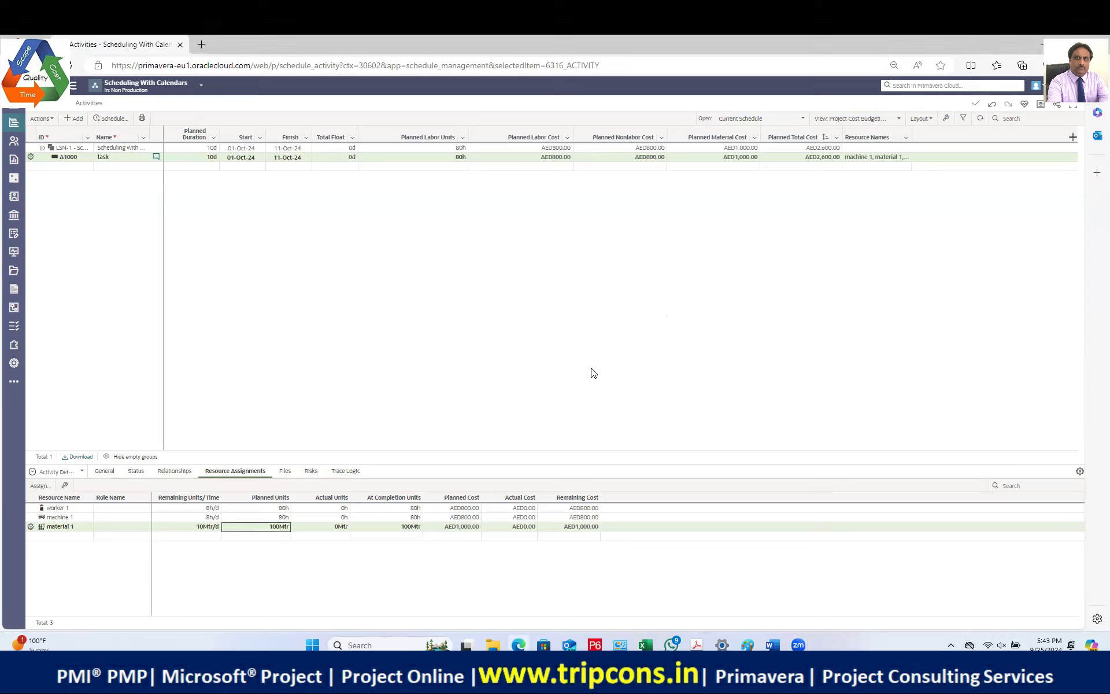
mouse_move(13, 140)
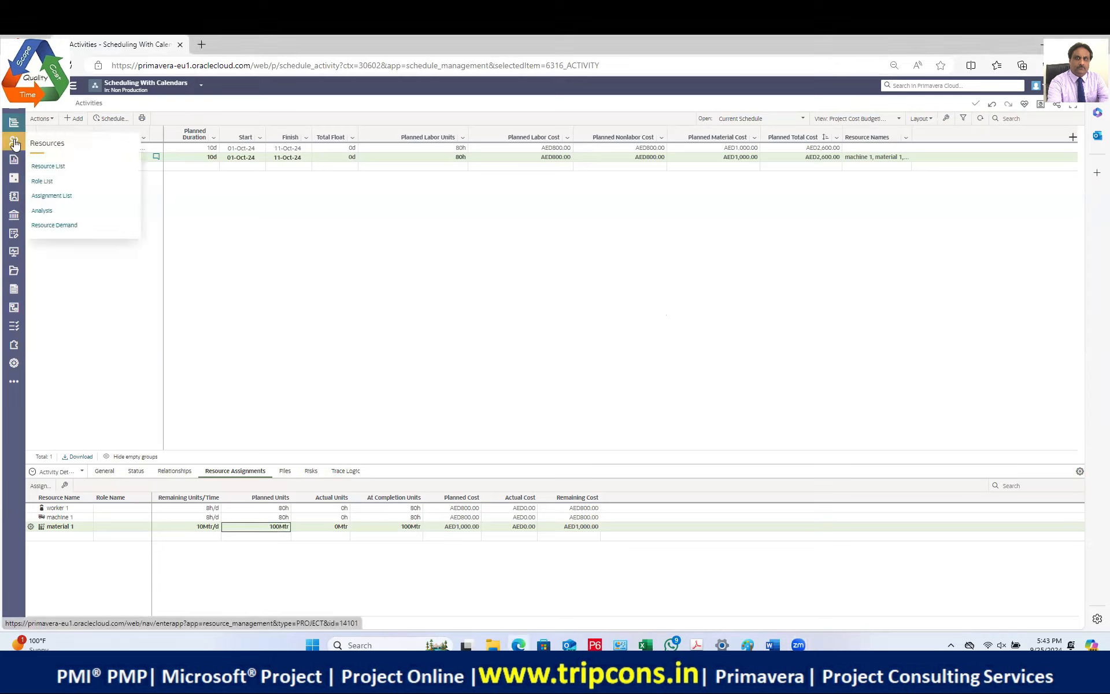
click(49, 167)
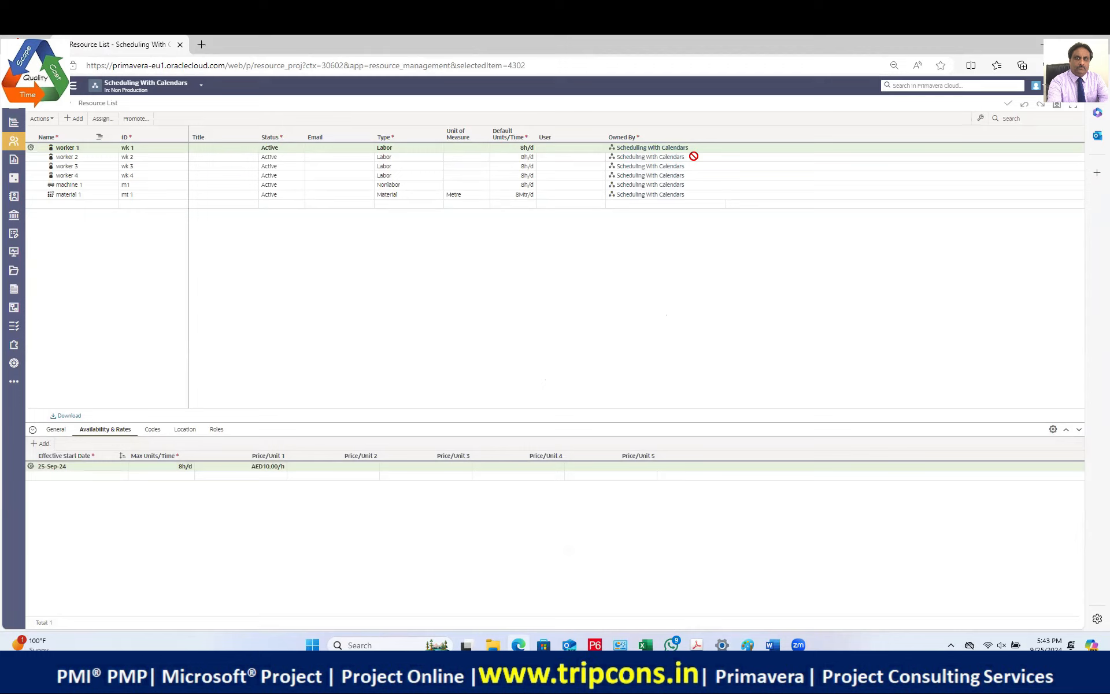
Step: Add a new resource named Transport expenditure
click(74, 118)
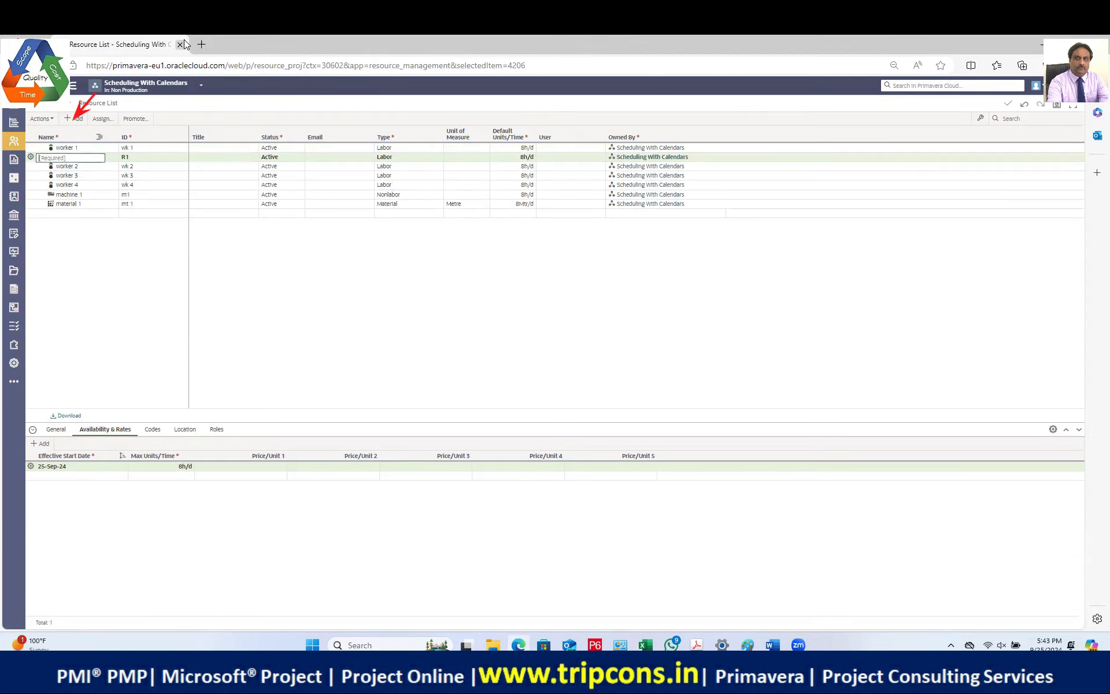
text(ransport experdi)
click(41, 158)
key(BackSpace)
text(T)
drag(167, 121, 135, 157)
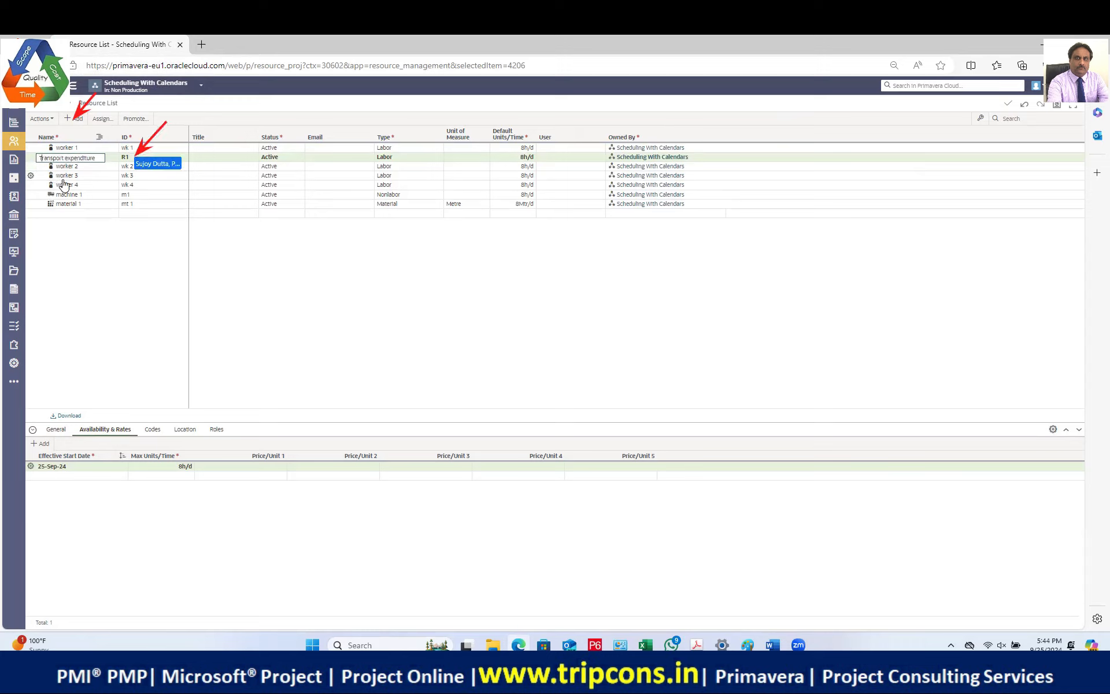
Step: Edit the new resource's ID, which remains R1
click(131, 158)
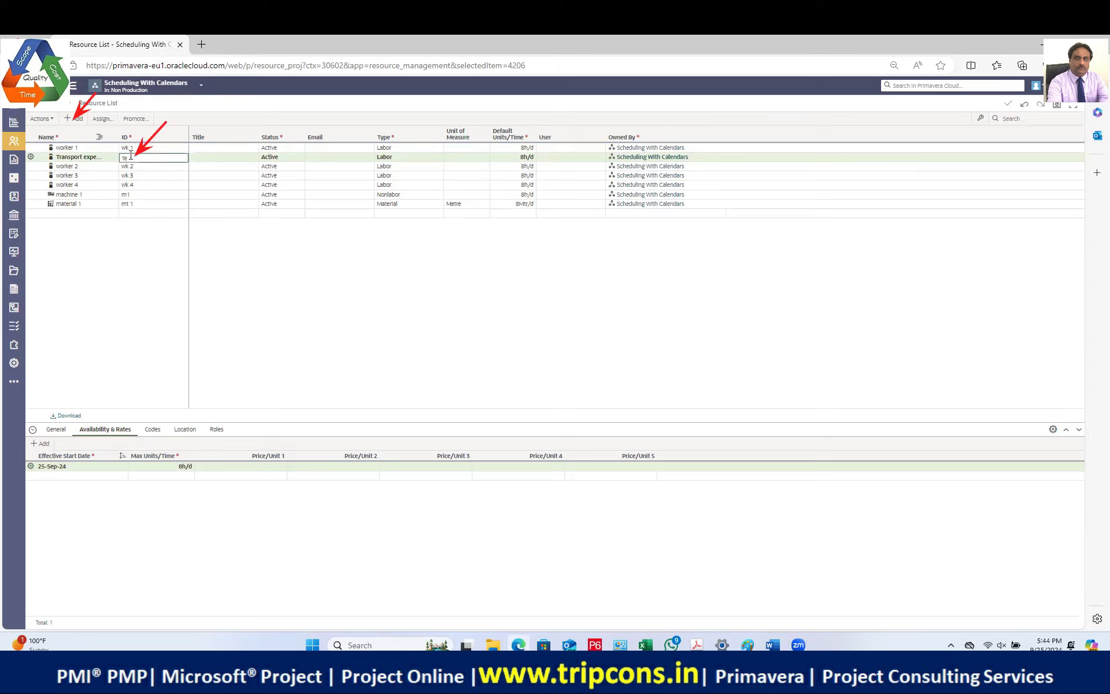
key(BackSpace)
key(BackSpace)
text(T)
text(E)
key(Return)
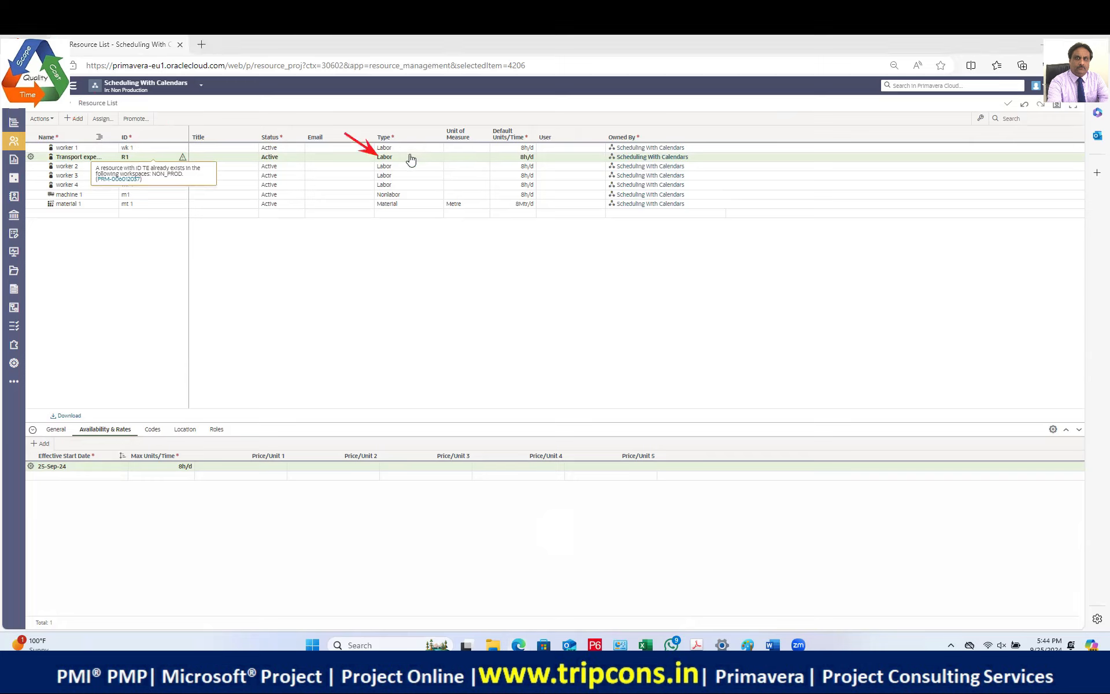
Step: Make it a Material resource and try entering AED as its unit of measure
click(428, 158)
click(406, 197)
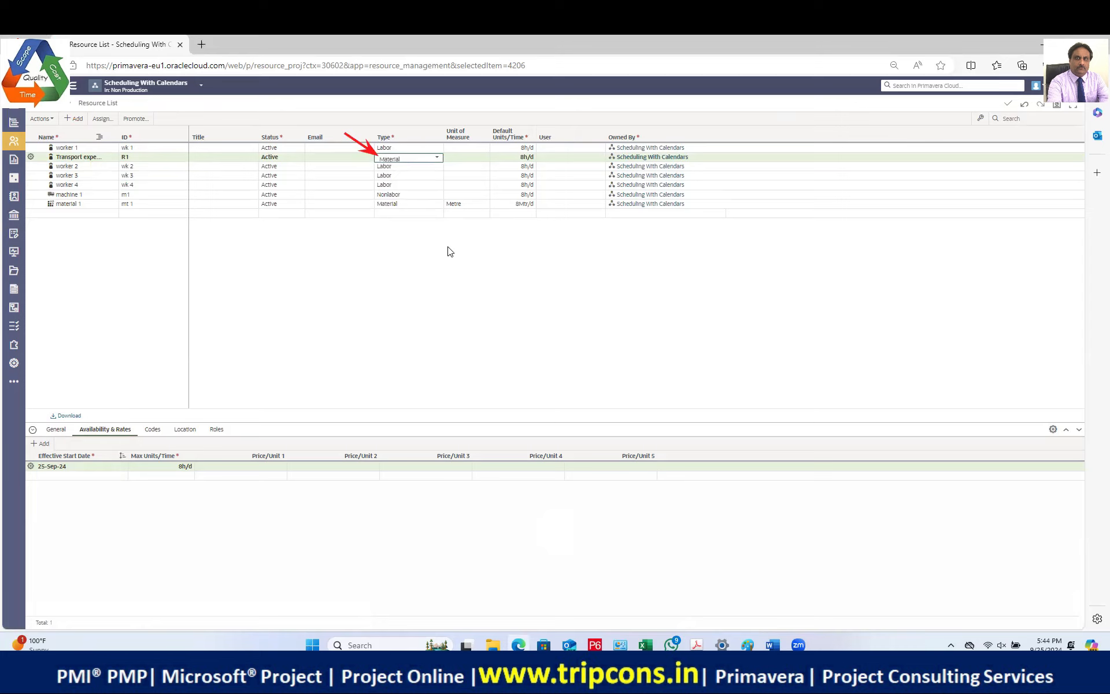
click(461, 157)
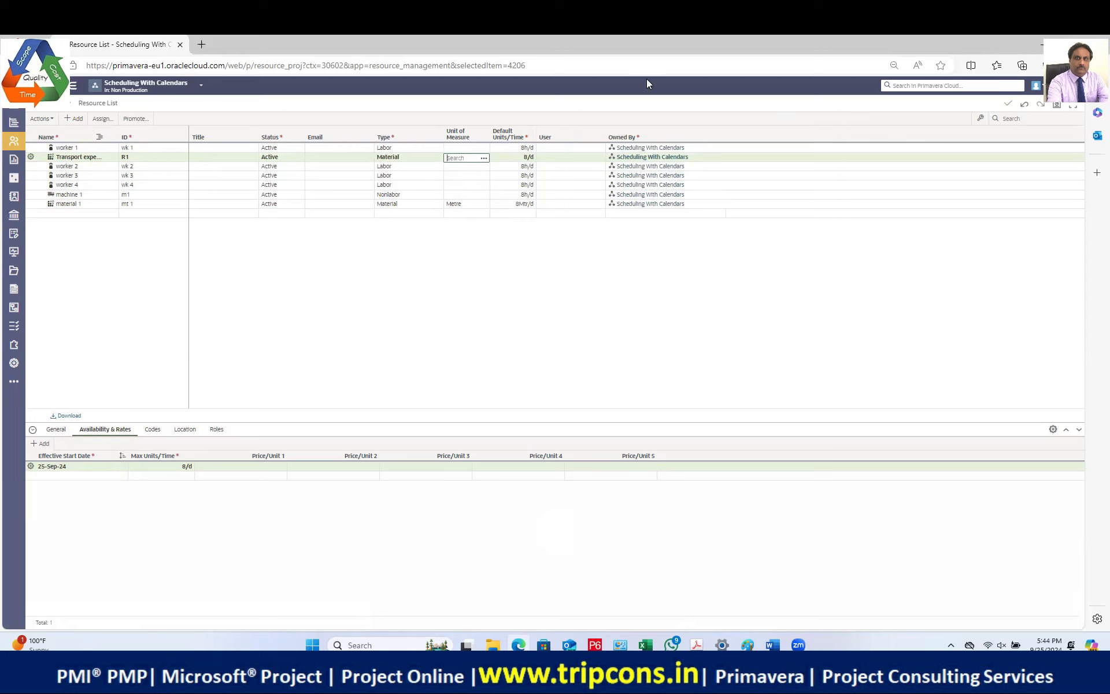
text(AED)
key(Return)
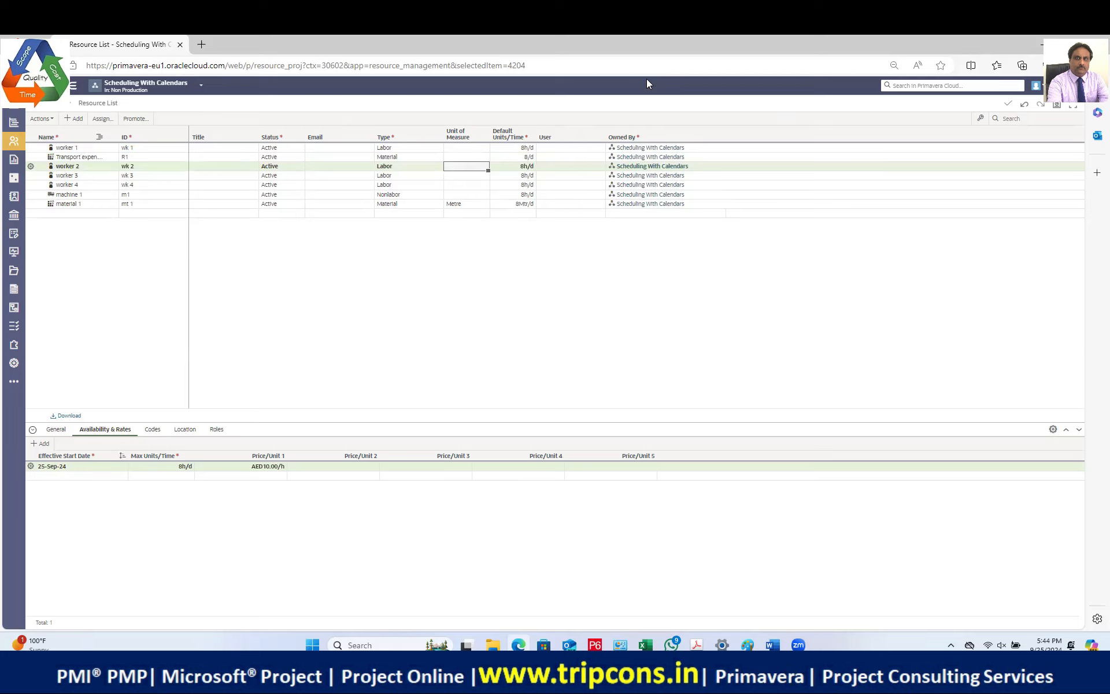
click(465, 157)
click(465, 157)
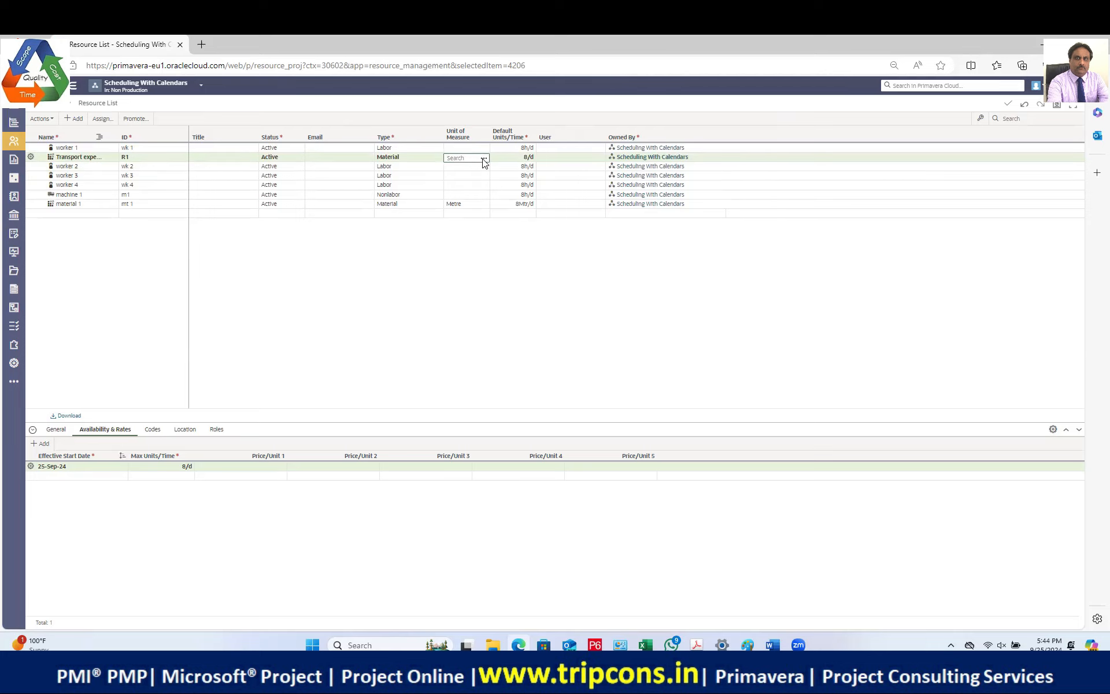
Step: Create and save an AED unit of measure in Manage Units of Measure, then close Settings
click(484, 159)
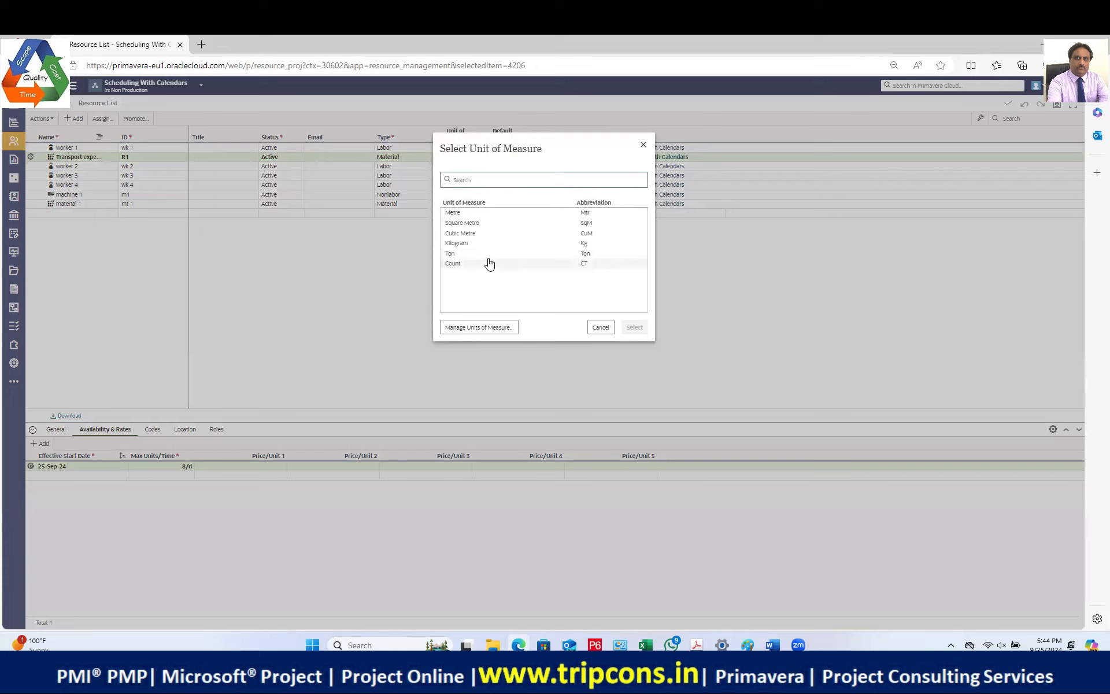
click(488, 328)
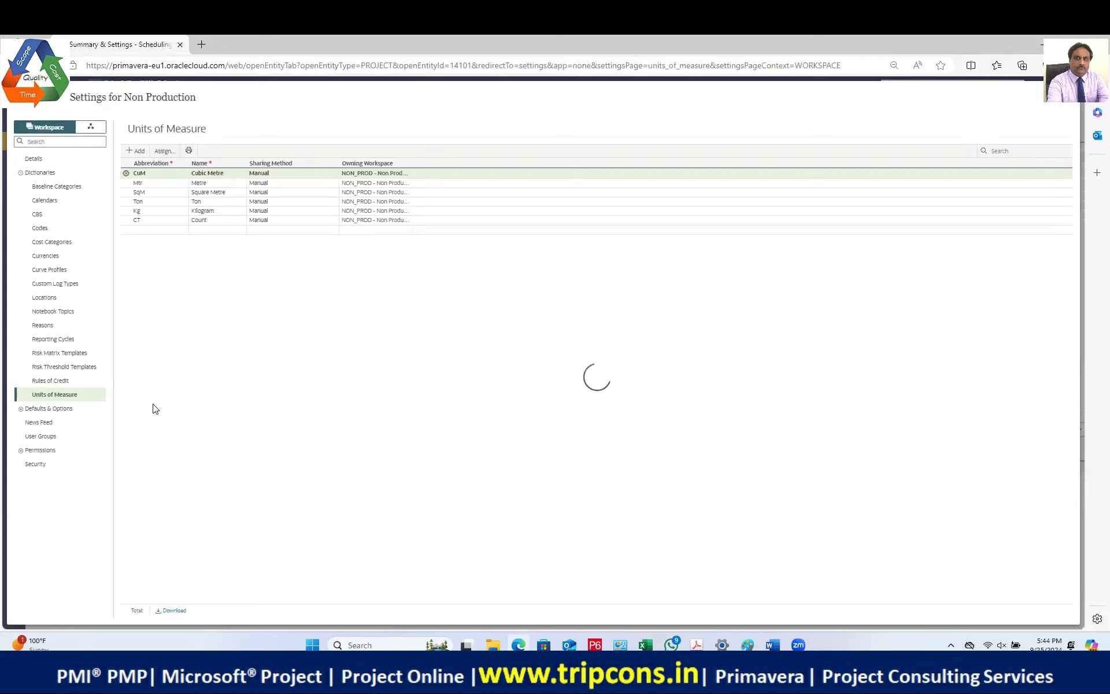
click(137, 151)
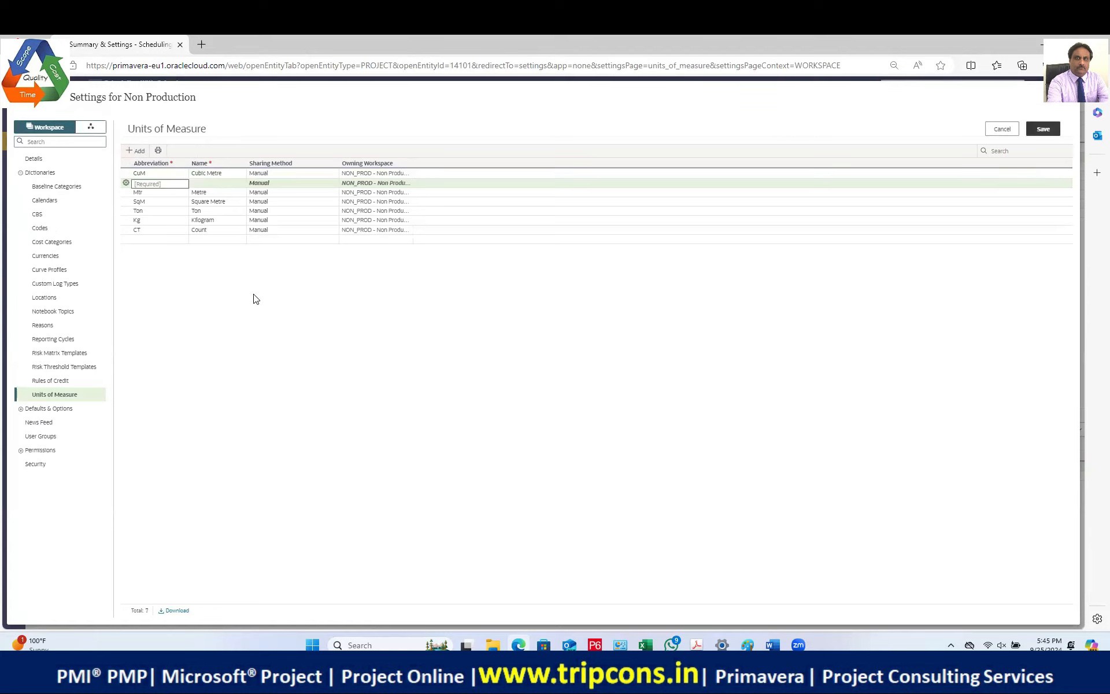
text(a)
key(BackSpace)
key(BackSpace)
text(AEC)
click(227, 184)
text(AED)
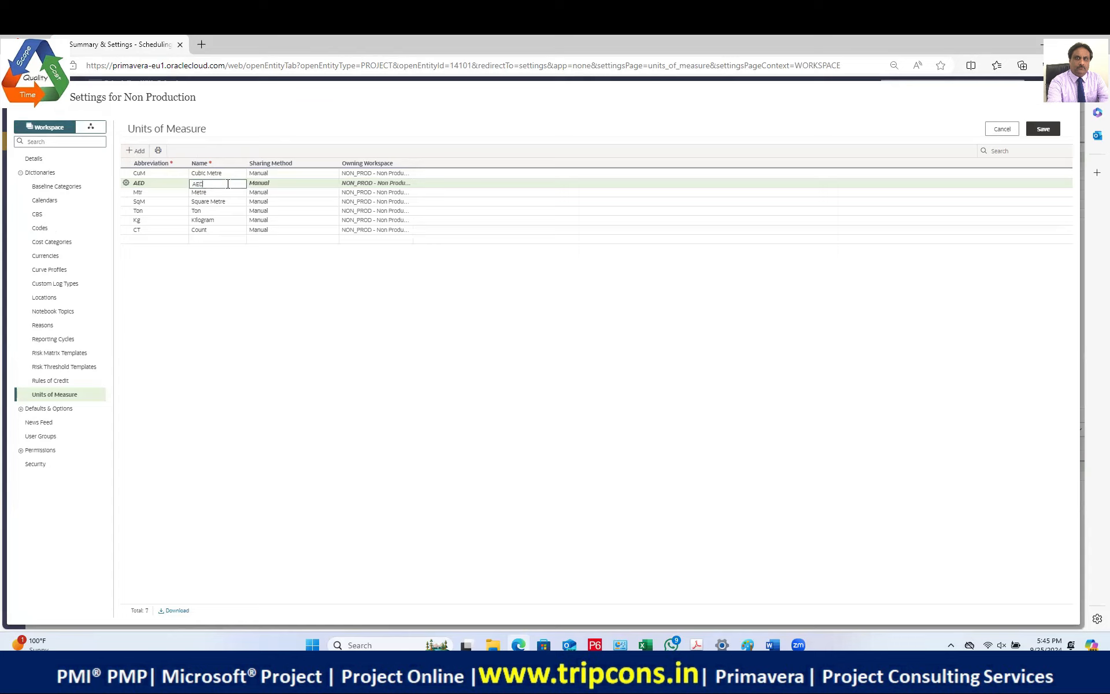
key(Return)
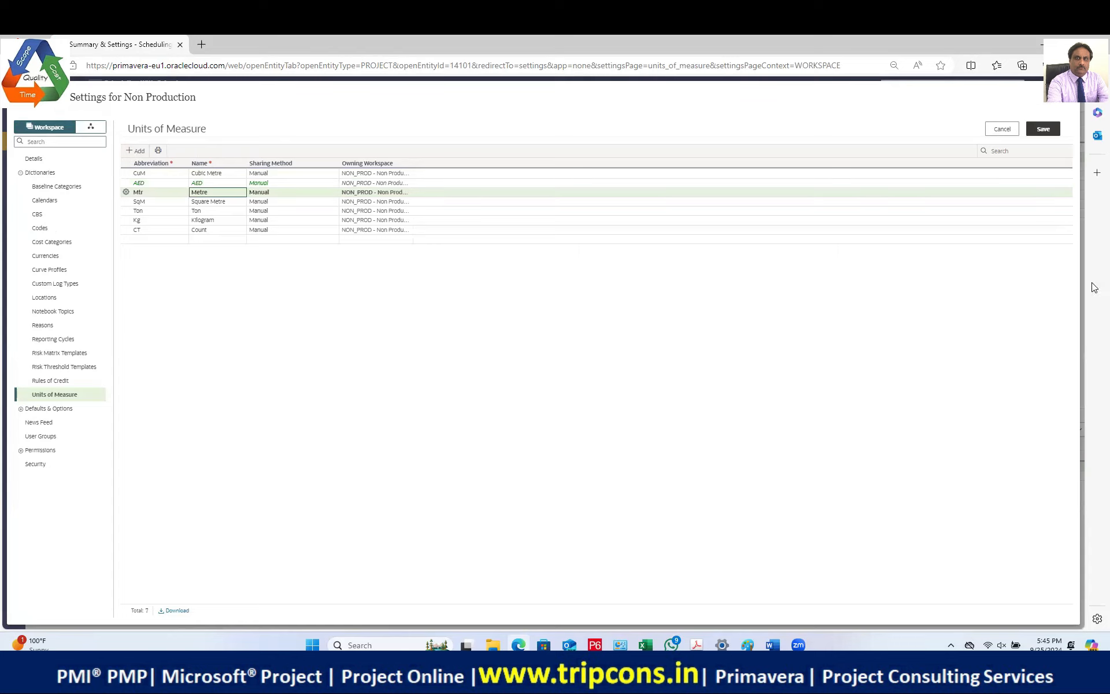
click(1044, 130)
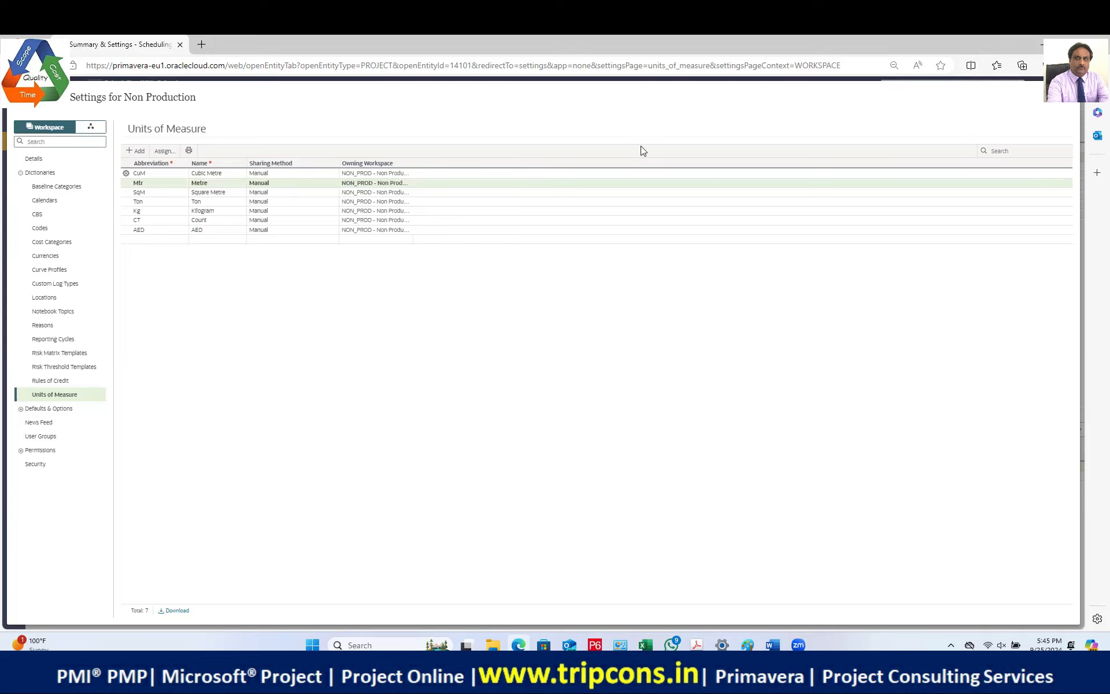
click(1070, 98)
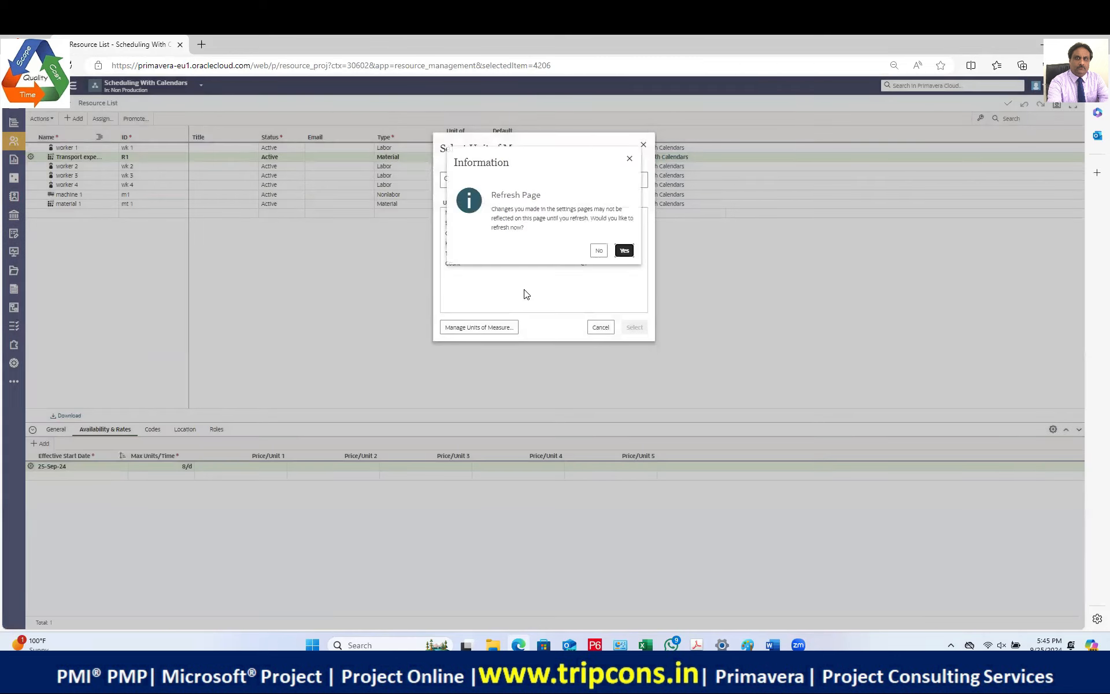
Step: Refresh the Resource List, set the Transport resource's unit of measure to AED, and return to Activities
click(624, 251)
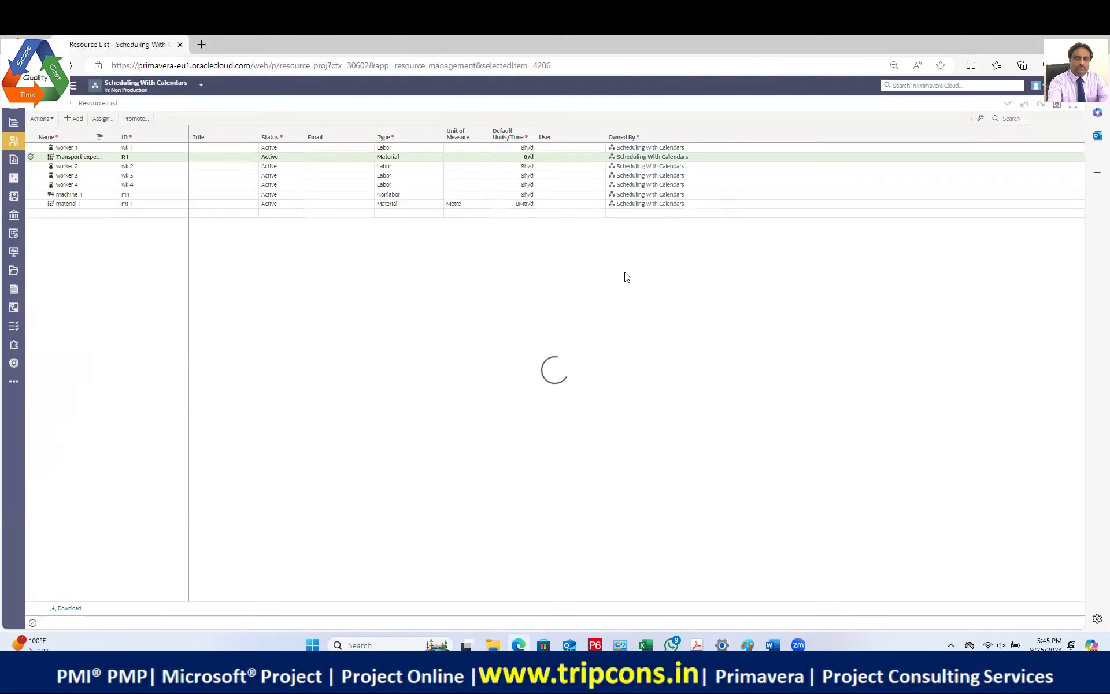
click(483, 158)
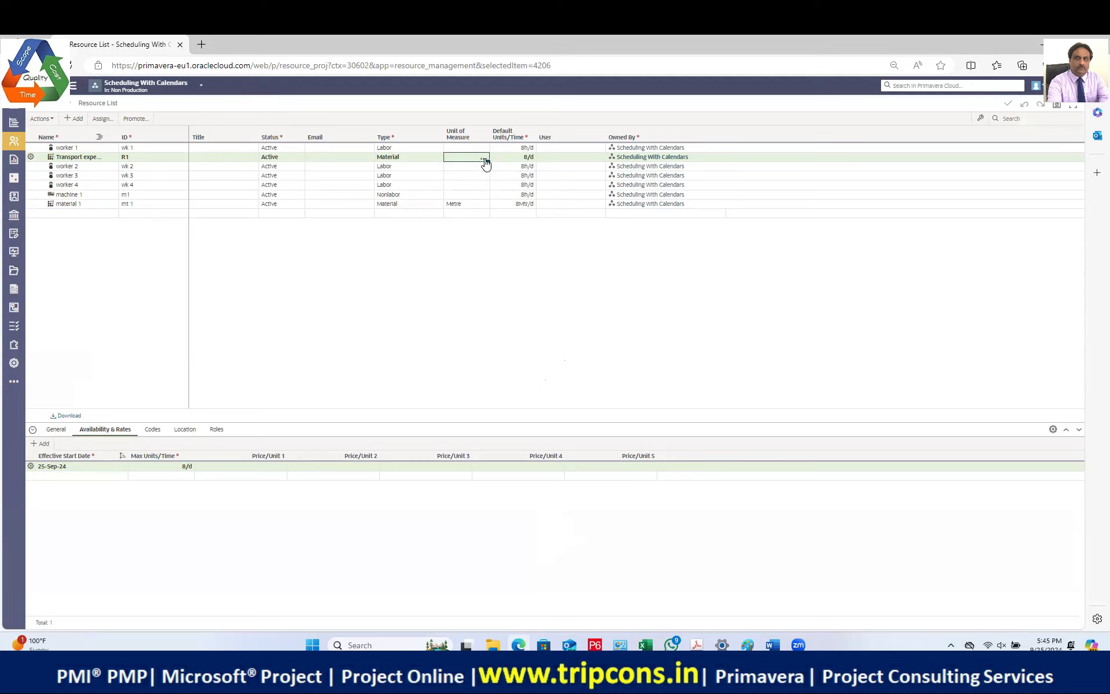
click(485, 159)
text(AE)
click(470, 171)
click(483, 158)
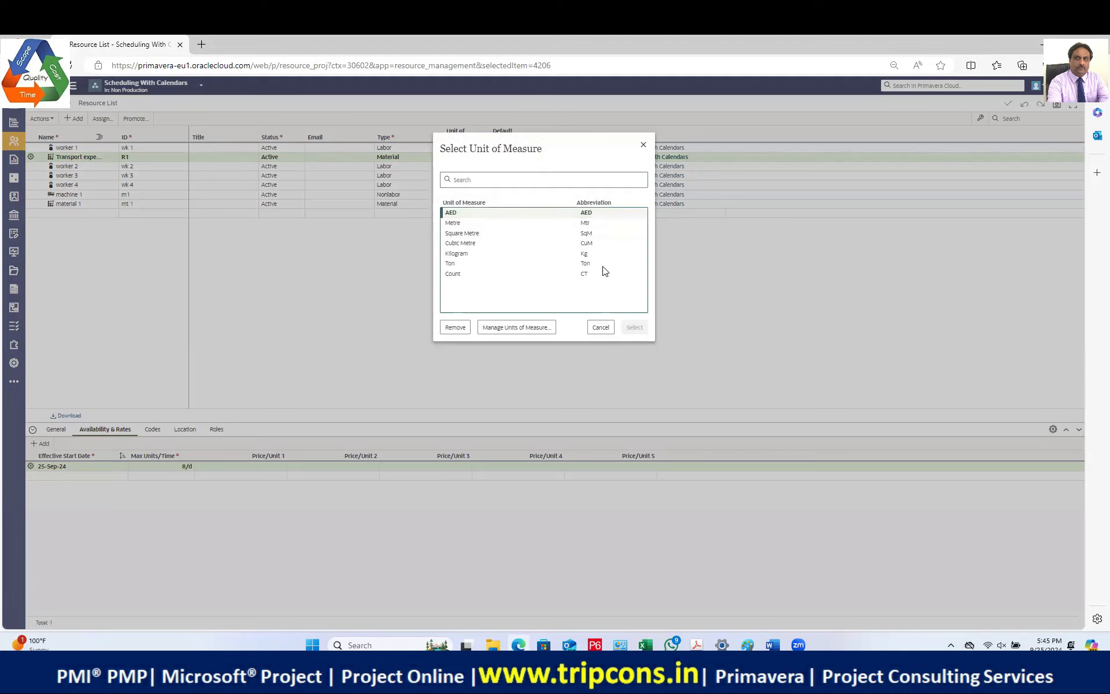
click(643, 145)
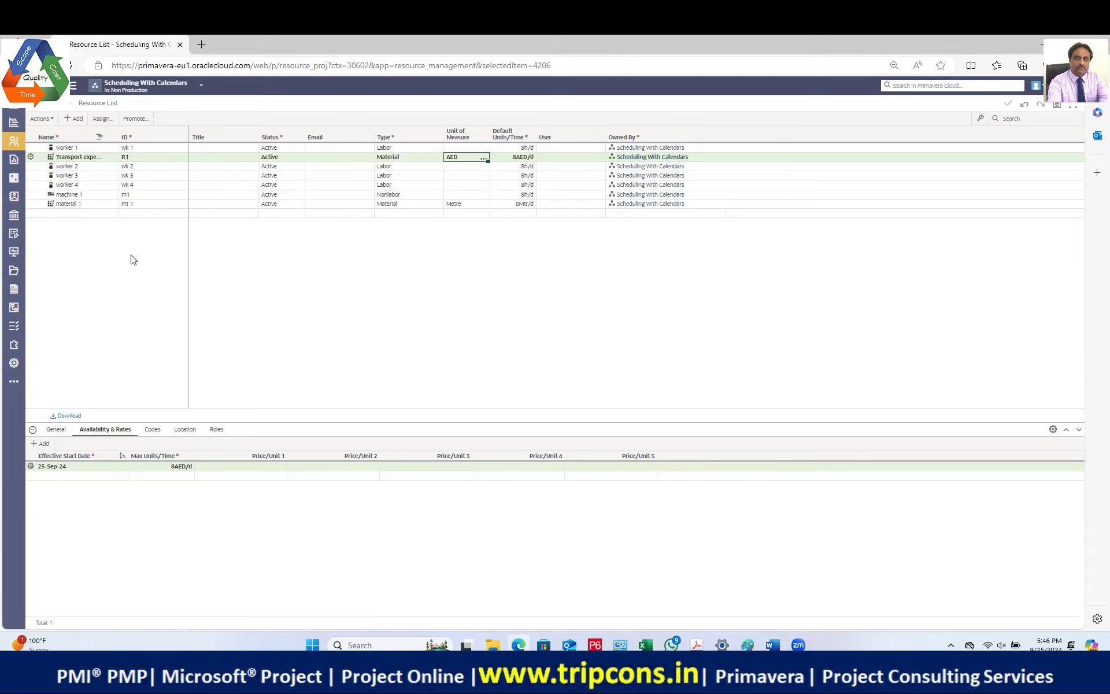
click(39, 147)
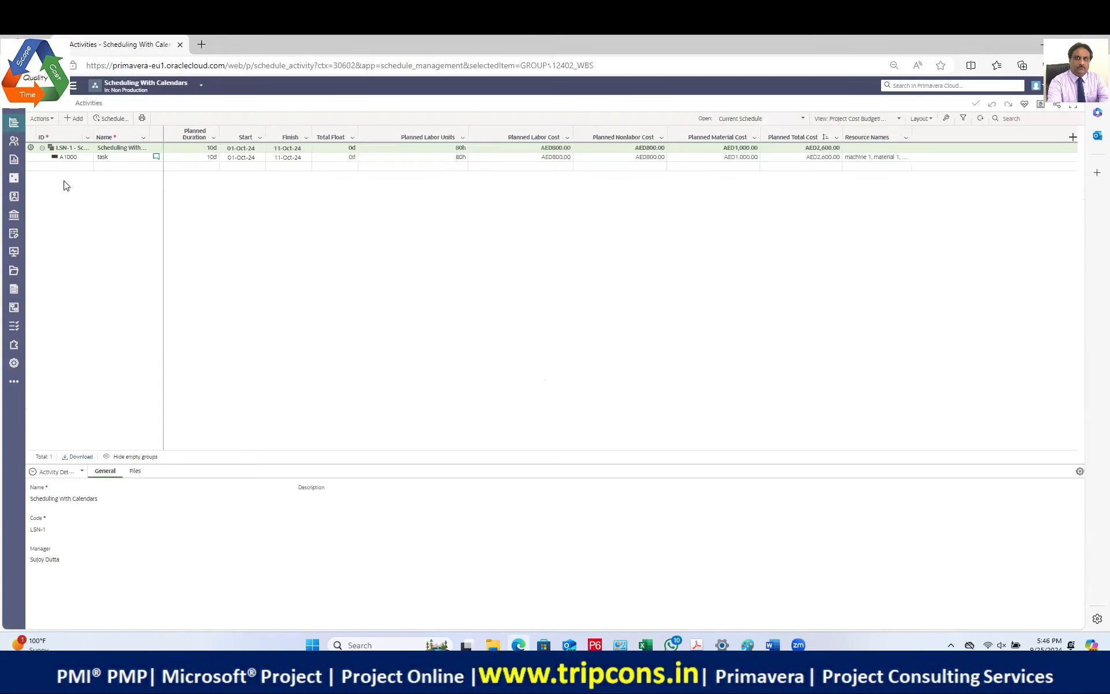
Step: Assign the Transport expenditure resource to activity A1000
click(75, 158)
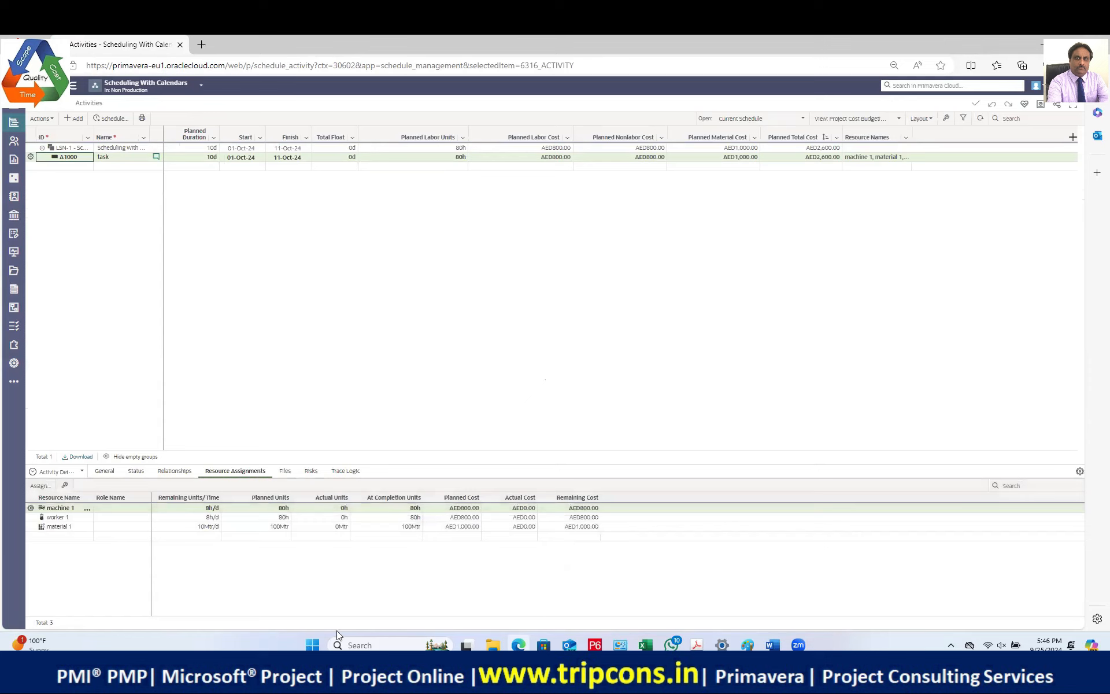
click(41, 485)
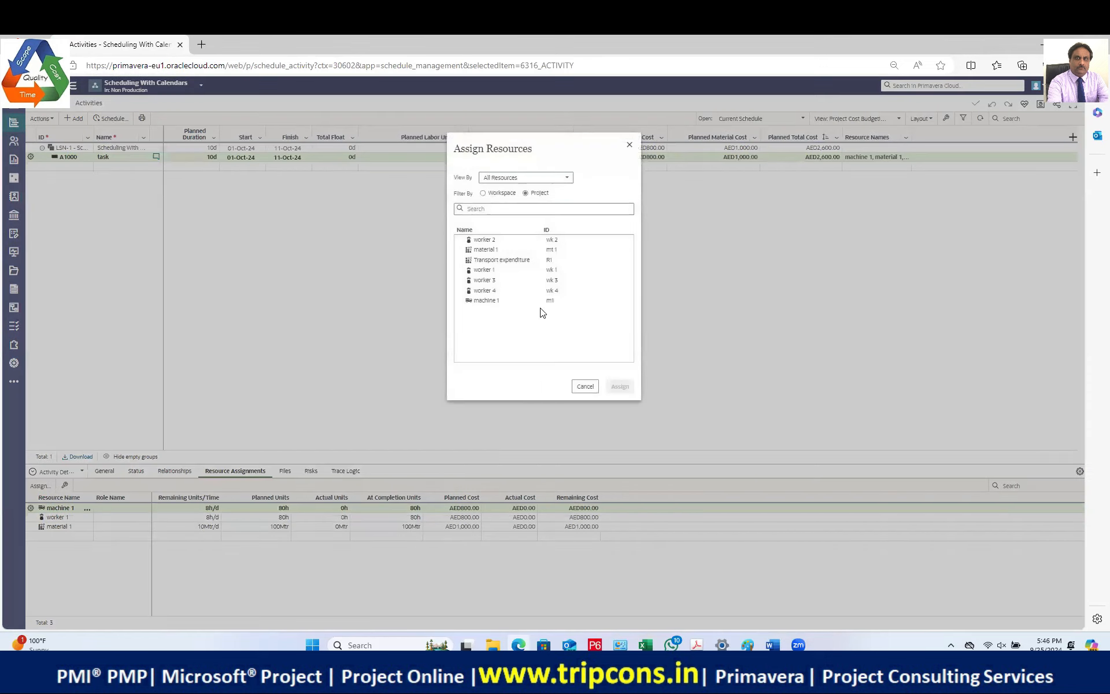
click(500, 259)
click(620, 387)
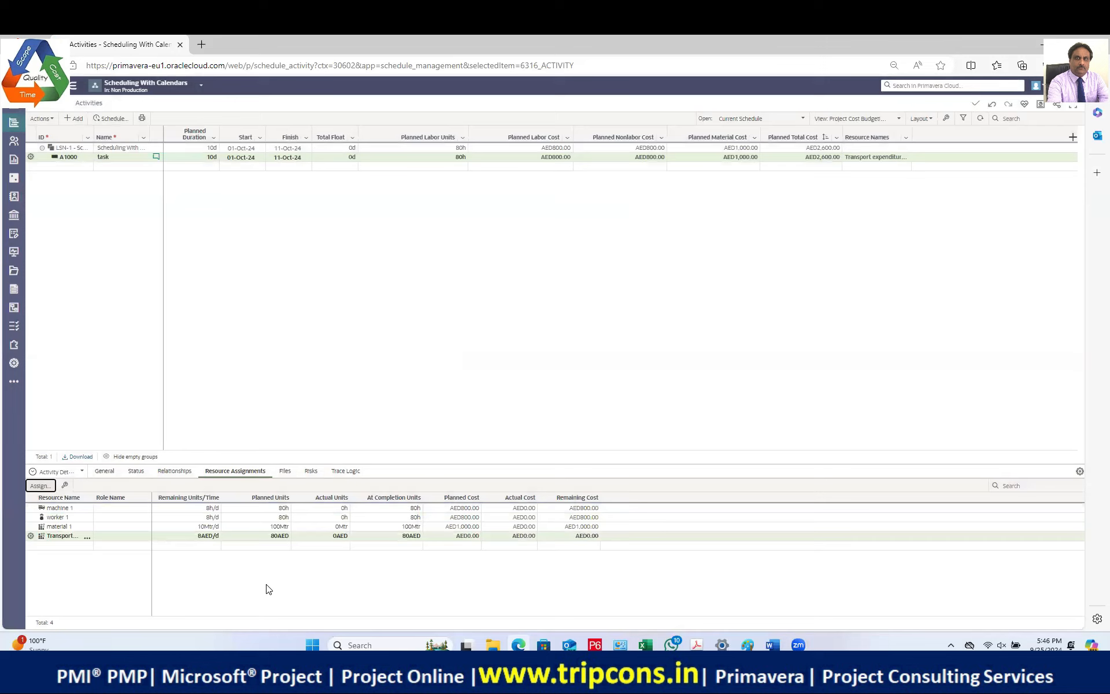
Step: Set the Transport assignment's planned units to 500AED
click(256, 536)
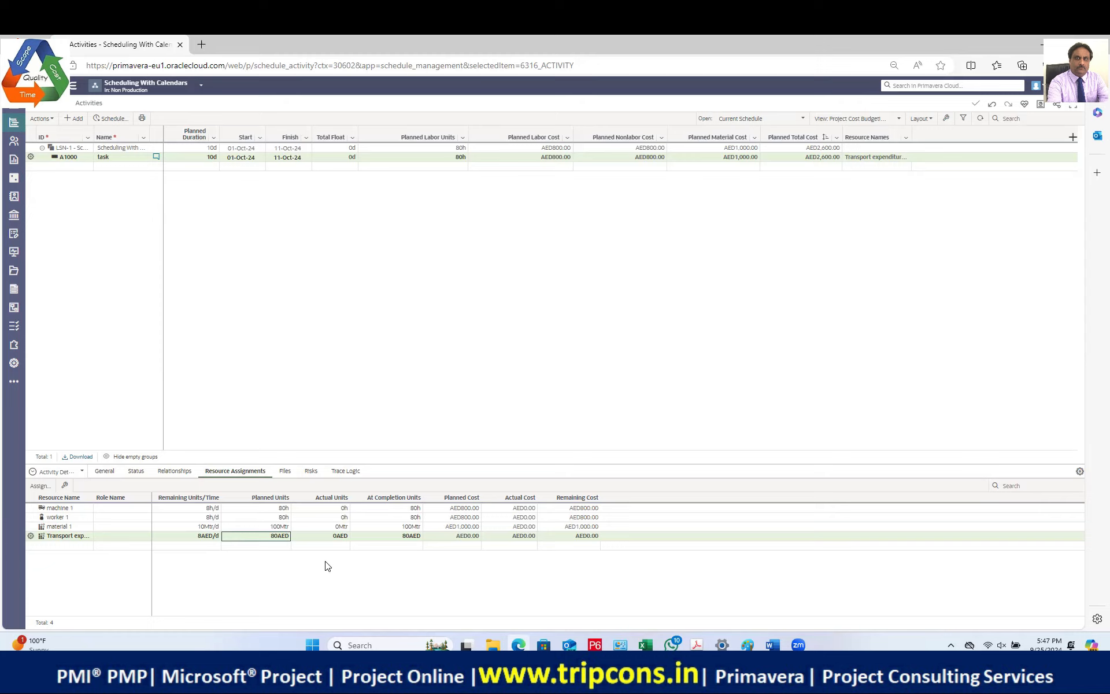
click(273, 537)
text(500)
key(Return)
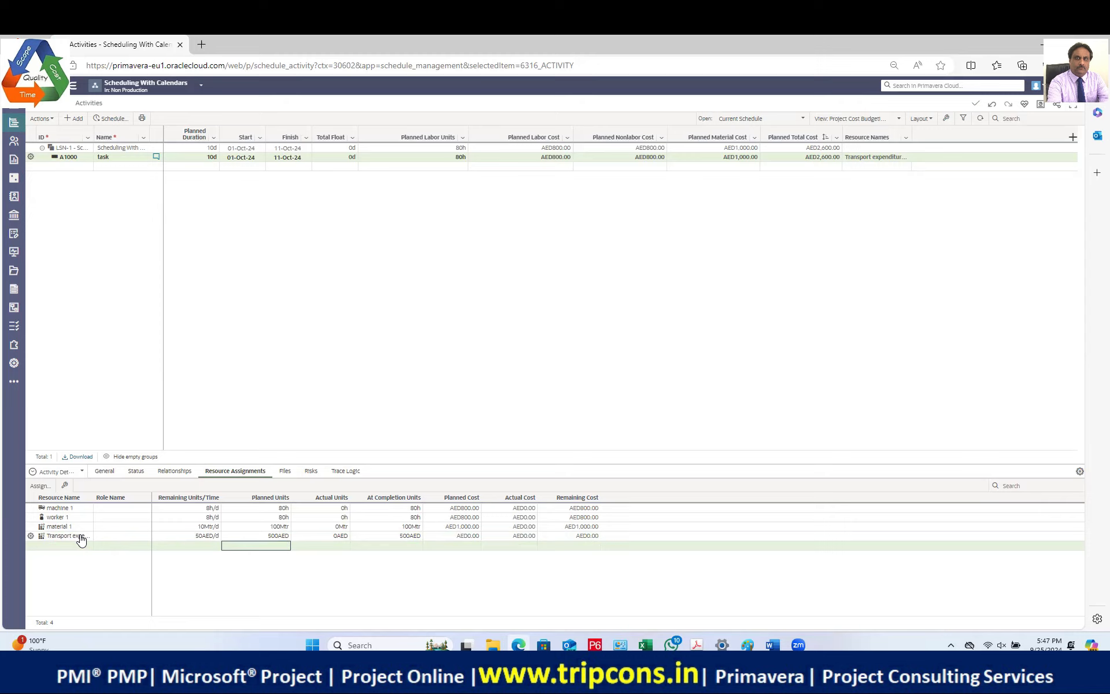
click(14, 141)
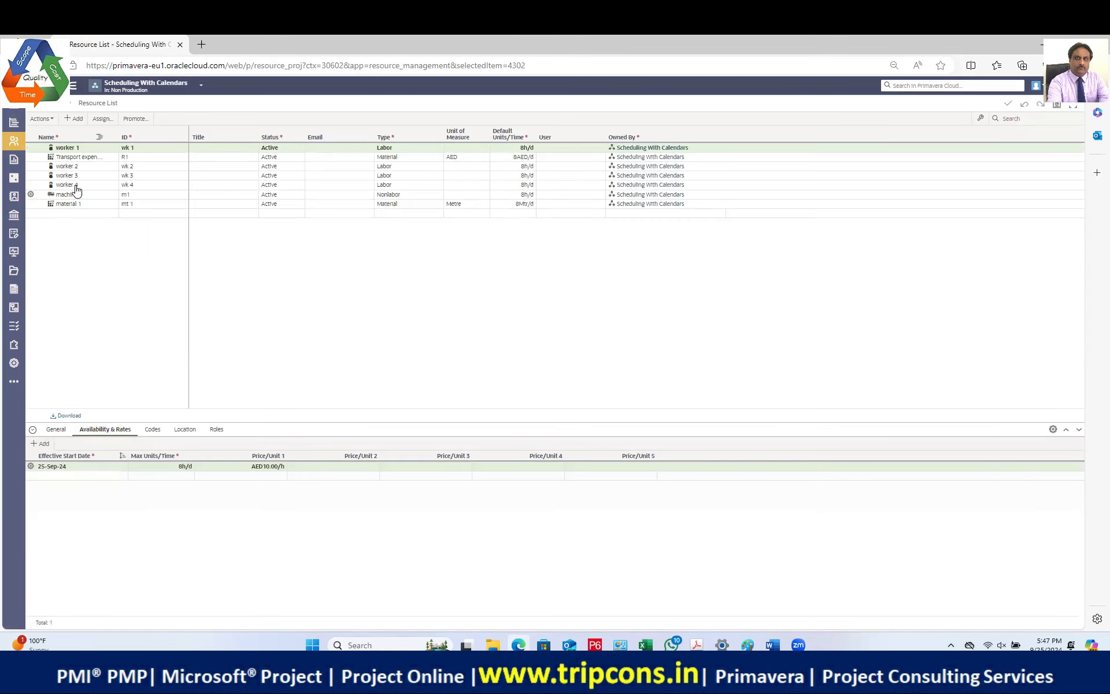
Step: Price the Transport expense resource at AED1.00 per unit on Availability & Rates
click(89, 157)
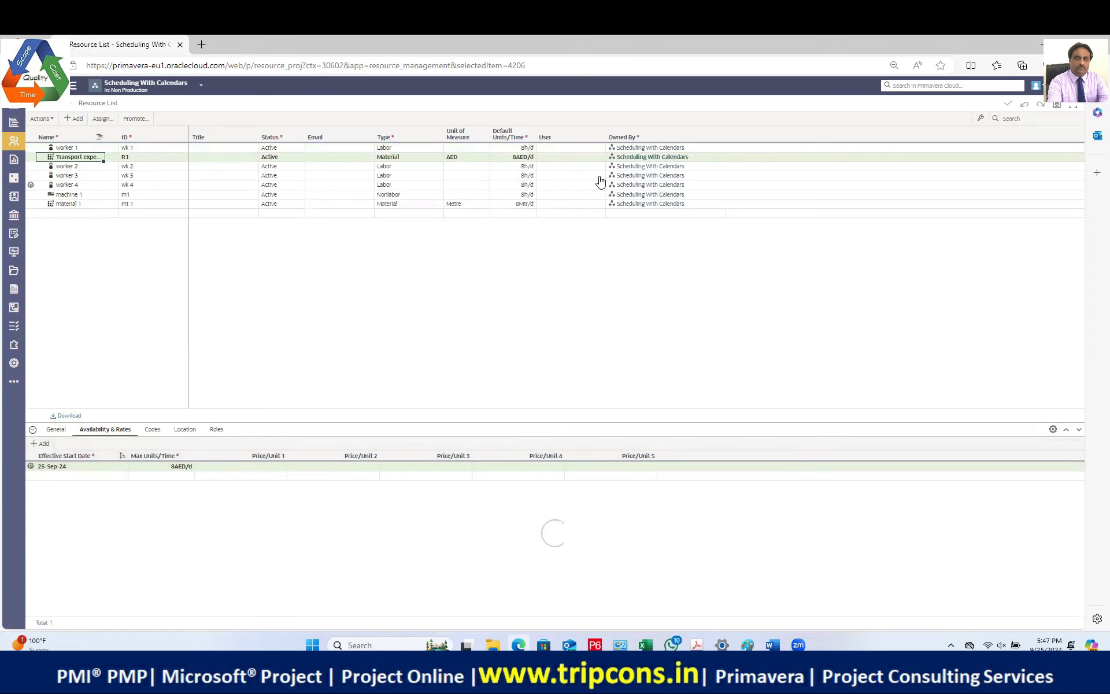
click(265, 466)
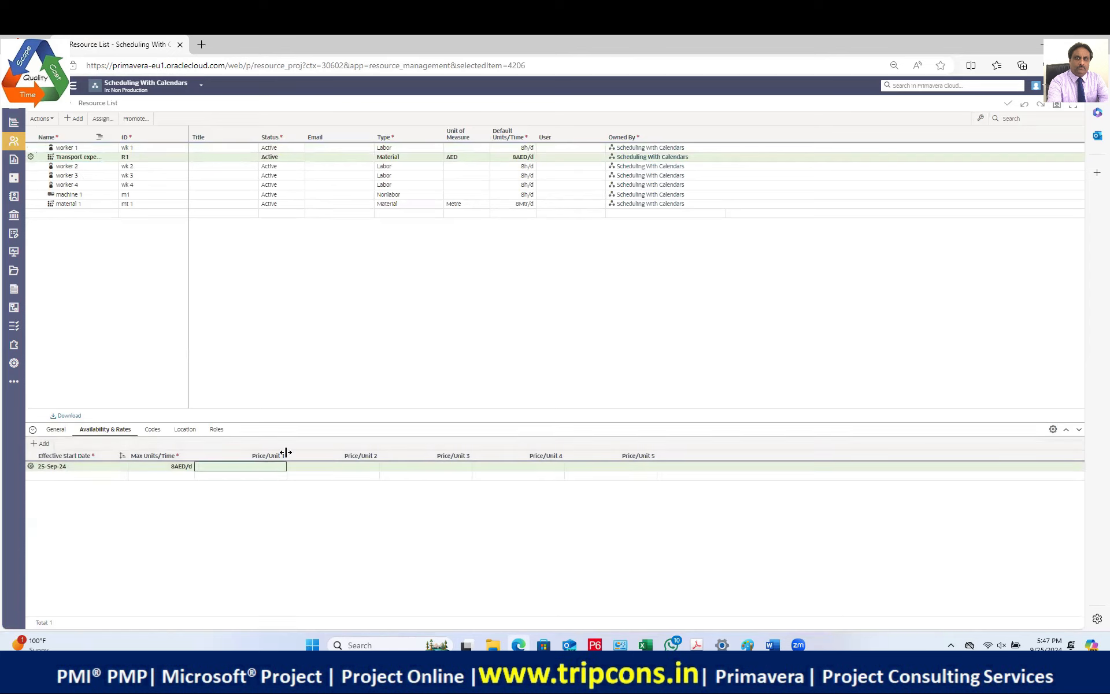
text(1)
key(Return)
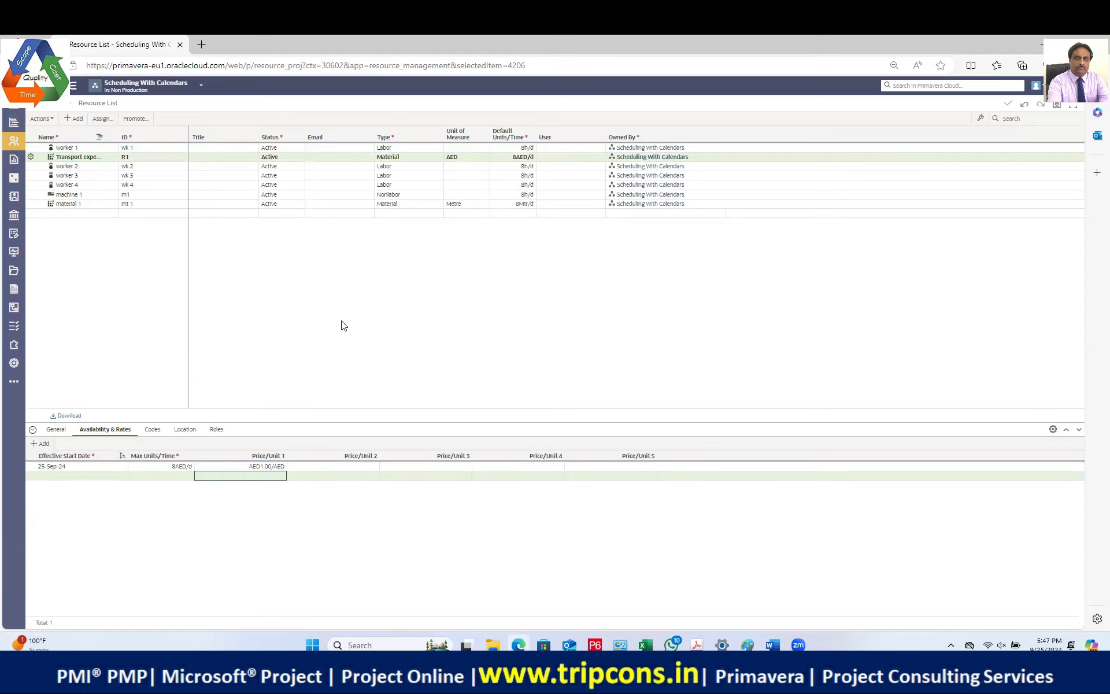
click(258, 466)
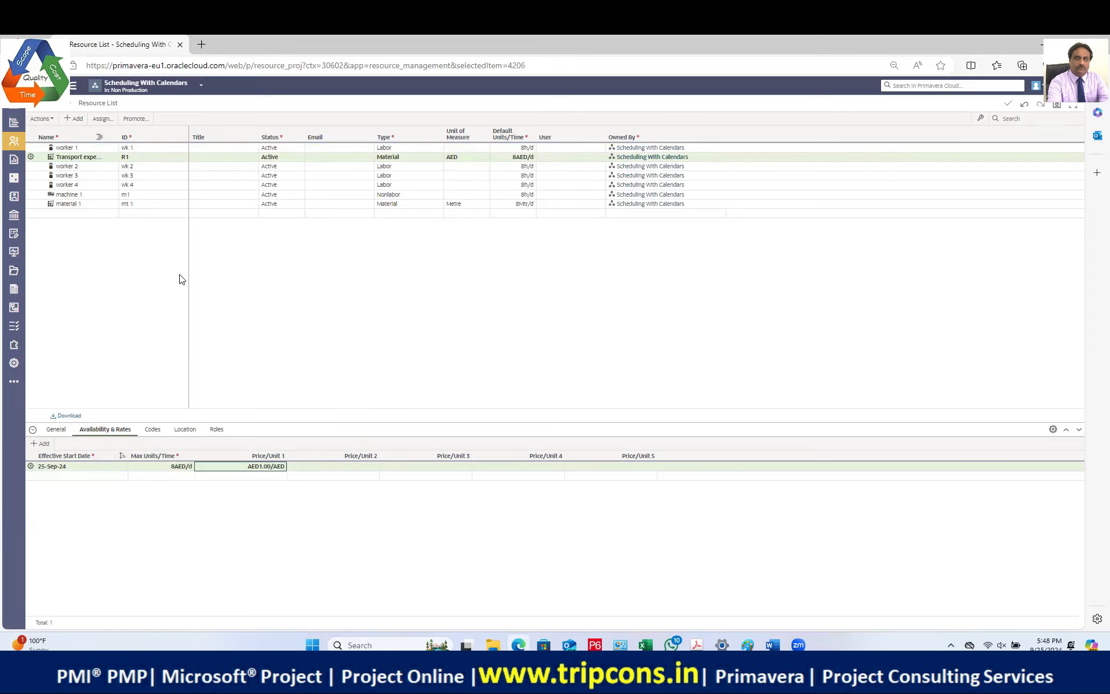
click(15, 123)
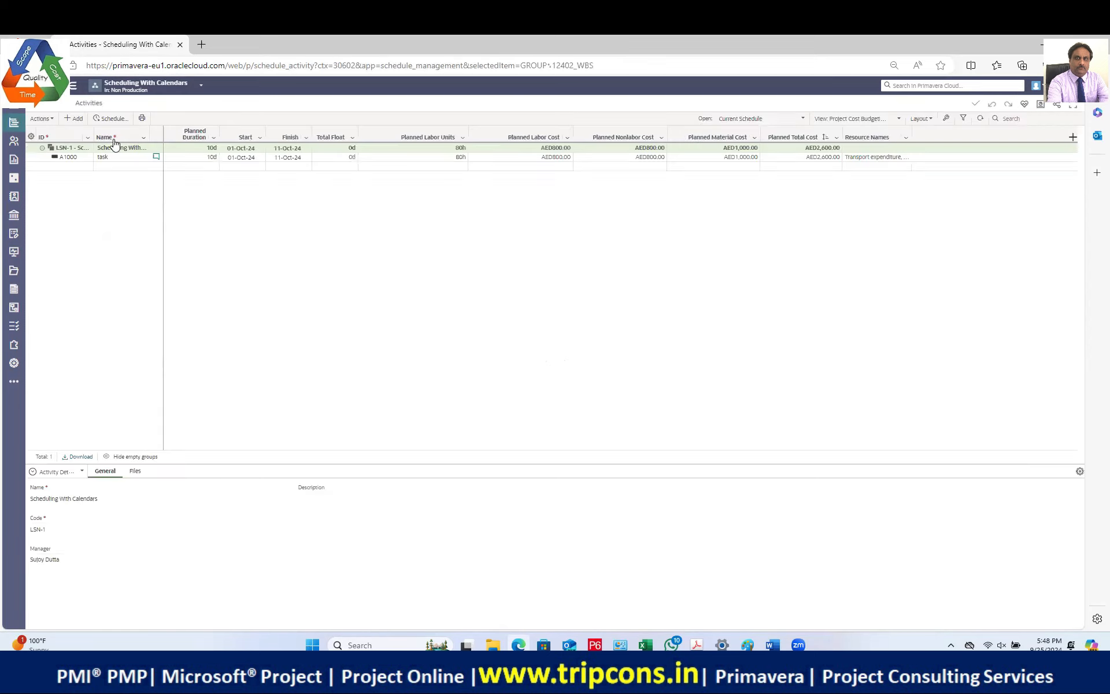
Step: Recalculate project resource costs from Actions, ticking Do not show again and confirming
click(72, 157)
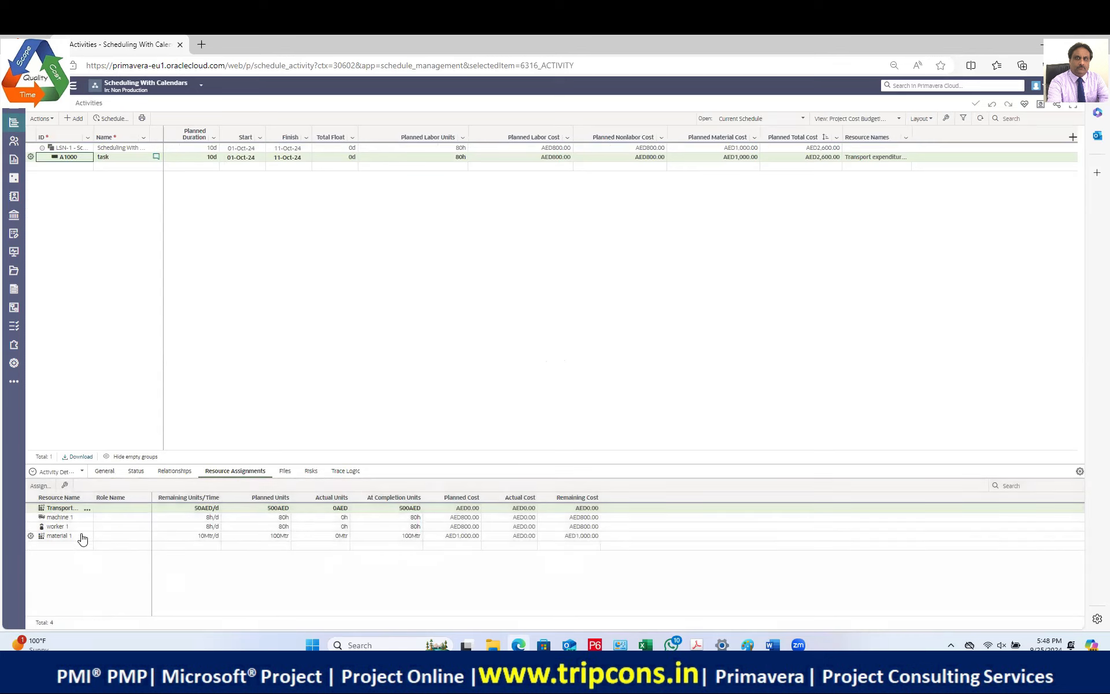
click(277, 510)
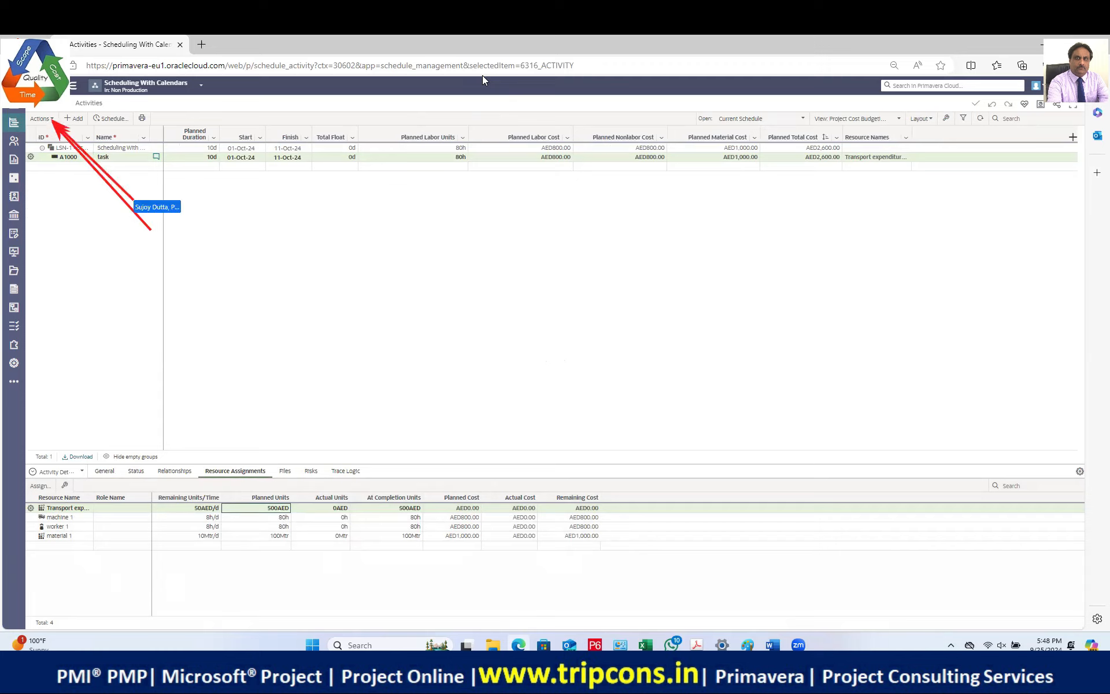
click(50, 119)
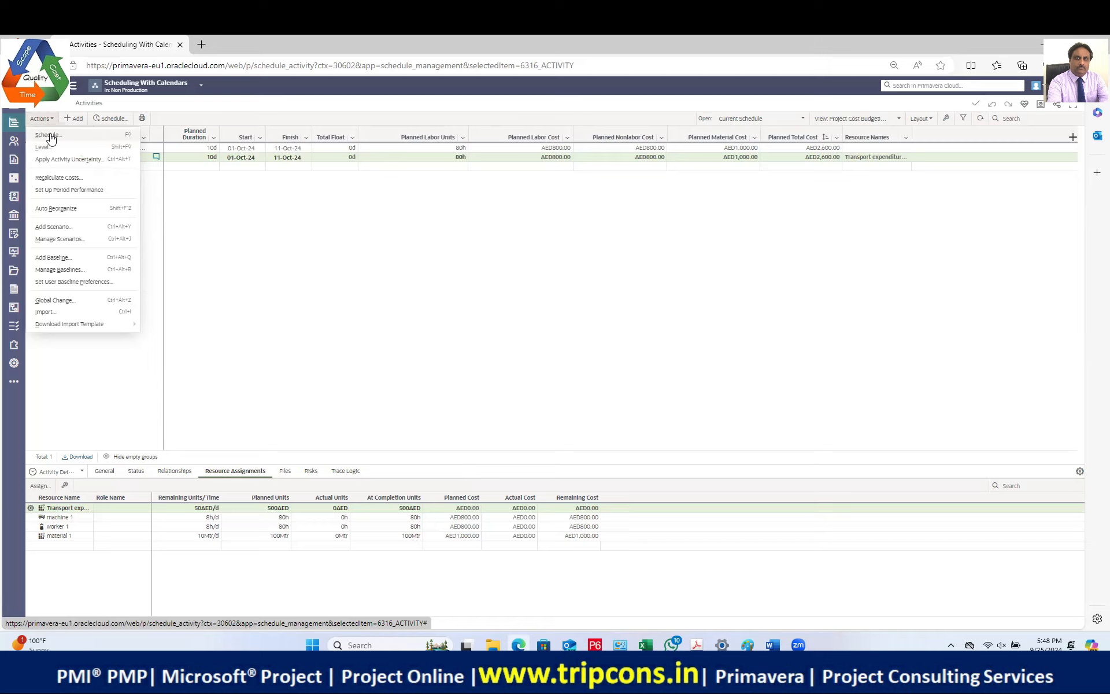
click(55, 179)
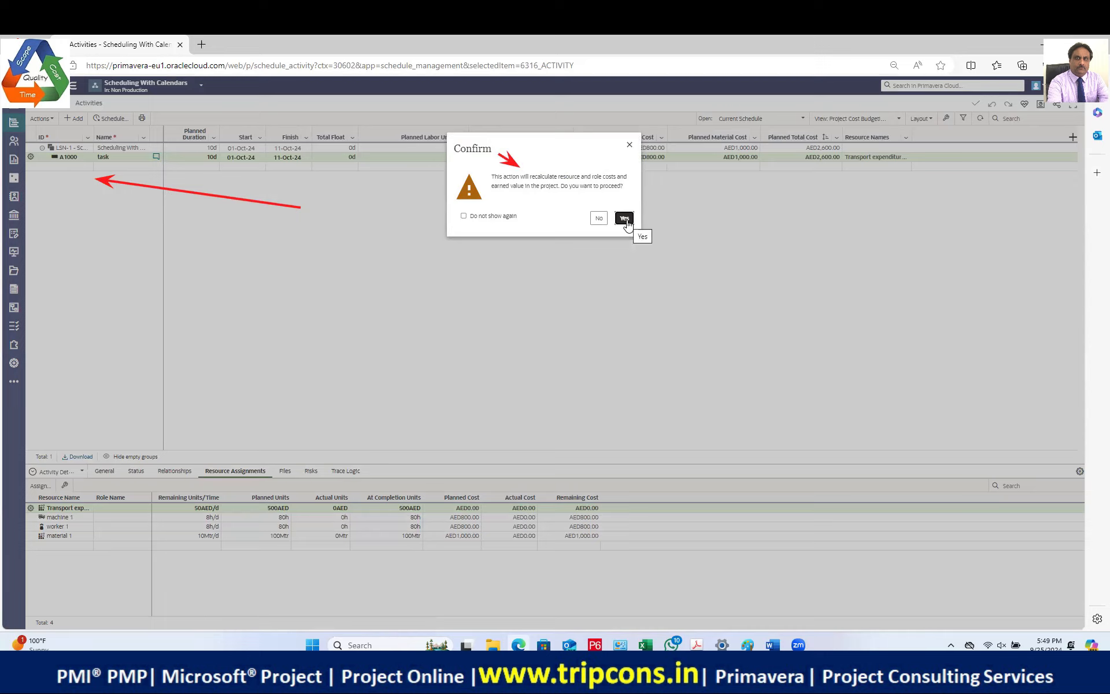
click(463, 216)
click(622, 223)
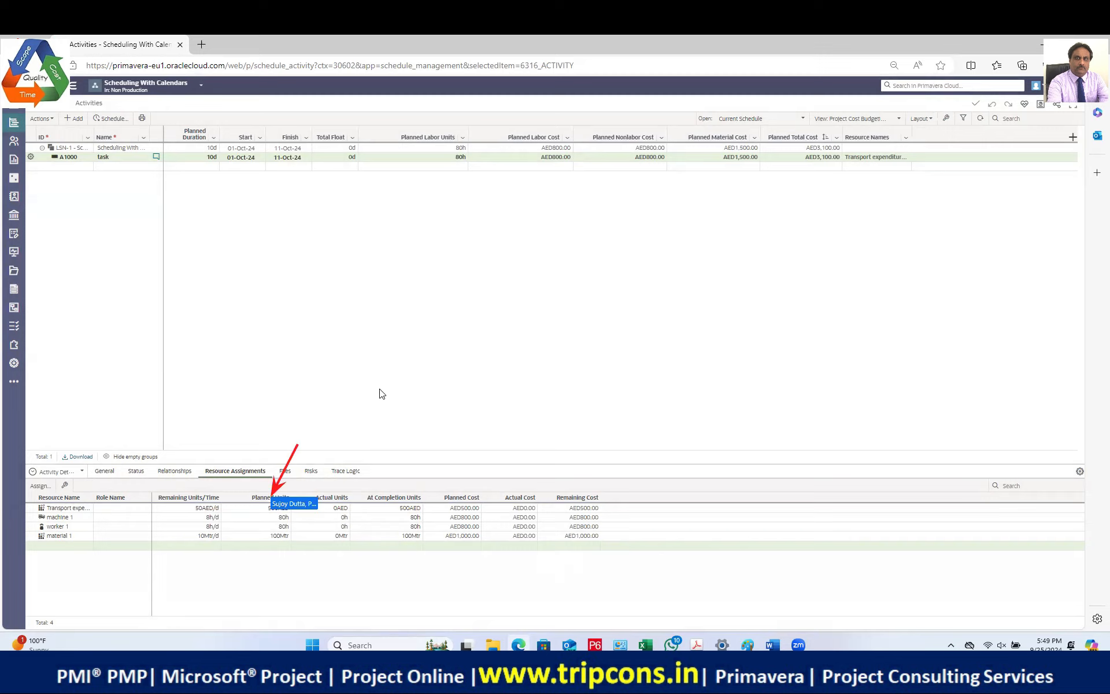
Step: Change A1000's Transport planned units to 1,000AED and widen the Resource Names column
click(264, 509)
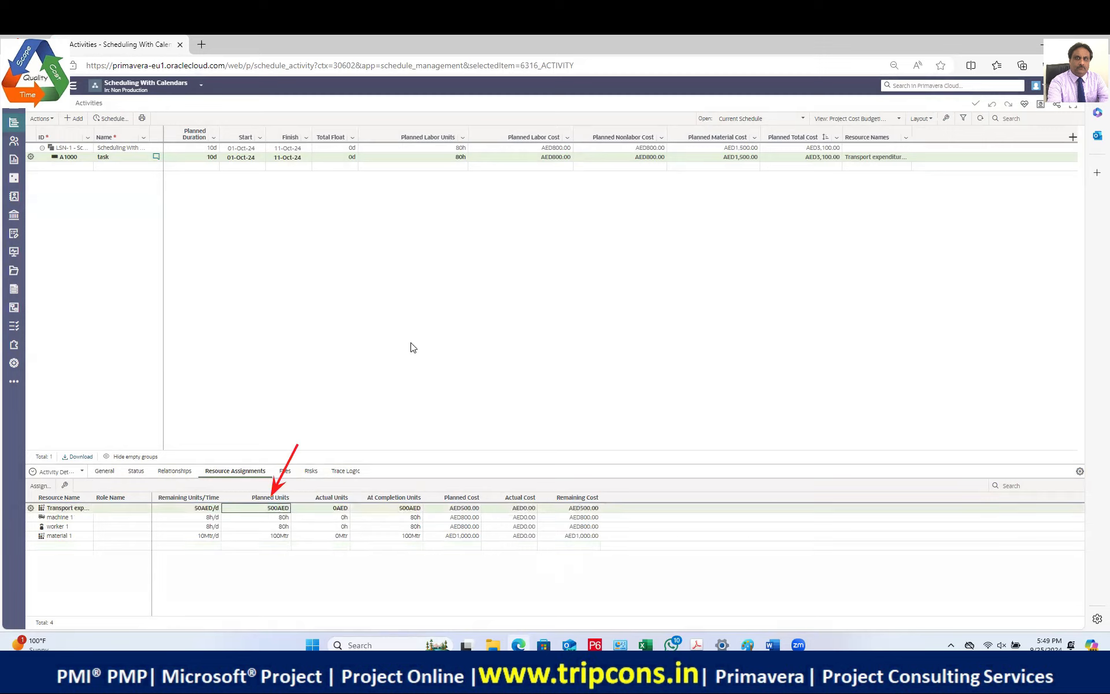
text(1000)
key(Return)
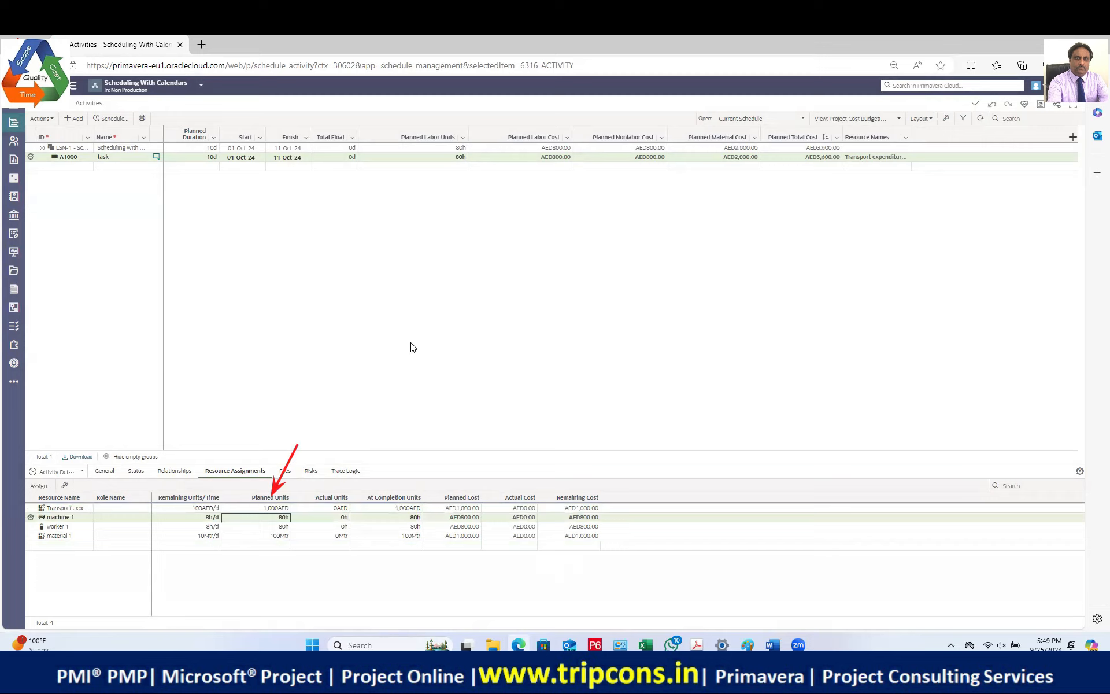
click(259, 508)
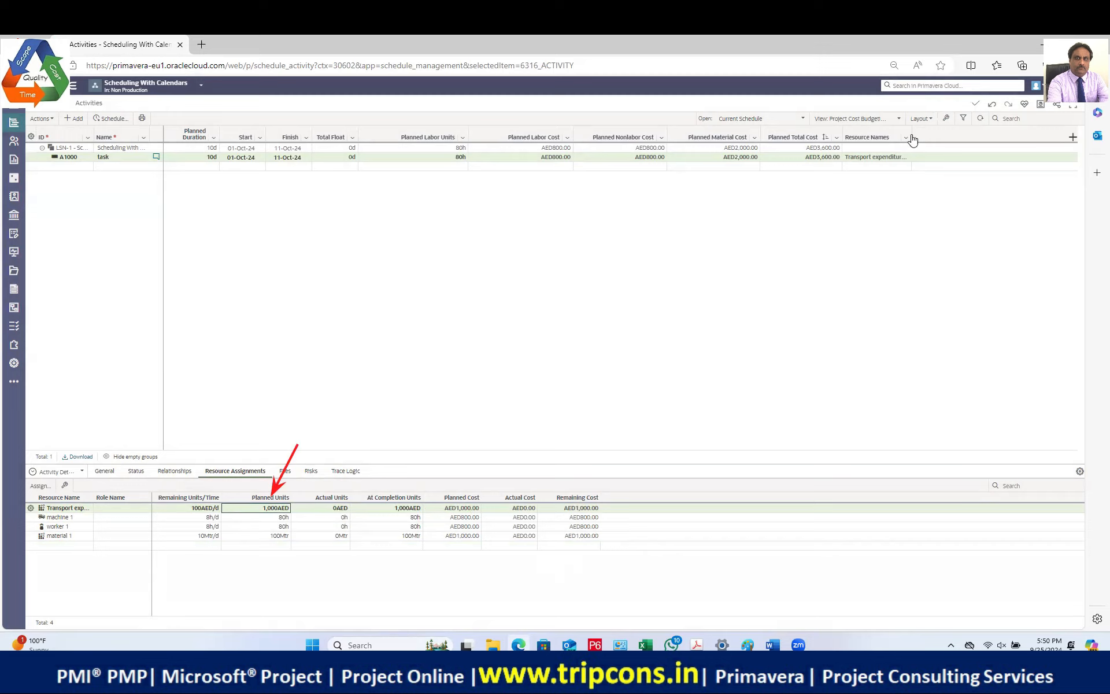
drag(909, 133, 1010, 137)
mouse_move(10, 144)
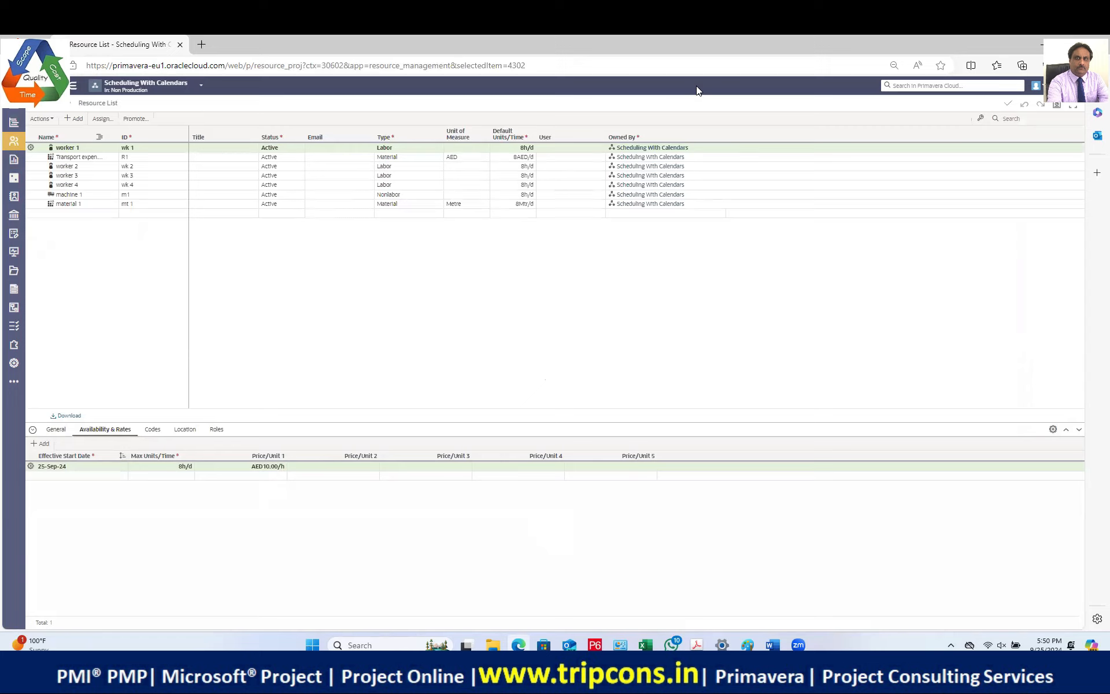
Step: Rename the Transport resource to EXP-Transport
text(P-)
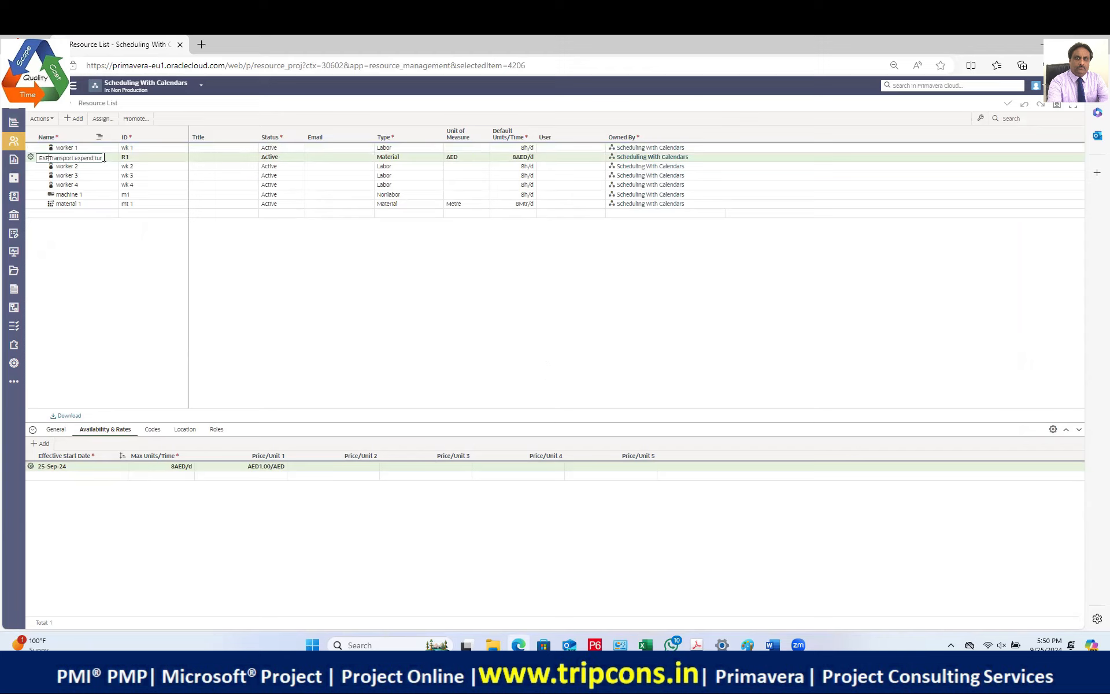
key(End)
key(Home)
key(BackSpace)
key(BackSpace)
key(BackSpace)
key(Return)
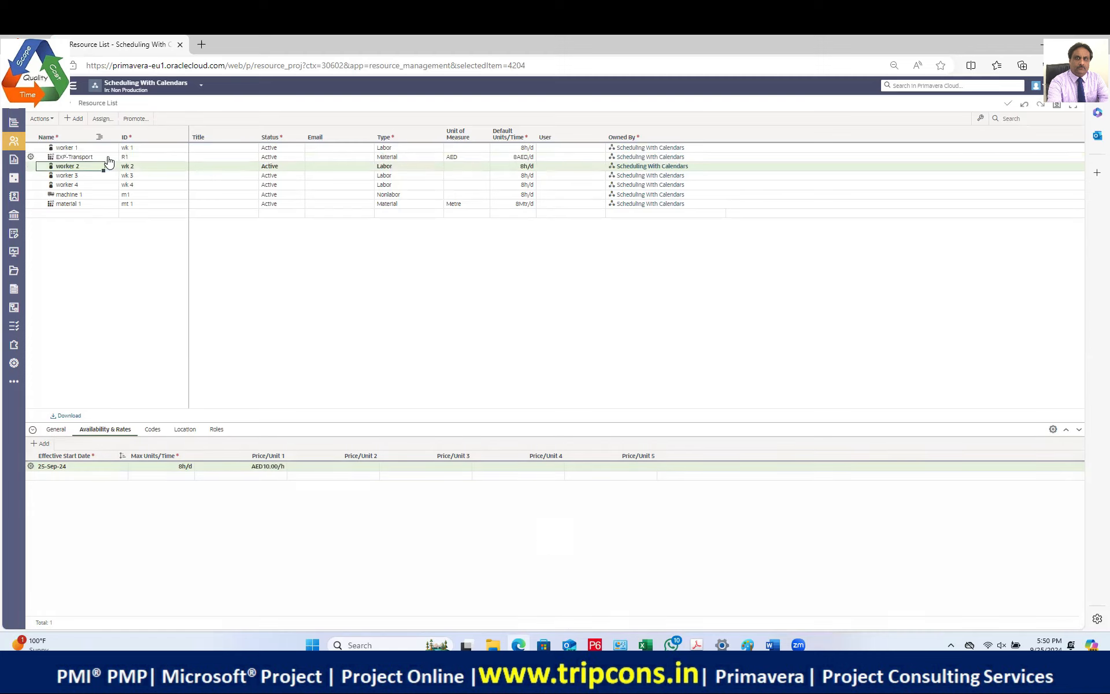
Step: Change EXP-Transport's resource ID from R1 to EXP-TE
click(109, 158)
click(137, 156)
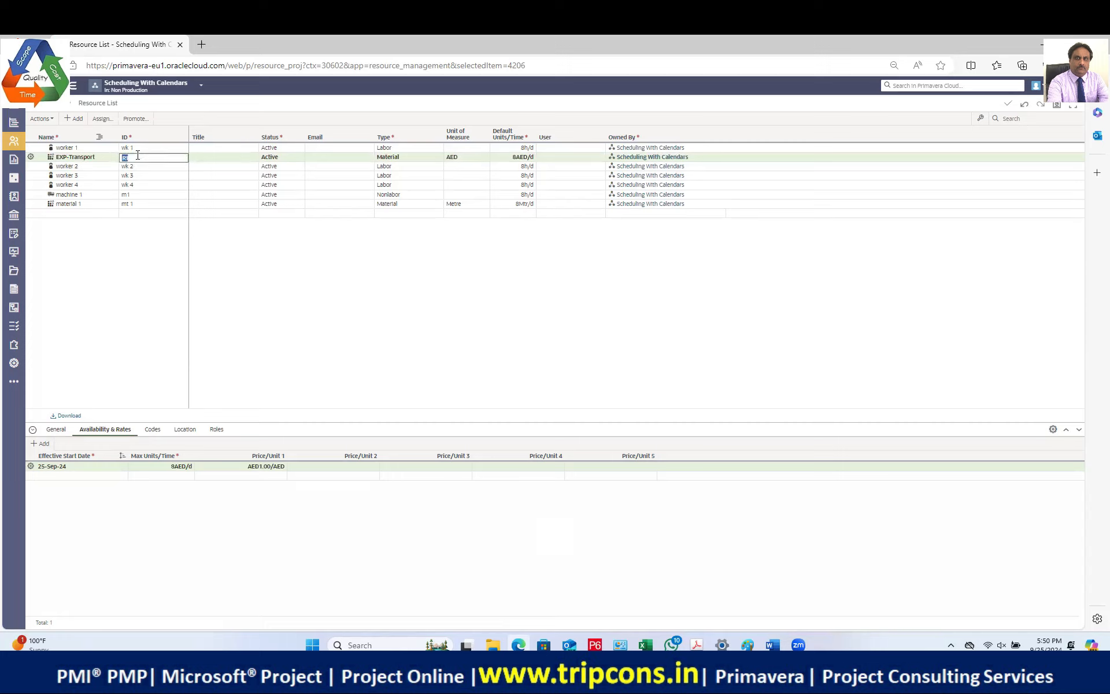
text(EXP-Ts)
key(Return)
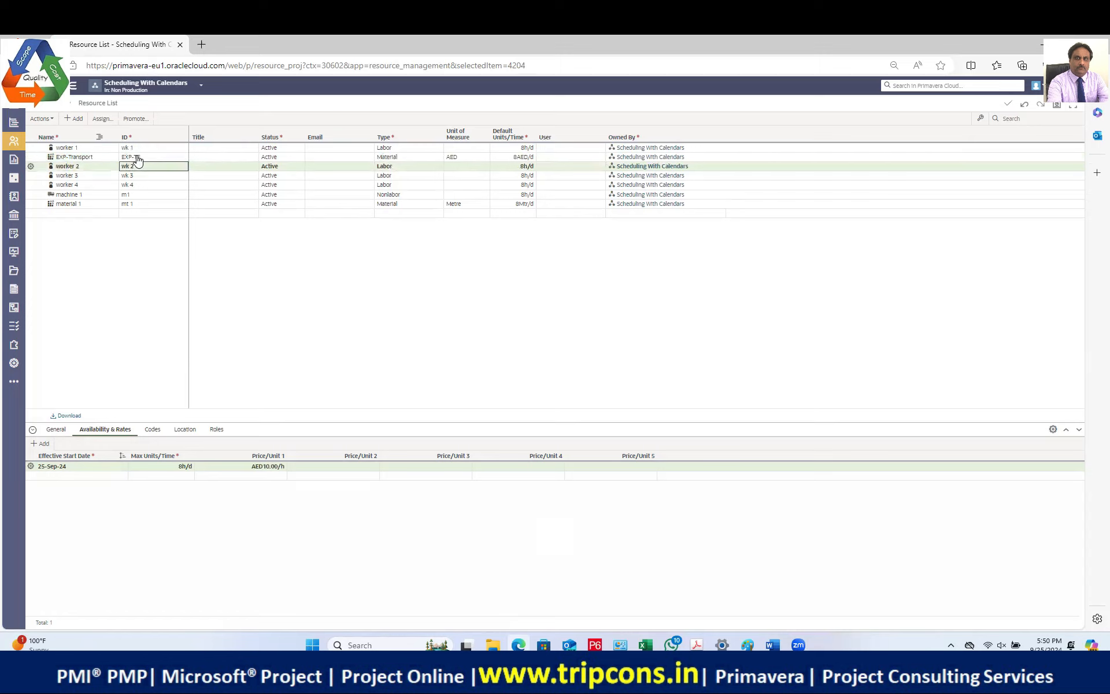
click(146, 160)
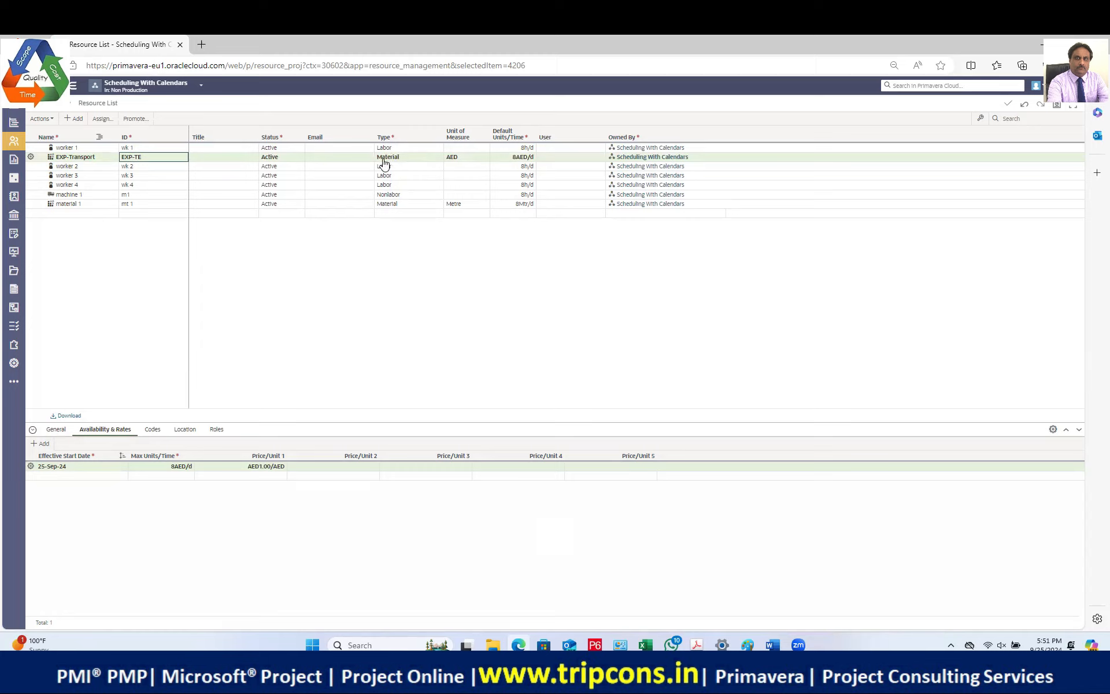
click(14, 122)
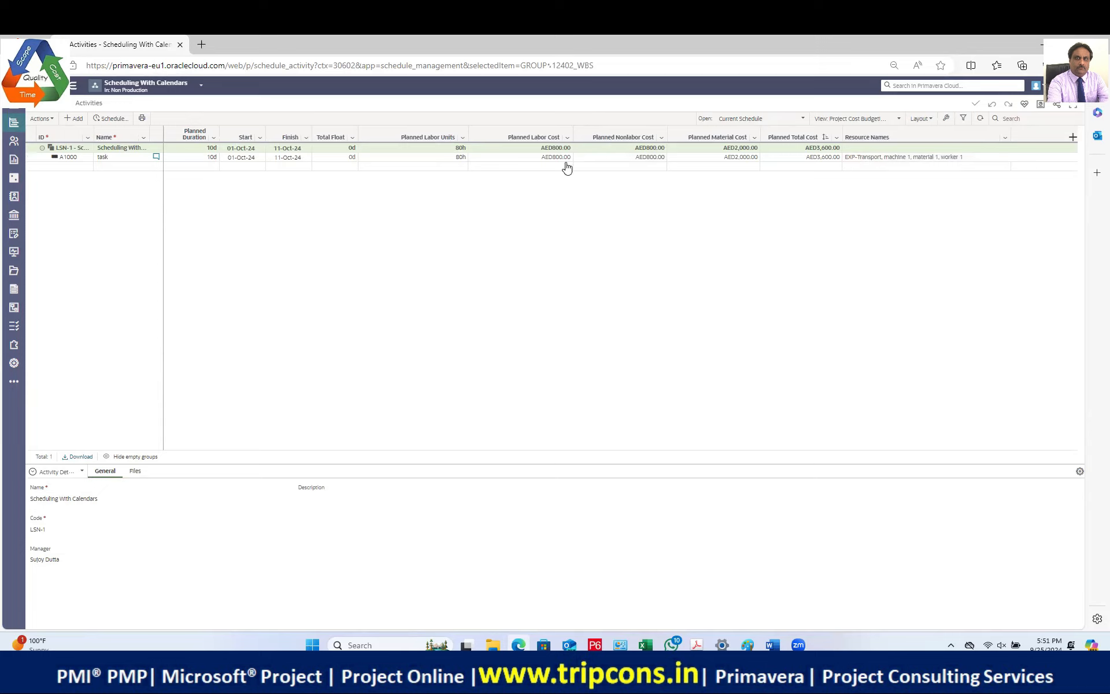
Step: Review A1000's resource assignments: EXP-Transport and material 1 at AED1,000, machine 1 and worker 1 at AED800
click(741, 157)
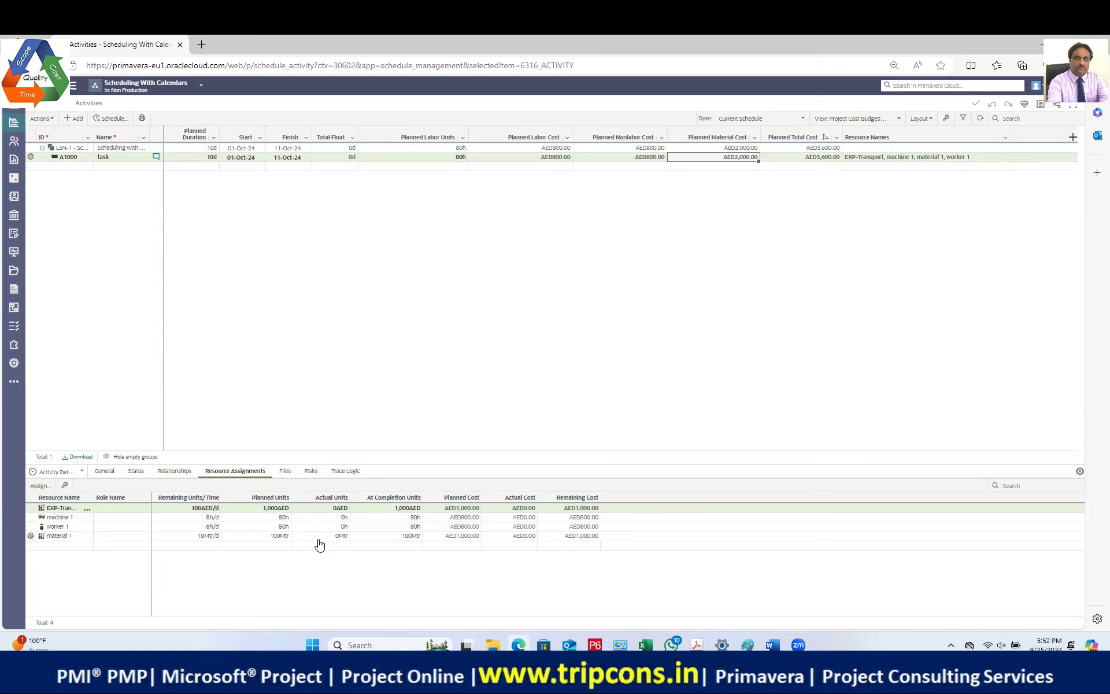
click(412, 510)
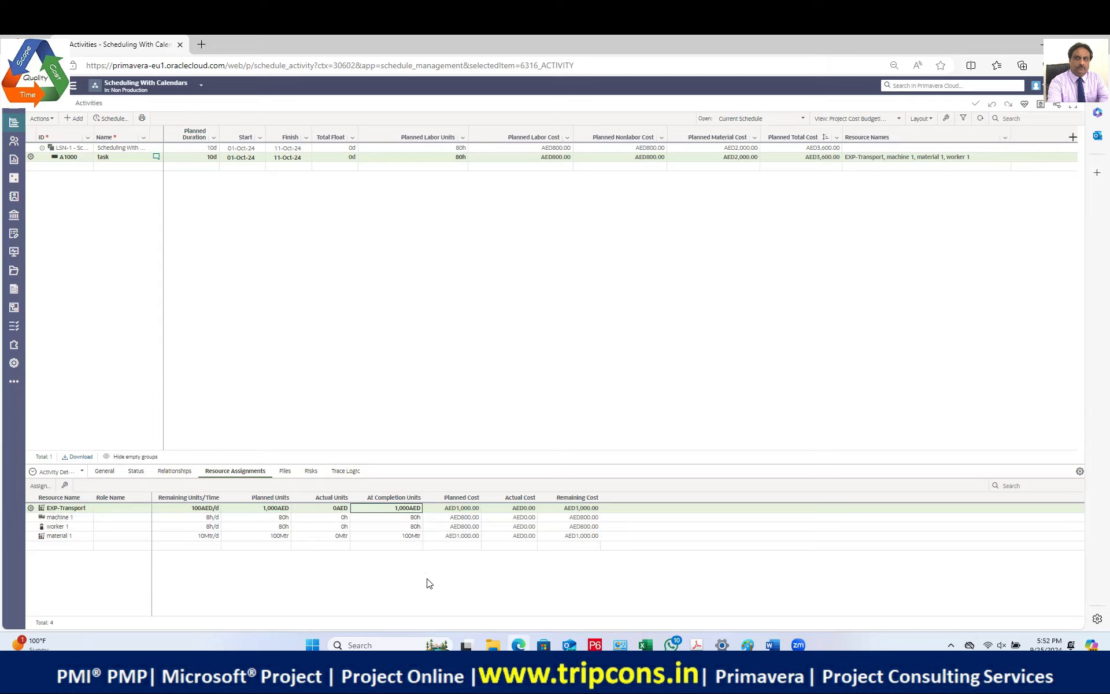
drag(438, 489, 490, 560)
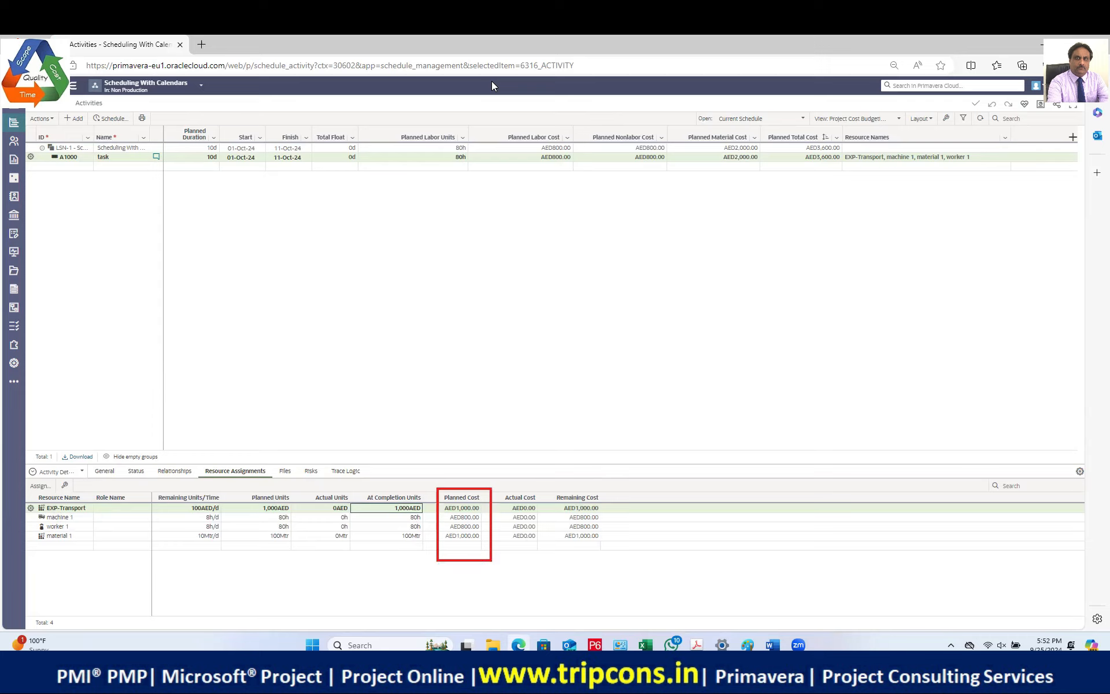
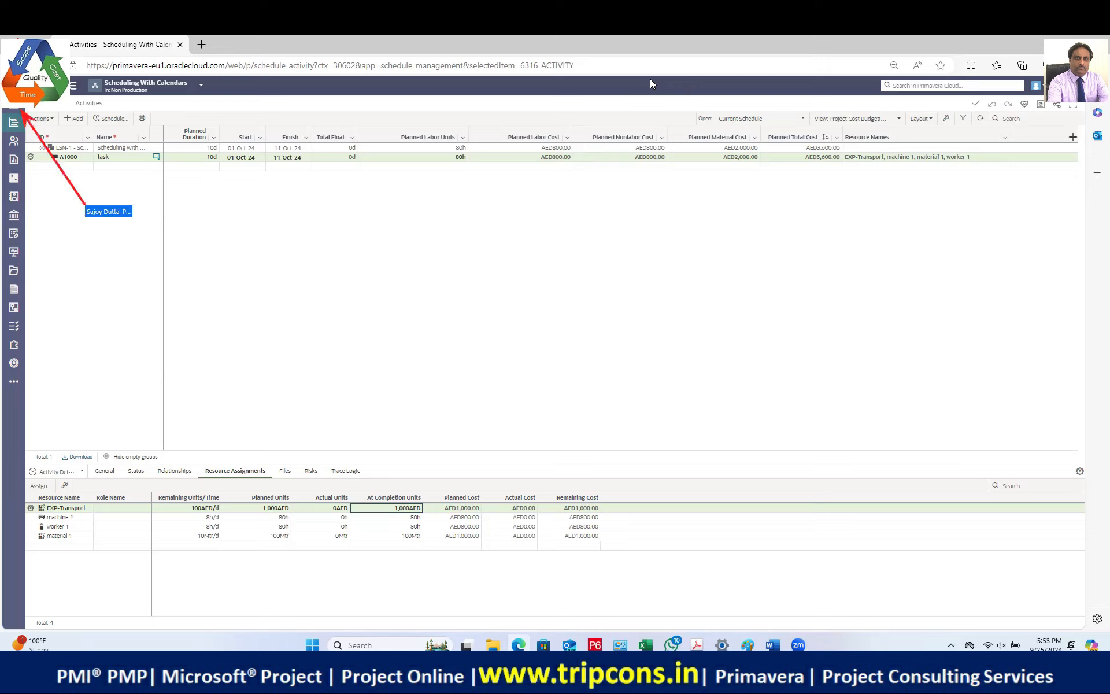
Step: List all projects in the Non Production workspace and start adding a new project
click(17, 110)
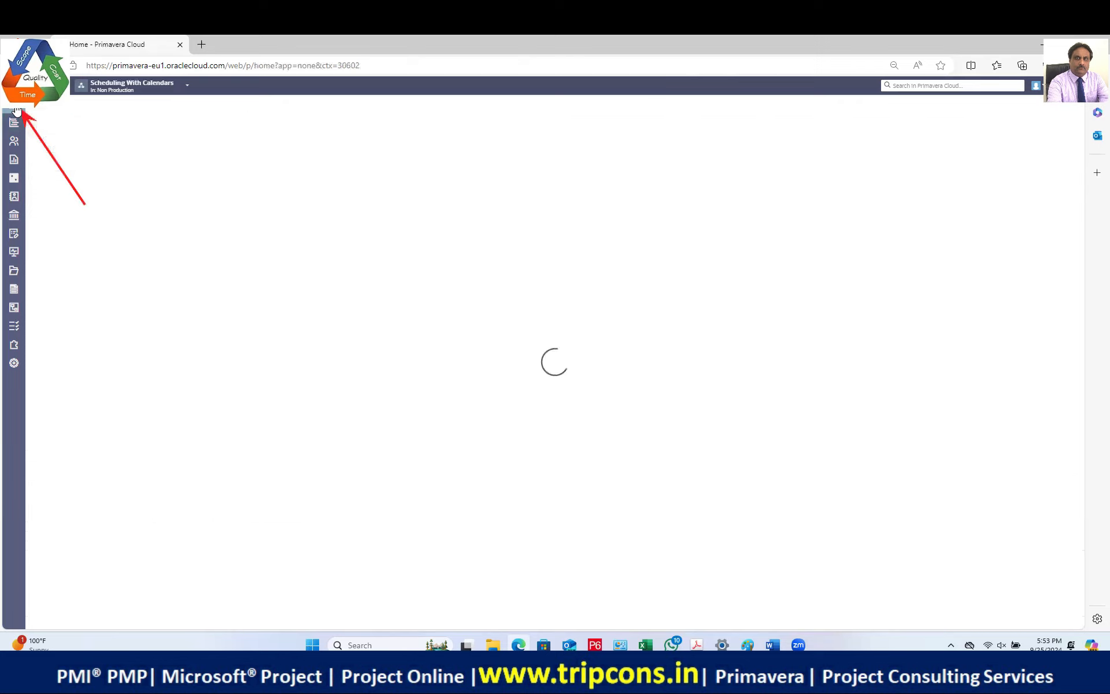
mouse_move(20, 122)
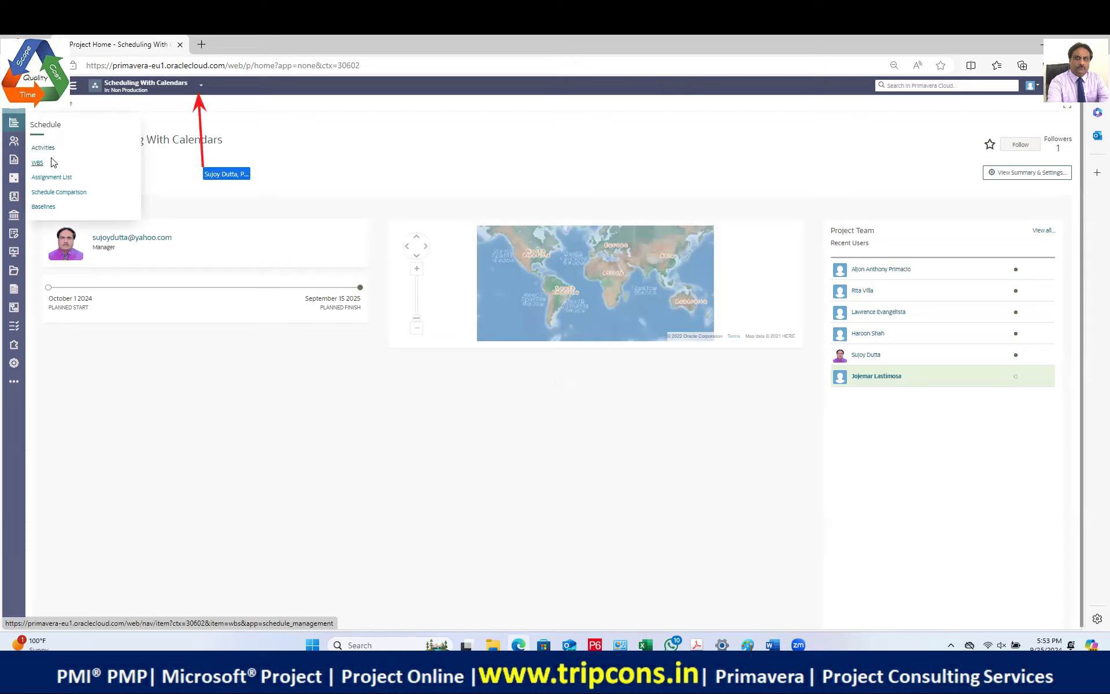
click(199, 87)
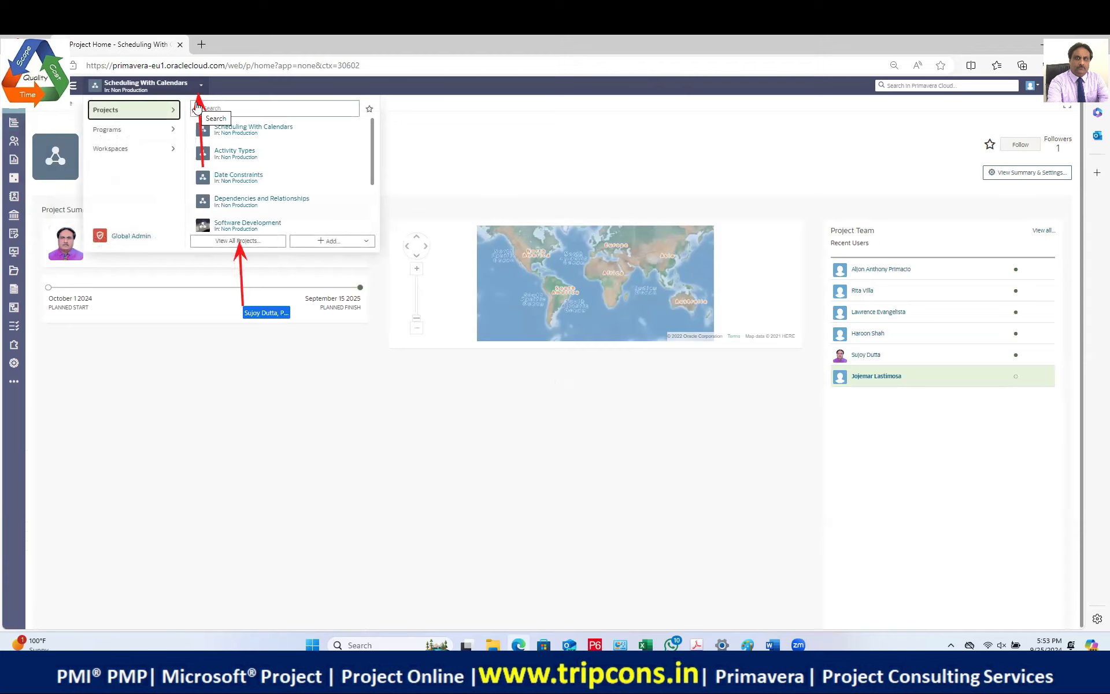
click(240, 242)
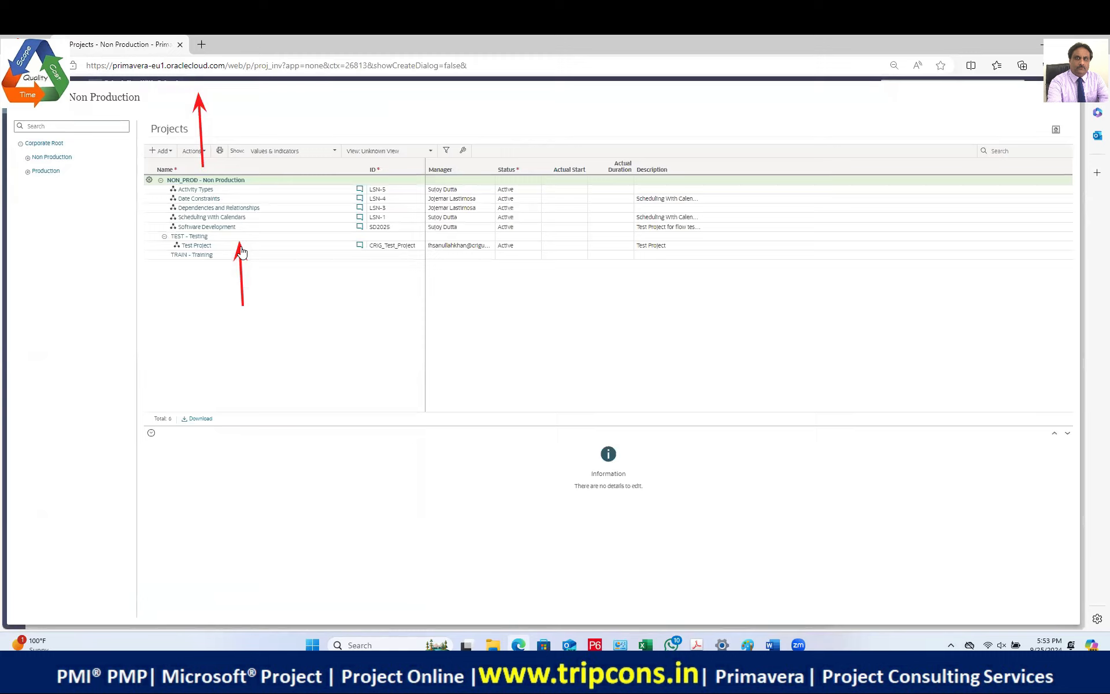
click(52, 160)
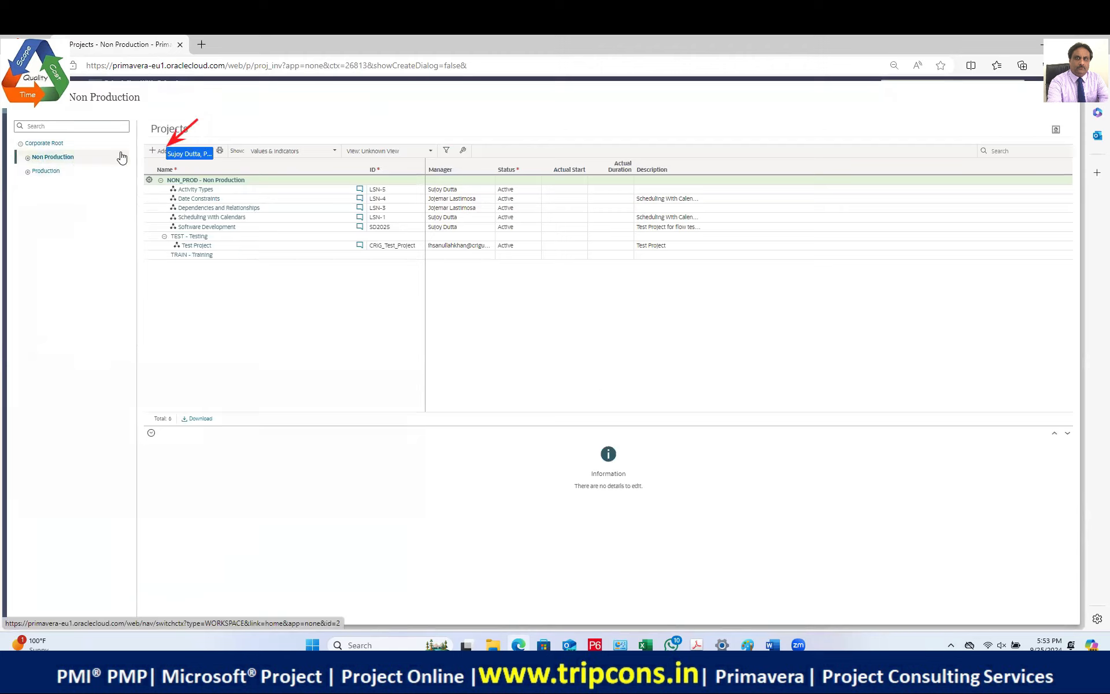
click(156, 150)
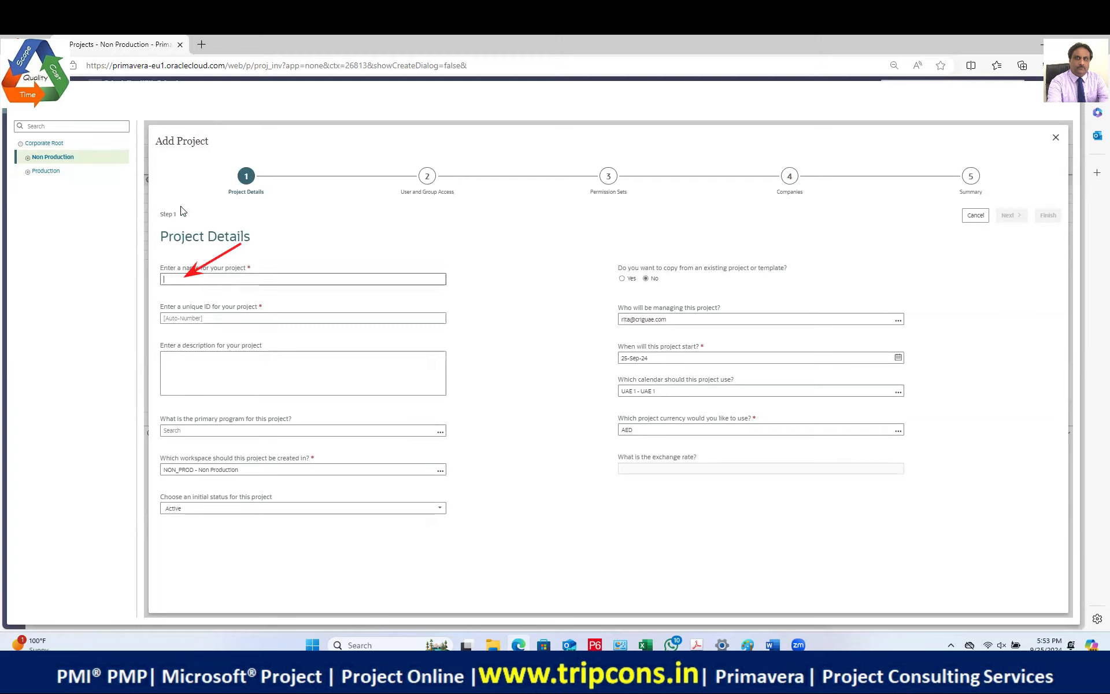
Step: Name the new project 'Resource Leveling' and give it the project ID RL
text(Resour)
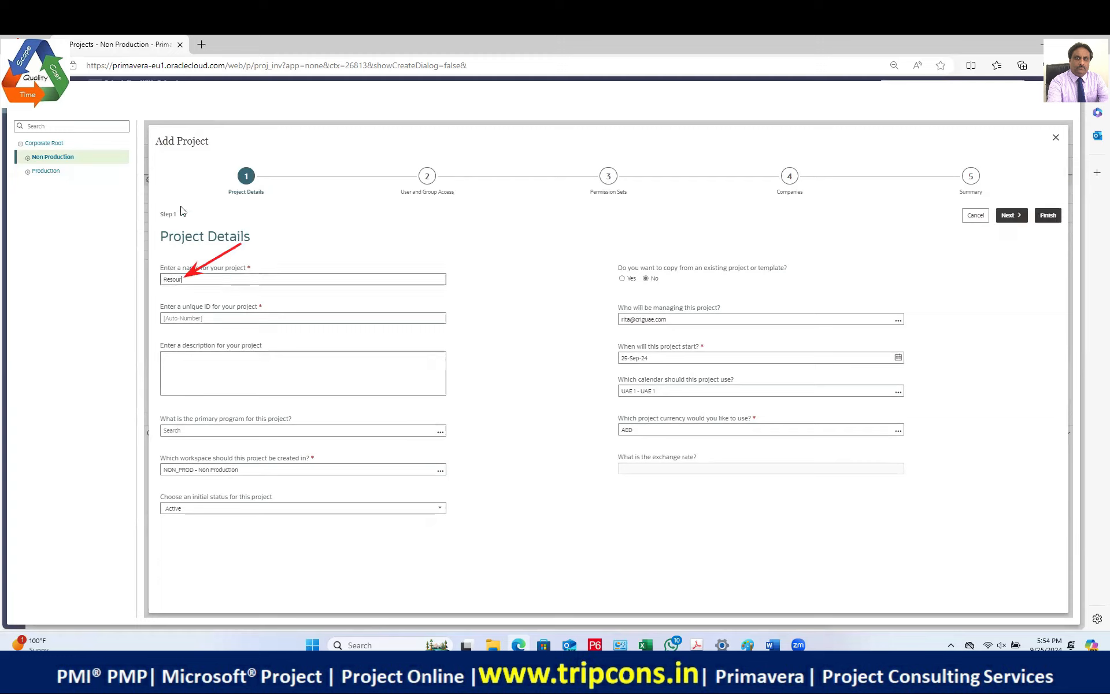
text(Leveling)
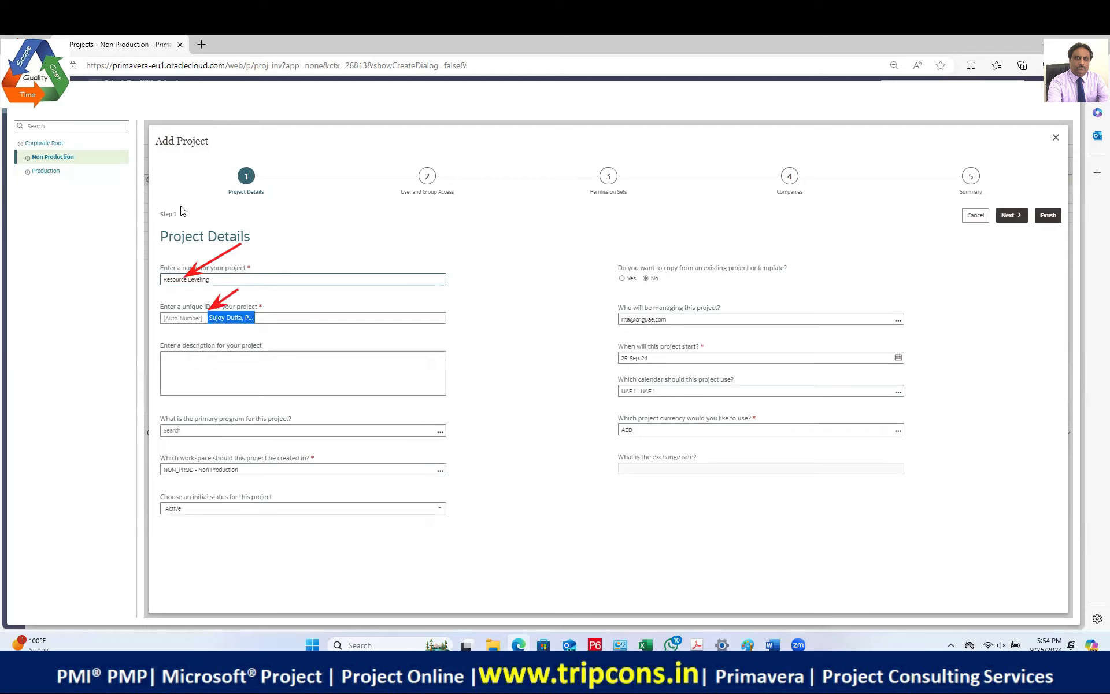
click(186, 317)
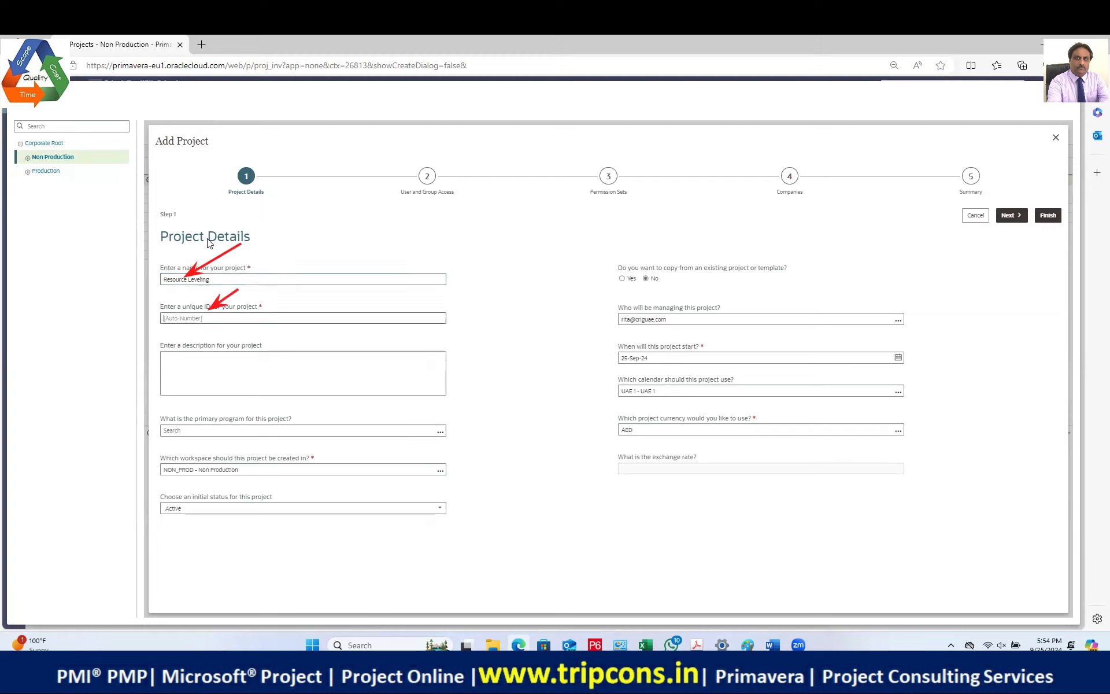
text(RL)
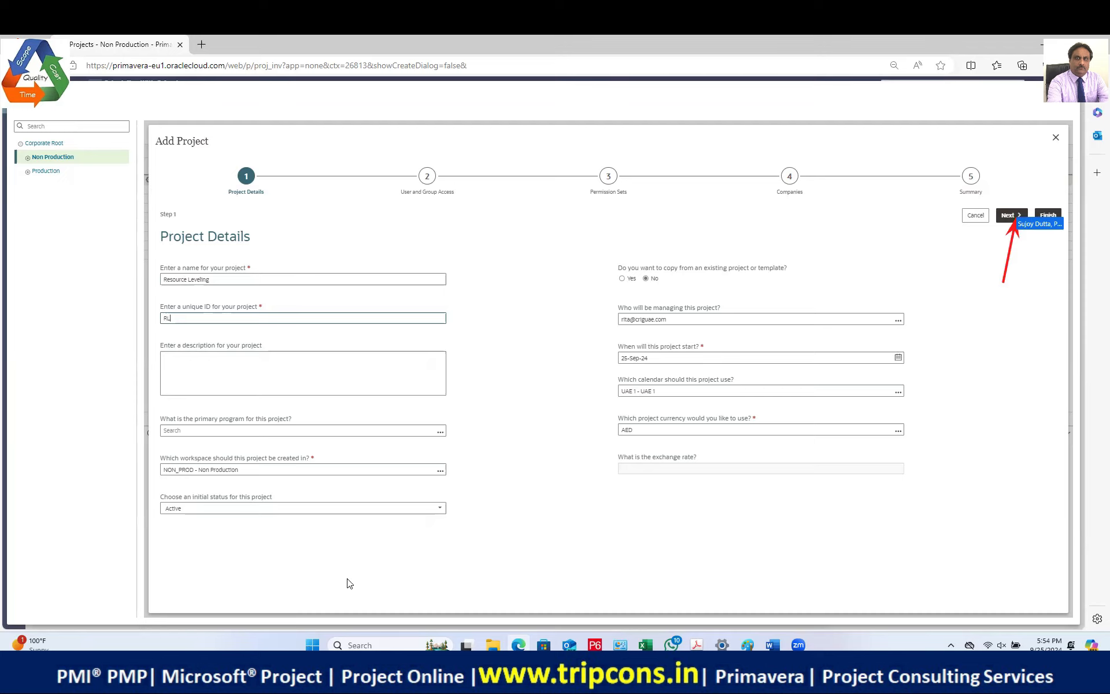
Step: Accept default access, permission set and company settings, then create the Resource Leveling project
click(1008, 216)
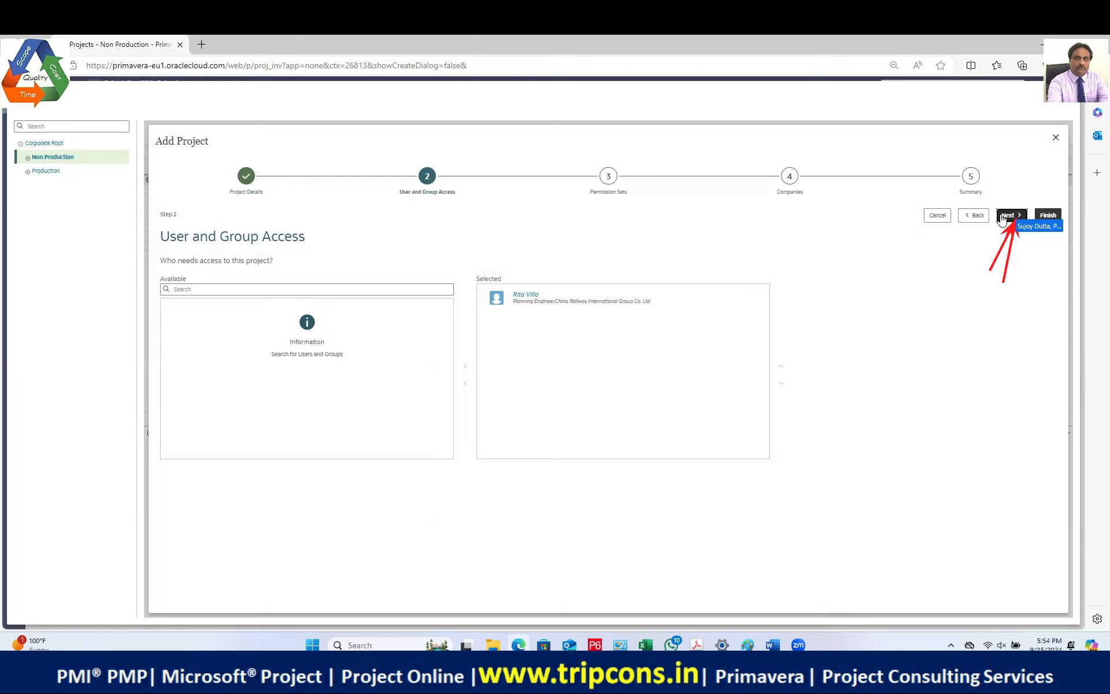
click(1008, 217)
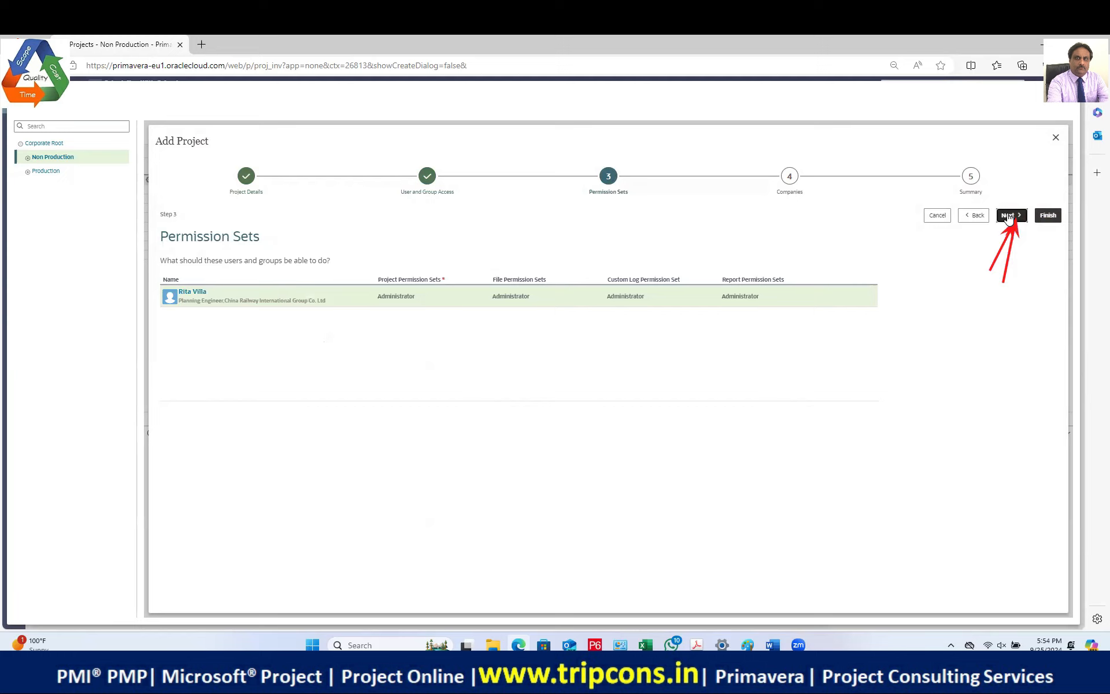
click(1009, 216)
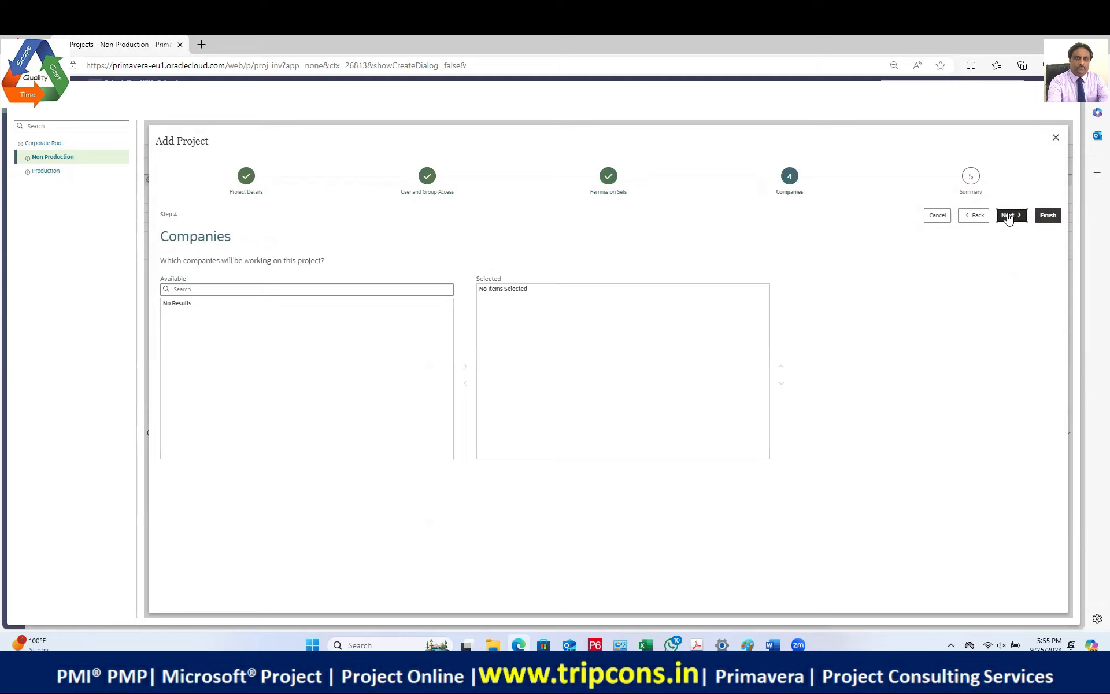
click(1009, 216)
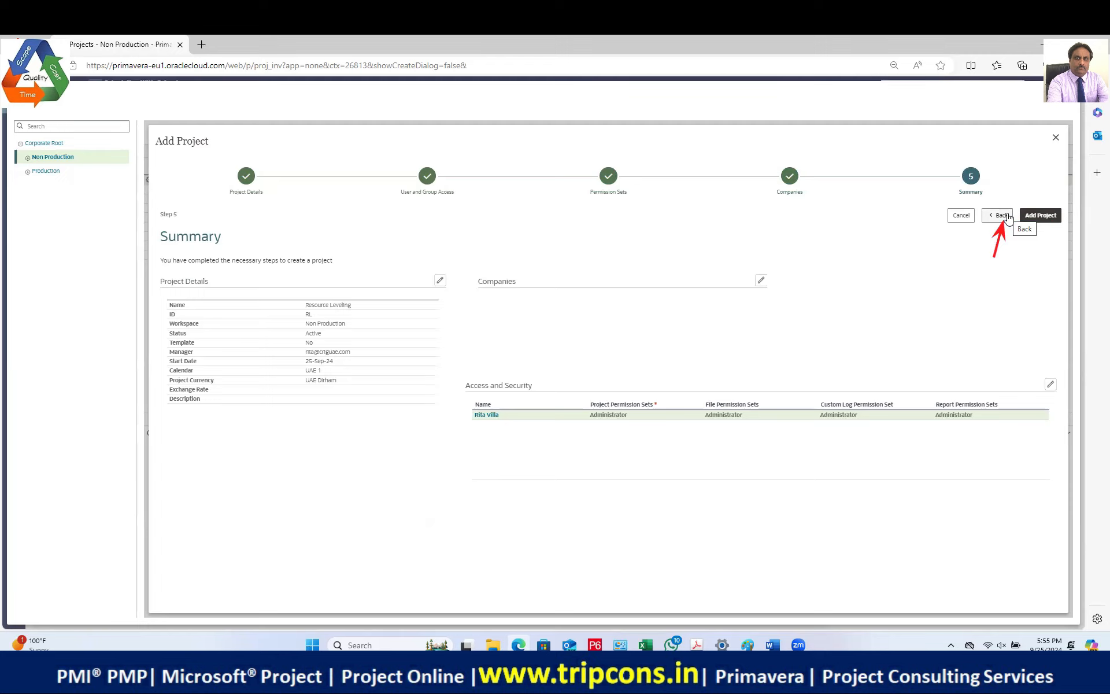
click(1026, 215)
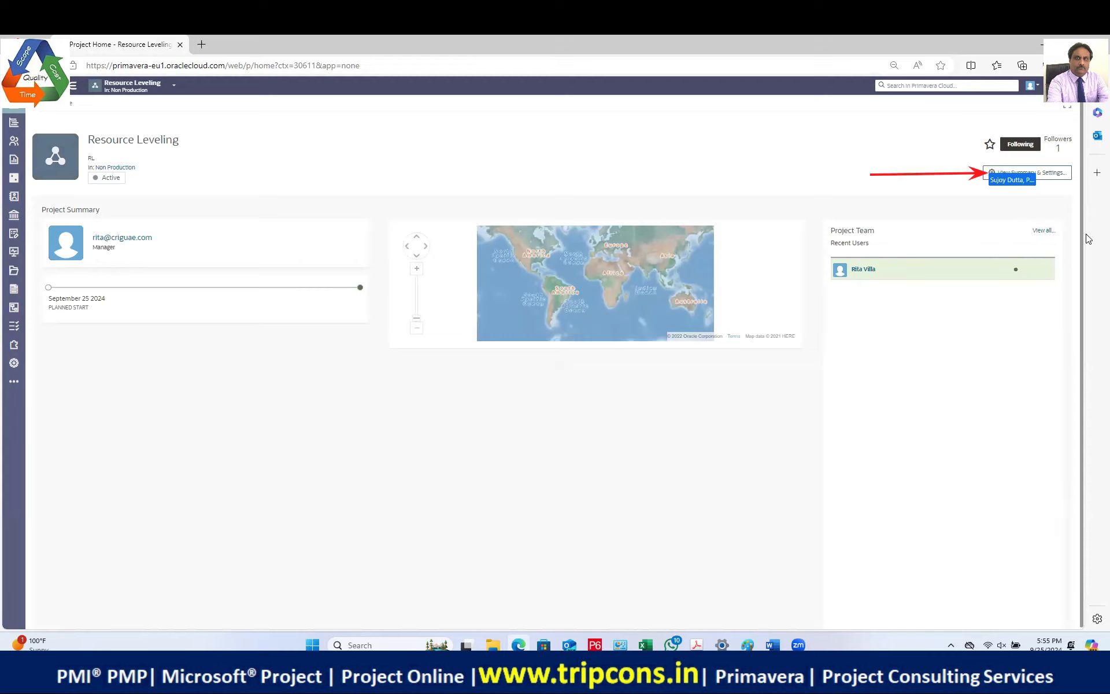
Step: Review Resource Leveling's summary and settings, then view its still-empty activities list
click(988, 173)
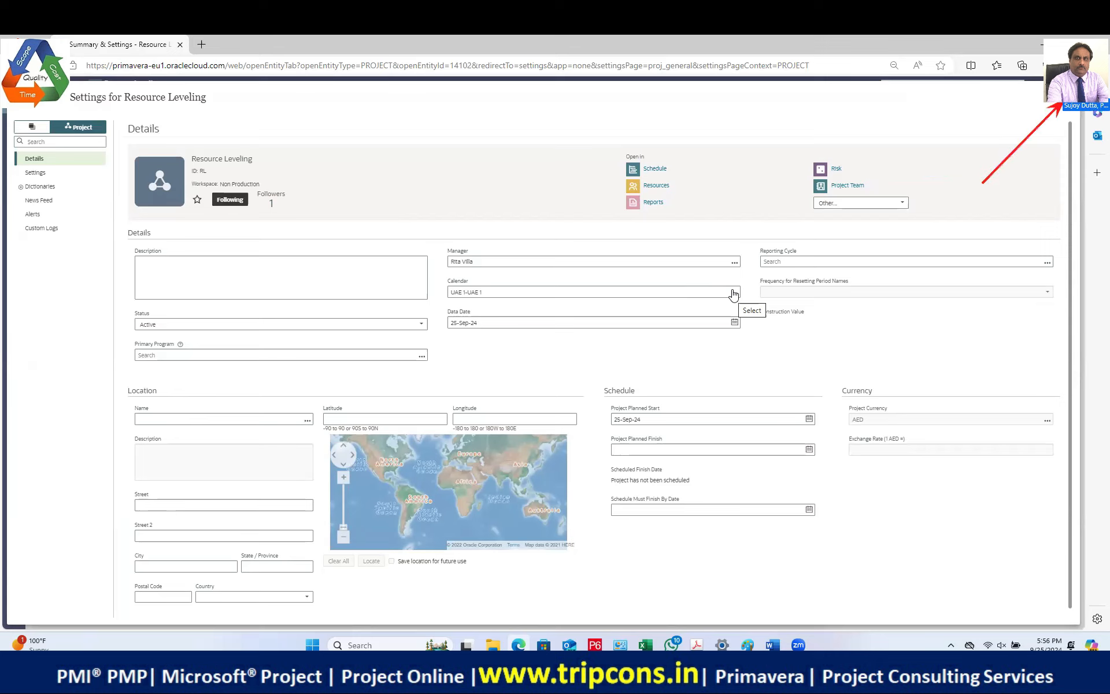
click(1044, 115)
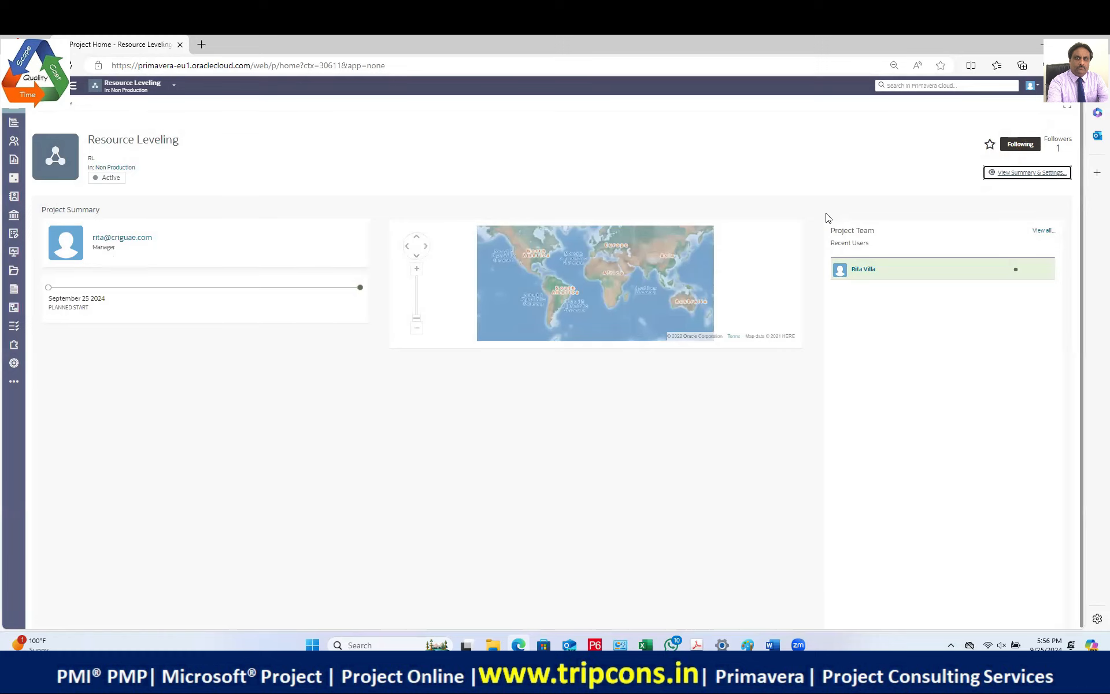
click(15, 123)
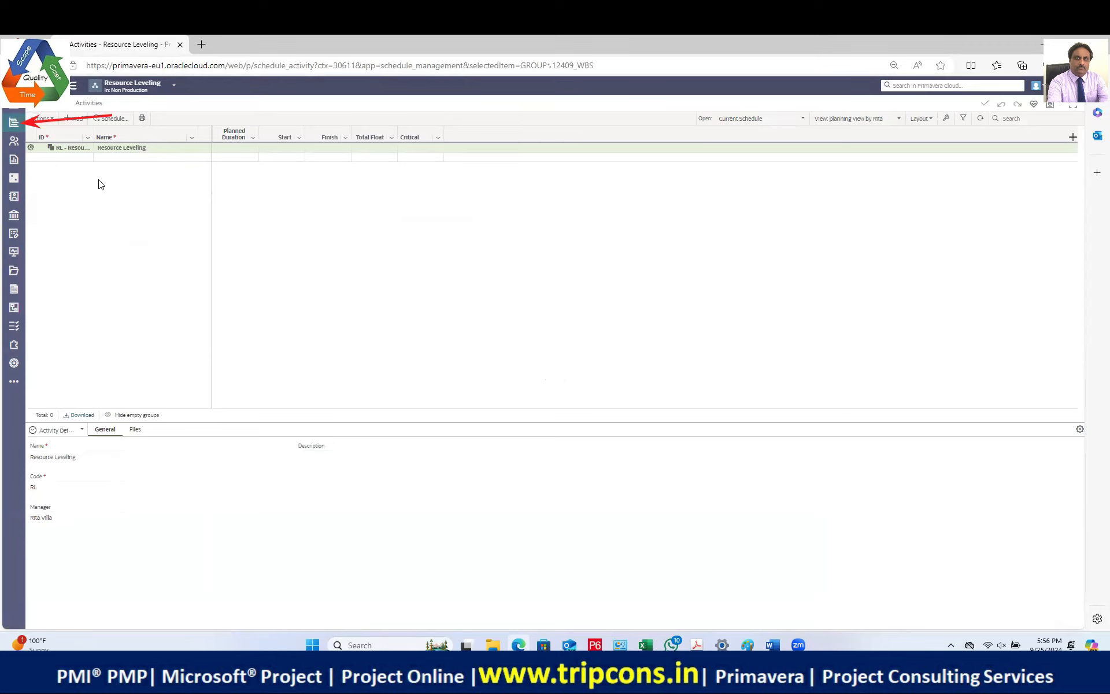
Step: Add activities Task 1, Task 2 and Task 3, then select Task 1
click(77, 119)
text(Task)
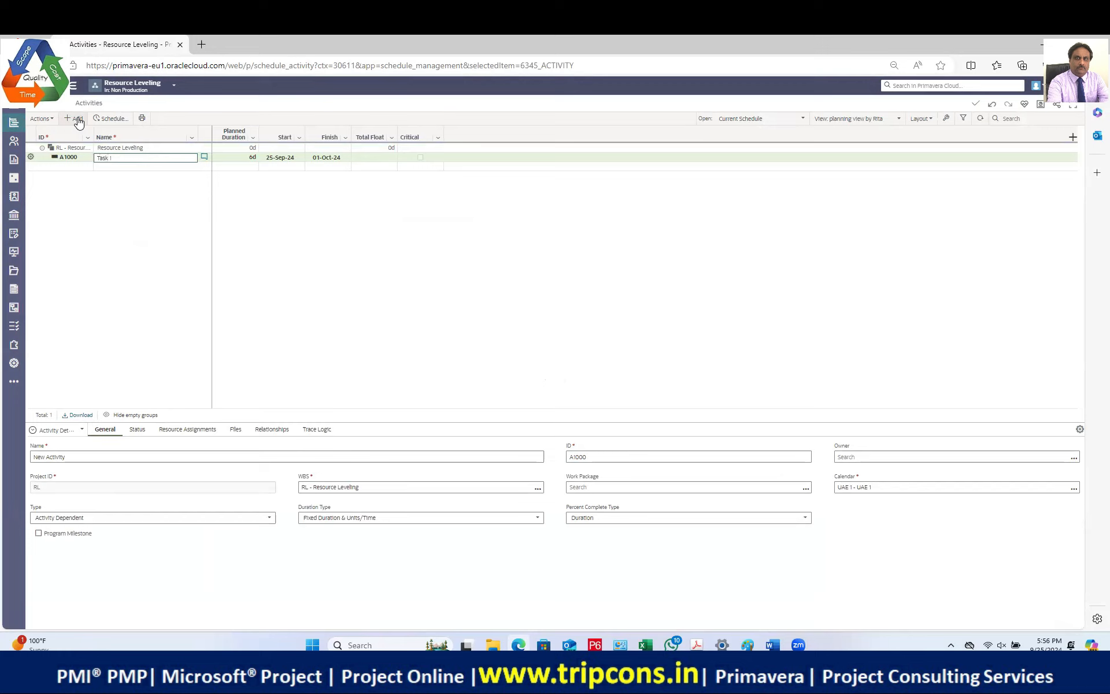
text( 1)
click(78, 120)
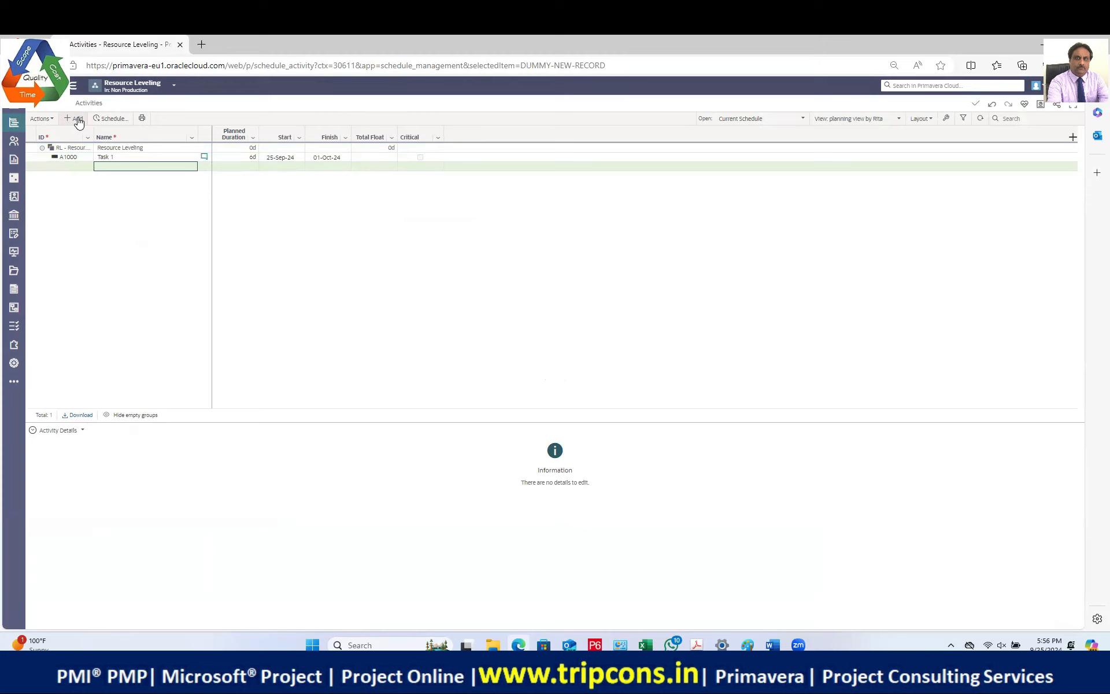
text(Task 2)
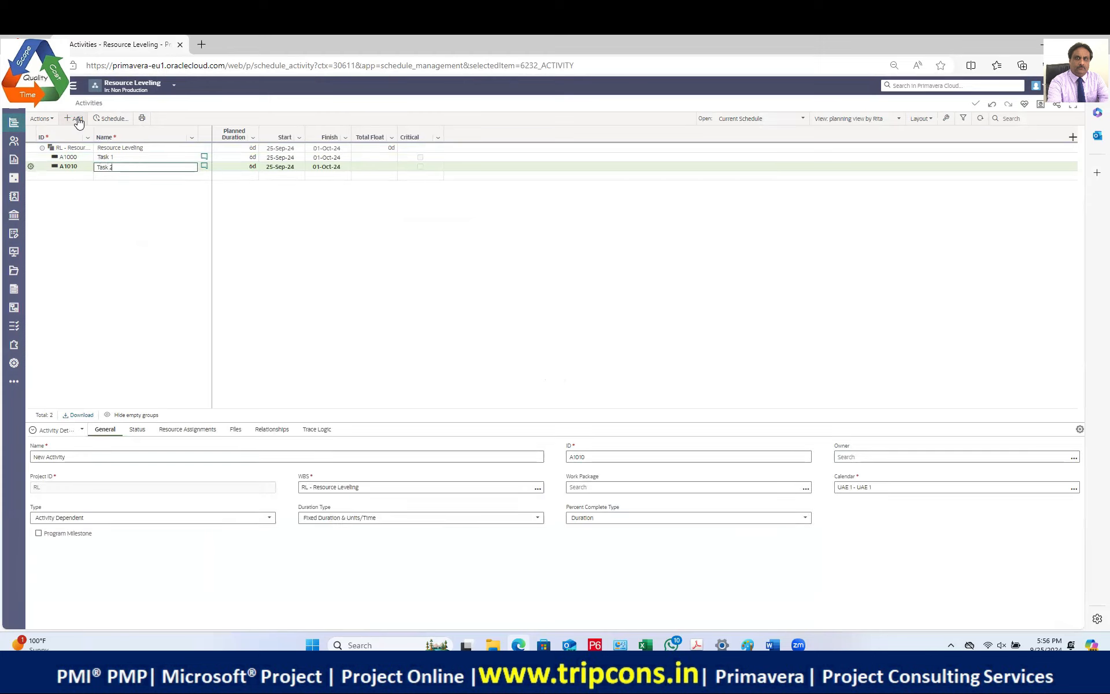
click(78, 120)
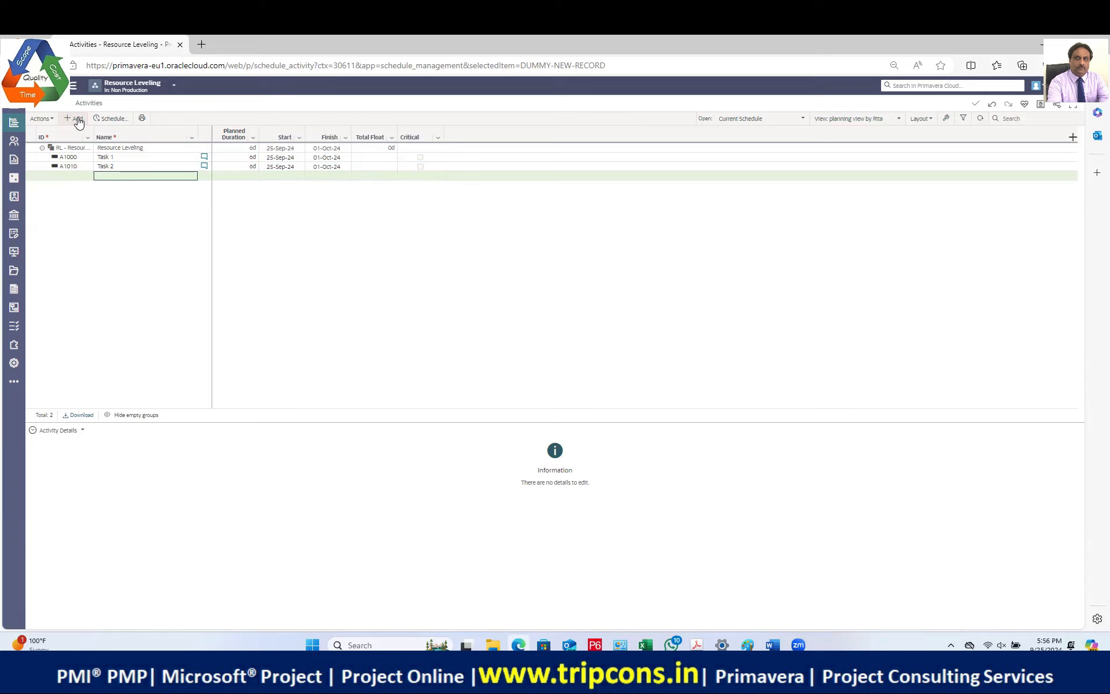
text(Task 3)
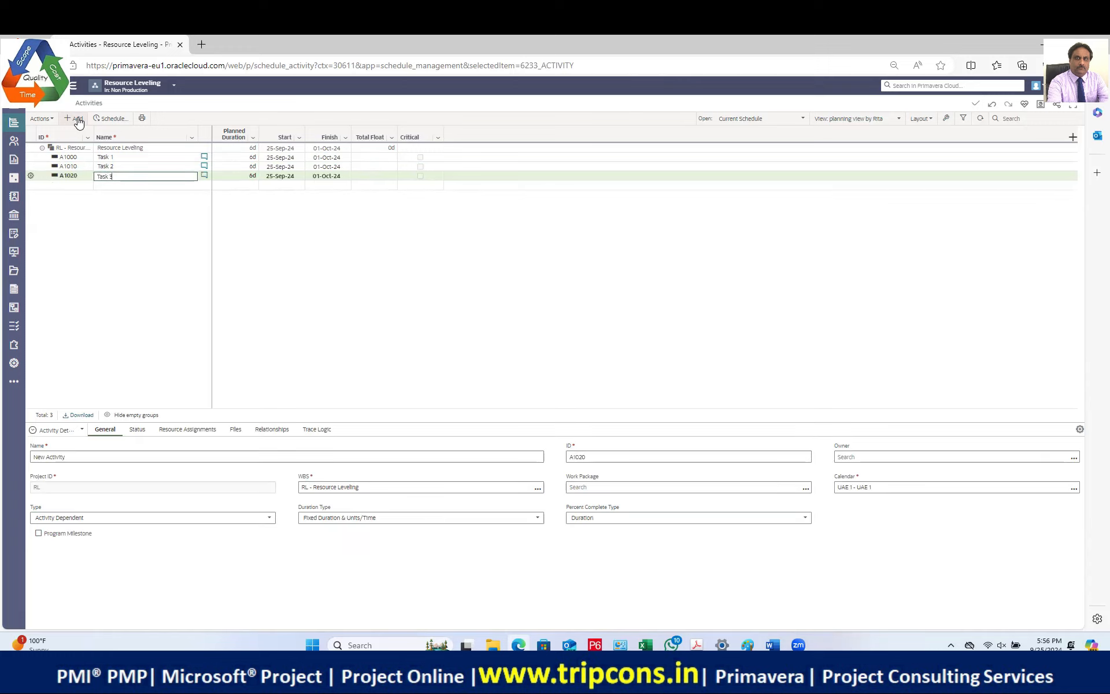
click(78, 120)
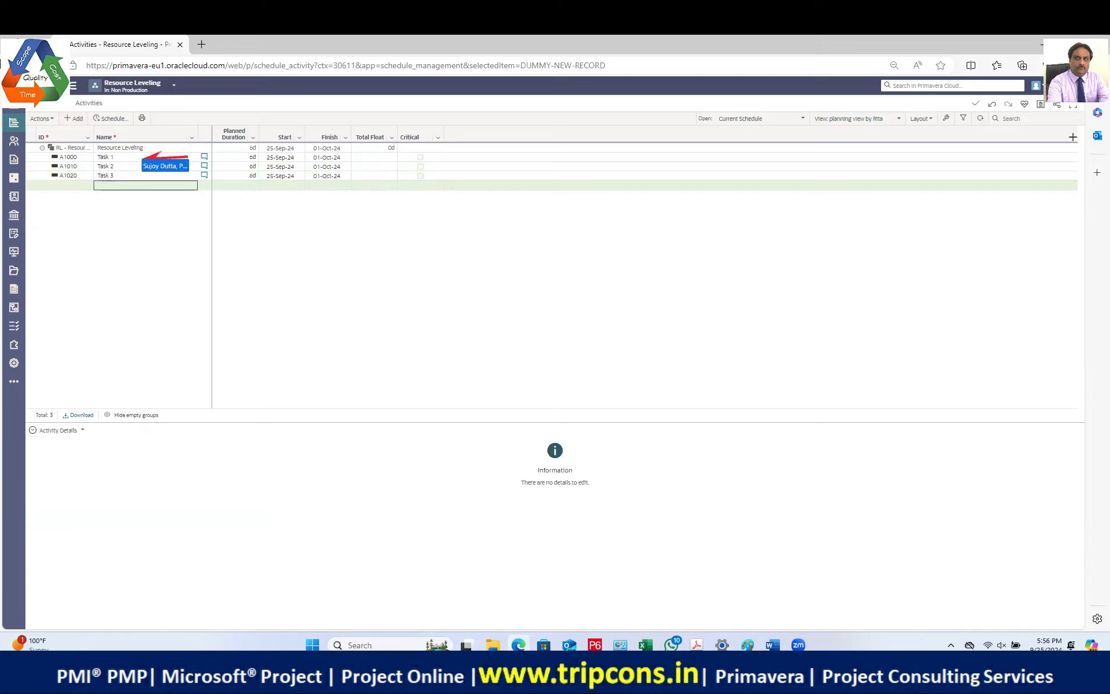
click(104, 159)
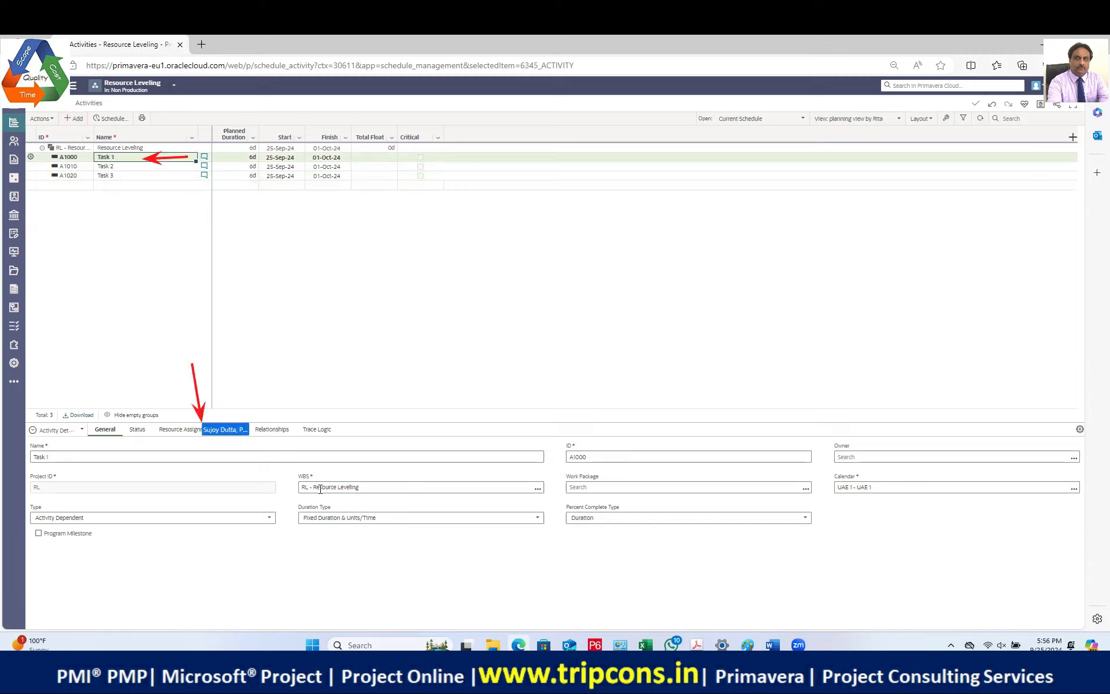
Step: Browse workspace resources for Task 1 without assigning any, then go to the Resource List
click(183, 430)
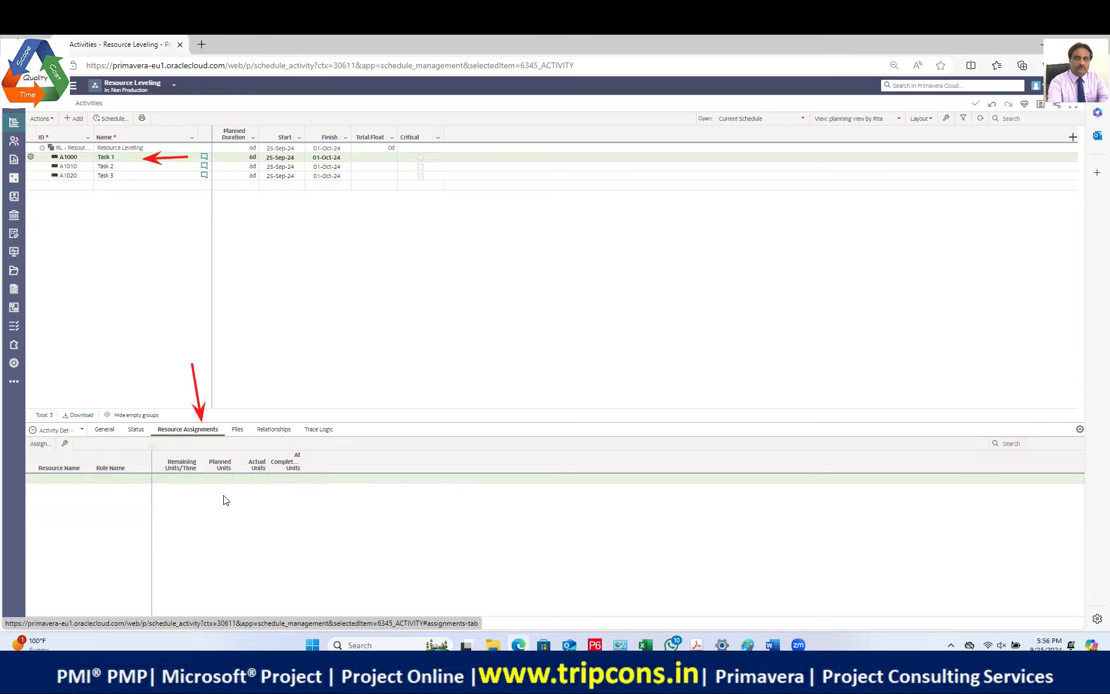
click(37, 444)
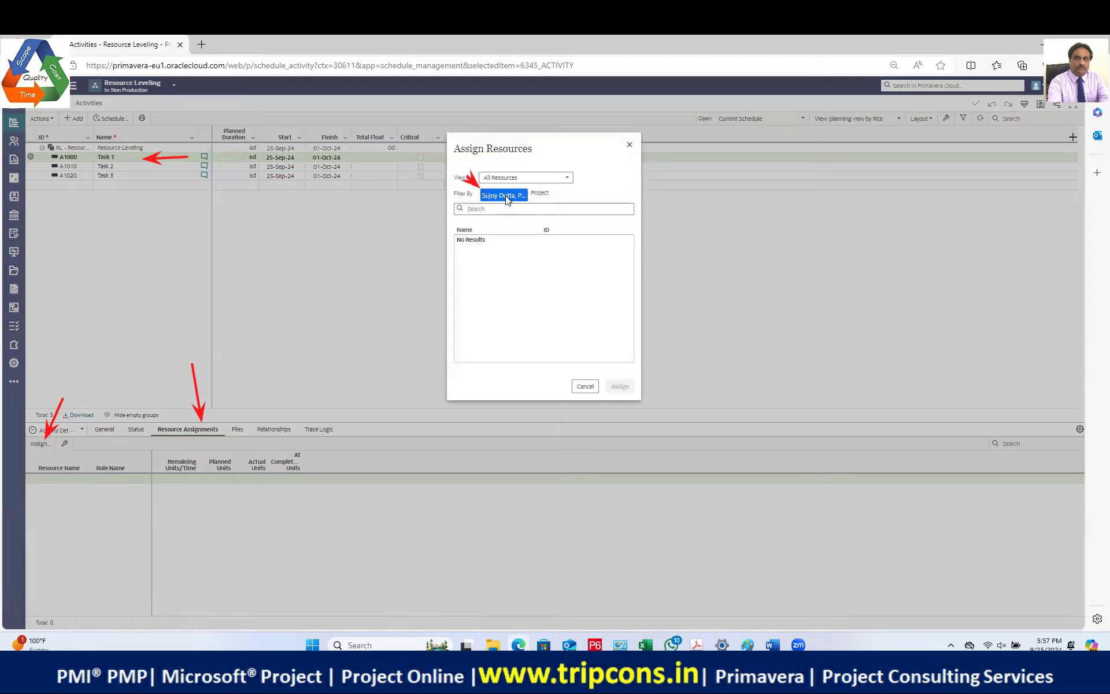
click(483, 193)
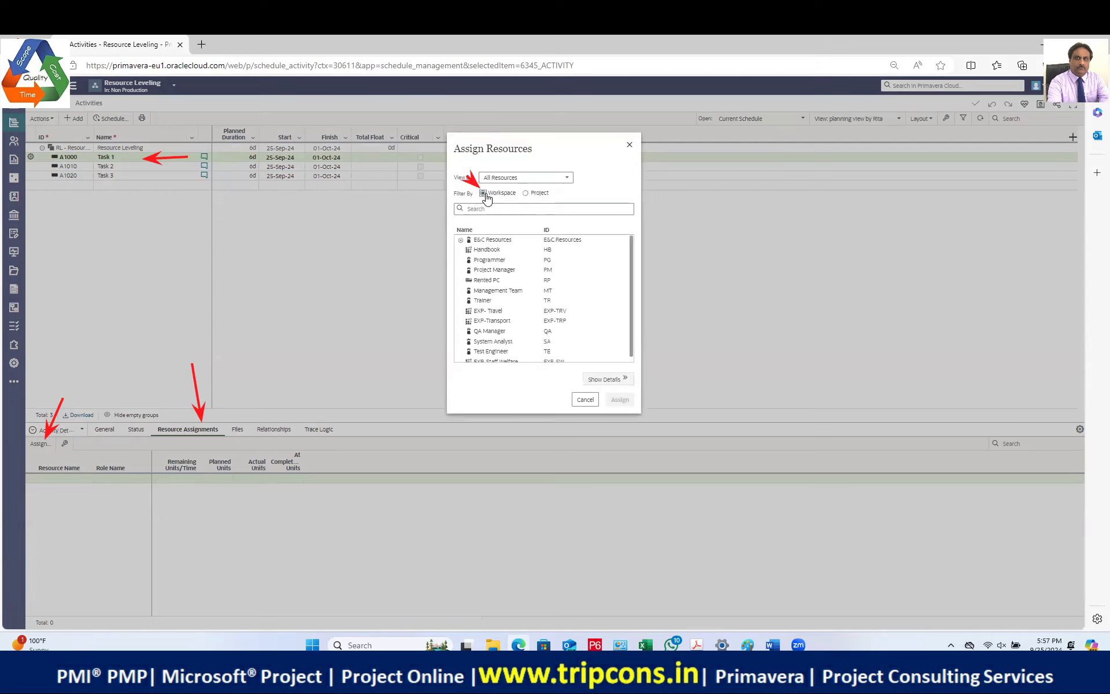
scroll(496, 311, down, 1)
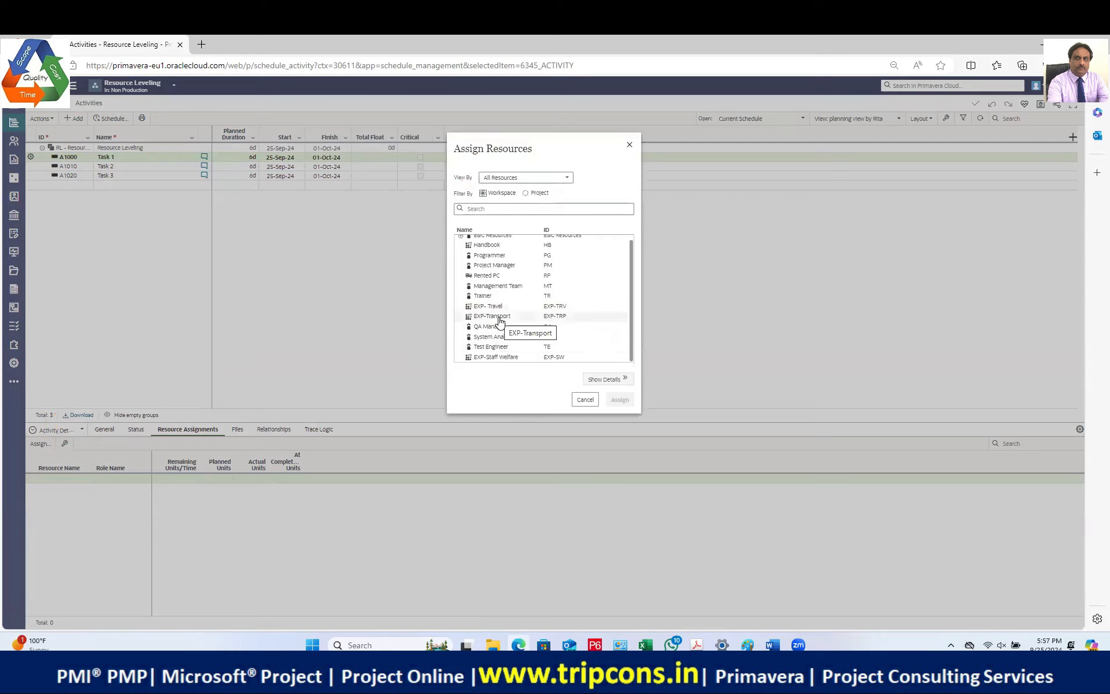
click(584, 400)
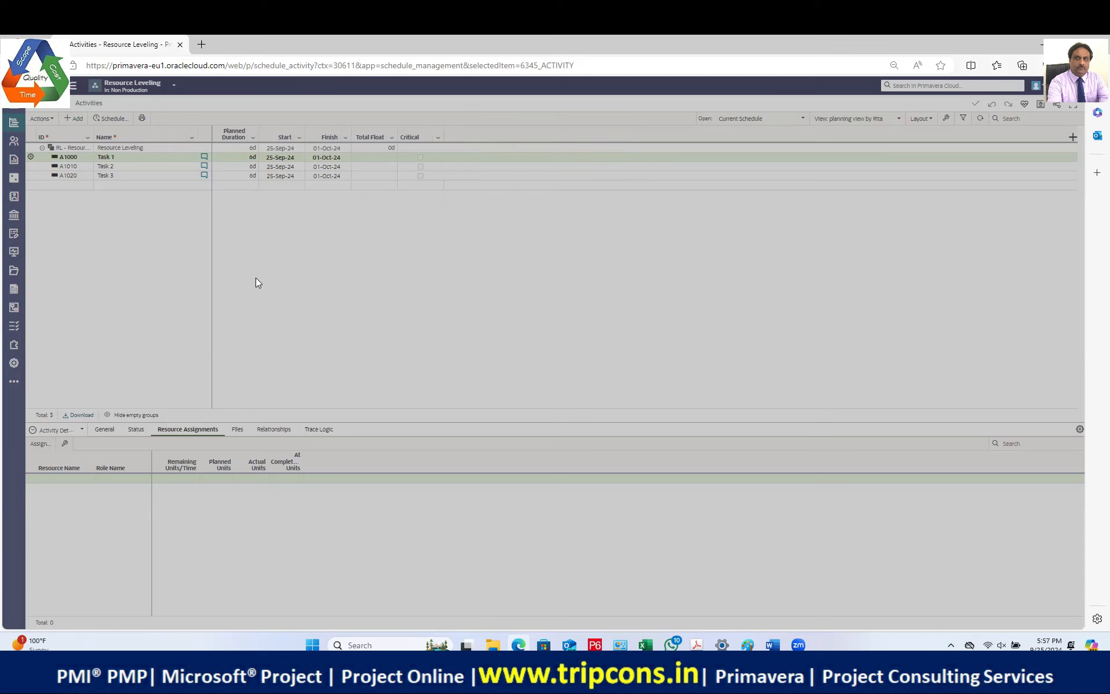
click(14, 140)
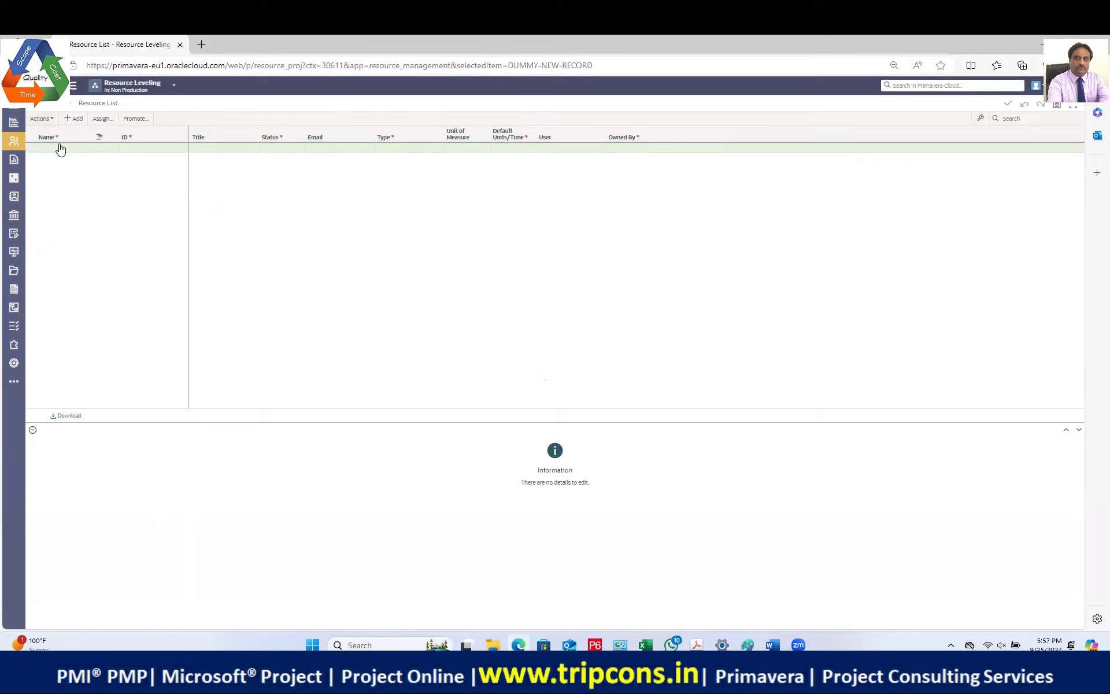
Step: Add an Active Labor resource, R1 'New Resource', at 8h/d
click(74, 118)
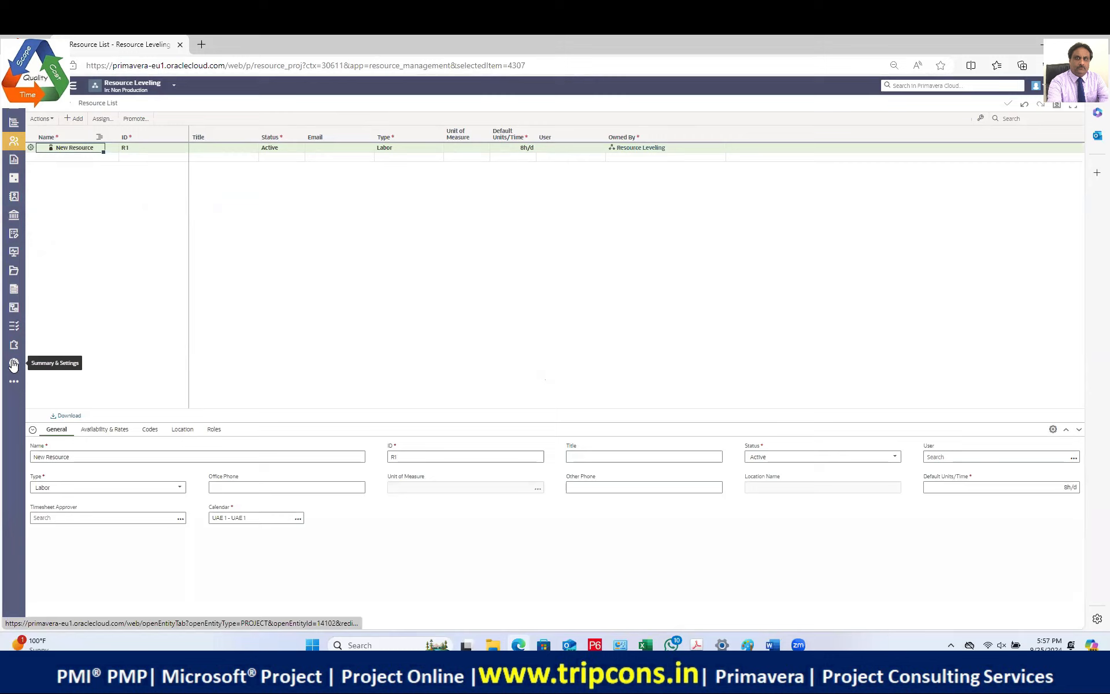
mouse_move(18, 149)
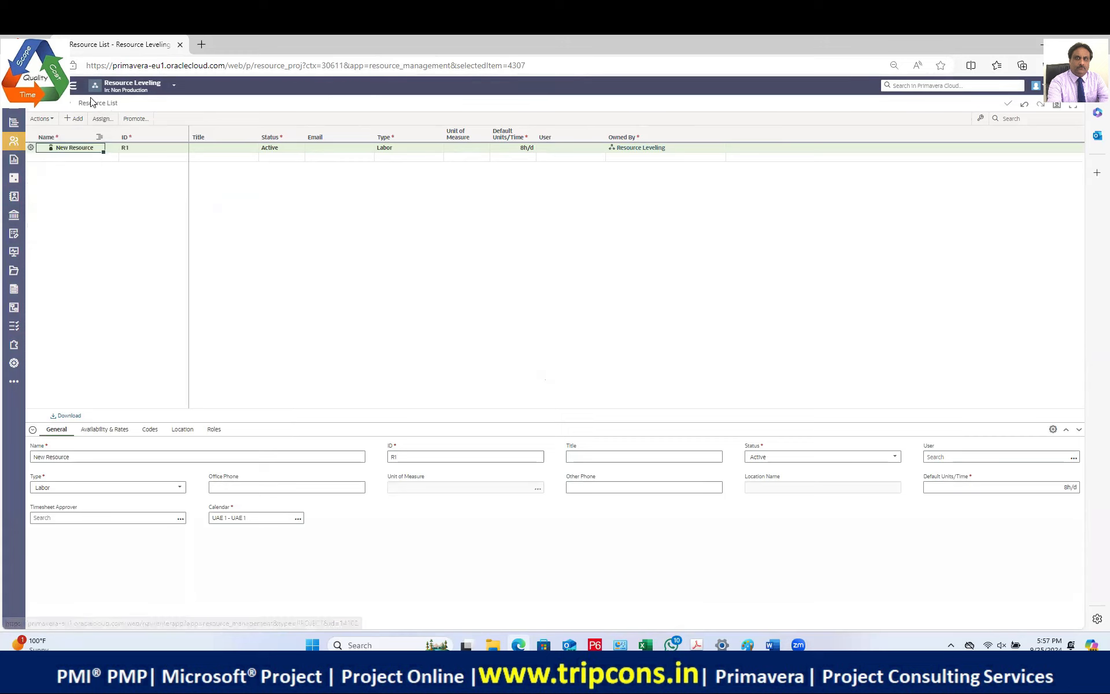
Step: Open the Scheduling With Calendars project's resources: workers 1–4, machine 1, material 1, EXP-Transport
click(144, 90)
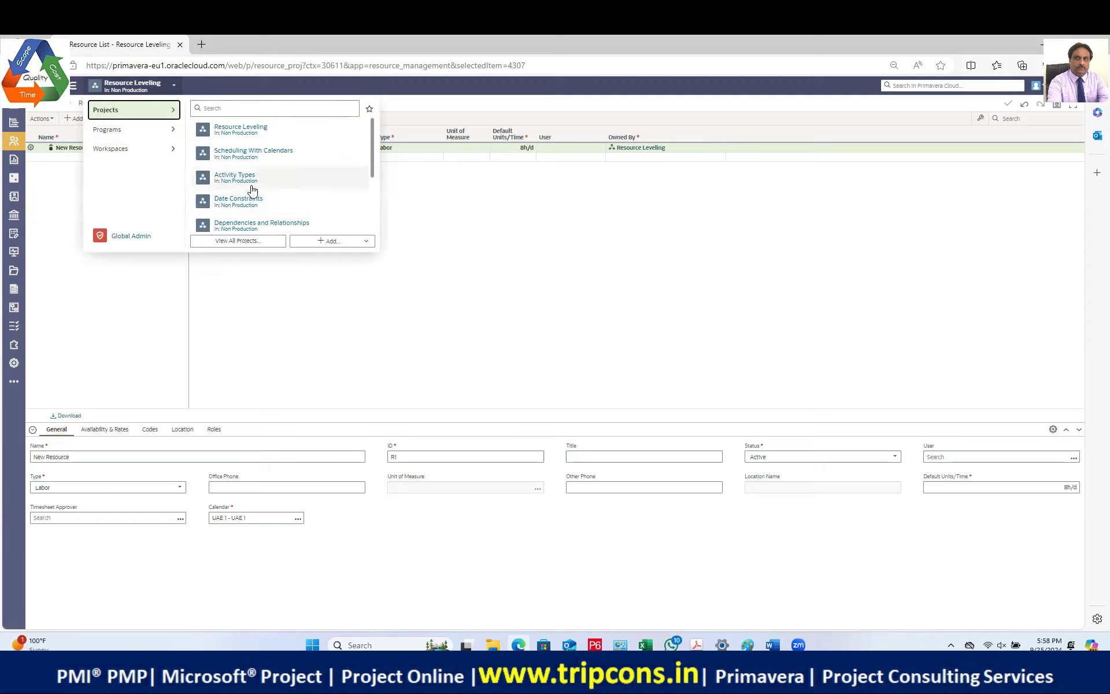
scroll(266, 184, down, 1)
scroll(269, 183, down, 2)
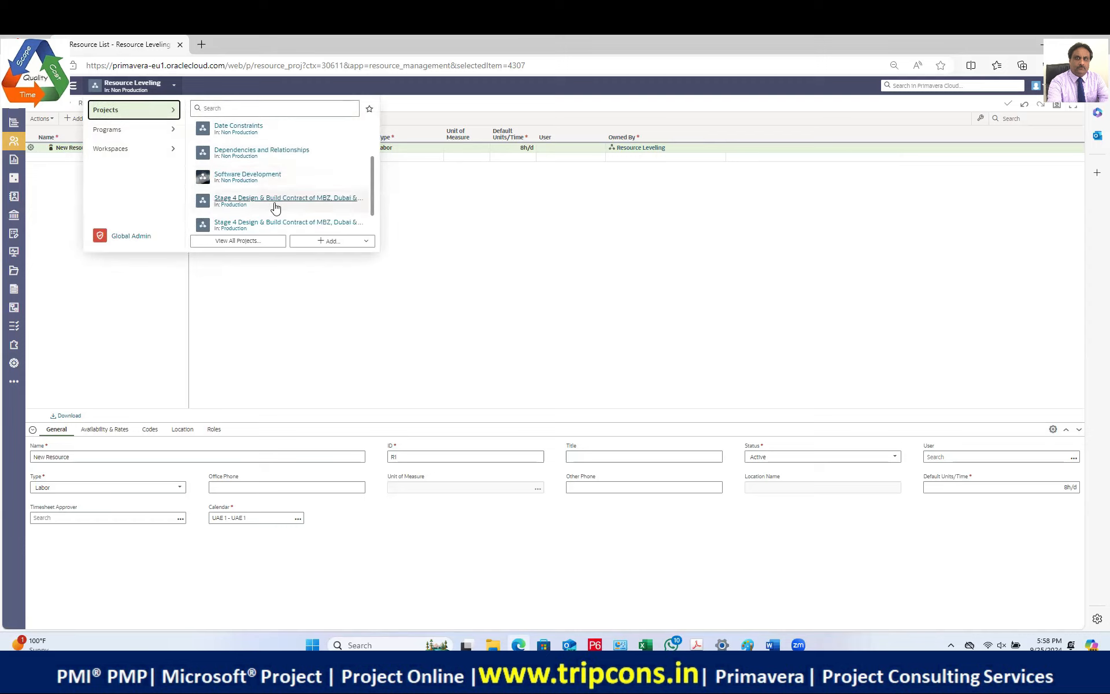
scroll(273, 183, up, 3)
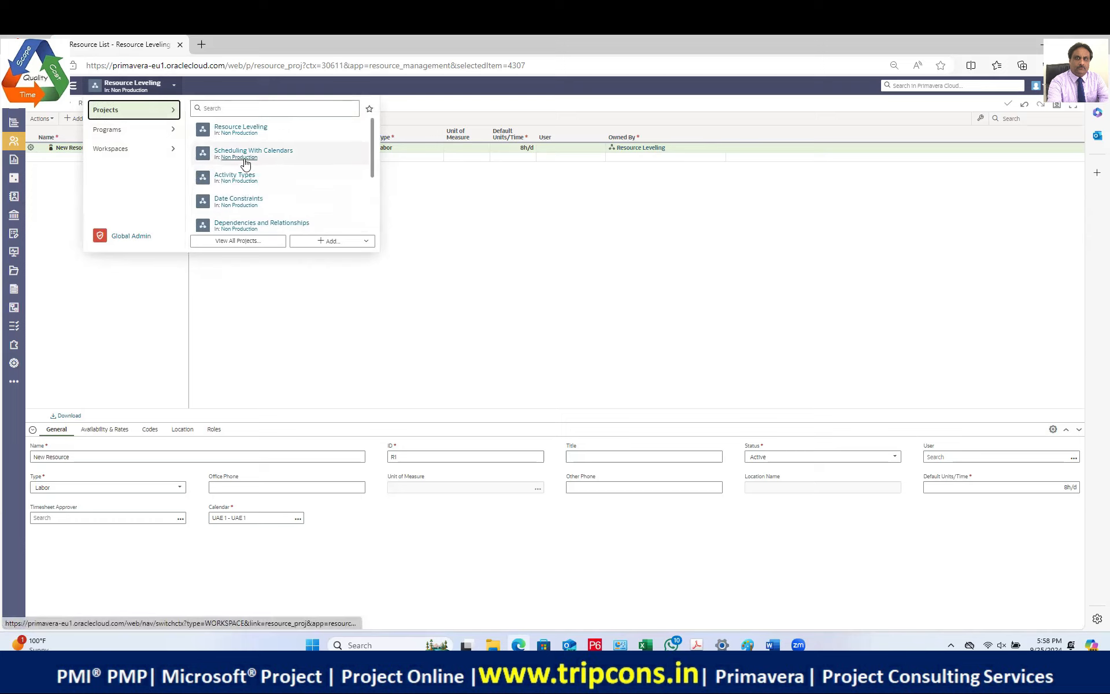
mouse_move(246, 153)
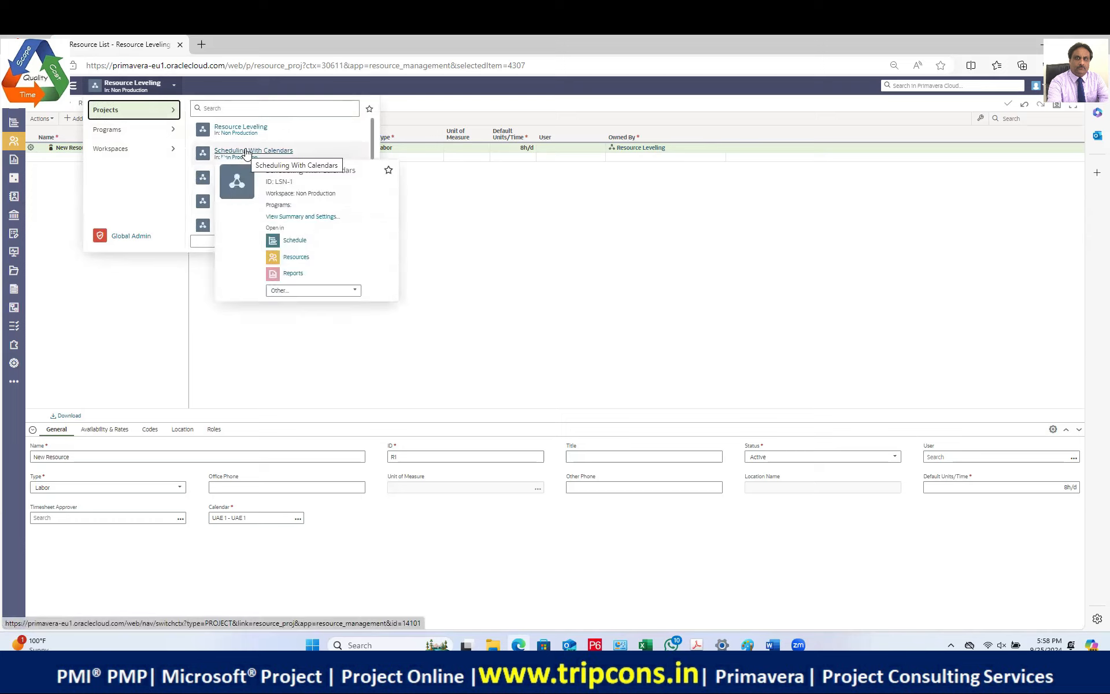
click(246, 152)
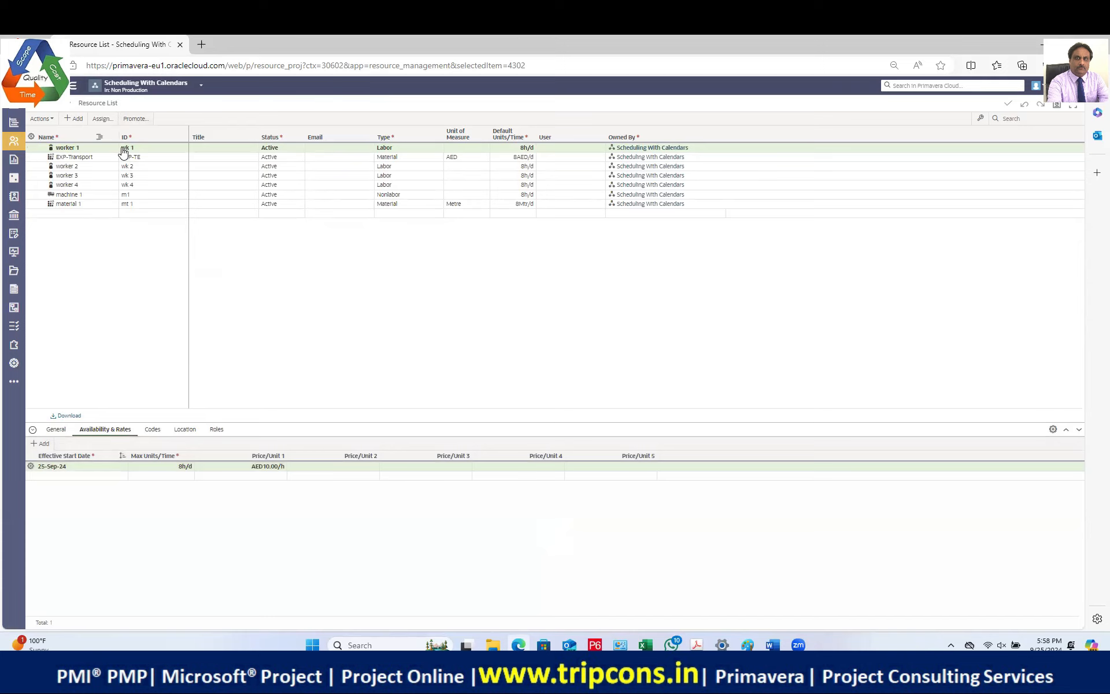
Step: Promote all seven Scheduling With Calendars resources to the Non Production workspace
shift+click(87, 207)
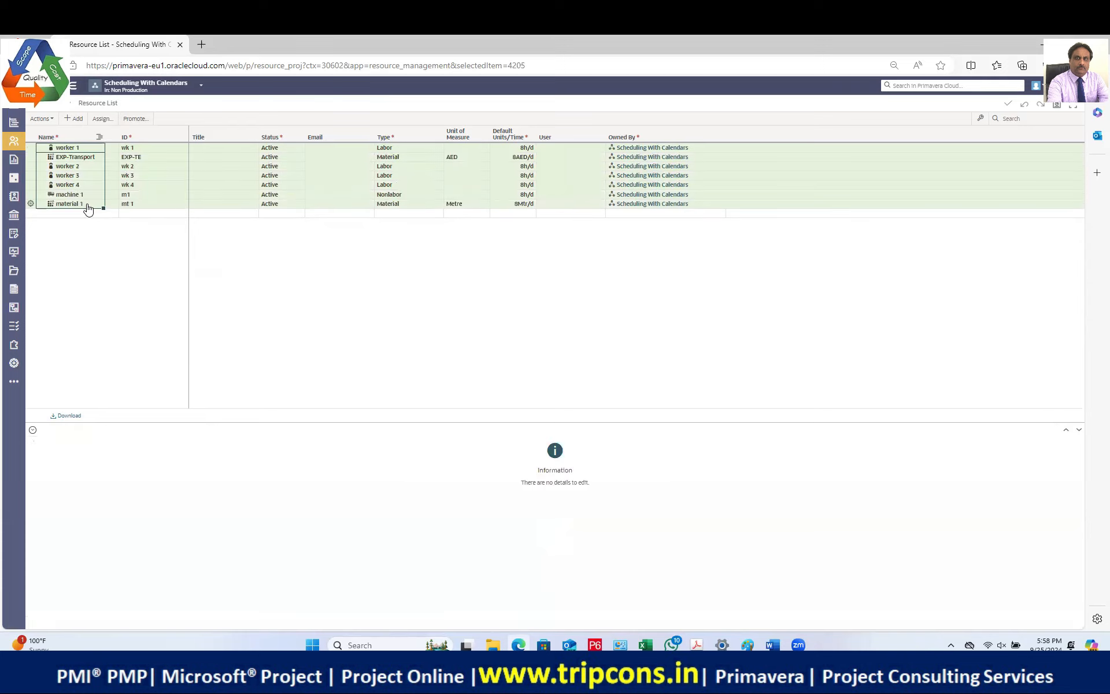
click(136, 118)
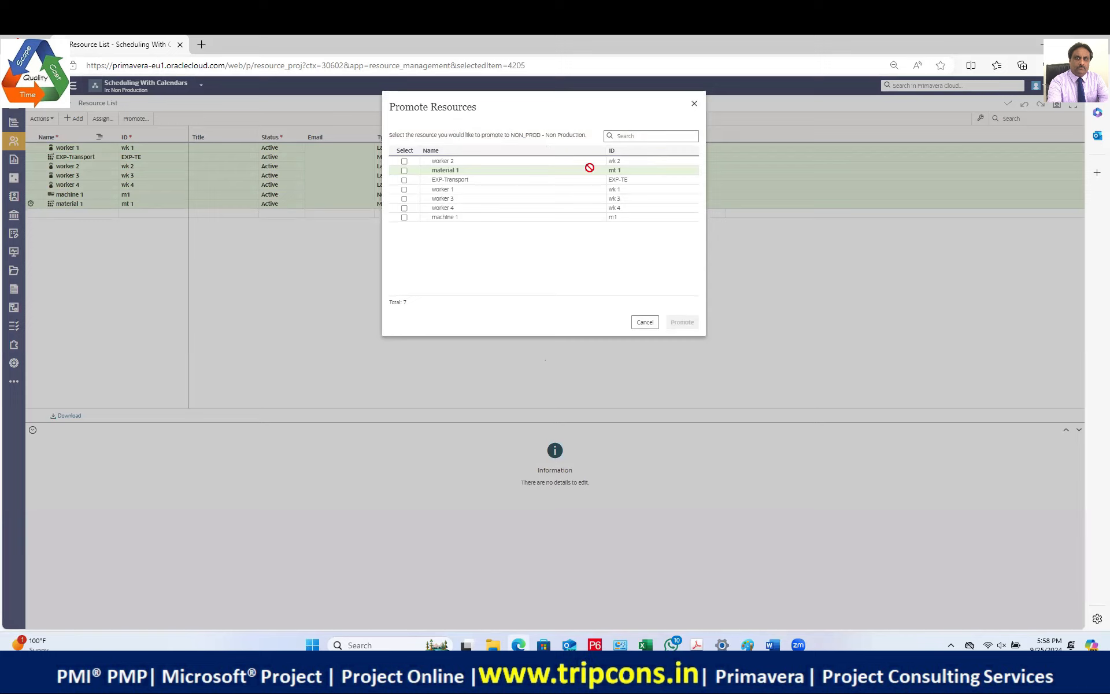
click(404, 162)
shift+click(404, 218)
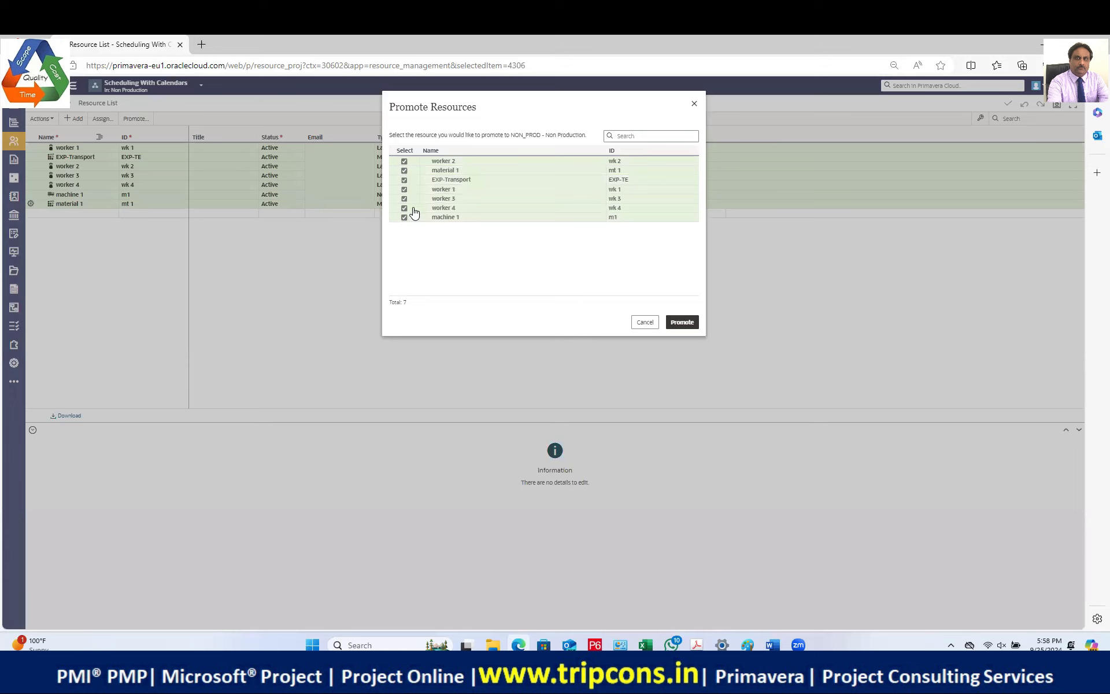
click(682, 322)
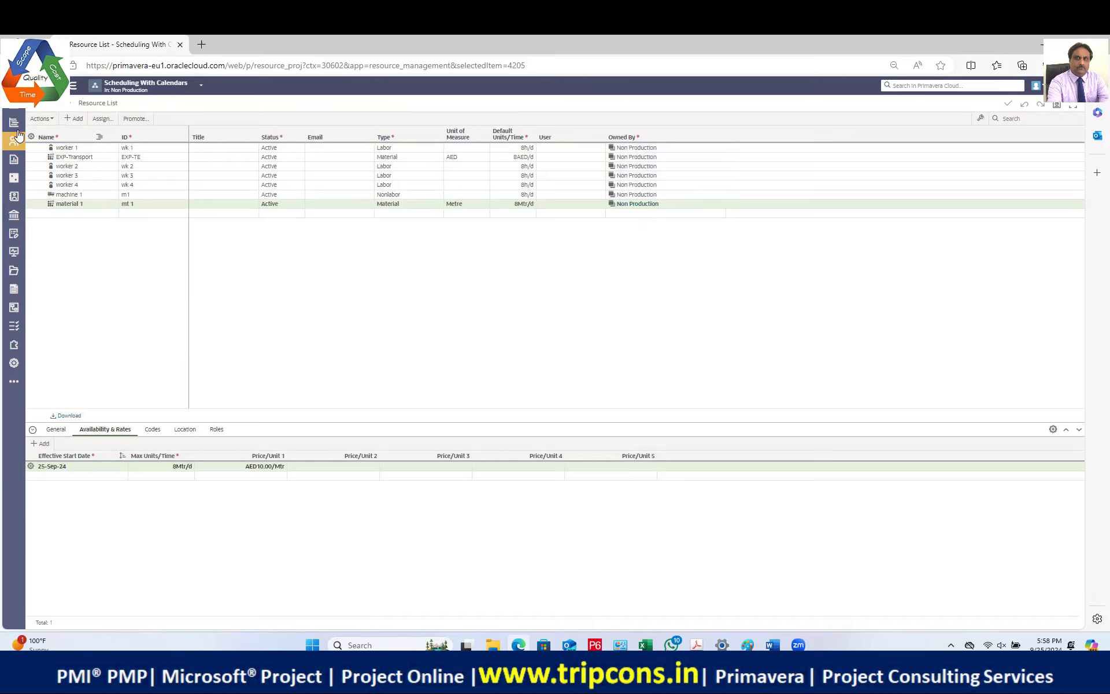
Step: Switch back to the Resource Leveling project's activities
mouse_move(14, 124)
click(43, 147)
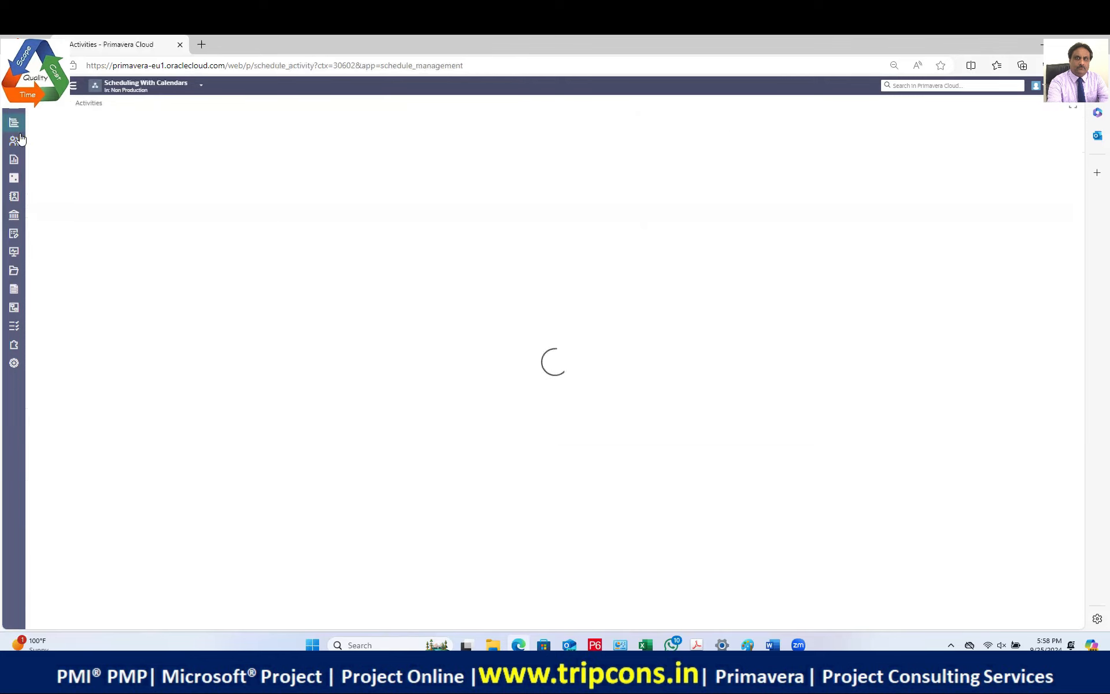
click(202, 86)
mouse_move(21, 150)
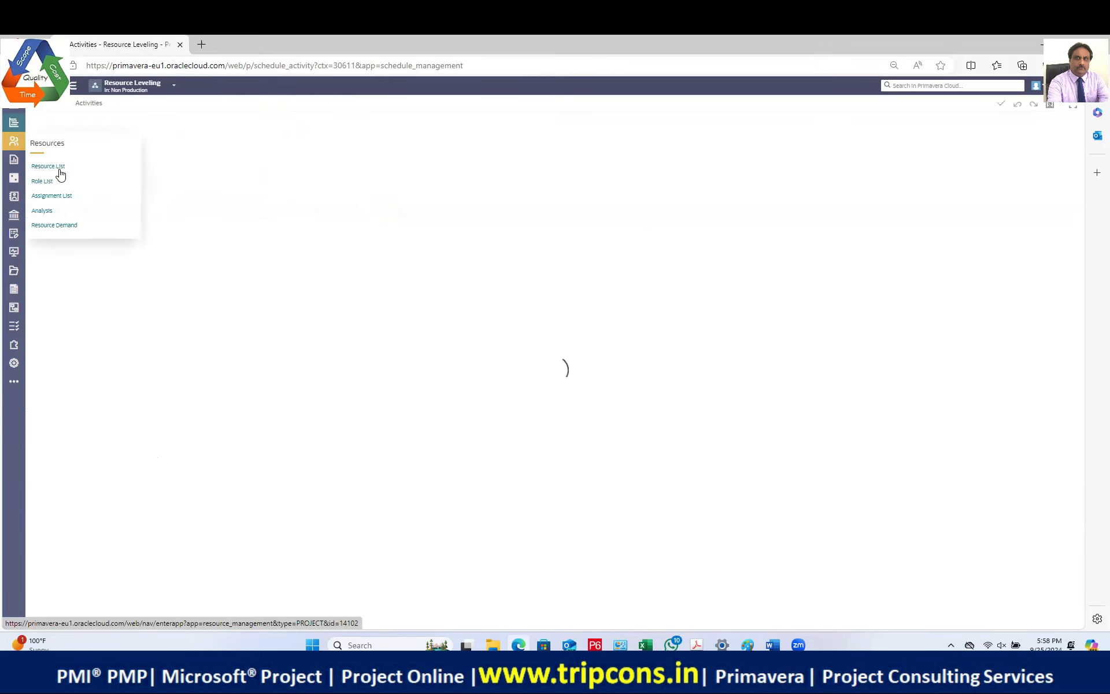
Step: Assign worker 2 to Task 1 at 8h/d (48h), then begin assigning Task 2
click(79, 157)
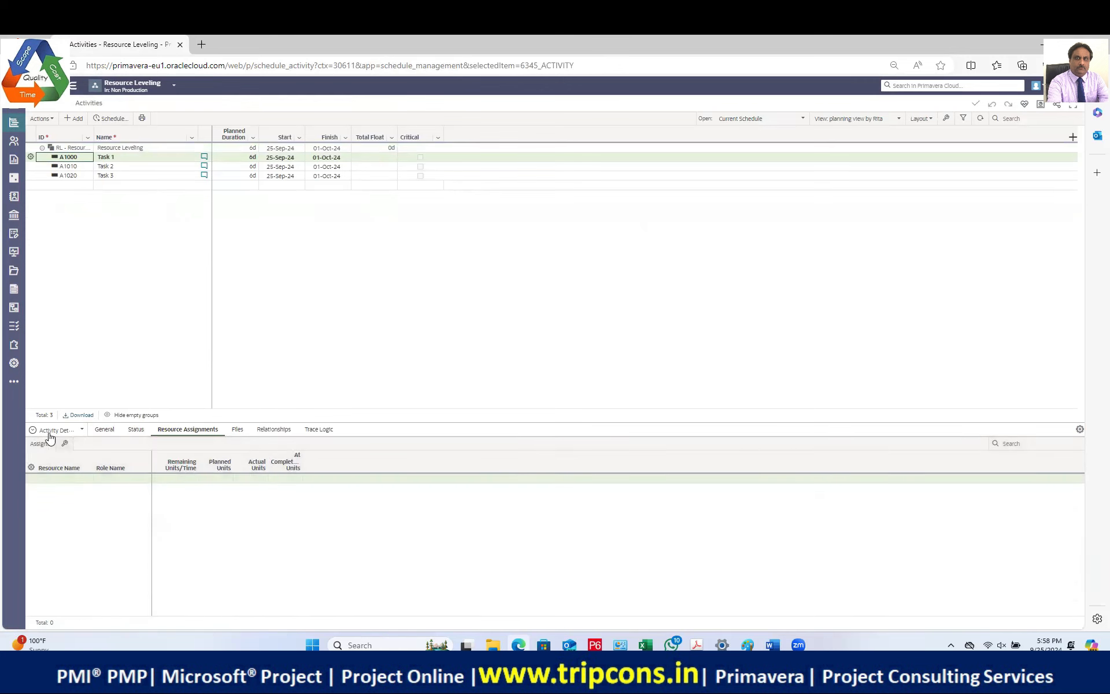
click(36, 445)
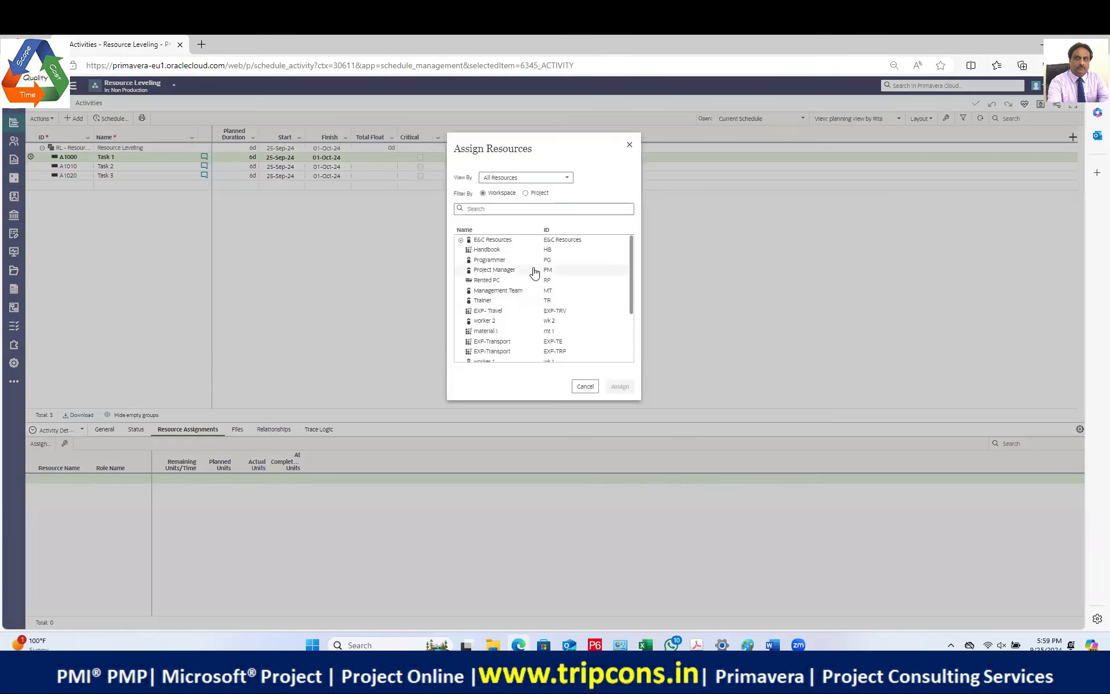
scroll(576, 279, down, 3)
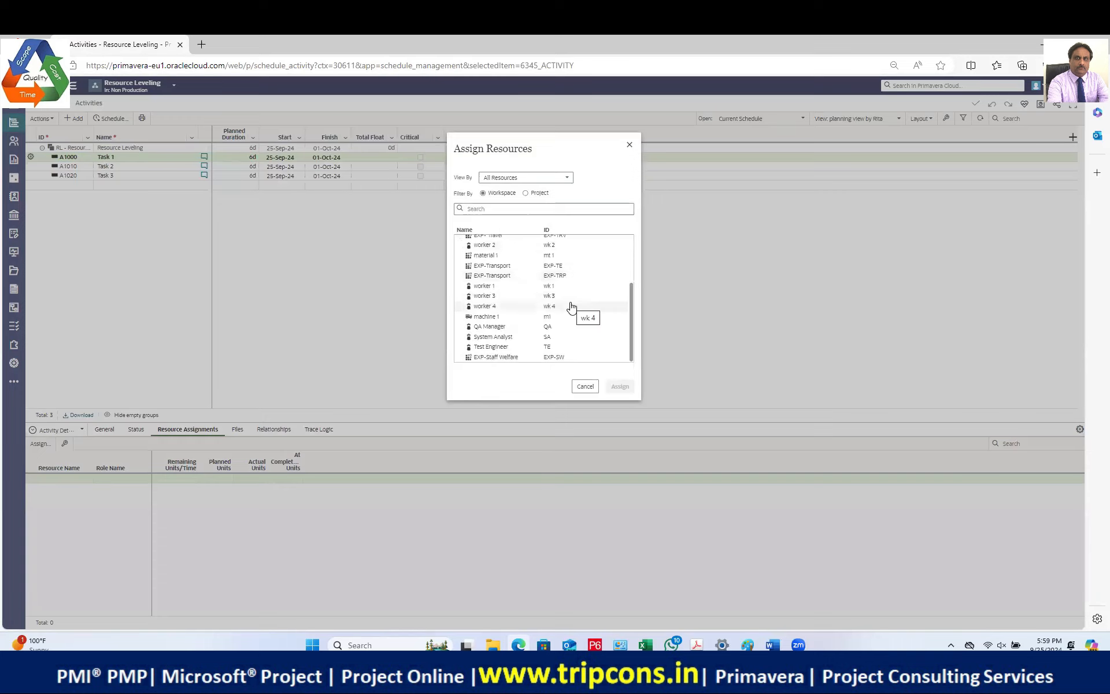
scroll(570, 306, up, 3)
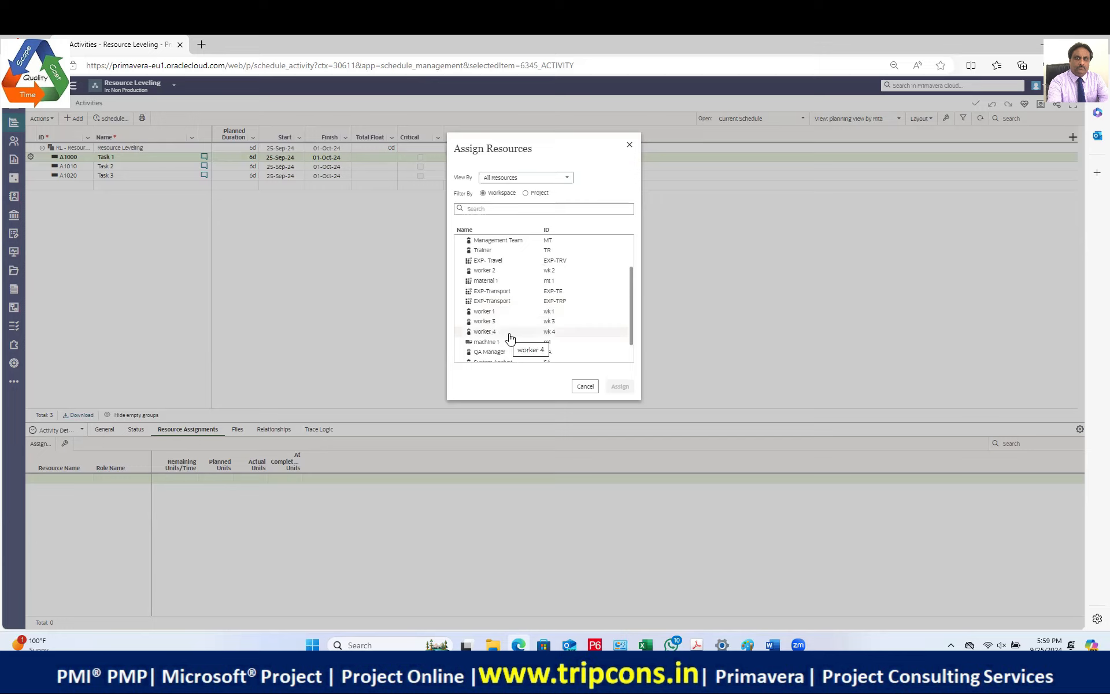
scroll(511, 337, up, 2)
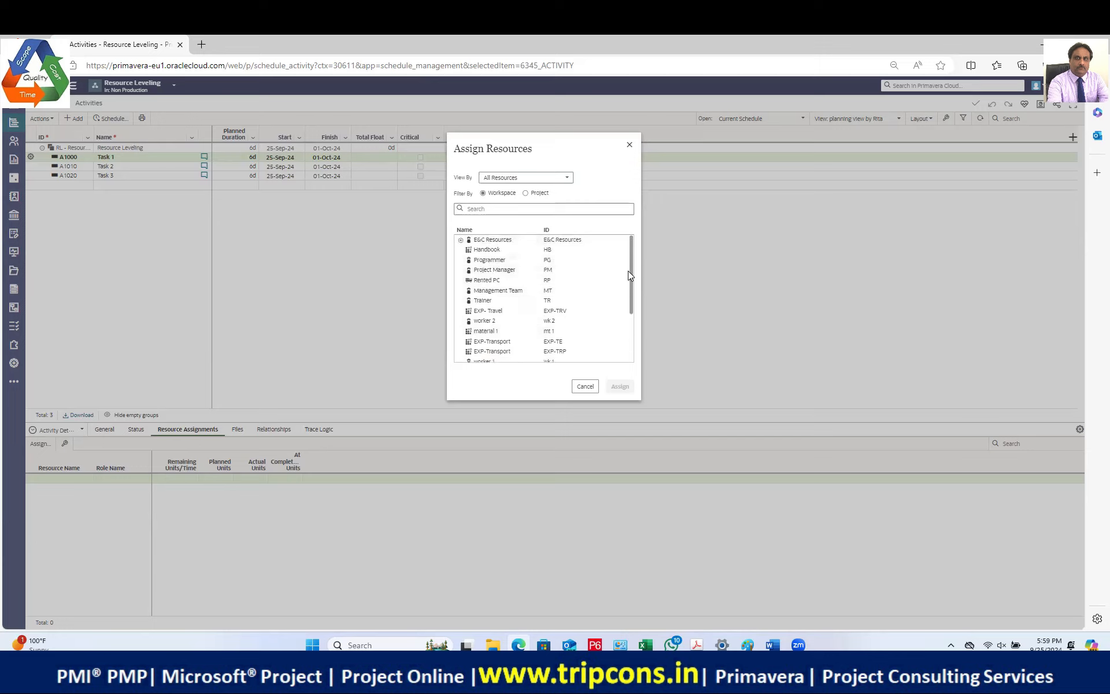
click(504, 311)
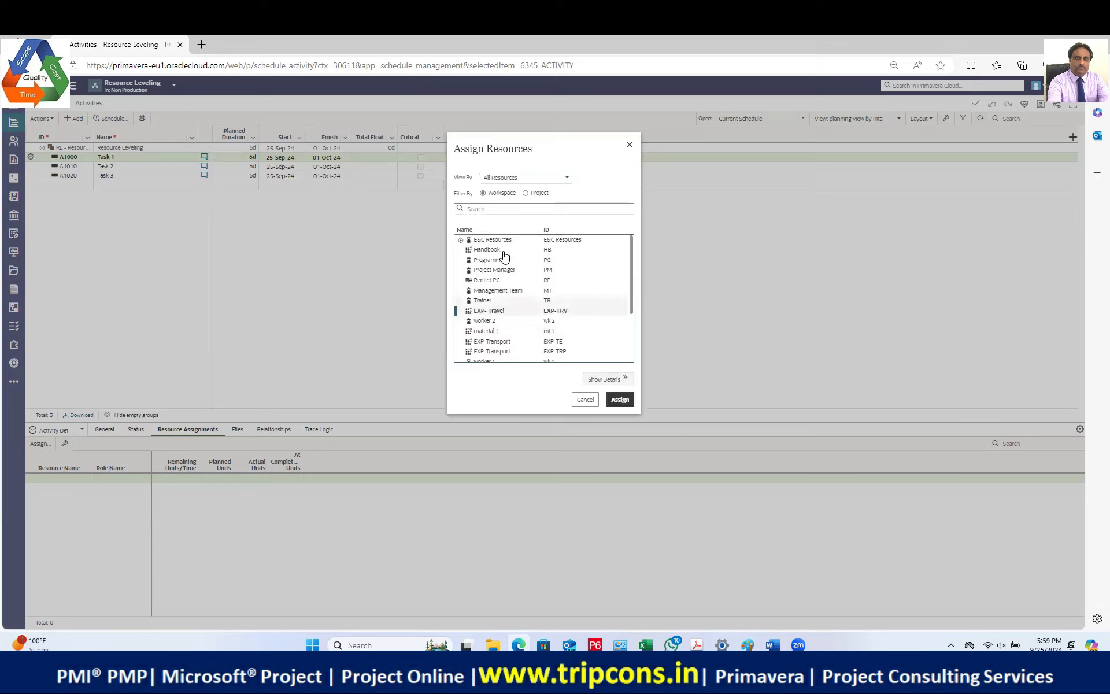
click(495, 208)
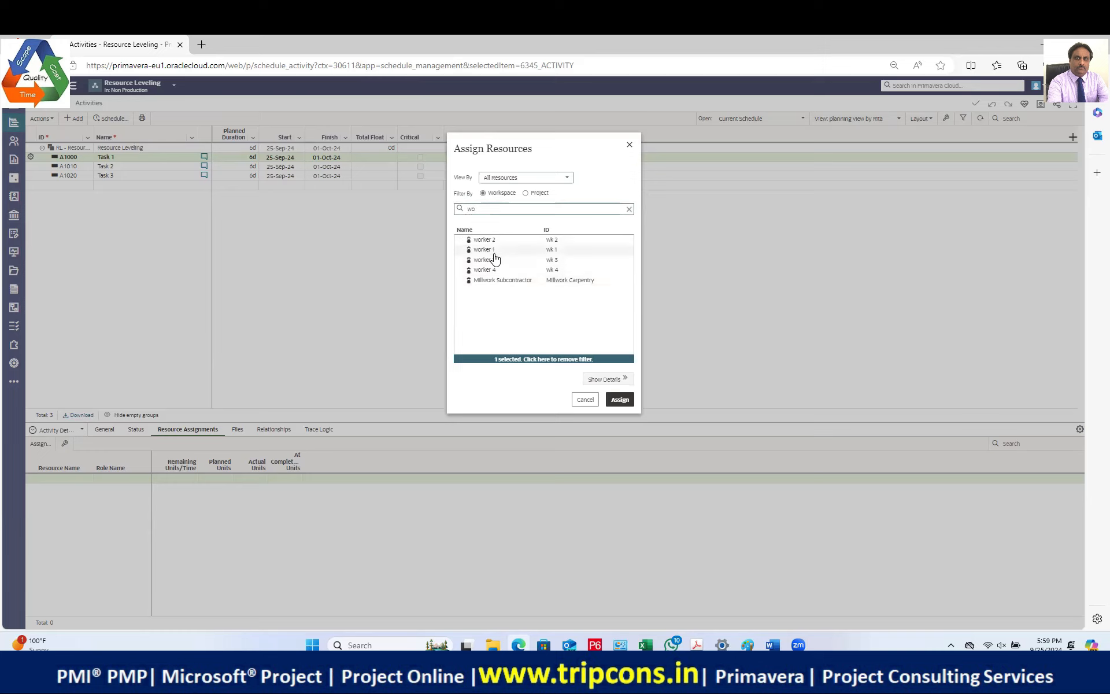
click(486, 239)
click(632, 399)
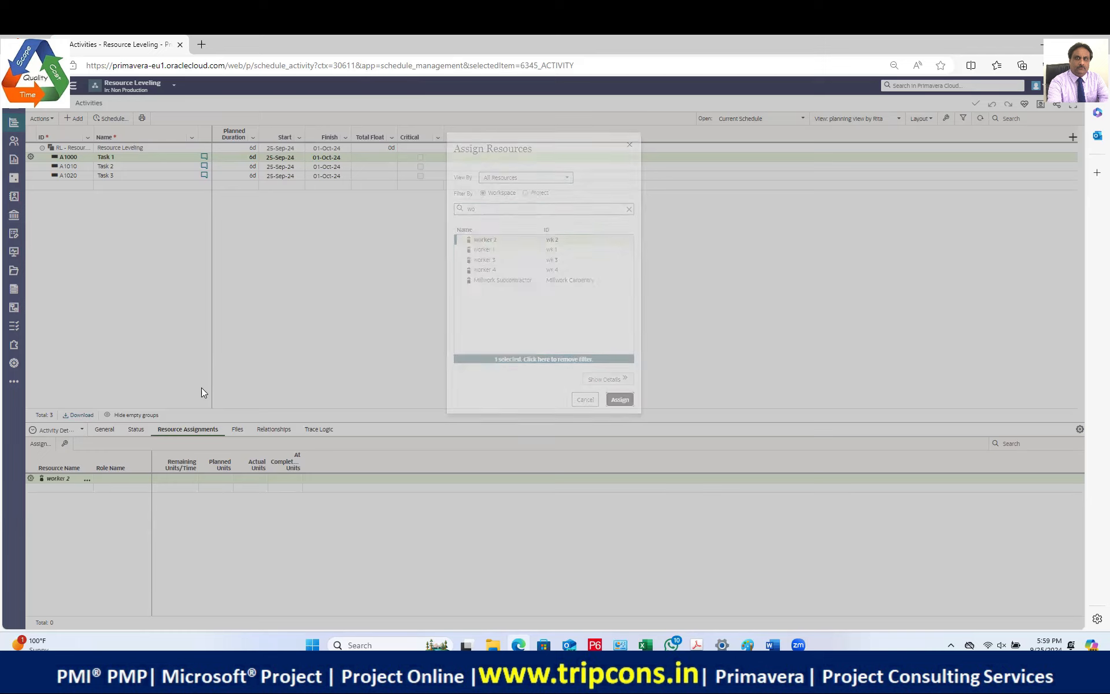
click(105, 165)
click(40, 443)
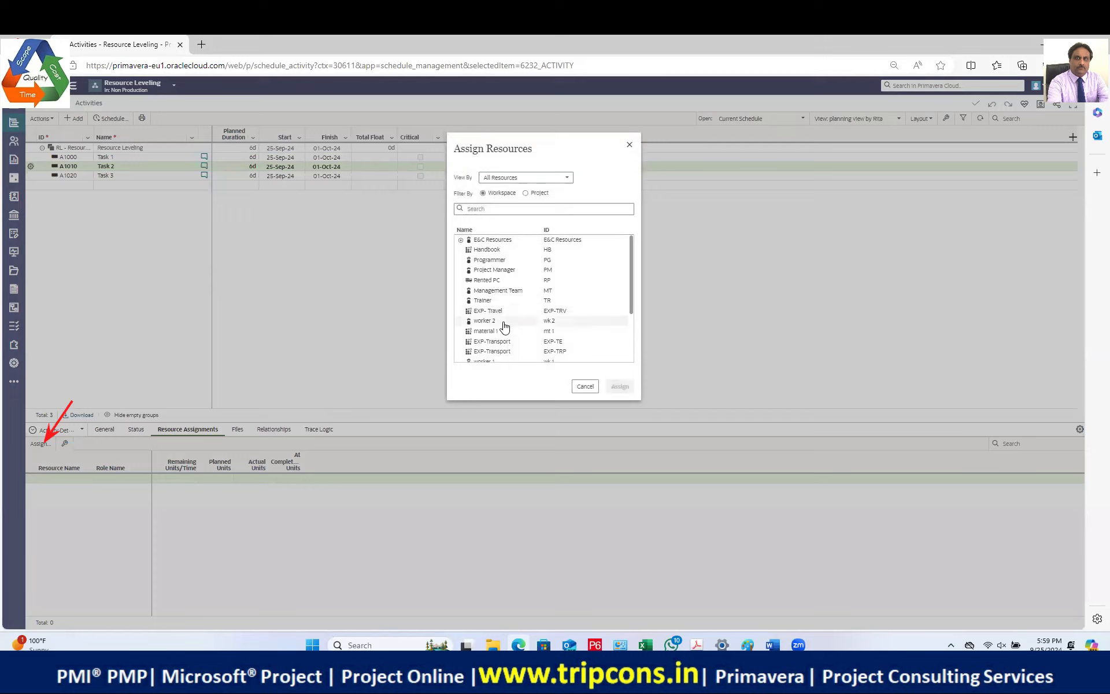
Step: Assign worker 2 to Task 2, then to Task 3 (A1020), each at 8h/d and 48h
click(504, 321)
click(618, 401)
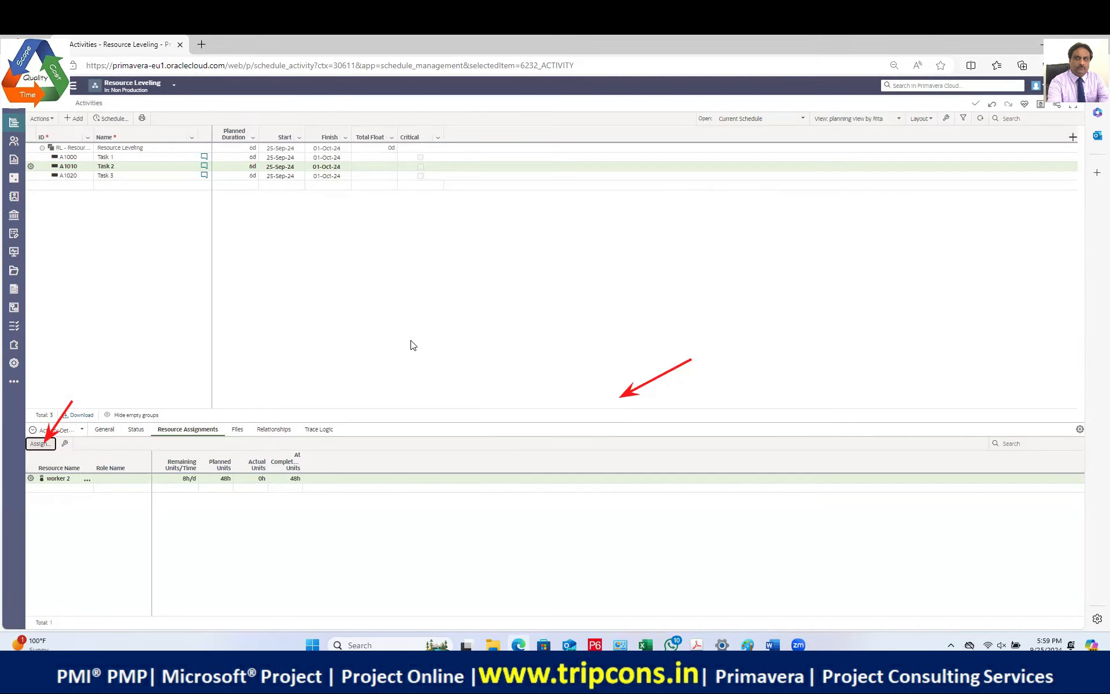
click(101, 176)
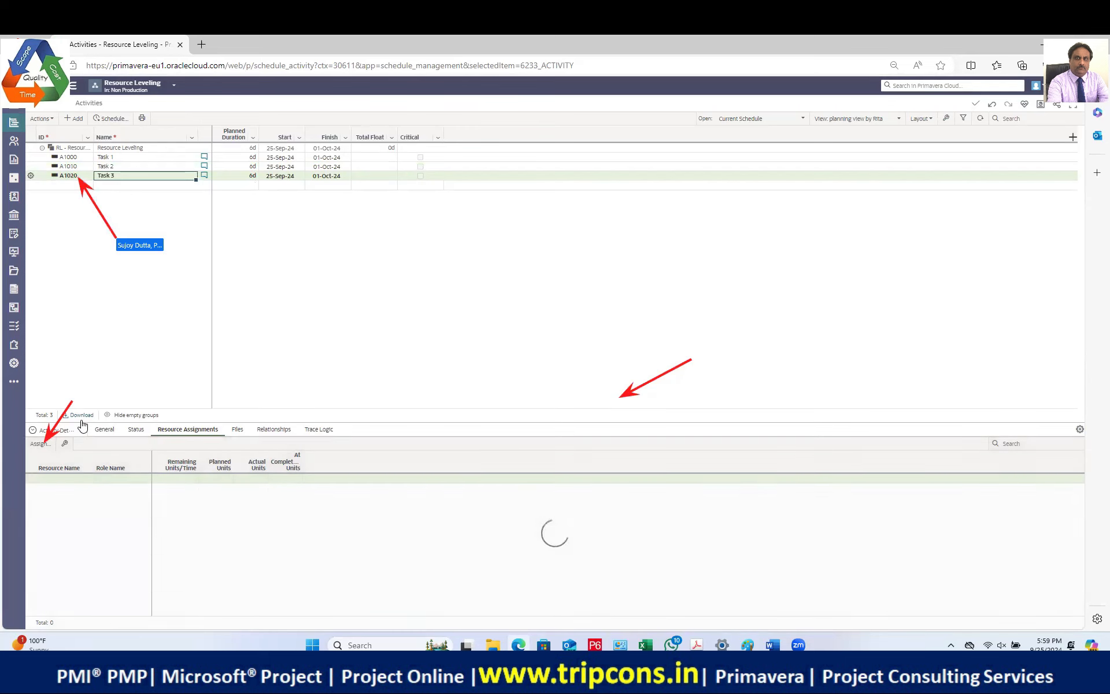
click(40, 443)
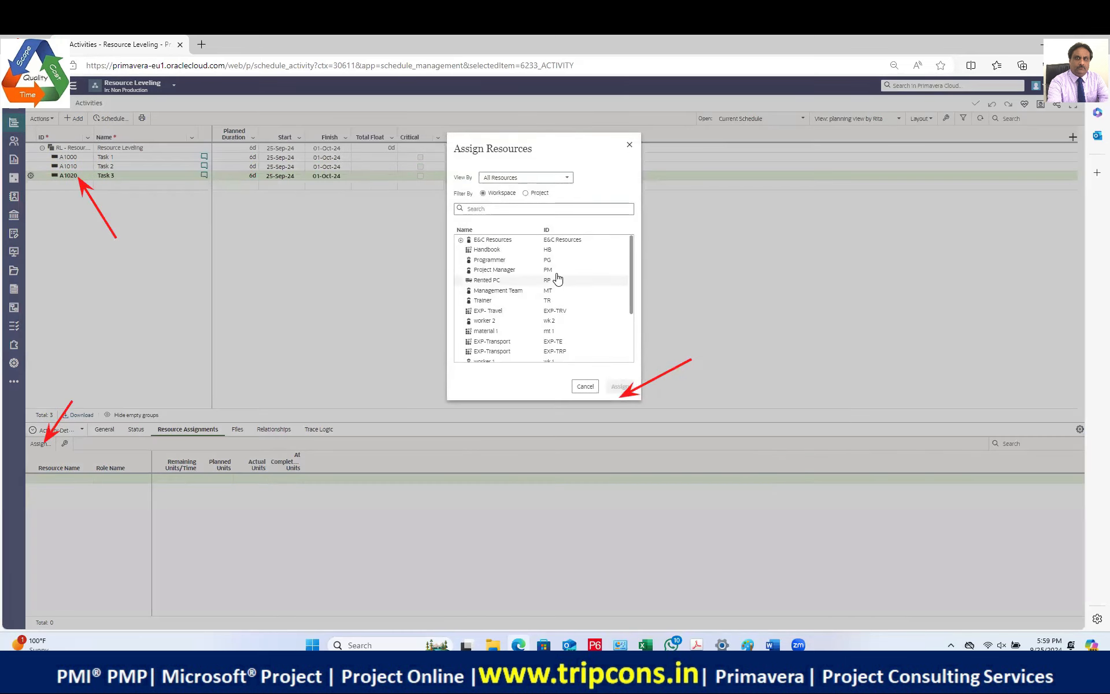
scroll(557, 279, down, 2)
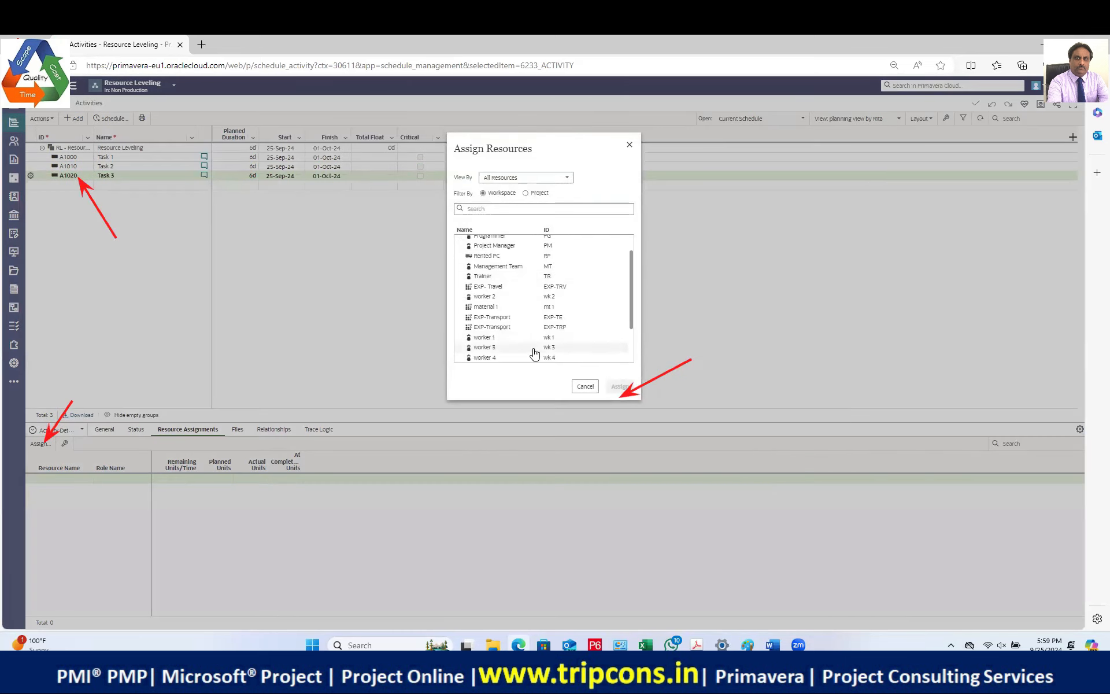
scroll(532, 352, down, 1)
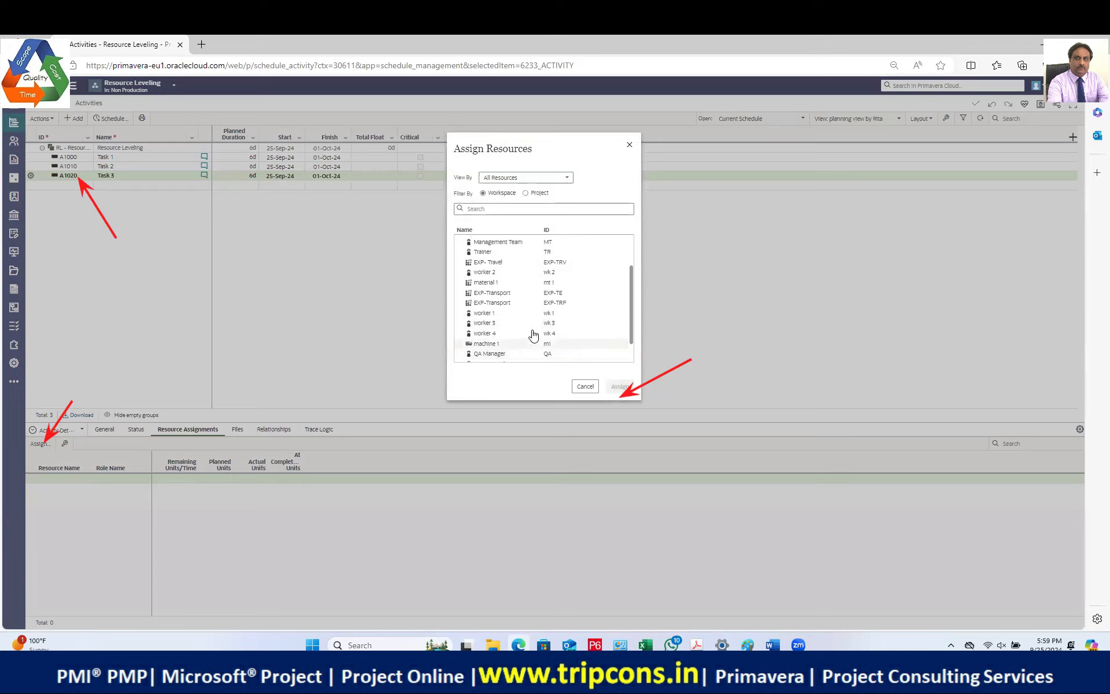
click(504, 273)
click(619, 398)
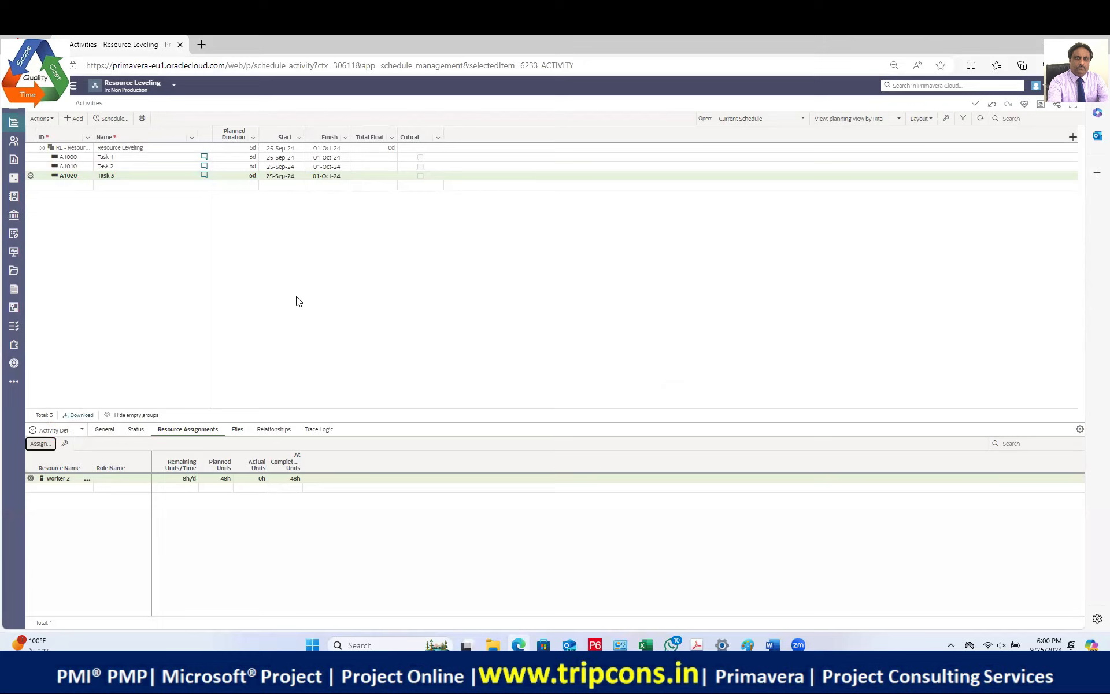
Step: Show the Gantt chart beside the activities and schedule the project at data date 25-Sep-24
click(929, 123)
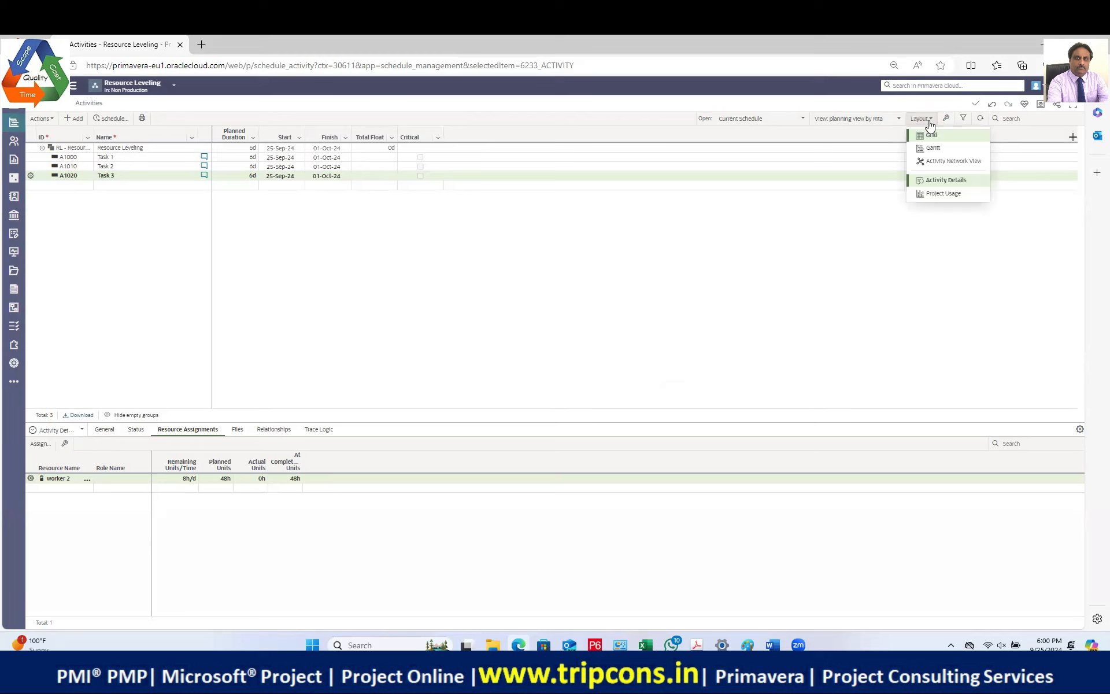
click(933, 148)
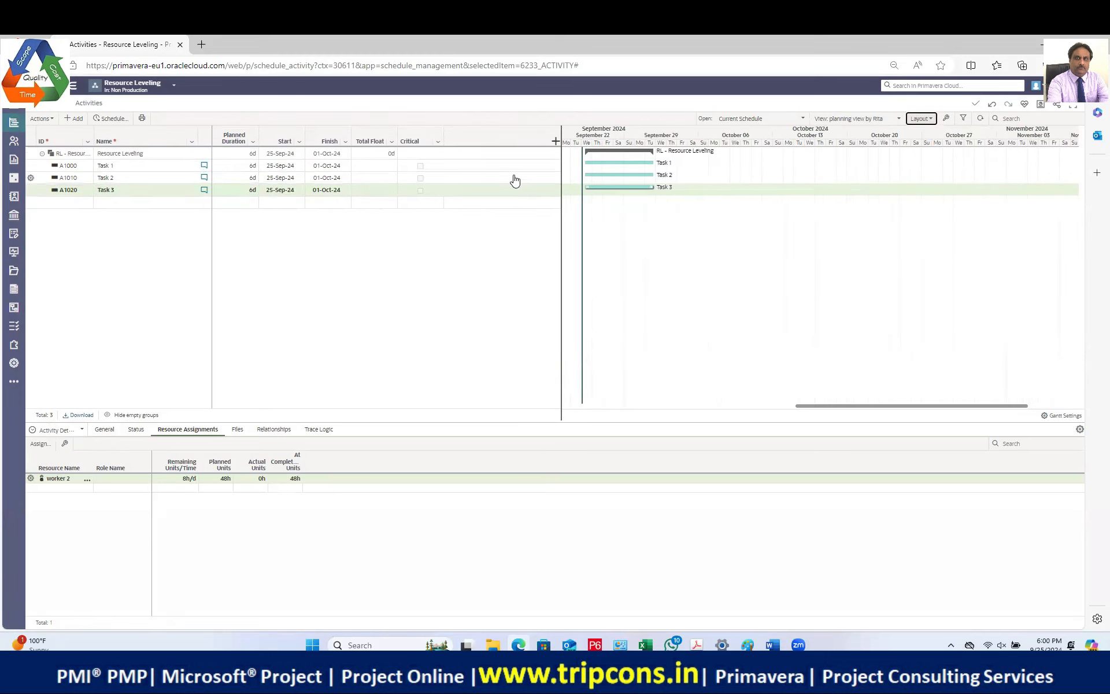
click(55, 120)
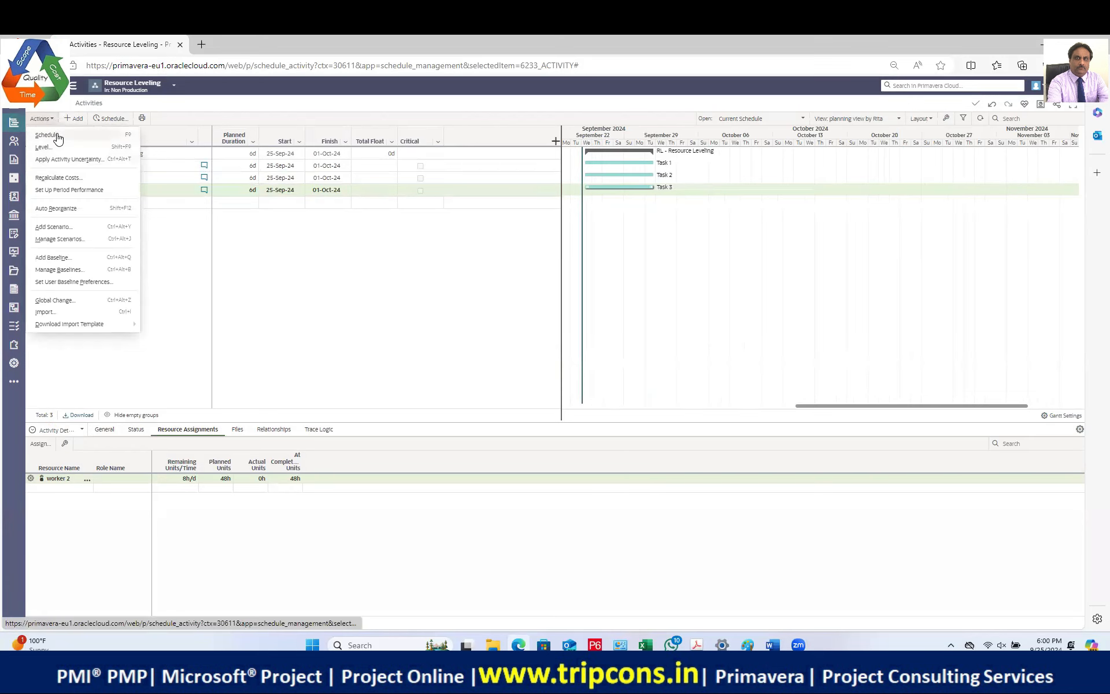
click(47, 135)
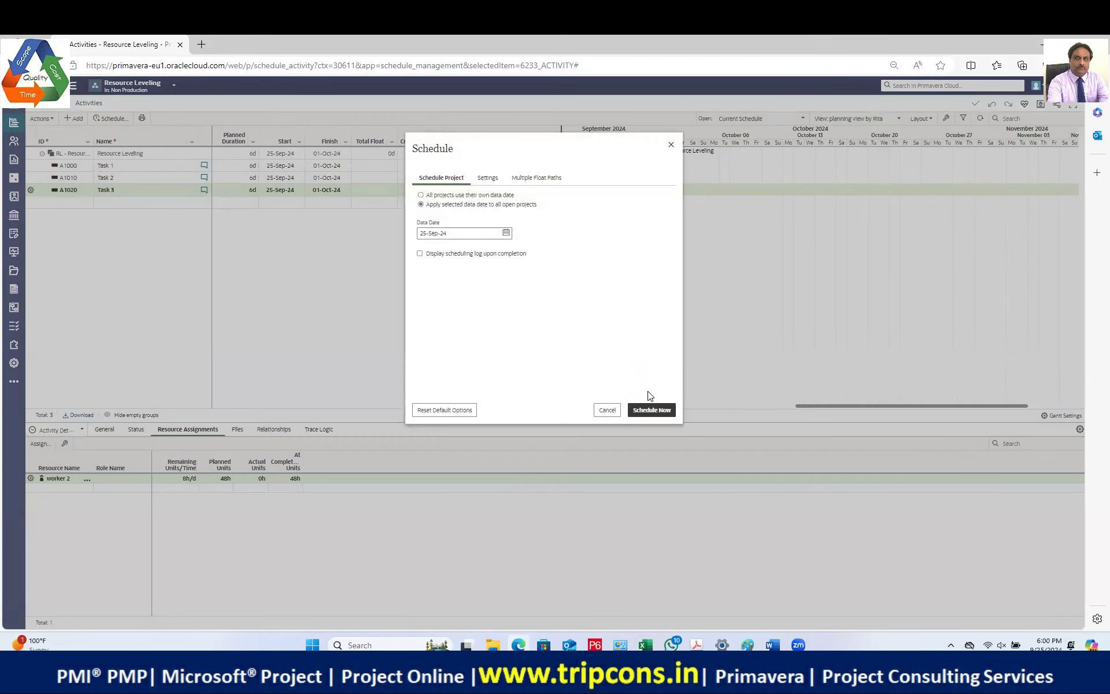
click(658, 409)
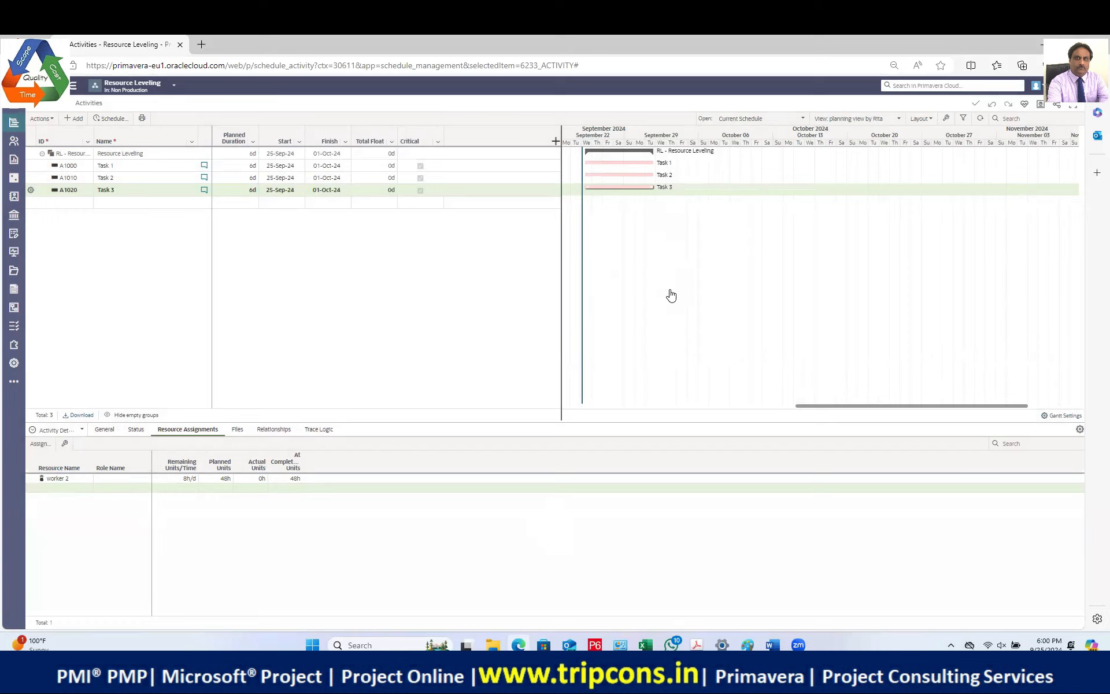
Step: Switch the lower panel to Project Usage and view Resource Usage as a time-phased table
click(145, 167)
click(74, 434)
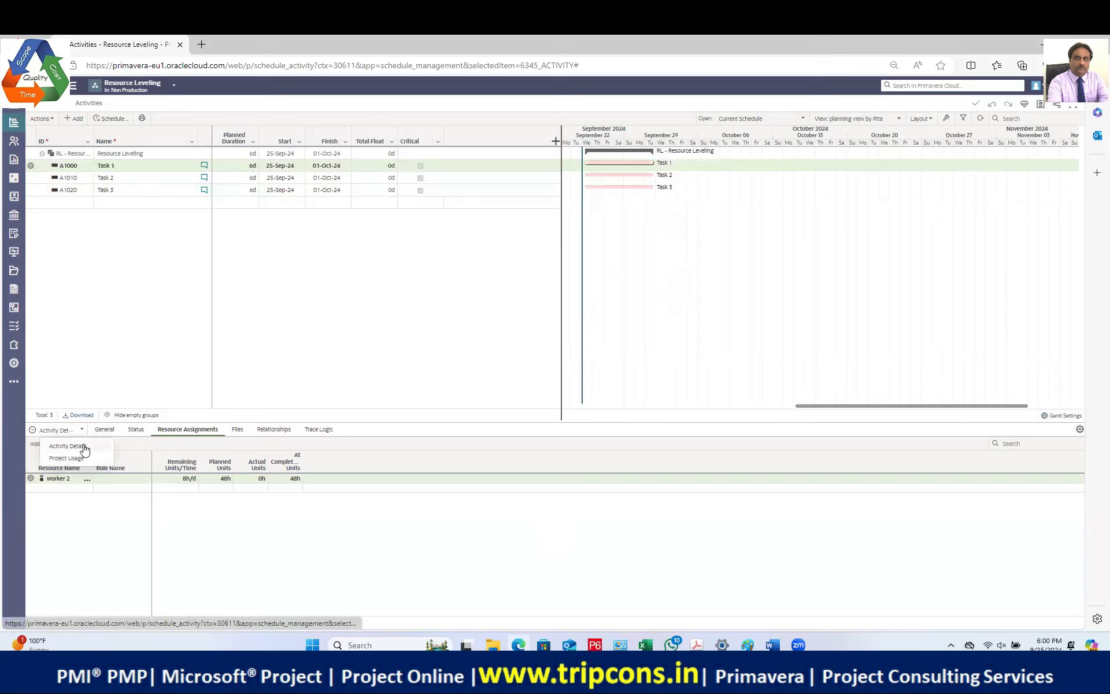
click(82, 457)
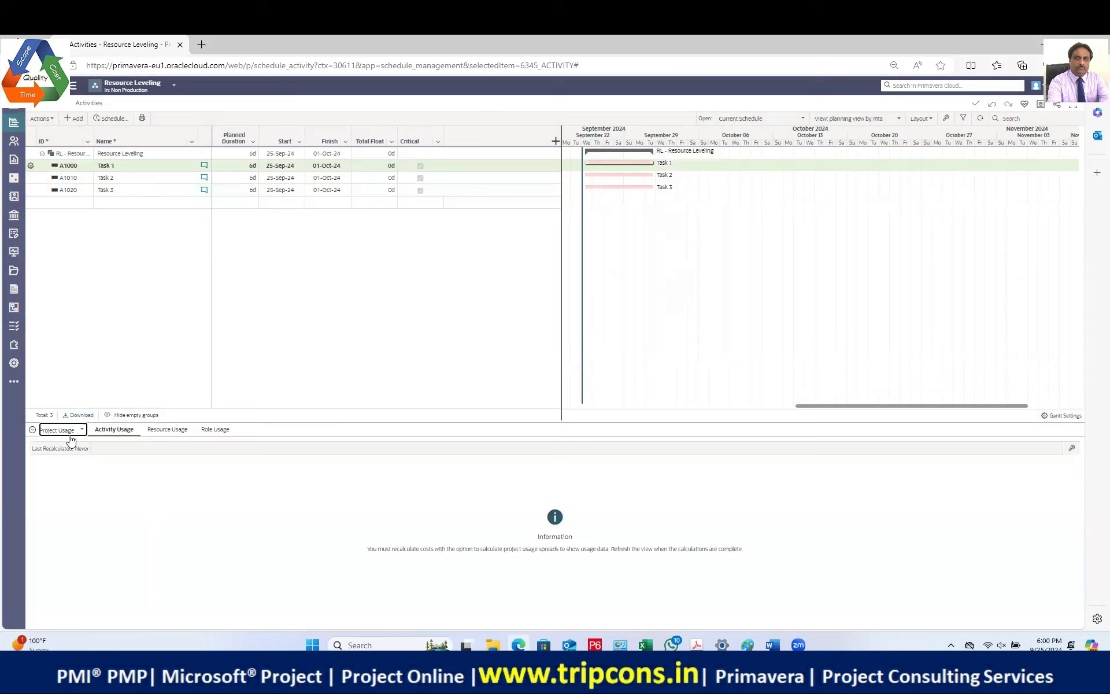
click(171, 429)
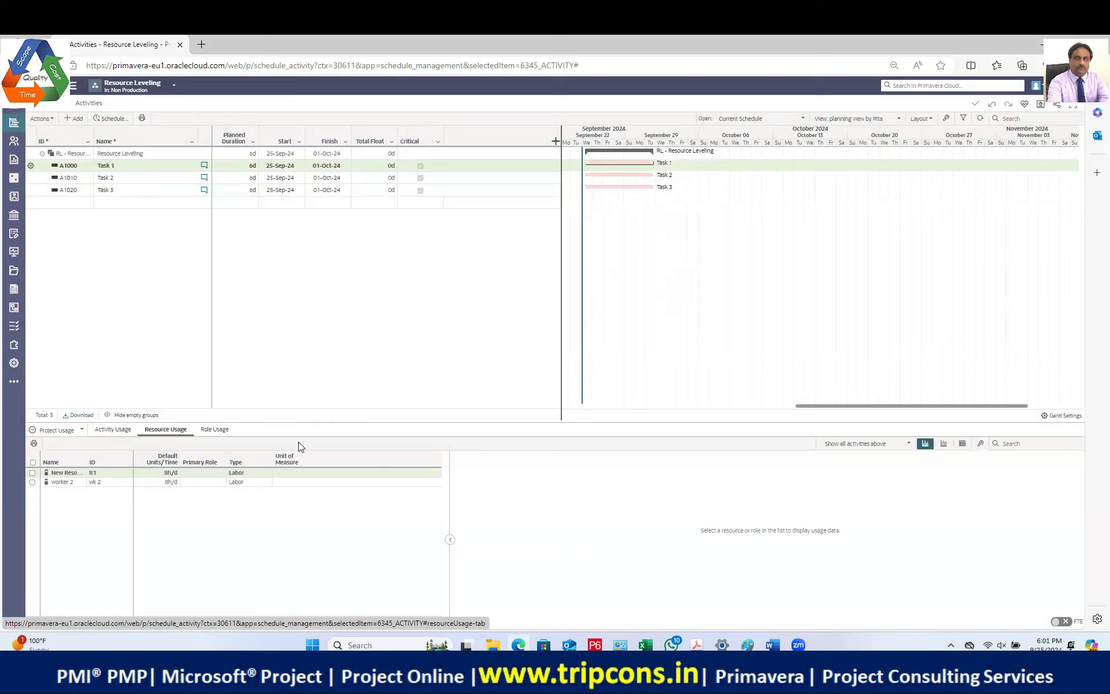
click(943, 443)
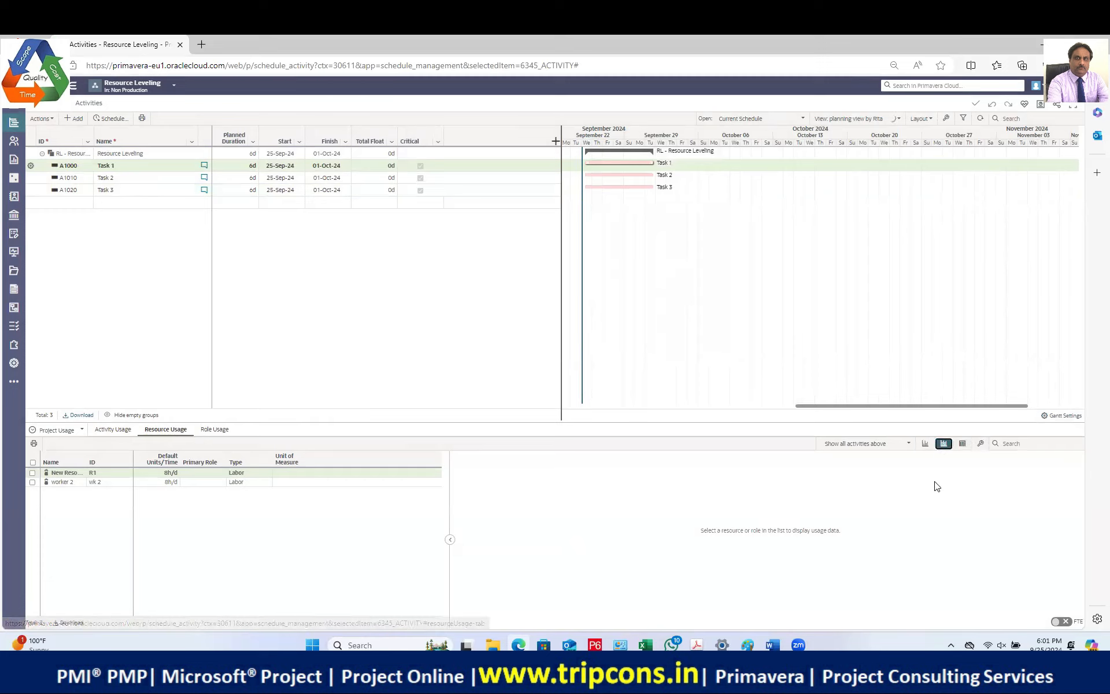
click(962, 444)
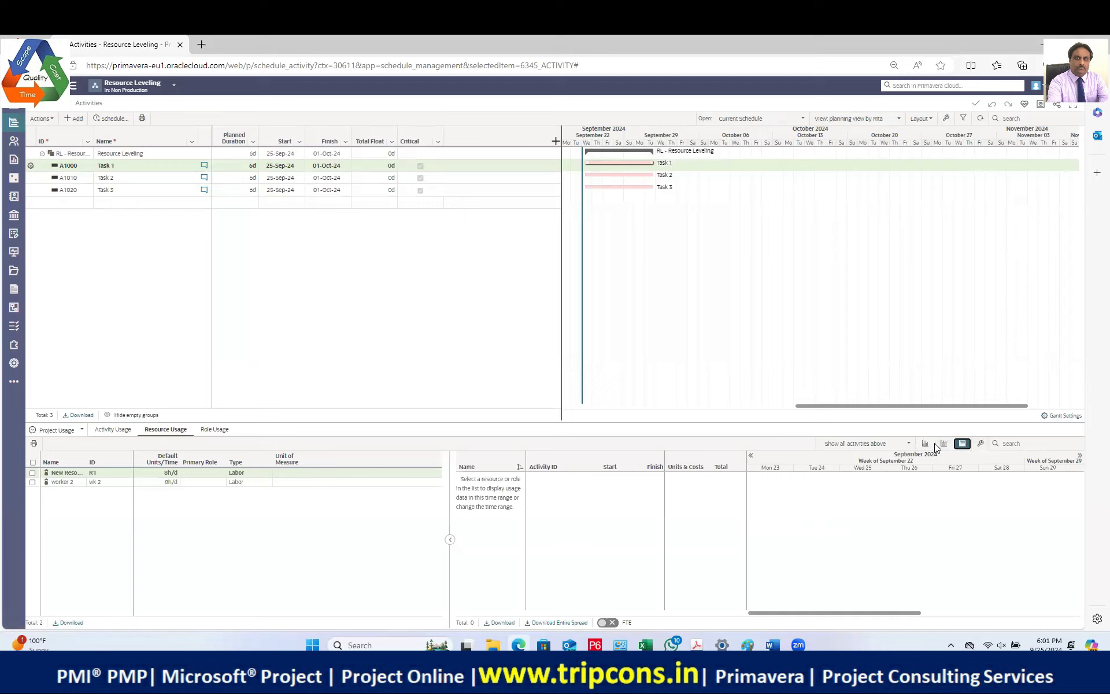
Step: Inspect worker 2's usage for Task 1 and Task 2, then return to the histogram
click(613, 174)
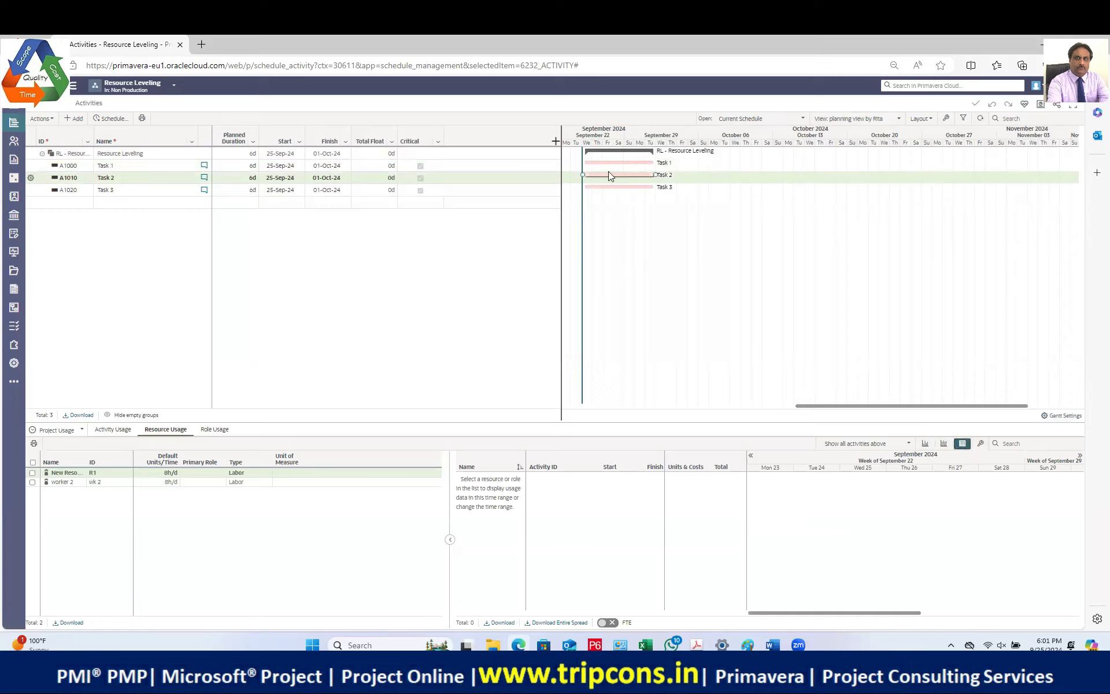
click(139, 165)
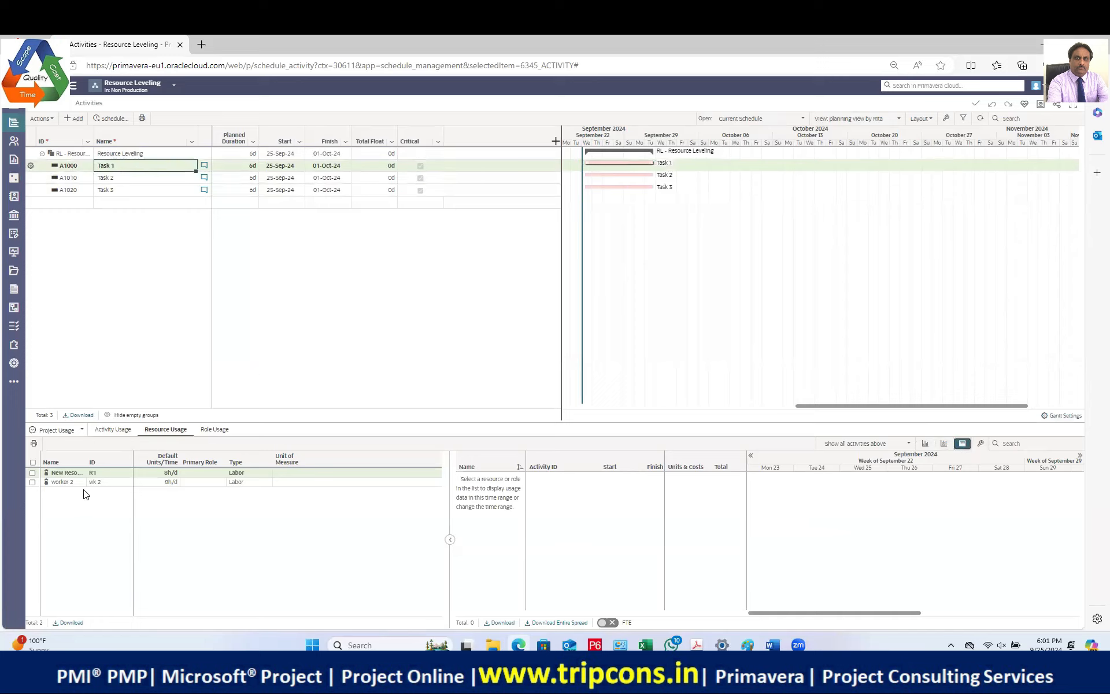
click(102, 484)
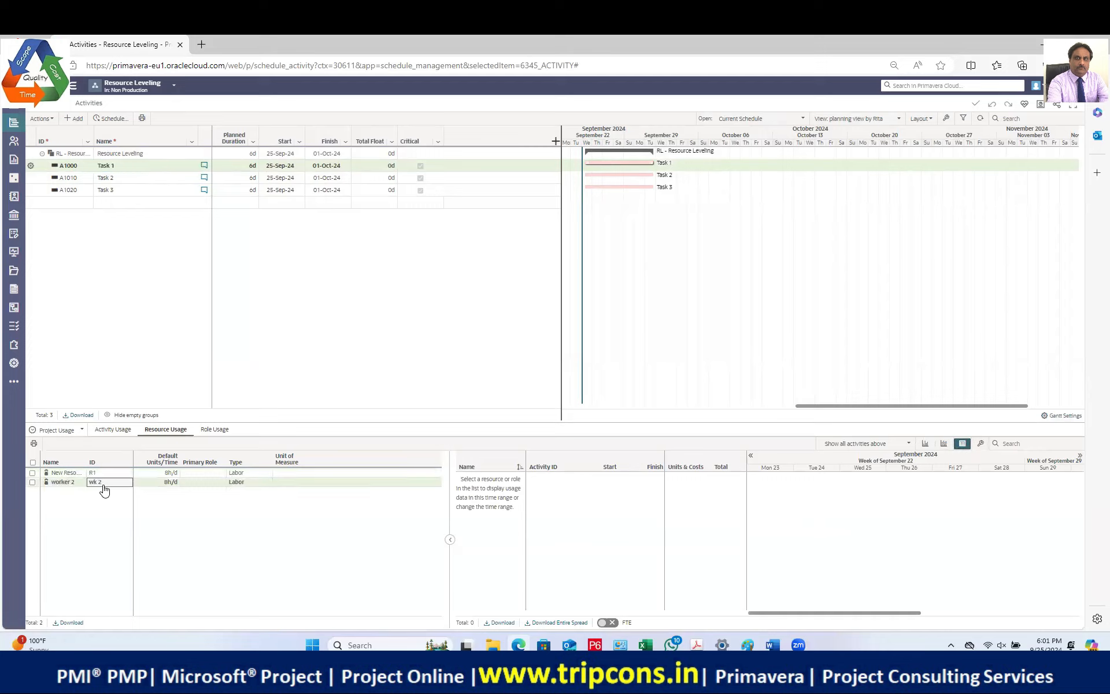
click(116, 182)
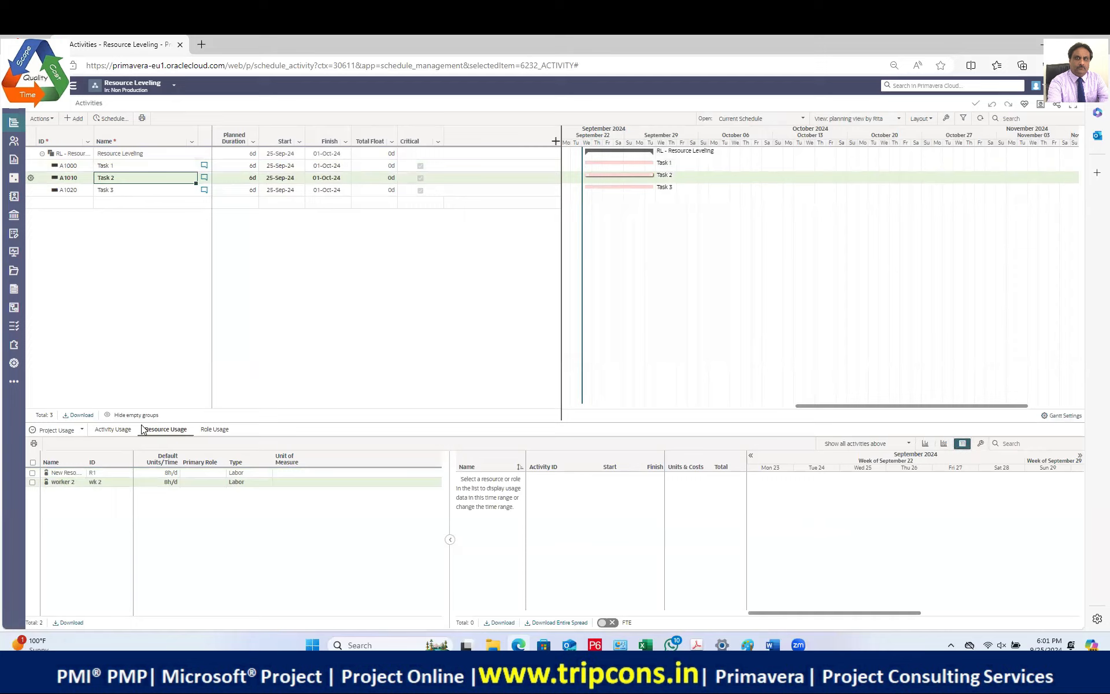
click(99, 484)
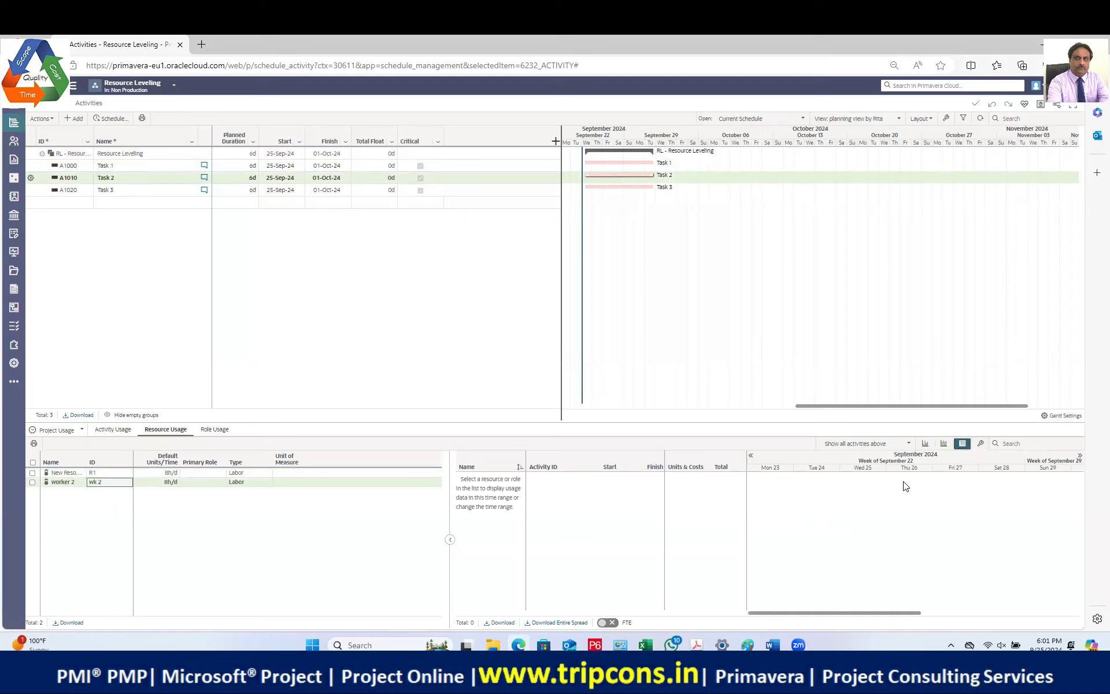
click(926, 444)
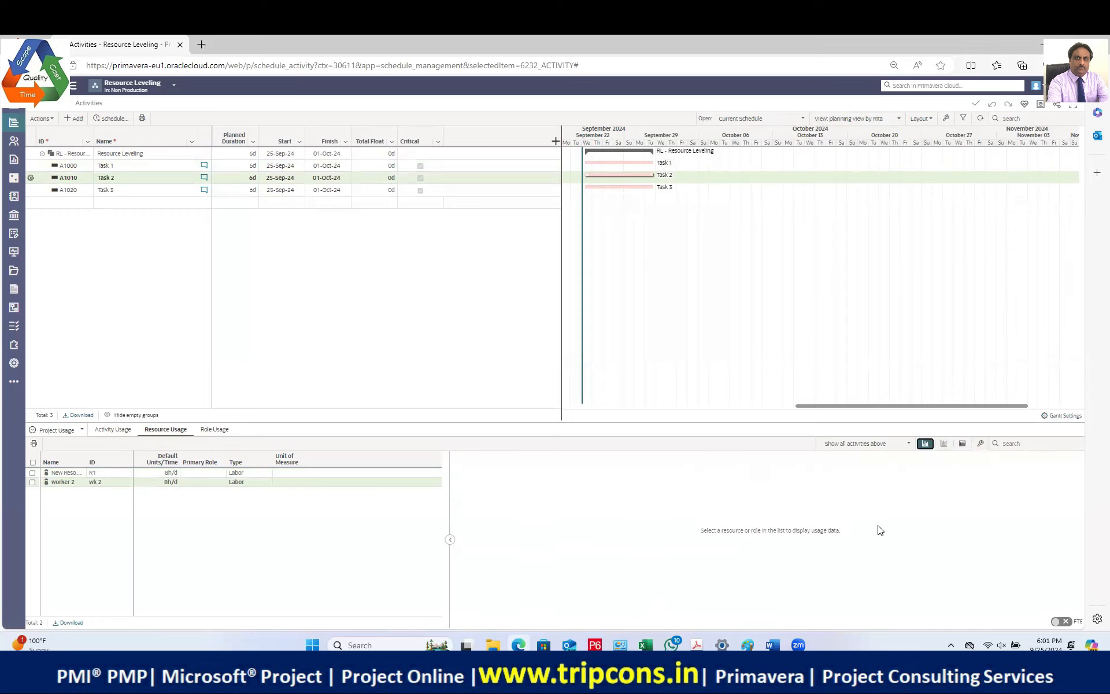
Step: Try the activity filters (selected activities, time period, all activities), then switch to Activity Usage
click(865, 449)
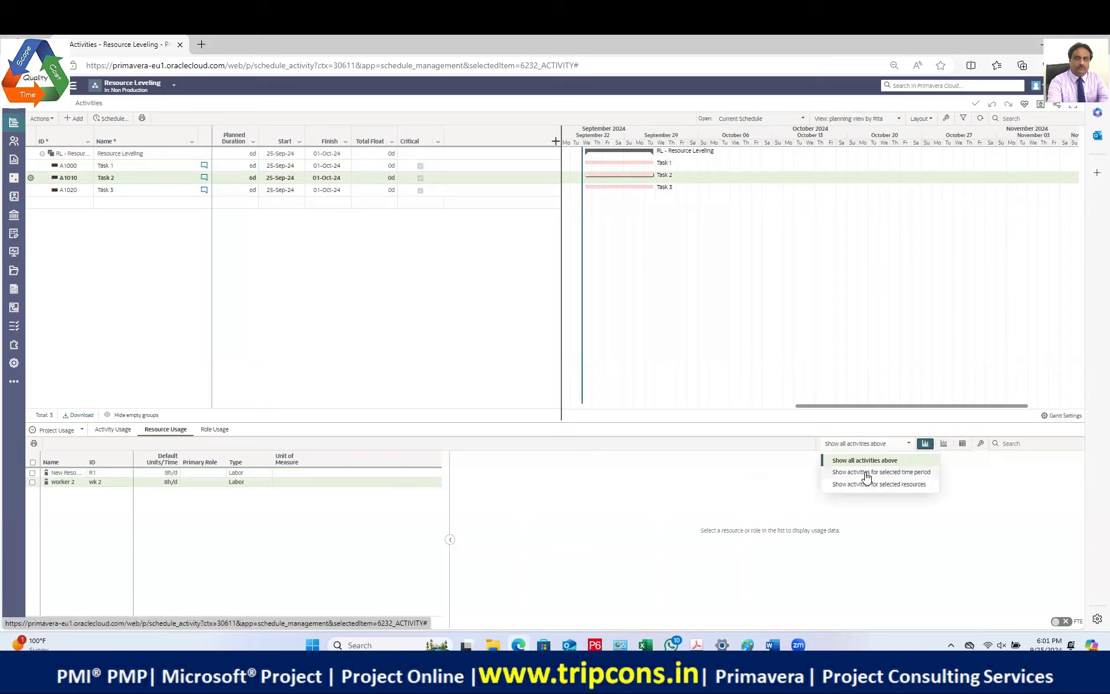
click(844, 486)
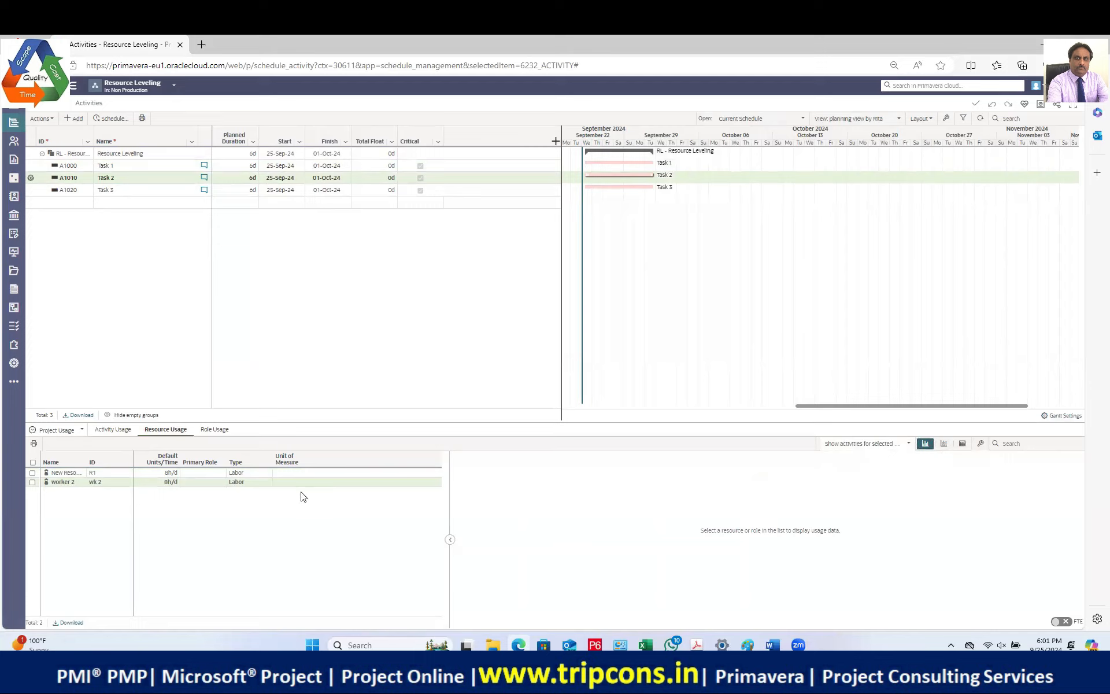
click(107, 483)
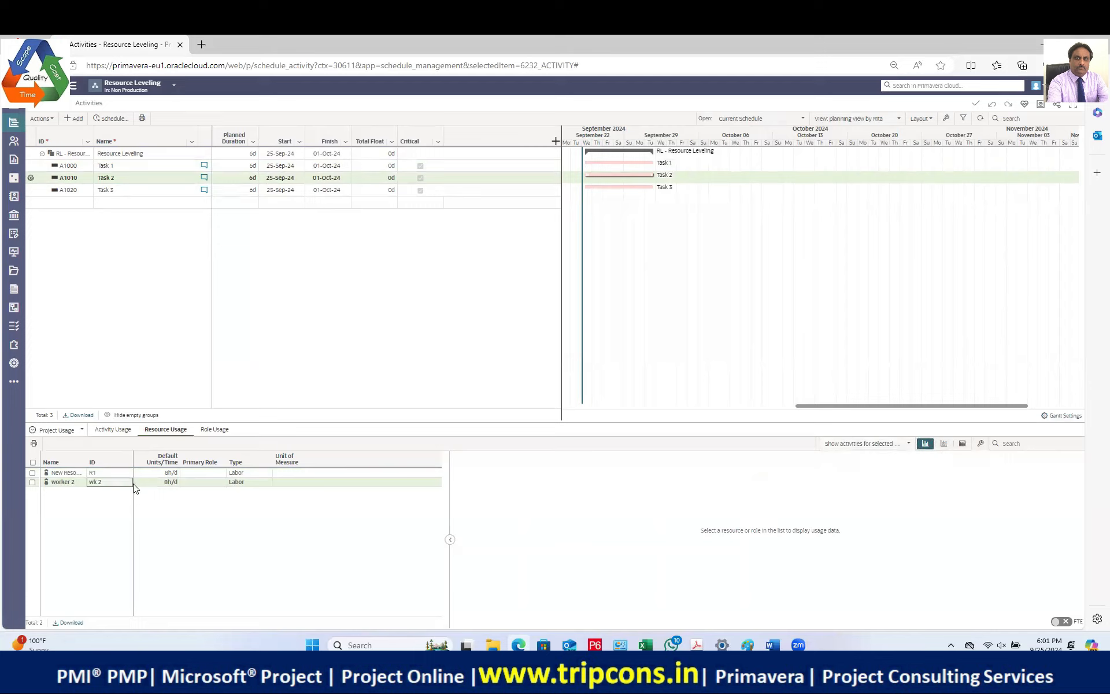
click(905, 449)
click(886, 473)
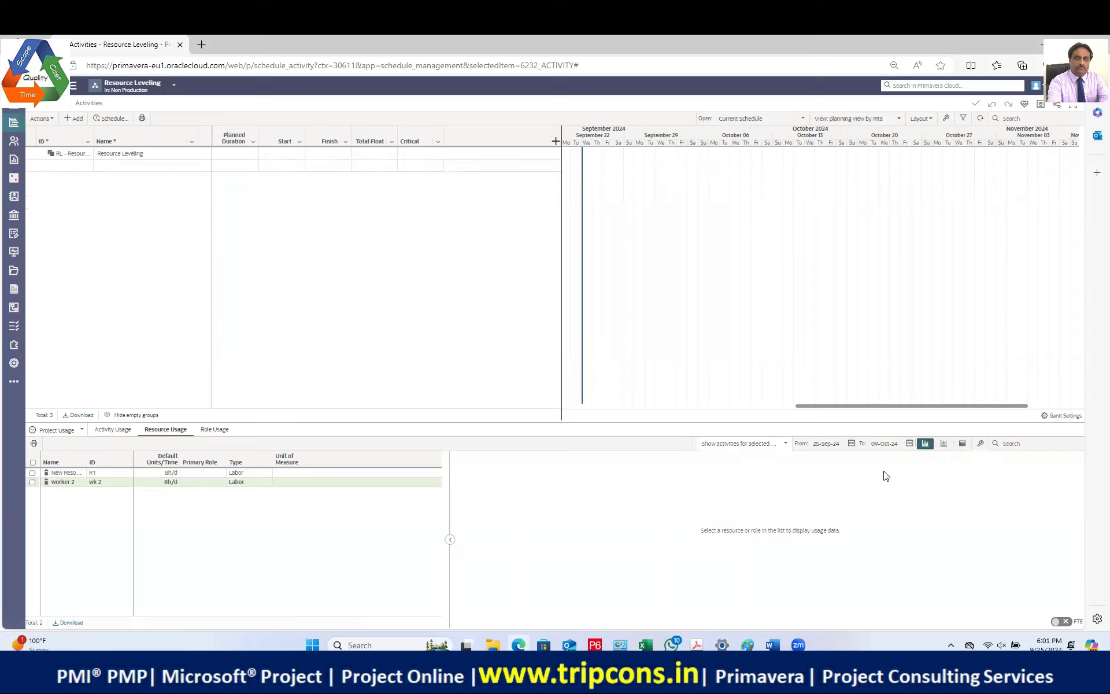
click(144, 152)
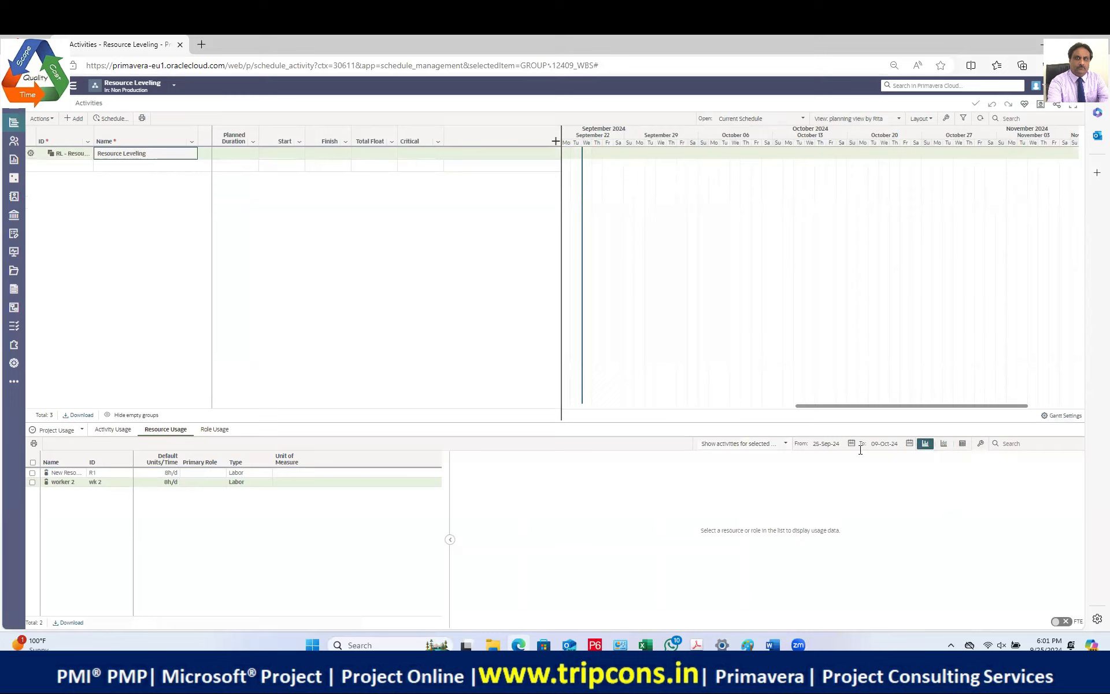
click(778, 446)
click(739, 460)
click(141, 173)
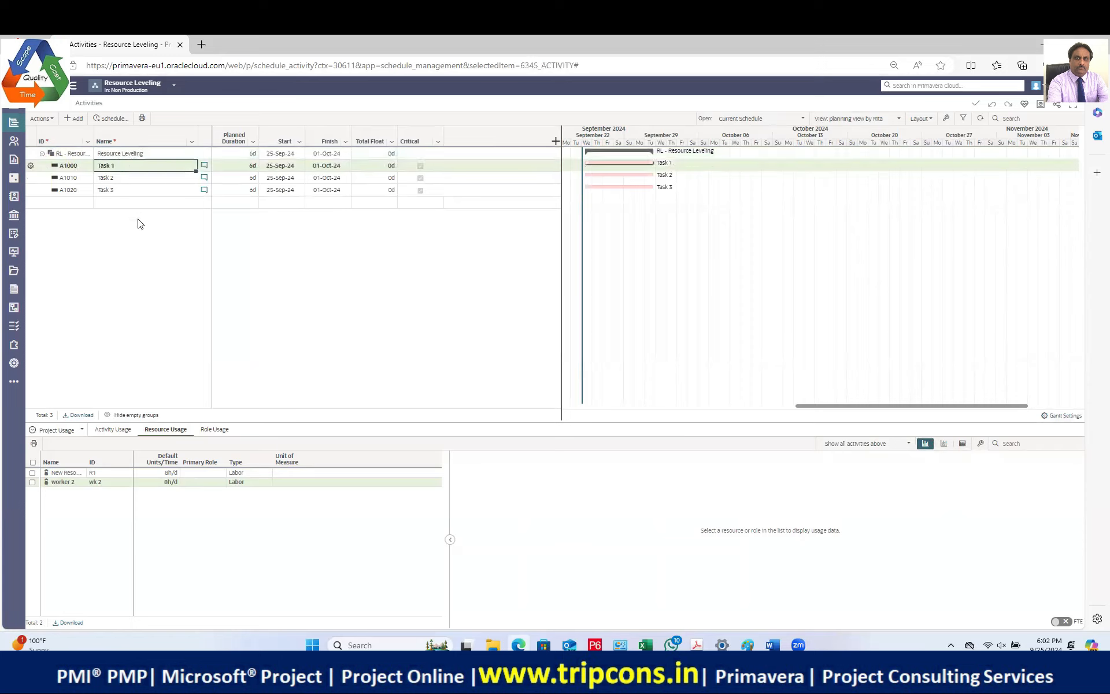
click(125, 434)
Step: Set the usage histogram to display units with Period Actual shown as bars
click(1070, 449)
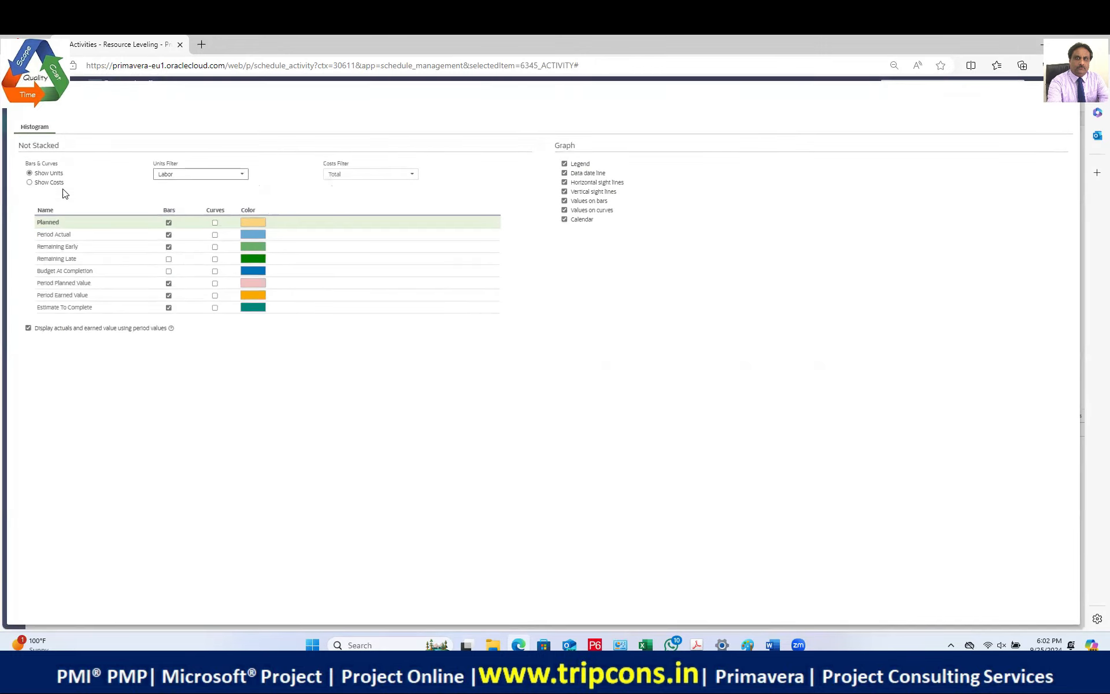
click(53, 173)
click(168, 234)
Step: Close the histogram settings, check Role Usage, then go to the project's Resource List
click(1065, 102)
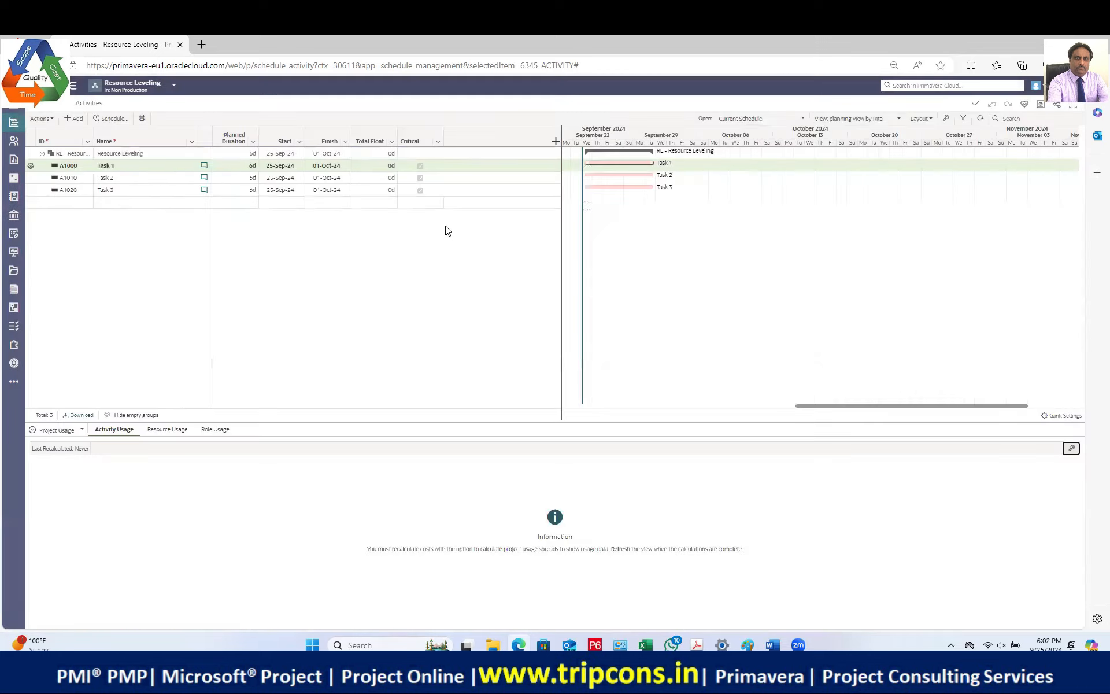
click(215, 429)
click(62, 430)
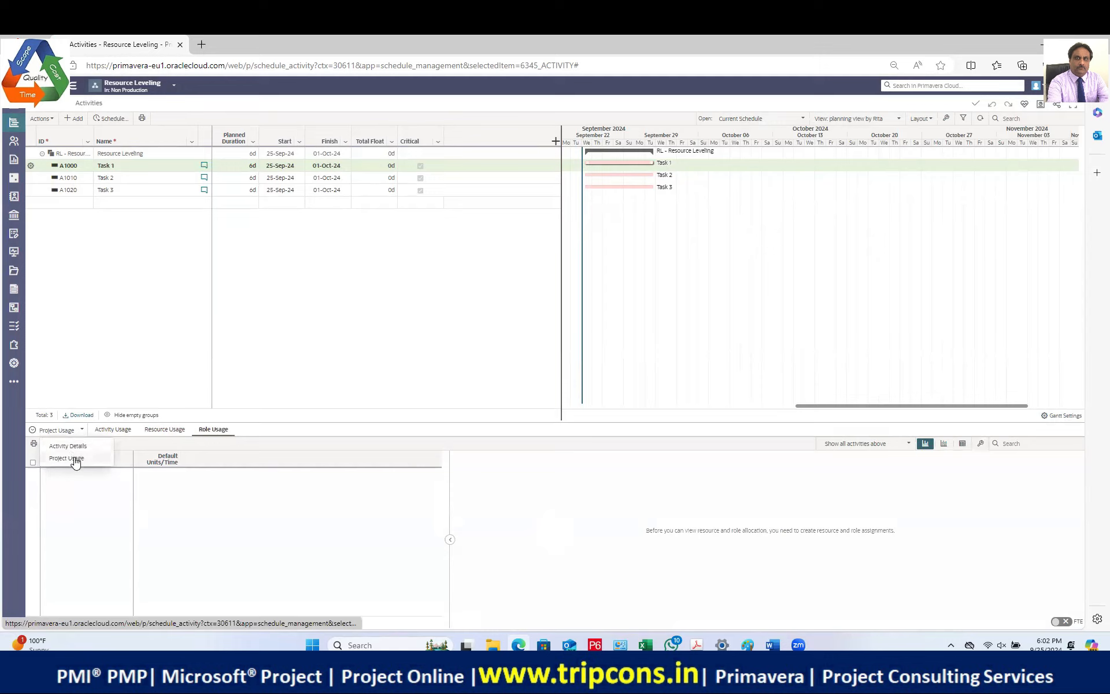
click(73, 459)
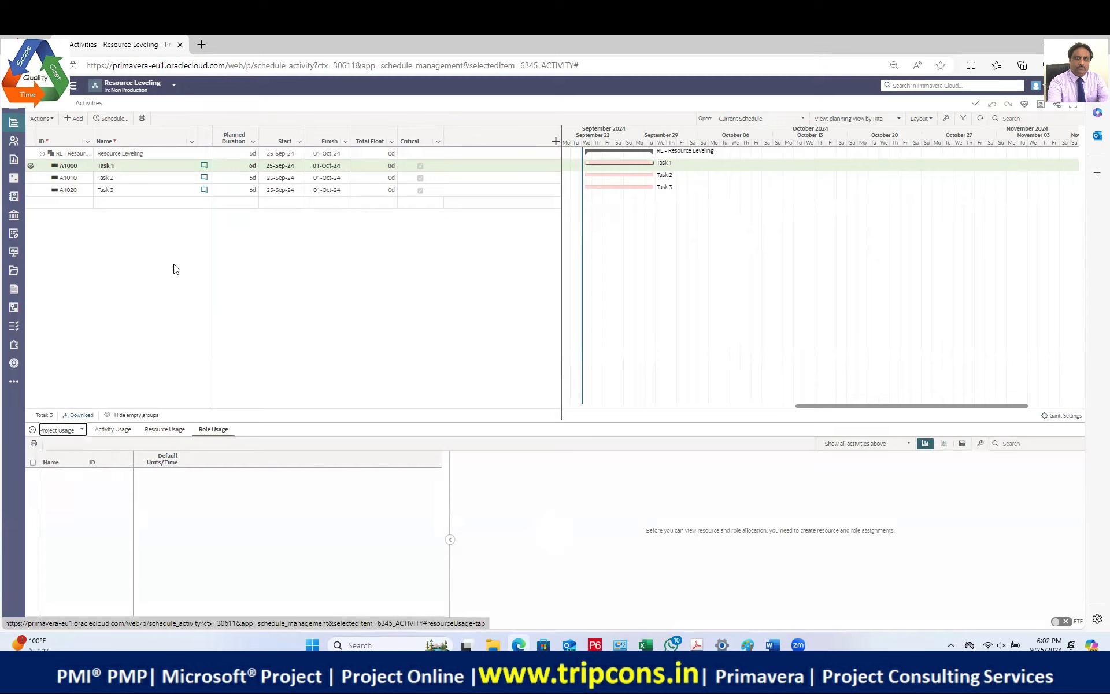
click(128, 180)
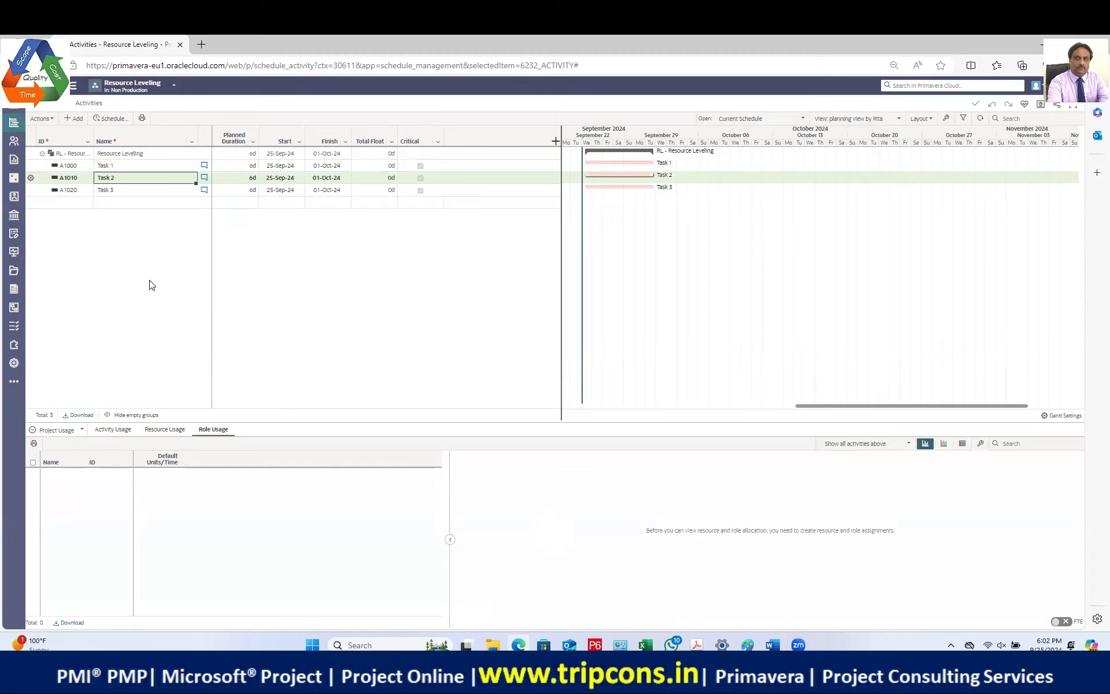
click(15, 143)
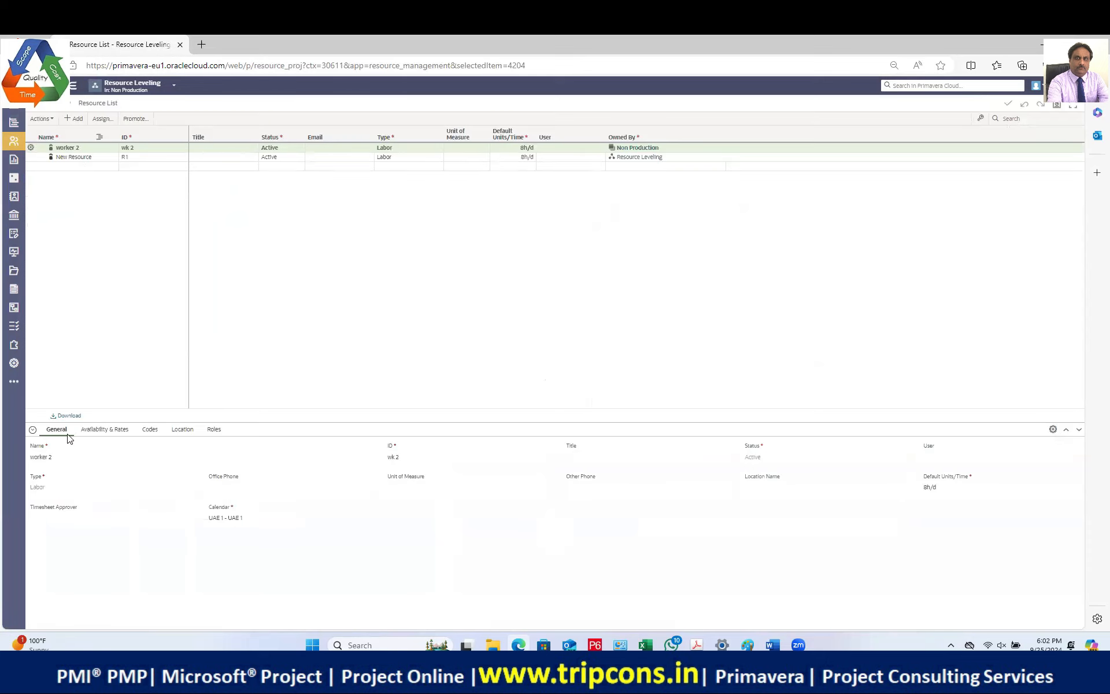
Step: Open worker 2's details, showing 8h/d max units from 25-Sep-24 at AED10.00/h
click(32, 430)
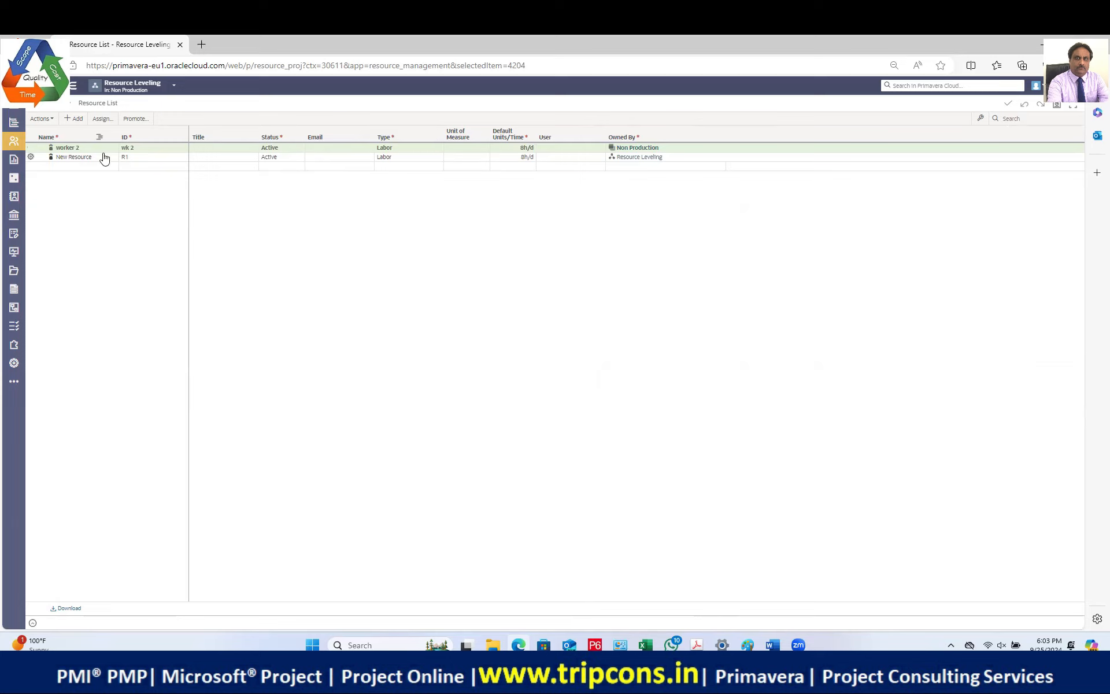
click(81, 157)
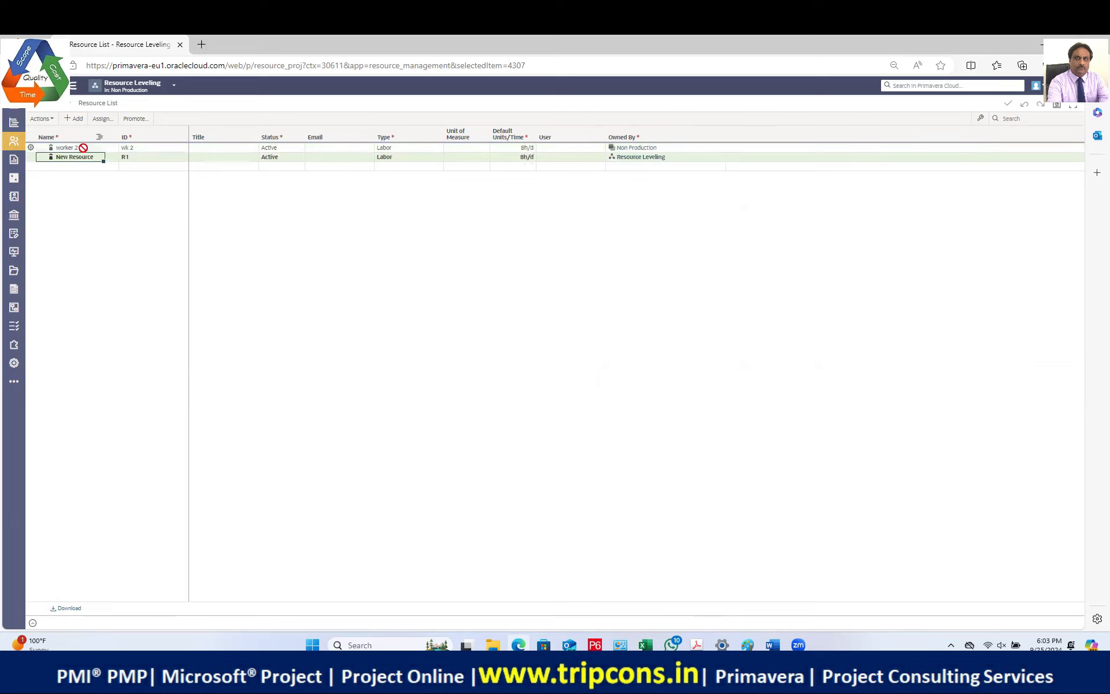
click(83, 148)
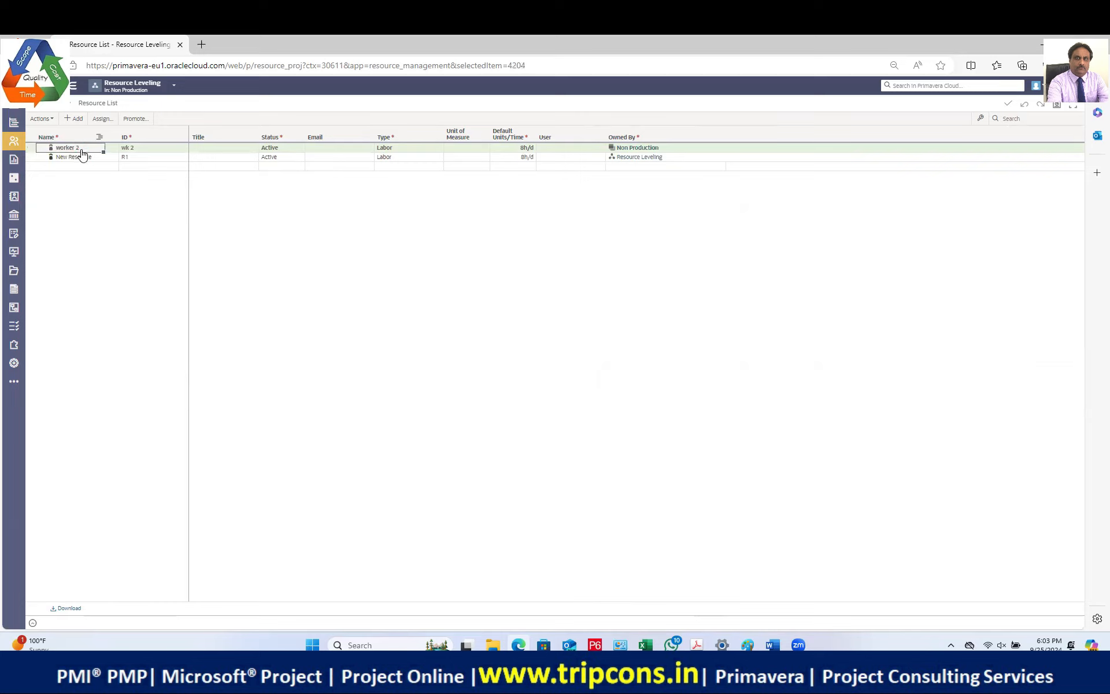
right_click(78, 147)
click(246, 270)
mouse_move(14, 146)
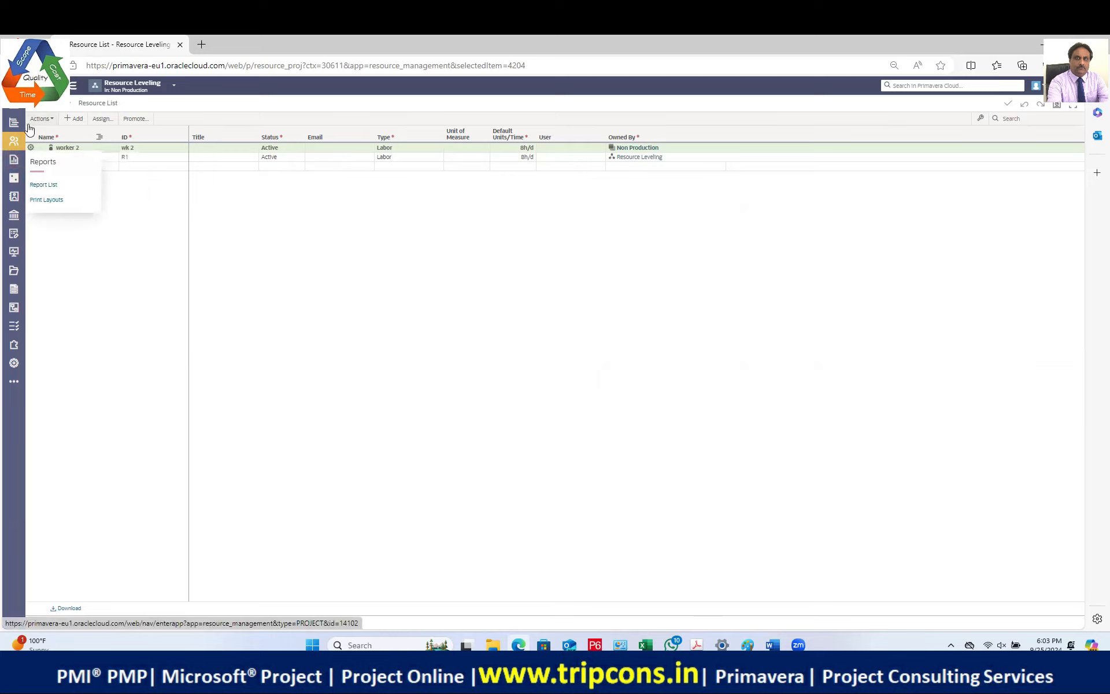
click(46, 120)
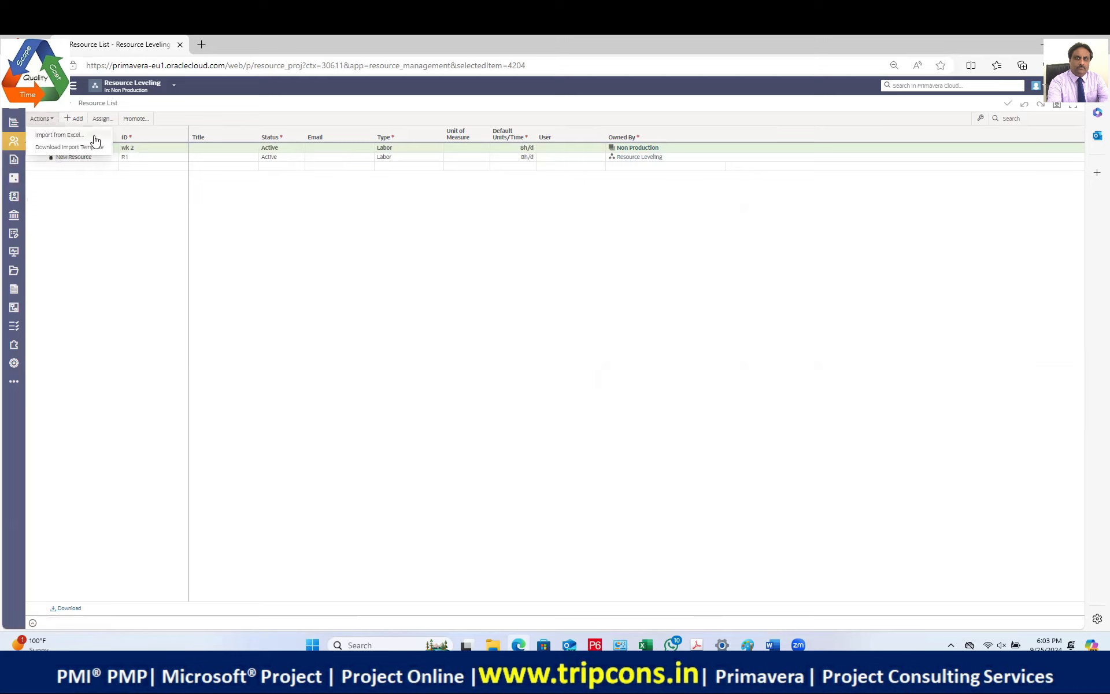
click(32, 622)
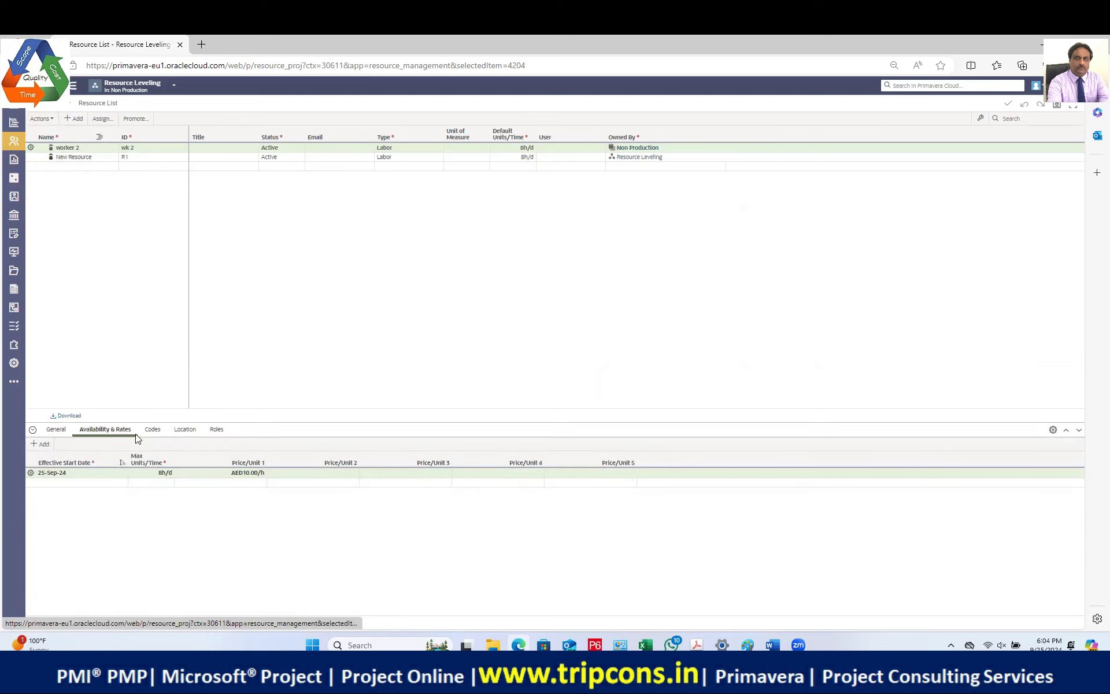
click(56, 429)
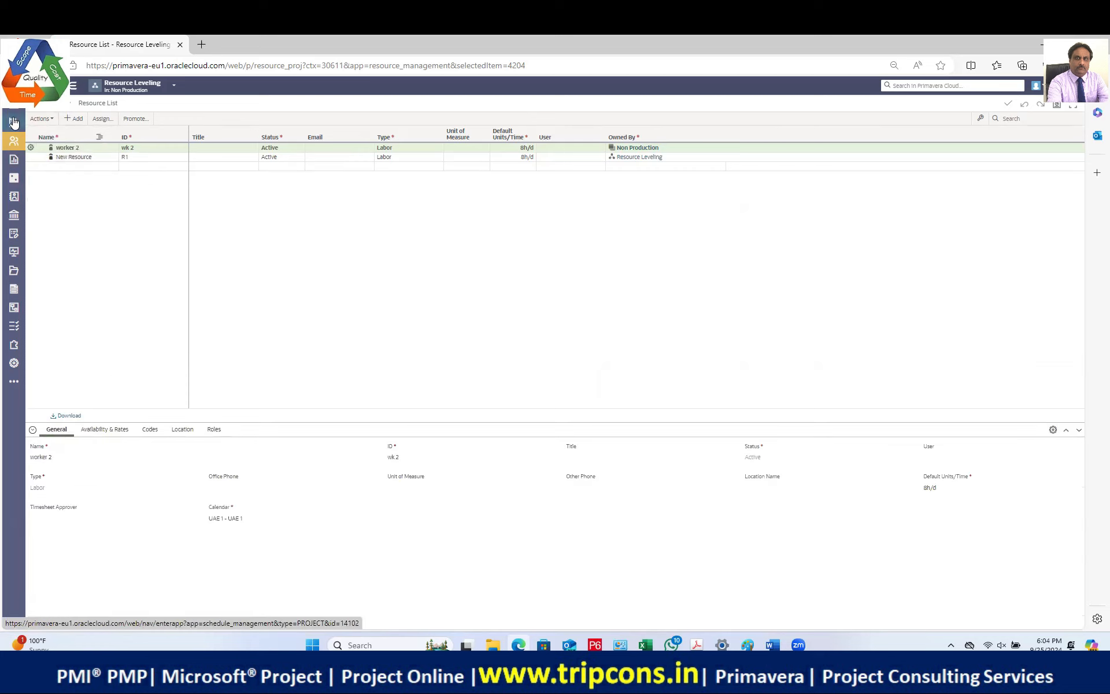
Step: Switch to the Software Development project and open its Activities page
click(173, 85)
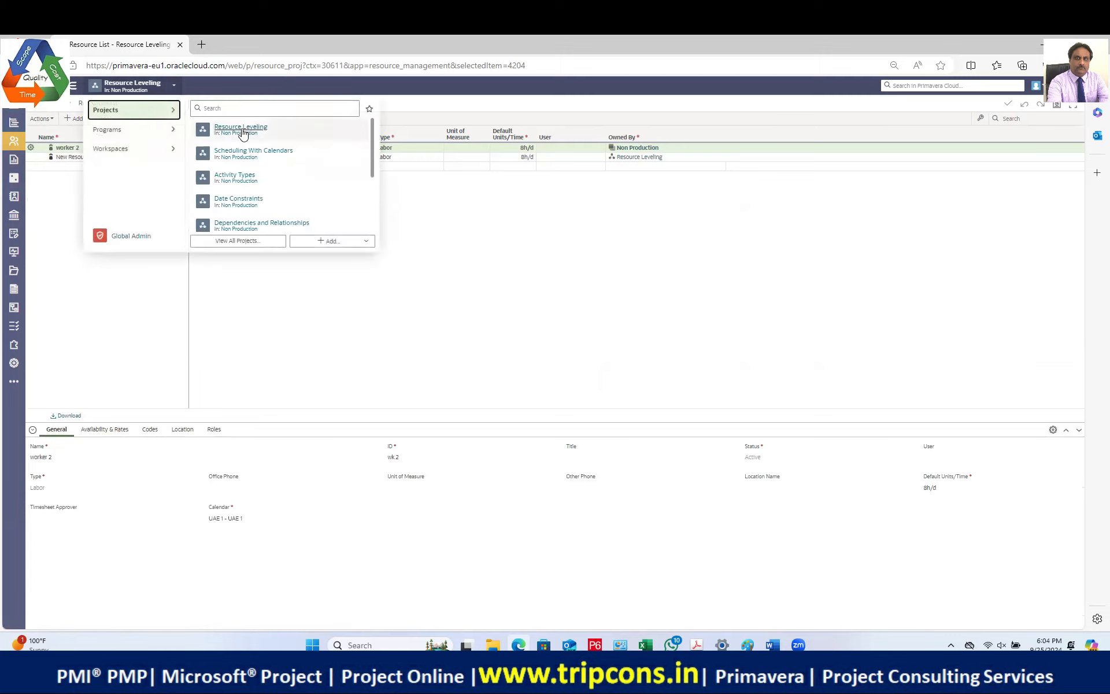
scroll(314, 198, down, 3)
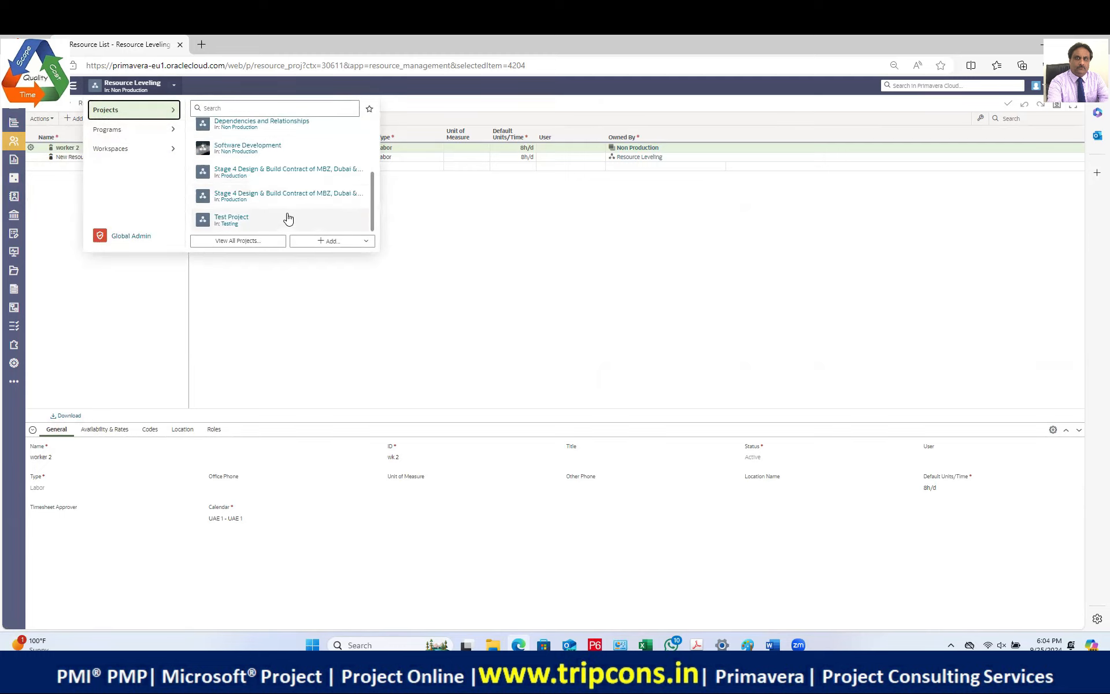
click(253, 147)
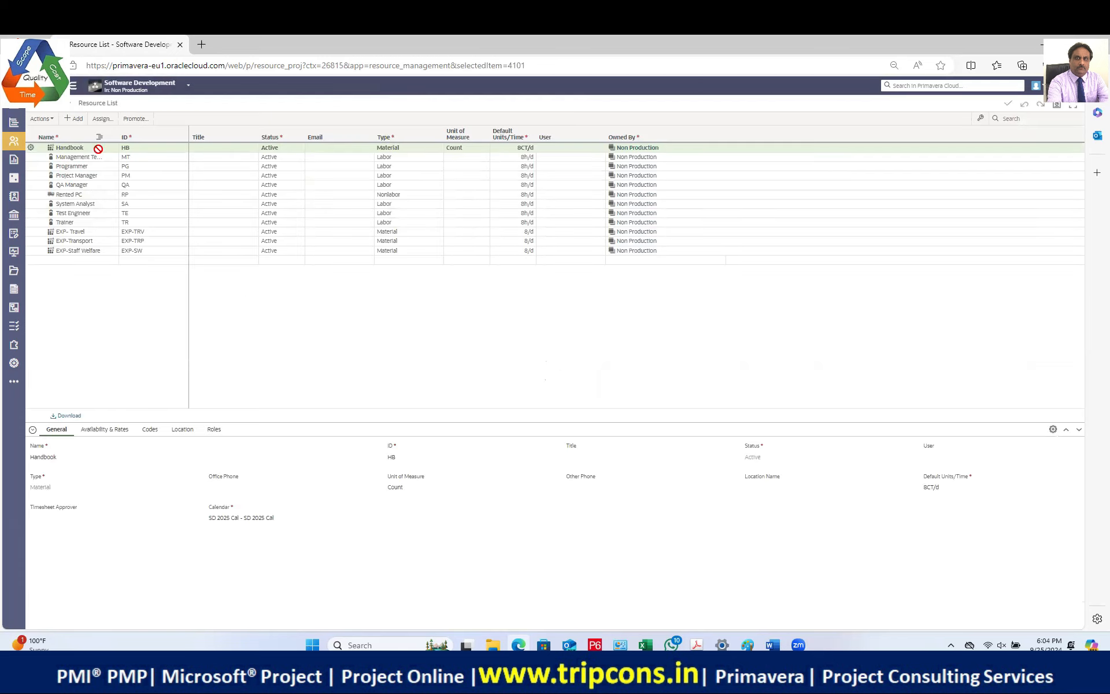
click(40, 148)
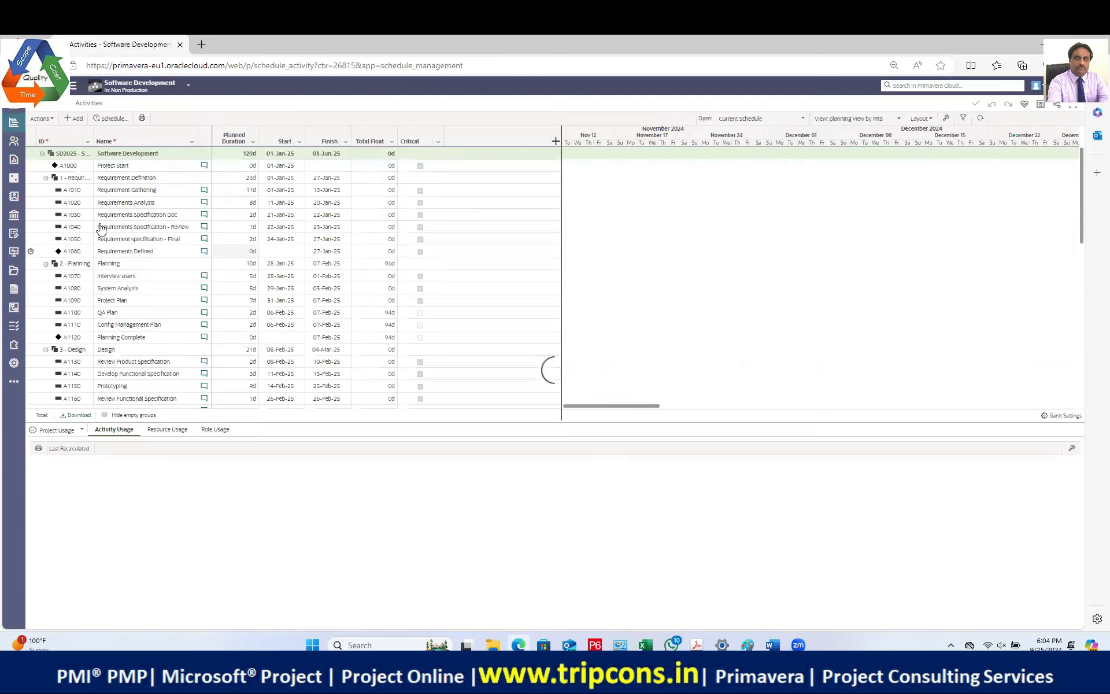
click(132, 189)
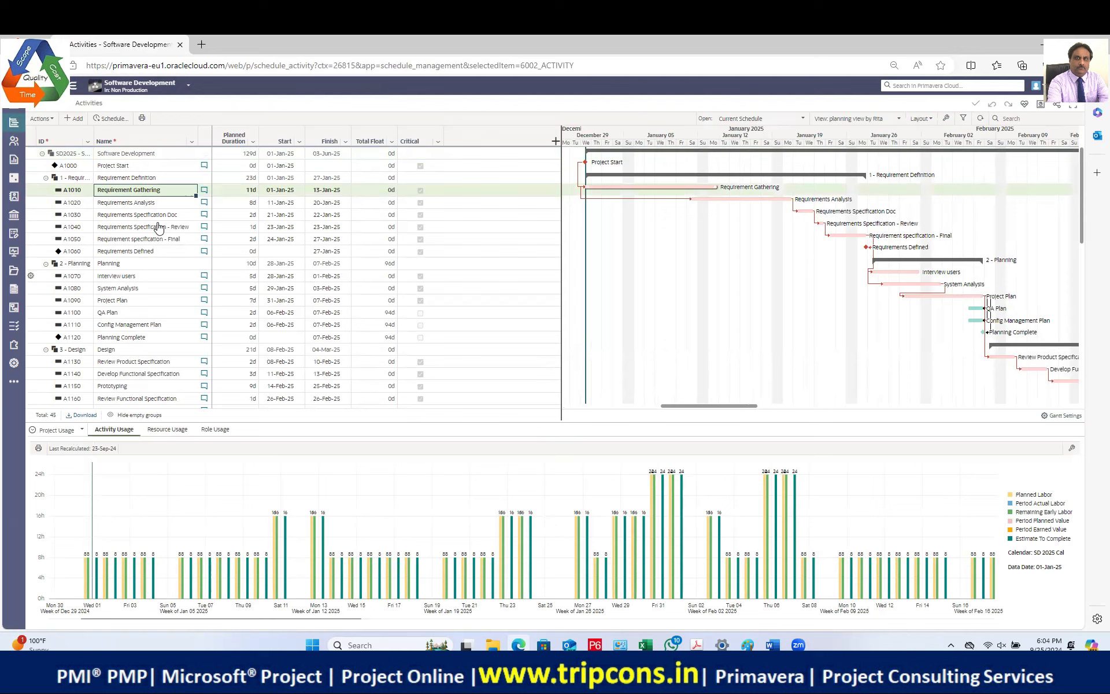
click(68, 434)
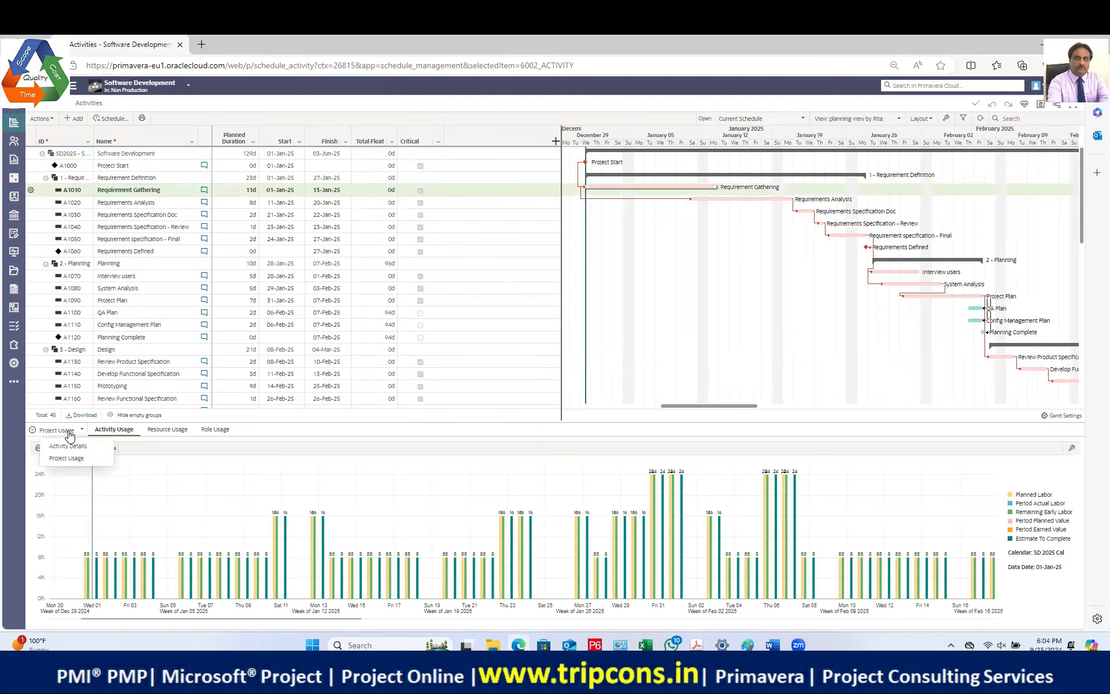
click(74, 447)
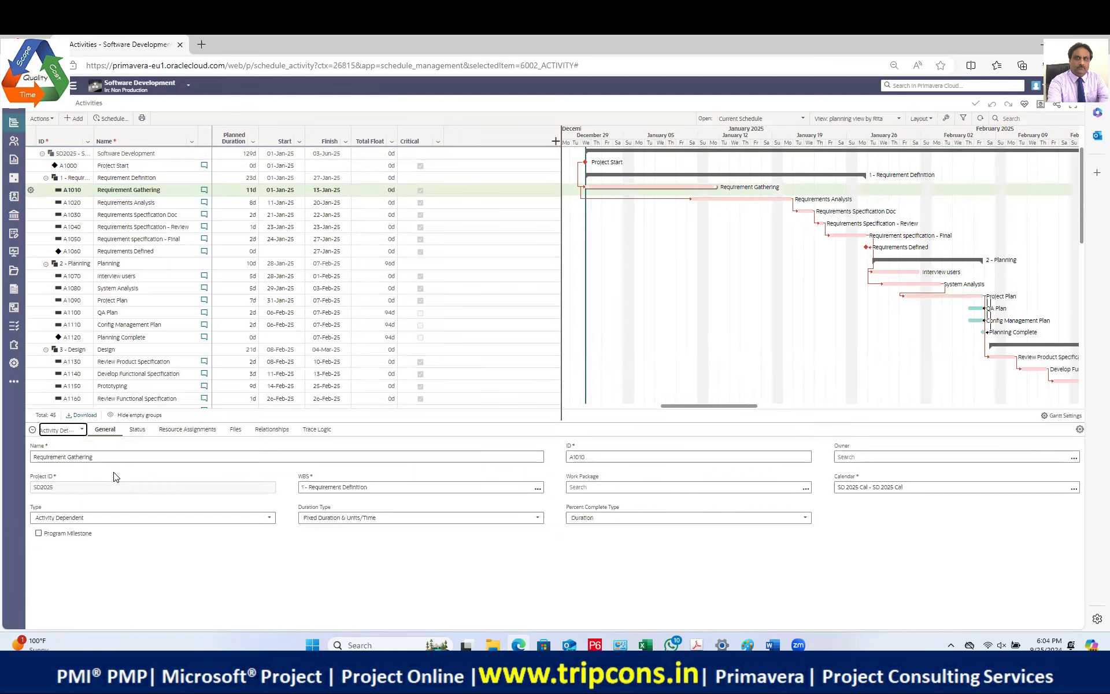
click(187, 429)
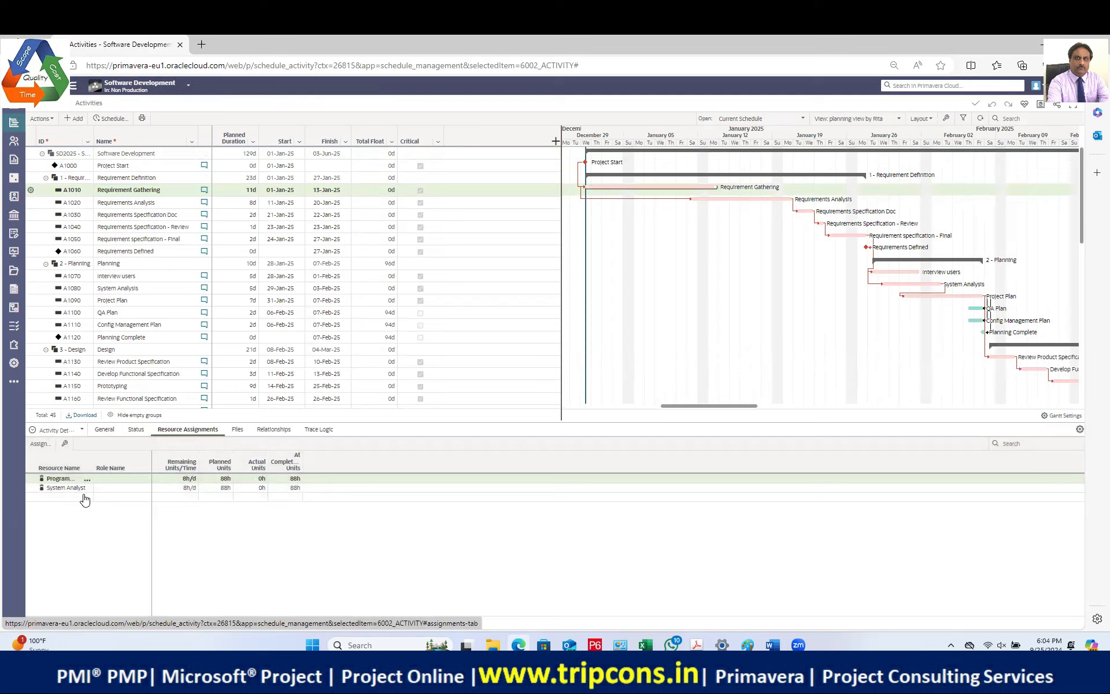
click(70, 432)
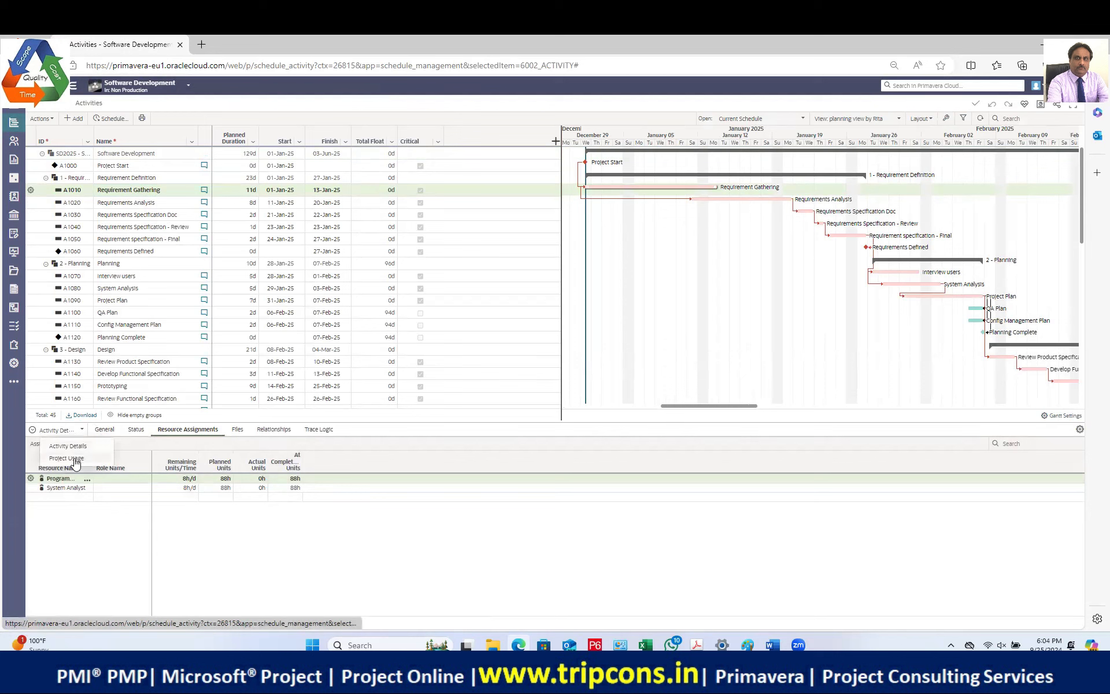
click(66, 457)
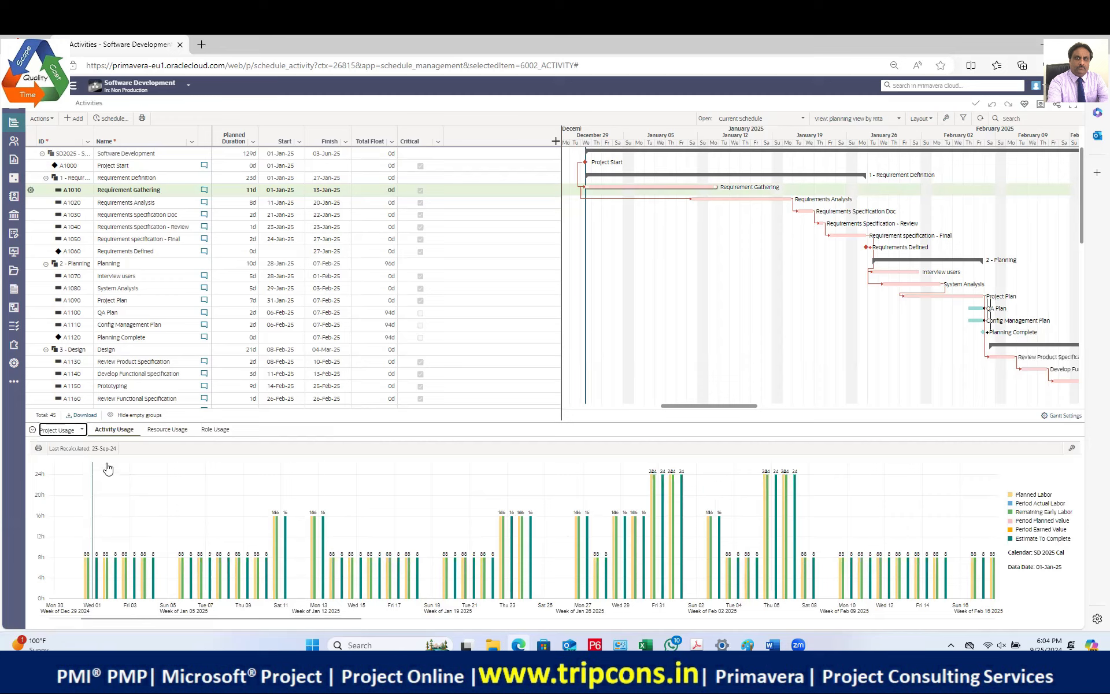
Step: Show Resource Usage and chart the System Analyst's histogram, widening the Gantt area
click(168, 429)
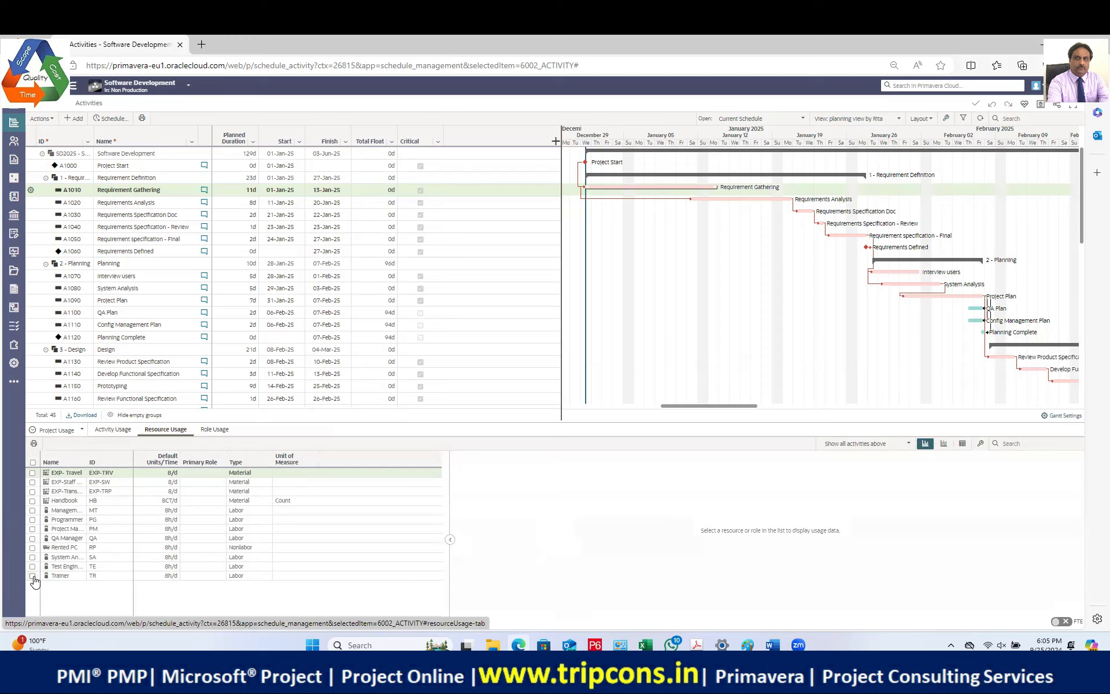
click(33, 557)
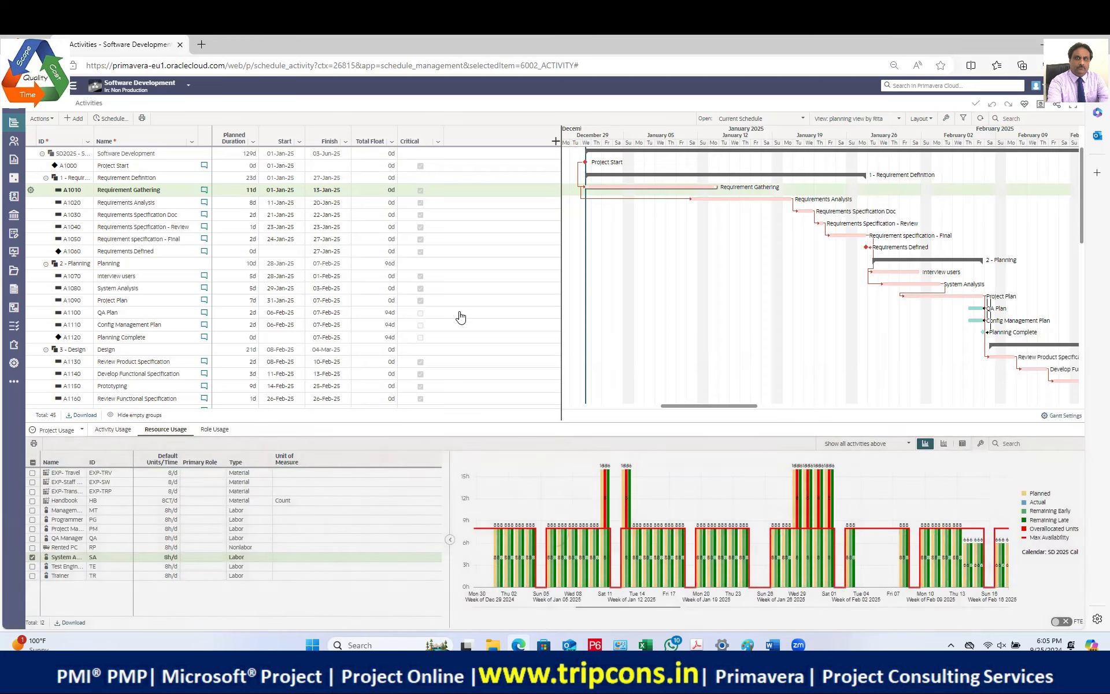
click(558, 263)
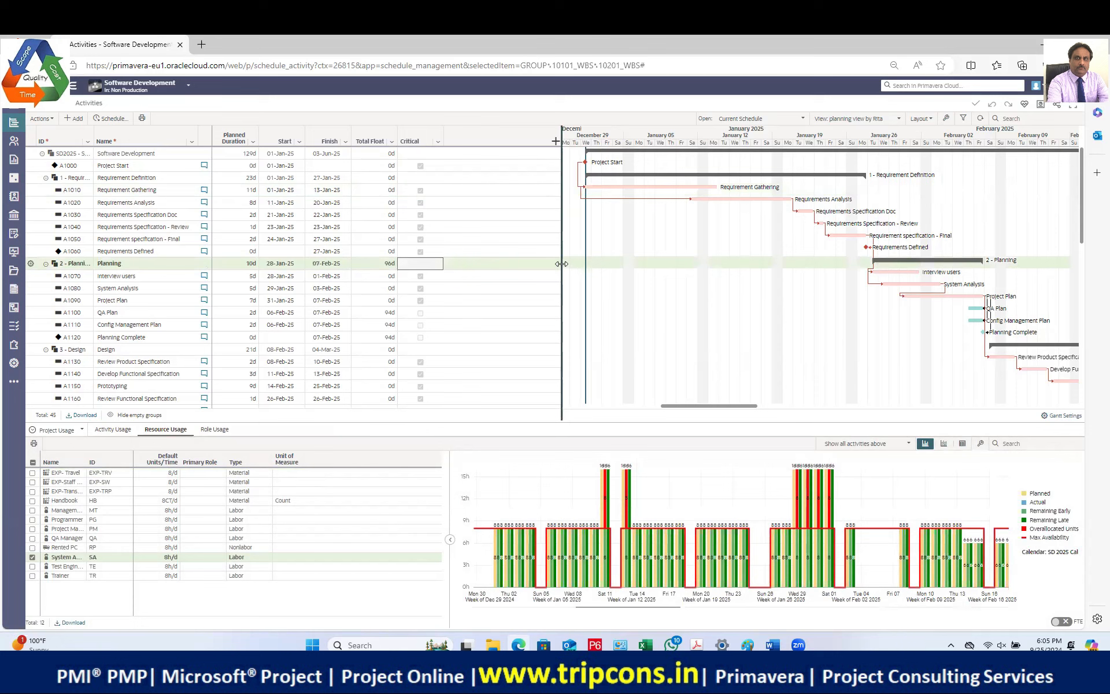
drag(562, 274, 504, 263)
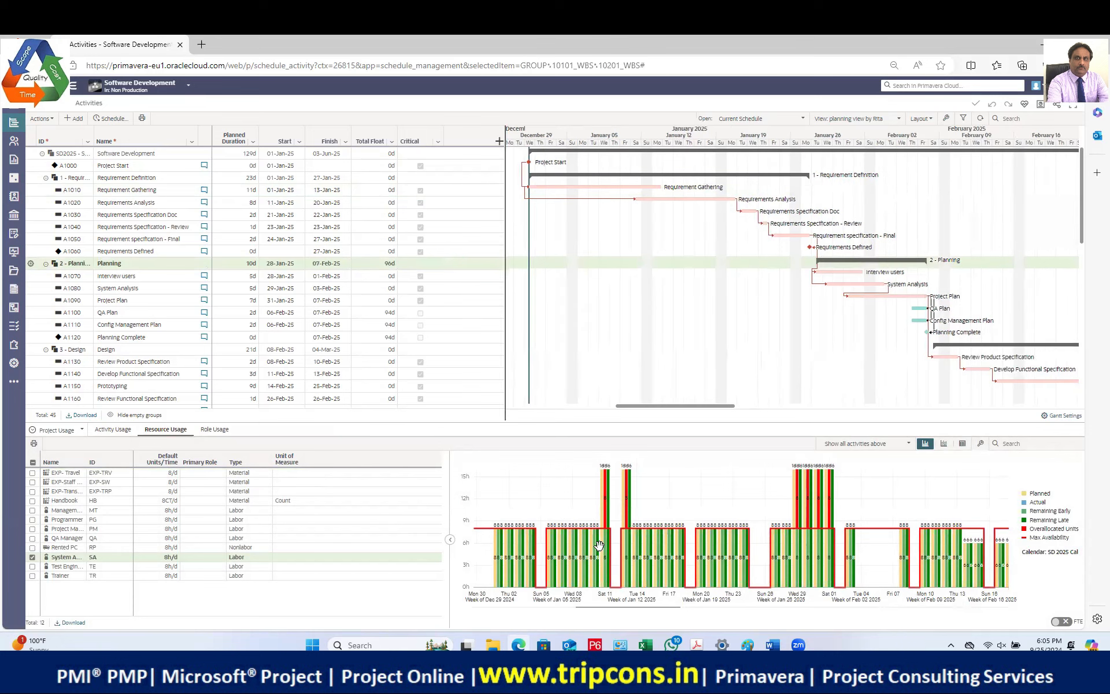
mouse_move(602, 540)
click(152, 193)
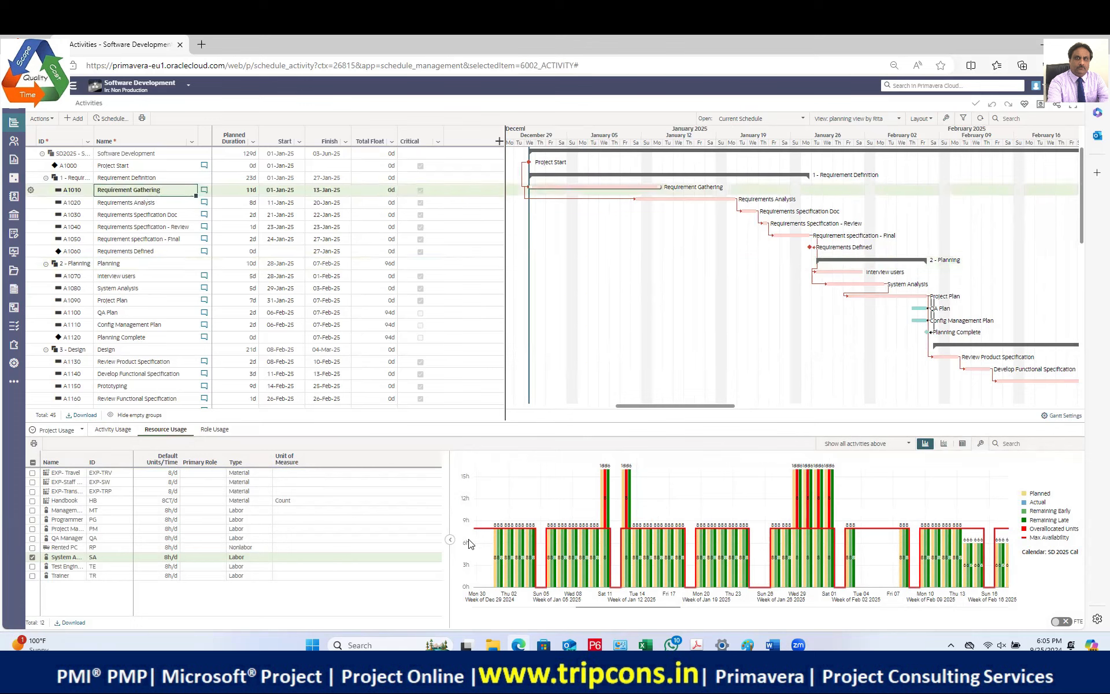
Step: Chart Test Engineer instead, review the May–June testing bars, then switch to Resource Leveling
click(32, 557)
click(32, 567)
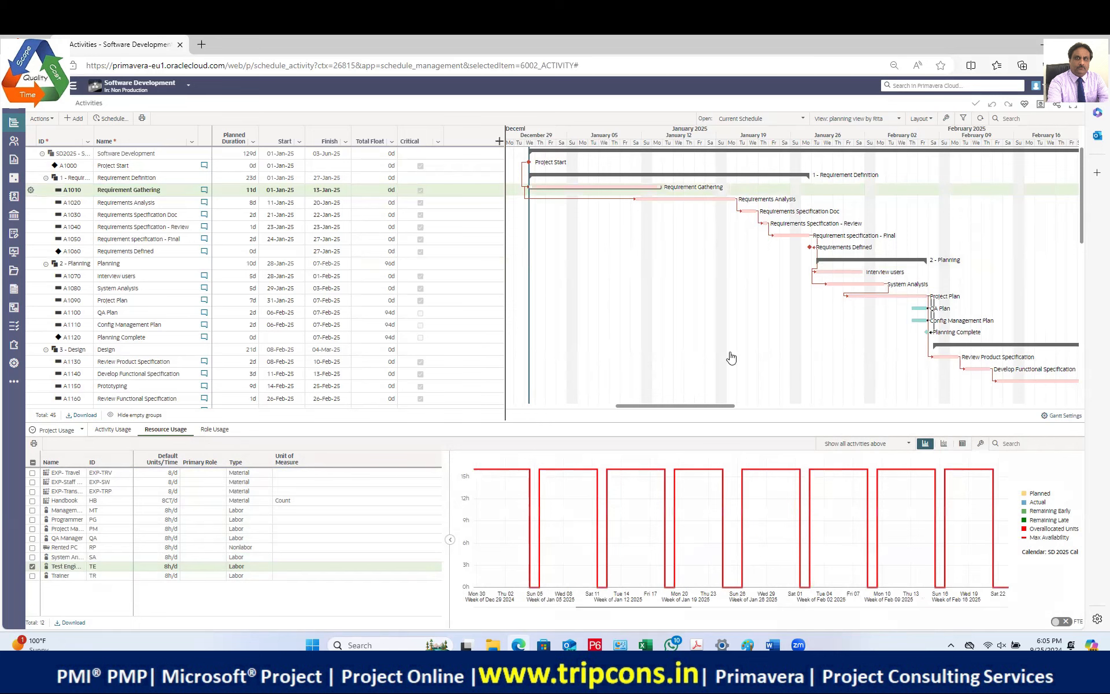
scroll(160, 321, down, 3)
scroll(160, 322, down, 5)
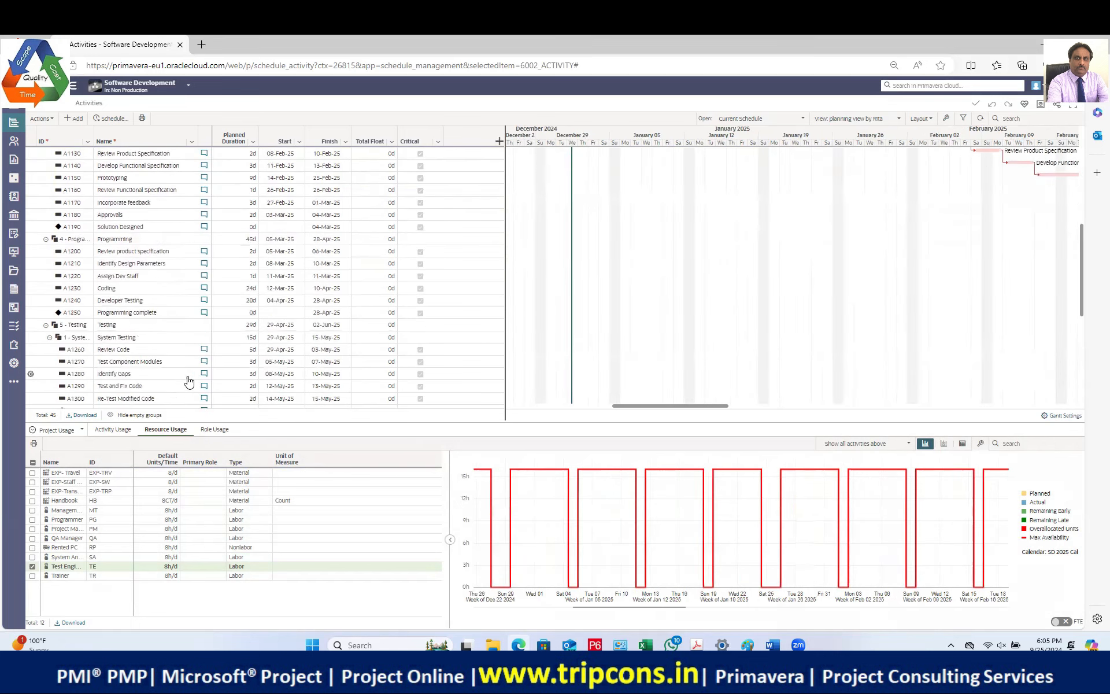
click(147, 377)
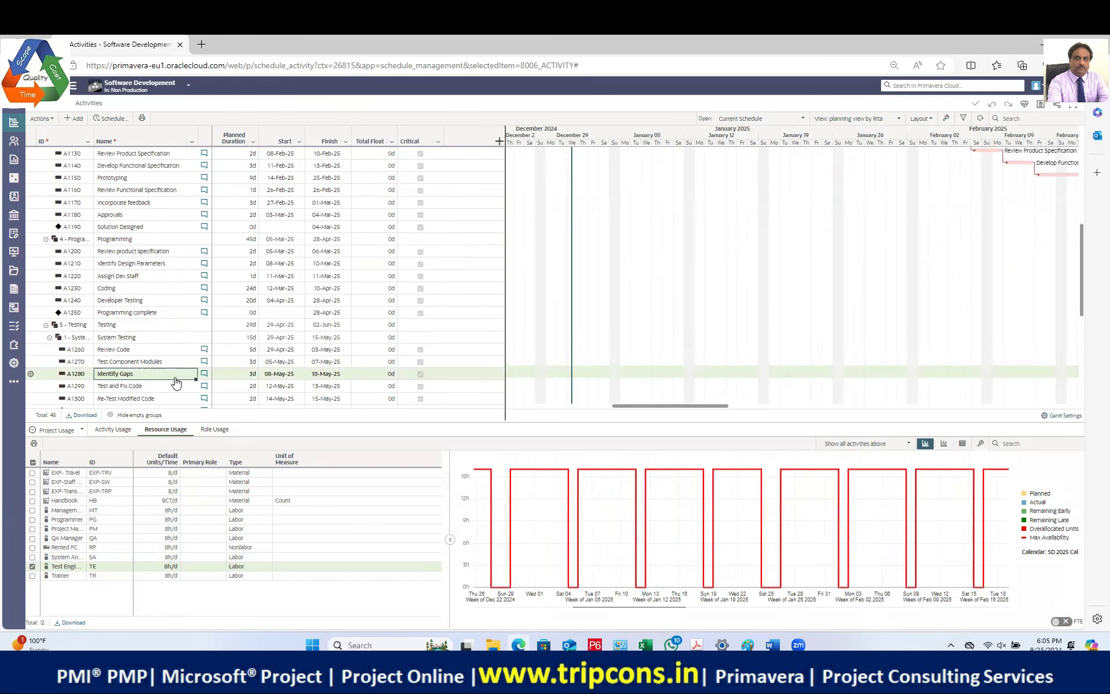
click(587, 375)
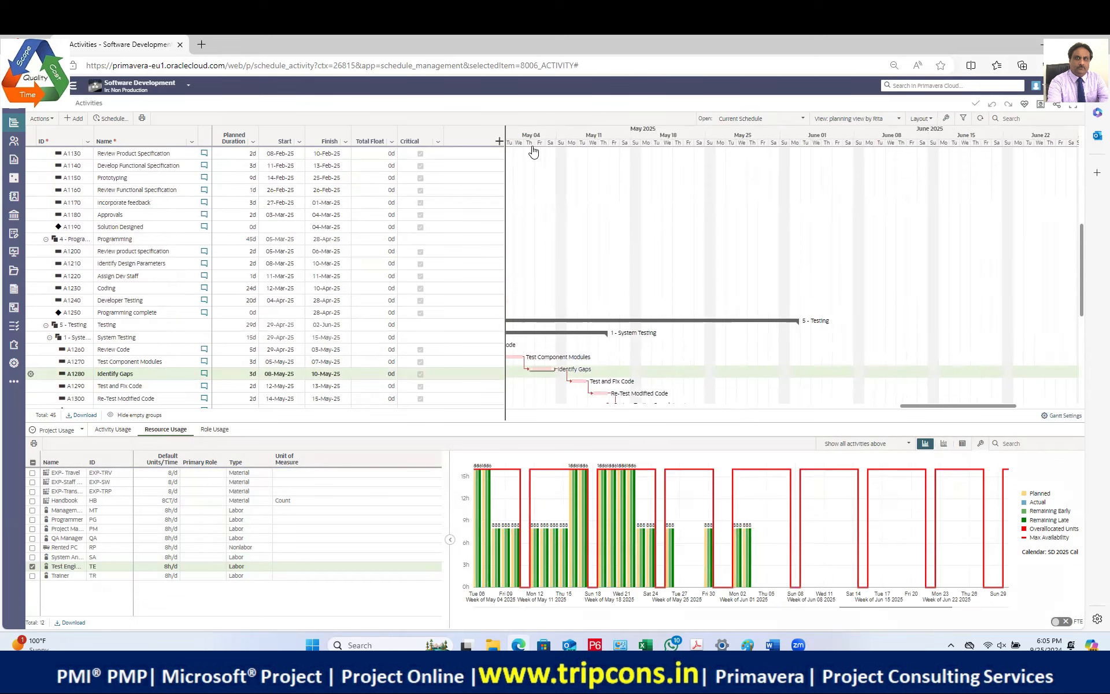
click(187, 85)
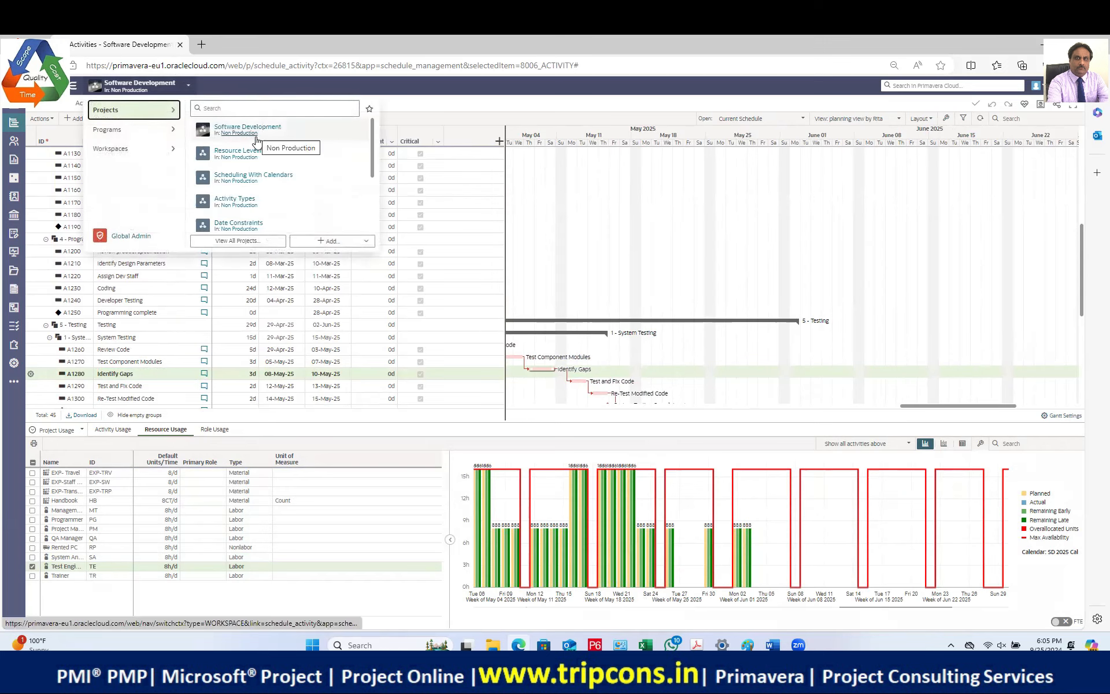
click(248, 156)
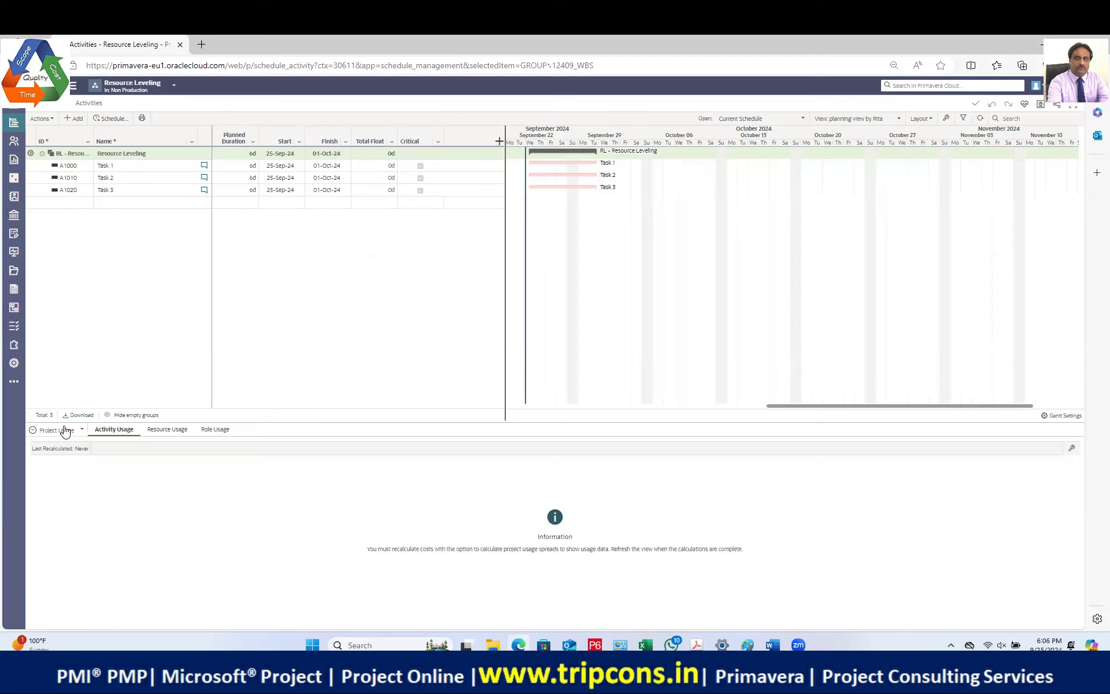
Step: Add Planned, Period Actual, Remaining Early and Remaining Late curves, keeping Labor units
click(113, 168)
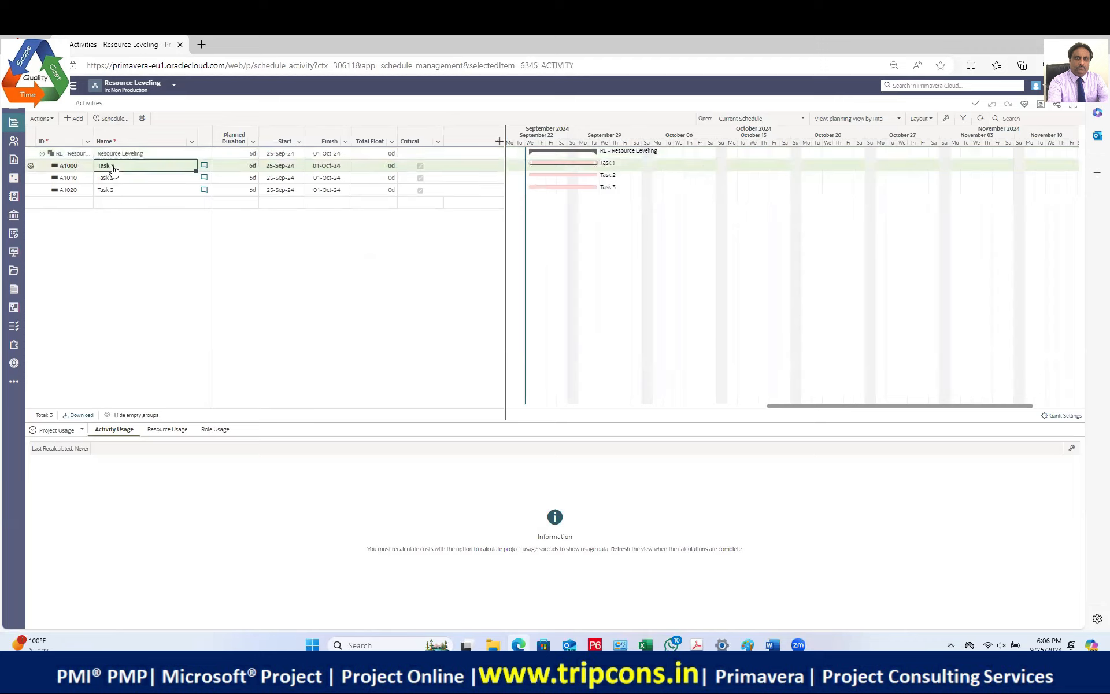
click(74, 434)
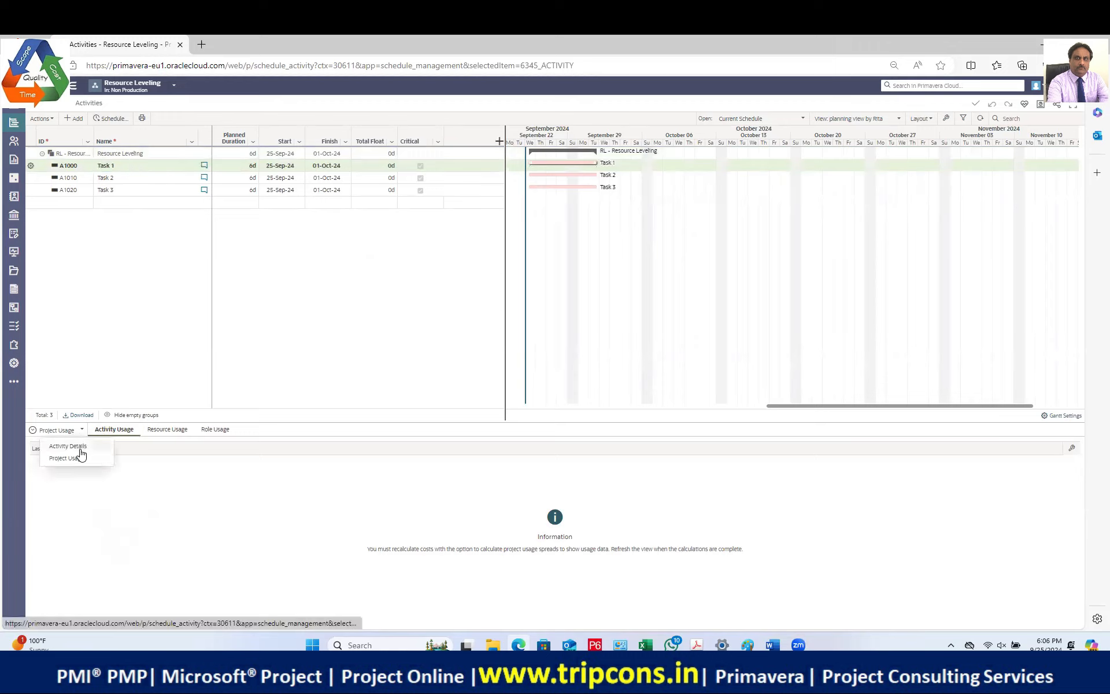
click(78, 454)
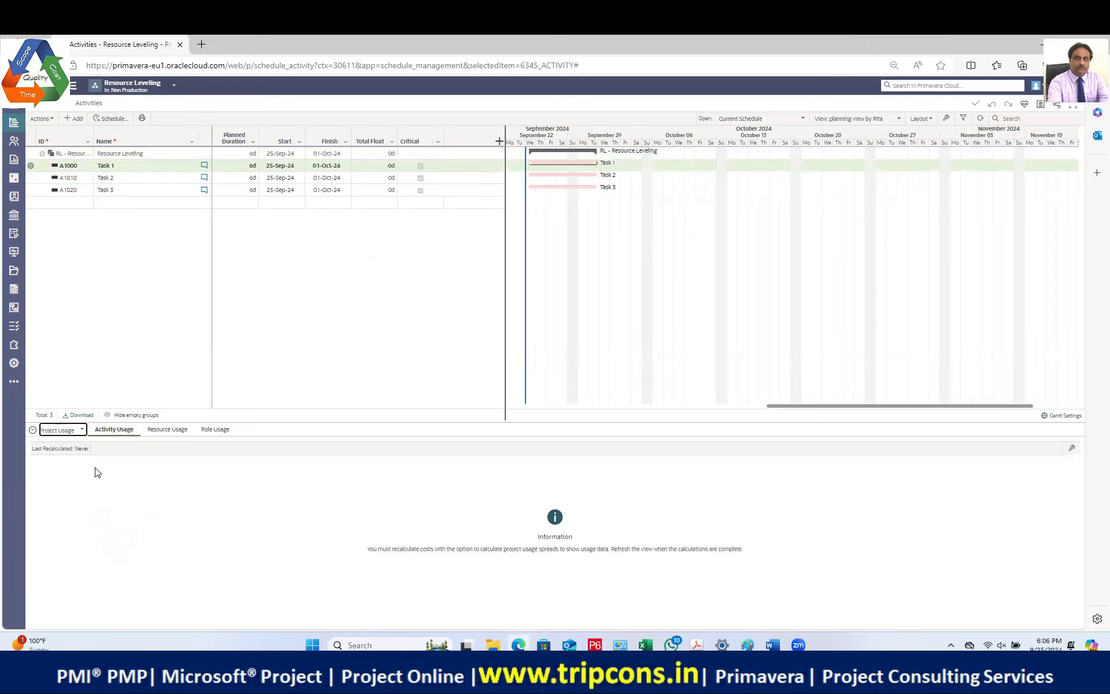
click(1071, 451)
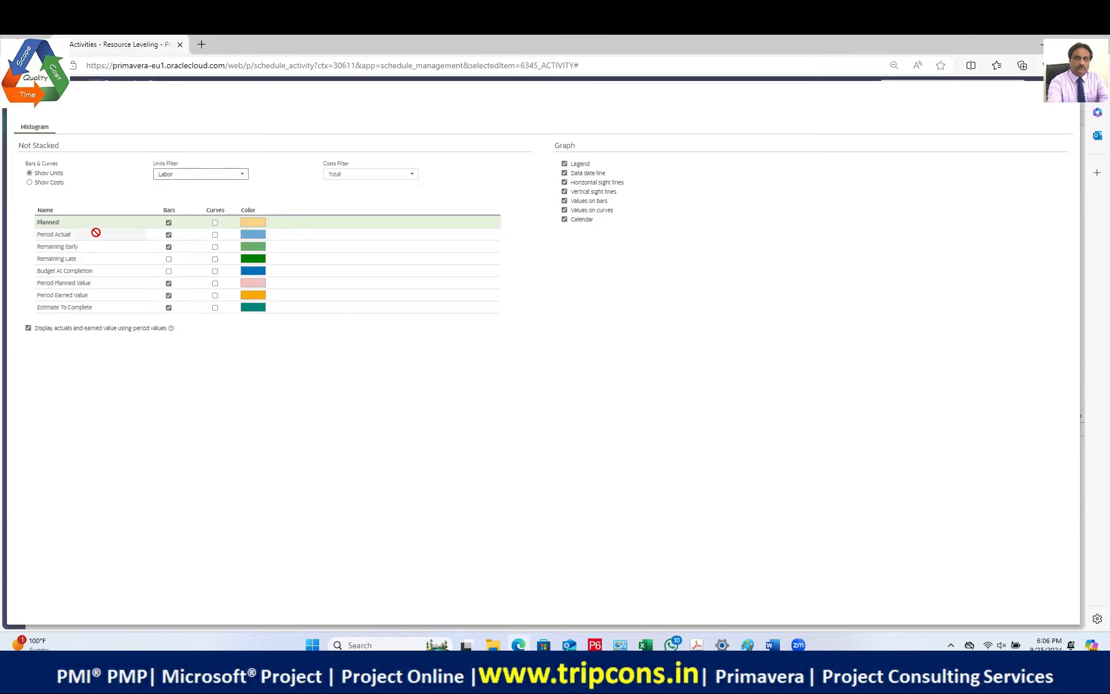
click(215, 222)
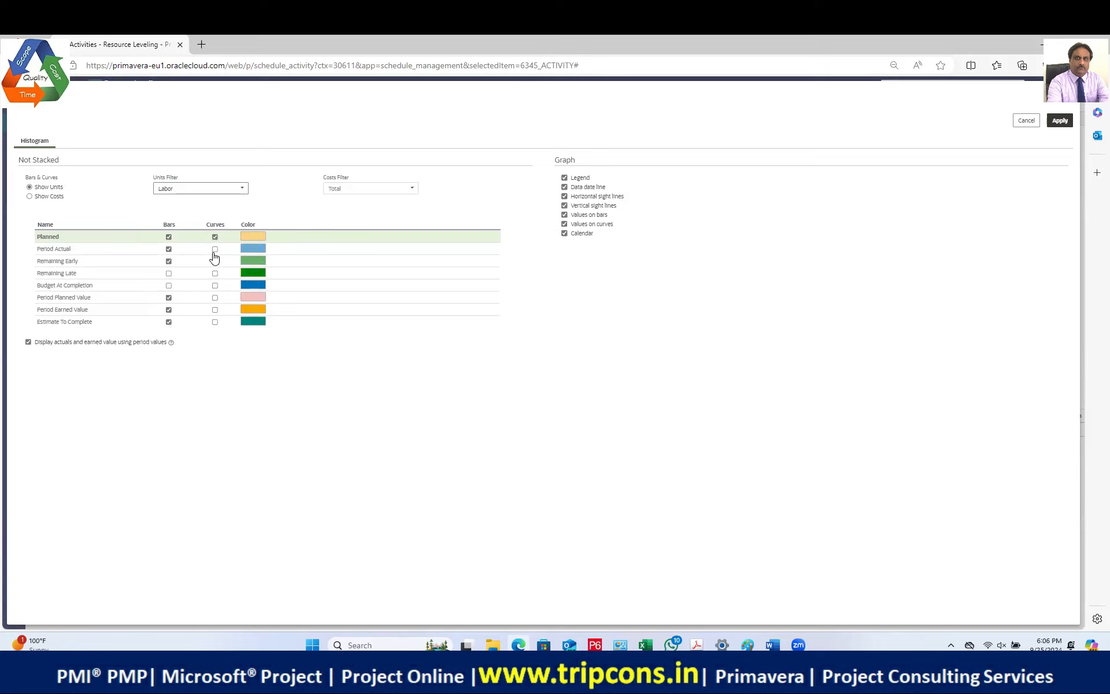
click(215, 249)
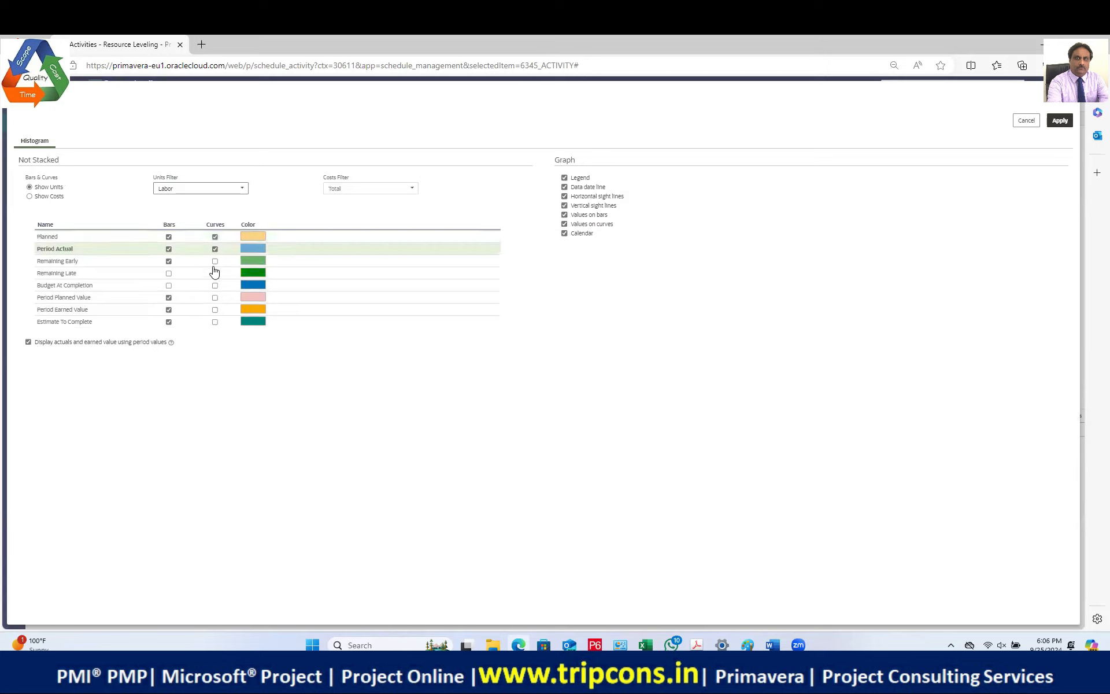
click(215, 261)
click(215, 273)
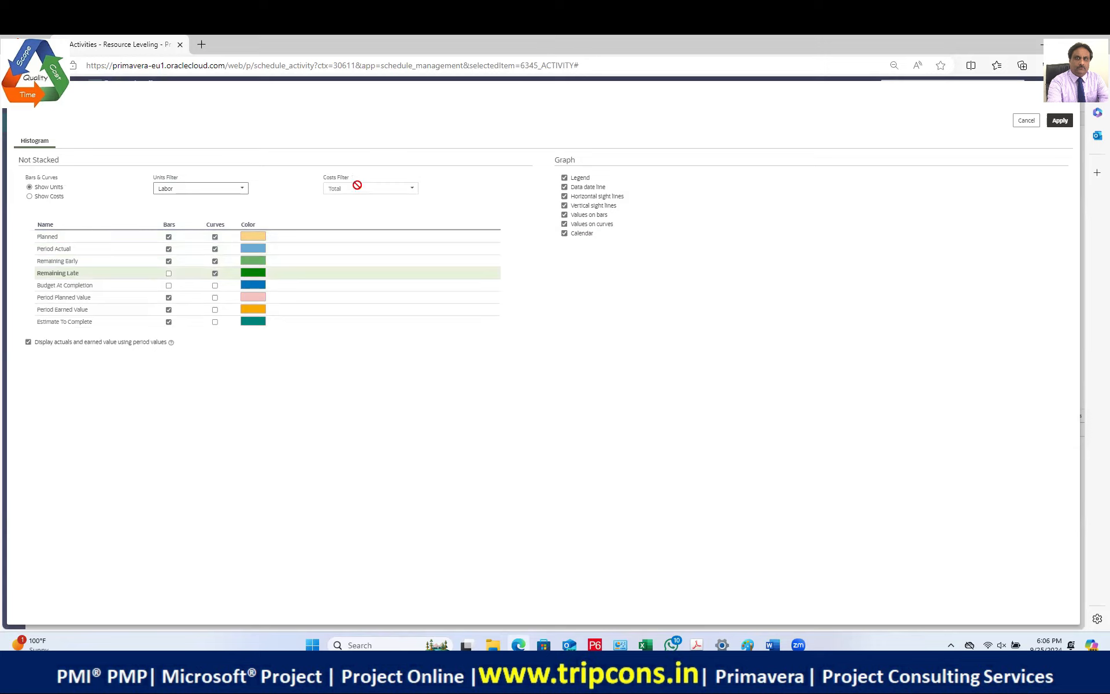
click(184, 193)
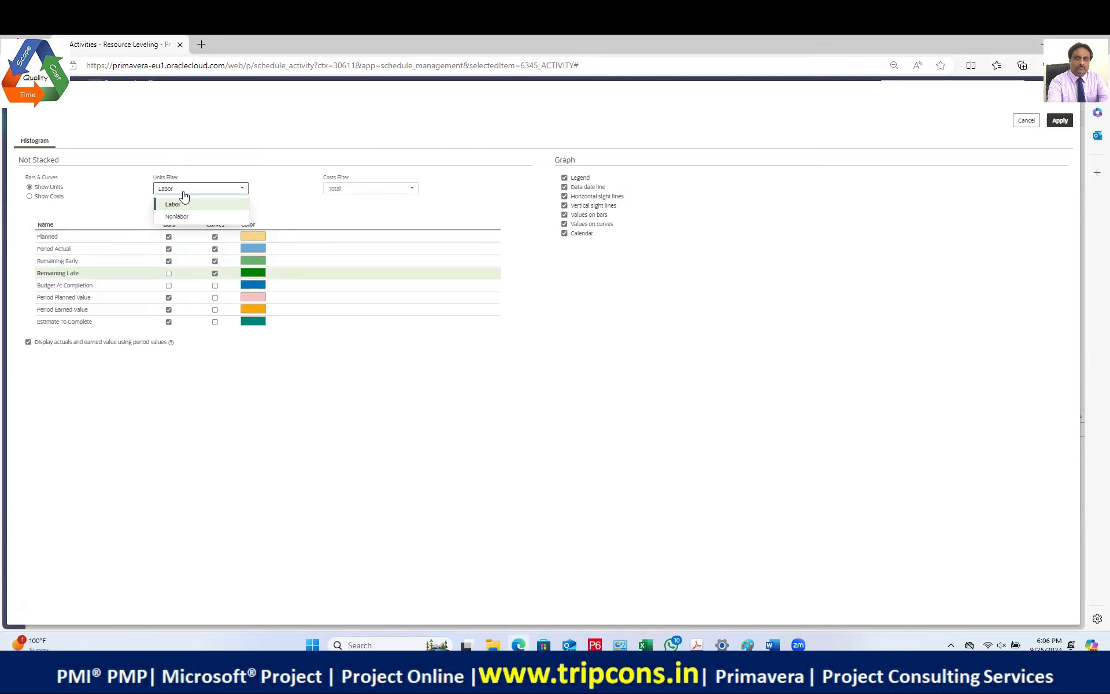
click(183, 204)
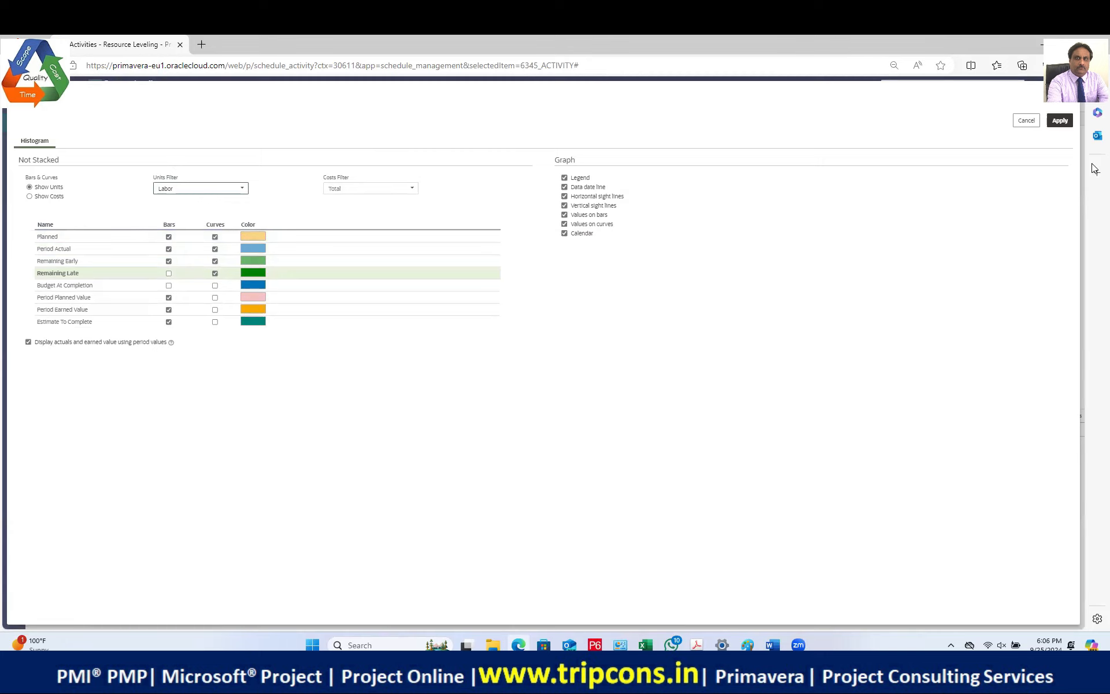
click(1060, 121)
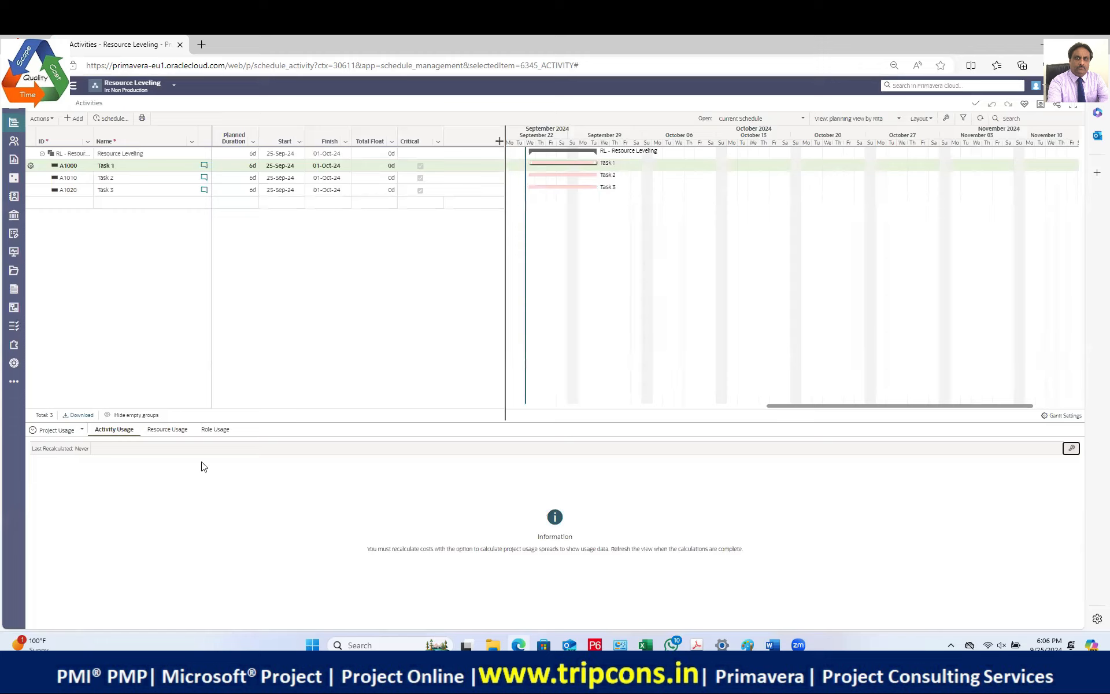
Step: Recalculate project costs, then view worker 2's Resource Usage histogram showing overallocation
click(78, 449)
click(114, 178)
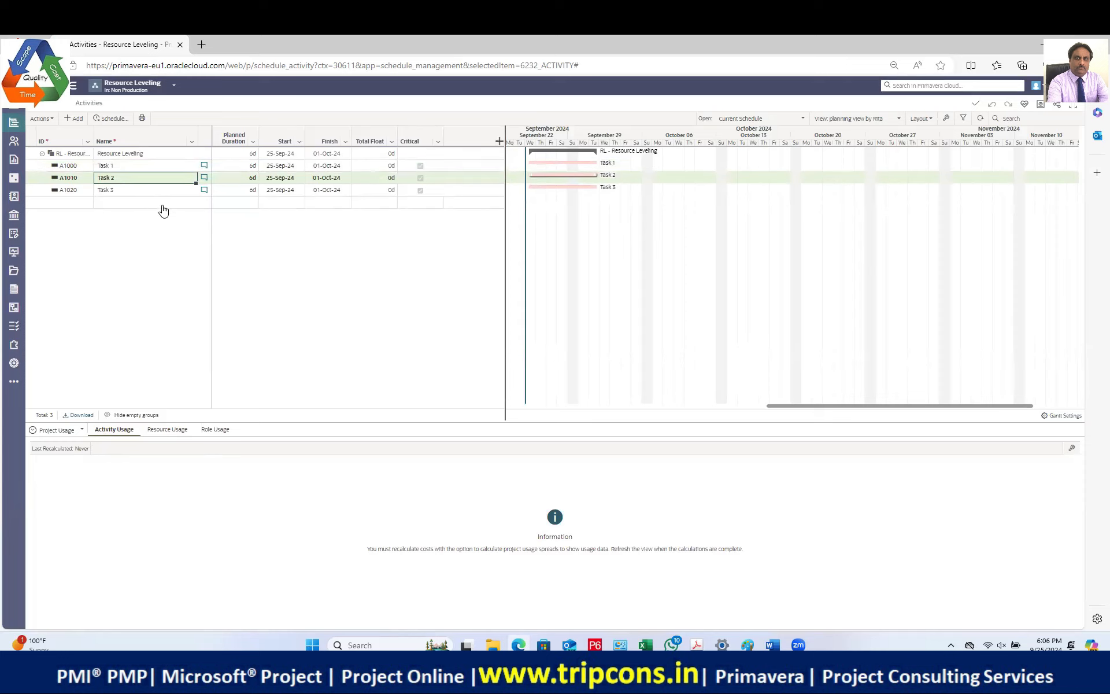
click(174, 432)
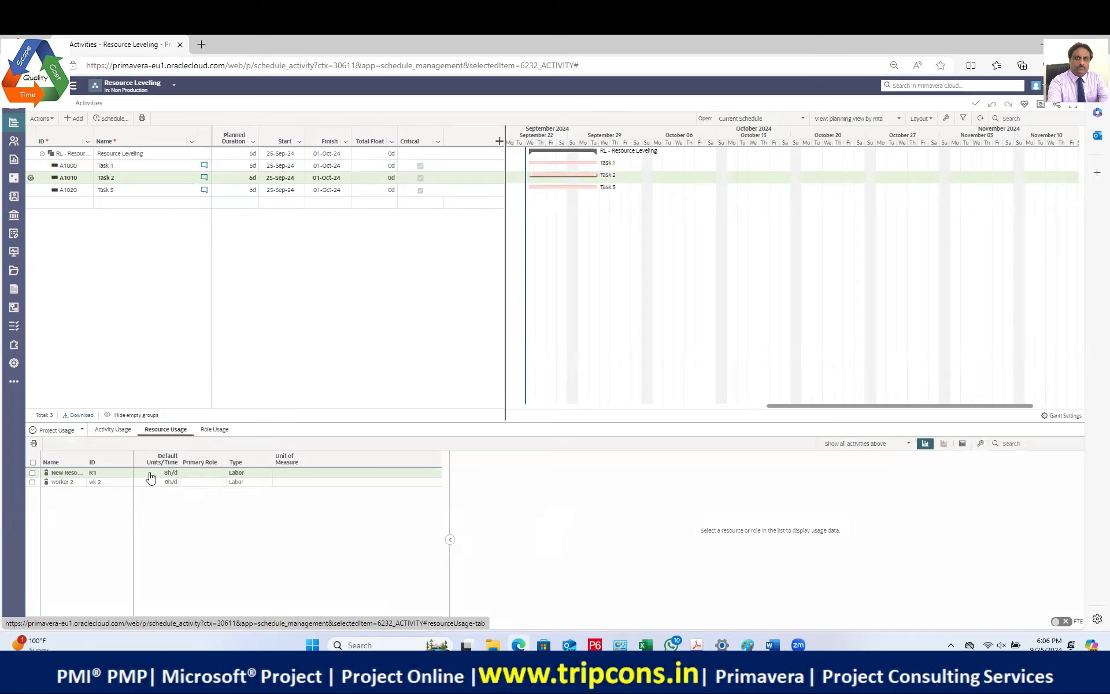
click(123, 430)
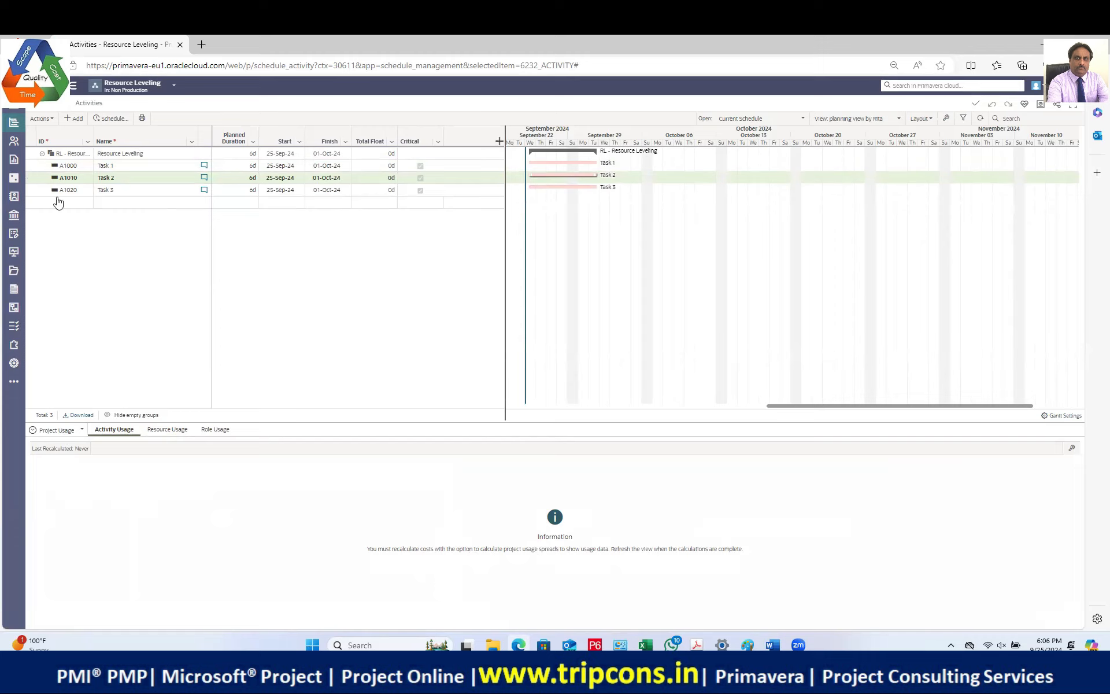
click(42, 118)
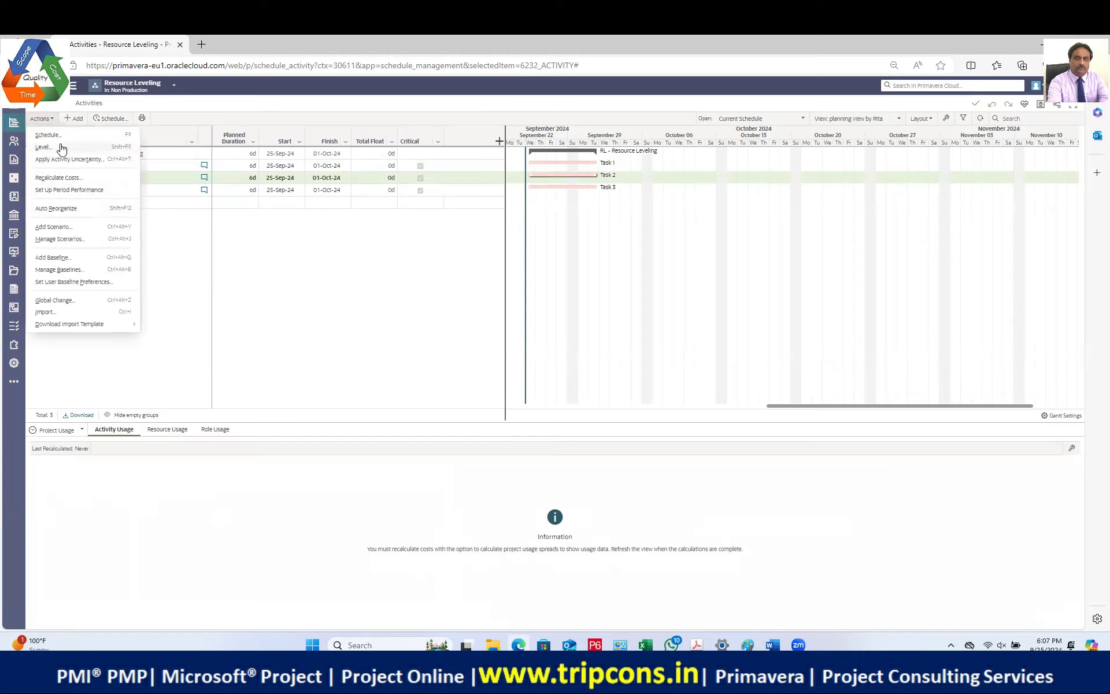
click(58, 177)
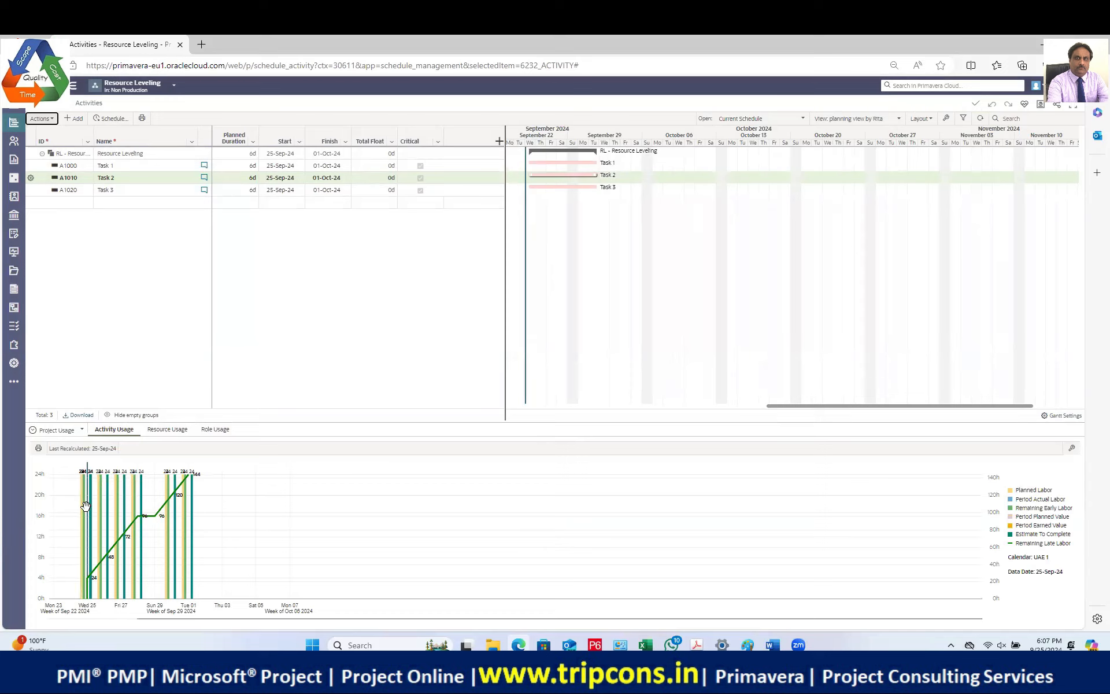
click(167, 428)
Step: Load worker 2's usage histogram, showing red overallocated bars above the 8h max availability line
click(33, 481)
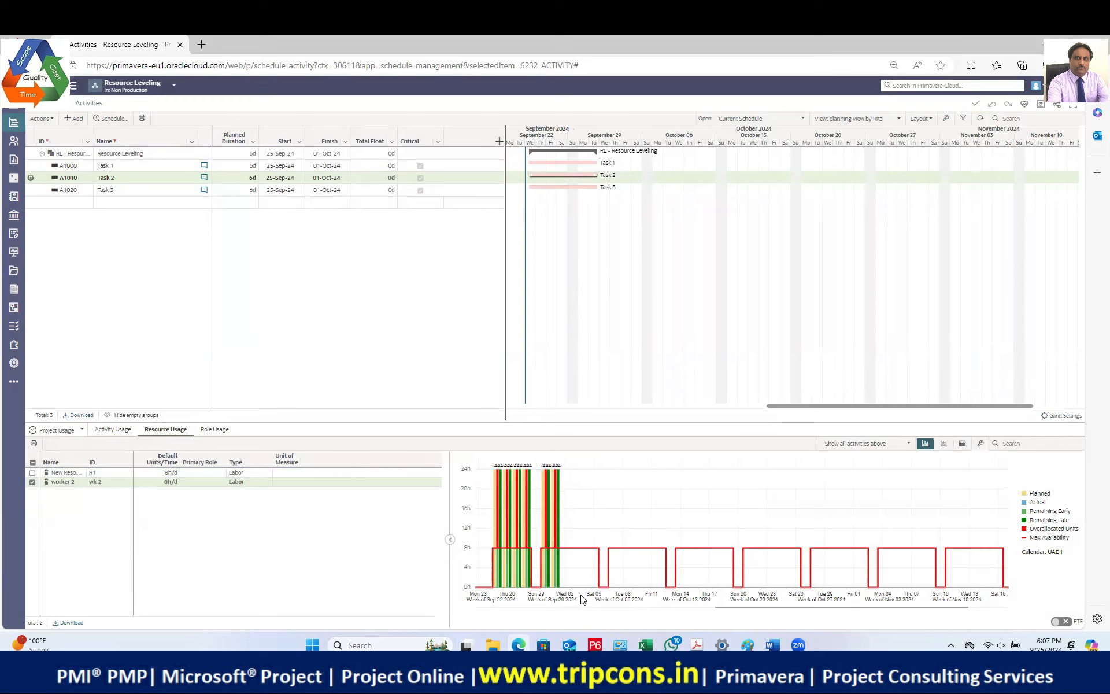
mouse_move(554, 522)
mouse_move(560, 484)
Step: Add a cumulative Planned curve to worker 2's histogram, with a cumulative hours scale up to 140h
click(980, 443)
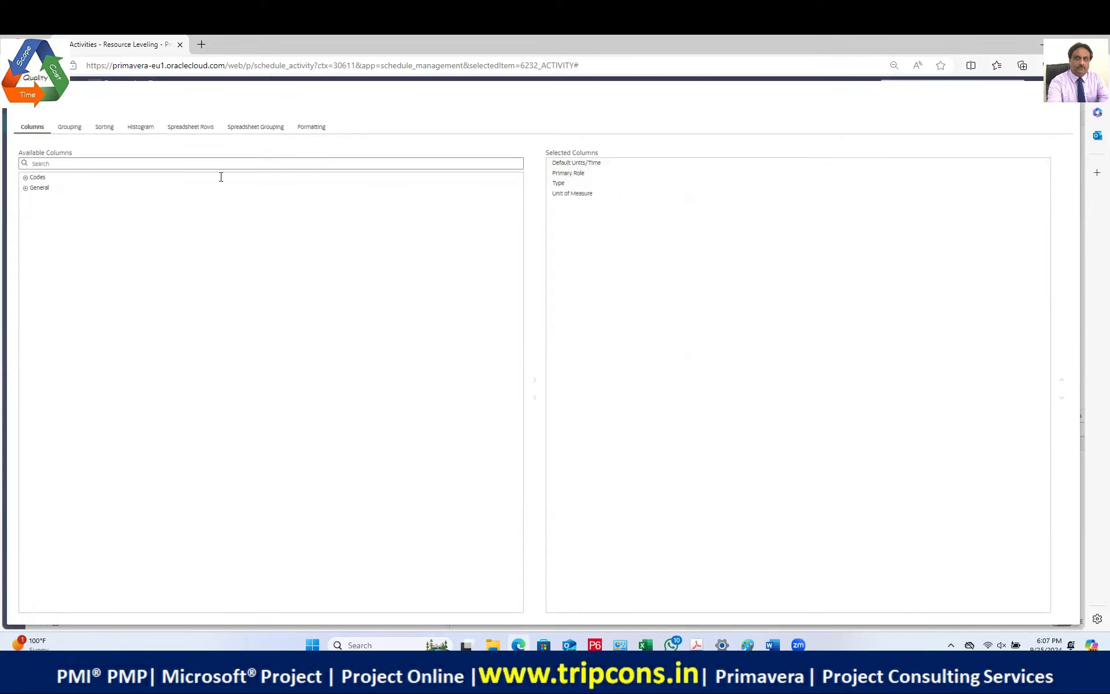
click(138, 127)
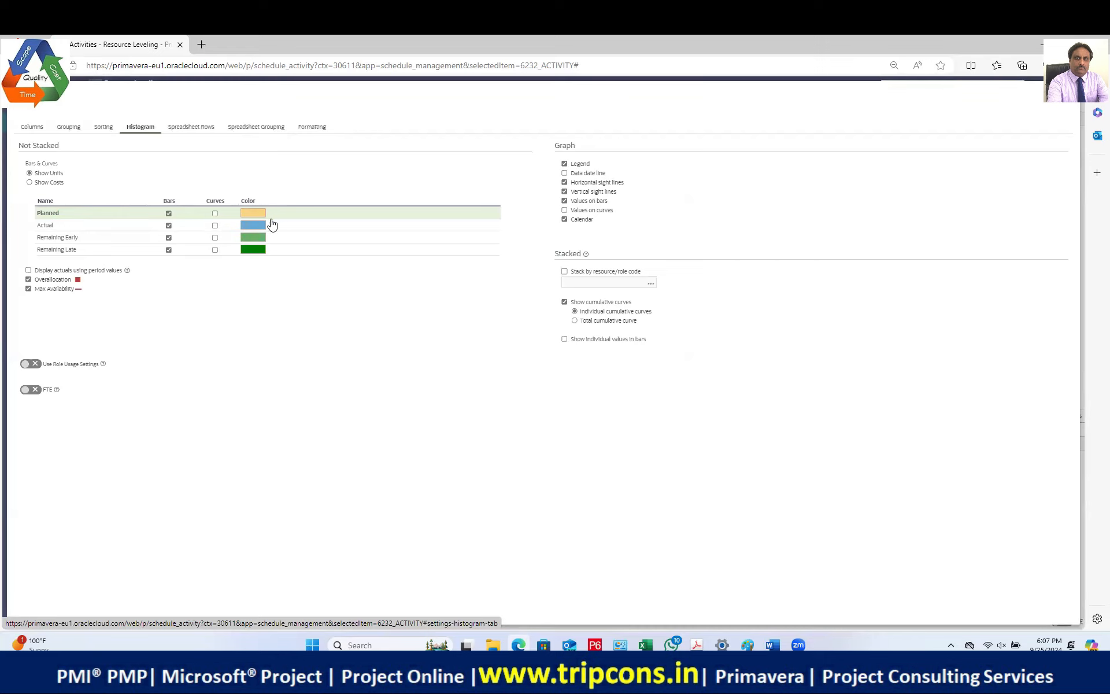
click(215, 214)
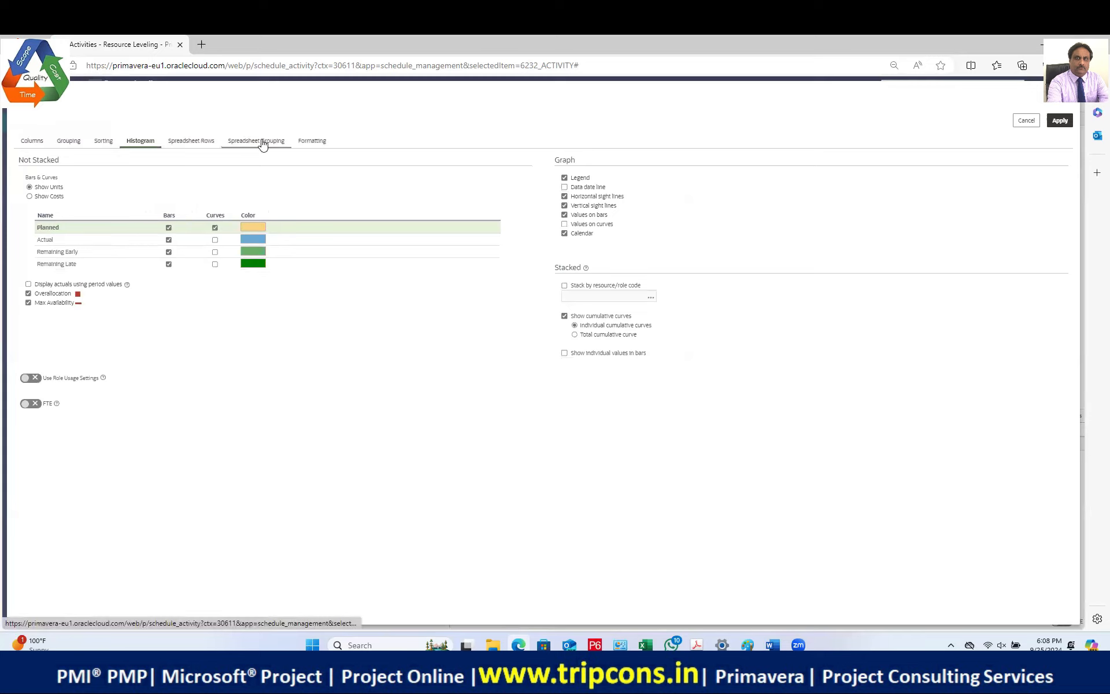
click(310, 144)
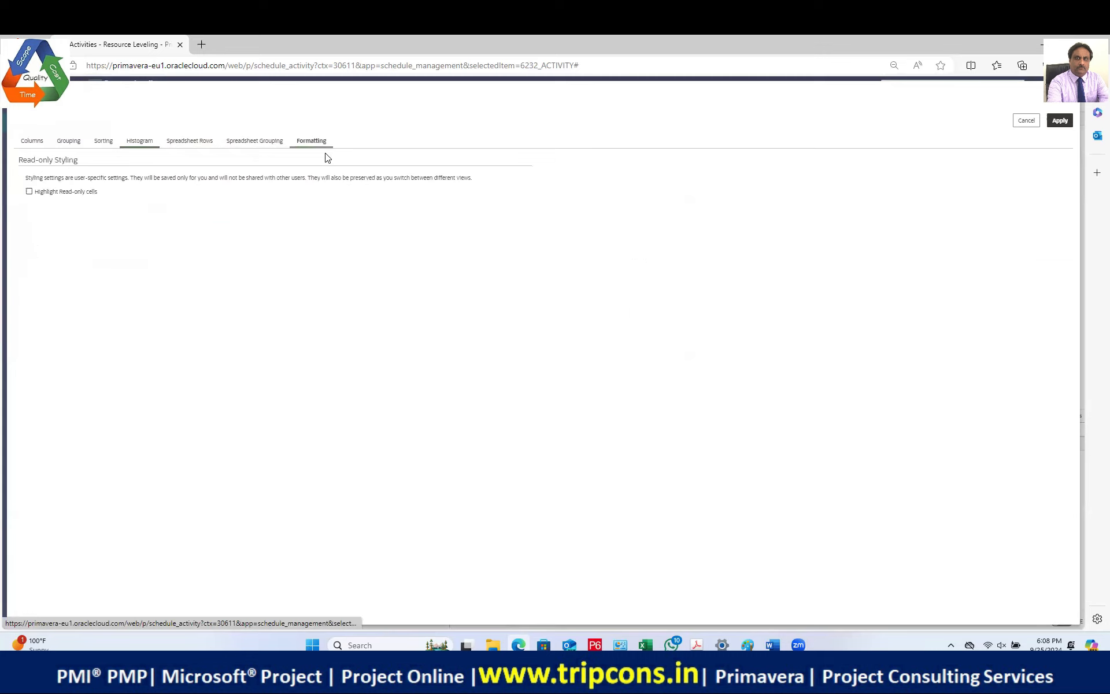
click(137, 143)
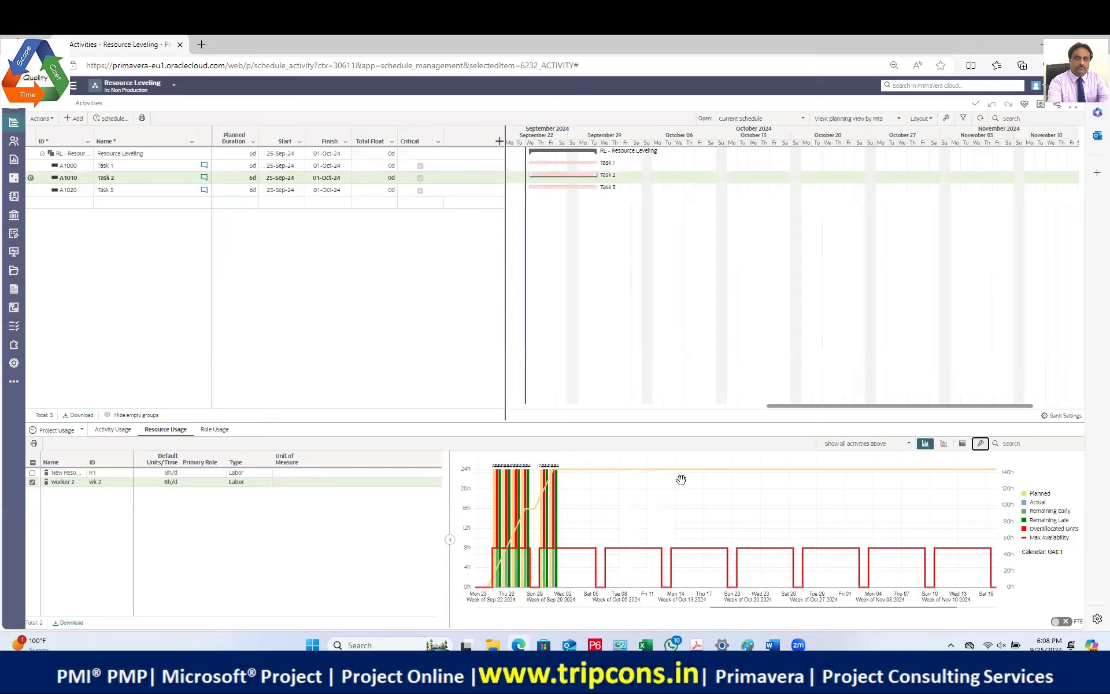
mouse_move(558, 484)
Step: Remove the Actual and Remaining Late bars from the histogram while keeping Remaining Early bars
click(981, 444)
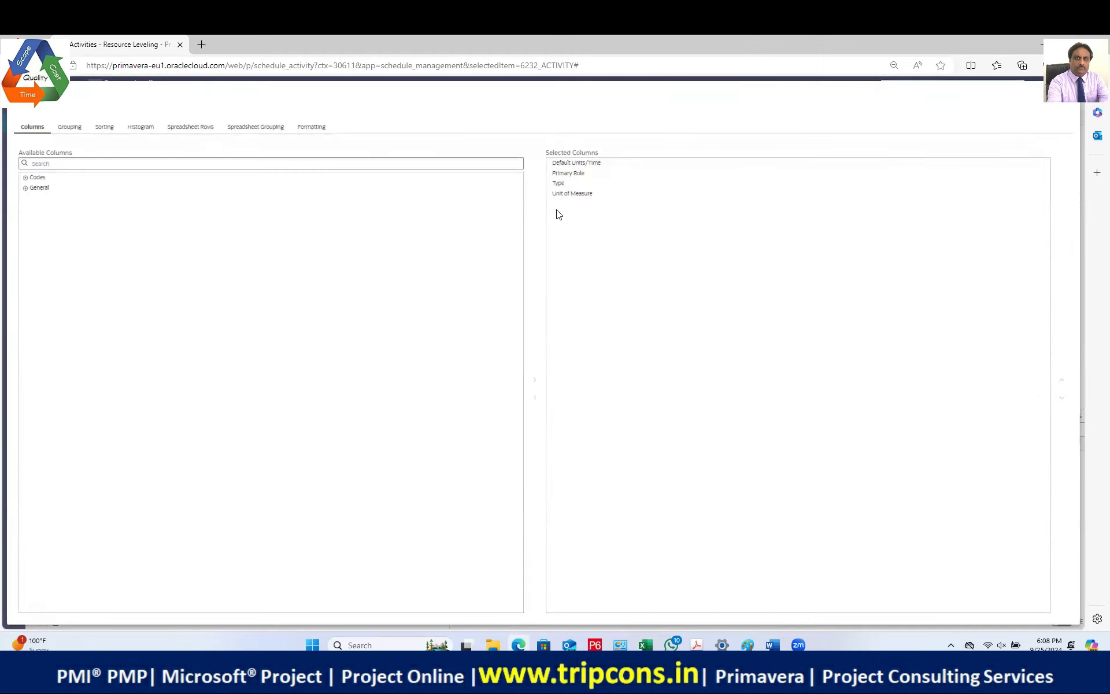
click(144, 127)
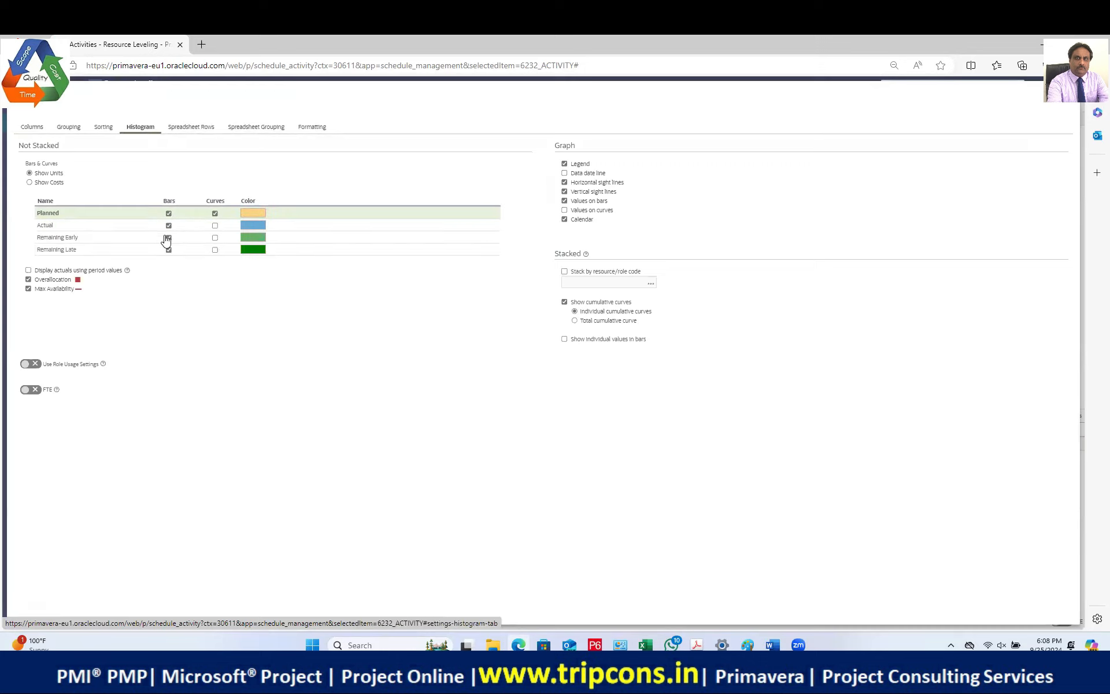
click(167, 248)
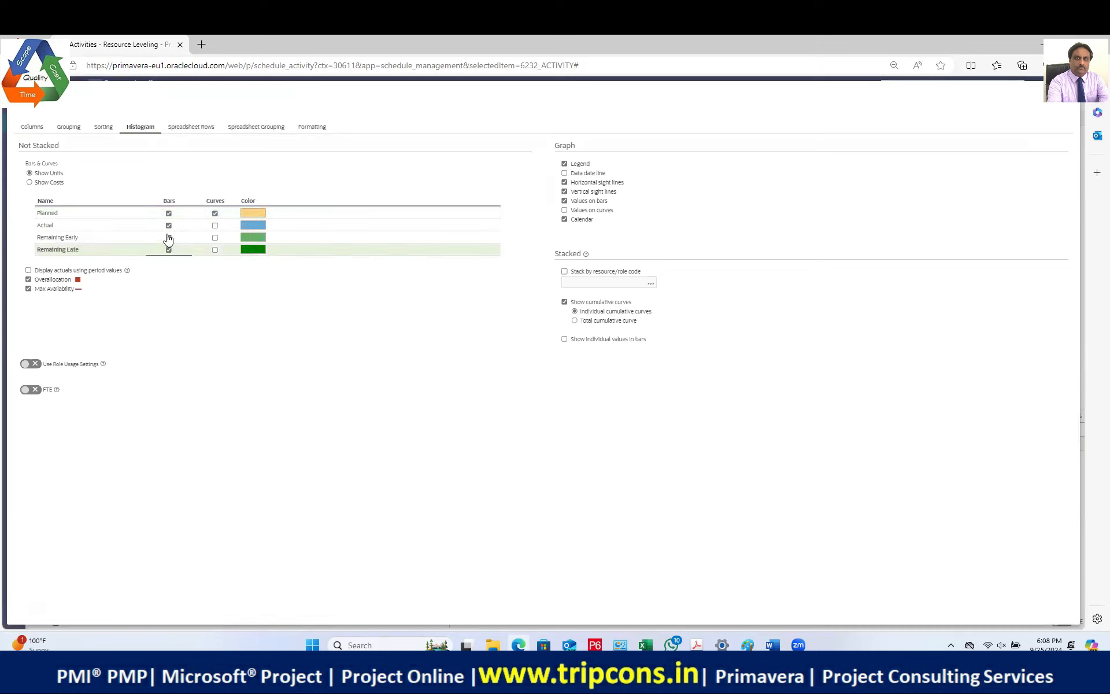
click(168, 225)
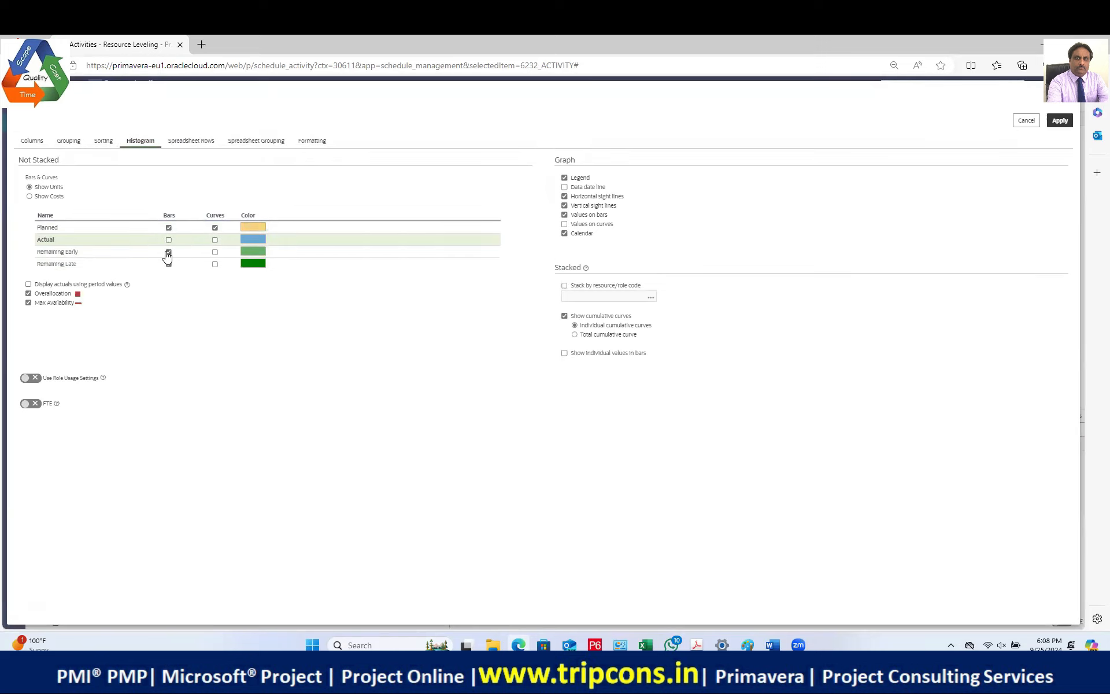
click(169, 252)
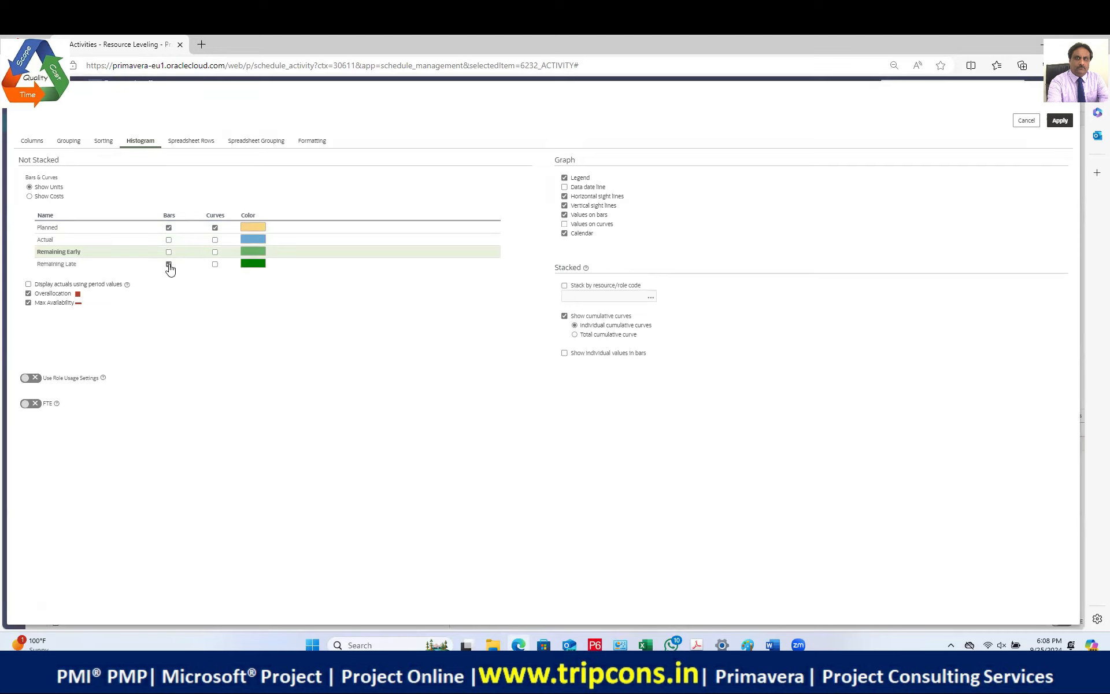
click(169, 252)
click(168, 264)
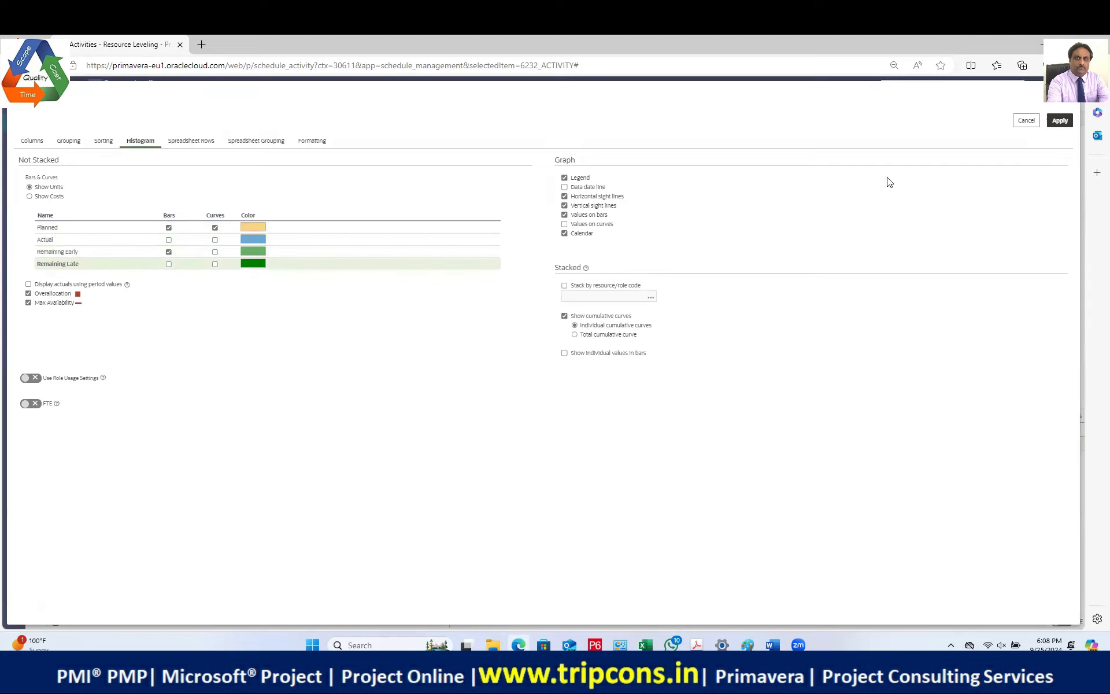
click(1060, 121)
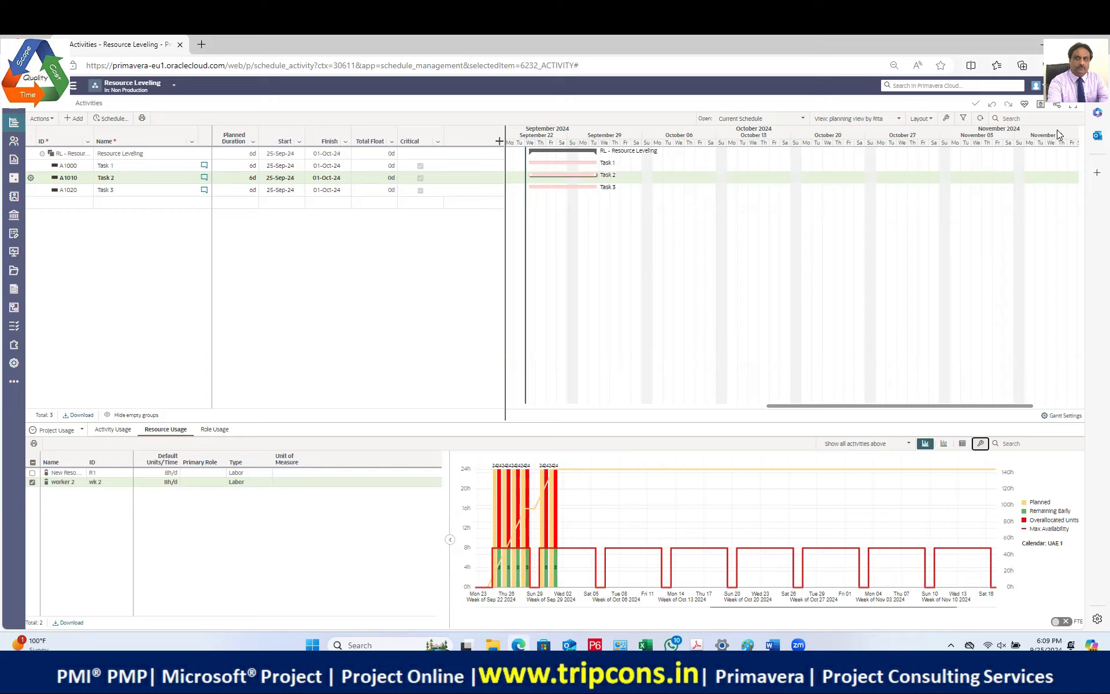
Step: Hide the Remaining Early bars, leaving only Planned, Overallocated Units and Max Availability
click(980, 444)
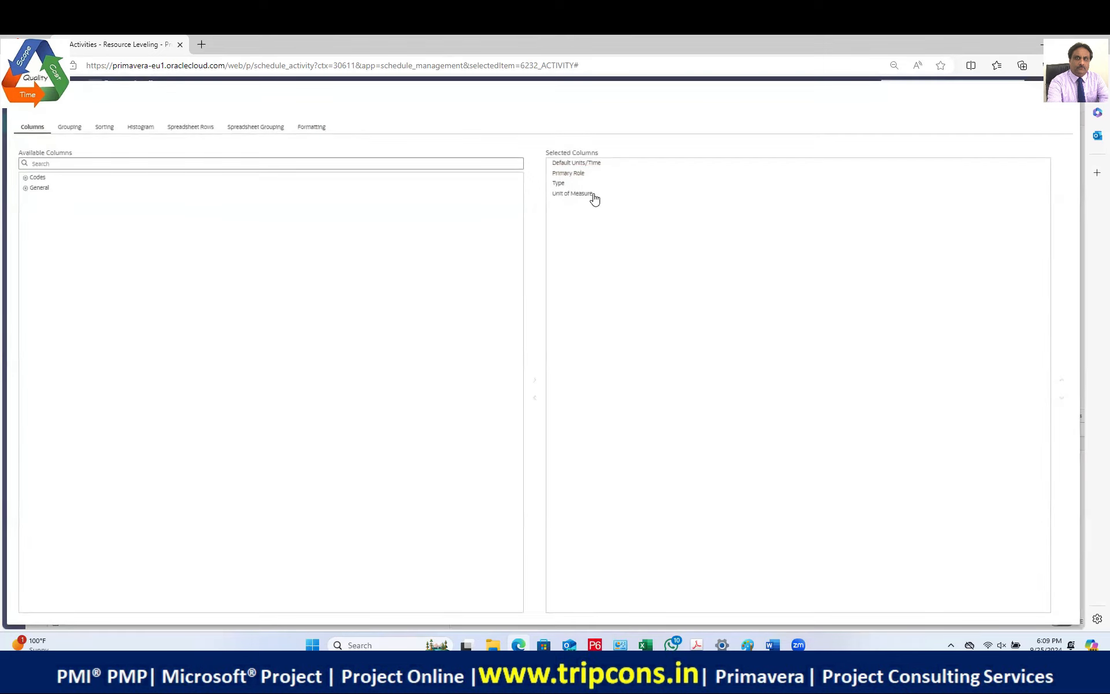
click(145, 130)
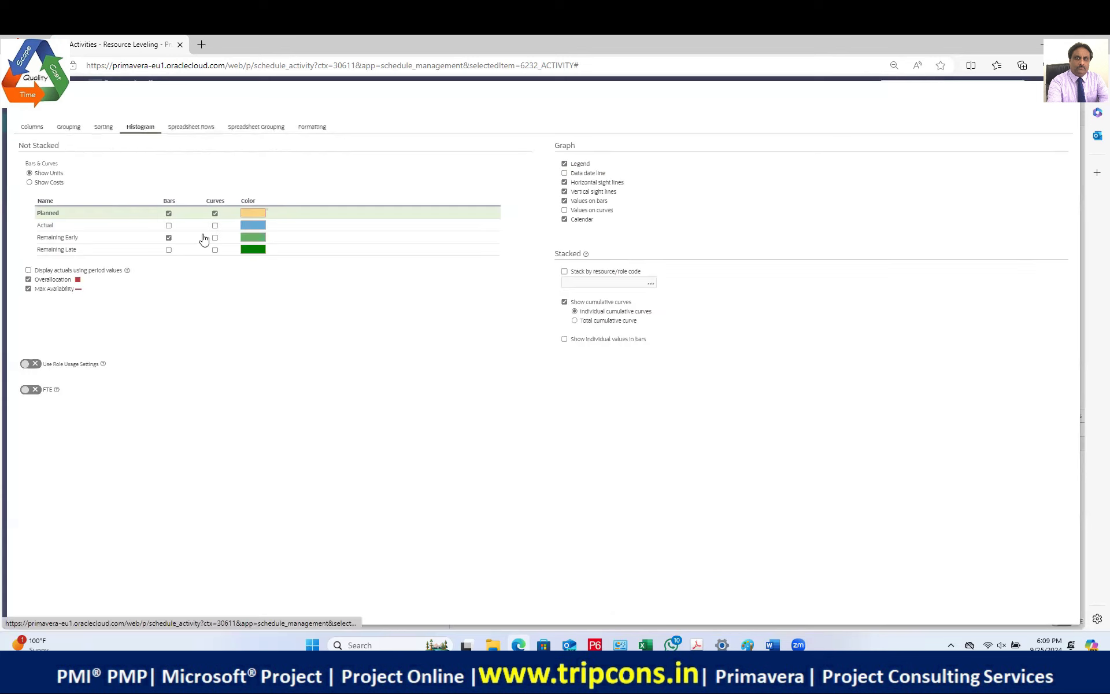
click(169, 237)
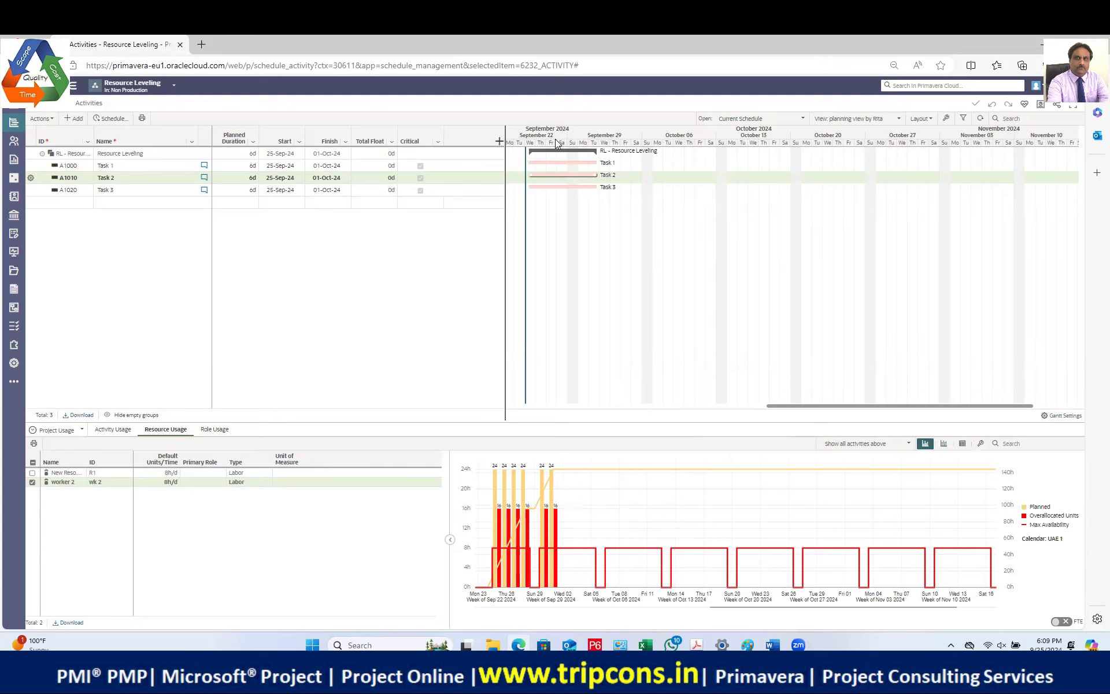
Step: Zoom the timescale to daily dates and scroll the timeline to show 25-Sep through 01-Oct
drag(551, 142, 594, 144)
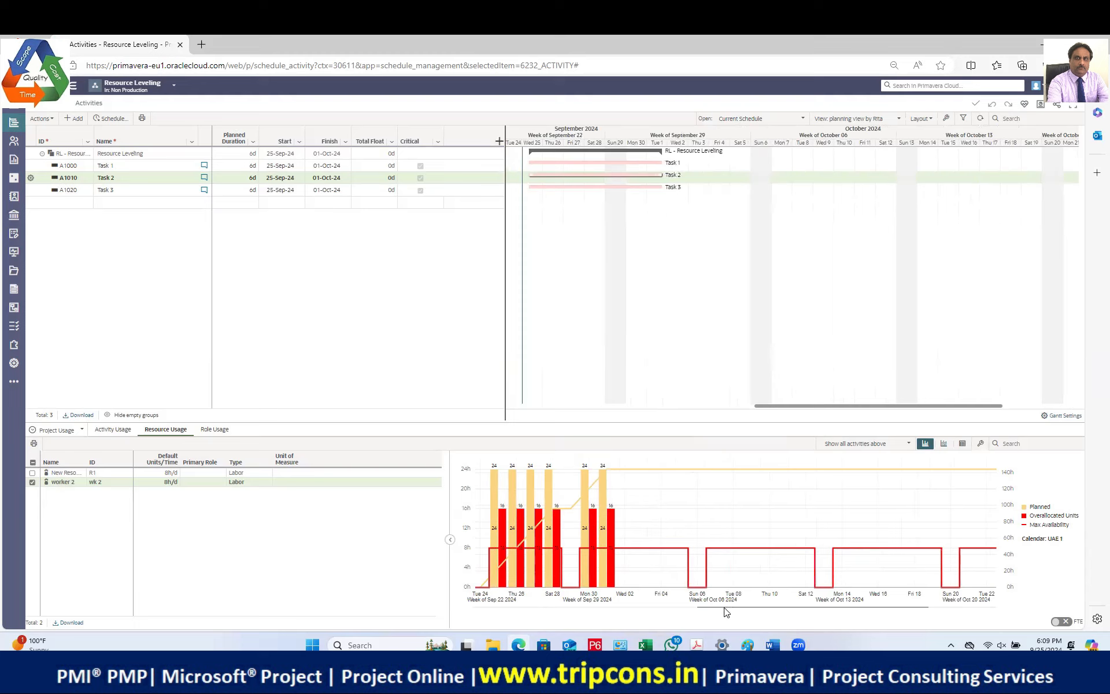
drag(857, 404, 792, 409)
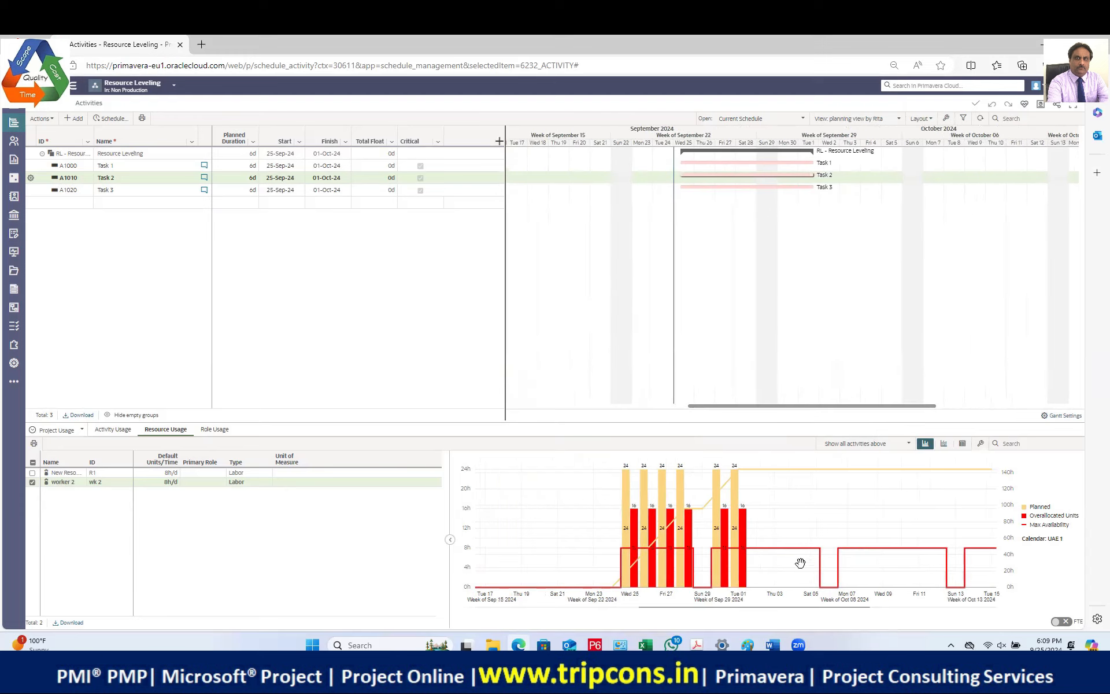
mouse_move(638, 569)
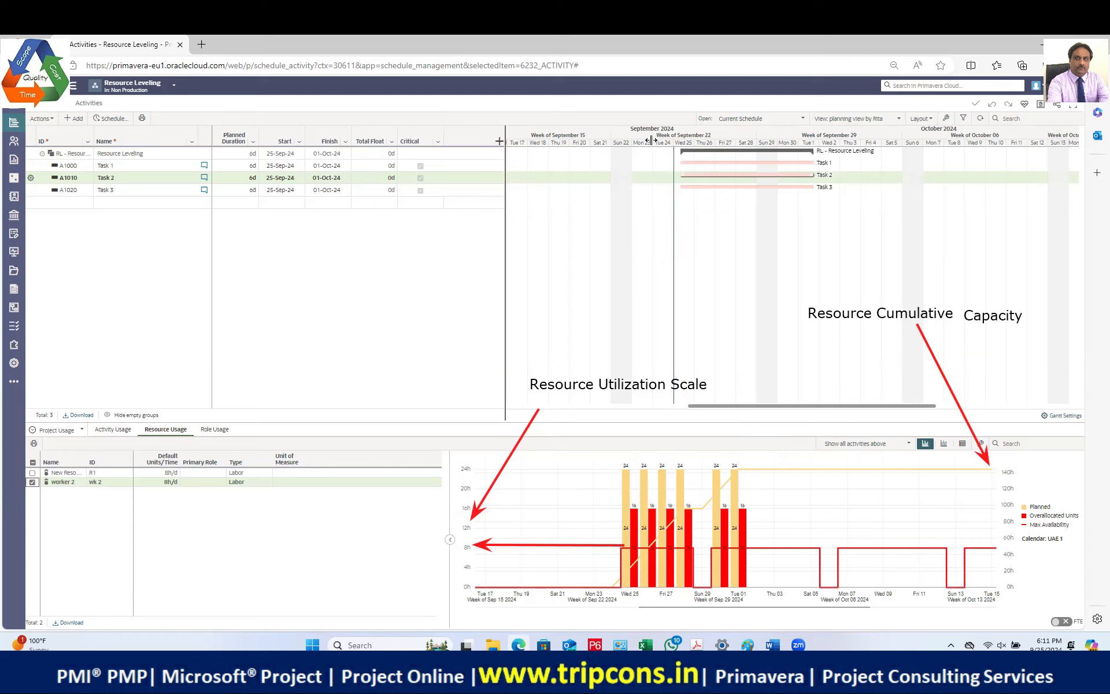
Step: Widen the daily columns so 25-Sep-24 shows 24h planned and 16h overallocated bars
drag(652, 140, 693, 139)
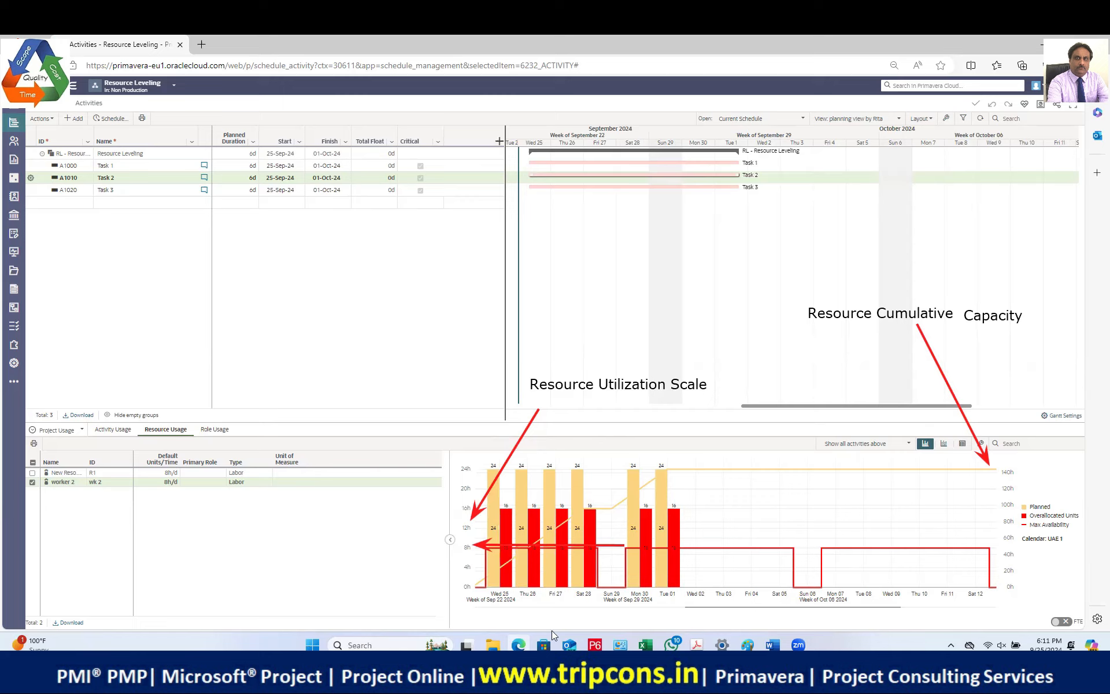
mouse_move(513, 516)
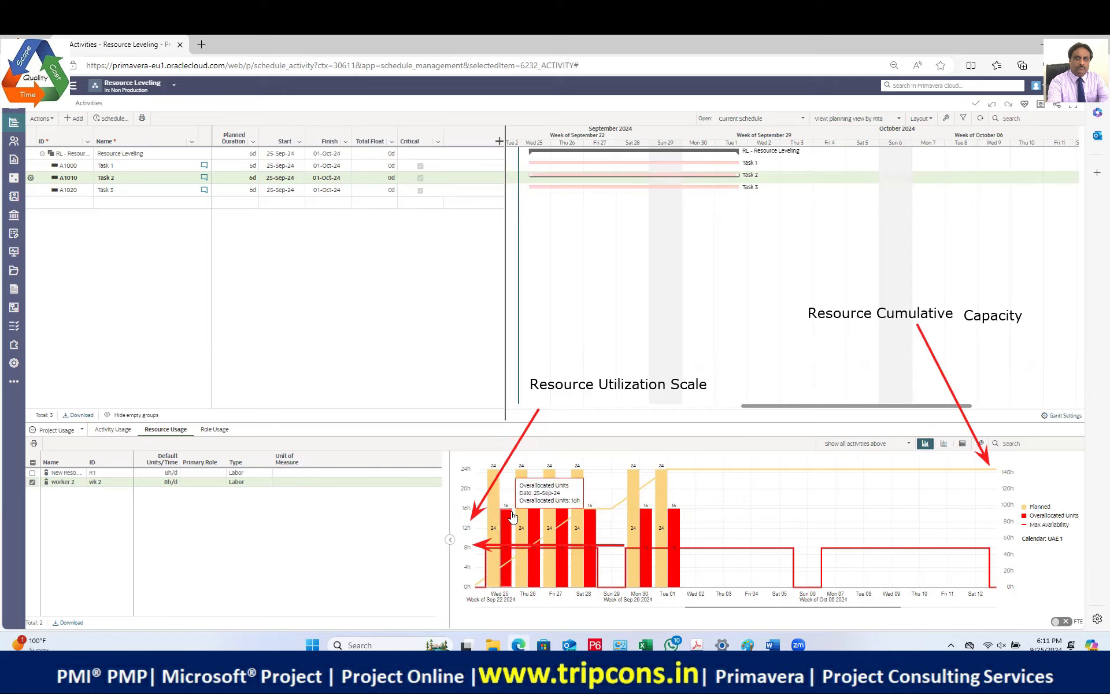
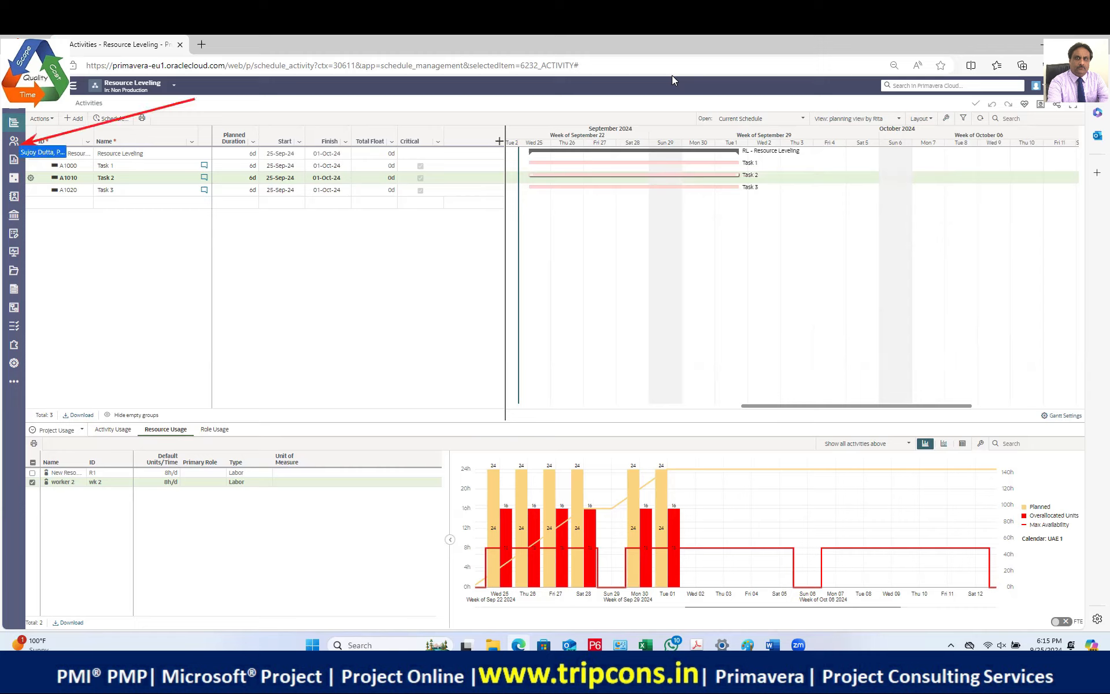
Step: In the project's Resource List, delete the New Resource entry so only worker 2 remains
click(26, 145)
mouse_move(25, 142)
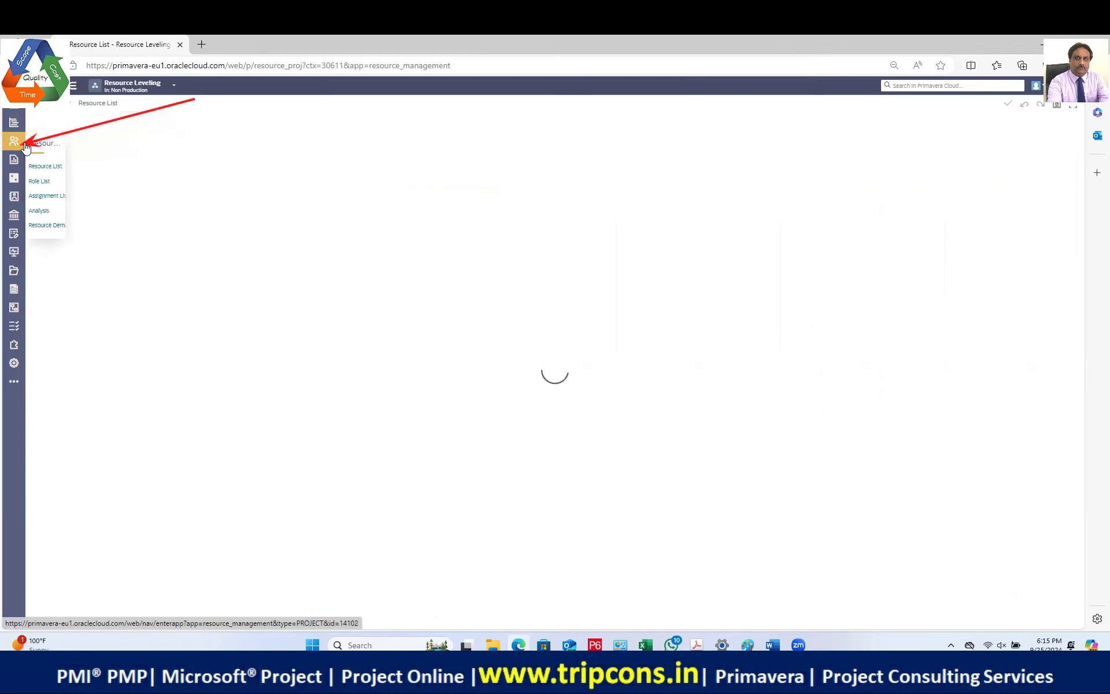
click(62, 168)
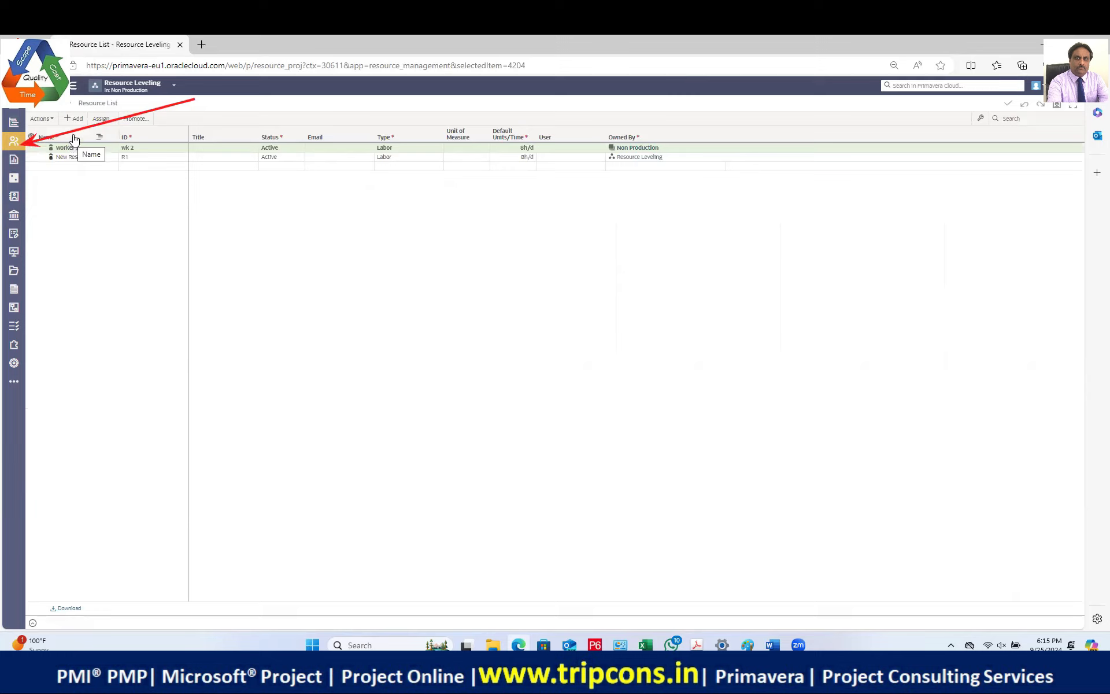
click(39, 159)
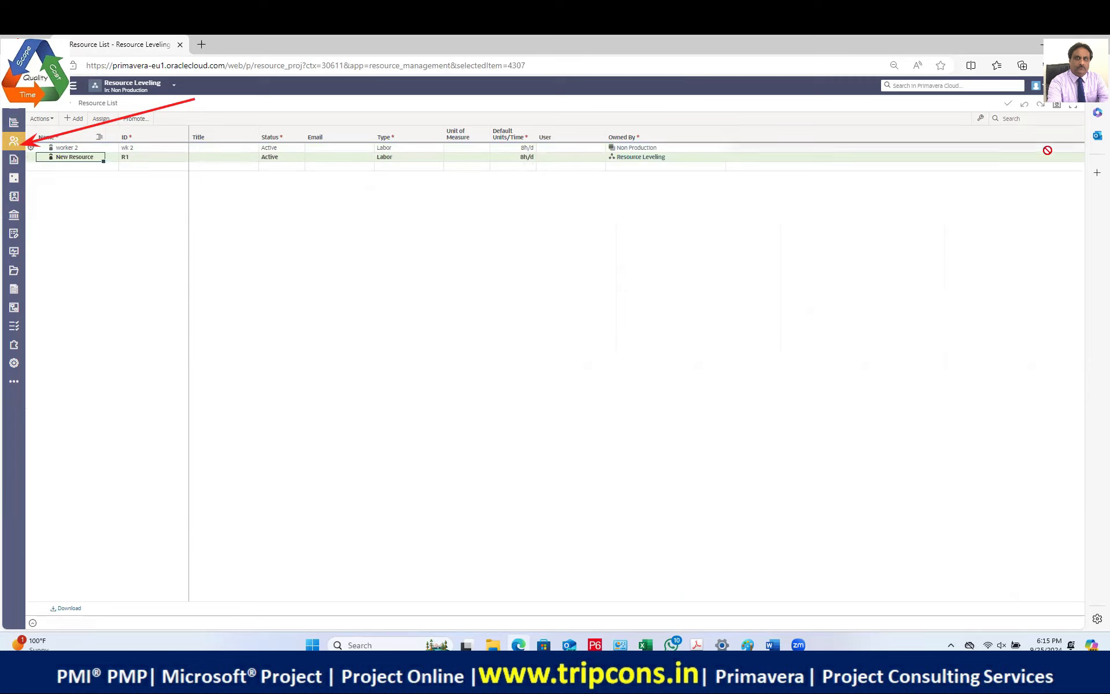
click(30, 157)
click(45, 190)
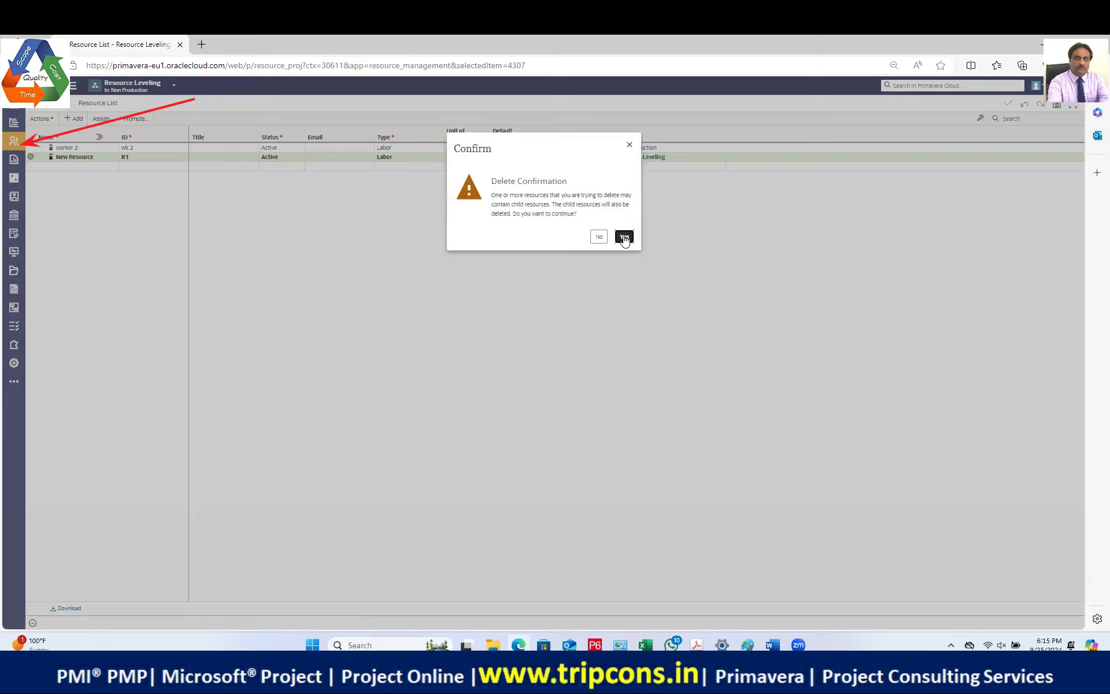
click(624, 237)
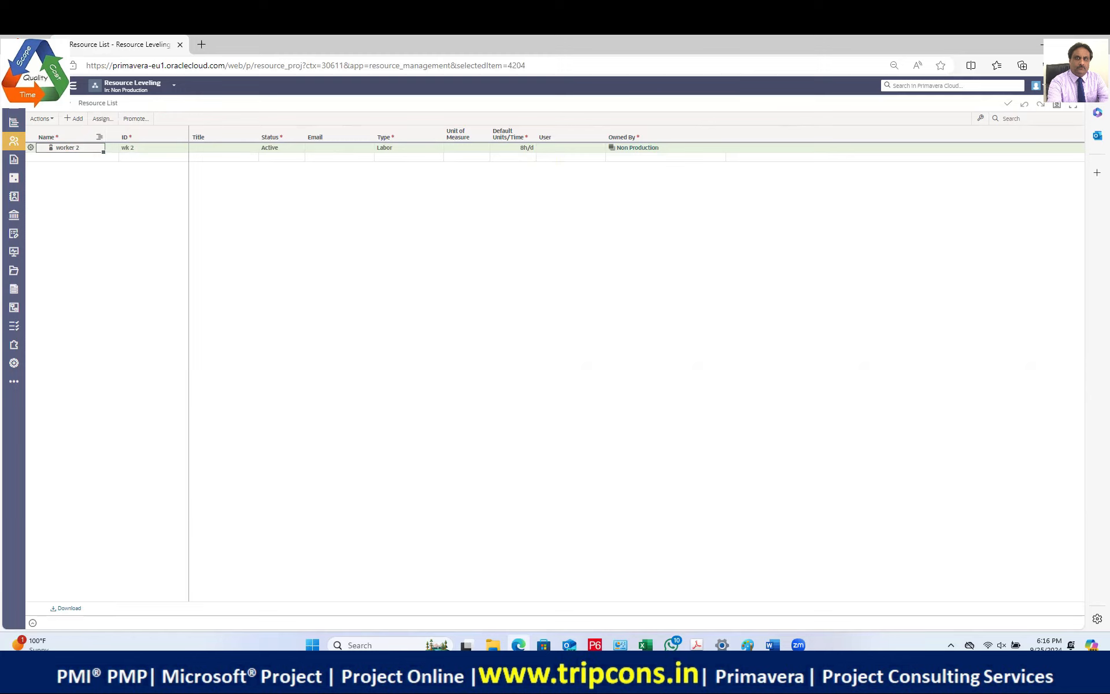
click(493, 645)
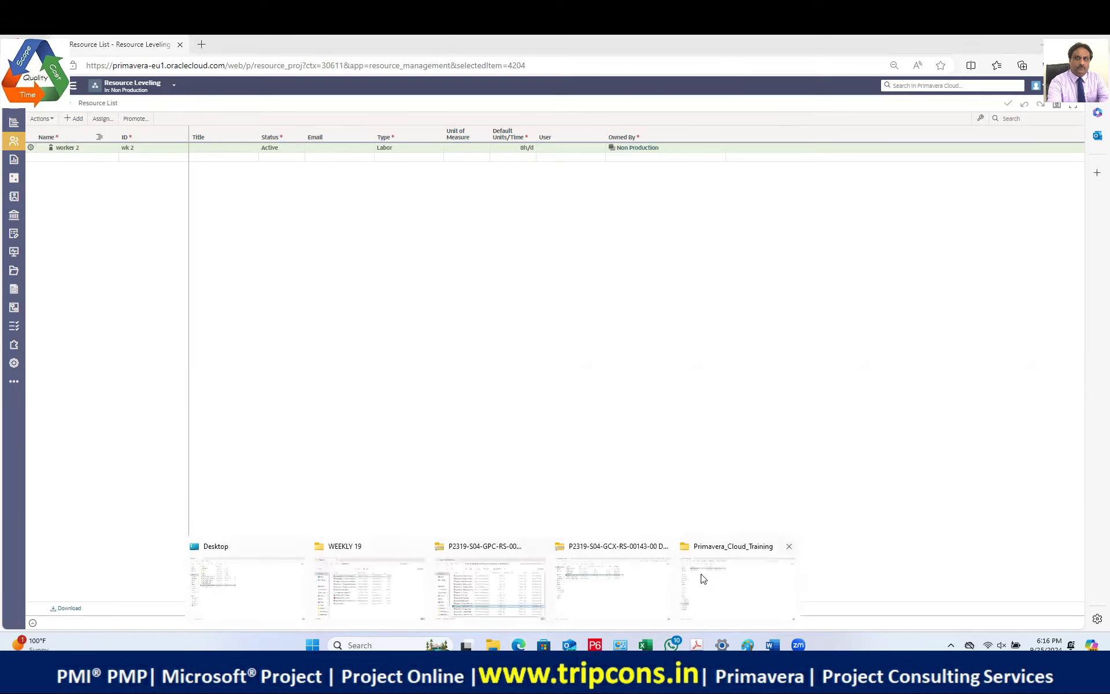
Step: Open the Primavera_Notes workbook from the Primavera_Cloud_Training folder
click(735, 551)
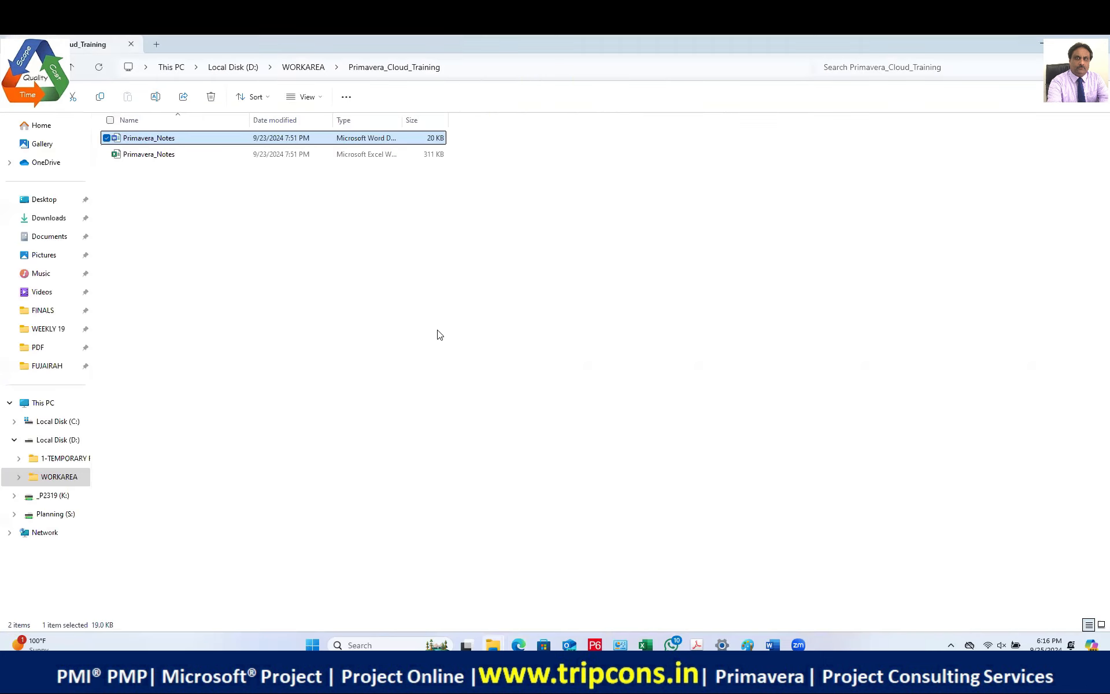
double_click(169, 156)
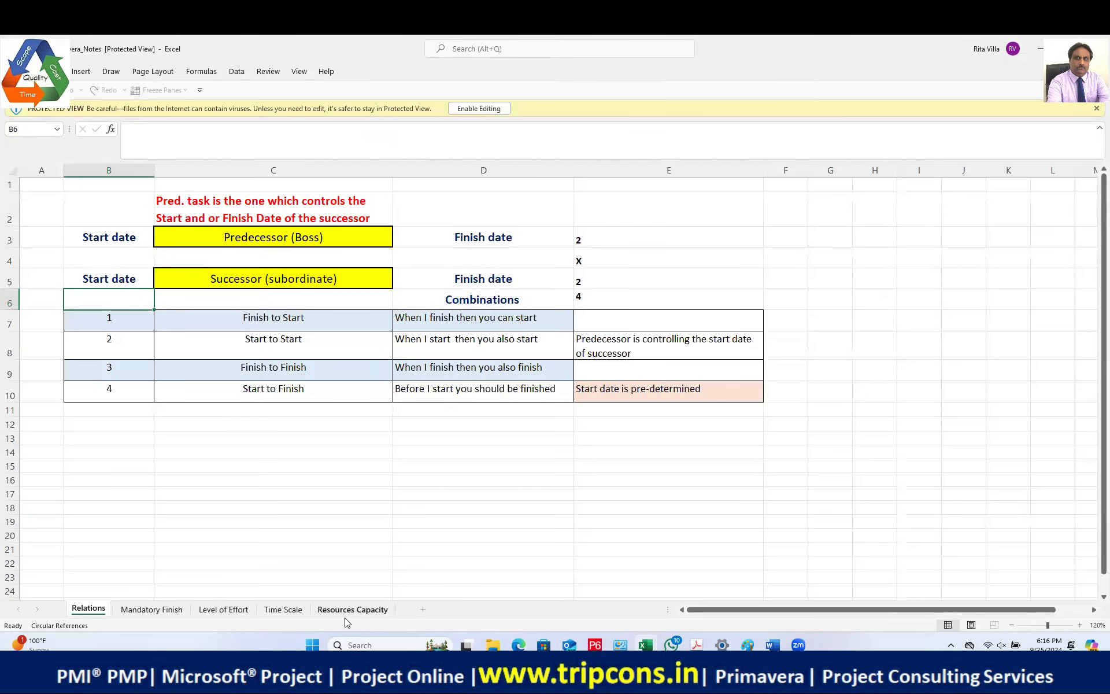
Step: Enable editing and inspect the Resources Capacity table of 8 MH per person times 1–20 resources
click(476, 109)
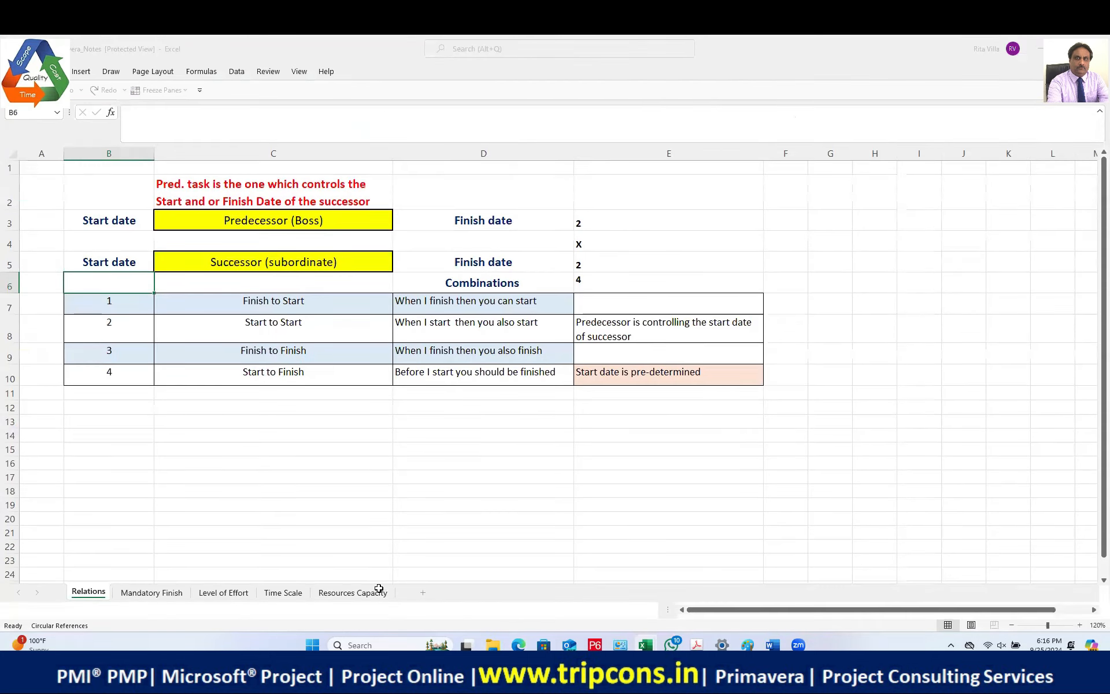
click(361, 614)
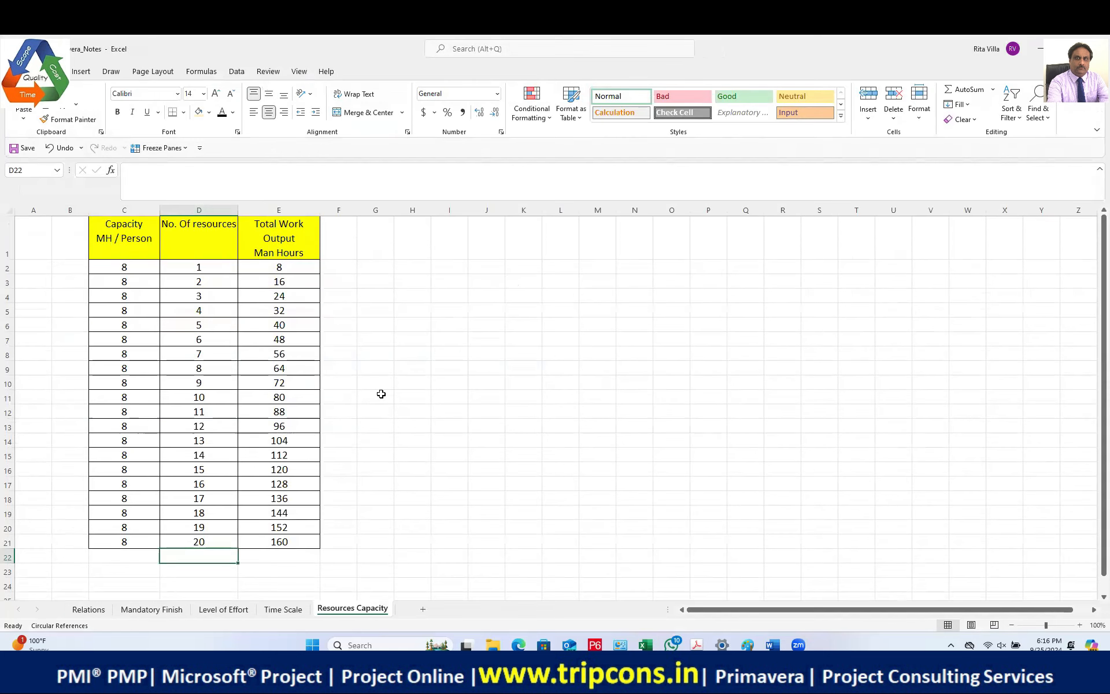
drag(124, 266, 131, 544)
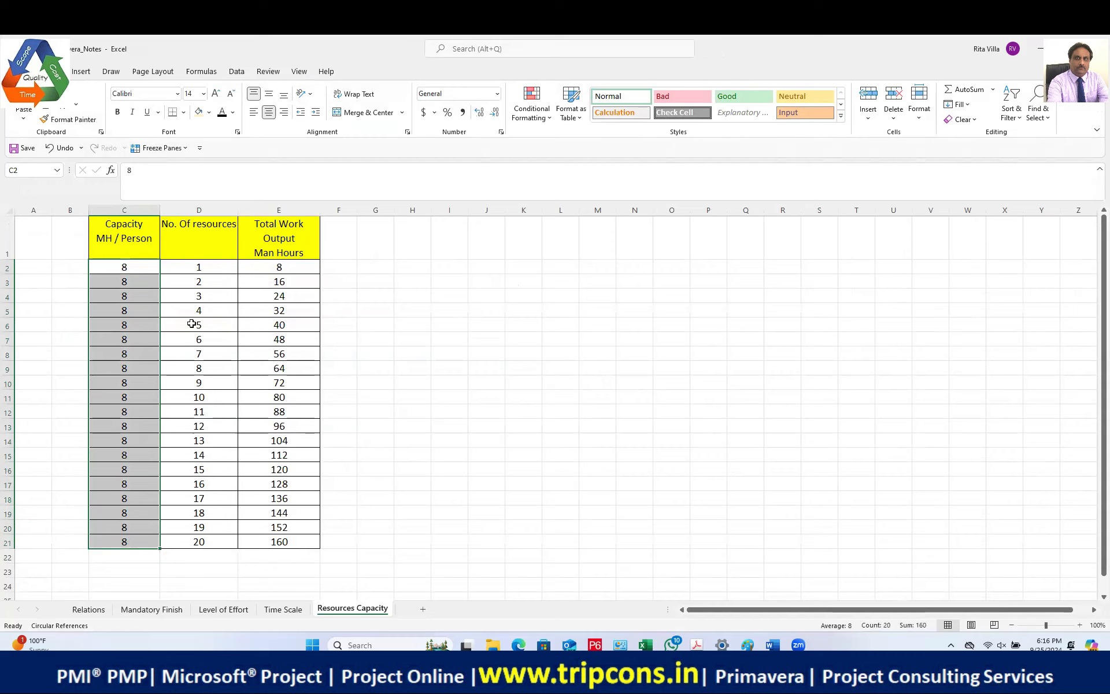
click(214, 279)
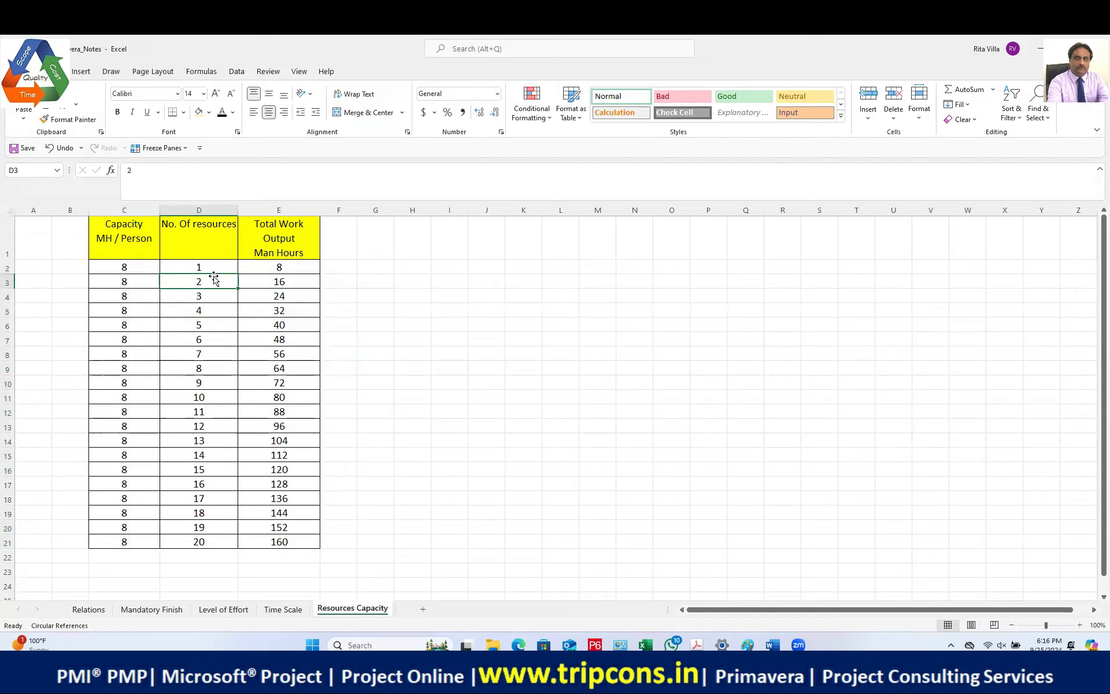
click(204, 211)
click(192, 282)
click(203, 354)
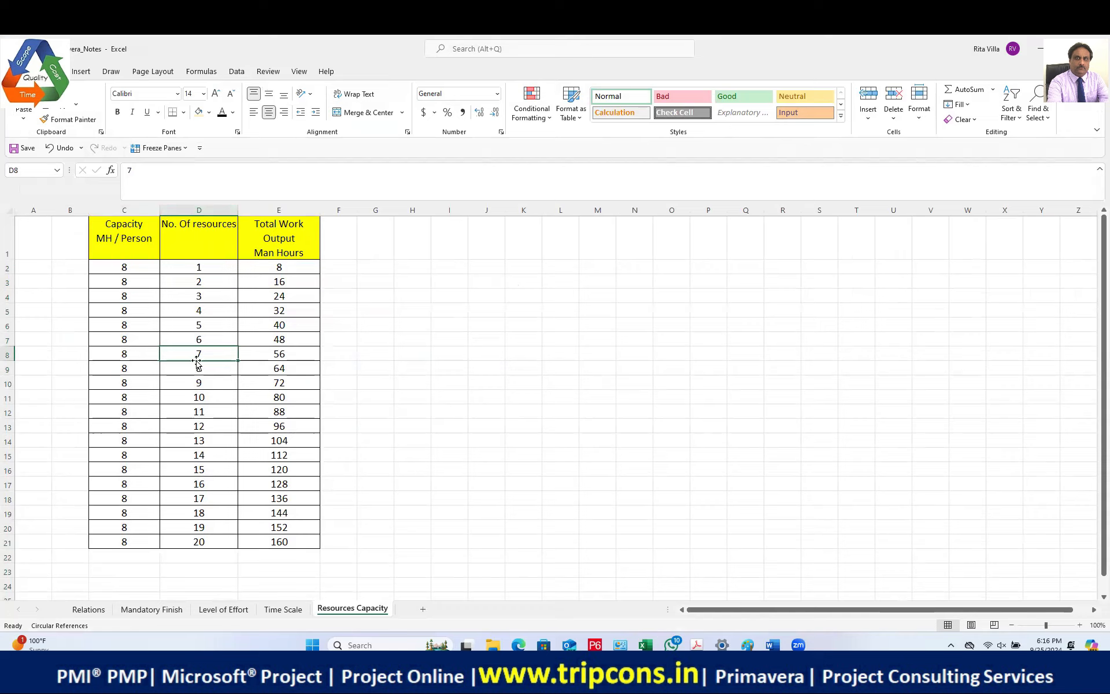
click(284, 354)
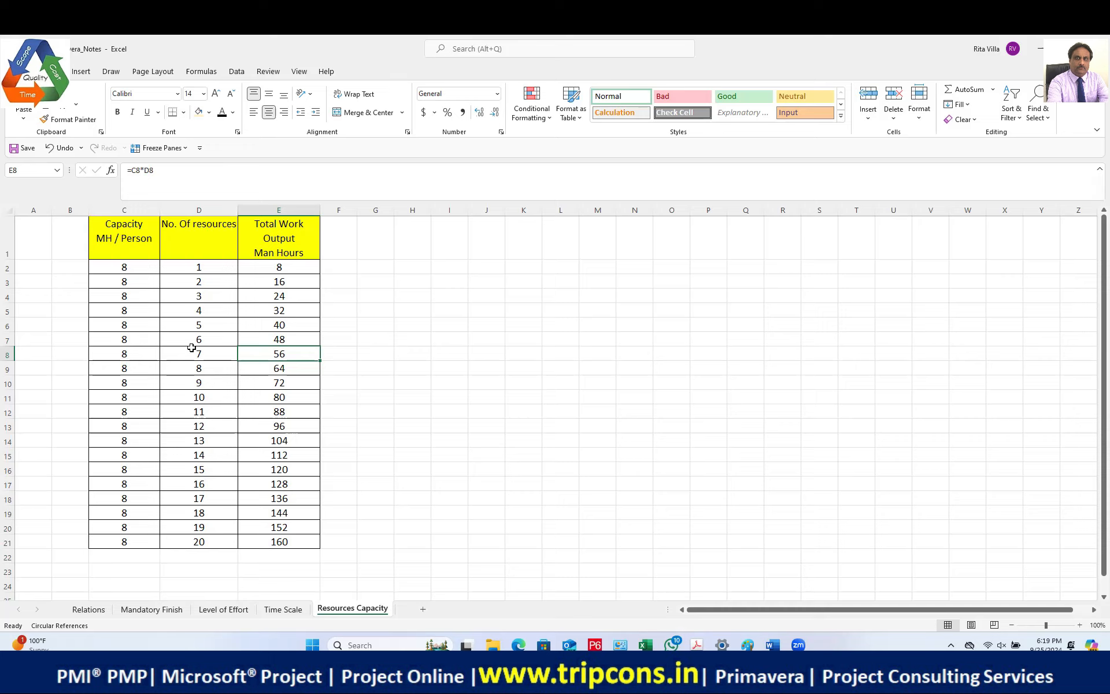
Step: Compare the 1-resource and 10-resource capacity rows, then go back to Primavera Cloud
drag(127, 264, 292, 266)
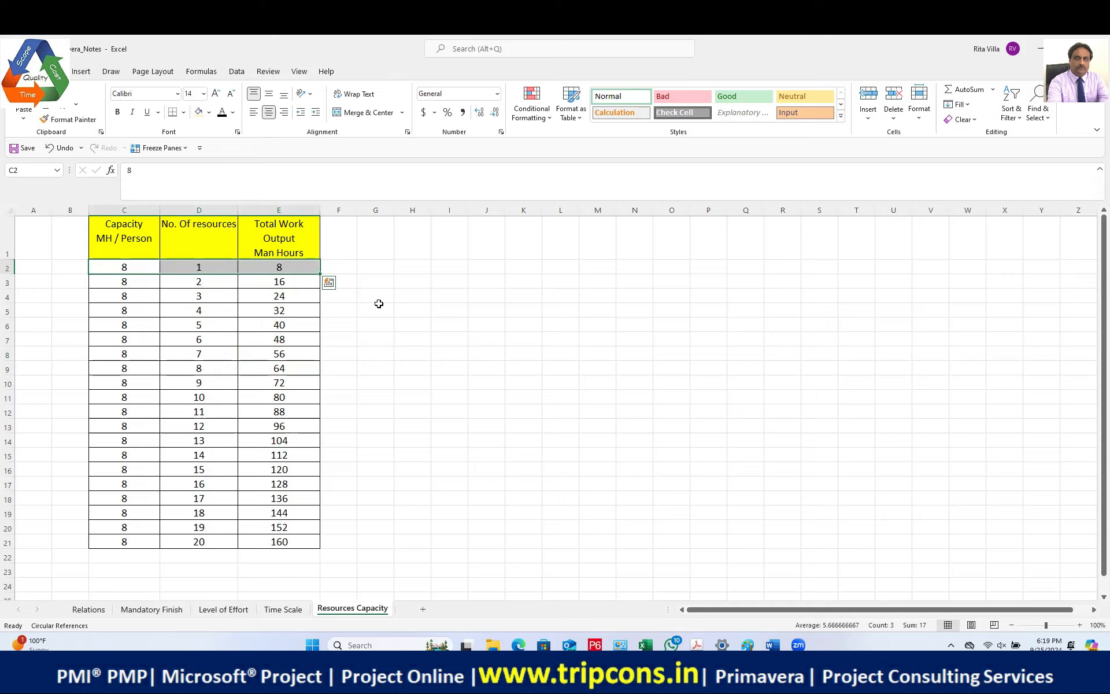
drag(144, 399, 273, 401)
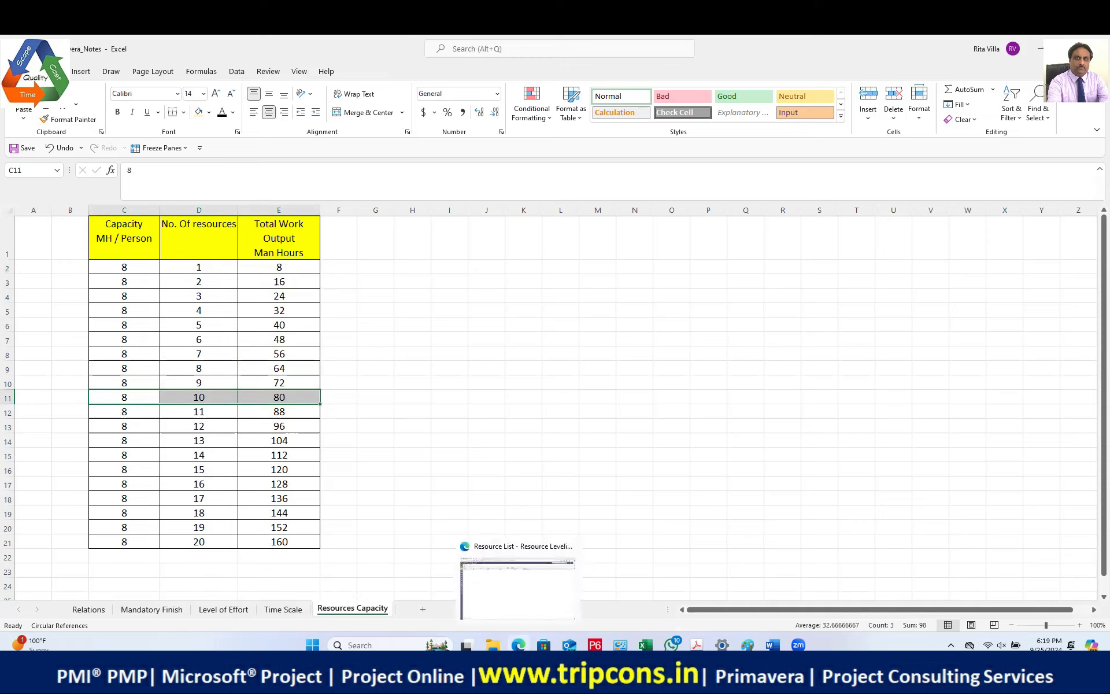
click(512, 607)
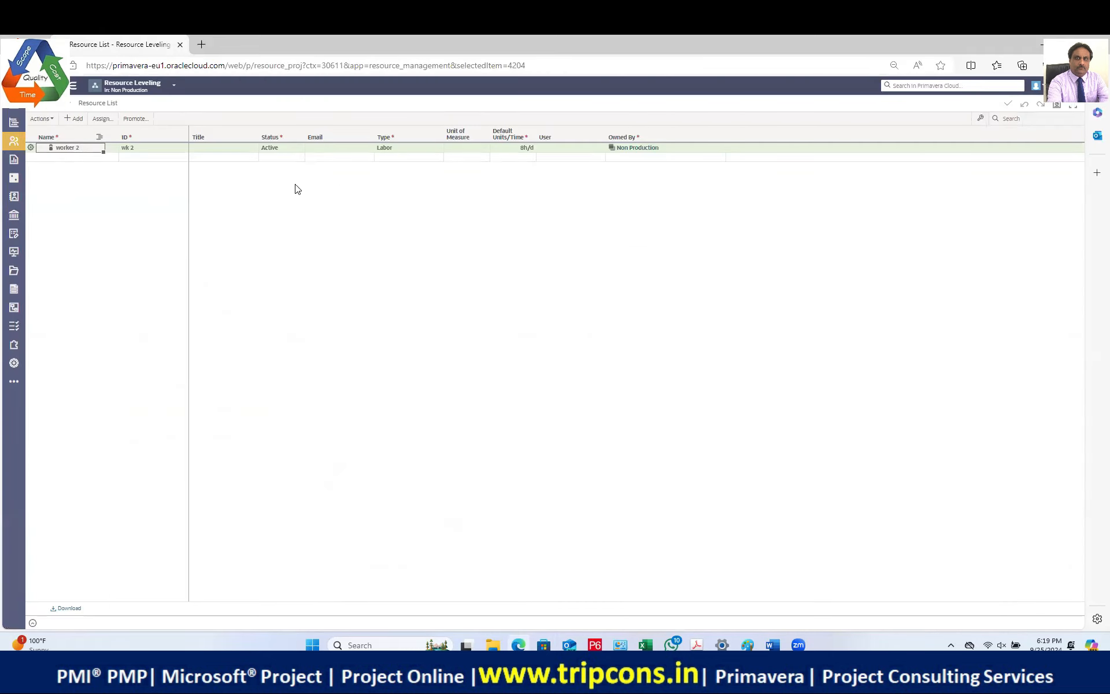
click(514, 147)
click(459, 150)
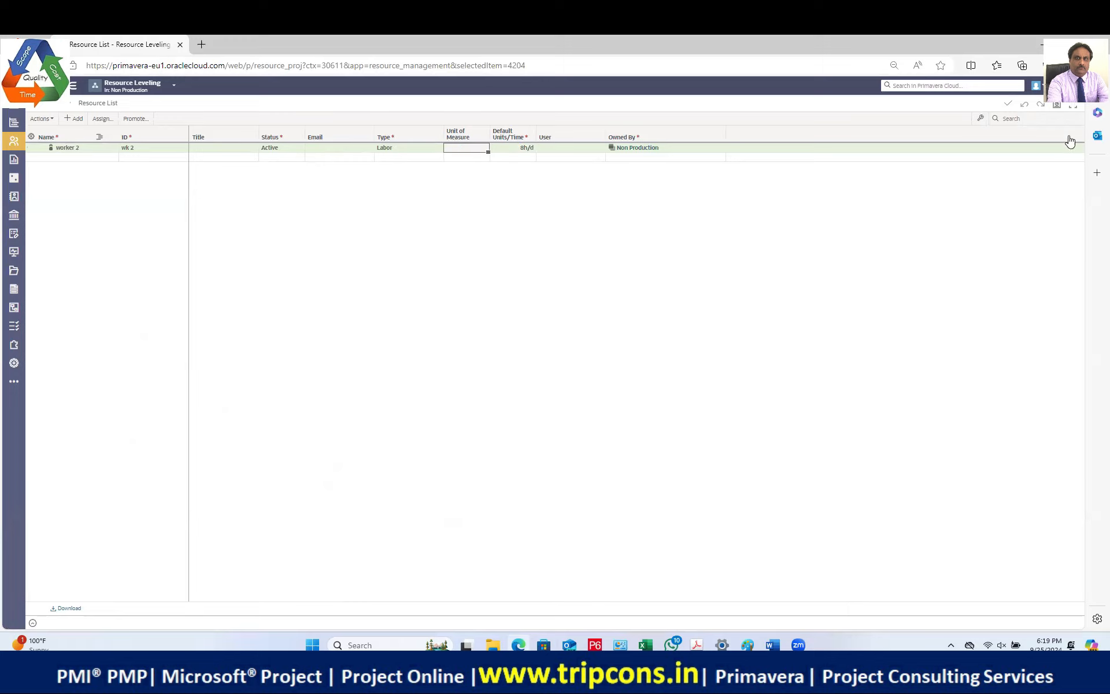
click(982, 120)
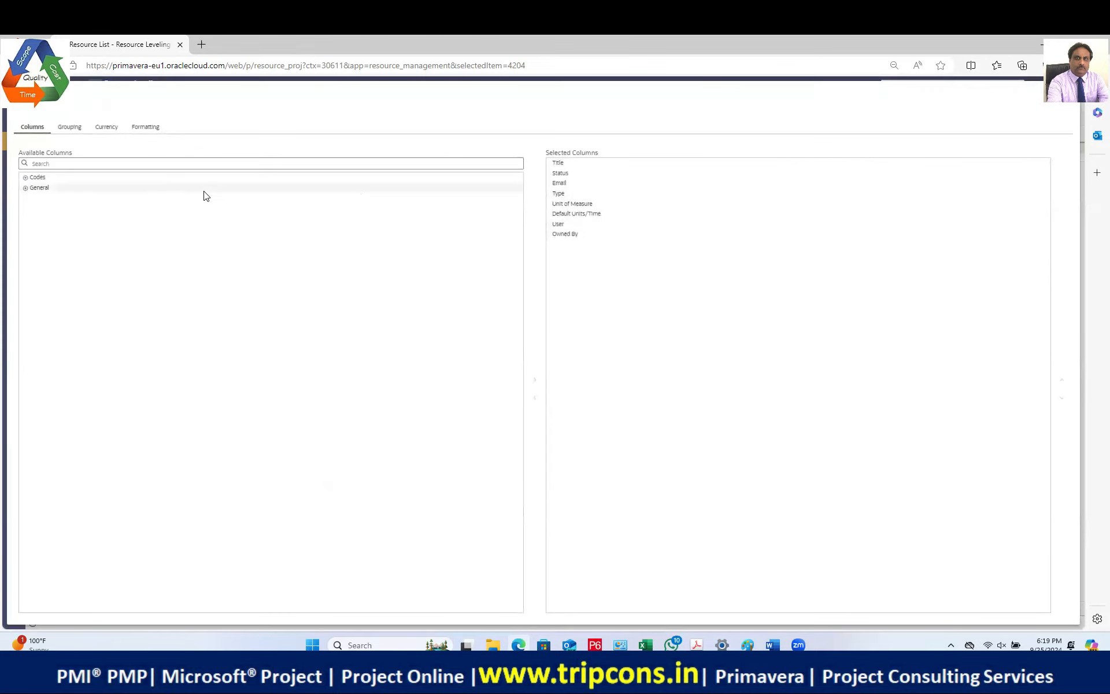
click(26, 188)
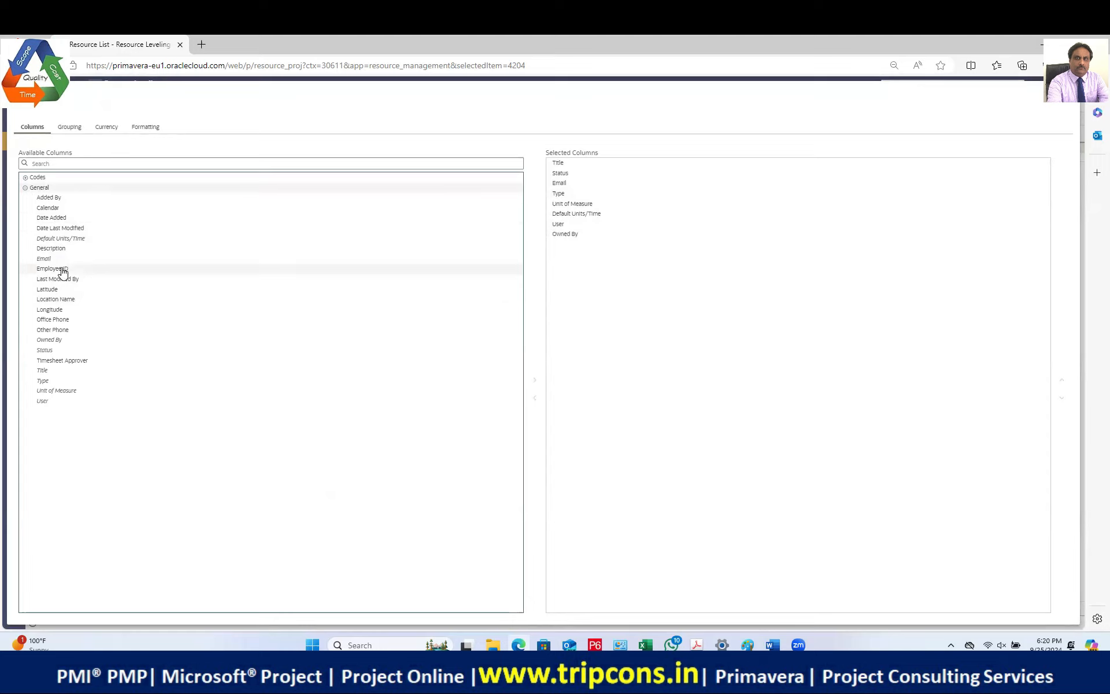
drag(82, 237, 56, 325)
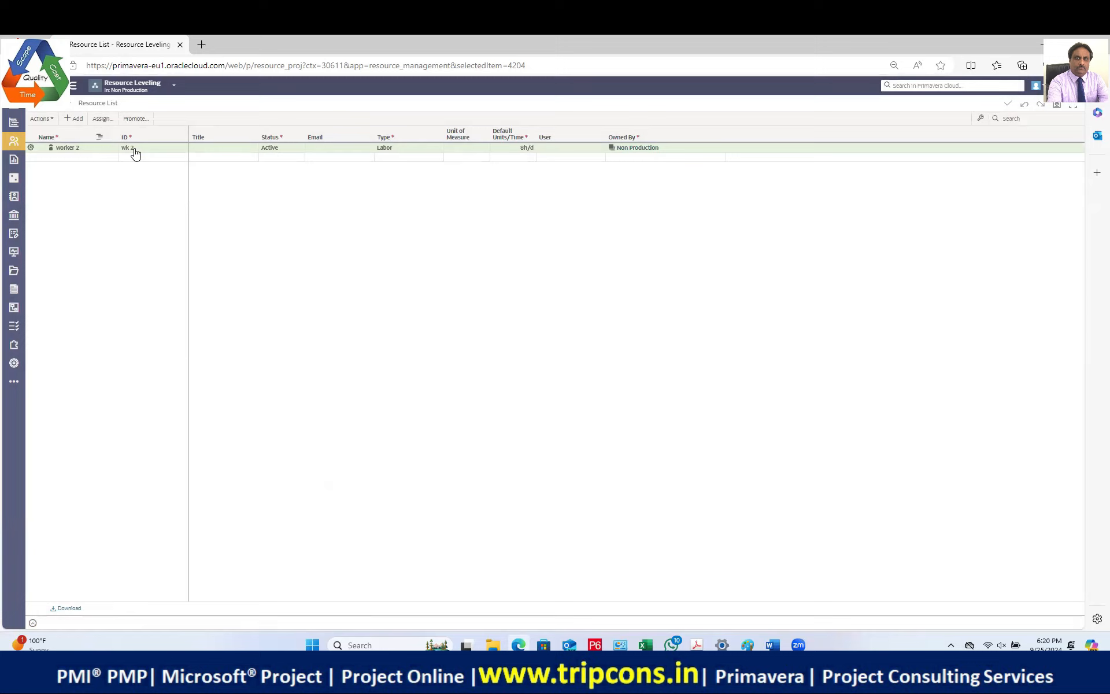
click(133, 148)
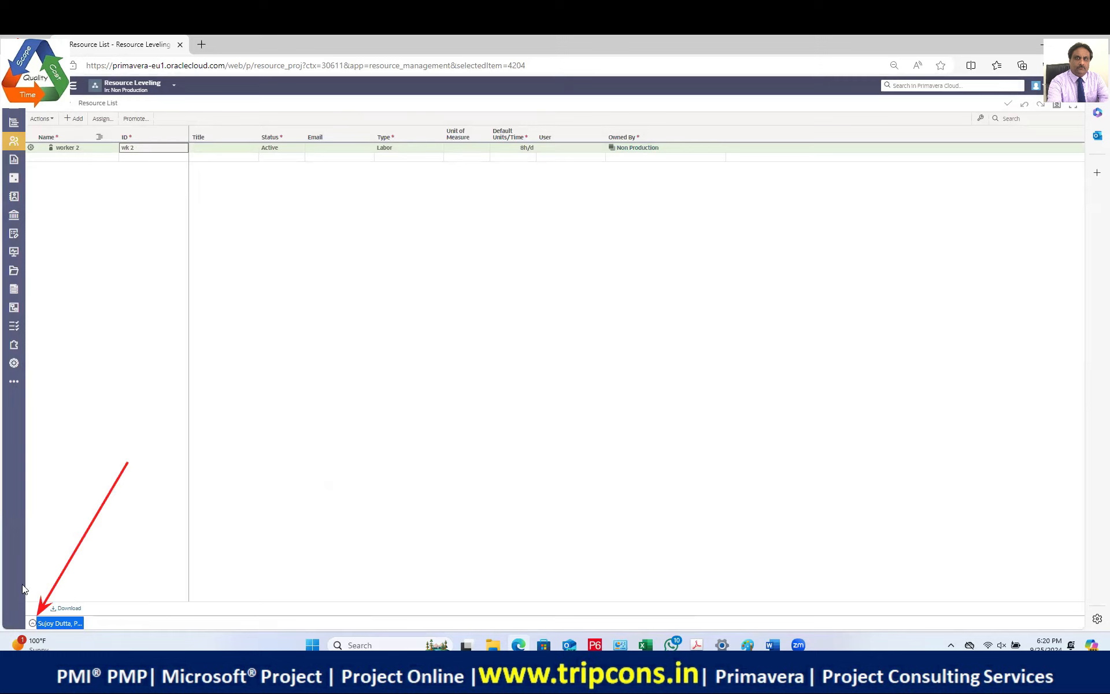
Step: Set worker 2's Max Units/Time from 25-Sep-24 to 16h/d in Availability & Rates
click(32, 623)
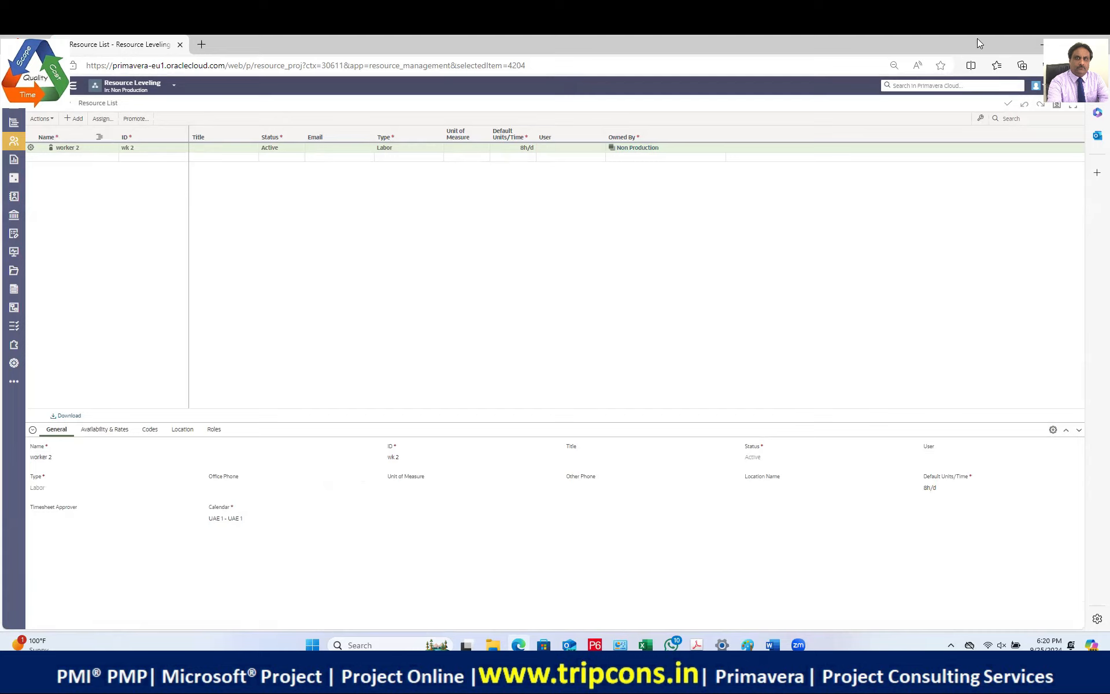
click(112, 429)
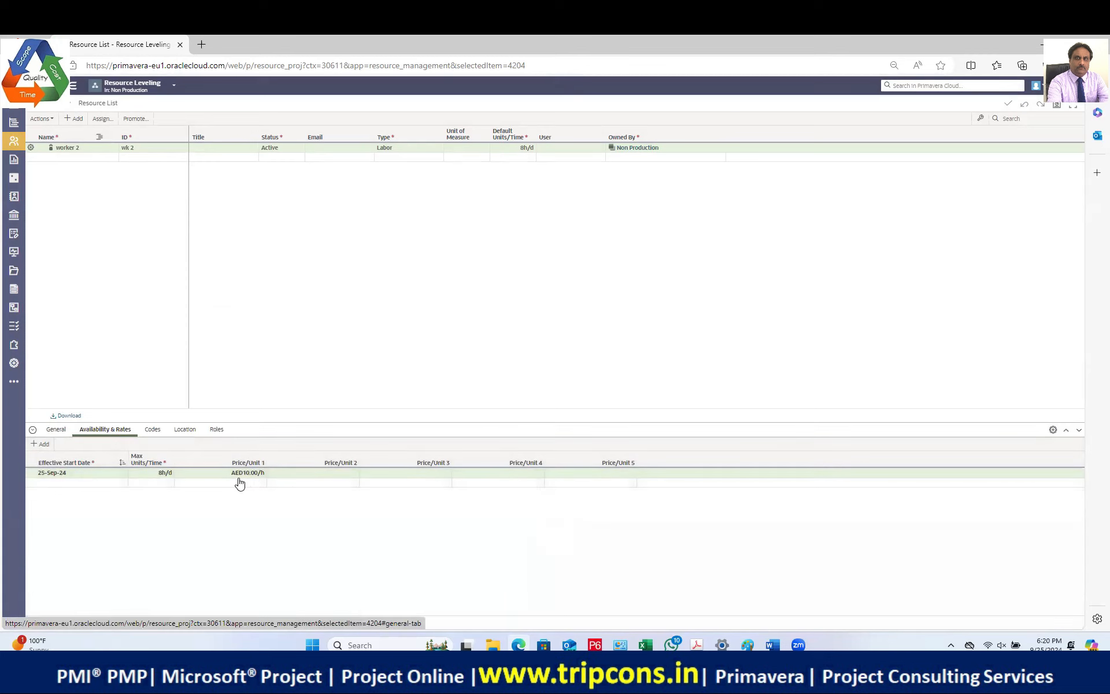
click(158, 472)
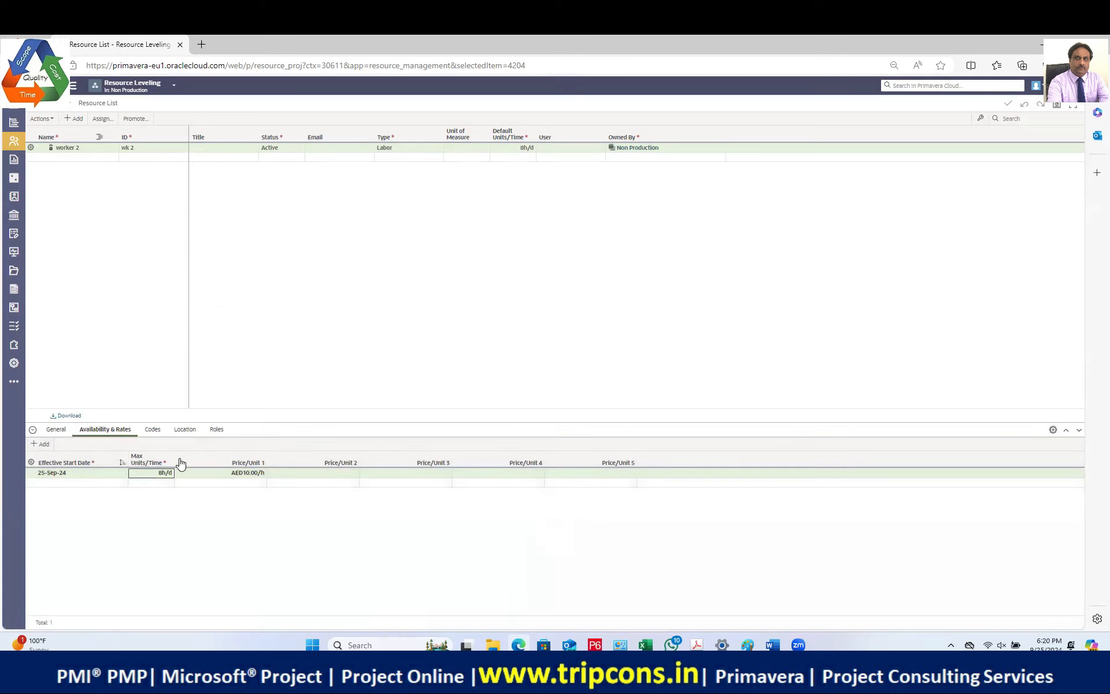
drag(172, 459, 223, 460)
click(156, 477)
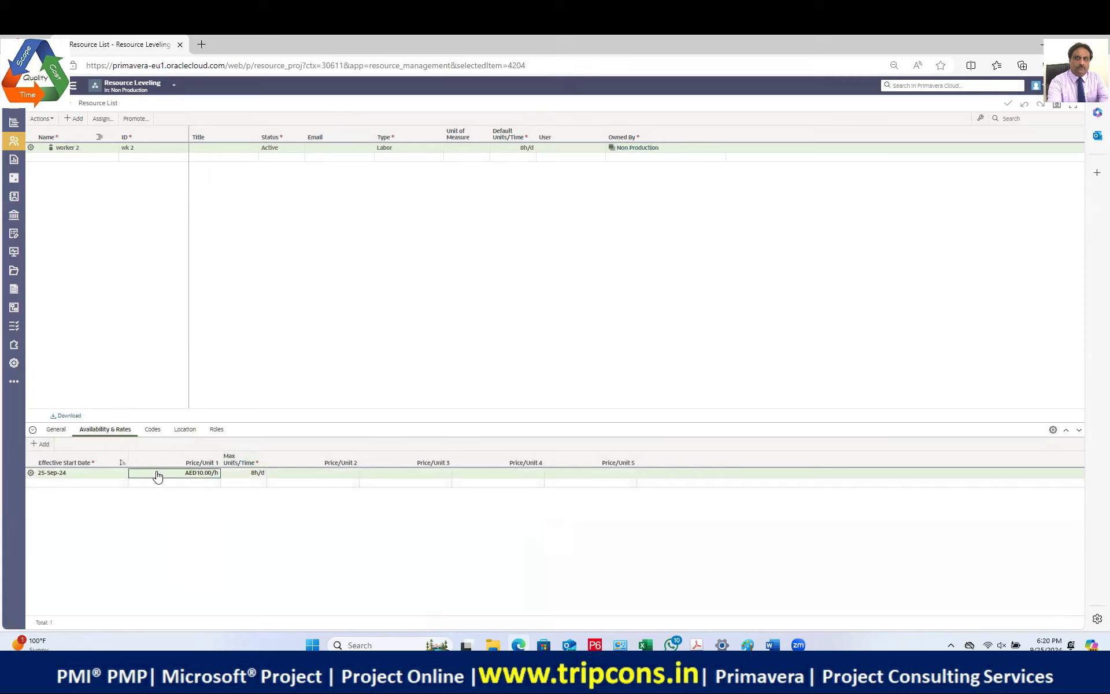
drag(253, 463, 179, 474)
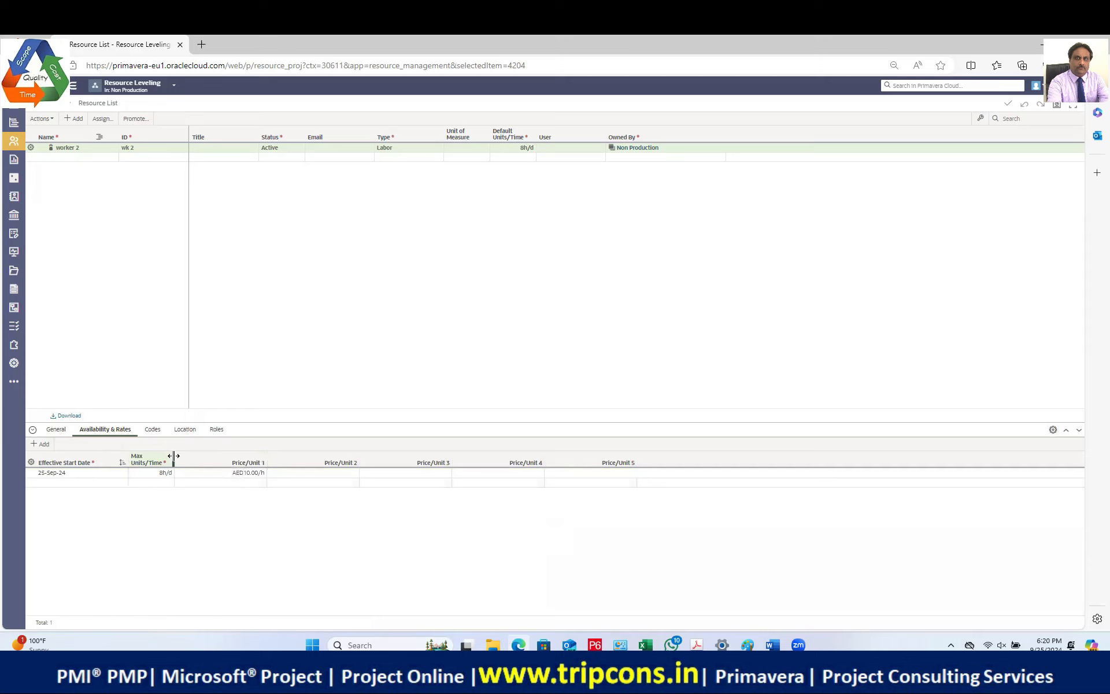
drag(174, 460, 224, 458)
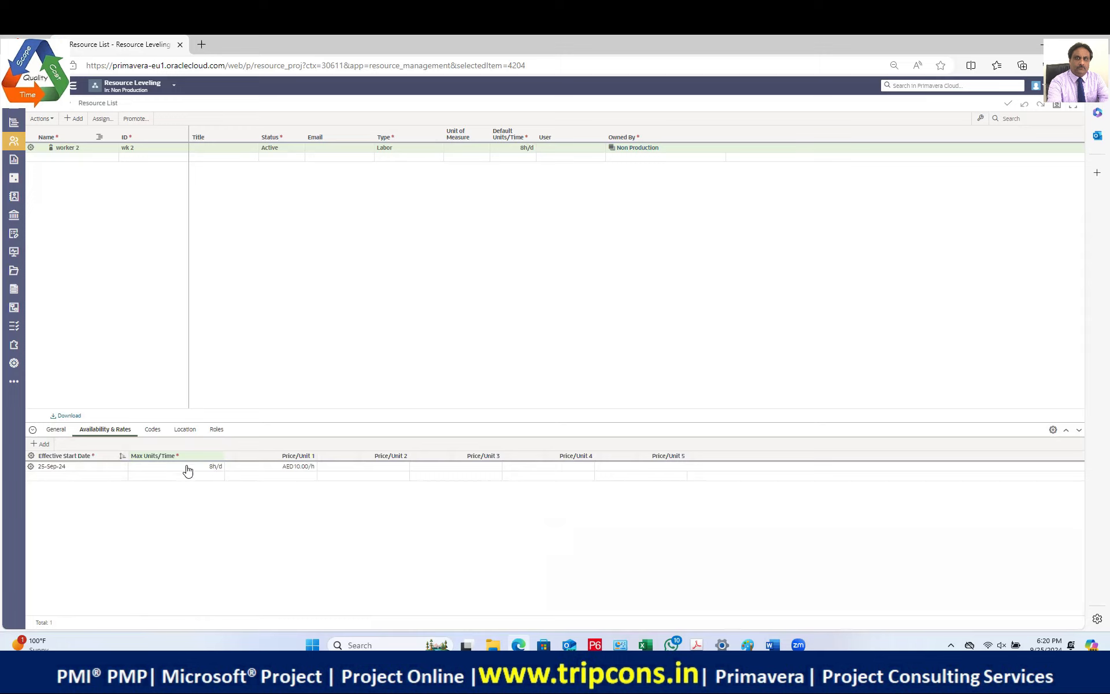
click(185, 468)
text(16)
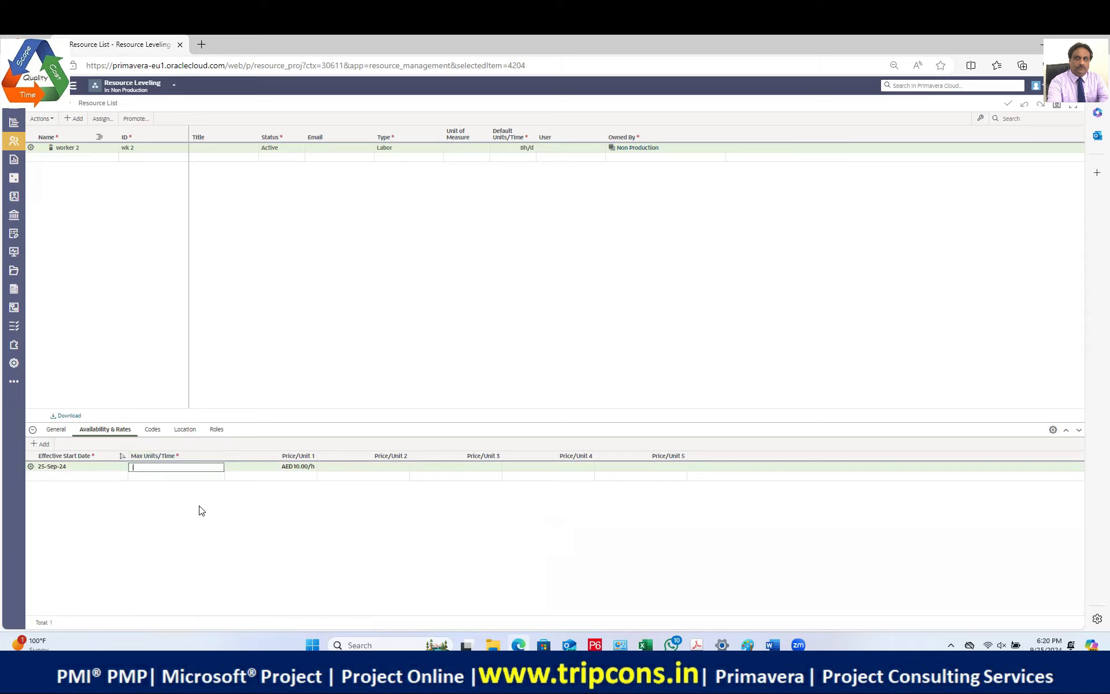
key(Return)
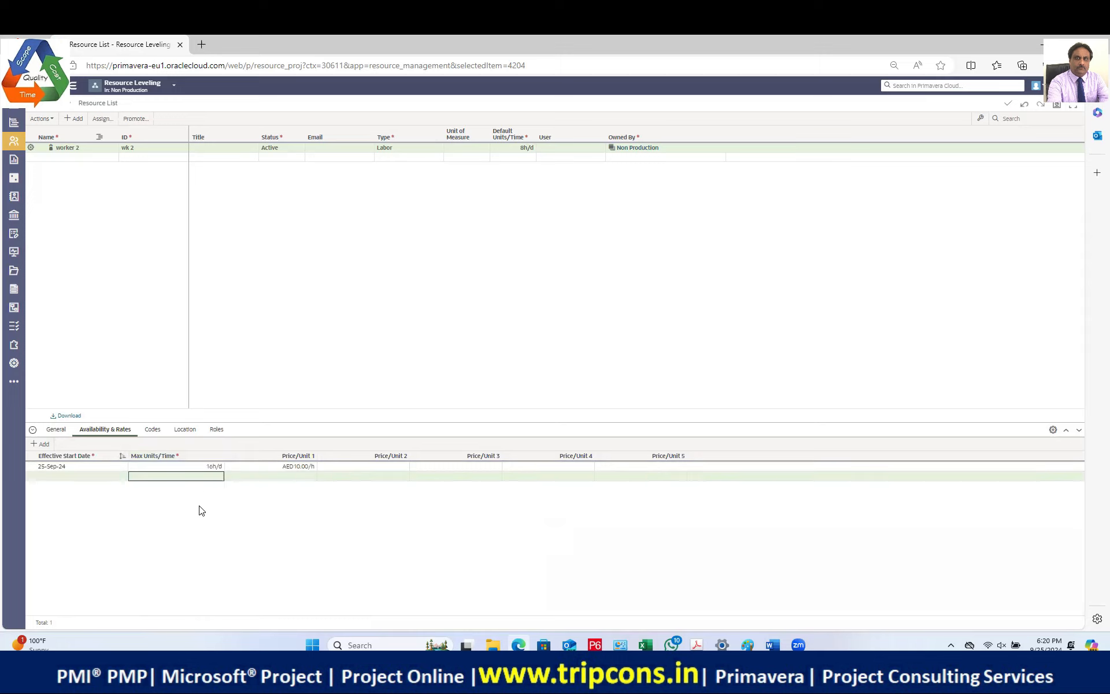
click(190, 467)
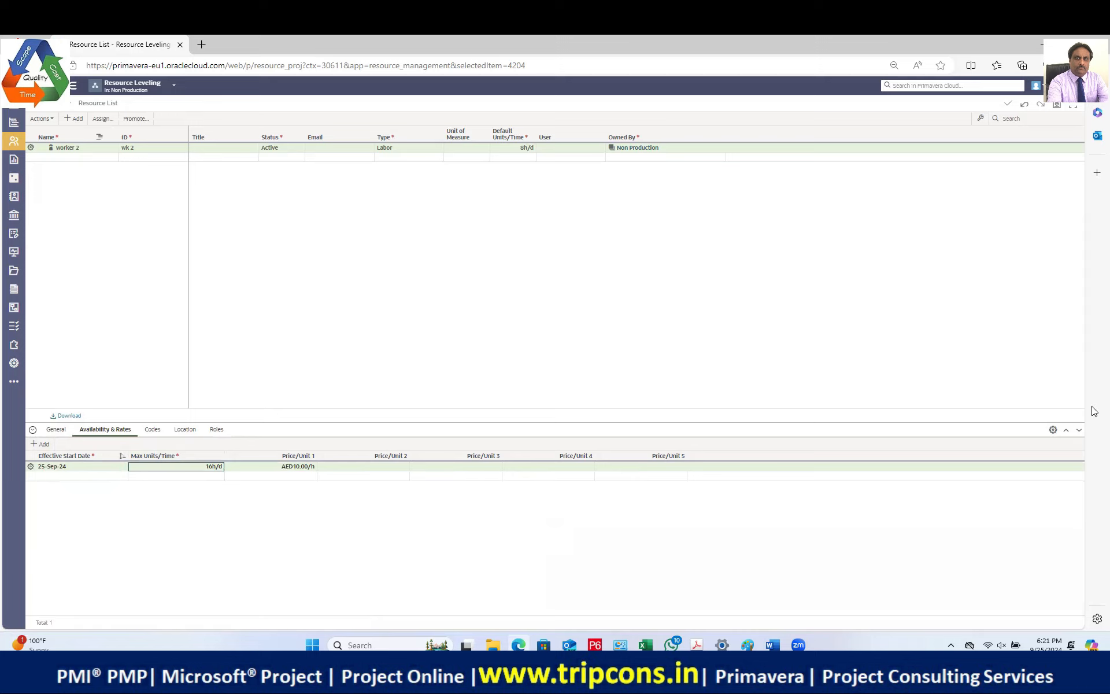
Step: Review worker 2's detail sections and confirm the 16h/d maximum units value
click(1053, 429)
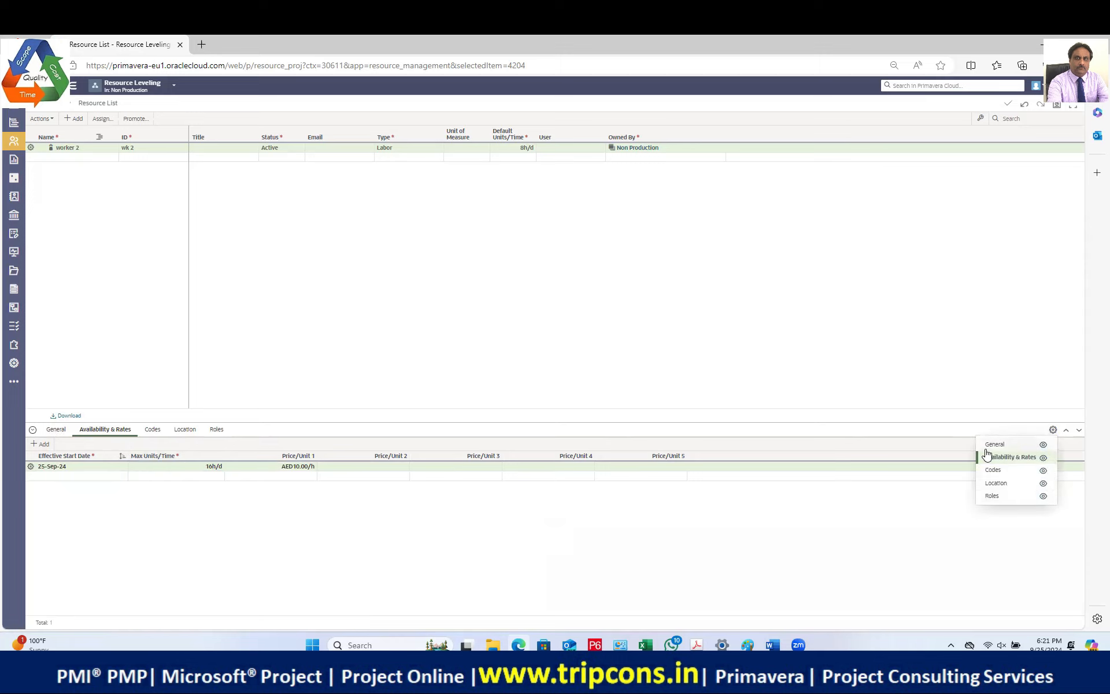
click(216, 471)
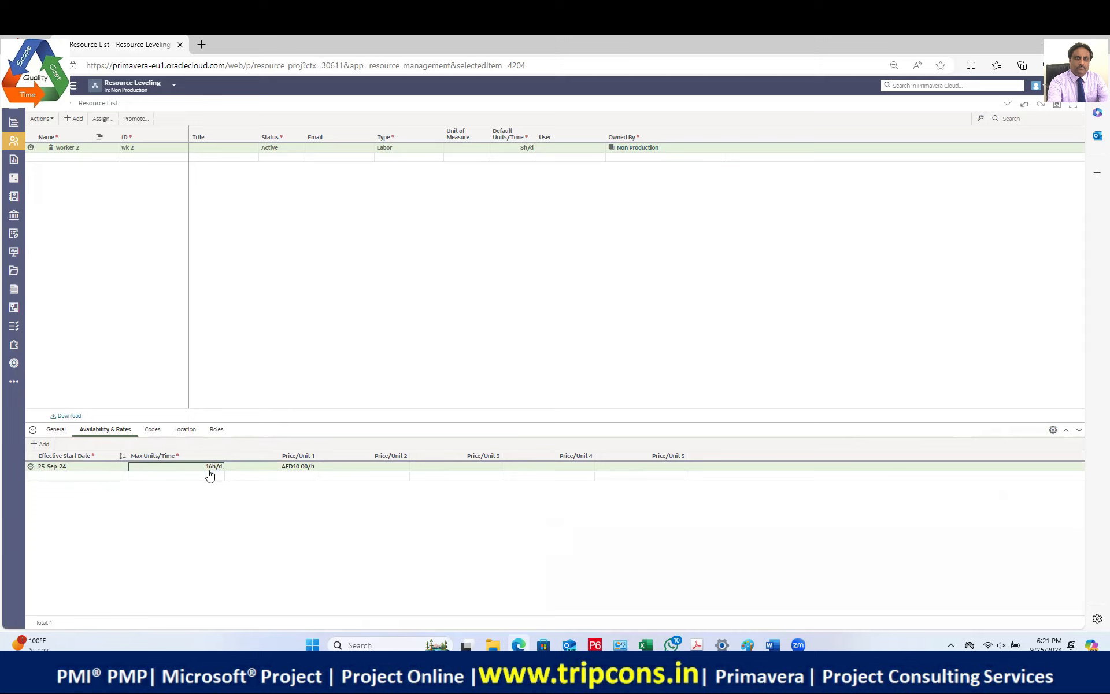
click(93, 146)
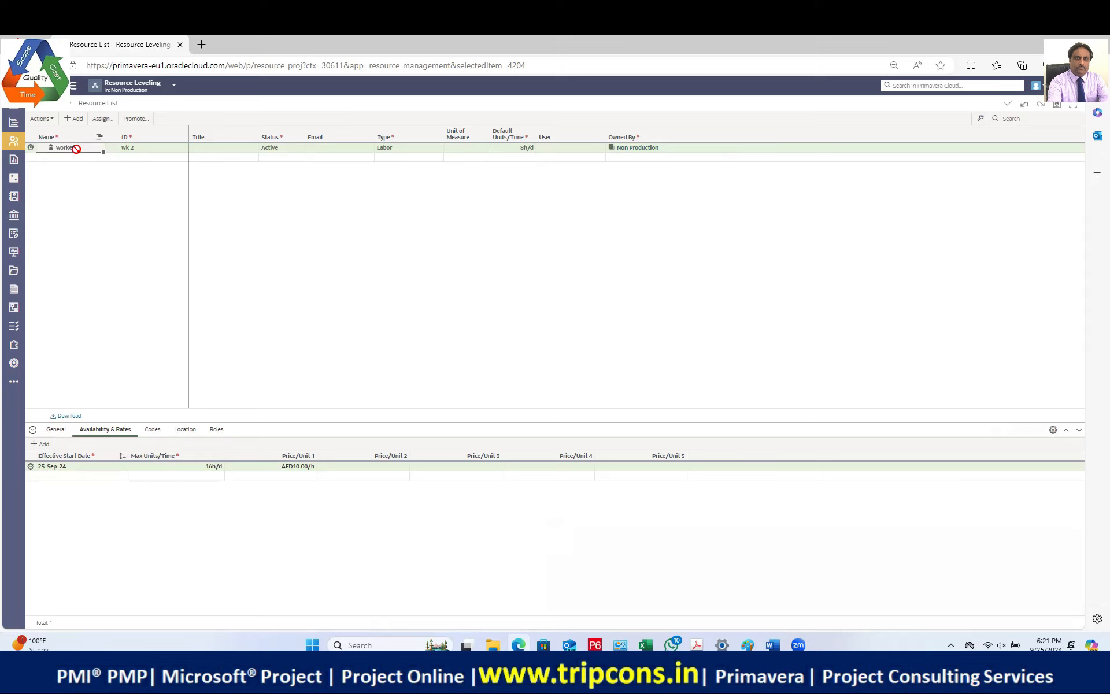
click(31, 148)
click(289, 209)
click(145, 148)
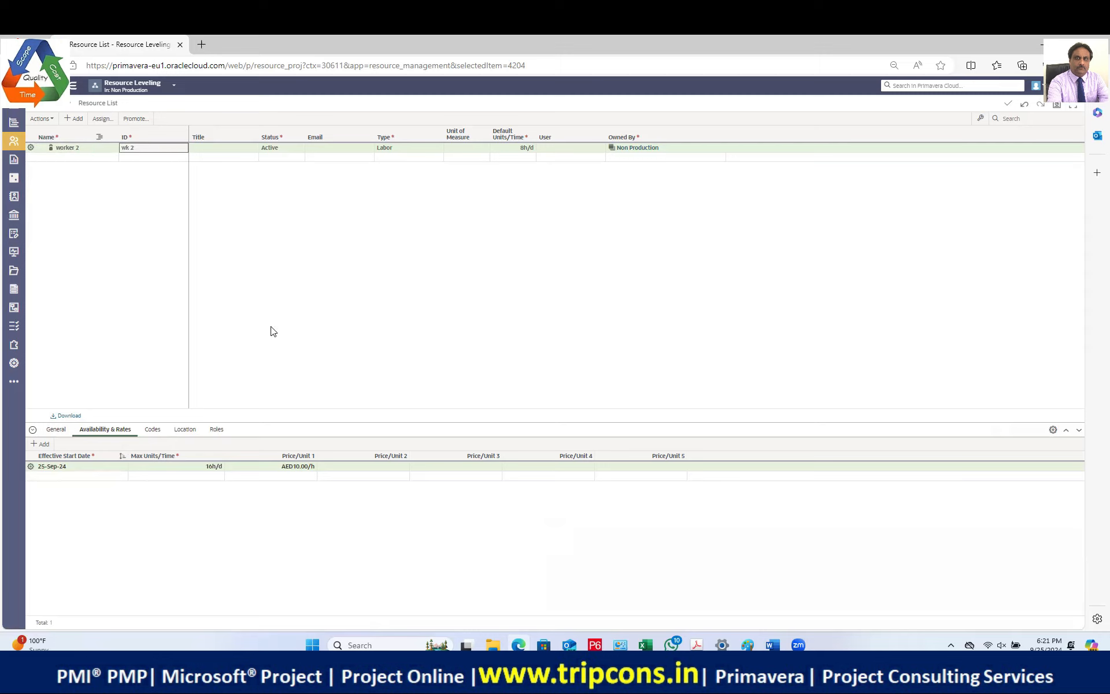
click(56, 429)
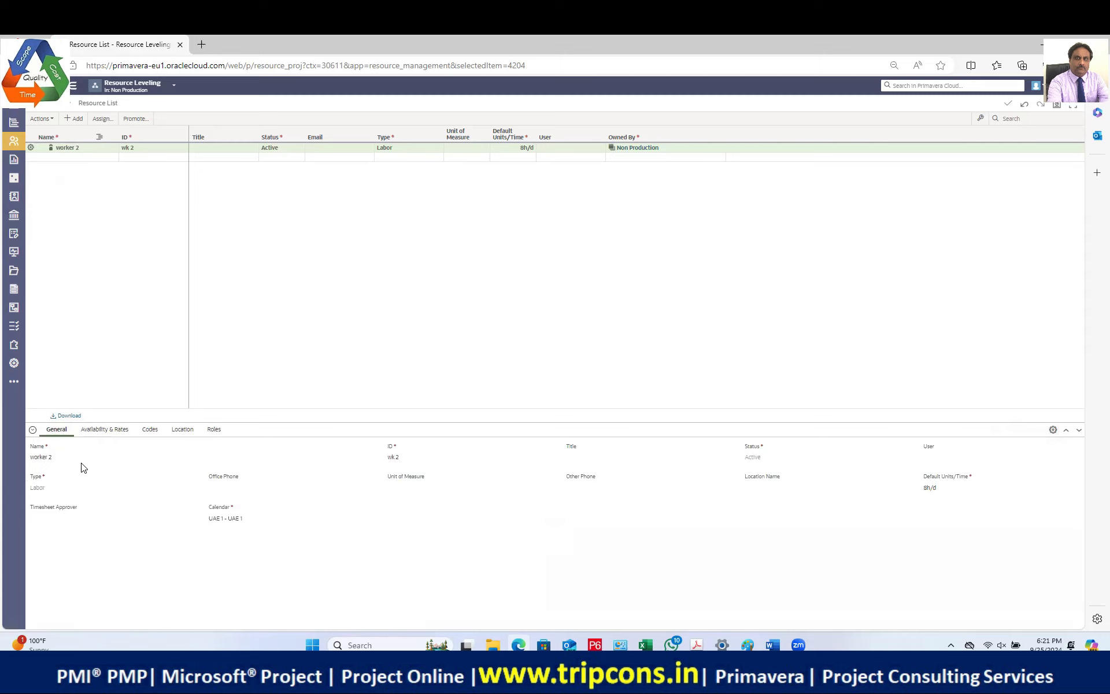
click(103, 430)
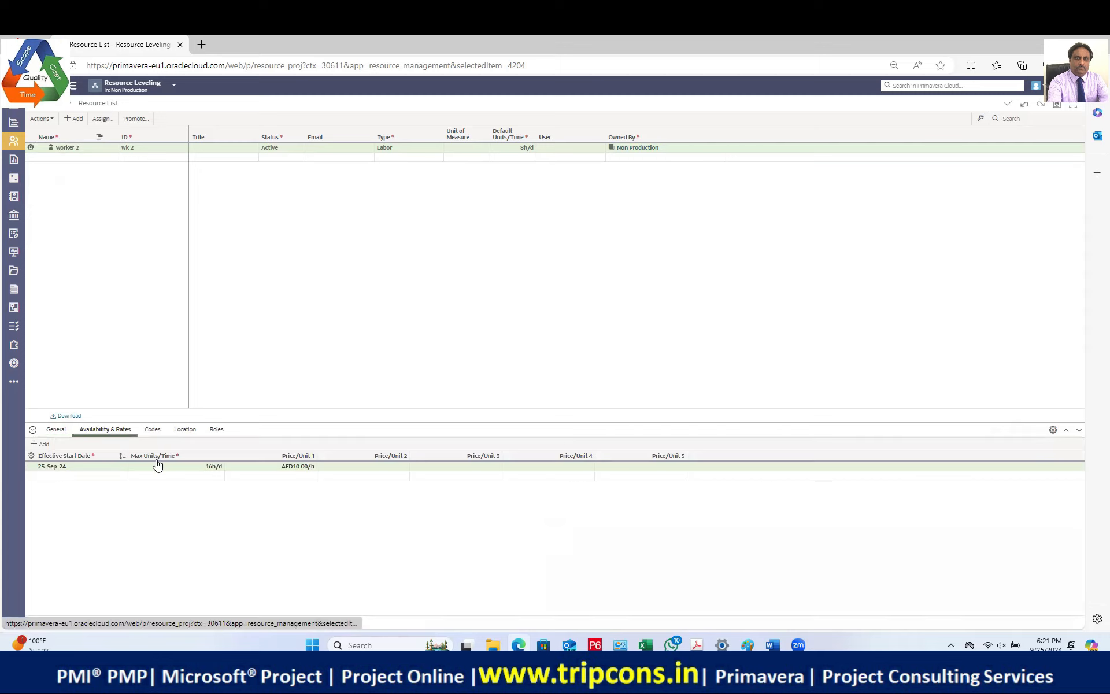
click(209, 469)
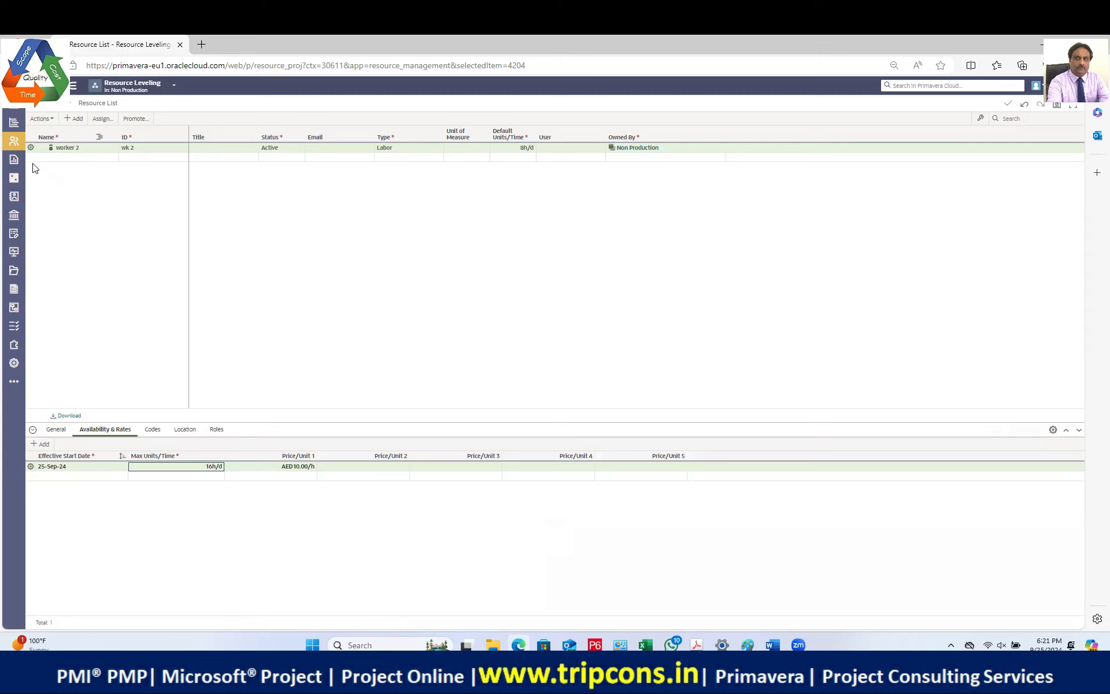
click(40, 132)
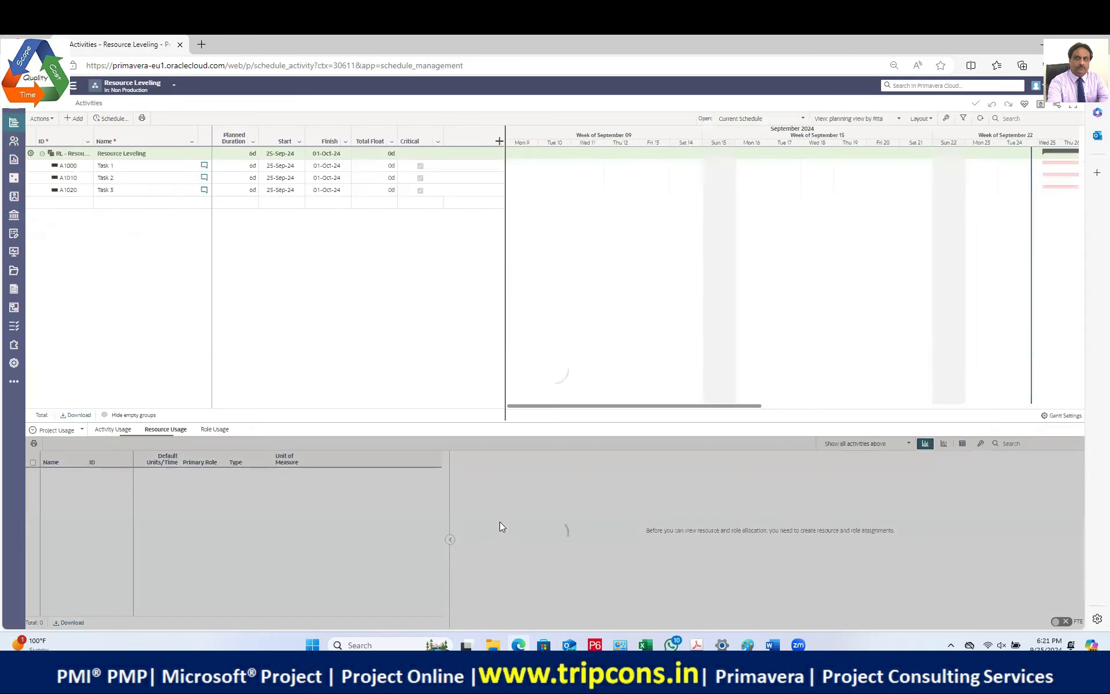
Step: Read worker 2's histogram: 24h planned per day with red overallocated units above availability
mouse_move(494, 523)
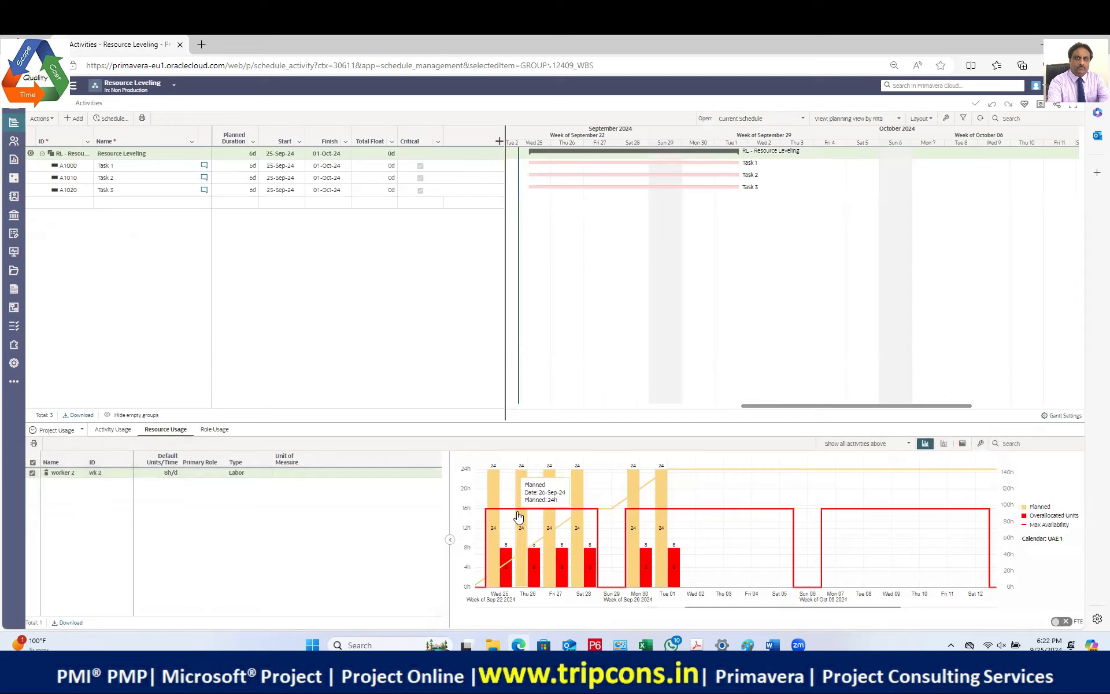
mouse_move(509, 562)
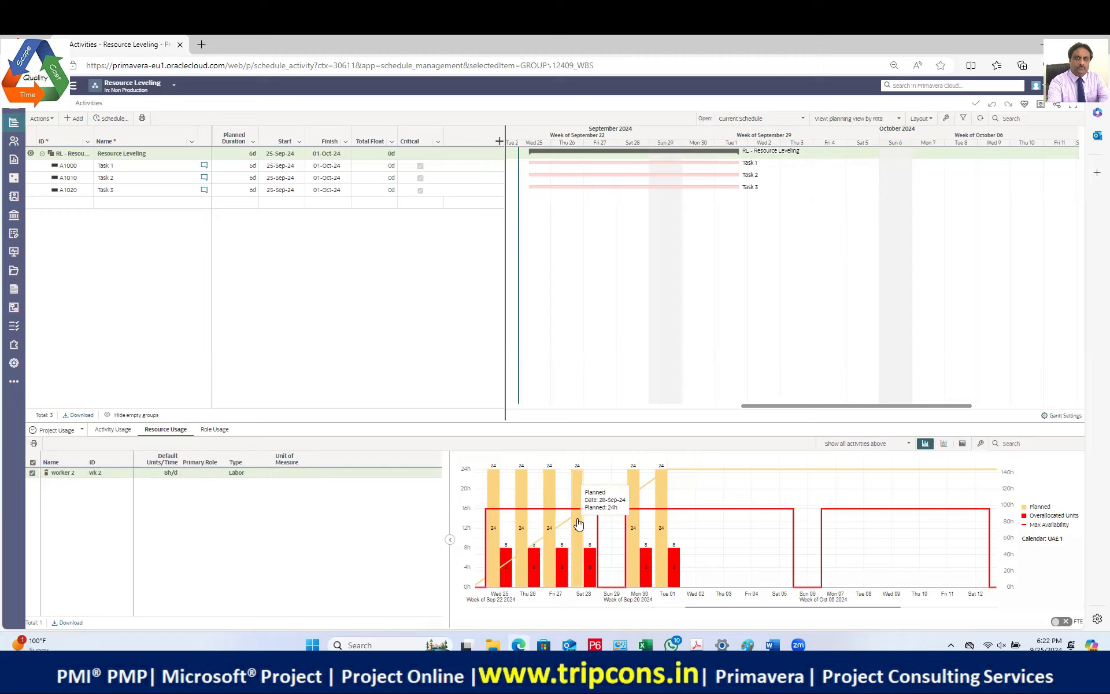
click(980, 443)
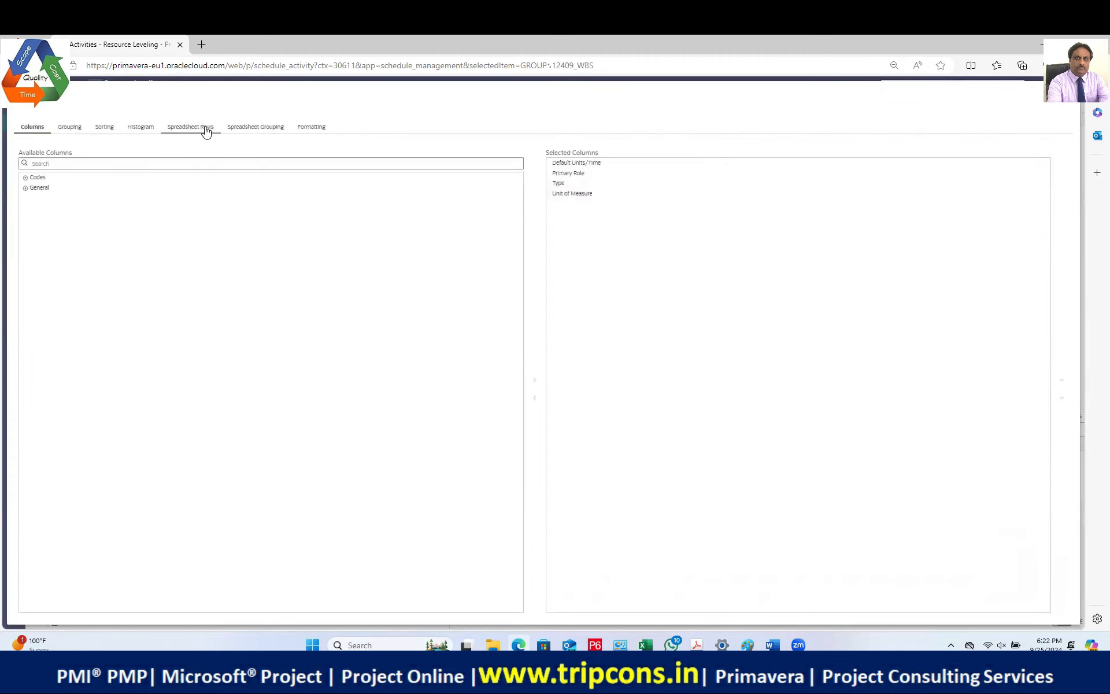
Step: Browse the histogram, formatting, grouping and rows settings, then close without changes
click(143, 127)
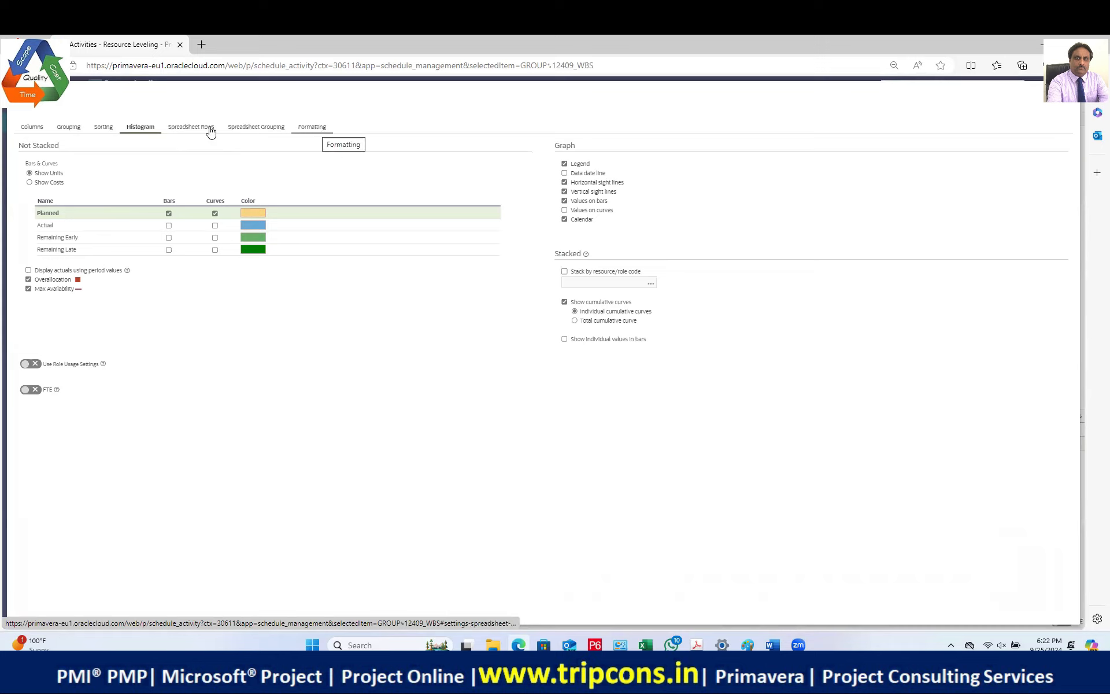
click(310, 128)
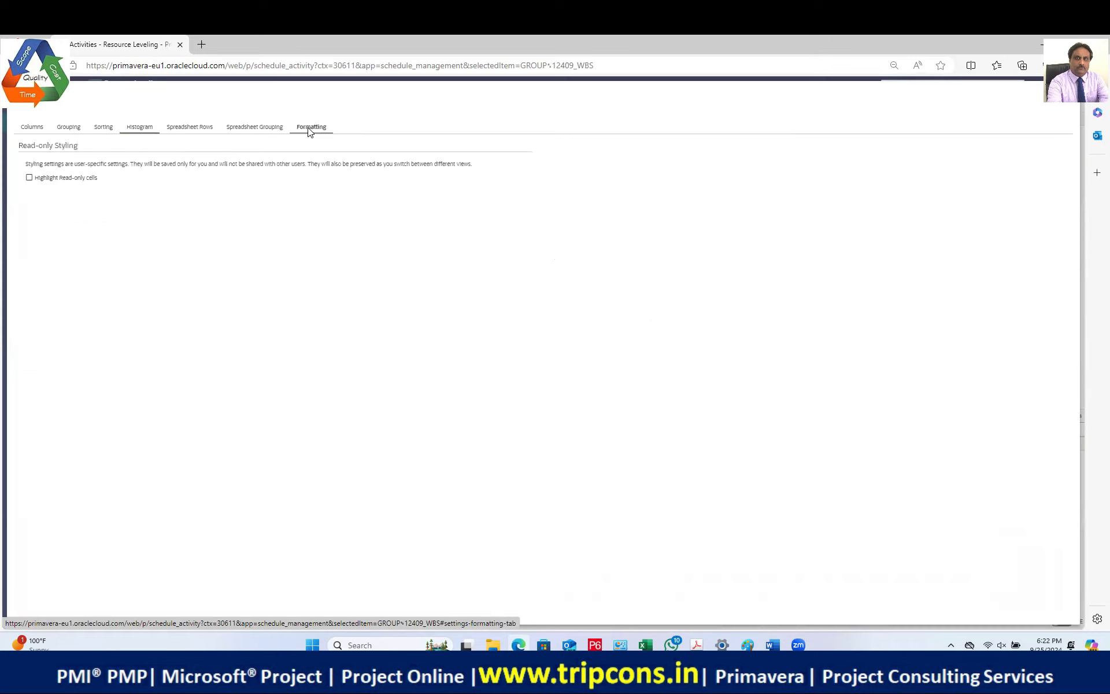
click(267, 127)
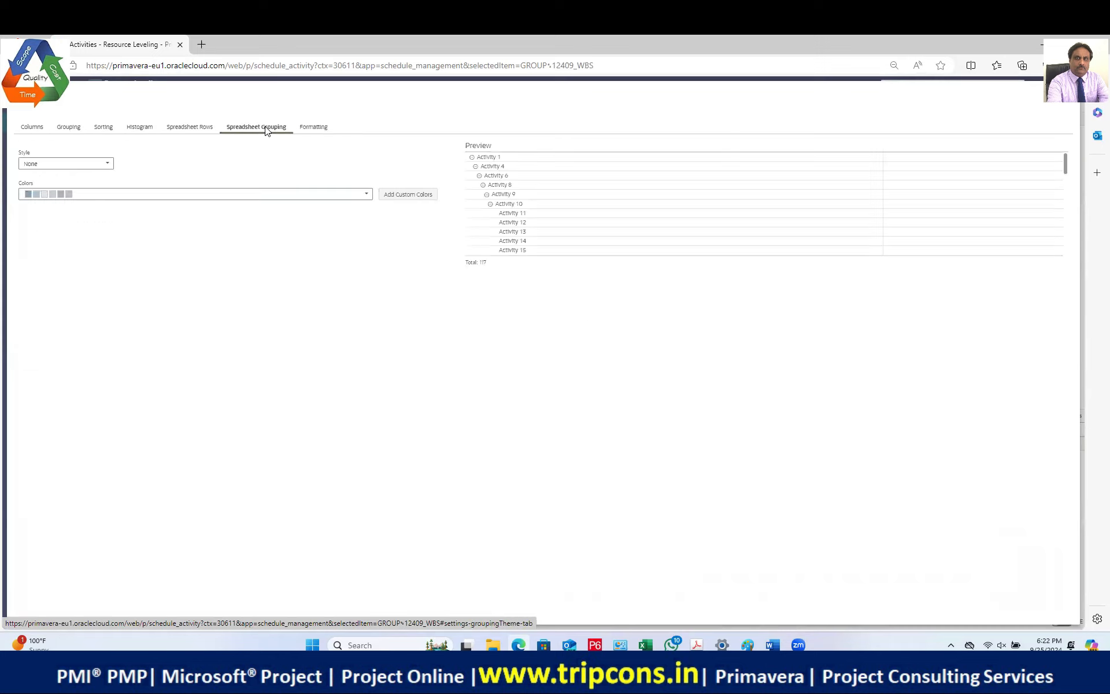
click(208, 129)
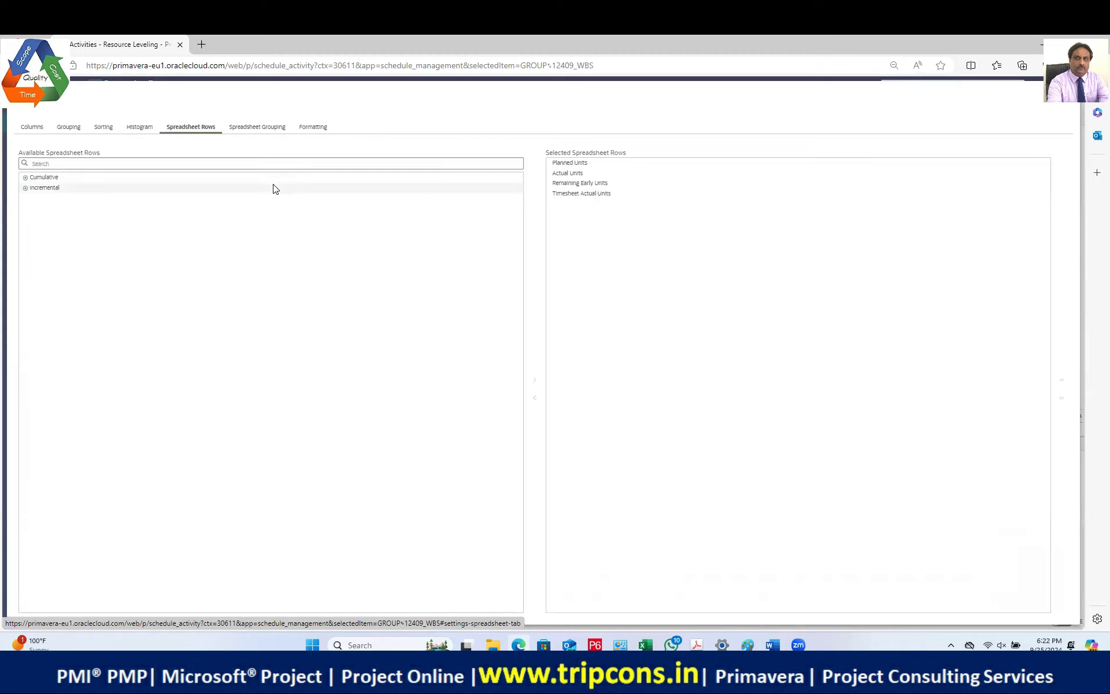
click(142, 128)
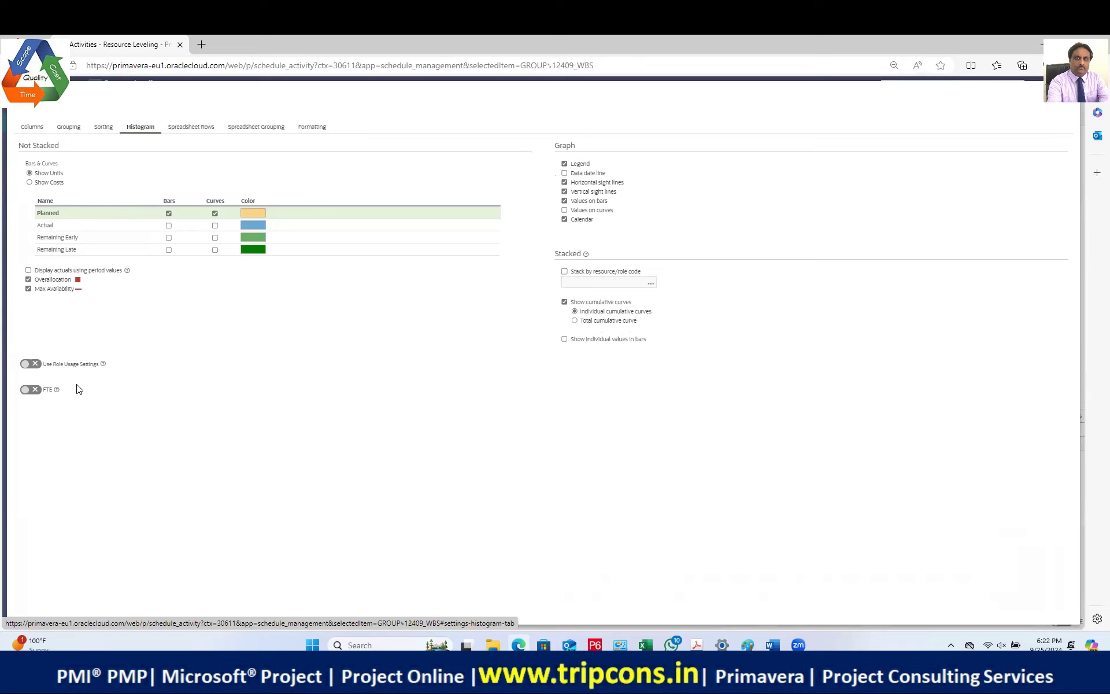
click(1066, 98)
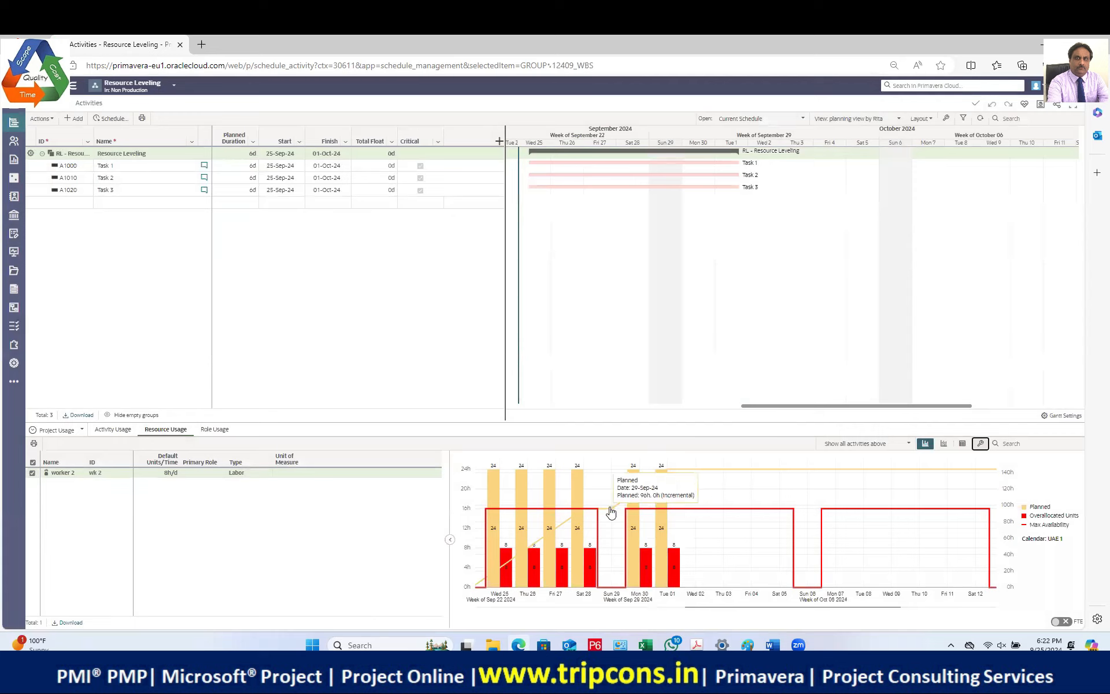
mouse_move(18, 146)
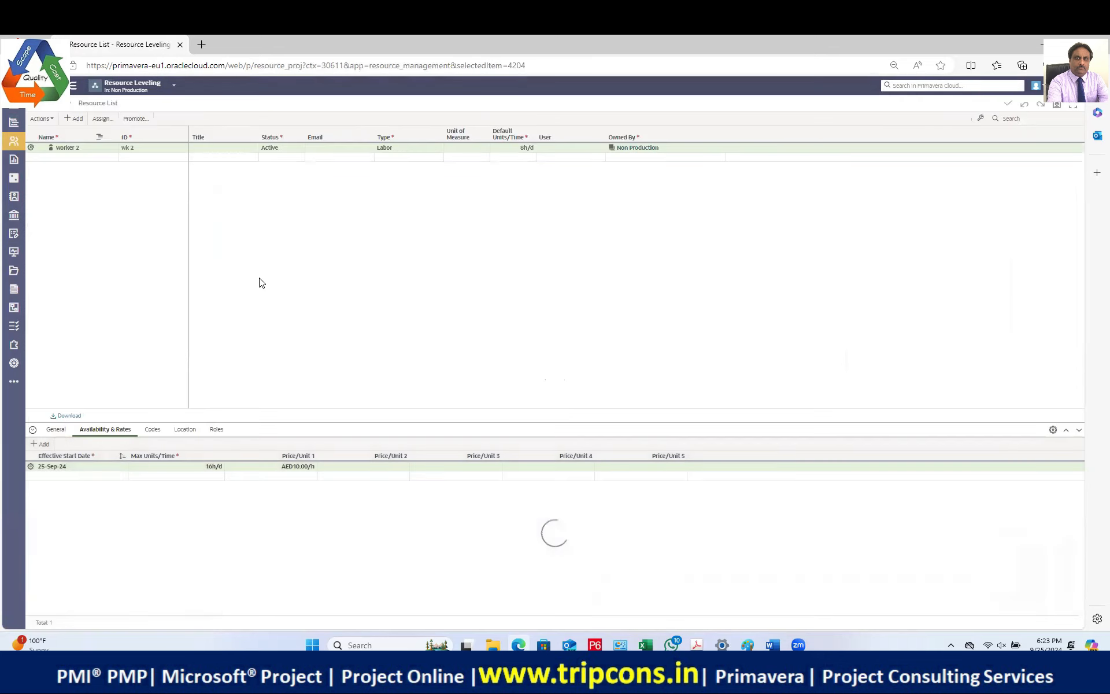
Step: Raise worker 2's maximum units per time to 24h/d
click(206, 472)
text(24)
key(Return)
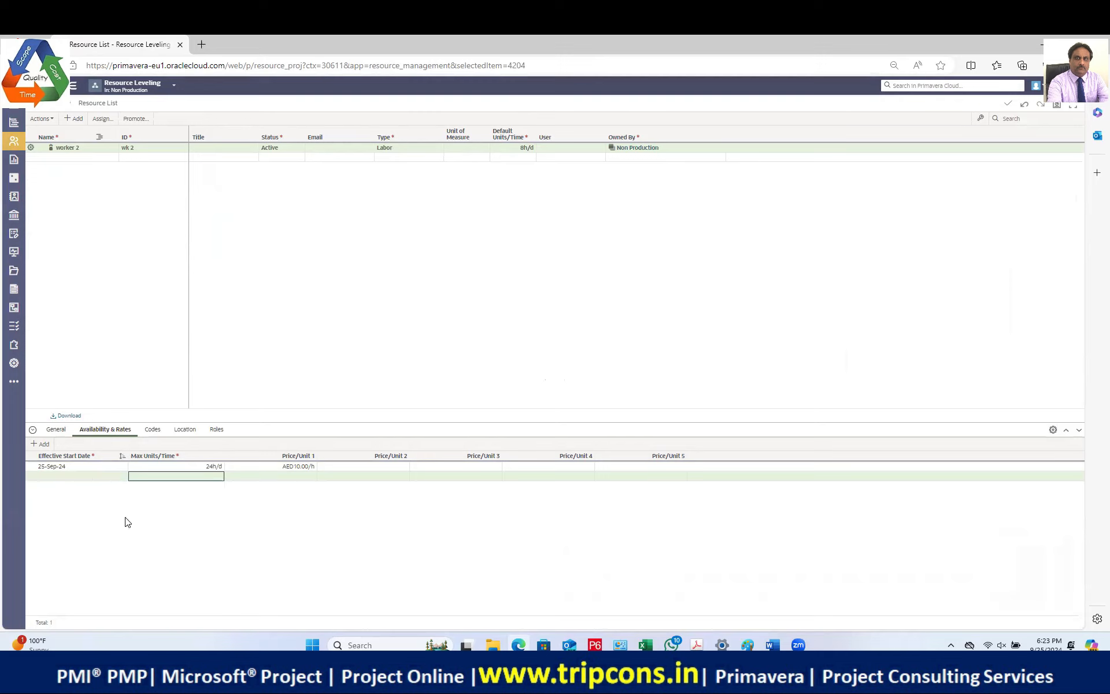
Step: Check worker 2's details show 24h/d, then view the Activities resource usage histogram
click(88, 146)
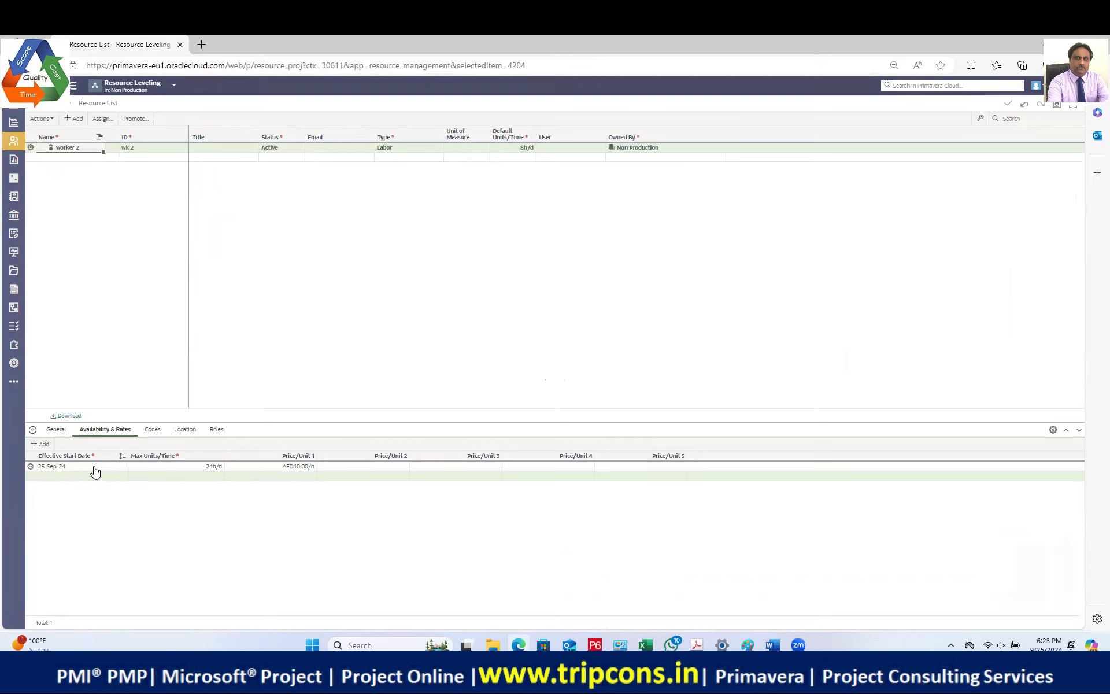
click(57, 430)
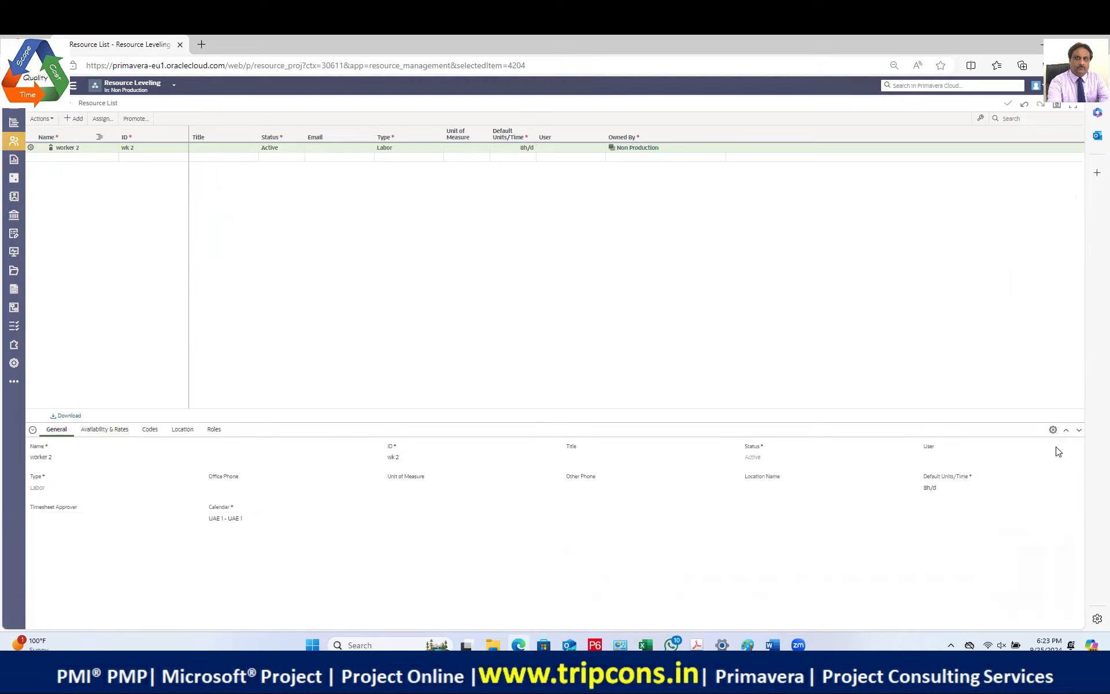
click(1052, 431)
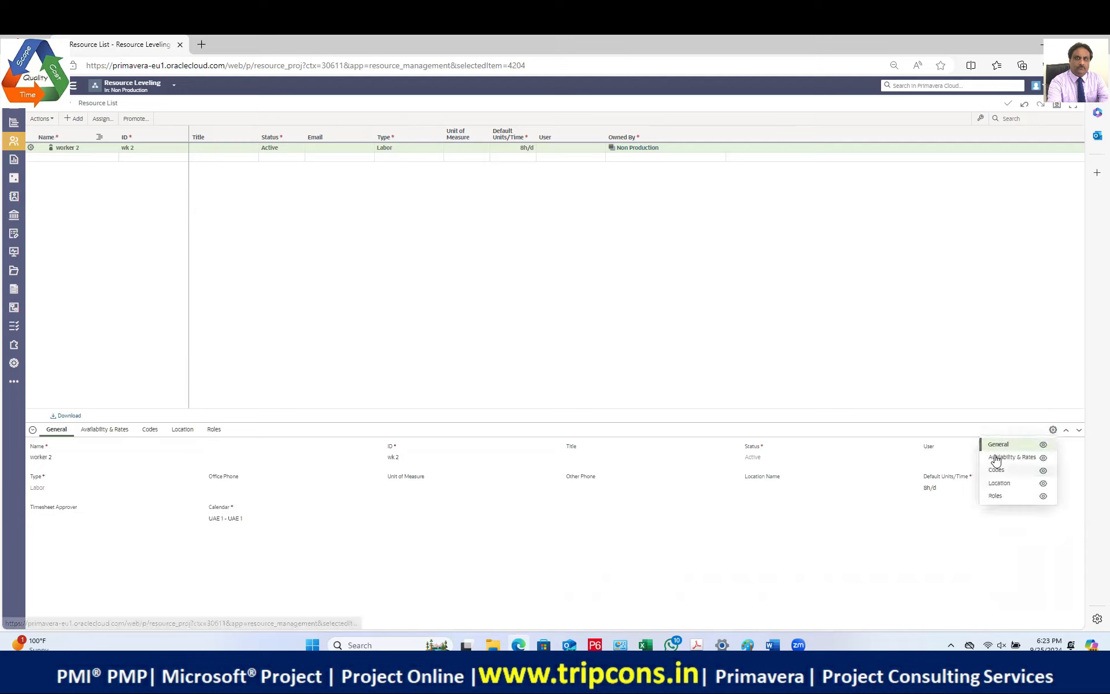
click(333, 342)
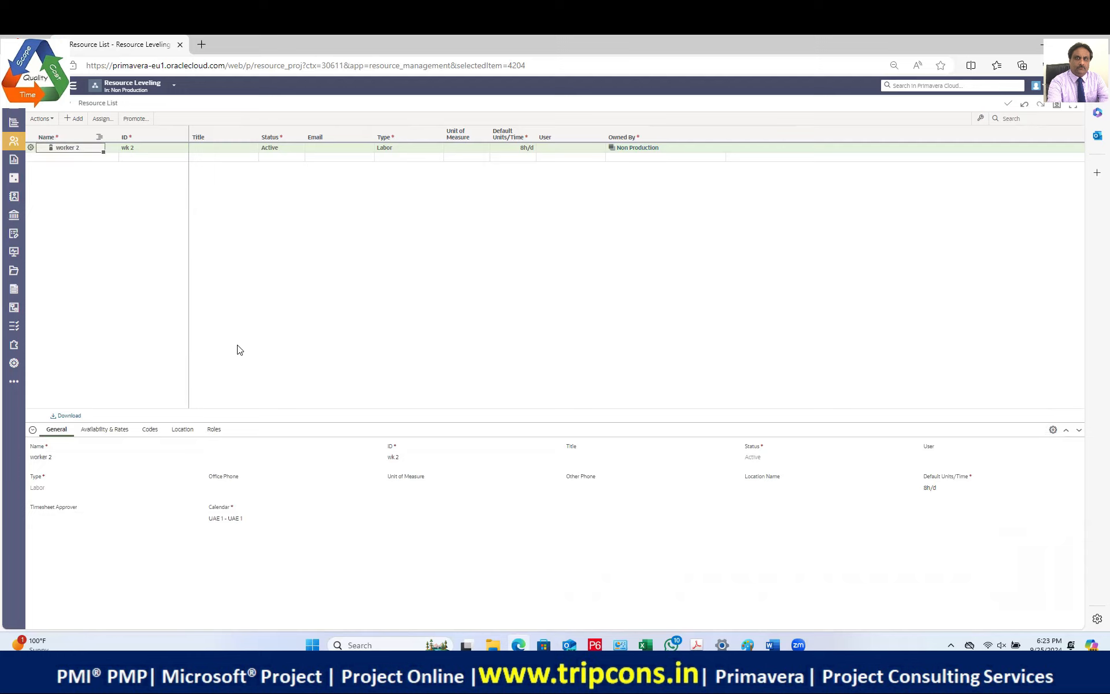
click(119, 431)
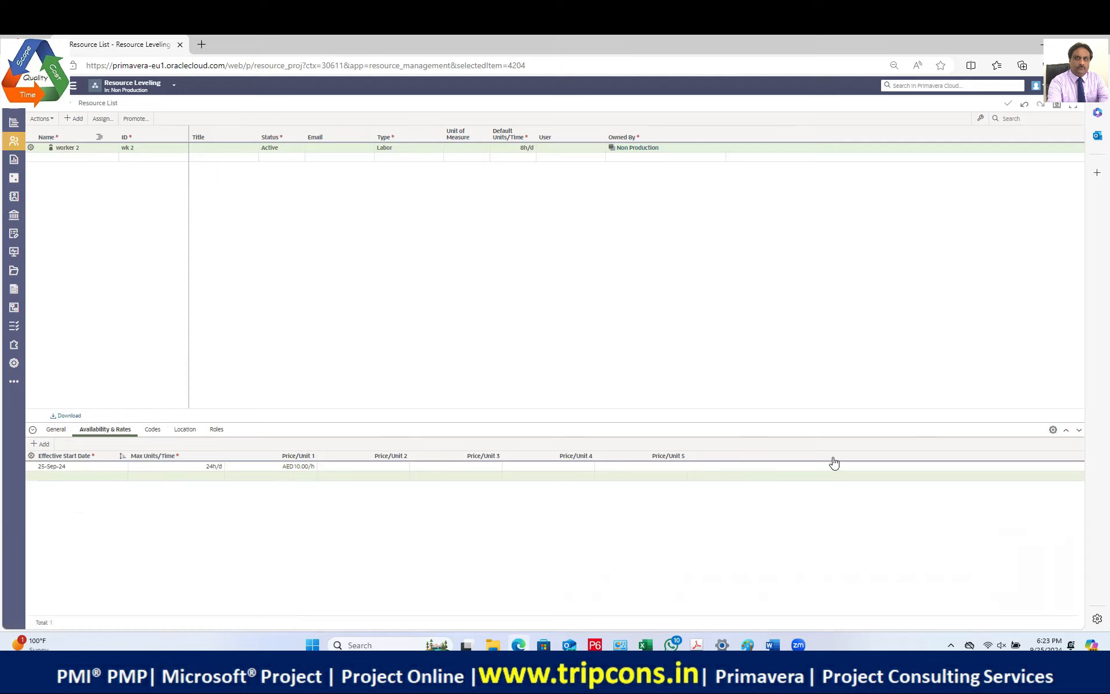
click(1052, 429)
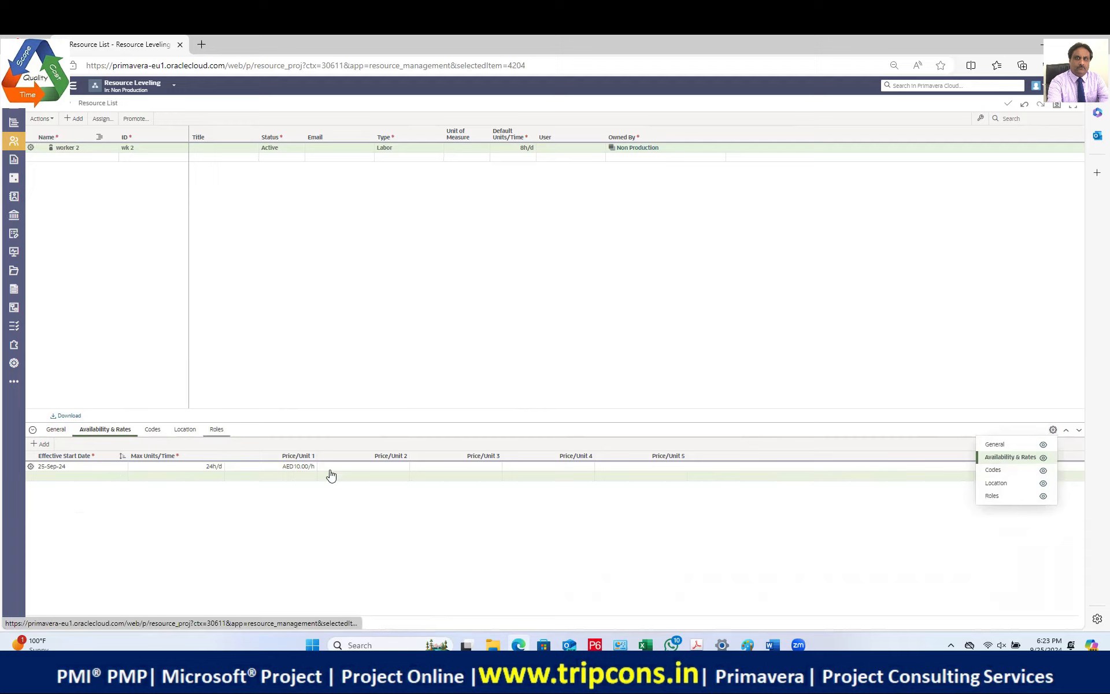
click(212, 469)
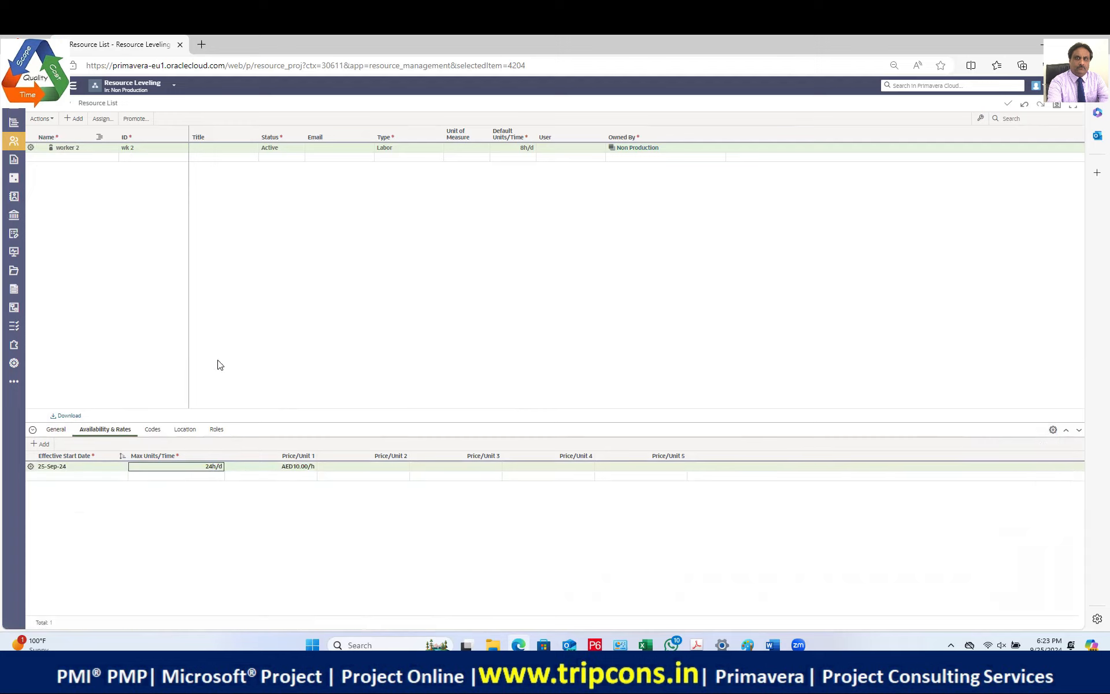
mouse_move(14, 124)
click(80, 165)
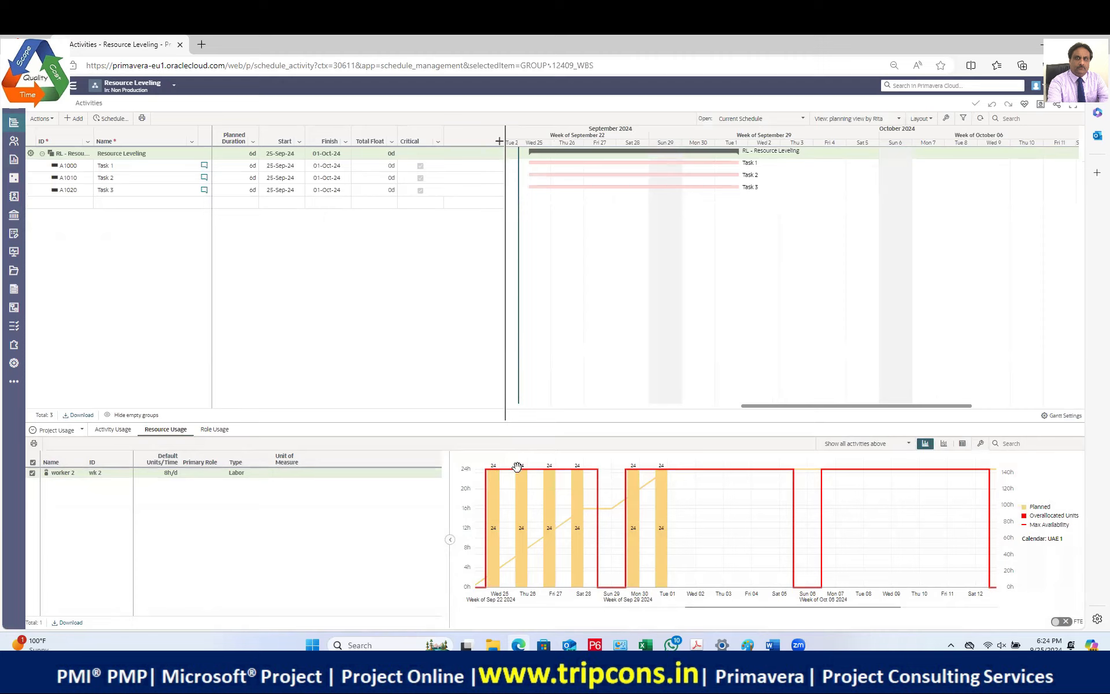
Step: Return to the Resource List showing worker 2's 24h/d availability row
mouse_move(509, 532)
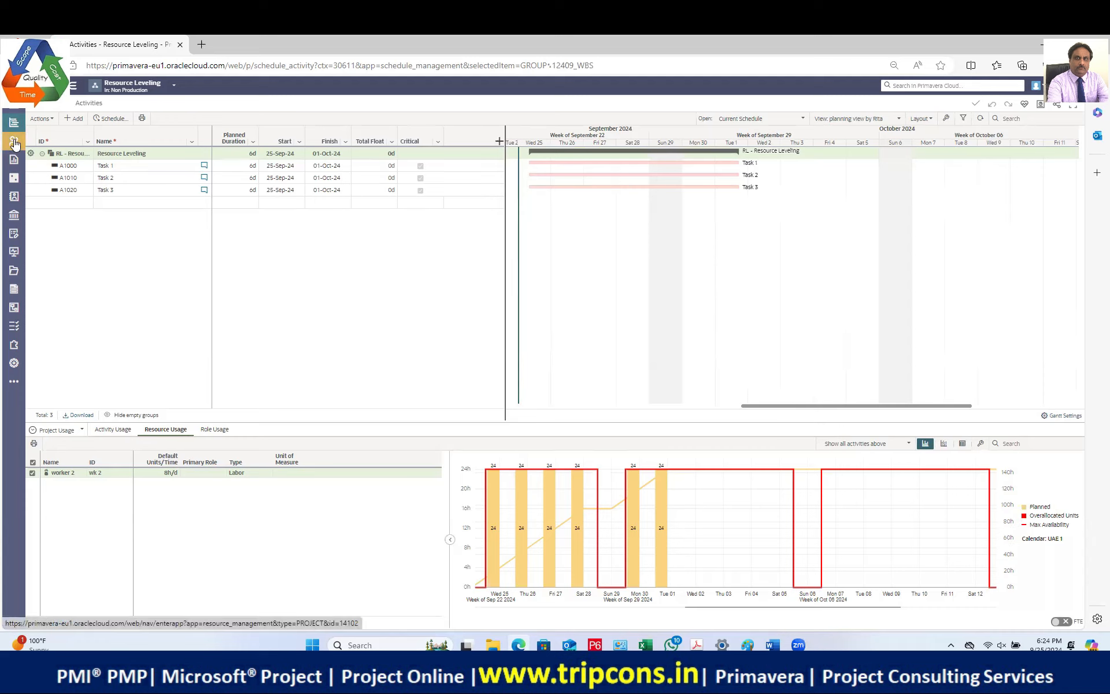
mouse_move(14, 143)
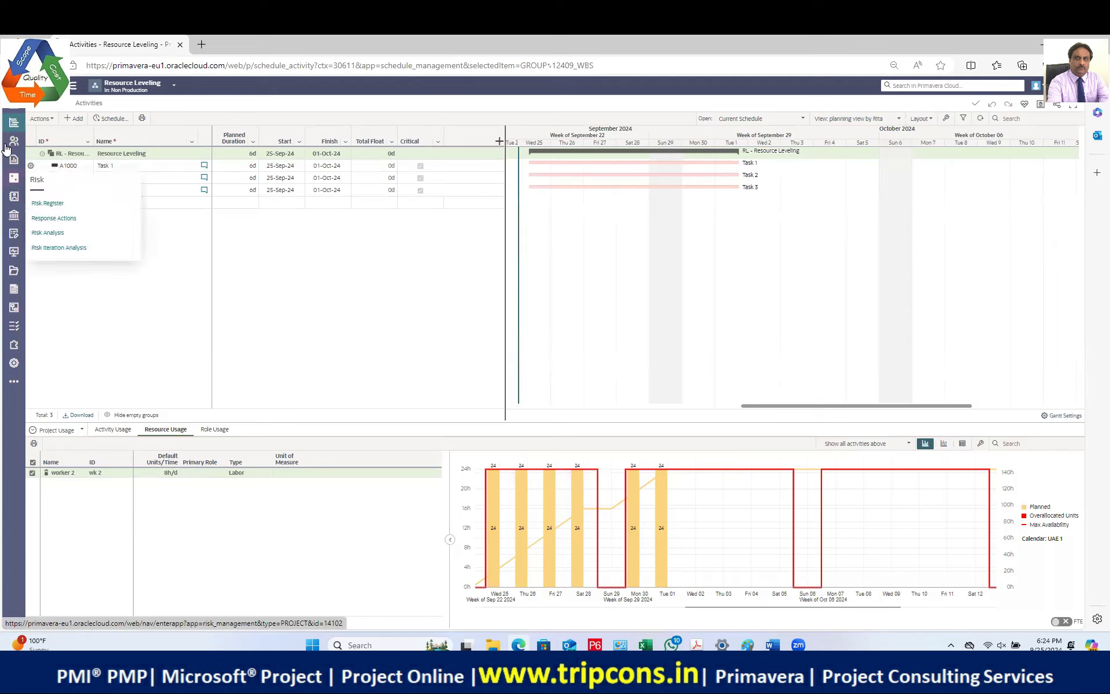
click(49, 168)
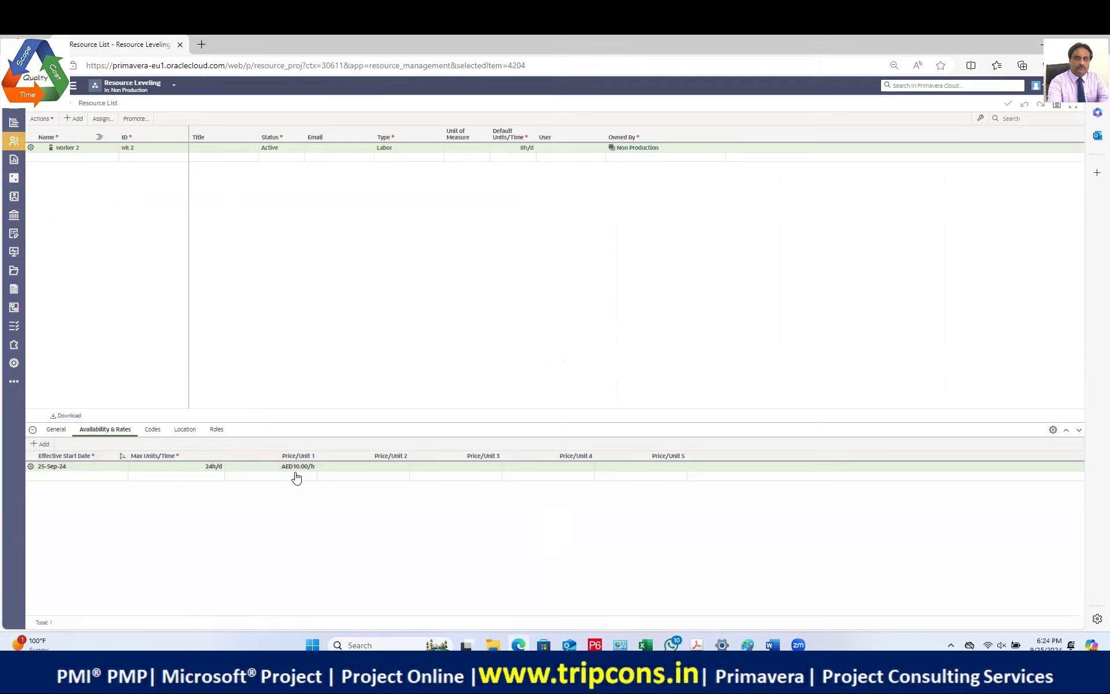
Step: Change worker 2's Max Units/Time to 32h/d, correcting an initial entry of 3
click(218, 467)
text(34h)
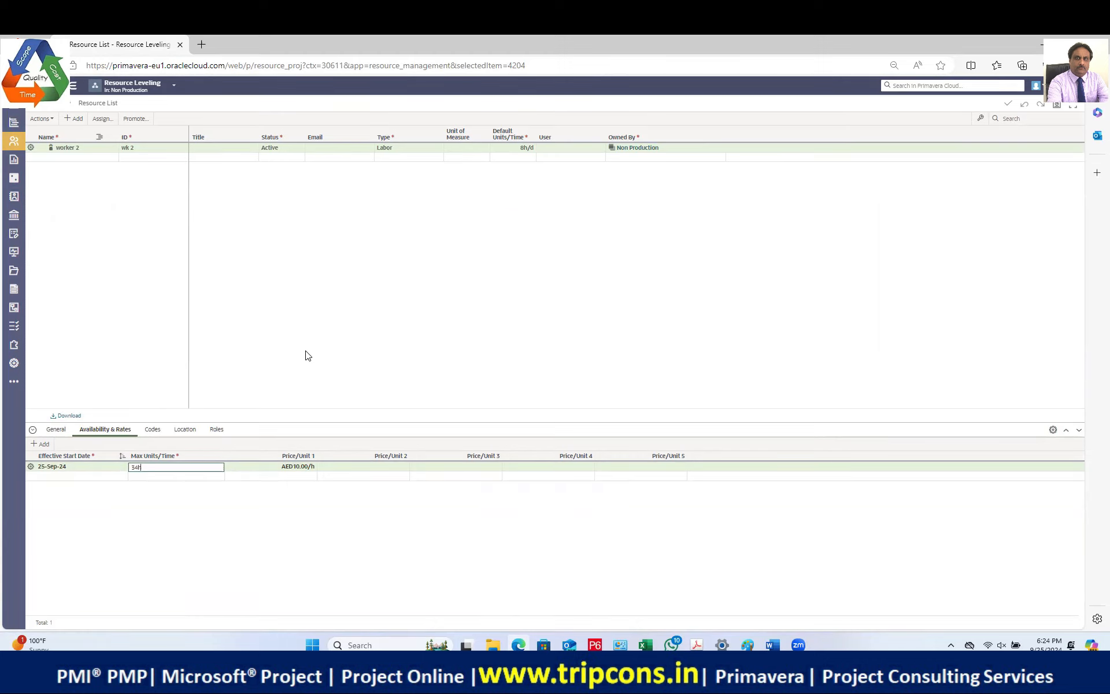
key(Return)
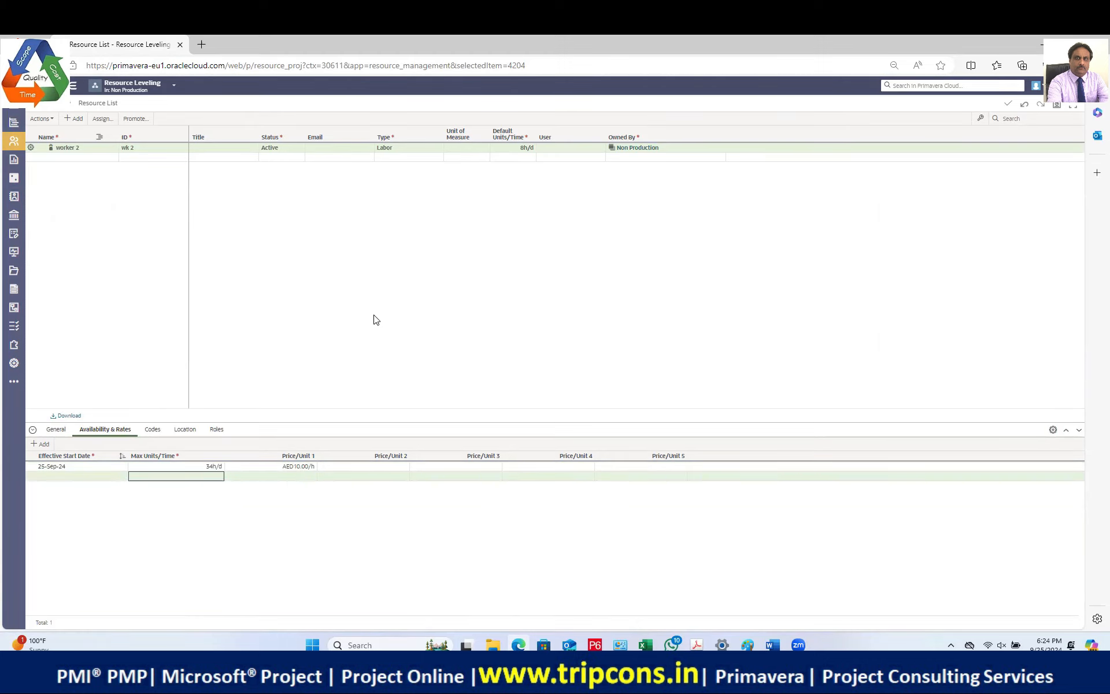
click(208, 468)
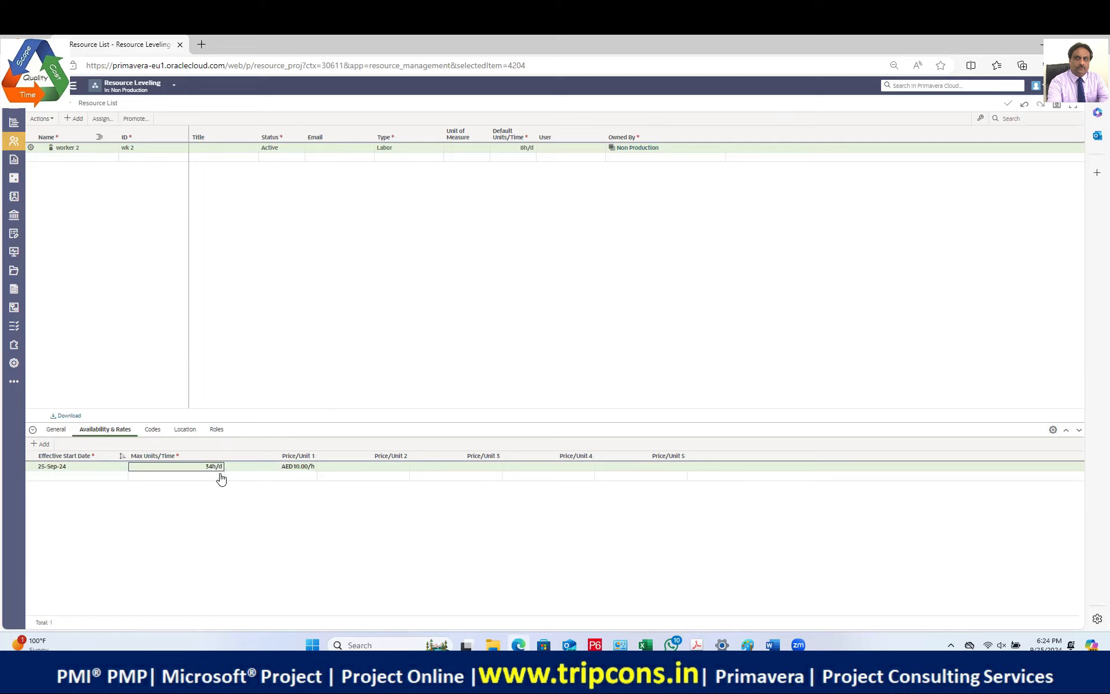
text(32)
key(Return)
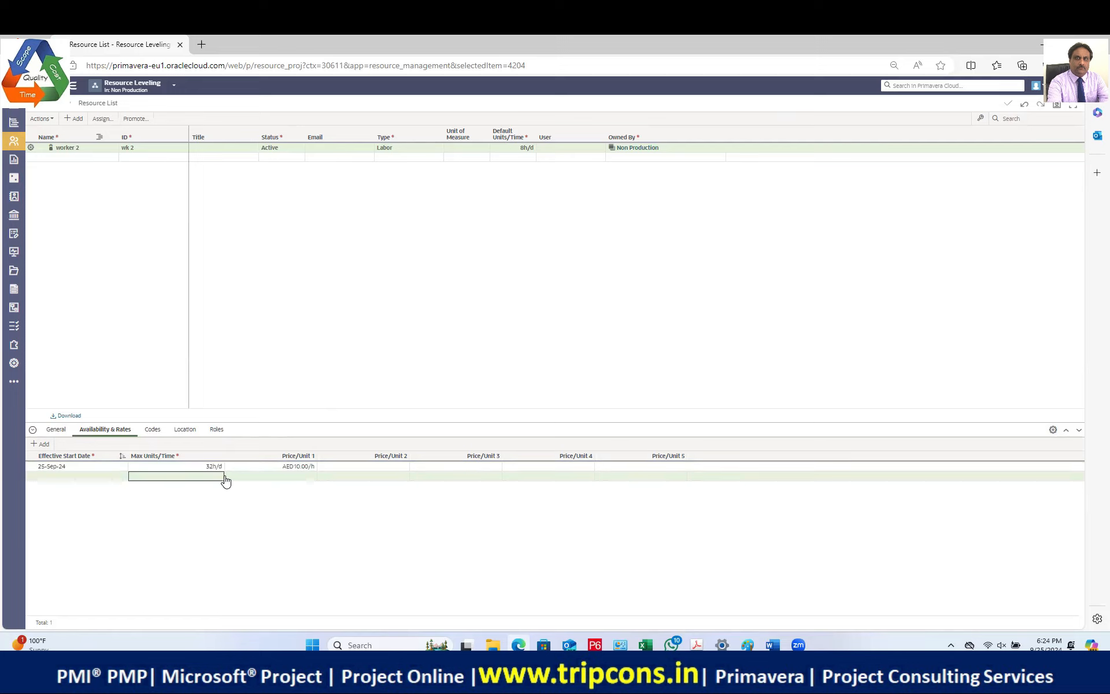
Step: Go back to the Activities page to see worker 2's usage histogram with its 32h limit
mouse_move(14, 125)
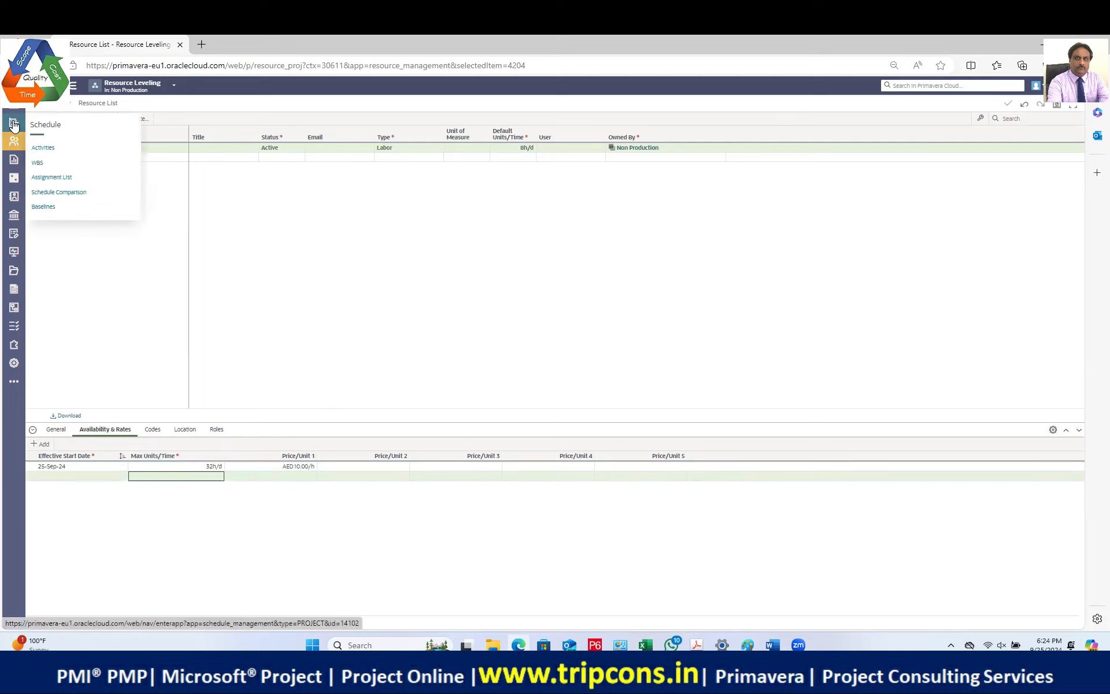
click(43, 148)
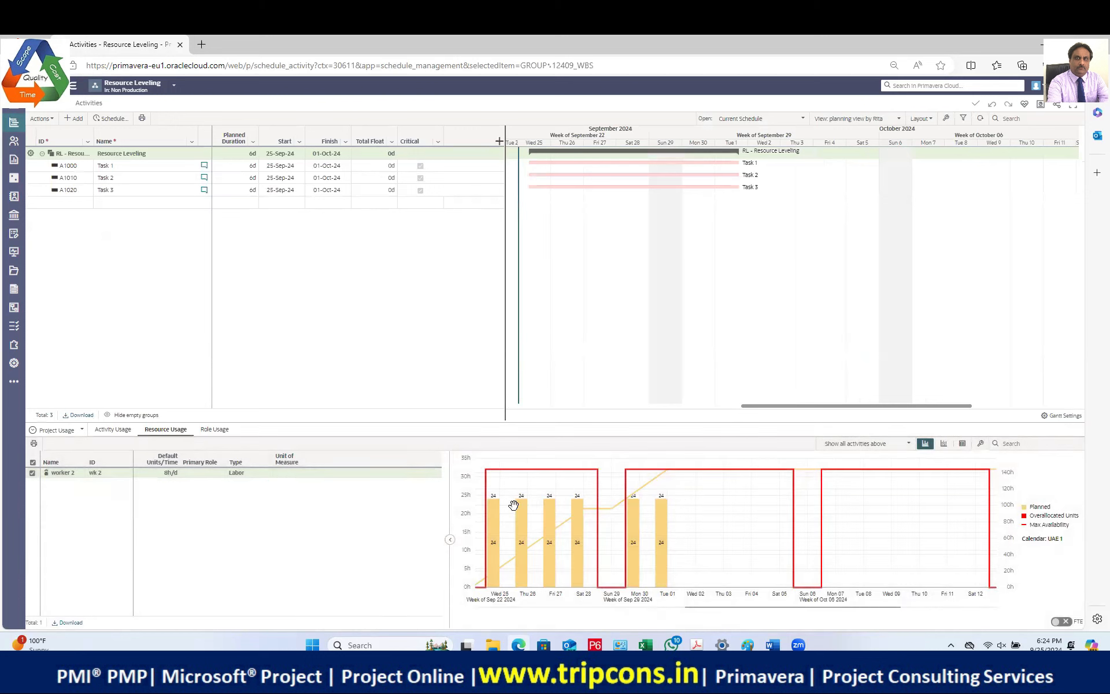
mouse_move(519, 507)
Step: In the histogram view settings, show Remaining Early units as bars and Planned units only as a curve
click(979, 445)
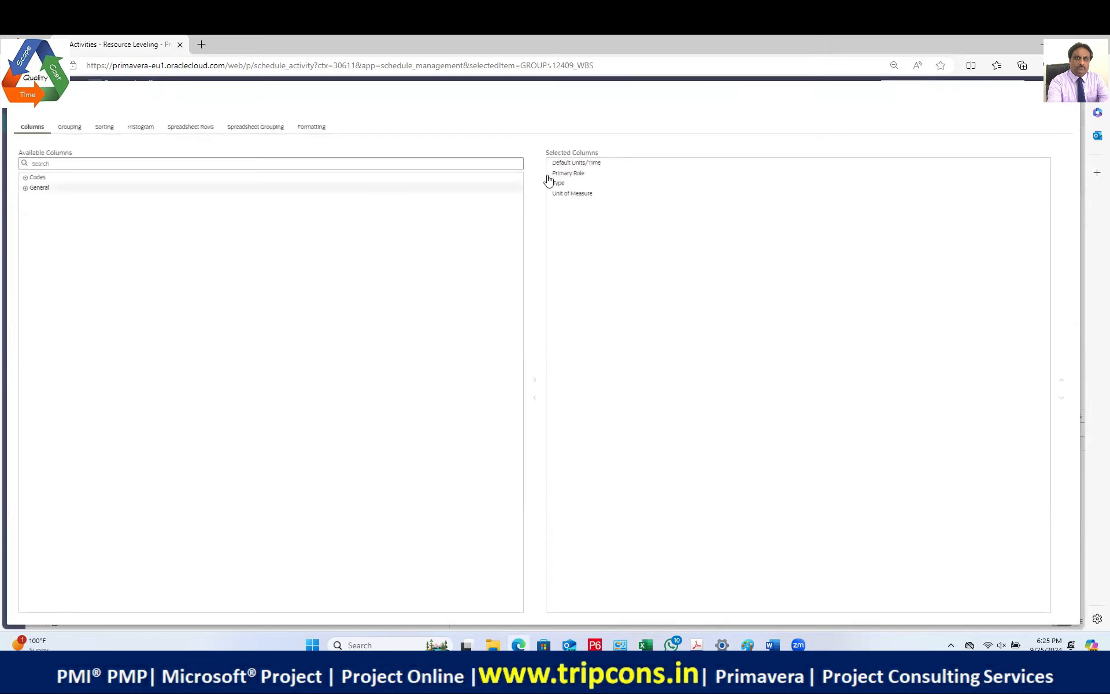
click(142, 127)
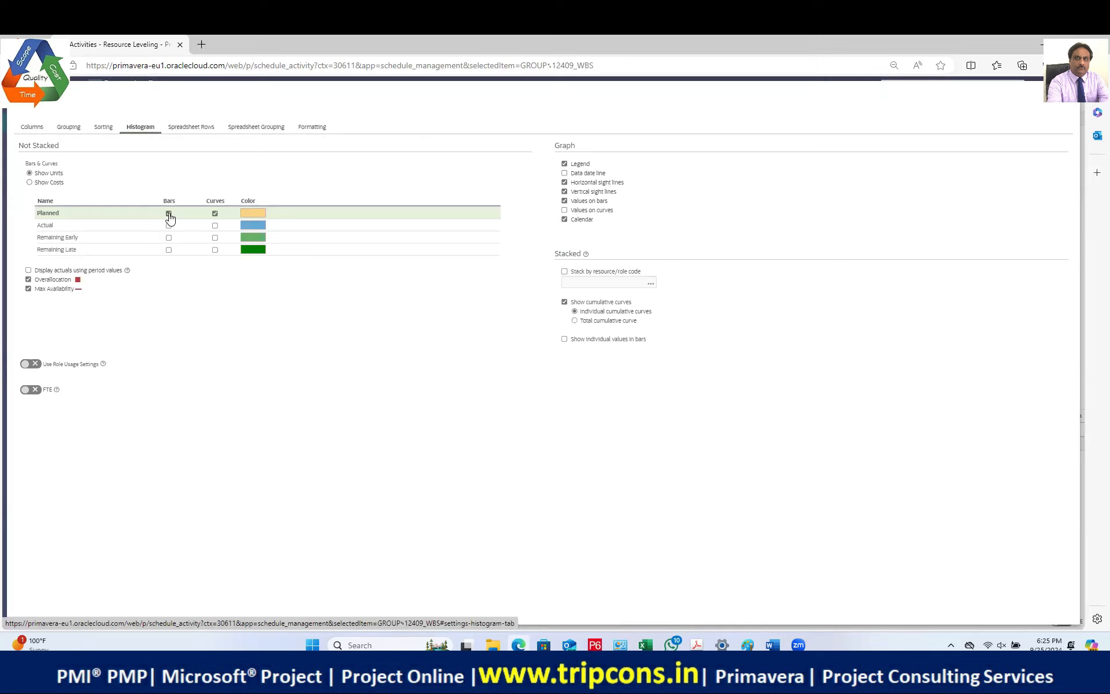
click(168, 213)
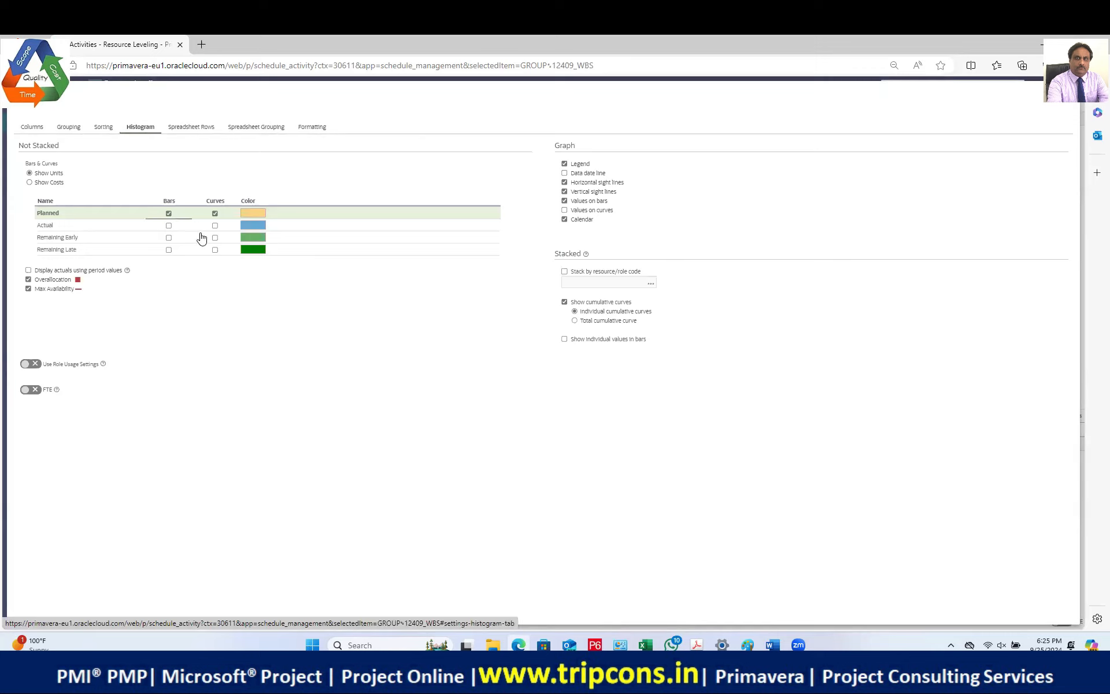
click(168, 238)
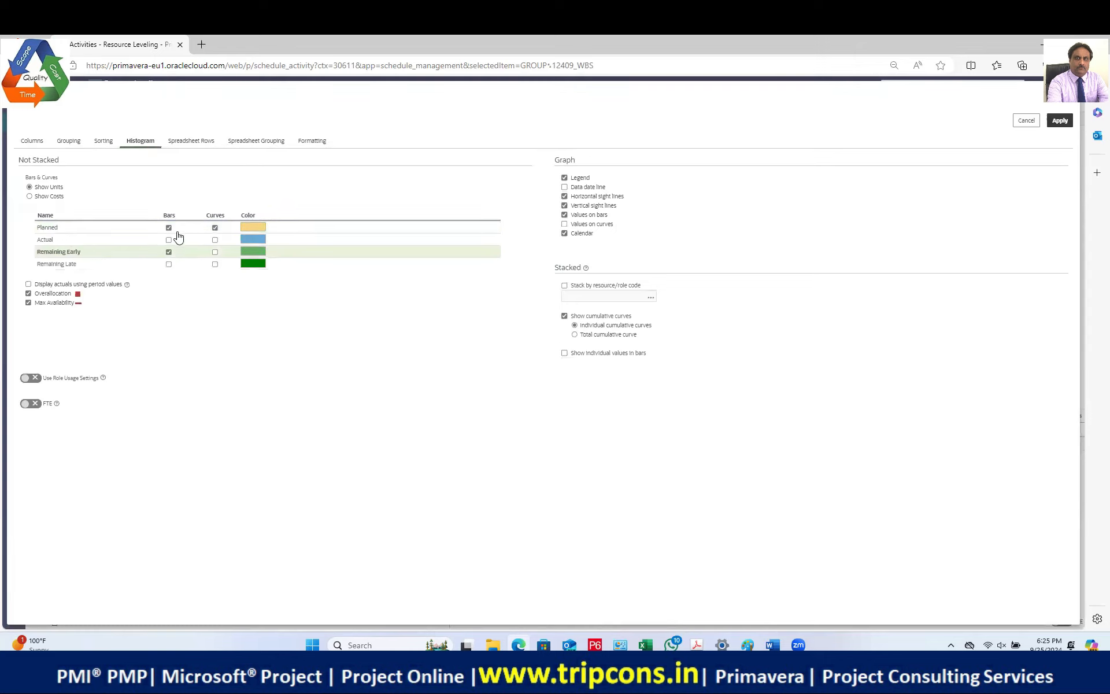
click(168, 228)
click(1061, 121)
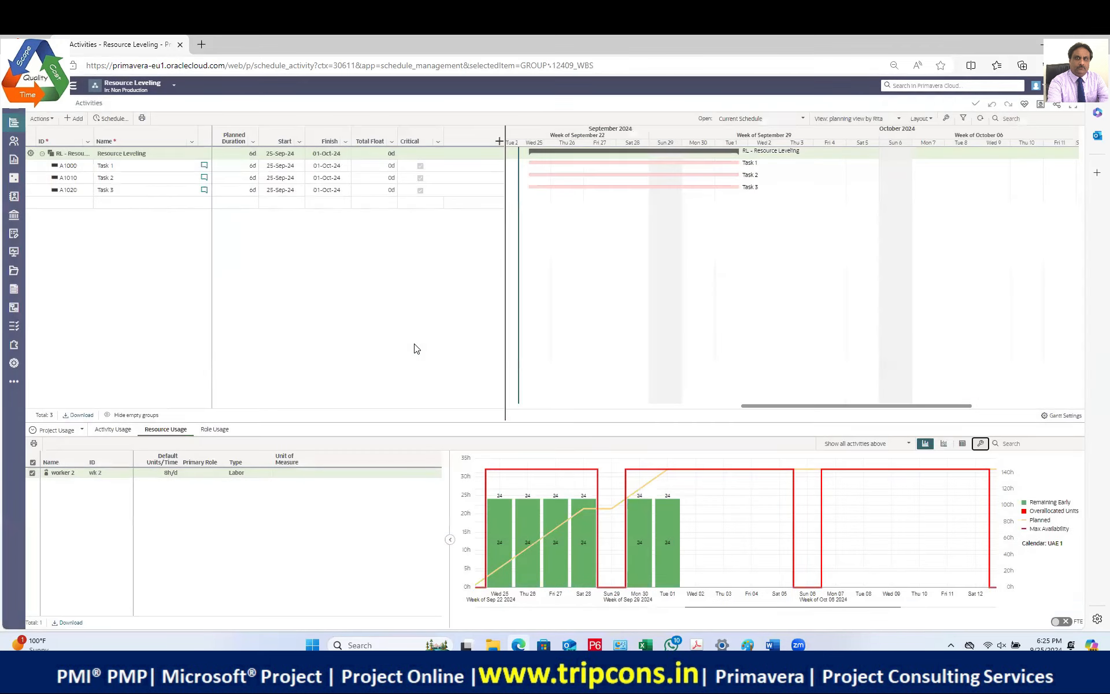
Step: Return to the Resource List, where worker 2's maximum units read 32h/d
mouse_move(583, 509)
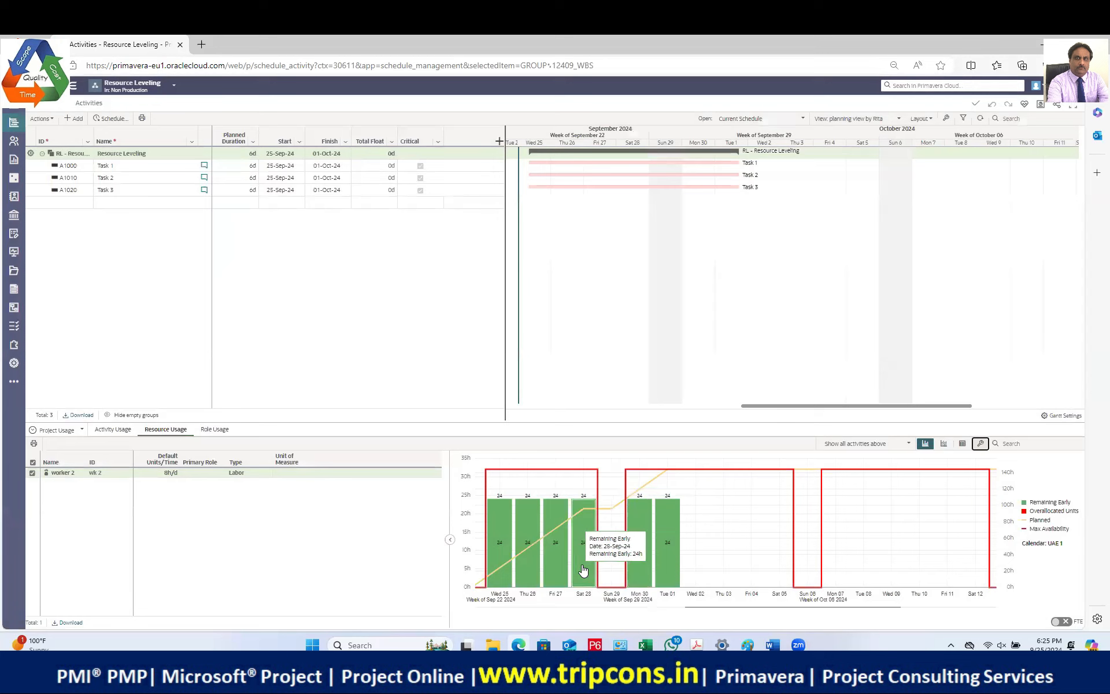
mouse_move(537, 553)
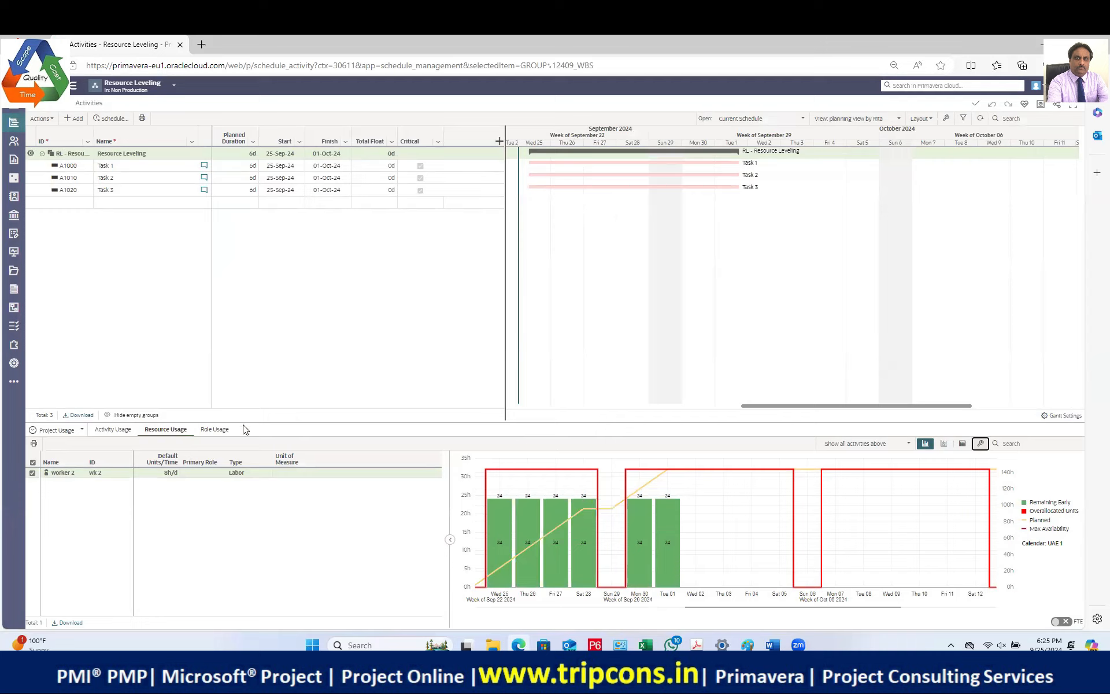
mouse_move(20, 144)
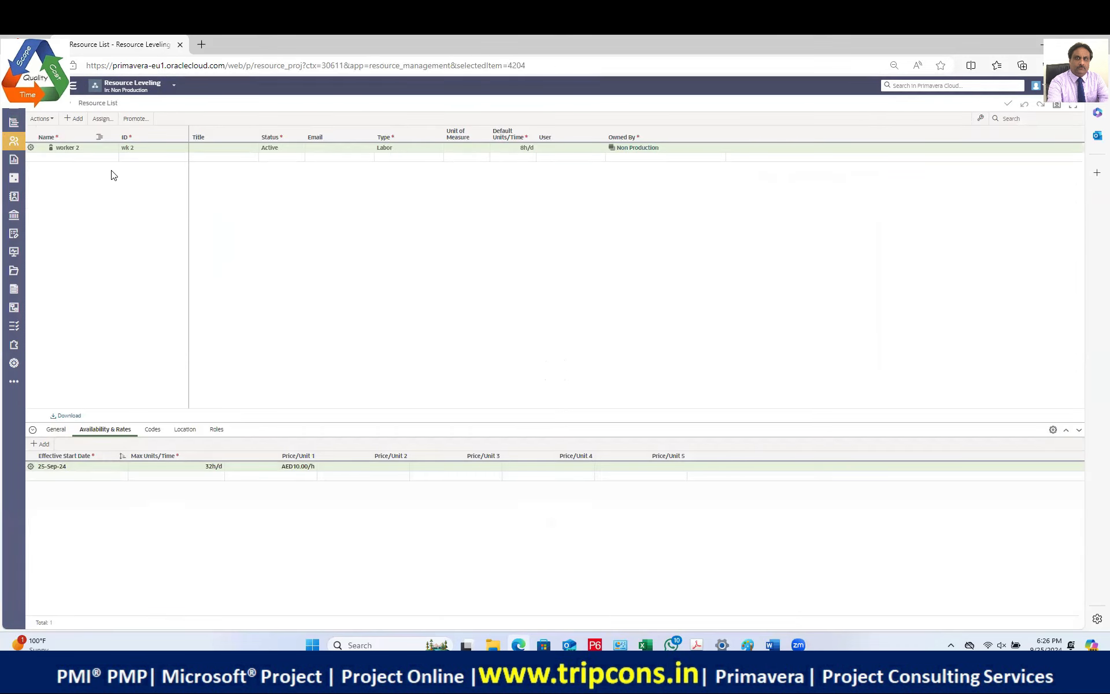
Step: Set worker 2's maximum units to 8h/d
click(209, 467)
text(8)
key(Return)
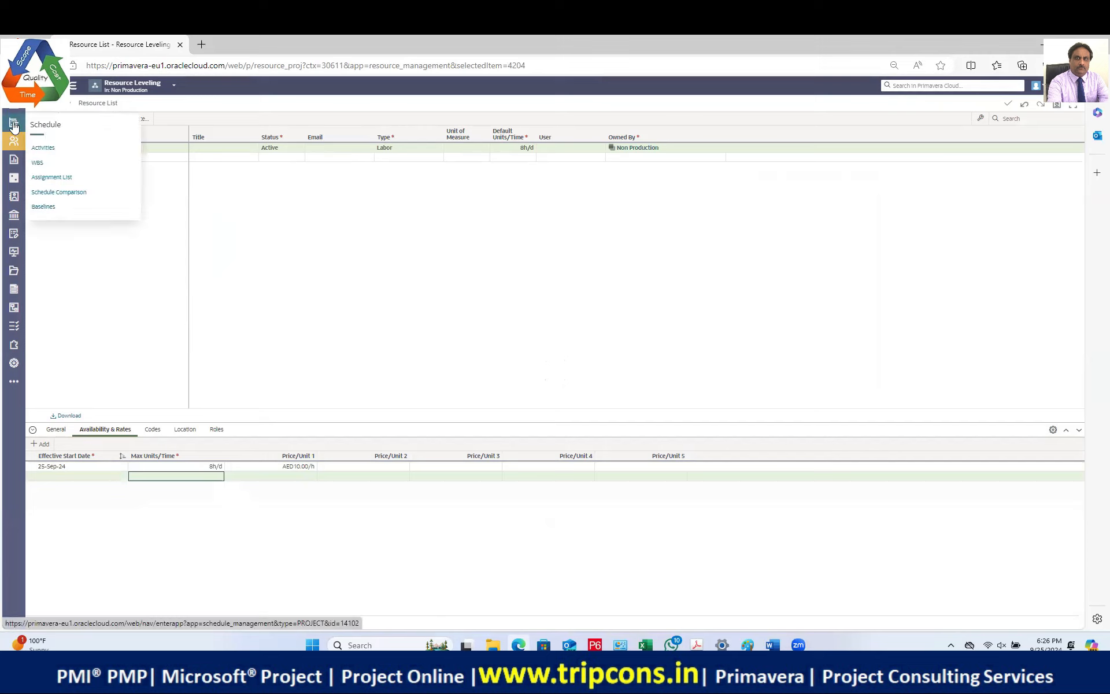
Step: Return to Activities and review the red overallocation above 8h in the histogram
click(55, 149)
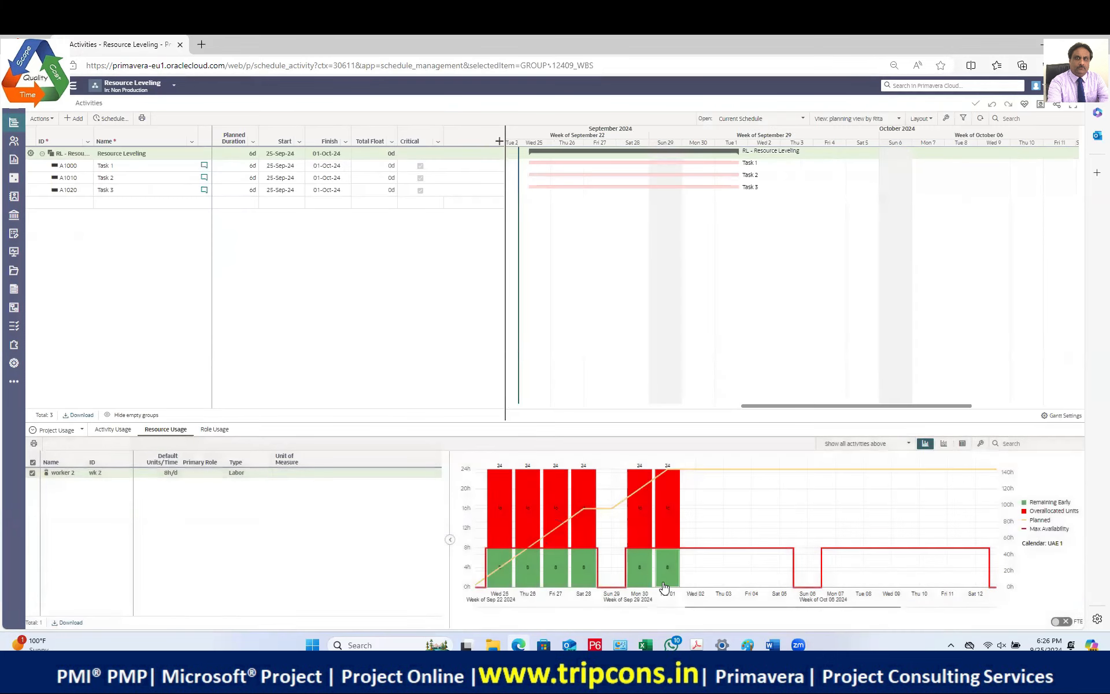
mouse_move(500, 485)
mouse_move(696, 475)
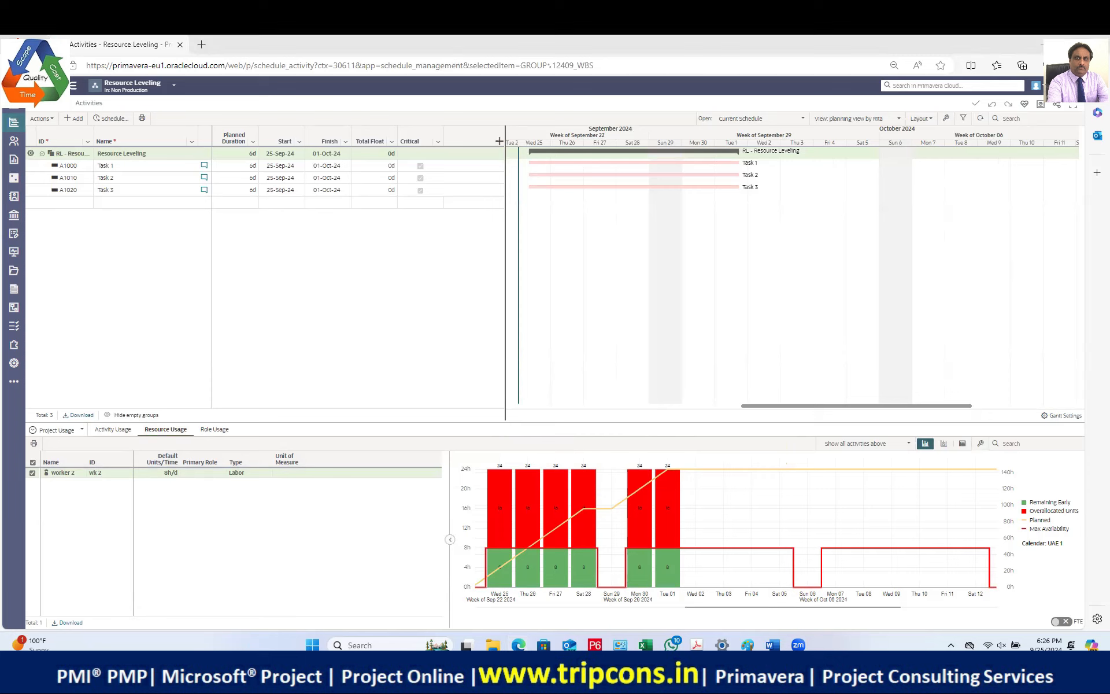
Step: Launch Calculator from system search and move it over the schedule
click(394, 643)
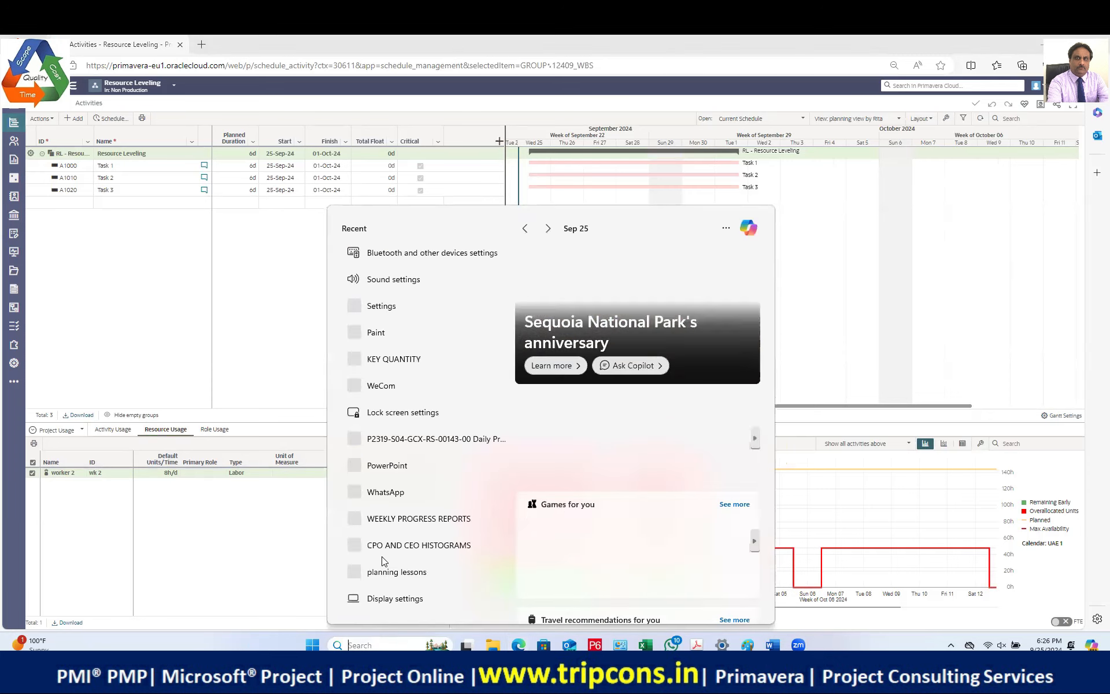
text(calc)
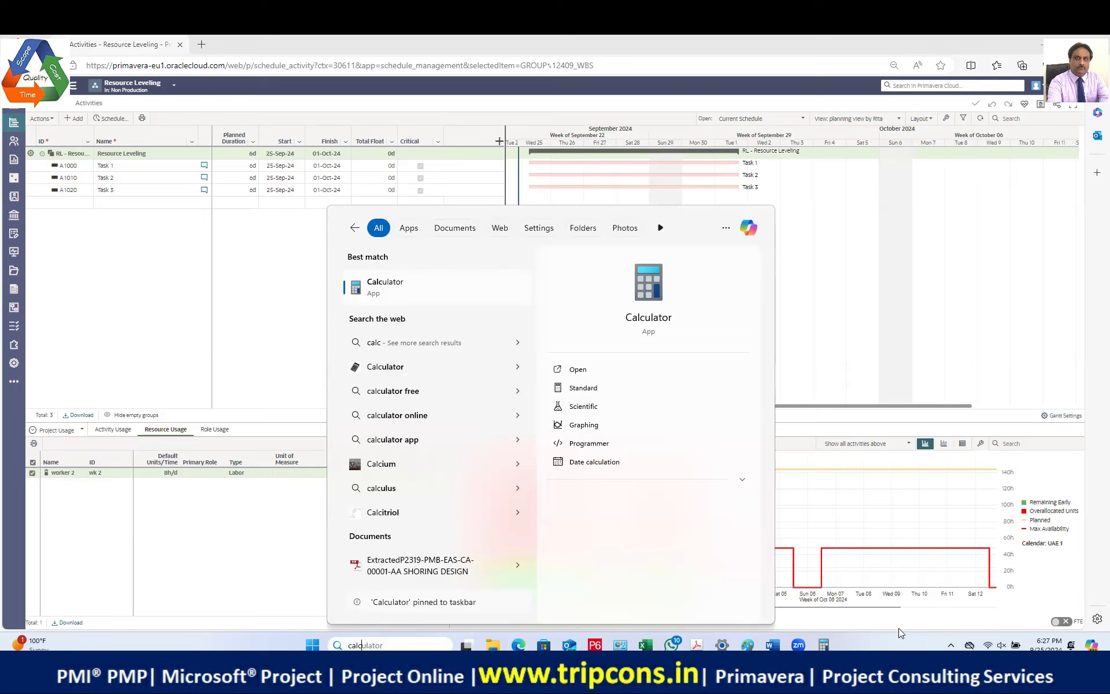
key(Return)
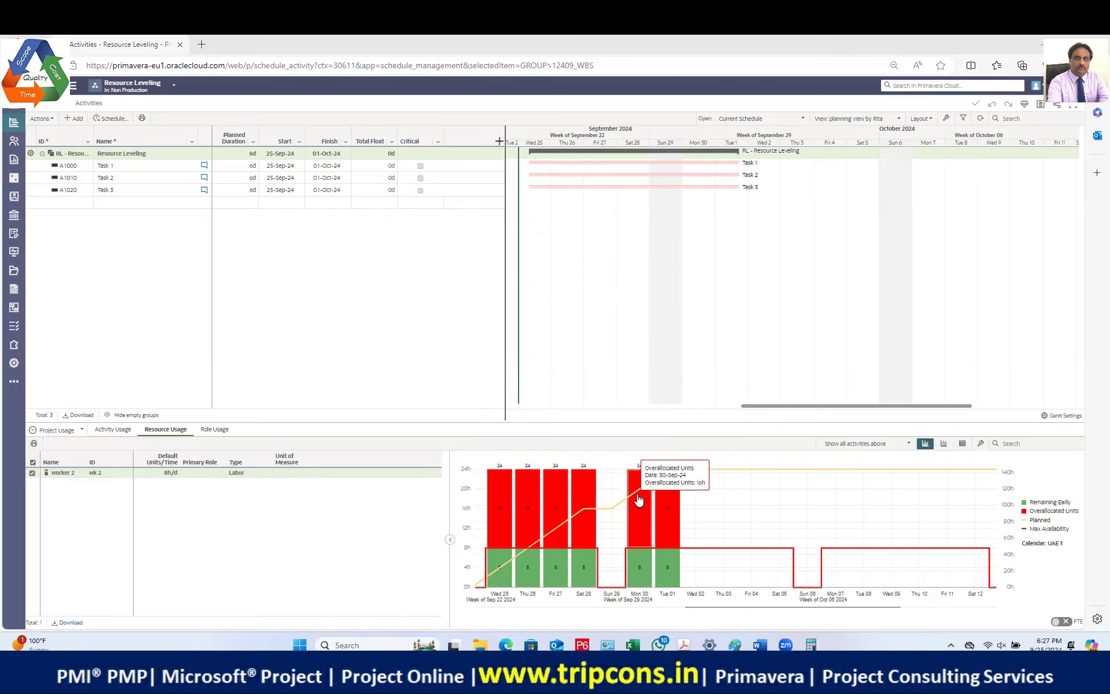
mouse_move(643, 483)
click(812, 643)
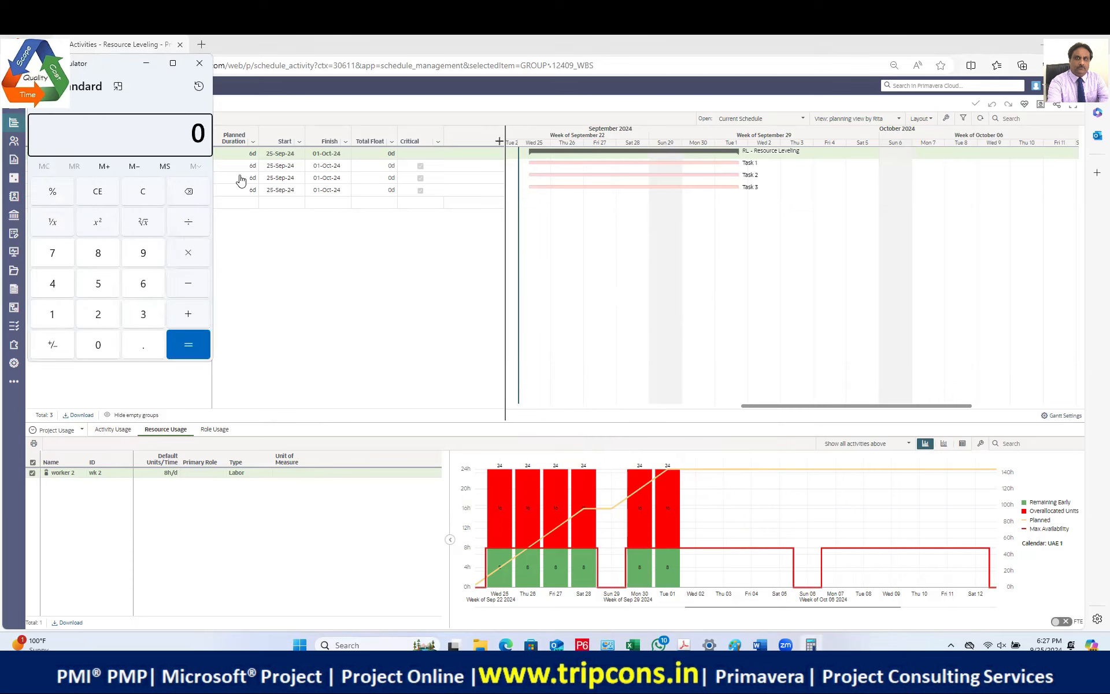
click(117, 56)
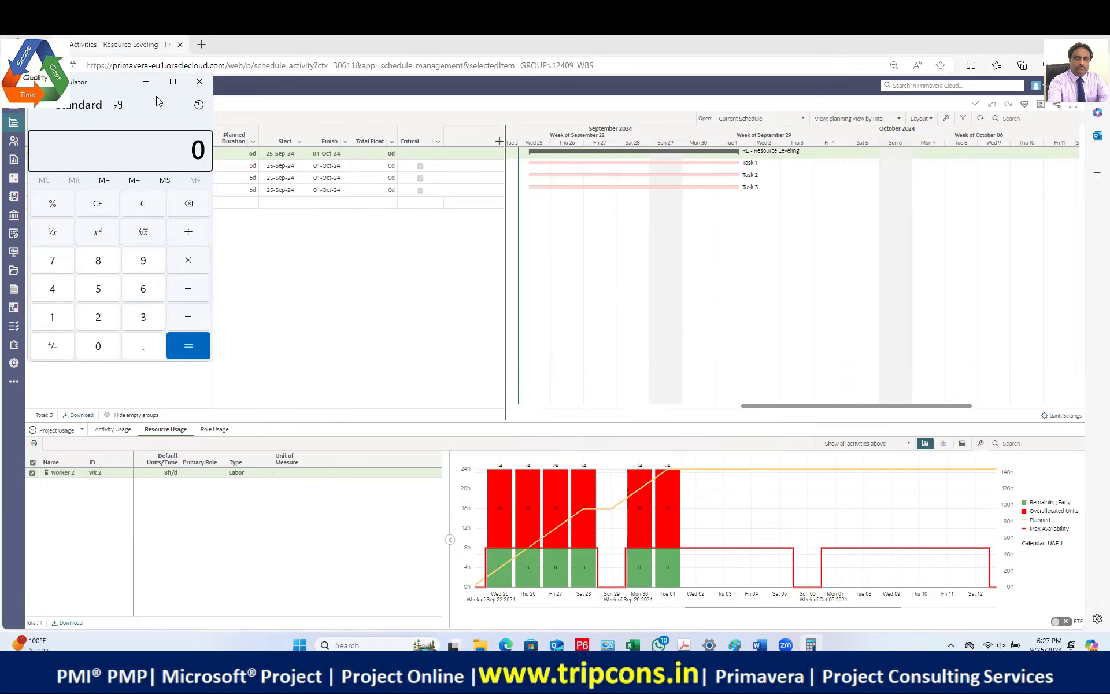
drag(115, 90, 653, 184)
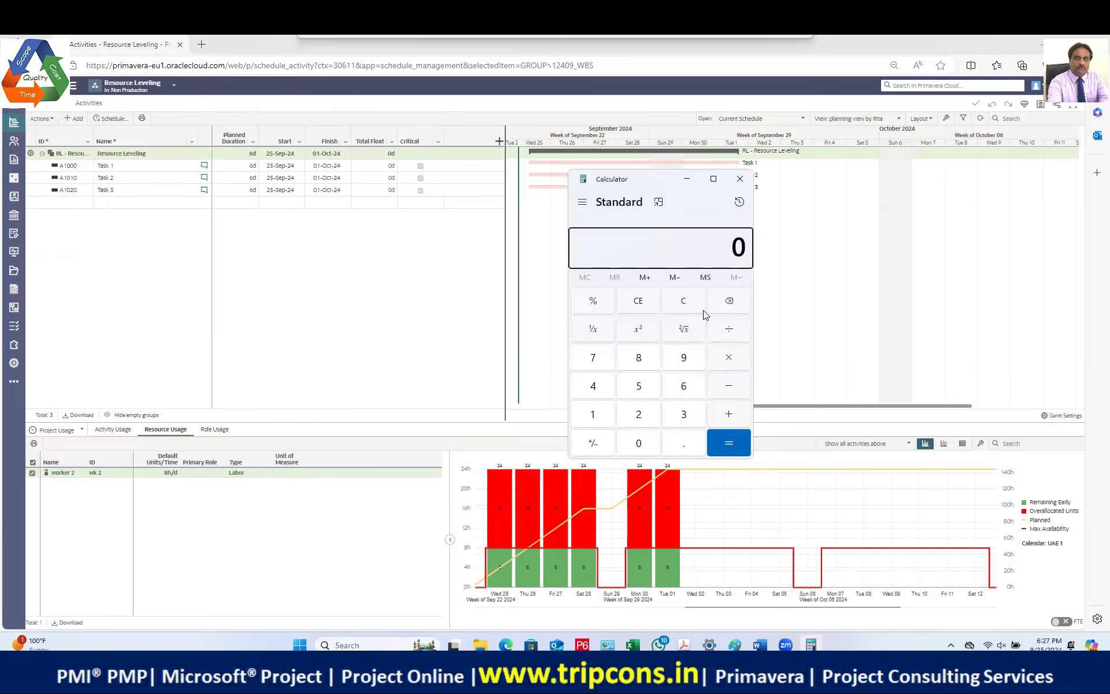
Step: Compute 24 × 6 = 144, then return to the Primavera schedule
click(638, 414)
click(595, 386)
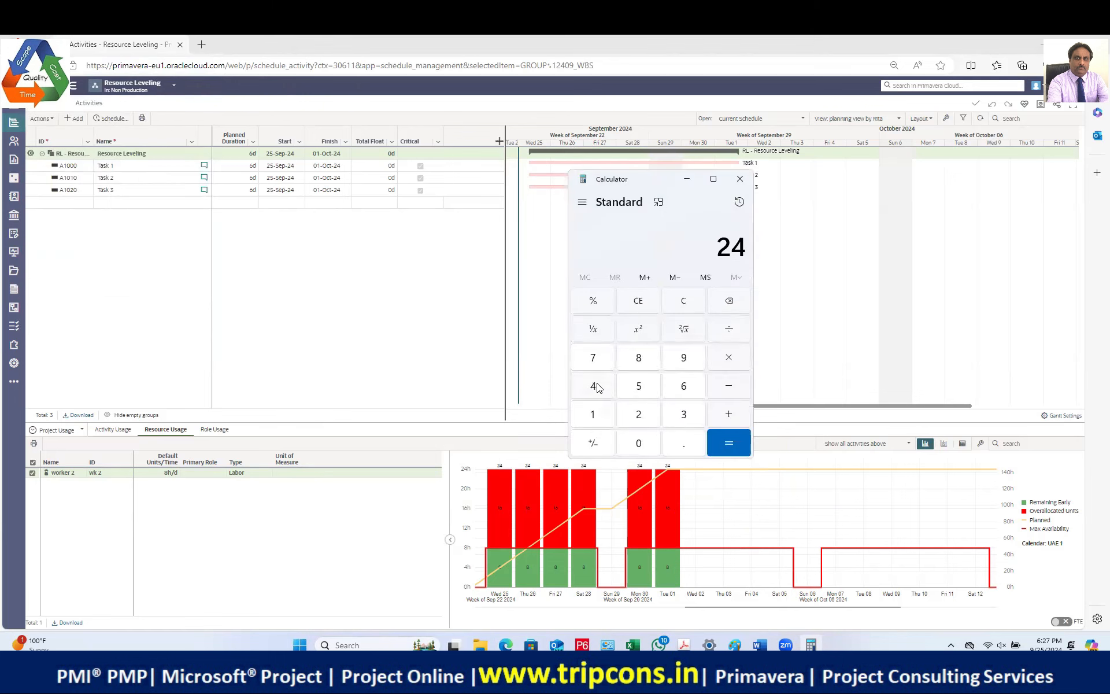
click(728, 363)
click(690, 384)
click(729, 445)
drag(660, 182, 754, 104)
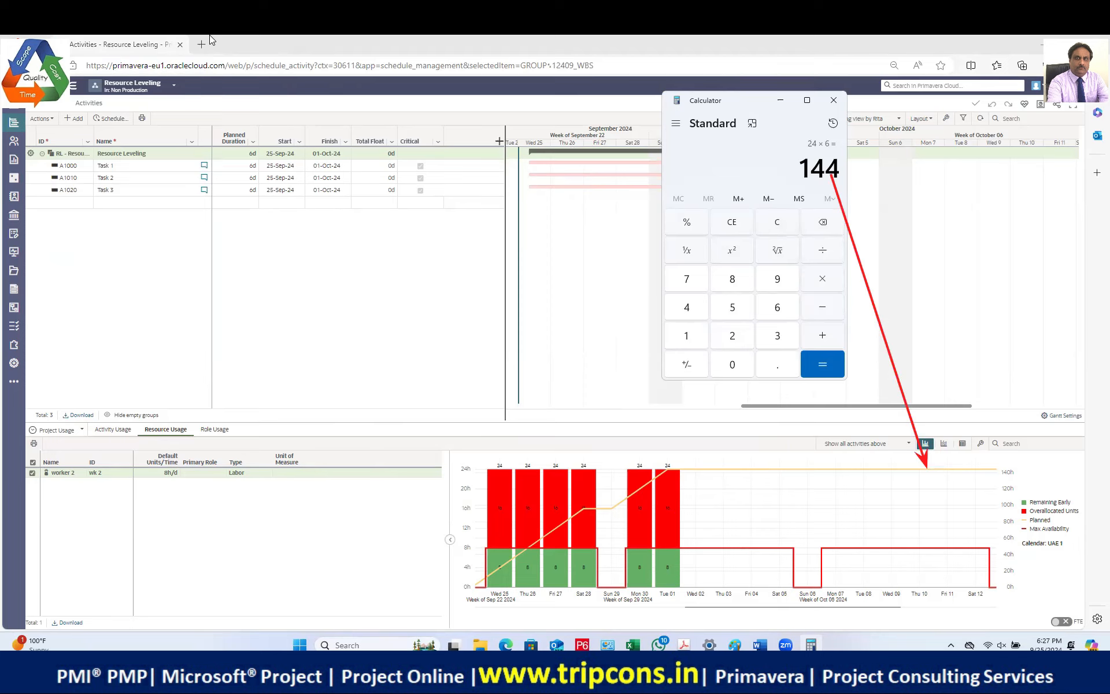
click(768, 488)
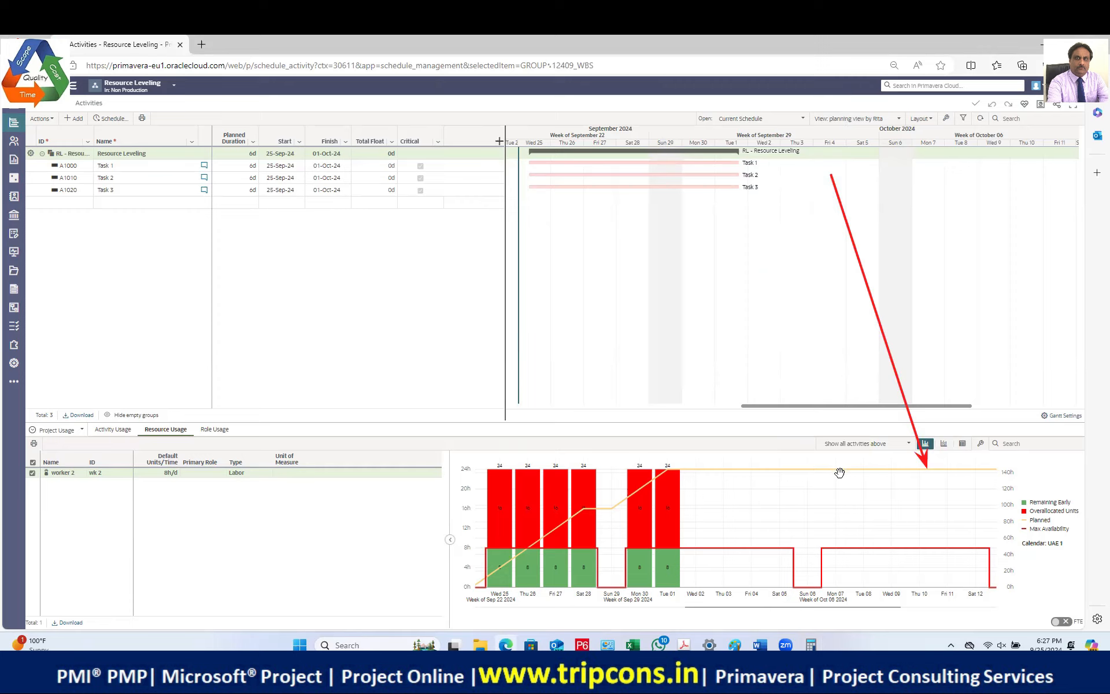
mouse_move(837, 473)
mouse_move(921, 476)
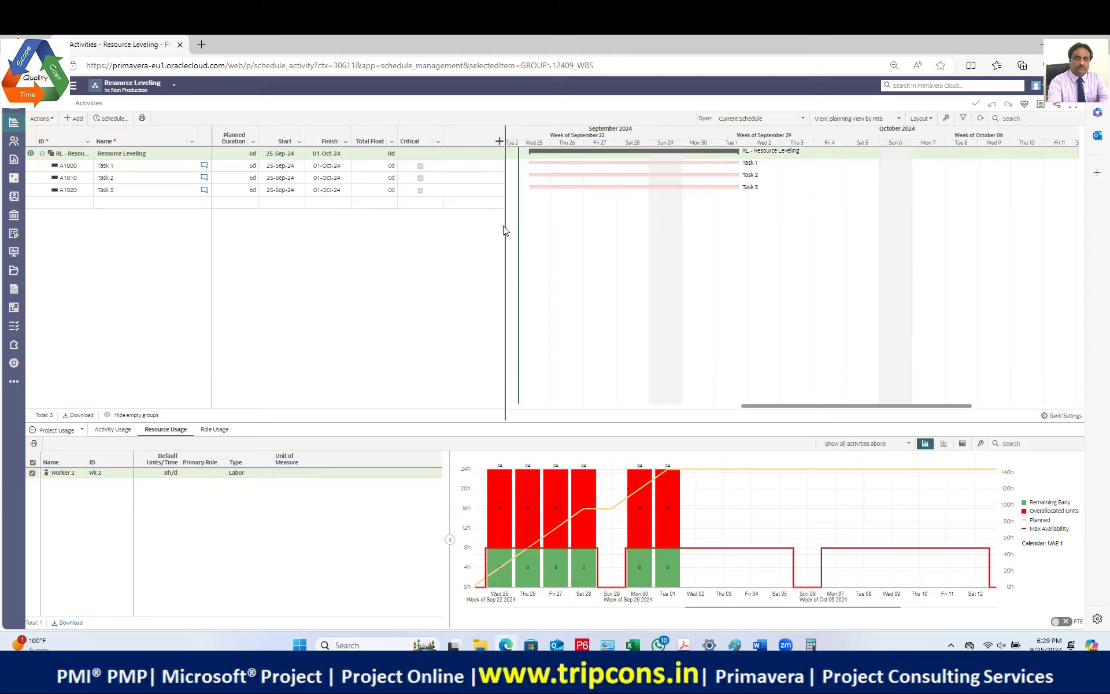
Step: Narrow the Name column and activity grid, zoom out the timescale, and widen the usage histogram
drag(506, 225, 424, 209)
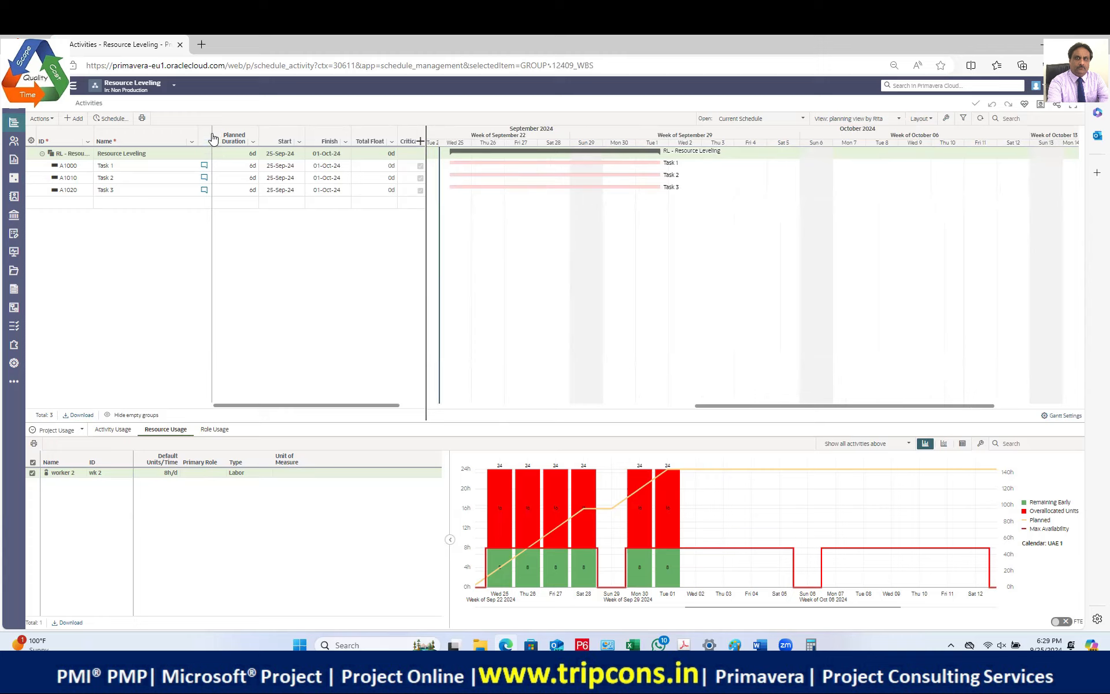
drag(209, 132, 162, 133)
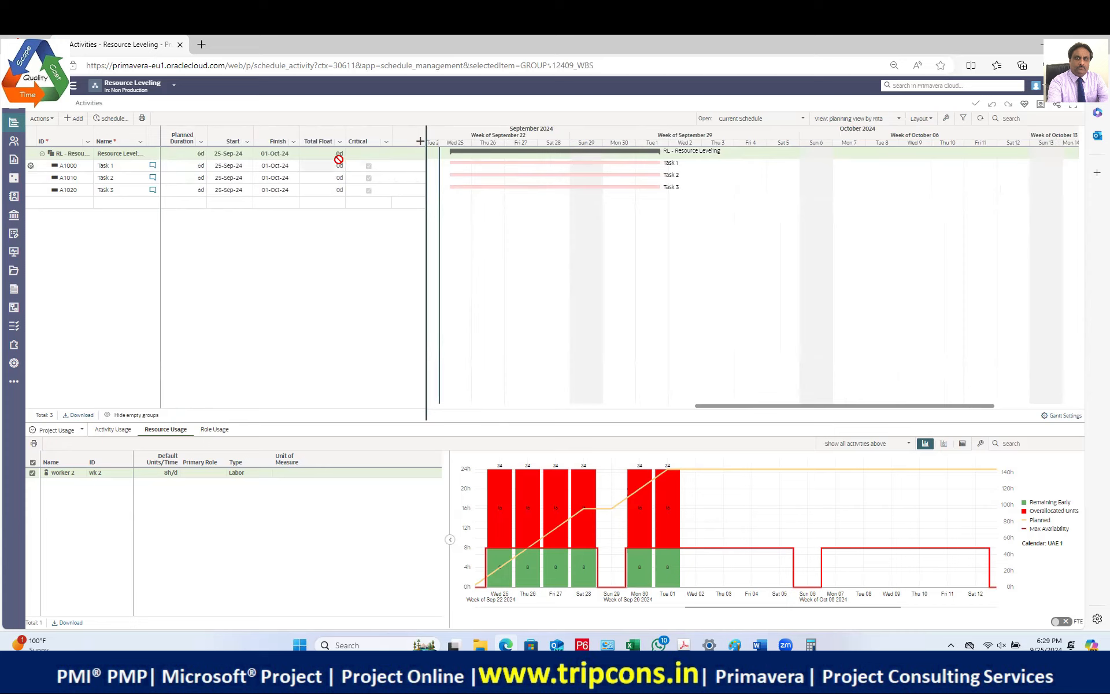
drag(326, 158, 329, 158)
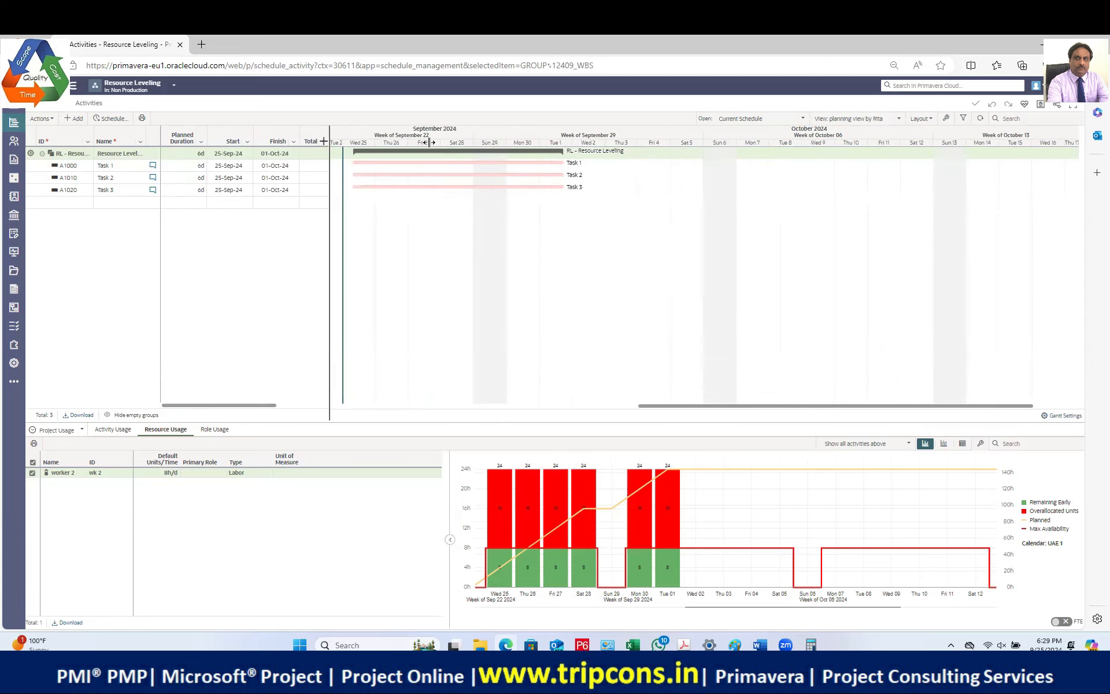
drag(437, 142, 399, 142)
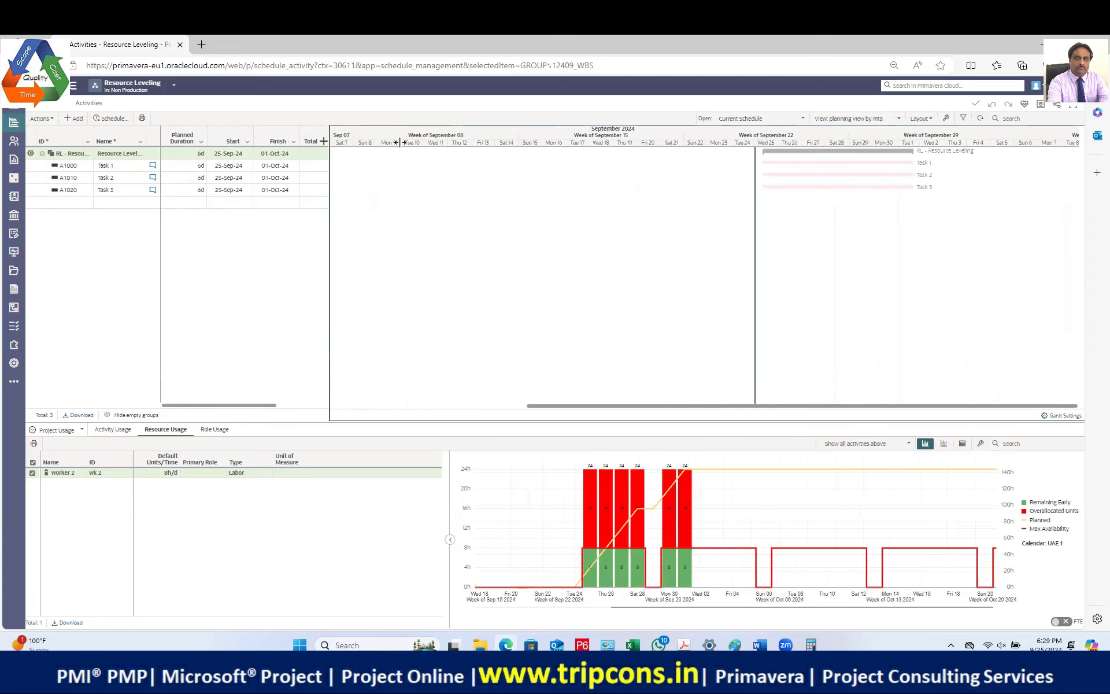
scroll(801, 164, right, 7)
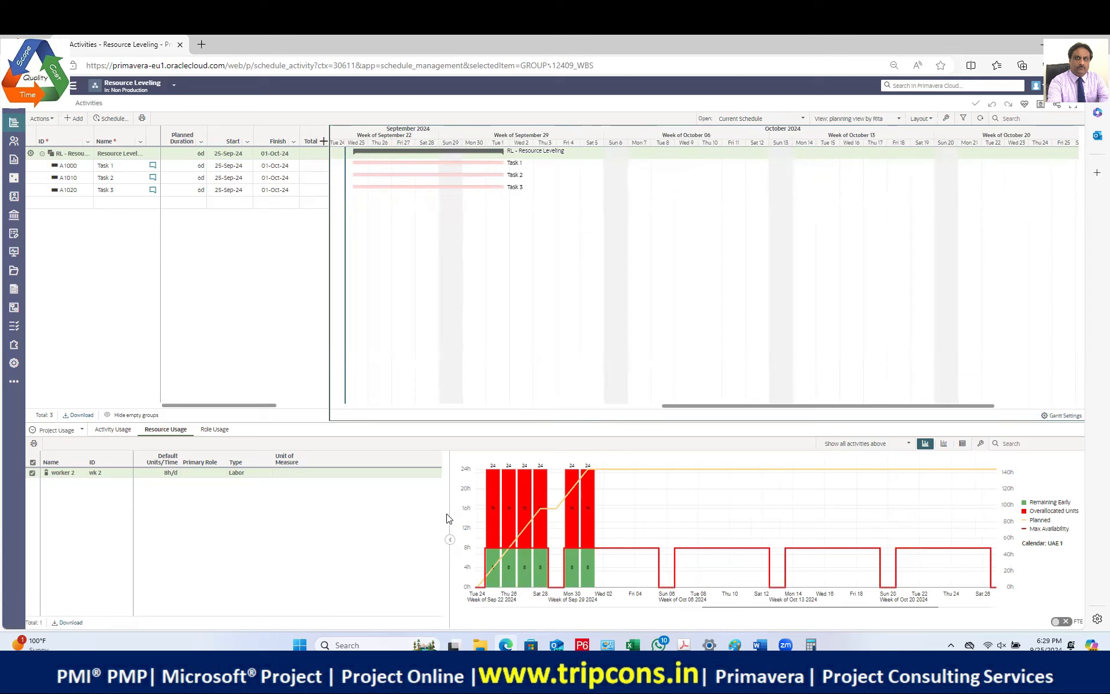
drag(448, 513, 353, 498)
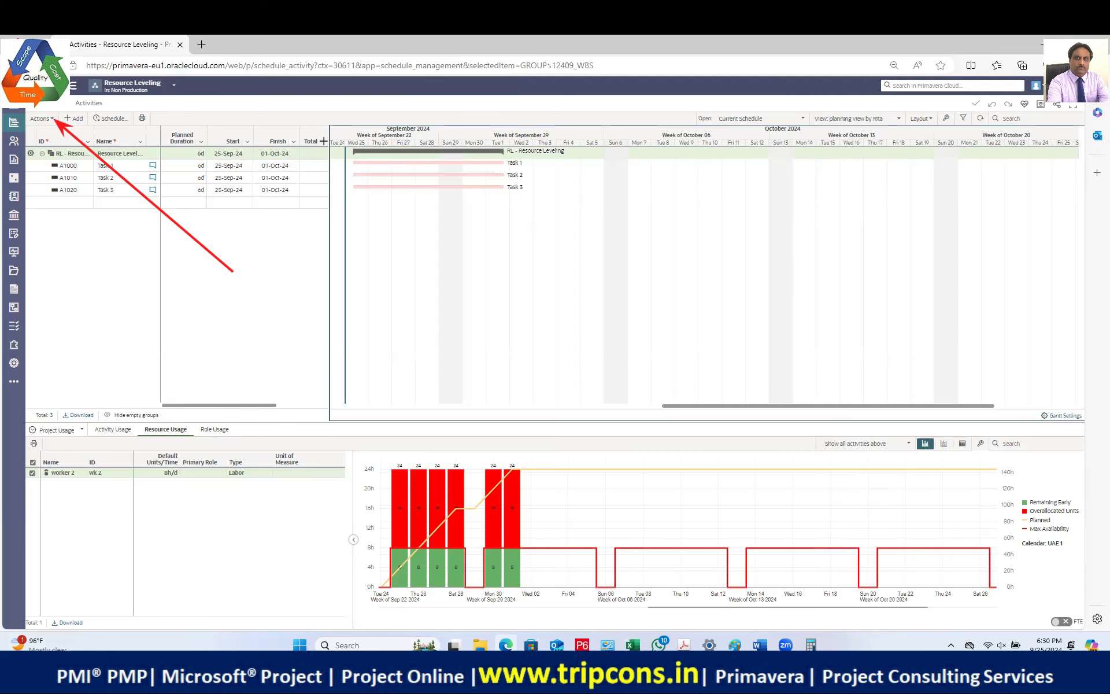
Step: Open the Actions dropdown above the activity grid
mouse_move(39, 645)
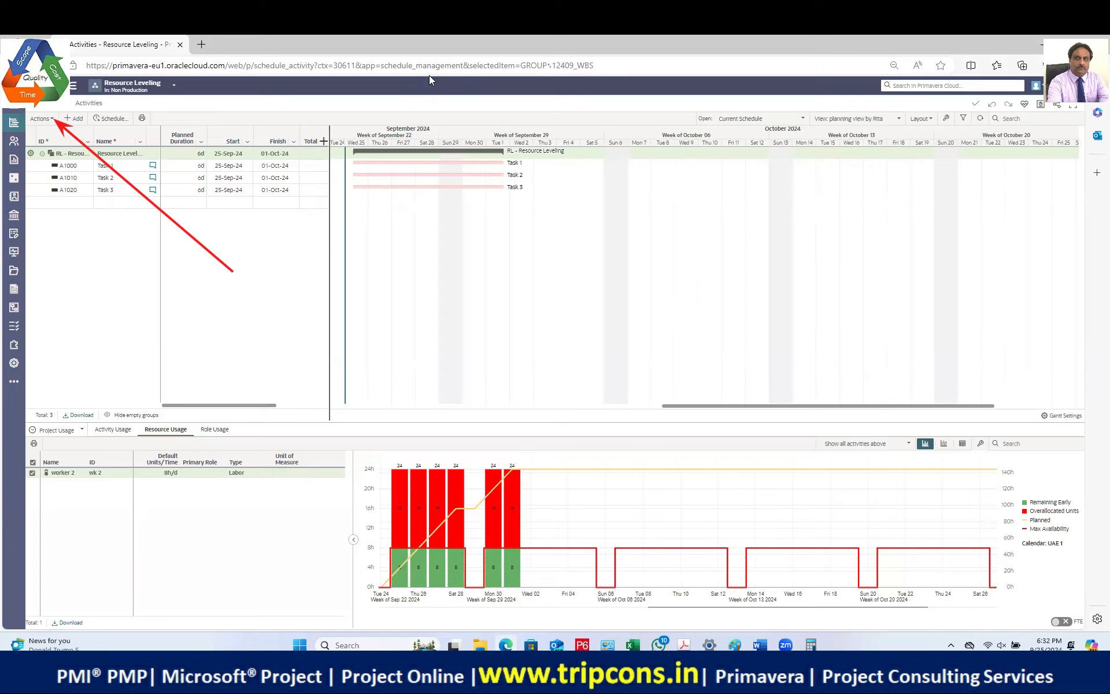
click(38, 119)
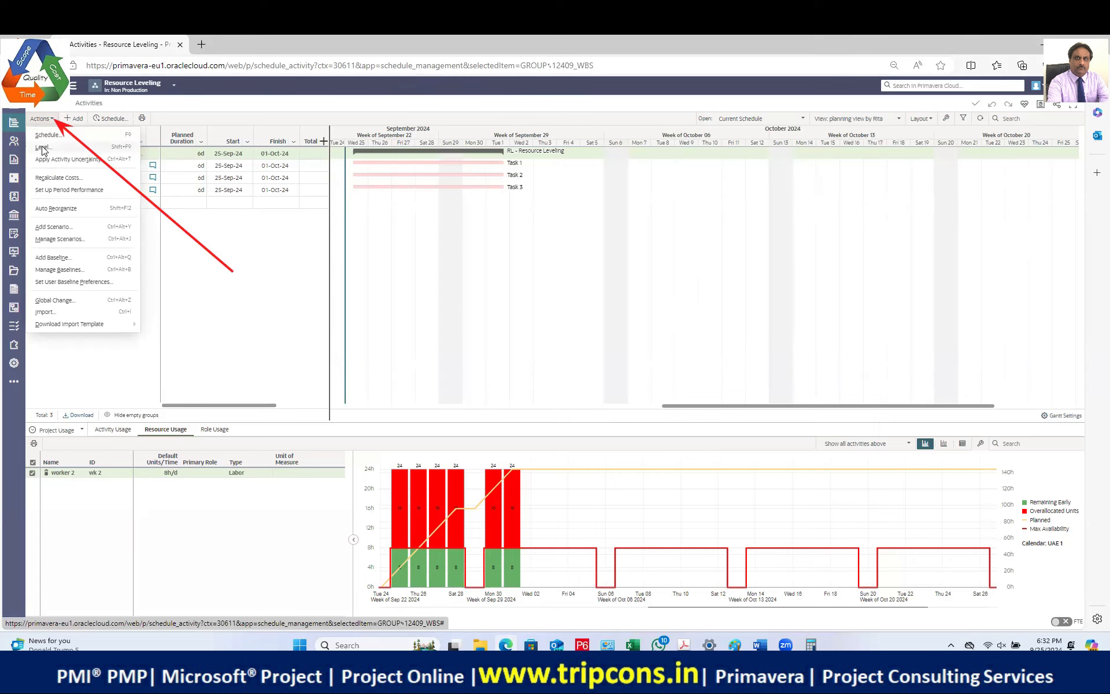
Step: Level by resources with only worker 2 selected, and run Level Now
click(41, 148)
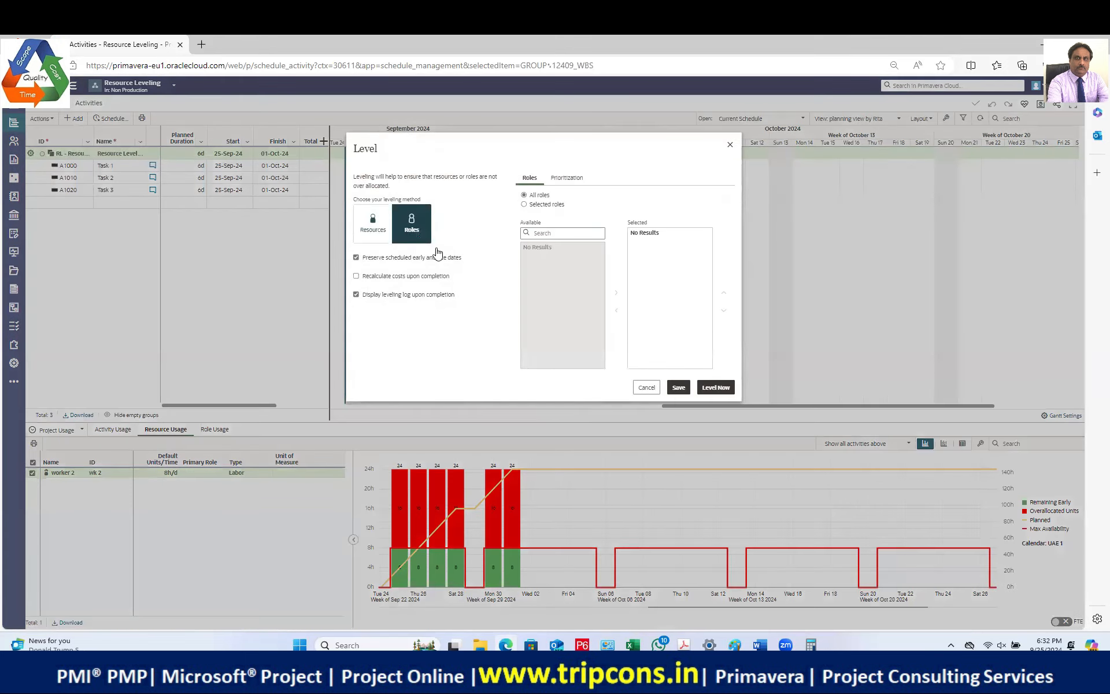
click(377, 232)
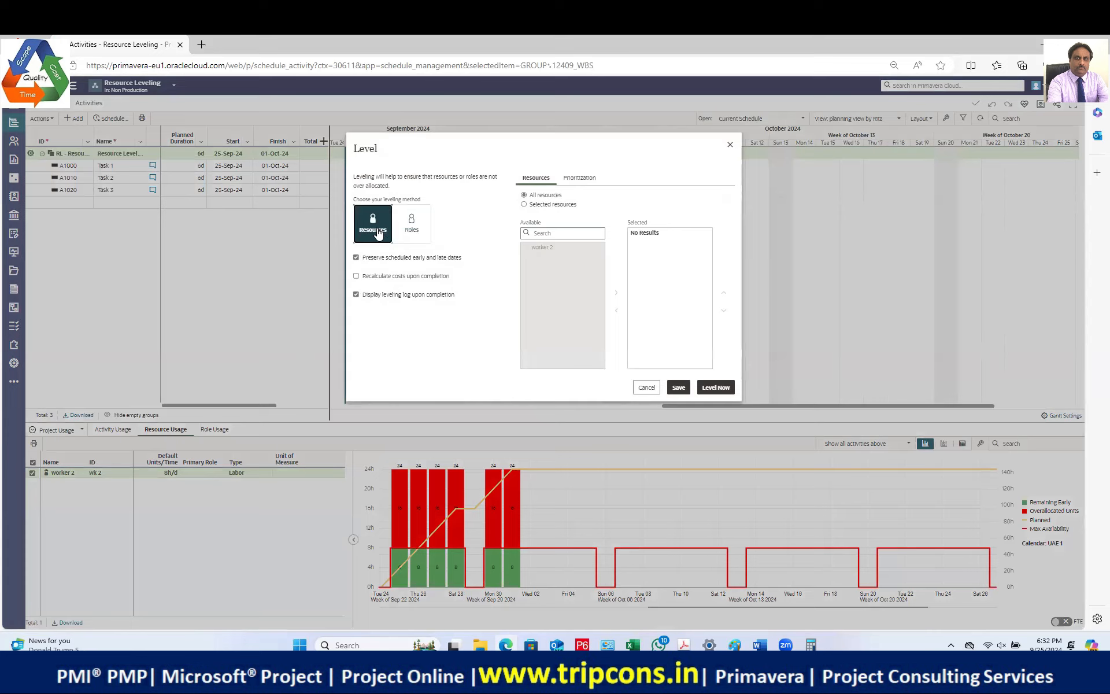
click(523, 204)
click(560, 249)
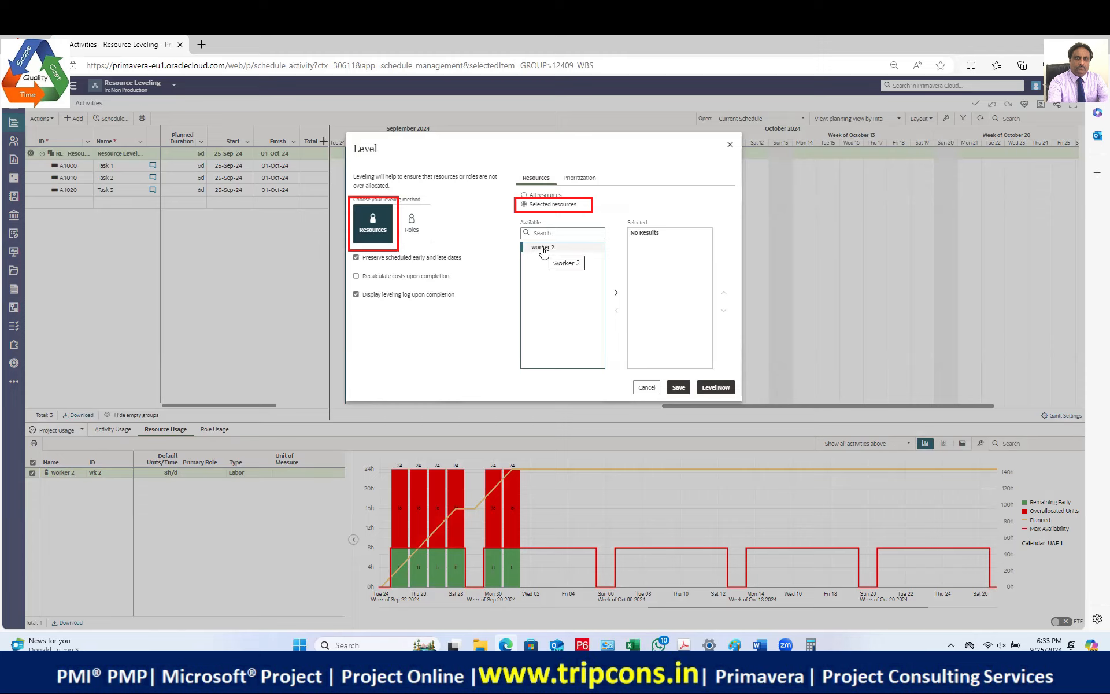
click(616, 294)
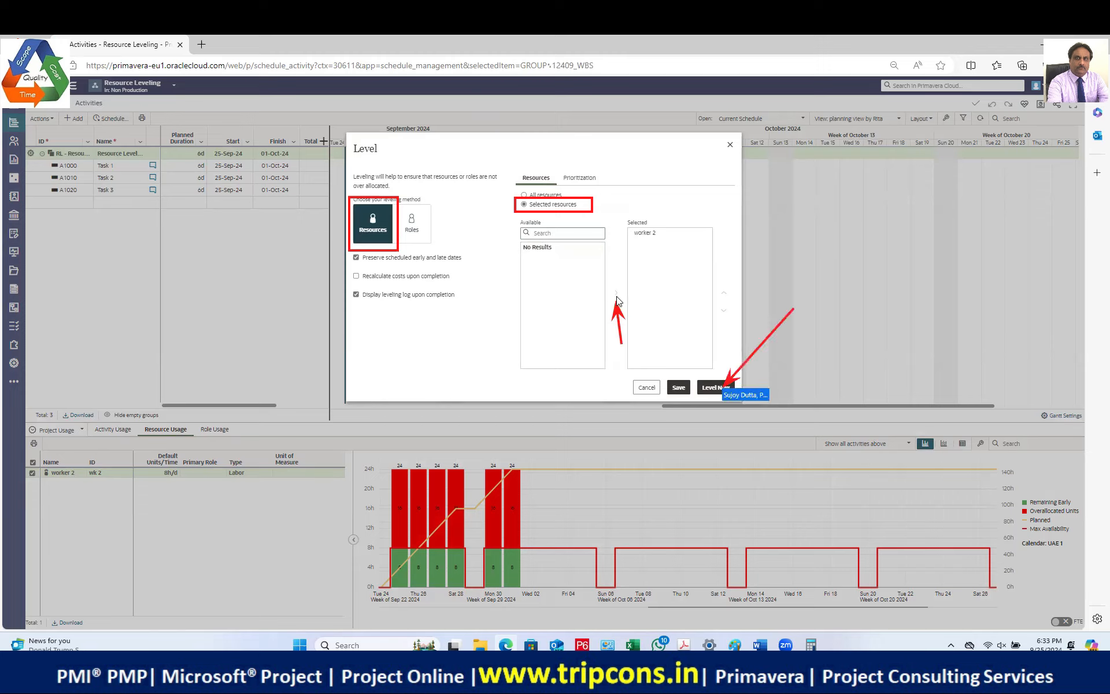
click(708, 388)
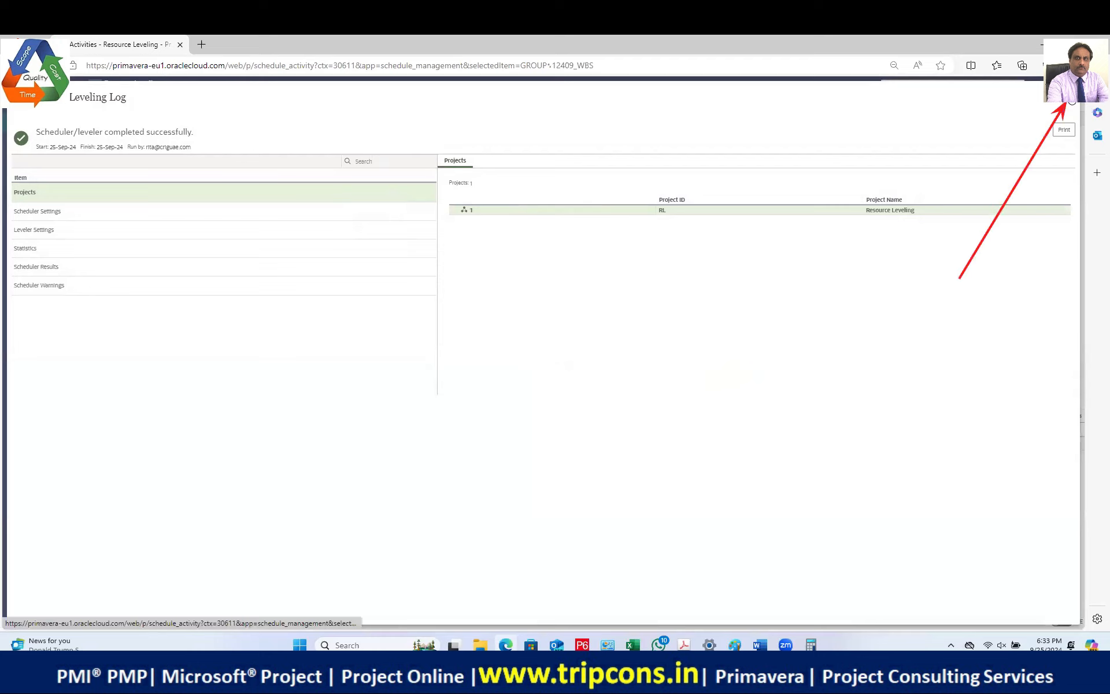
Step: Close the Leveling Log and review worker 2's leveled 8h-daily histogram
click(1068, 98)
mouse_move(749, 505)
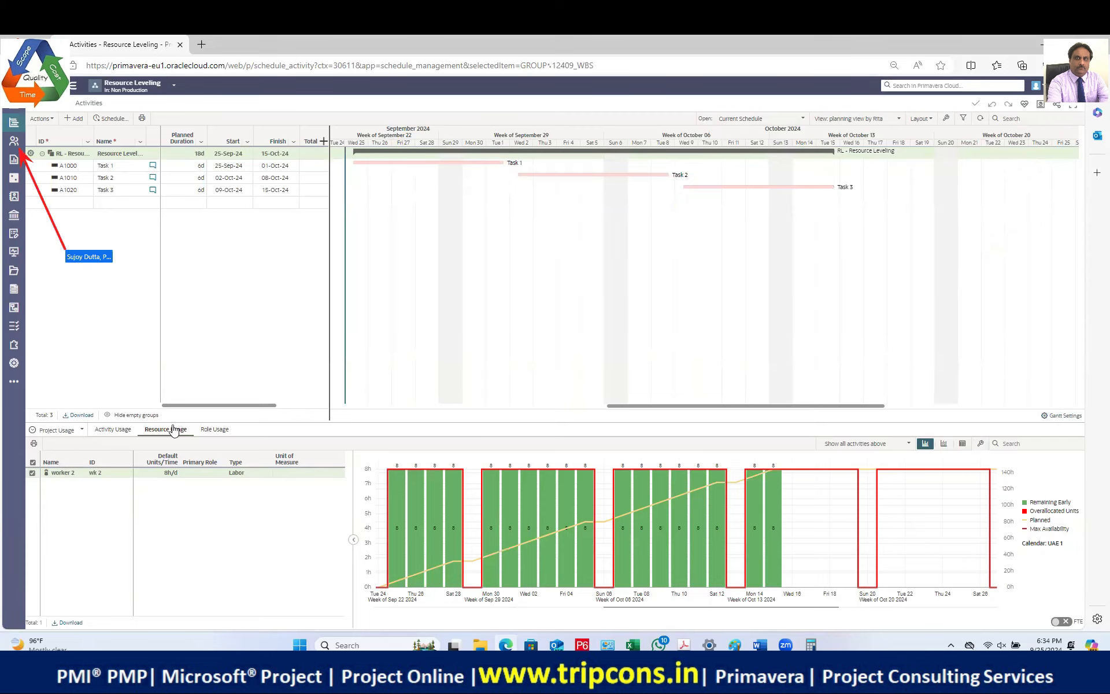
Step: In the Resource List, raise worker 2's Max Units/Time to 24h/d and go back to Activities
click(9, 142)
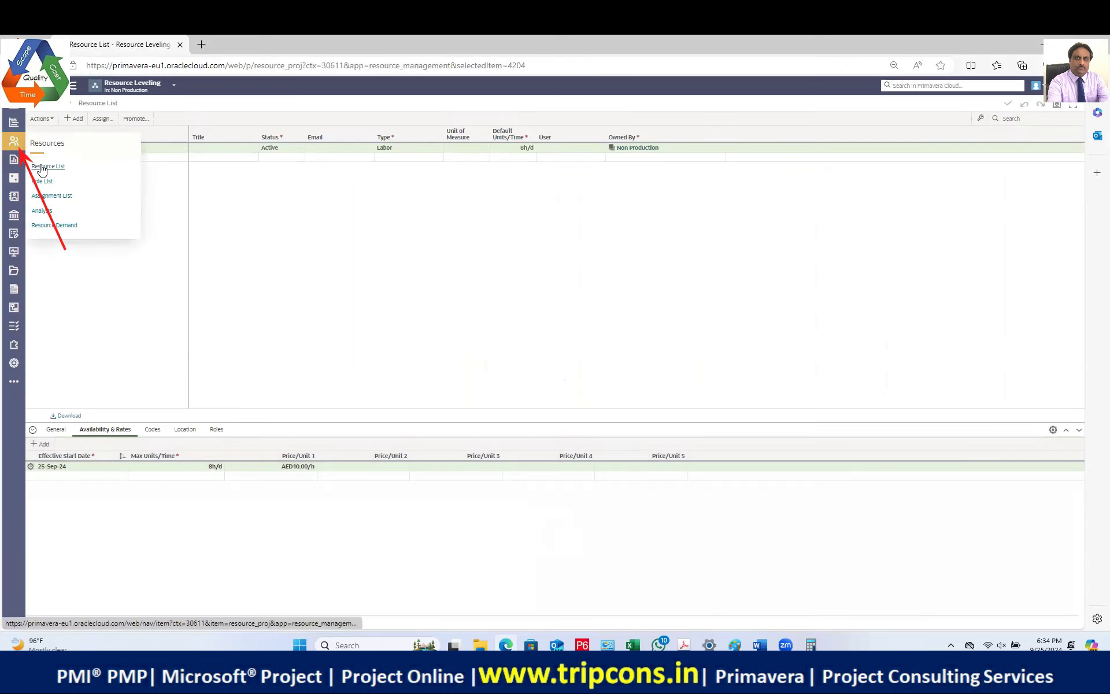
click(43, 166)
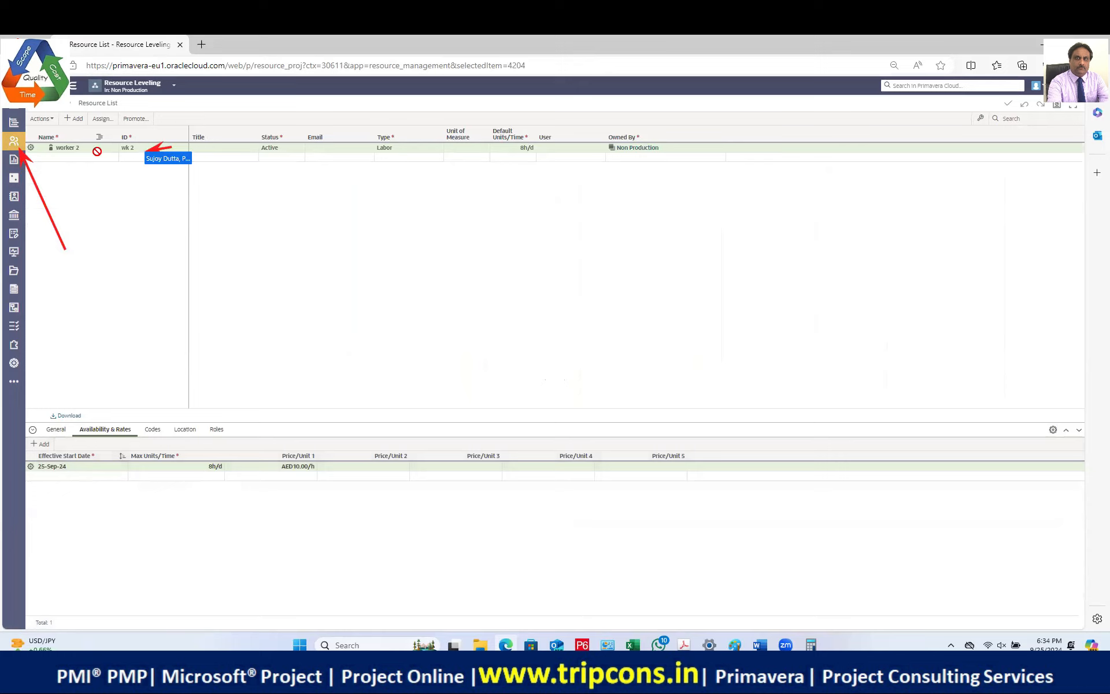
click(81, 149)
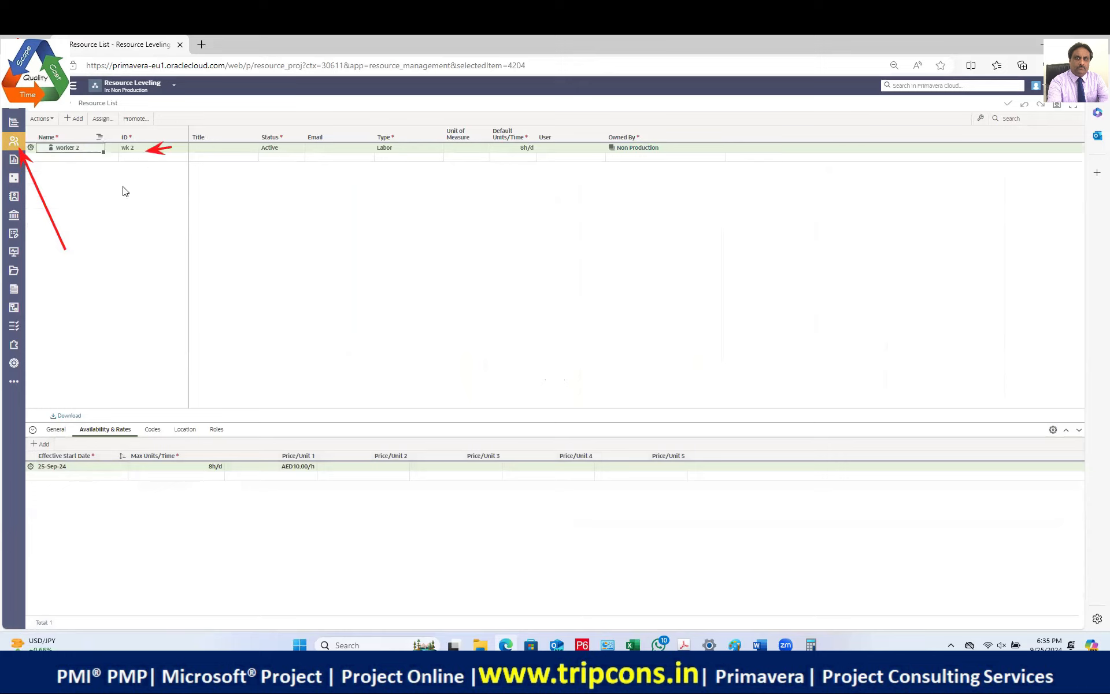
click(205, 470)
text(24)
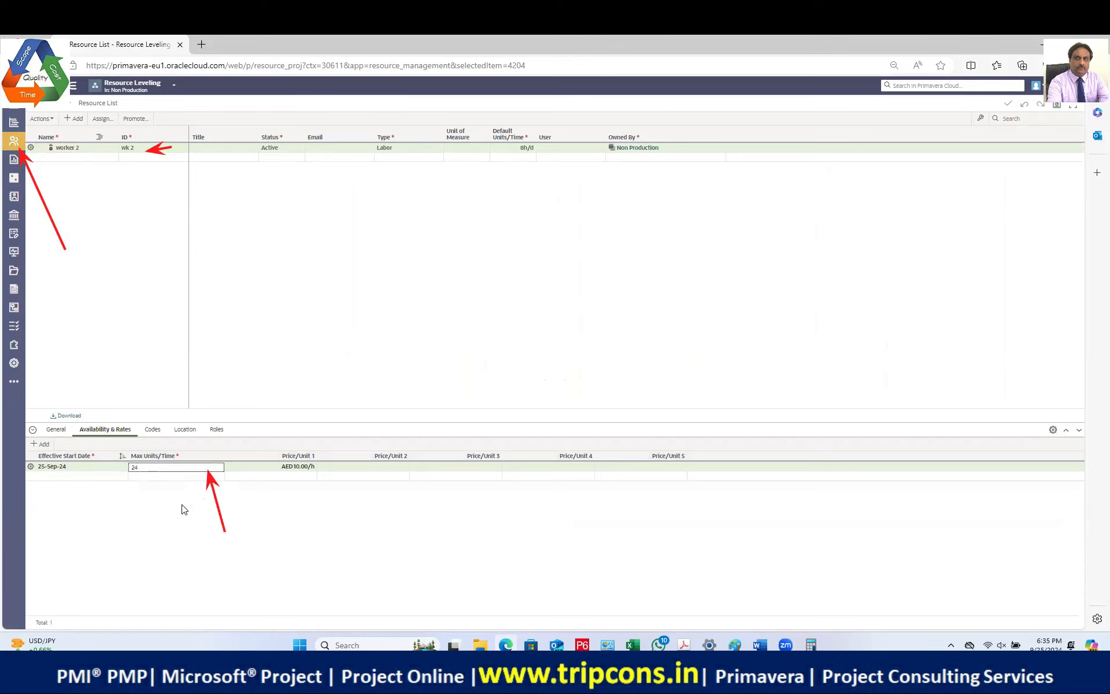
click(177, 513)
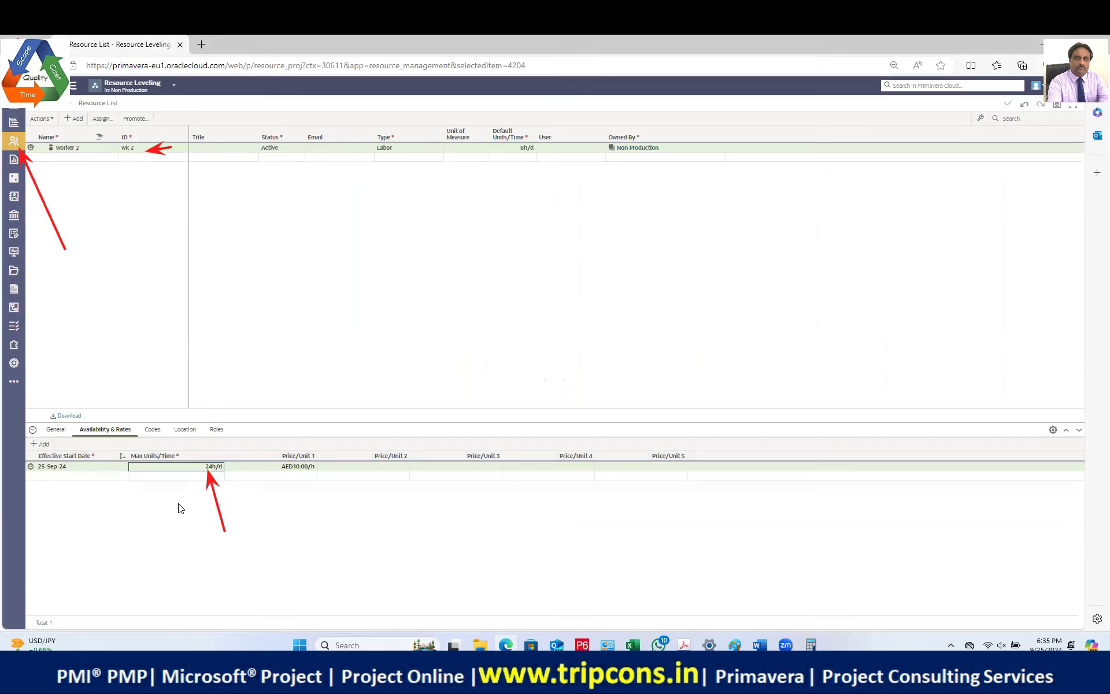
click(17, 126)
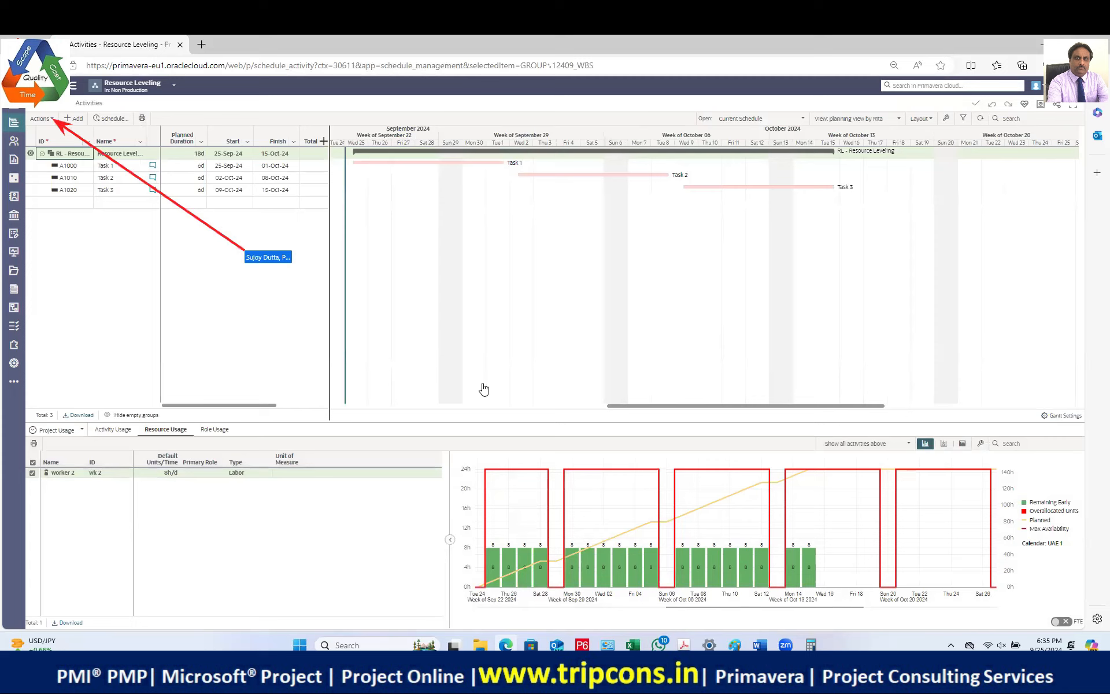
Step: Level worker 2 from Actions > Level, then close the Leveling Log
click(46, 121)
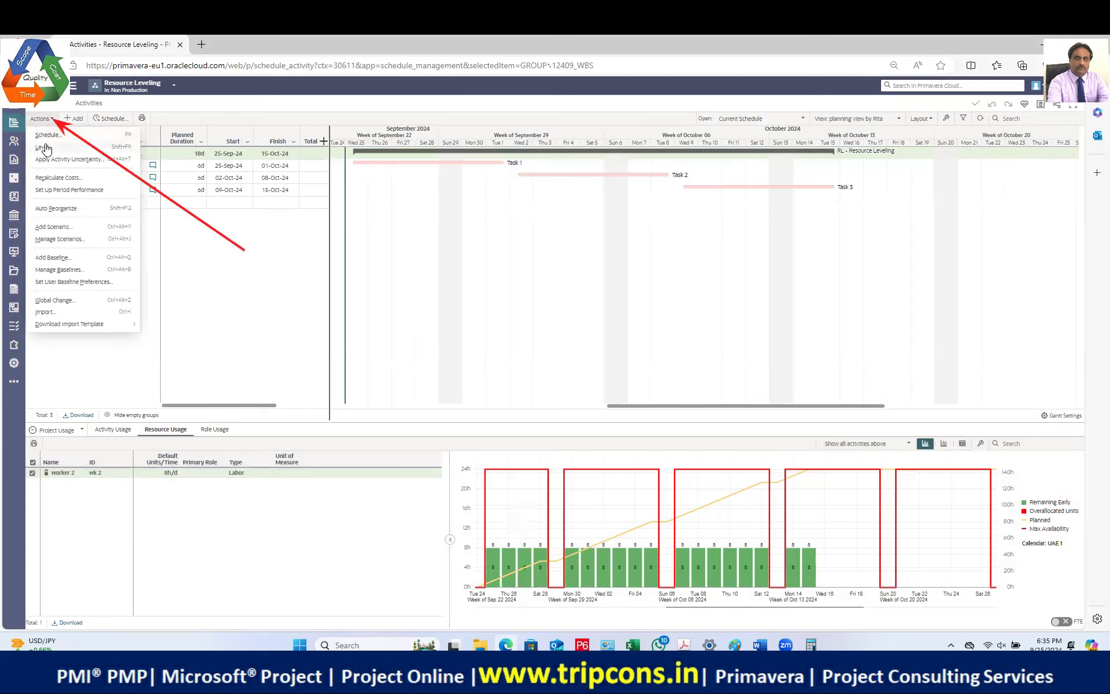
click(46, 149)
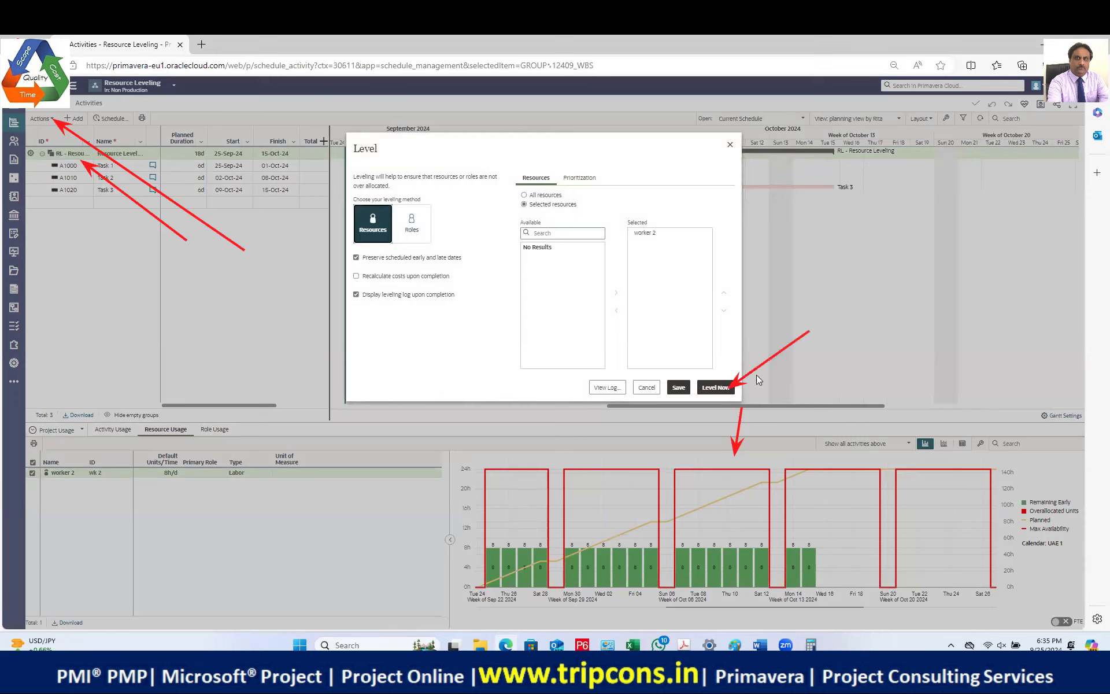
click(716, 391)
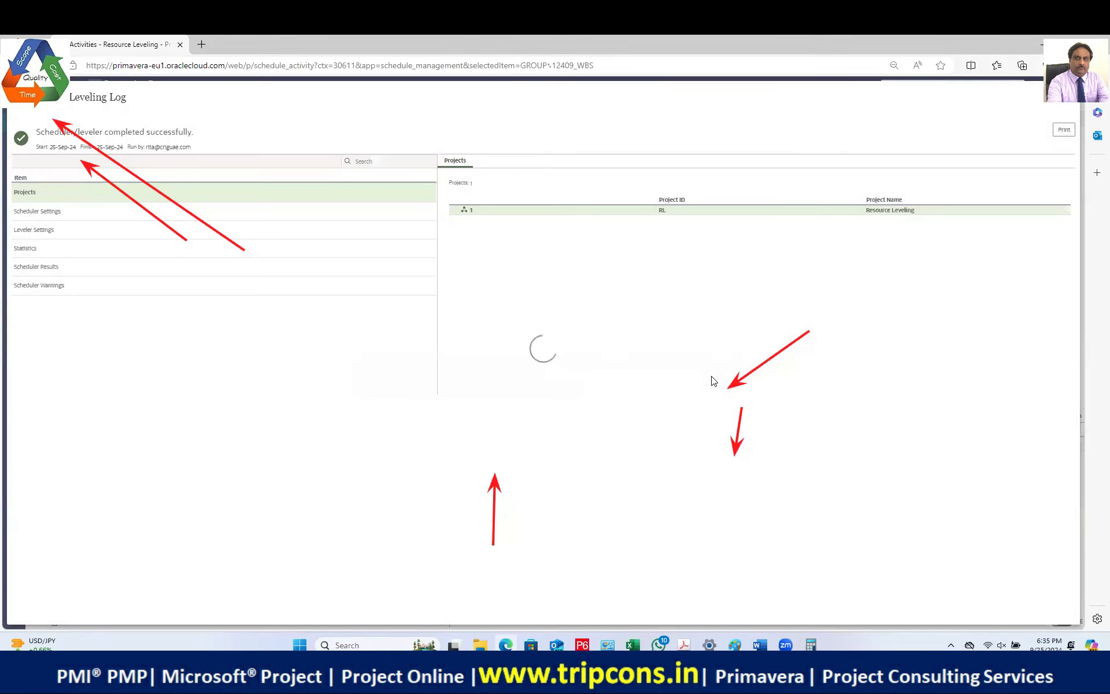
click(1068, 97)
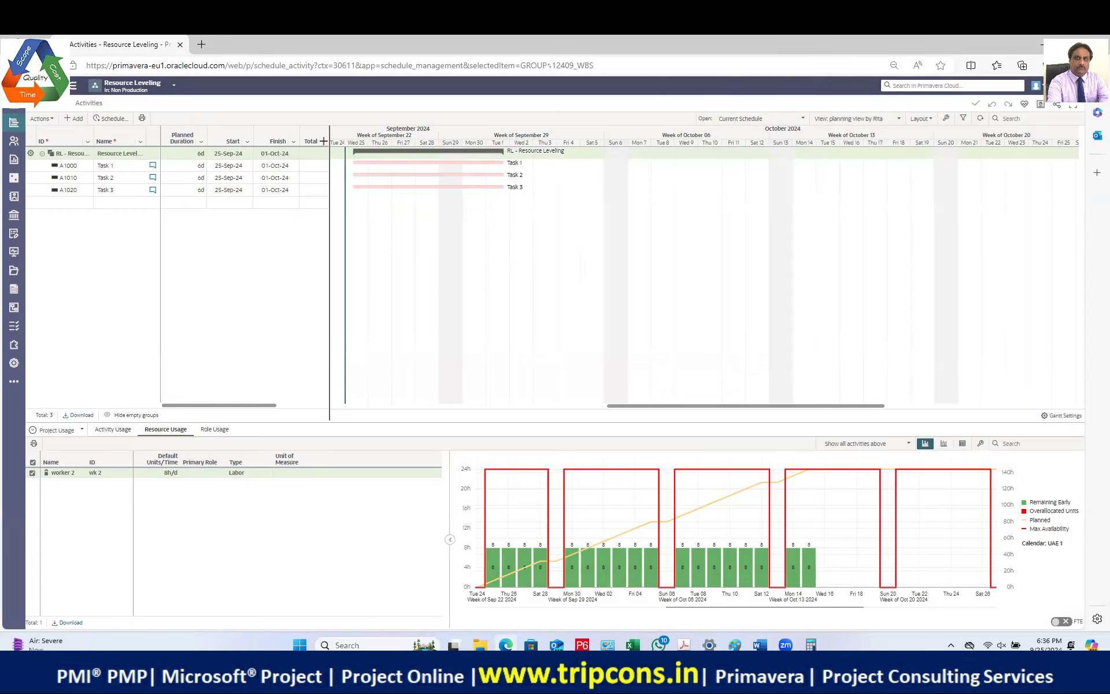
Step: Reload the Activities page so worker 2's histogram shows 24h/day from 25-Sep to 01-Oct
click(46, 66)
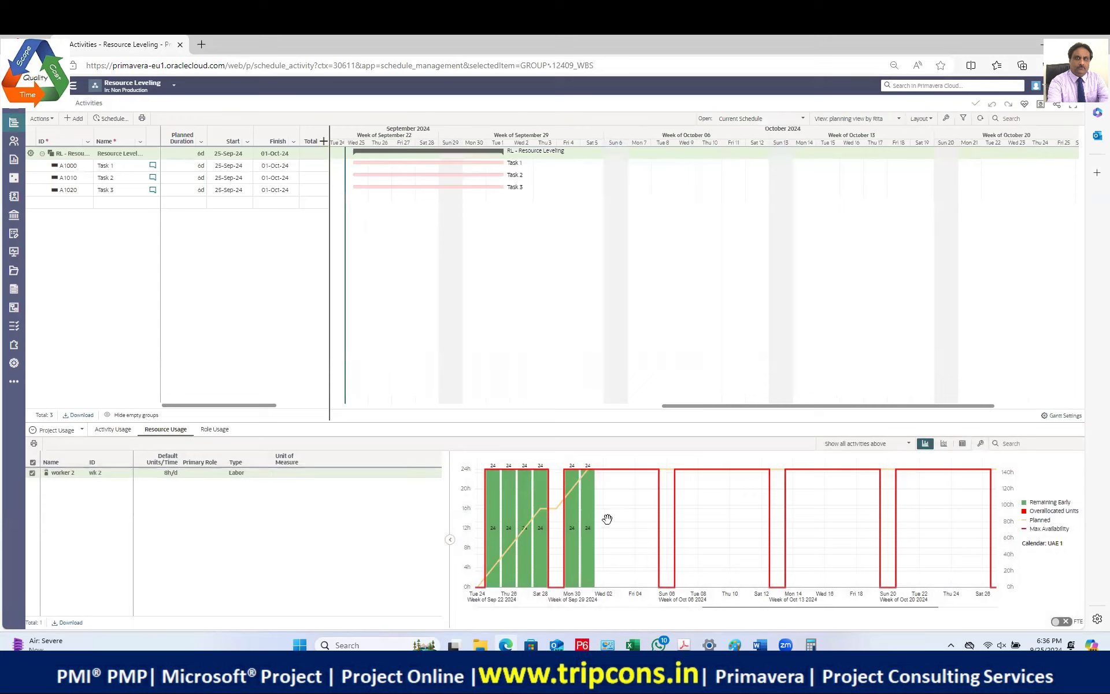
mouse_move(586, 545)
click(761, 644)
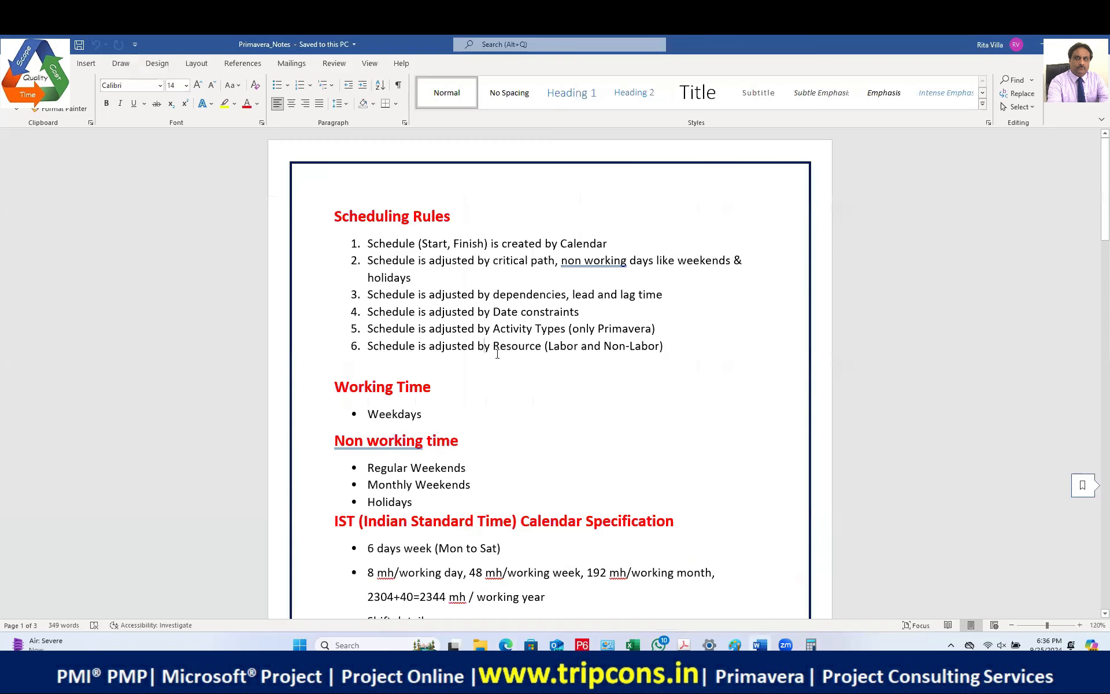
drag(366, 343, 686, 364)
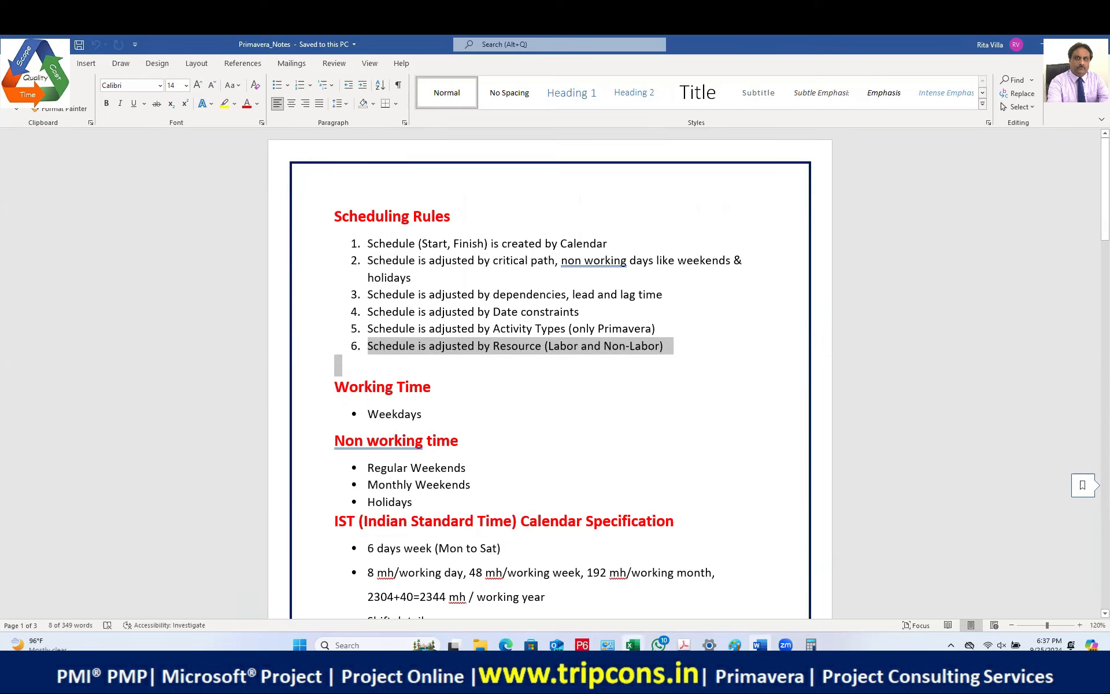
click(473, 552)
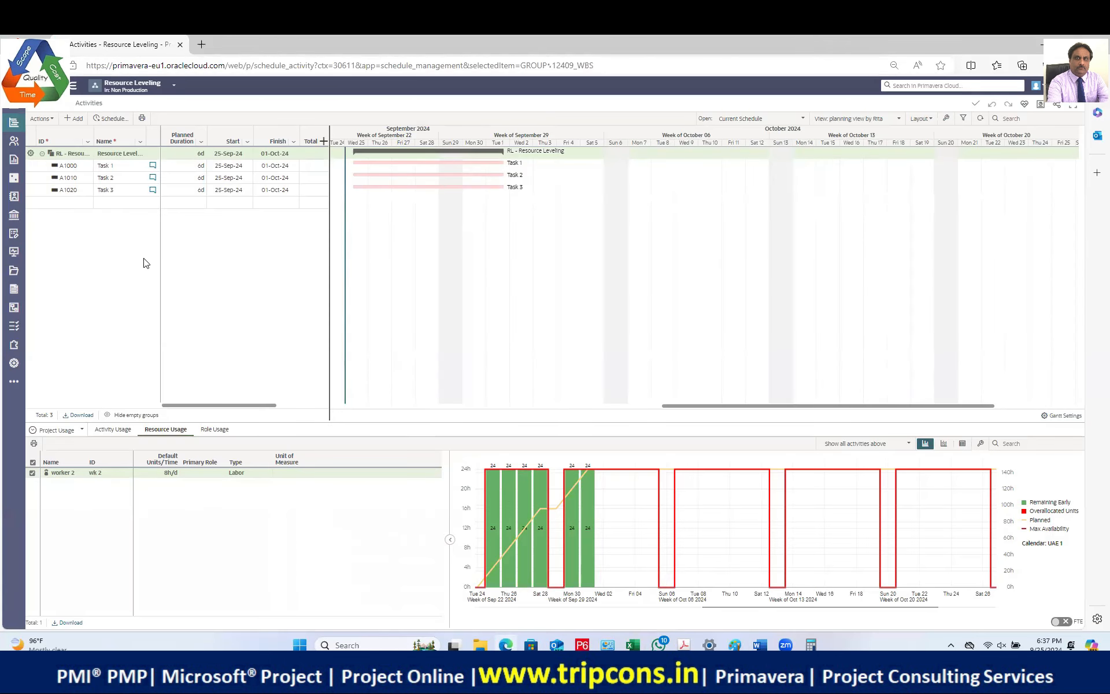
Step: Set worker 2's Max Units/Time to 16h/d in the Resource List, then return to Activities
mouse_move(13, 141)
click(48, 166)
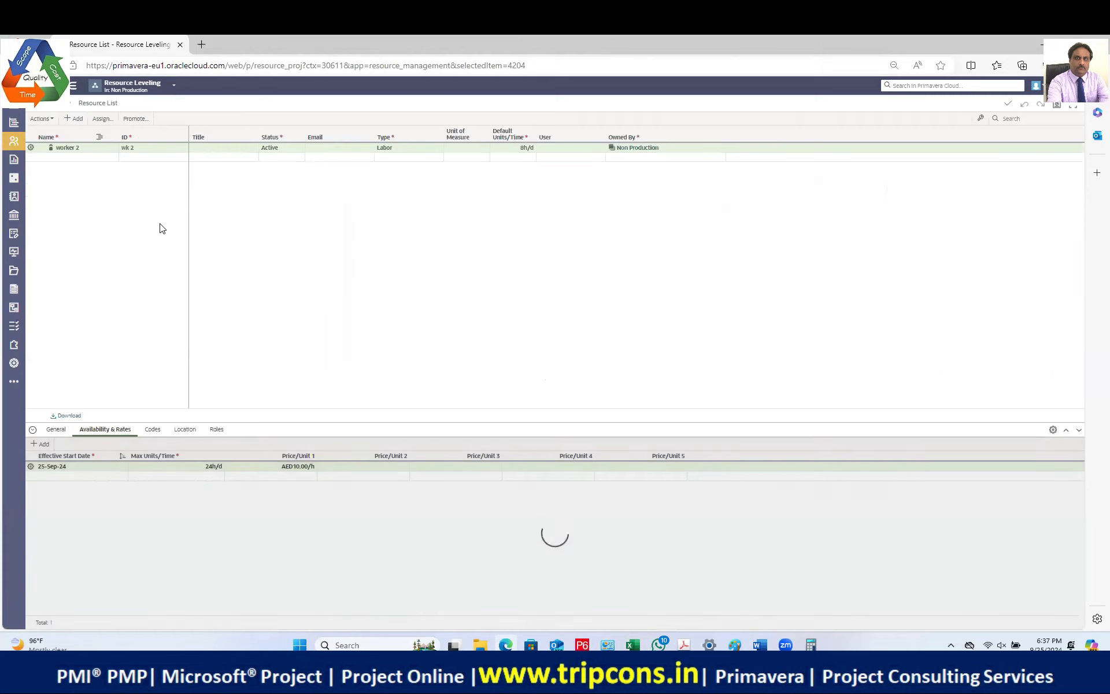
click(139, 148)
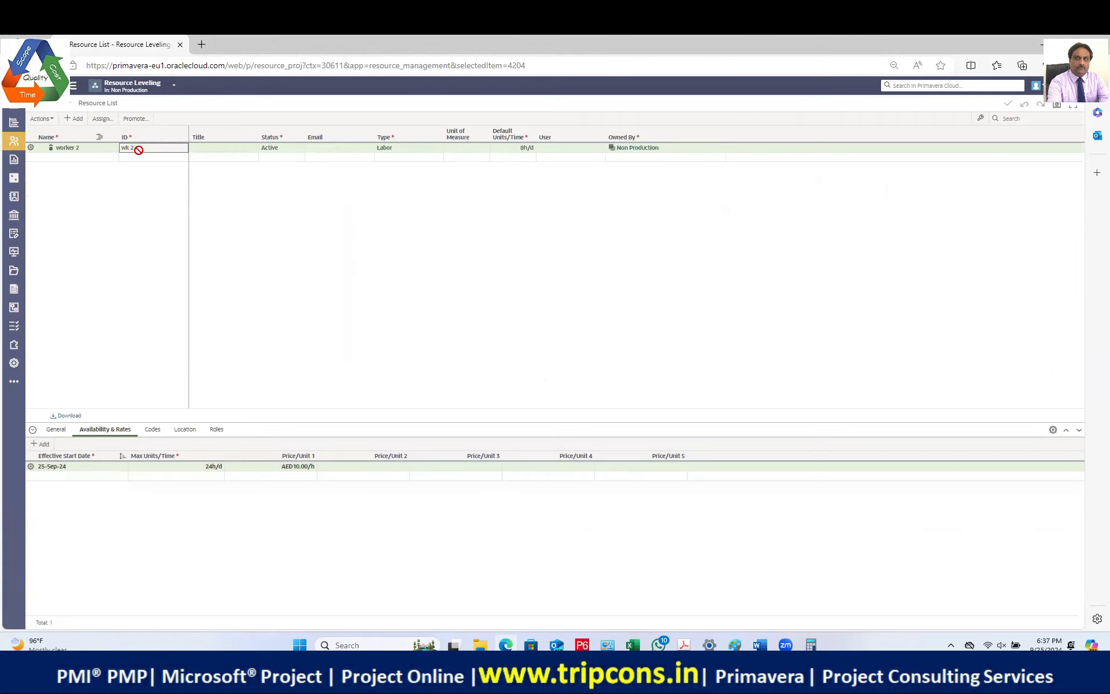
click(209, 471)
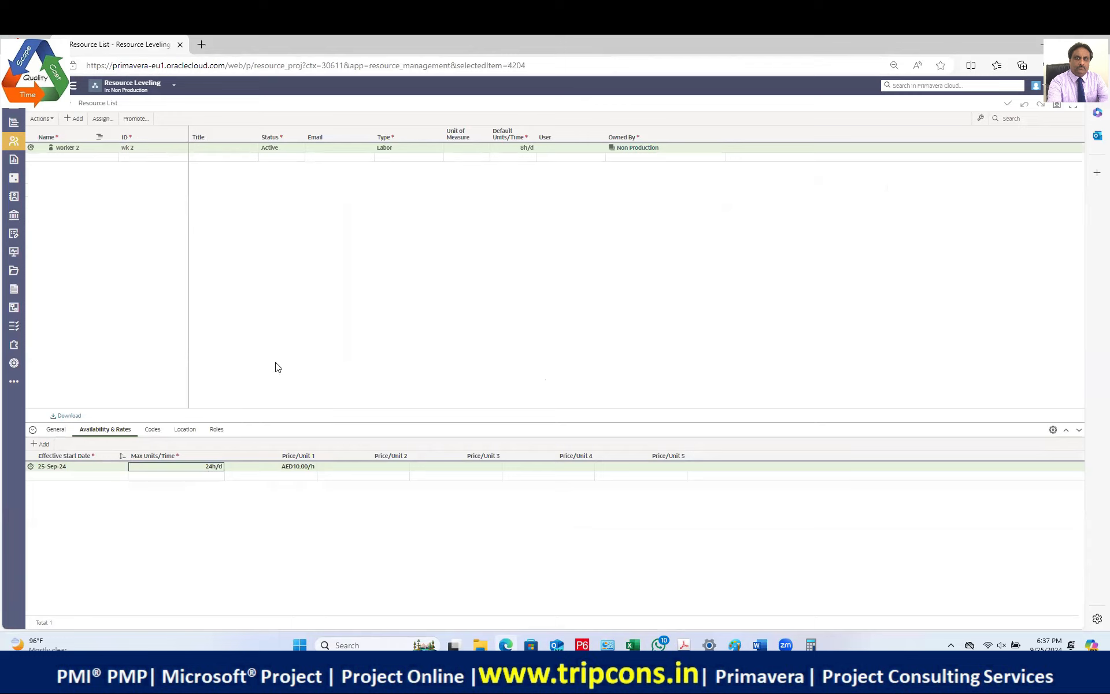
text(16)
key(Return)
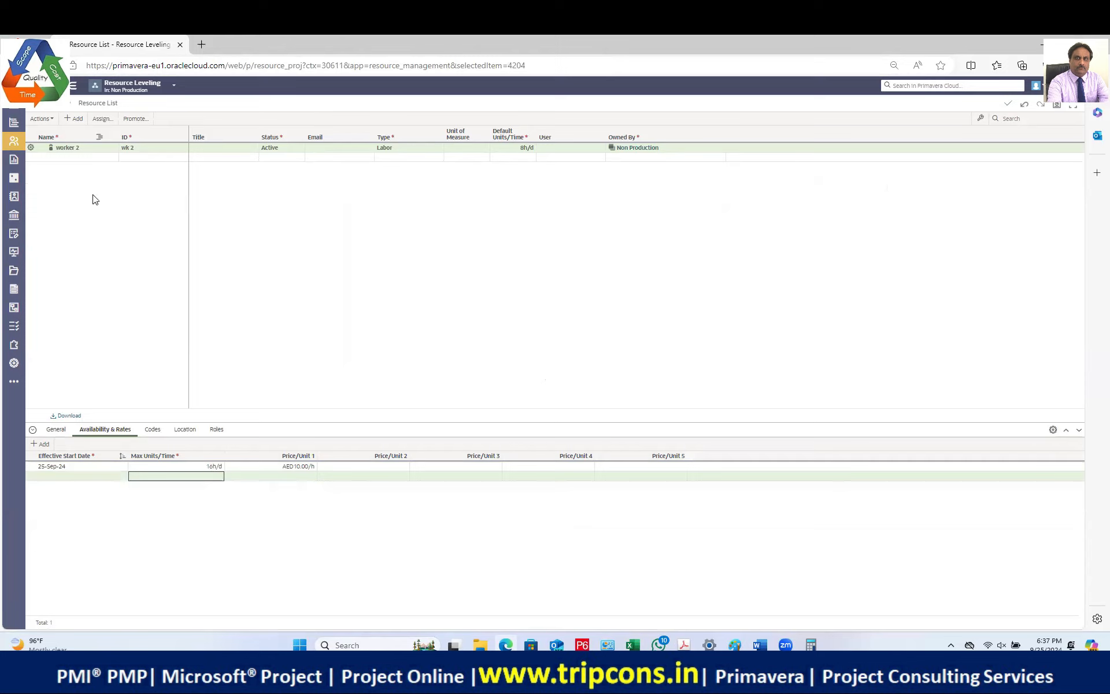
mouse_move(4, 124)
click(43, 130)
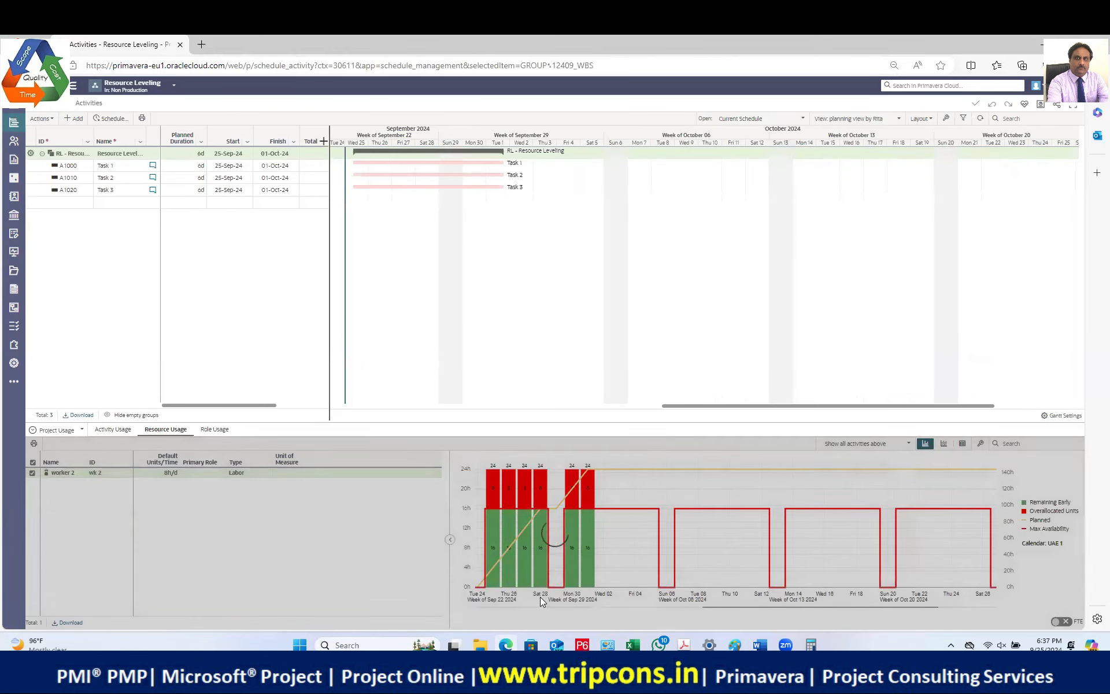
Step: Level worker 2 at 16h/d, moving Task 3 to 02–08-Oct-24, and close the log
mouse_move(575, 553)
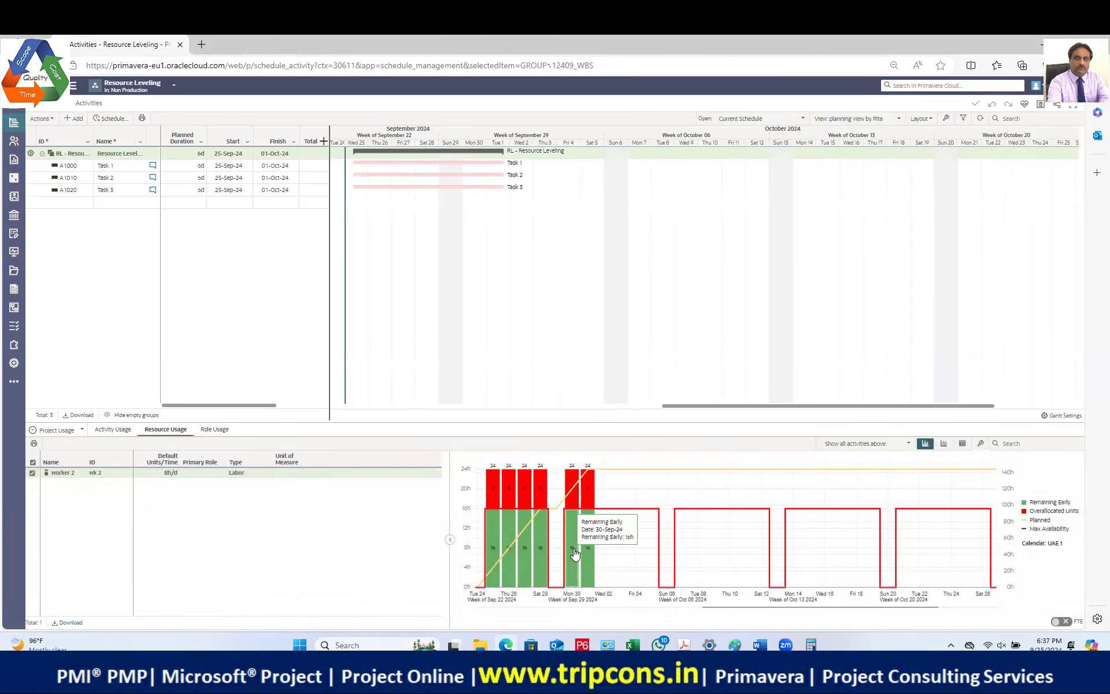
mouse_move(528, 509)
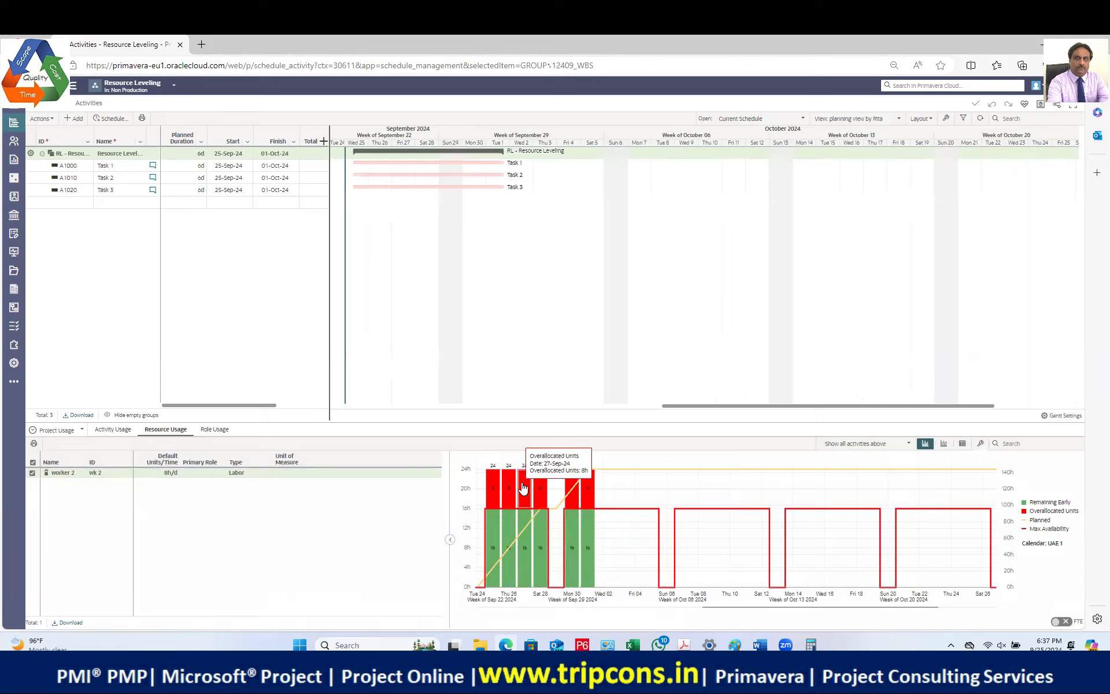
mouse_move(512, 588)
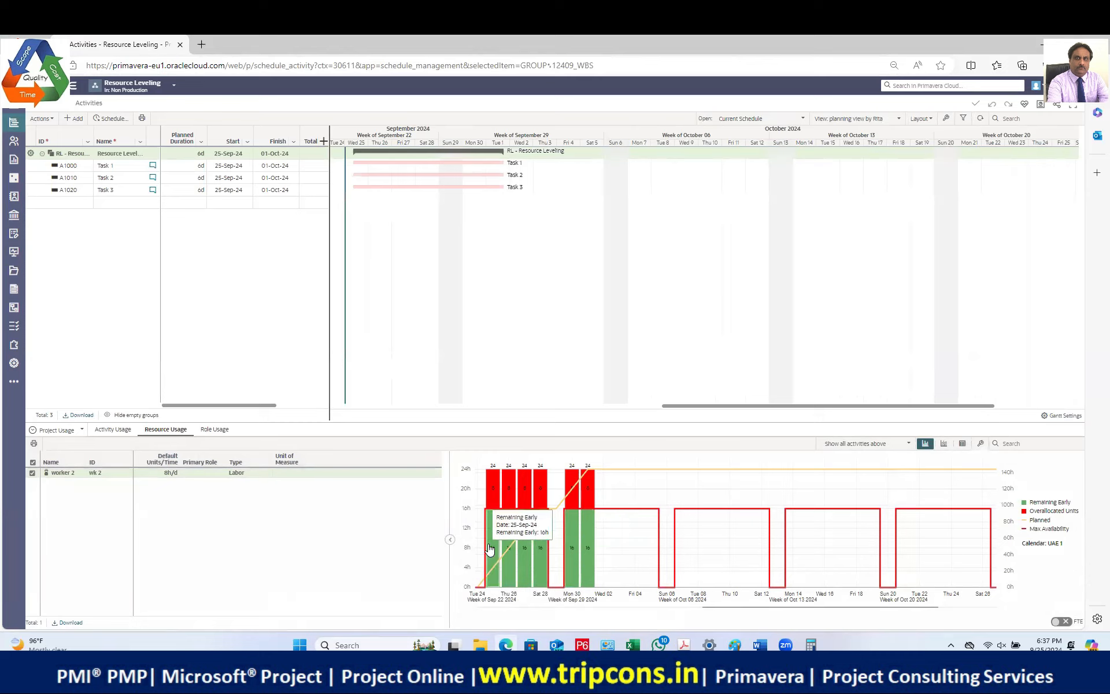
mouse_move(499, 531)
mouse_move(502, 464)
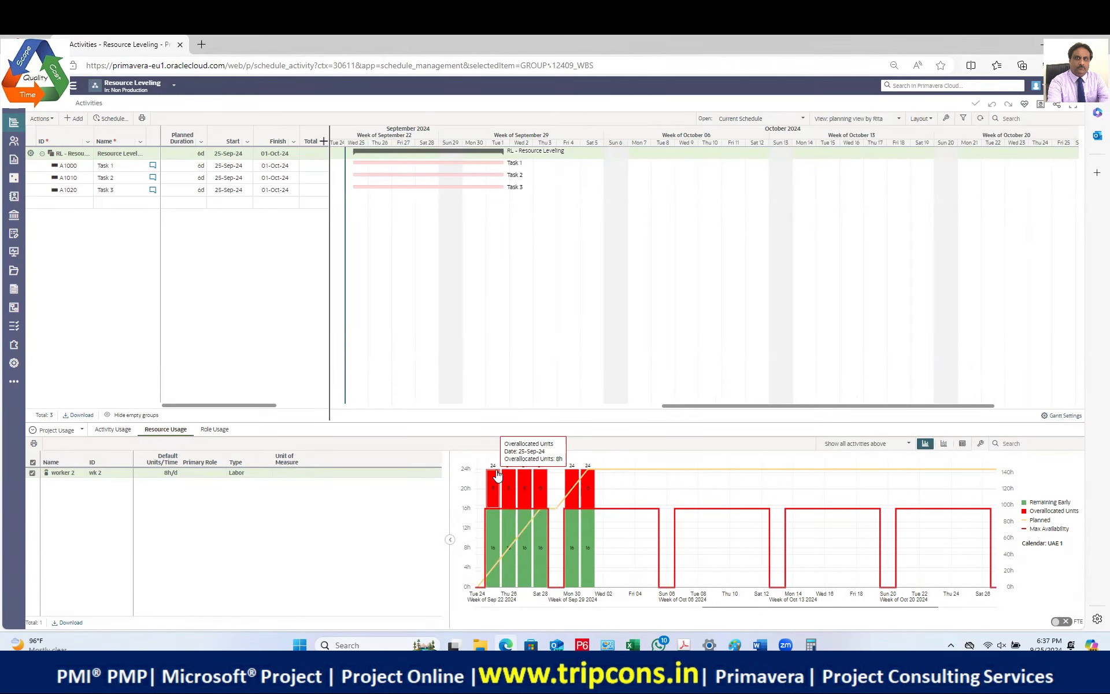
click(46, 119)
click(49, 148)
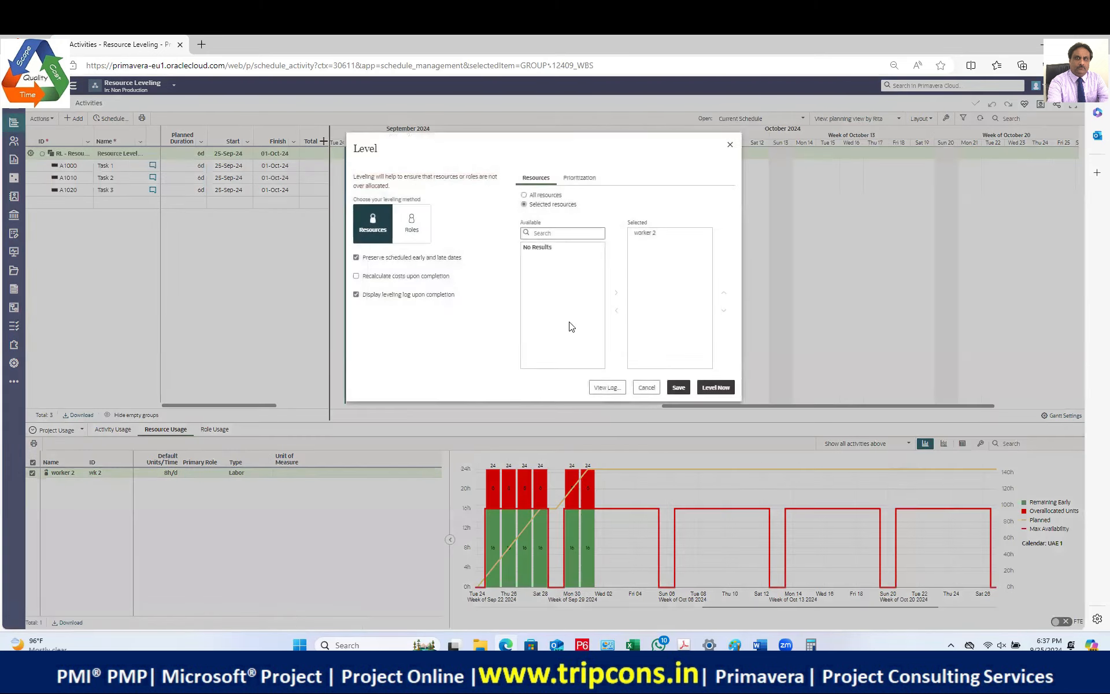
click(715, 385)
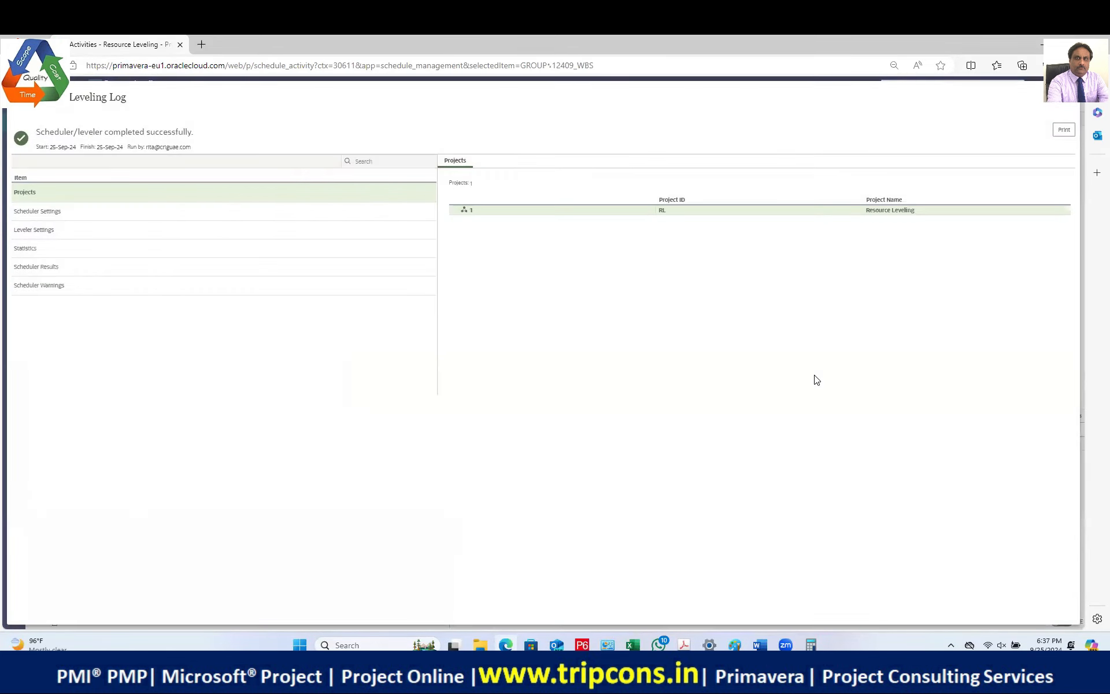
click(1067, 98)
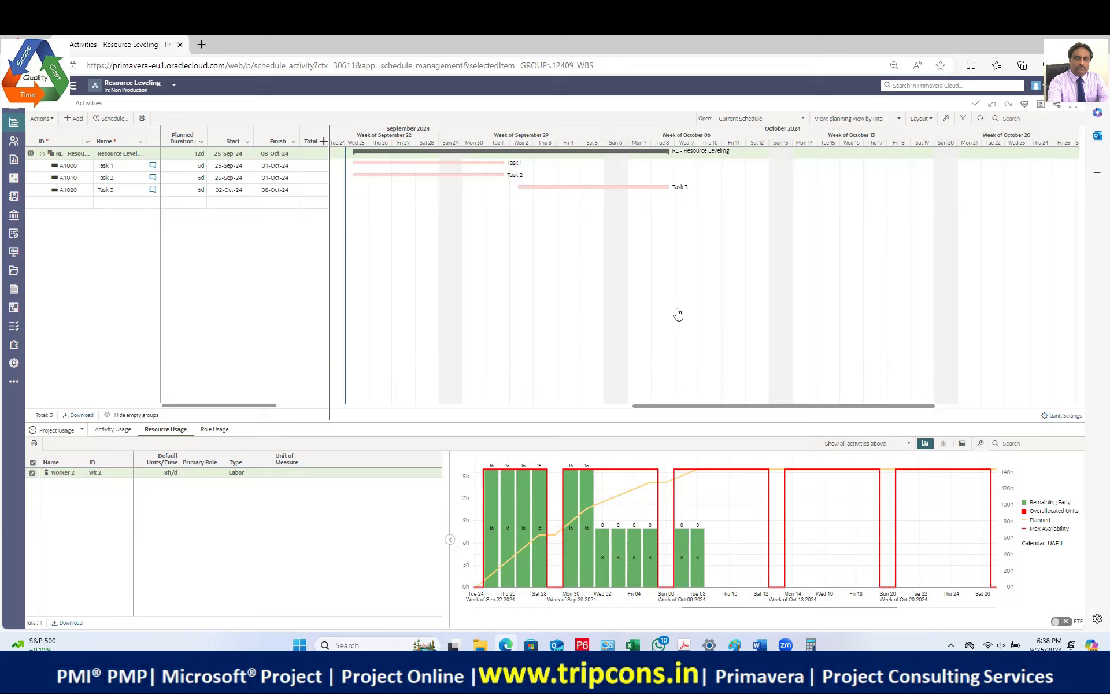
Step: Add a new activity named 'task 4' below Task 3
click(113, 206)
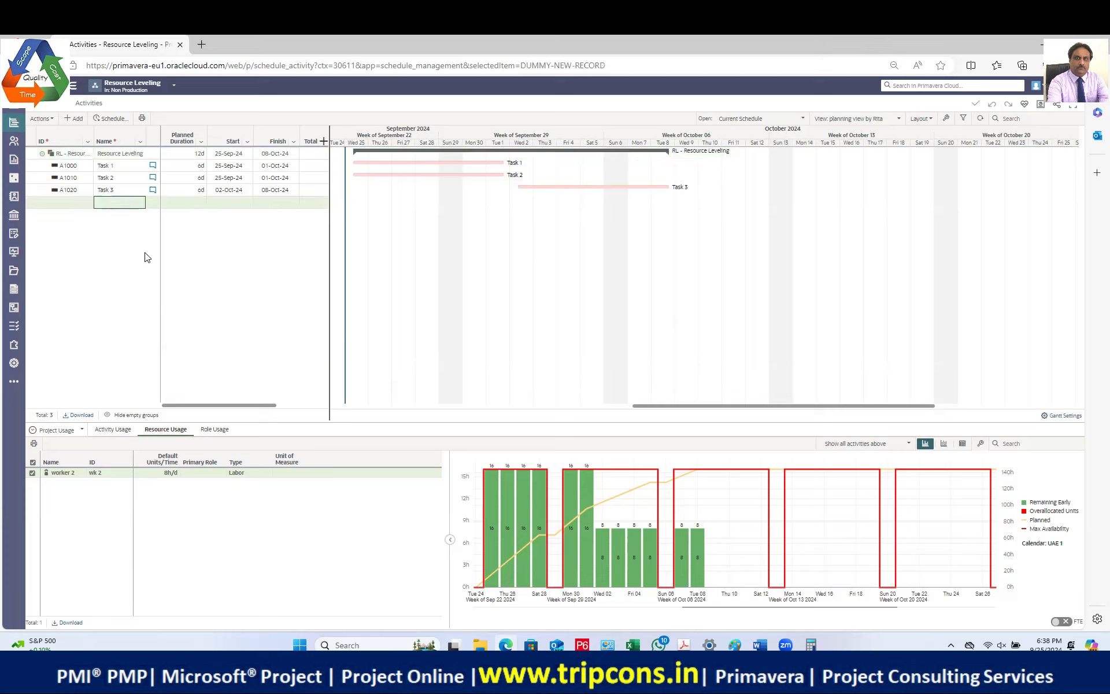
text(task 4)
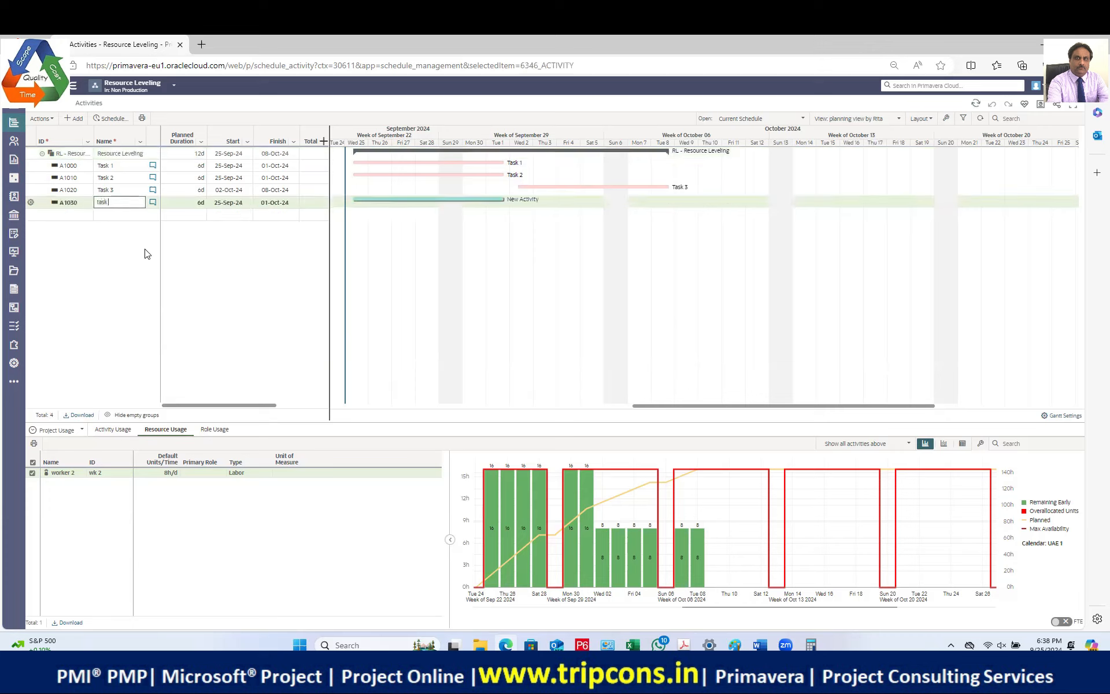
key(Return)
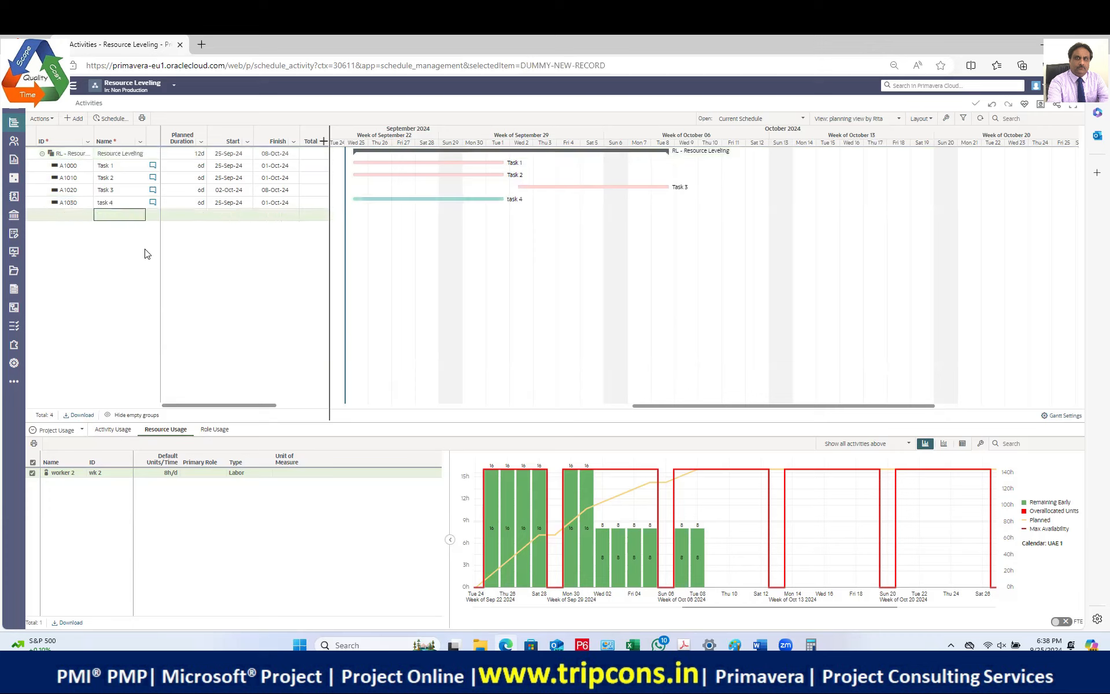
Step: Select task 4 and check its labor usage and worker 2's resource usage
click(122, 204)
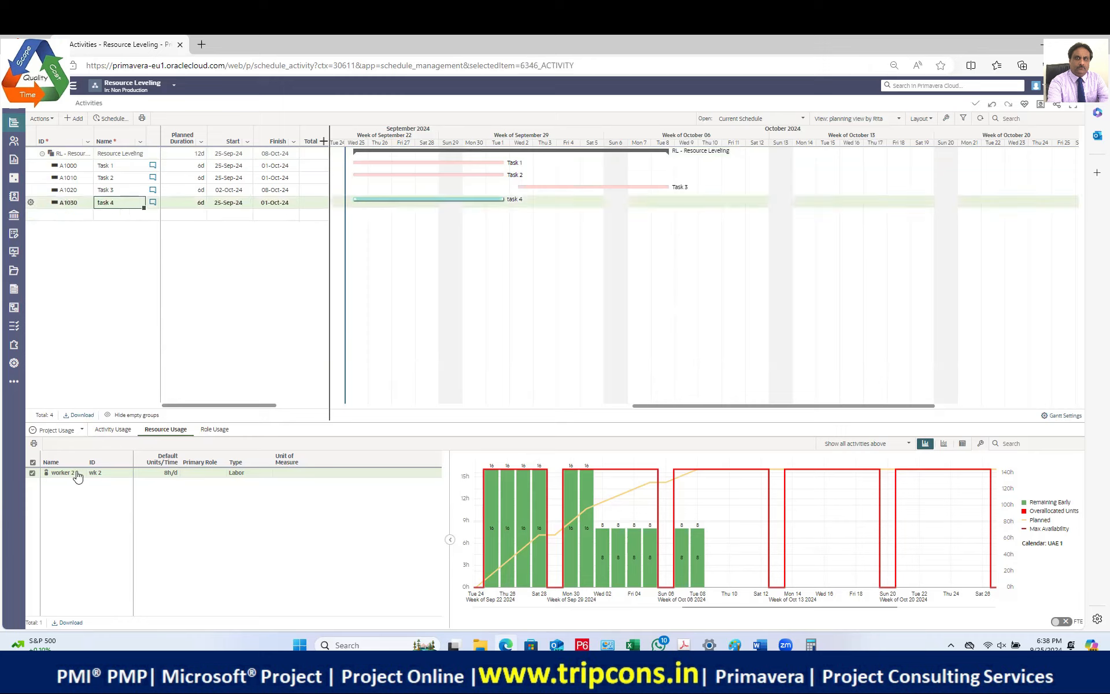
click(76, 206)
click(113, 204)
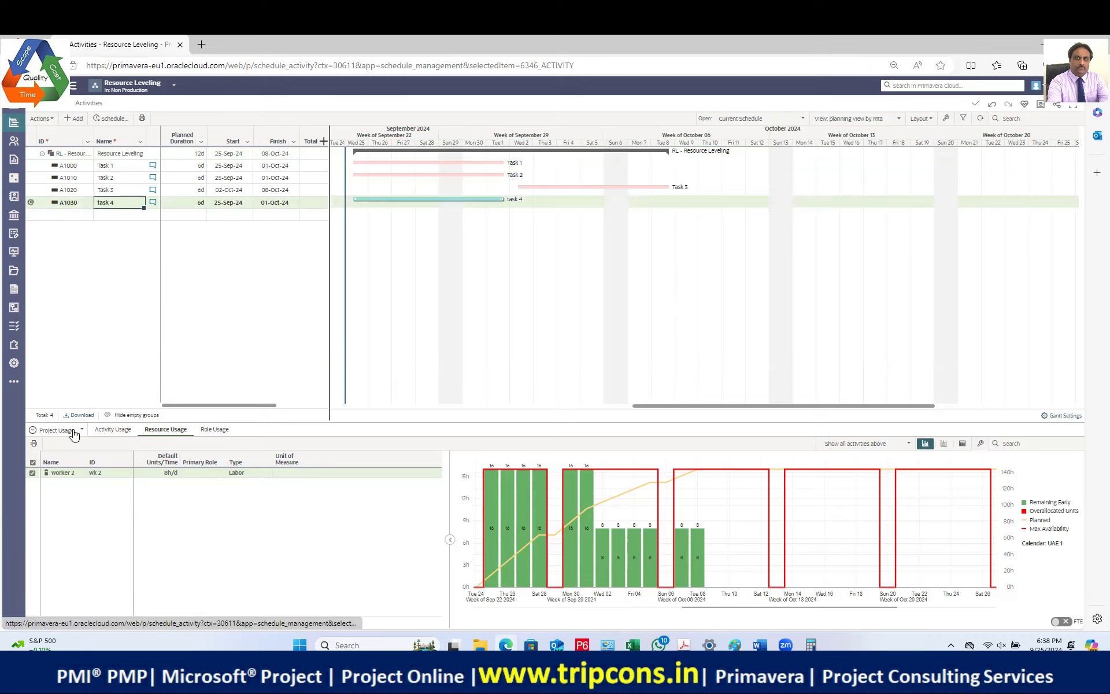
click(113, 429)
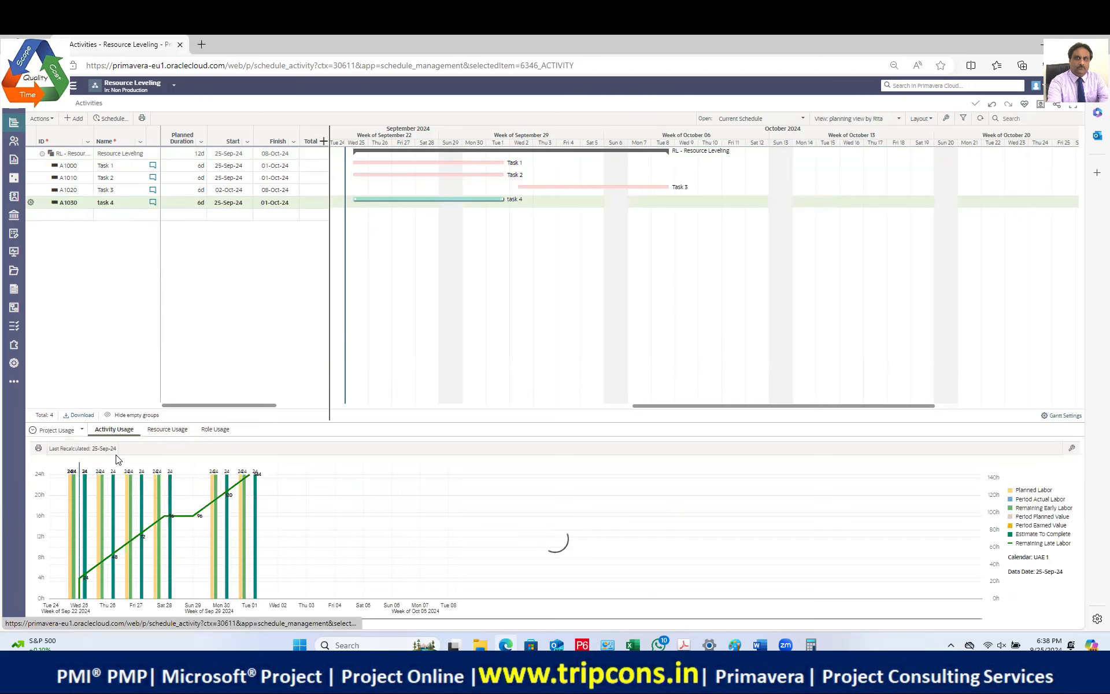
click(113, 203)
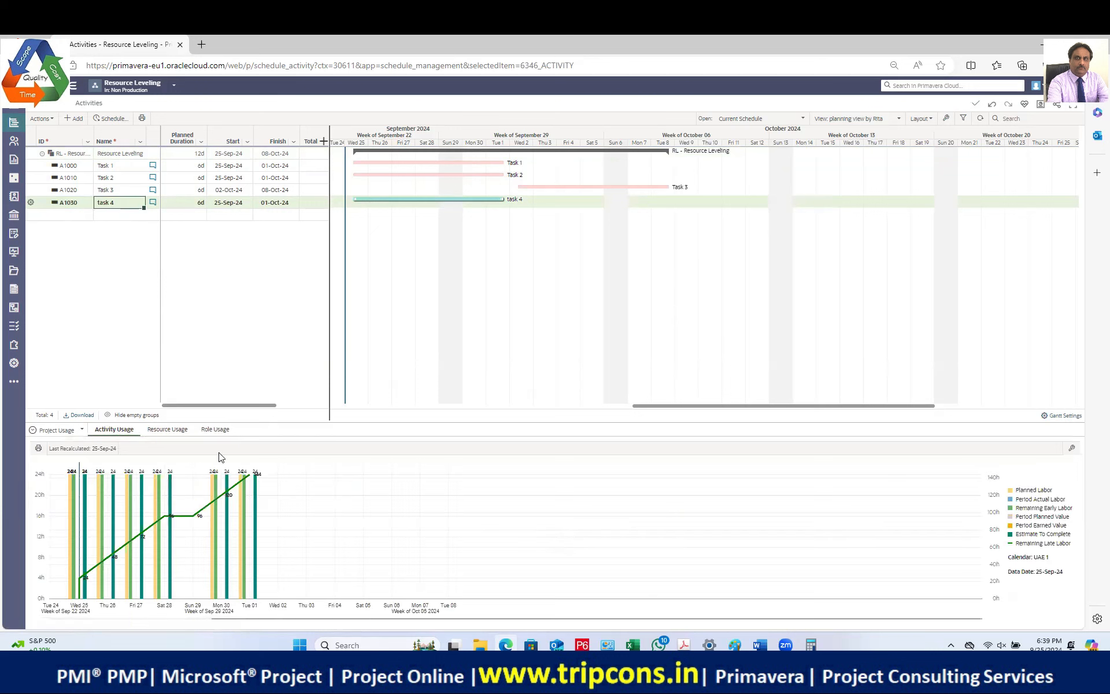
click(168, 433)
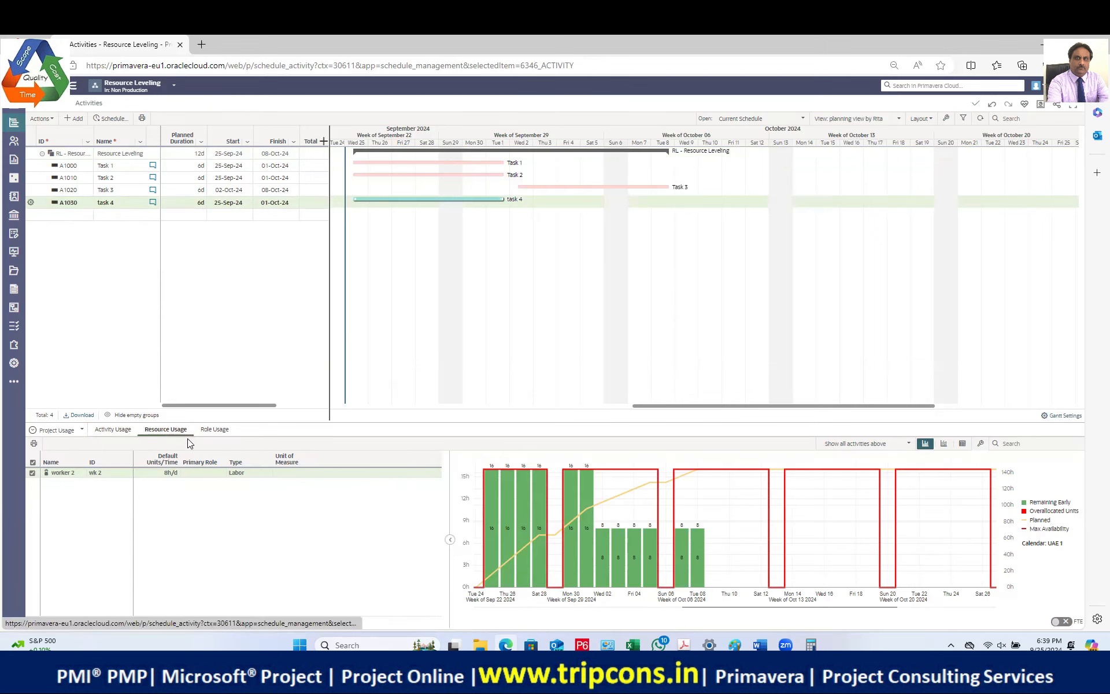
click(123, 474)
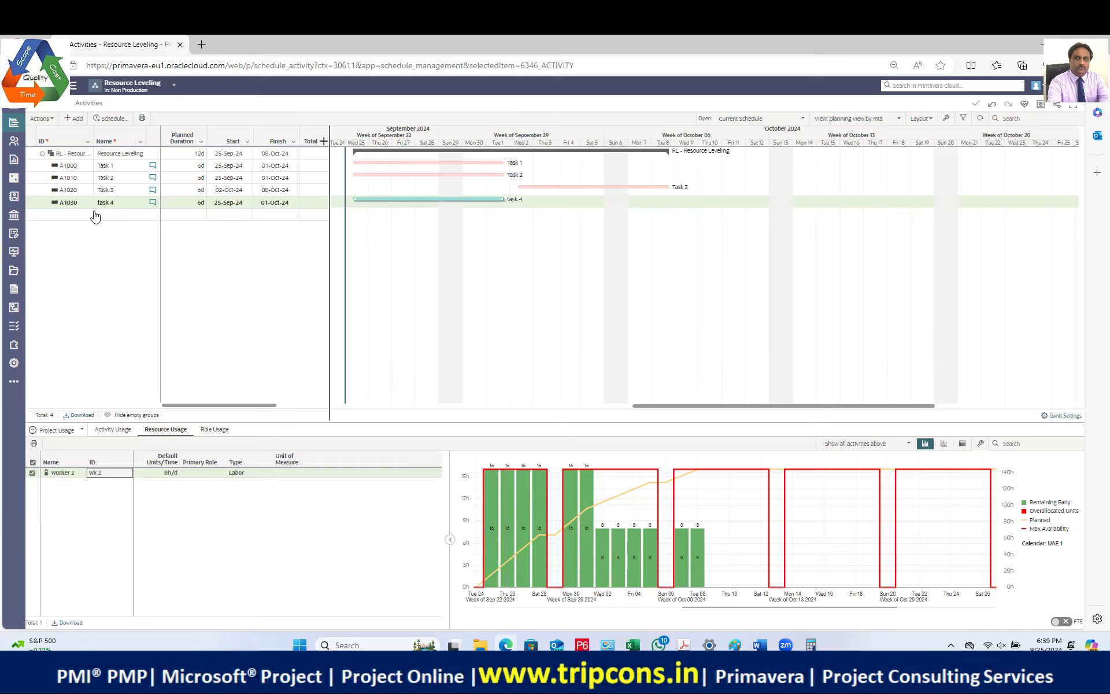
Step: Assign worker 2 to task 4 for 48 planned hours and show worker 2's usage histogram
click(67, 438)
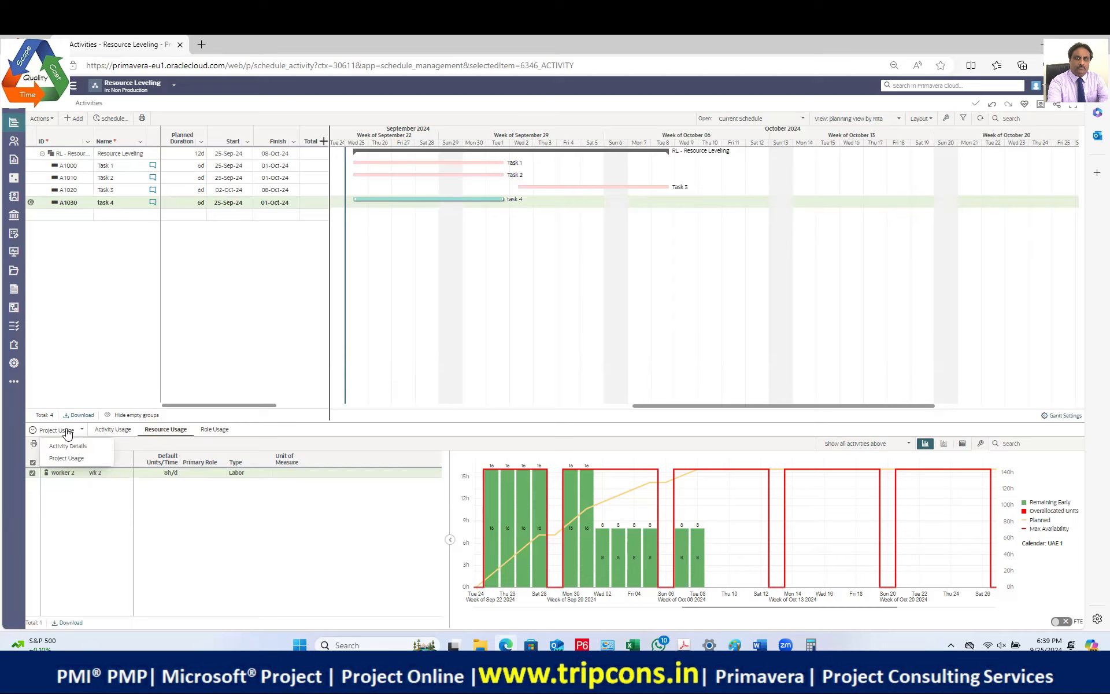
click(79, 449)
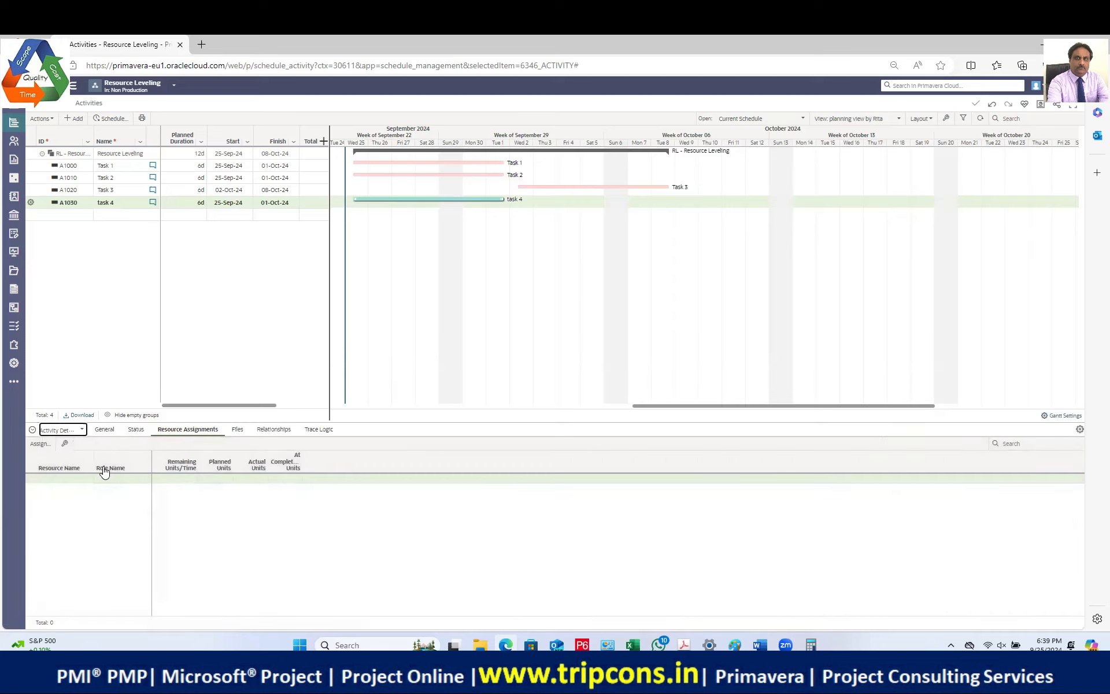
click(41, 444)
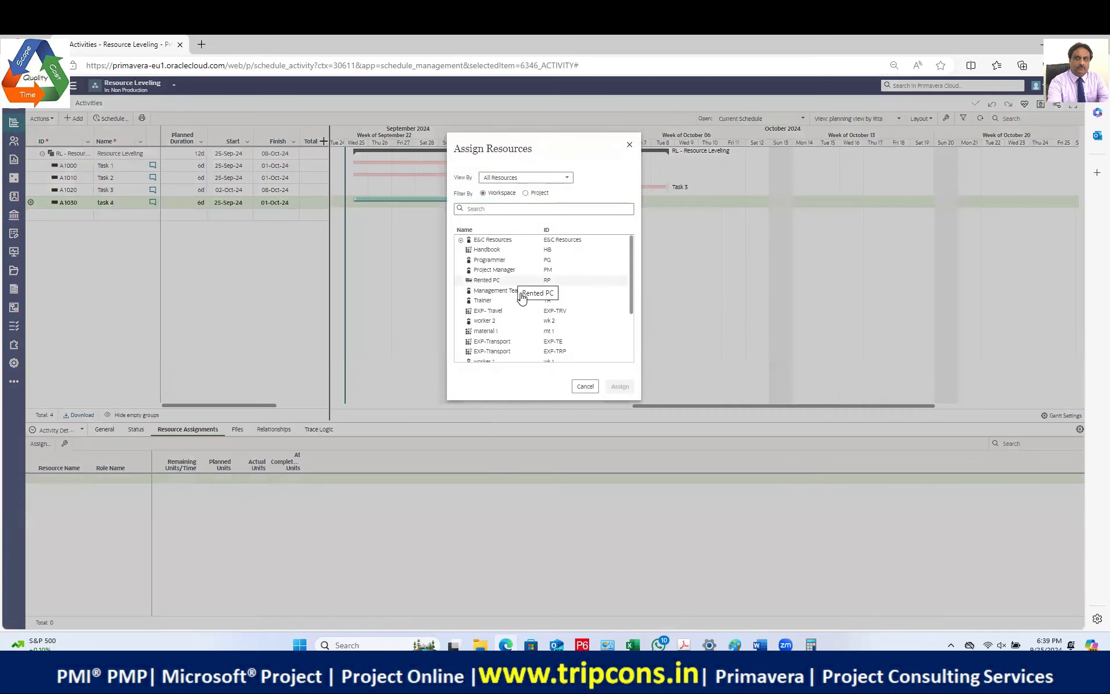
click(550, 323)
click(619, 400)
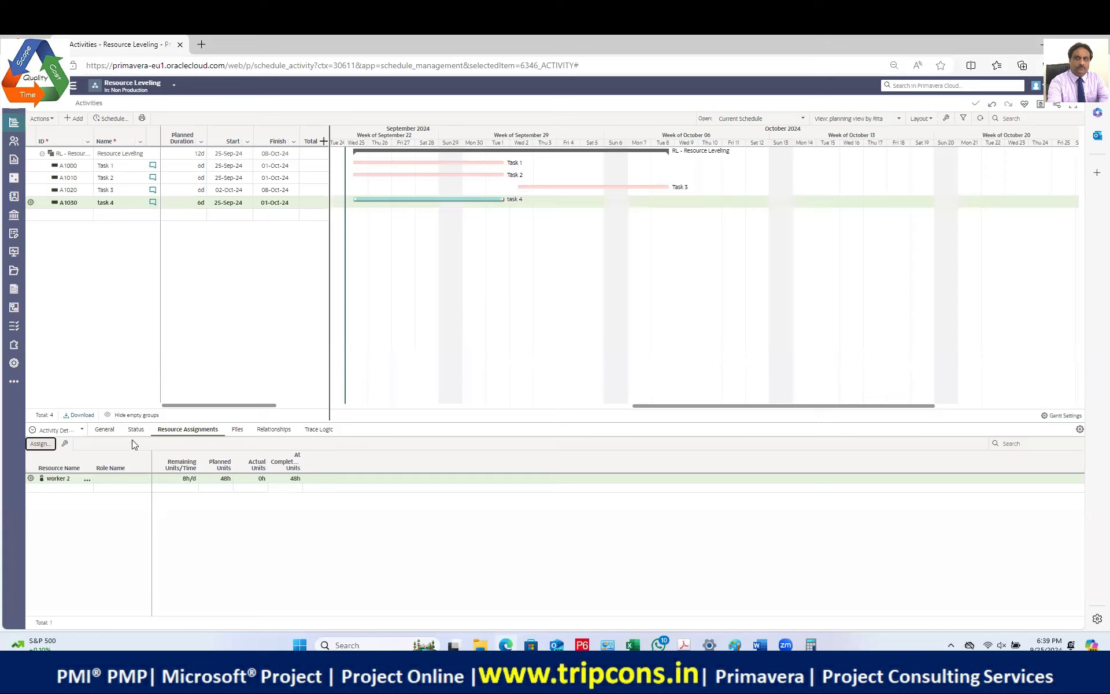
click(65, 430)
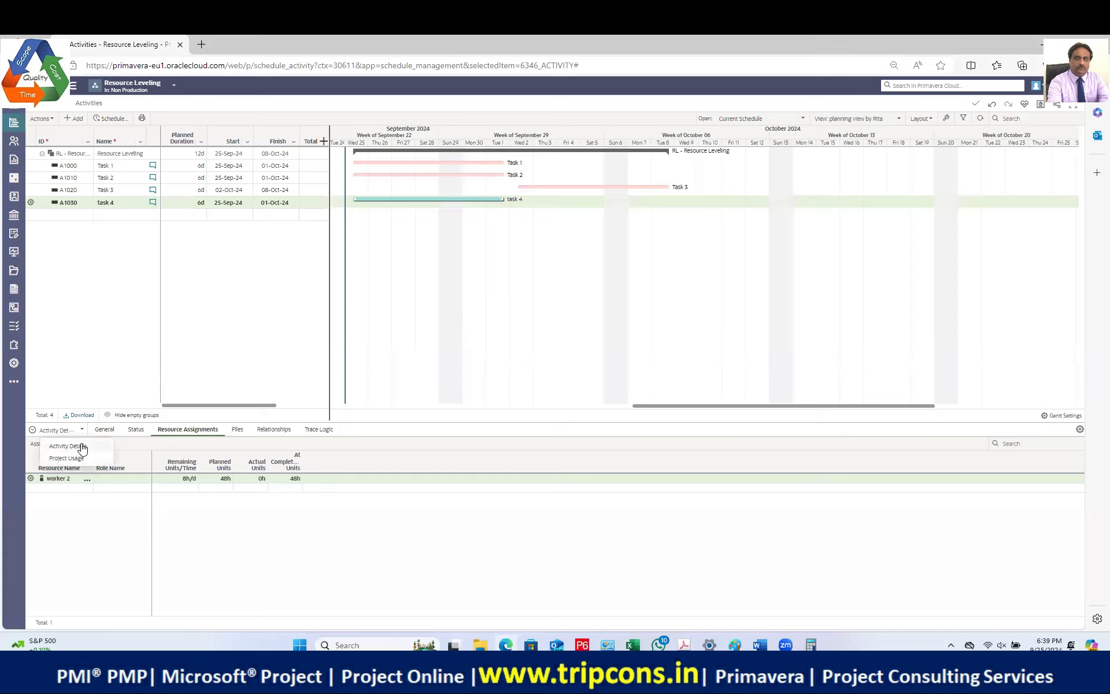
click(82, 460)
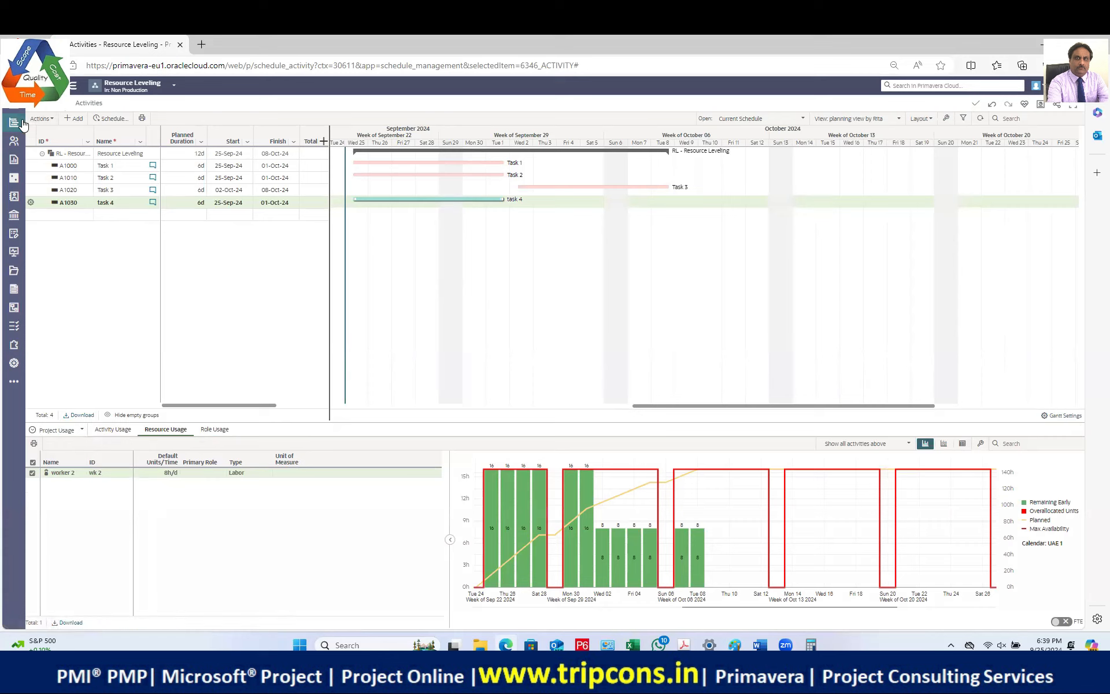
Step: Run Level Now for worker 2 from Actions > Level
click(53, 119)
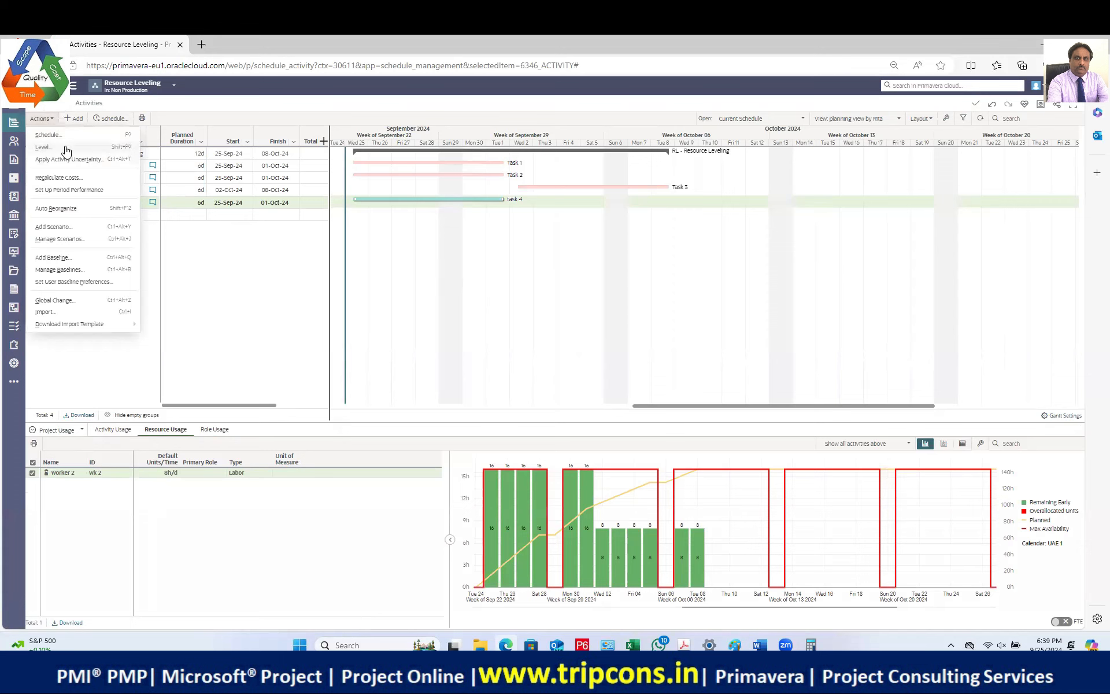
click(53, 146)
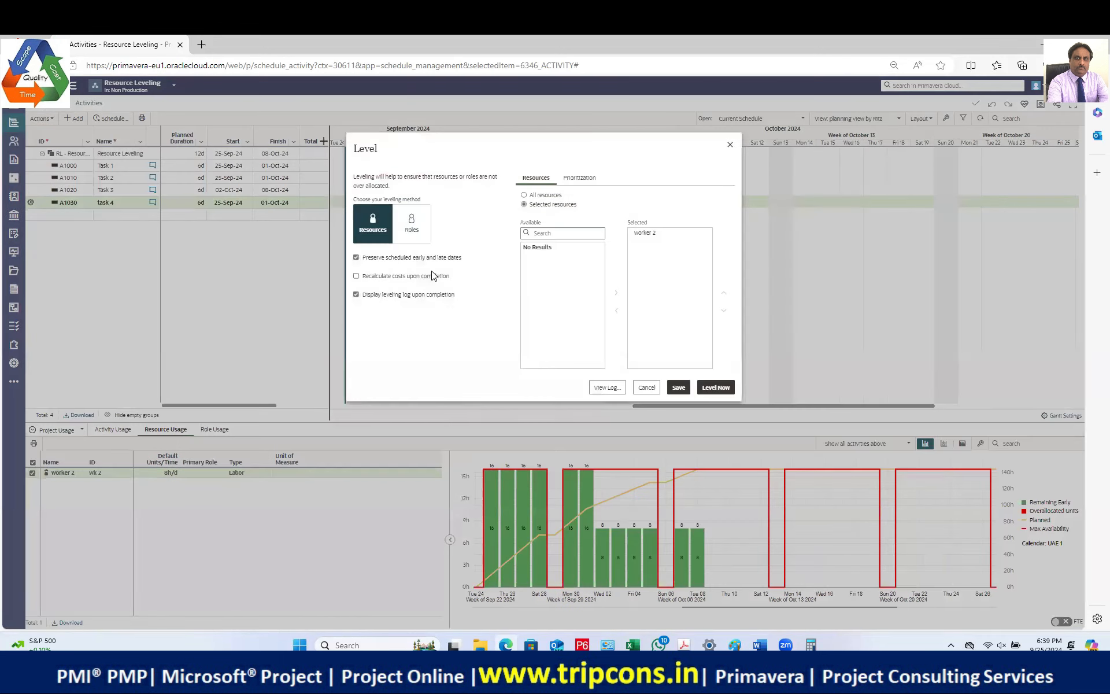
click(716, 387)
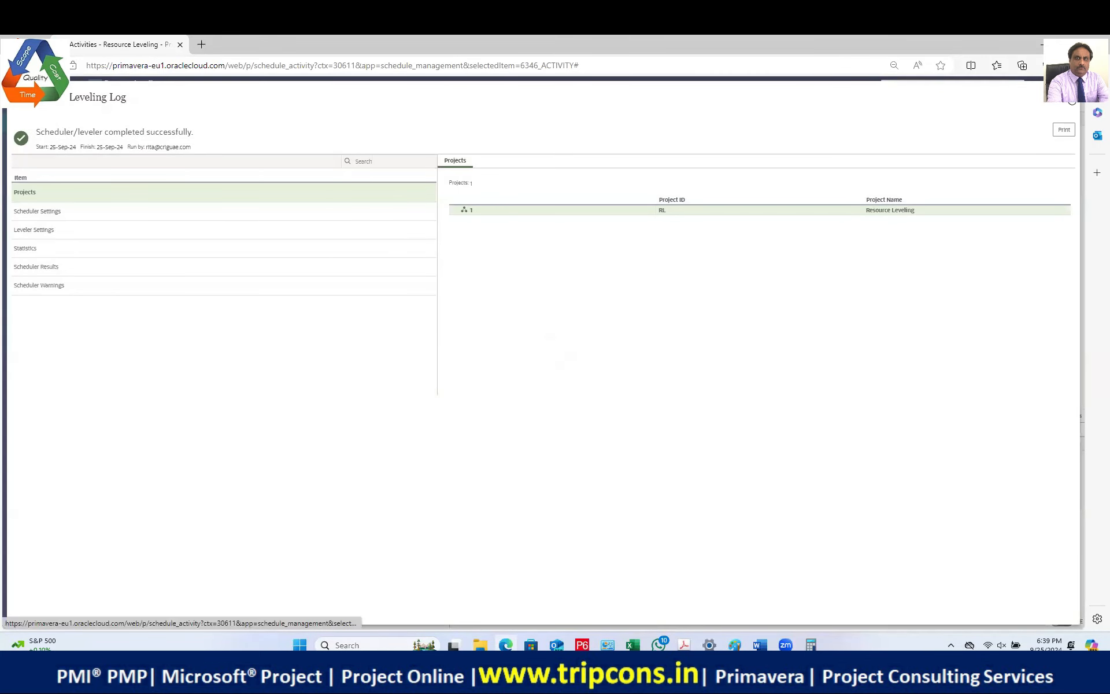
Step: Close the Leveling Log to review task 4's new 02–08-Oct-24 dates
click(1067, 107)
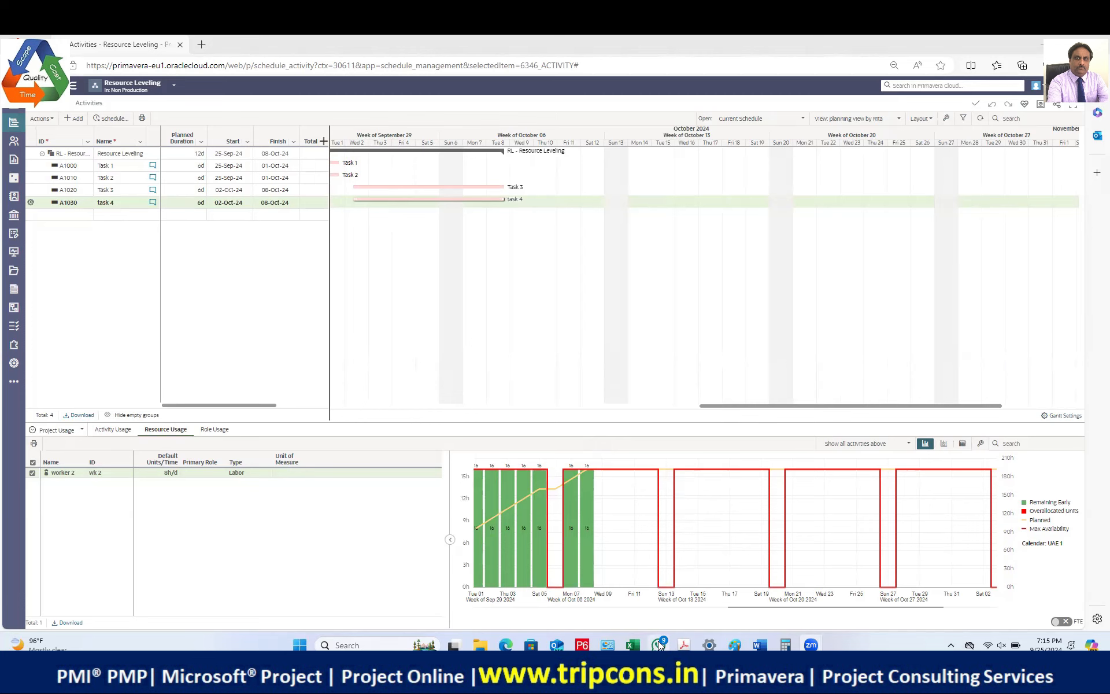
Step: Open the OPC Training chat in WhatsApp and preview the shared exercise PDF
mouse_move(659, 644)
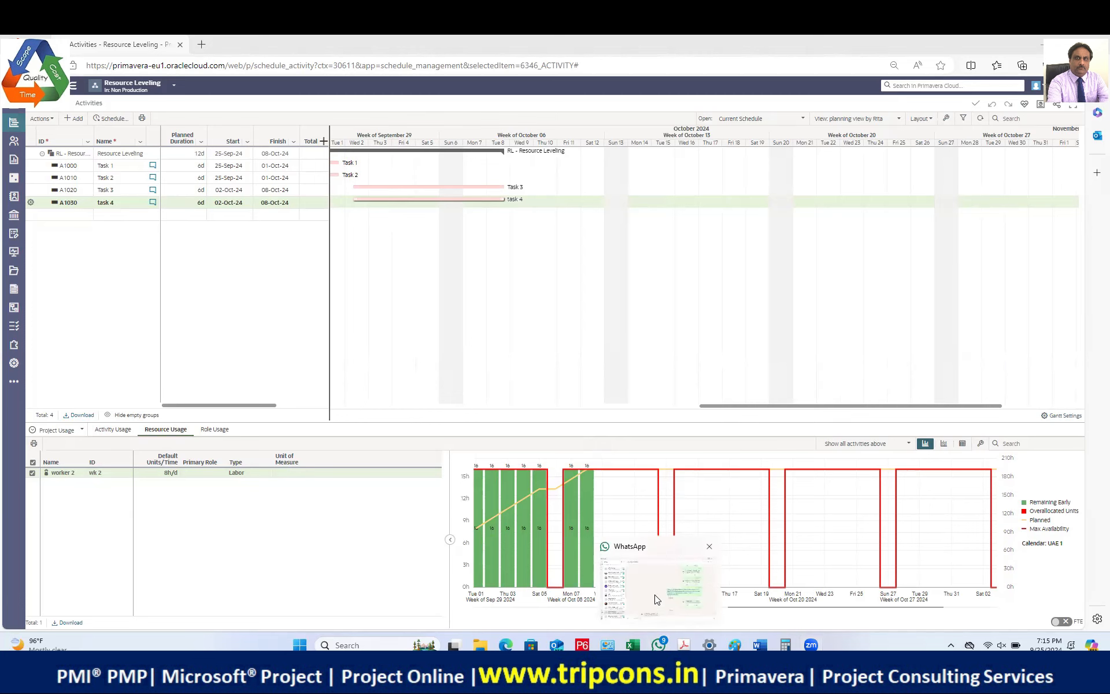
click(655, 619)
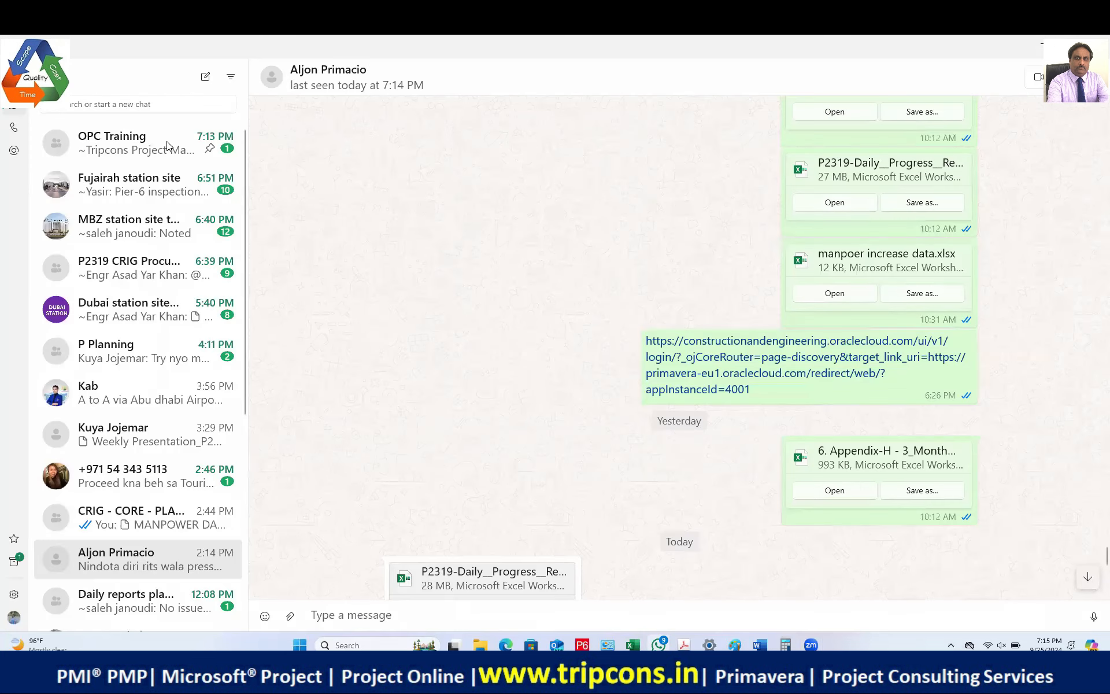
click(173, 149)
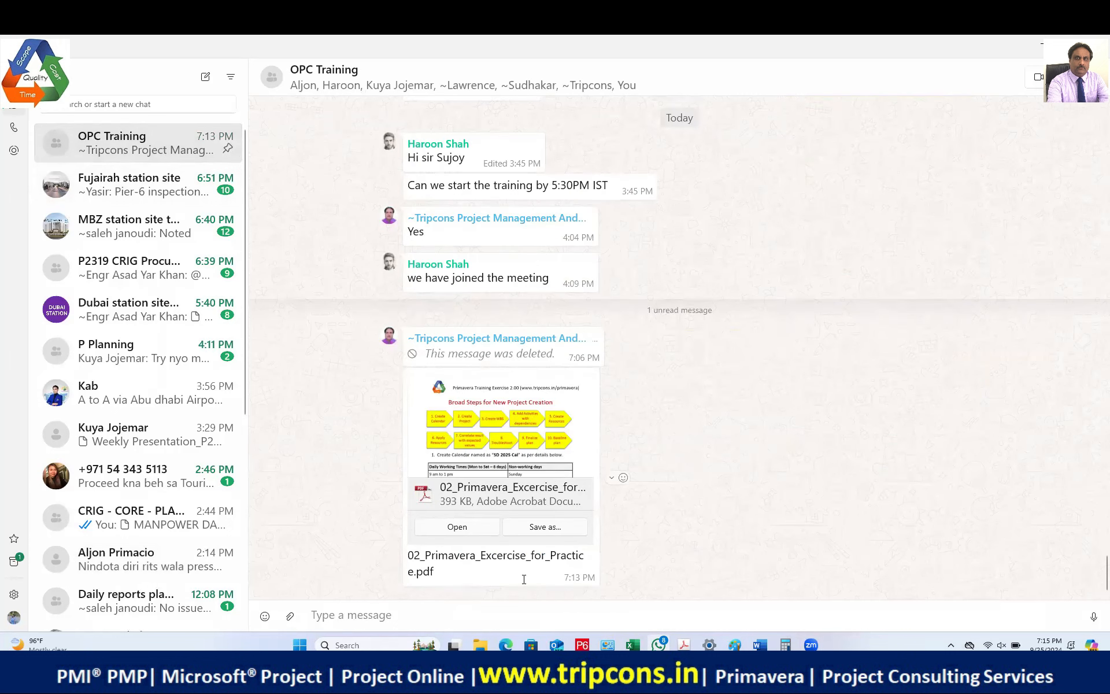
click(460, 527)
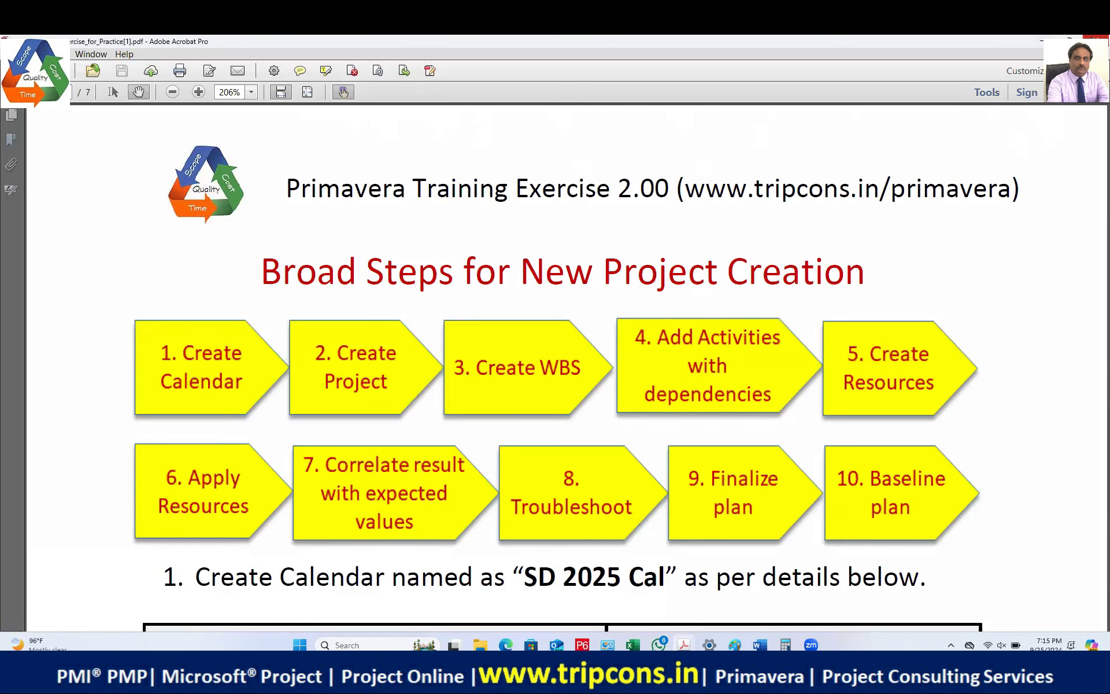
click(1092, 38)
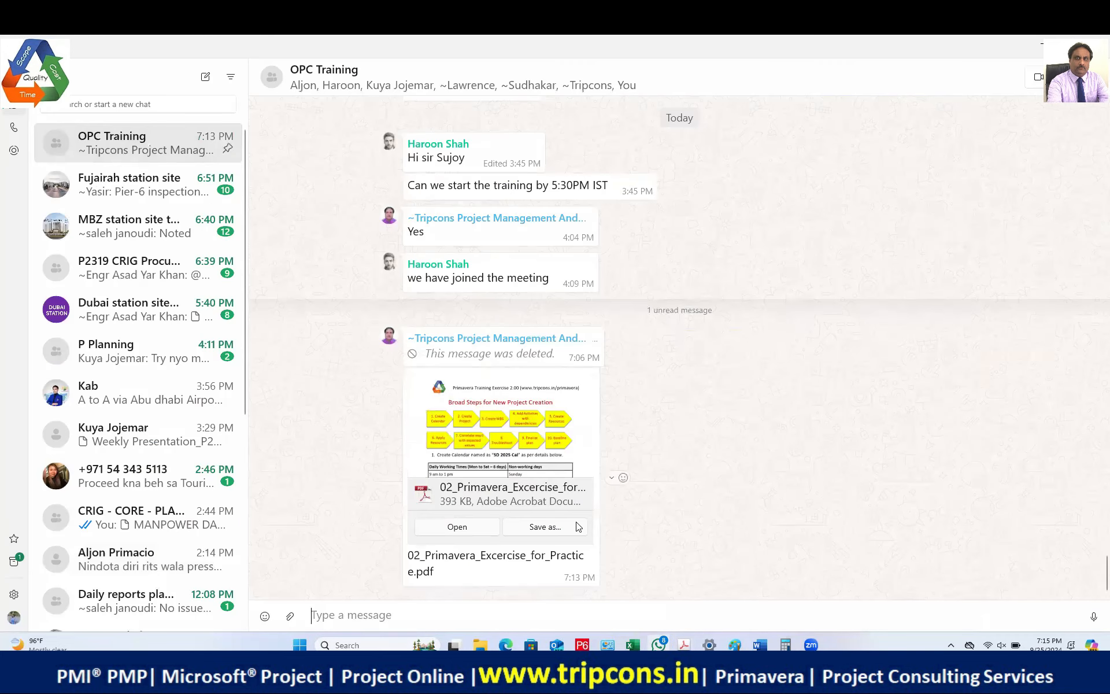
Step: Save 02_Primavera_Excercise_for_Practice.pdf to D:\WORKAREA\Primavera_Cloud_Training
click(567, 527)
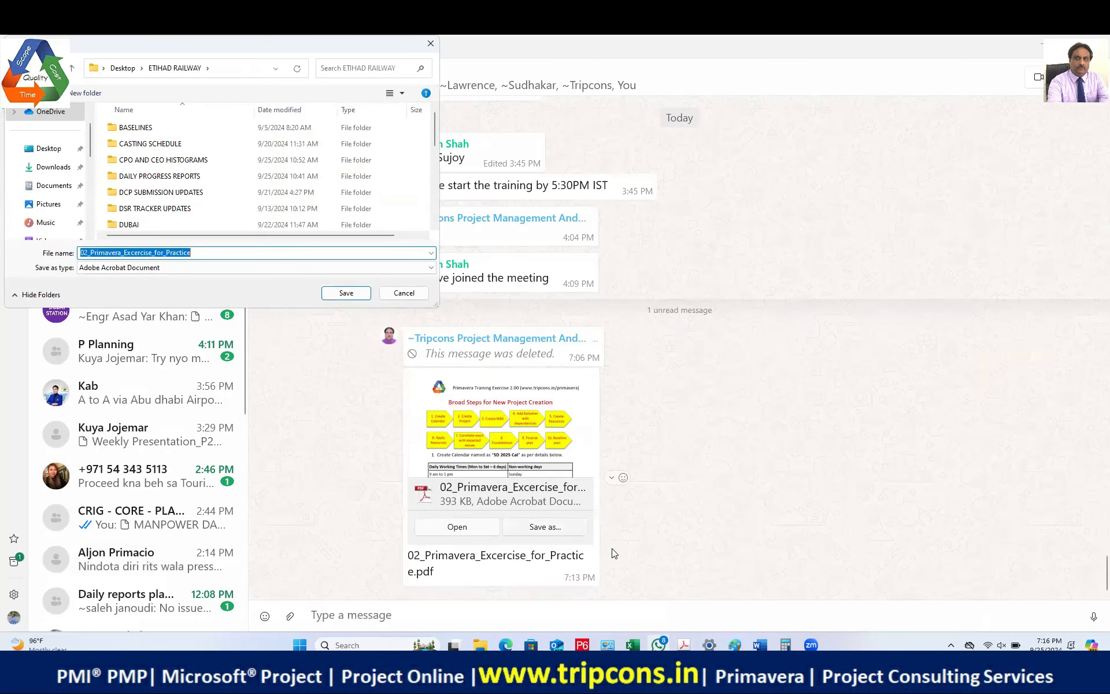
scroll(28, 212, down, 5)
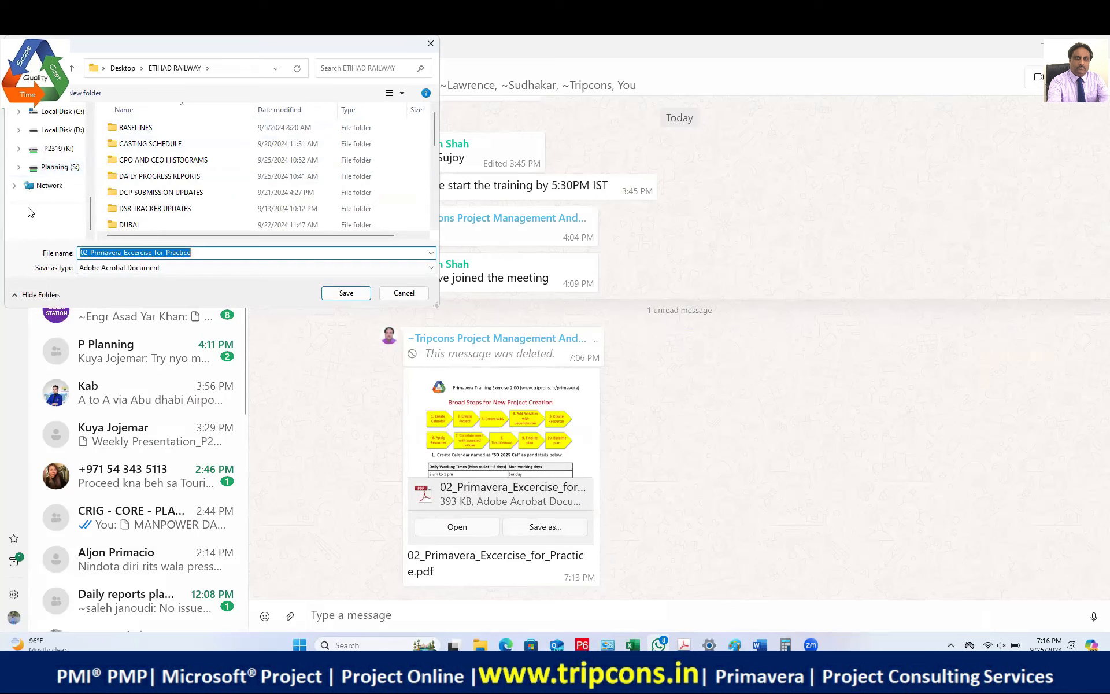
click(19, 130)
click(23, 166)
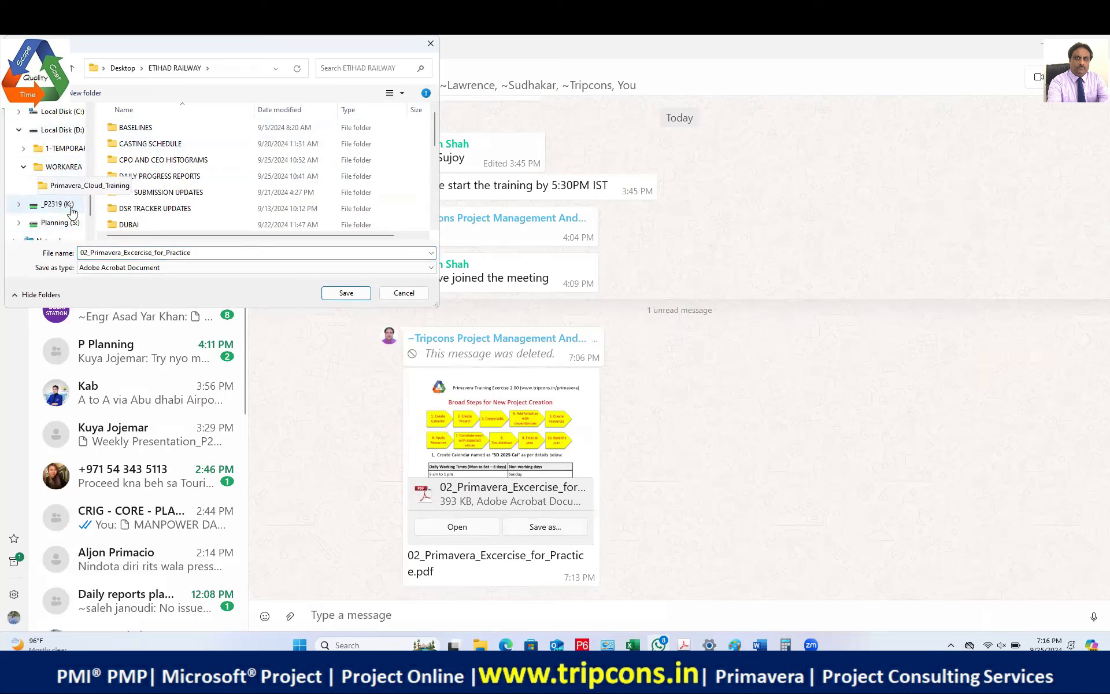
click(65, 185)
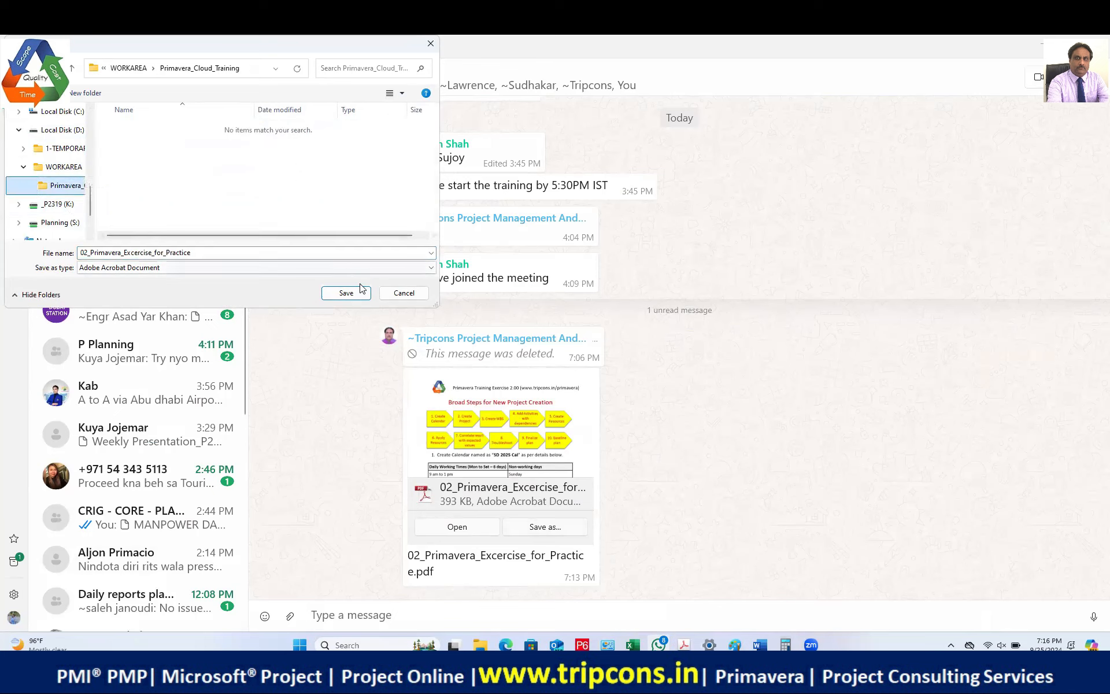
click(405, 298)
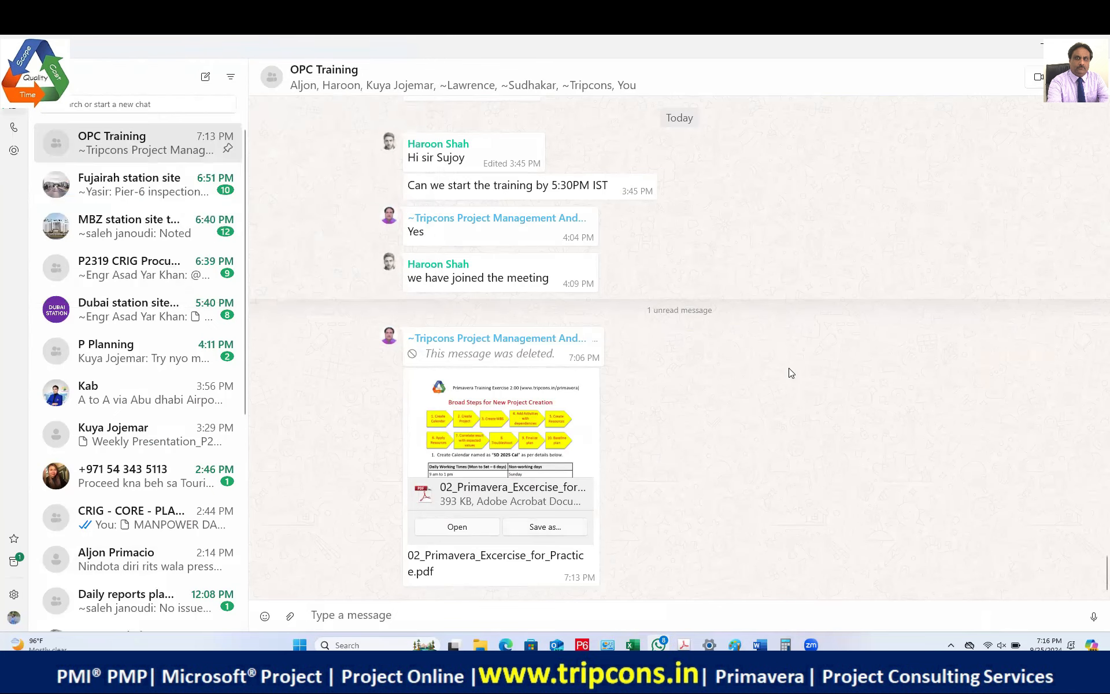
Step: Open the saved PDF from the Primavera_Cloud_Training folder in File Explorer
mouse_move(480, 644)
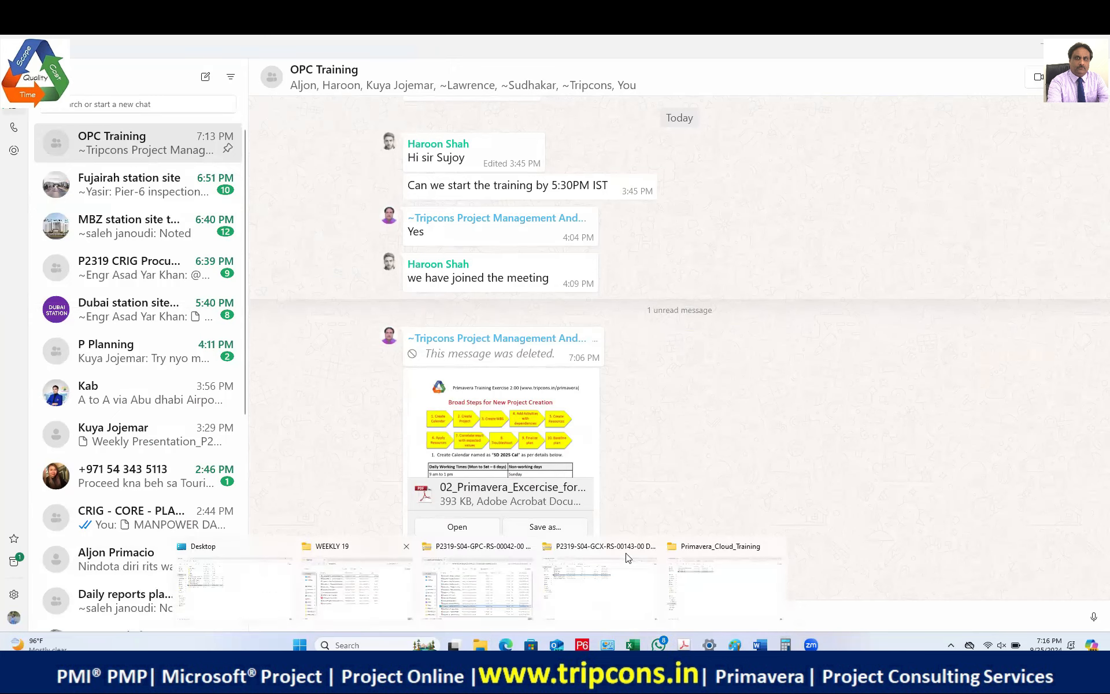
click(714, 555)
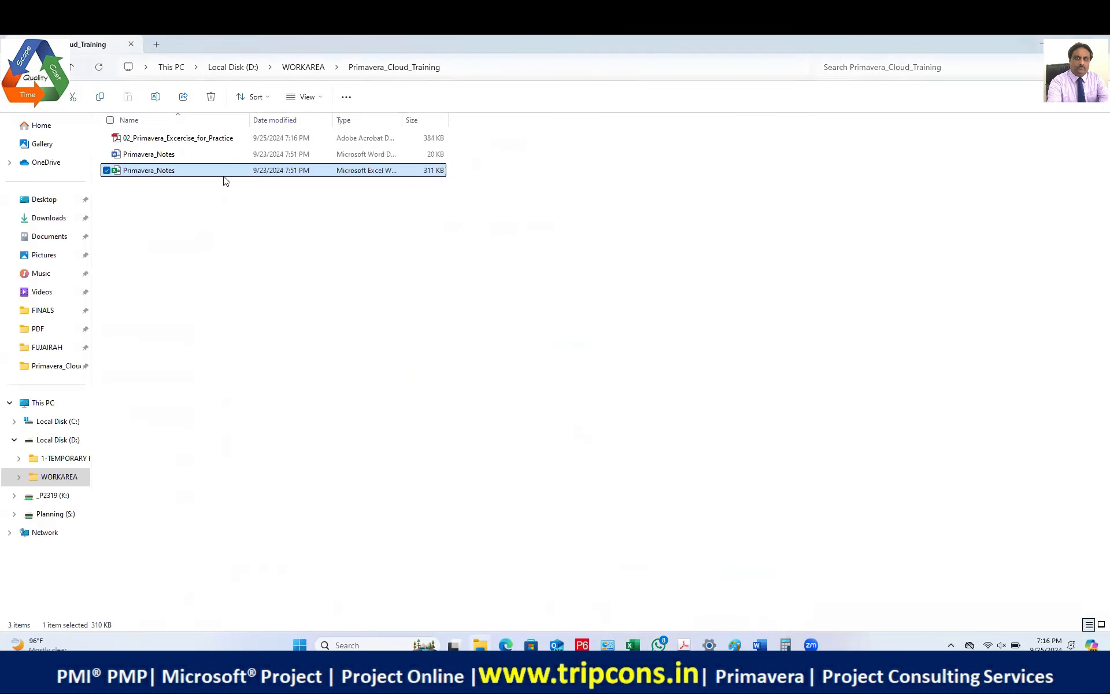
click(212, 215)
double_click(224, 140)
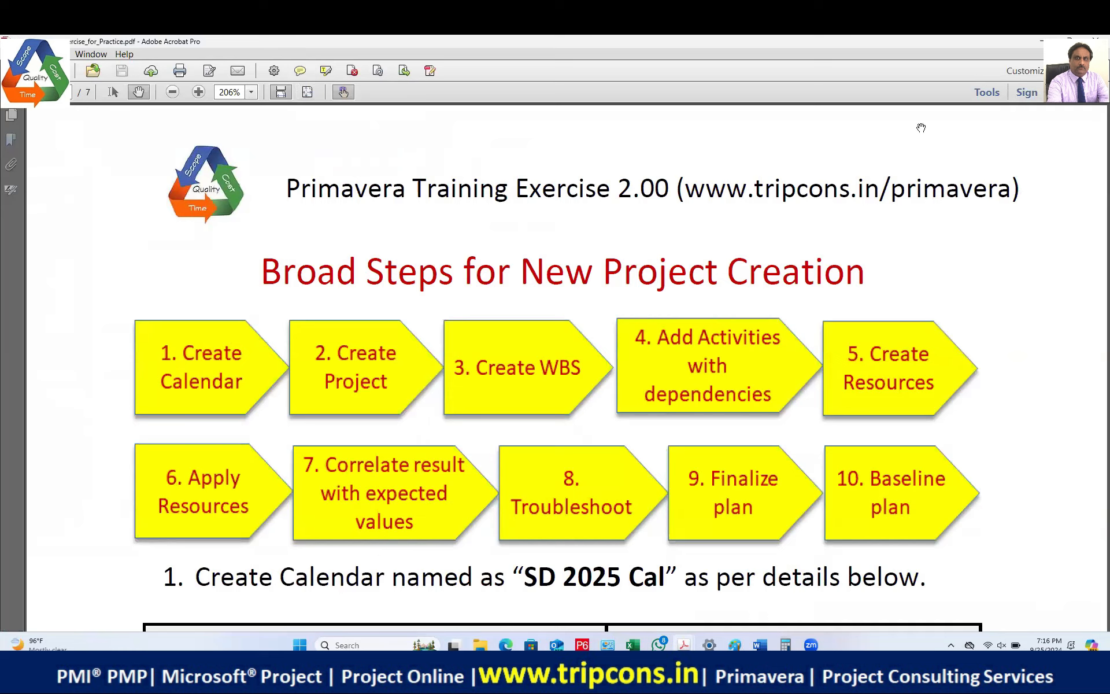
Step: Zoom the PDF out from 206% to 125% to show the working-times and holidays table
click(177, 95)
click(174, 94)
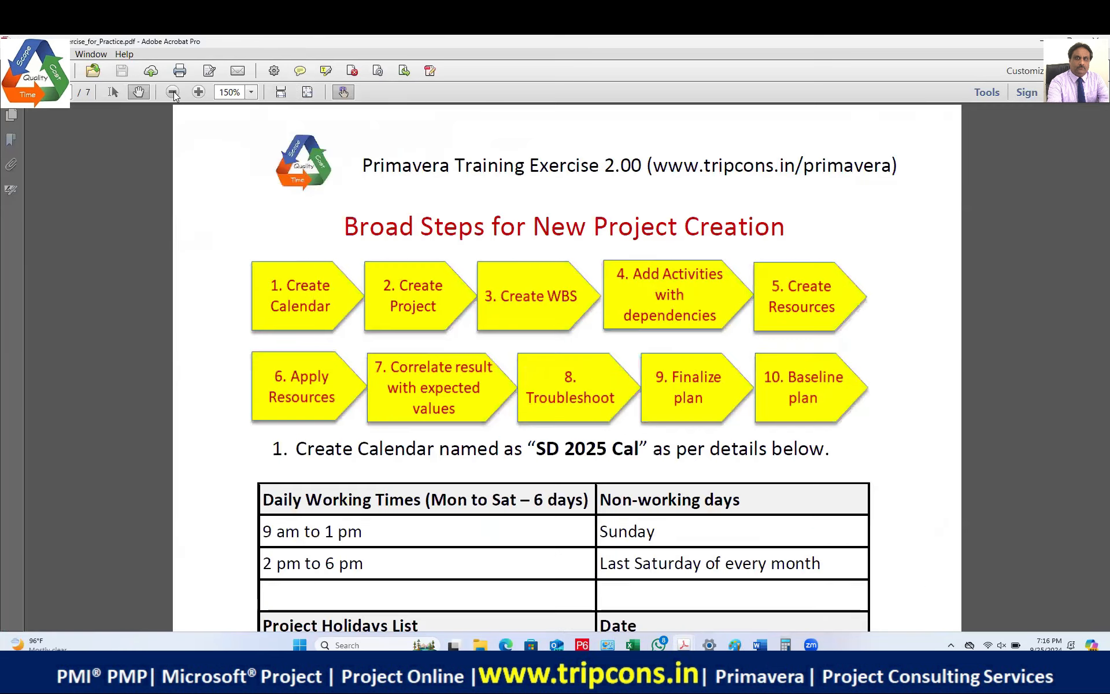
click(173, 93)
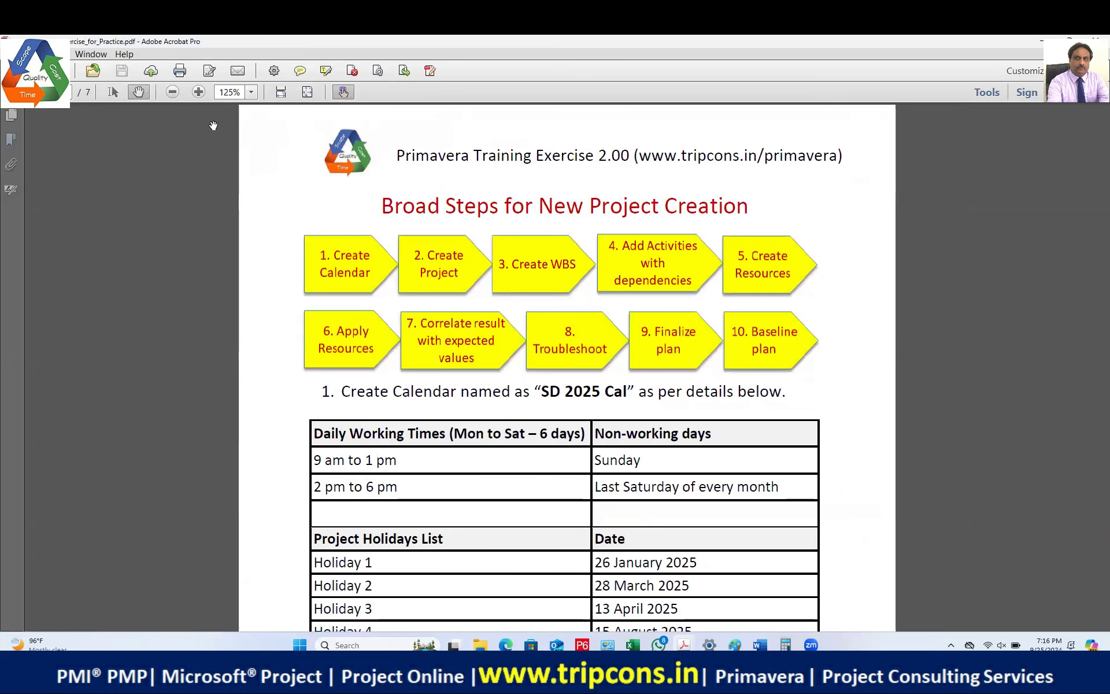
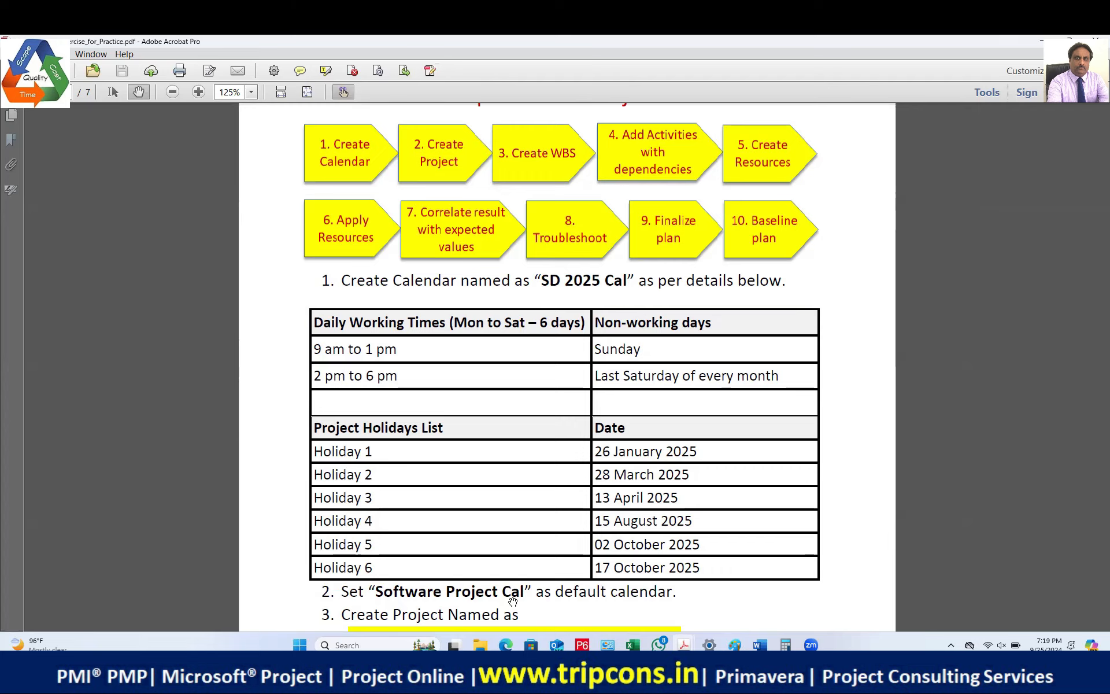
Step: Scroll the exercise PDF past the working-times table and items 2–4 to step 5, project defaults
scroll(509, 546, down, 4)
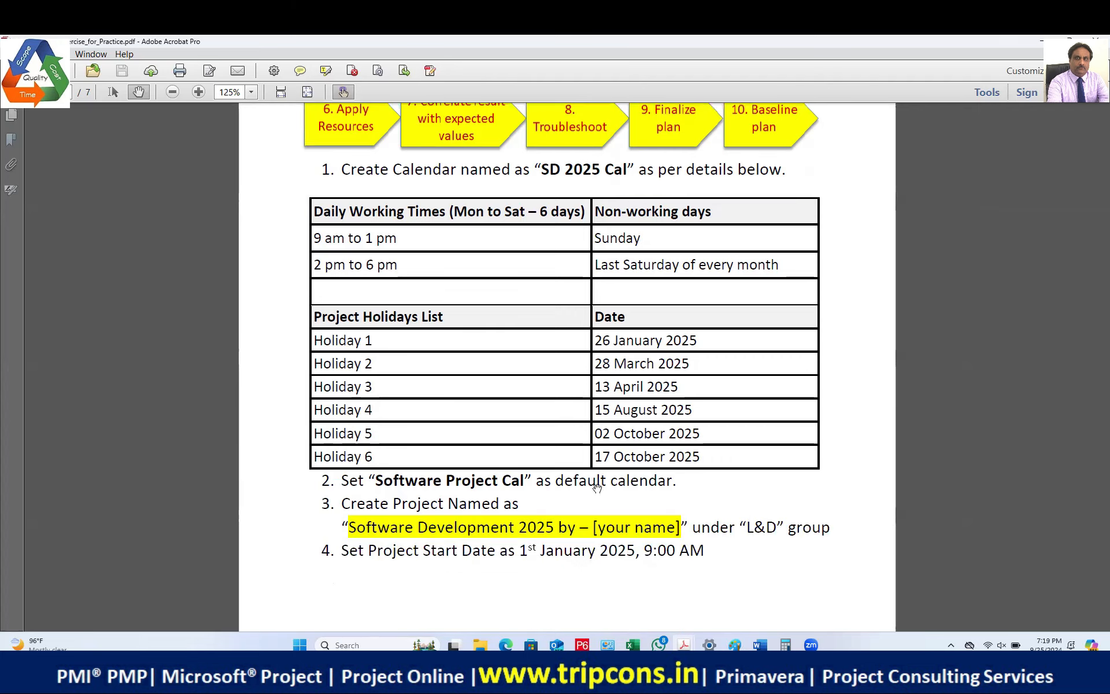
scroll(656, 488, down, 2)
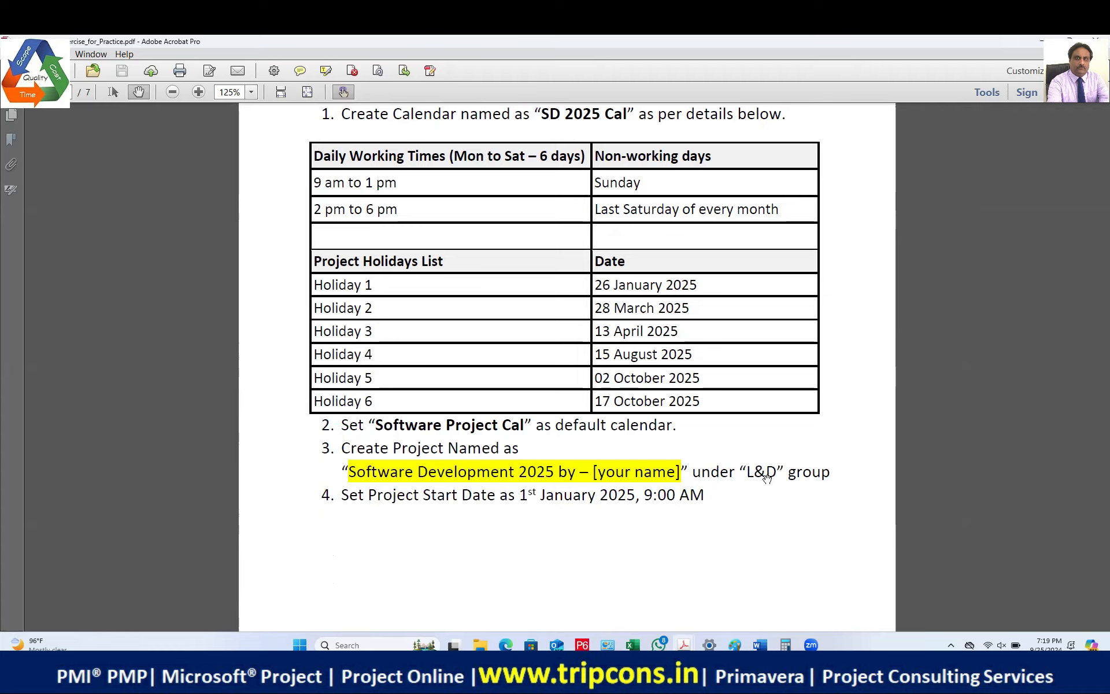
scroll(554, 502, down, 2)
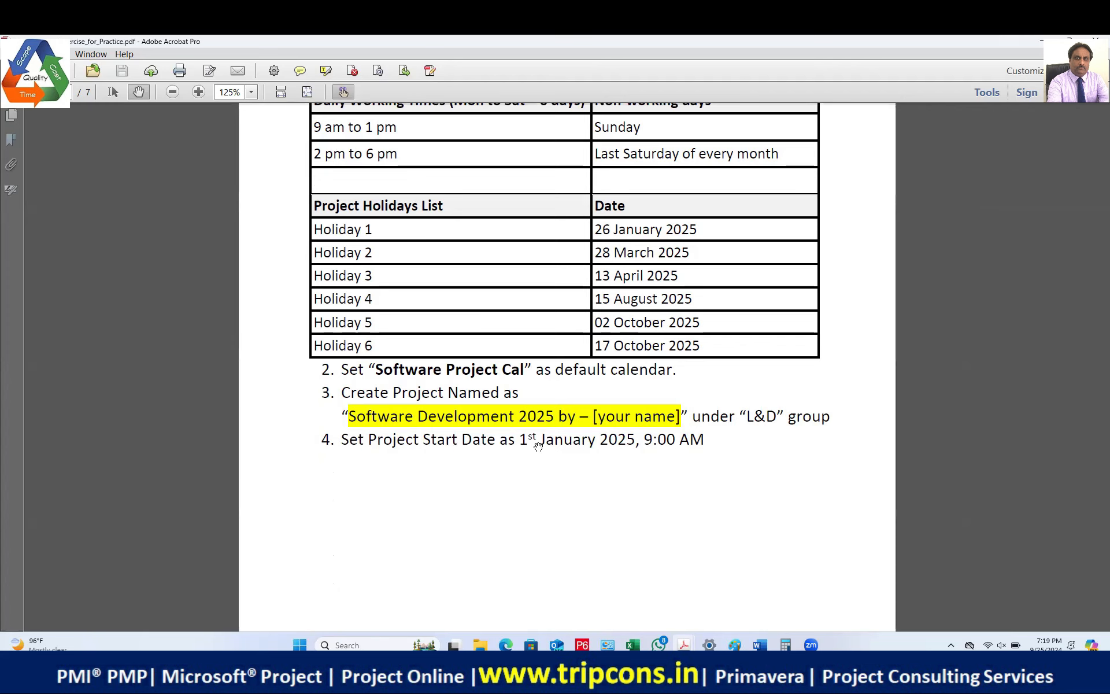
scroll(536, 446, down, 4)
scroll(539, 446, down, 10)
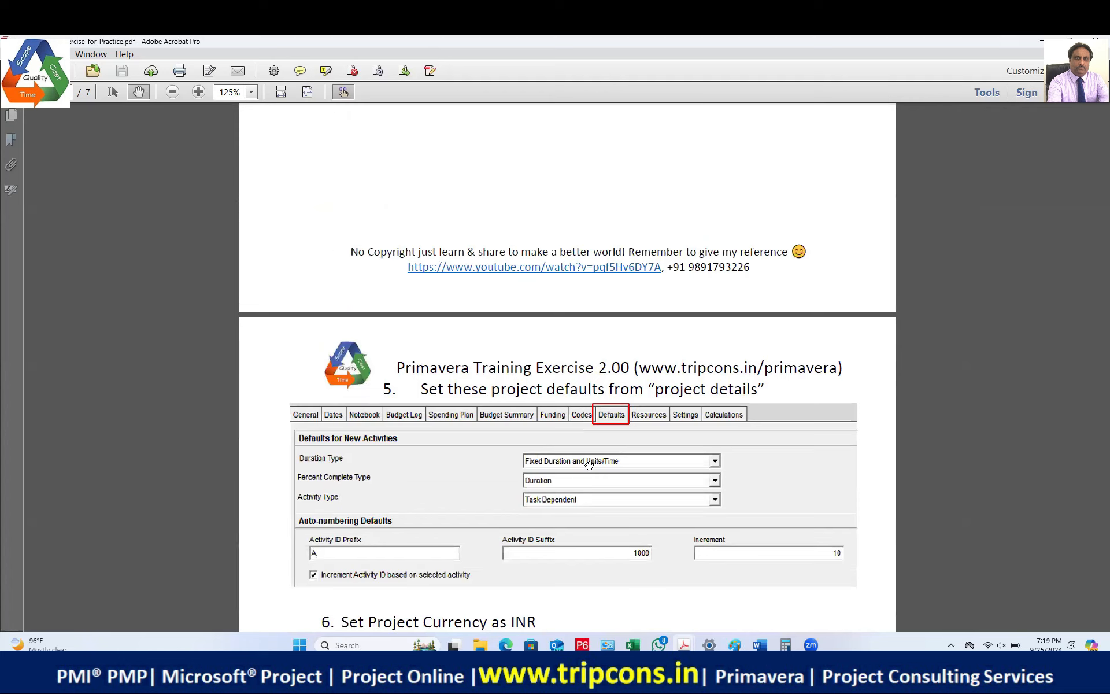
Step: Scroll past the INR currency step to the step 7 WBS code table and first step 8 activity rows
scroll(620, 482, down, 3)
scroll(620, 482, down, 4)
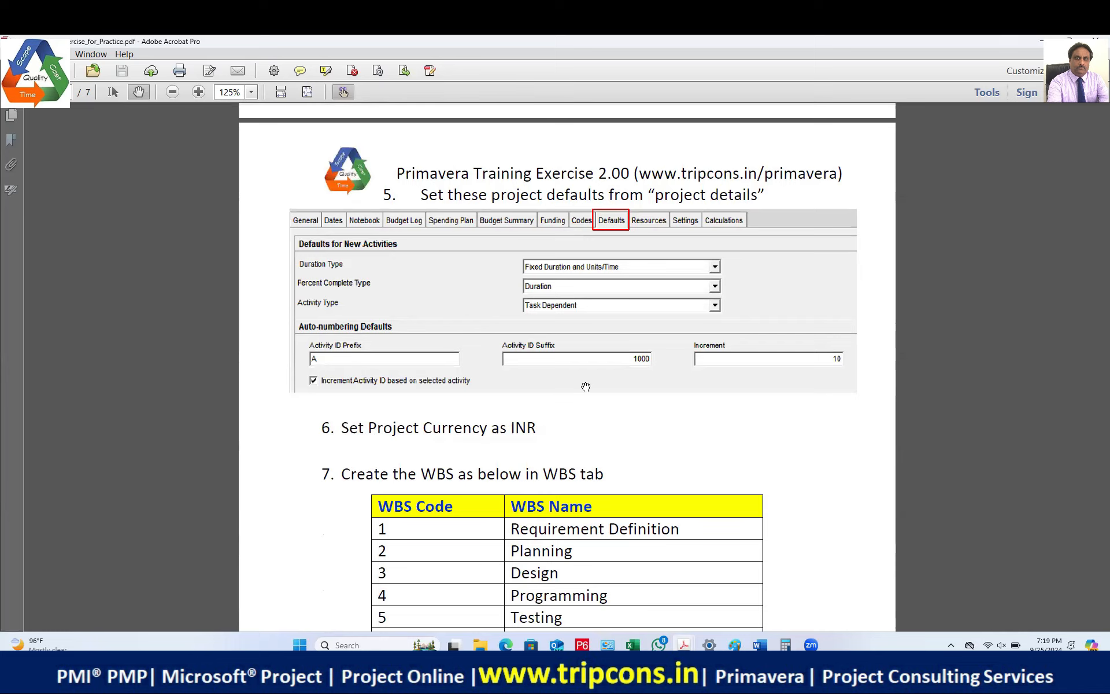
scroll(603, 450, down, 3)
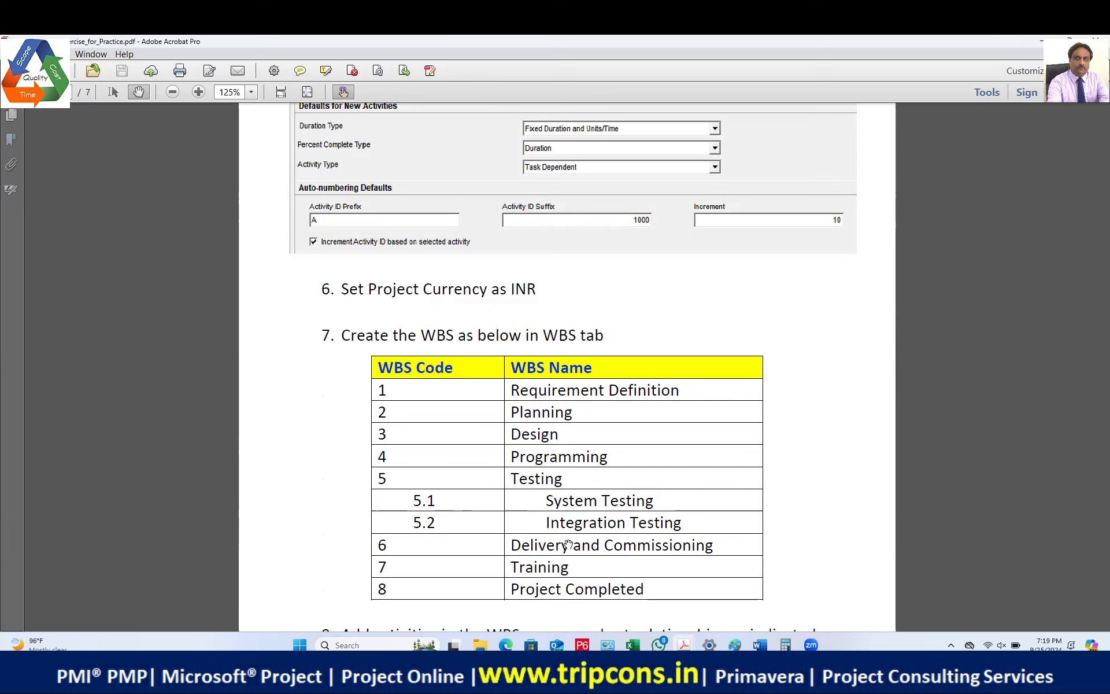
scroll(569, 545, down, 1)
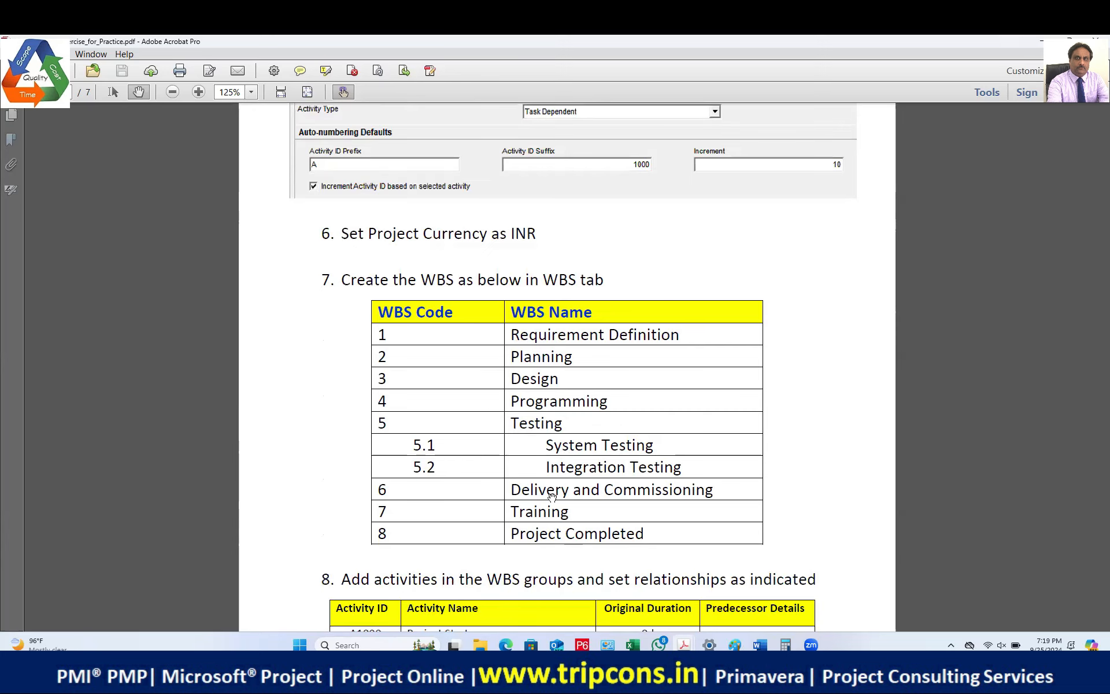
scroll(552, 496, down, 2)
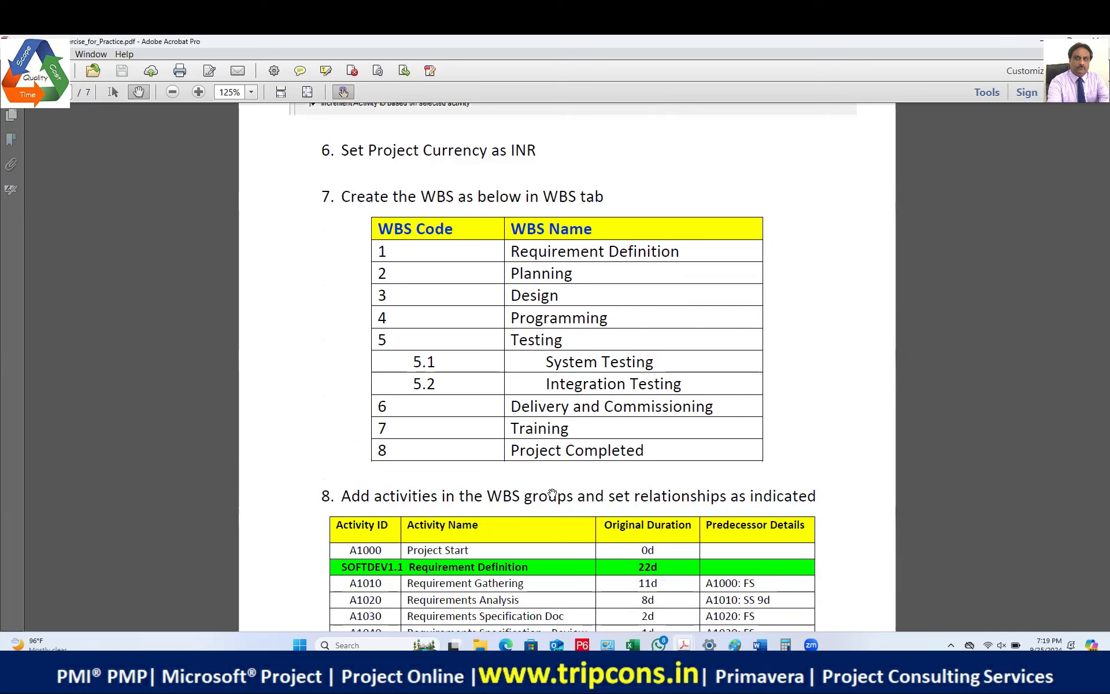
scroll(552, 493, down, 2)
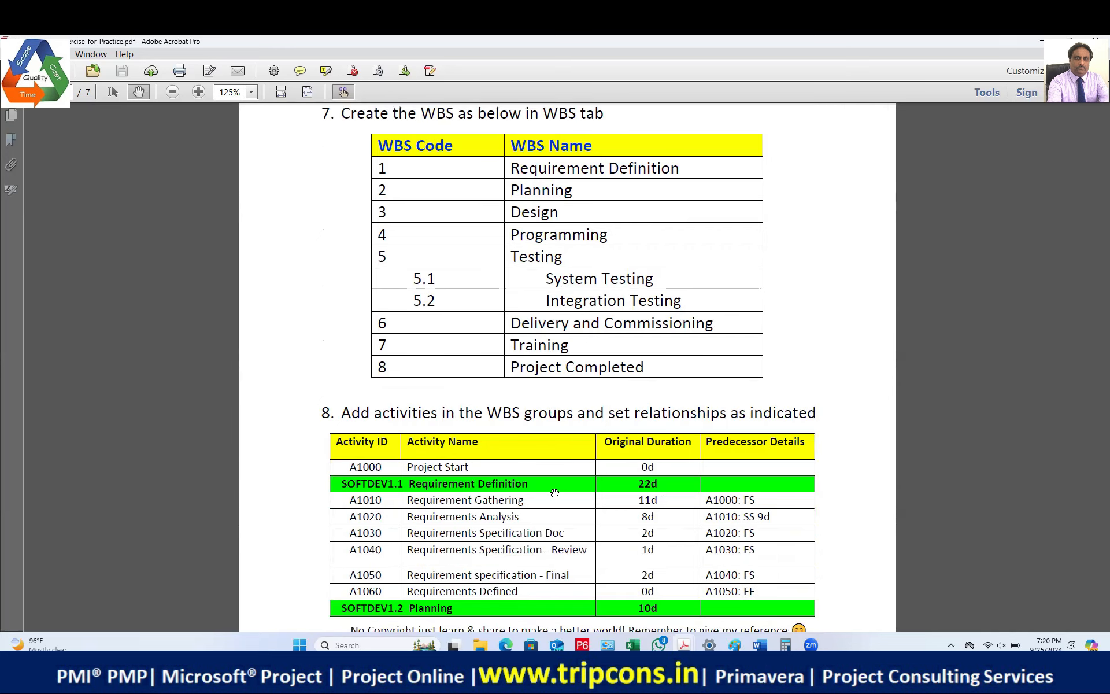
Step: Scroll the activity table through Programming and Testing down to A1380 under SOFTDEV1.6 Delivery and Commissioning
scroll(717, 451, down, 2)
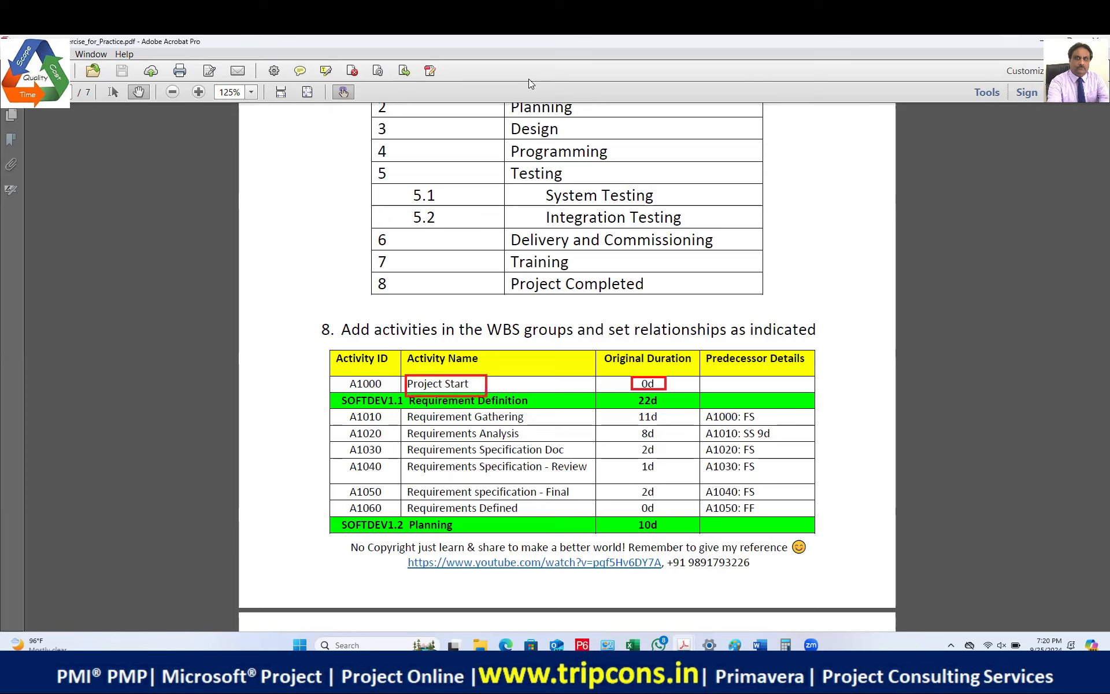
scroll(690, 406, down, 2)
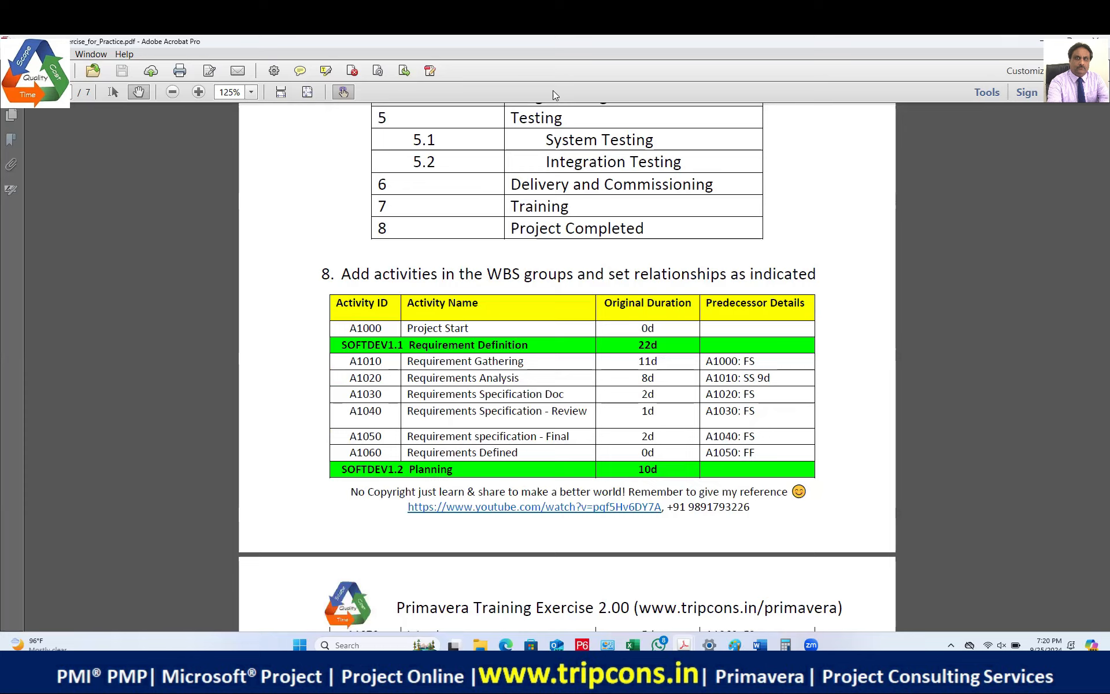
scroll(789, 373, down, 5)
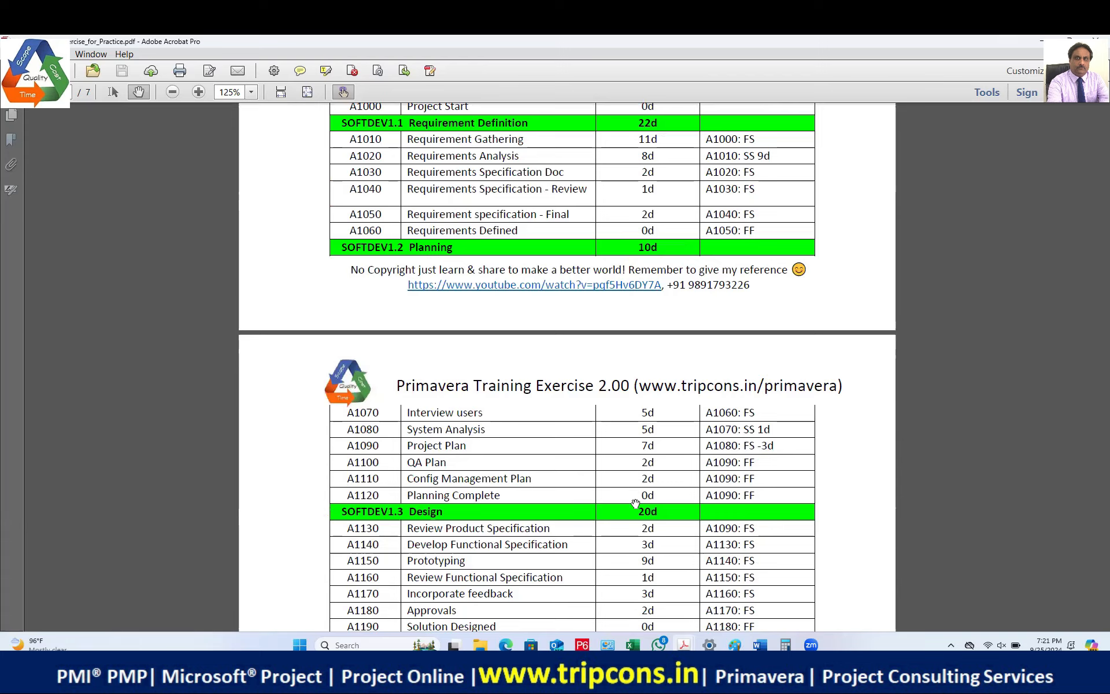
scroll(667, 483, down, 5)
scroll(668, 483, down, 4)
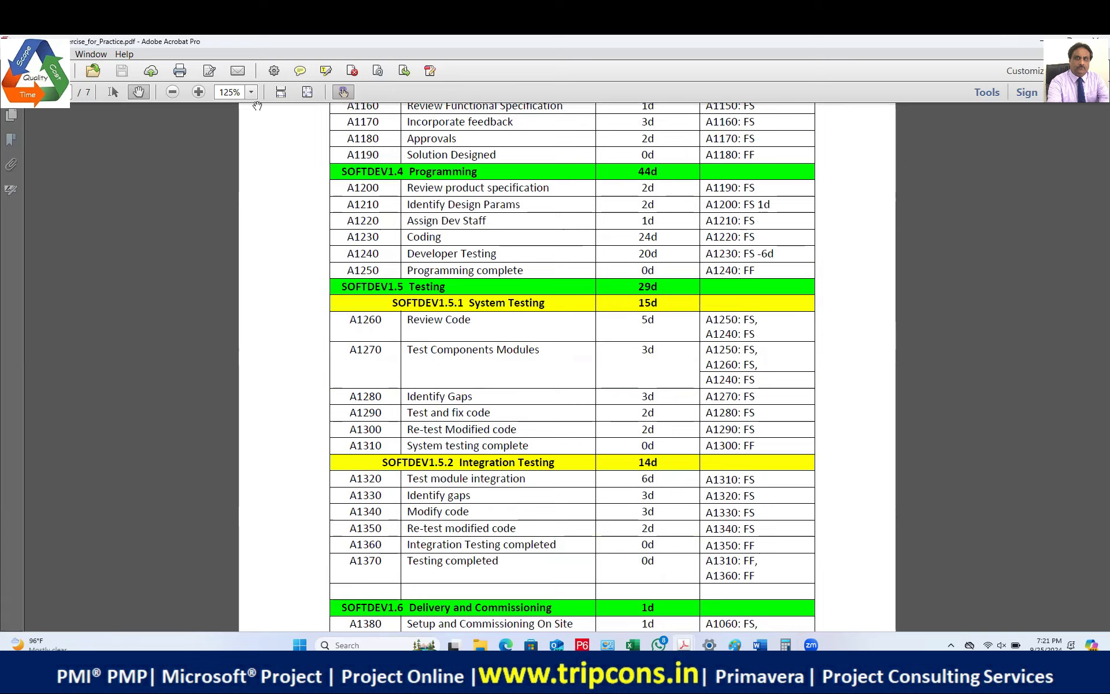
Step: Zoom the PDF to 150% and scroll through the step 9 resource rate table to step 10
click(198, 92)
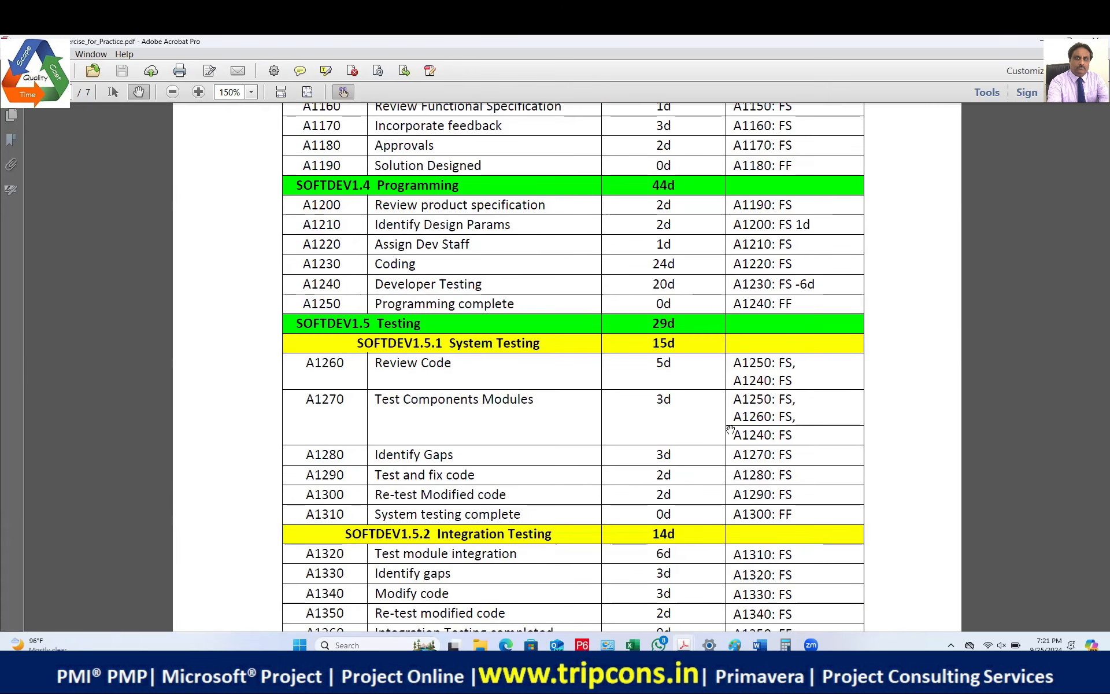
scroll(729, 429, down, 3)
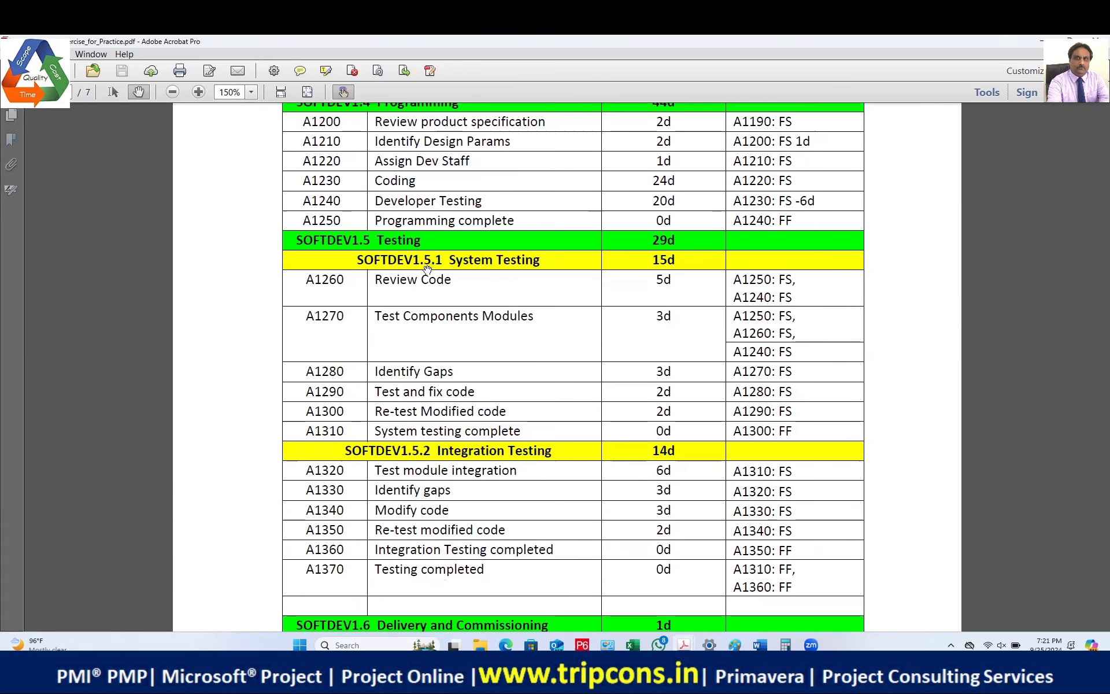
scroll(480, 407, down, 6)
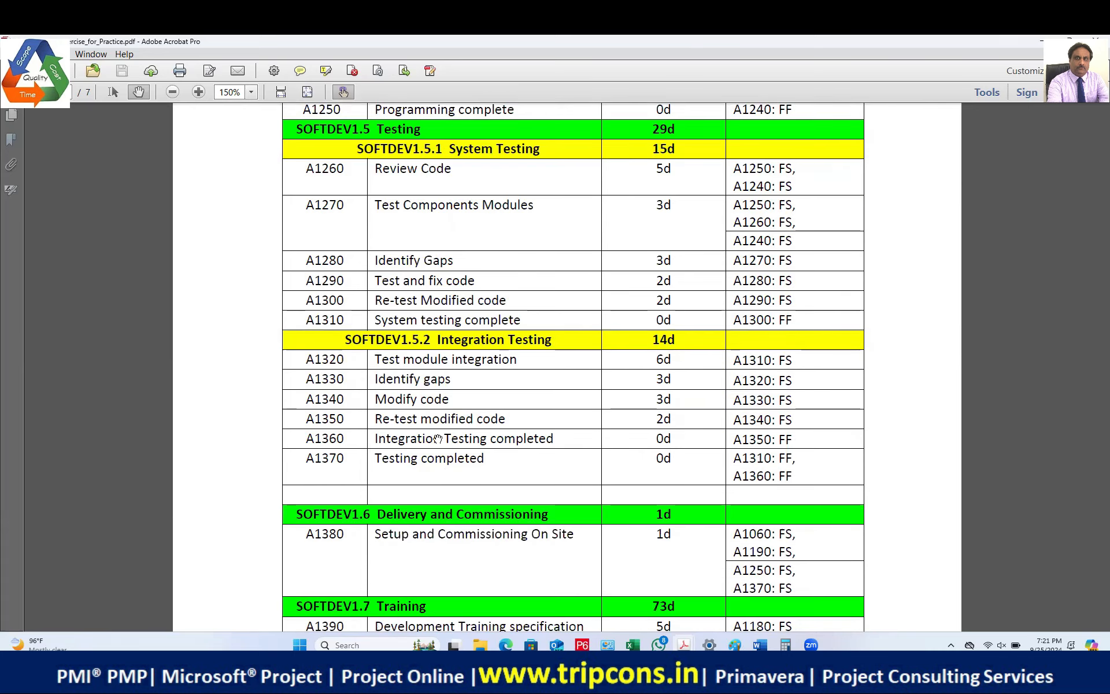
scroll(485, 419, down, 12)
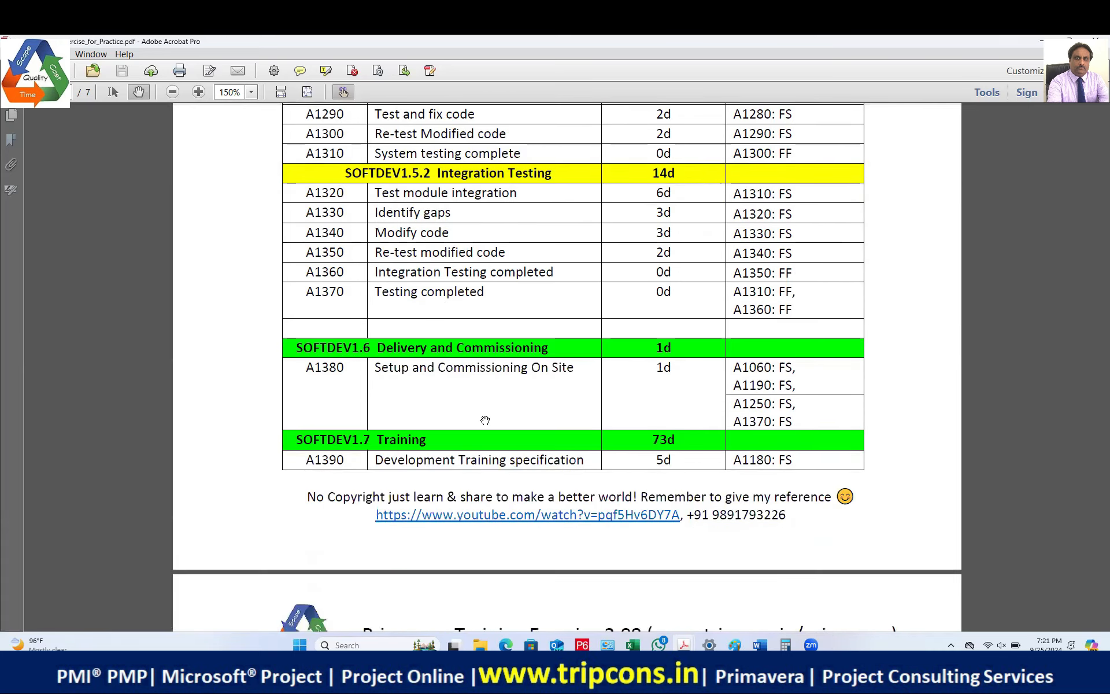
scroll(483, 420, down, 12)
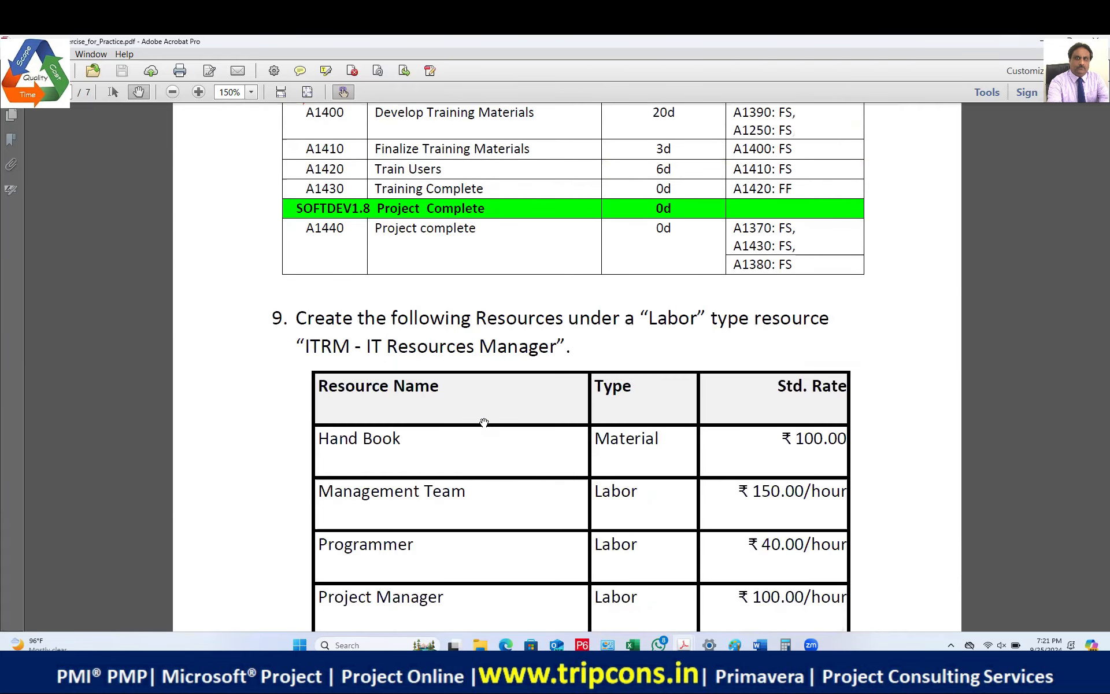
scroll(484, 422, down, 8)
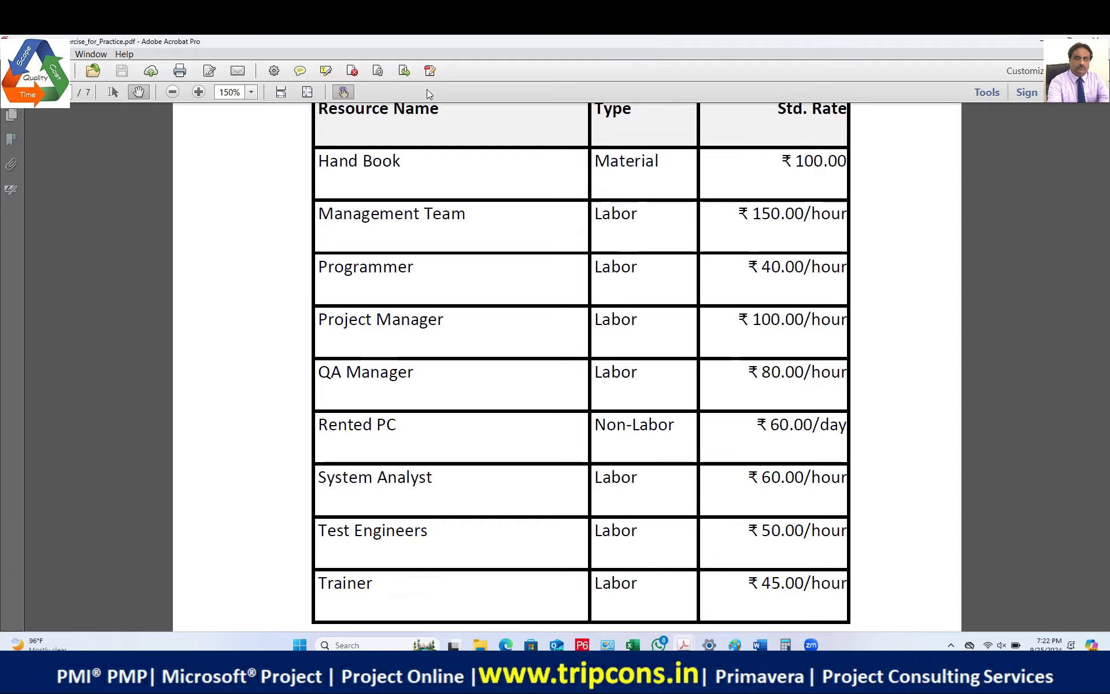
scroll(583, 243, down, 3)
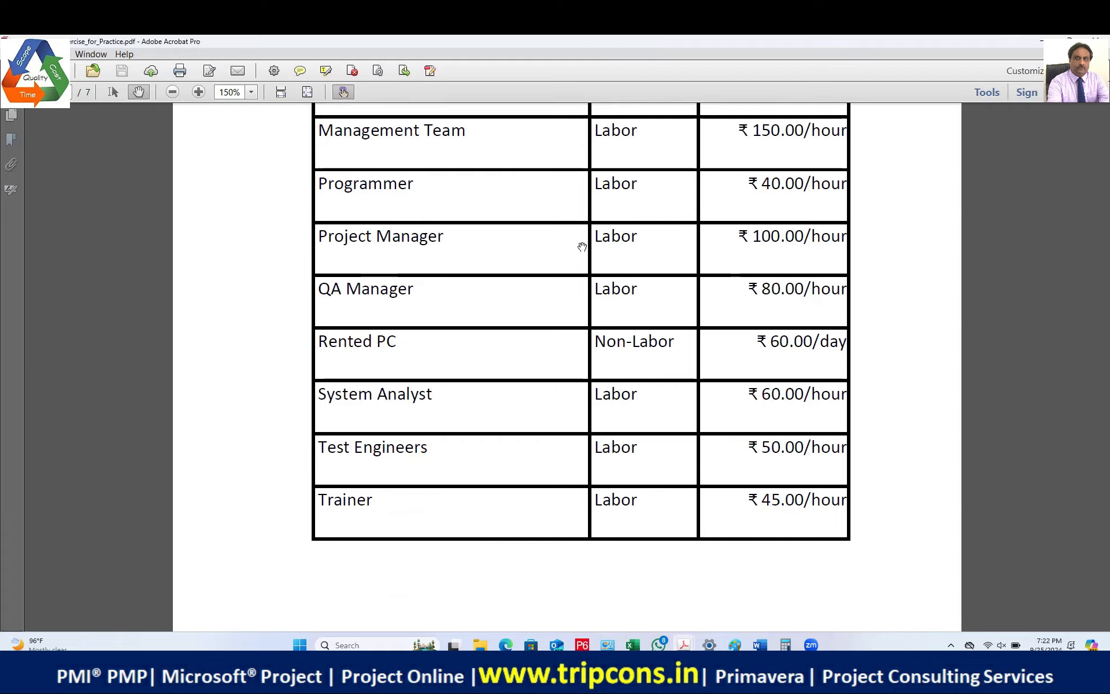
scroll(582, 246, down, 3)
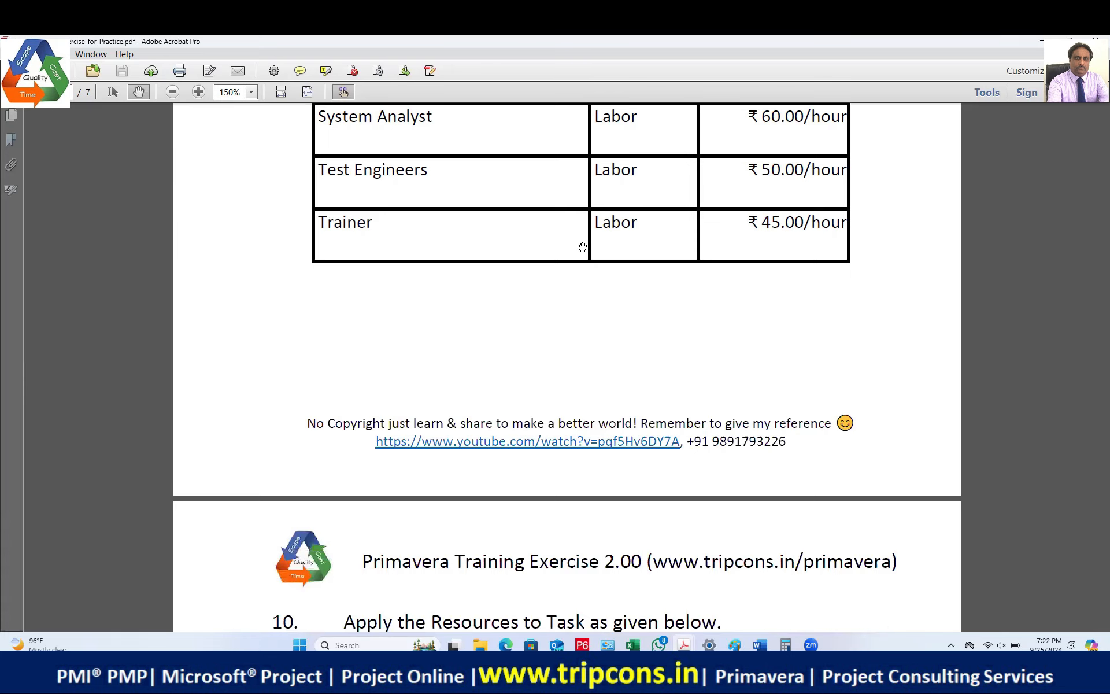
Step: Scroll through the Exercise 10 assignments, clearing the red marks around the A1150 row
scroll(582, 246, down, 2)
scroll(582, 247, down, 3)
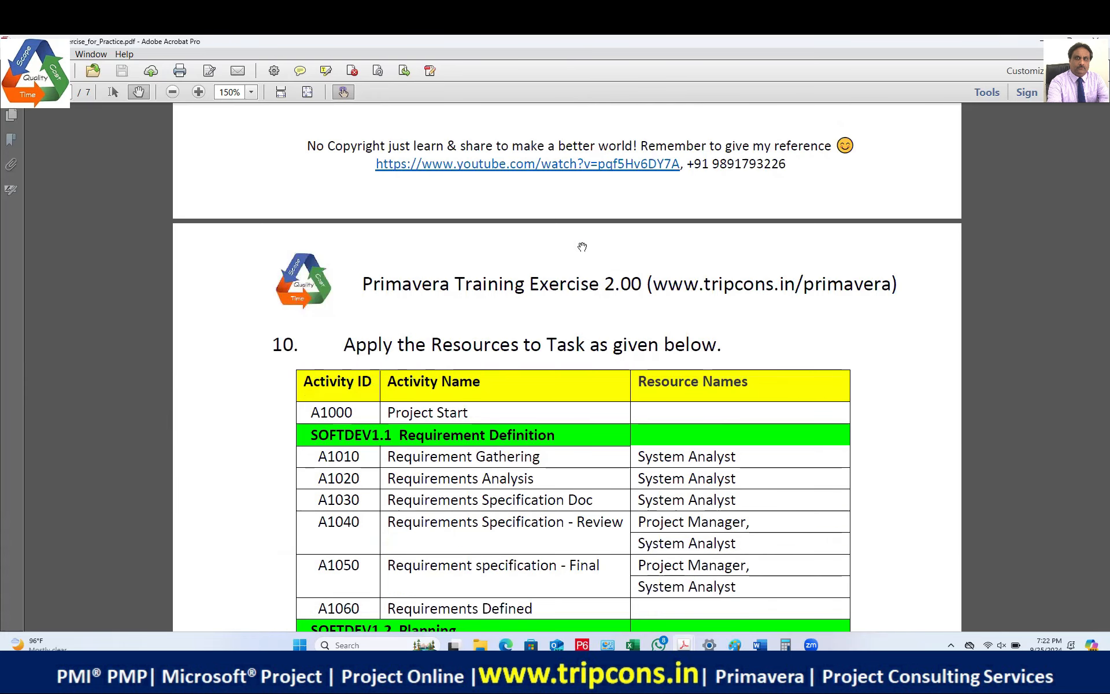
scroll(582, 246, down, 2)
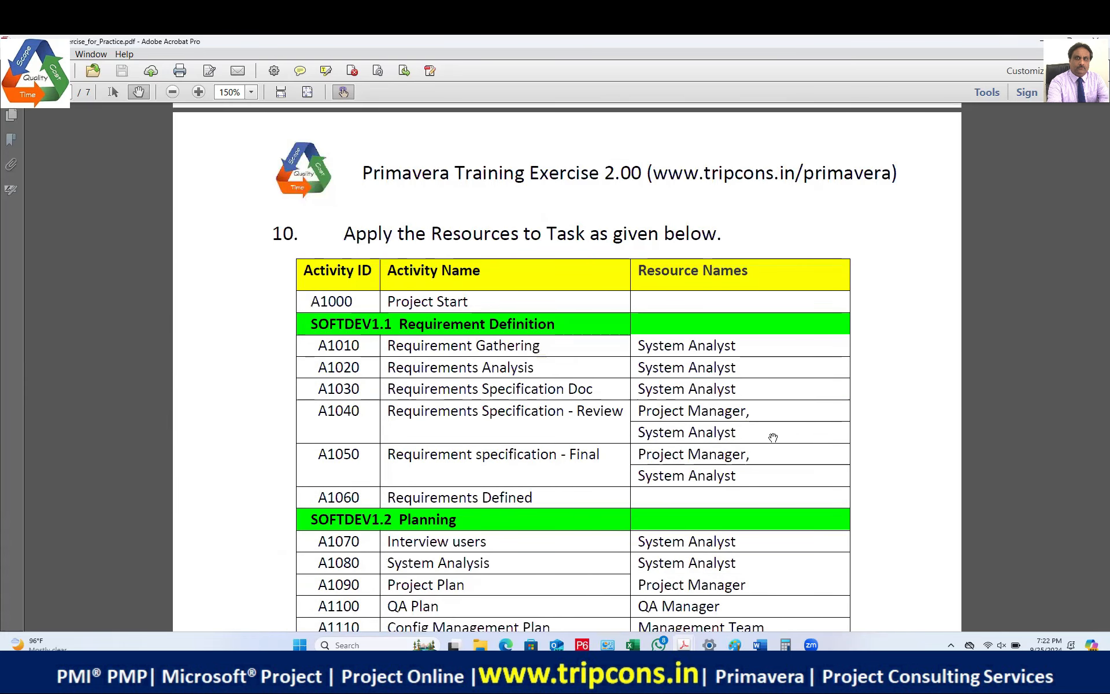
scroll(733, 425, down, 2)
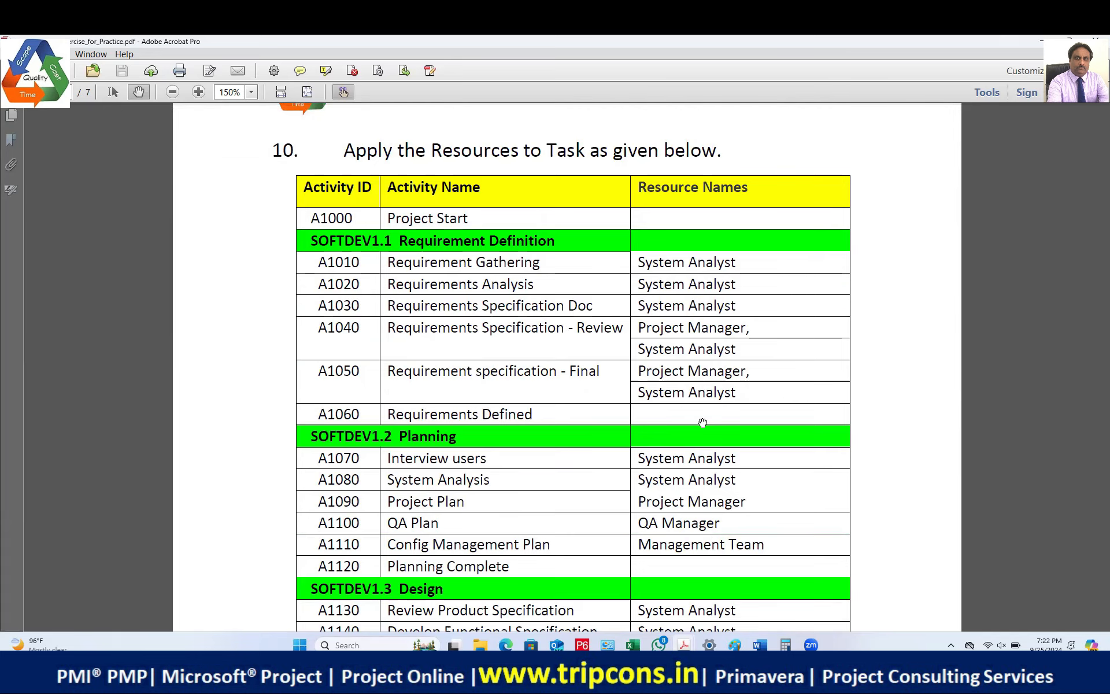
scroll(702, 423, down, 3)
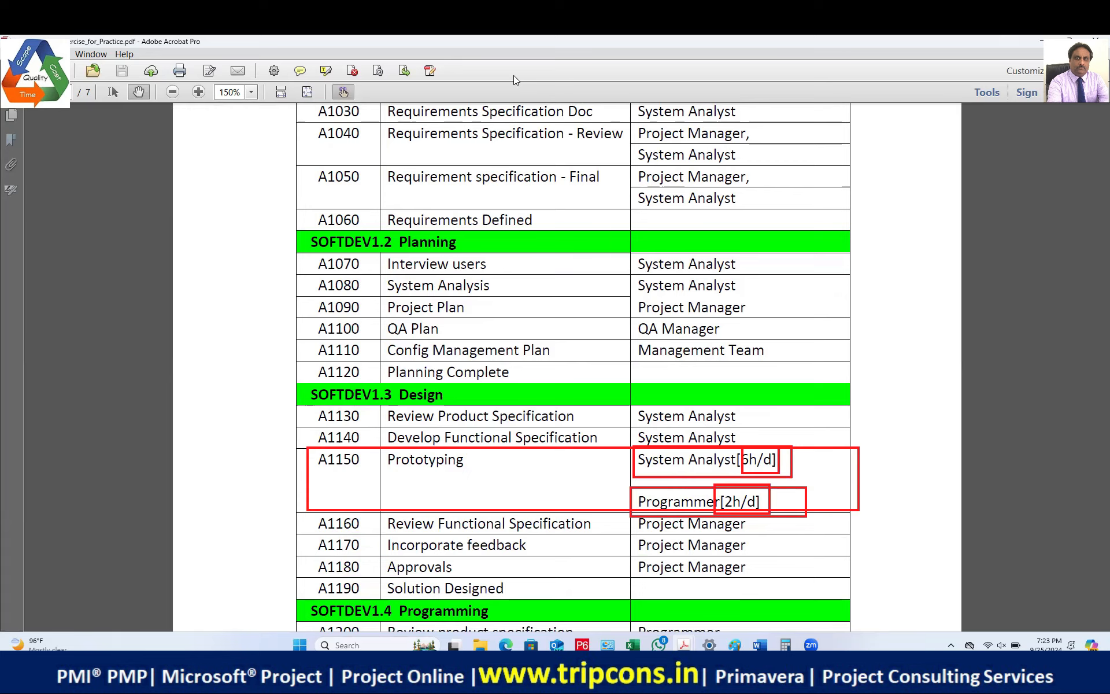
key(Escape)
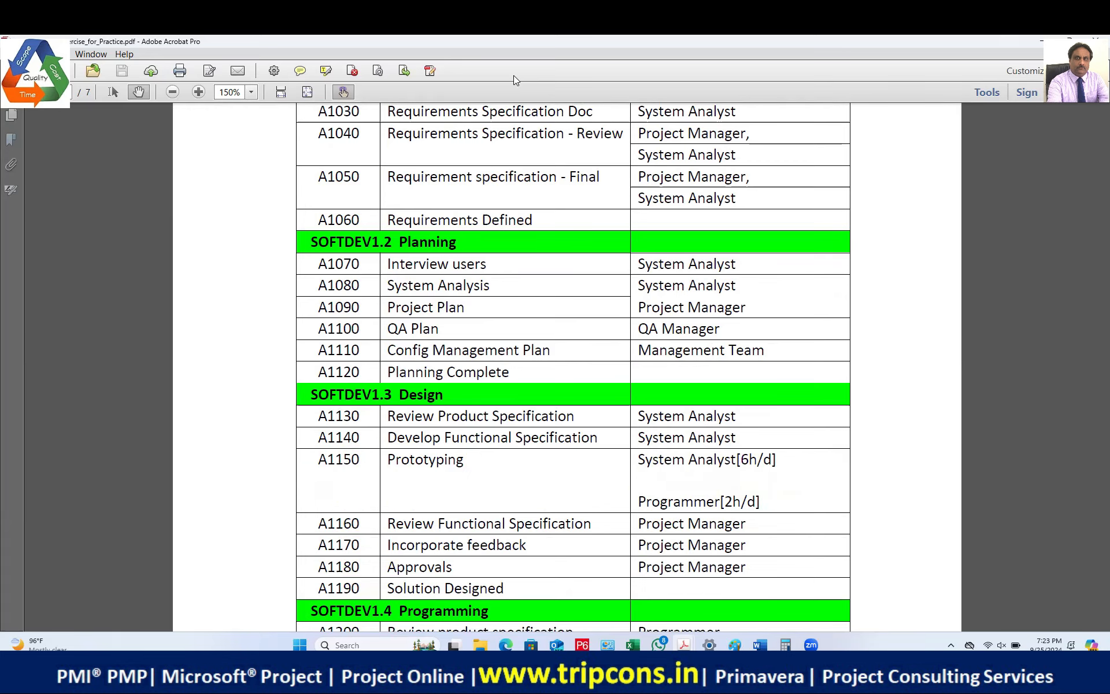
scroll(779, 307, down, 5)
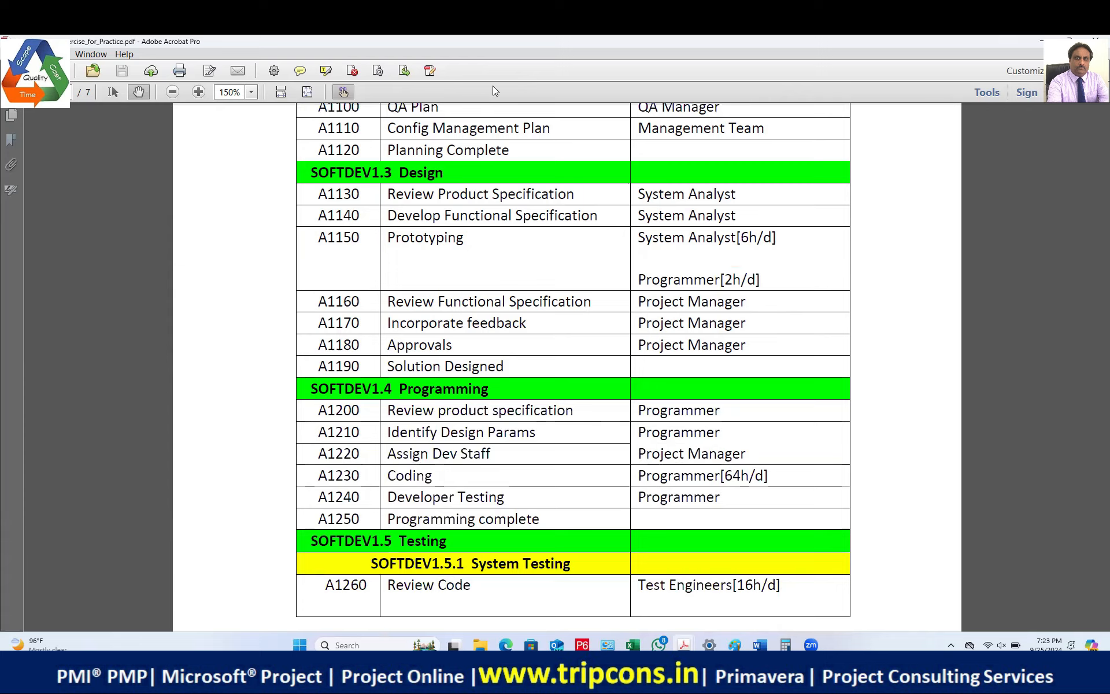
Step: Box the A1230 Coding row, then scroll on to the Integration Testing rows with A1320
drag(294, 462, 831, 488)
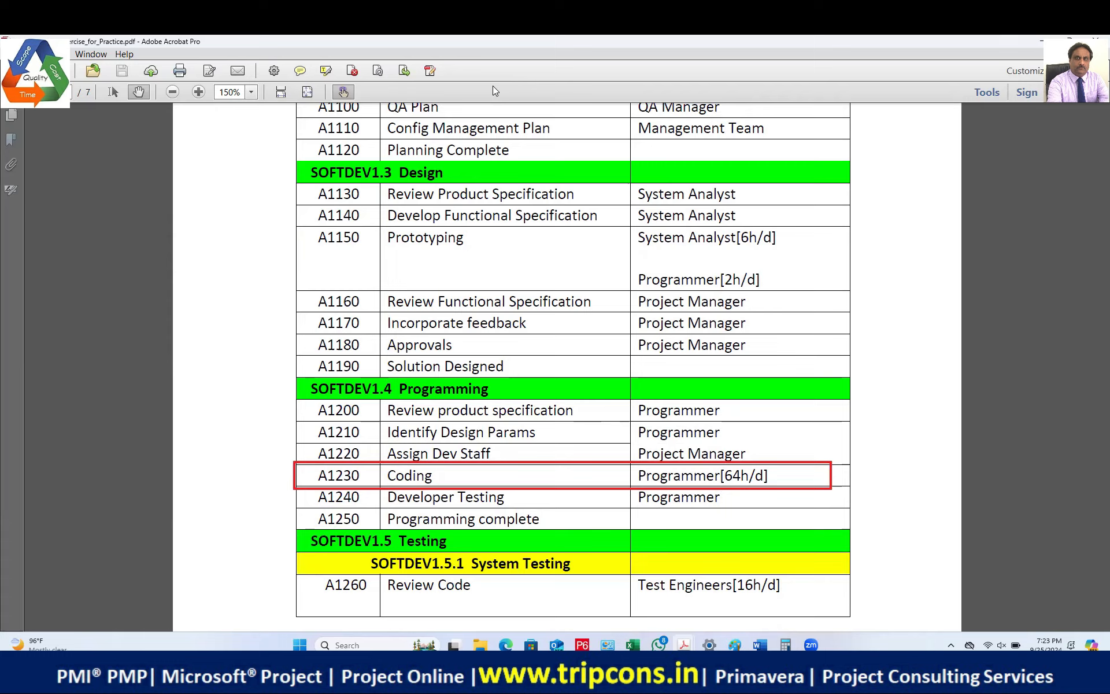
scroll(674, 430, down, 5)
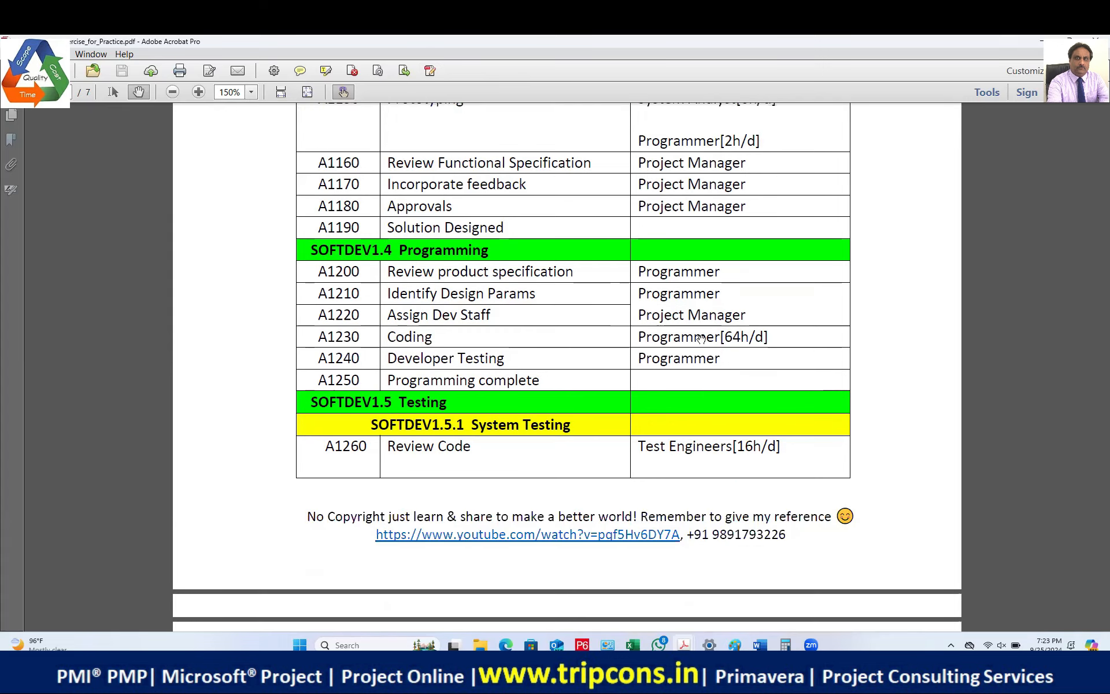
scroll(766, 405, down, 6)
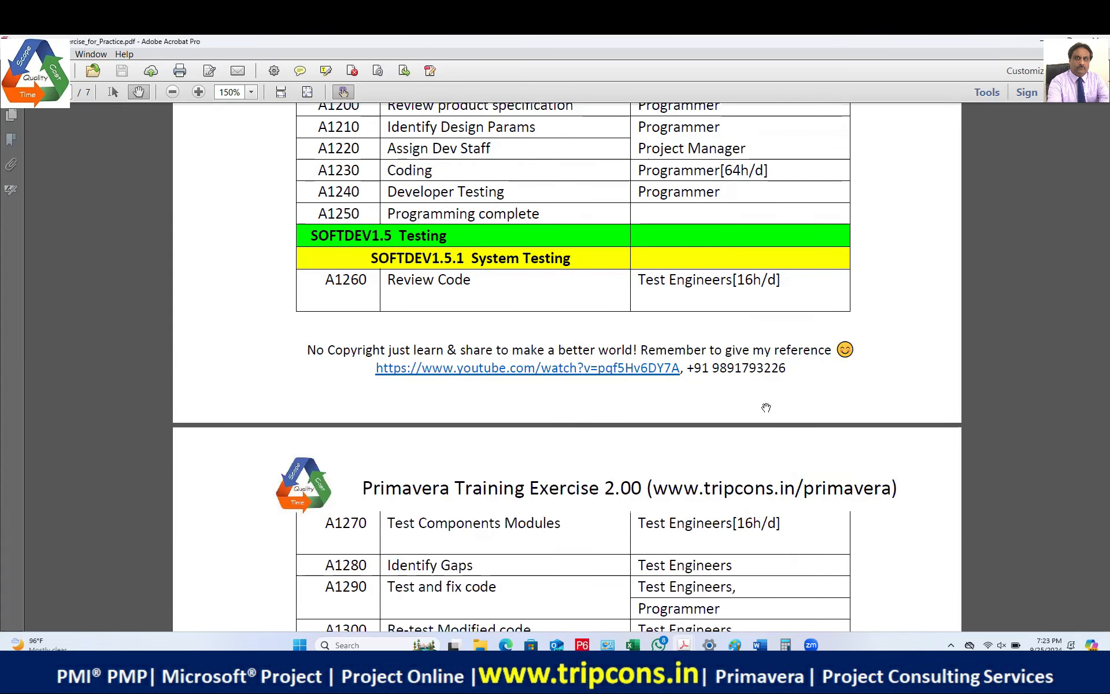
scroll(766, 407, down, 3)
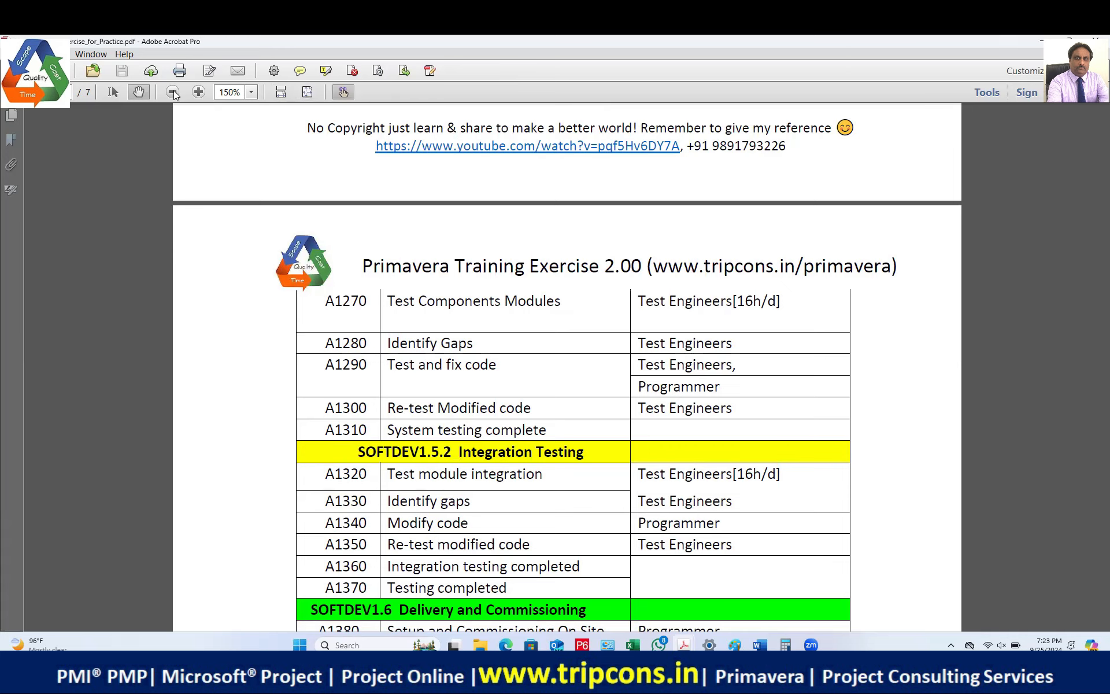
Step: Zoom to 200% and scroll to step 11: finish 3rd June 2025, 126 days, Rs. 152,400.00
click(200, 92)
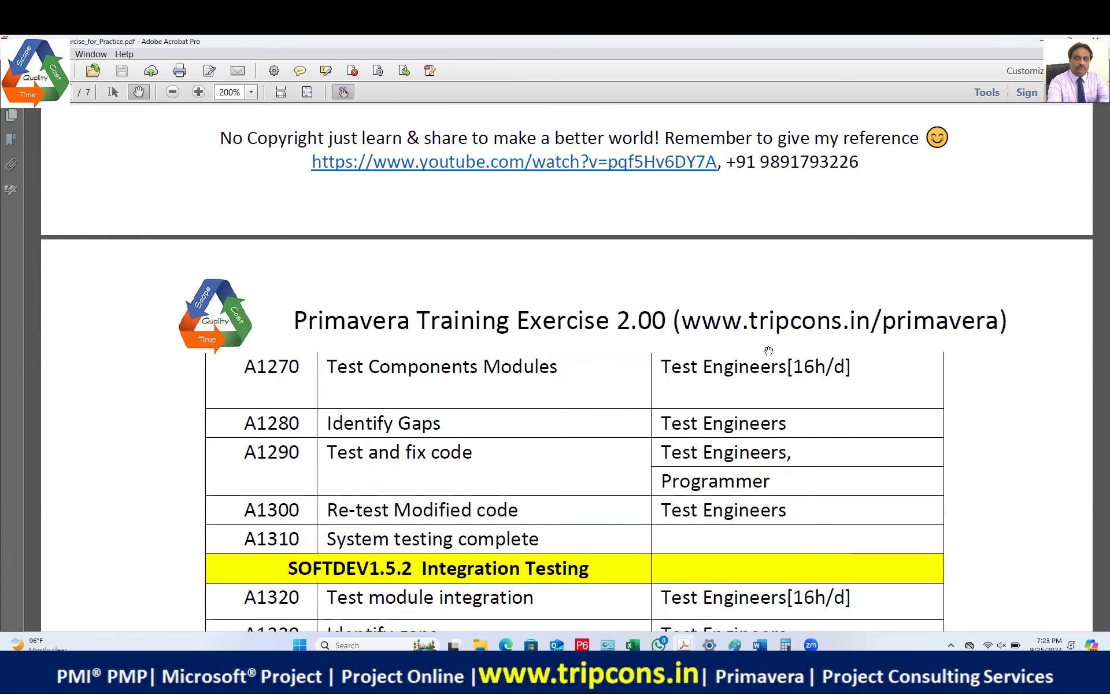
scroll(766, 349, down, 5)
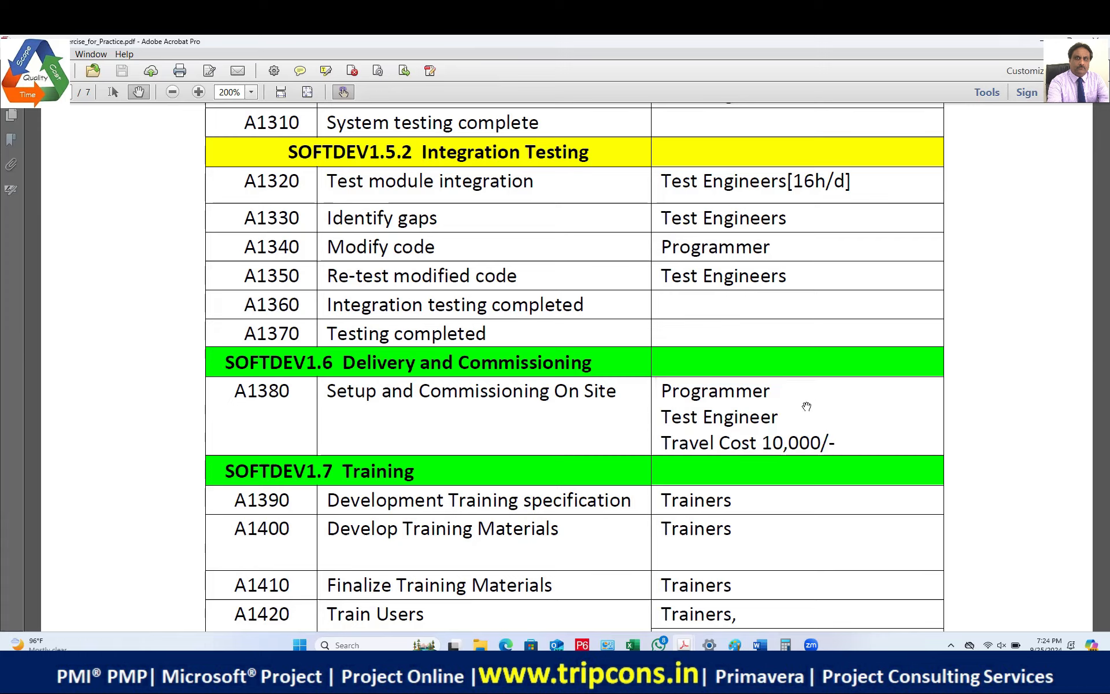
scroll(806, 405, down, 5)
scroll(808, 407, down, 1)
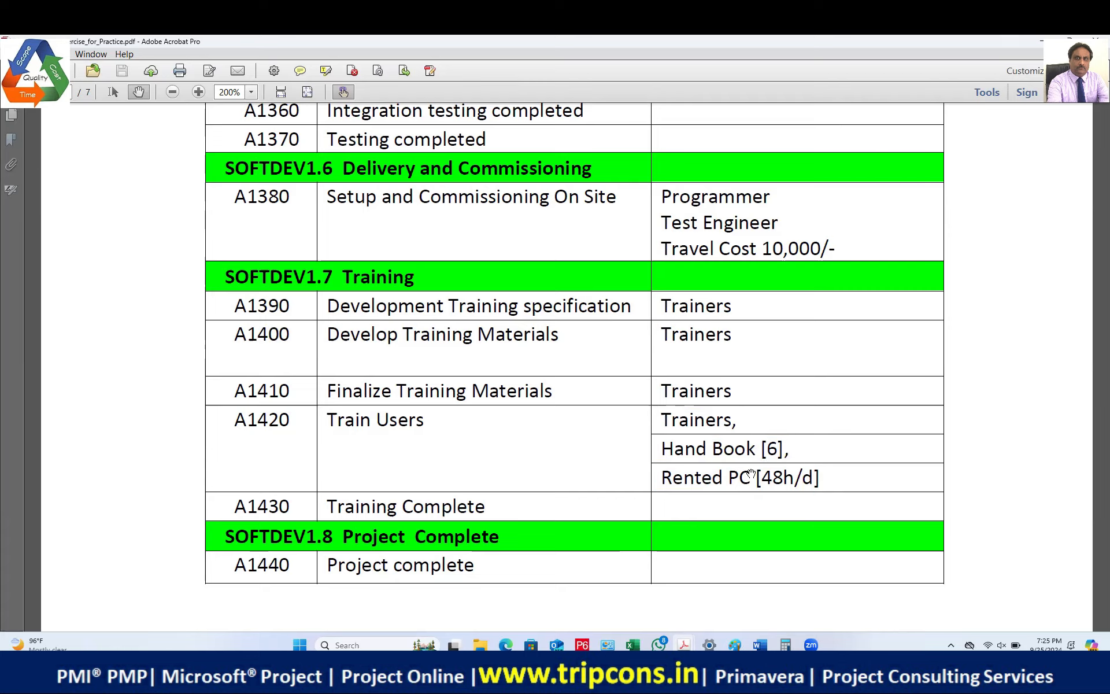
scroll(746, 475, down, 3)
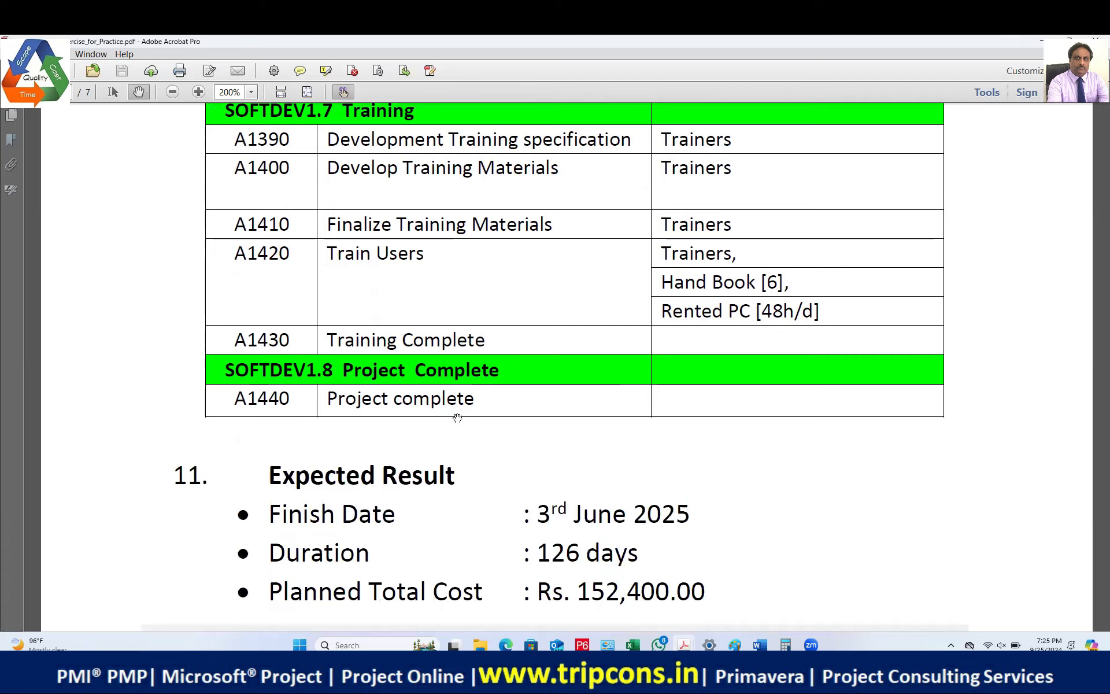
Step: Box the labor $139,640, nonlabor $2,160, material $600 and expense $10,000 figures, then clear the boxes
scroll(730, 508, down, 1)
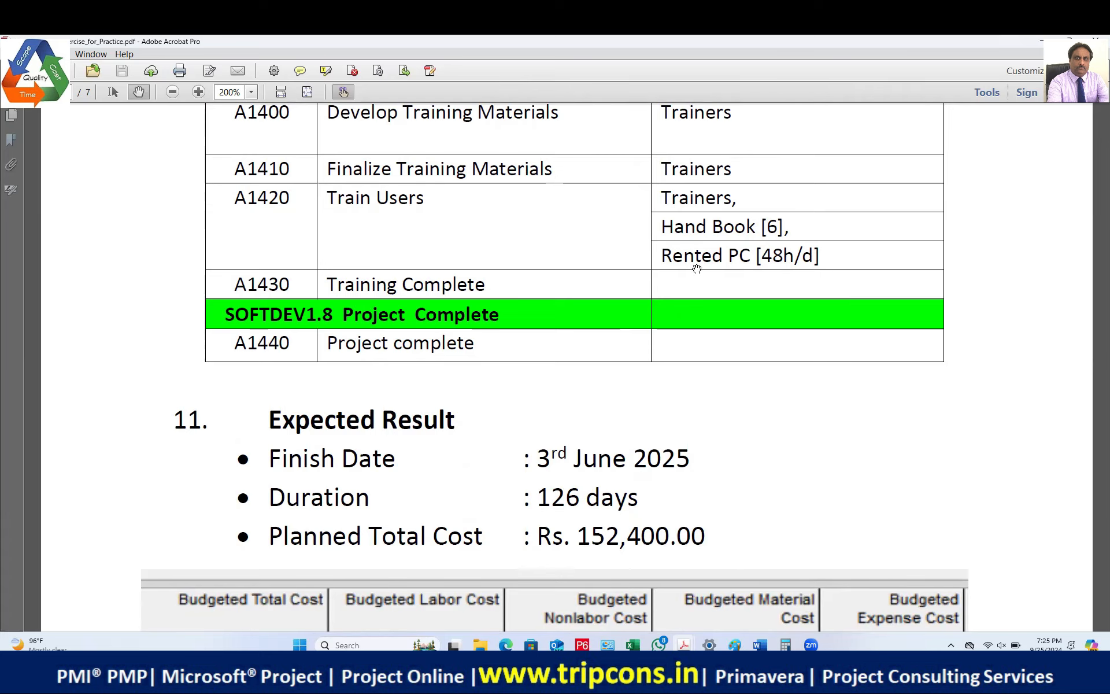
scroll(748, 359, down, 5)
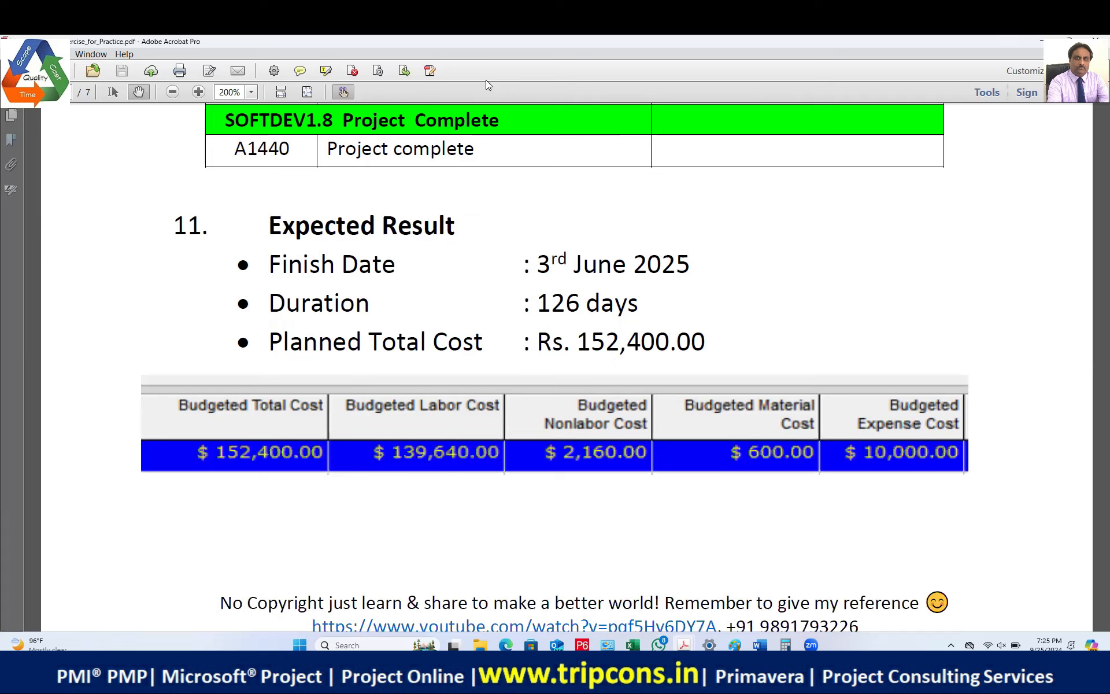
drag(364, 424, 503, 489)
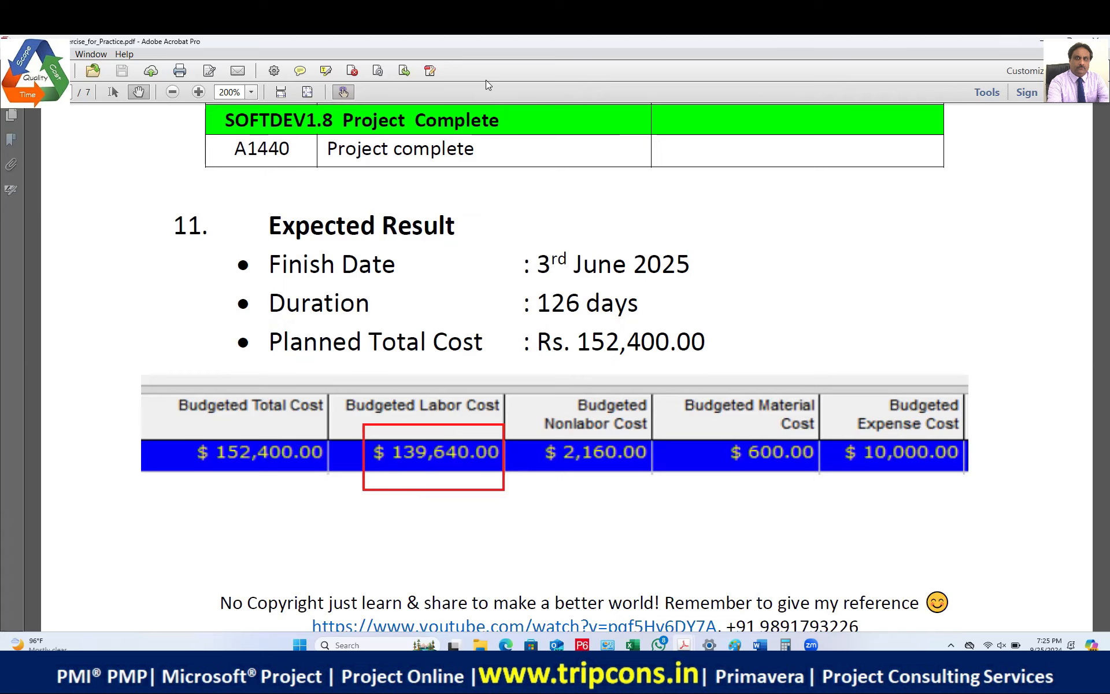
drag(543, 433, 661, 485)
drag(715, 431, 819, 479)
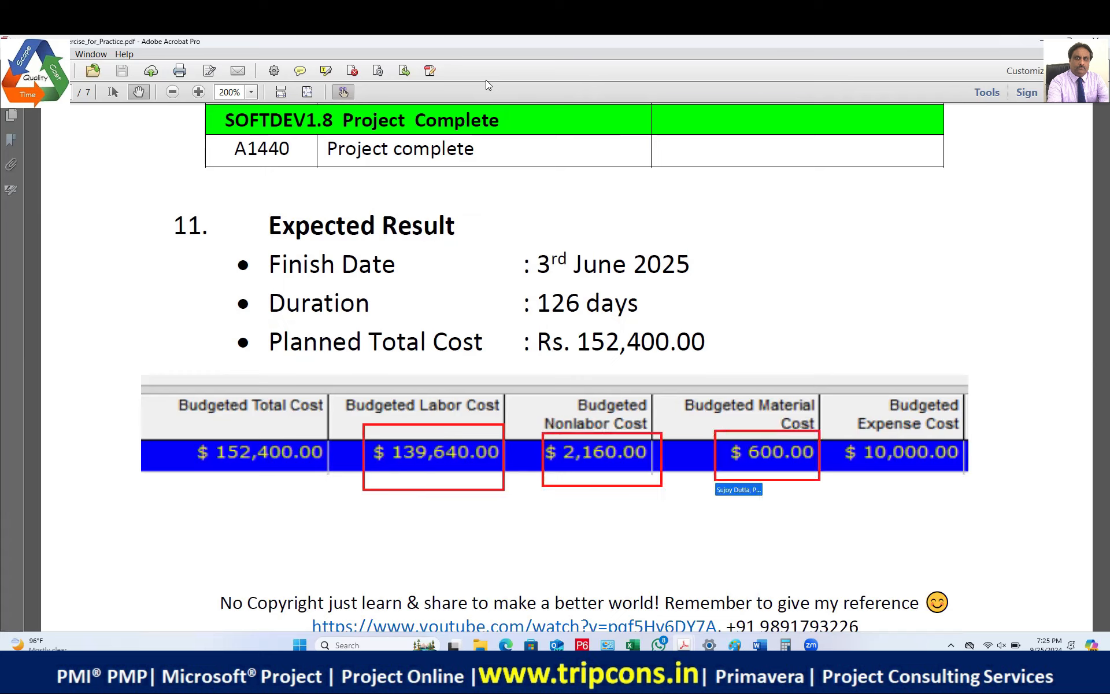
drag(842, 433, 996, 488)
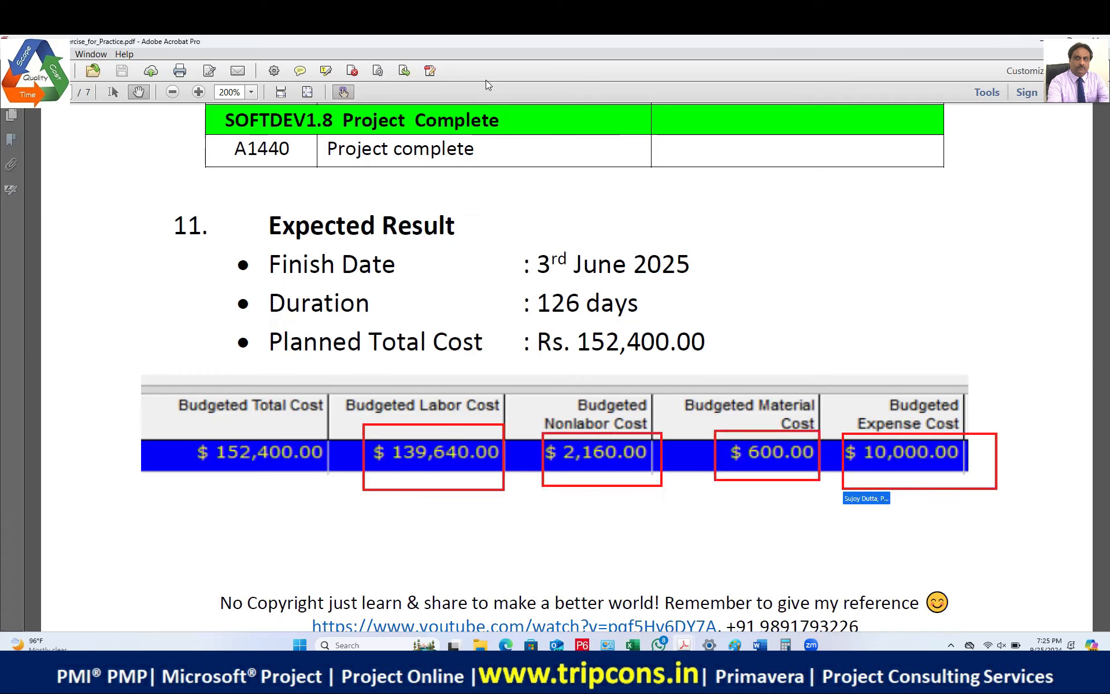
key(Escape)
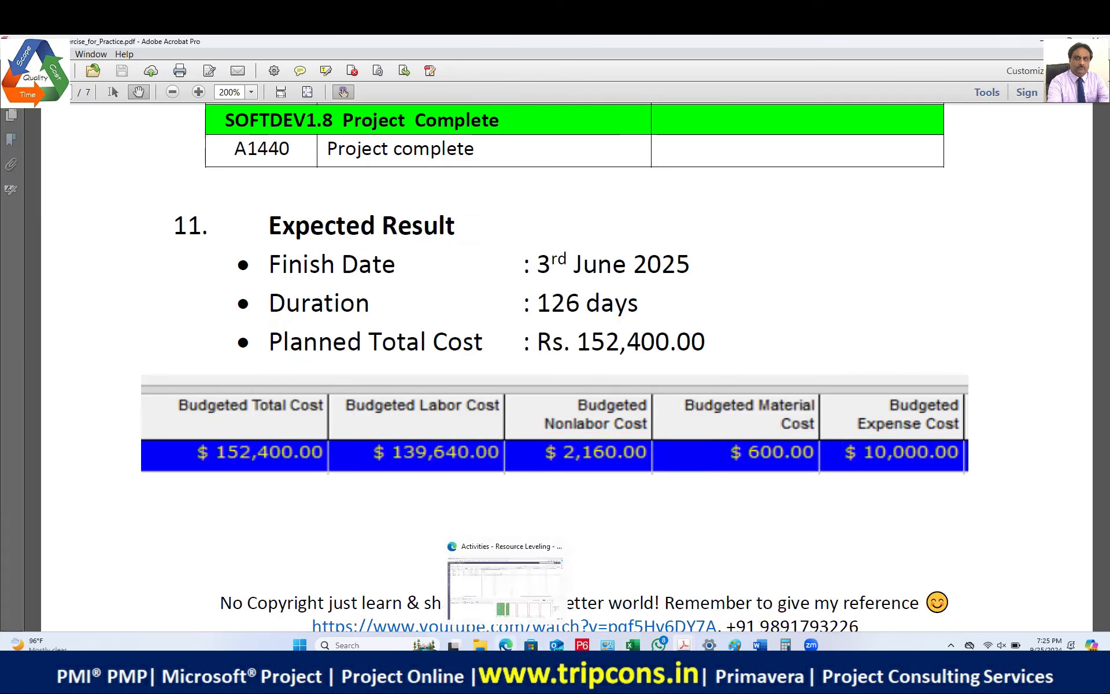
Step: In Primavera Cloud, list the Non Production workspace's projects and select Software Development
click(520, 601)
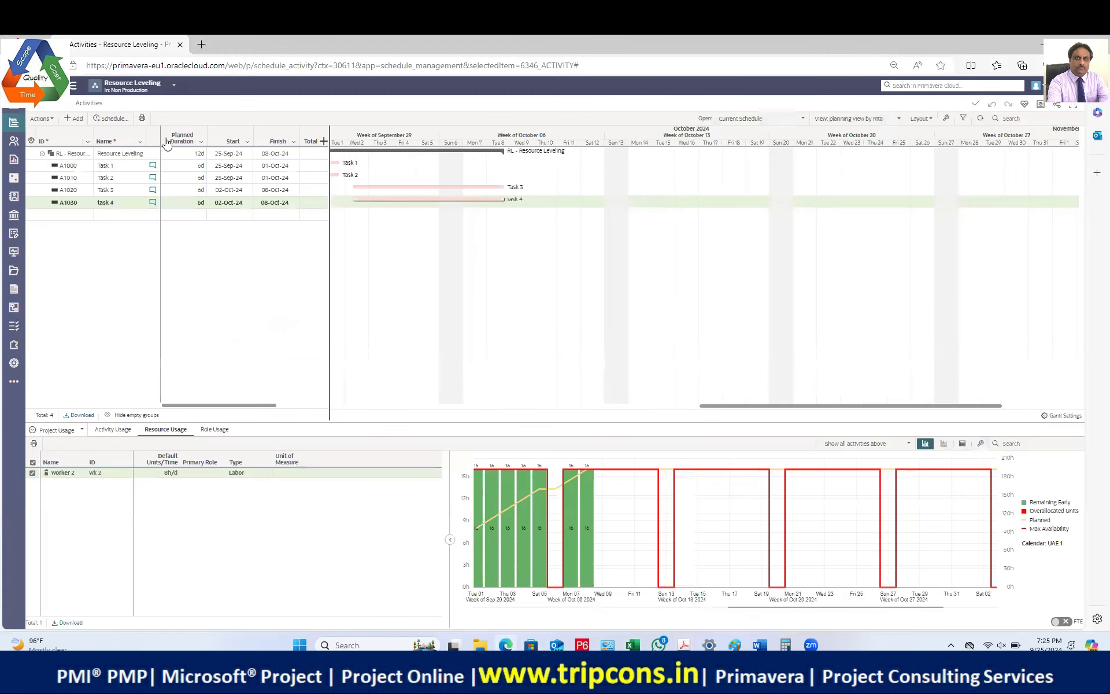
click(168, 88)
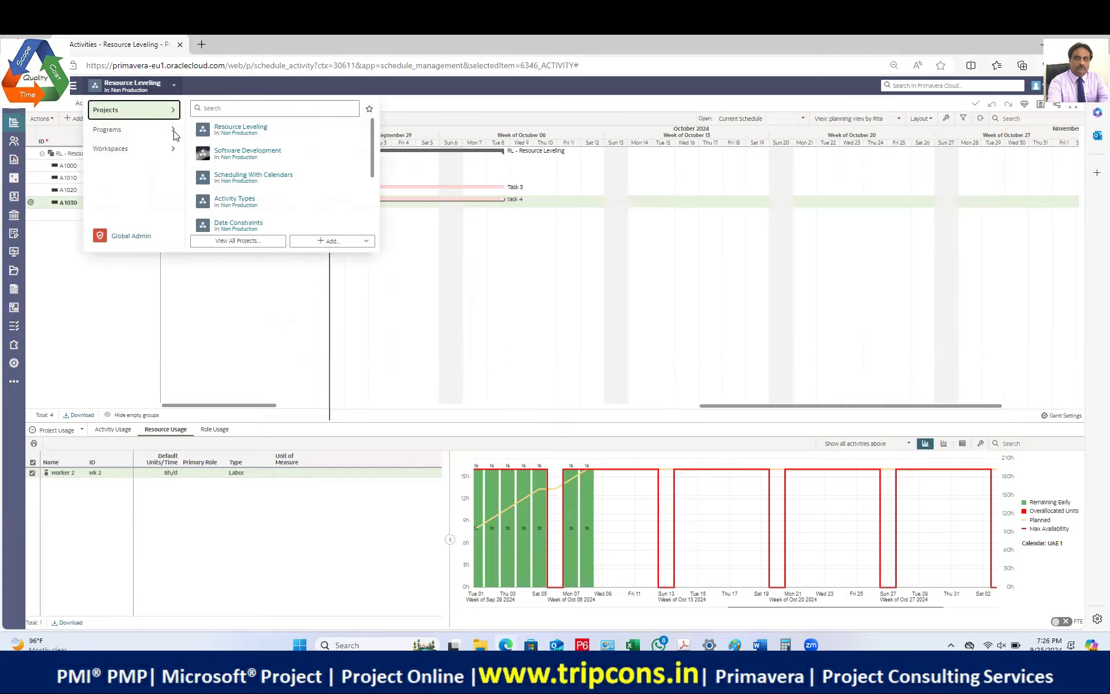
click(258, 240)
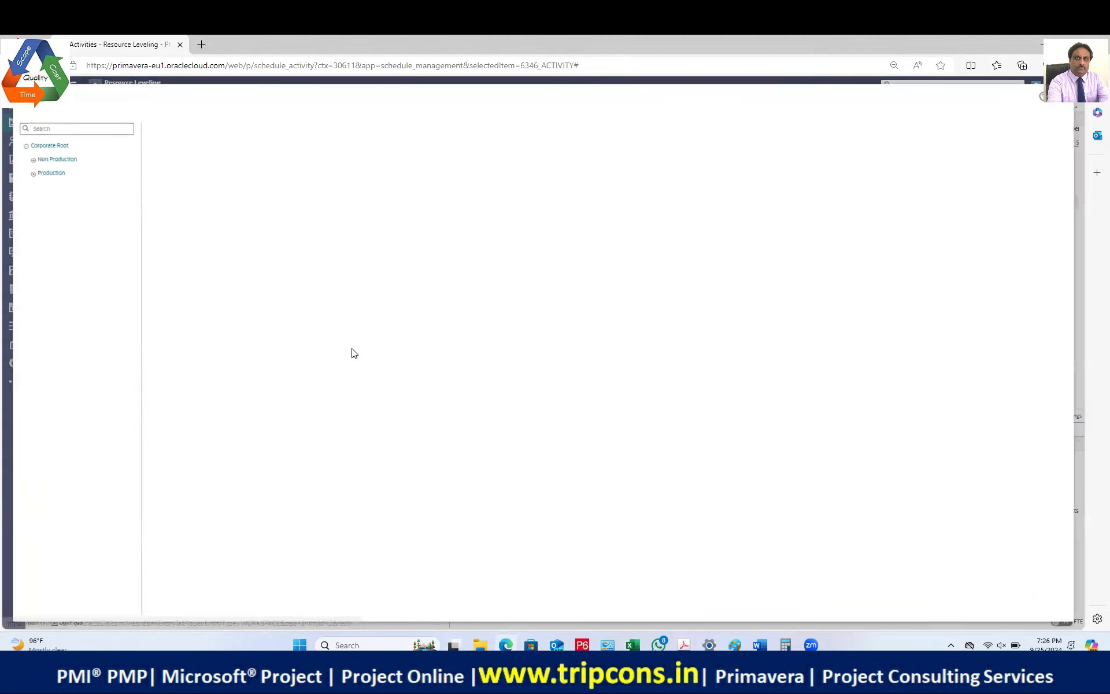
click(56, 157)
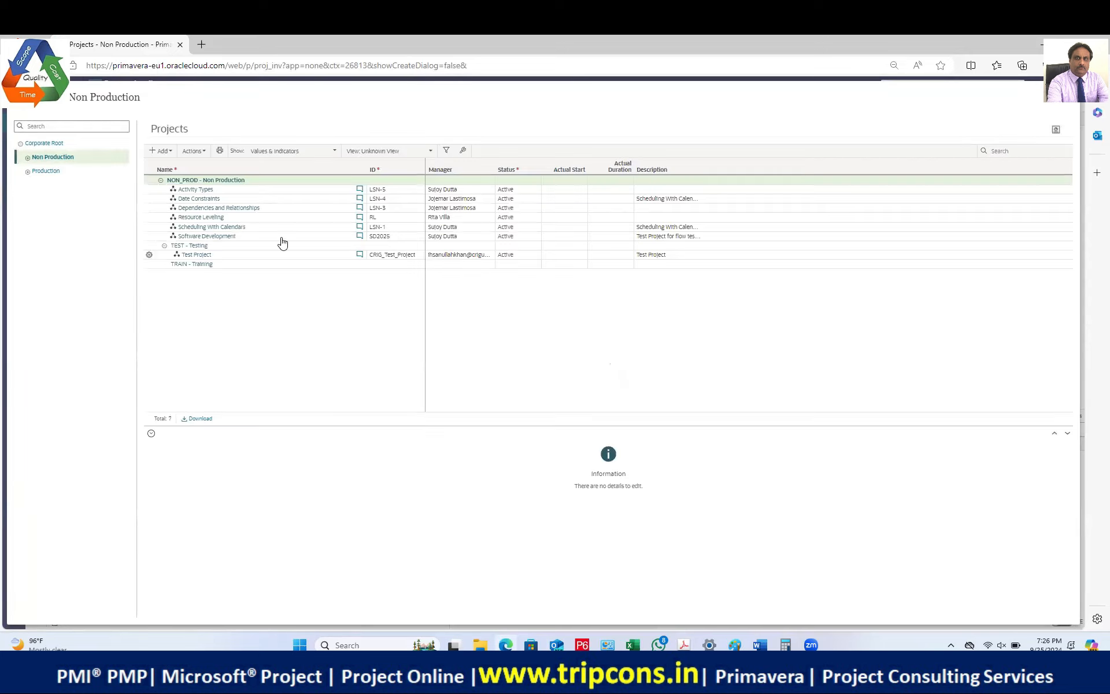
click(269, 229)
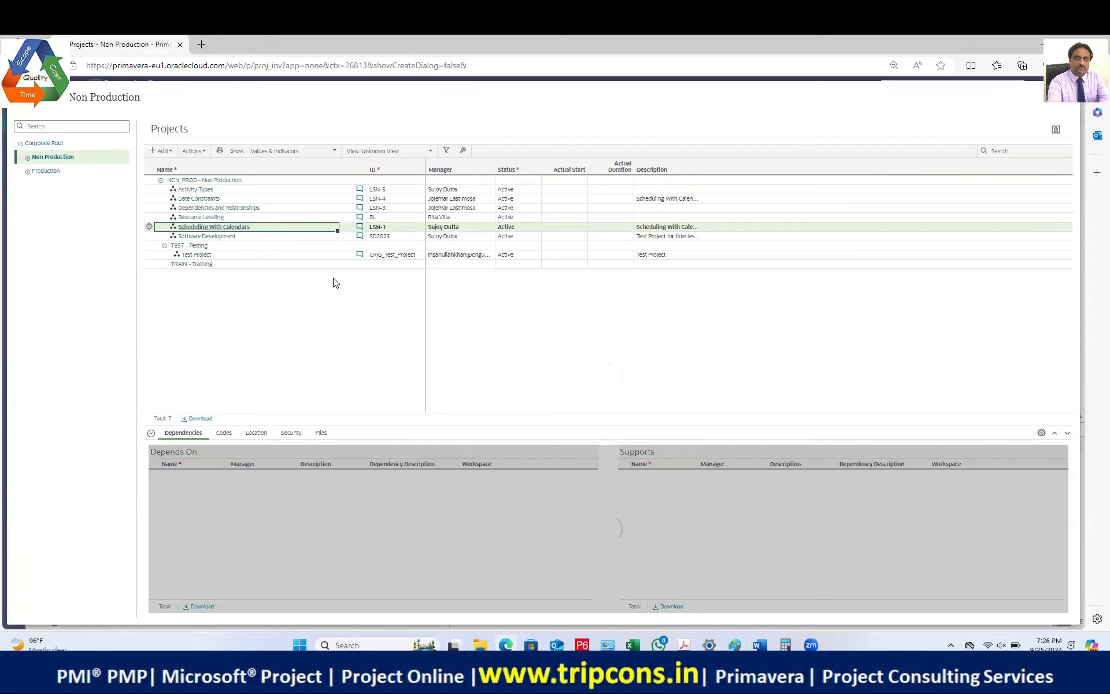
click(276, 237)
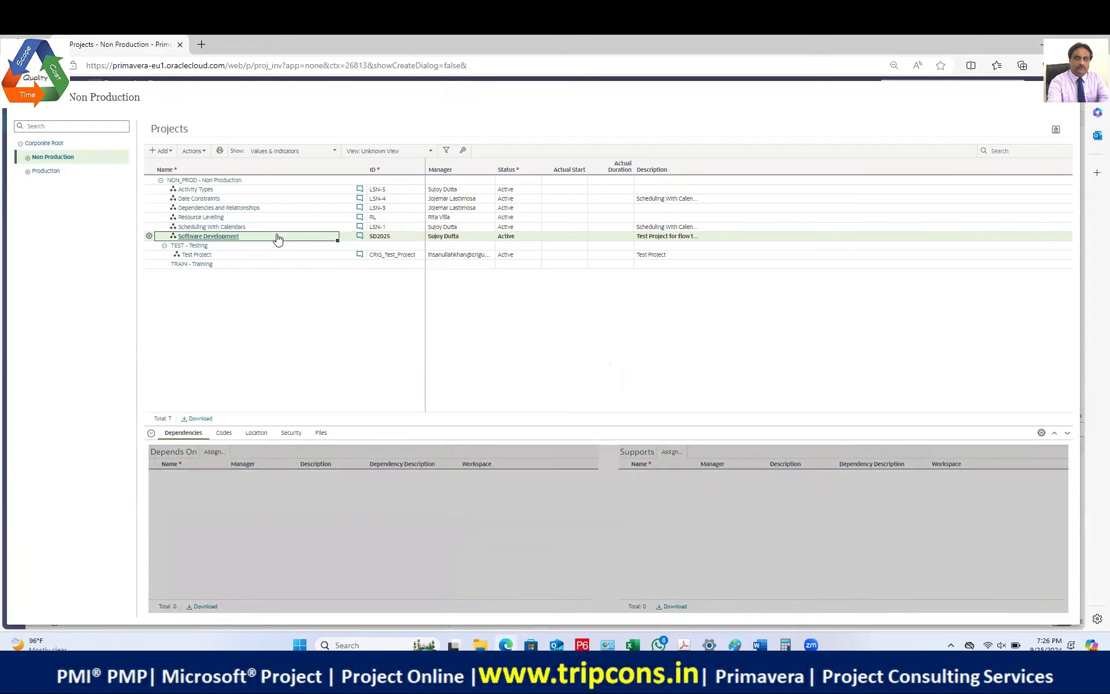
Step: Delete the Software Development project permanently and save the change
click(149, 236)
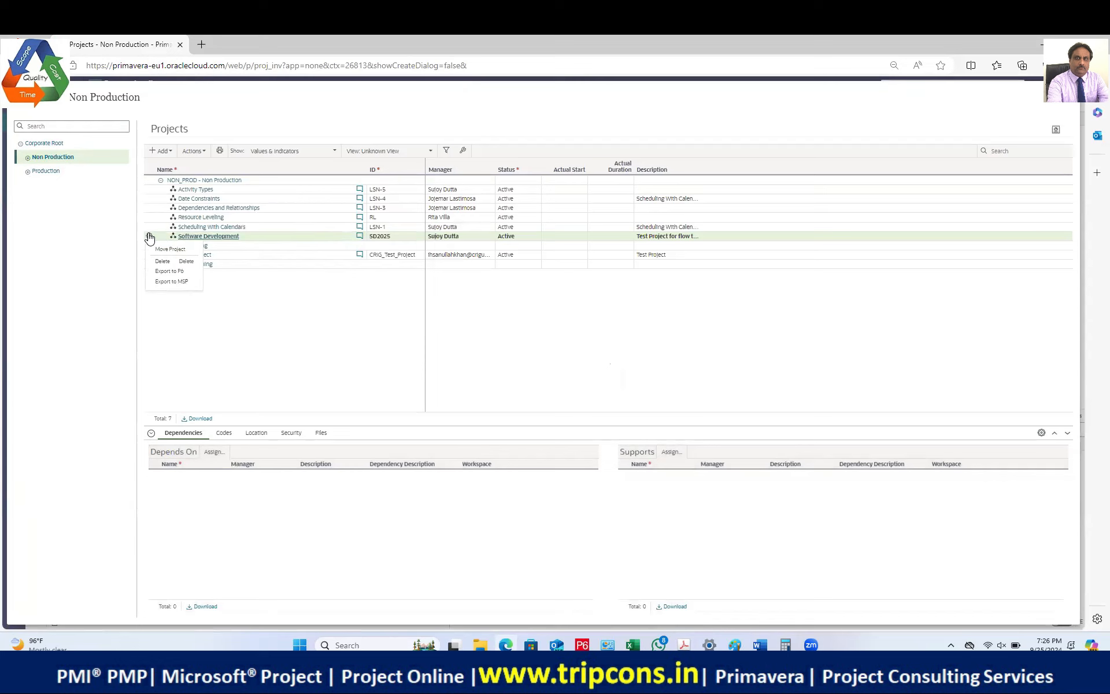
click(186, 261)
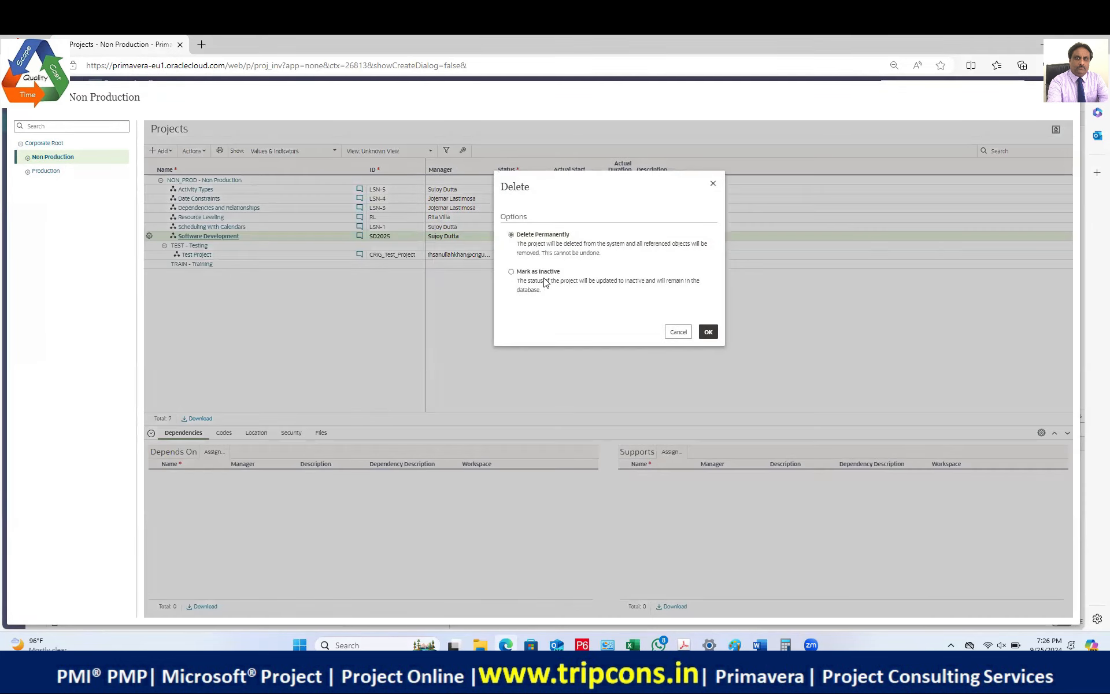
click(708, 331)
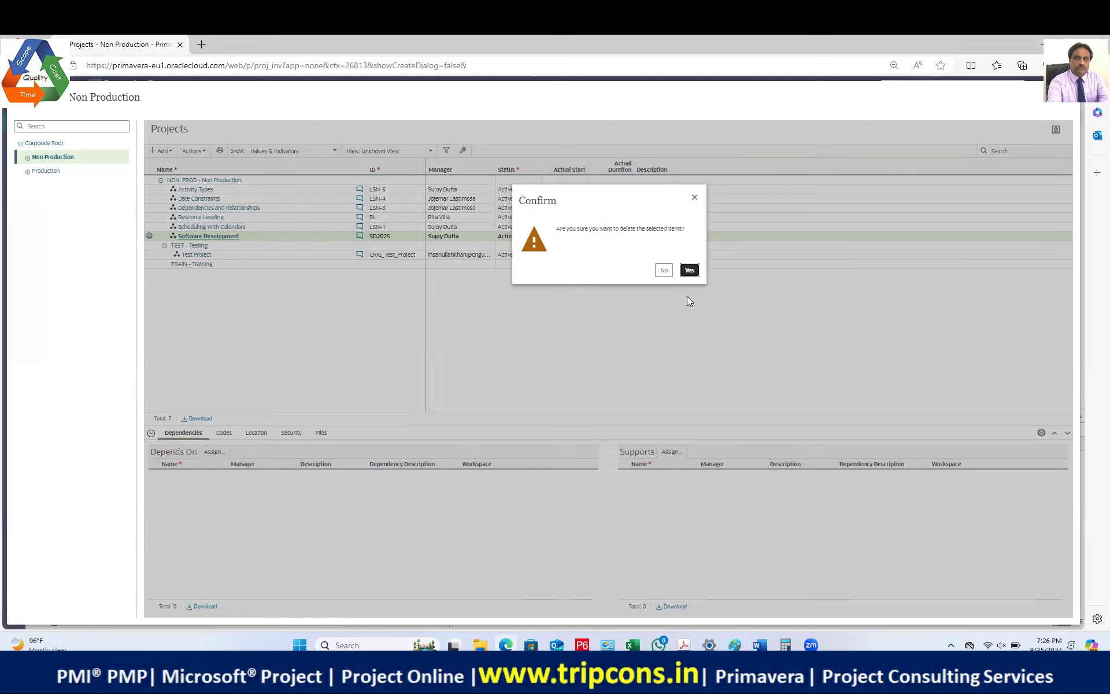
click(690, 270)
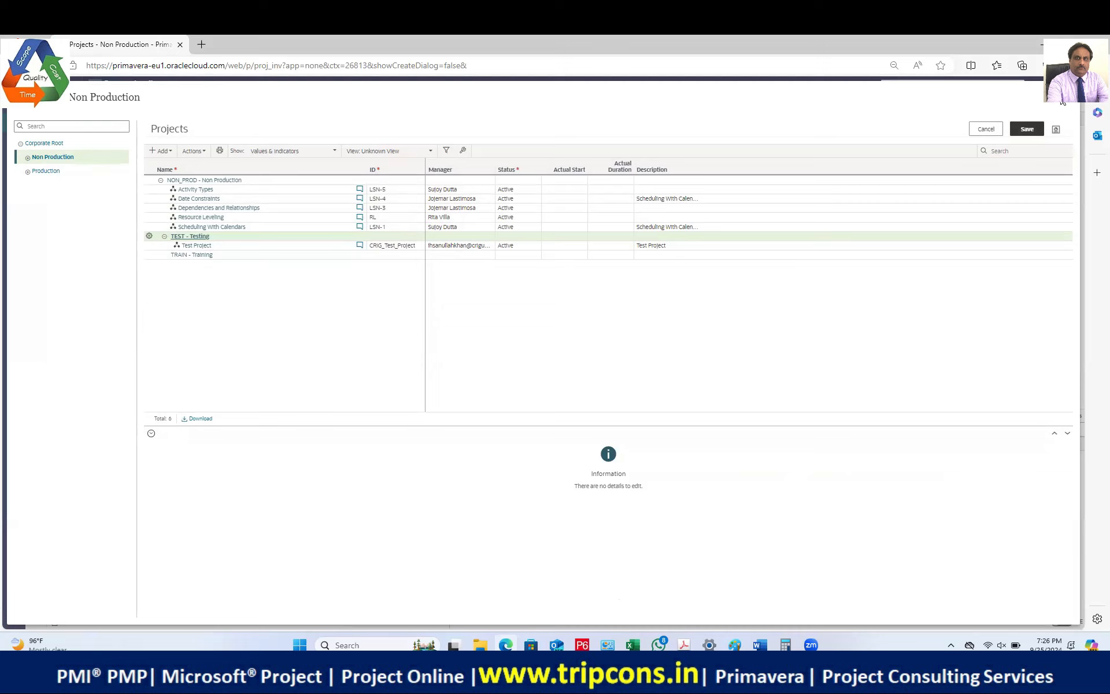
click(186, 236)
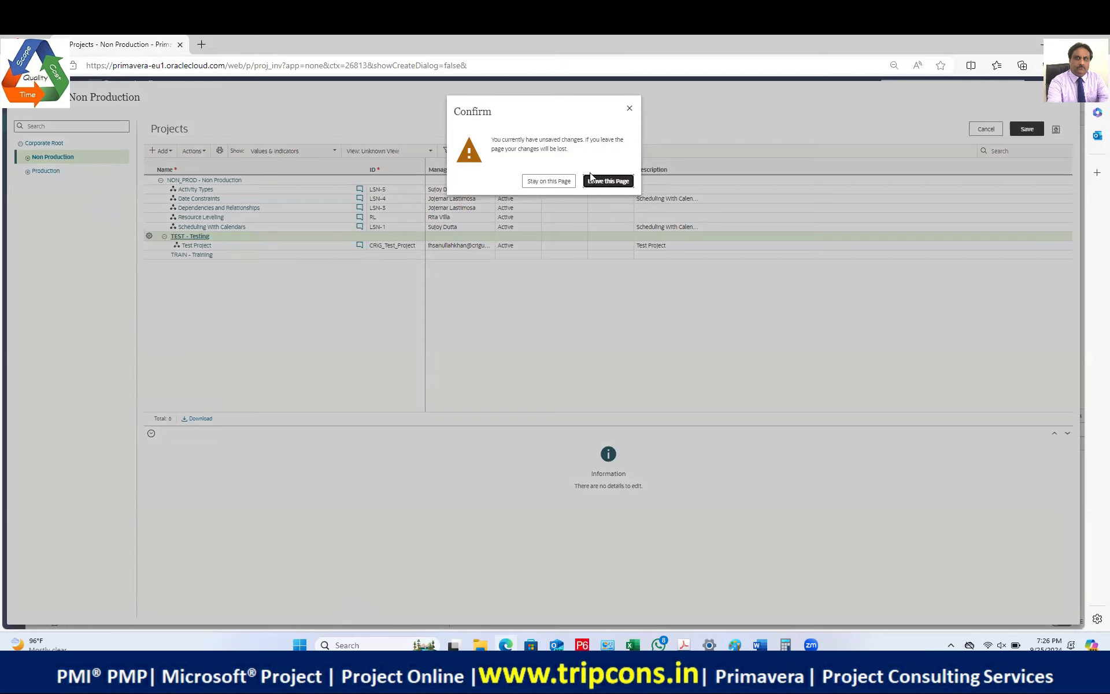
click(543, 182)
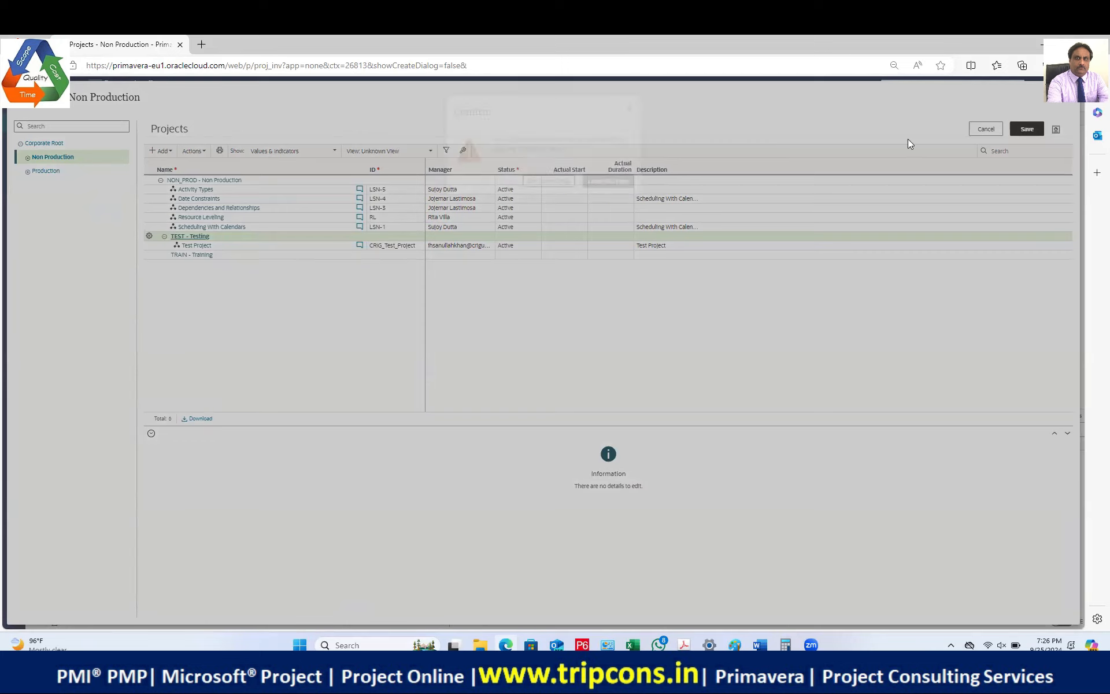
click(1027, 131)
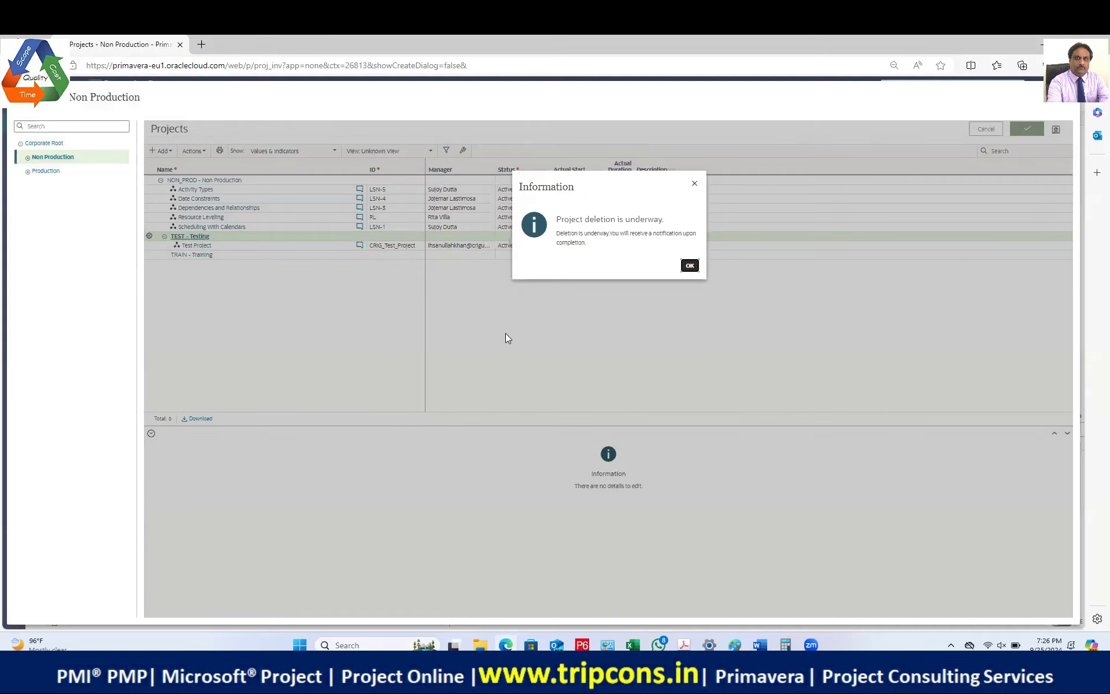
click(690, 267)
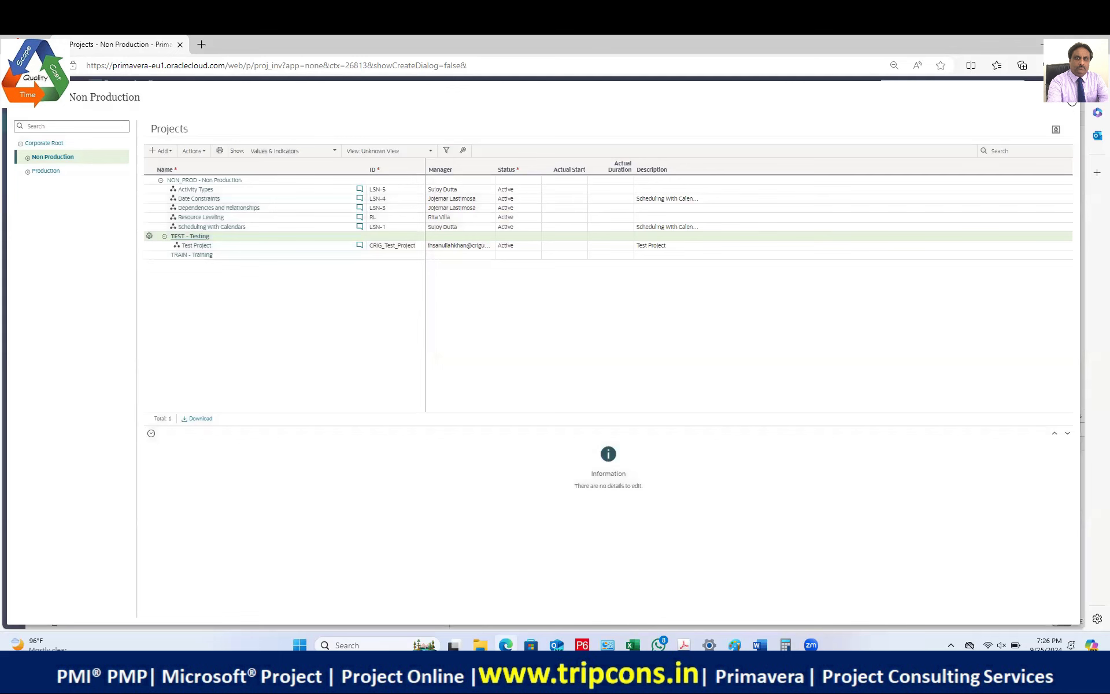
Step: Browse Resource Leveling's resources and Summary & Settings dictionaries at project and Non Production workspace level
click(1072, 103)
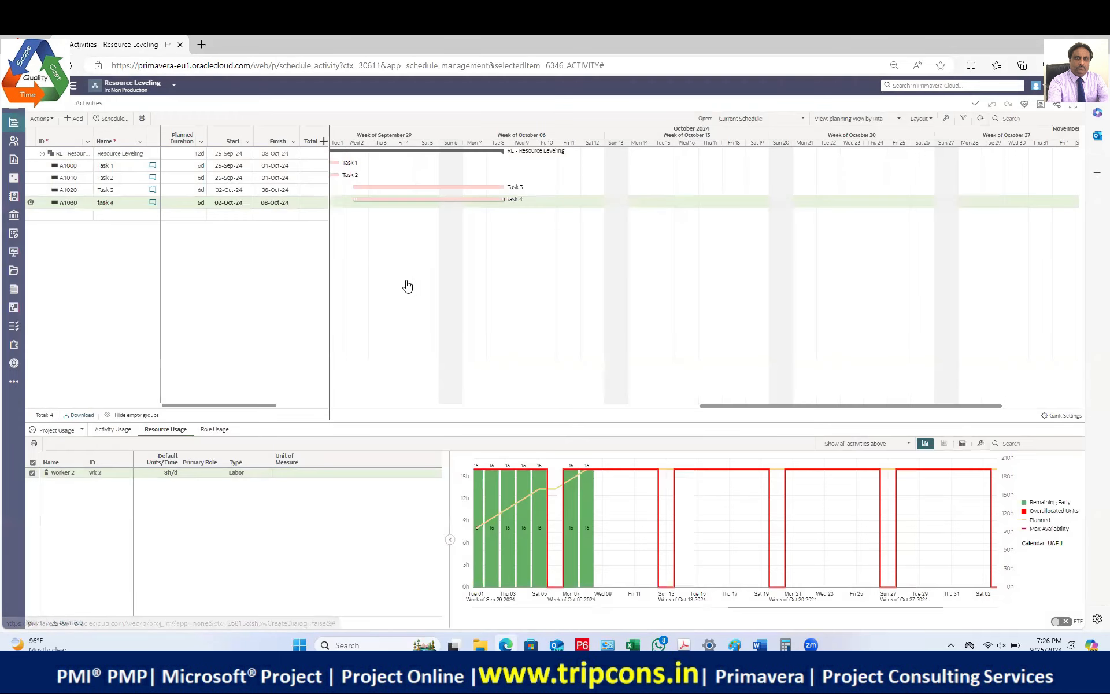
click(14, 140)
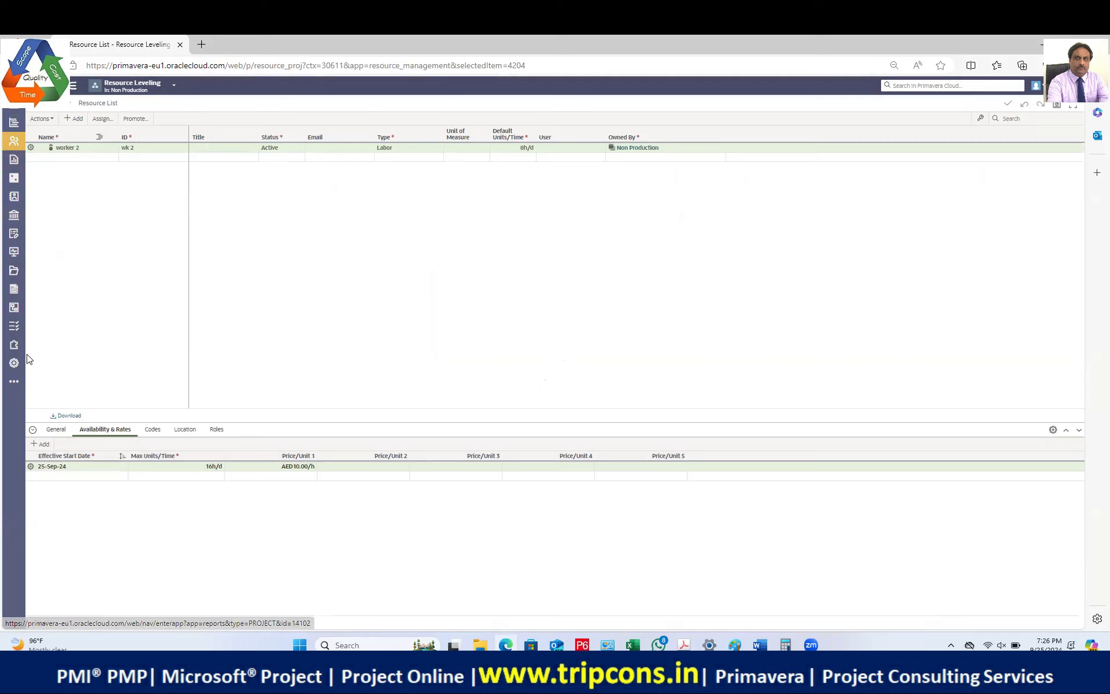
click(14, 362)
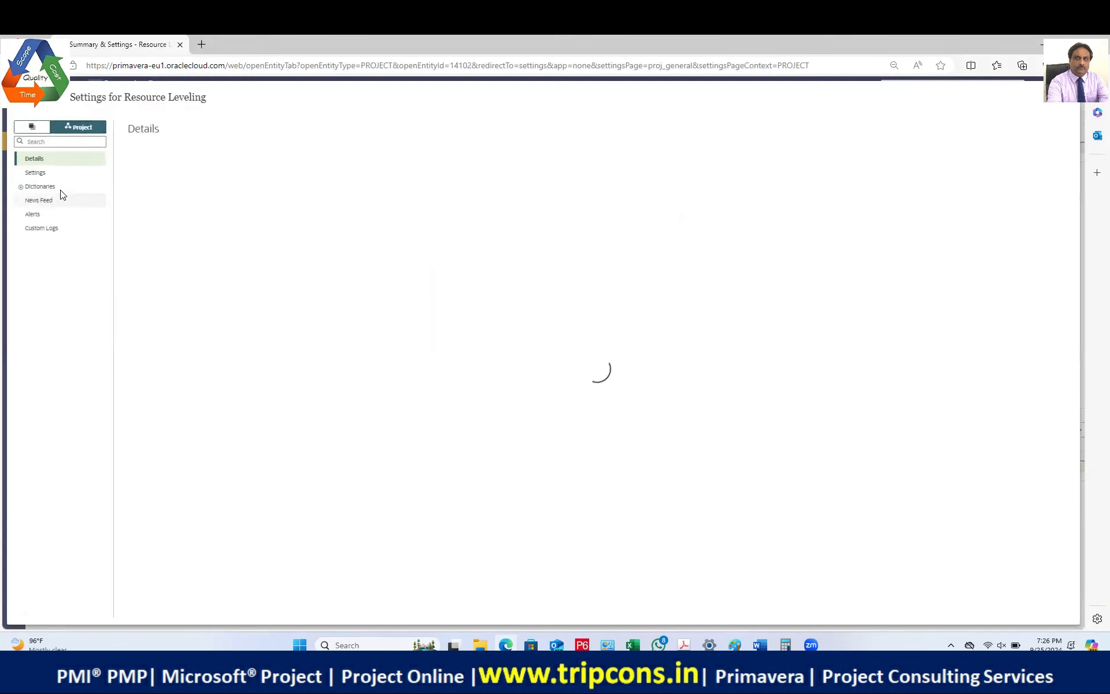
click(20, 186)
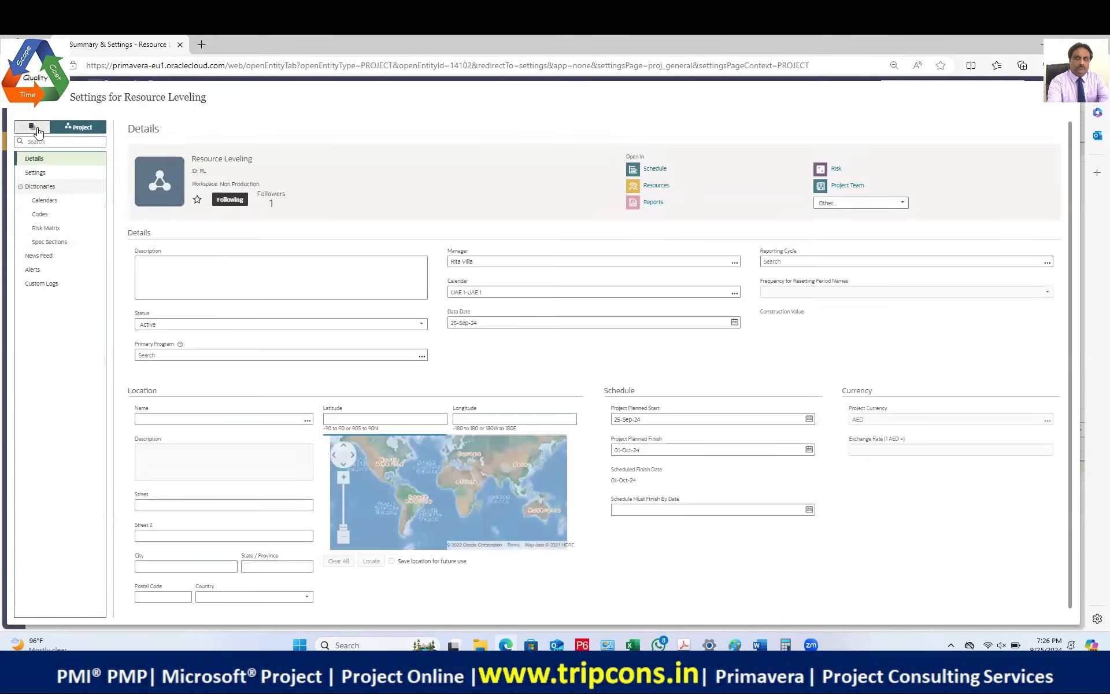
click(32, 126)
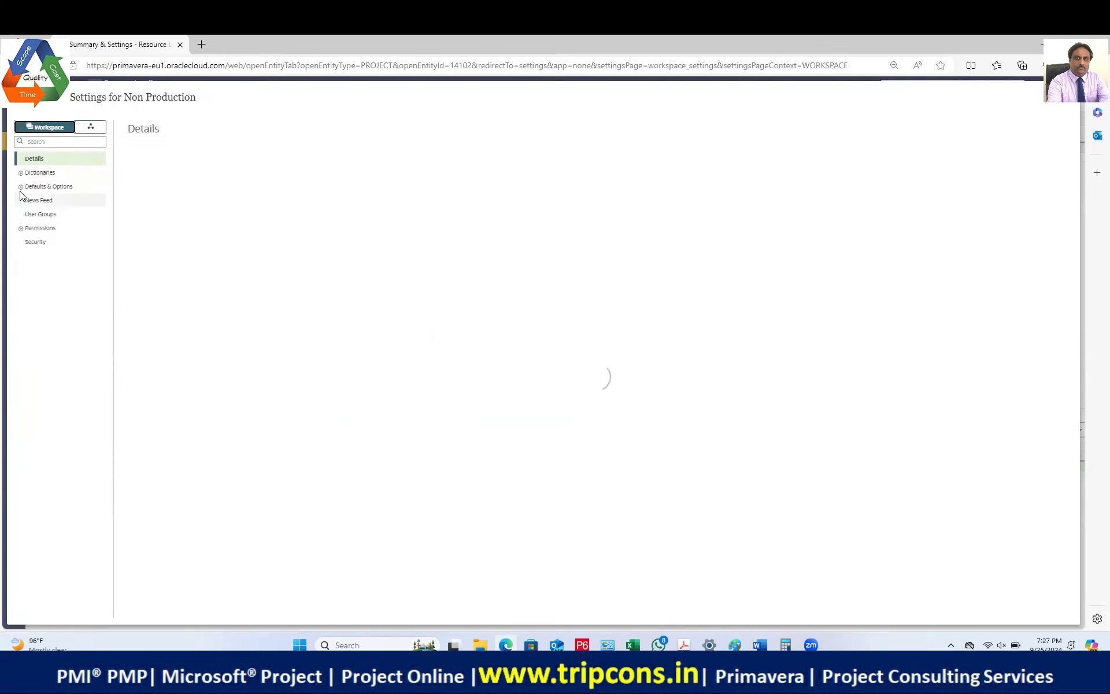
click(22, 173)
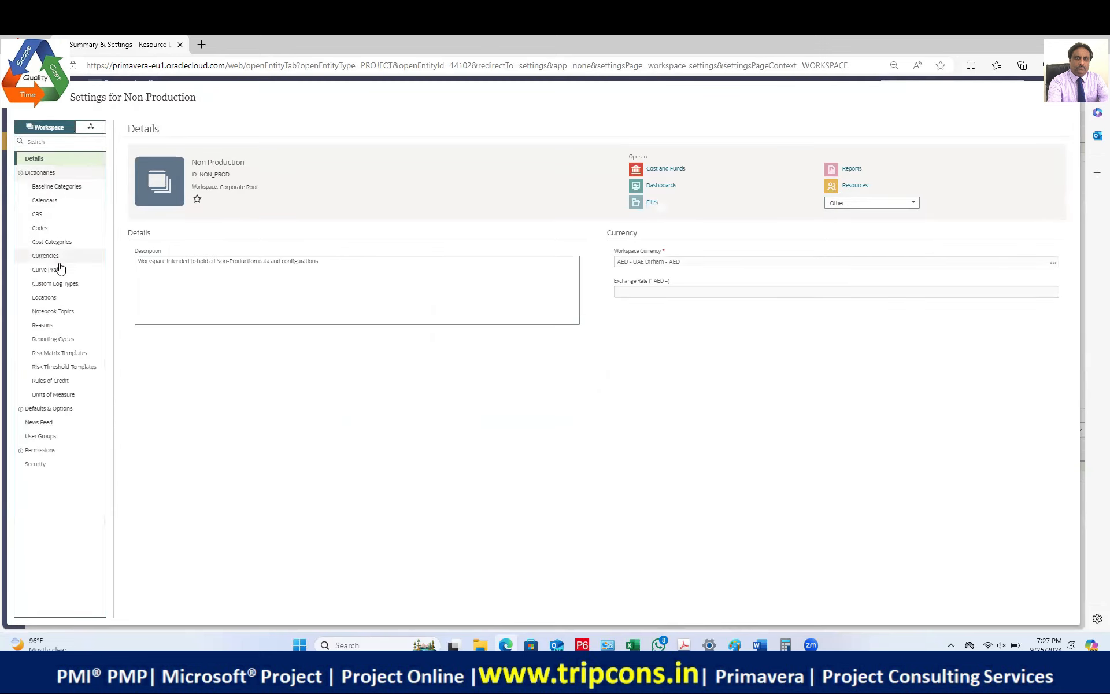
click(21, 172)
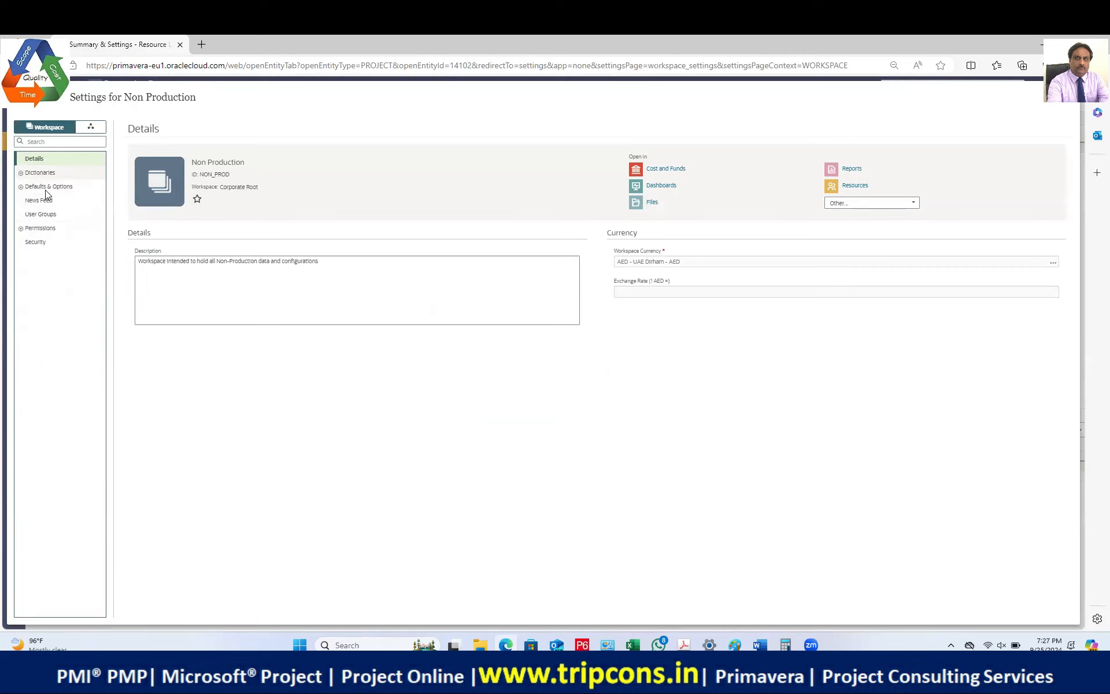
click(91, 127)
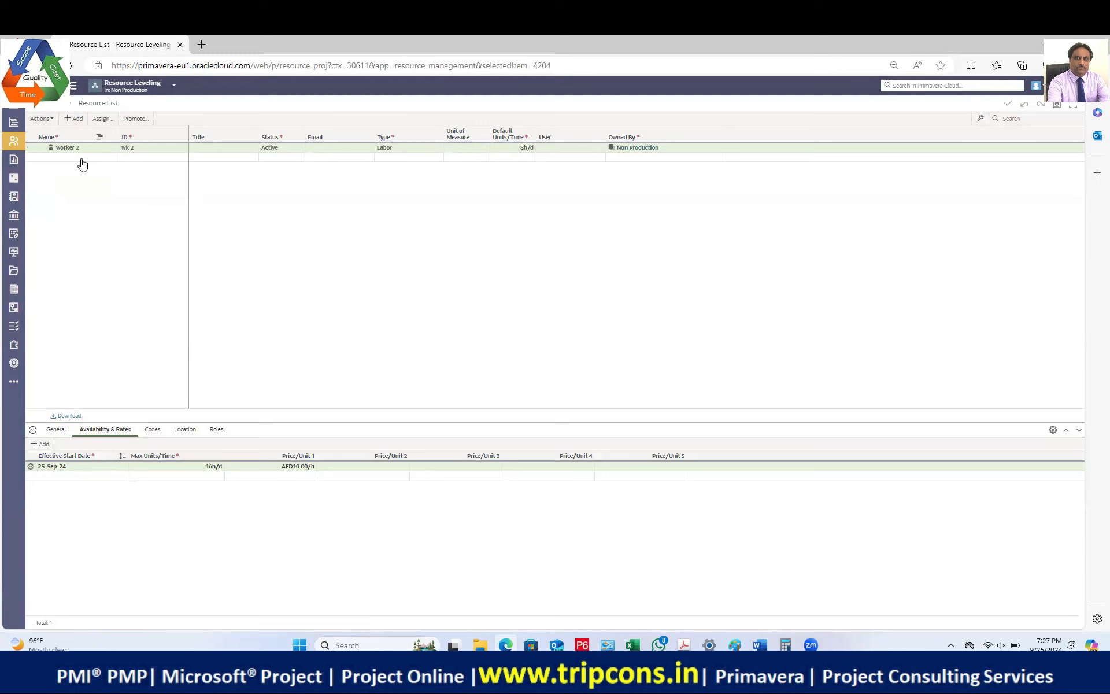
Step: Switch to the Non Production workspace and select resource rows starting at E&C Resources
click(170, 91)
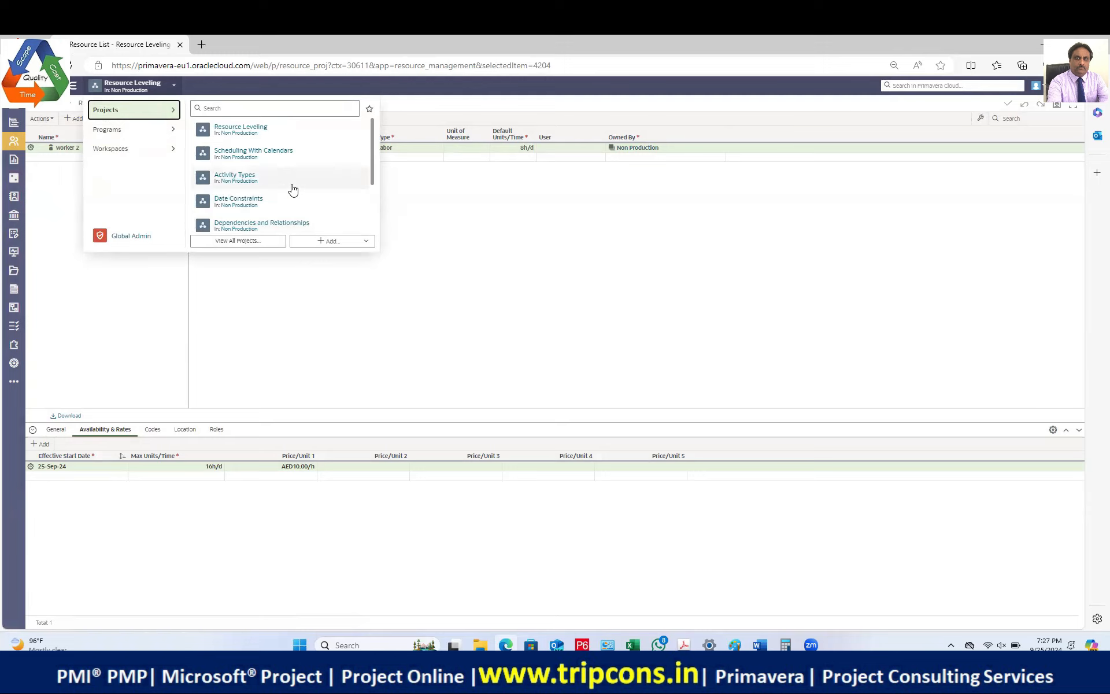
click(167, 150)
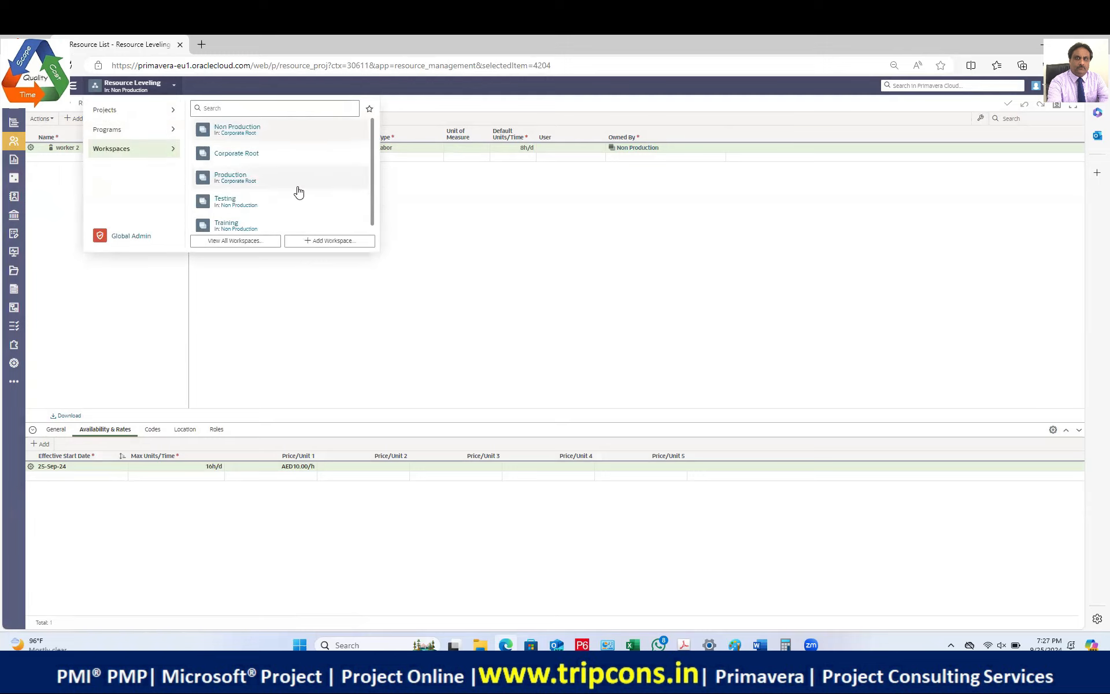
click(242, 130)
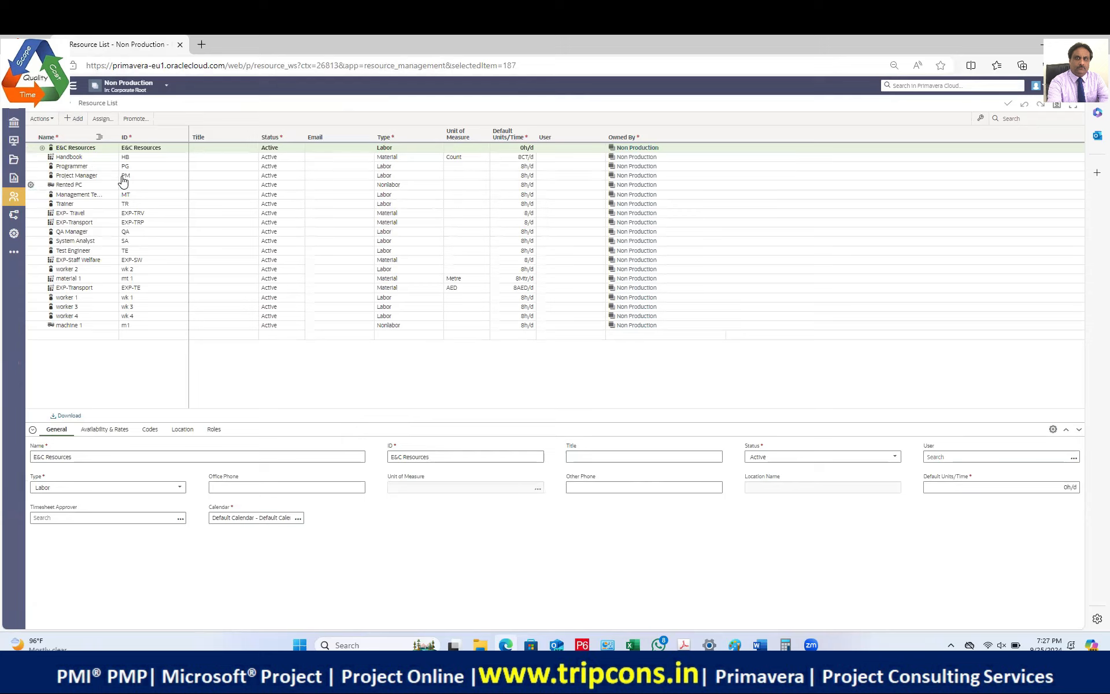
click(99, 153)
key(shift+Down)
key(shift+Down)
key(shift+Down)
key(shift+Down)
key(shift+Down)
key(shift+Down)
key(shift+Down)
key(shift+Down)
key(shift+Down)
key(shift+Down)
key(shift+Down)
key(shift+Down)
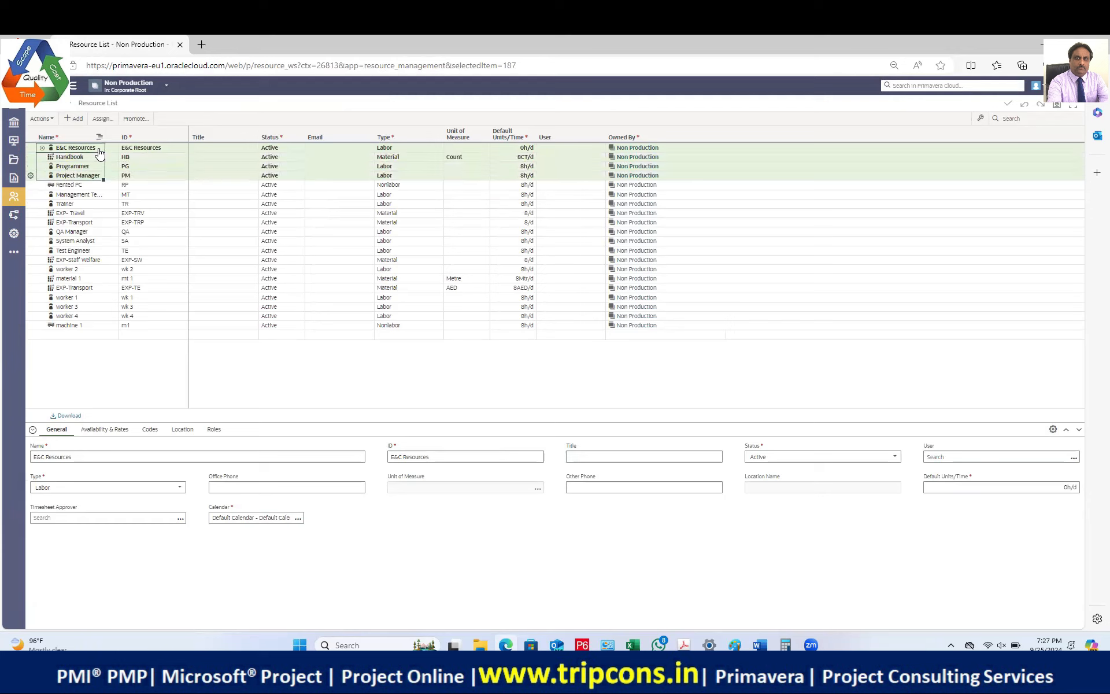
key(shift+Down)
key(shift+Down)
key(shift+Down)
key(shift+Down)
key(shift+Down)
key(shift+Down)
key(shift+Down)
key(shift+Down)
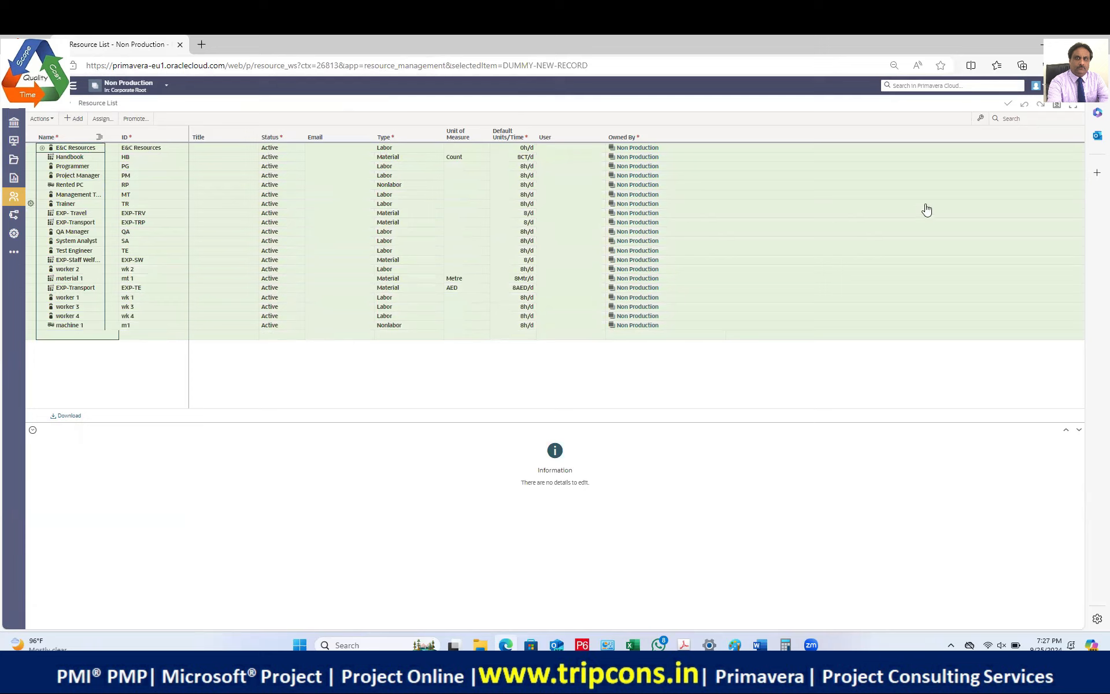
right_click(84, 195)
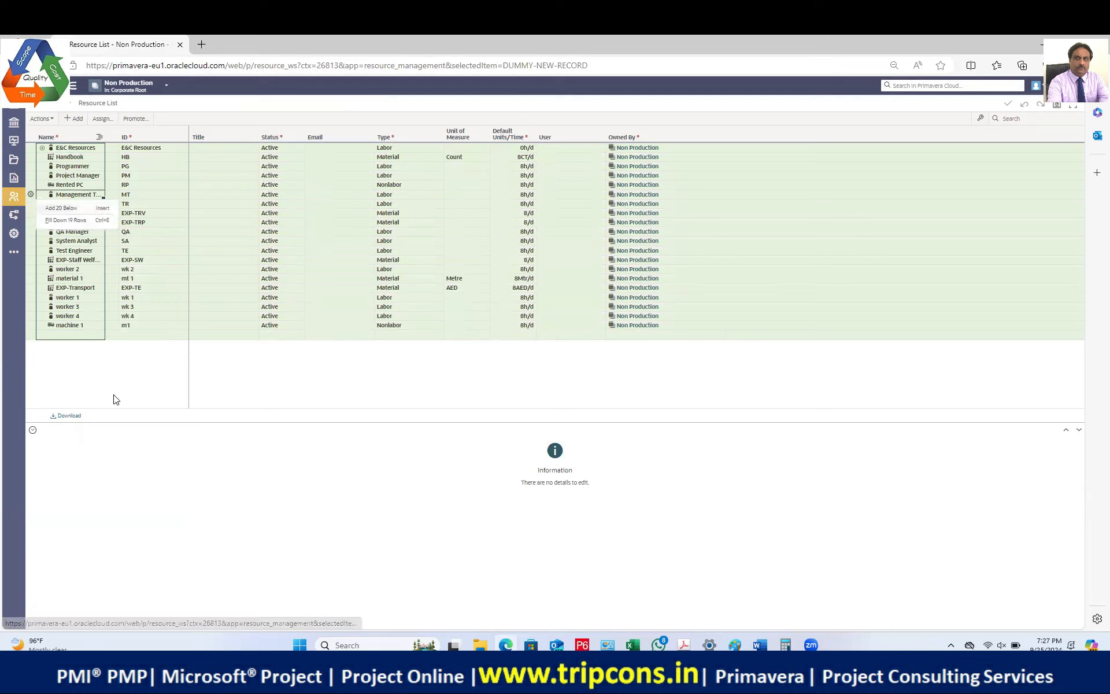
click(121, 364)
click(79, 148)
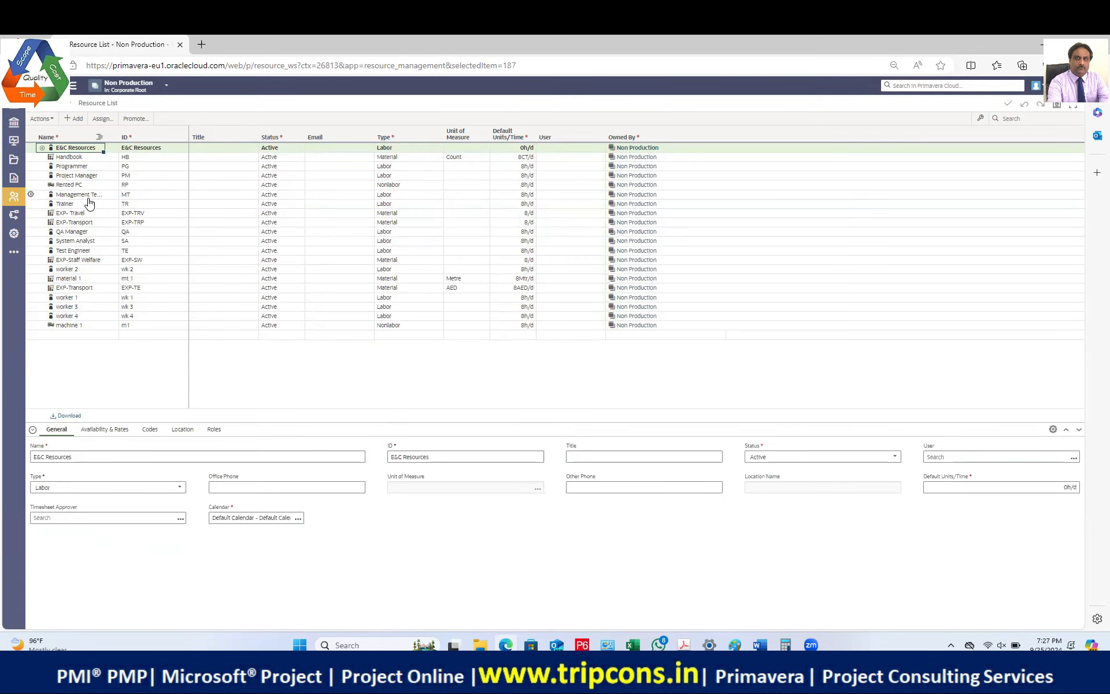
click(31, 148)
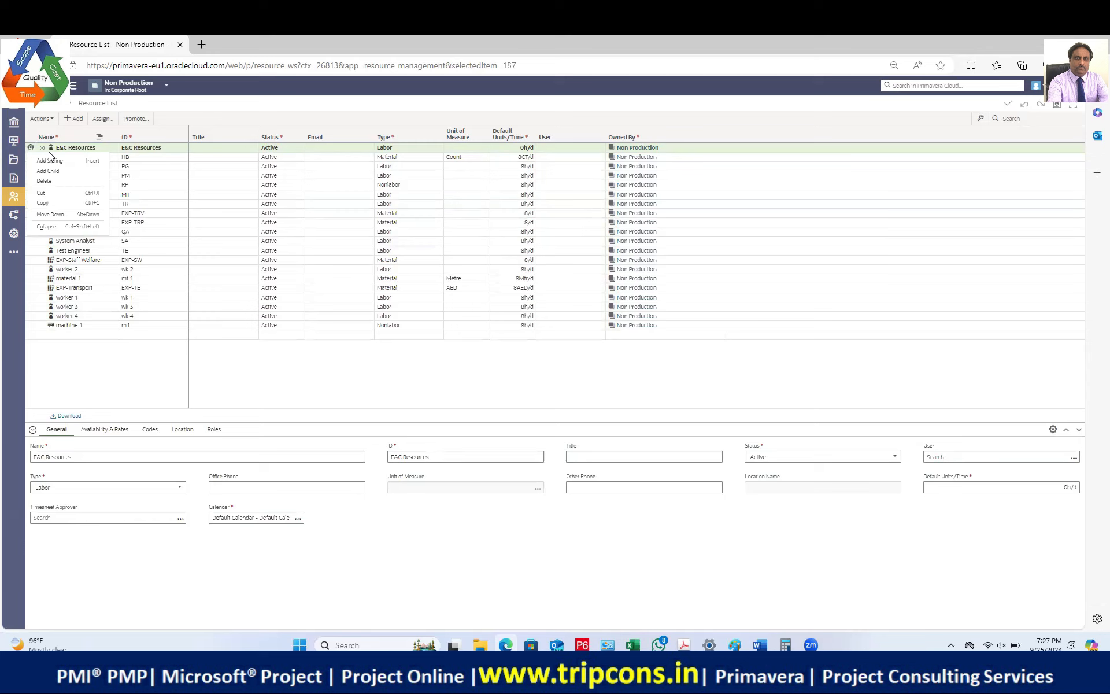
click(162, 185)
Step: Delete E&C Resources through Programmer, then Project Manager through Trainer
click(105, 148)
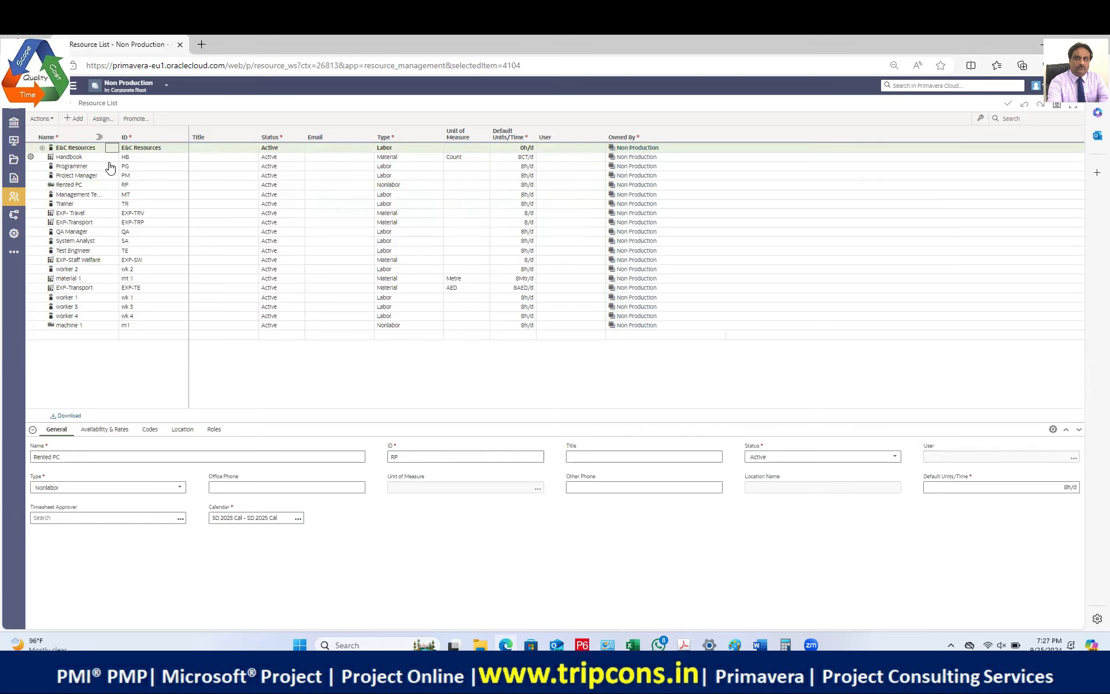
shift+click(109, 168)
right_click(44, 163)
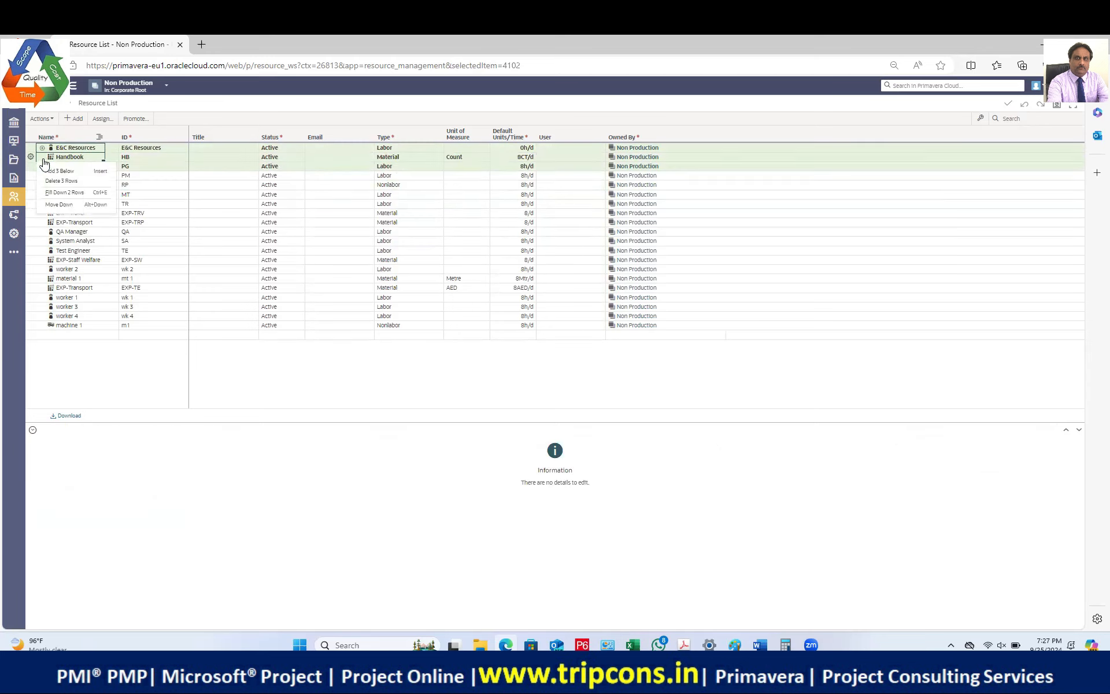
click(62, 181)
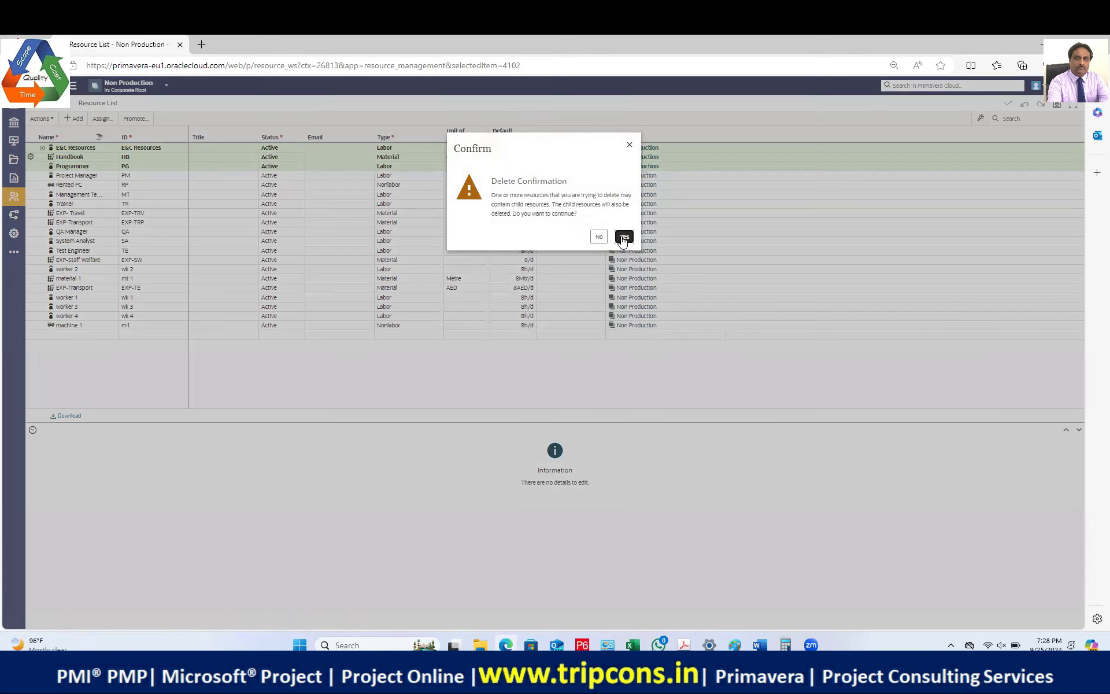
click(623, 237)
shift+click(88, 176)
key(Delete)
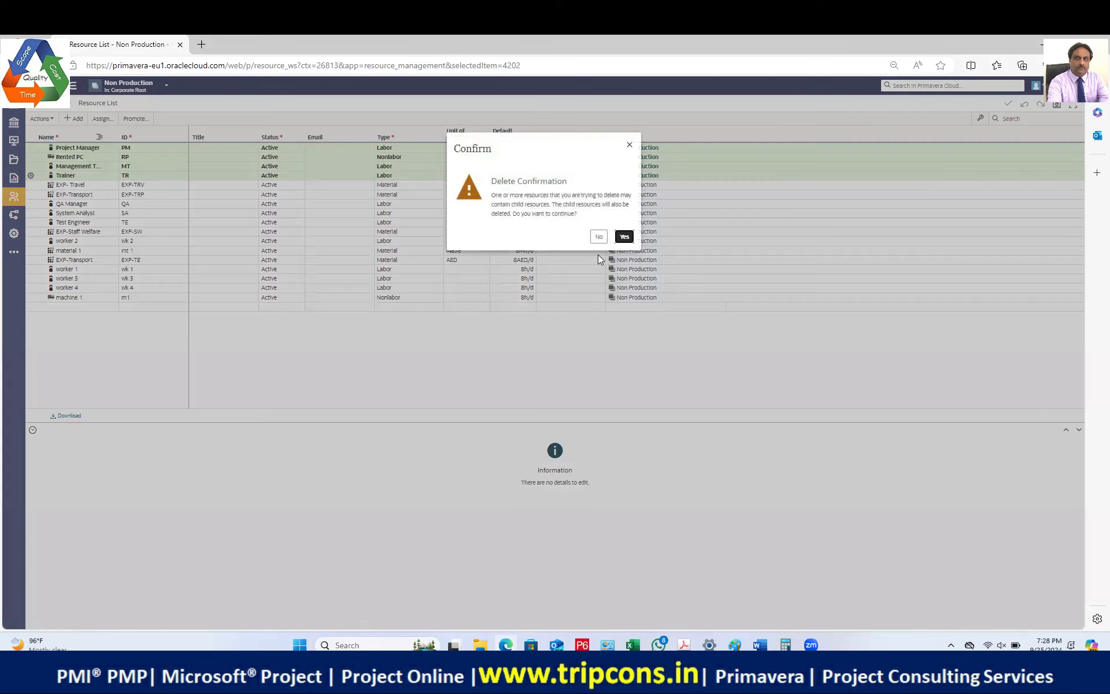
click(623, 237)
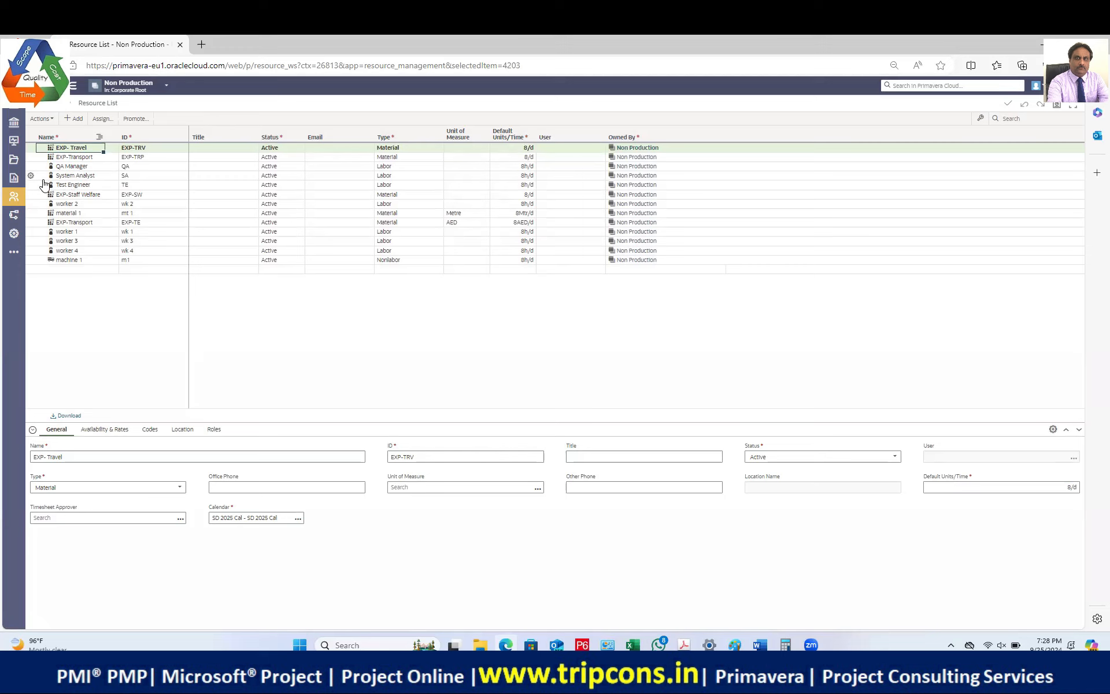
Step: Delete the Test Engineer resource, then EXP- Travel through QA Manager
shift+click(48, 176)
click(30, 184)
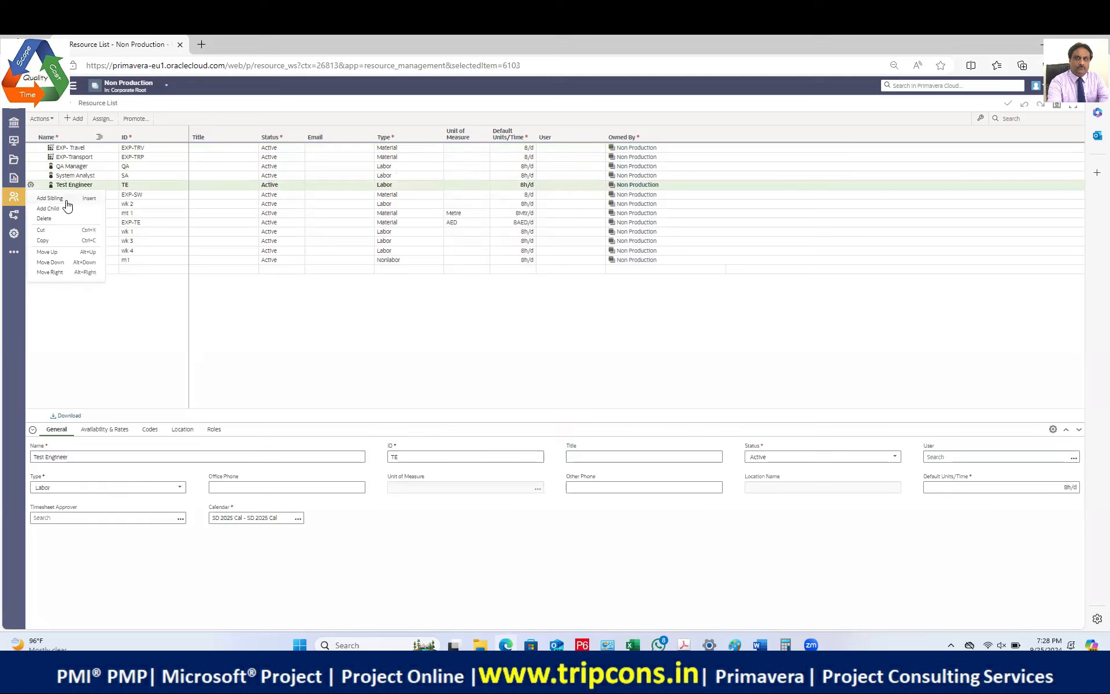
click(50, 218)
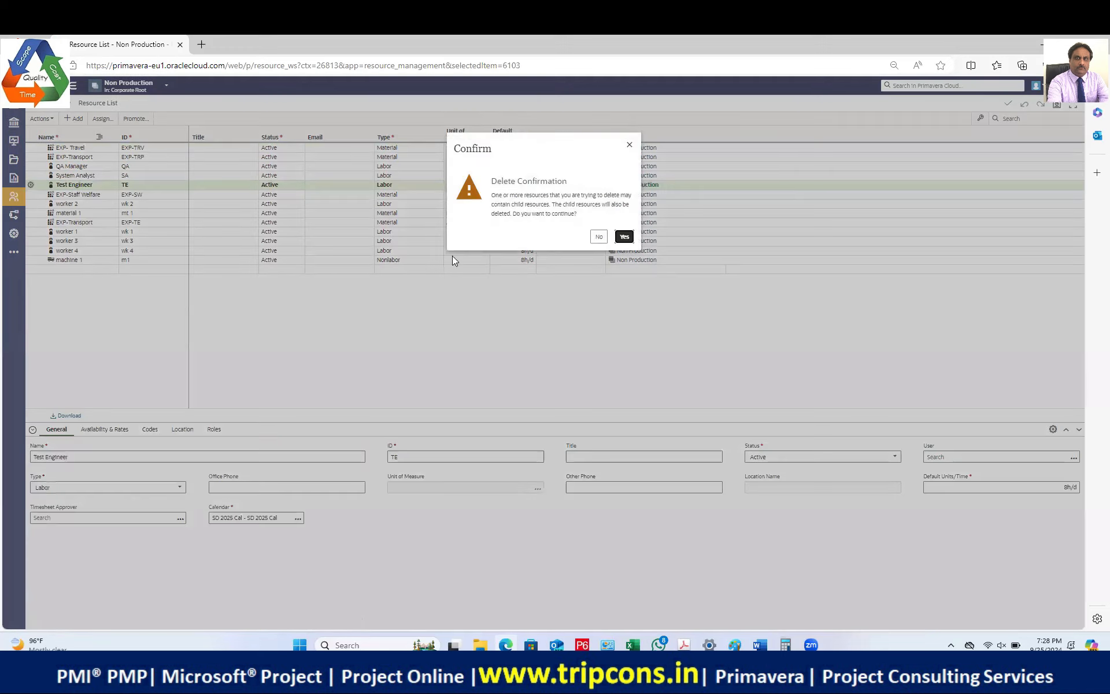
click(624, 237)
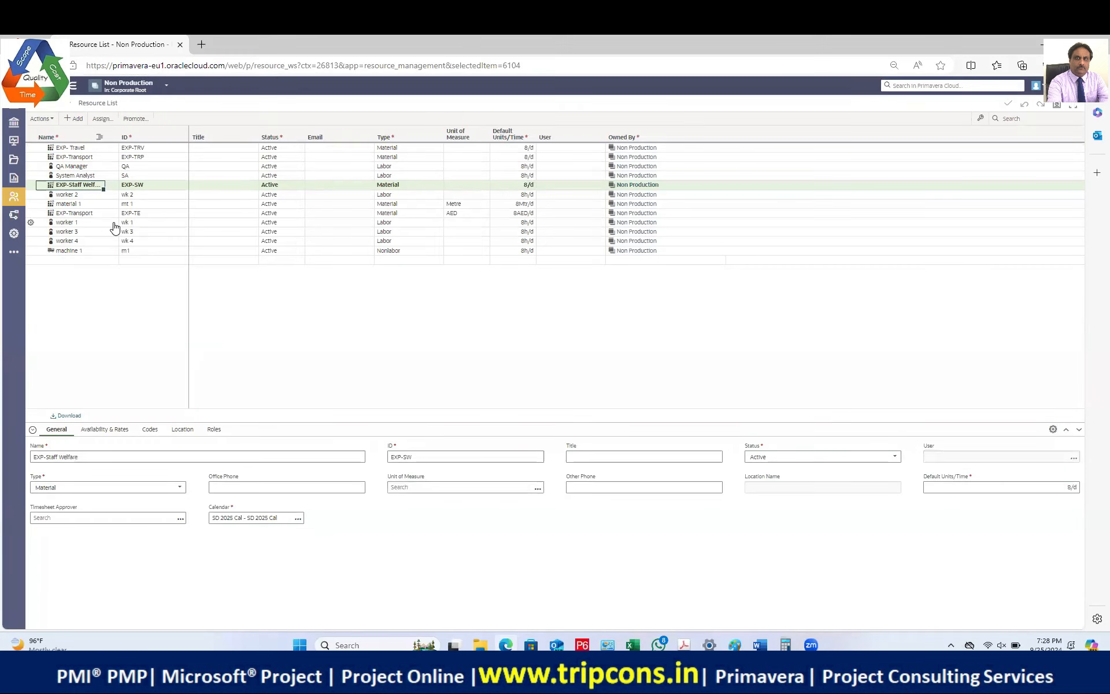
click(72, 149)
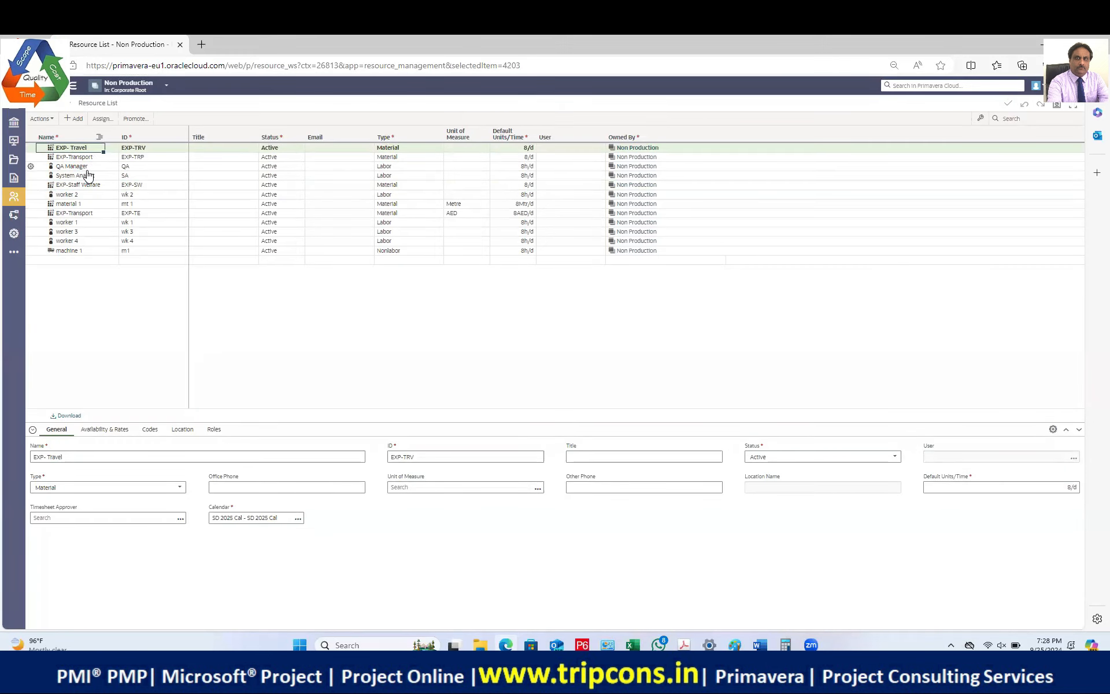
shift+click(88, 167)
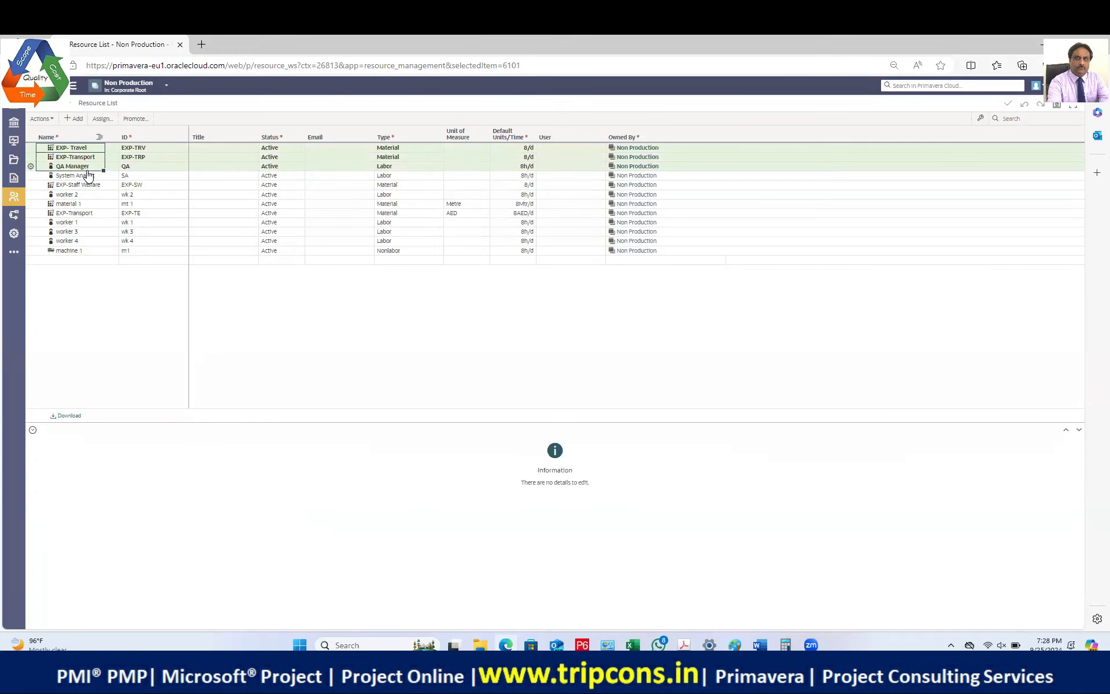
click(30, 166)
click(55, 190)
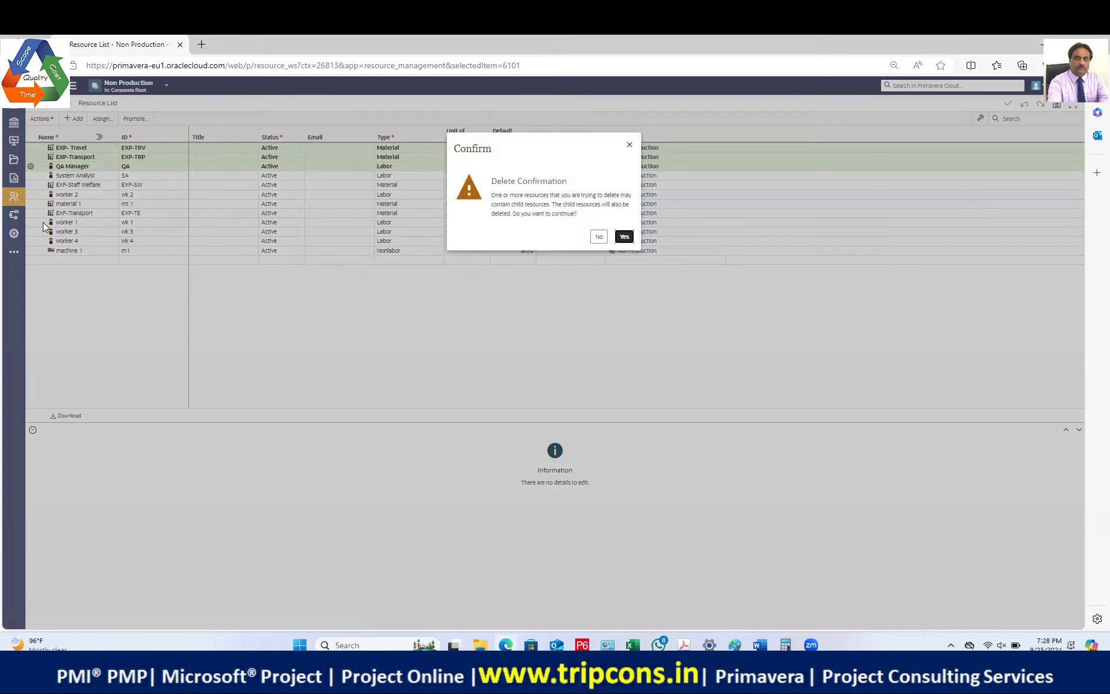
click(623, 236)
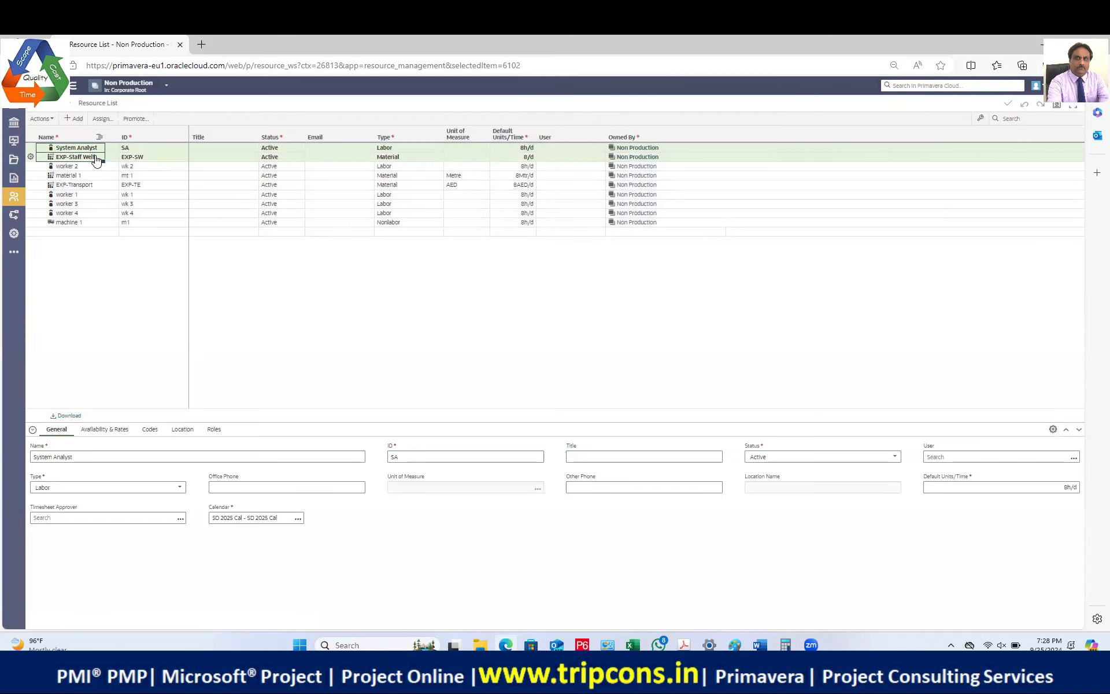
Step: Delete System Analyst and EXP-Staff Welfare, leaving seven resources selected
ctrl+click(93, 157)
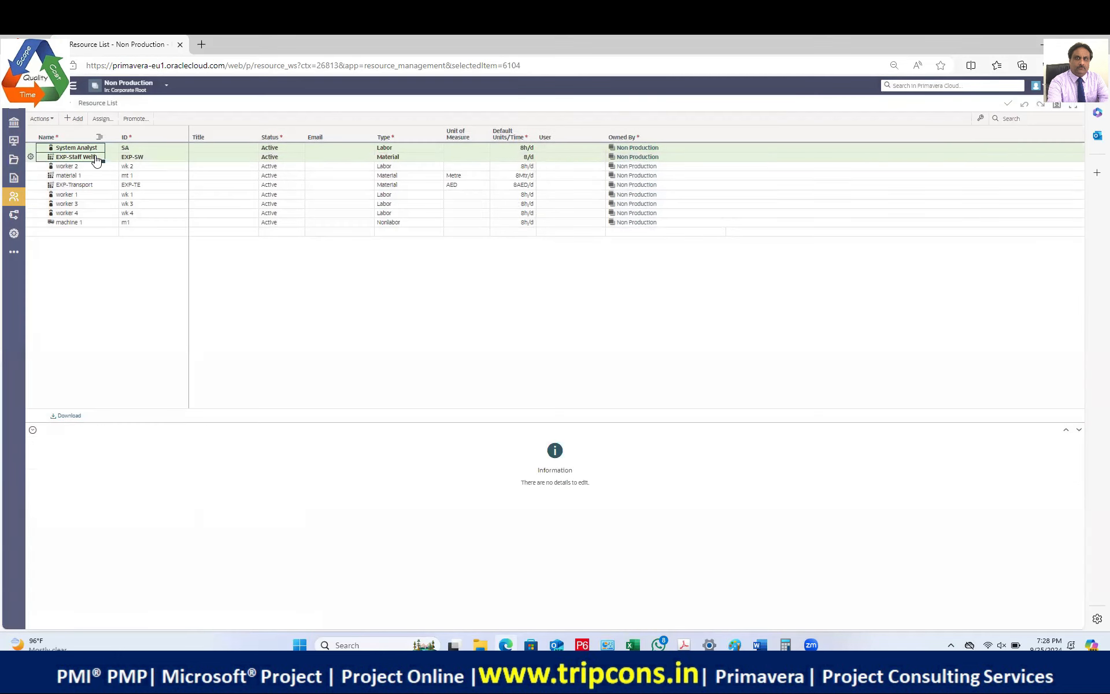
click(31, 157)
click(52, 180)
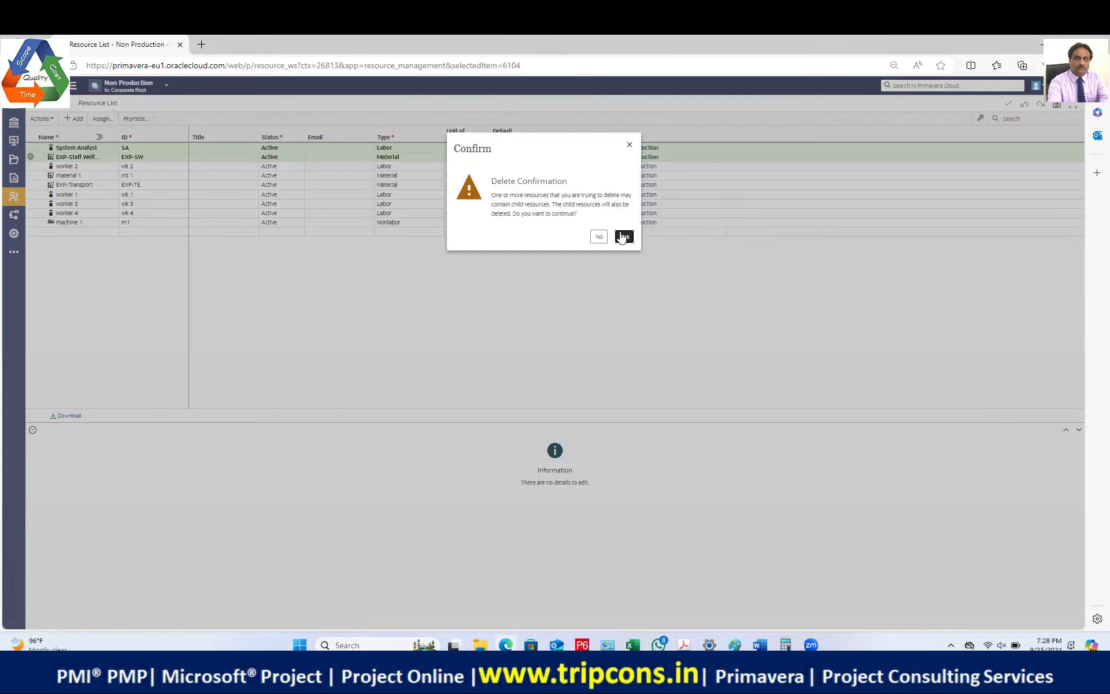
key(Return)
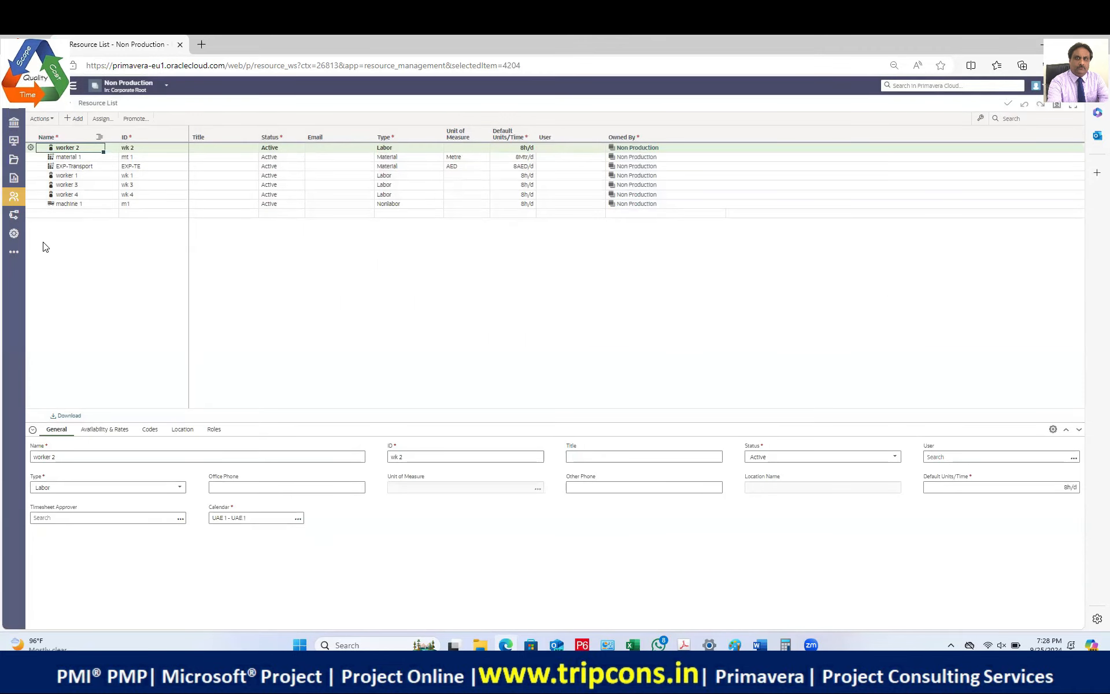
shift+click(79, 205)
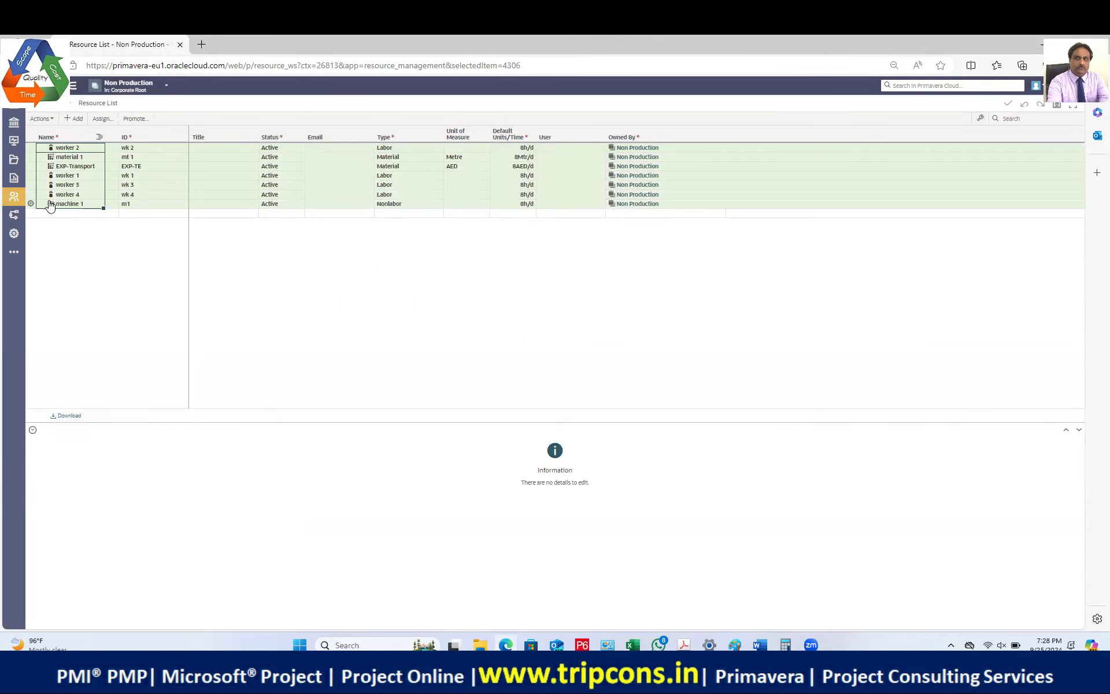
click(30, 203)
click(53, 227)
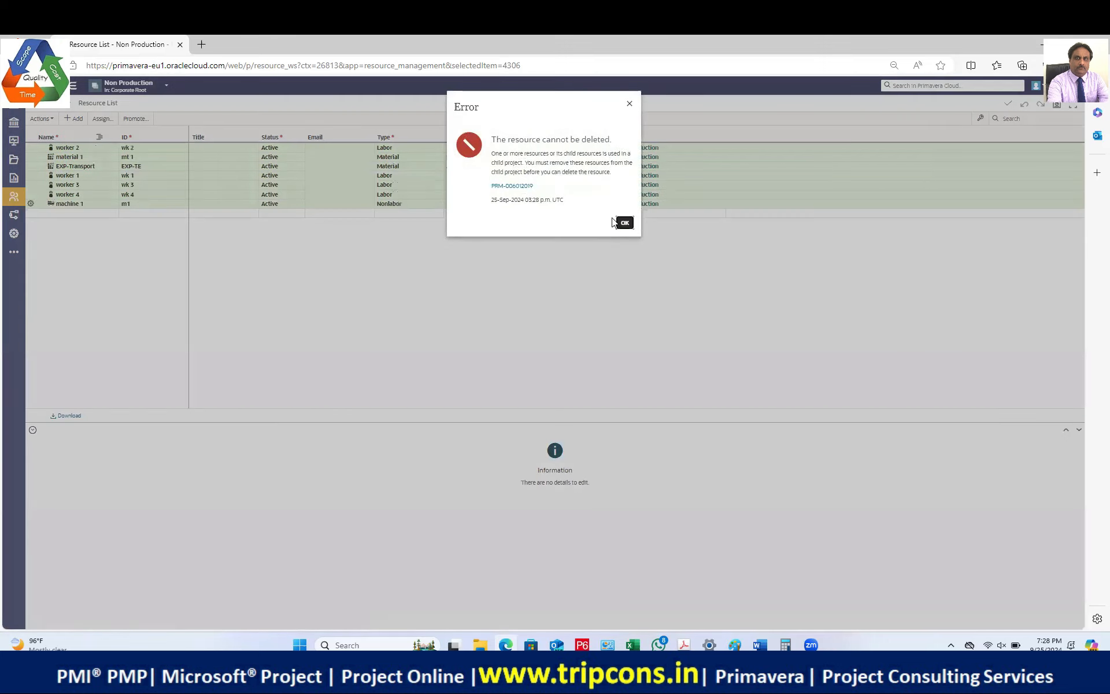
click(614, 222)
shift+click(84, 195)
click(31, 195)
click(52, 217)
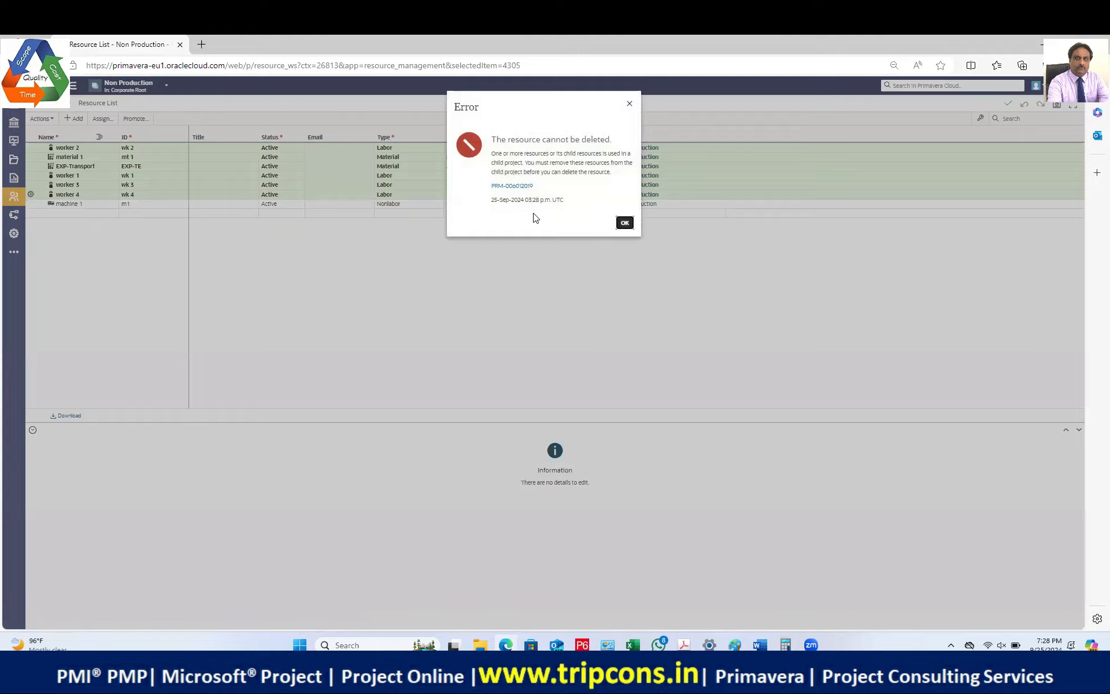
click(624, 223)
click(81, 158)
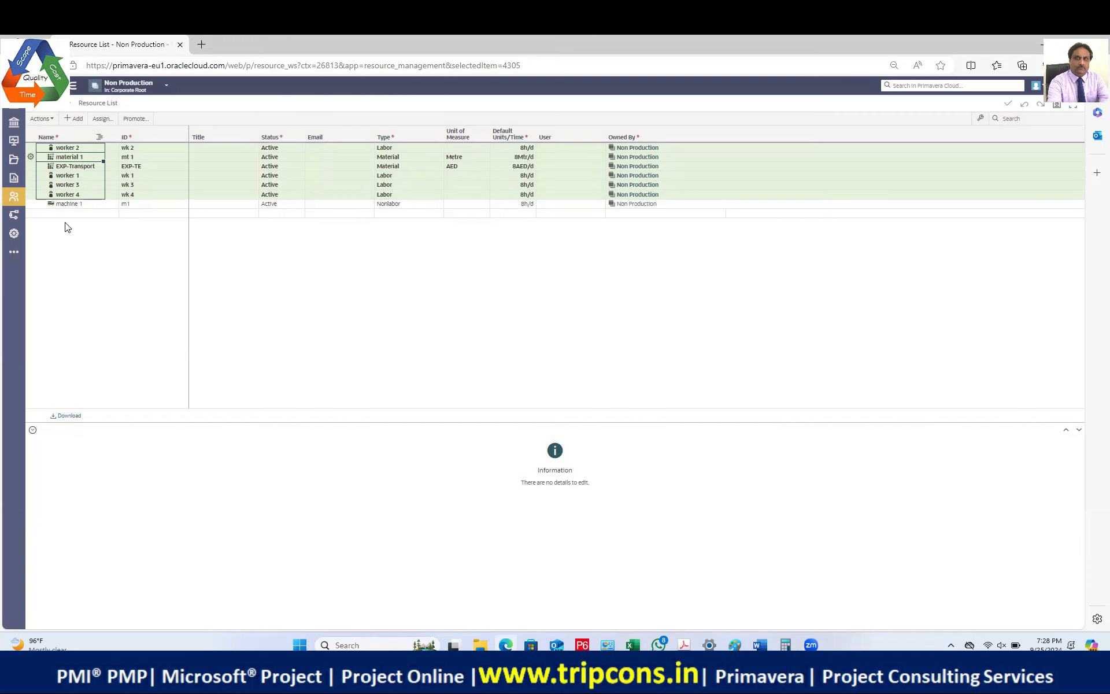
click(87, 214)
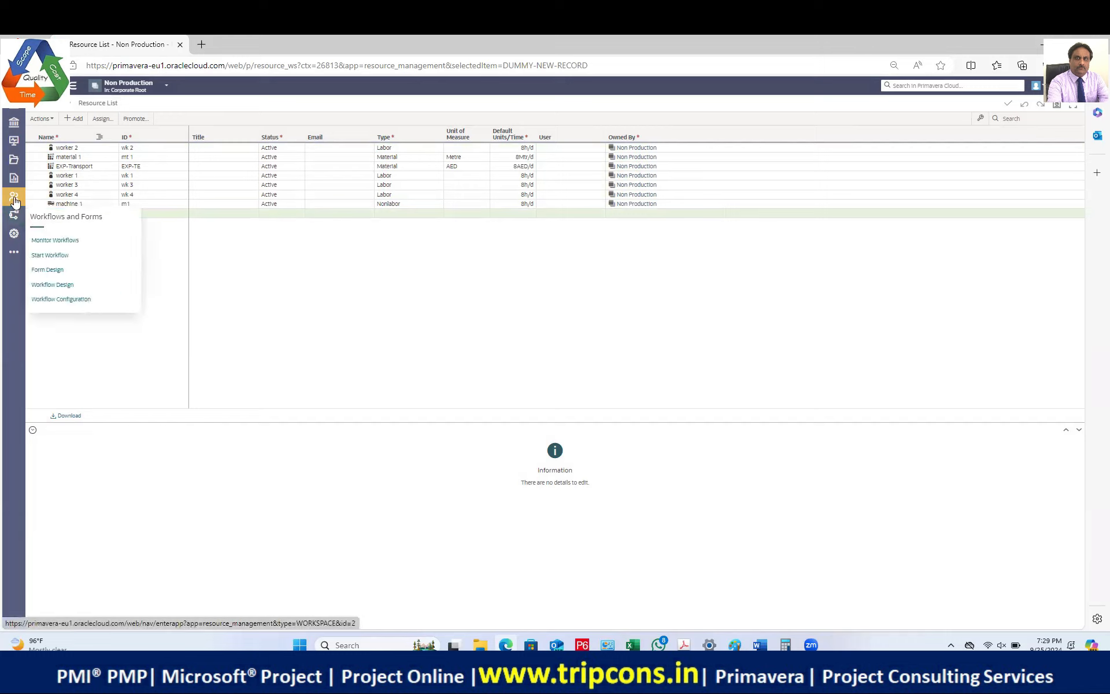
Step: Open the Calendars dictionary under Dictionaries in the Non Production workspace settings
click(13, 232)
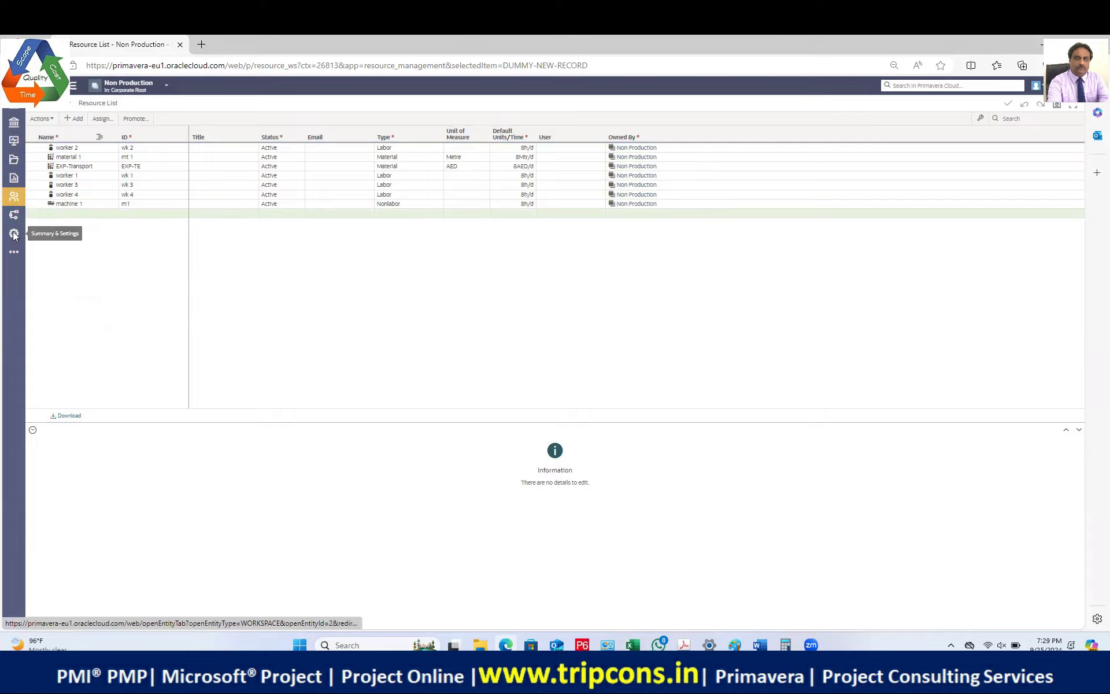
click(21, 158)
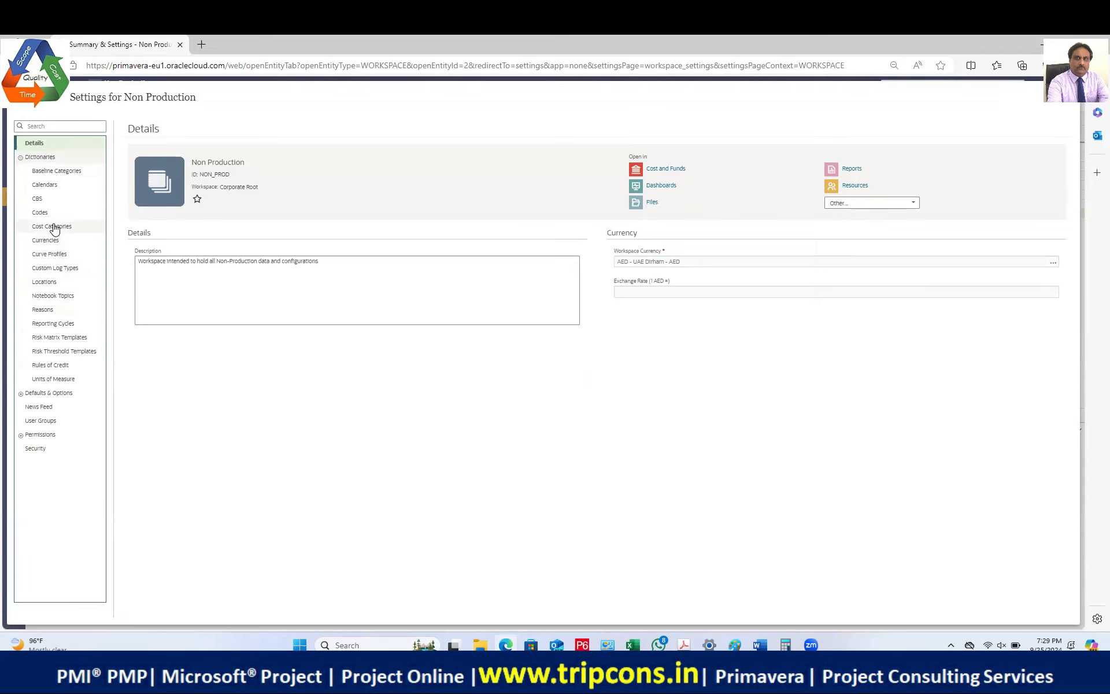
click(51, 172)
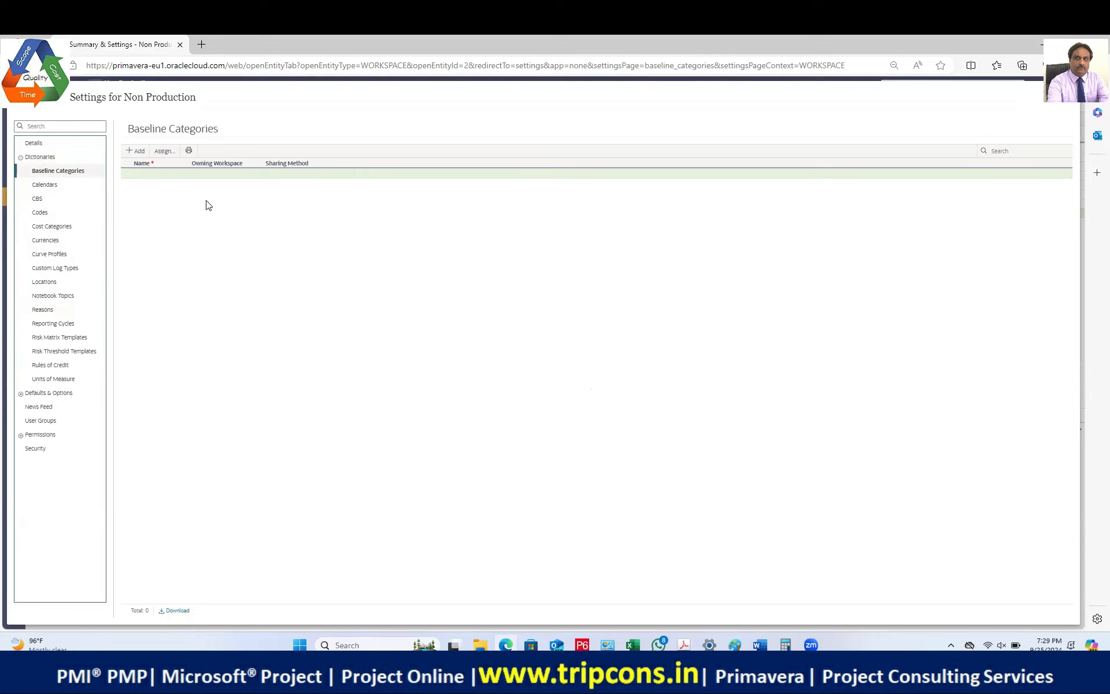
click(46, 185)
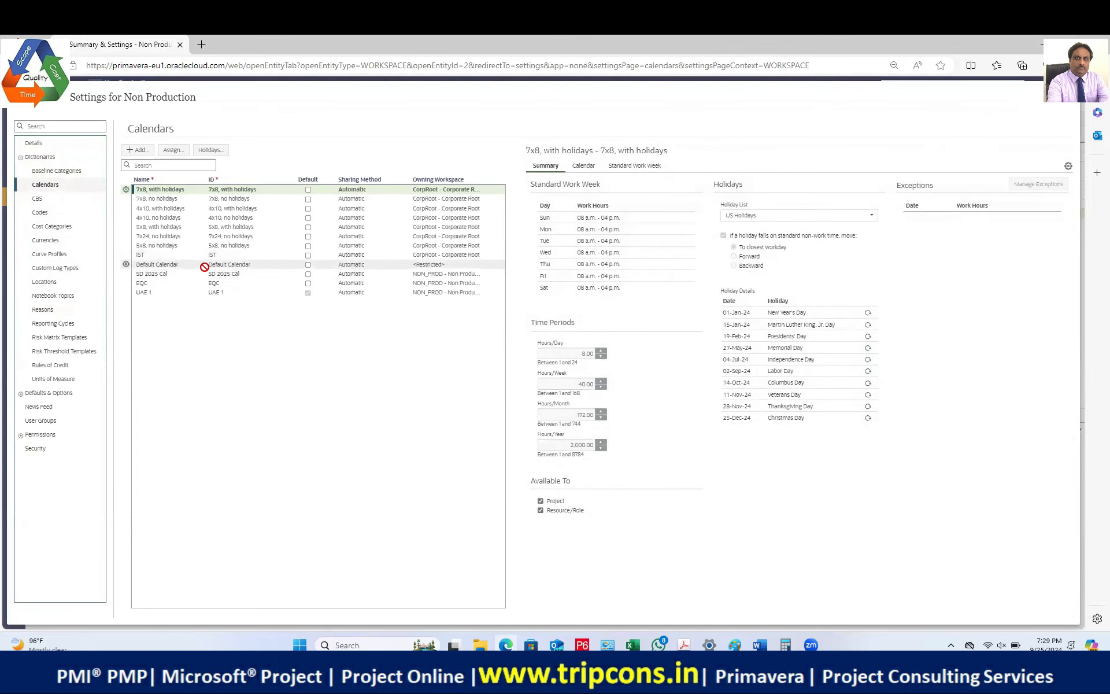
Step: Select SD 2025 Cal and delete it from its row menu, confirming Yes
click(173, 275)
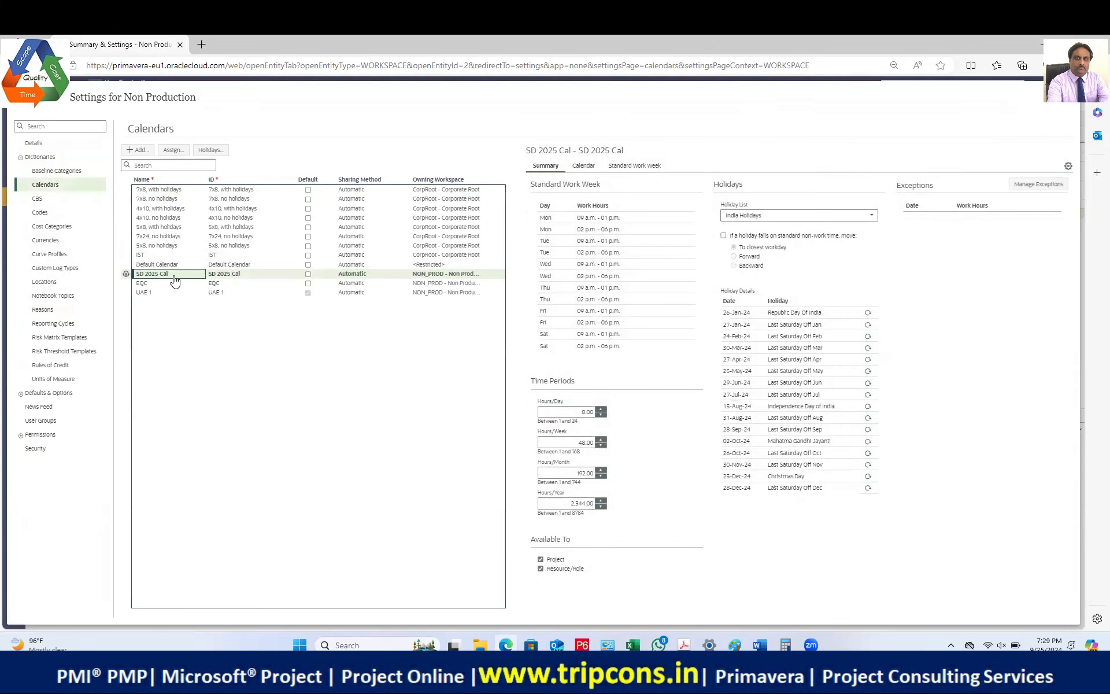
click(128, 274)
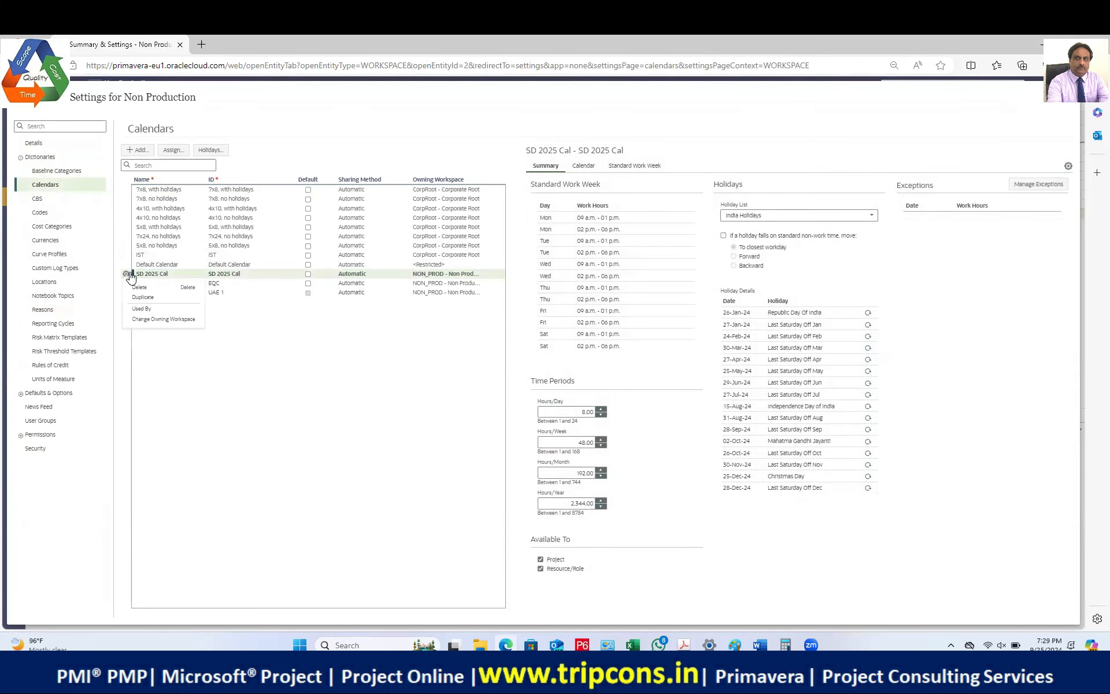
click(141, 287)
click(678, 257)
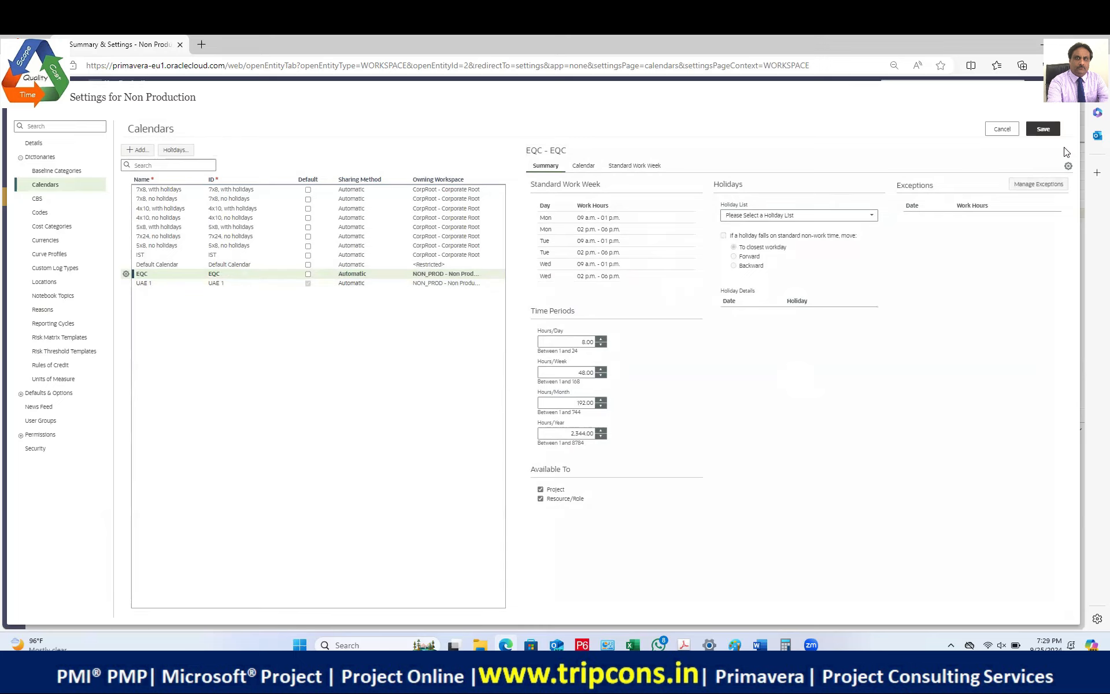
Step: Try saving the deletion twice, dismissing the 'Unable to Save Changes' error each time
click(1042, 128)
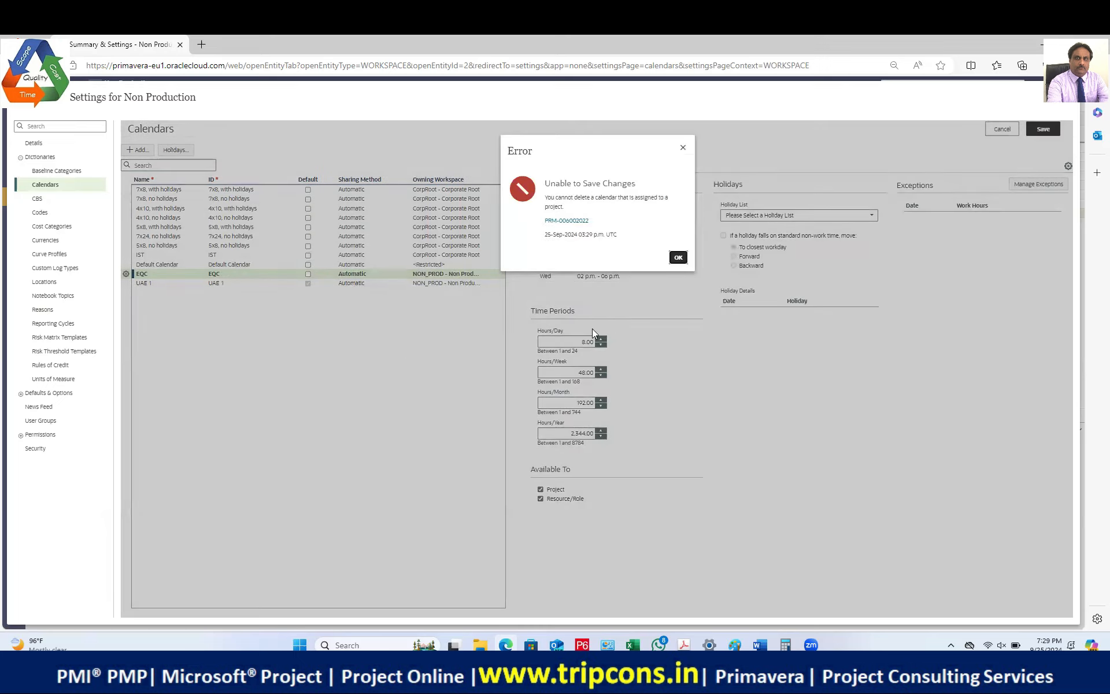
click(679, 258)
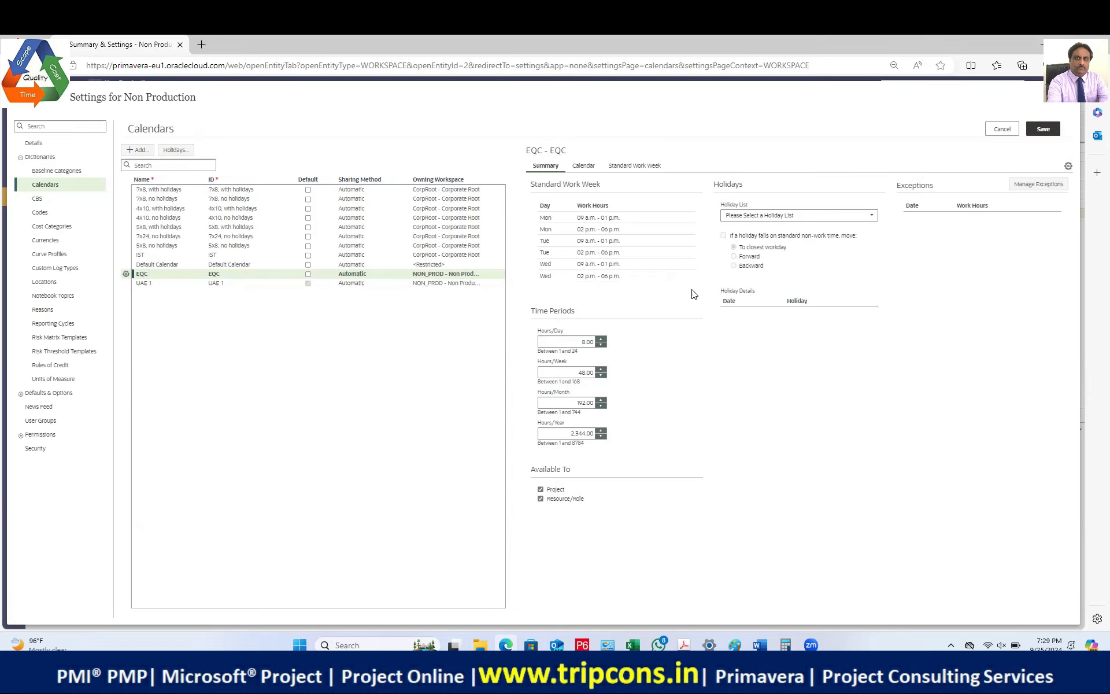
click(1043, 128)
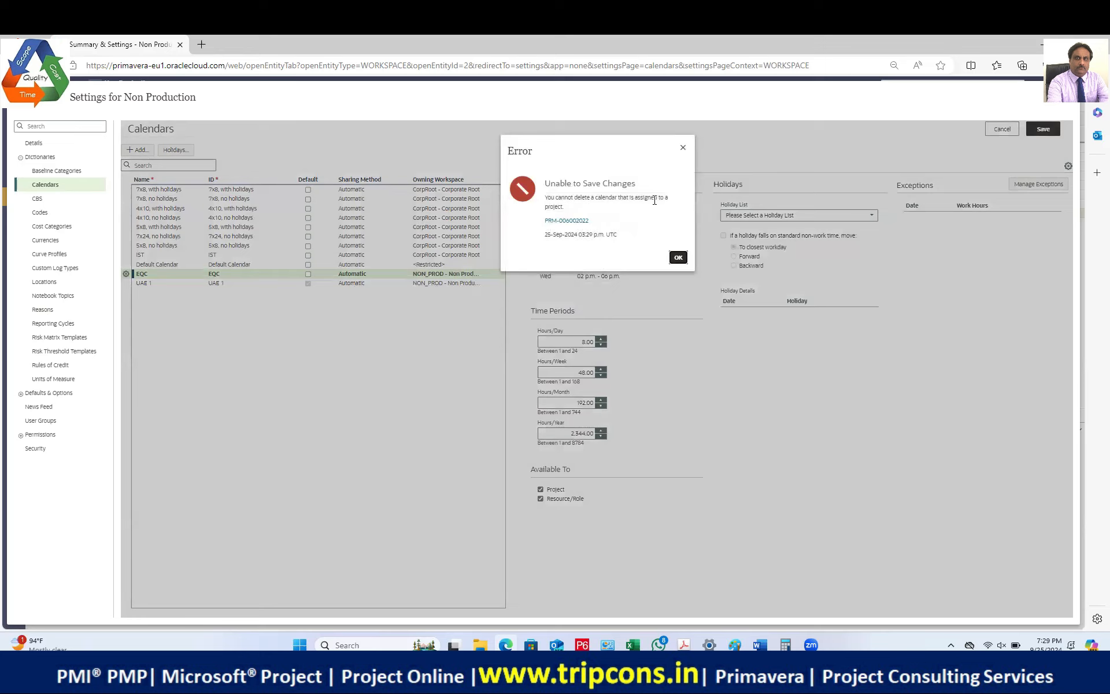
click(678, 258)
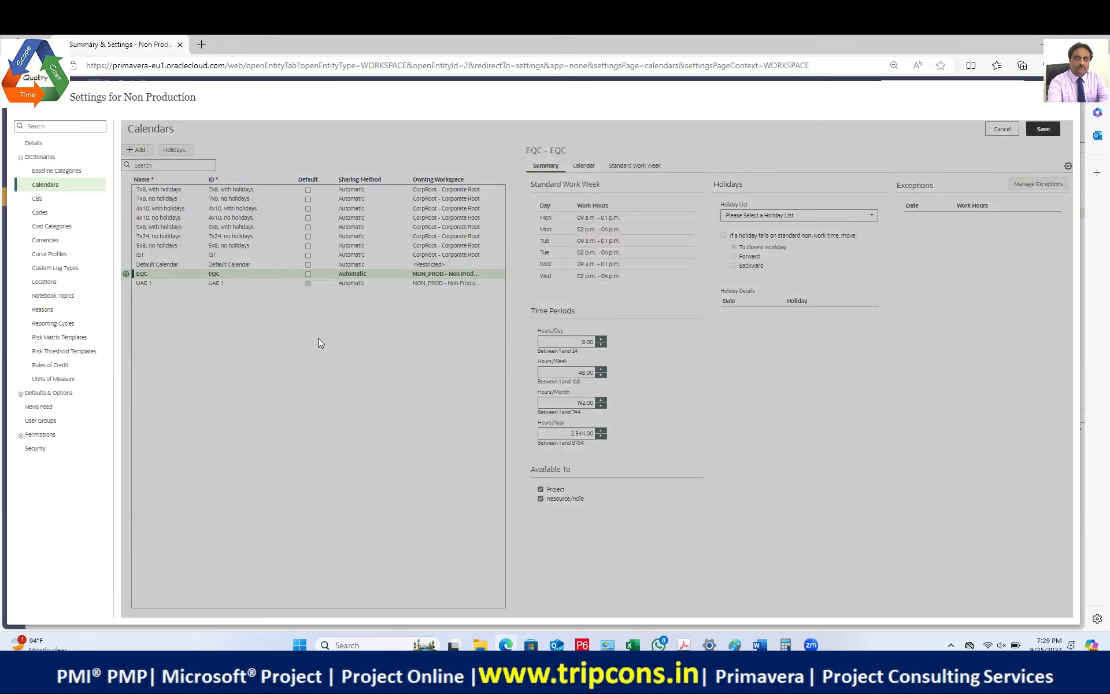
click(177, 152)
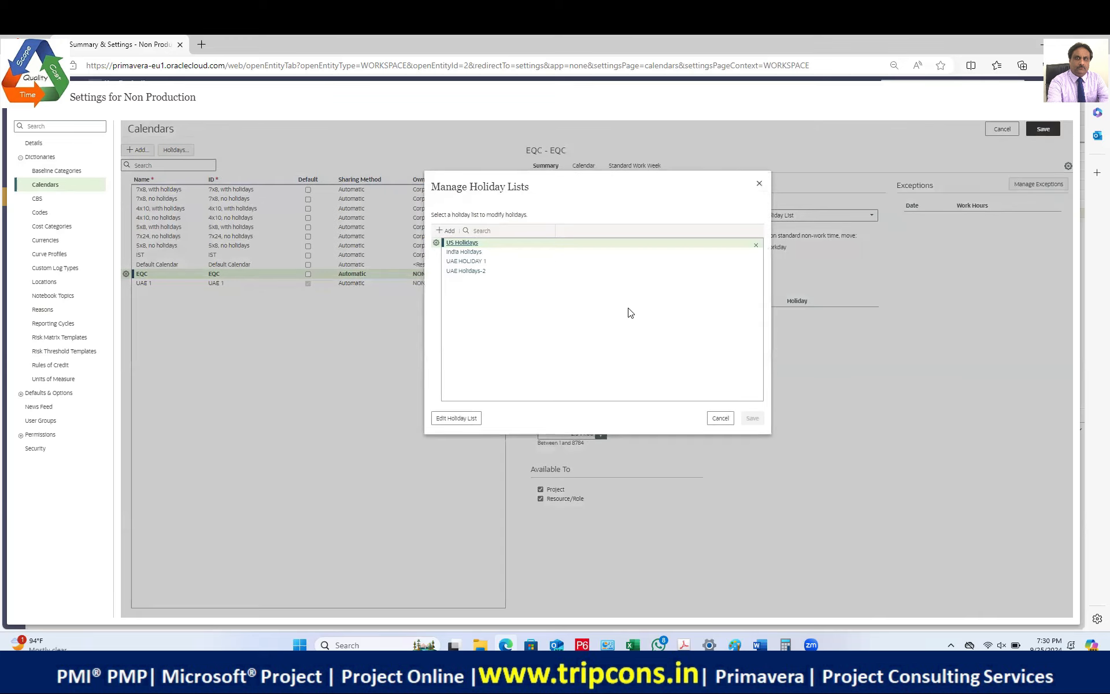
double_click(465, 251)
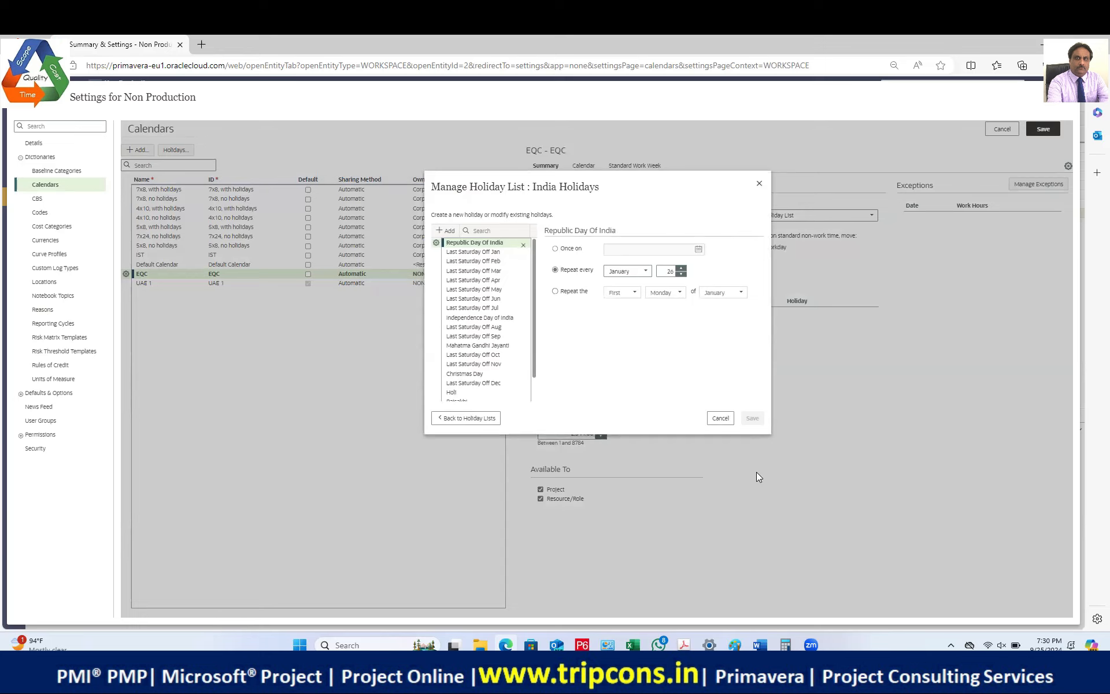
click(760, 185)
click(175, 150)
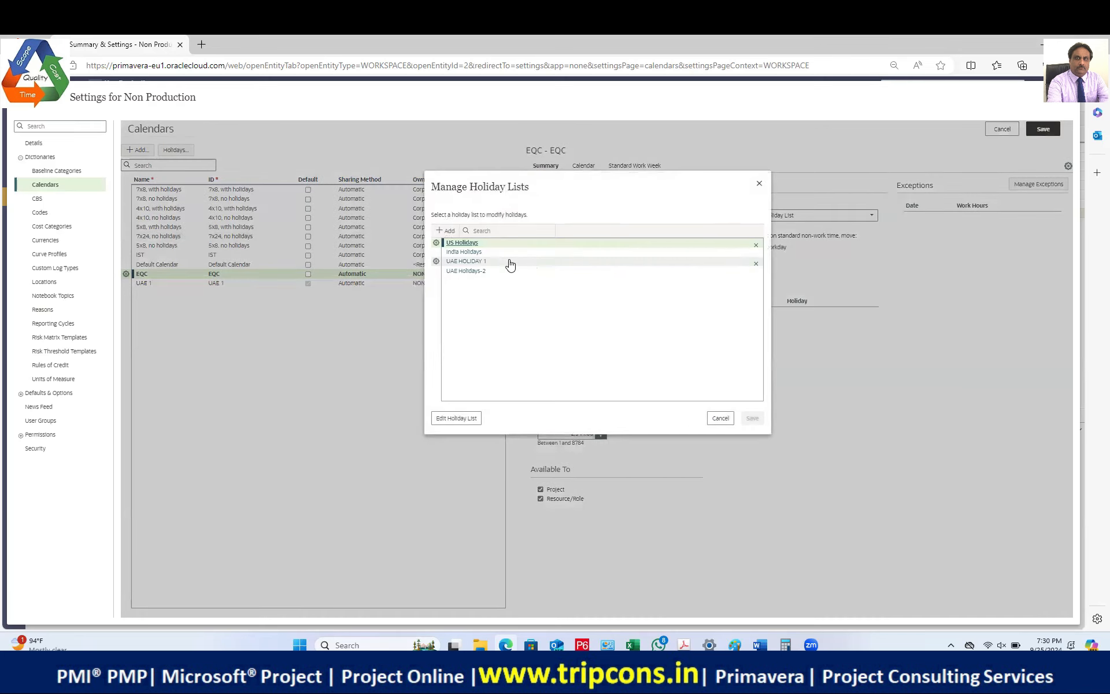
click(436, 253)
click(449, 285)
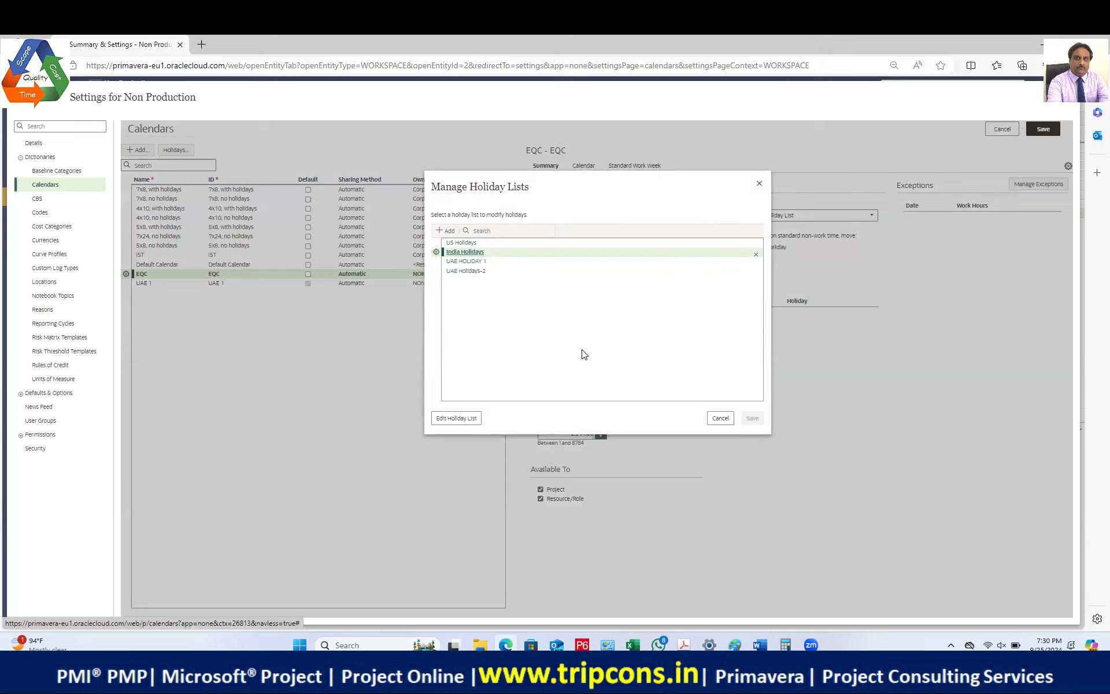
click(677, 271)
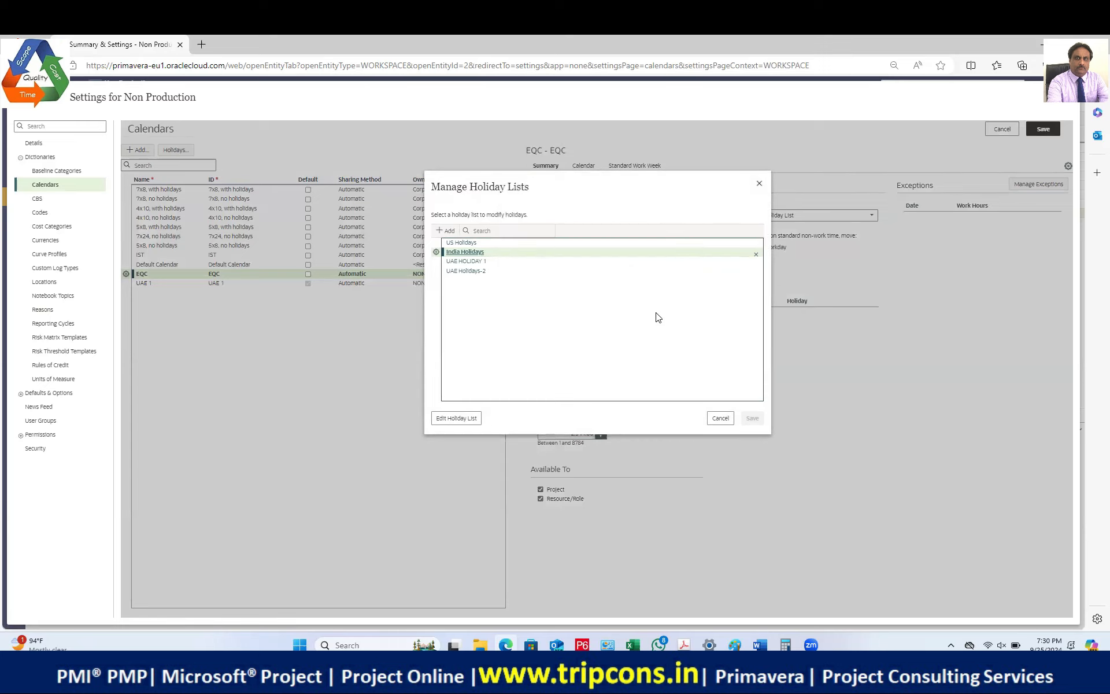
click(436, 253)
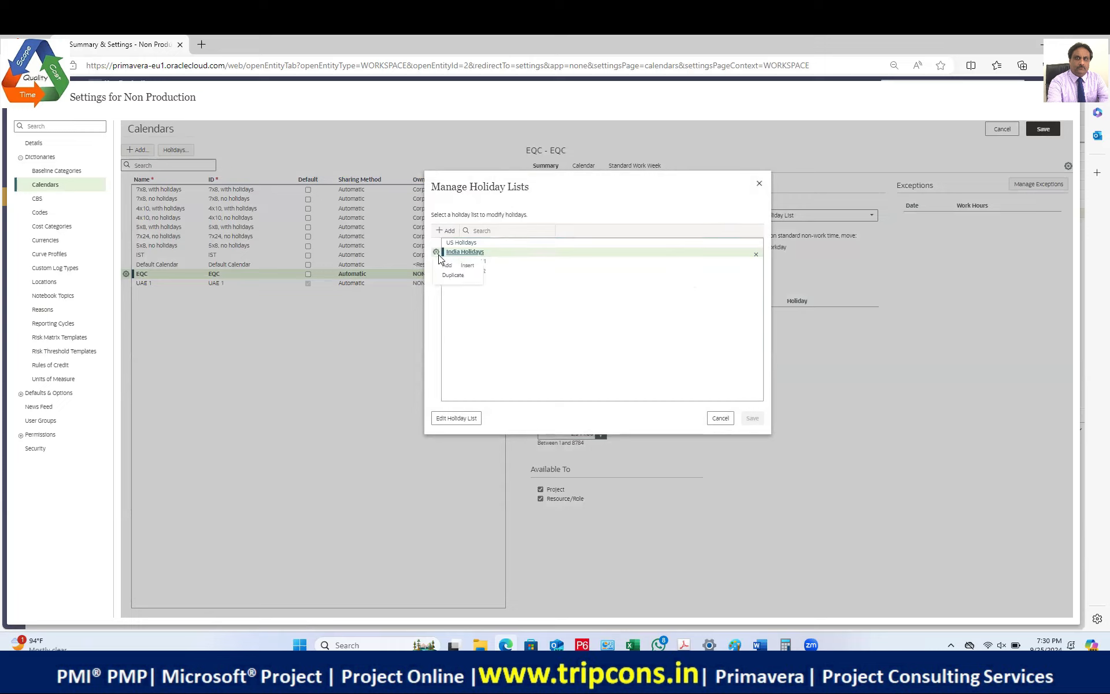
click(454, 274)
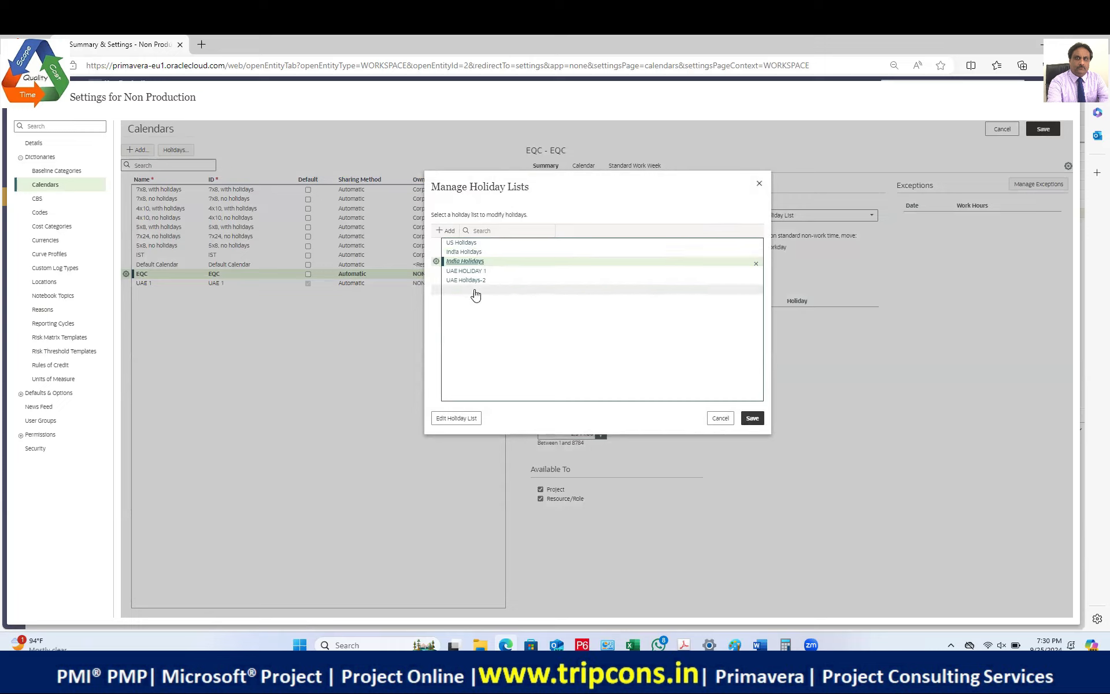
click(436, 254)
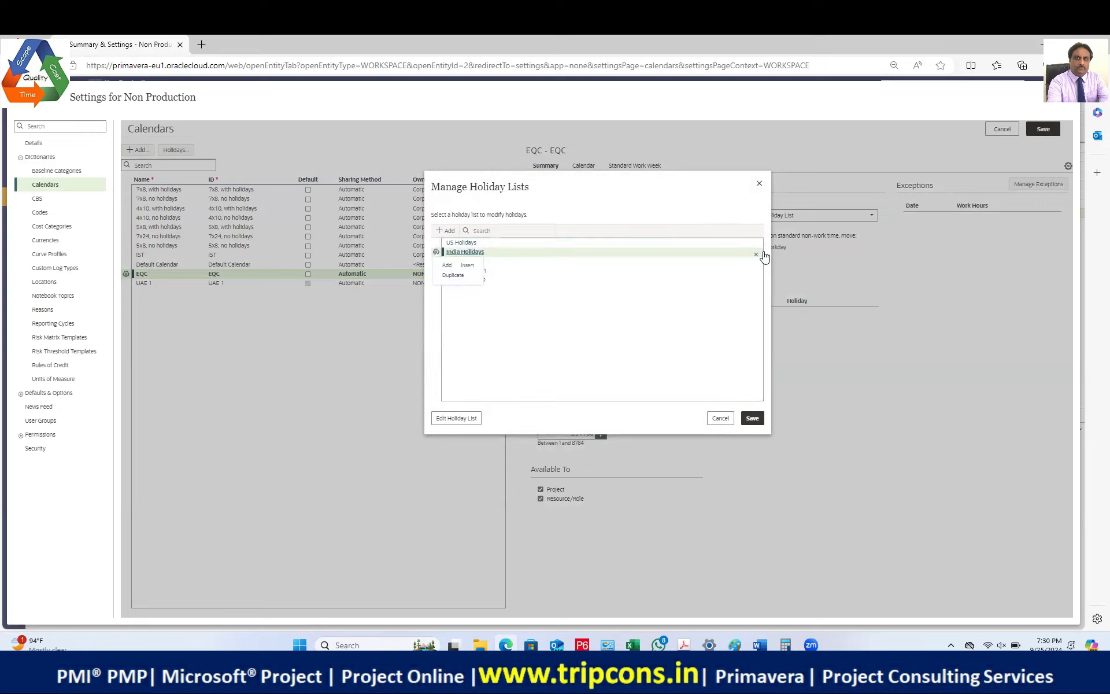
click(448, 275)
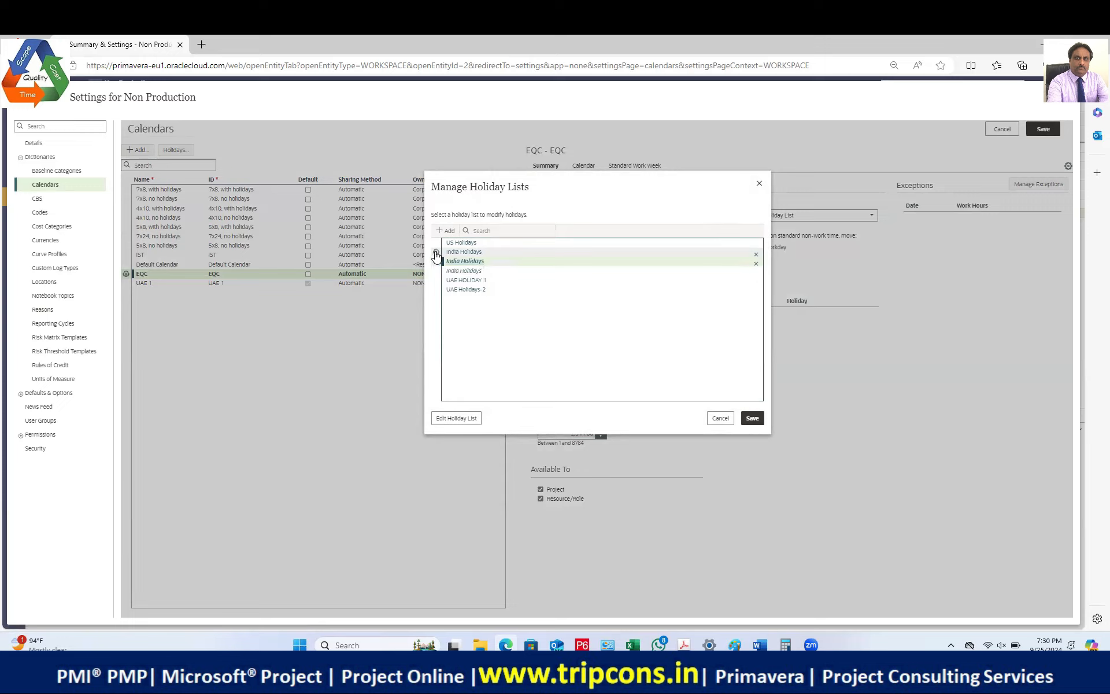
click(436, 255)
click(453, 276)
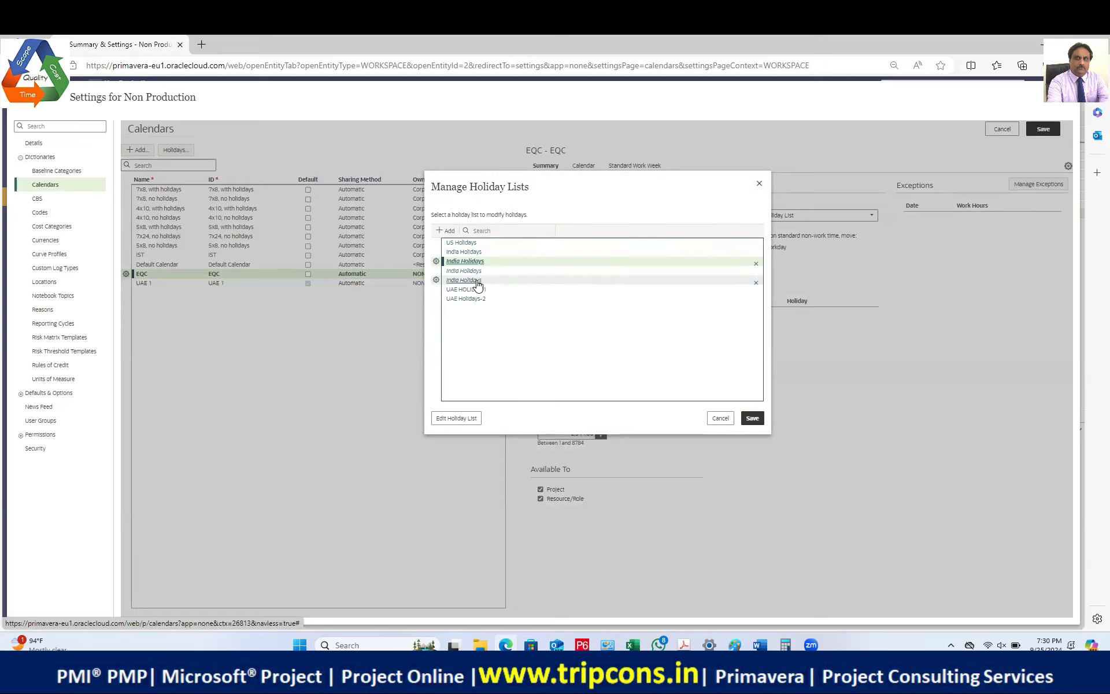
click(437, 252)
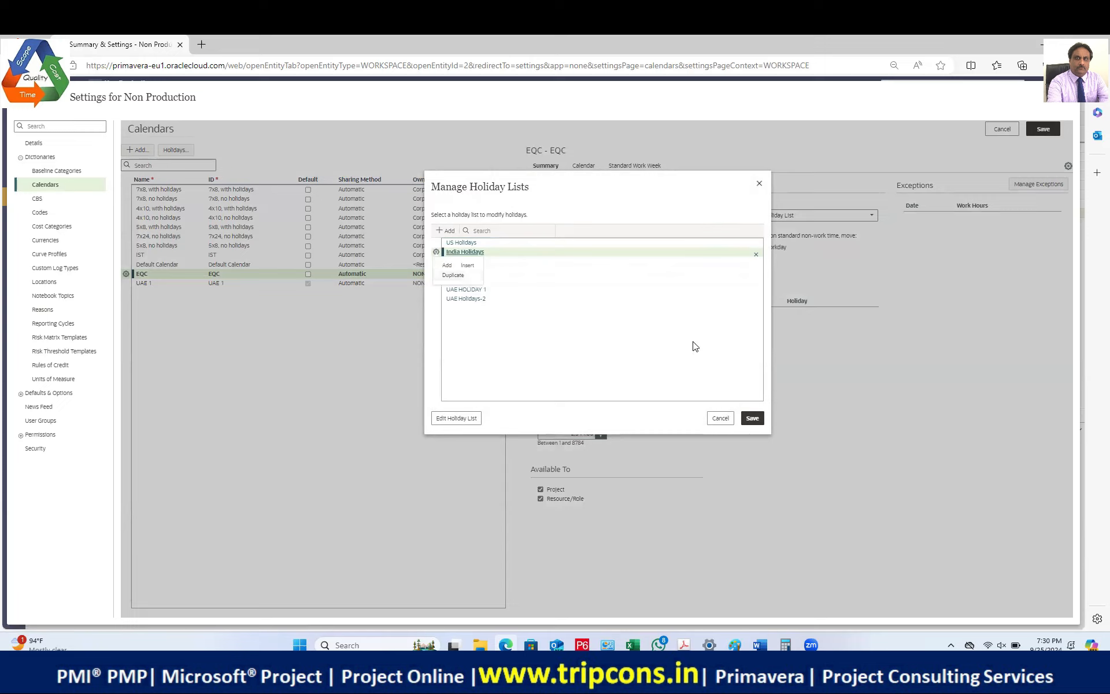
click(756, 255)
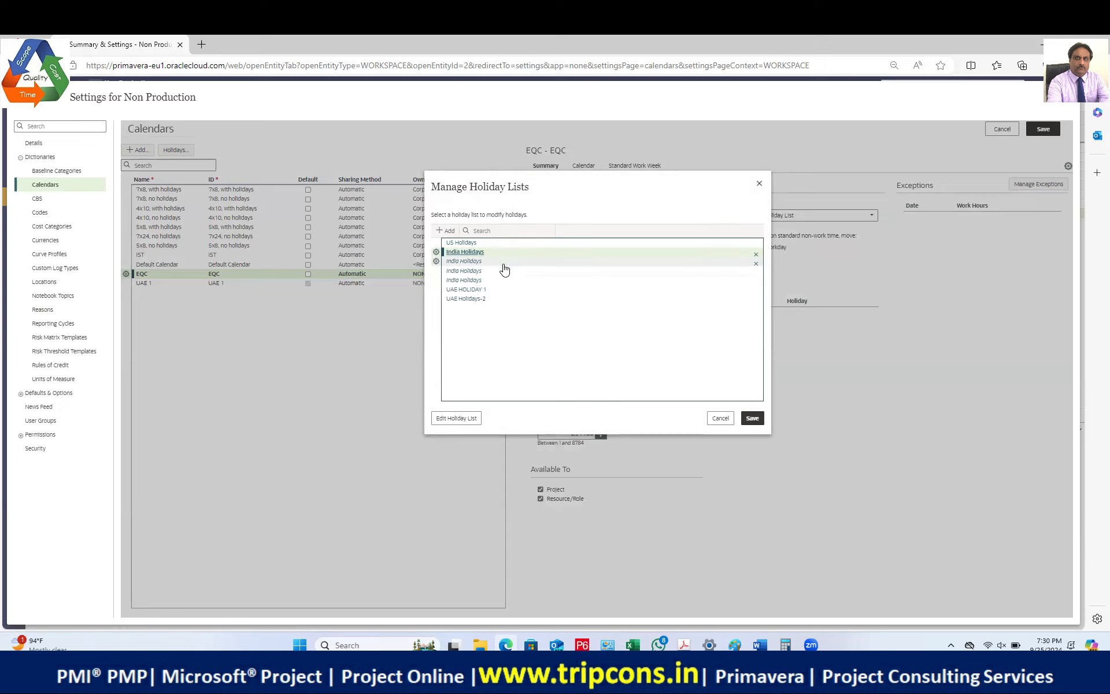
click(720, 419)
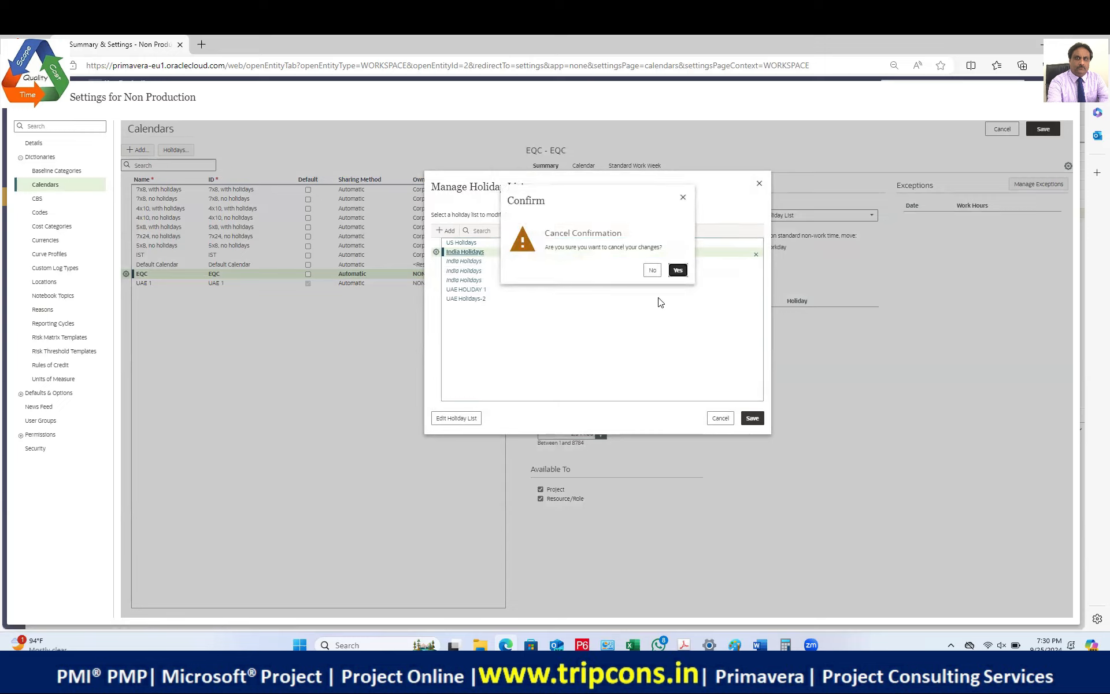
click(678, 271)
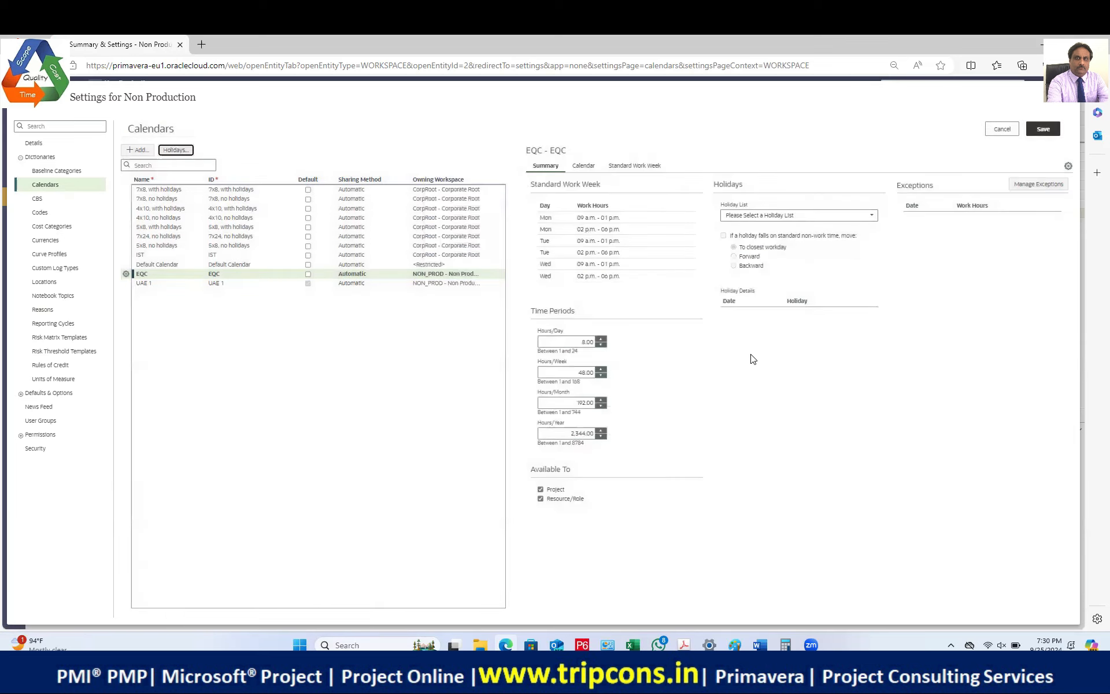
Step: Attempt to delete India Holidays in the Holidays dialog, then view the IST calendar's details
click(190, 150)
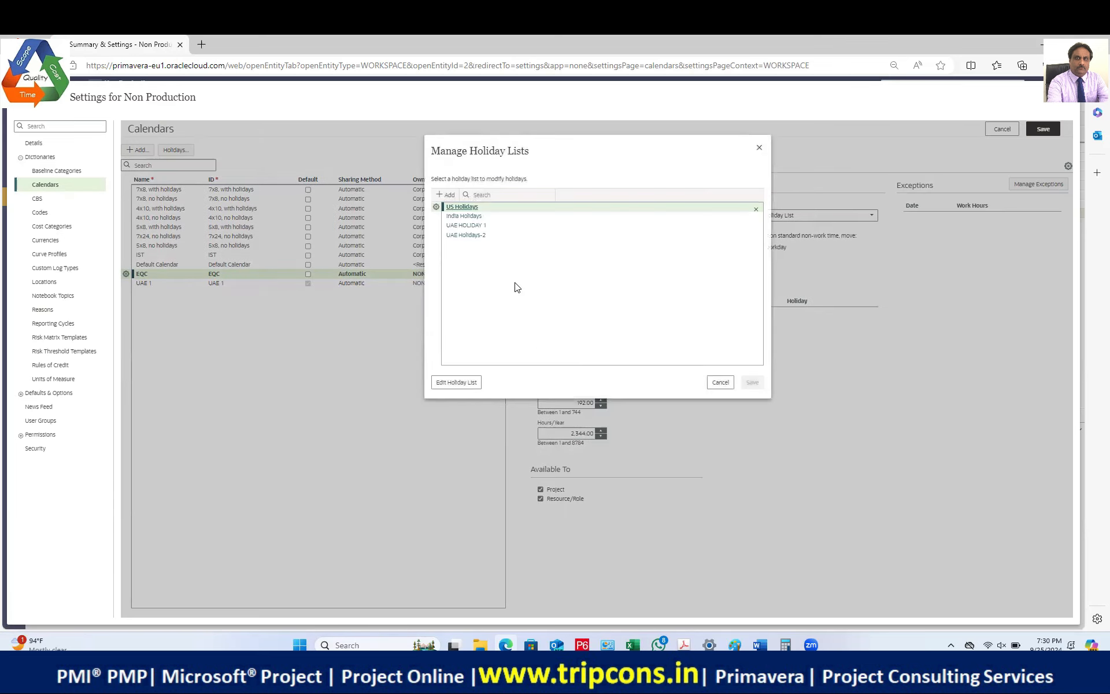
click(436, 217)
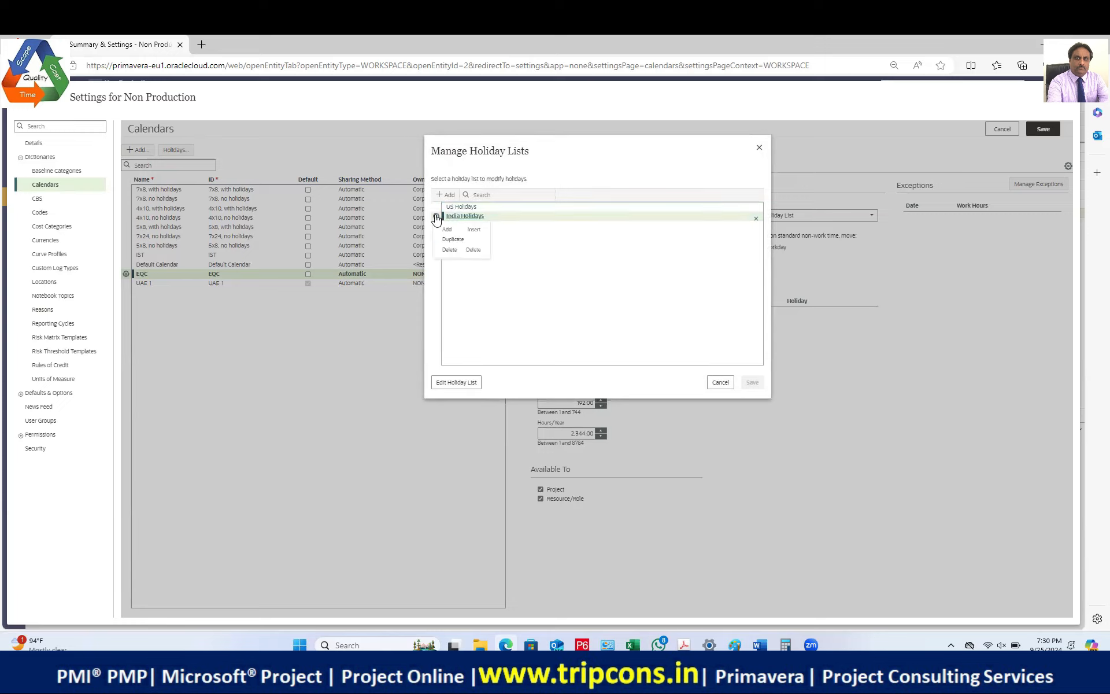
click(449, 250)
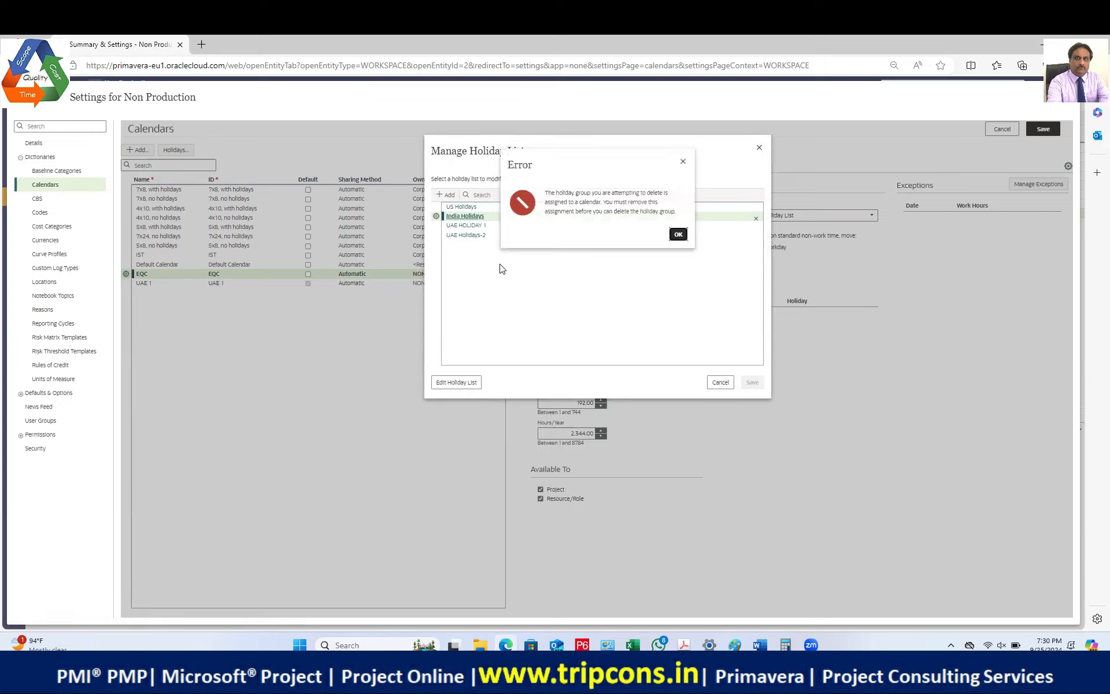
click(678, 236)
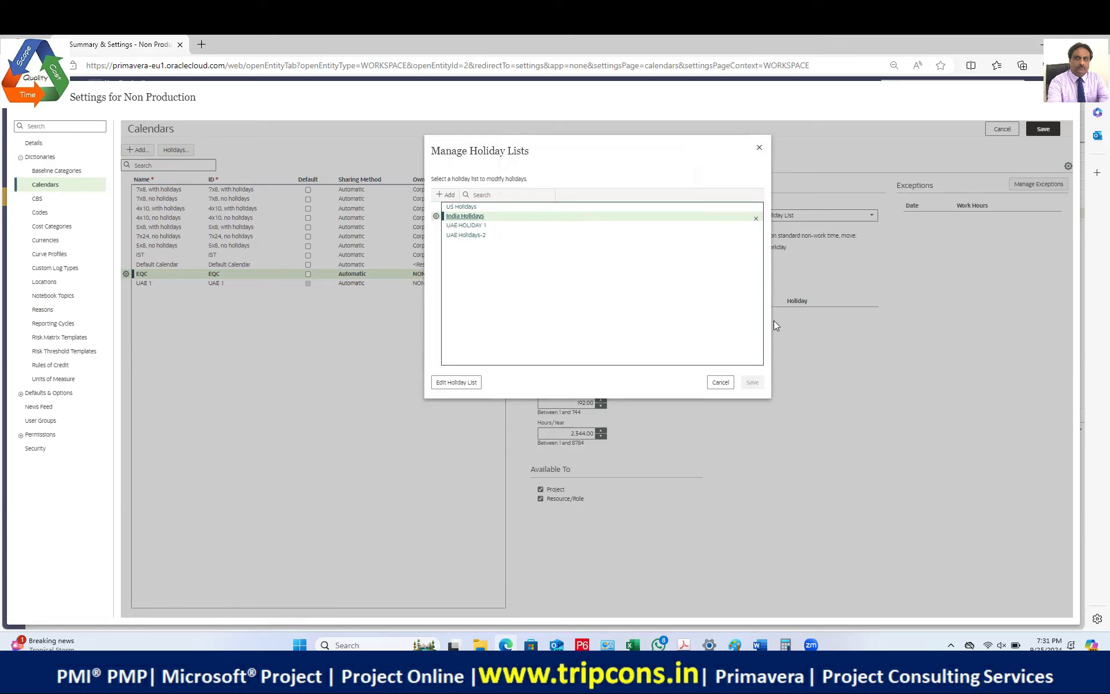
click(720, 382)
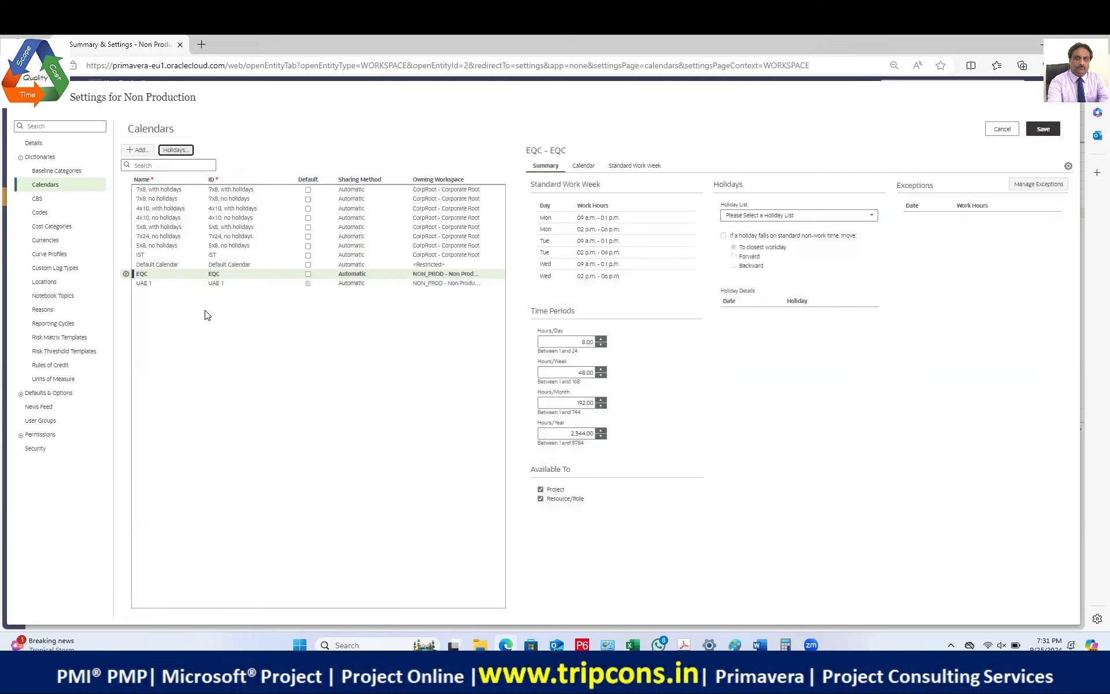
click(171, 255)
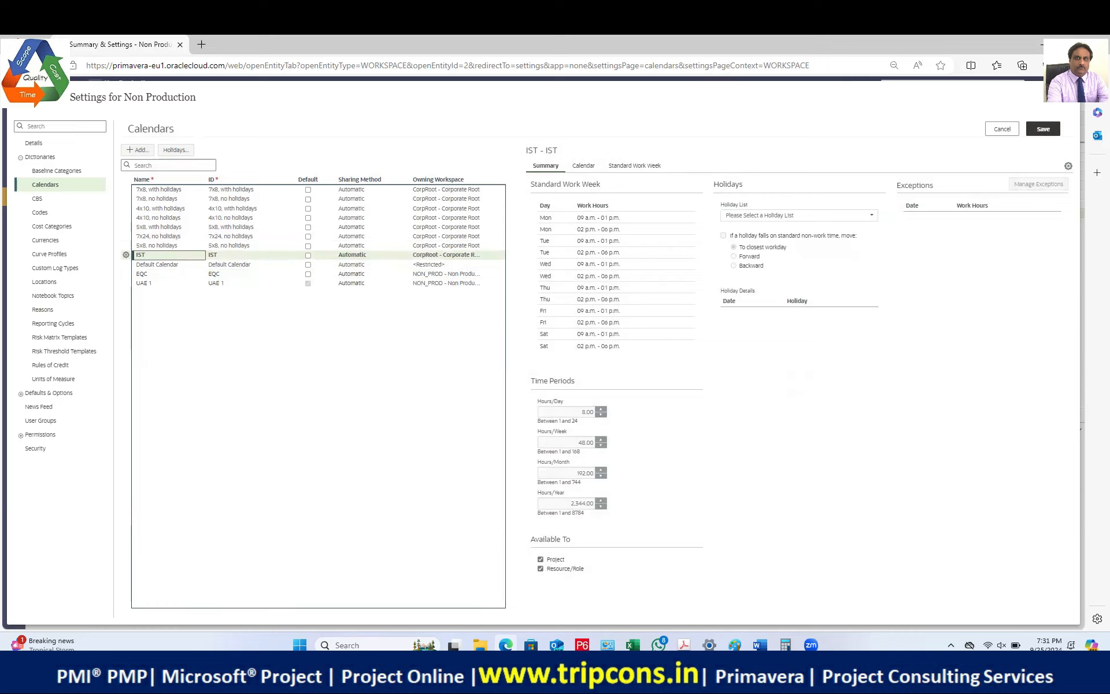
Step: Reload the page, then set SD 2025 Cal's Holiday List to US Holidays and save
key(F5)
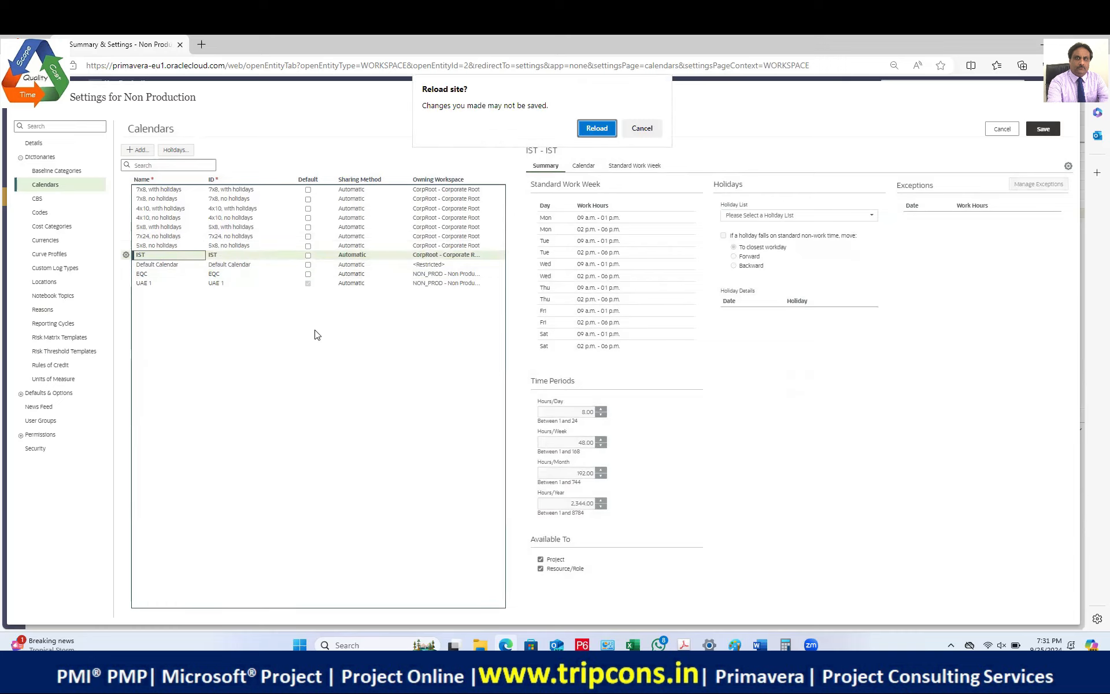
click(601, 130)
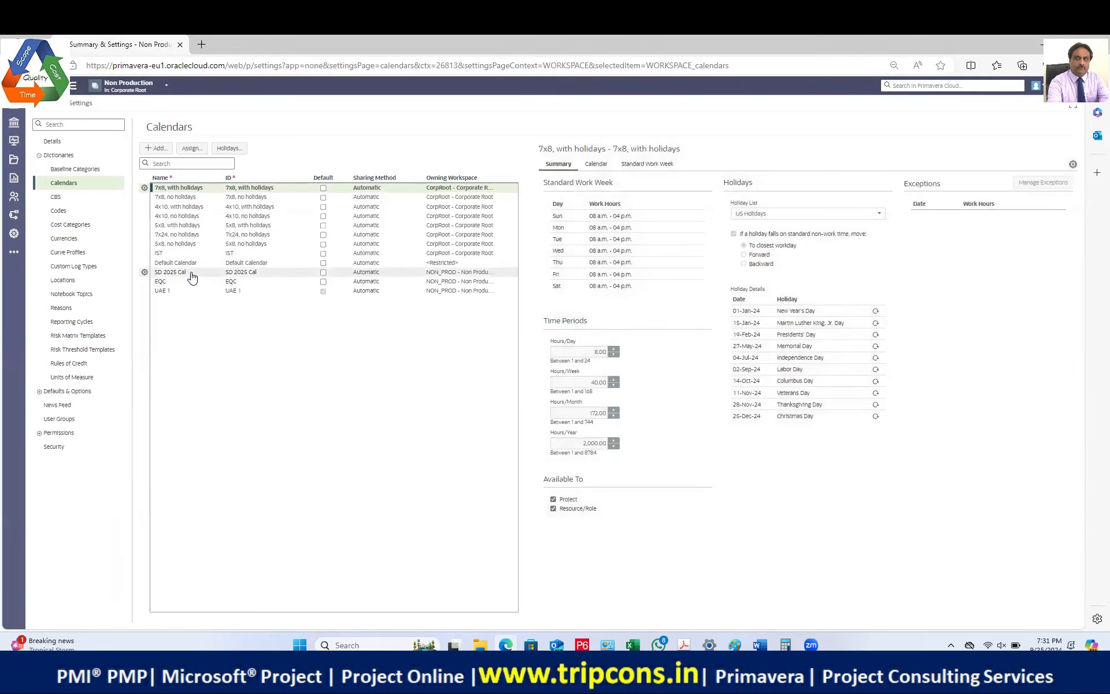
click(191, 272)
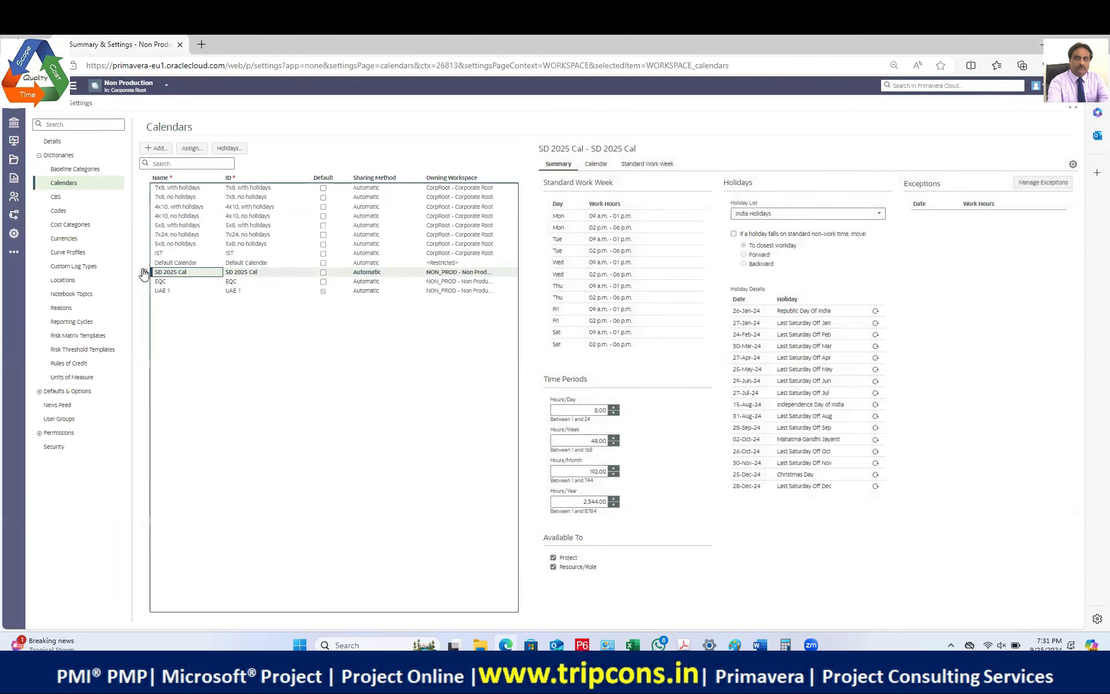
click(879, 214)
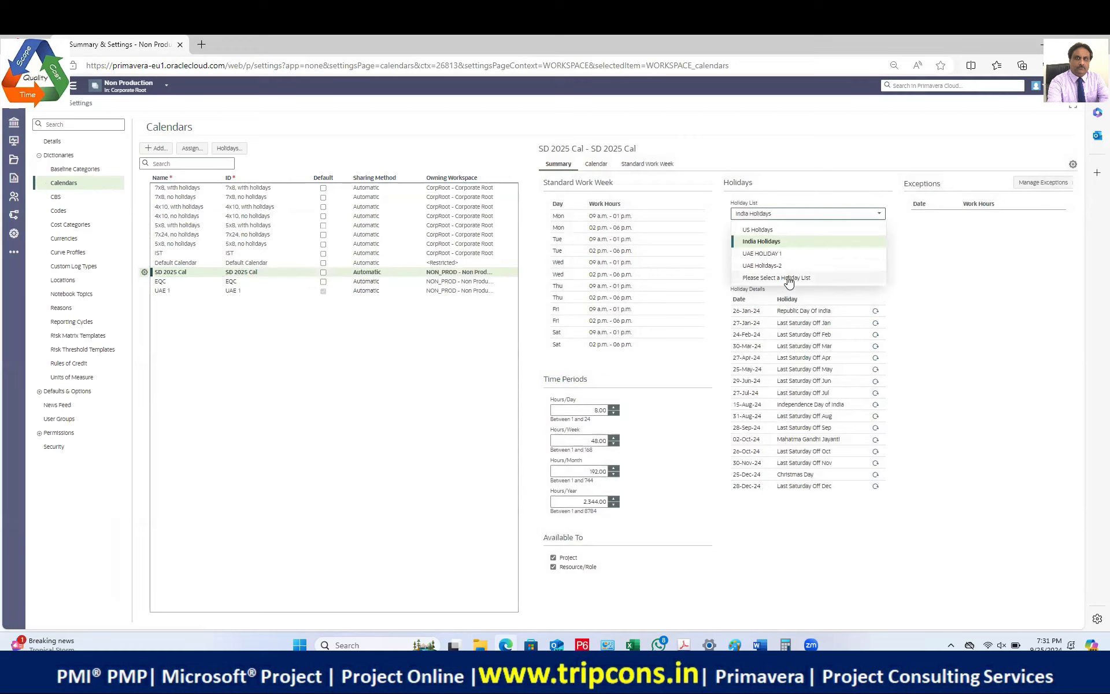
click(788, 230)
click(1047, 127)
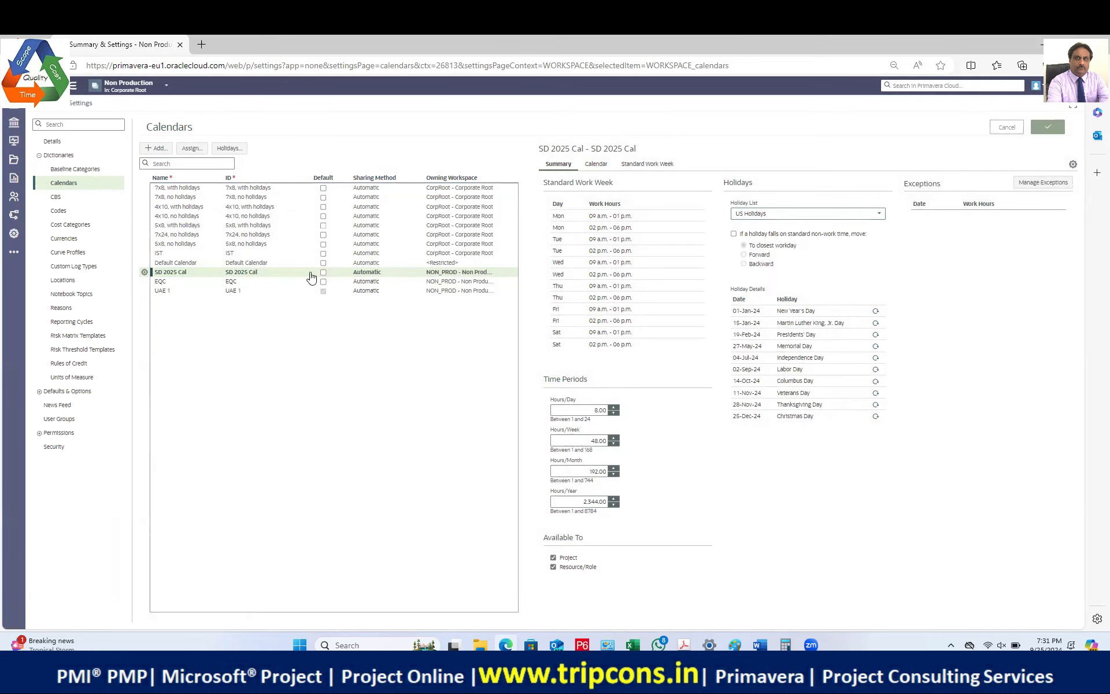
Step: Delete the India Holidays list in the Holidays dialog and save the change
click(230, 149)
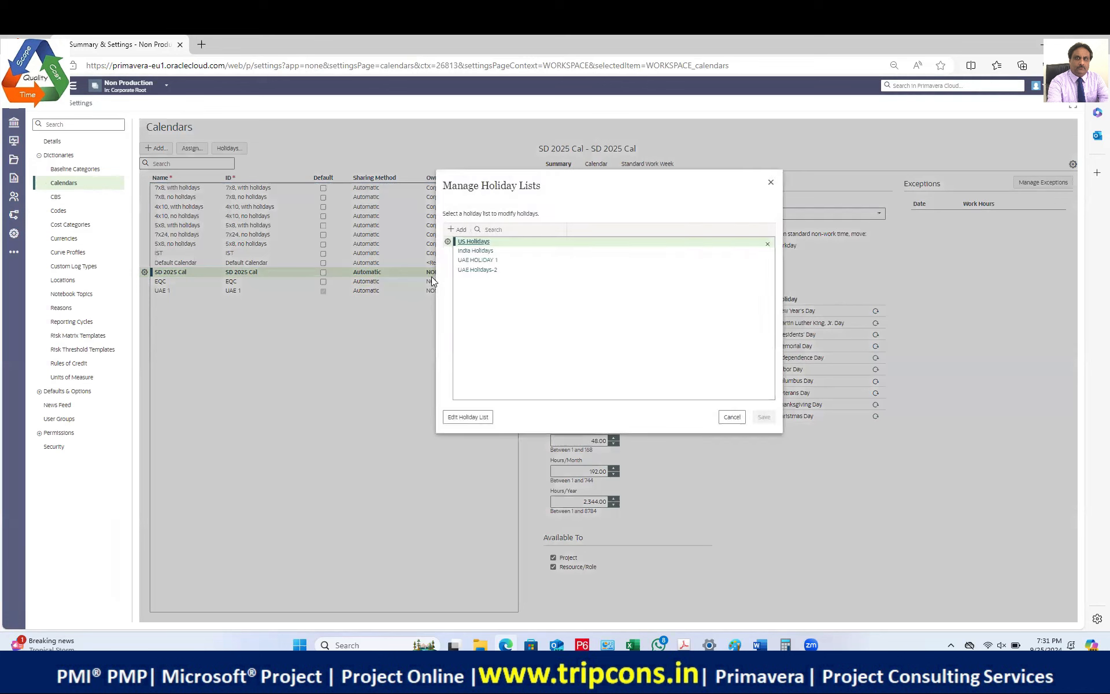
click(476, 250)
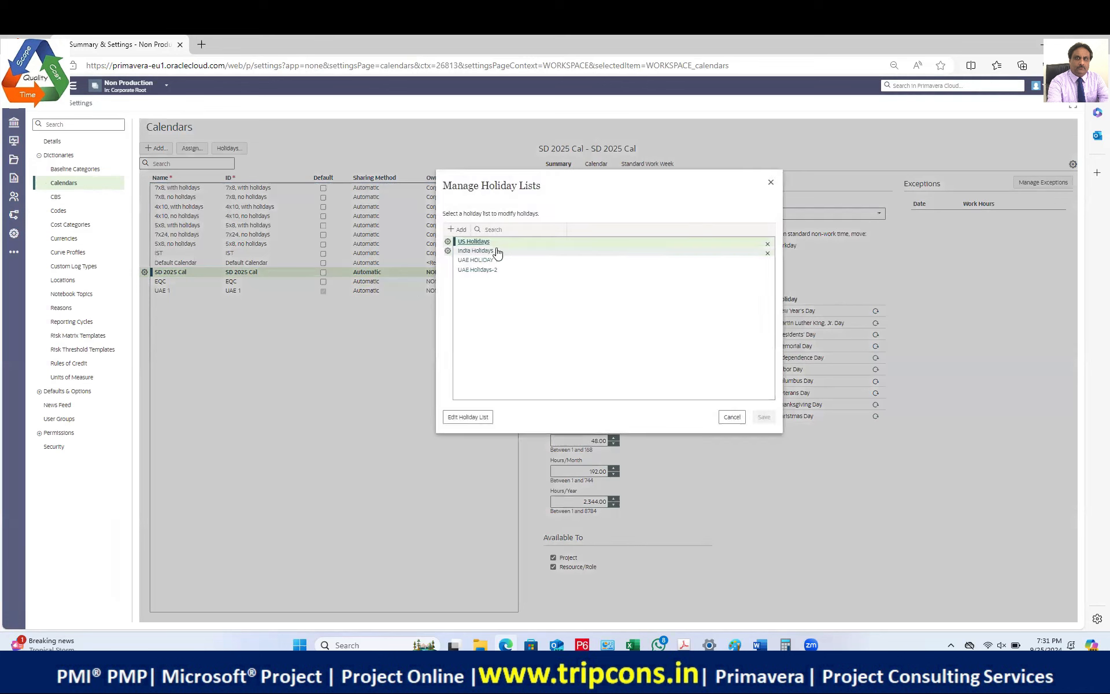
click(449, 250)
click(461, 284)
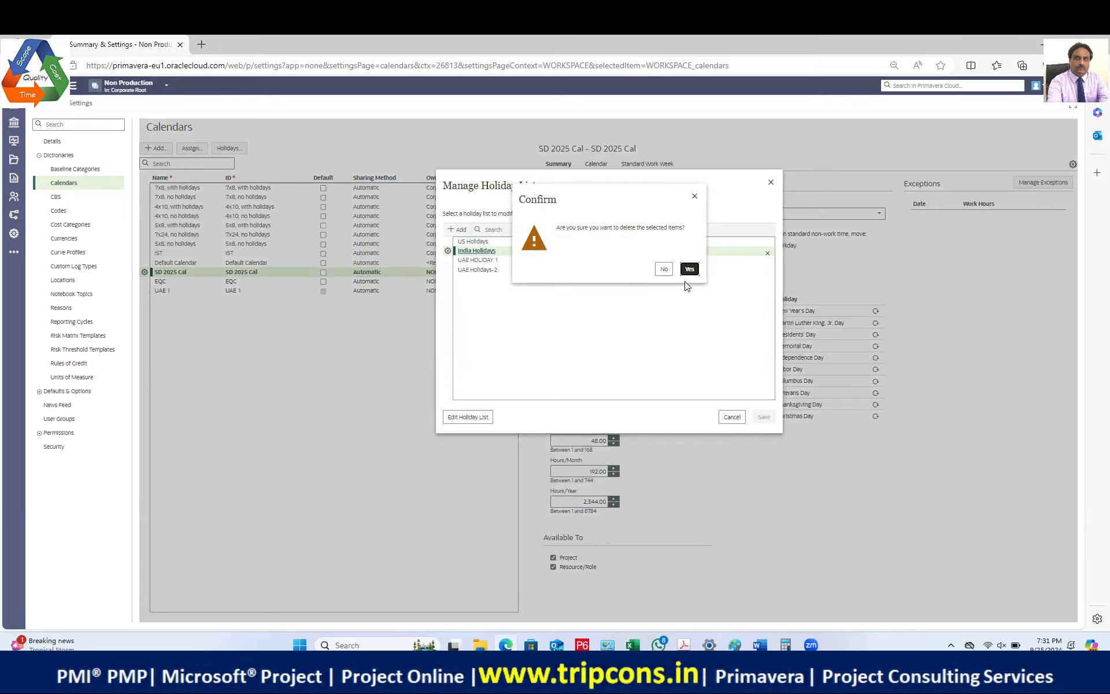
click(689, 269)
click(764, 416)
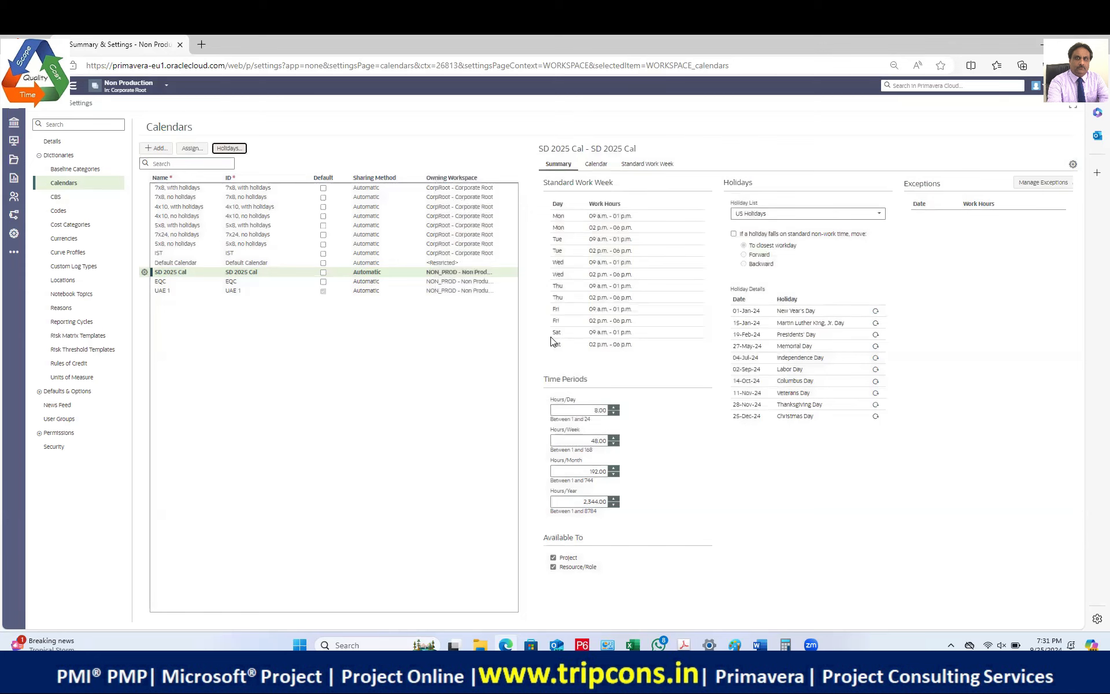
Step: Delete SD 2025 Cal again, dismiss the refused-save error, and reload with F5
click(145, 272)
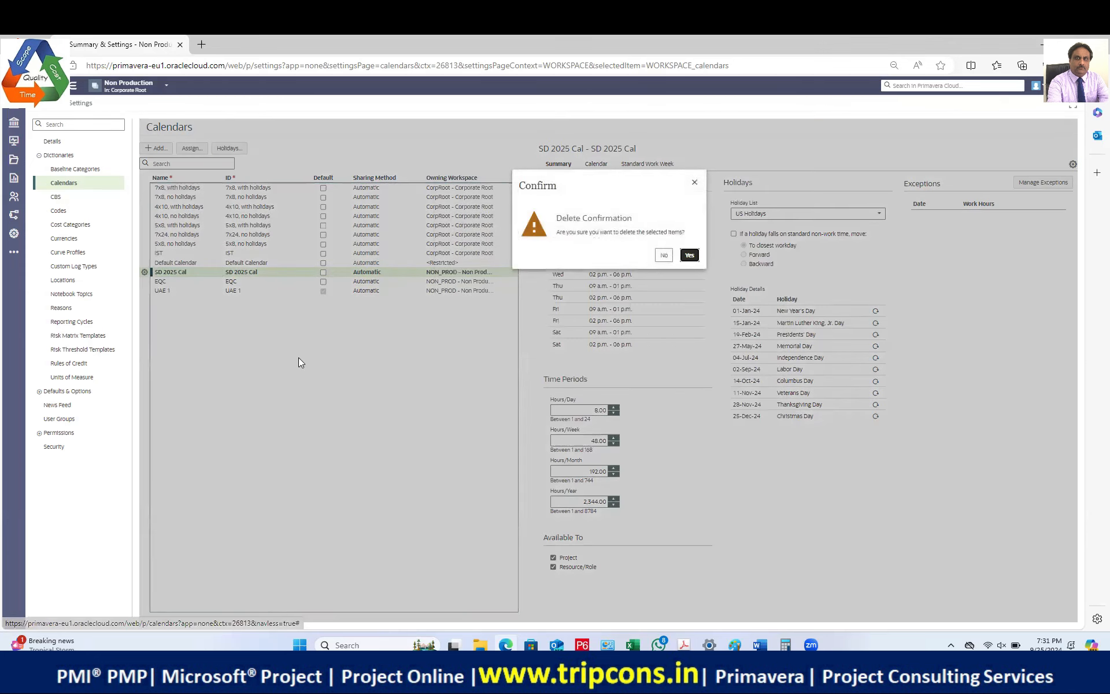
click(157, 285)
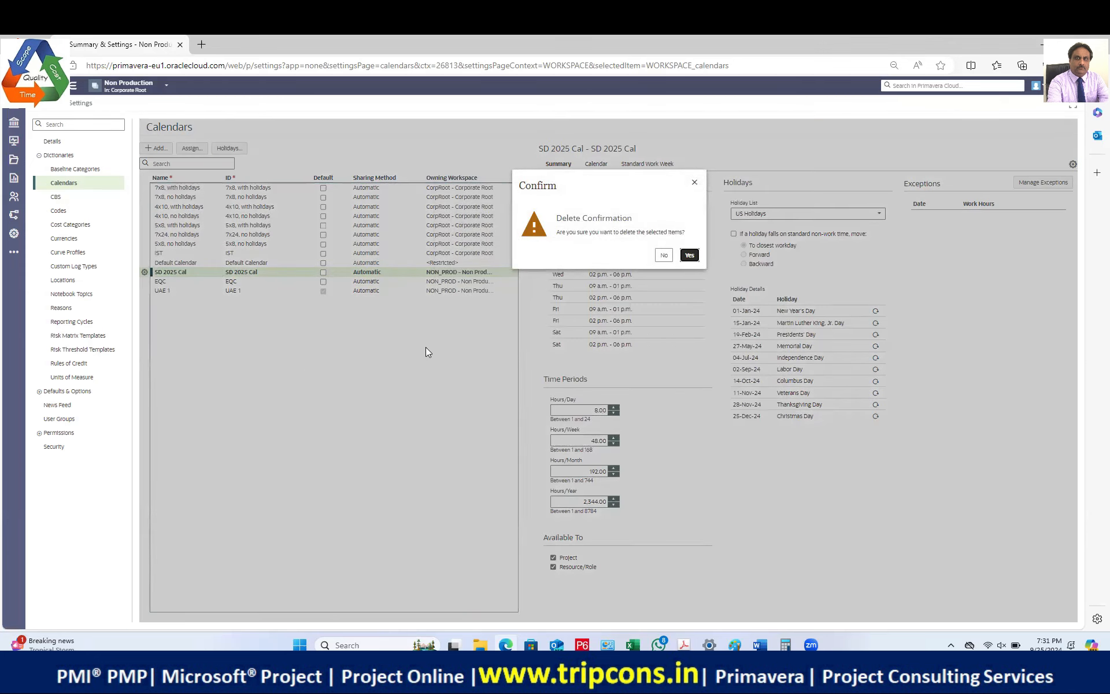
click(690, 256)
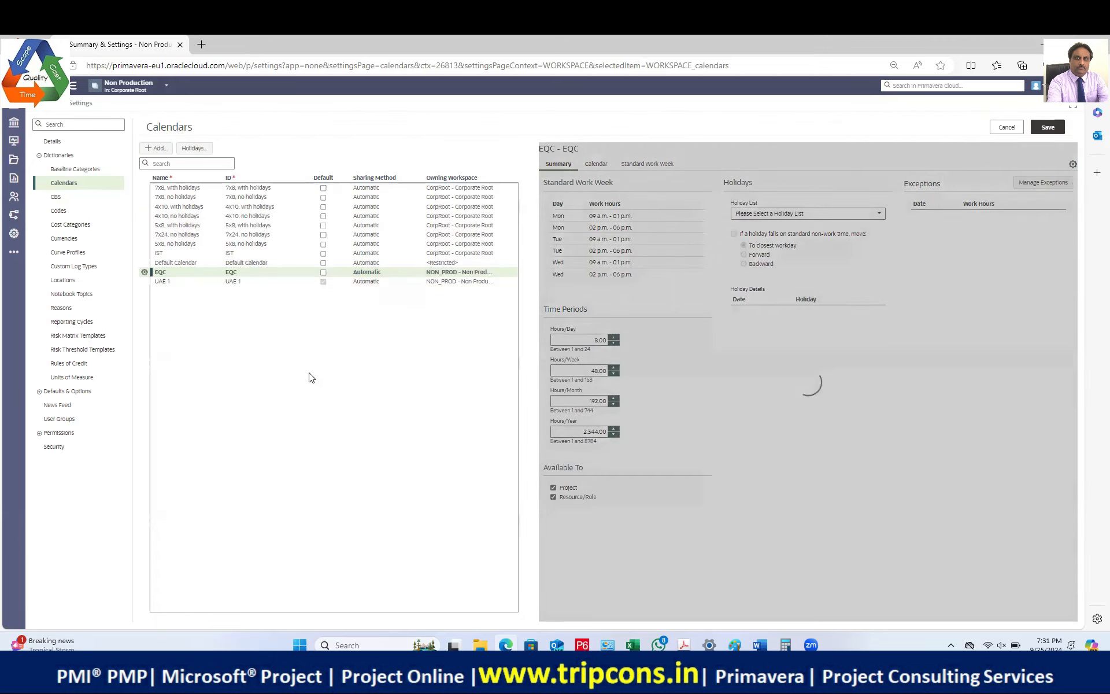
click(1047, 127)
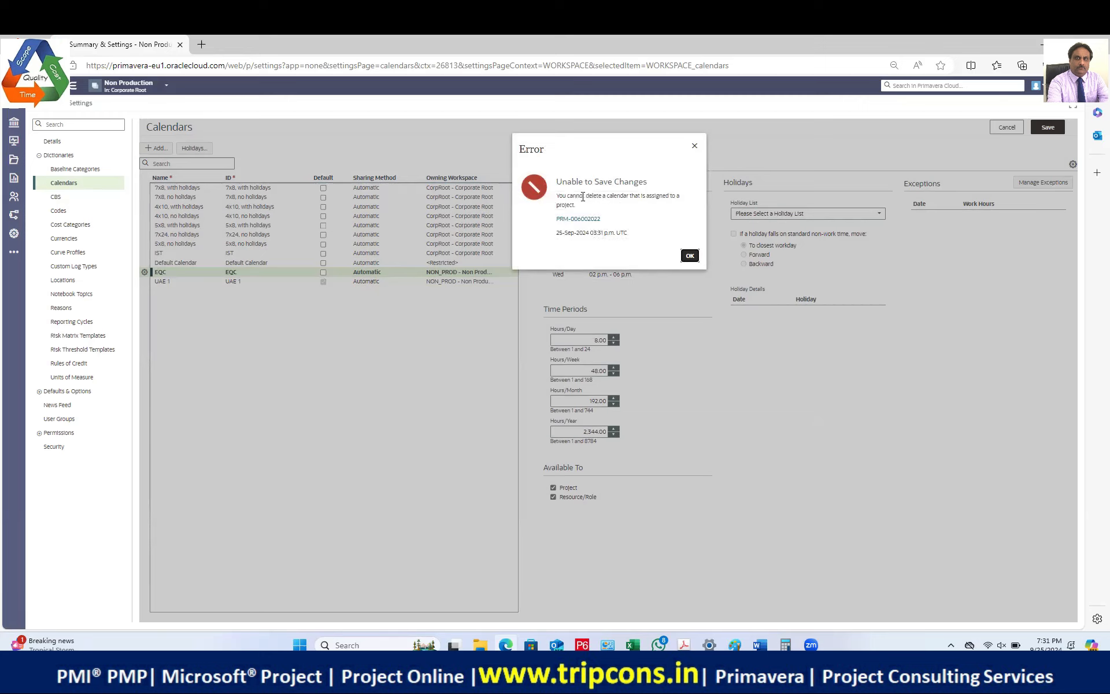
click(690, 256)
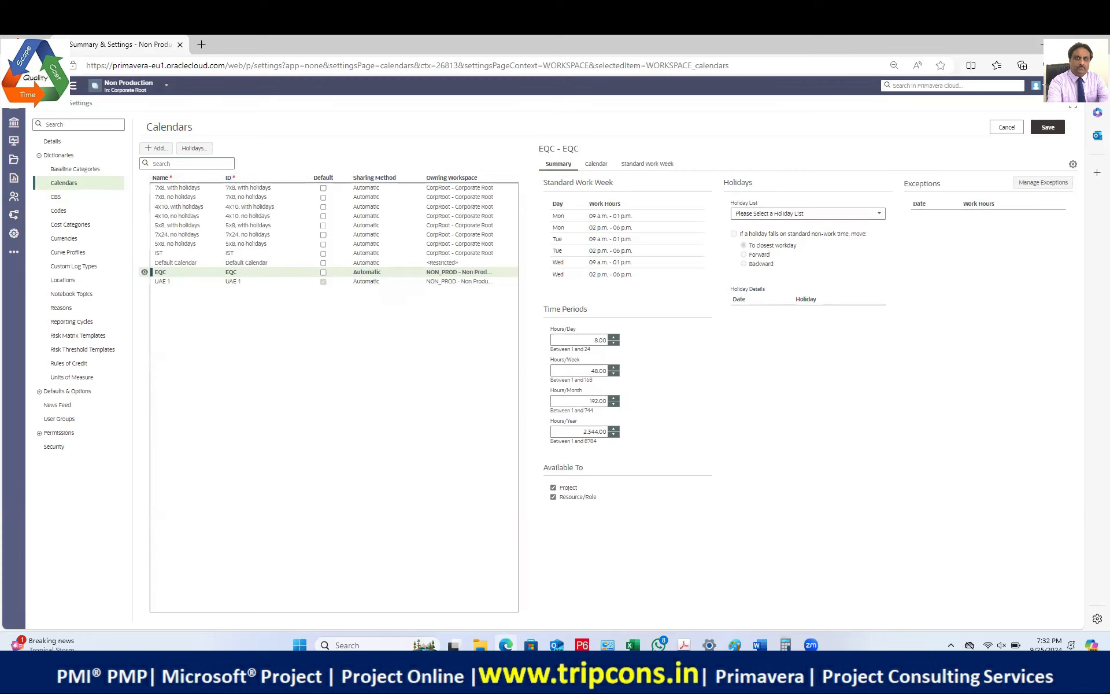
key(F5)
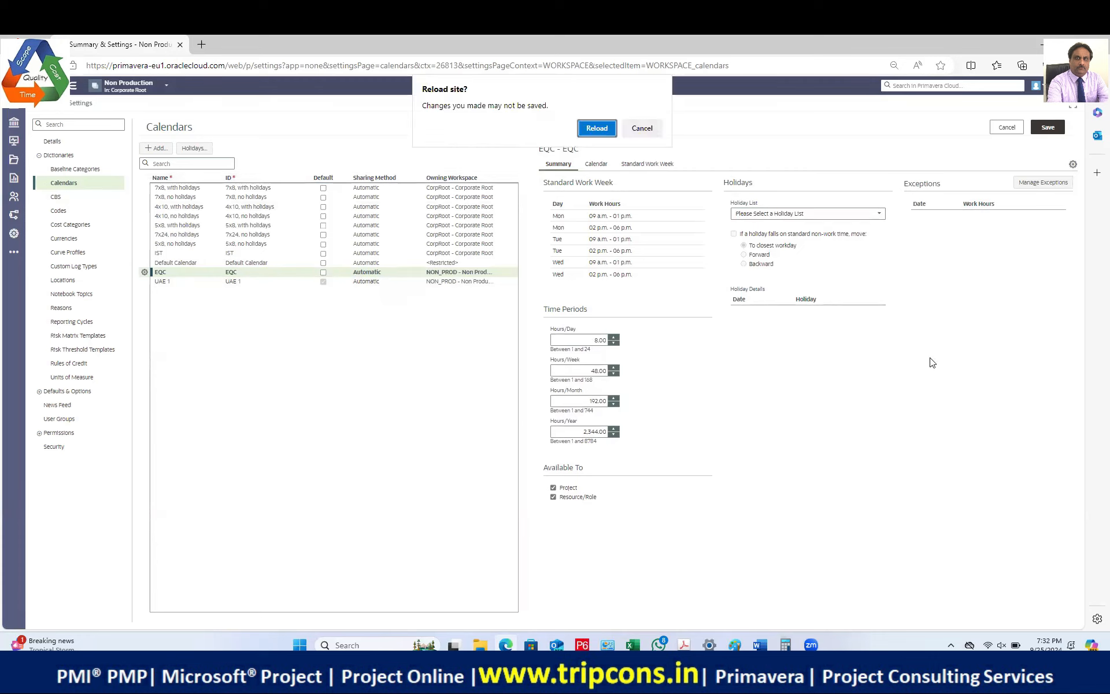
Step: Confirm the reload, then check SD 2025 Cal's Used By list of workspaces
click(598, 129)
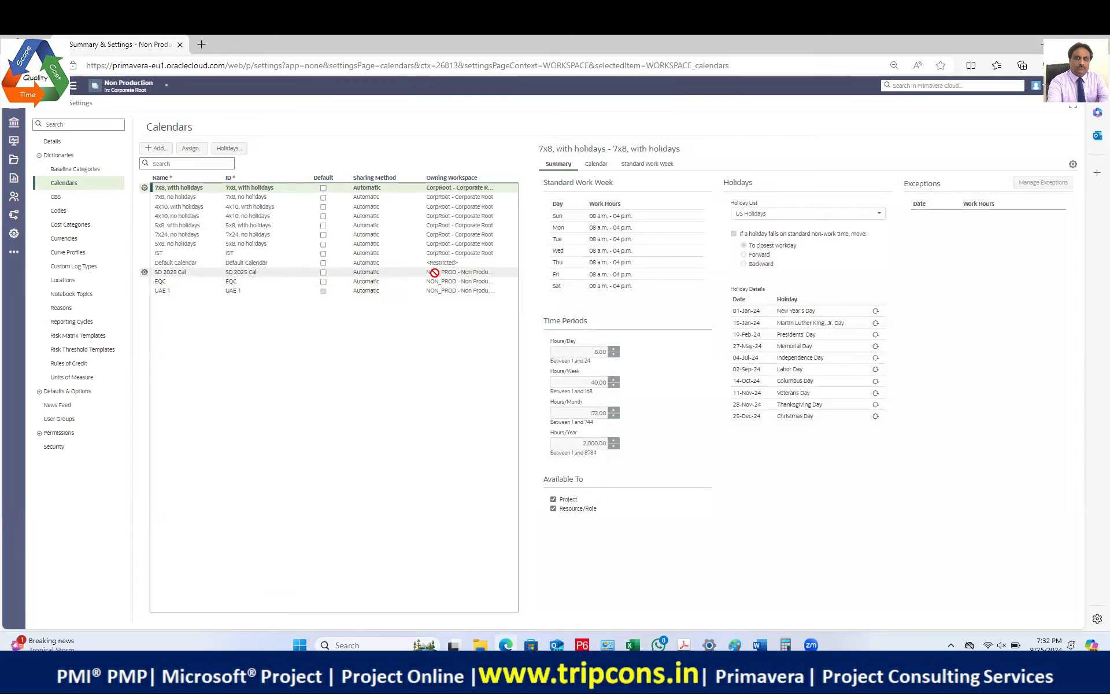
click(292, 274)
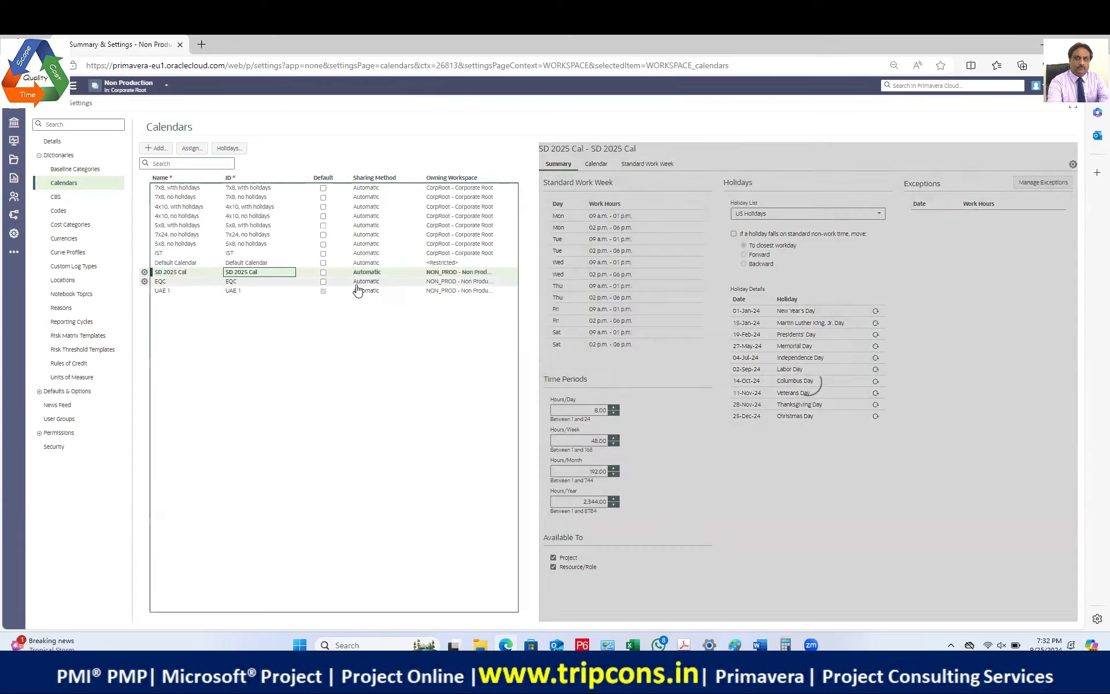
right_click(486, 273)
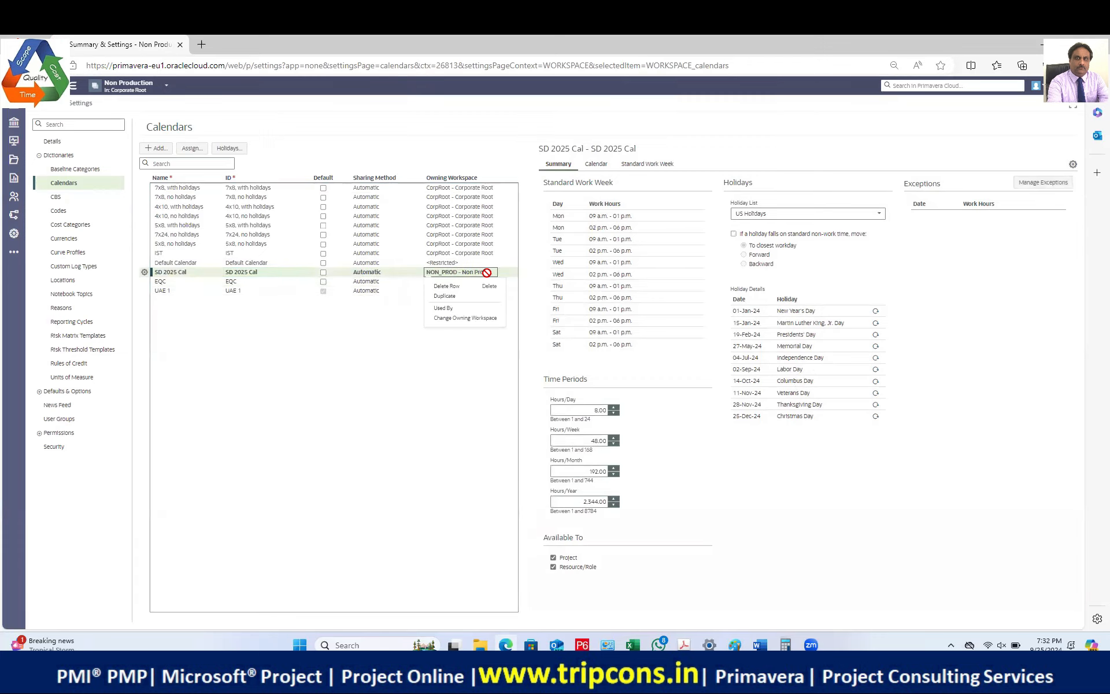
click(448, 308)
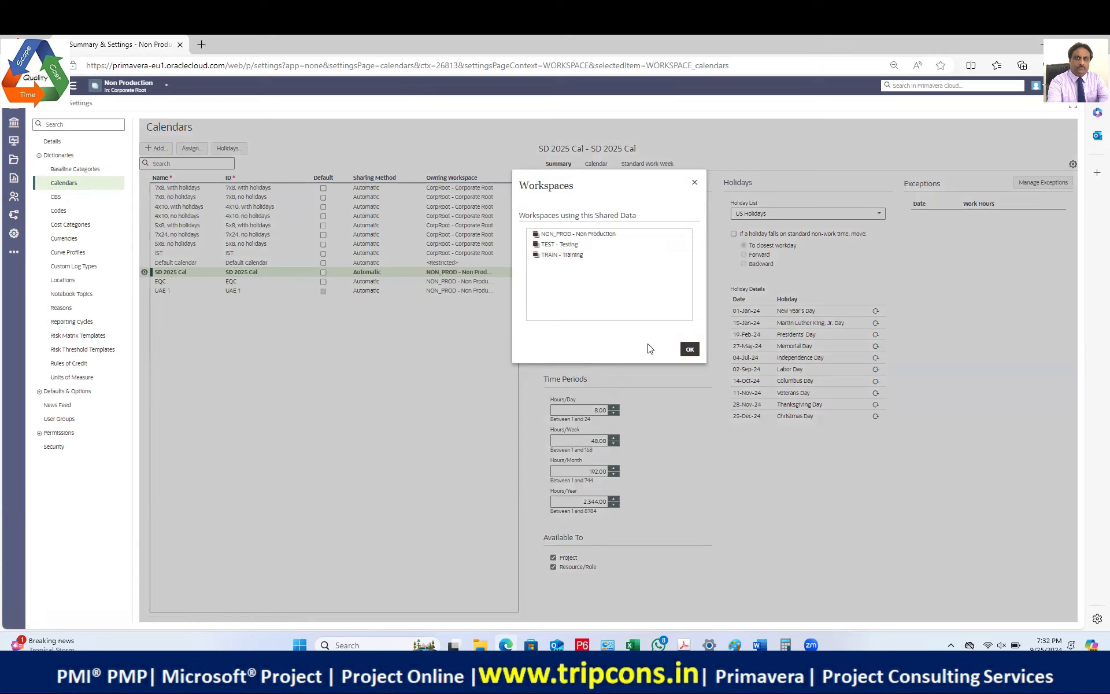
click(690, 350)
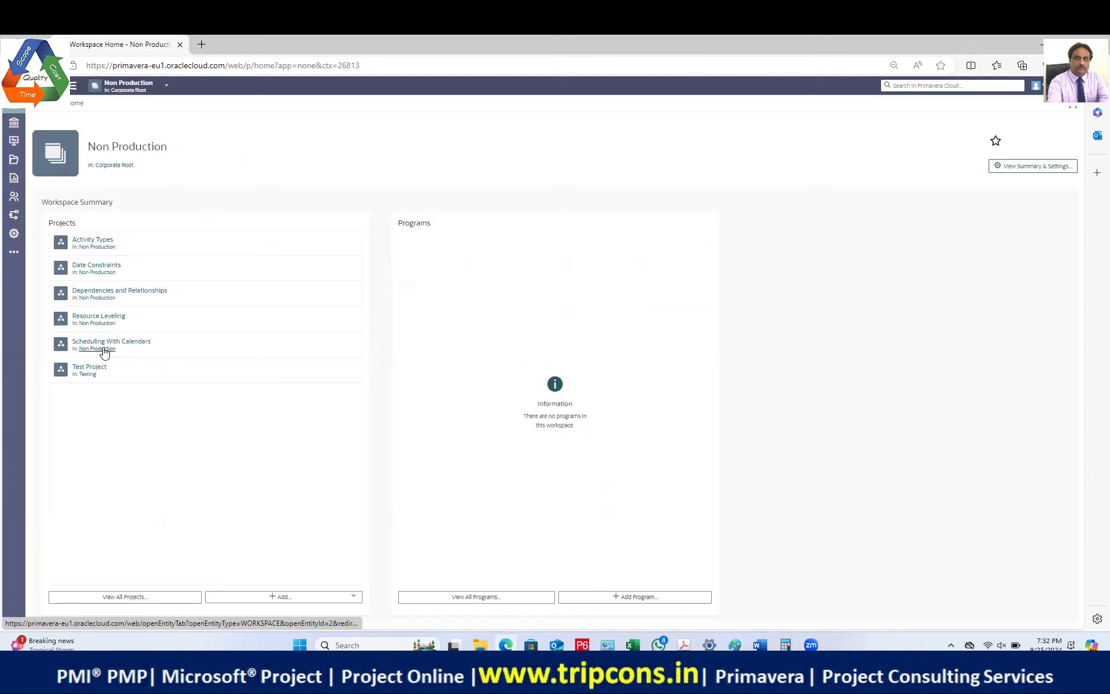
Step: Review the Resource Leveling project's activities, then switch to the Non Production projects list
click(109, 320)
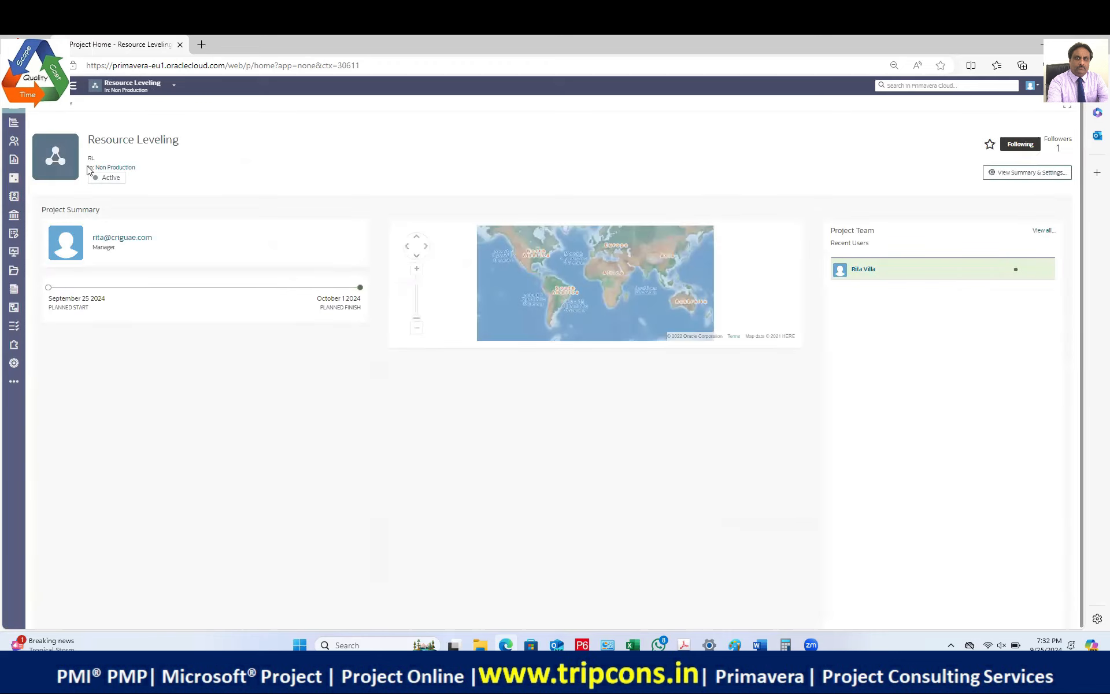
click(14, 124)
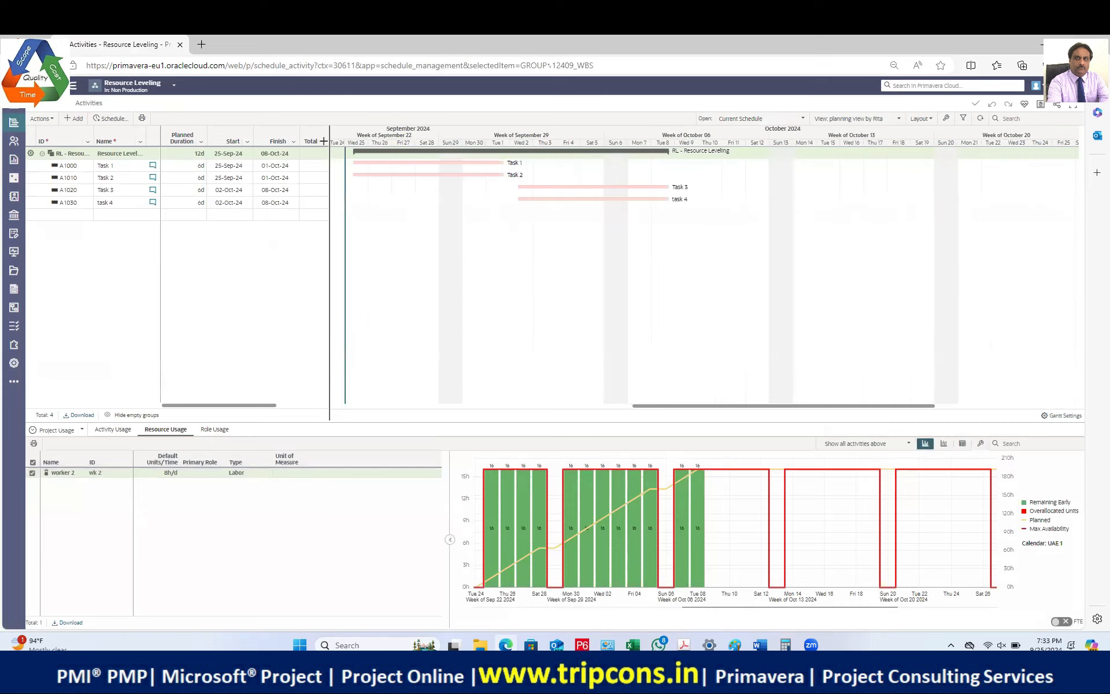
click(14, 104)
click(109, 85)
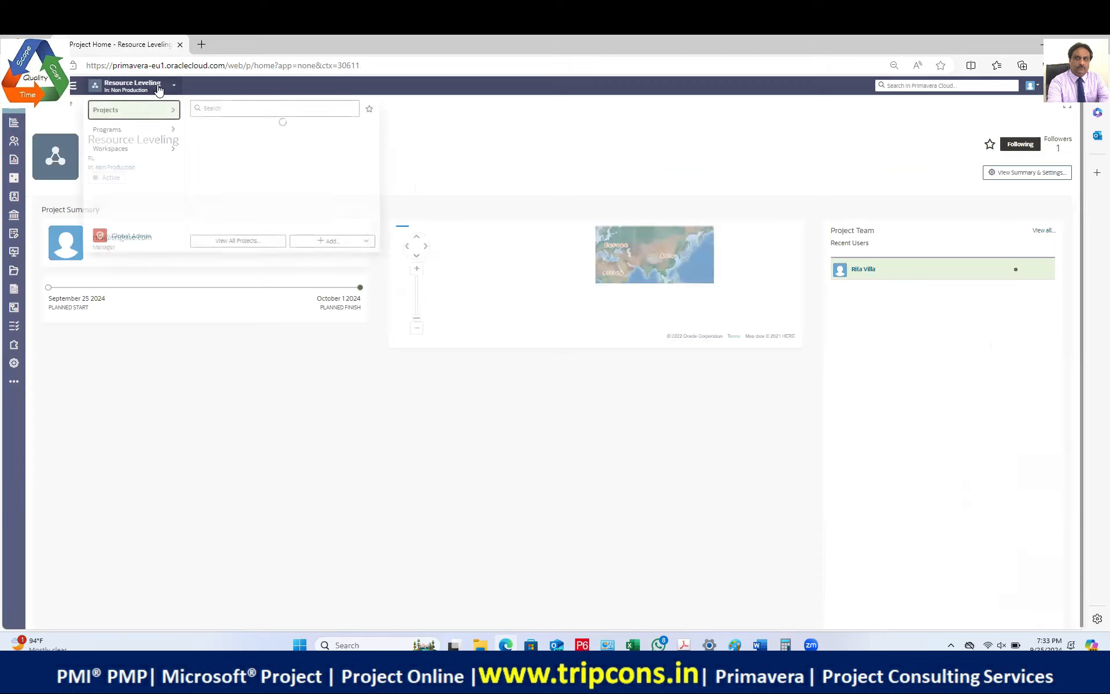
click(234, 241)
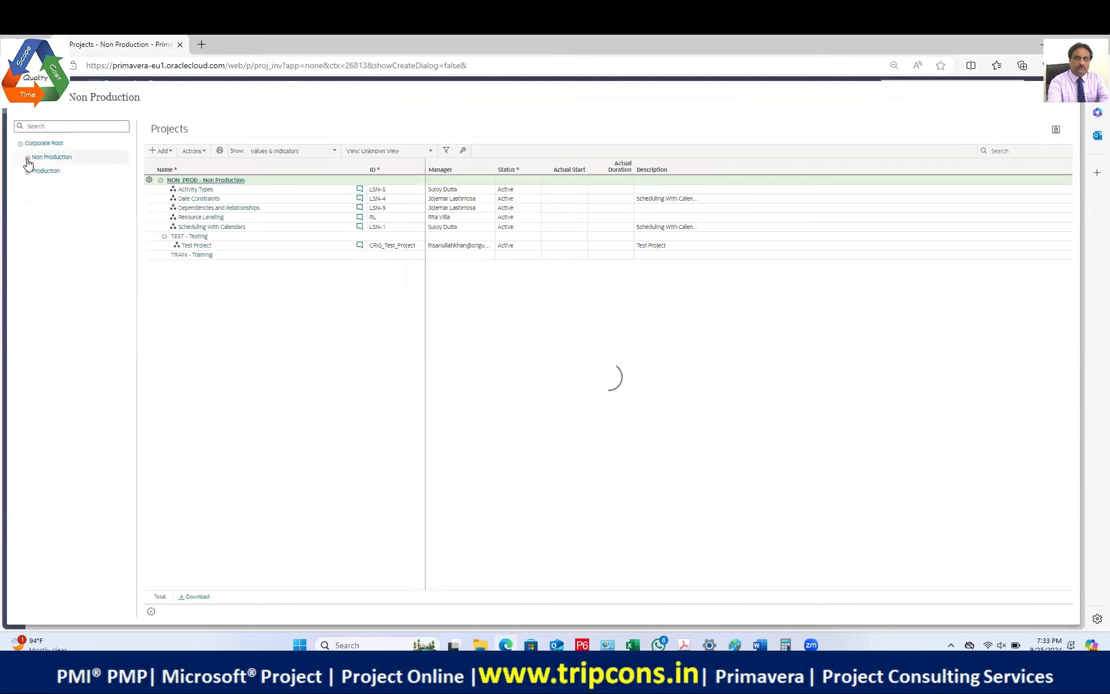
click(249, 191)
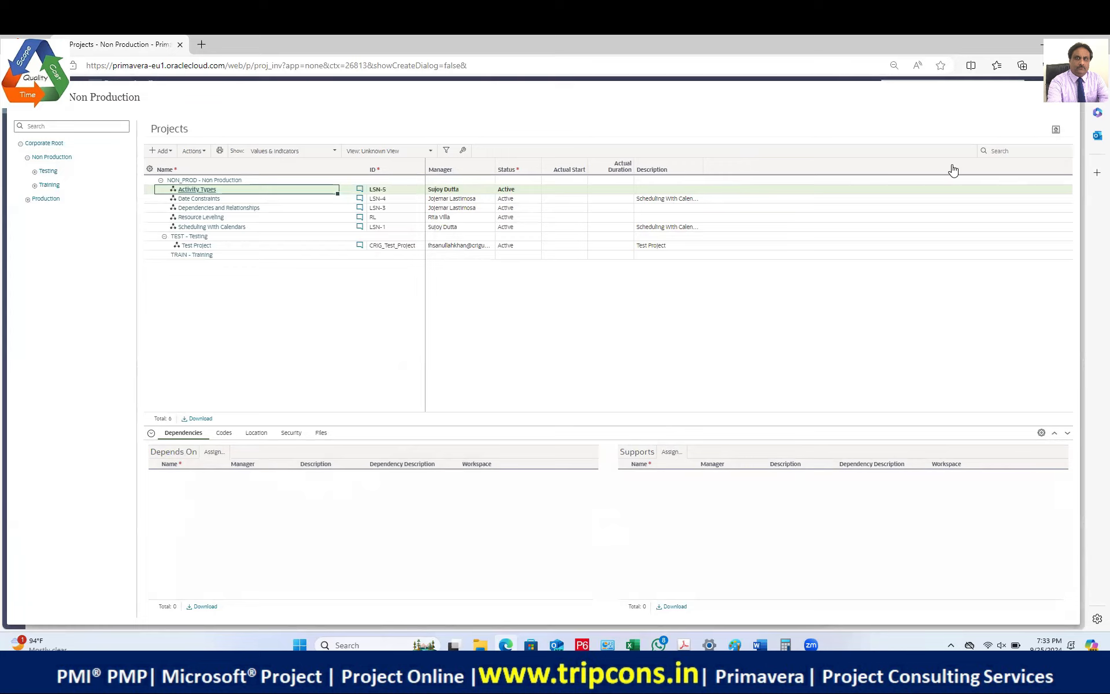
click(463, 150)
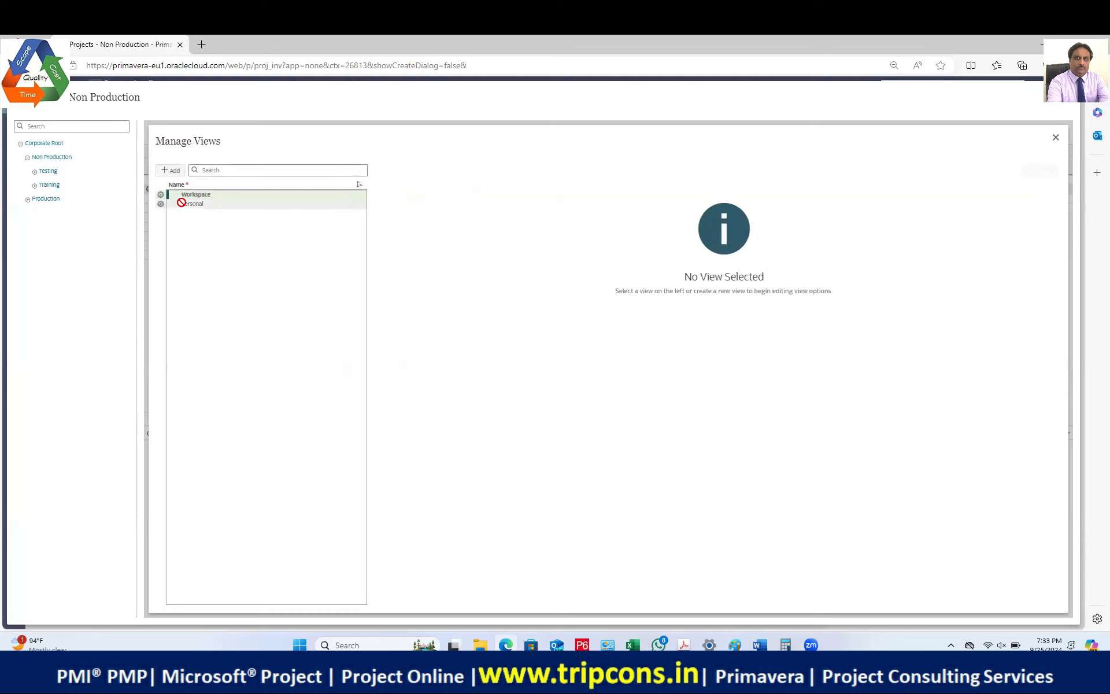
click(1055, 137)
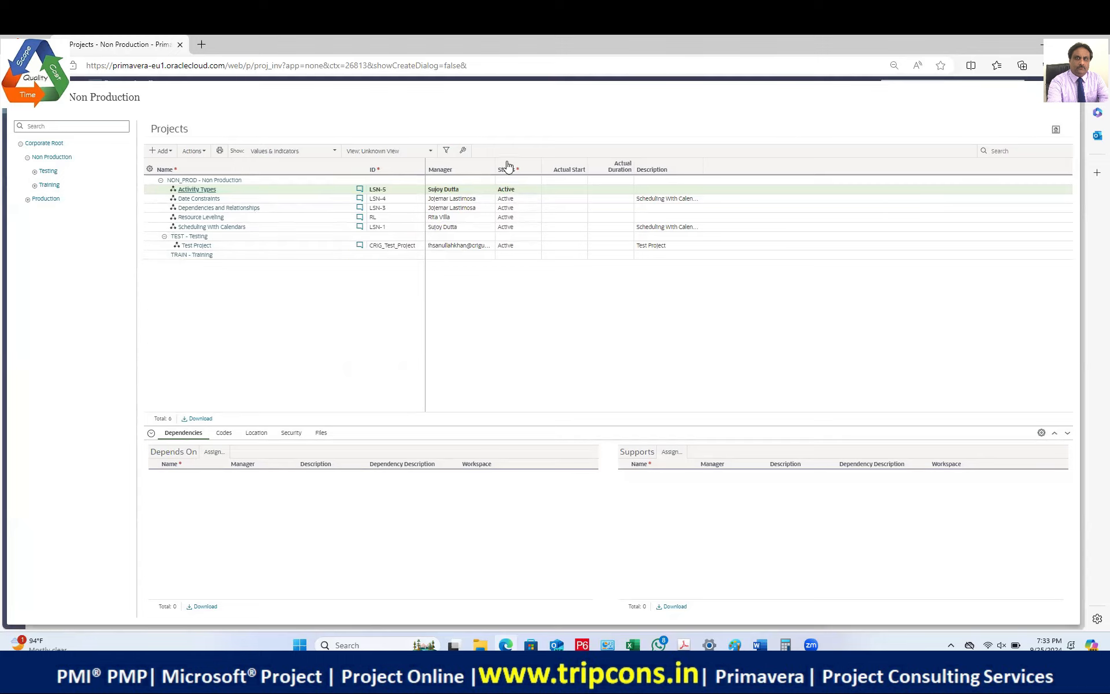
click(462, 151)
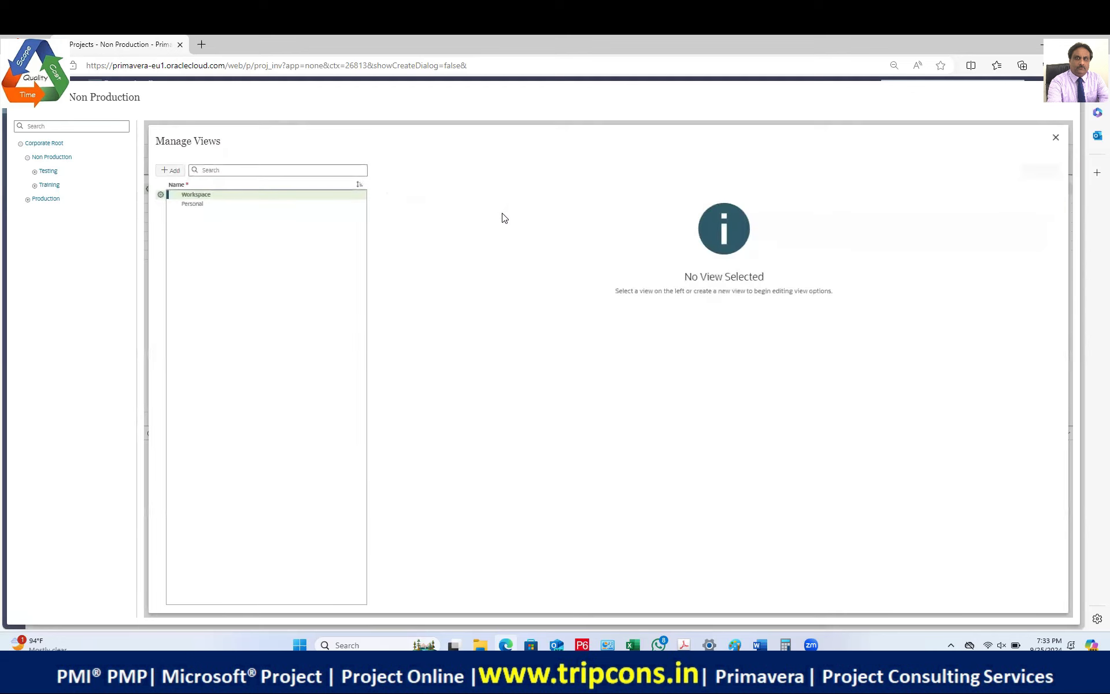
click(1055, 140)
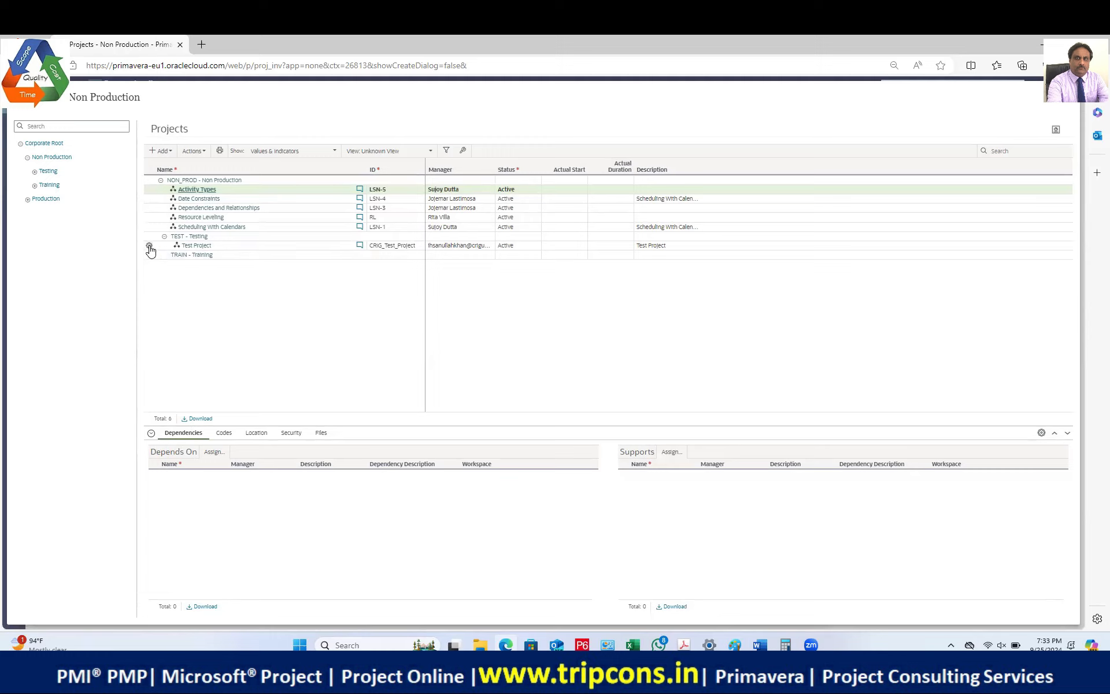
Step: Permanently delete Test Project and Scheduling With Calendars from the Non Production list
click(149, 246)
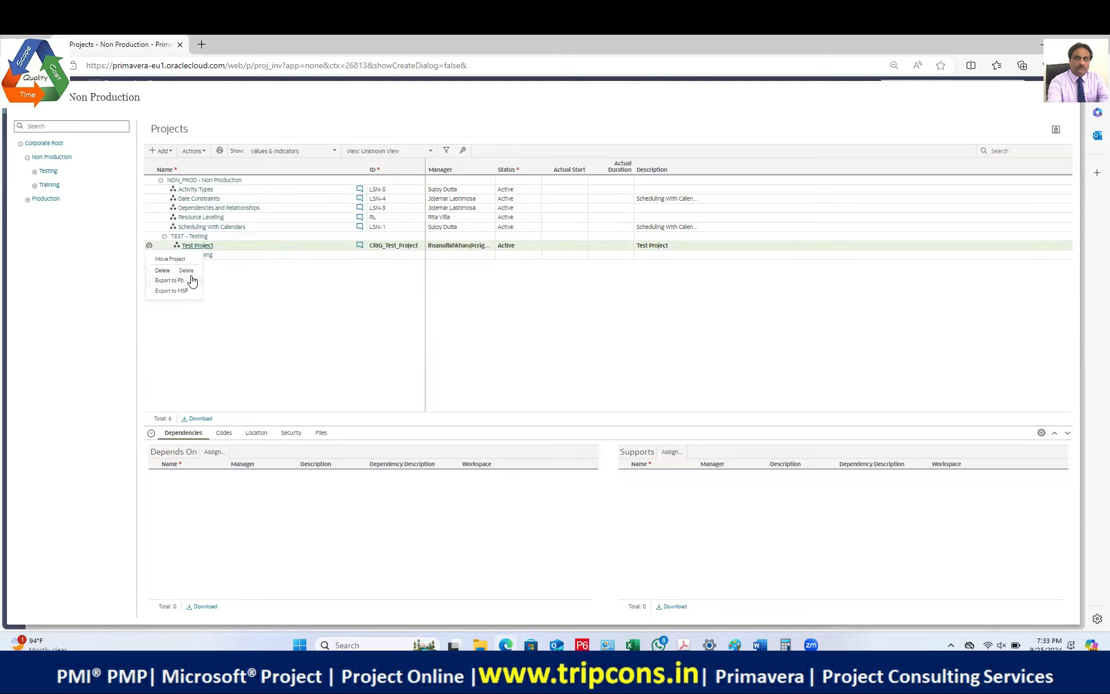
click(186, 272)
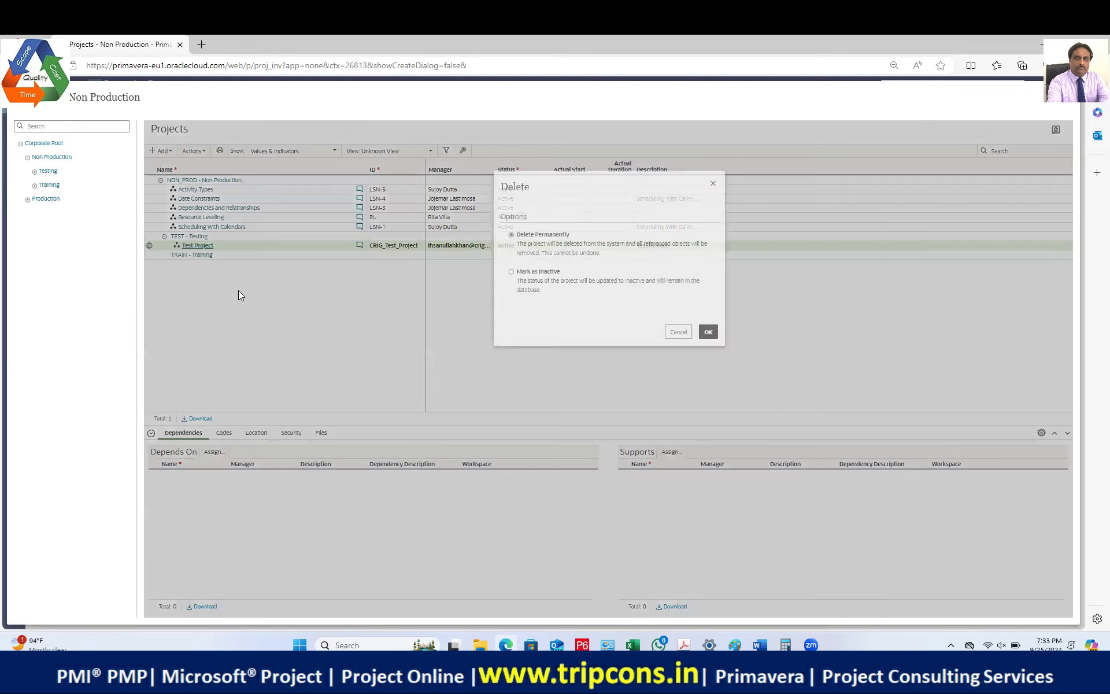
click(708, 332)
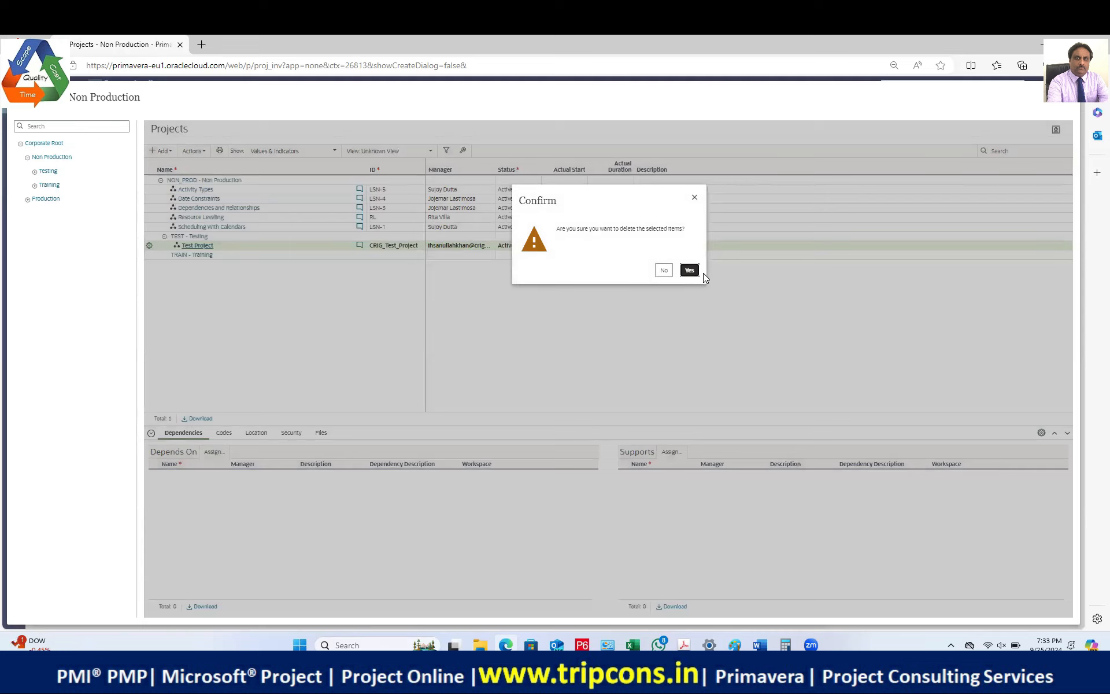
click(688, 272)
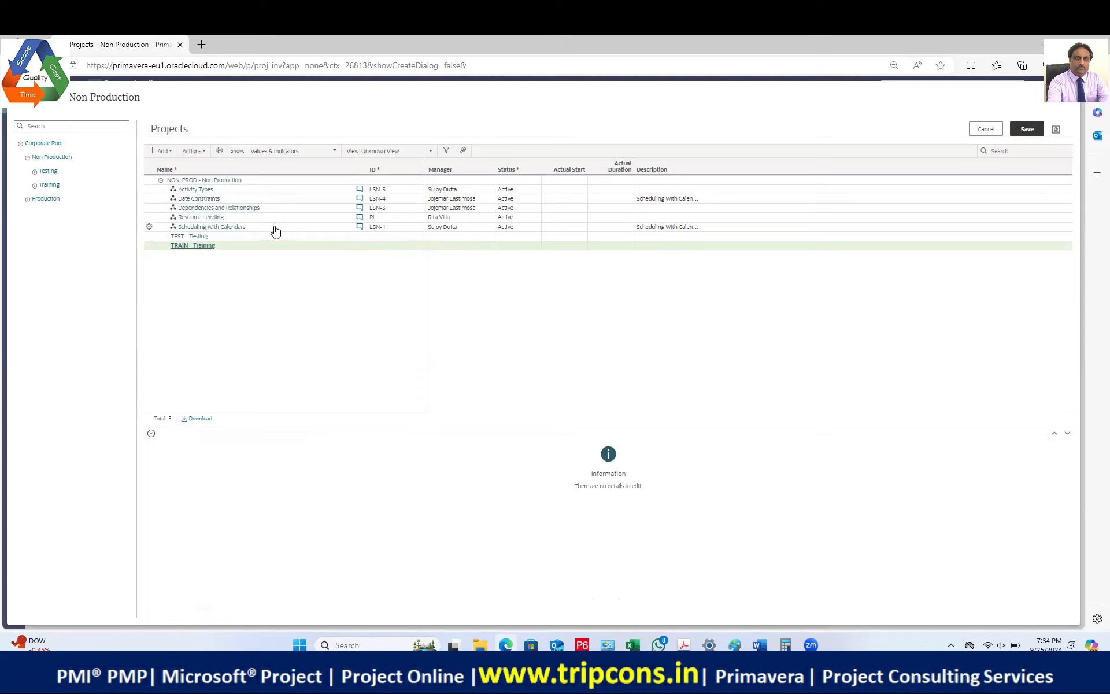
click(148, 227)
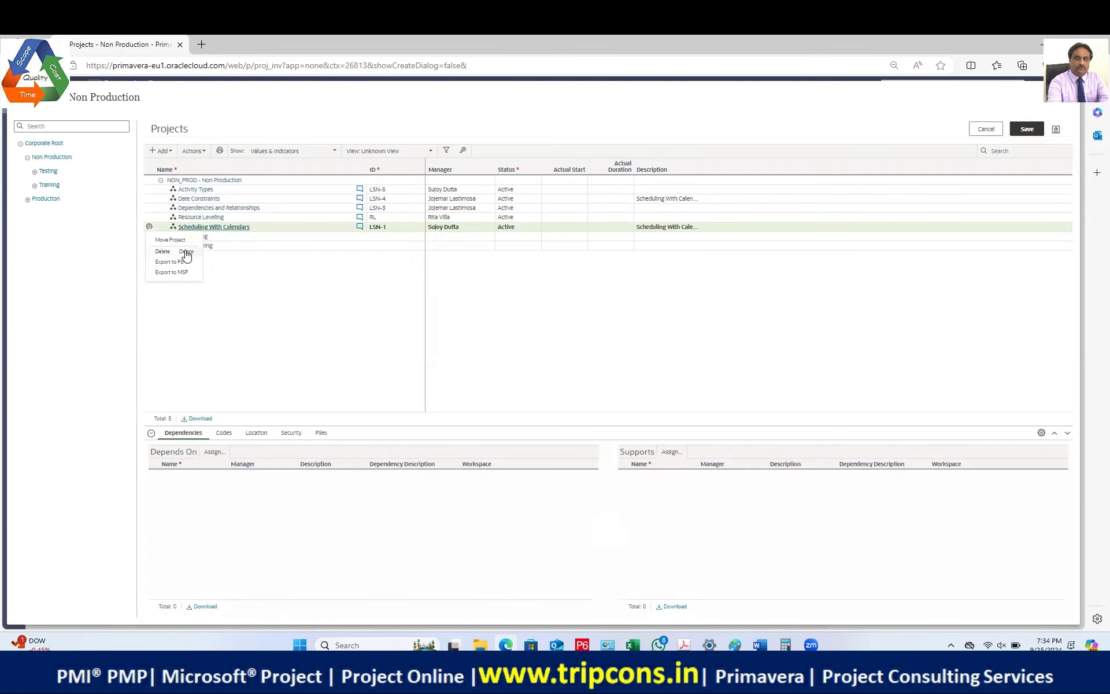
click(186, 254)
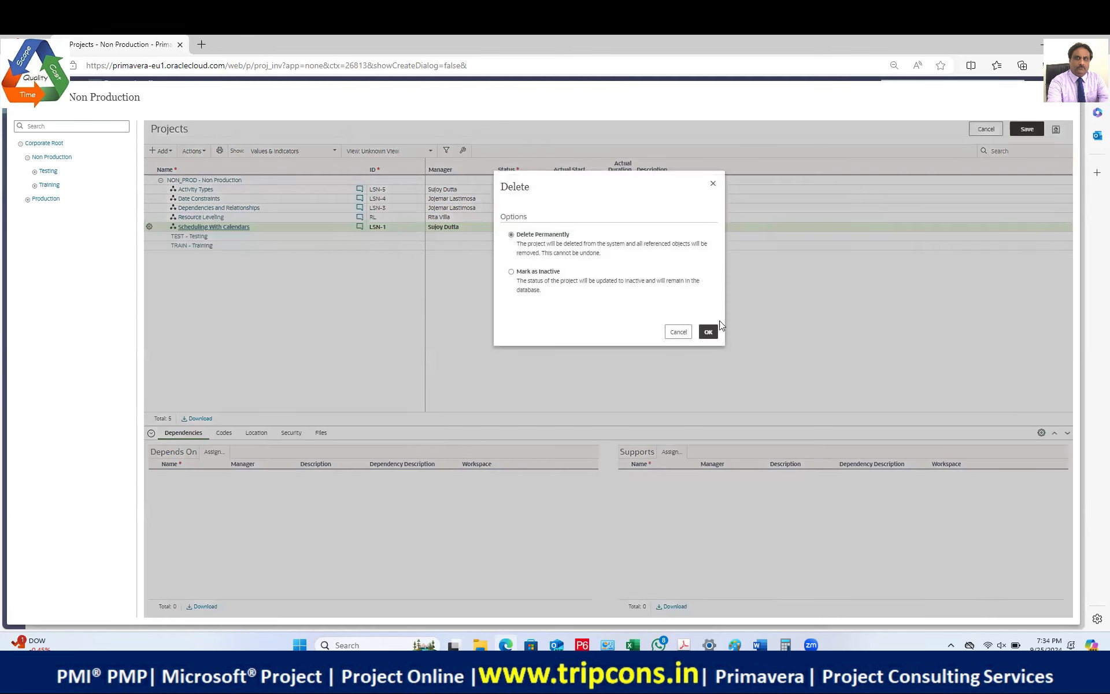
click(708, 332)
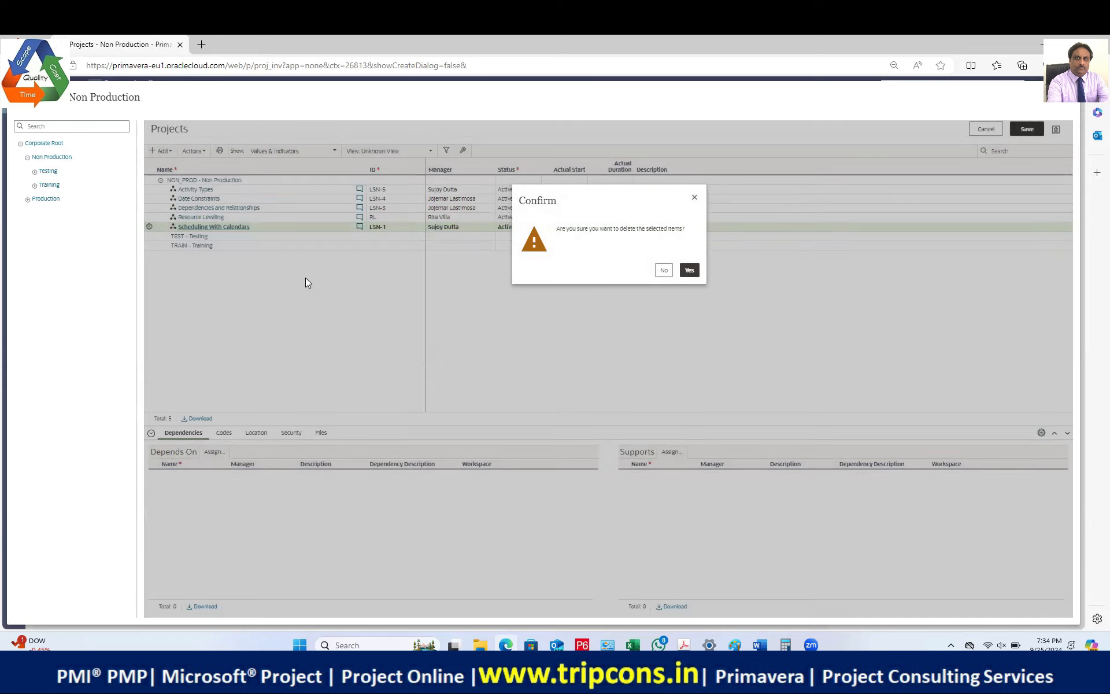
click(691, 274)
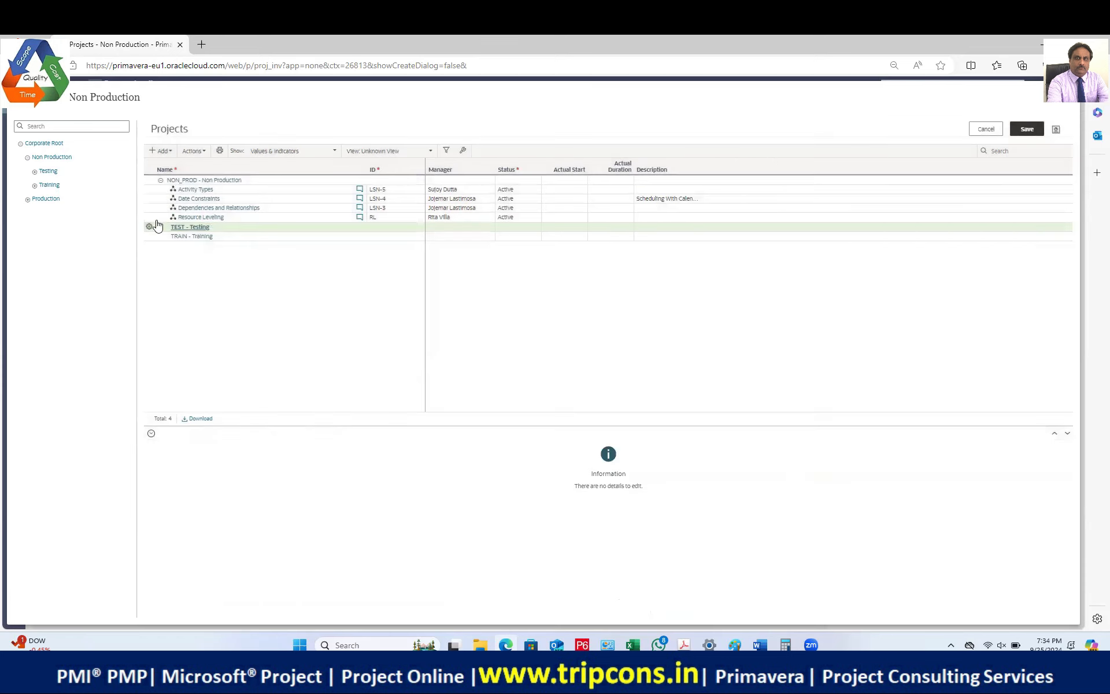
Step: Permanently delete the Activity Types project via its gear menu
click(149, 190)
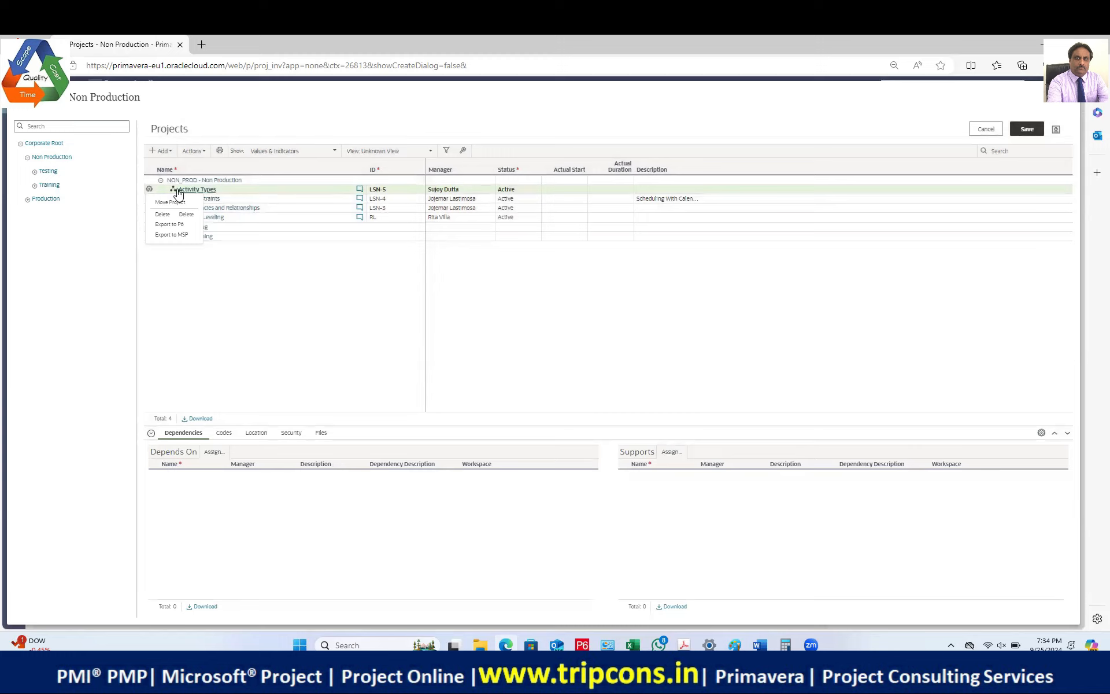
click(150, 191)
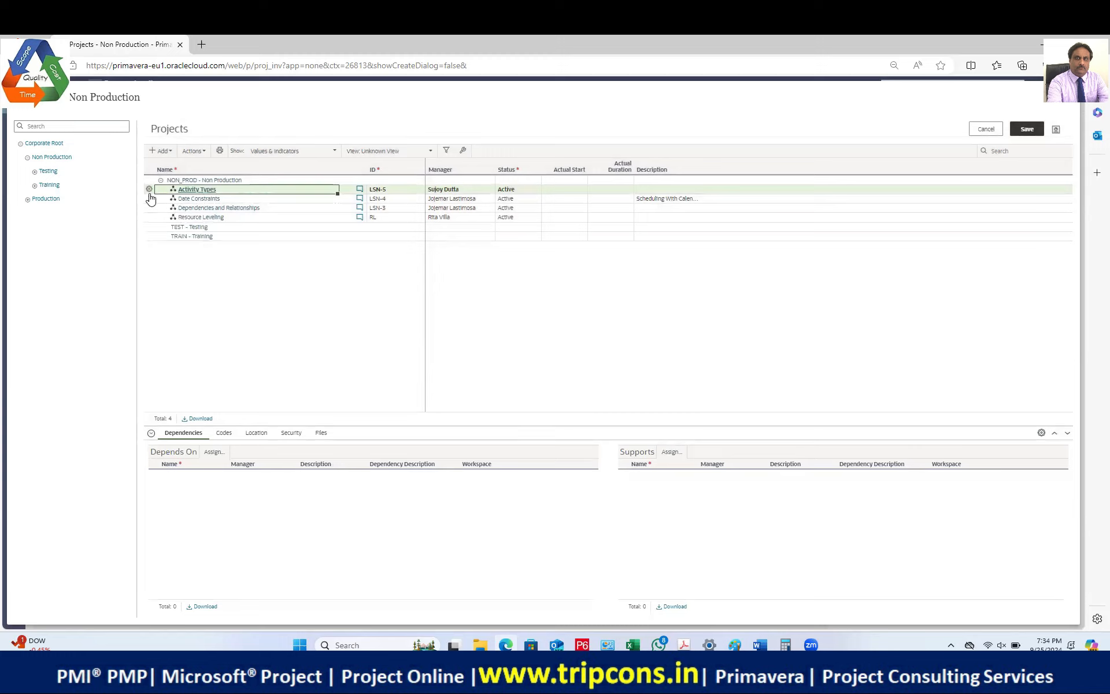
click(149, 190)
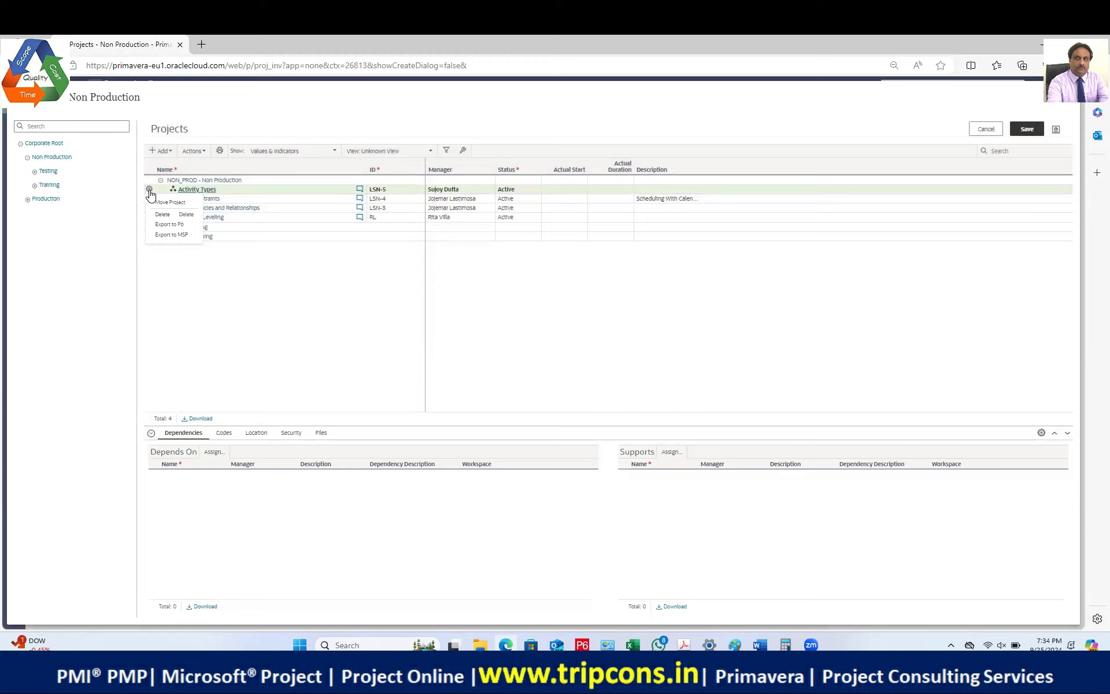
click(179, 216)
click(706, 331)
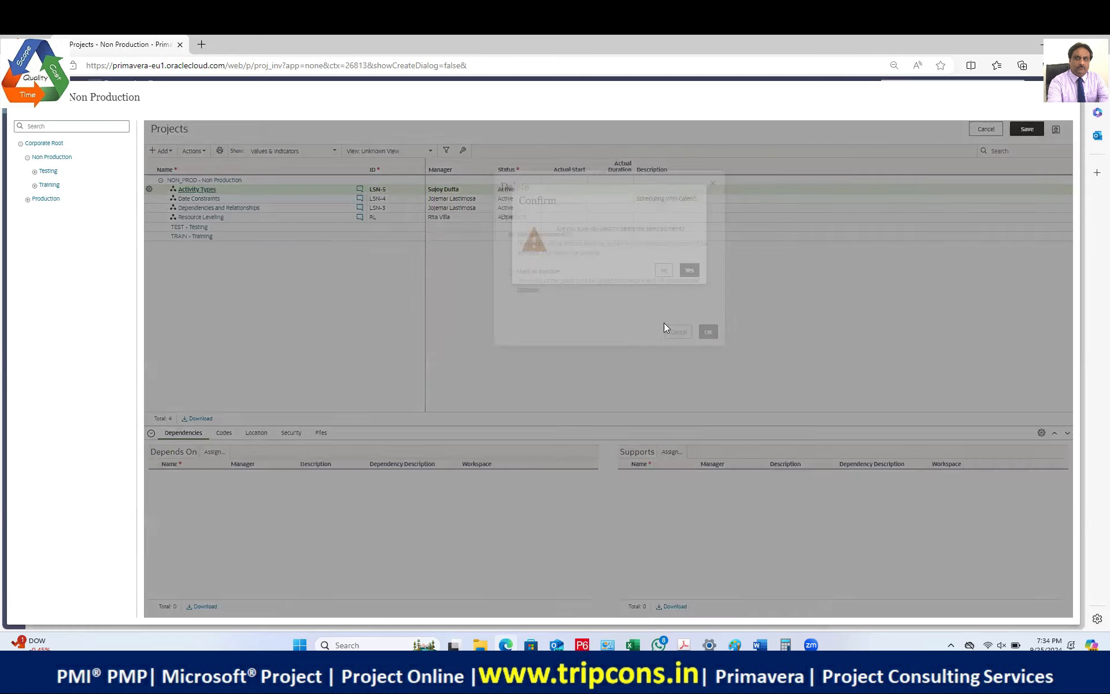
click(689, 270)
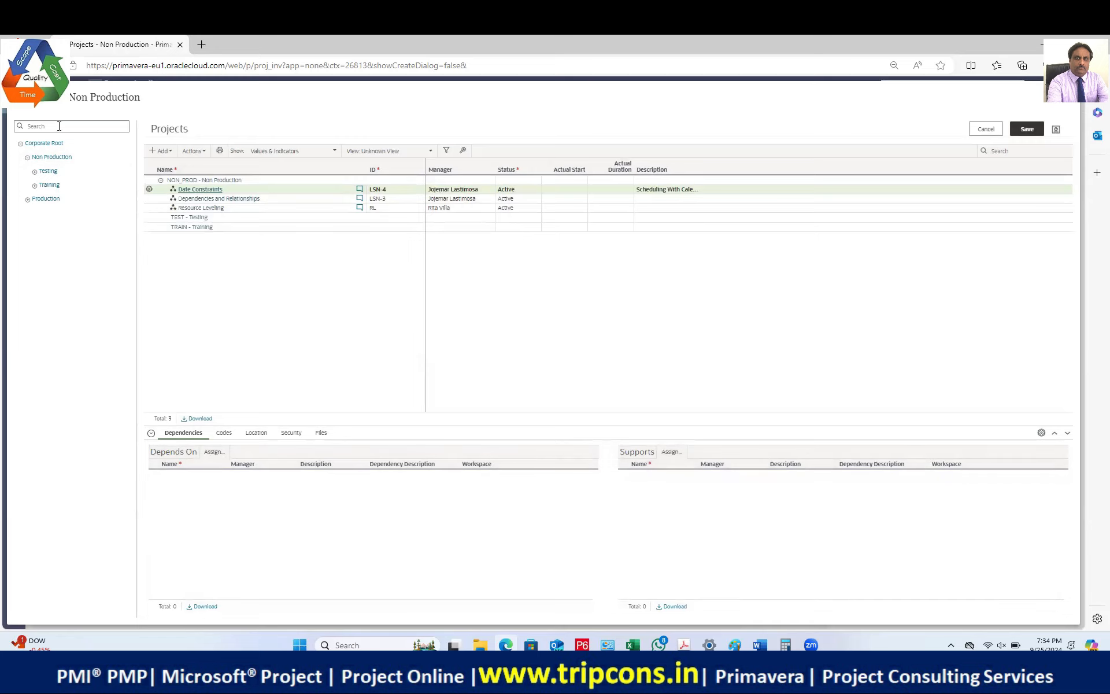
Step: Save the project deletions, dismiss the notice, and open Resource Leveling's home
click(1026, 128)
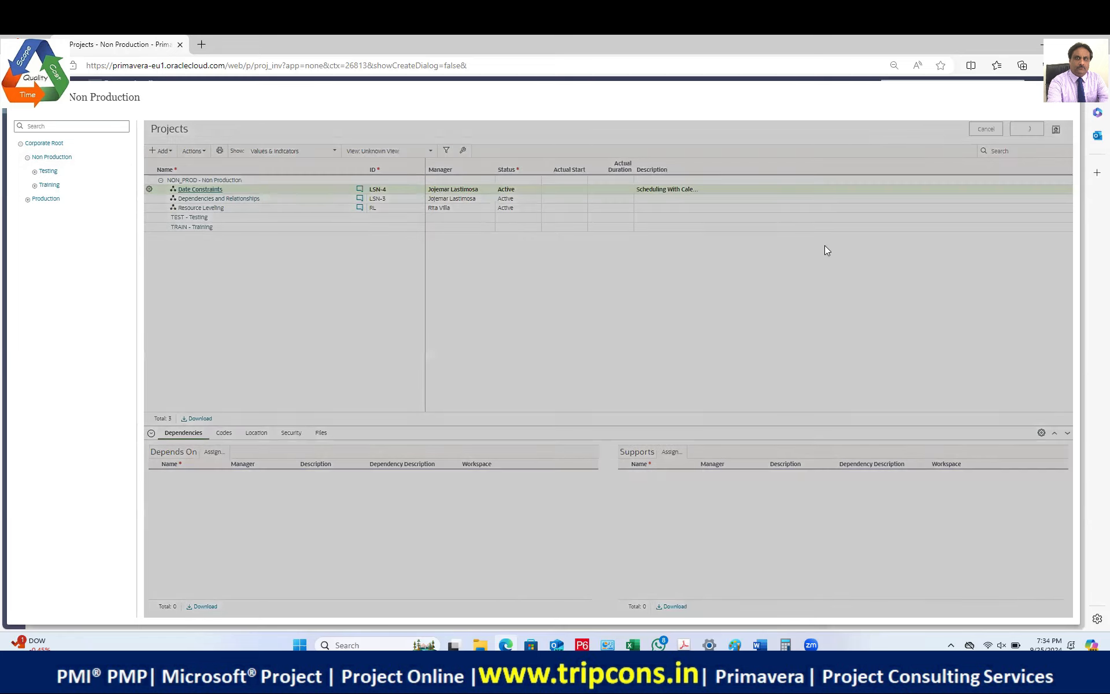
click(689, 265)
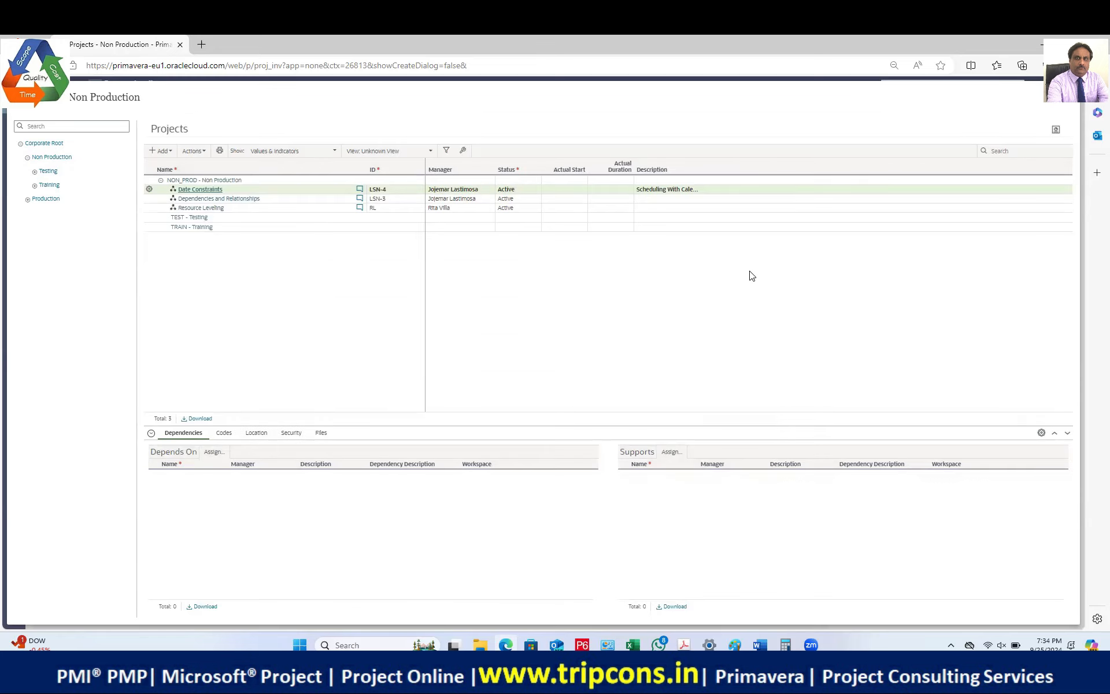
click(201, 208)
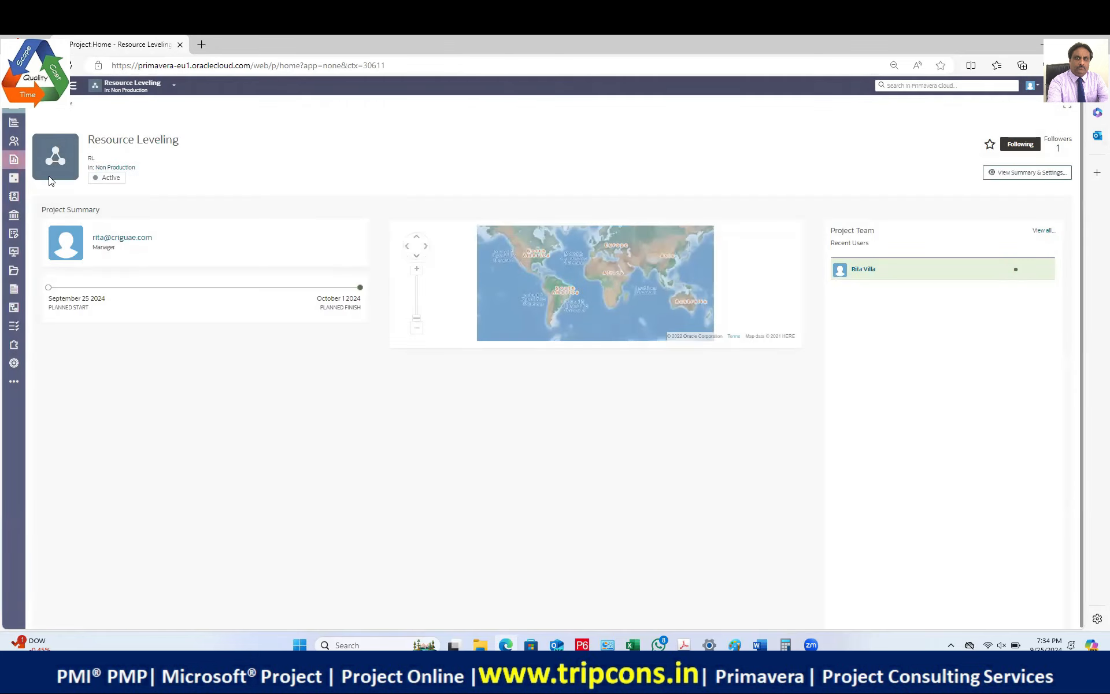
Step: Switch from Resource Leveling to the Non Production workspace home via the context selector
mouse_move(17, 146)
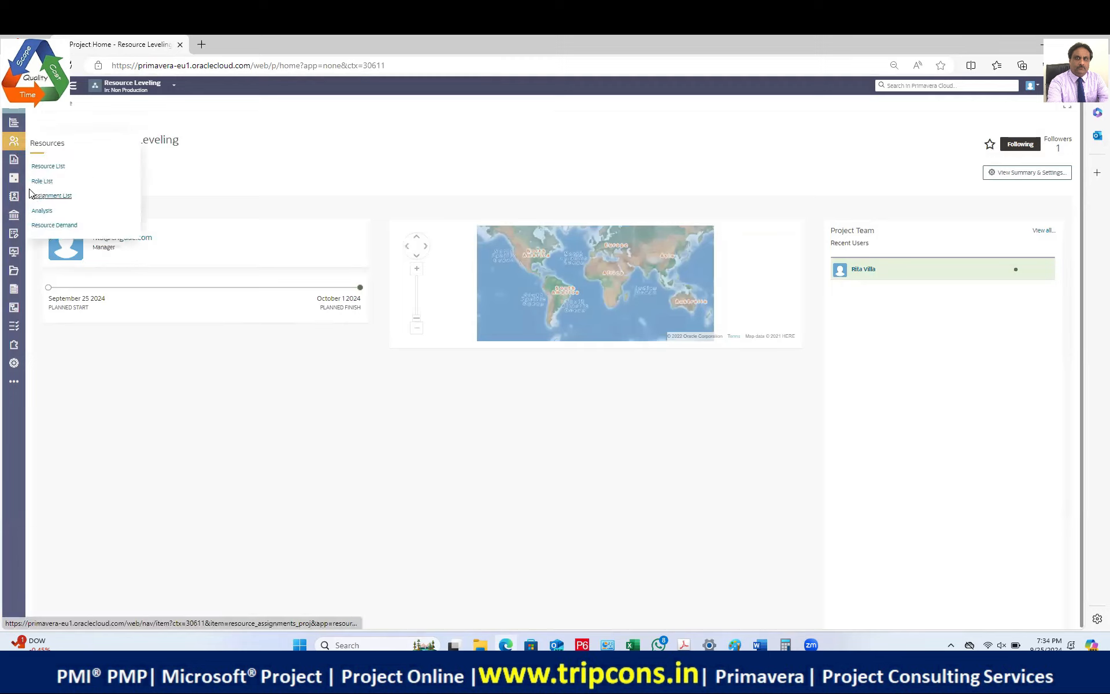
click(172, 87)
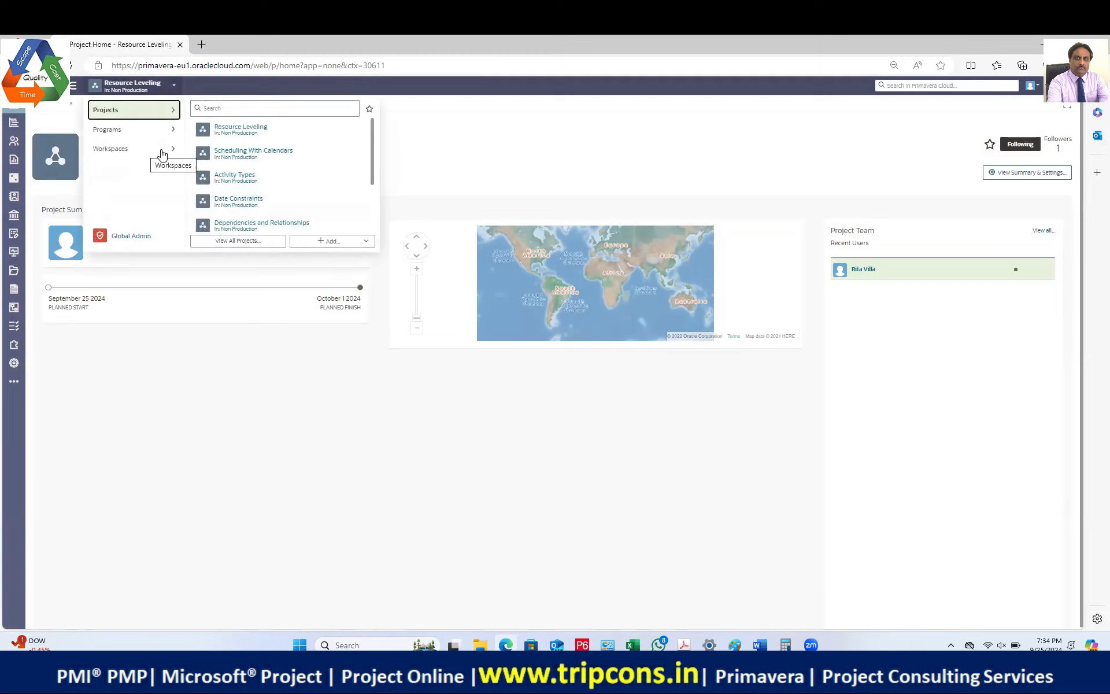
click(161, 152)
click(247, 129)
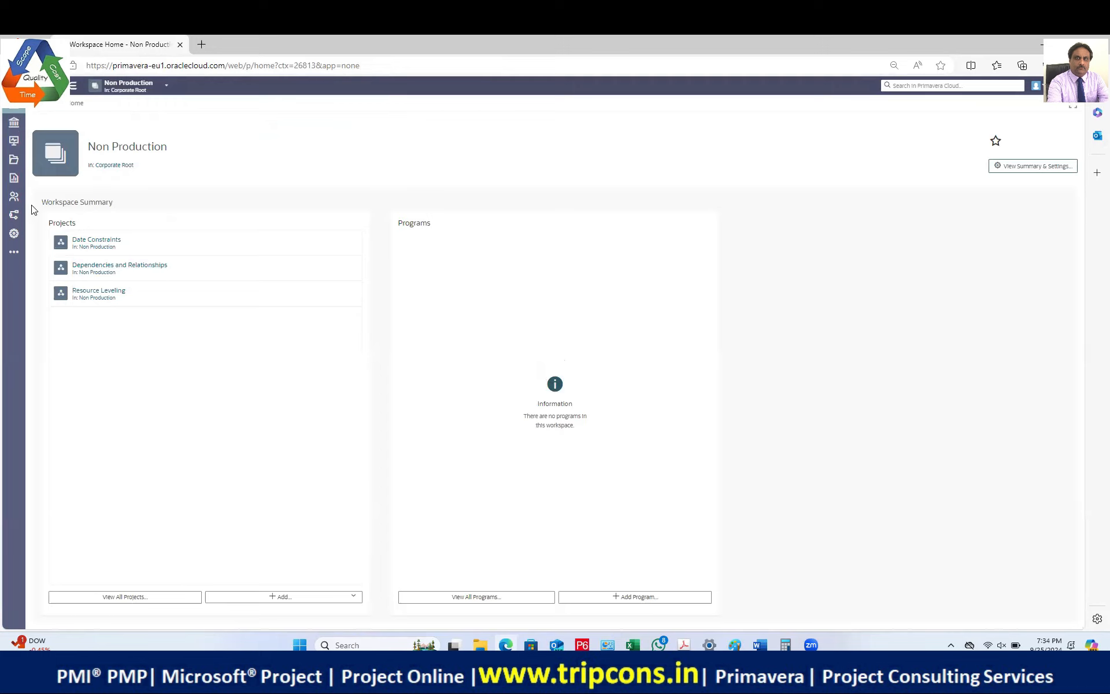
Step: Return to Non Production from the welcome page and choose View All Projects
mouse_move(17, 180)
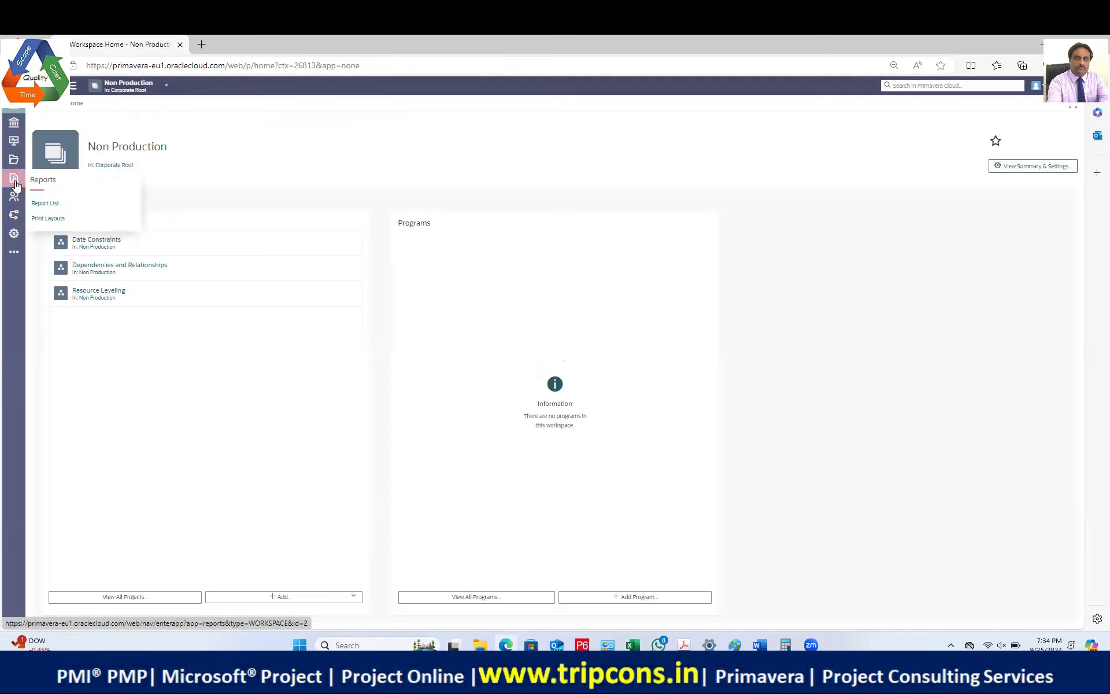
mouse_move(19, 127)
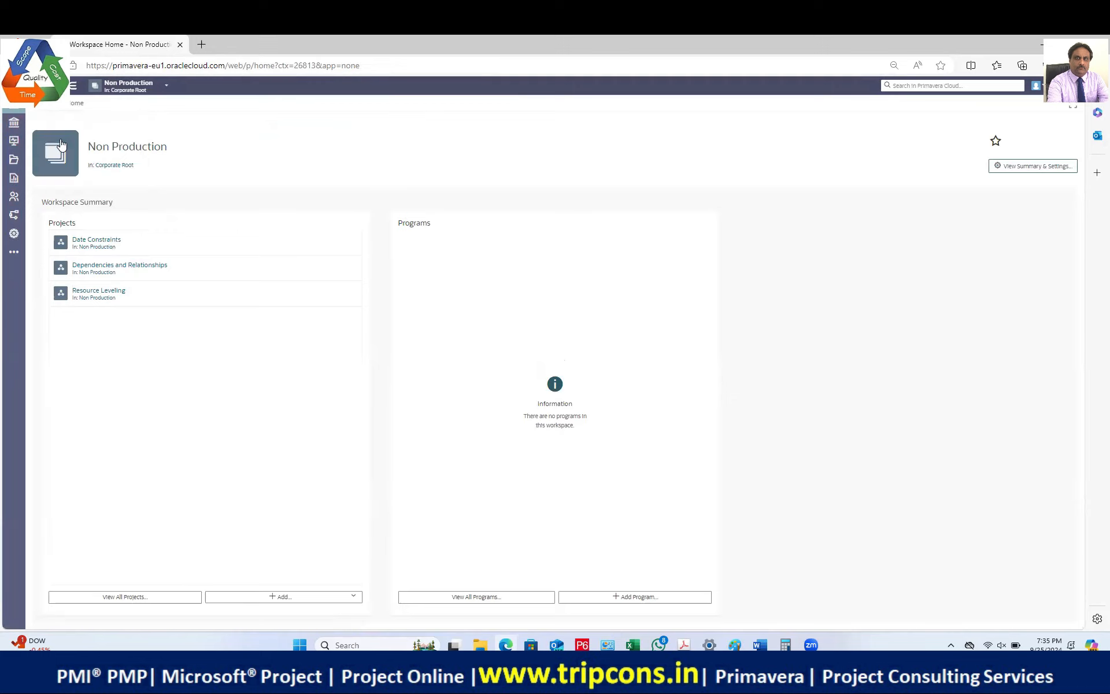
click(36, 85)
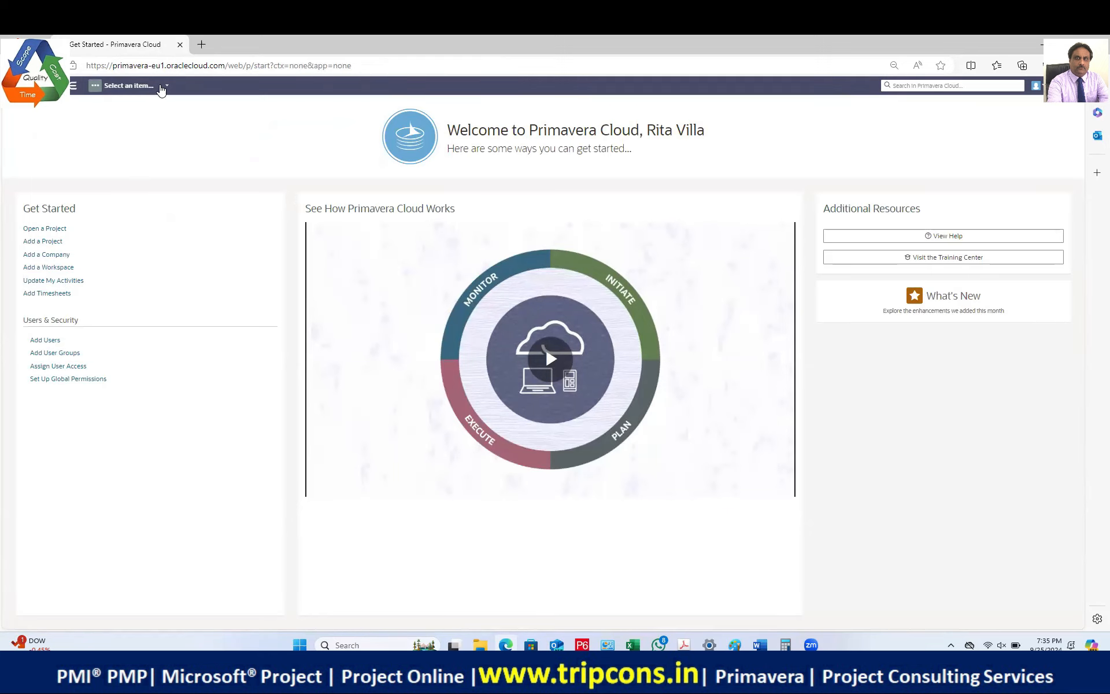
click(161, 87)
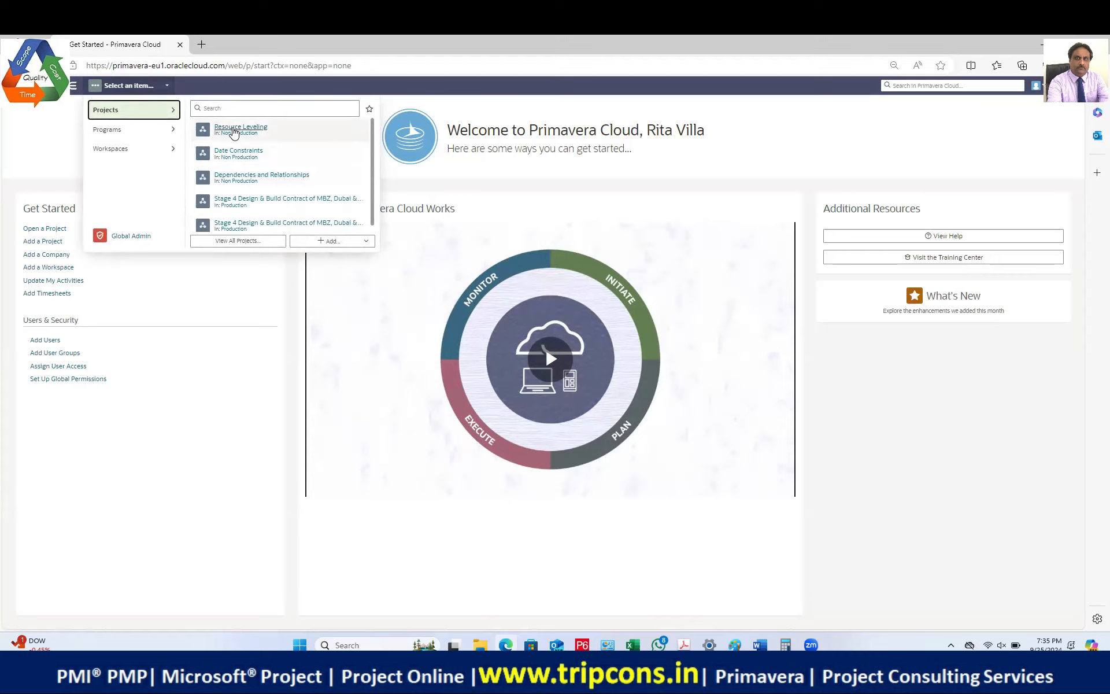
click(240, 133)
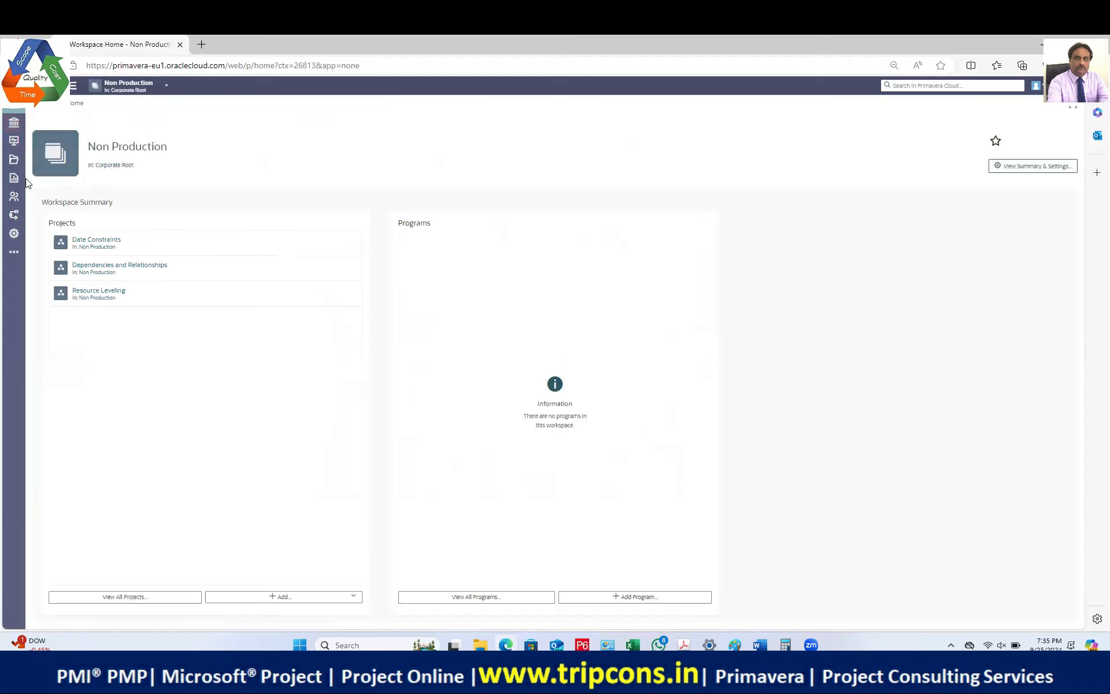
mouse_move(14, 181)
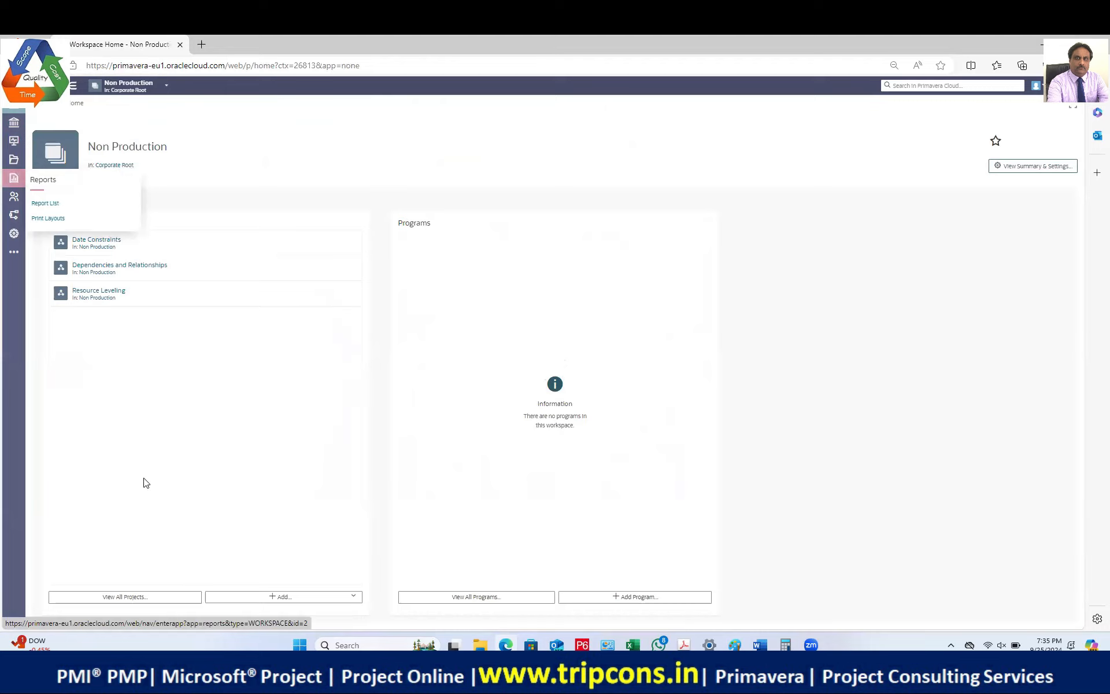
click(142, 597)
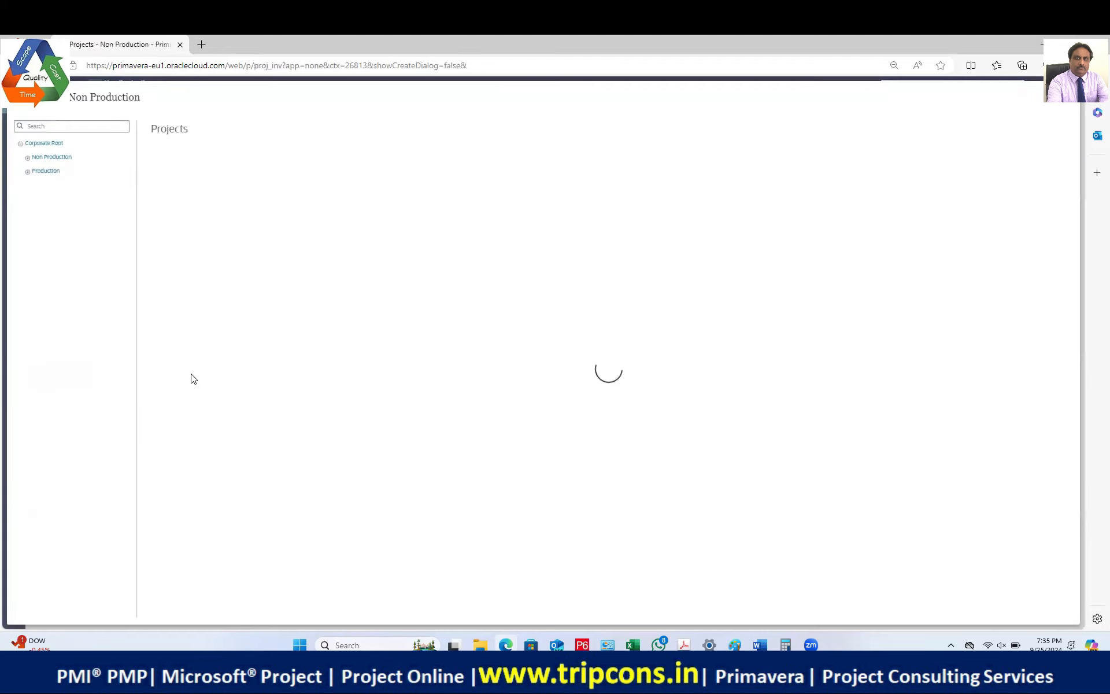
Step: Go from the Non Production project list back to the workspace home, briefly opening the sidebar Customize panel
click(30, 158)
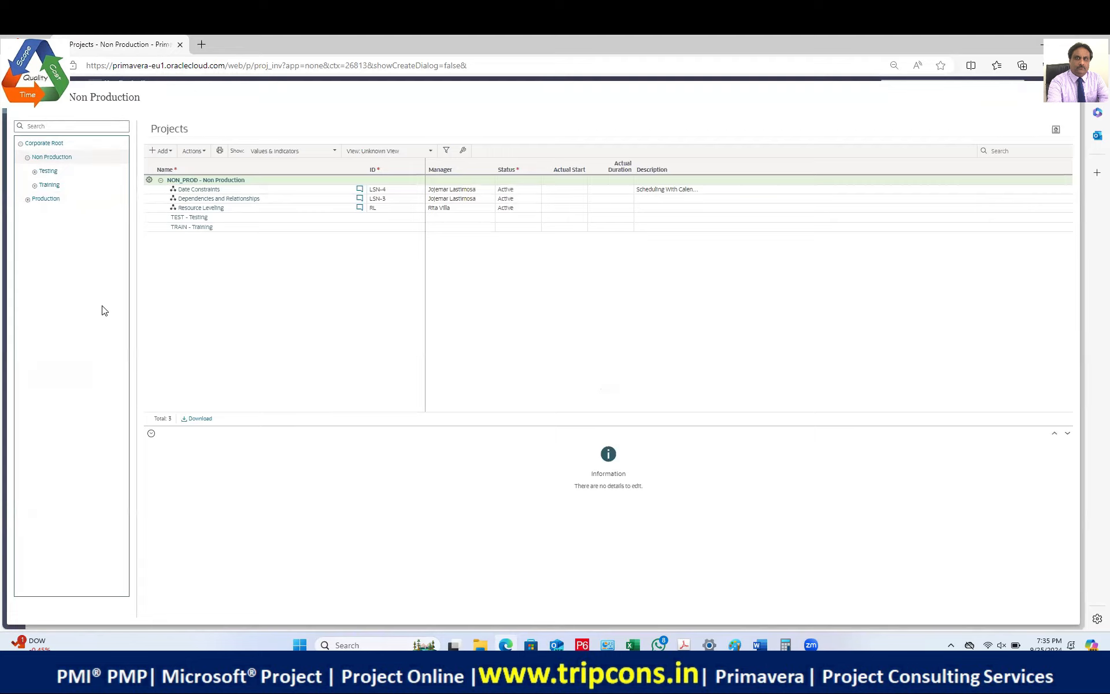
click(22, 97)
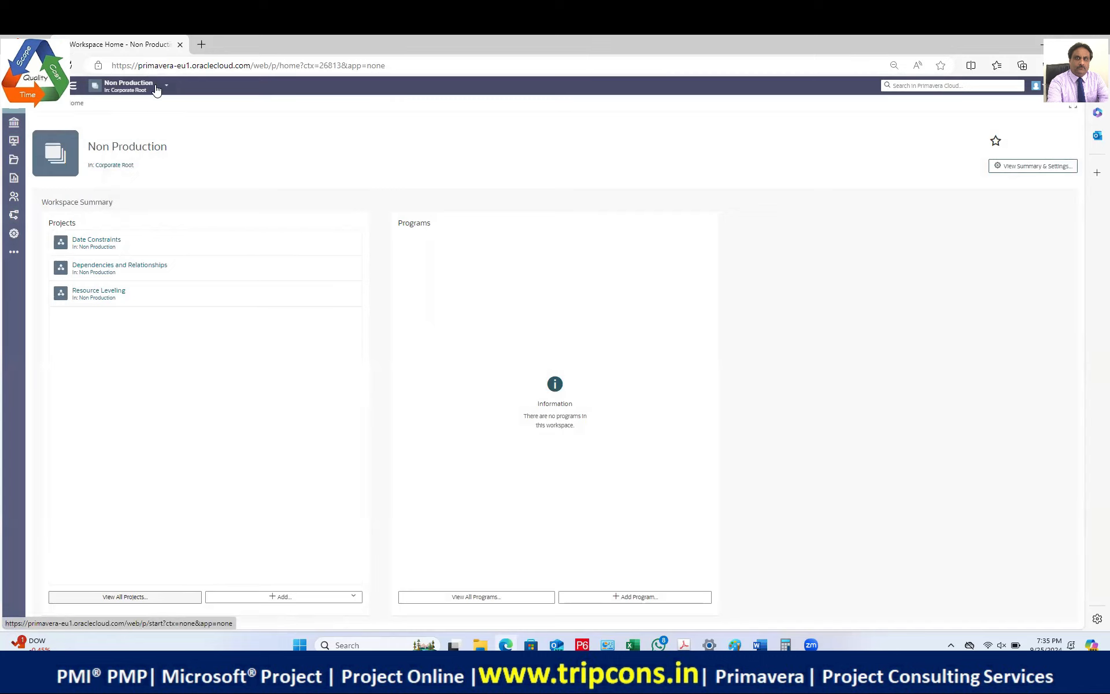
click(15, 252)
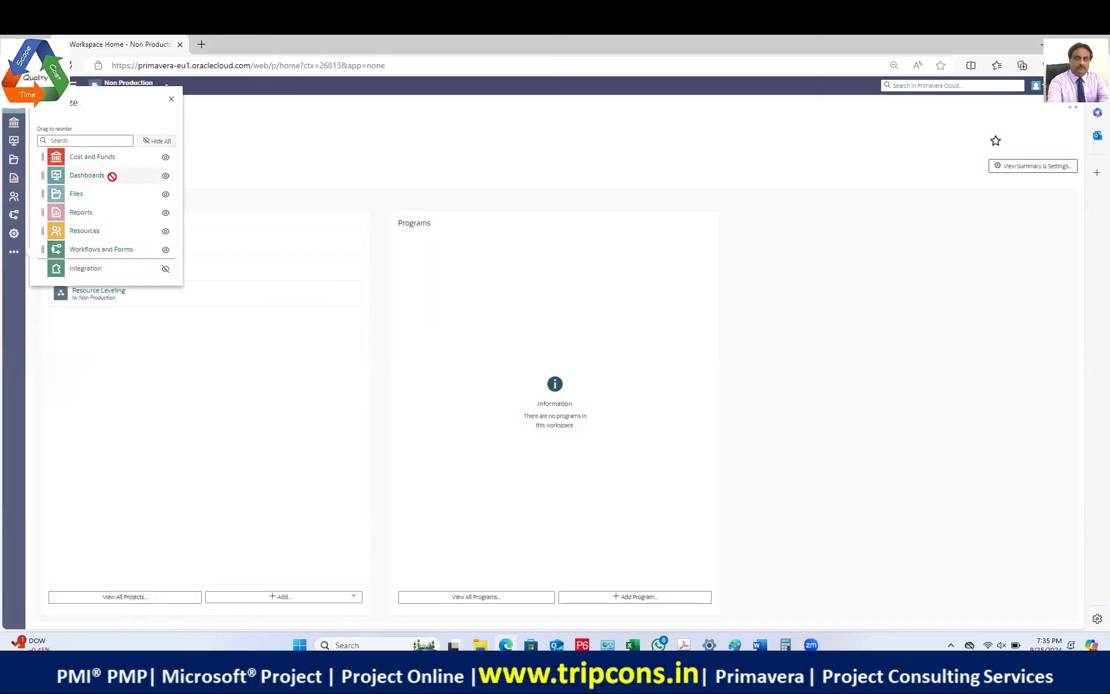
click(305, 112)
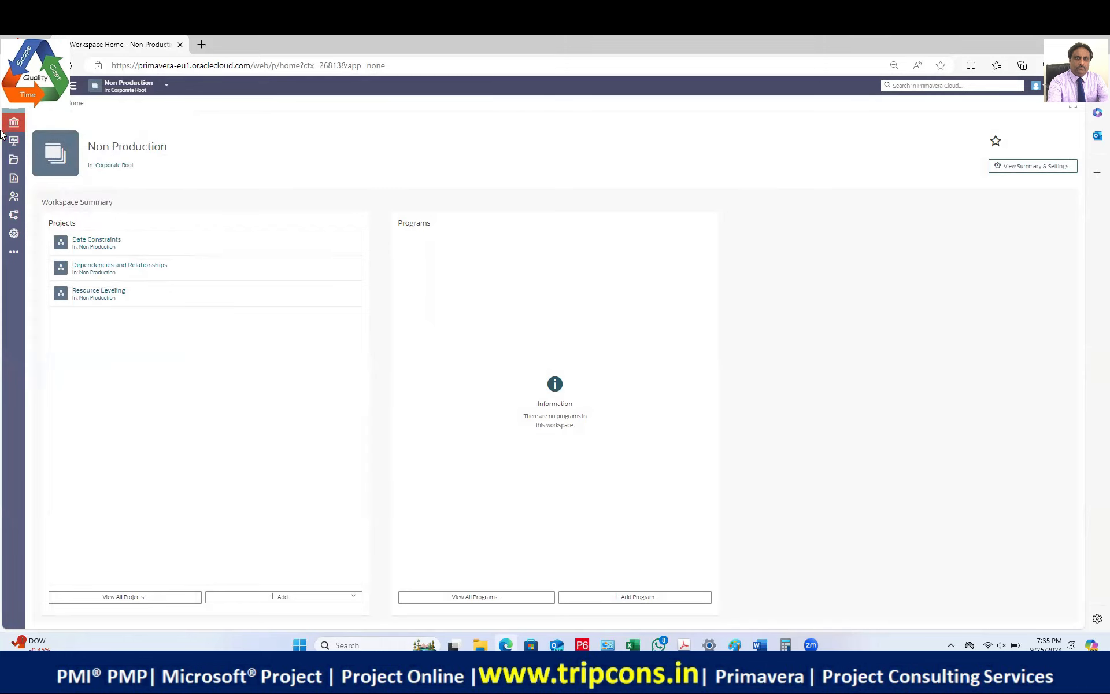
mouse_move(14, 143)
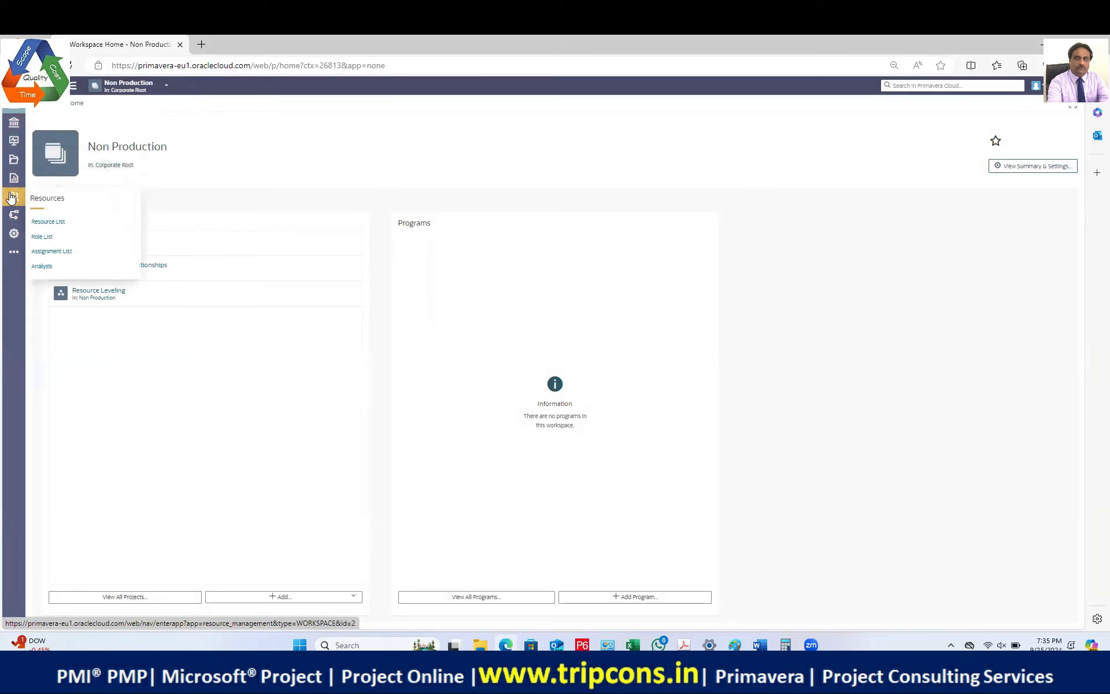
mouse_move(14, 222)
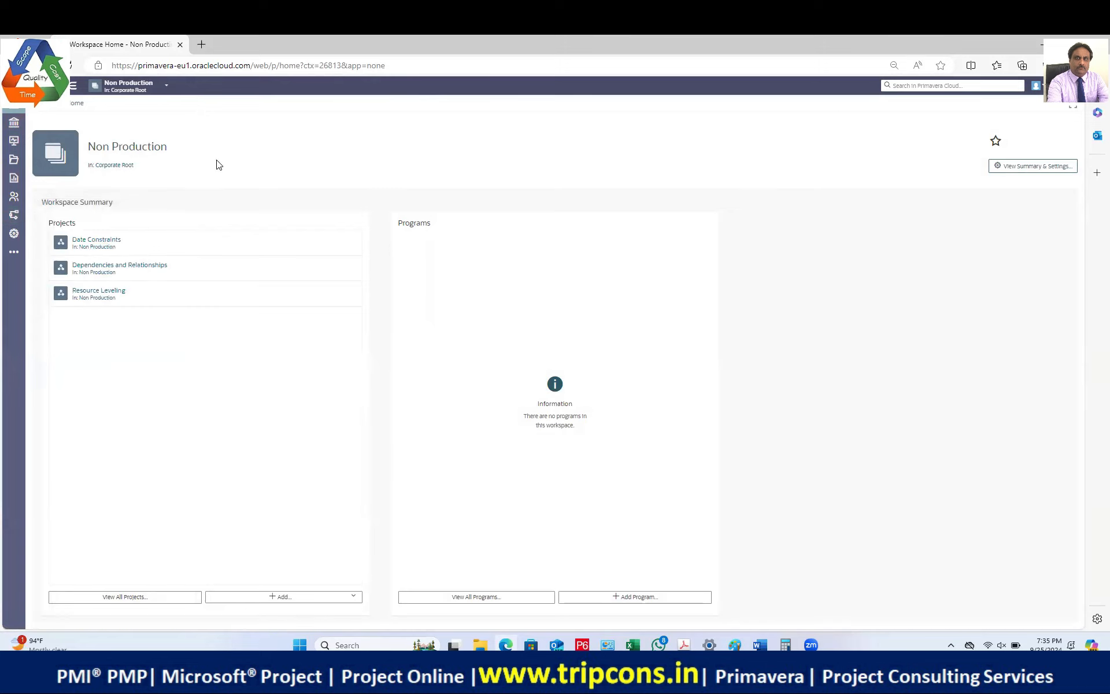
Step: In workspace Settings > Dictionaries > Calendars, delete the SD 2025 Cal calendar
click(13, 233)
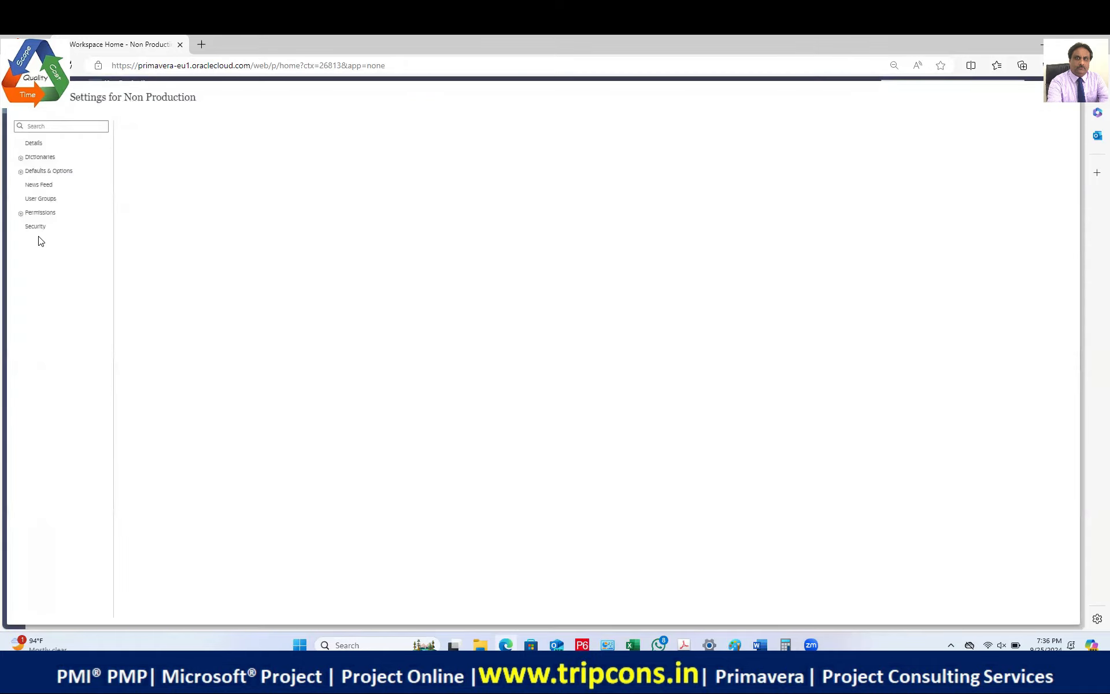
click(42, 156)
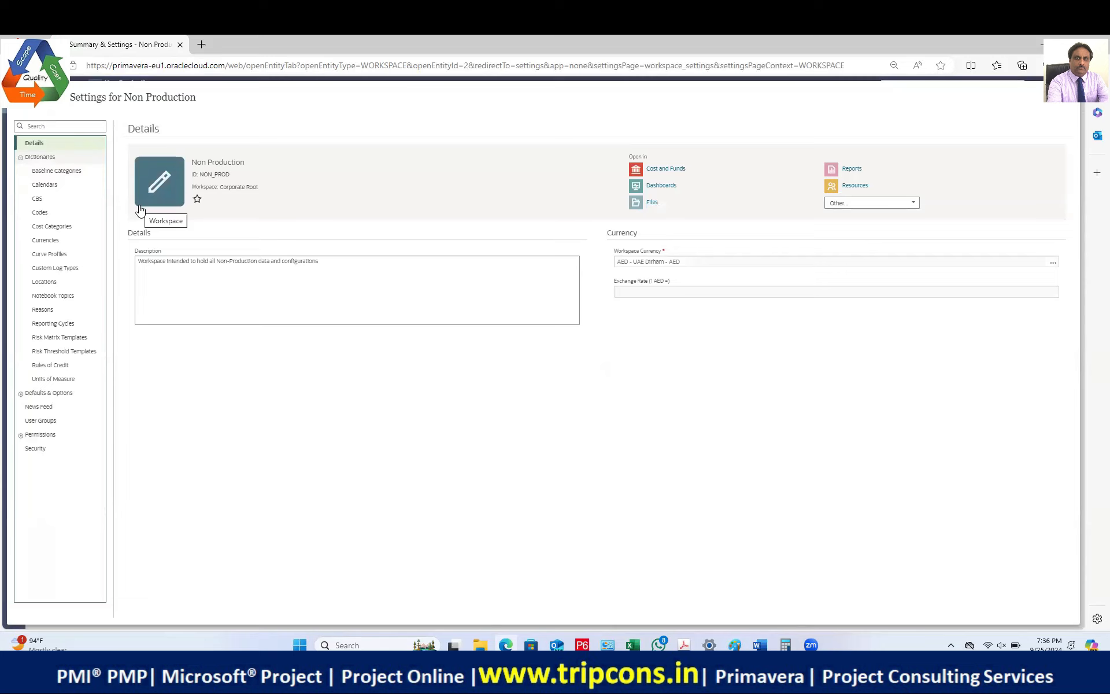
click(51, 186)
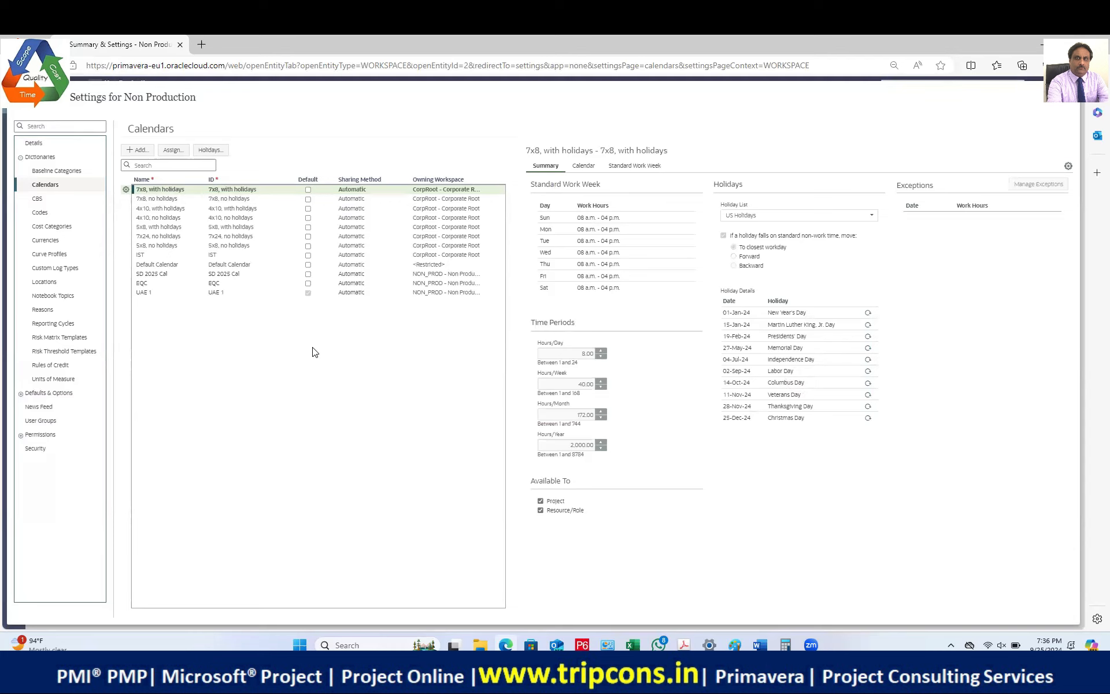
click(175, 275)
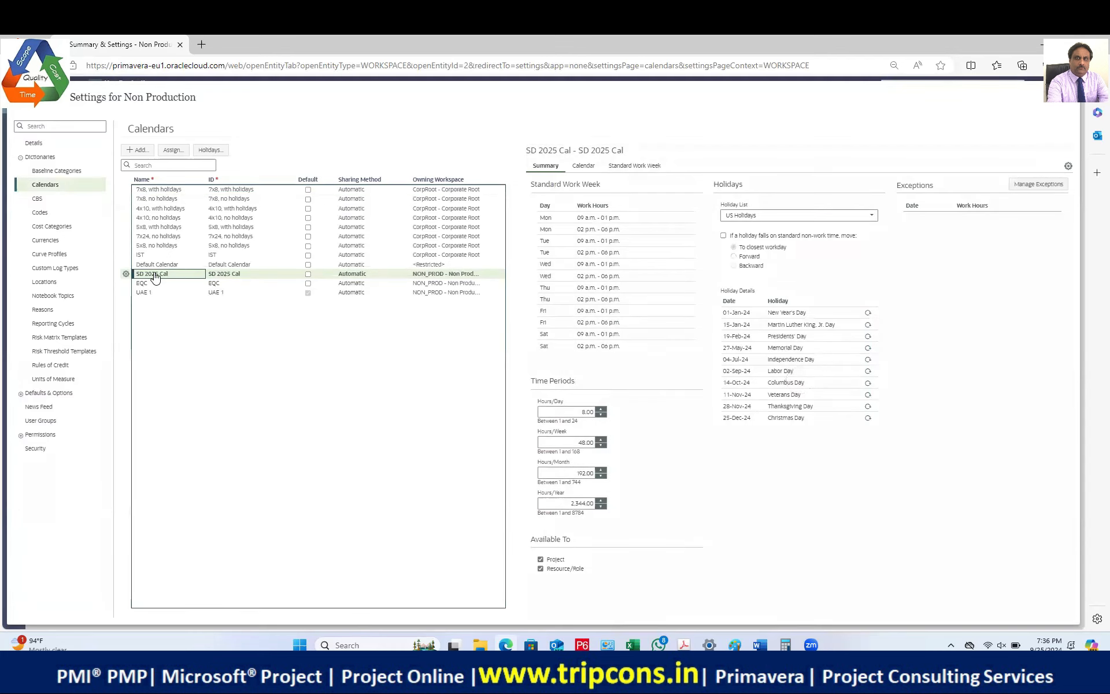
click(126, 274)
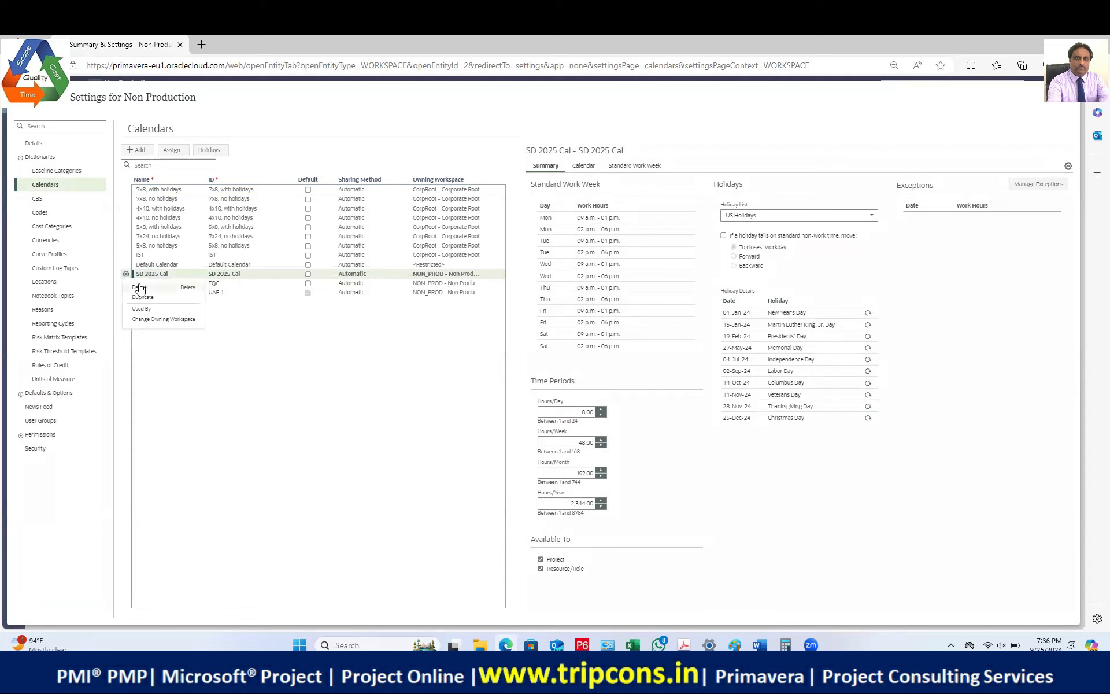
click(138, 287)
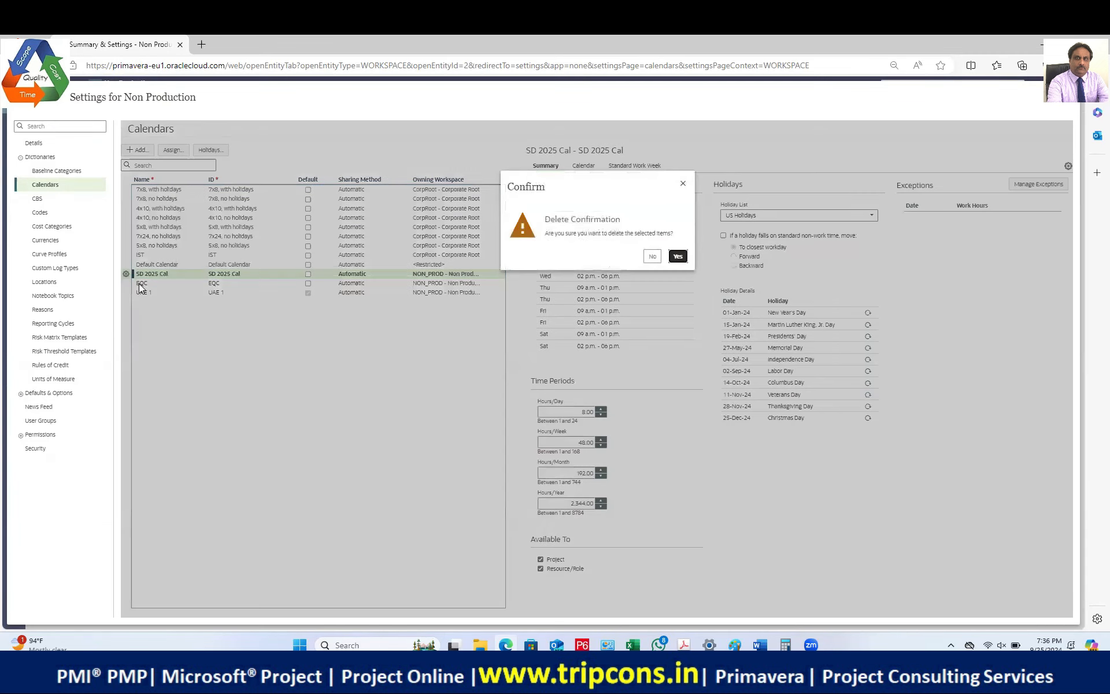
click(678, 256)
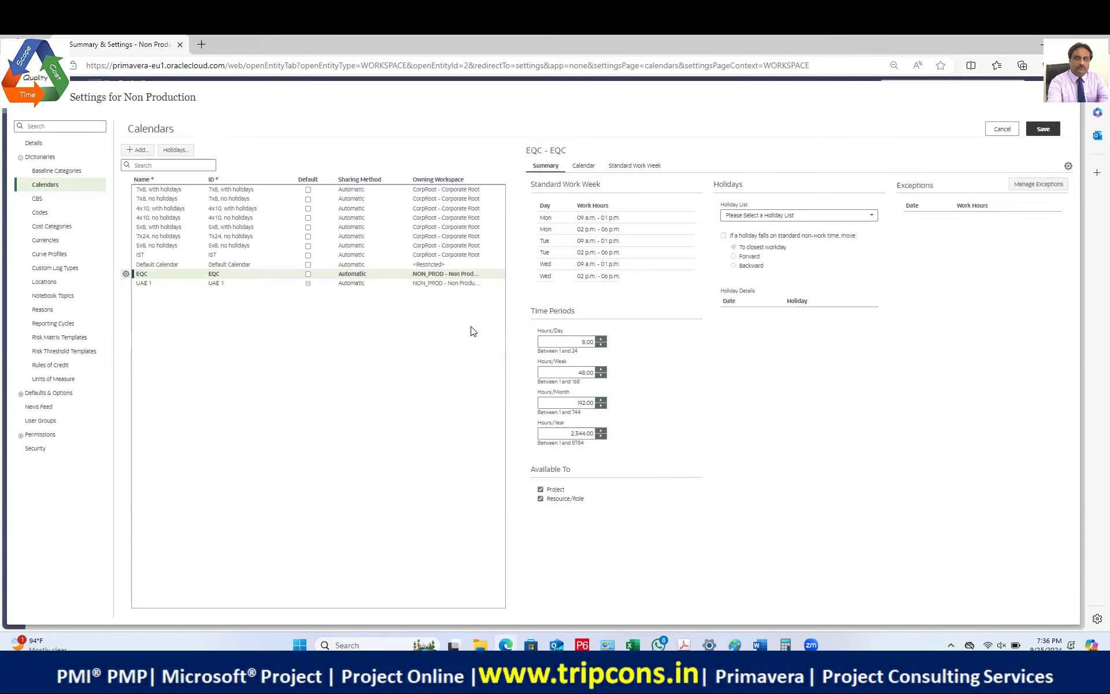
Step: Try saving the deletion twice, then follow the PRM-006002014 error link for help
click(1043, 129)
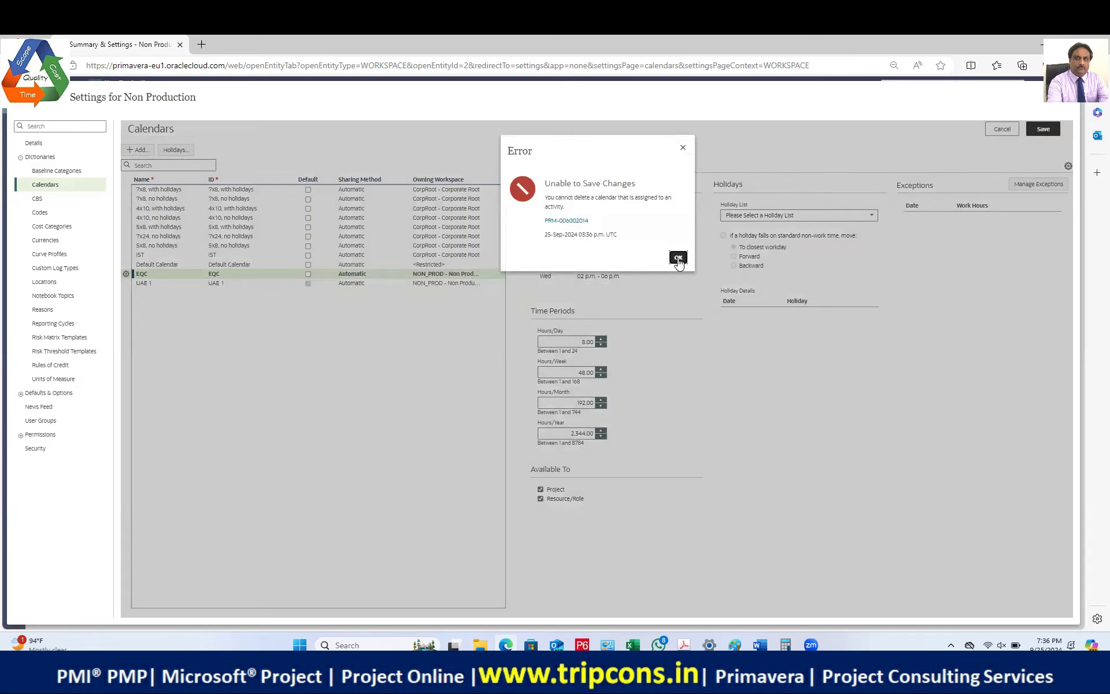
click(678, 257)
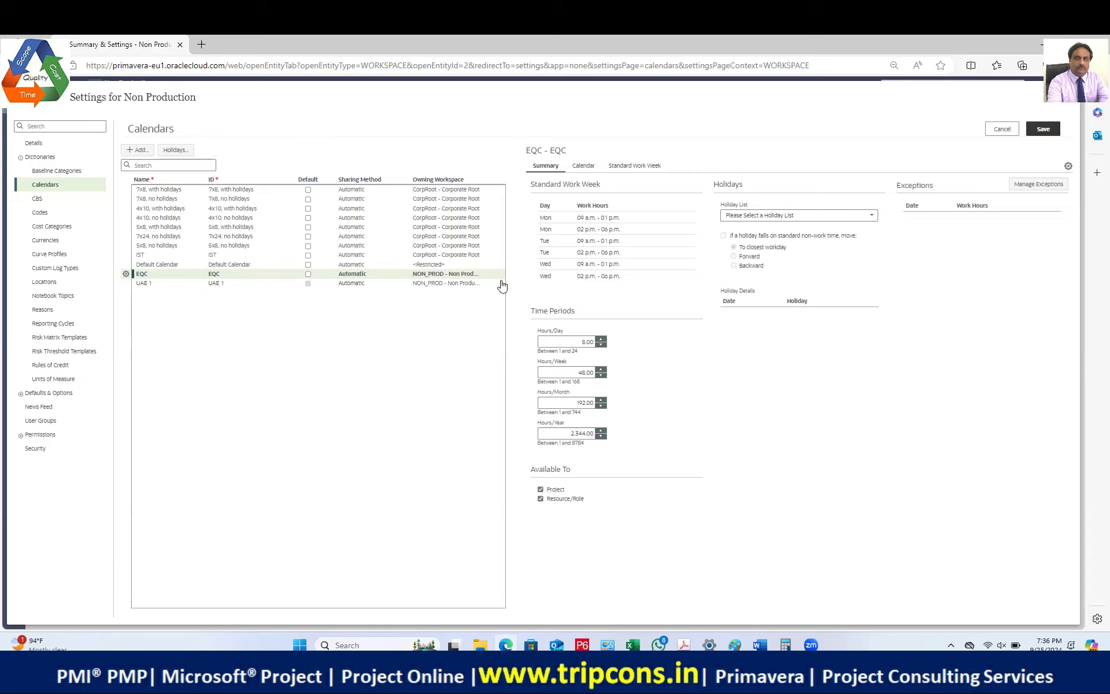
click(1043, 129)
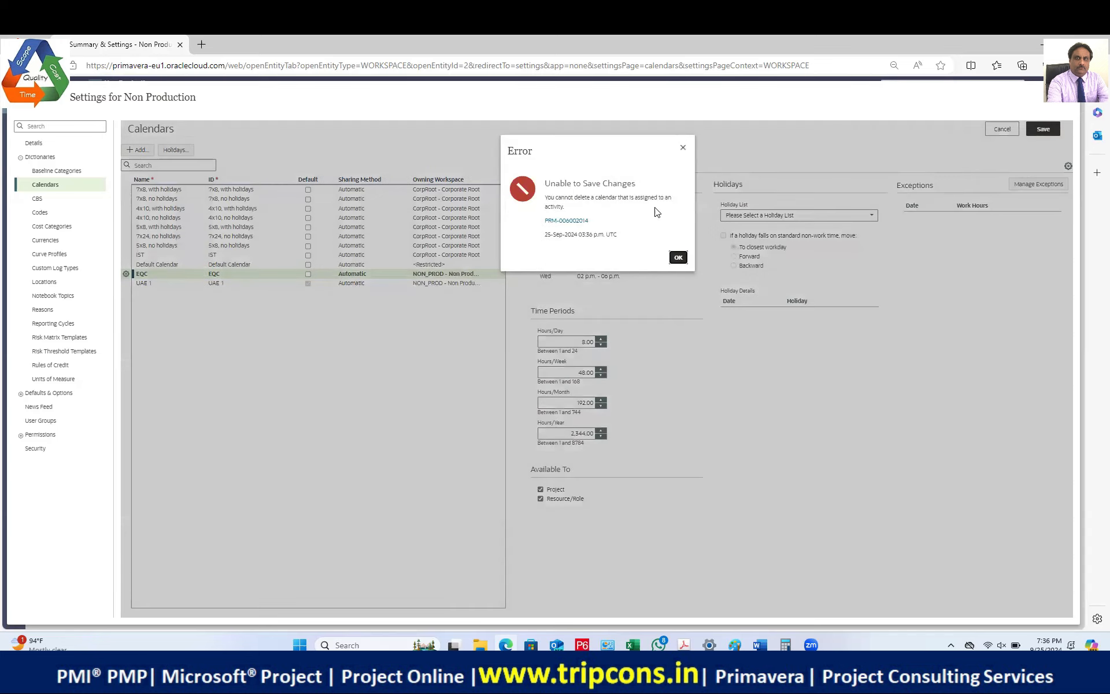
click(573, 223)
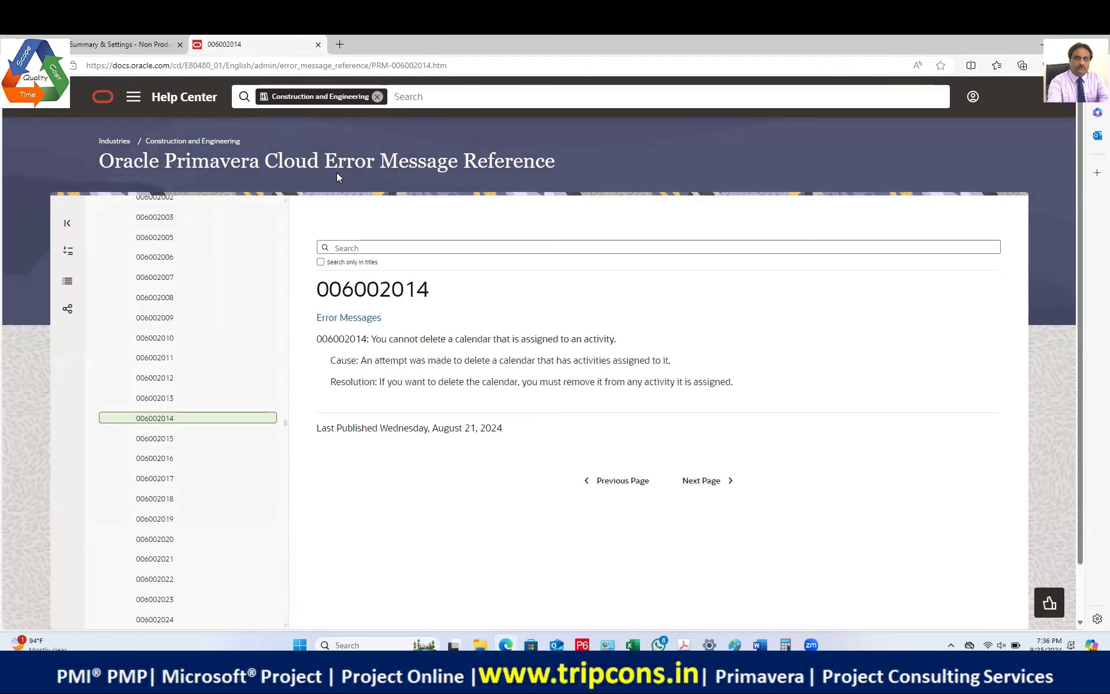
Step: Read the help entry for error 006002014, then go back to the Primavera Summary & Settings tab
click(137, 44)
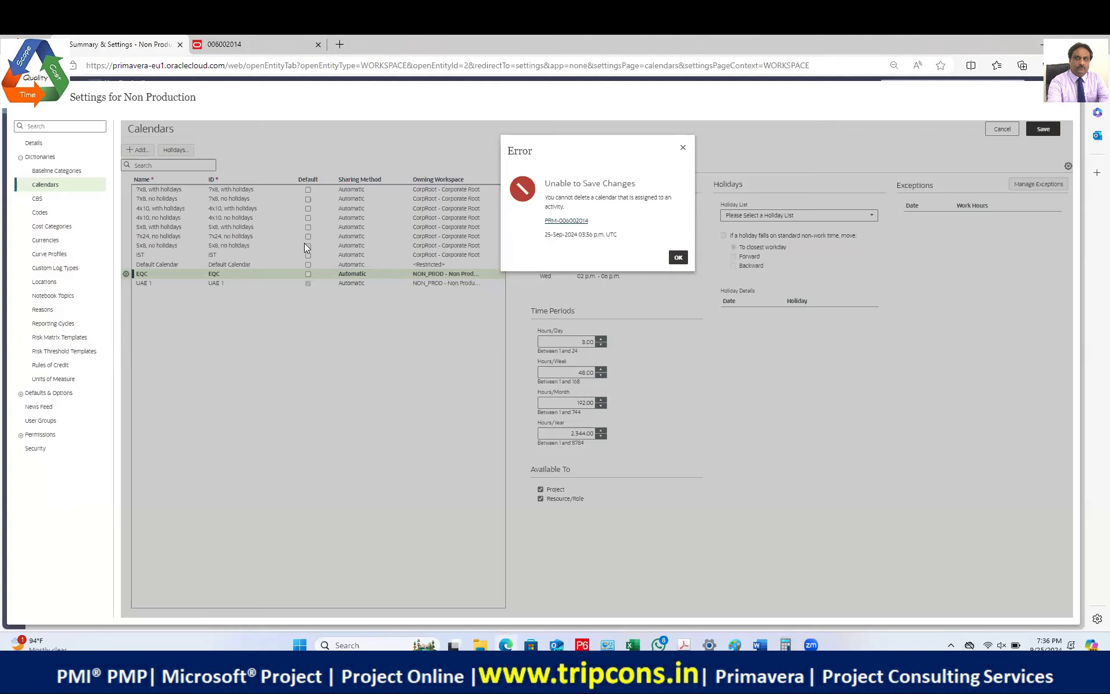
Step: Dismiss the delete error and reload the Calendars page, discarding the unsaved deletion
click(684, 259)
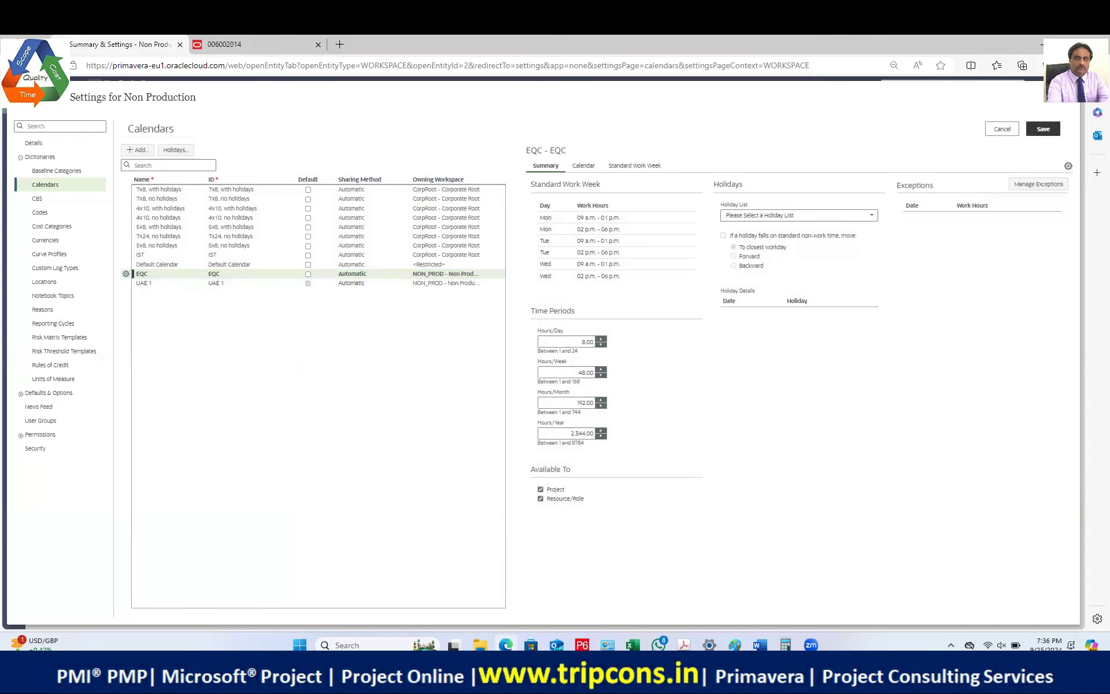
key(F5)
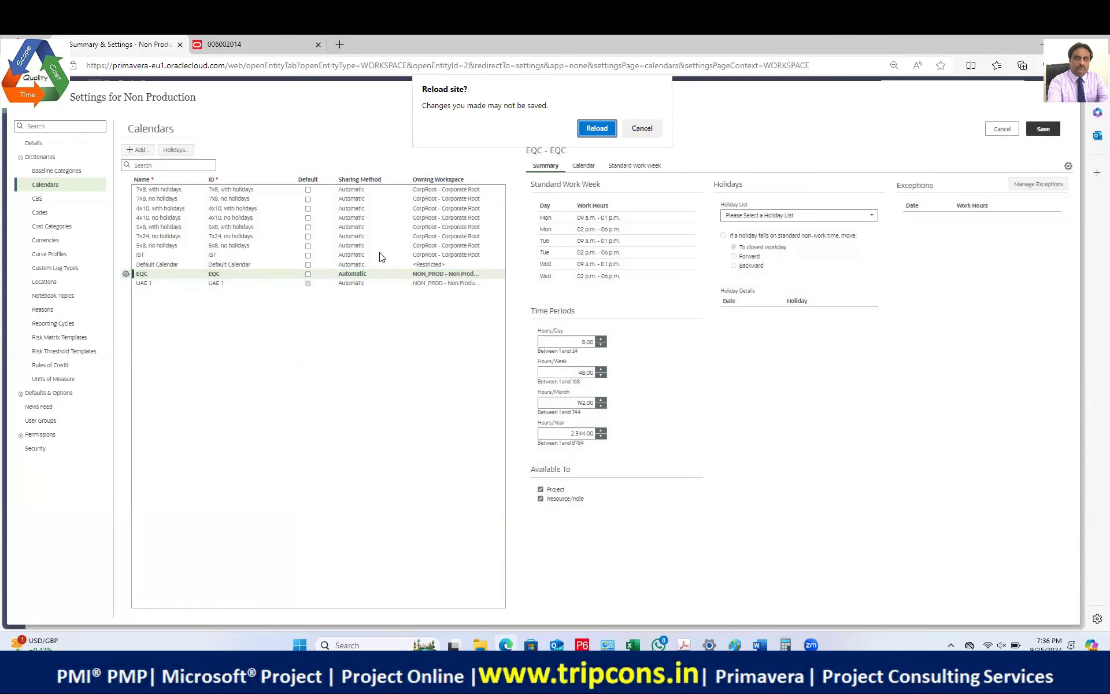
click(592, 129)
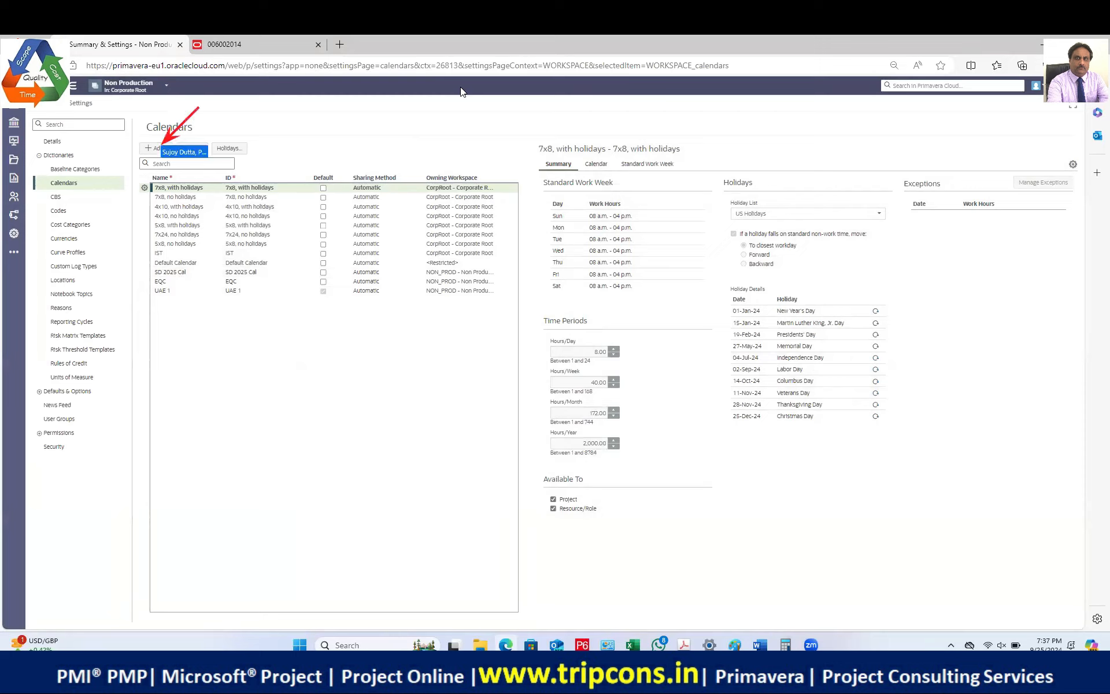
Step: Add a calendar with name and ID 'SD 2025 Cal 2', keeping the default work week and no holidays
click(156, 148)
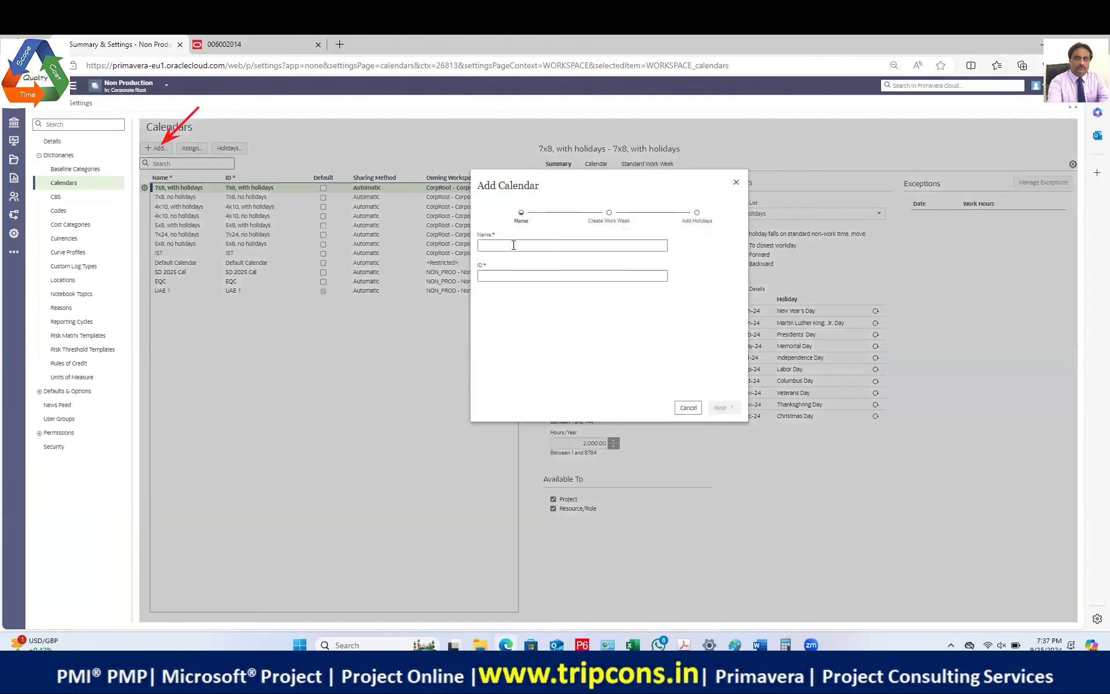
click(513, 245)
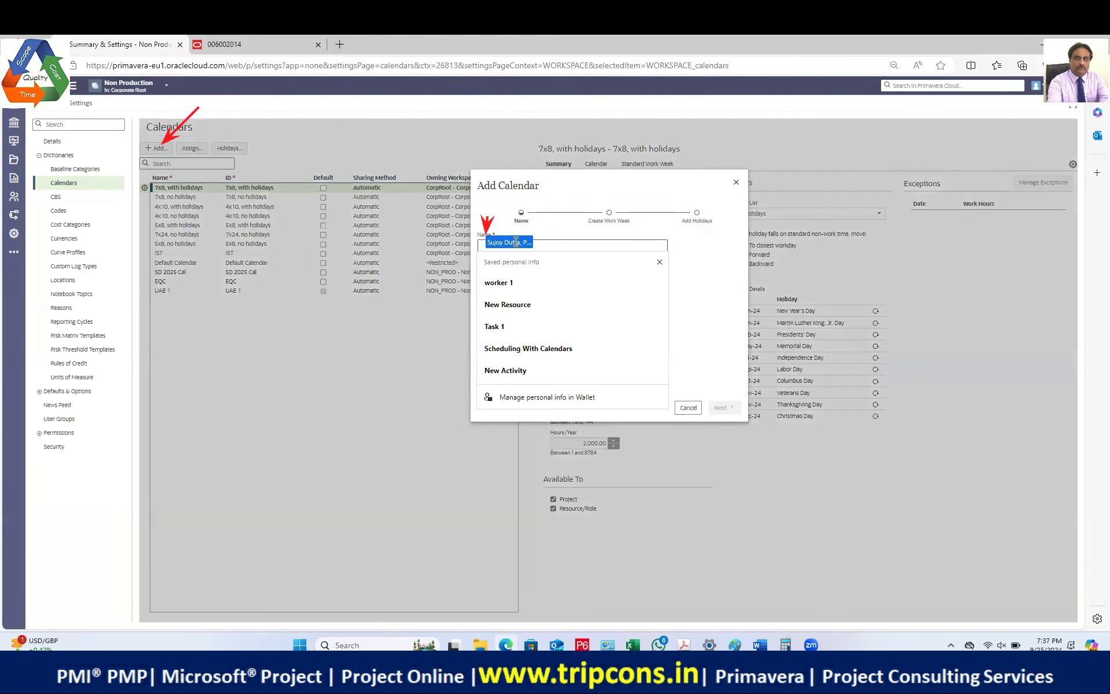
text(SD 2025 Cal 2)
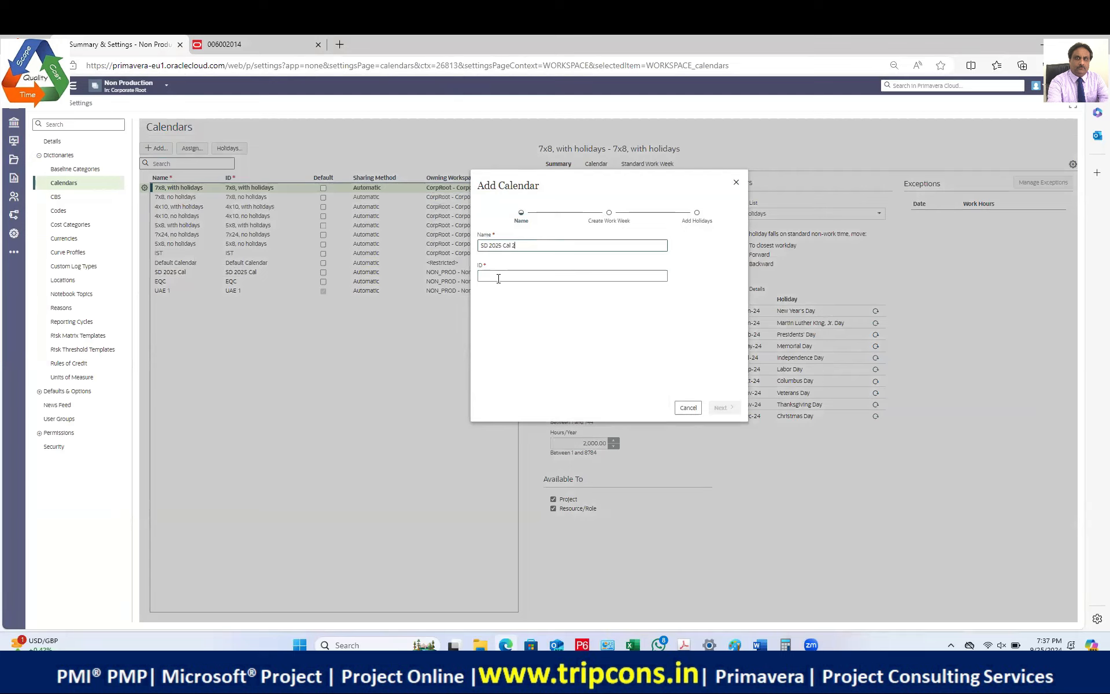
click(499, 278)
text(SD 2025 Cal 2)
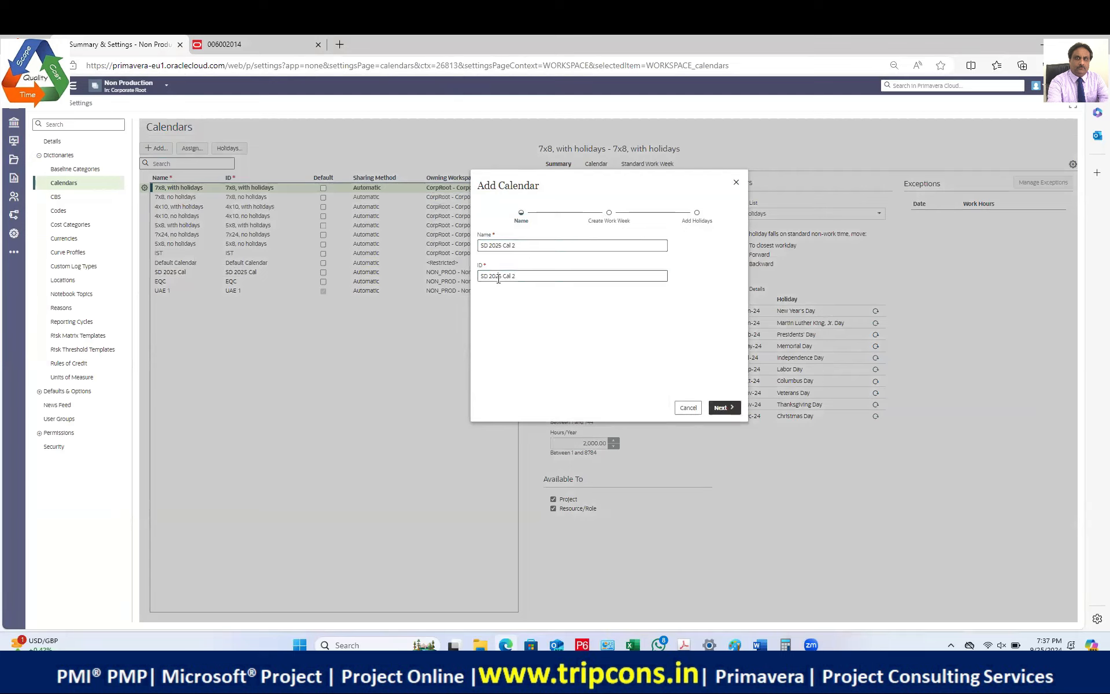
click(731, 407)
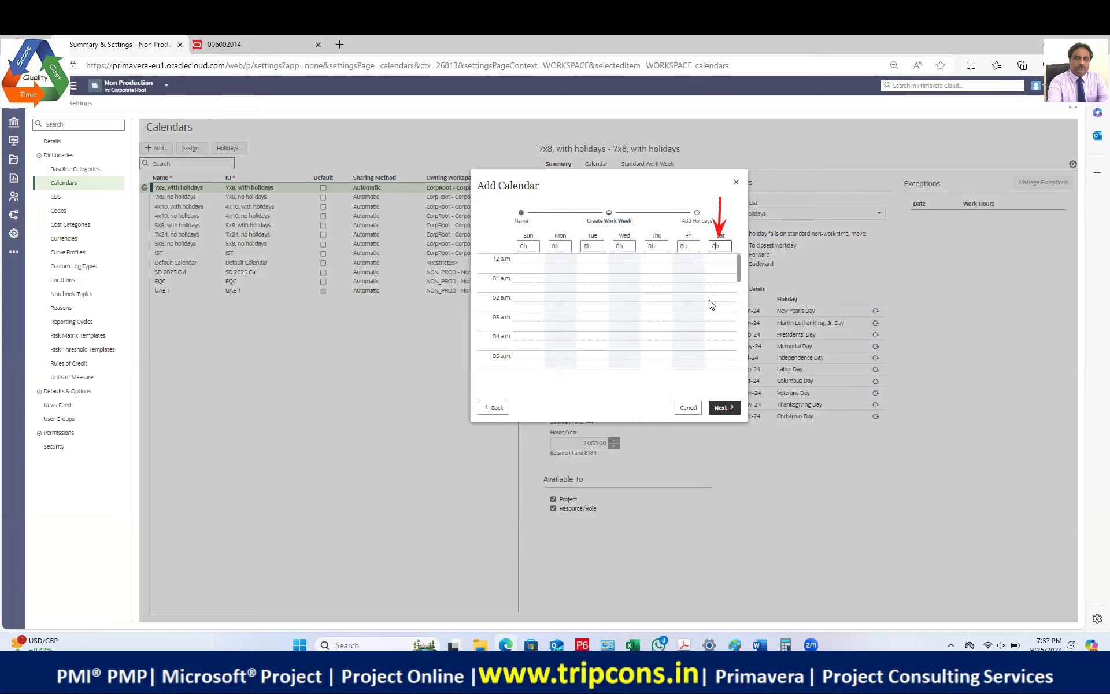
click(722, 408)
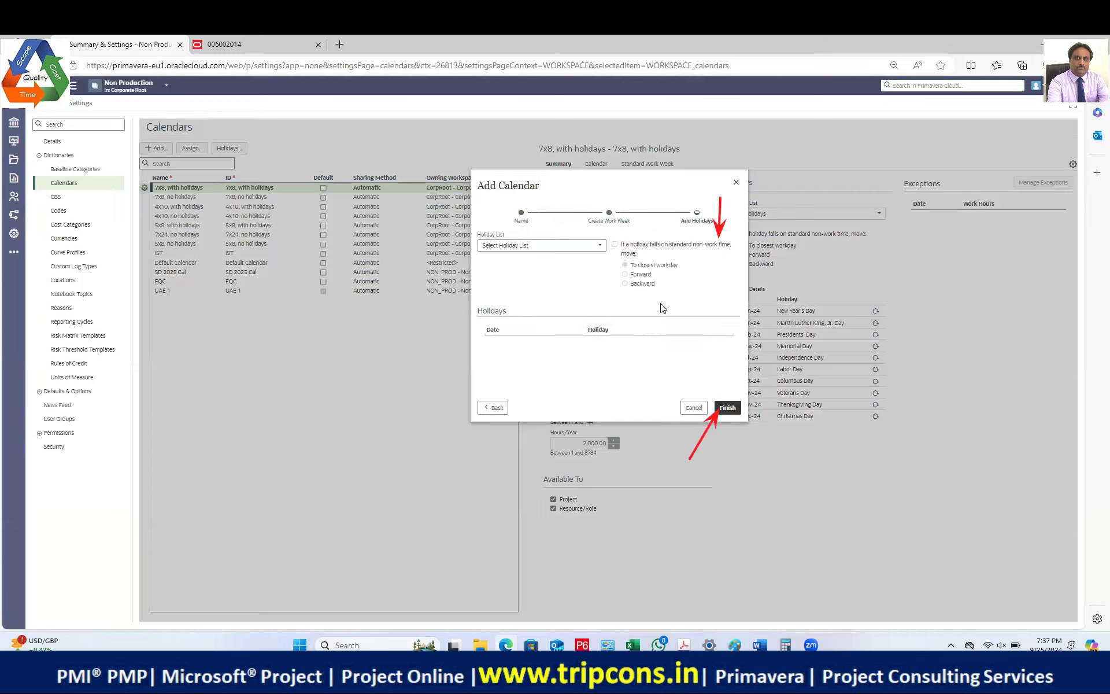
click(728, 407)
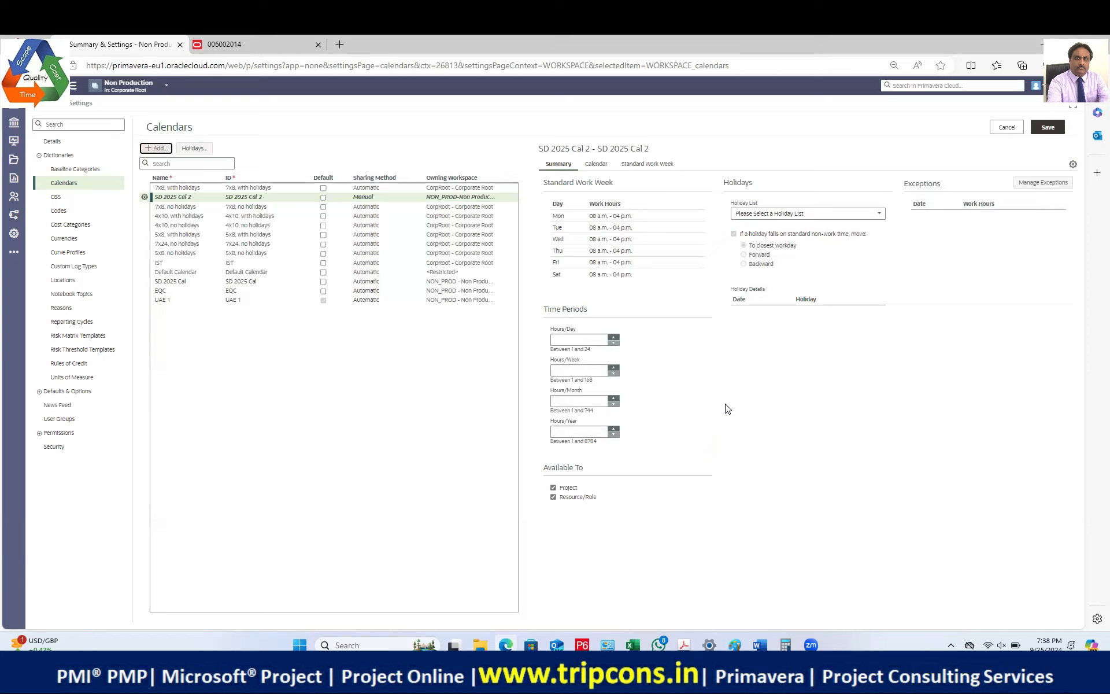
Step: Enter SD 2025 Cal 2 time periods of 8 h/day, 48 h/week, 192 h/month, 2,344 h/year and save
click(592, 340)
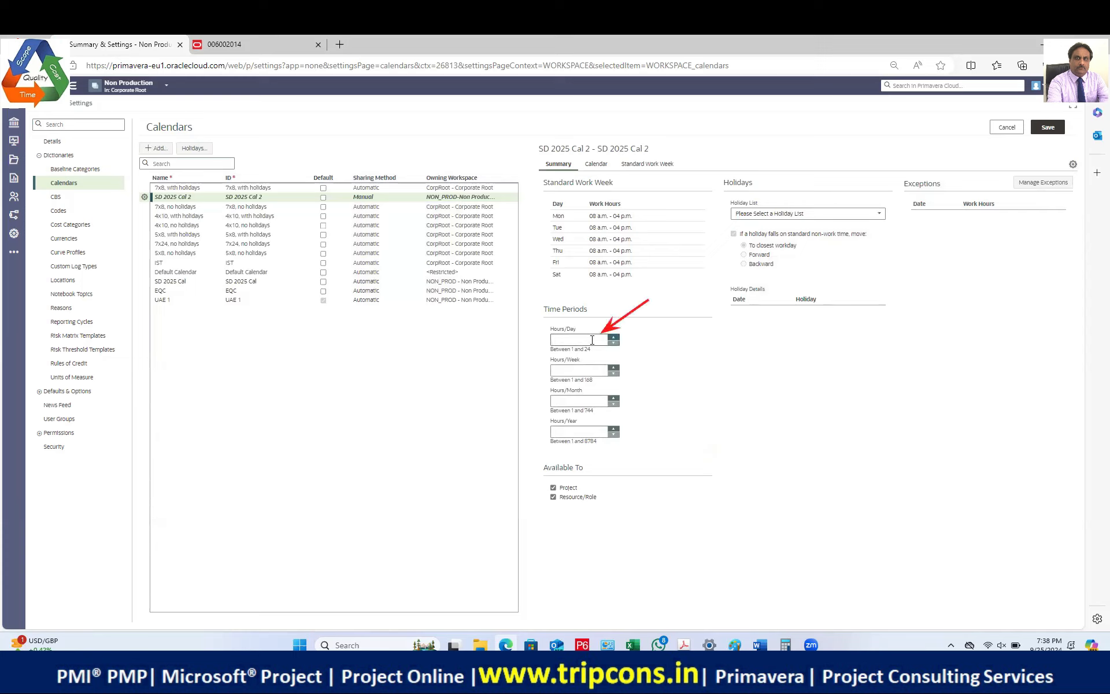
click(588, 370)
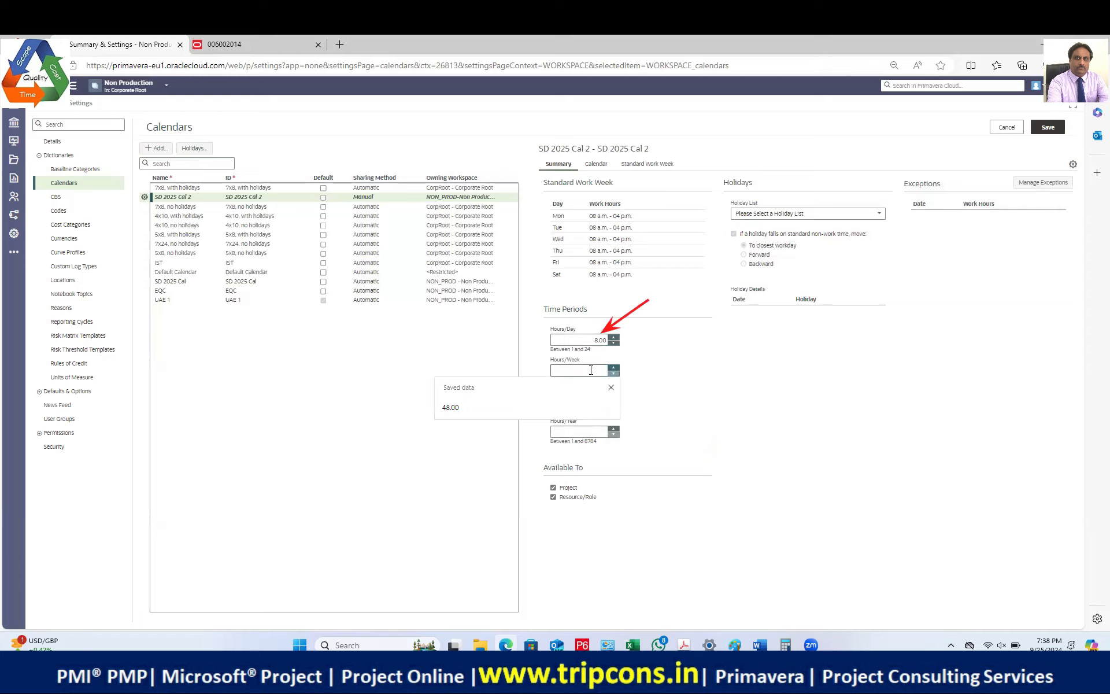
text(48)
click(587, 431)
click(593, 400)
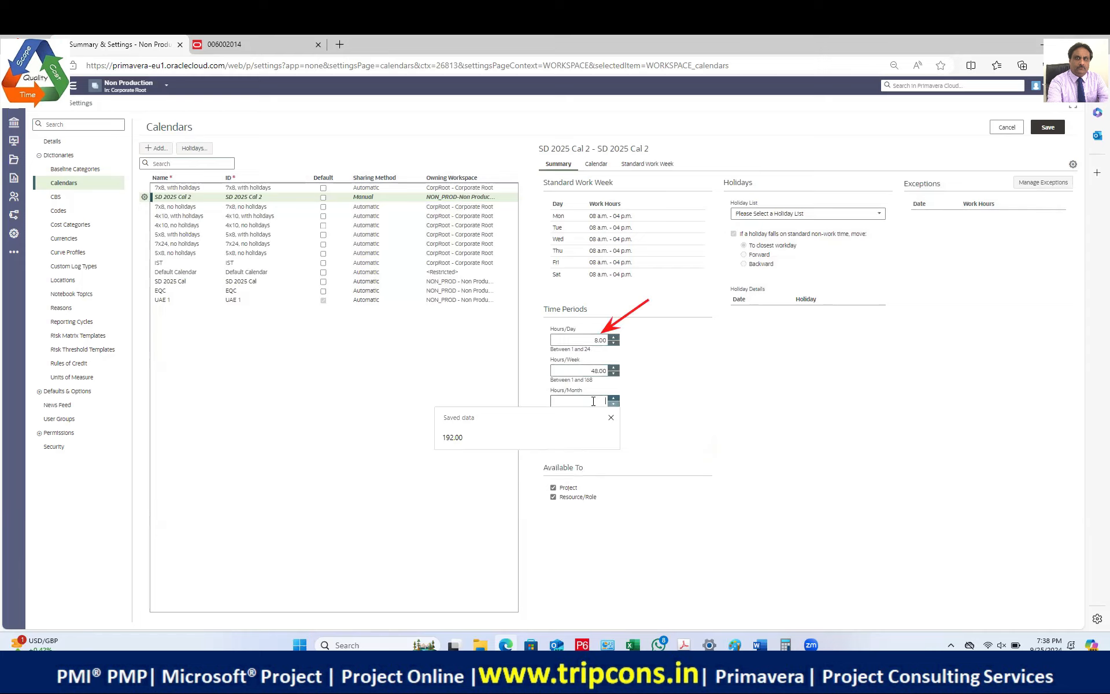
text(192.00)
key(Down)
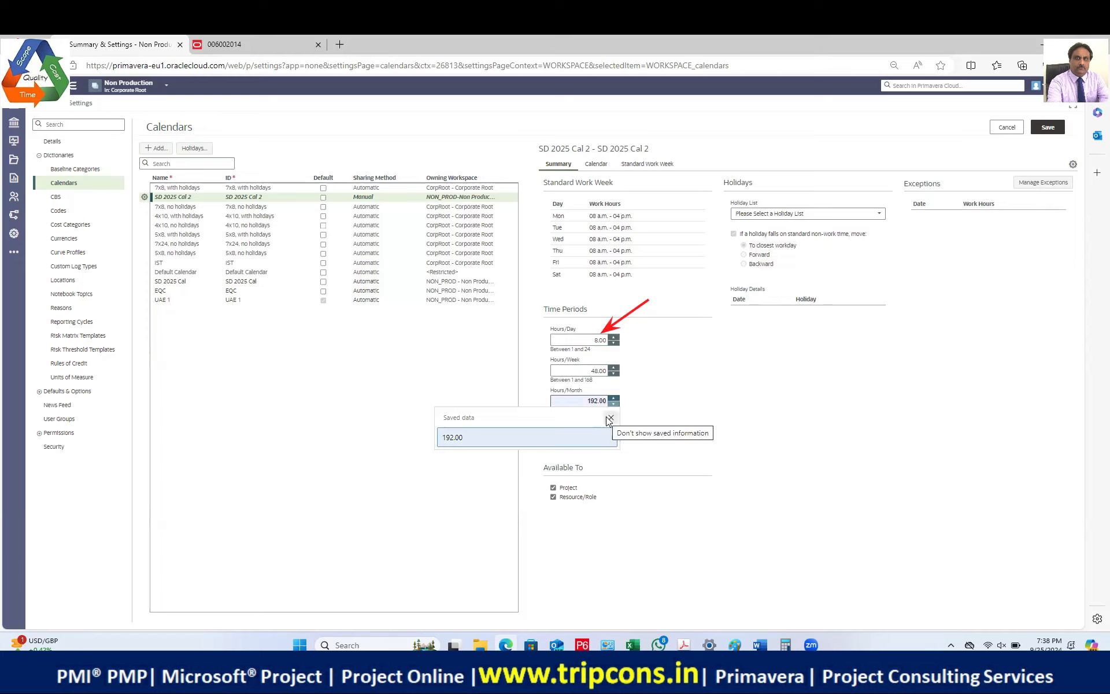
click(609, 418)
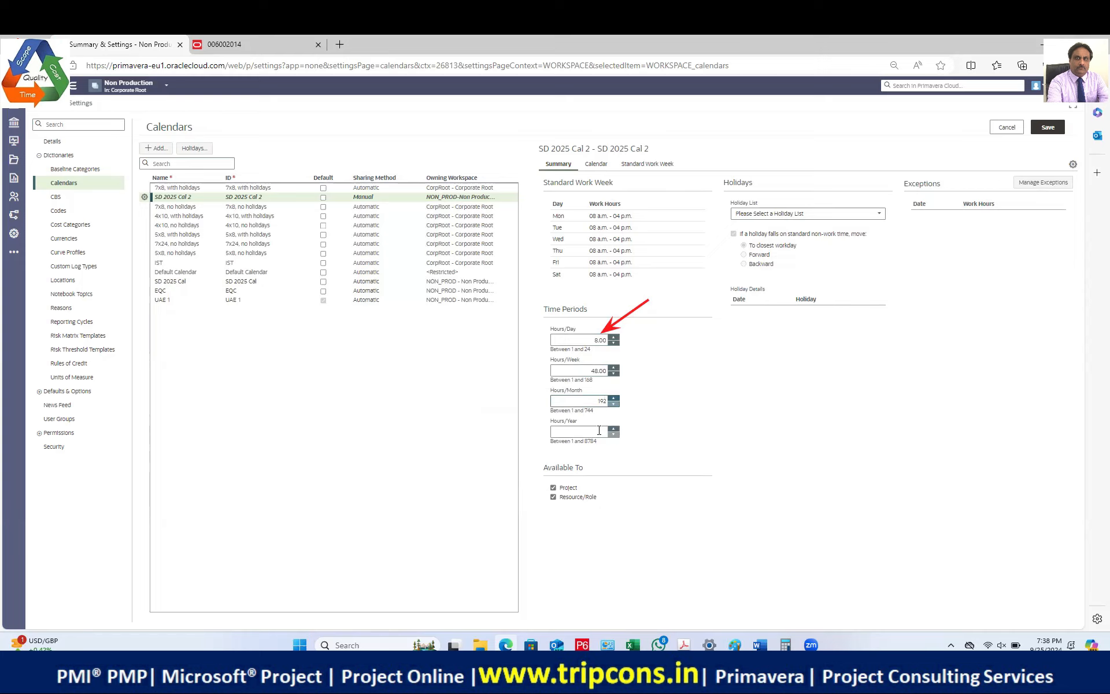
click(599, 430)
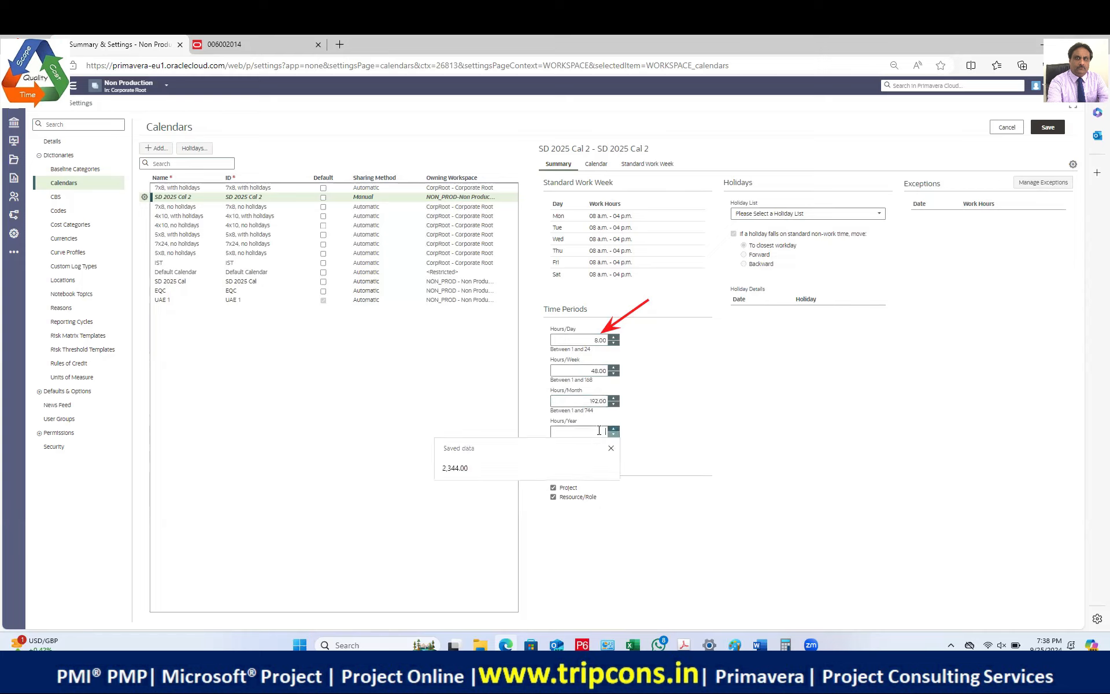
click(500, 467)
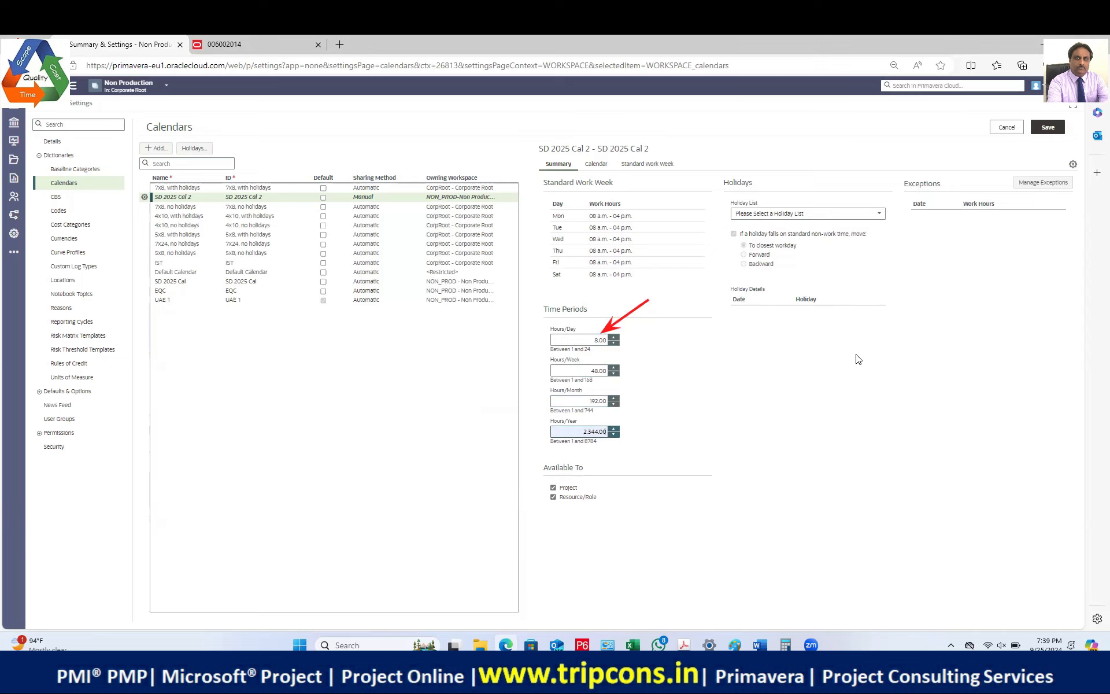
click(1044, 127)
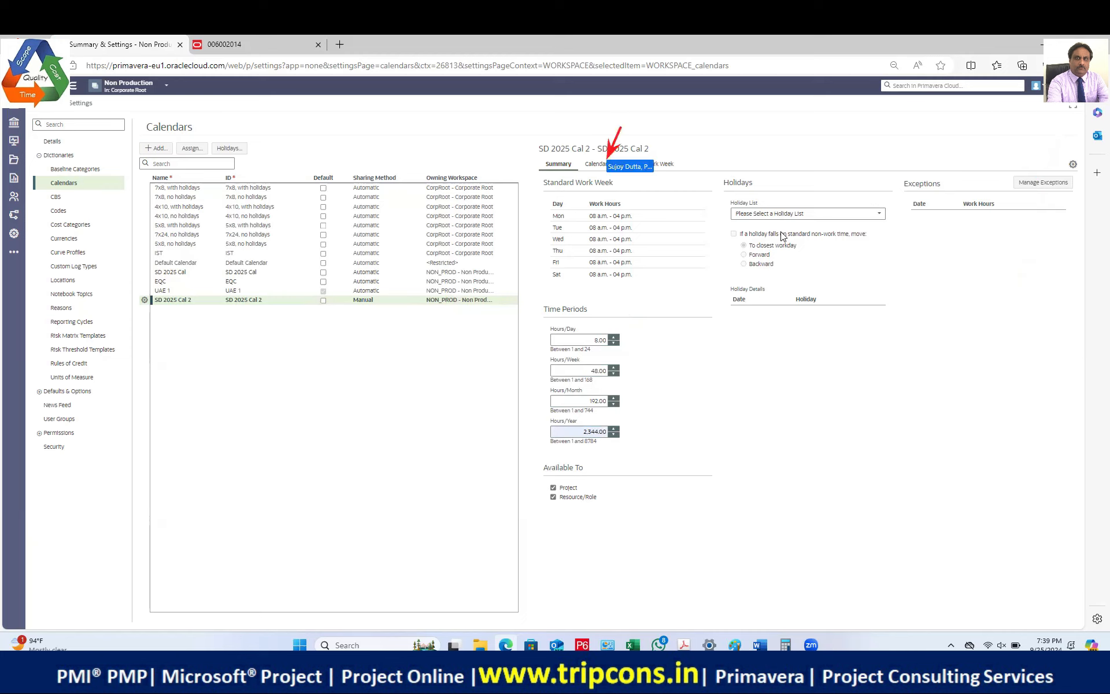
Step: Open SD 2025 Cal 2's Calendar tab and switch to its Standard Work Week hours grid
click(595, 165)
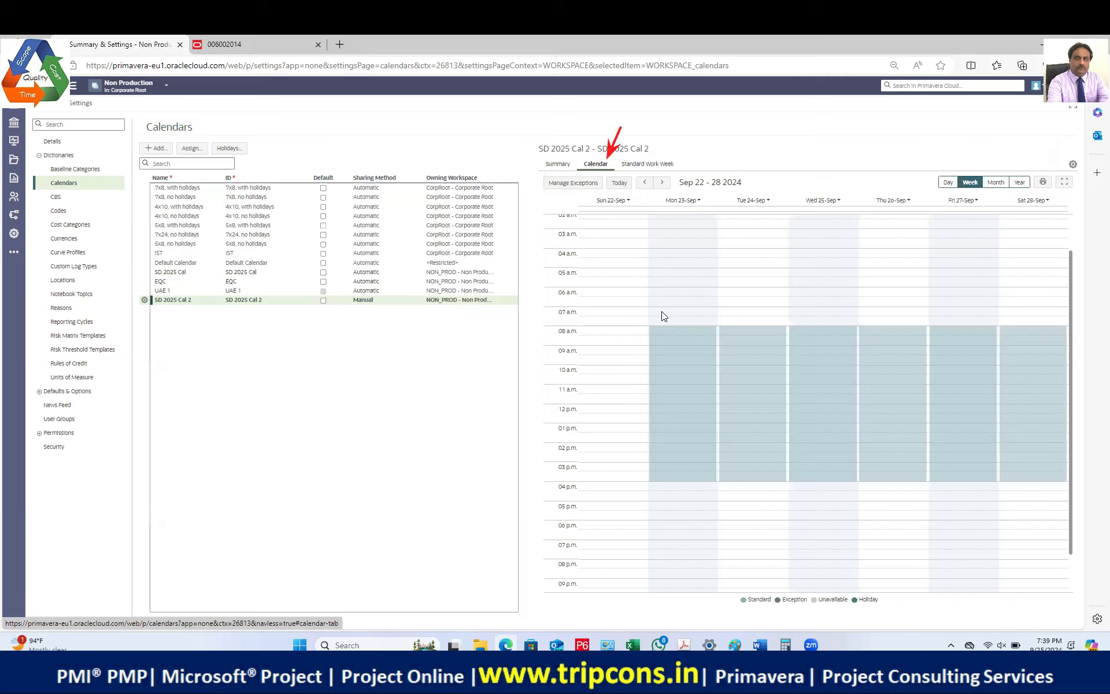
click(643, 165)
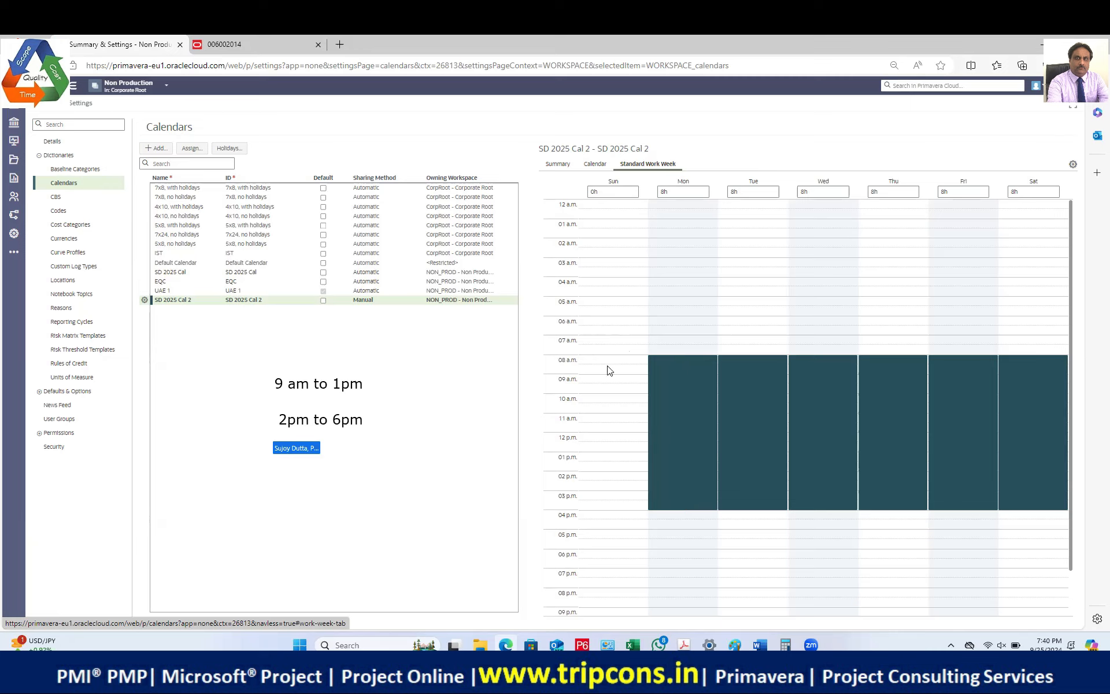
Step: Add a trial Sunday working block at 9 a.m., then remove it so Sunday stays non-working
click(602, 381)
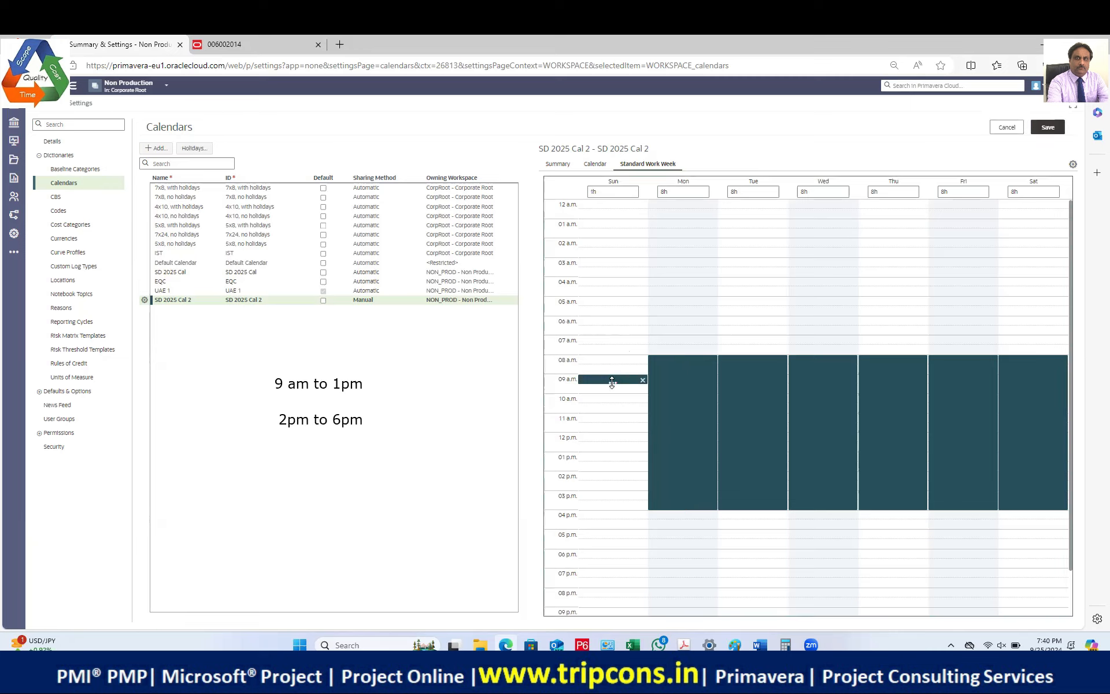
drag(640, 382, 634, 391)
click(642, 382)
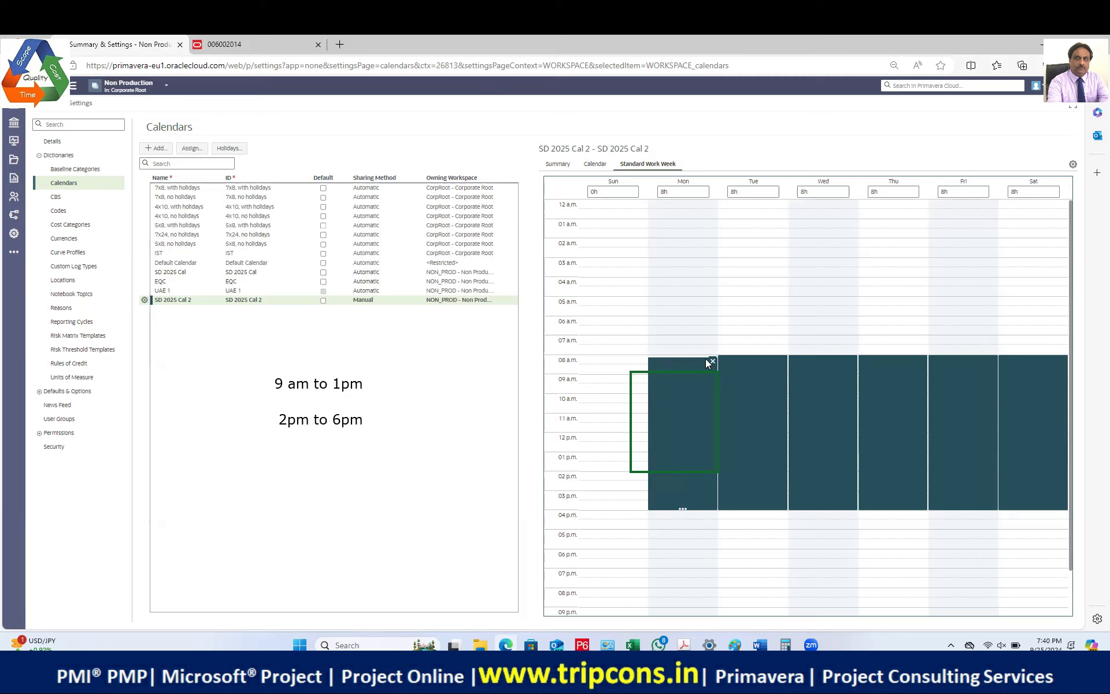
Step: Move Monday's working block to start at 9 a.m. and shorten it to end at 1 p.m
drag(683, 358, 682, 382)
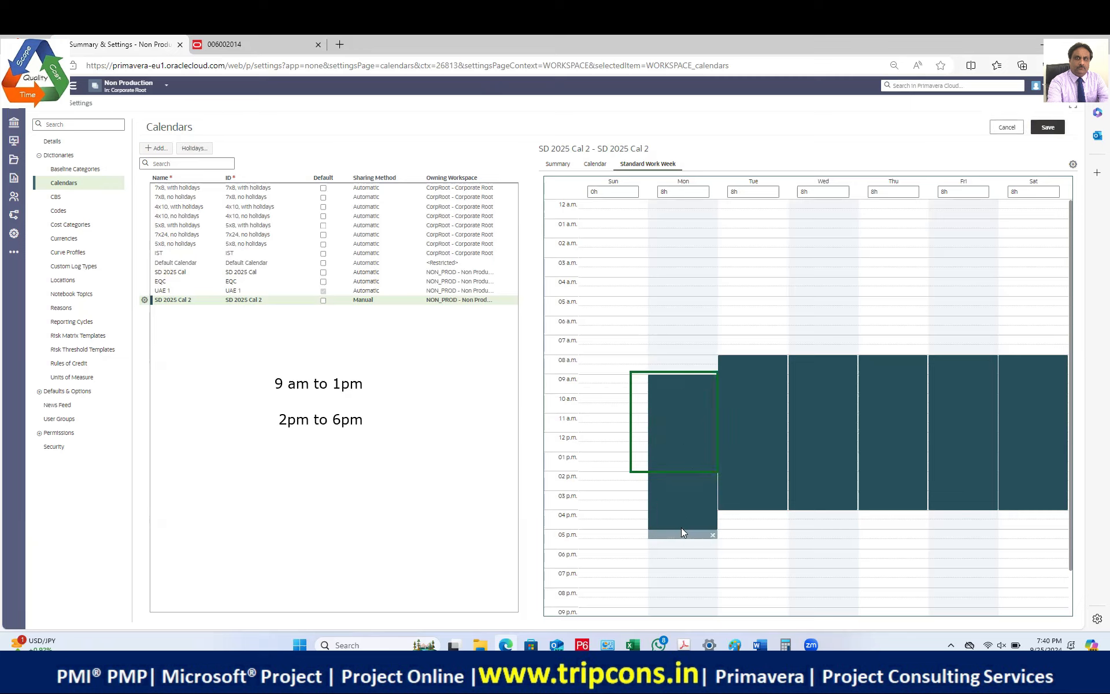
click(681, 467)
mouse_move(683, 469)
mouse_down()
mouse_move(682, 523)
mouse_move(683, 492)
mouse_up()
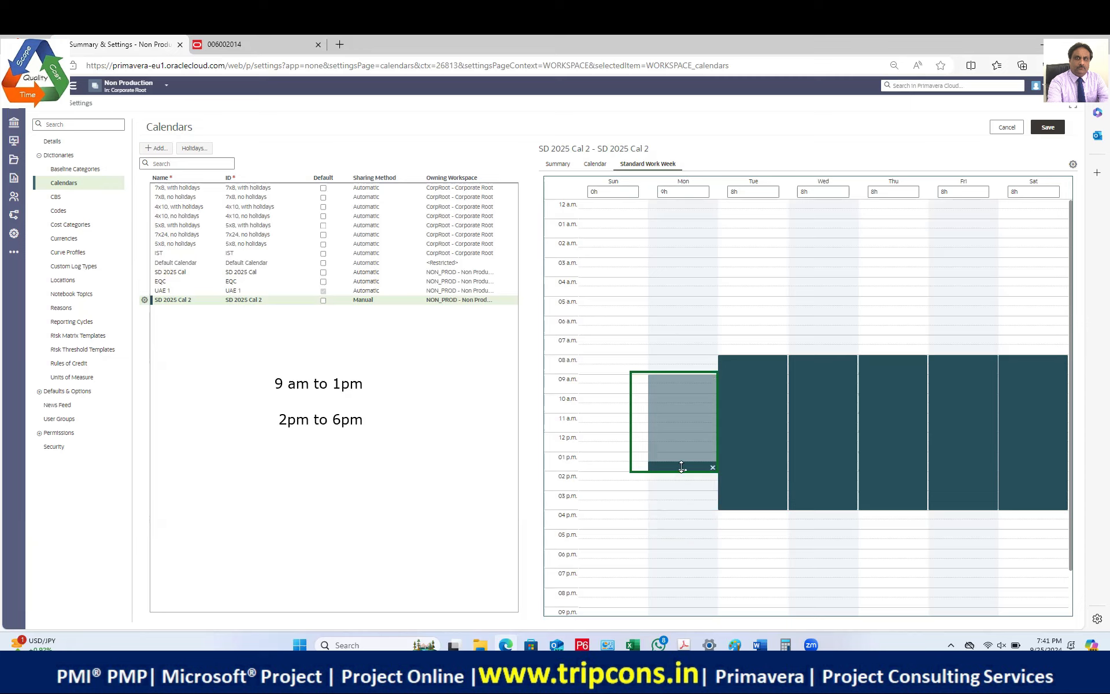
drag(682, 466, 682, 469)
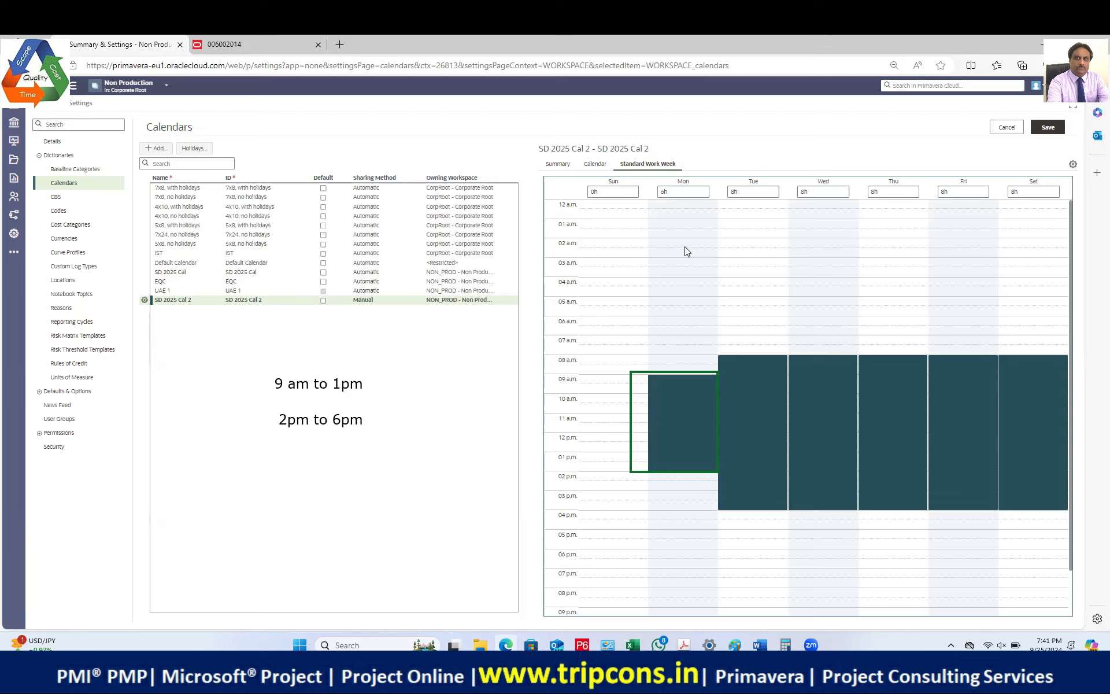
Step: Reposition the Tuesday, Wednesday and Thursday blocks to run from 9 a.m. to 1 p.m
mouse_move(748, 363)
drag(749, 356, 750, 380)
drag(752, 526, 757, 475)
mouse_move(826, 378)
drag(827, 356, 825, 377)
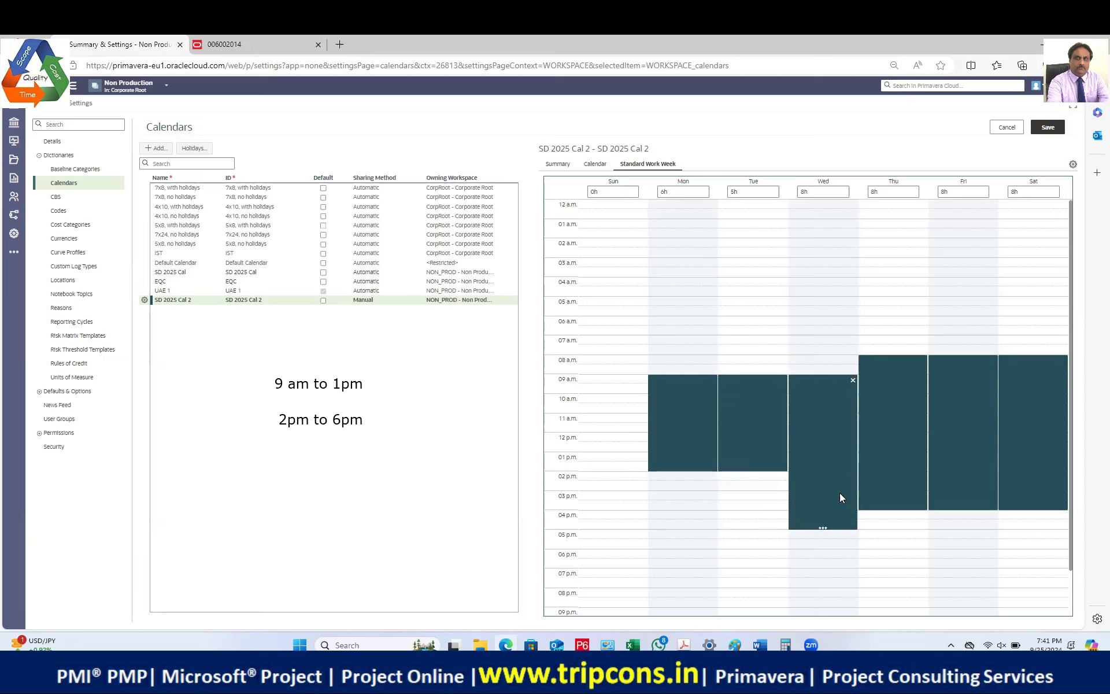
drag(830, 528, 831, 476)
mouse_move(893, 363)
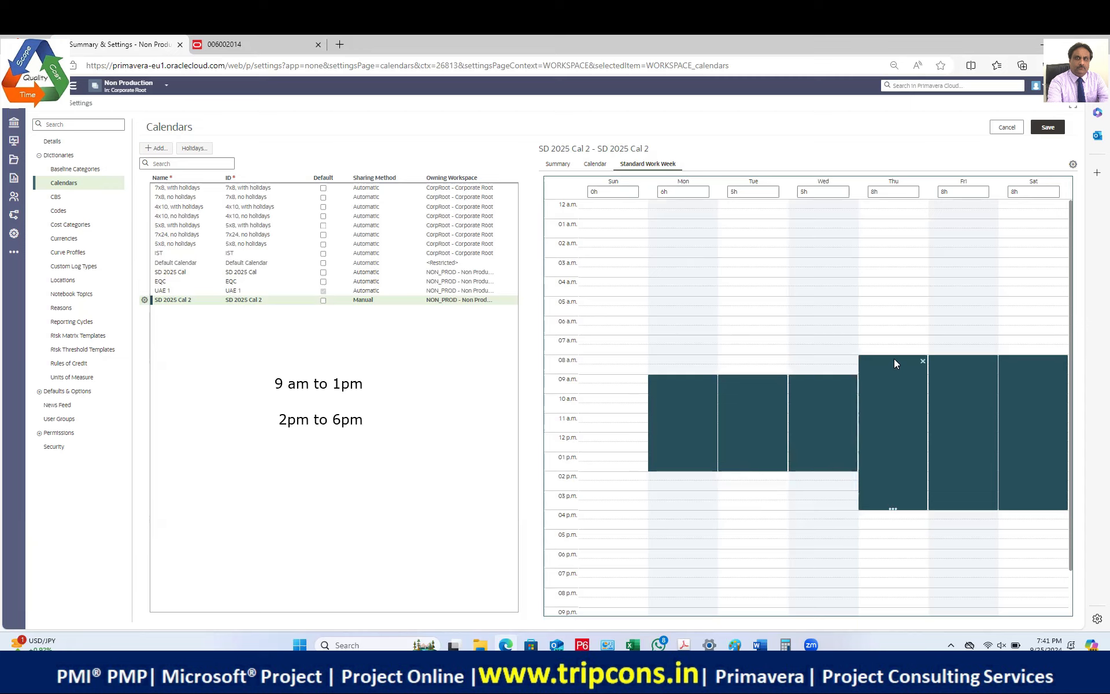
drag(894, 361, 893, 378)
drag(887, 526, 898, 471)
Step: Reposition the Friday and Saturday blocks to run from 9 a.m. to 1 p.m
drag(960, 361, 965, 377)
drag(968, 527, 974, 470)
drag(1033, 360, 1034, 380)
drag(1032, 523, 1049, 474)
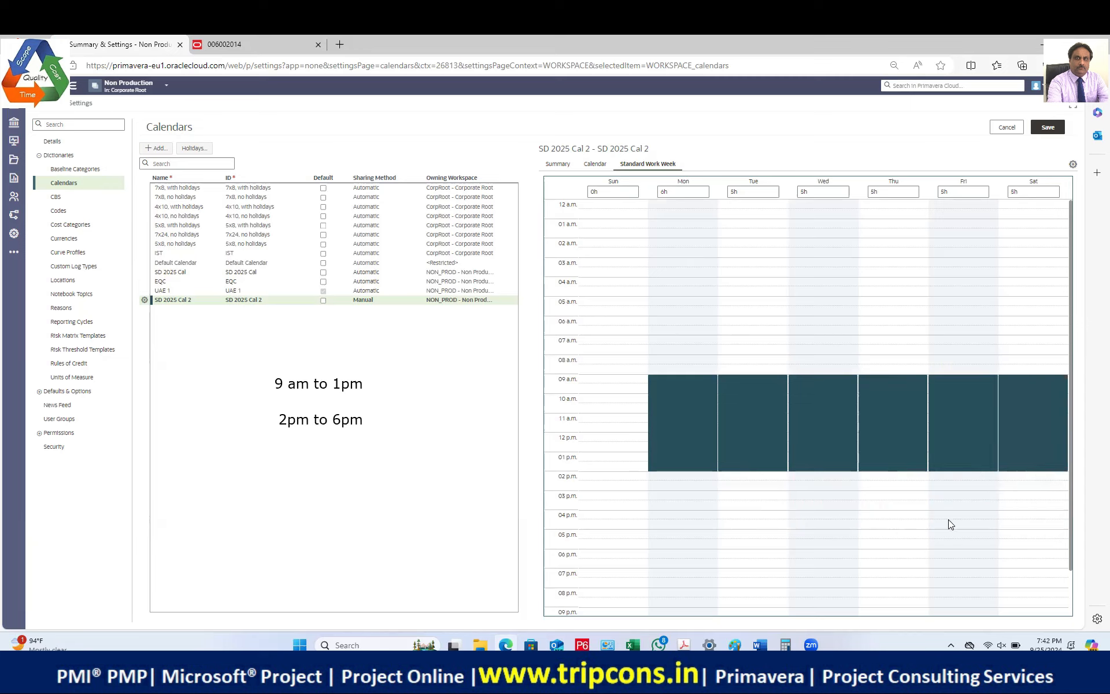
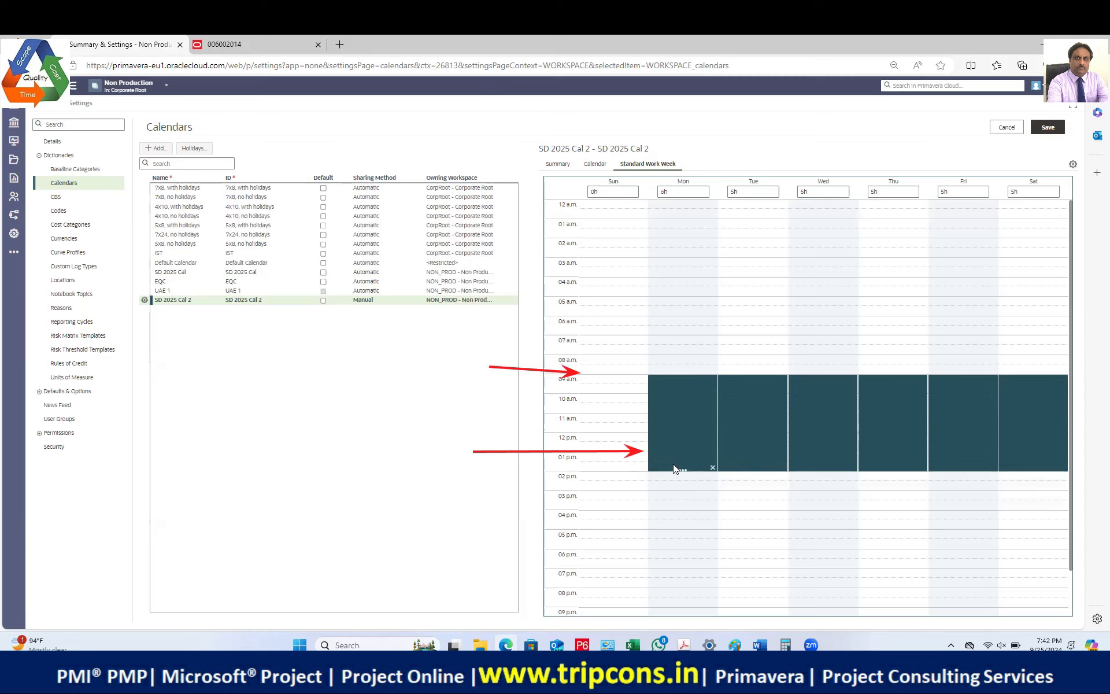
Step: Set Monday to 4h and shift its work period earlier in the day
click(681, 191)
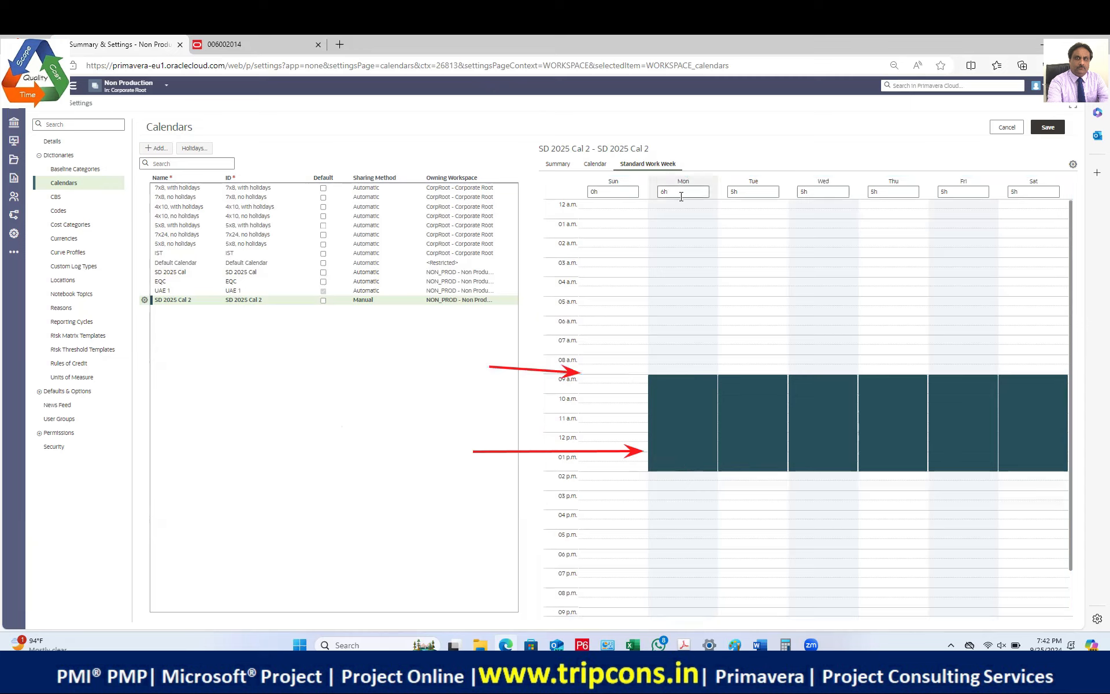
key(BackSpace)
key(BackSpace)
text(4h)
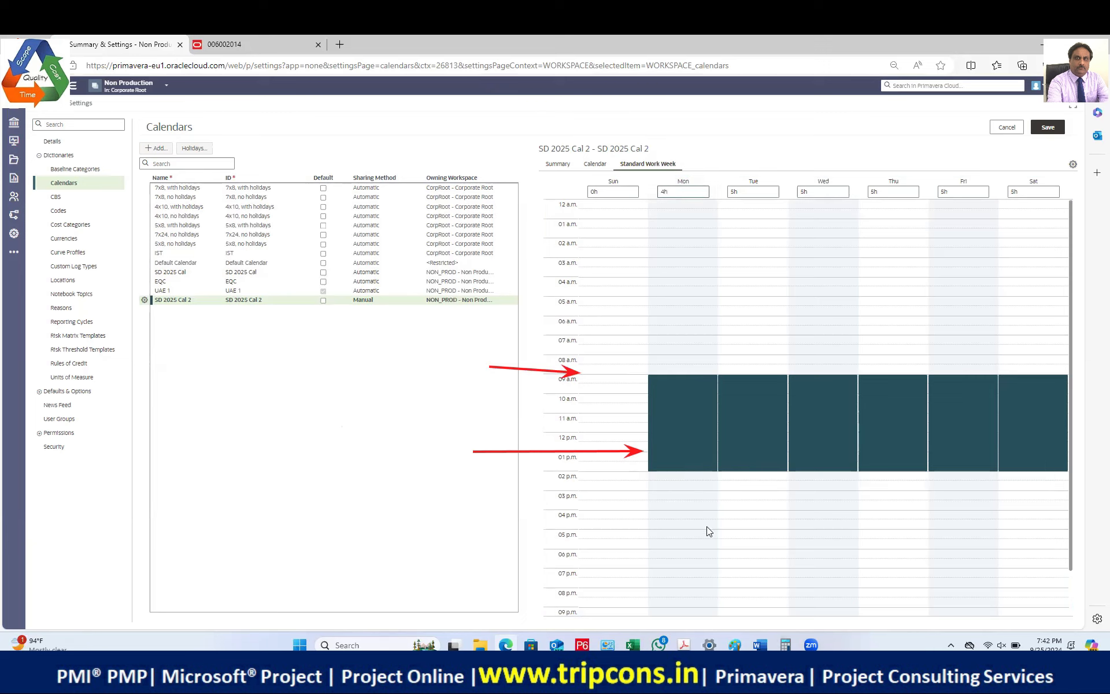
click(687, 439)
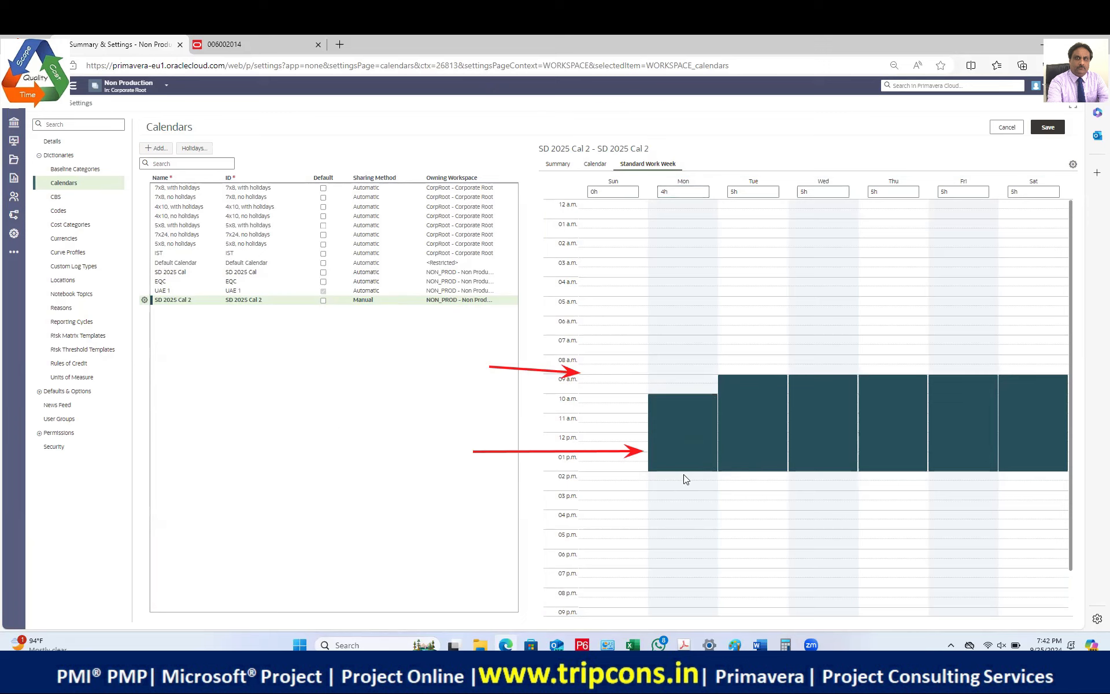
mouse_move(695, 449)
mouse_down()
mouse_move(684, 408)
mouse_move(681, 417)
mouse_move(690, 393)
mouse_move(688, 438)
mouse_up()
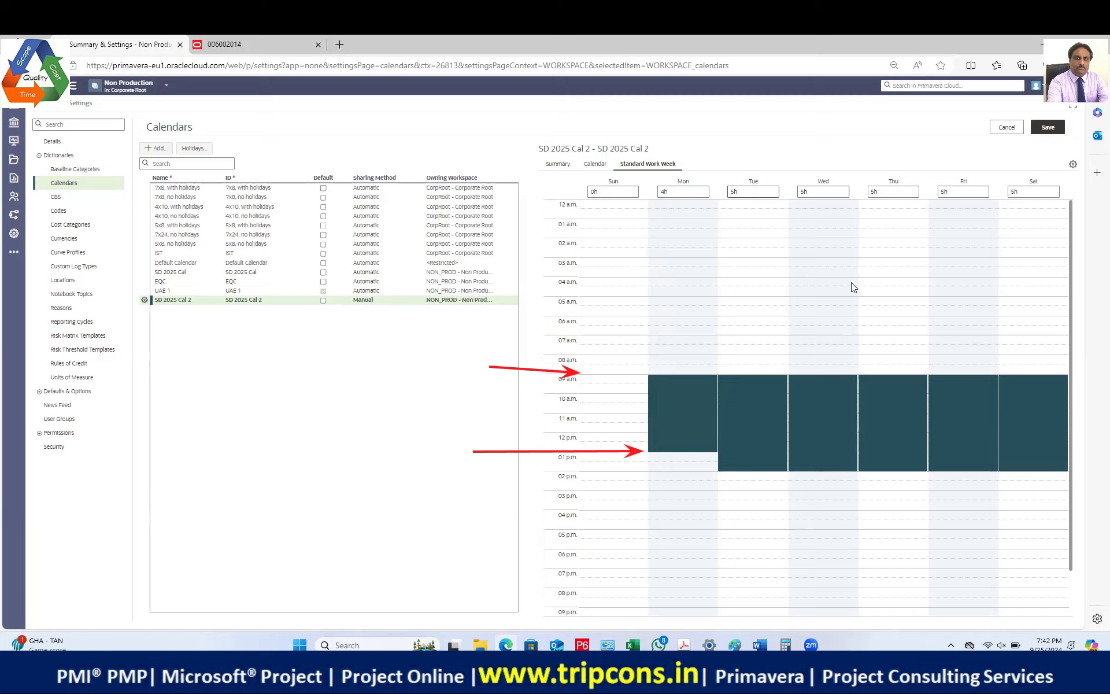
Step: Change Tuesday's working hours to 4h
key(BackSpace)
click(818, 191)
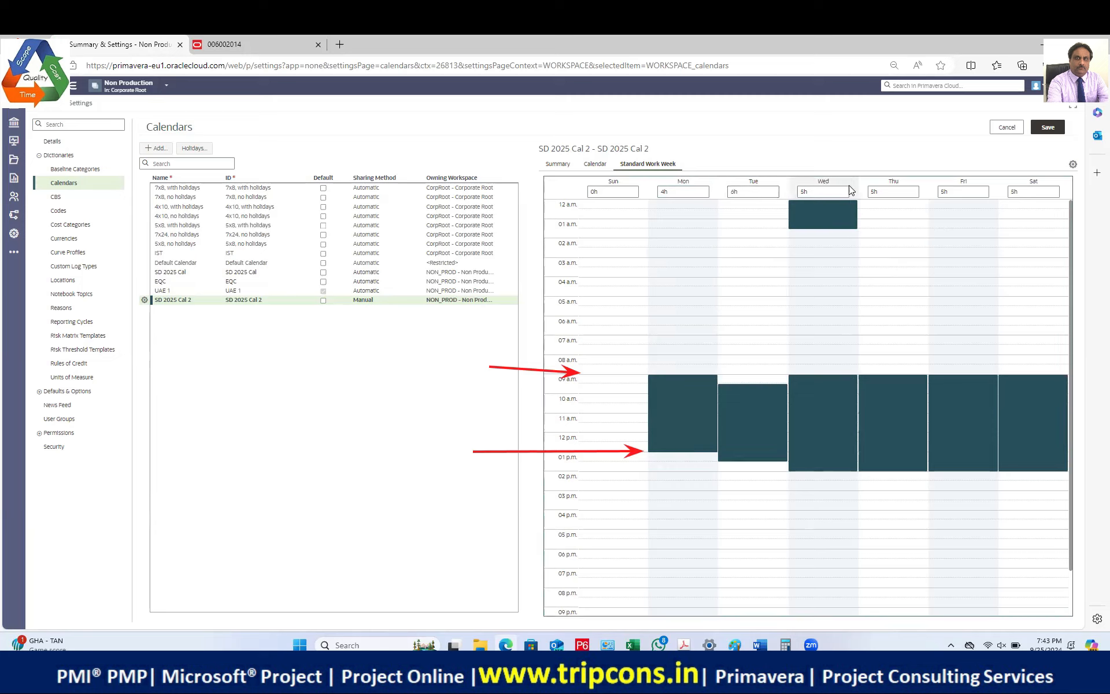
click(766, 195)
key(BackSpace)
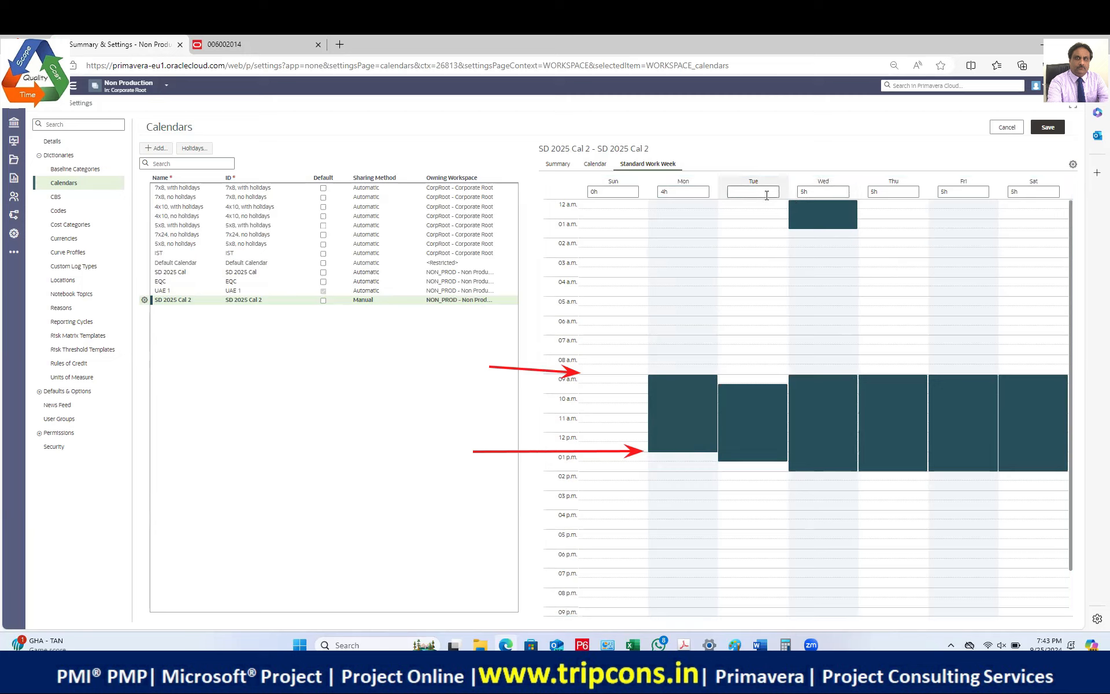
text(4)
click(807, 194)
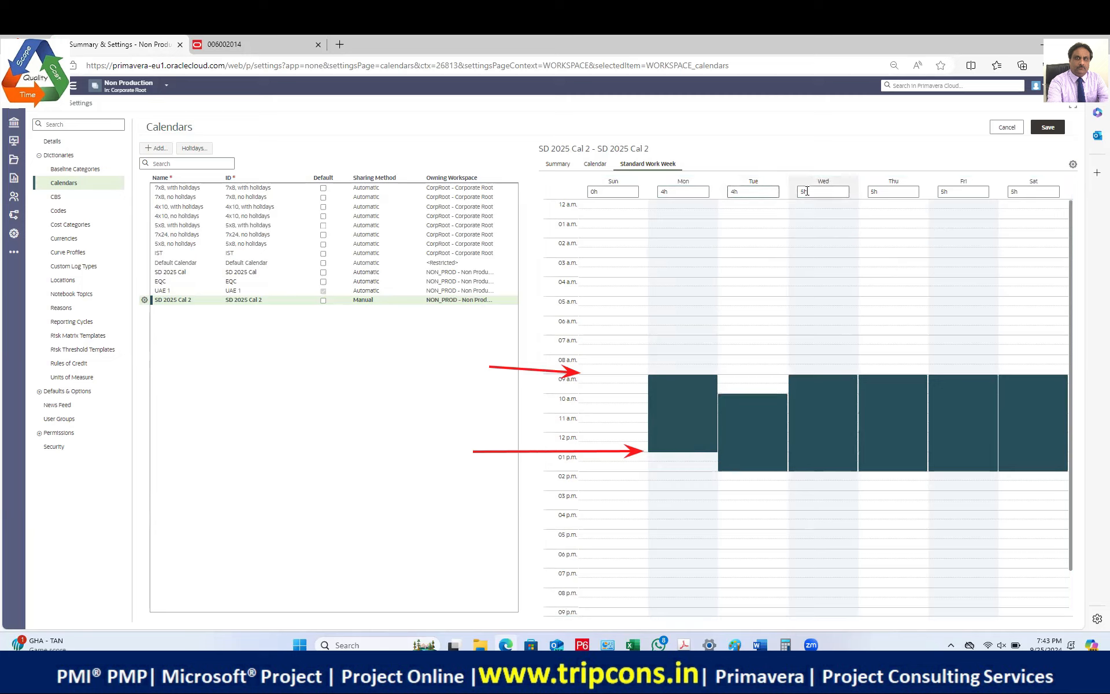
Step: Enter 4 hours each for Wednesday, Thursday, Friday and Saturday
key(BackSpace)
key(BackSpace)
click(886, 191)
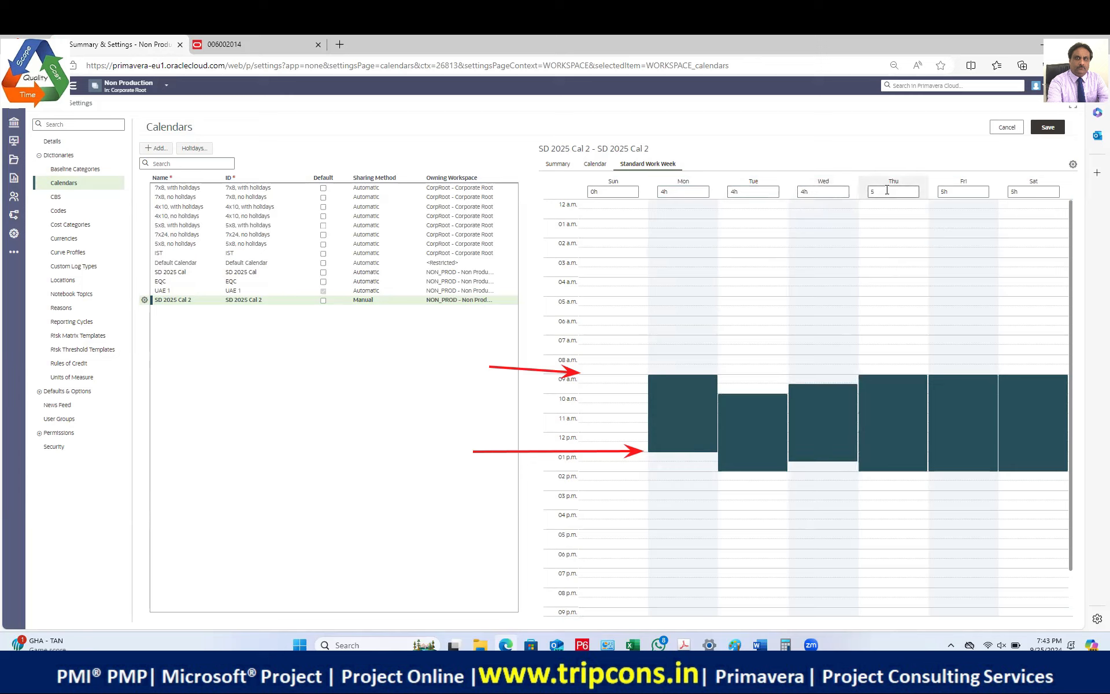
text(4)
click(951, 191)
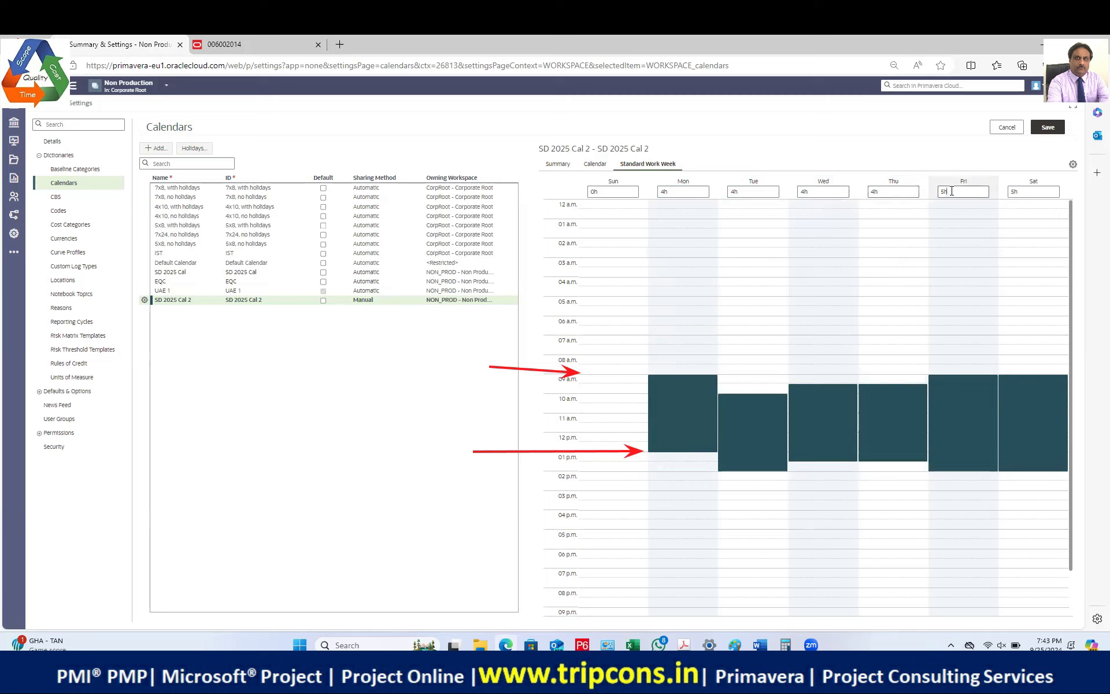
text(4)
click(1023, 193)
text(4)
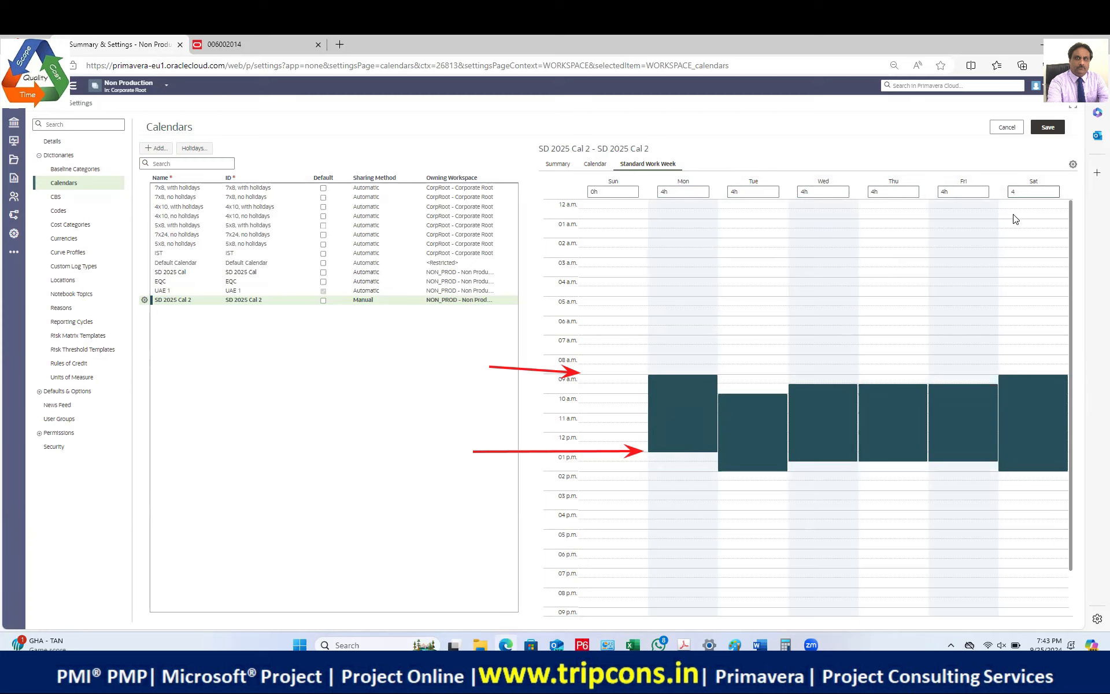
Step: Change Monday's working hours to 8h
click(681, 190)
click(698, 227)
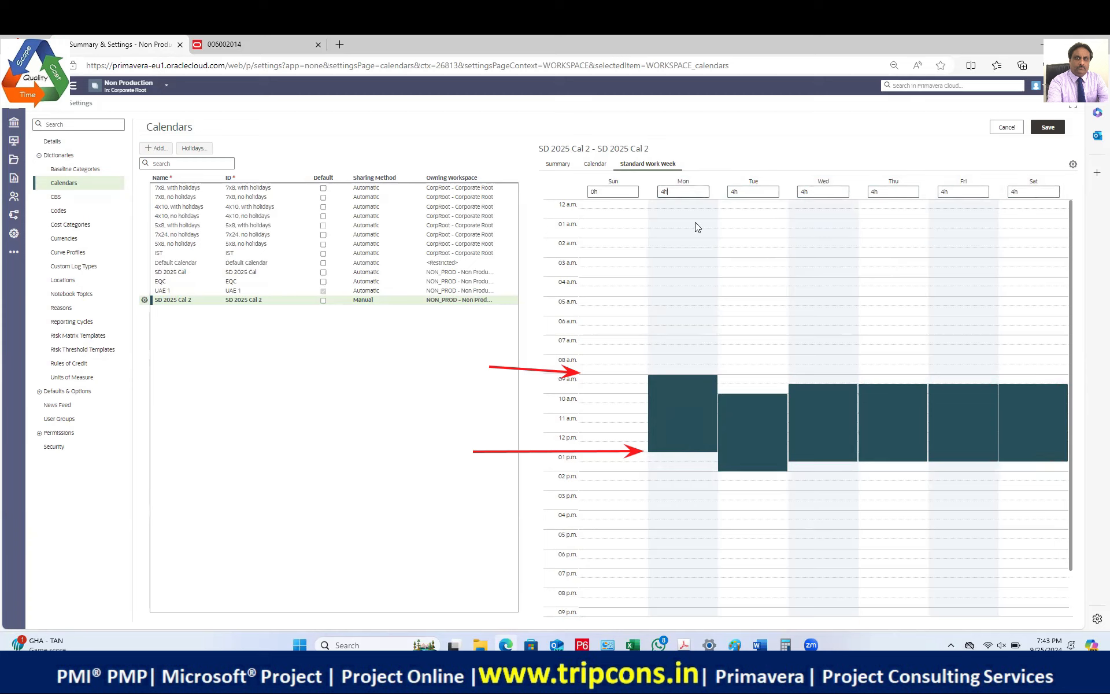
click(680, 190)
key(BackSpace)
click(766, 191)
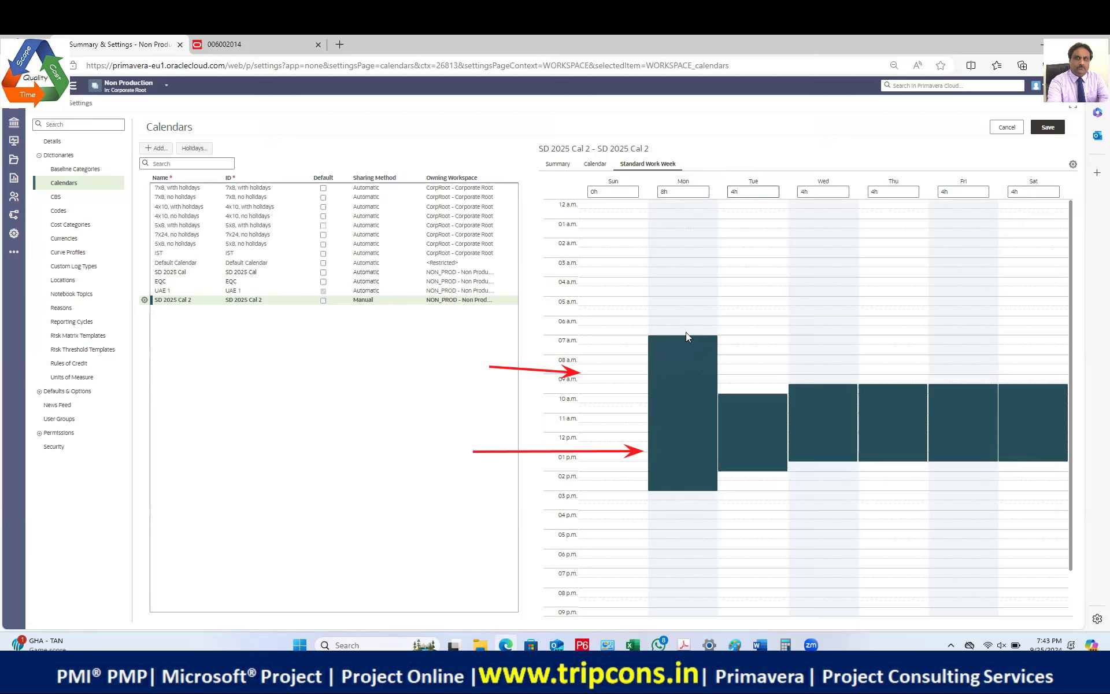
Step: Place the morning work blocks at 9 a.m.–1 p.m. and extend Monday's afternoon block
drag(685, 352, 686, 393)
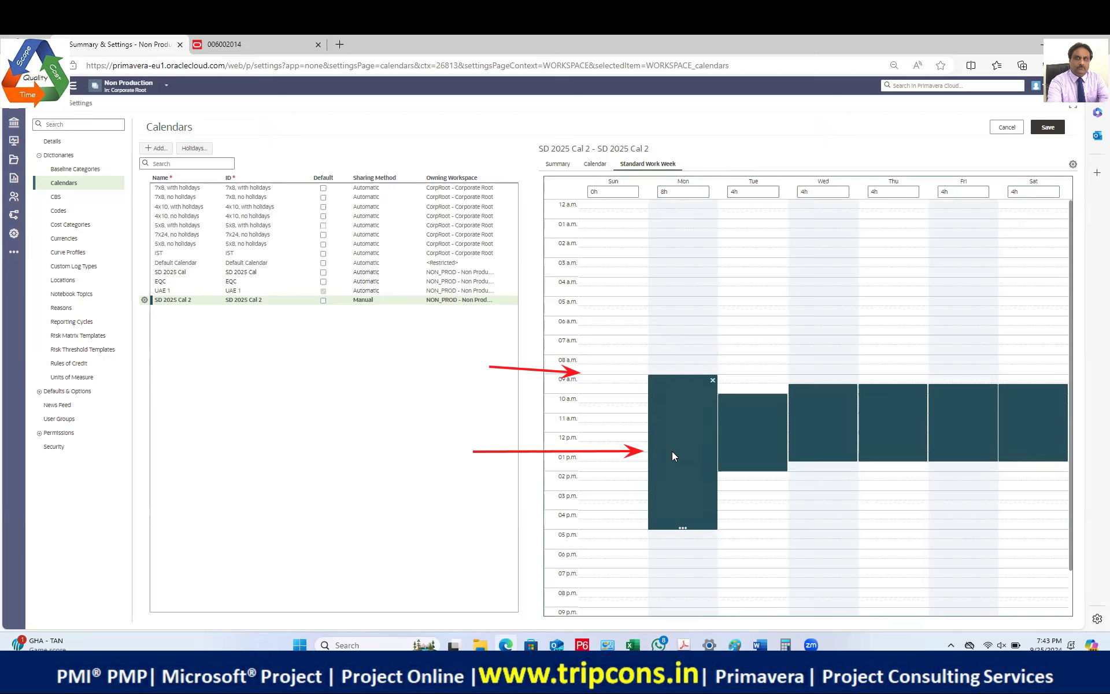
drag(681, 524, 675, 454)
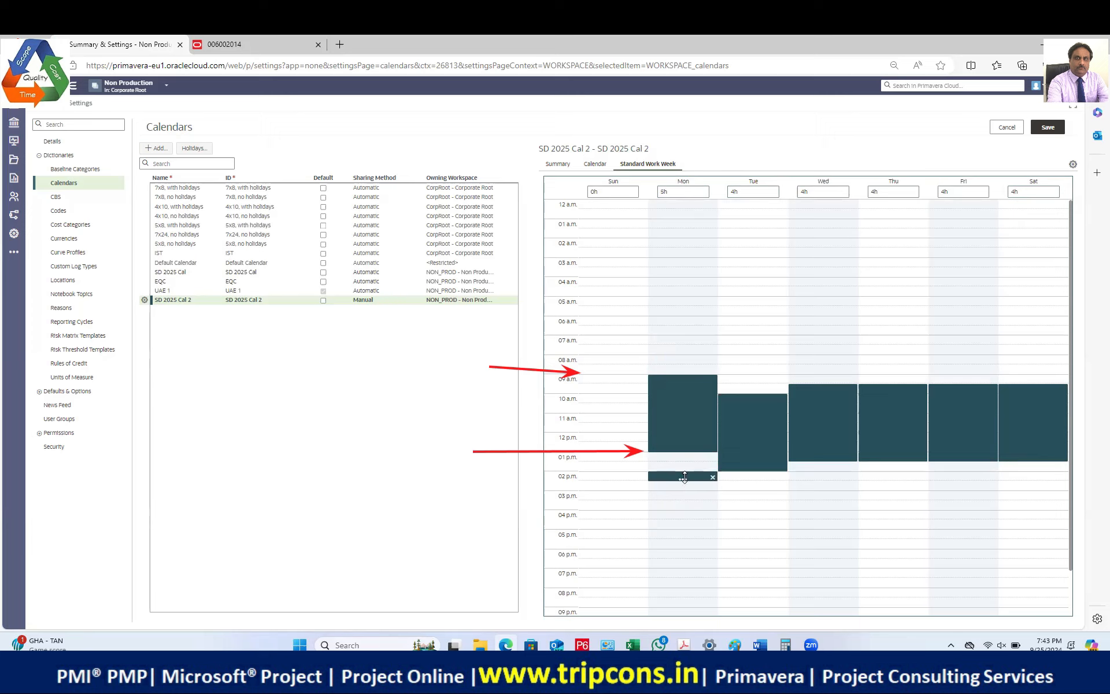
drag(684, 479, 685, 547)
drag(752, 461, 742, 437)
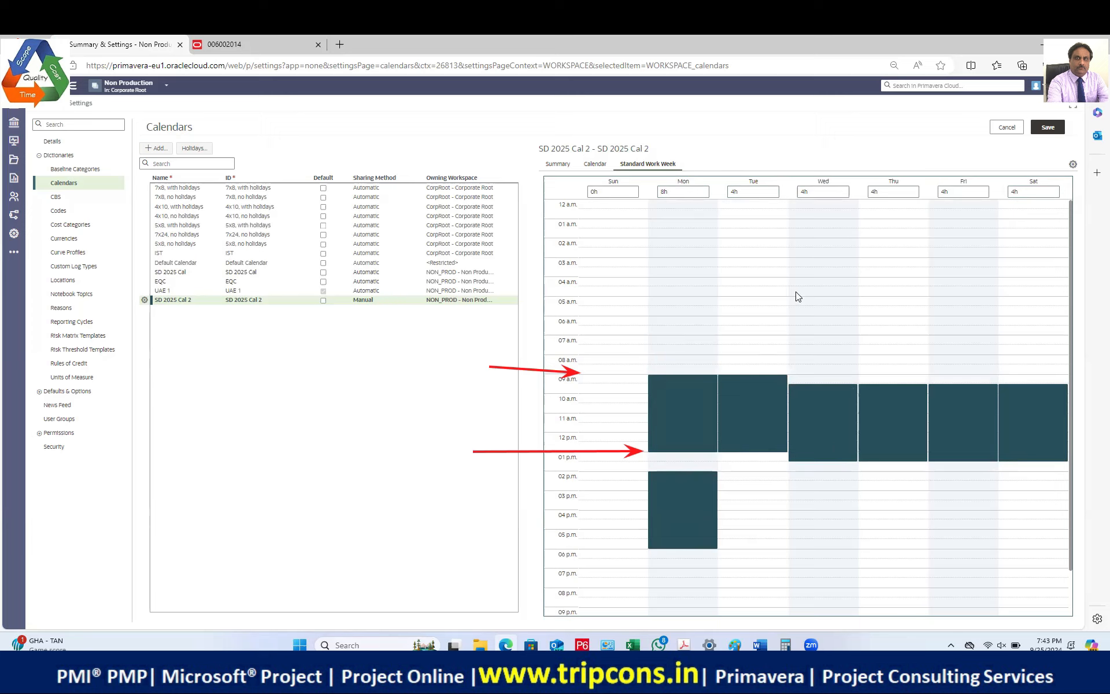
drag(810, 403, 891, 416)
drag(977, 405, 1023, 404)
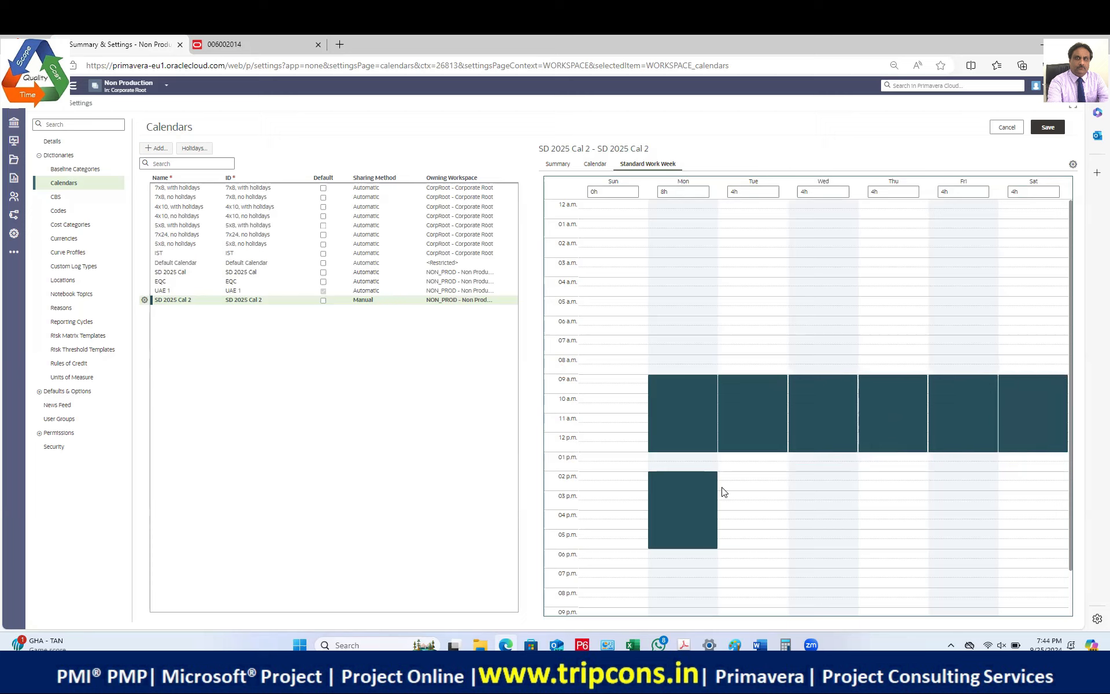
Step: Add 2–6 p.m. afternoon blocks for Tuesday through Saturday and save the calendar
click(742, 479)
drag(752, 486, 746, 549)
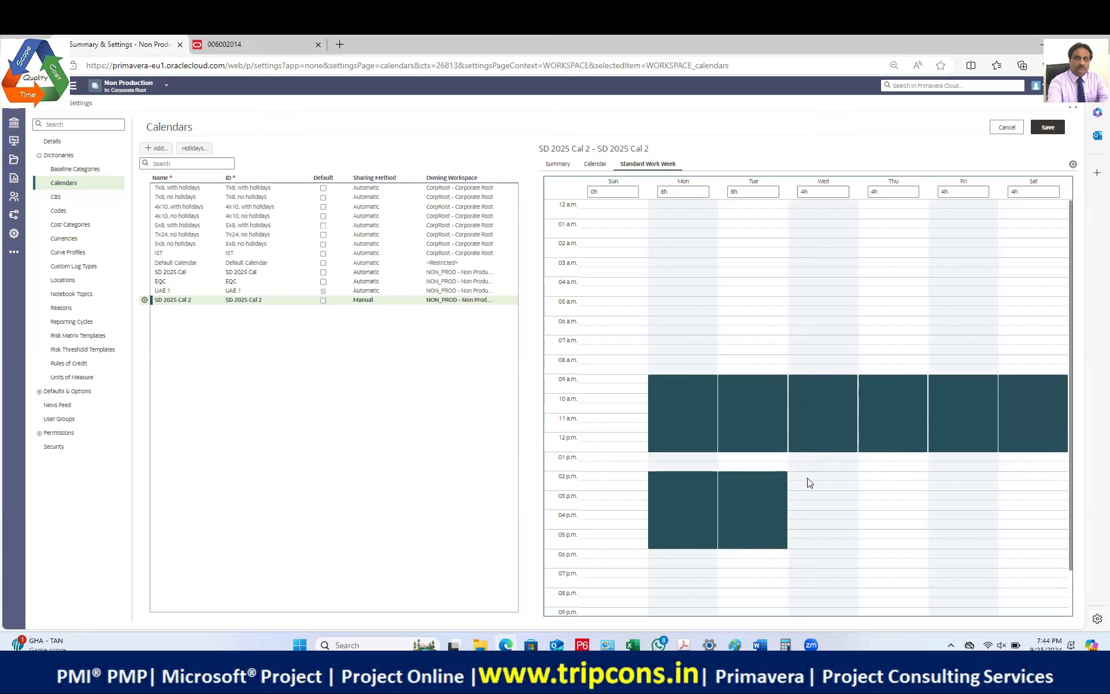
click(810, 479)
drag(821, 489, 826, 544)
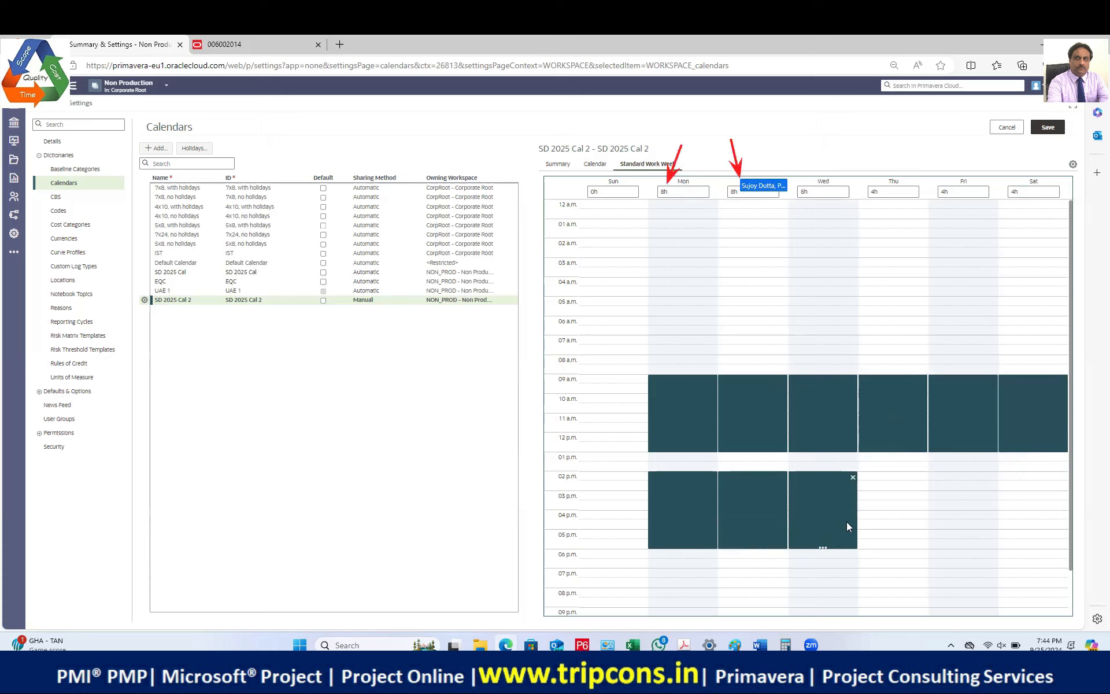
click(884, 477)
drag(890, 486, 887, 549)
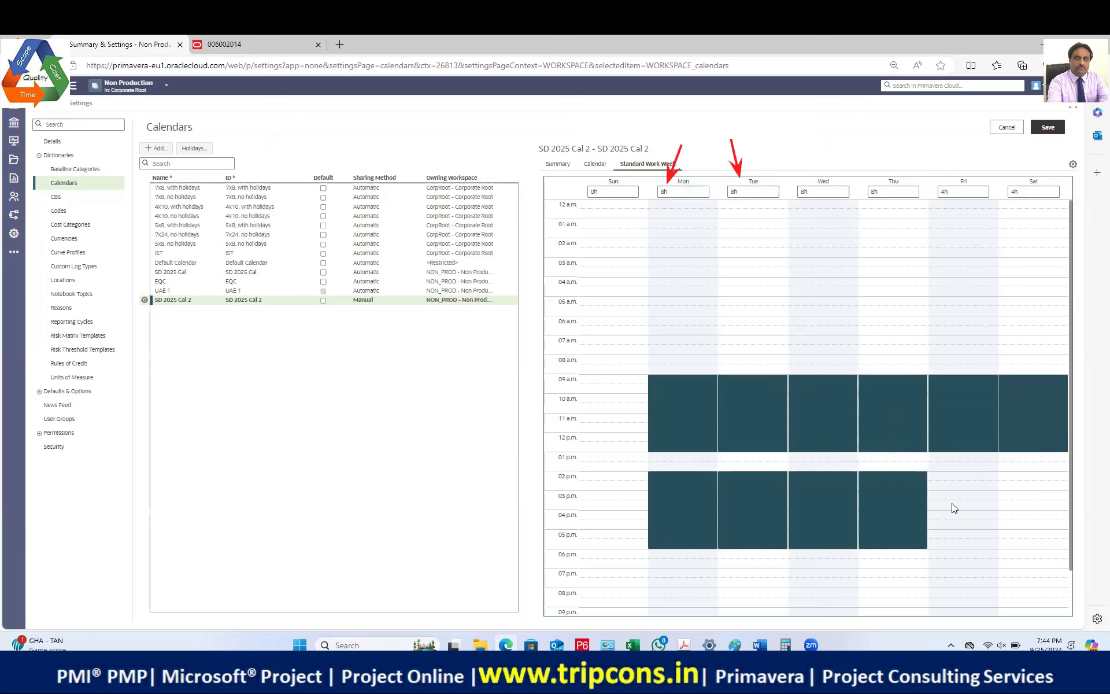
click(954, 483)
drag(959, 493, 963, 546)
click(1027, 477)
drag(1031, 477, 1032, 550)
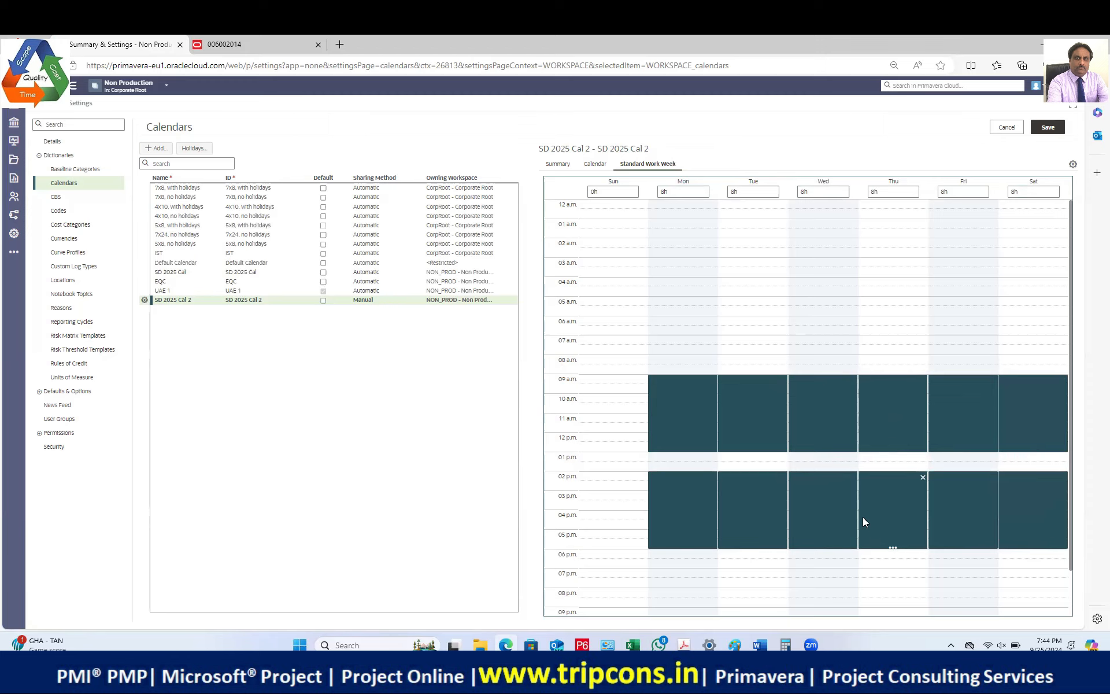
click(1043, 133)
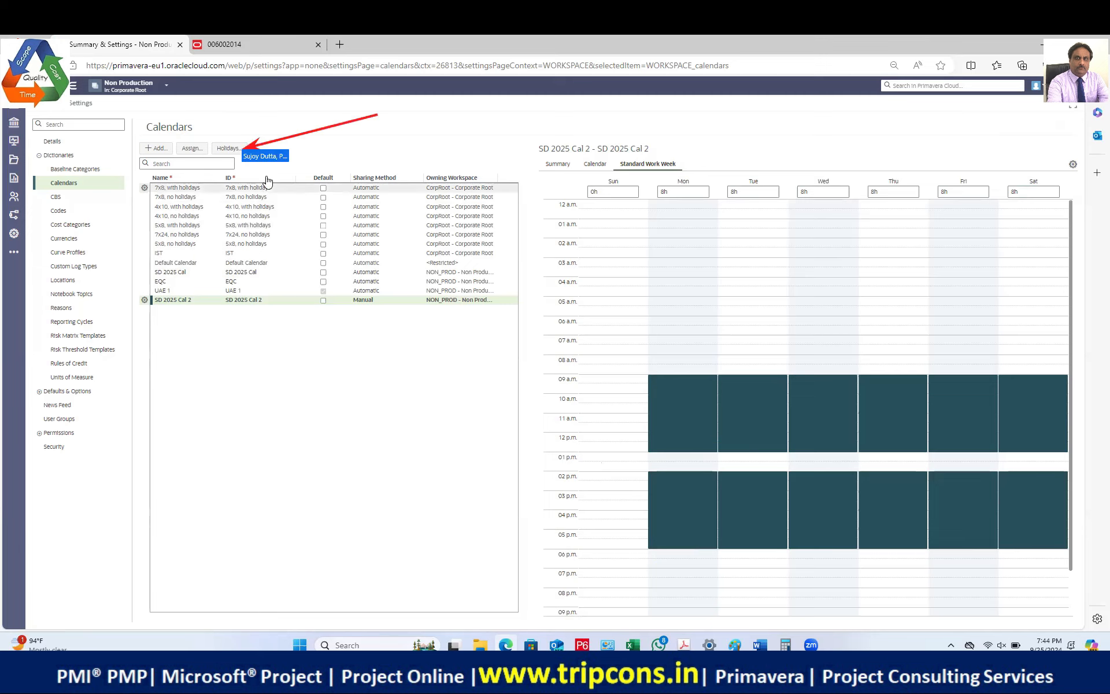
Step: Add a holiday list named 'IST Holidays' in the Holidays manager and save it
click(226, 151)
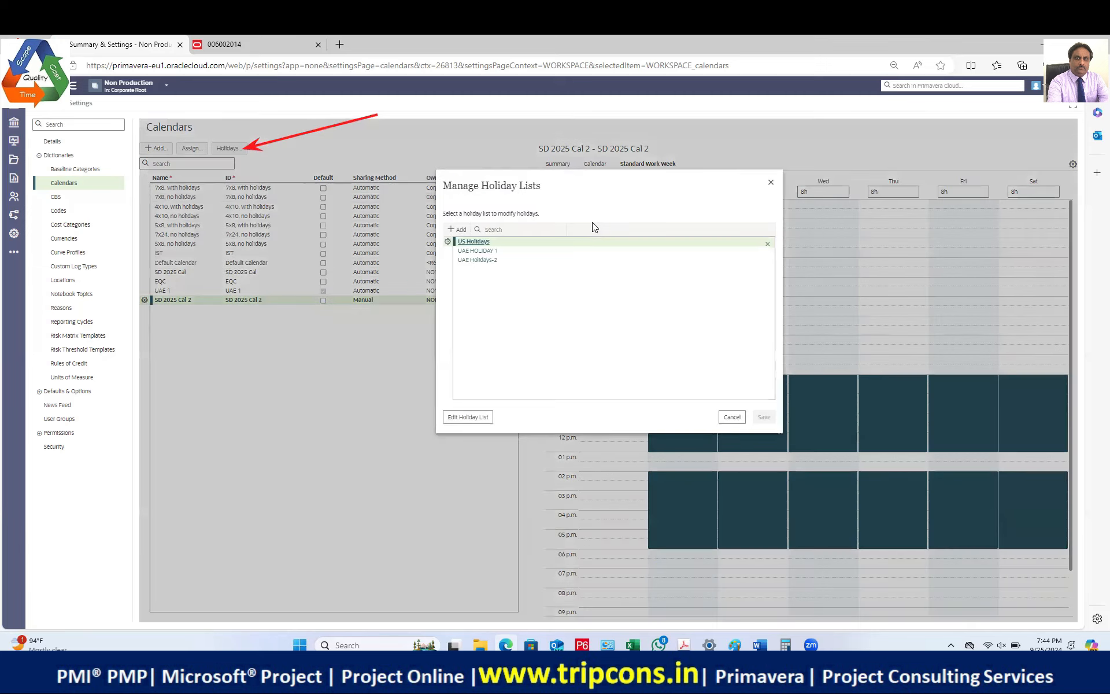
click(459, 229)
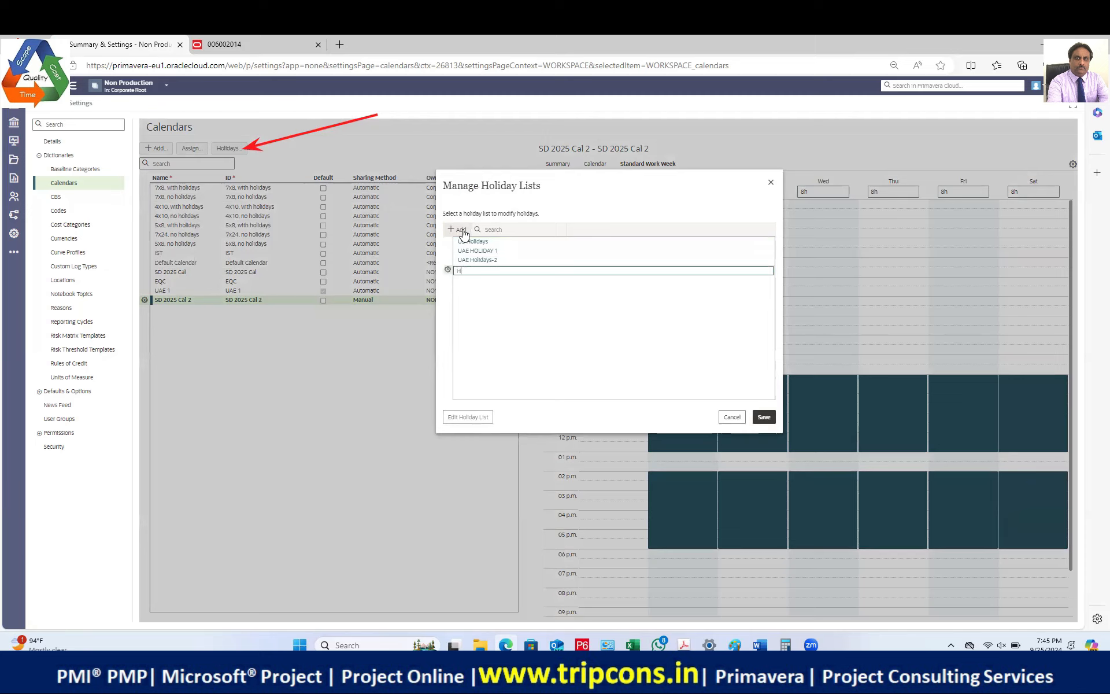
text(Holiday)
key(BackSpace)
key(BackSpace)
key(BackSpace)
key(BackSpace)
key(BackSpace)
key(BackSpace)
text(IST Holidays)
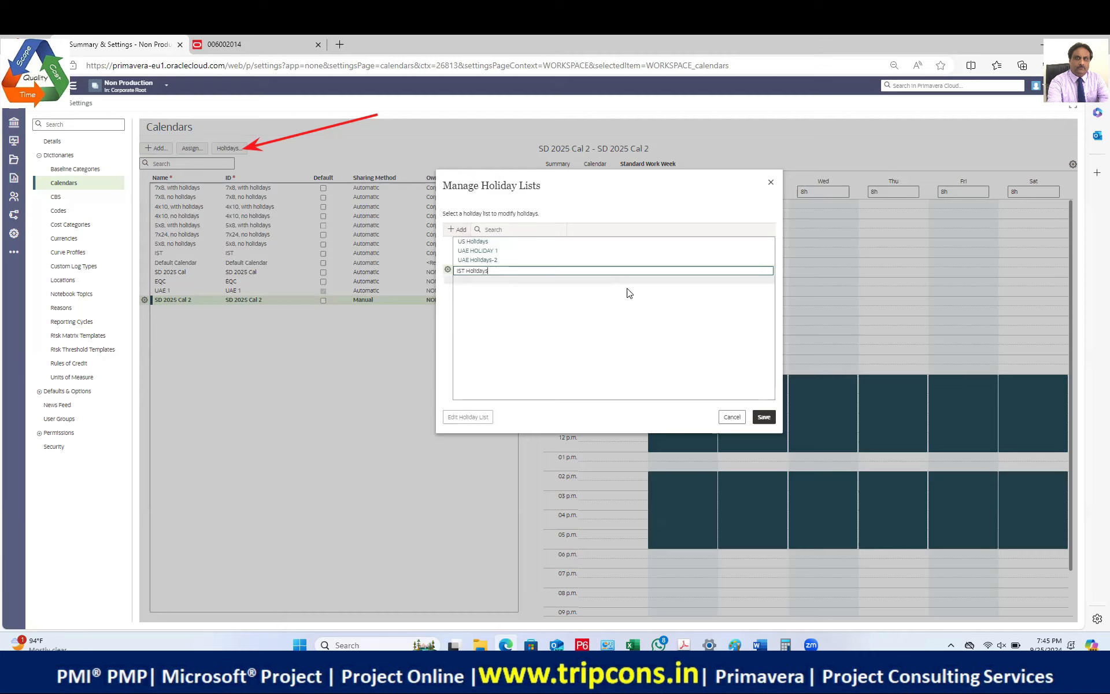
click(765, 417)
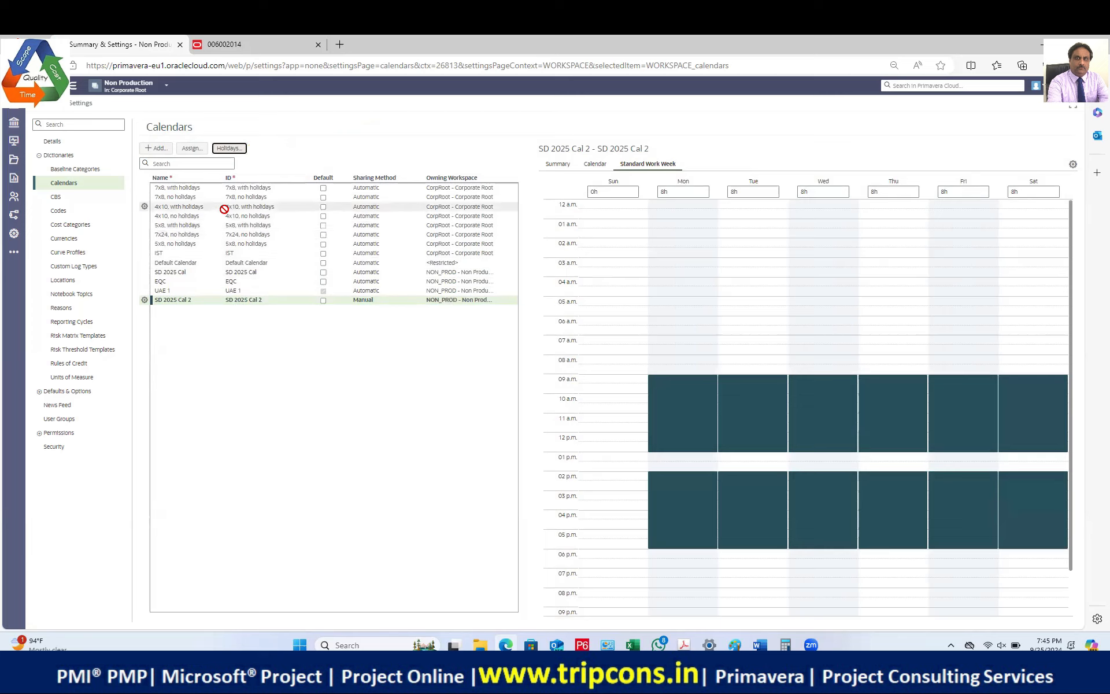
Step: Reopen the holiday lists manager and open IST Holidays for editing
click(162, 151)
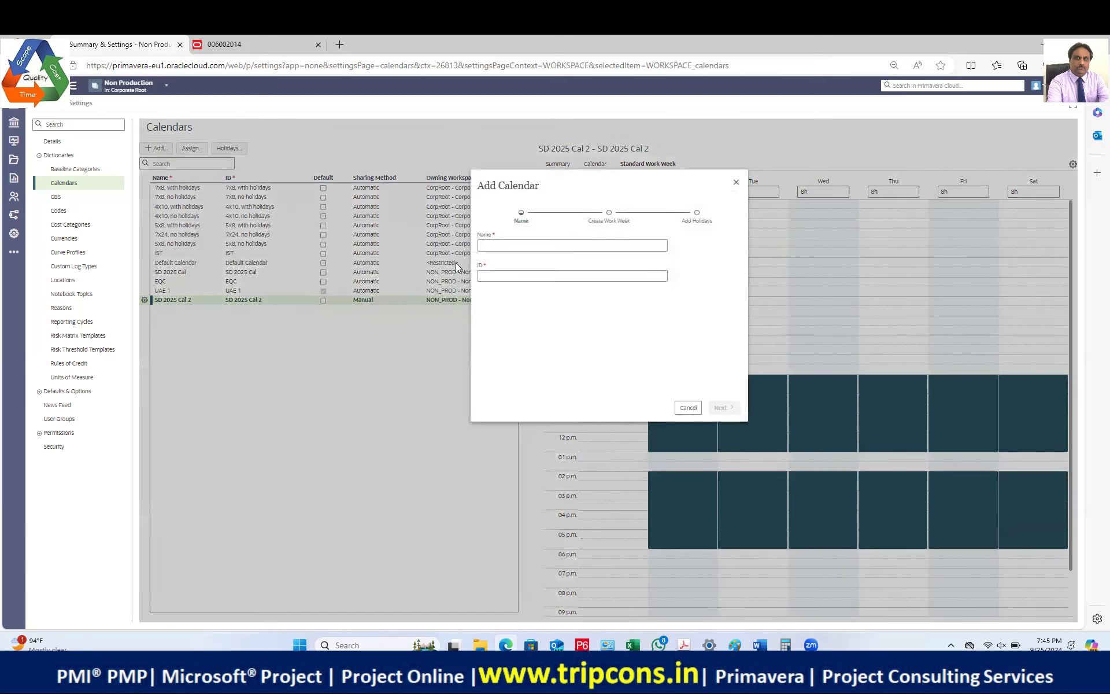
click(736, 184)
click(229, 148)
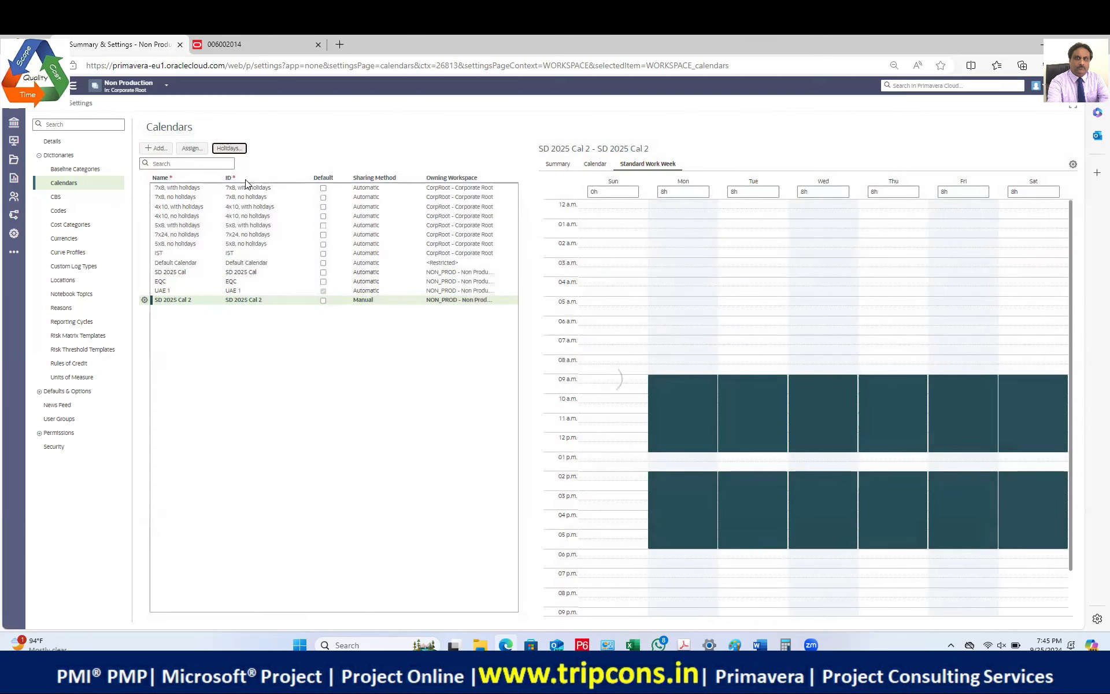
double_click(480, 260)
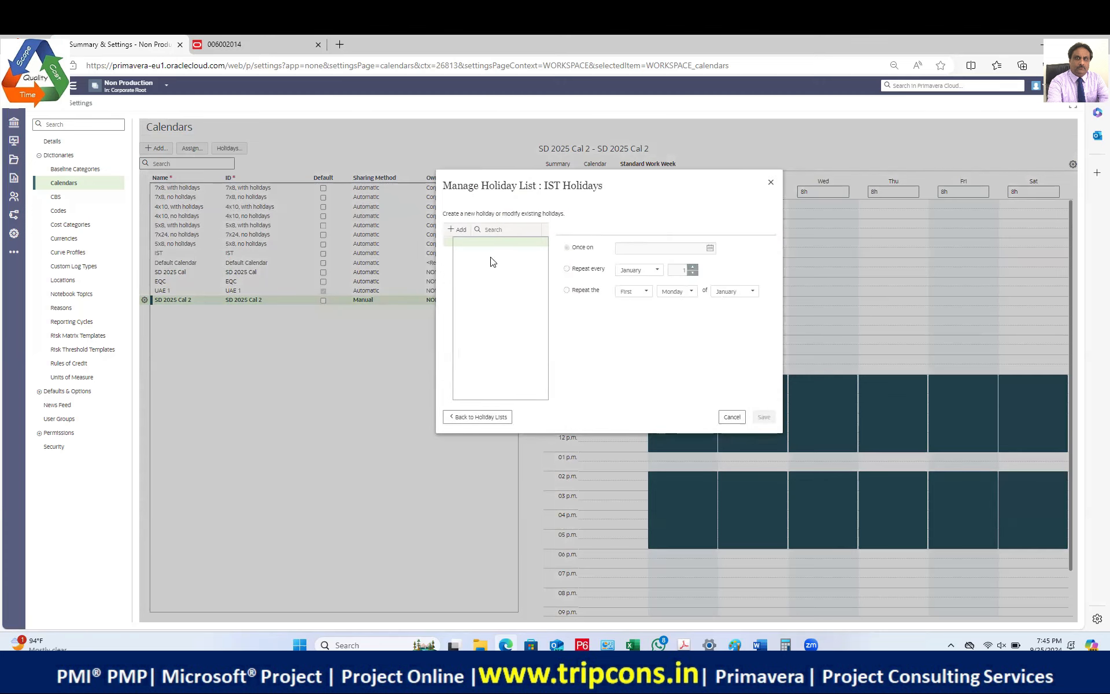
Step: Add Holiday 1 dated 26 January 2025
click(458, 230)
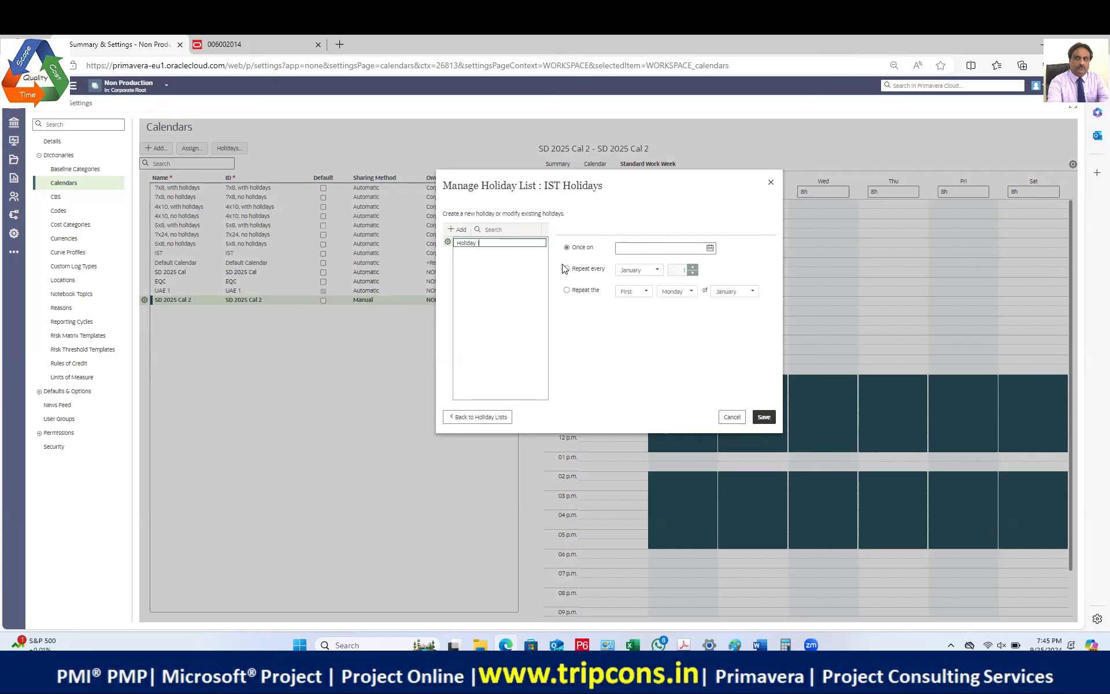
click(708, 249)
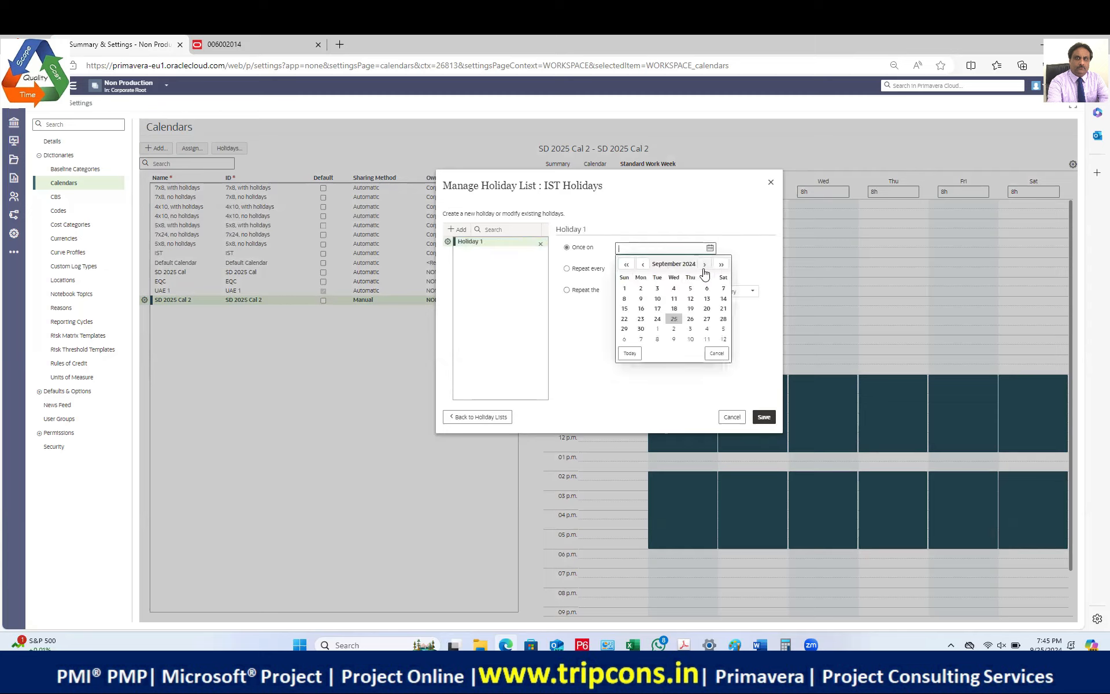
click(706, 266)
click(706, 266)
click(706, 265)
click(705, 266)
click(705, 265)
click(642, 265)
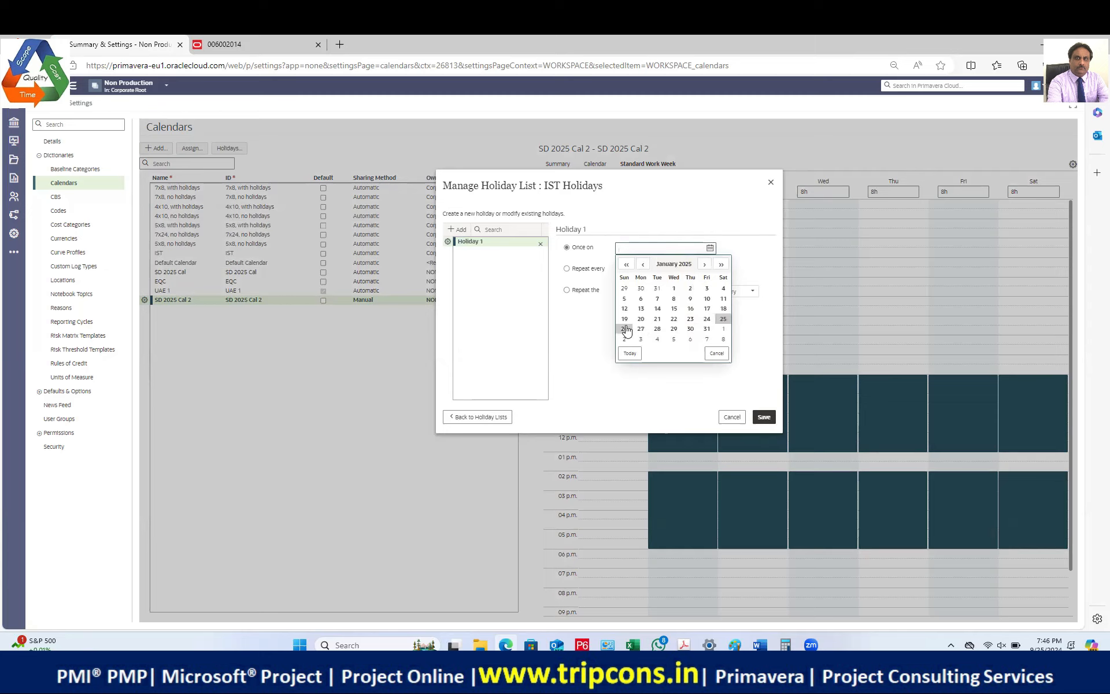
click(624, 328)
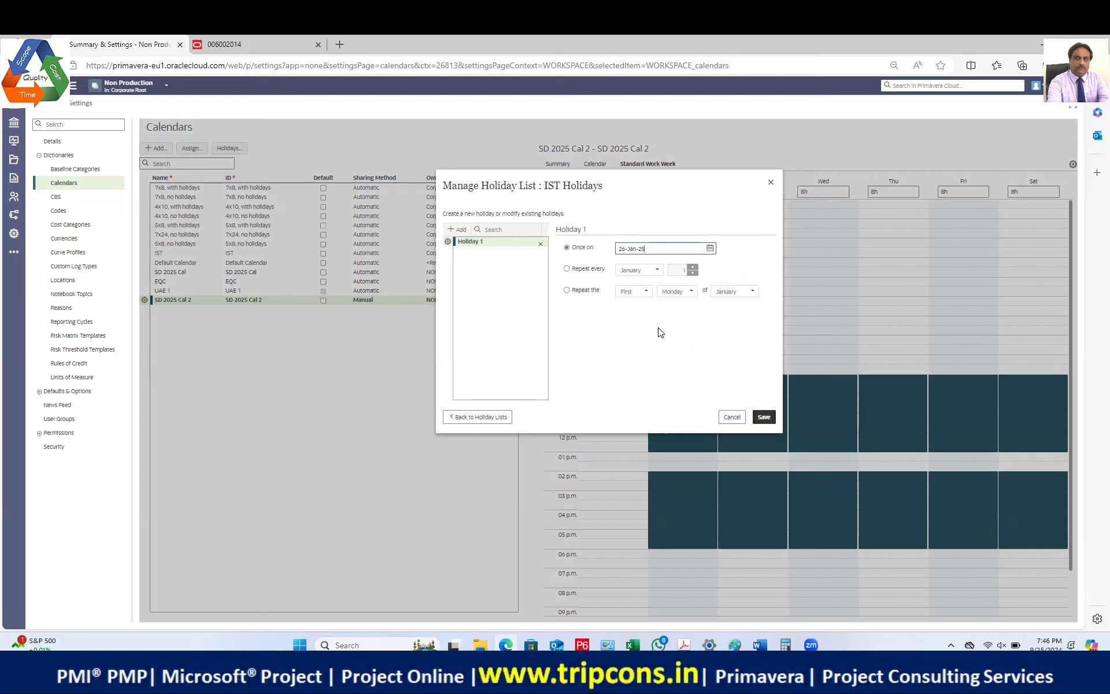
Step: Make Holiday 1 repeat every January and add a second holiday entry
click(565, 267)
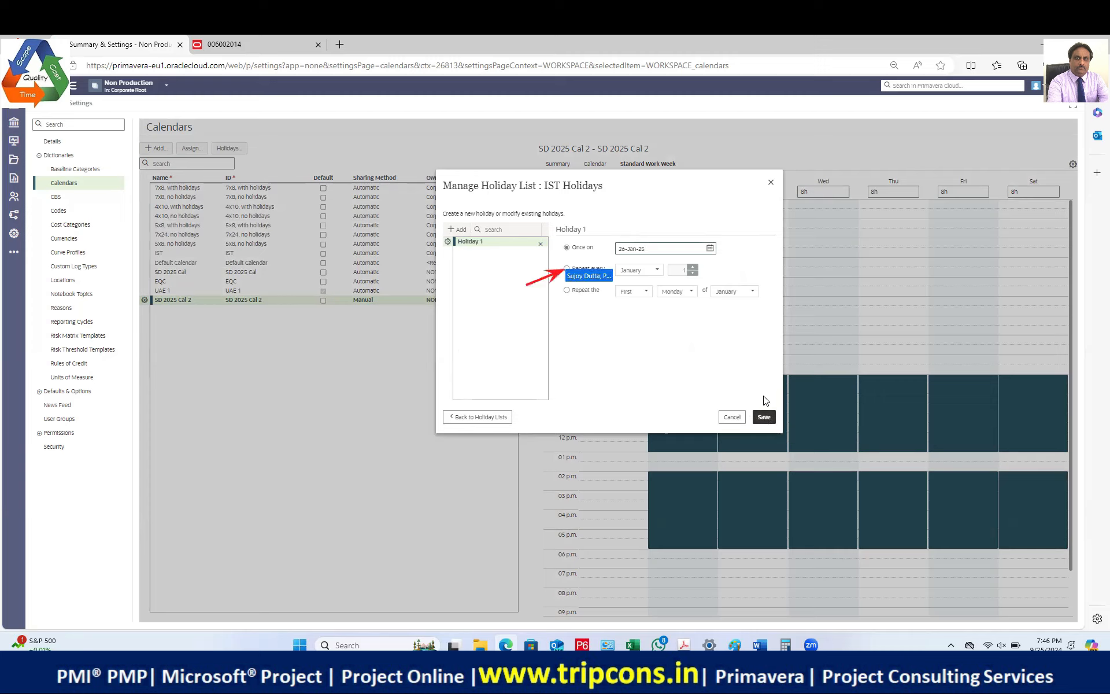
click(566, 270)
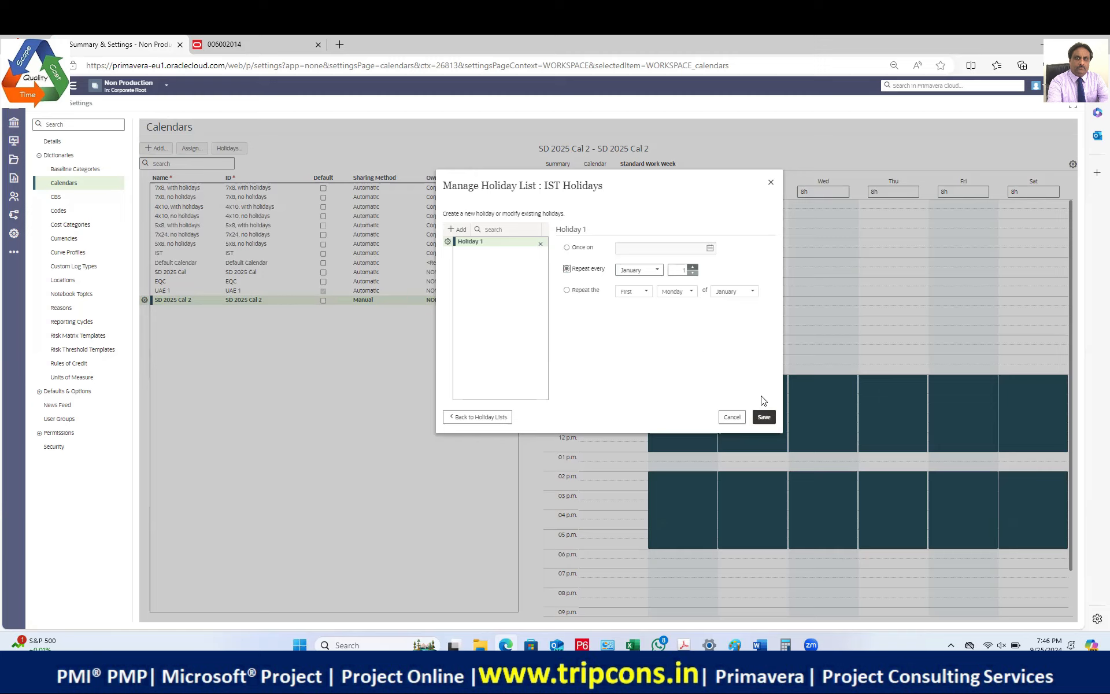
click(459, 221)
click(459, 226)
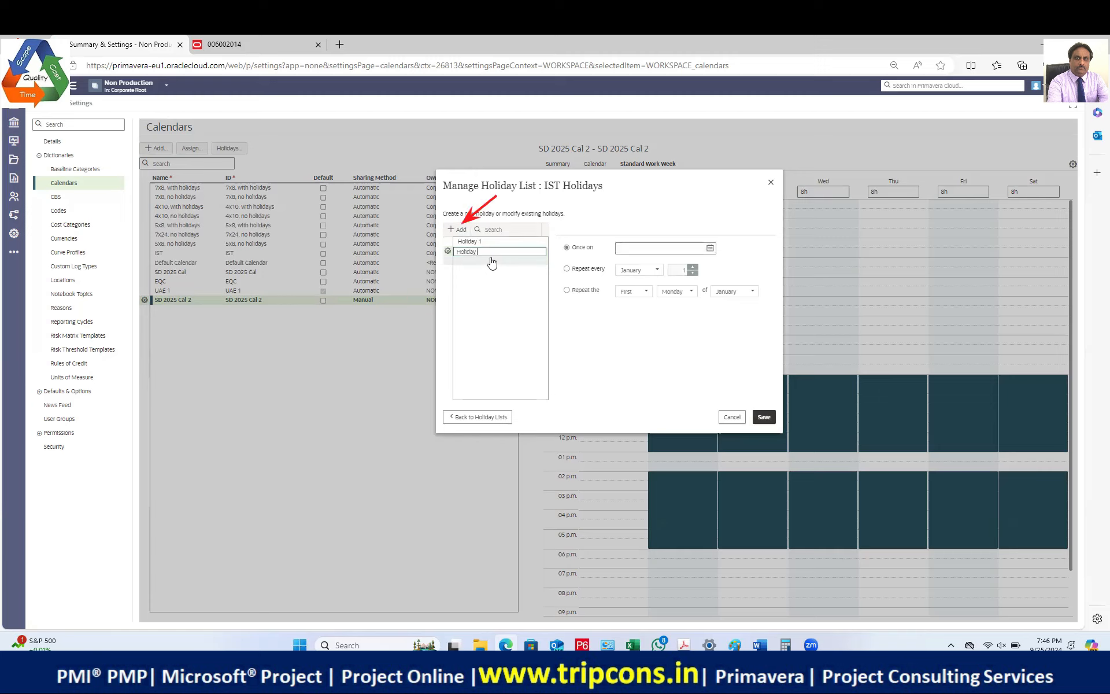
Step: Name Holiday 2 and date it 28 March 2025
click(710, 248)
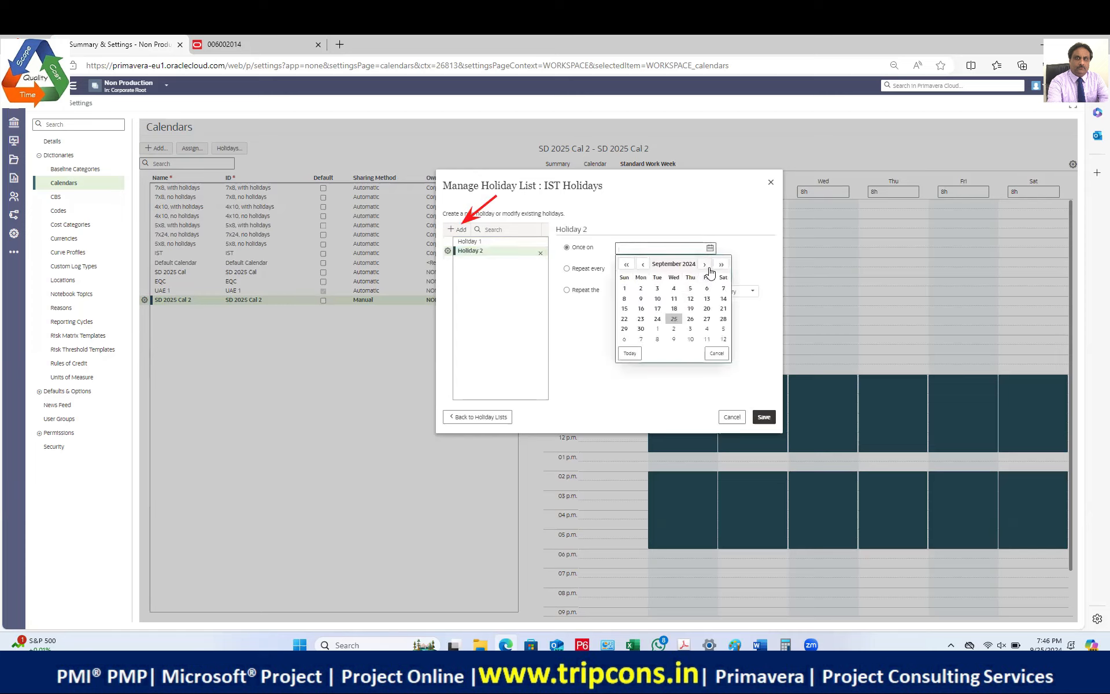
click(721, 265)
click(721, 266)
click(721, 266)
click(721, 266)
click(721, 265)
click(720, 265)
click(721, 265)
click(721, 265)
click(642, 264)
click(627, 265)
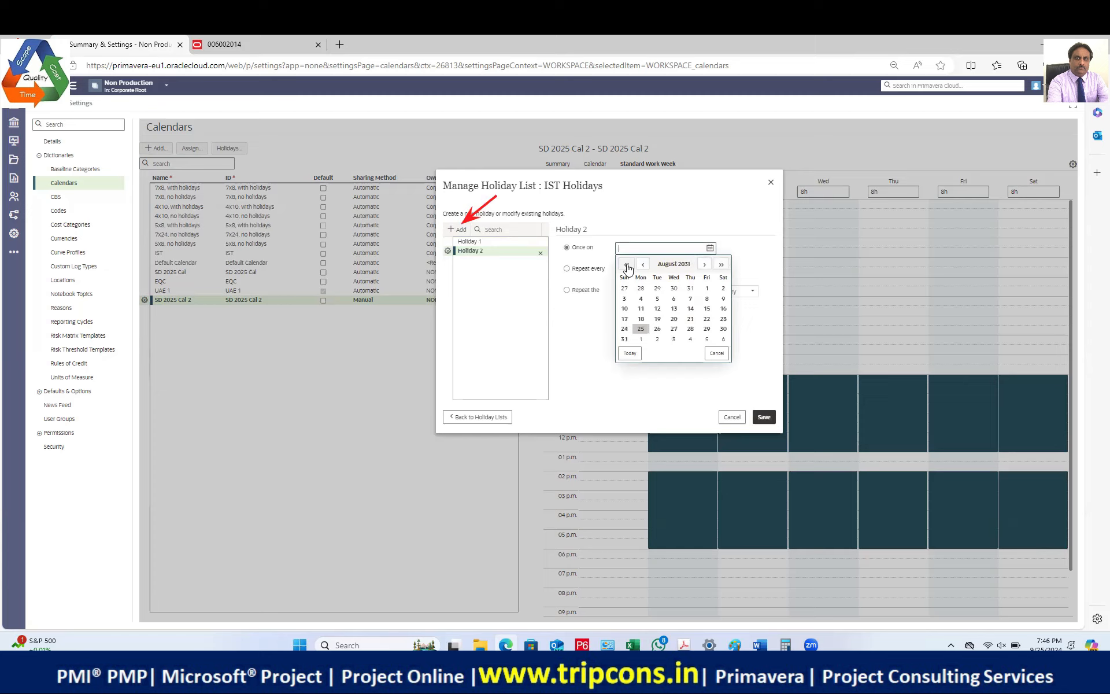
click(627, 265)
click(626, 266)
click(626, 266)
click(627, 266)
click(627, 265)
click(626, 265)
click(644, 265)
click(644, 265)
click(645, 266)
click(645, 265)
click(645, 265)
click(707, 328)
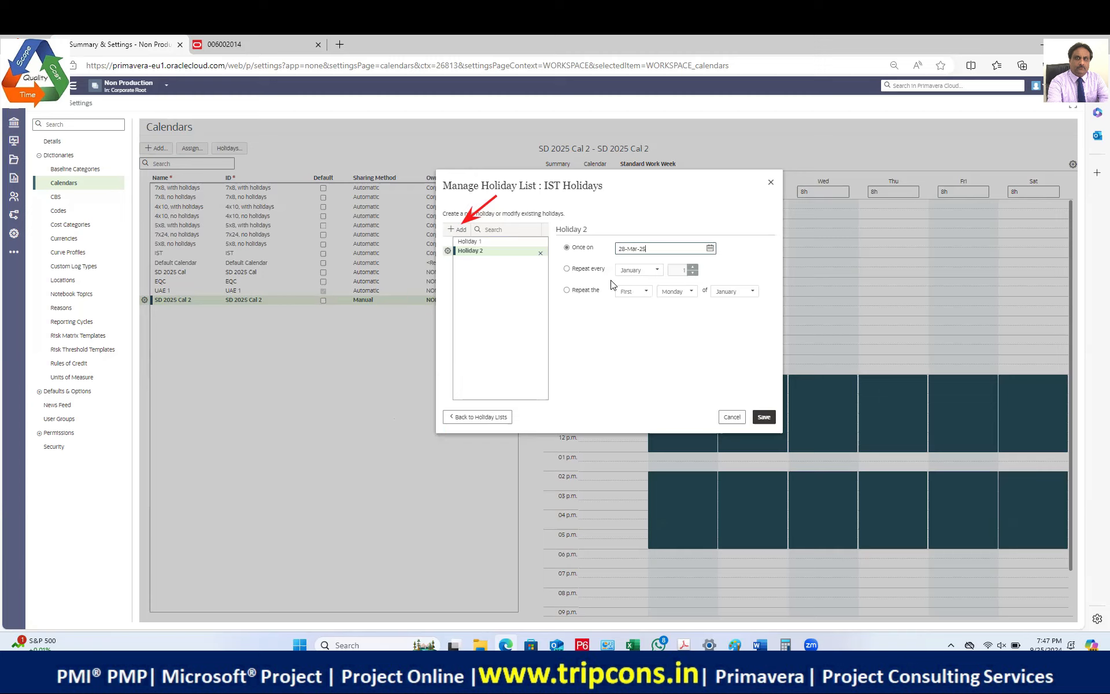
Step: Keep Holiday 2 as a one-time holiday on 28 March 2025 and add a third entry
click(568, 269)
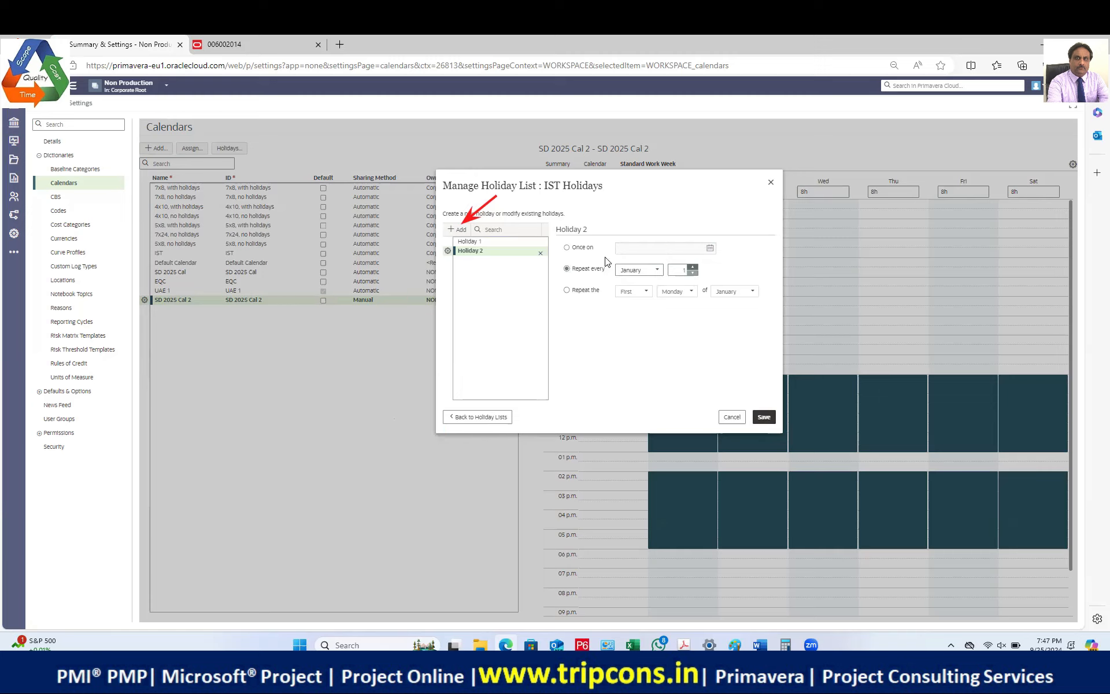
click(582, 250)
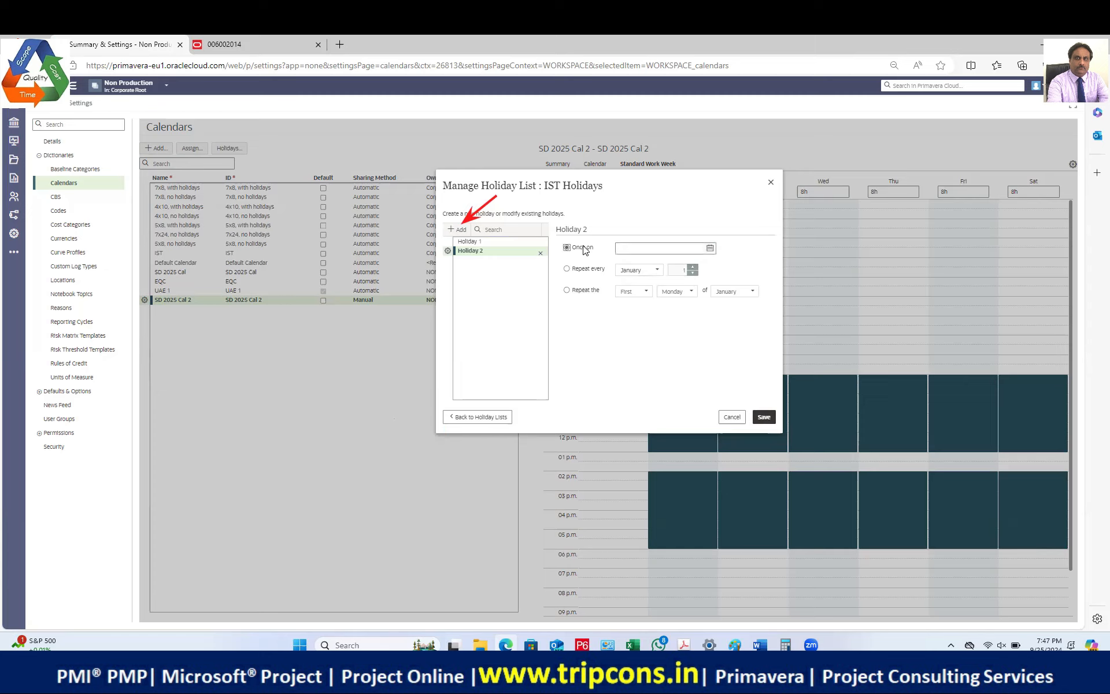
click(709, 247)
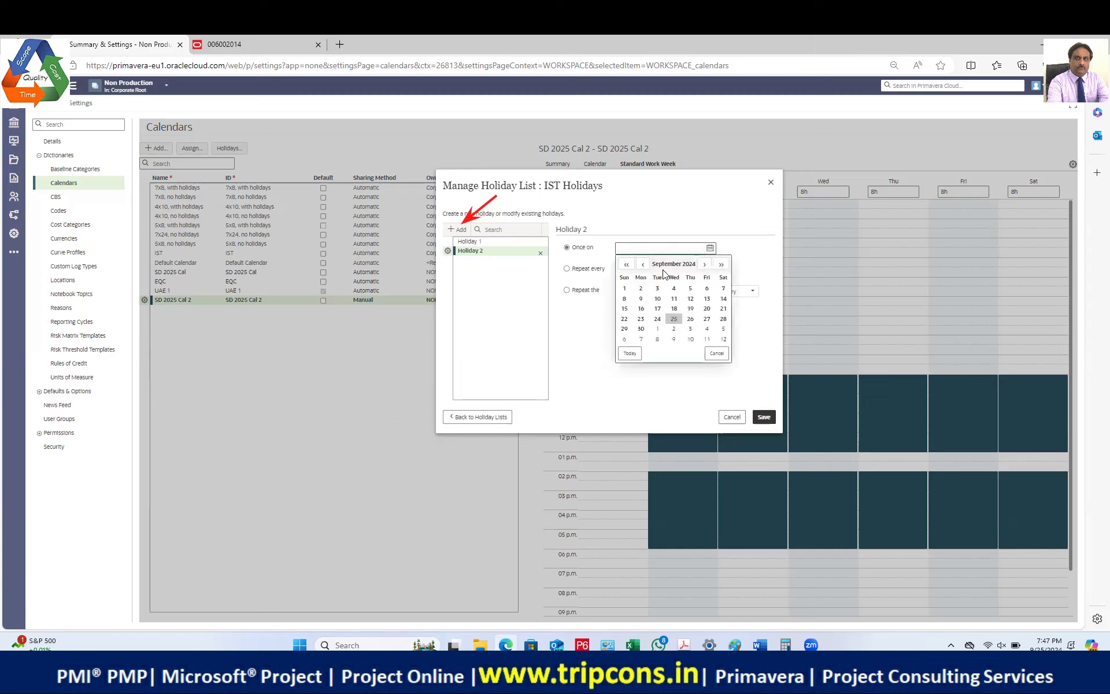
click(704, 265)
click(704, 265)
click(704, 264)
click(704, 265)
click(704, 265)
click(704, 264)
click(706, 328)
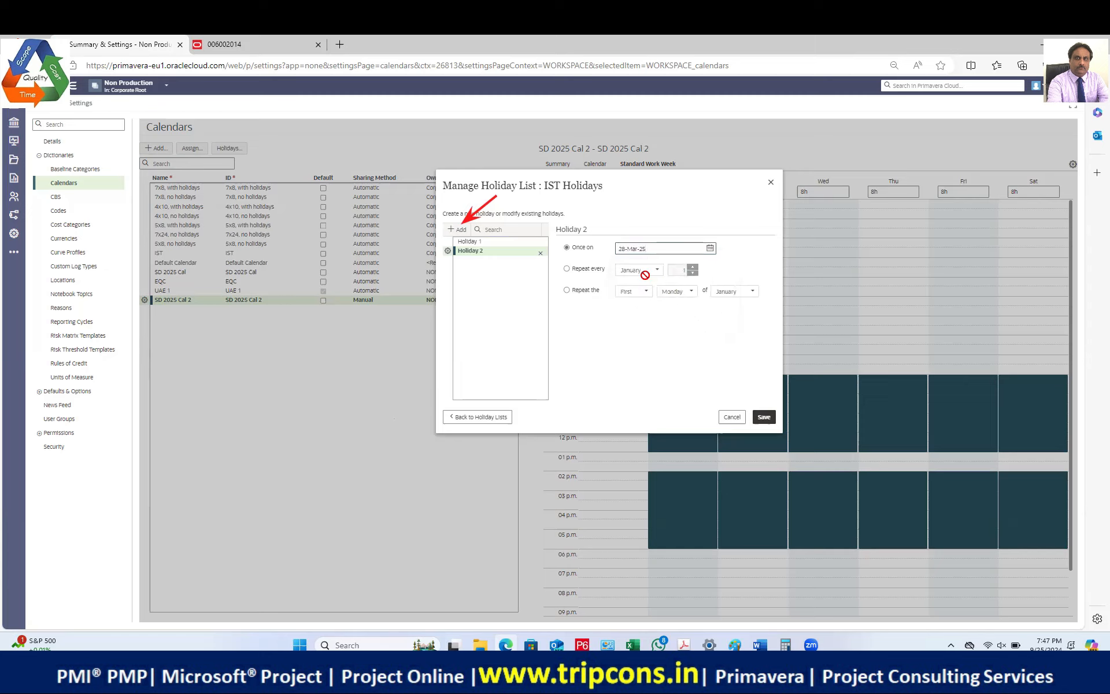
click(460, 229)
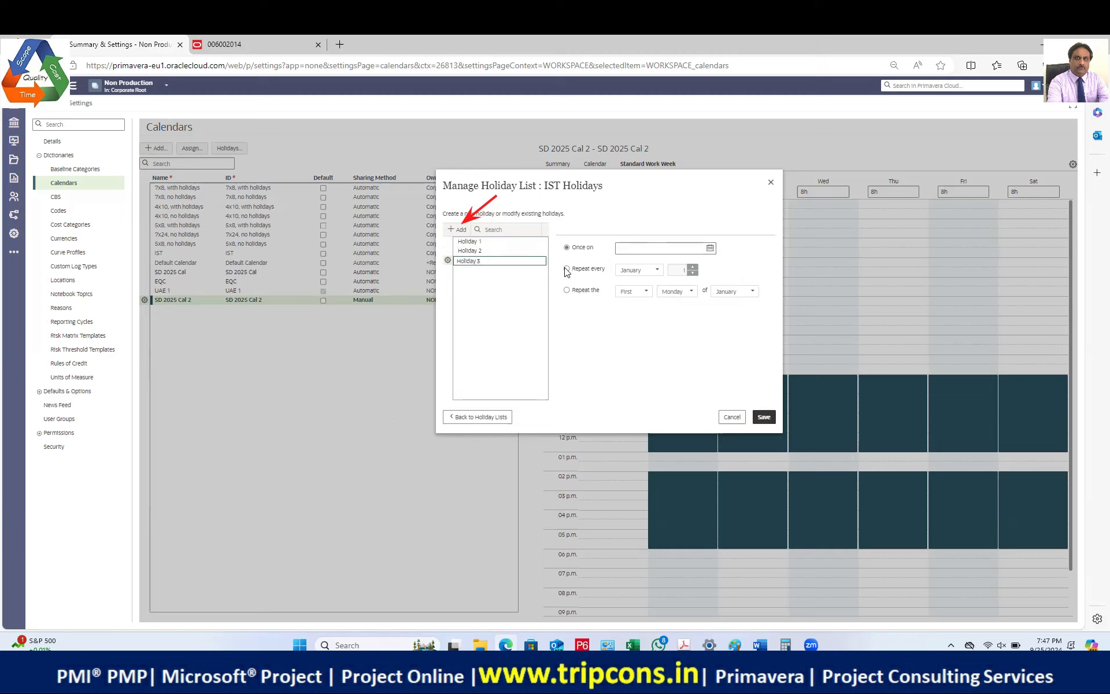
Step: Name Holiday 3 and date it 13 April 2025
key(Return)
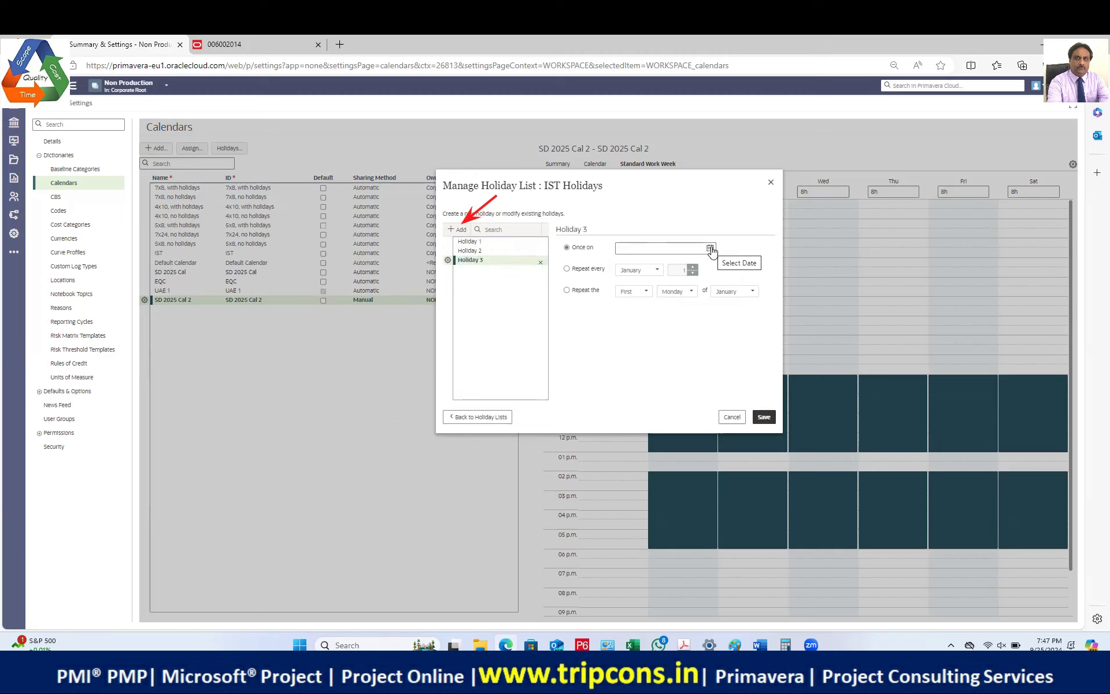
click(709, 248)
click(704, 266)
click(704, 266)
click(704, 267)
click(704, 267)
click(704, 266)
click(705, 265)
click(705, 266)
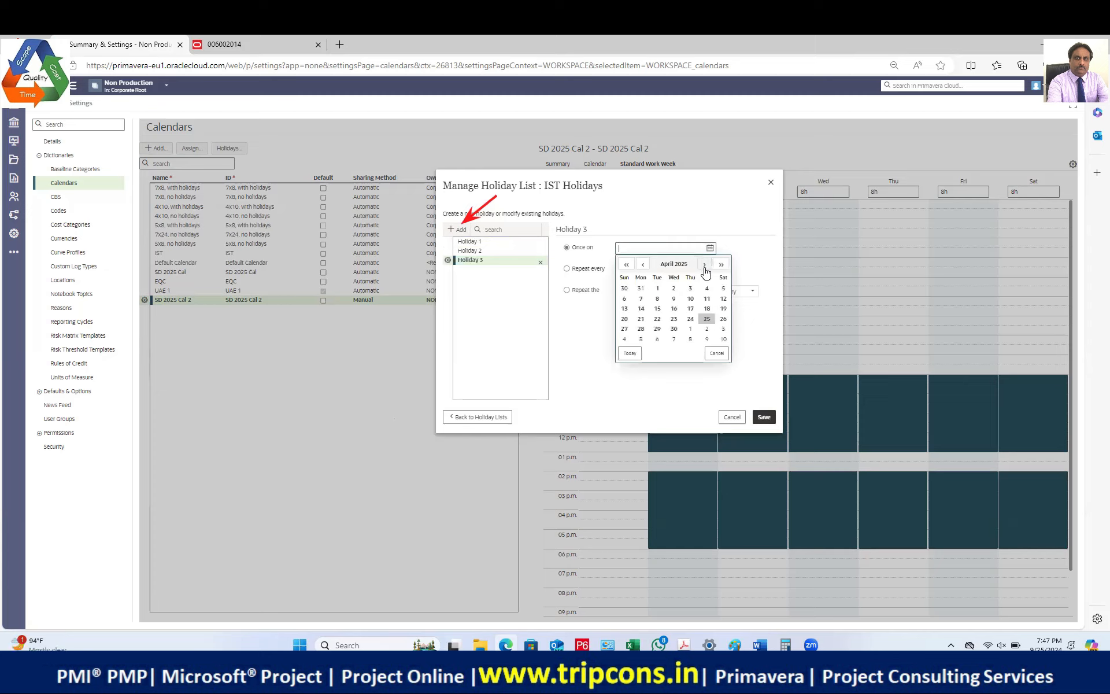
click(625, 309)
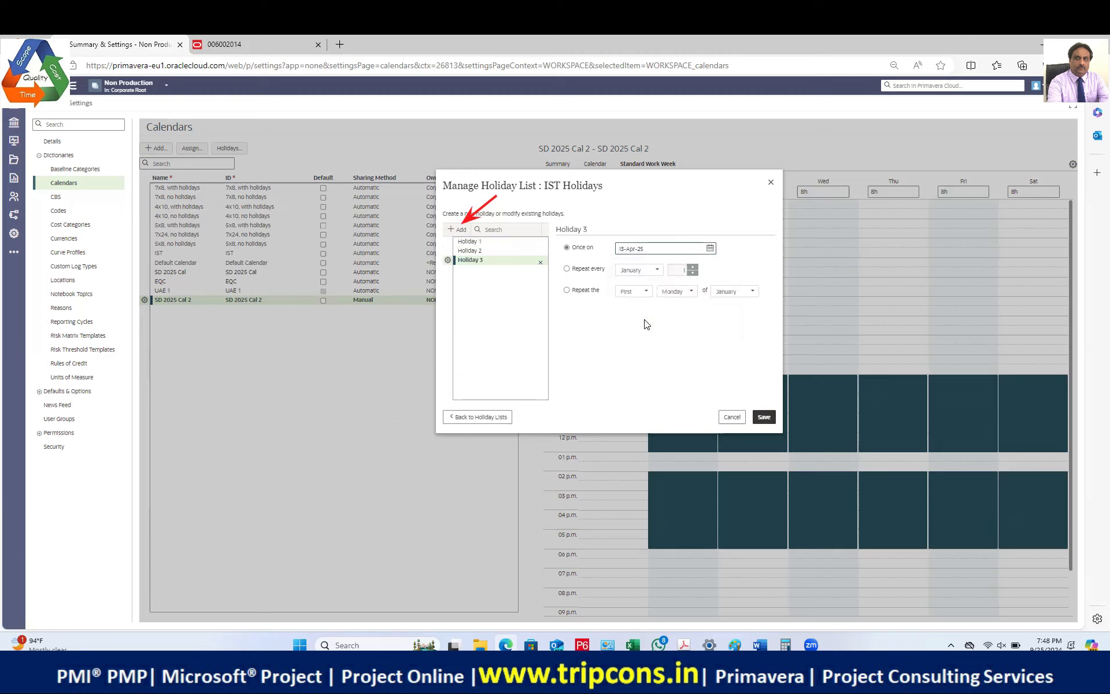
Step: Add Holiday 4 dated 15 August 2025 and start naming Holiday 5
click(460, 231)
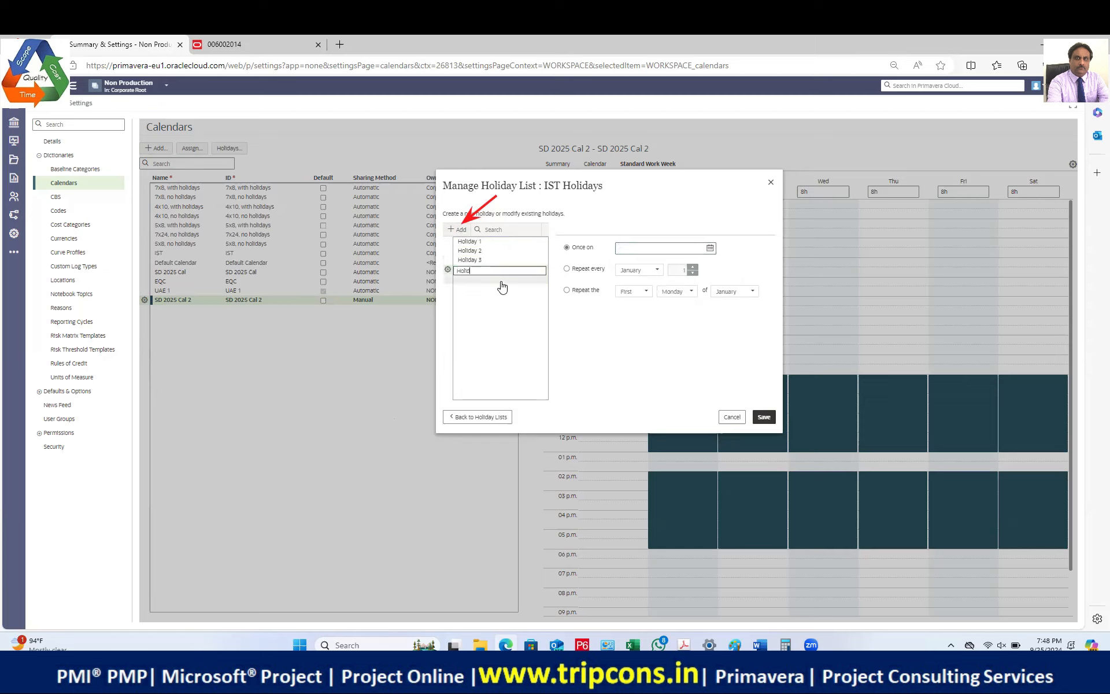
click(710, 248)
click(704, 264)
click(704, 264)
click(704, 264)
click(704, 264)
click(704, 266)
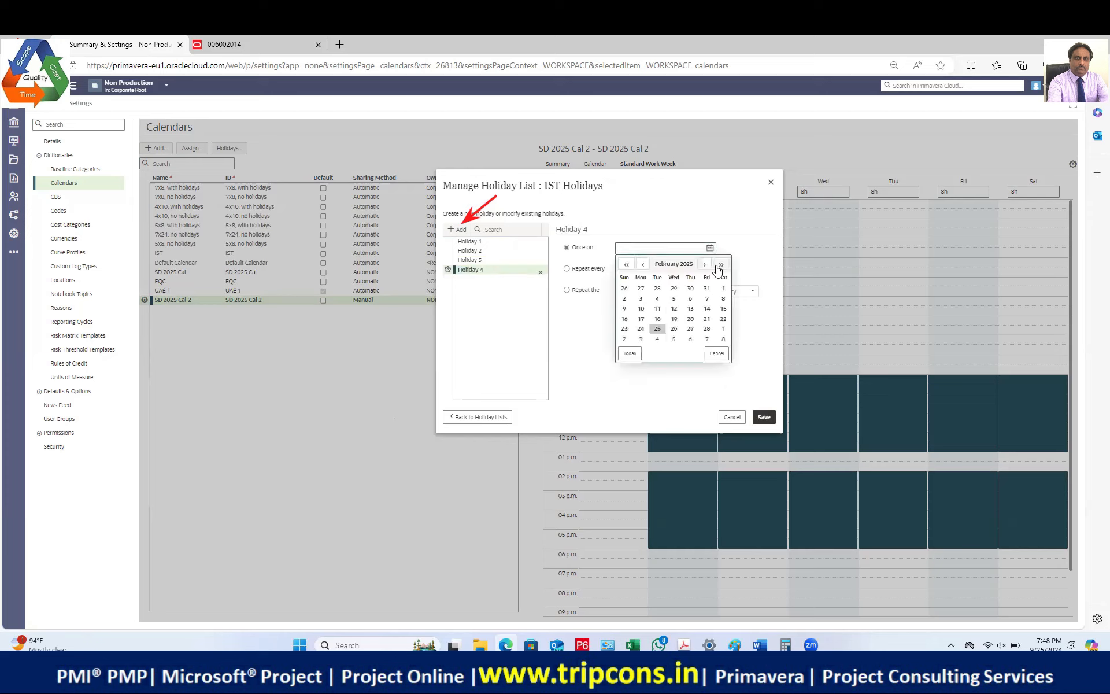
click(704, 264)
click(704, 264)
click(704, 264)
click(704, 264)
click(704, 264)
click(704, 264)
click(705, 310)
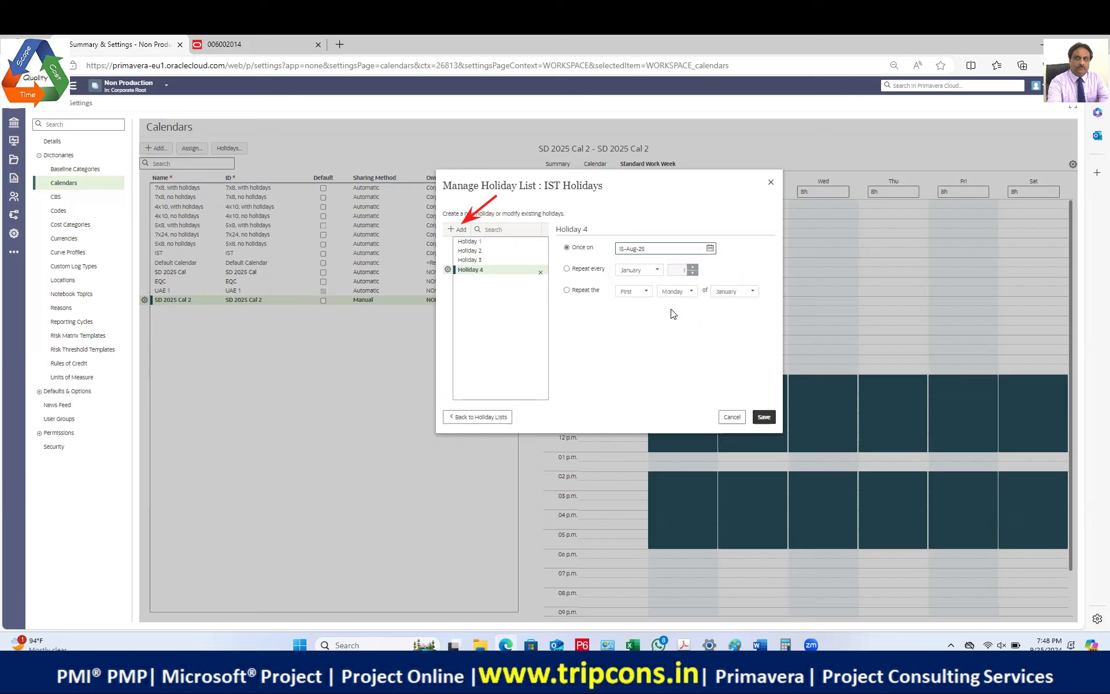
click(456, 230)
text(Holiday 5)
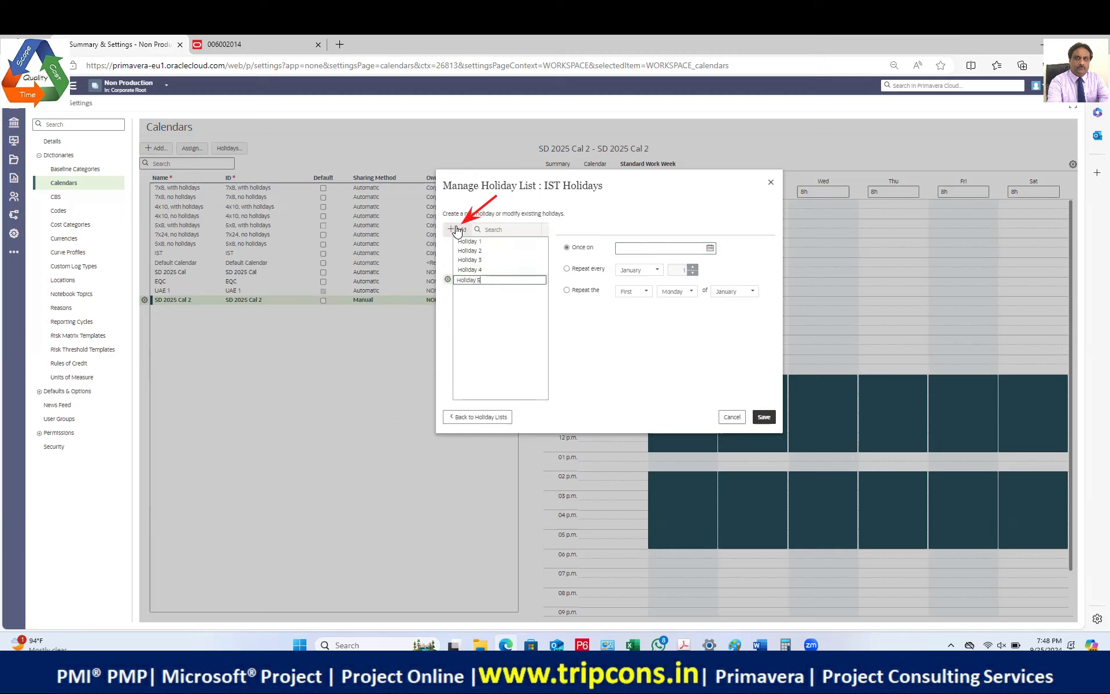
Step: Name Holiday 5 and date it 2 October 2025
click(708, 250)
click(704, 265)
click(704, 265)
click(704, 265)
click(704, 265)
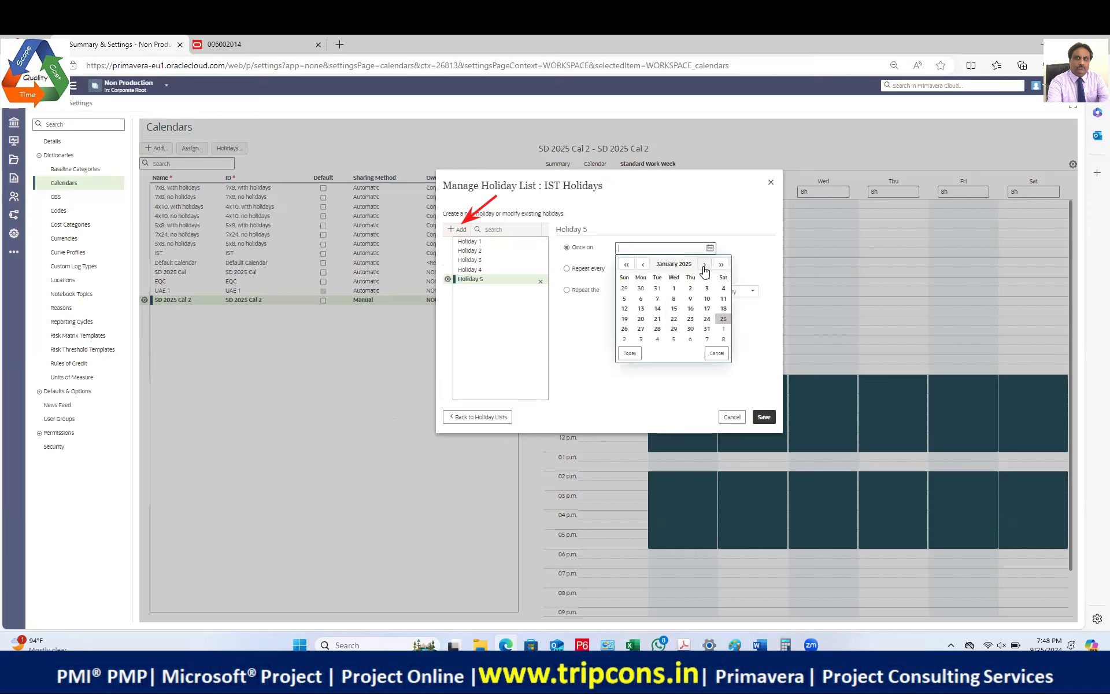
click(704, 265)
click(704, 265)
click(704, 265)
click(704, 265)
click(704, 265)
click(704, 265)
click(704, 265)
click(704, 264)
click(704, 265)
click(690, 288)
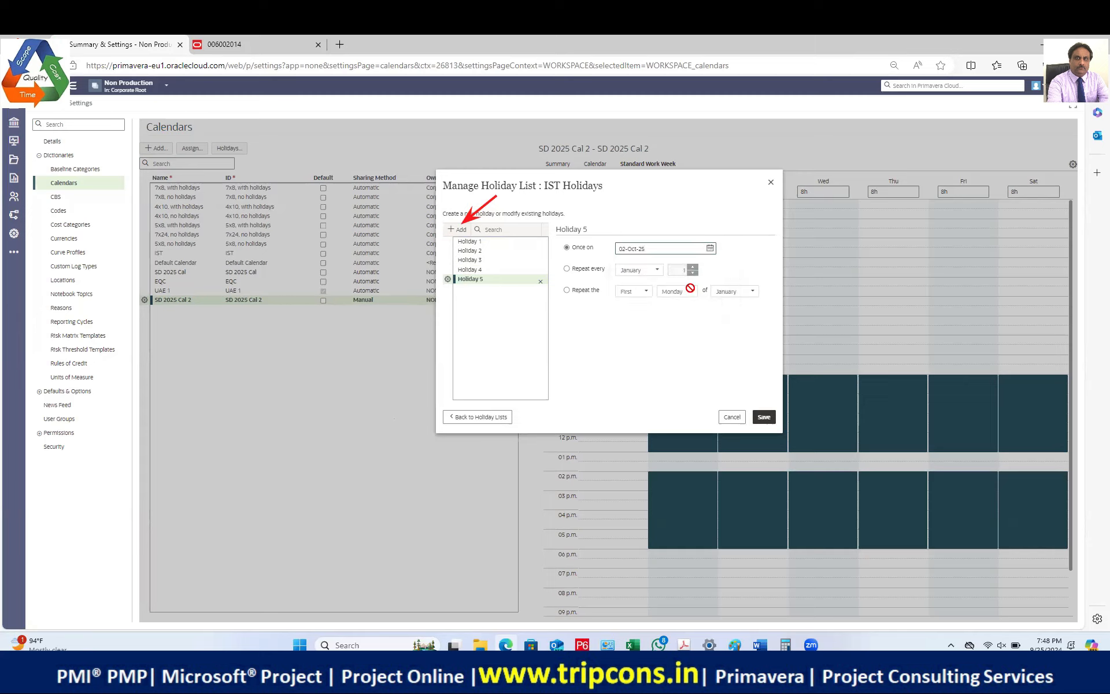
Step: Make Holiday 5 repeat every October on day 2 and add a sixth holiday entry
click(584, 270)
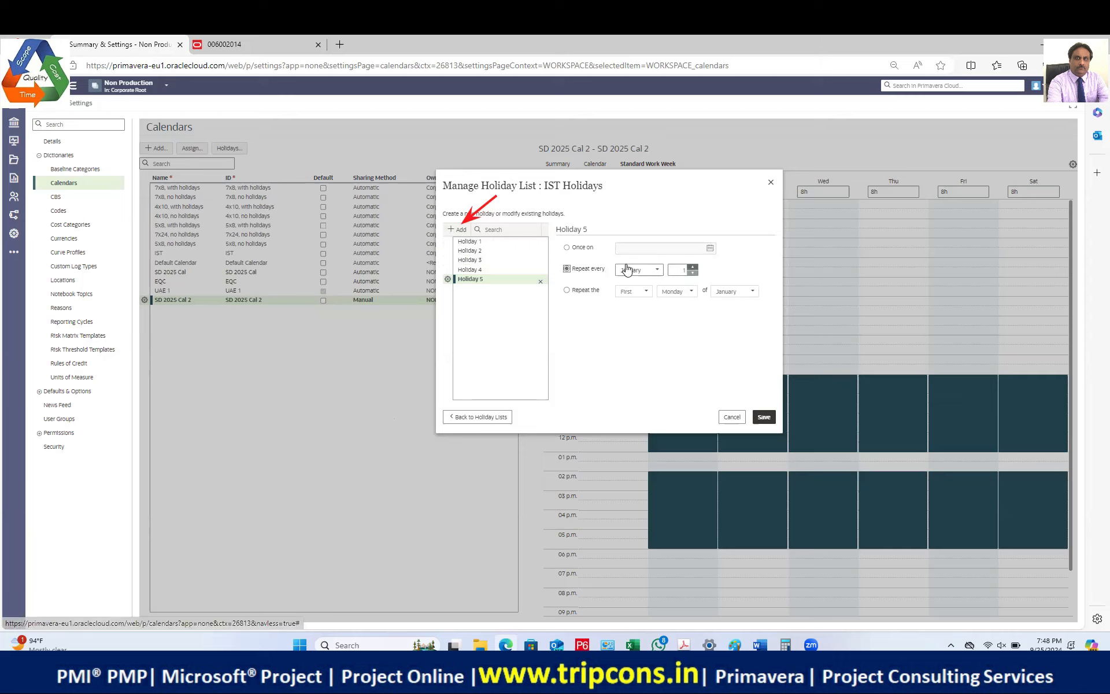
click(655, 272)
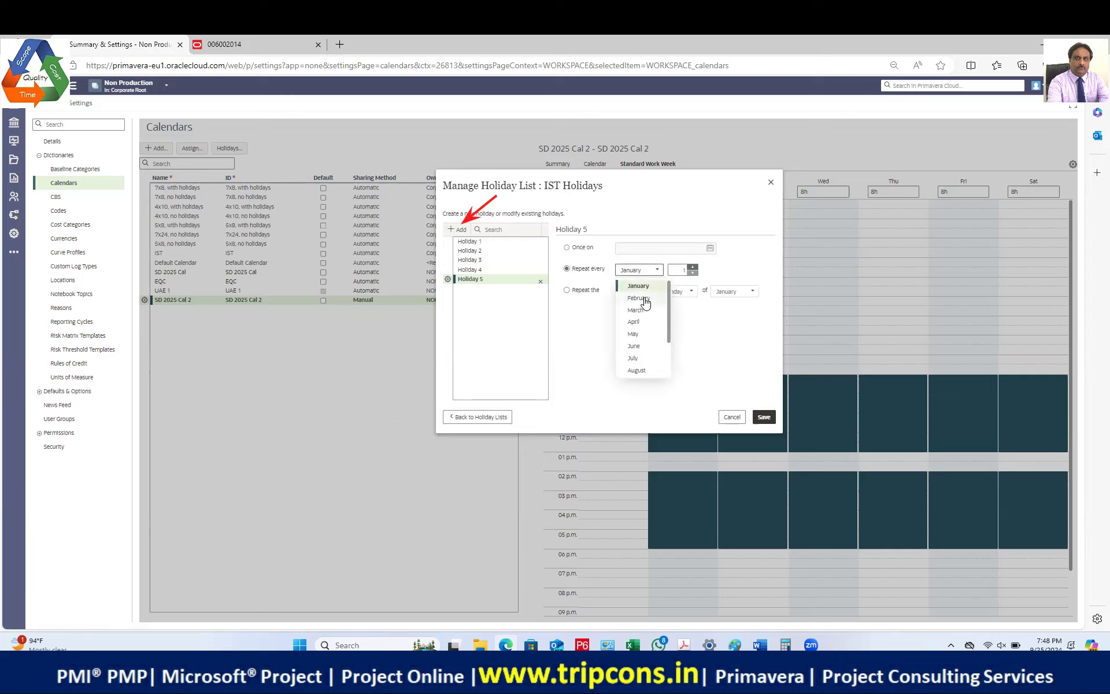
scroll(648, 350, down, 2)
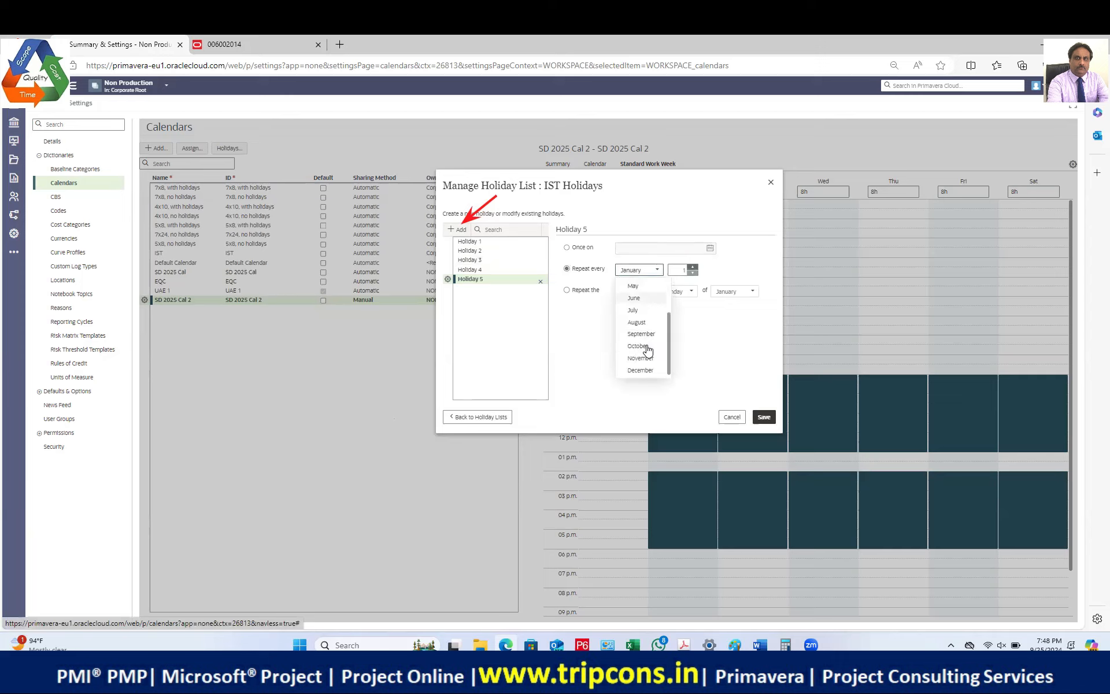
click(646, 349)
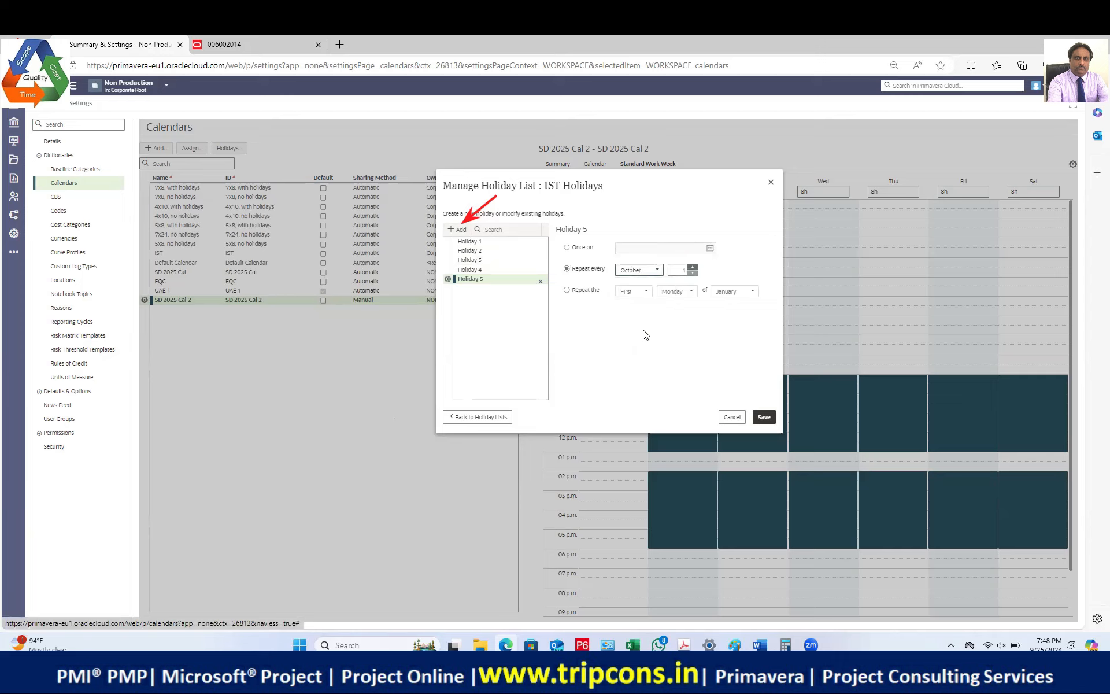
click(693, 267)
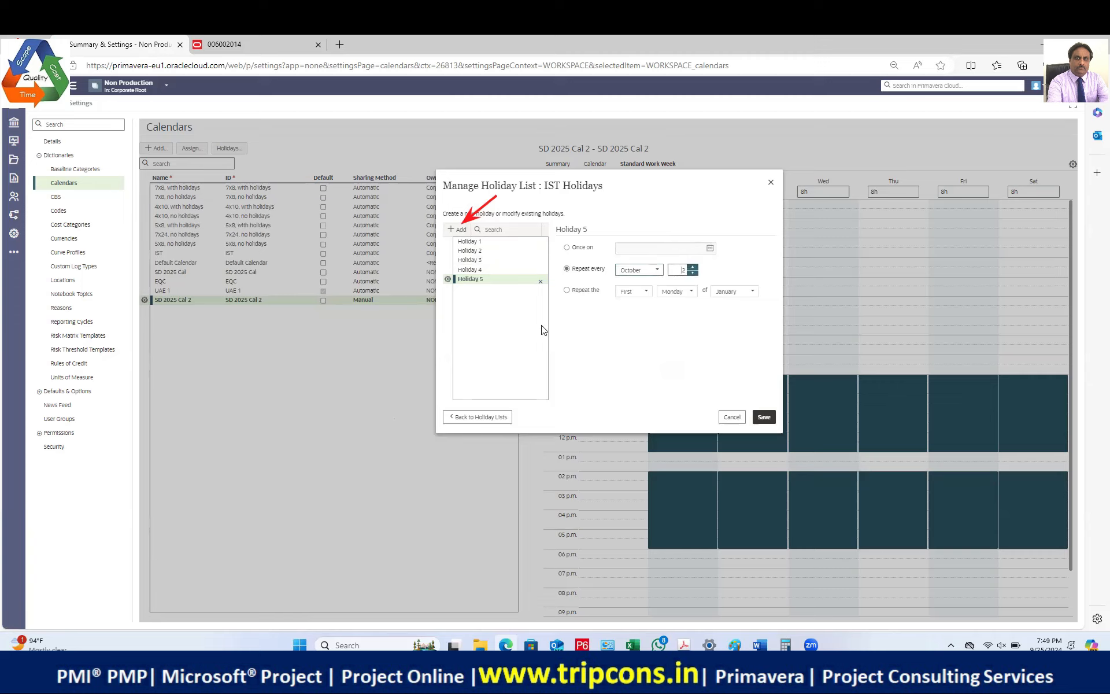
click(461, 230)
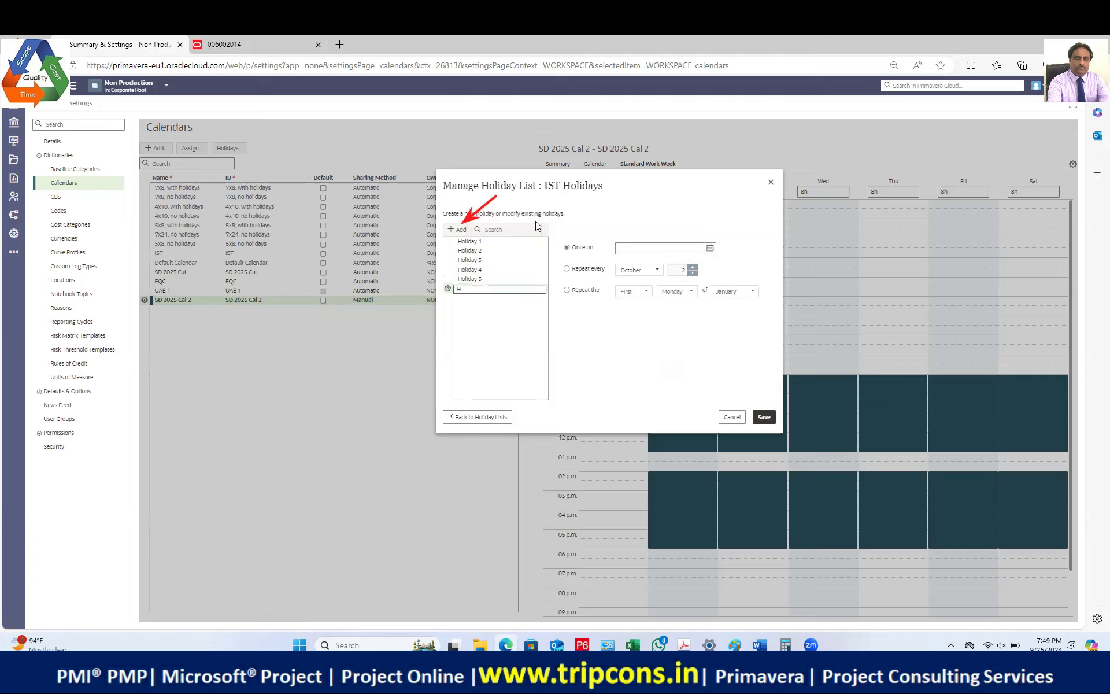
Step: Name Holiday 6, date it once on 17 October 2025, and save the IST Holidays list
text(Holiday)
click(710, 248)
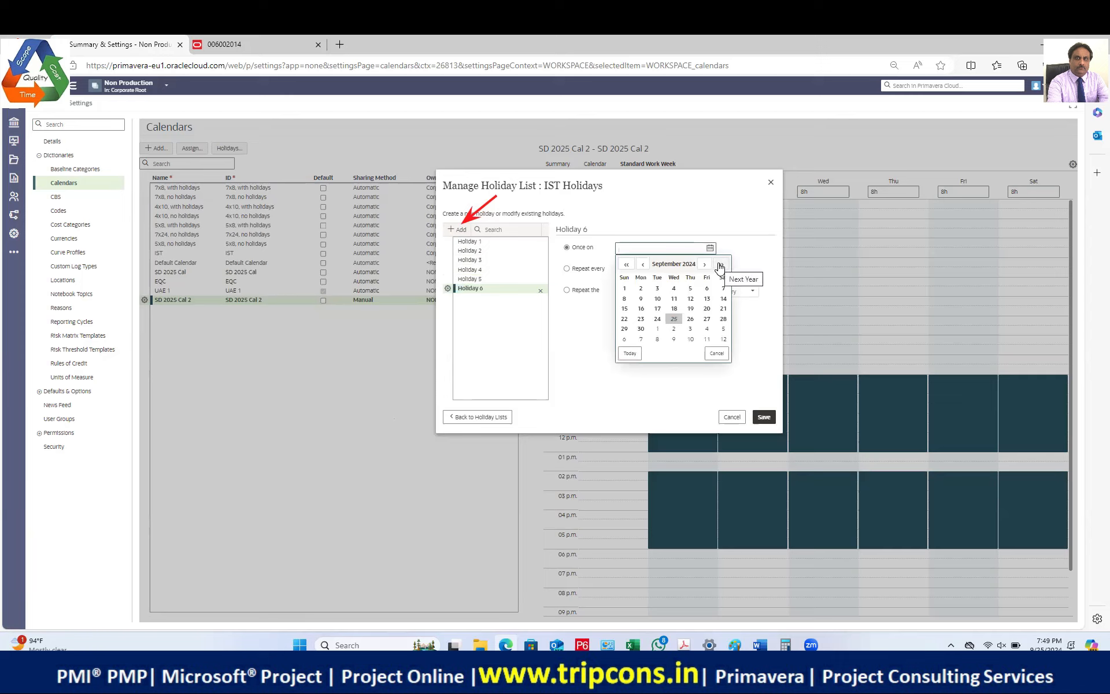
click(720, 265)
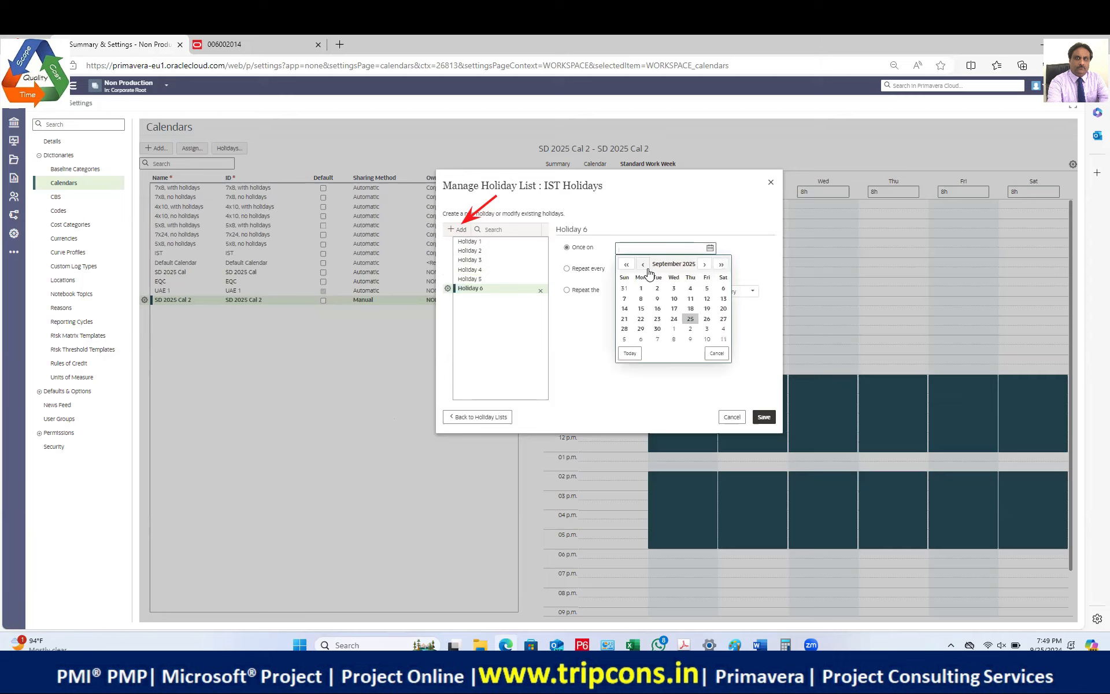
click(704, 264)
click(706, 309)
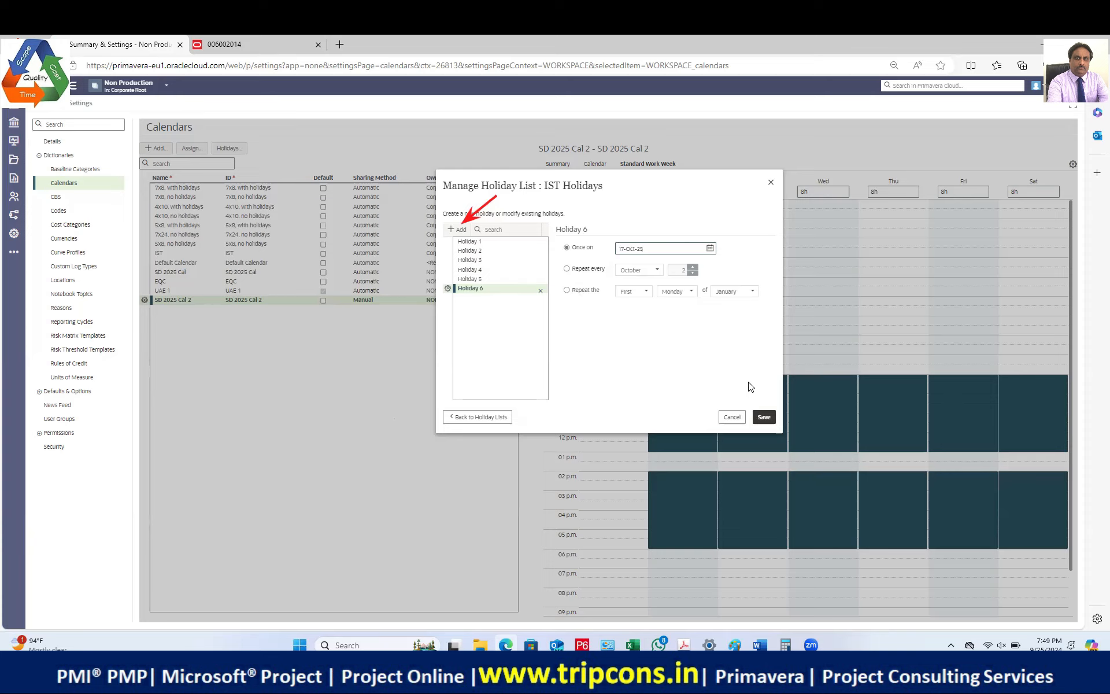
click(764, 422)
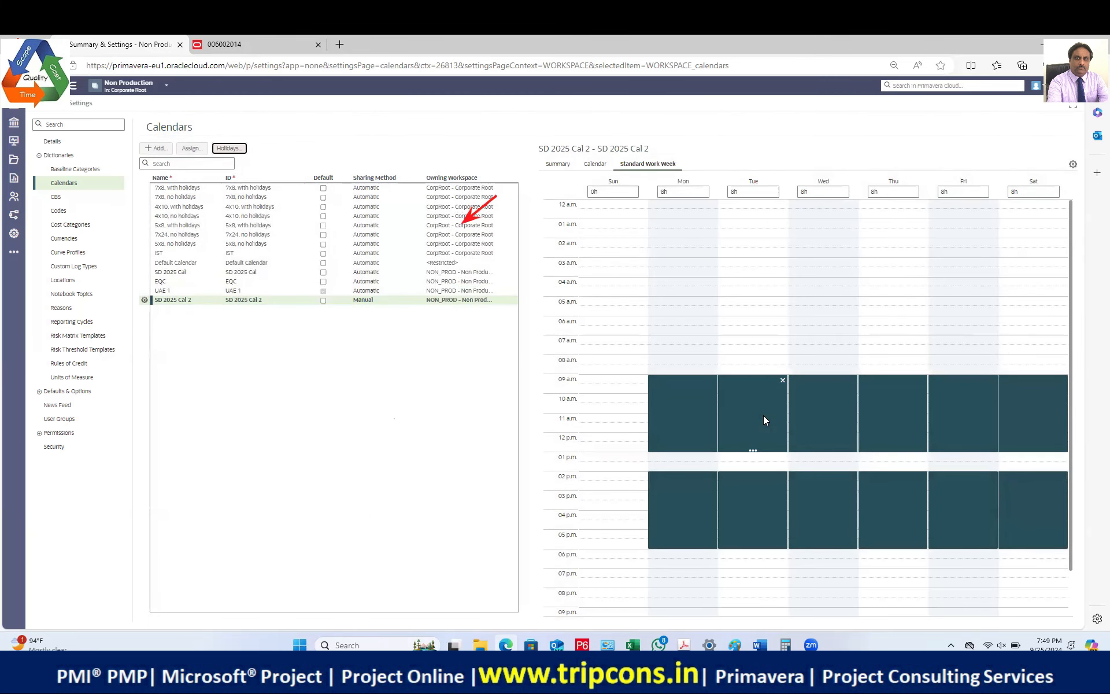
Step: Select the IST calendar and view its Summary and week Calendar tabs
click(188, 255)
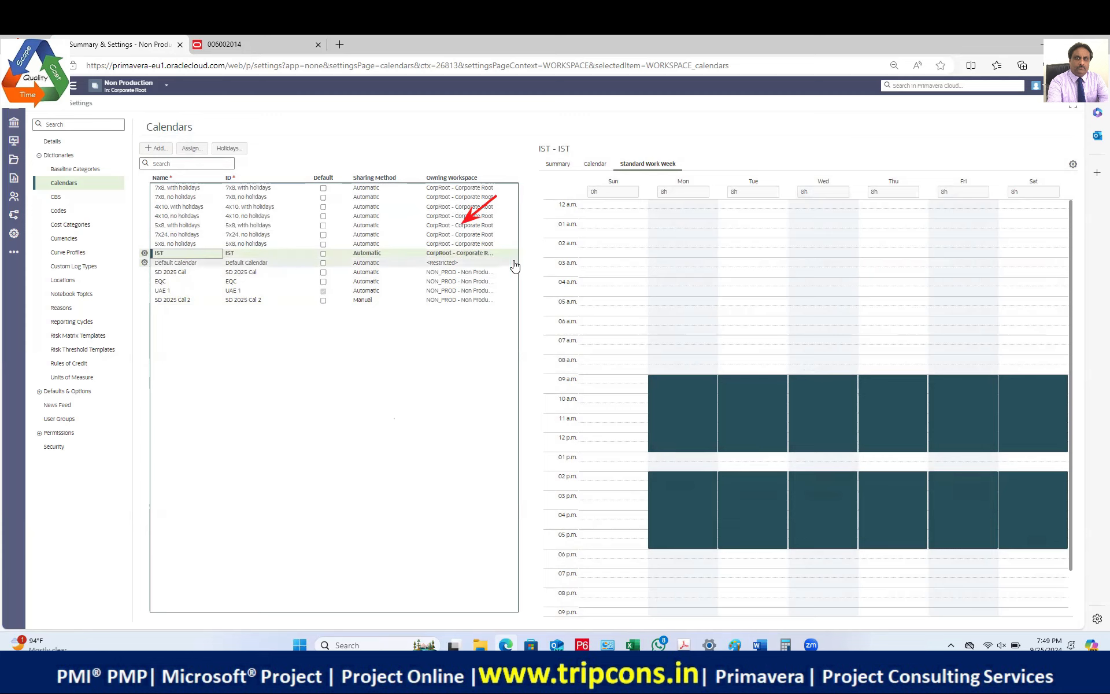
click(566, 167)
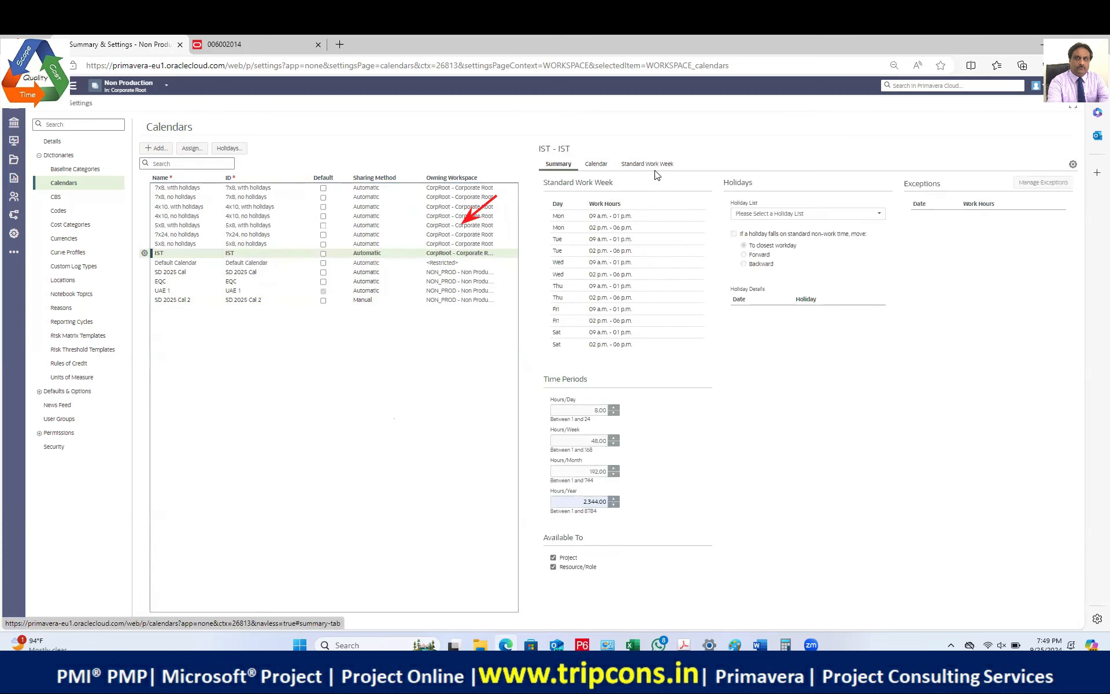
click(595, 164)
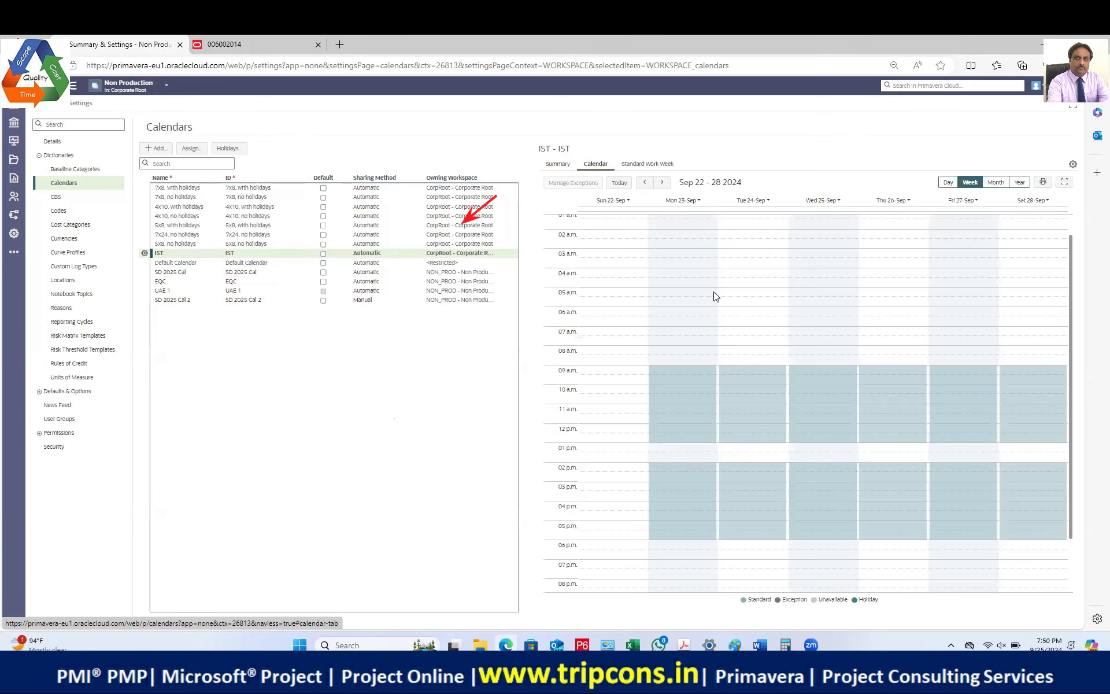
Step: Open the IST Holidays list from the holiday lists manager and add a new holiday
click(229, 148)
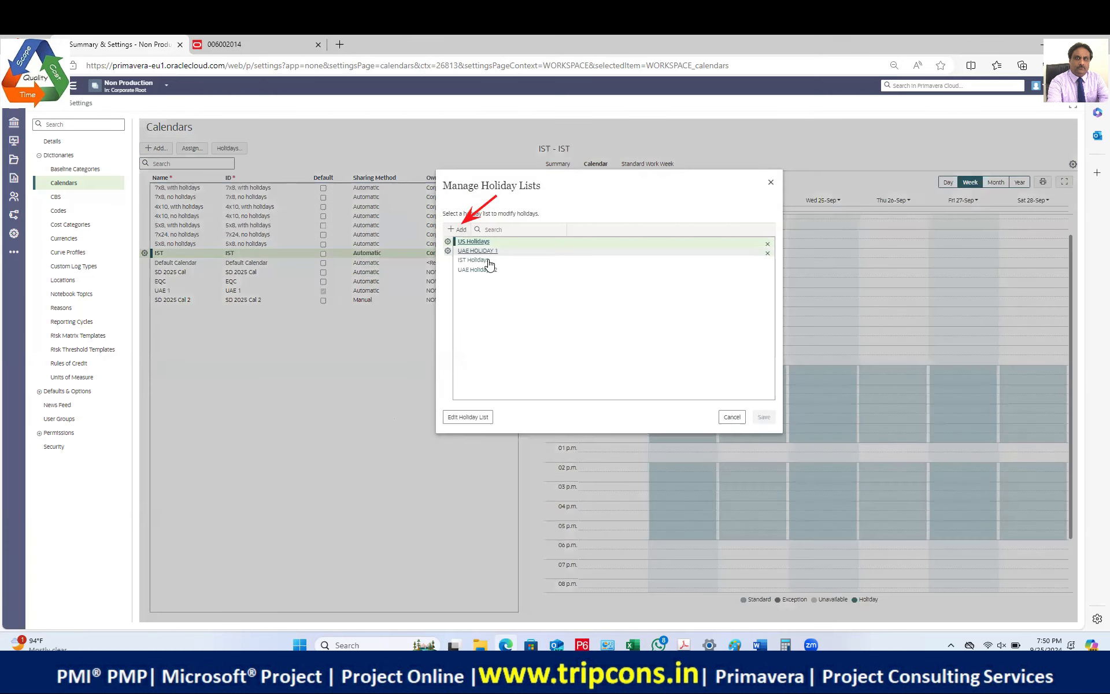
double_click(485, 261)
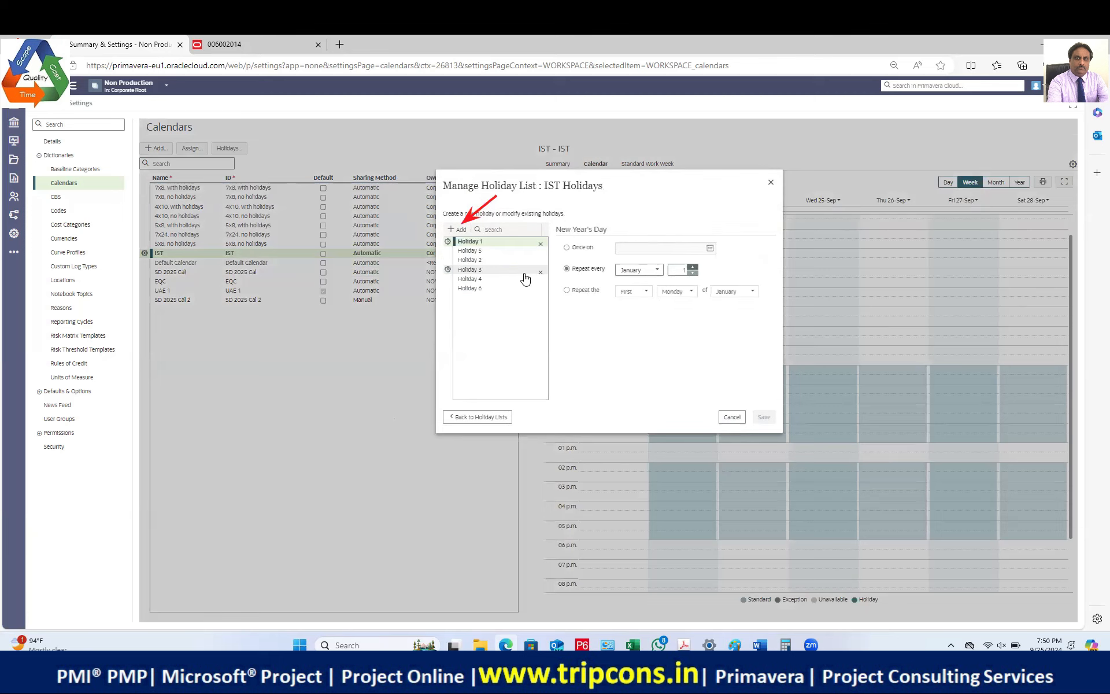
click(459, 230)
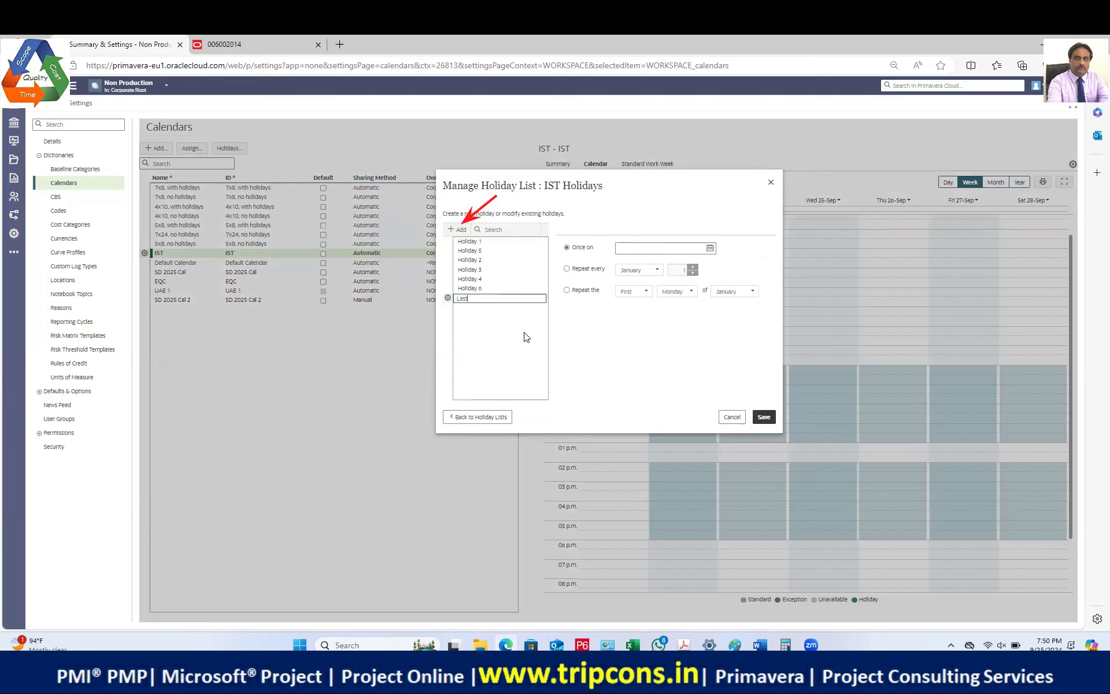
Step: Name the holiday 'Last Saturday Off' and make it repeat on the last Saturday
text(Last Saturday Off)
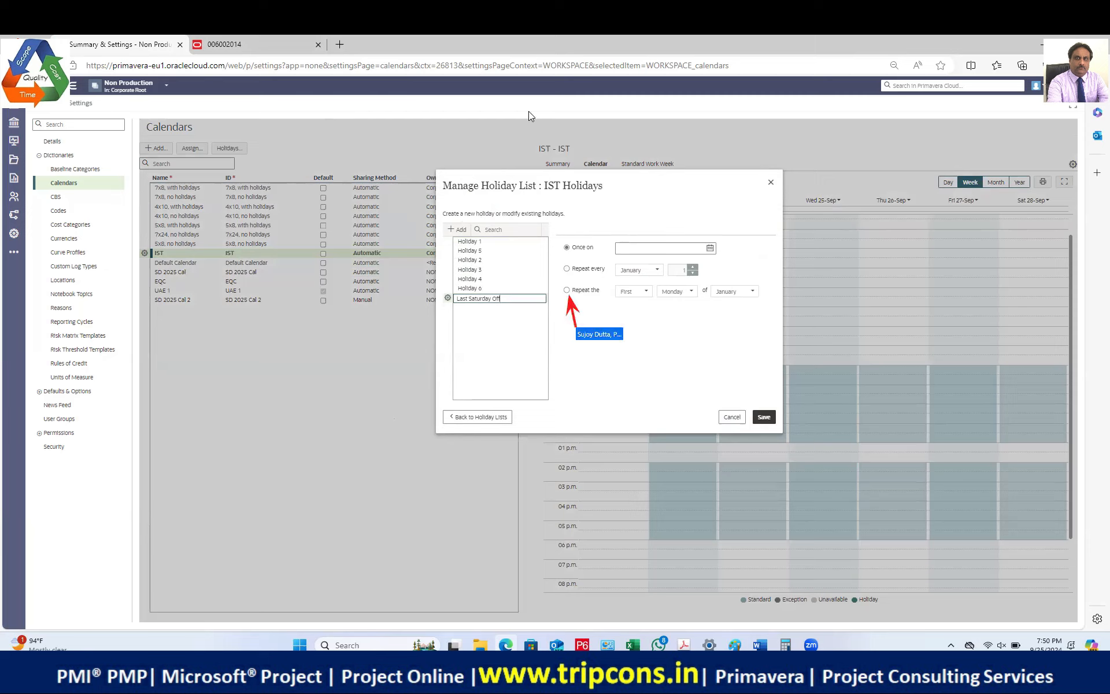
click(566, 290)
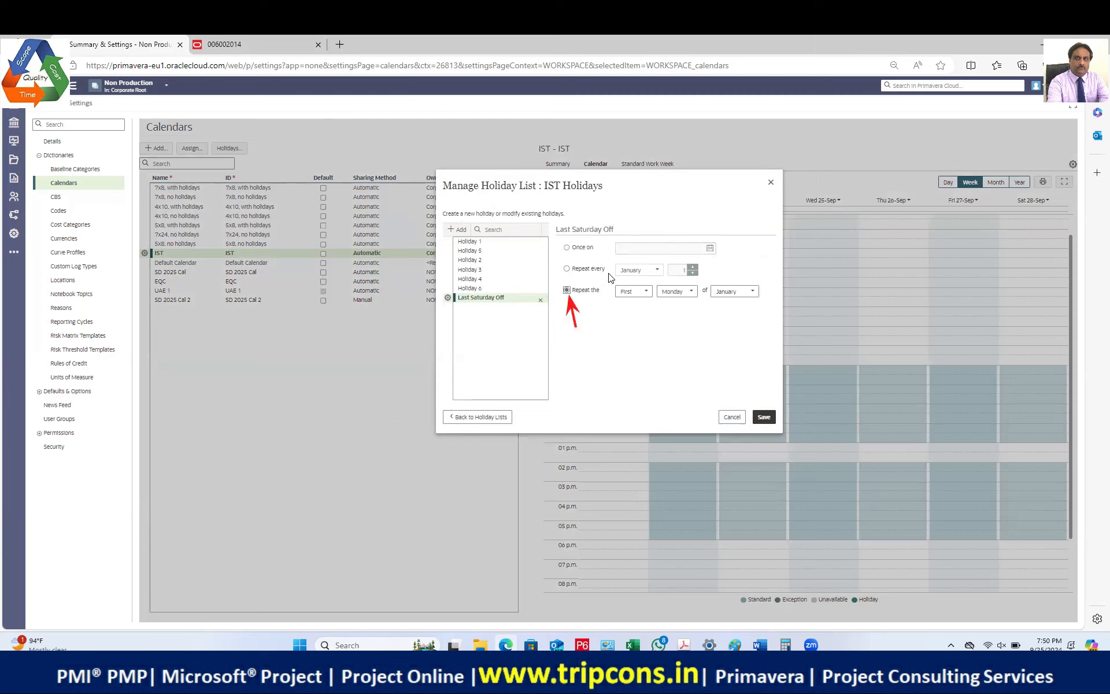
click(641, 297)
click(636, 353)
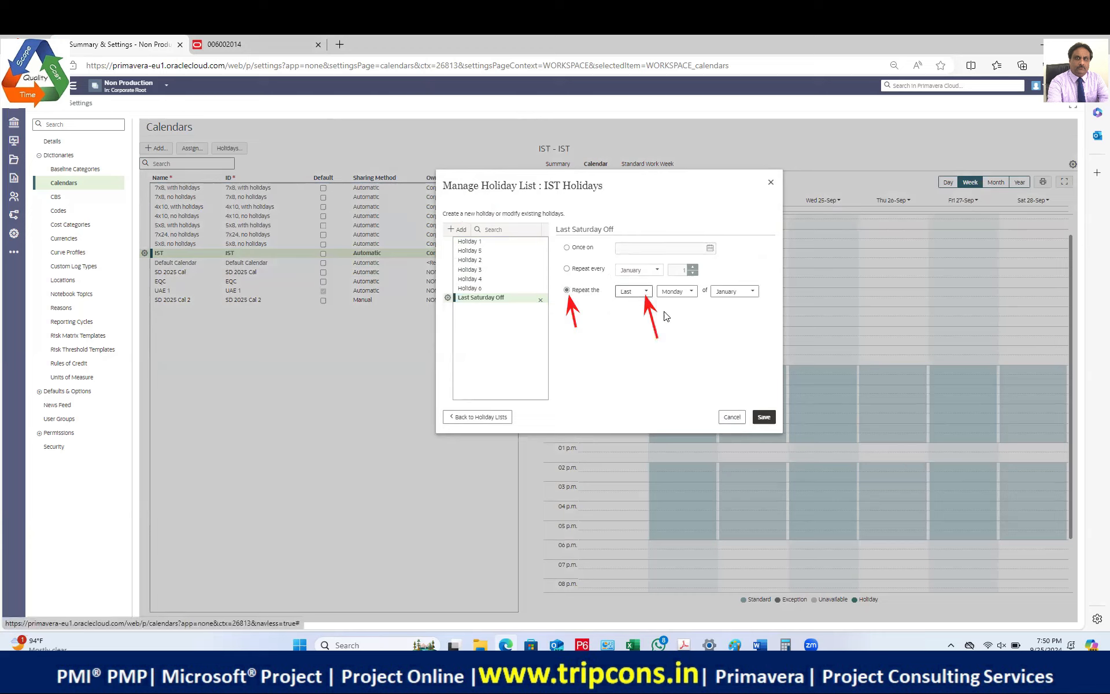
click(687, 298)
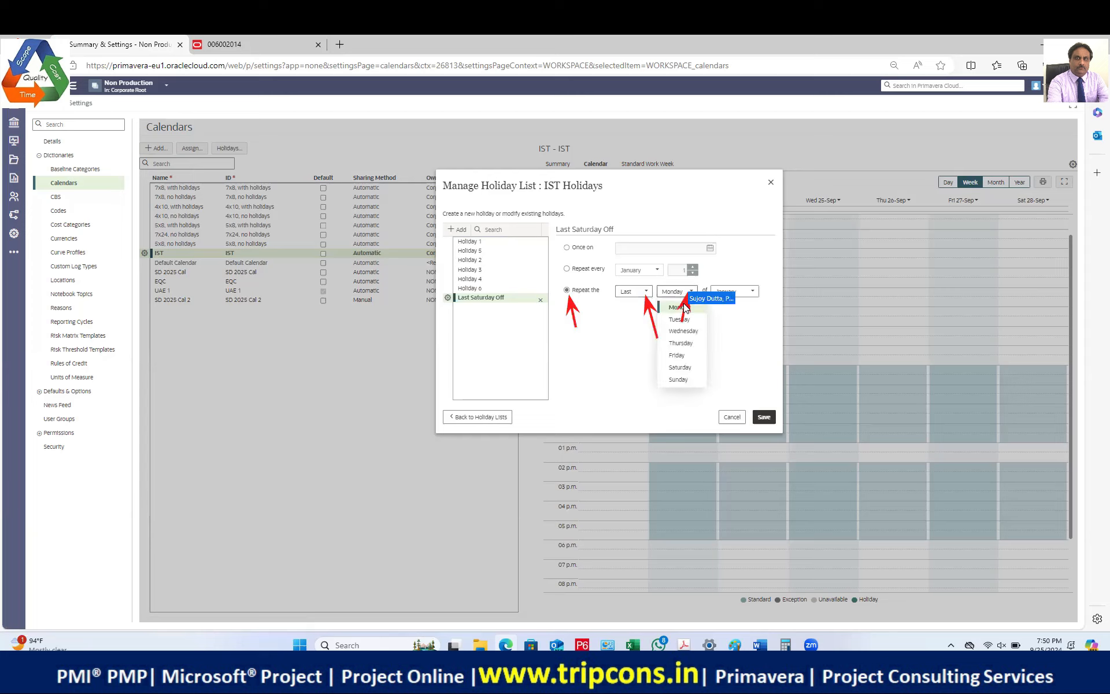
click(678, 383)
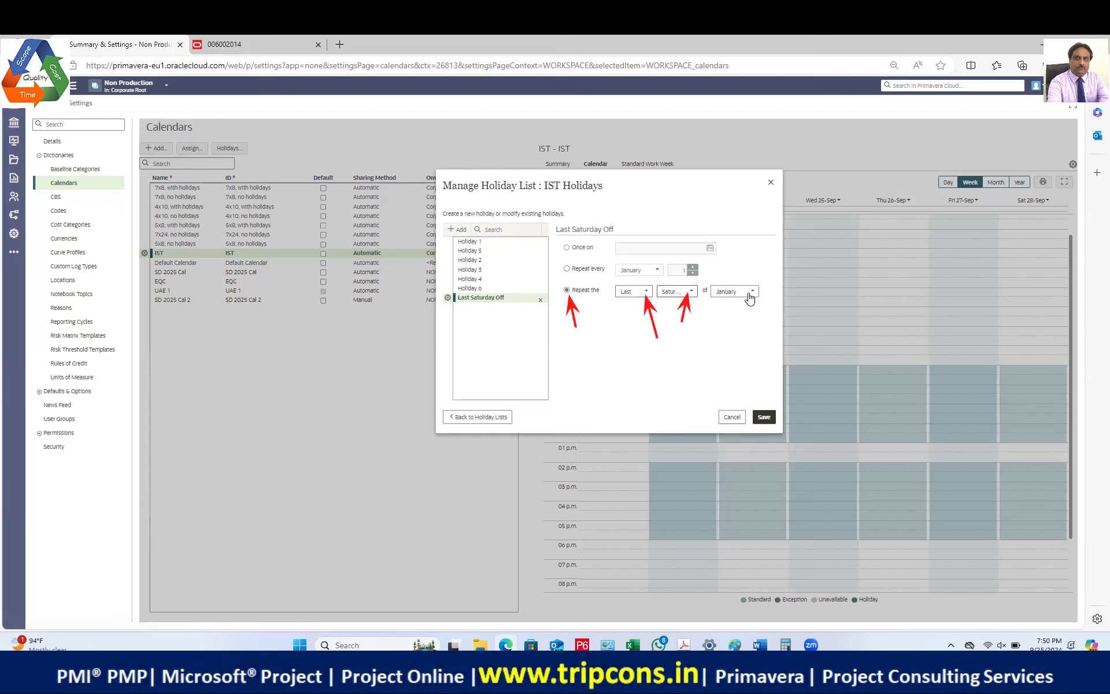
click(750, 298)
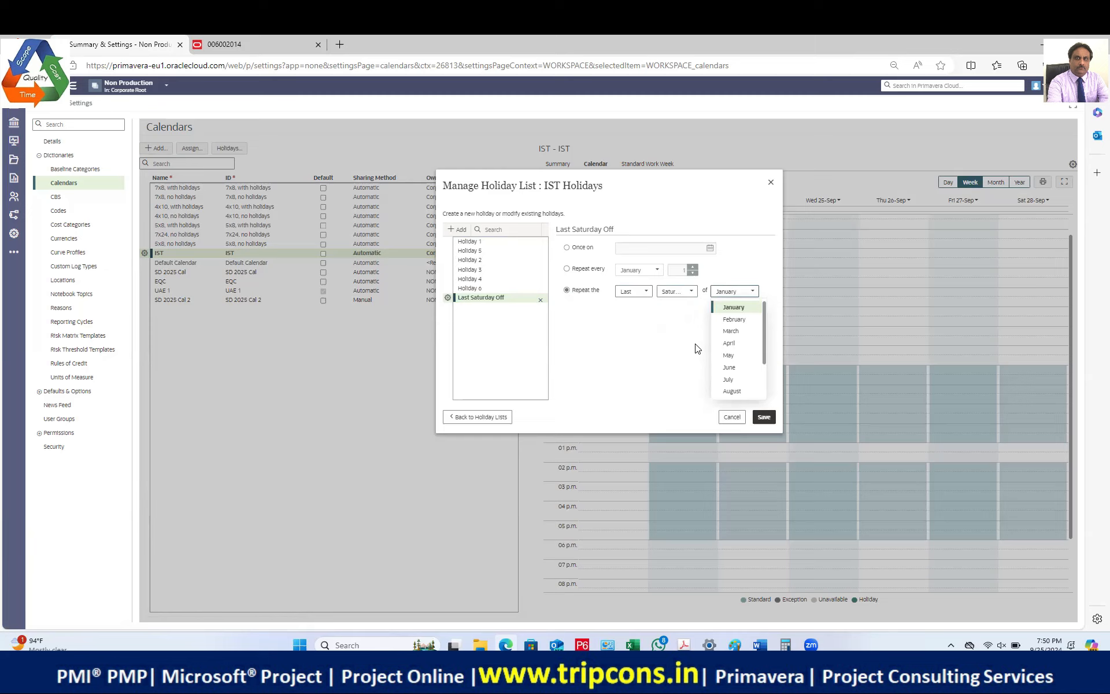
Step: Add another holiday and rename the first one 'Last Saturday Off Jan'
click(459, 230)
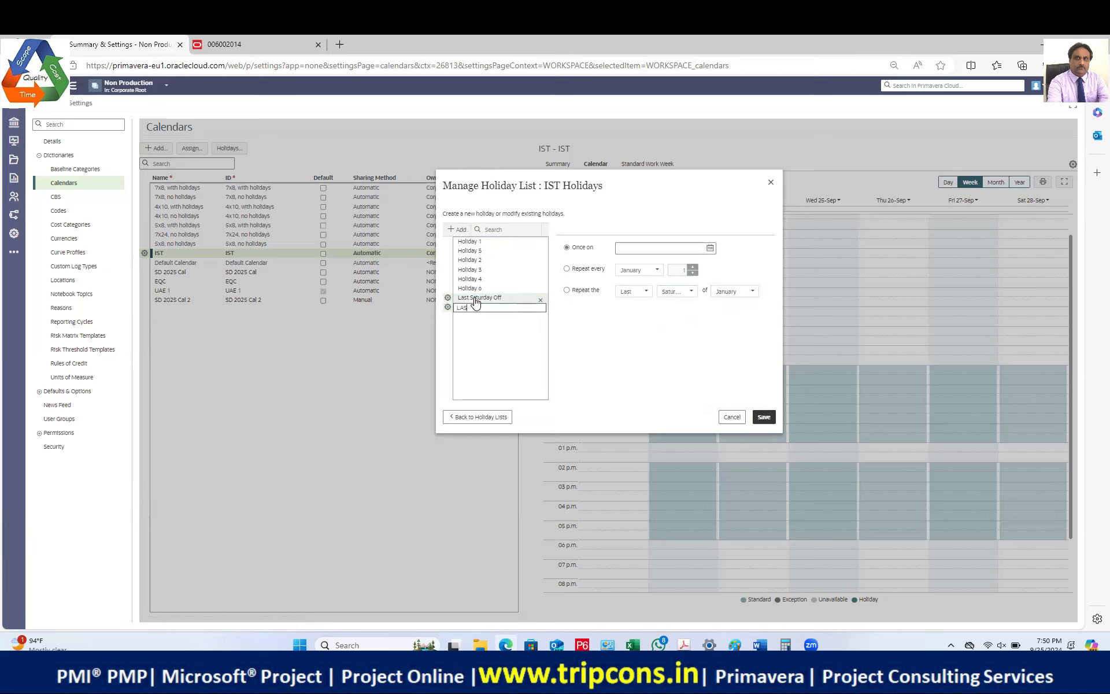
text(Last S)
click(508, 300)
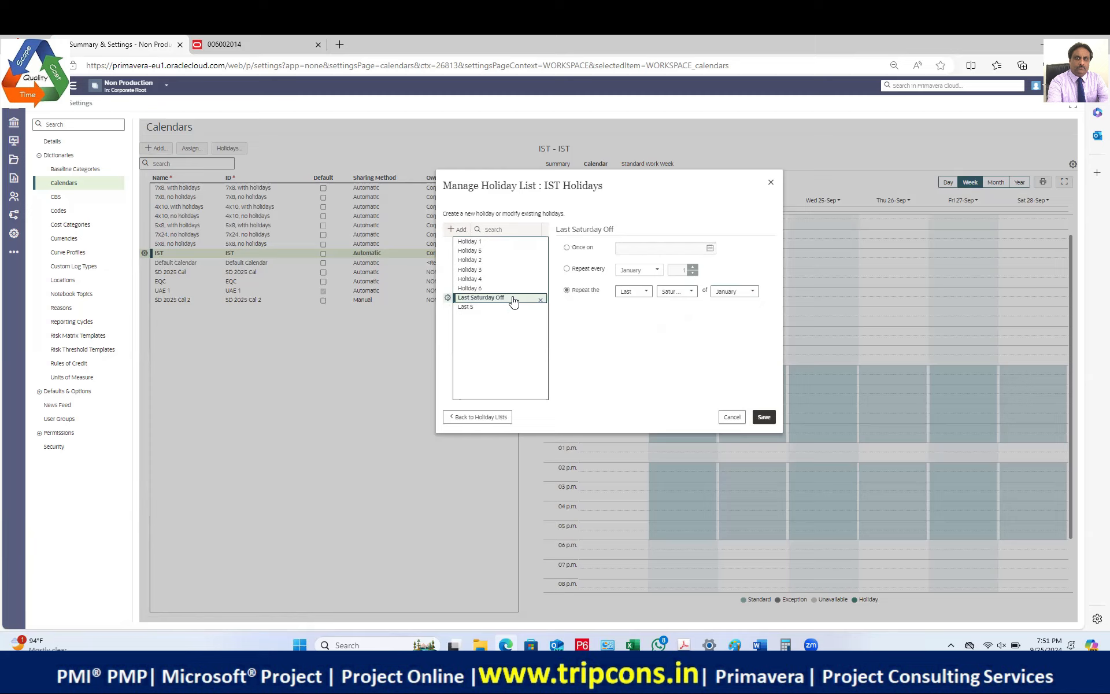
click(508, 297)
click(508, 296)
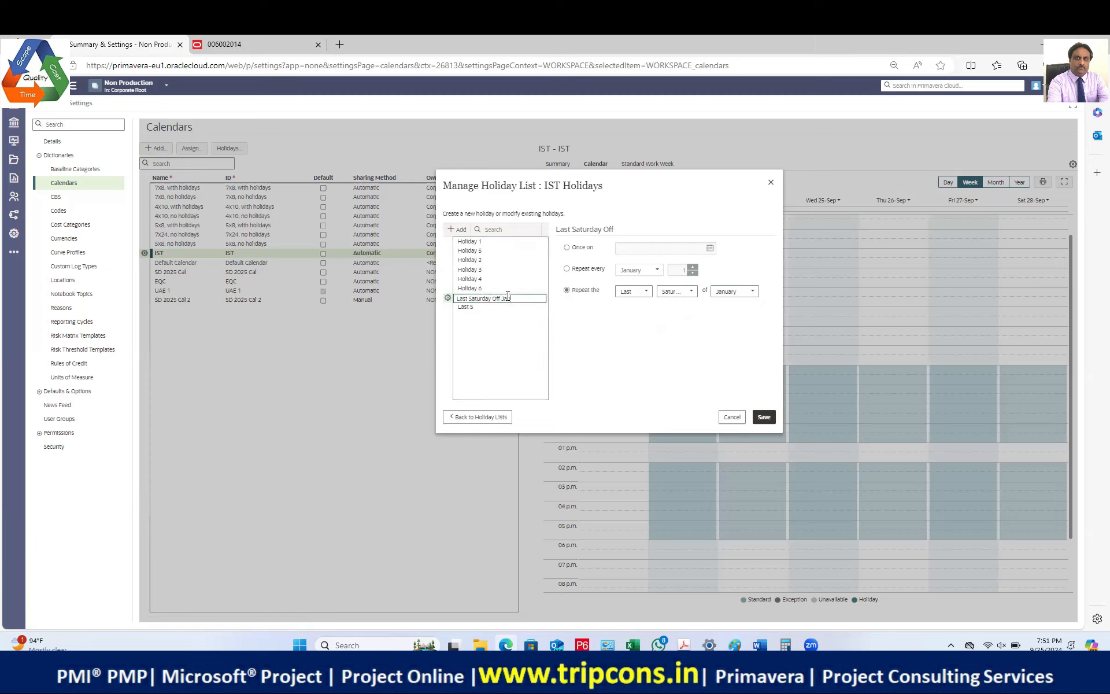
key(Return)
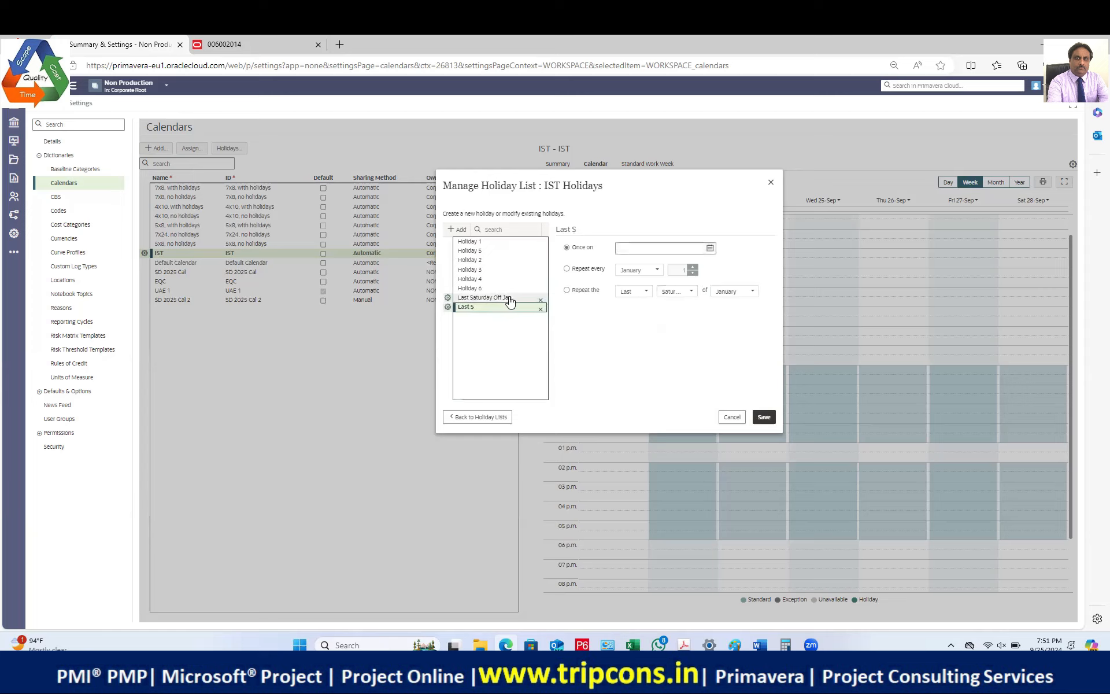
click(447, 297)
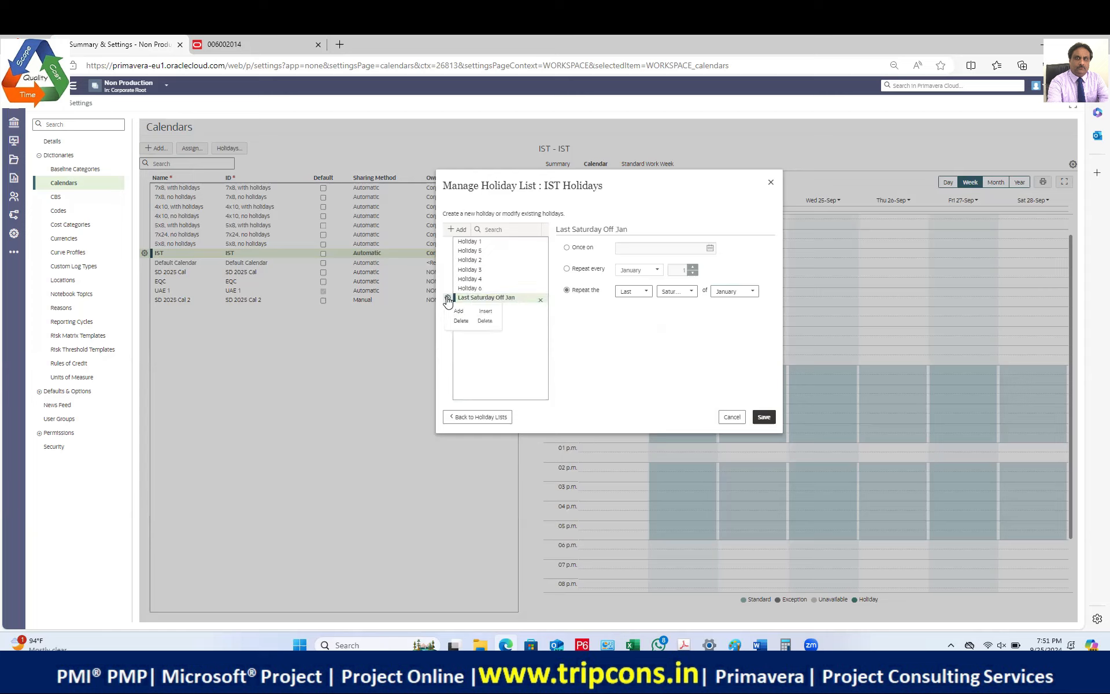
click(519, 297)
key(ctrl+c)
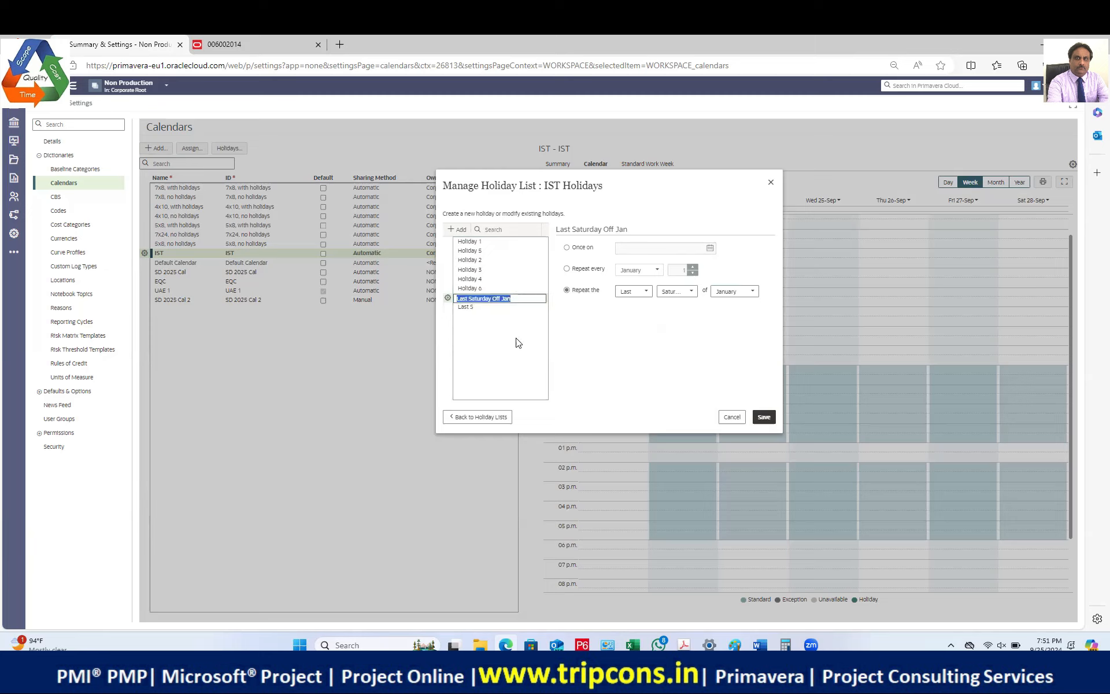
Step: Name the second holiday 'Last Saturday Off Feb', repeating on February's last Saturday
click(484, 306)
key(ctrl+v)
key(BackSpace)
key(BackSpace)
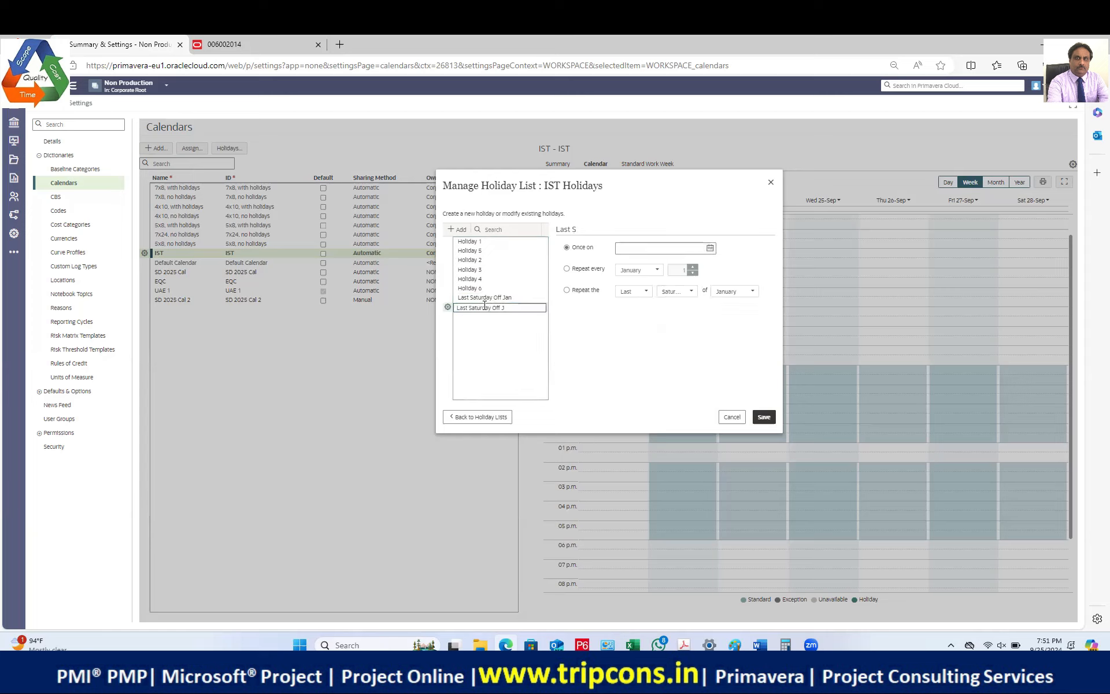
text(Feb)
click(567, 289)
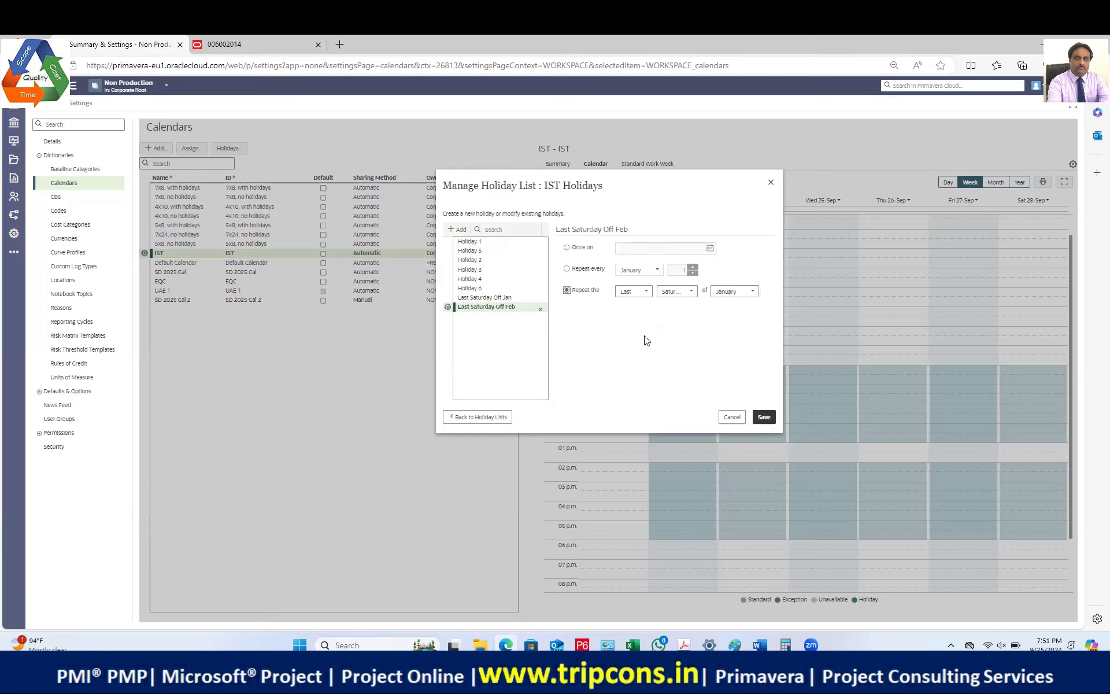
click(682, 296)
click(733, 292)
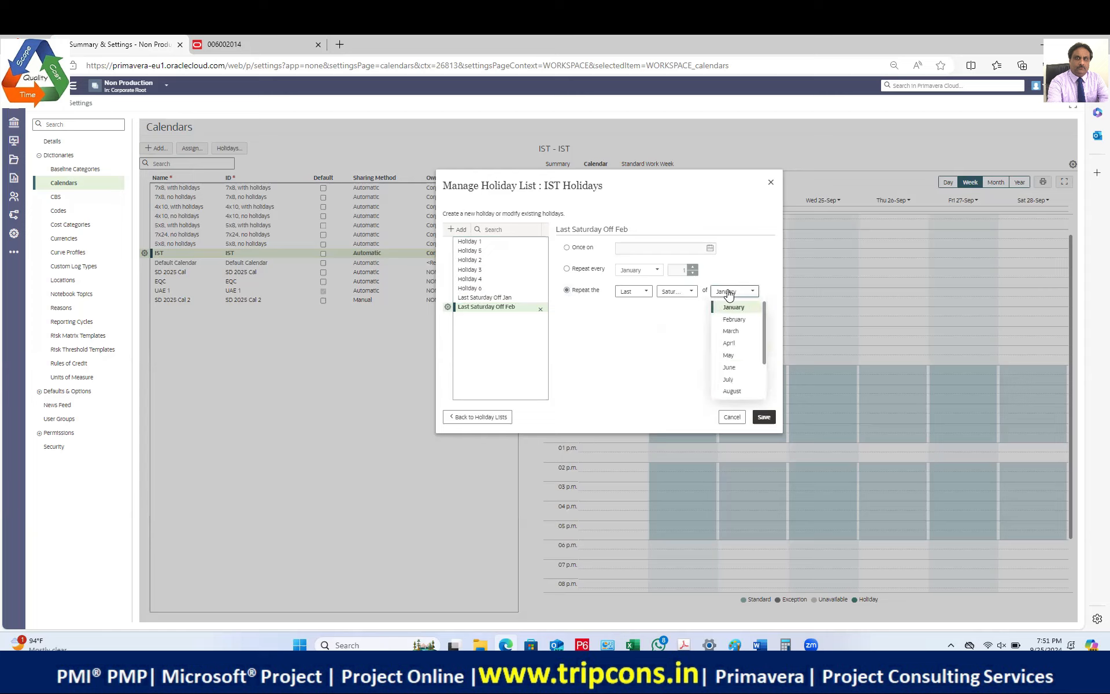
click(734, 319)
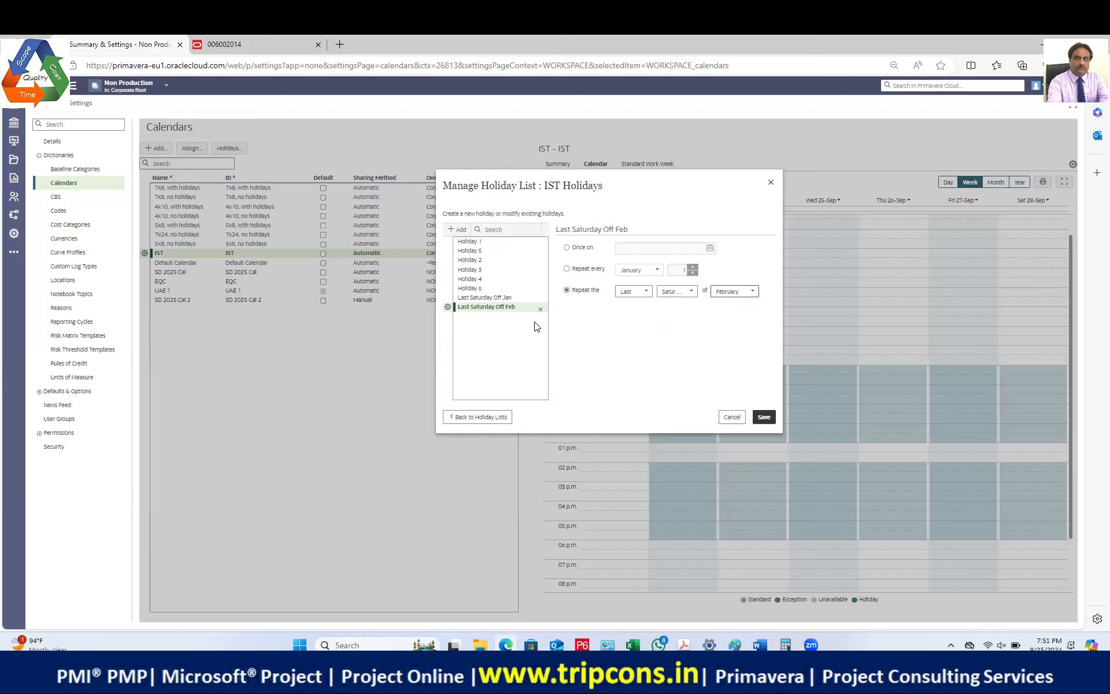
Step: Copy the February holiday name into a new third holiday entry
double_click(511, 307)
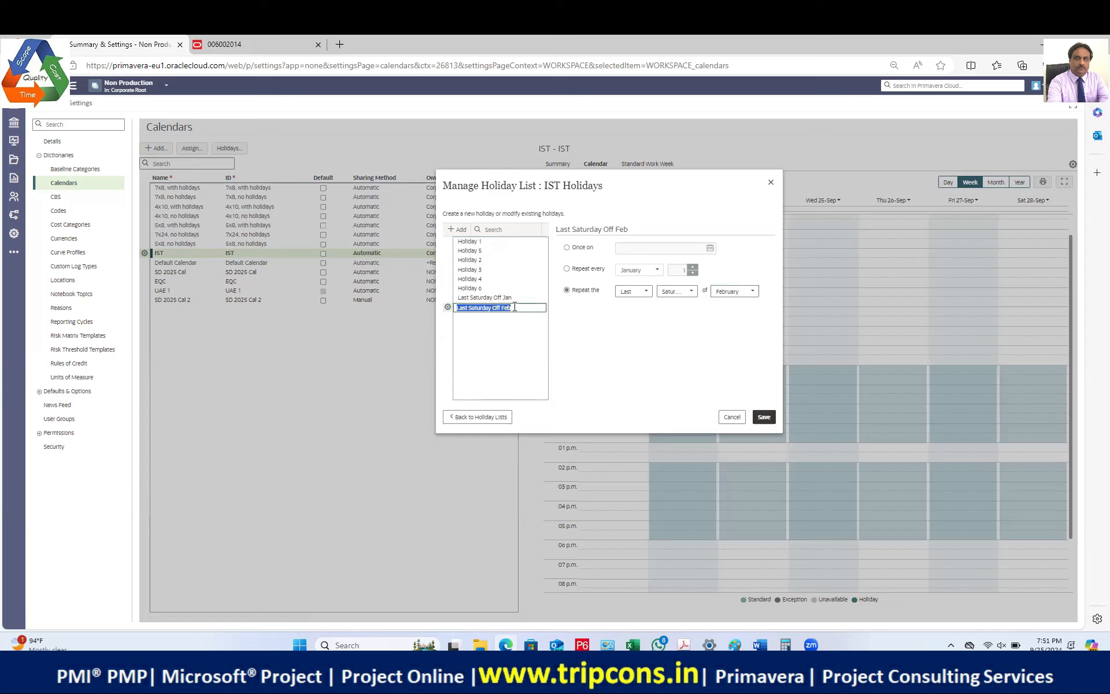
click(447, 307)
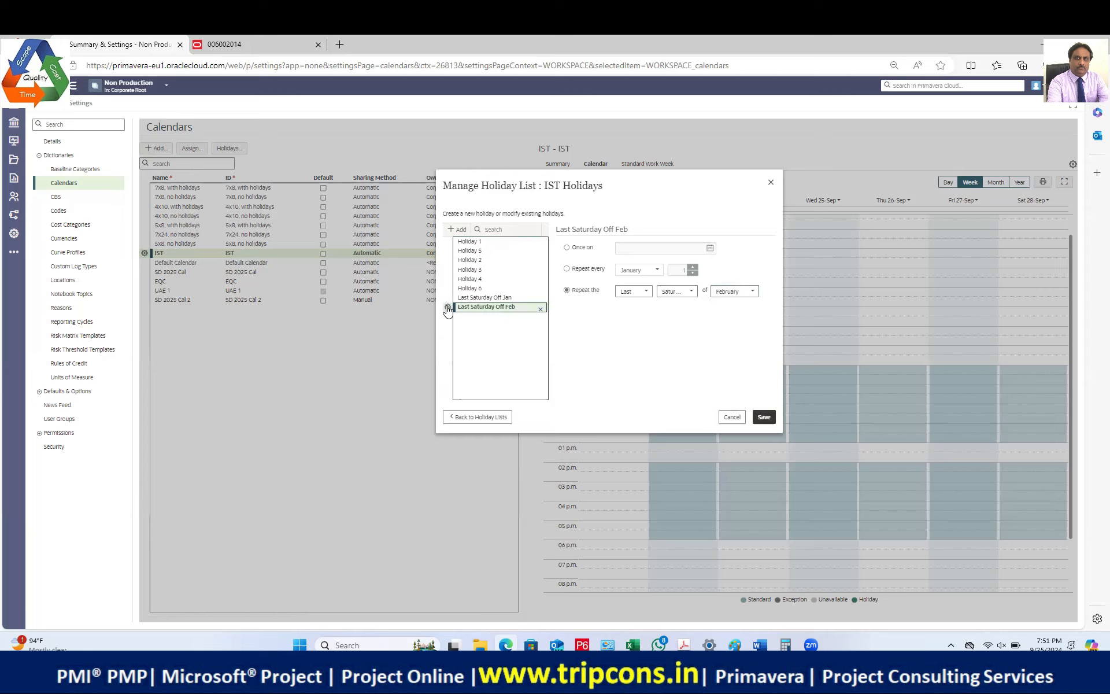
click(479, 320)
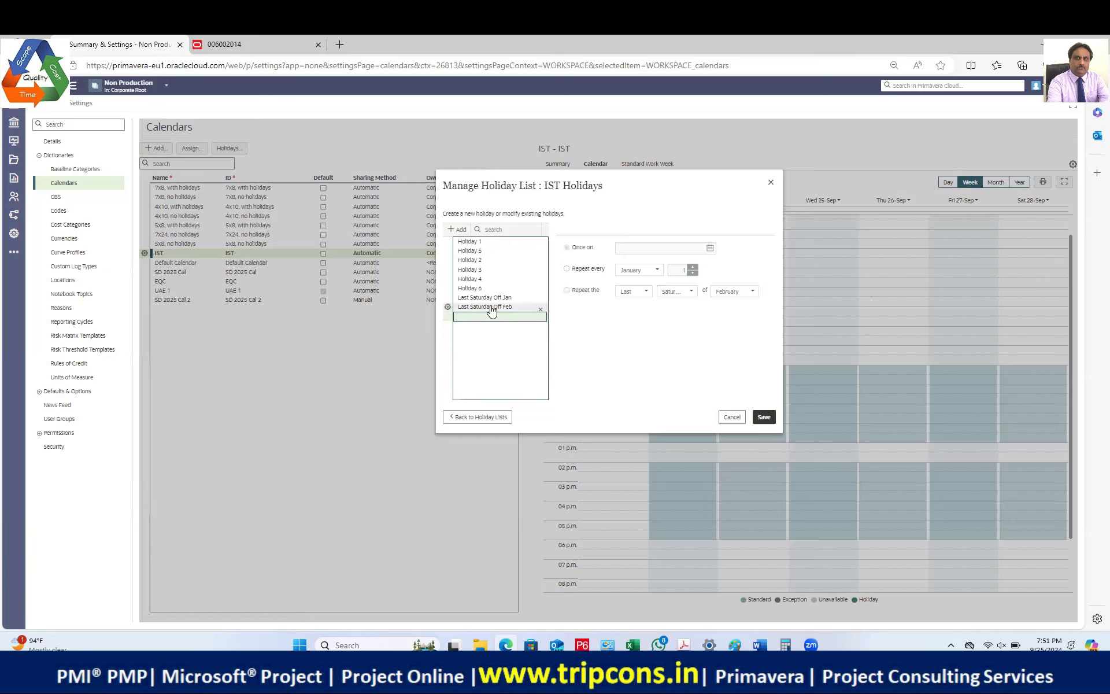
double_click(493, 307)
key(ctrl+c)
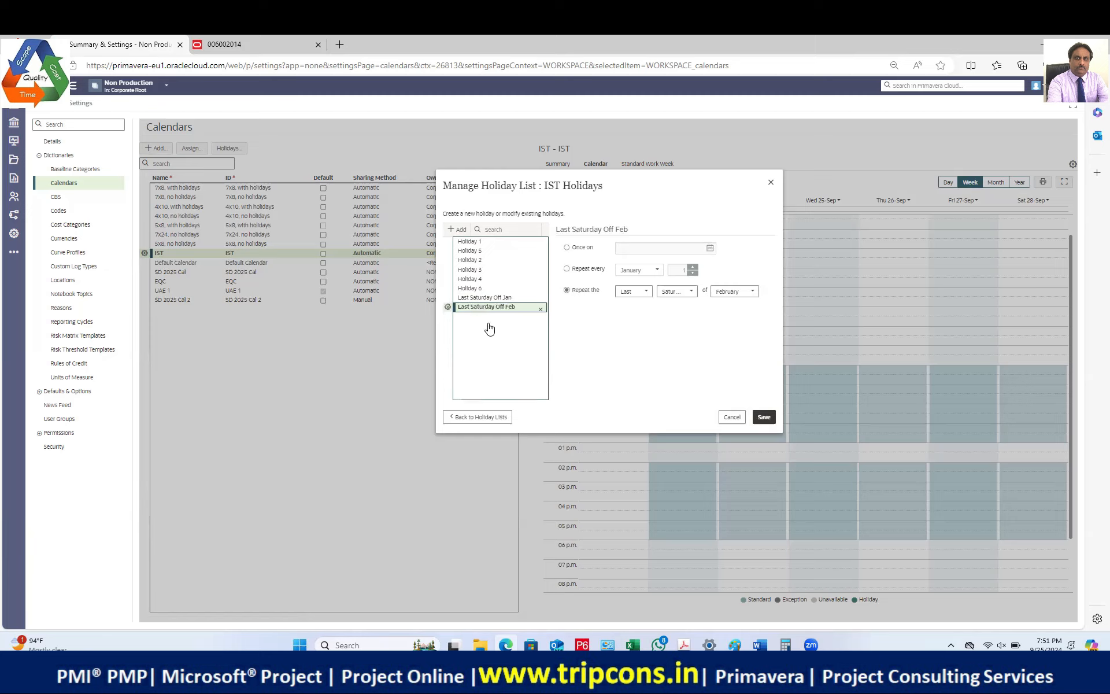
click(491, 319)
double_click(491, 318)
key(ctrl+v)
click(501, 335)
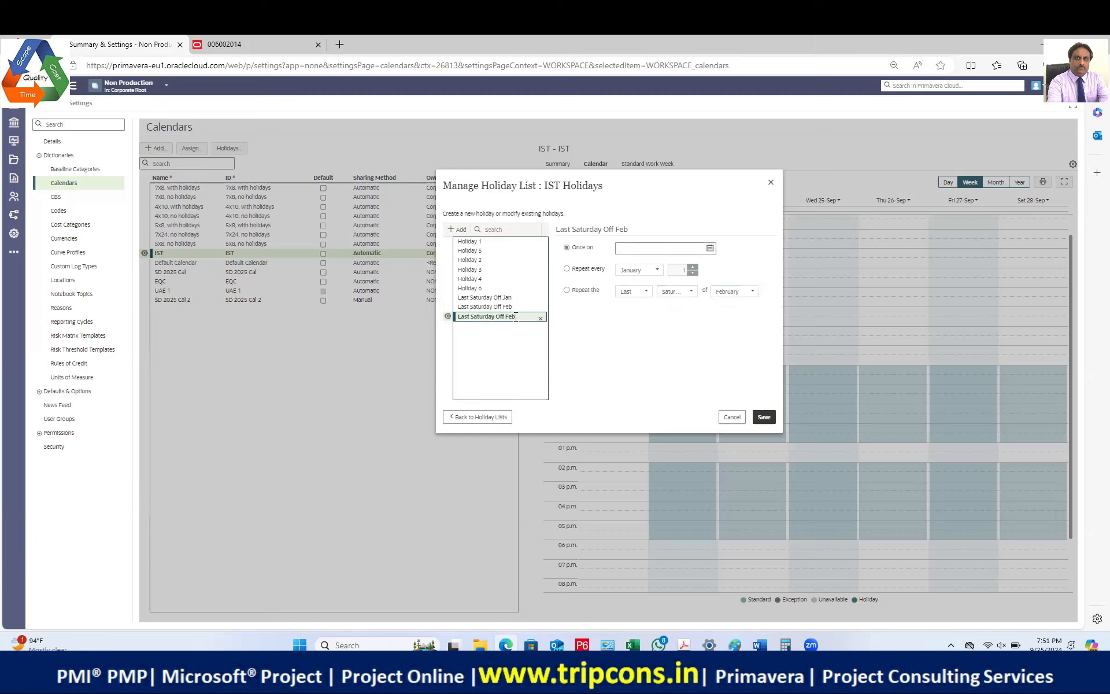
double_click(520, 318)
click(517, 316)
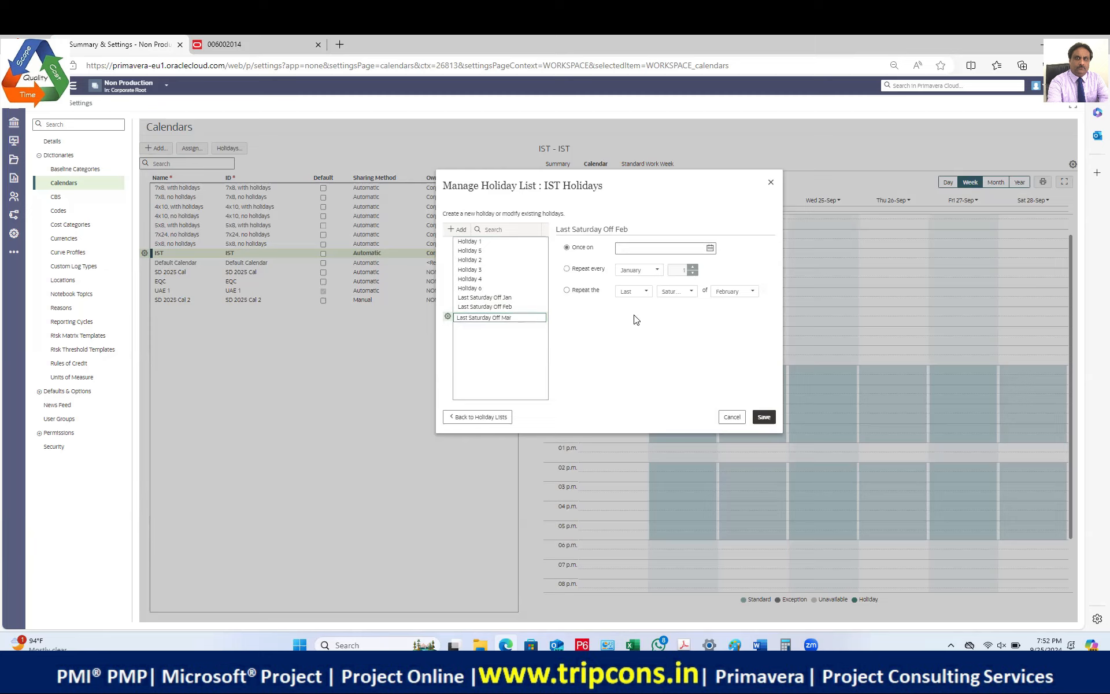
Step: Rename the third holiday 'Last Saturday Off Mar', repeating on March's last Saturday
click(573, 292)
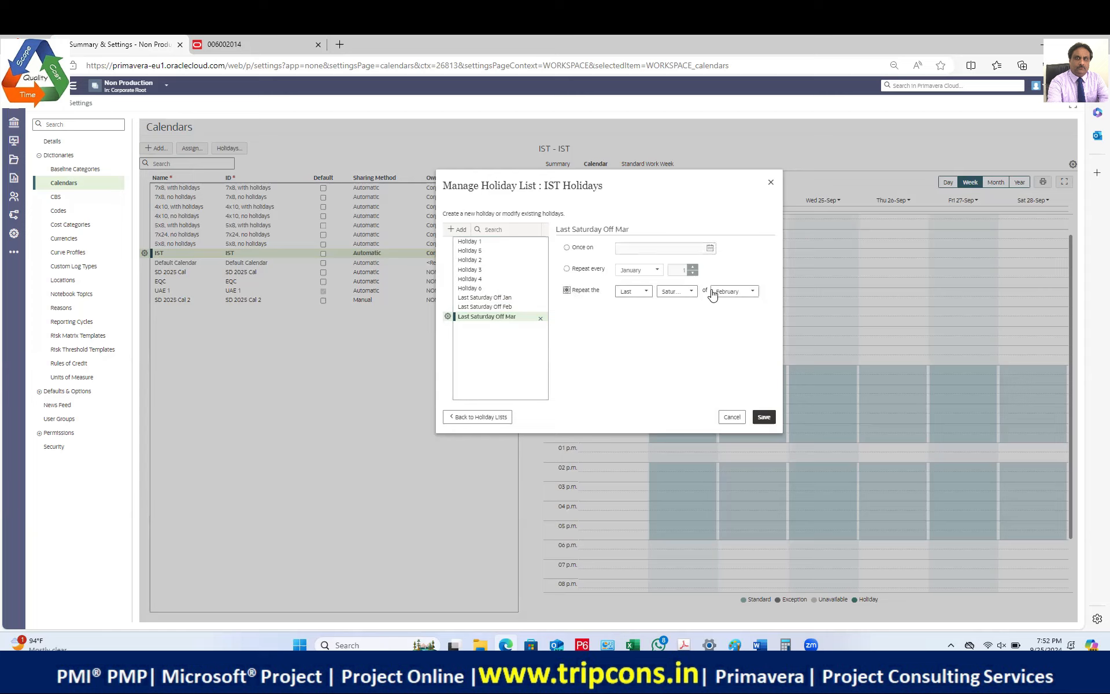
click(734, 293)
click(737, 336)
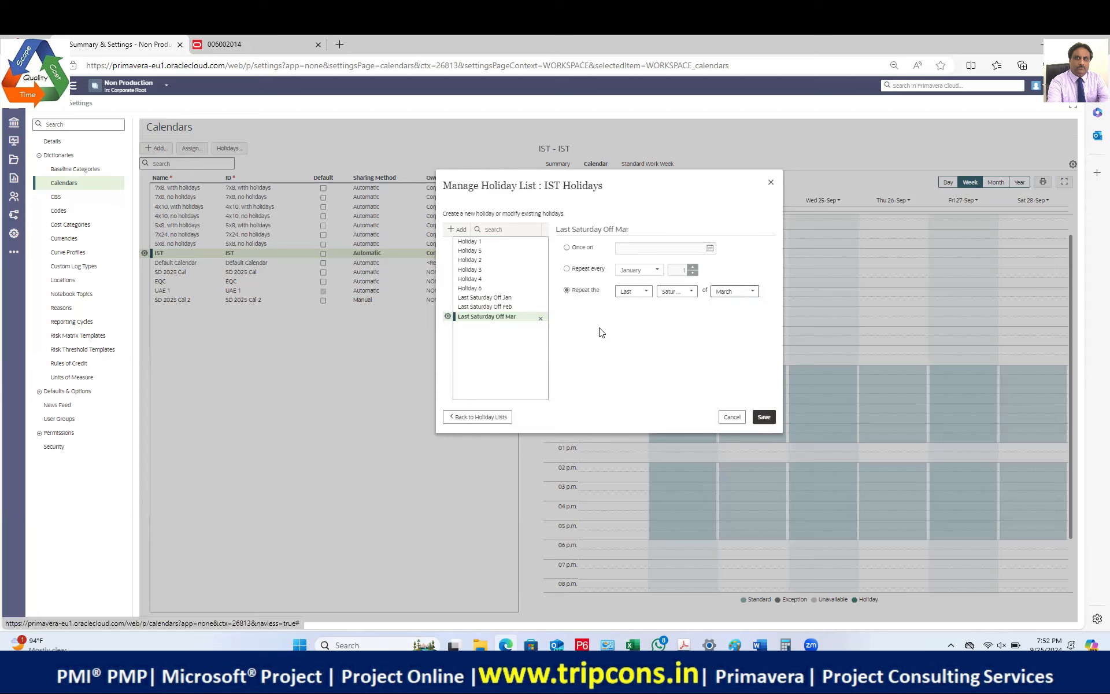
click(503, 322)
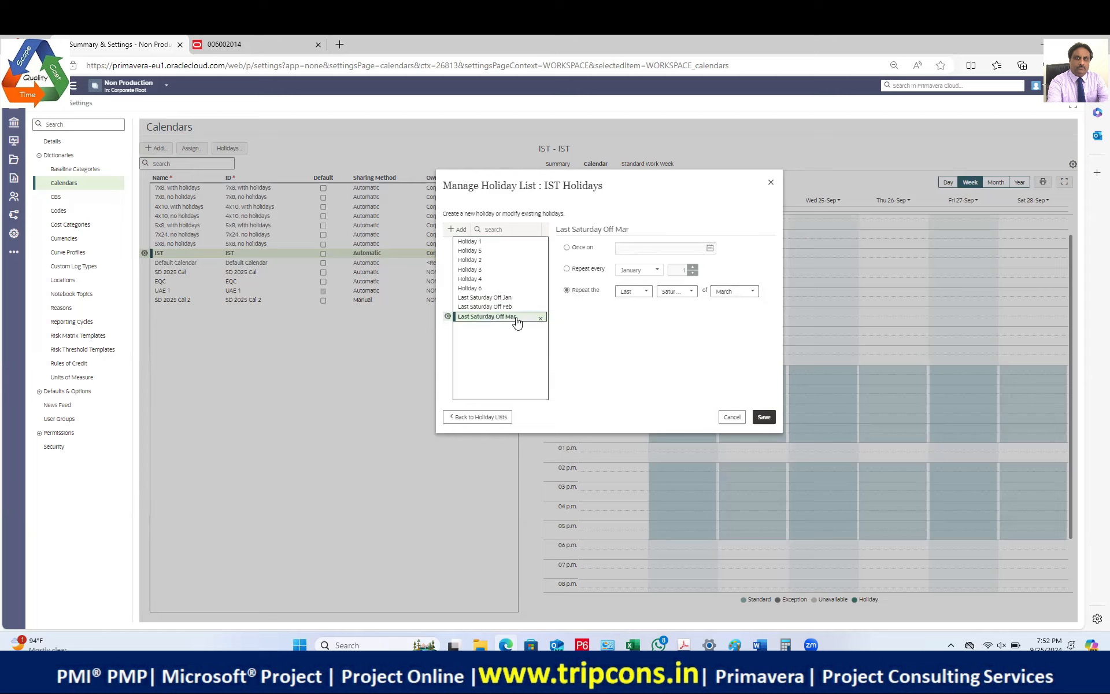
click(522, 317)
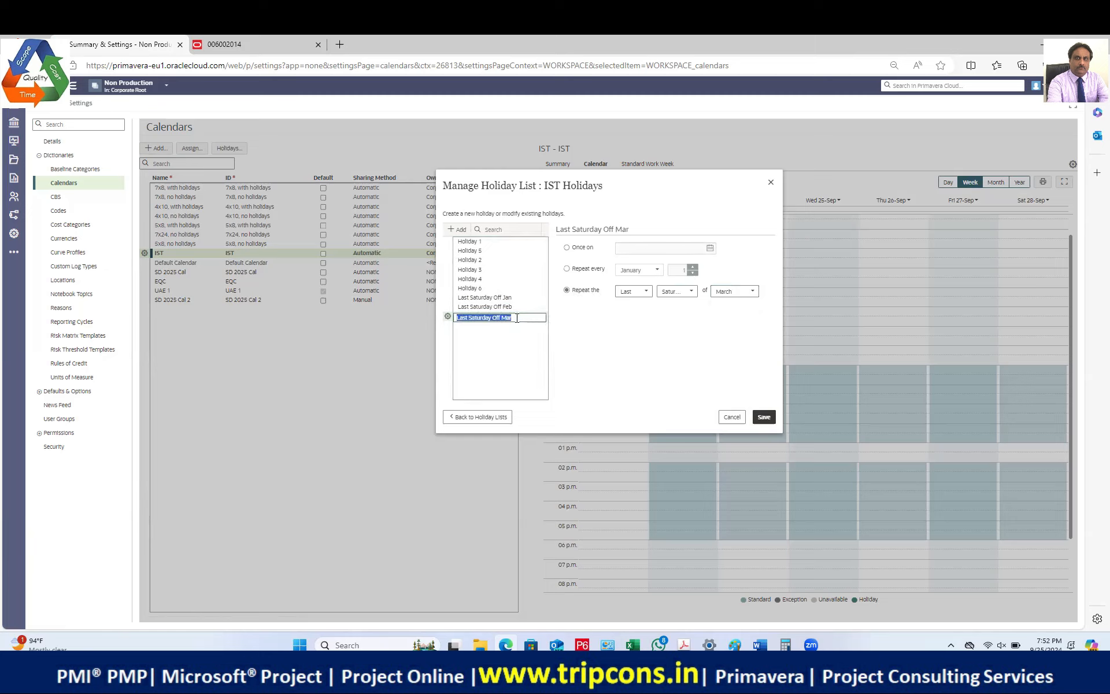
click(511, 341)
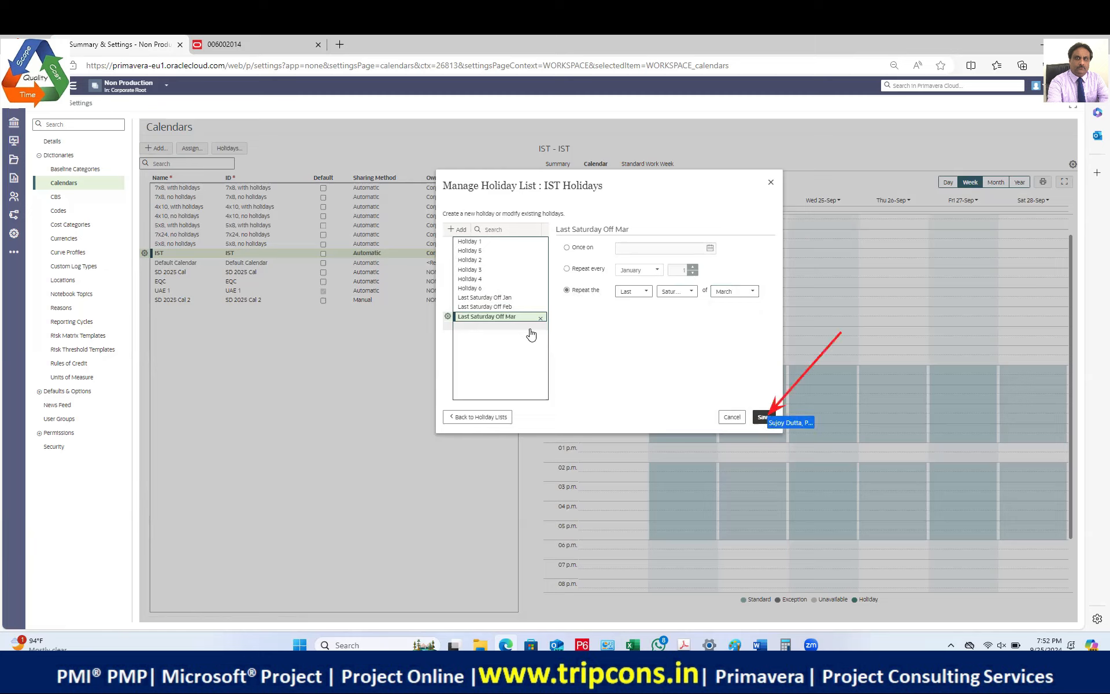
Step: Save the IST Holidays list, review the IST summary, make IST the default calendar and save
click(762, 417)
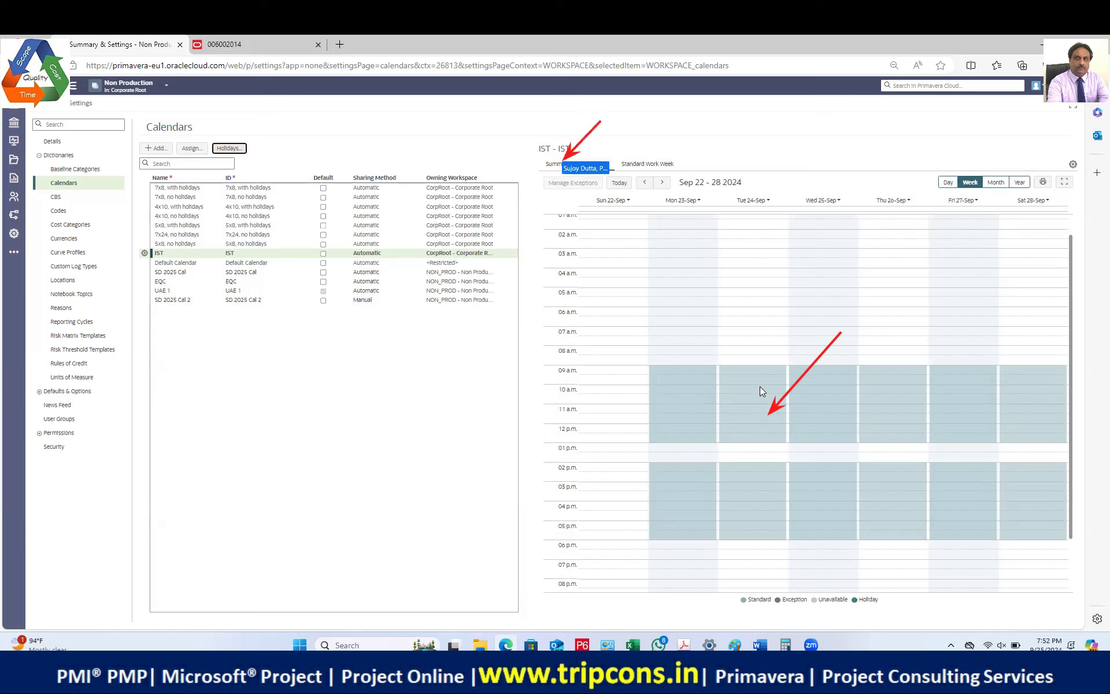
click(551, 168)
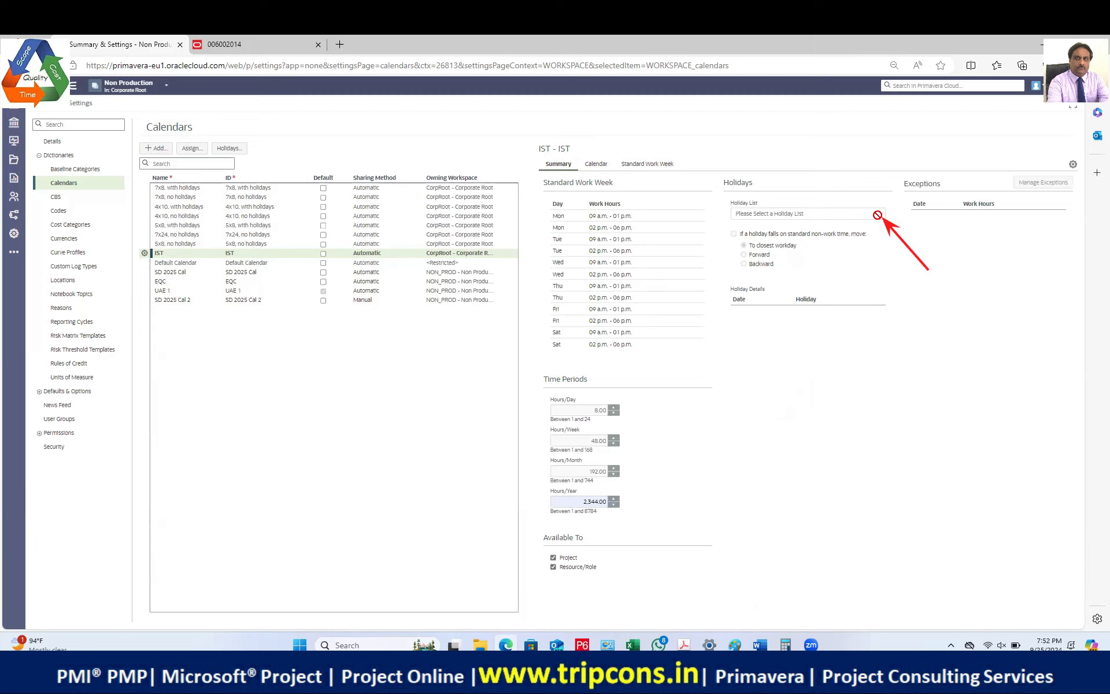
click(276, 252)
click(323, 253)
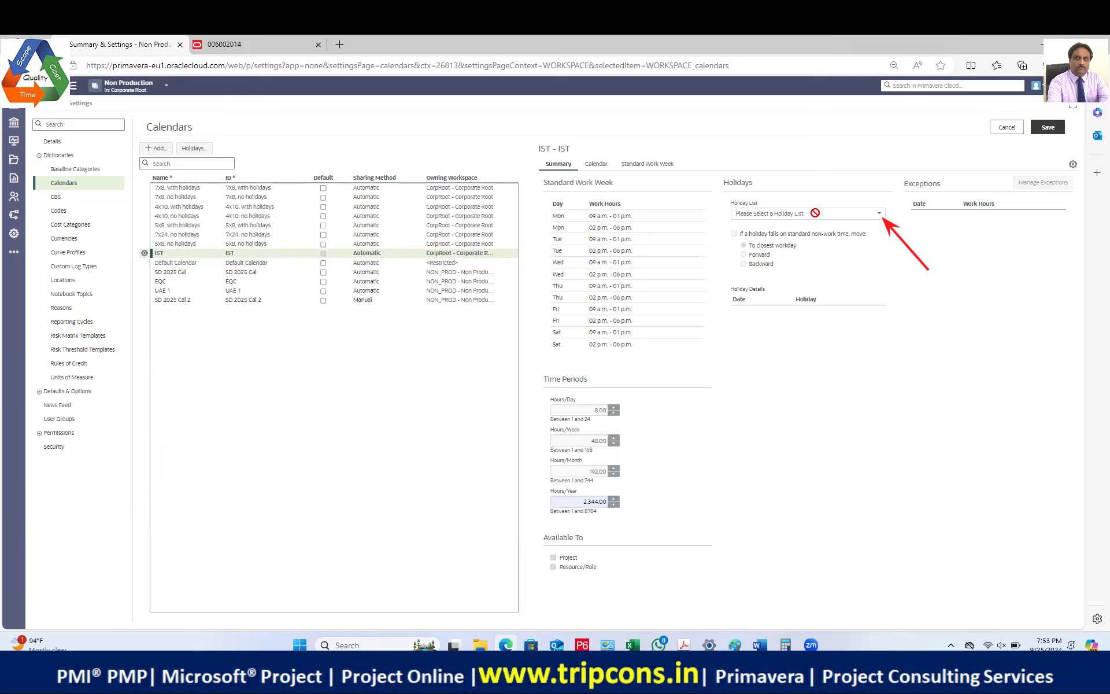
click(1053, 125)
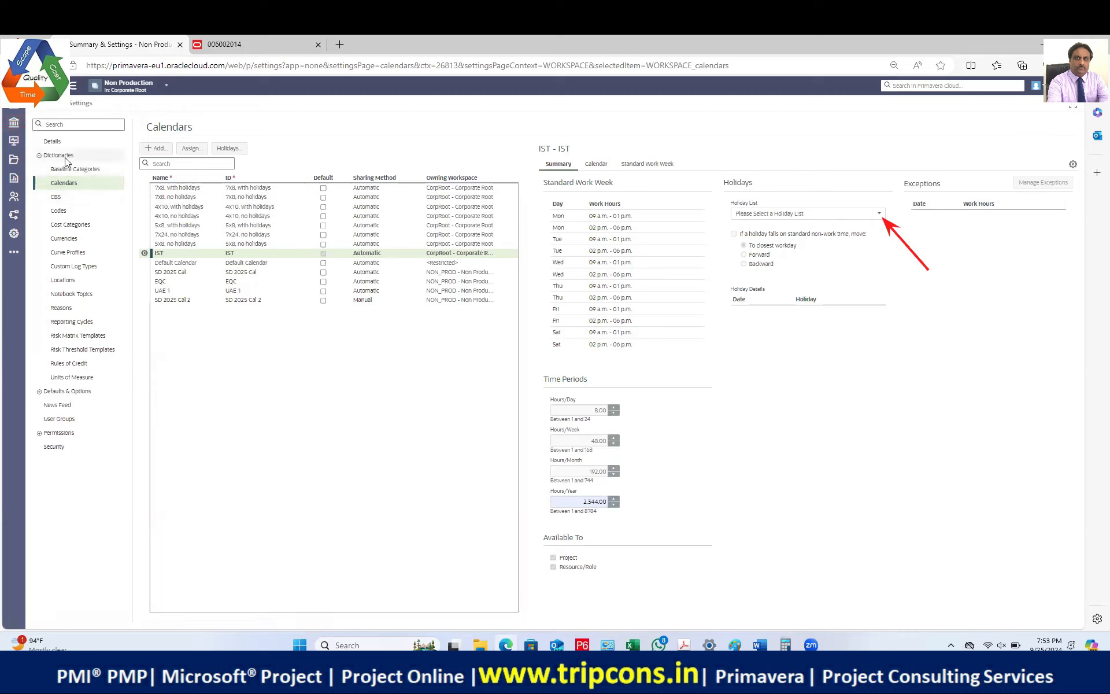
double_click(15, 106)
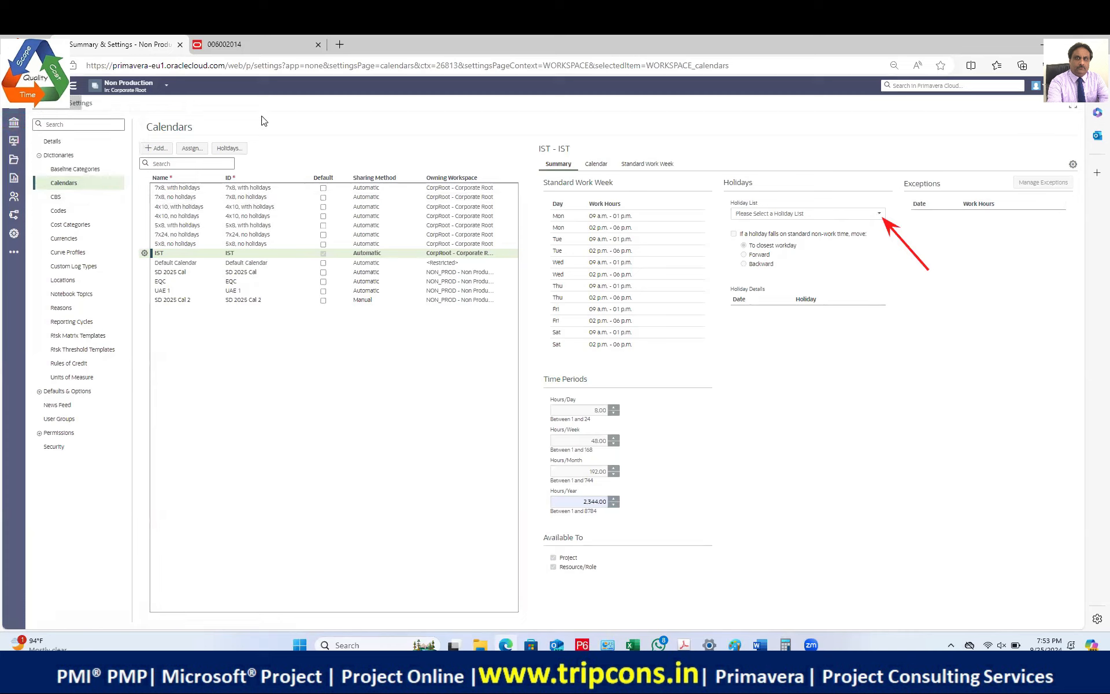
Step: Return to the home page and open the Corporate Root workspace through the navigator
click(52, 88)
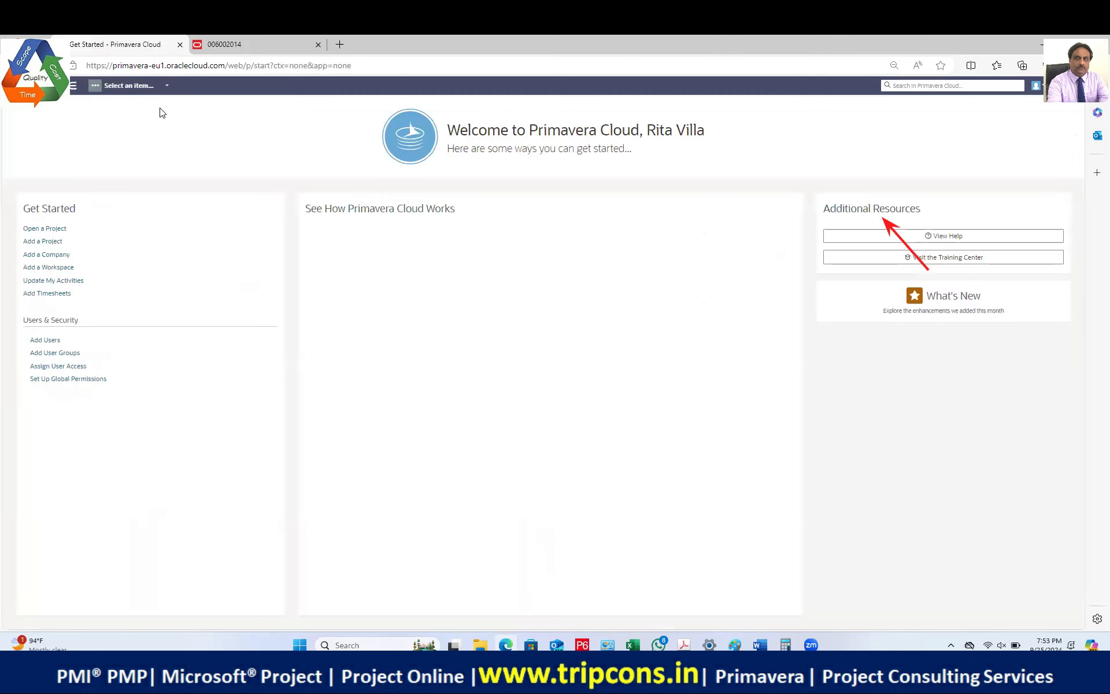
click(165, 87)
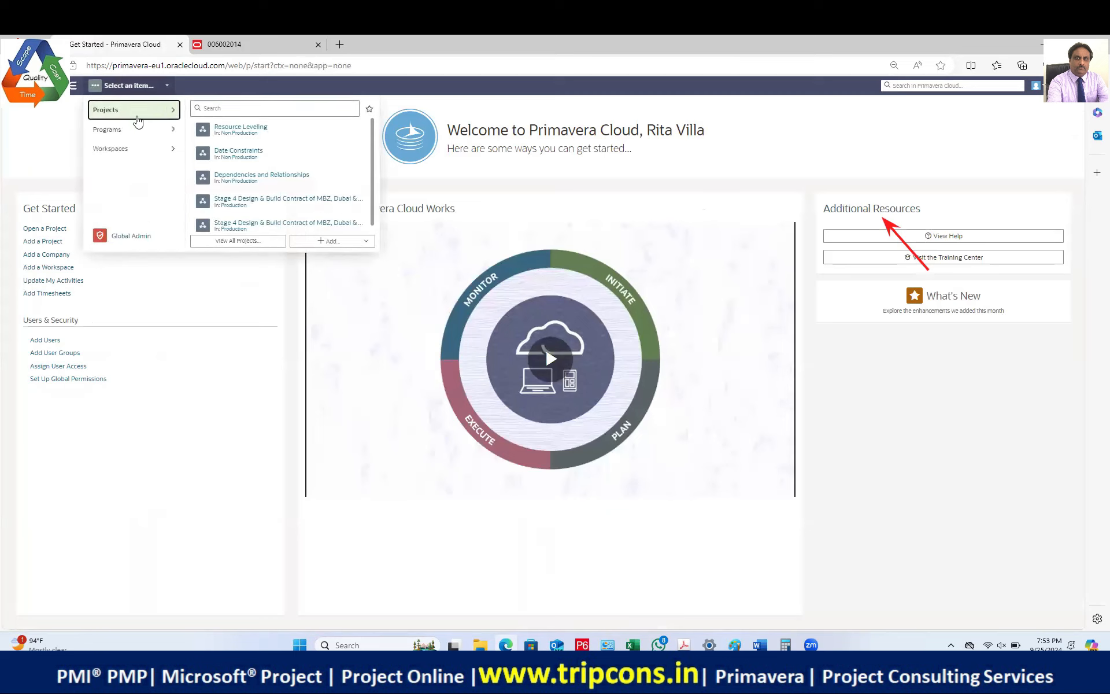
click(173, 150)
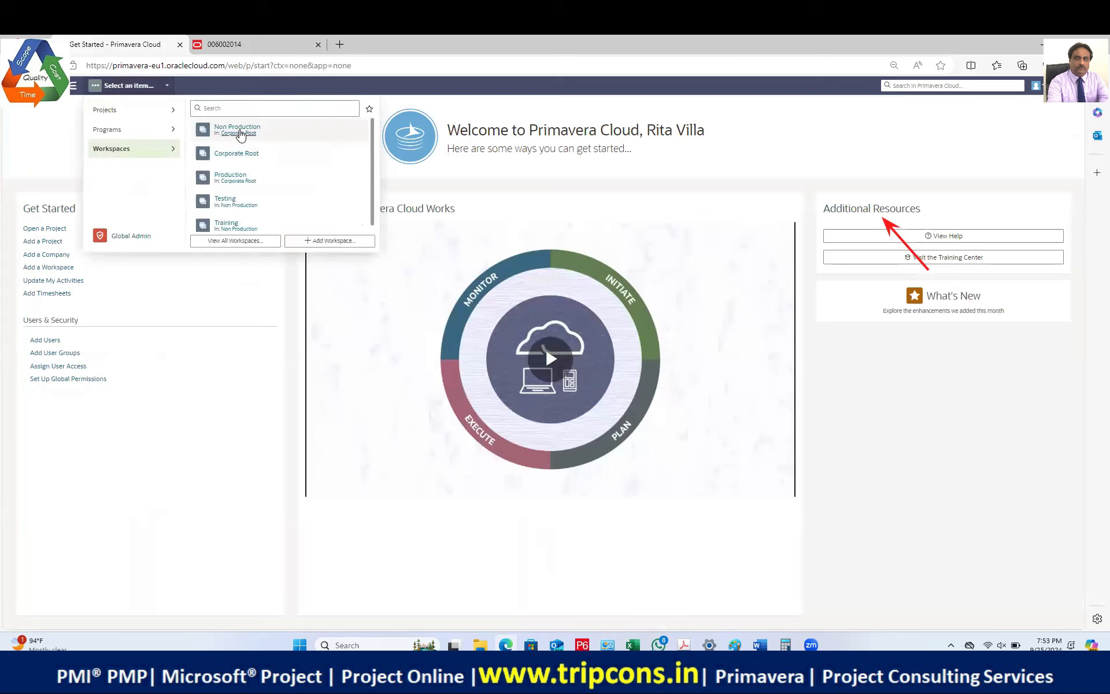
click(287, 160)
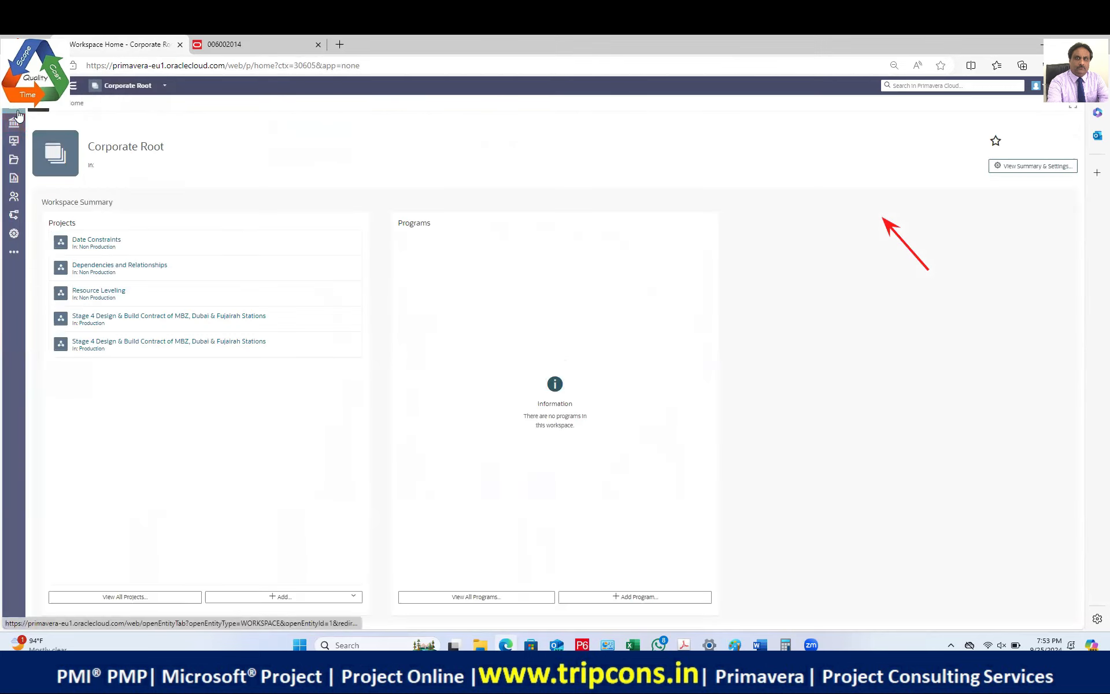
click(163, 86)
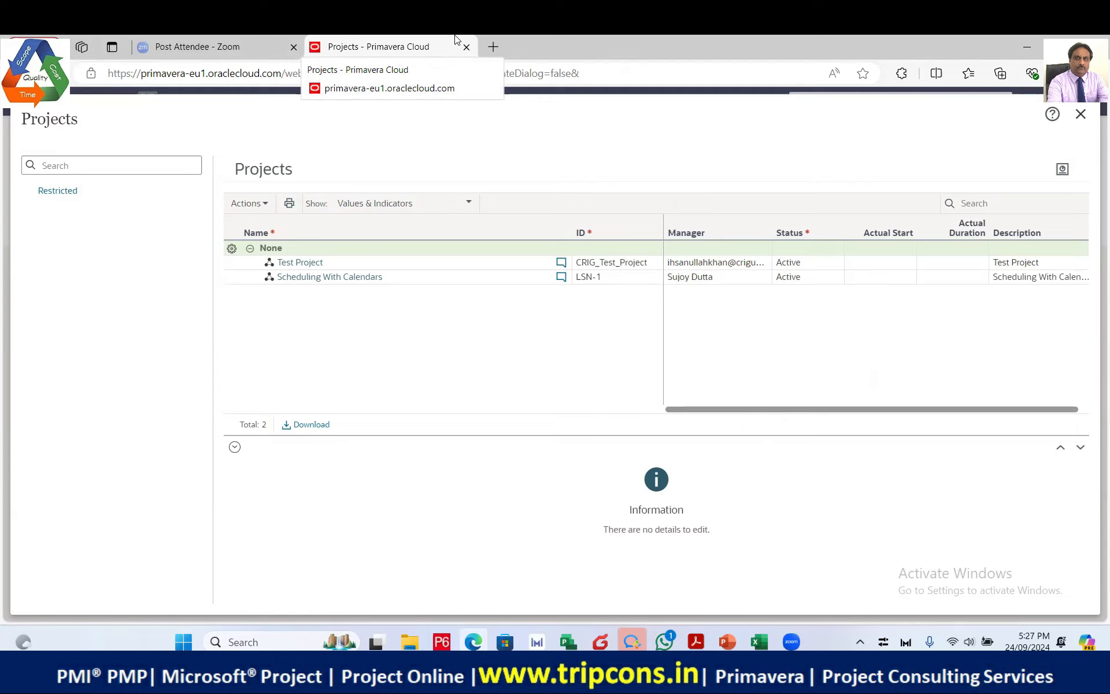
Step: Close the Projects page, reopen View All Projects, and open the Actions menu
click(1080, 114)
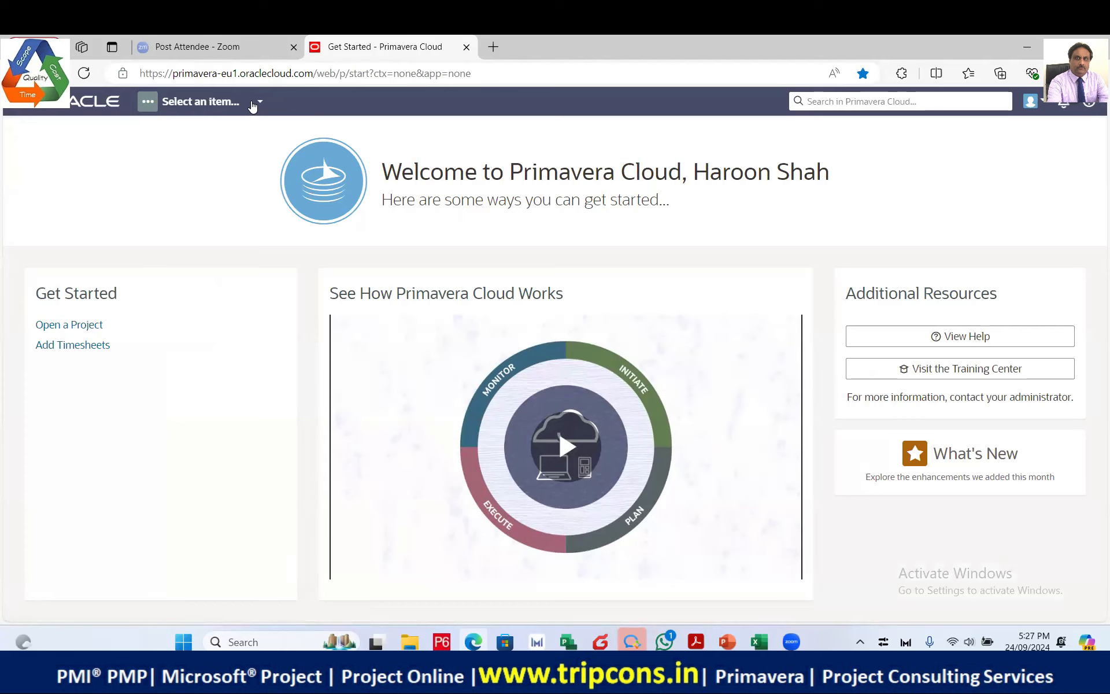
click(260, 102)
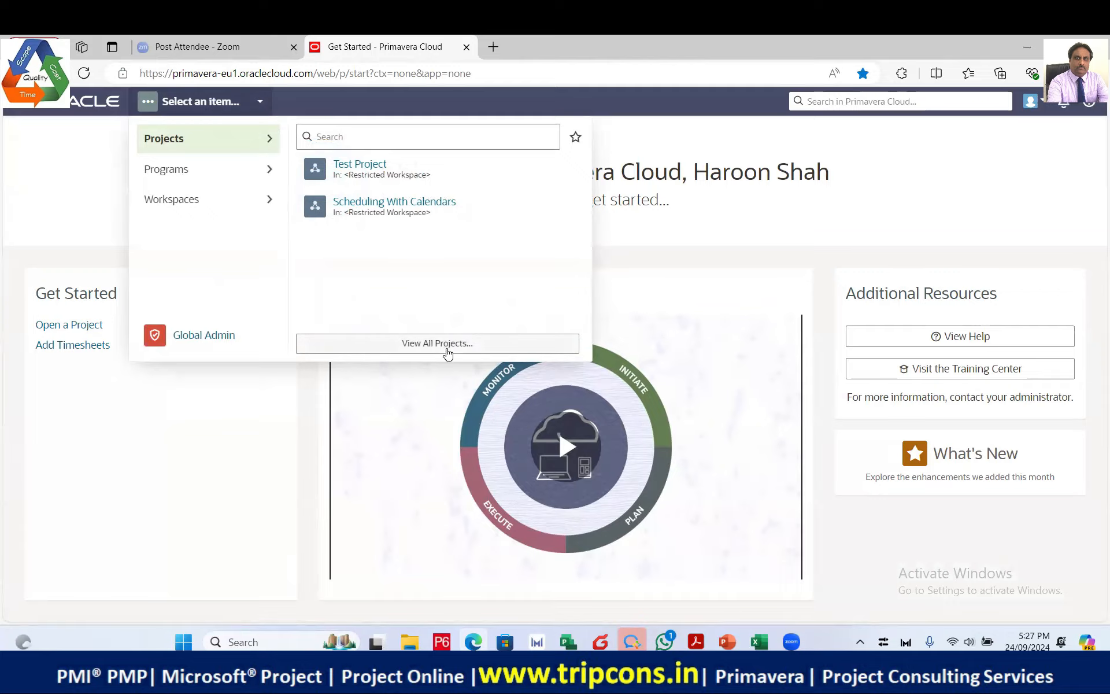
click(450, 344)
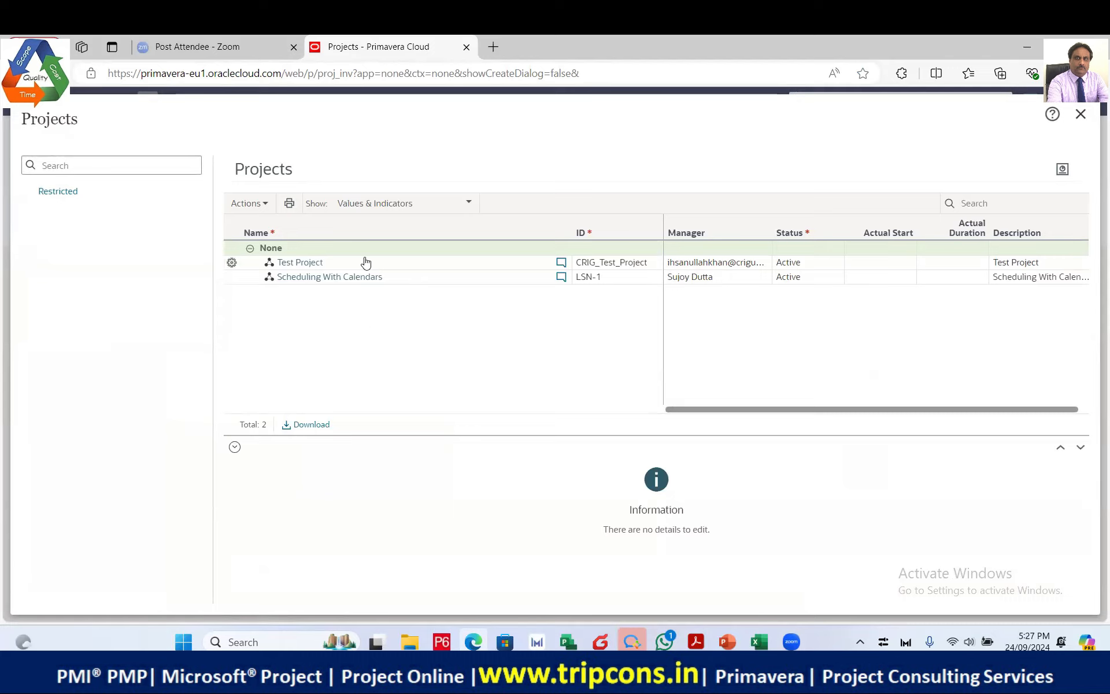
click(265, 209)
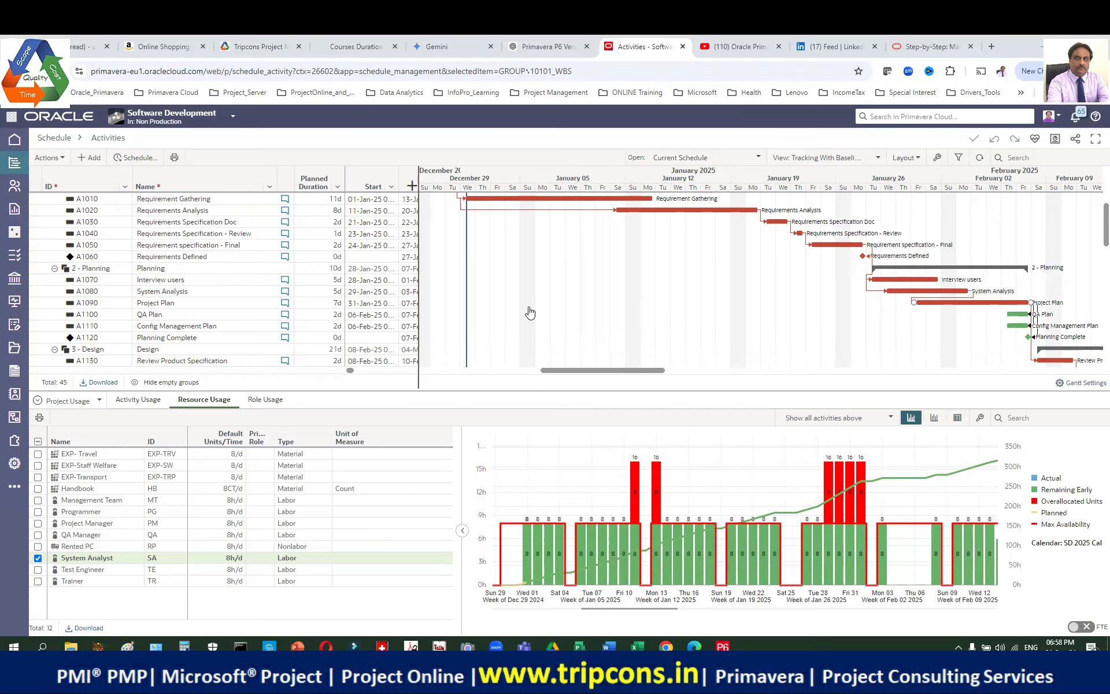
Step: Use the ORACLE logo to go back to the Get Started page
click(63, 118)
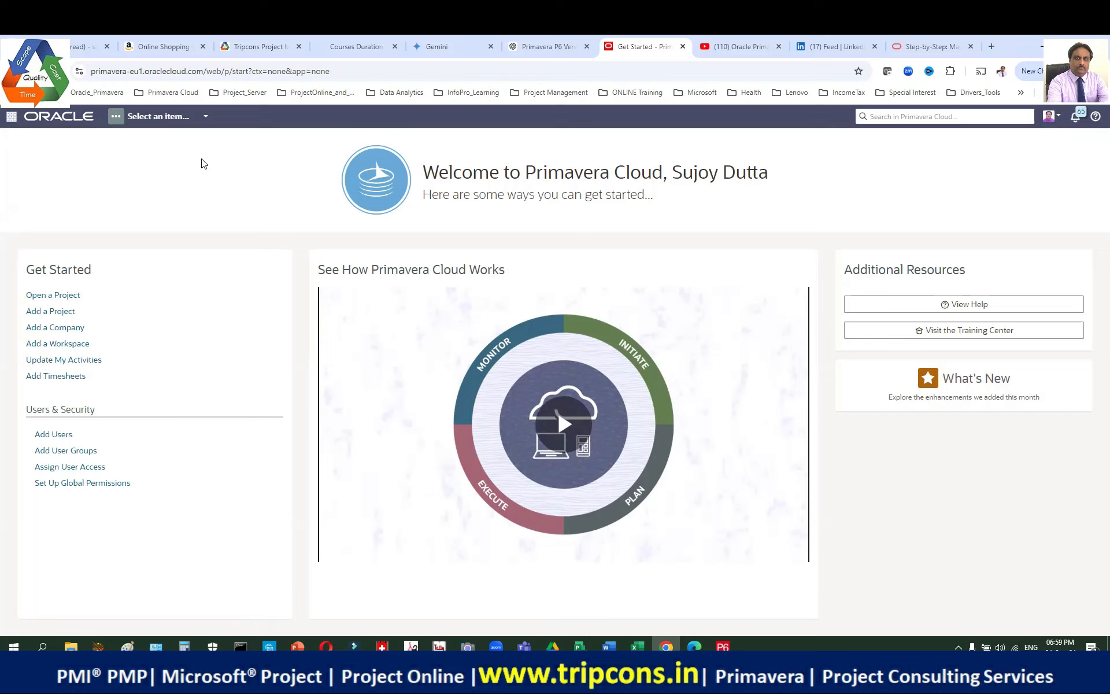
Step: Check the Add options in the Projects navigator, then open the Activity Types project
click(205, 119)
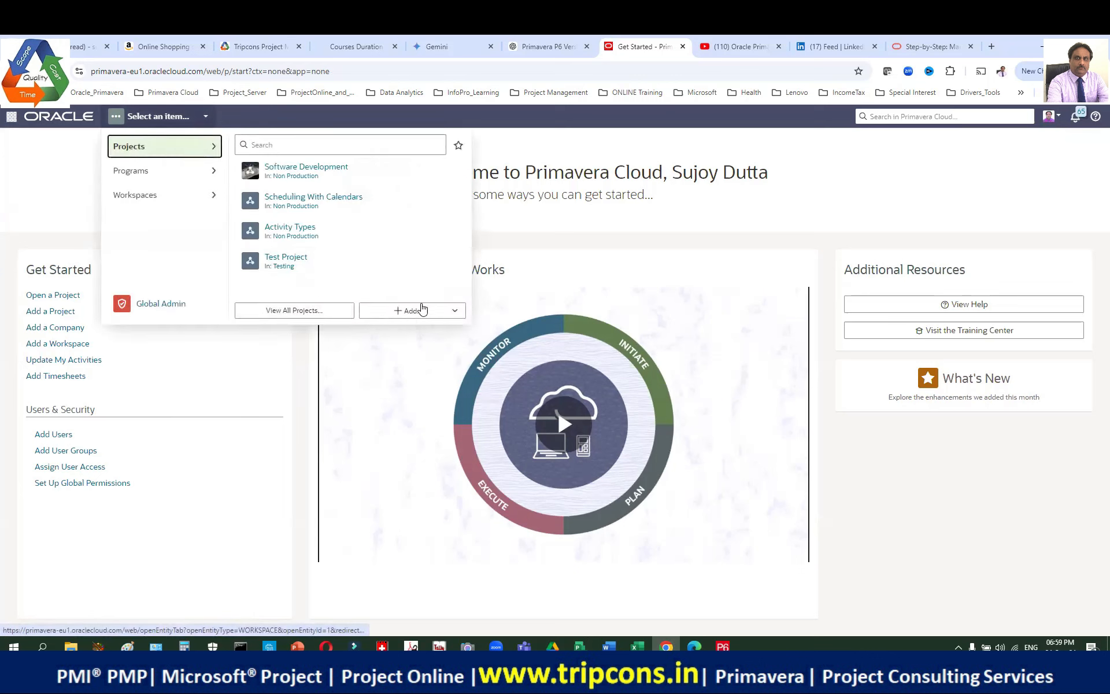
click(454, 312)
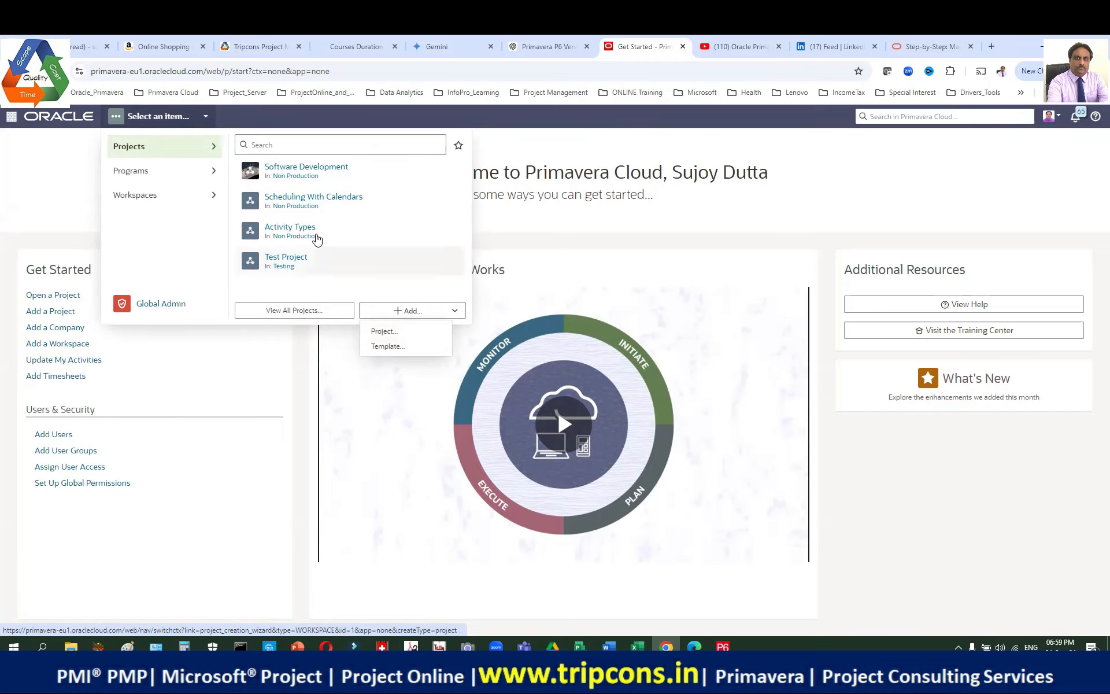
click(307, 229)
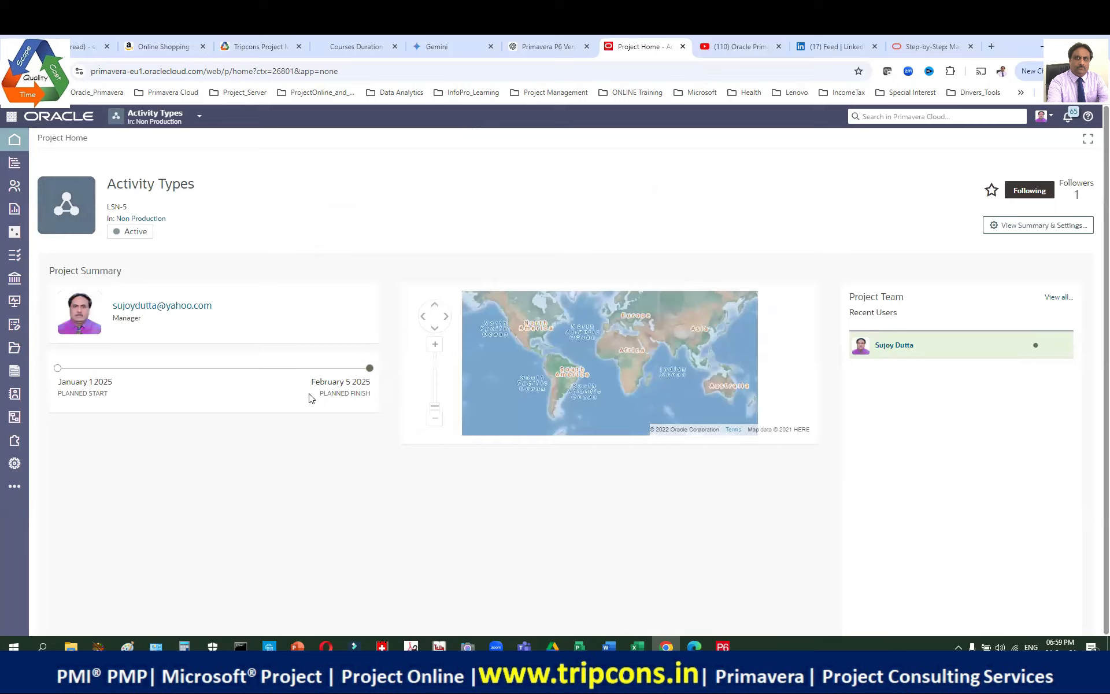
Step: Open the Activity Types Resource List to see EQC on the EQC calendar
mouse_move(19, 189)
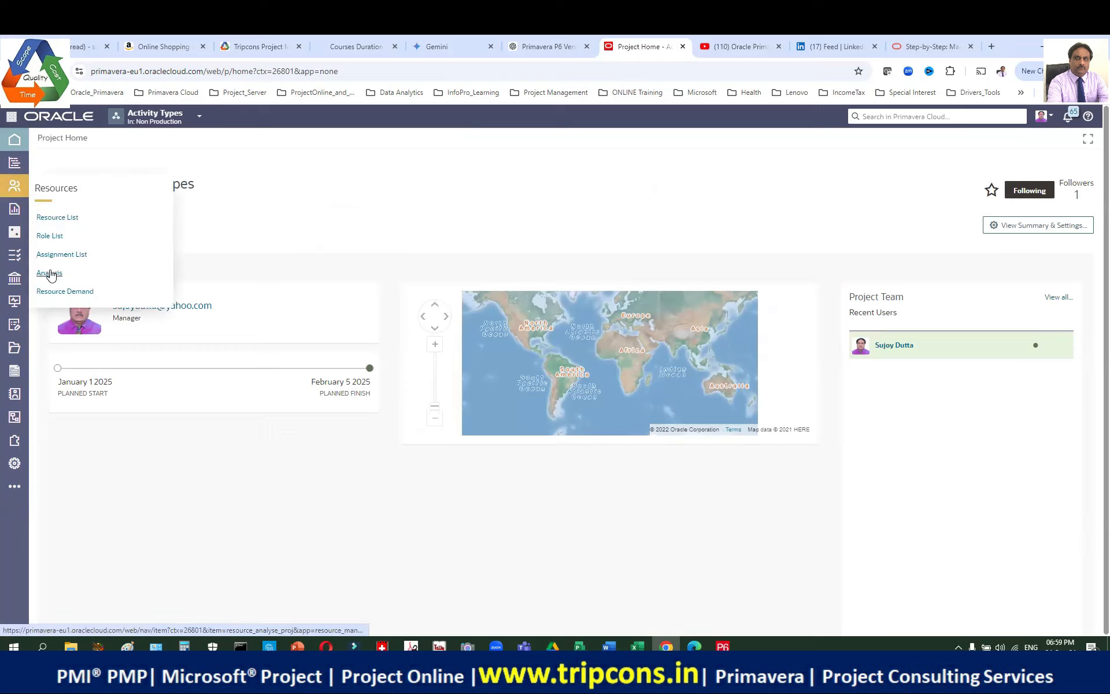
click(57, 217)
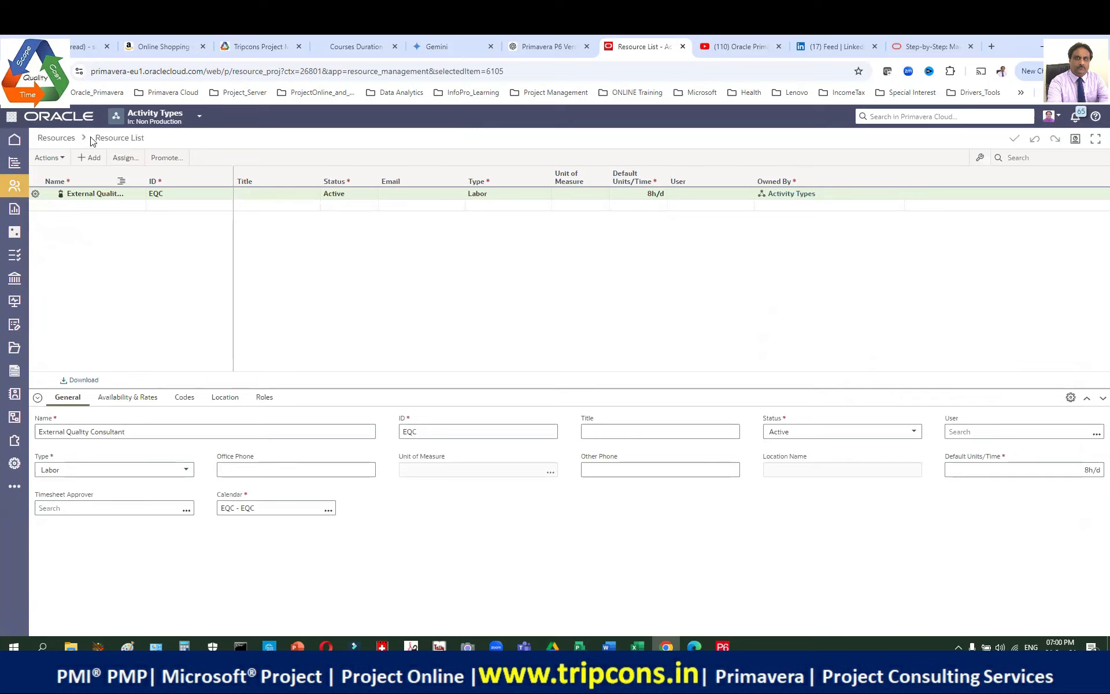
click(187, 119)
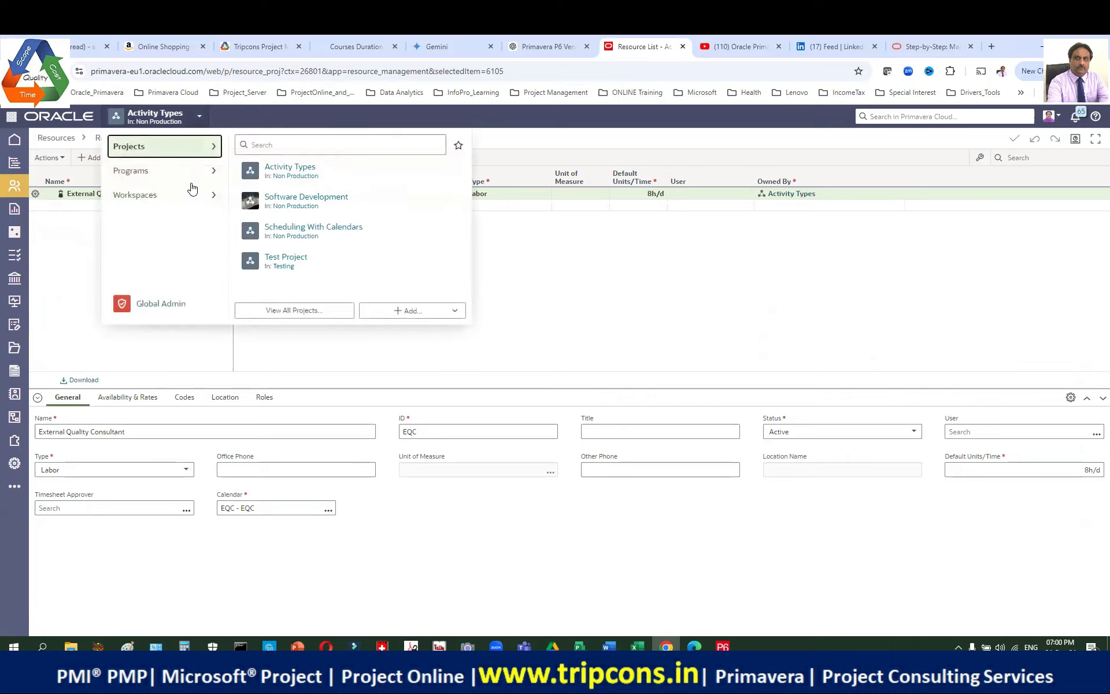